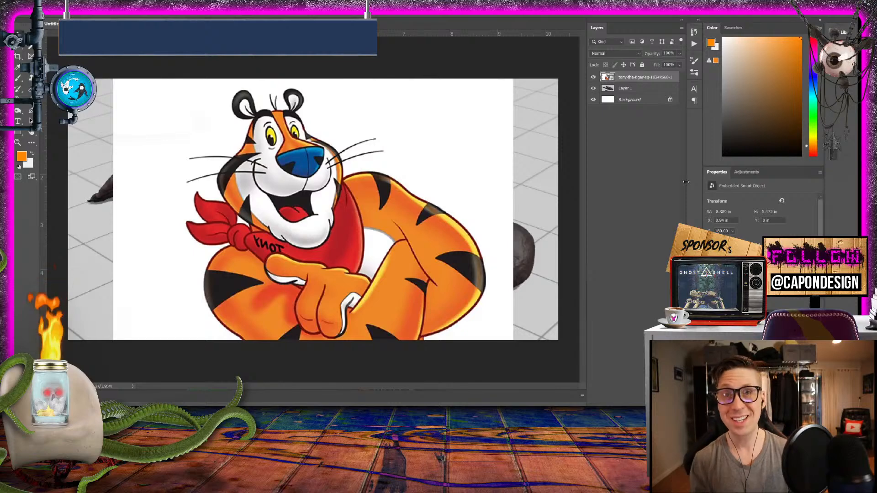
- Lasso the tiger's head with its ears and whiskers, and add a layer mask that hides the rest of the tiger image
{"action": "left_click", "coordinate": [593, 78]}
{"action": "left_click", "coordinate": [593, 78]}
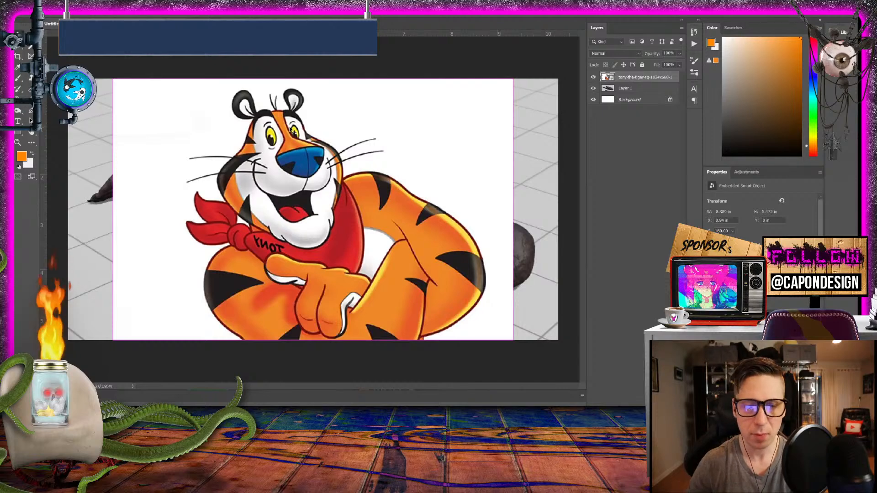
{"action": "left_click", "coordinate": [18, 47]}
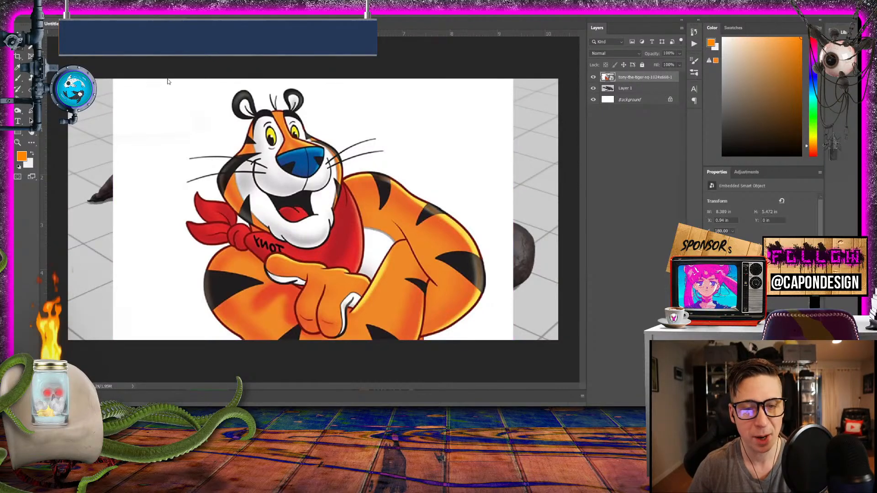
{"action": "mouse_move", "coordinate": [264, 92]}
{"action": "left_mouse_down"}
{"action": "mouse_move", "coordinate": [226, 84]}
{"action": "mouse_move", "coordinate": [218, 109]}
{"action": "mouse_move", "coordinate": [226, 142]}
{"action": "mouse_move", "coordinate": [180, 152]}
{"action": "mouse_move", "coordinate": [176, 173]}
{"action": "mouse_move", "coordinate": [272, 245]}
{"action": "mouse_move", "coordinate": [322, 254]}
{"action": "mouse_move", "coordinate": [356, 214]}
{"action": "mouse_move", "coordinate": [359, 169]}
{"action": "mouse_move", "coordinate": [390, 146]}
{"action": "mouse_move", "coordinate": [344, 128]}
{"action": "mouse_move", "coordinate": [315, 87]}
{"action": "mouse_move", "coordinate": [268, 92]}
{"action": "left_mouse_up"}
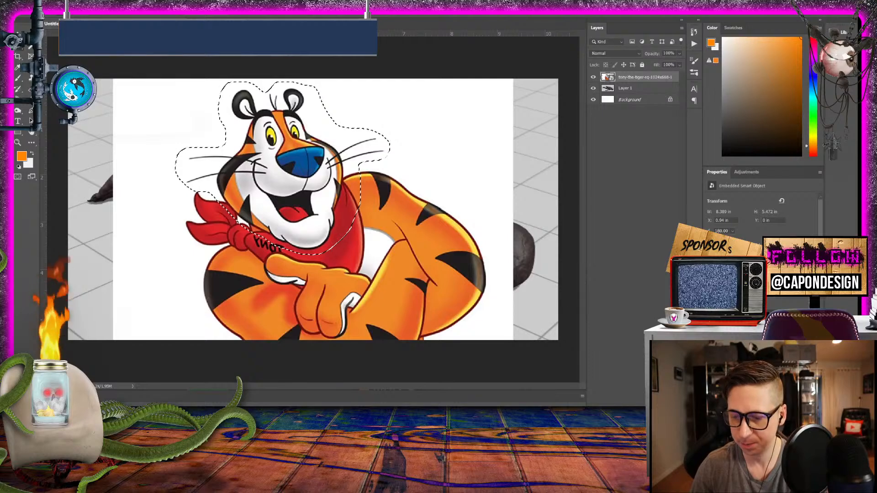
{"action": "left_click", "coordinate": [626, 403]}
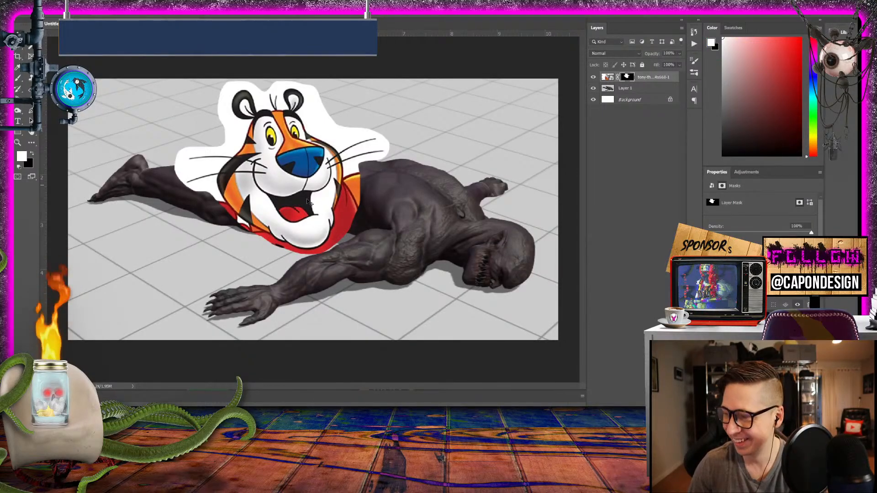
- Move the masked tiger head onto the lying creature's head and scale it down to match the creature's proportions
{"action": "left_click_drag", "start_coordinate": [295, 187], "coordinate": [450, 223]}
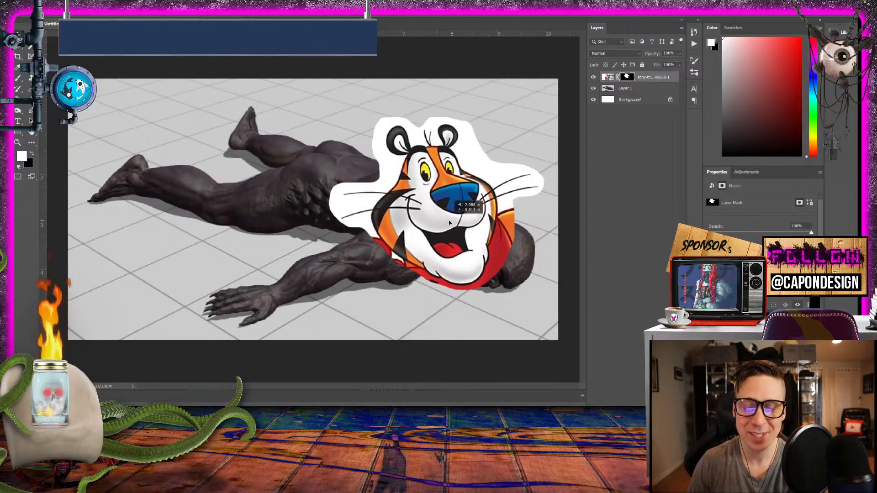
{"action": "key", "text": "ctrl+t"}
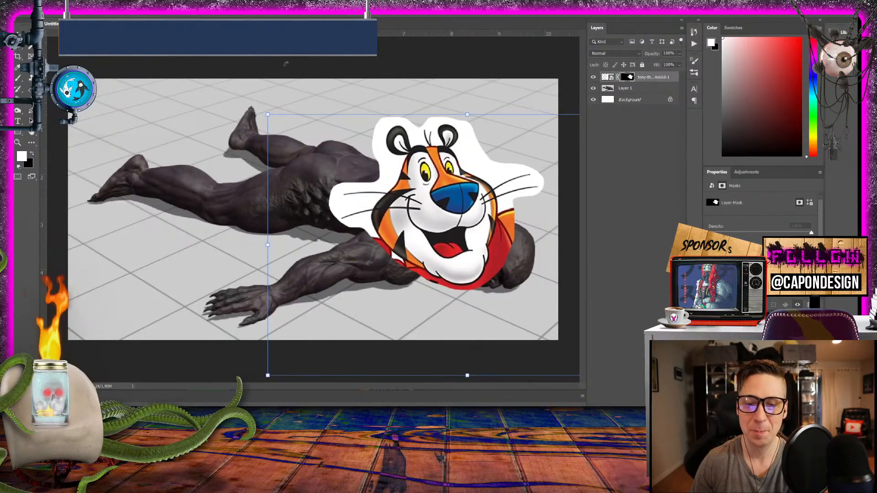
{"action": "left_click_drag", "start_coordinate": [269, 112], "coordinate": [428, 218]}
{"action": "left_click_drag", "start_coordinate": [529, 301], "coordinate": [490, 275]}
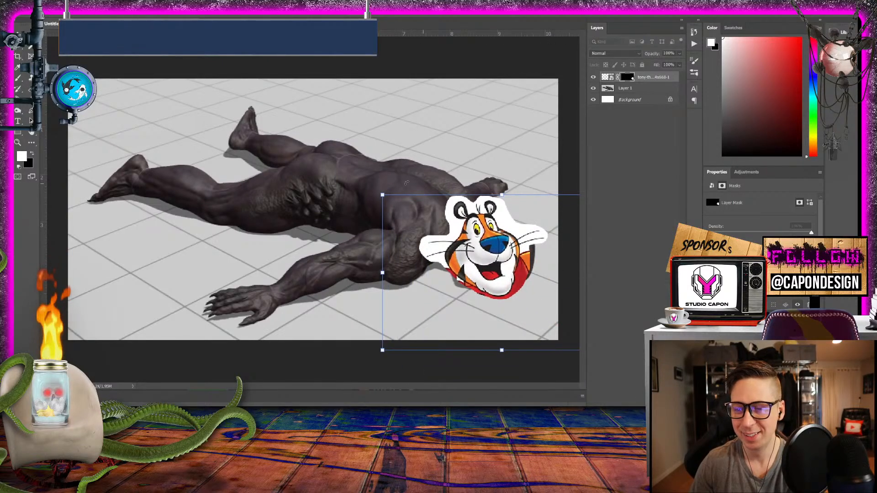
{"action": "left_click_drag", "start_coordinate": [383, 195], "coordinate": [372, 187]}
{"action": "left_click_drag", "start_coordinate": [494, 236], "coordinate": [494, 256]}
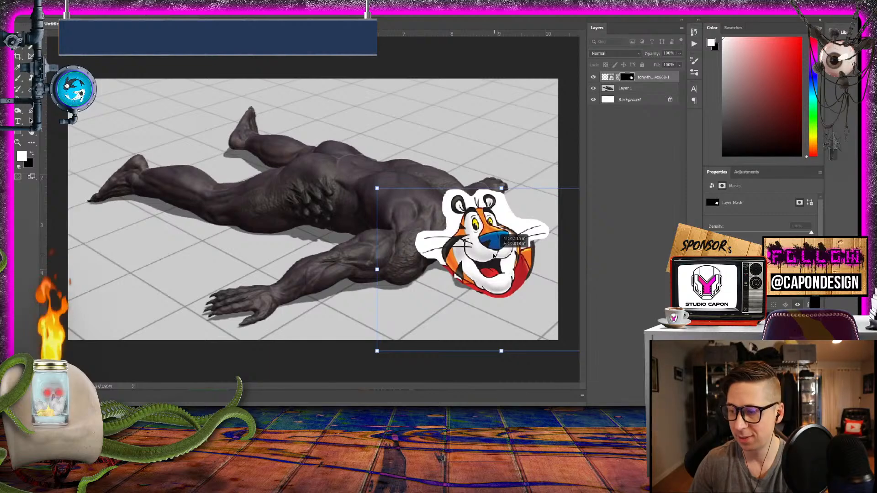
{"action": "key", "text": "Return"}
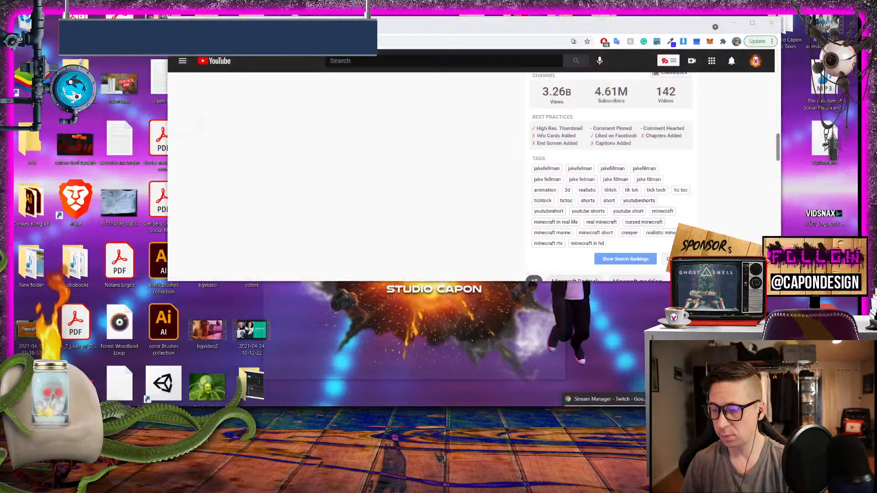
{"action": "left_click", "coordinate": [774, 429]}
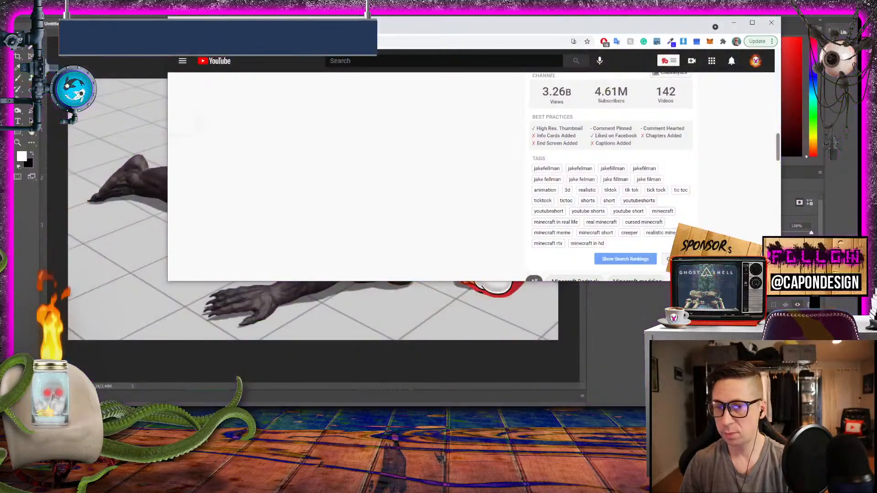
{"action": "left_click_drag", "start_coordinate": [365, 28], "coordinate": [876, 34]}
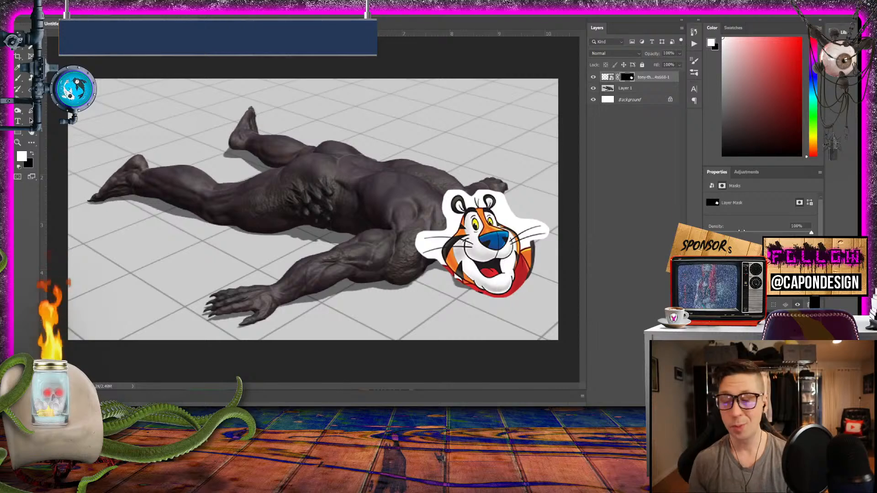
- Select the white area around the tiger's head with the Magic Wand, paint it black on the layer mask, and deselect
{"action": "left_click", "coordinate": [606, 80]}
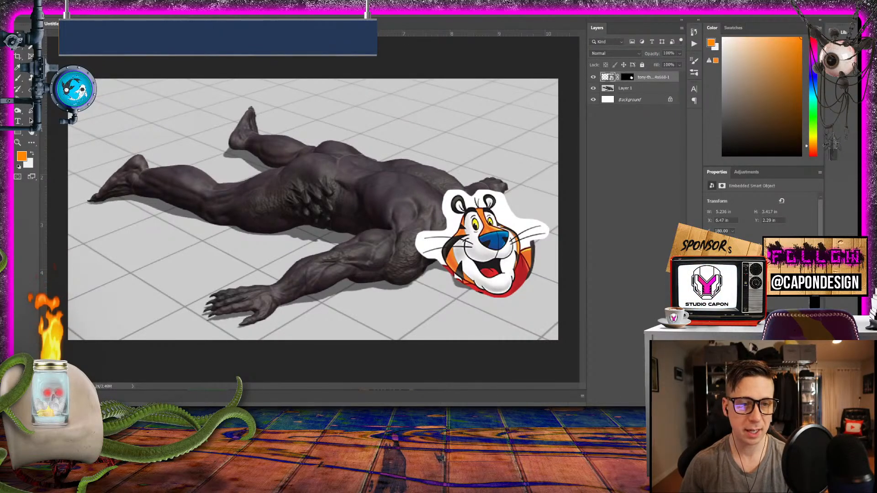
{"action": "left_click", "coordinate": [438, 246]}
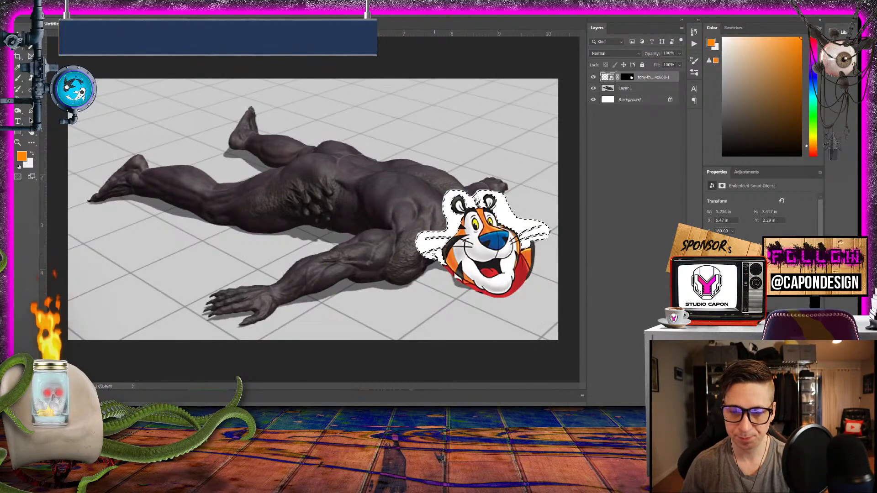
{"action": "left_click", "coordinate": [18, 78]}
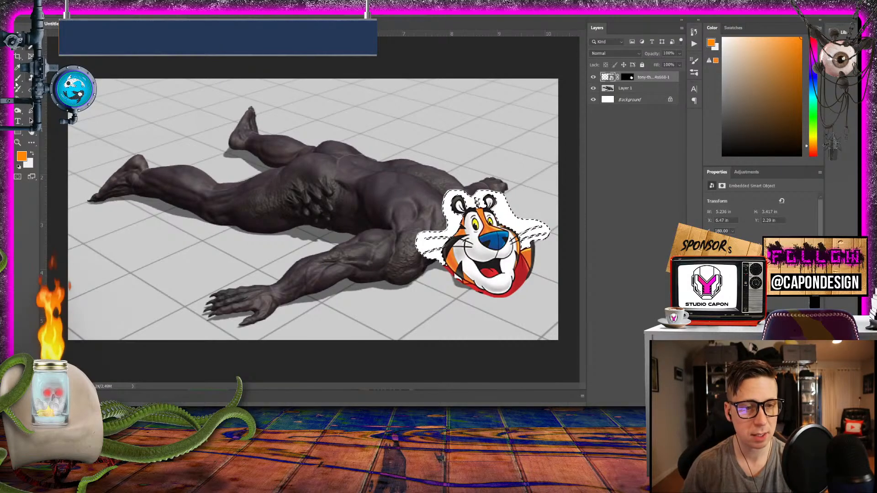
{"action": "left_click", "coordinate": [627, 78]}
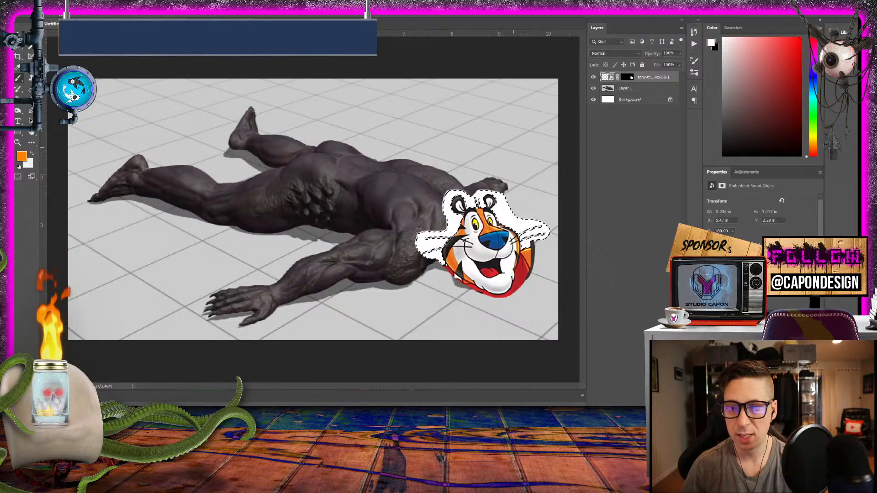
{"action": "left_click", "coordinate": [32, 155]}
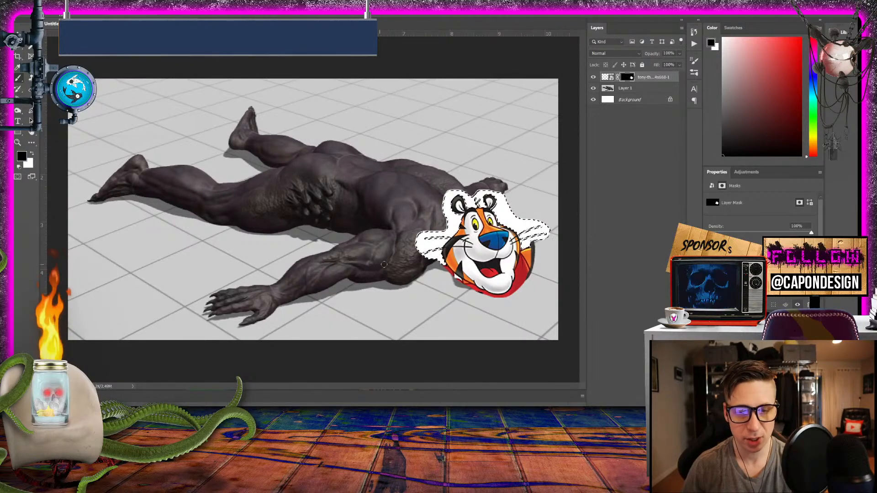
{"action": "mouse_move", "coordinate": [445, 264]}
{"action": "left_mouse_down"}
{"action": "mouse_move", "coordinate": [408, 253]}
{"action": "mouse_move", "coordinate": [473, 247]}
{"action": "mouse_move", "coordinate": [423, 235]}
{"action": "mouse_move", "coordinate": [450, 233]}
{"action": "mouse_move", "coordinate": [403, 240]}
{"action": "mouse_move", "coordinate": [417, 225]}
{"action": "mouse_move", "coordinate": [541, 218]}
{"action": "mouse_move", "coordinate": [522, 189]}
{"action": "mouse_move", "coordinate": [550, 200]}
{"action": "mouse_move", "coordinate": [503, 208]}
{"action": "mouse_move", "coordinate": [480, 247]}
{"action": "left_mouse_up"}
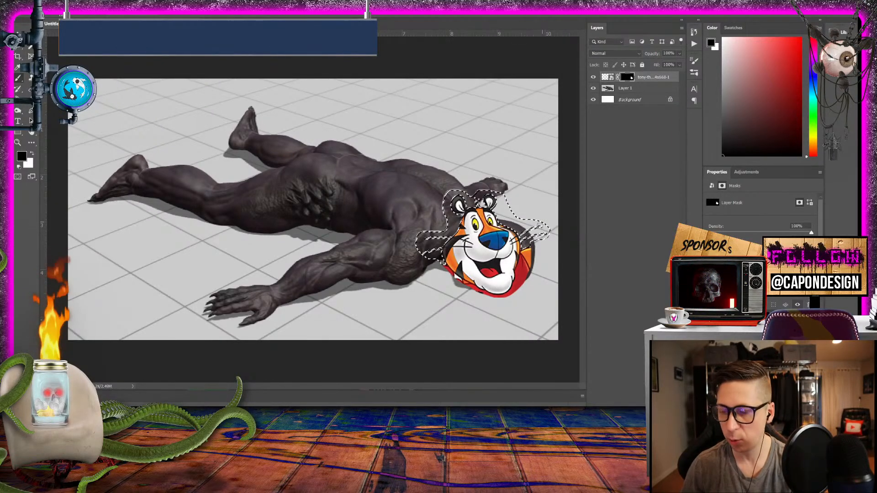
{"action": "key", "text": "ctrl+d"}
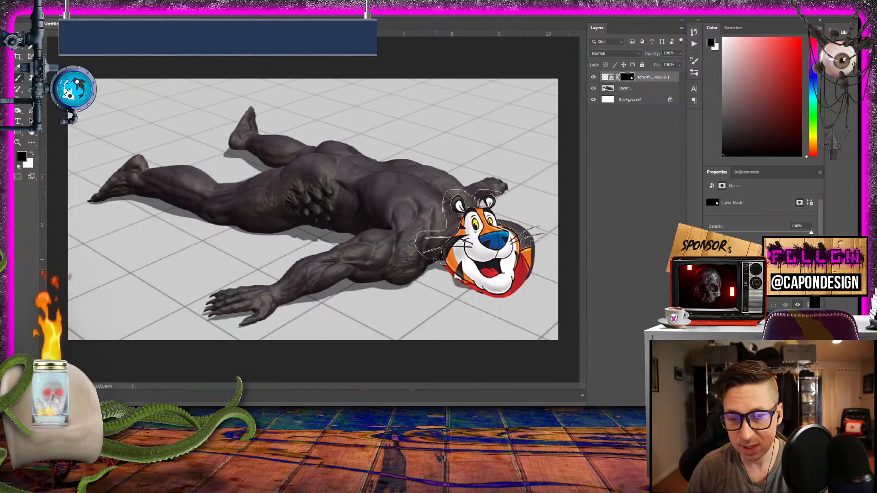
- Mask out the leftover fringe and the red scarf around the tiger's head, and shift the head slightly up and left
{"action": "left_click_drag", "start_coordinate": [436, 259], "coordinate": [423, 257]}
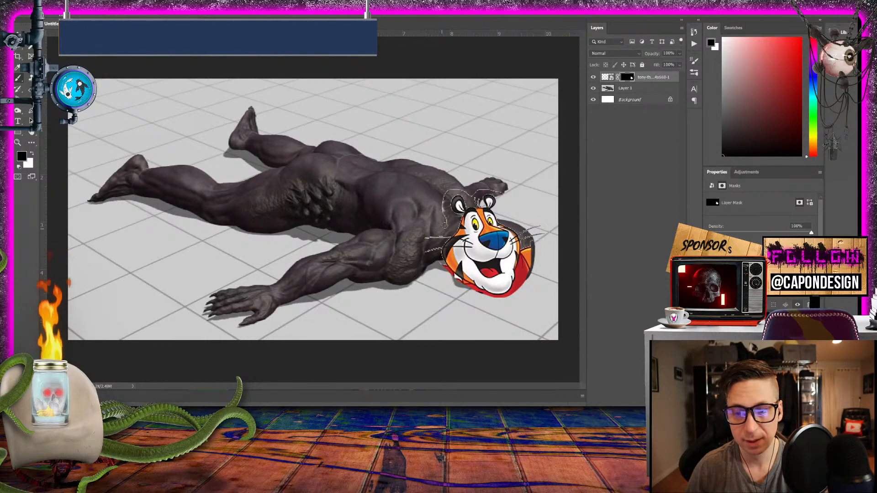
{"action": "mouse_move", "coordinate": [444, 225]}
{"action": "left_mouse_down"}
{"action": "mouse_move", "coordinate": [446, 188]}
{"action": "mouse_move", "coordinate": [471, 196]}
{"action": "mouse_move", "coordinate": [501, 189]}
{"action": "left_mouse_up"}
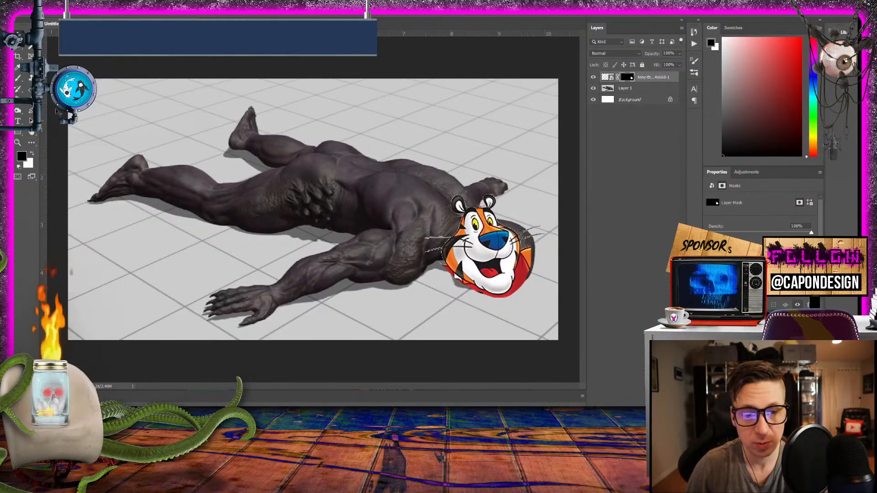
{"action": "left_click", "coordinate": [19, 77]}
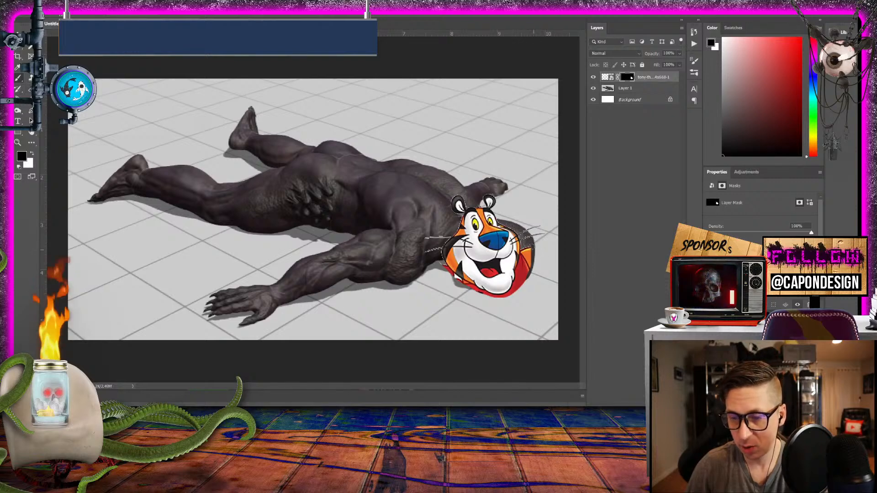
{"action": "mouse_move", "coordinate": [527, 251]}
{"action": "left_mouse_down"}
{"action": "mouse_move", "coordinate": [521, 287]}
{"action": "mouse_move", "coordinate": [526, 245]}
{"action": "mouse_move", "coordinate": [544, 291]}
{"action": "mouse_move", "coordinate": [522, 281]}
{"action": "mouse_move", "coordinate": [506, 299]}
{"action": "mouse_move", "coordinate": [471, 291]}
{"action": "mouse_move", "coordinate": [439, 264]}
{"action": "mouse_move", "coordinate": [493, 300]}
{"action": "mouse_move", "coordinate": [524, 297]}
{"action": "mouse_move", "coordinate": [523, 273]}
{"action": "left_mouse_up"}
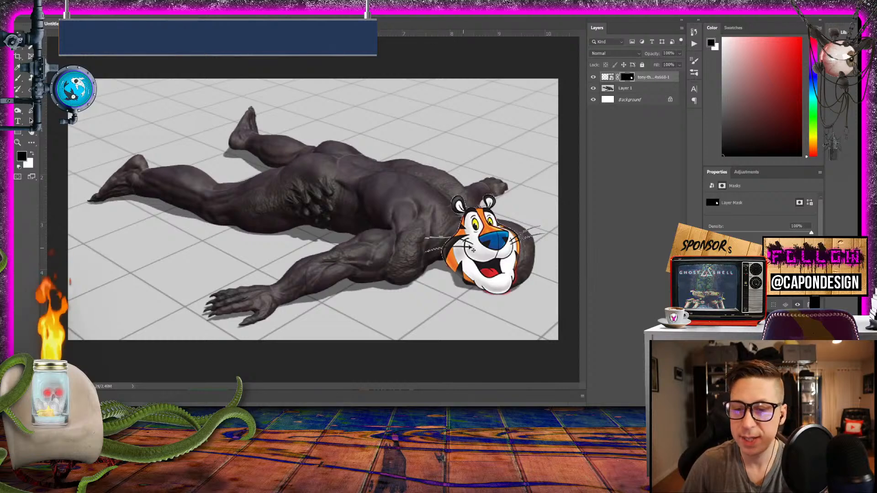
{"action": "left_click_drag", "start_coordinate": [478, 229], "coordinate": [473, 225]}
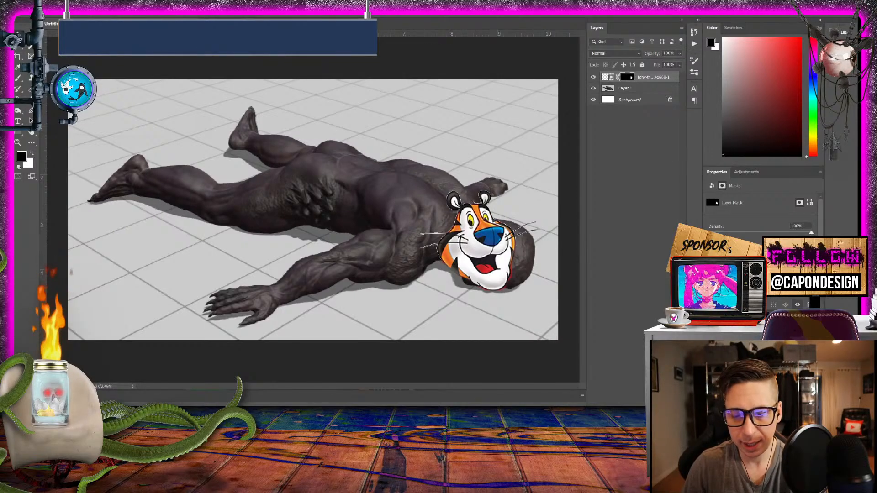
{"action": "mouse_move", "coordinate": [244, 450]}
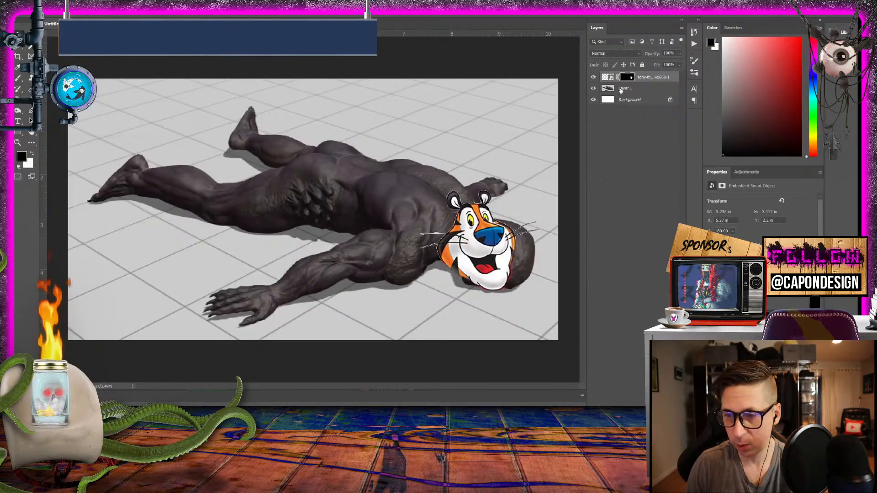
{"action": "left_click", "coordinate": [621, 89]}
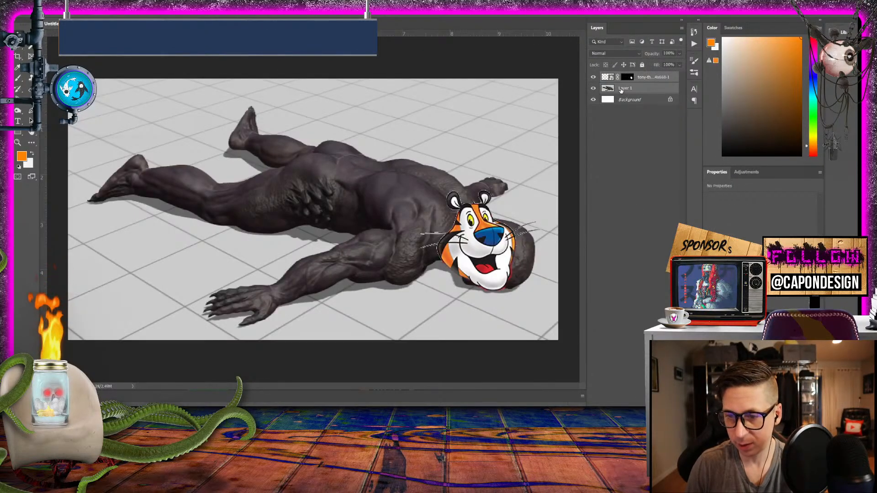
{"action": "right_click", "coordinate": [646, 87]}
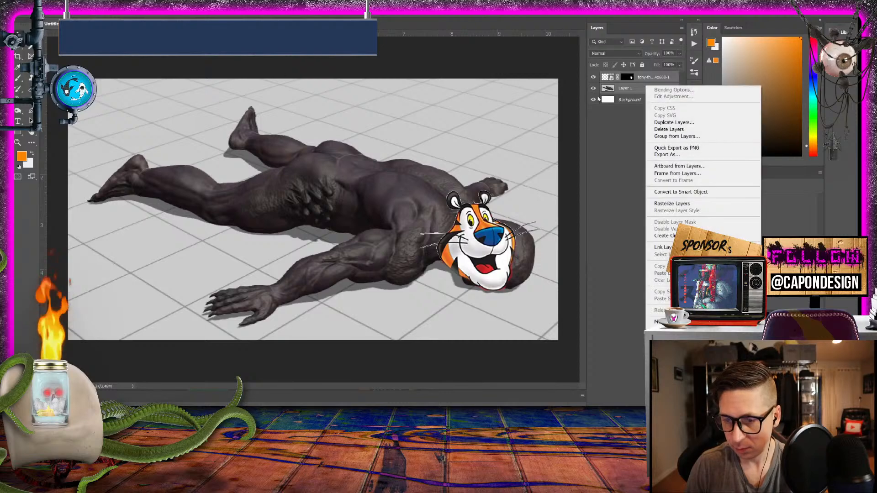
{"action": "key", "text": "Escape"}
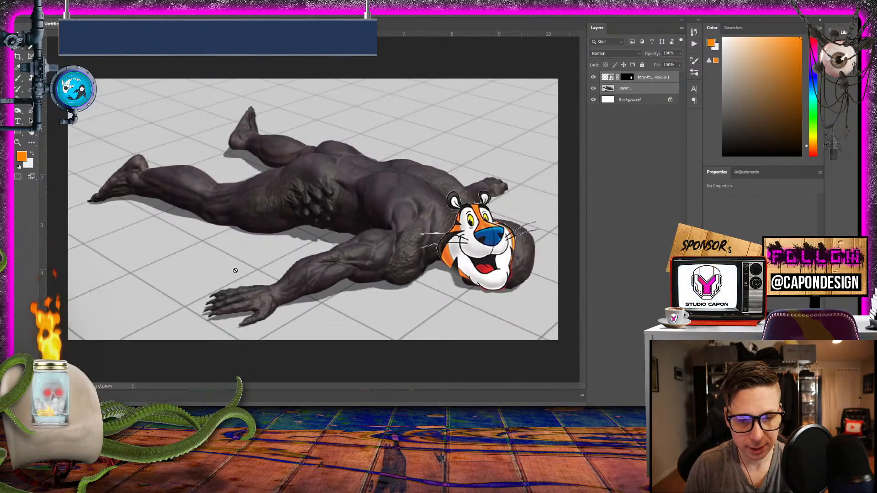
{"action": "left_click", "coordinate": [486, 331]}
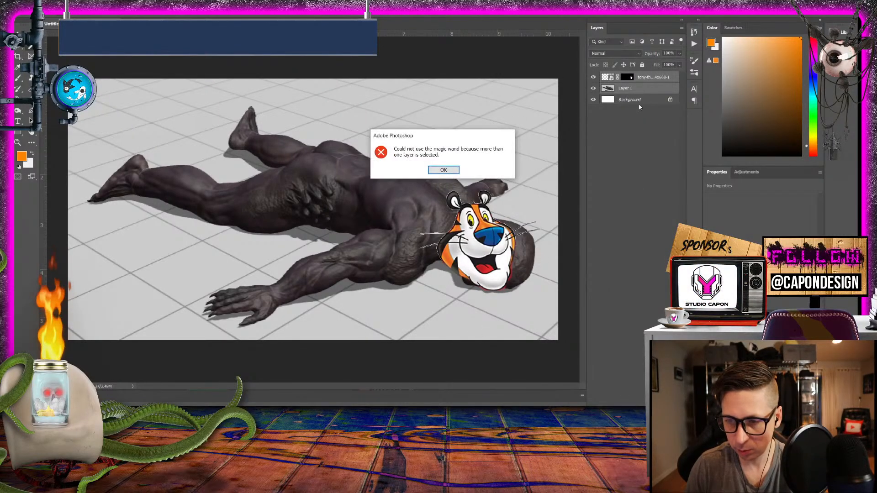
{"action": "left_click", "coordinate": [446, 170]}
{"action": "left_click", "coordinate": [631, 215]}
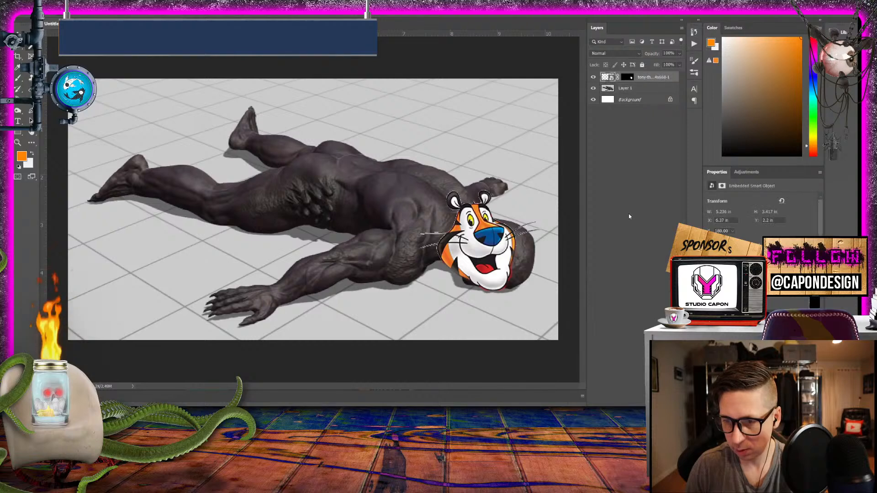
- Make Layer 1, which holds the creature's body and the tiled floor, the active layer
{"action": "left_click", "coordinate": [628, 88]}
{"action": "left_click", "coordinate": [491, 167]}
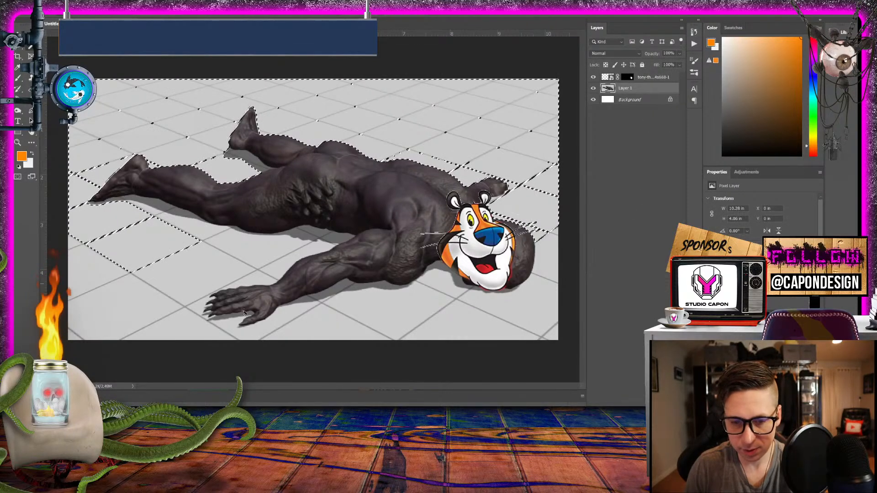
{"action": "left_click", "coordinate": [116, 304], "text": "shift"}
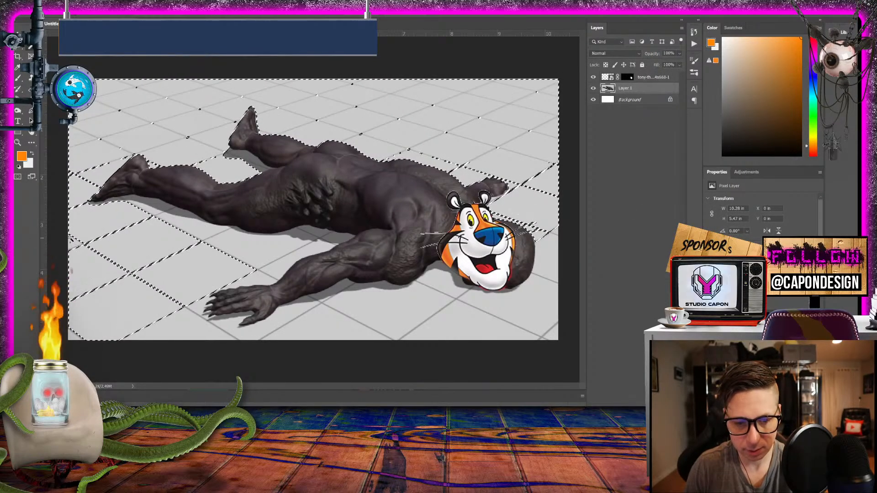
{"action": "left_click", "coordinate": [154, 211], "text": "shift"}
{"action": "left_click", "coordinate": [189, 223], "text": "shift"}
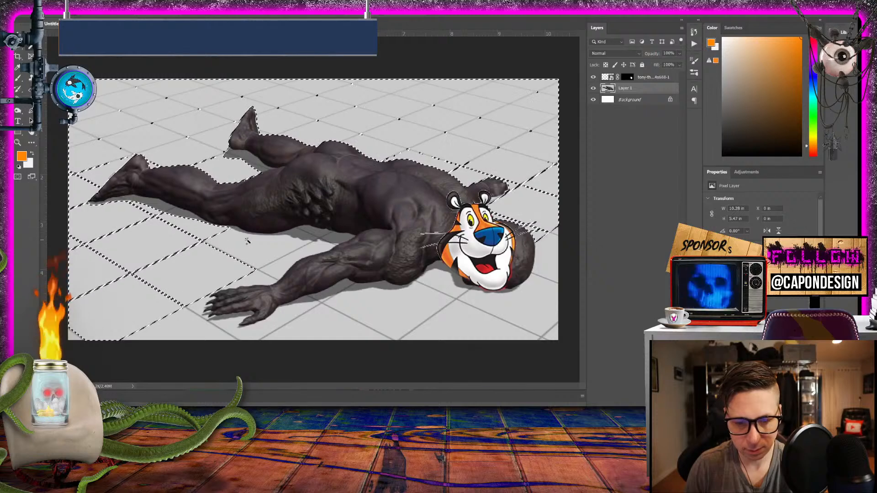
{"action": "left_click", "coordinate": [247, 241], "text": "shift"}
{"action": "left_click", "coordinate": [274, 269], "text": "shift"}
{"action": "left_click", "coordinate": [237, 286], "text": "shift"}
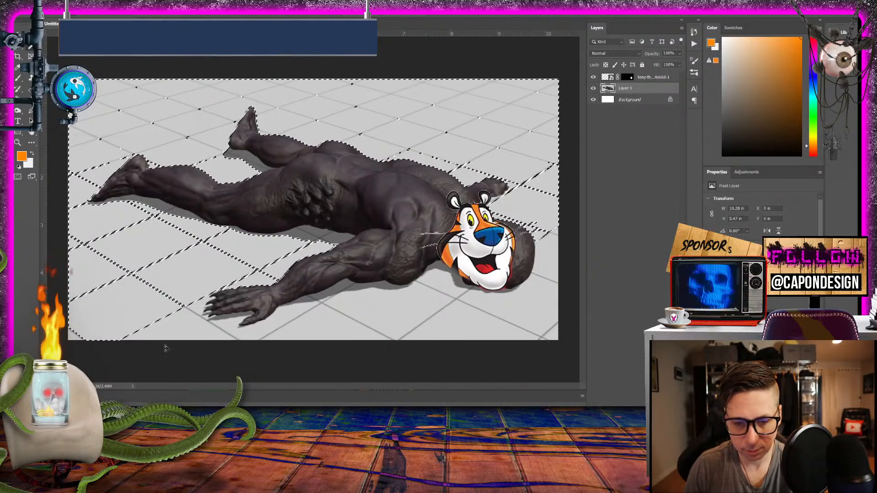
{"action": "left_click", "coordinate": [183, 333], "text": "shift"}
{"action": "left_click", "coordinate": [290, 328], "text": "shift"}
{"action": "left_click", "coordinate": [273, 327], "text": "shift"}
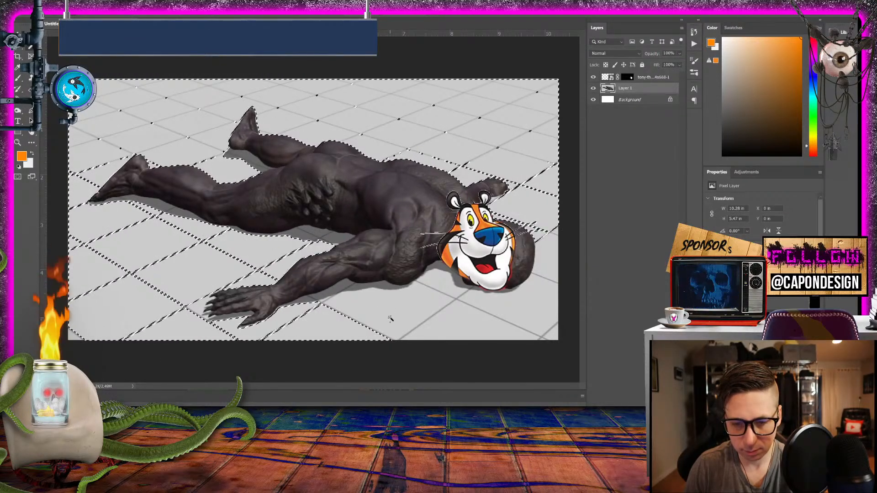
{"action": "left_click", "coordinate": [391, 319], "text": "shift"}
{"action": "left_click", "coordinate": [461, 330], "text": "shift"}
{"action": "left_click", "coordinate": [520, 307]}
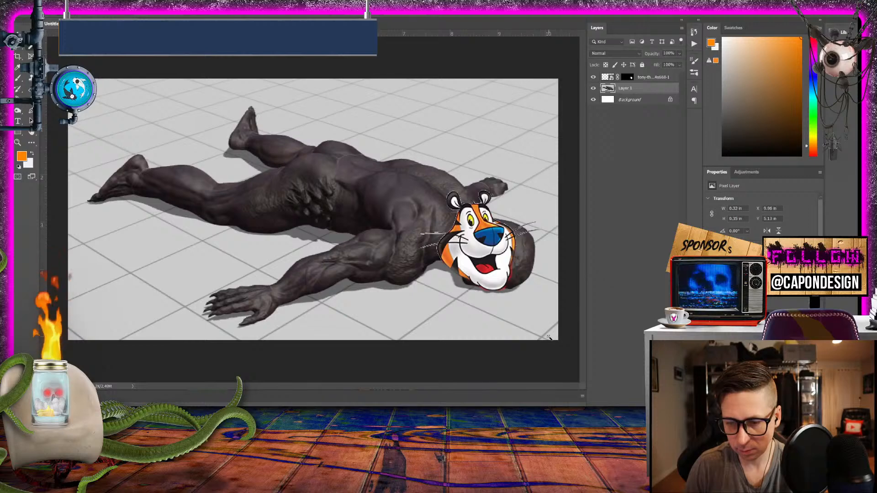
- Select the floor tiles all around the lying creature on Layer 1 with the Magic Wand, adding tile after tile
{"action": "left_click", "coordinate": [423, 326], "text": "shift"}
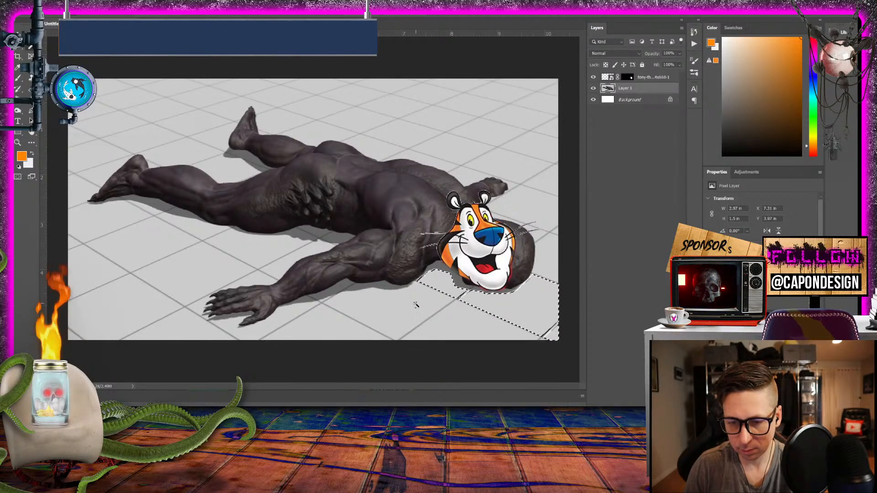
{"action": "left_click", "coordinate": [415, 305], "text": "shift"}
{"action": "left_click", "coordinate": [452, 286], "text": "shift"}
{"action": "left_click", "coordinate": [331, 326], "text": "shift"}
{"action": "left_click", "coordinate": [283, 315], "text": "shift"}
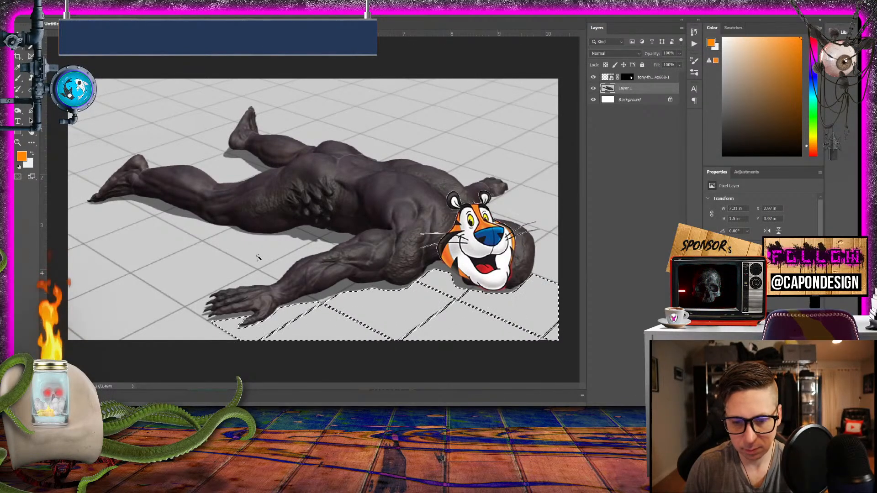
{"action": "left_click", "coordinate": [257, 257], "text": "shift"}
{"action": "left_click", "coordinate": [198, 276], "text": "shift"}
{"action": "left_click", "coordinate": [98, 271], "text": "shift"}
{"action": "left_click", "coordinate": [114, 299], "text": "shift"}
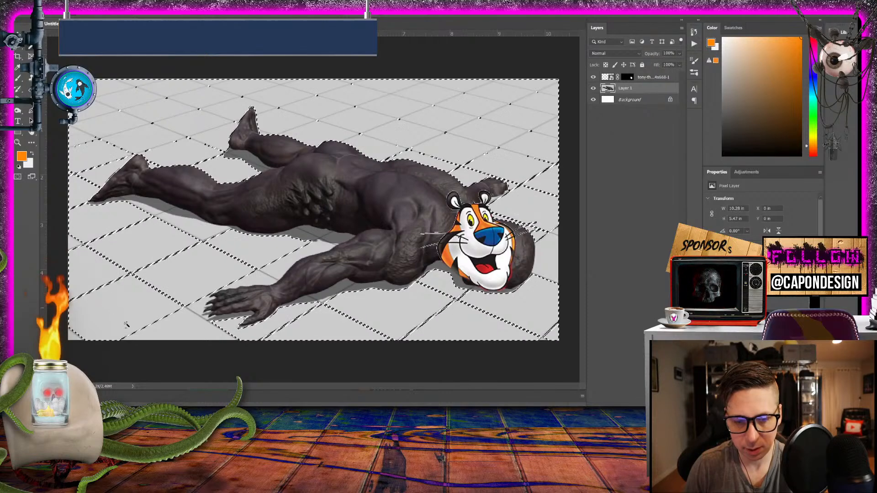
- Add the remaining grid lines between the floor tiles to the Magic Wand selection
{"action": "left_click", "coordinate": [176, 327], "text": "shift"}
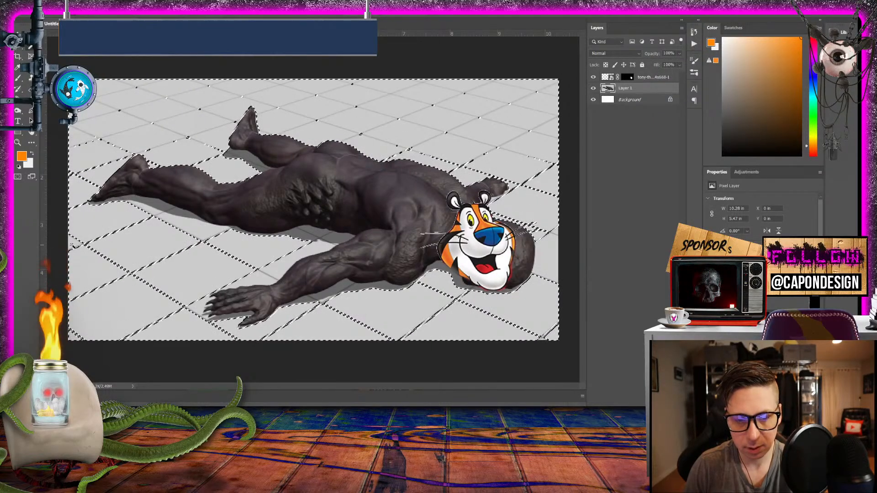
{"action": "left_click", "coordinate": [217, 160], "text": "shift"}
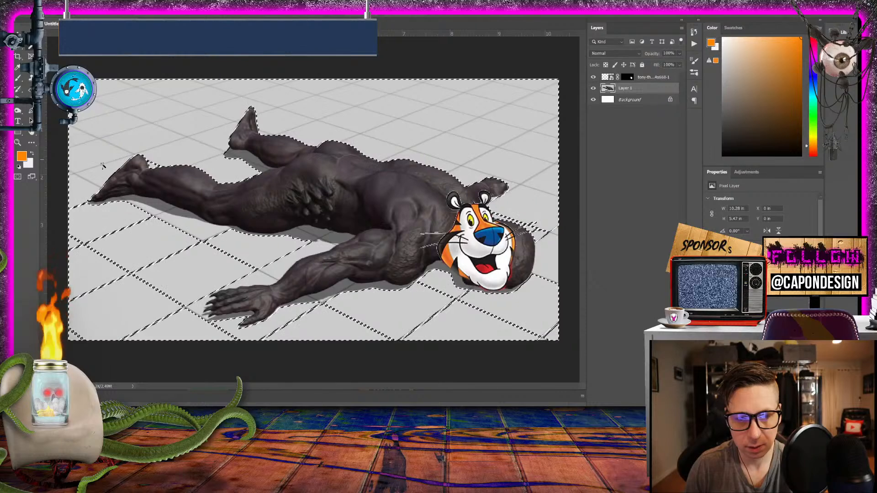
{"action": "left_click", "coordinate": [77, 212], "text": "shift"}
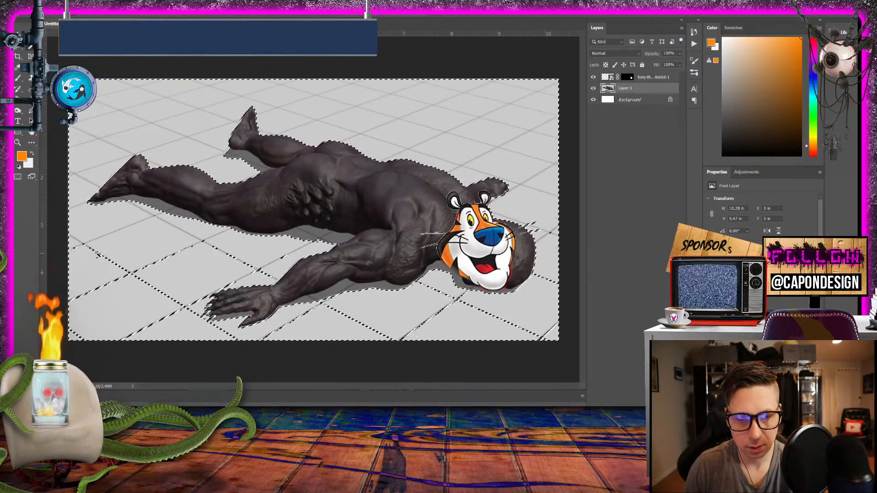
{"action": "left_click", "coordinate": [108, 260], "text": "shift"}
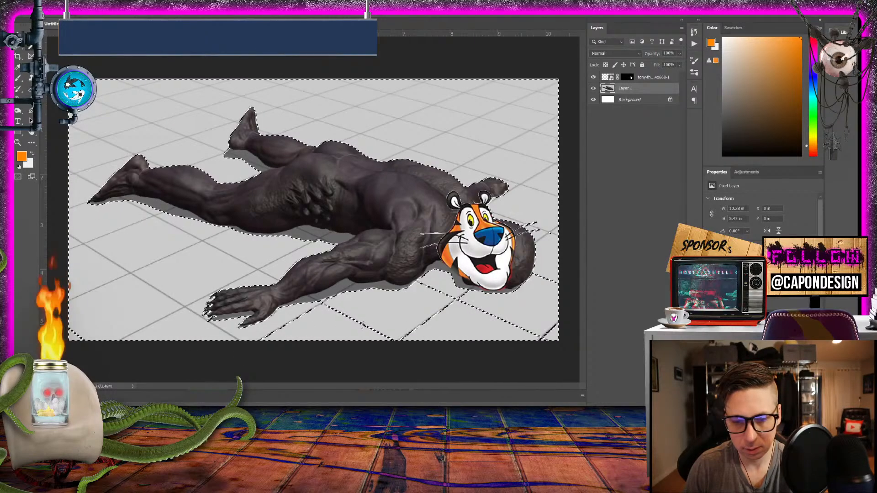
{"action": "left_click", "coordinate": [480, 315], "text": "shift"}
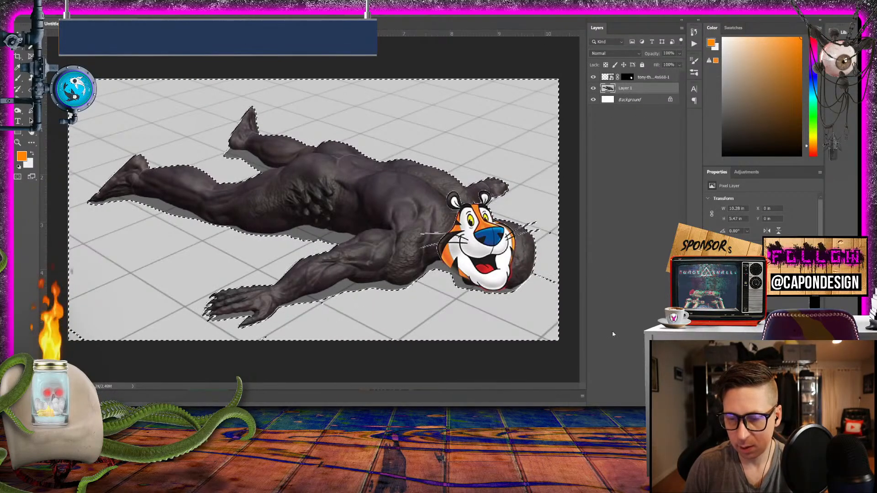
- Invert the floor selection and add a layer mask to Layer 1 that hides the floor and keeps the creature
{"action": "left_click", "coordinate": [627, 410]}
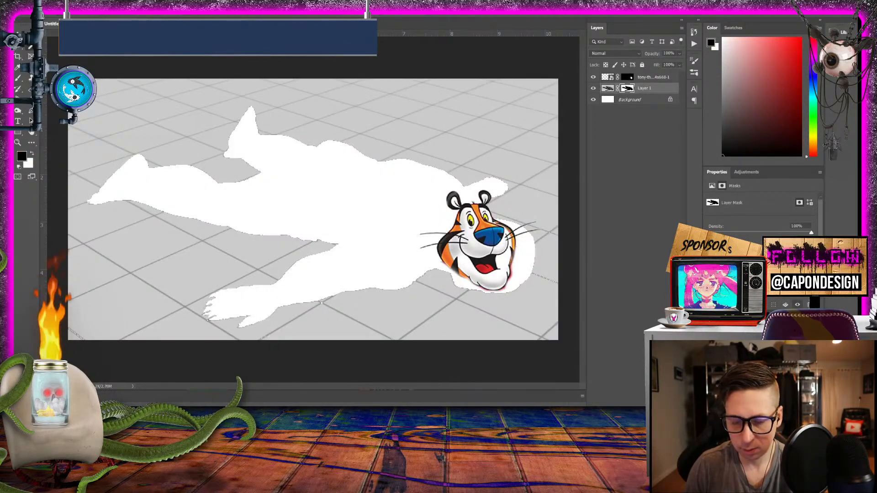
{"action": "key", "text": "ctrl+z"}
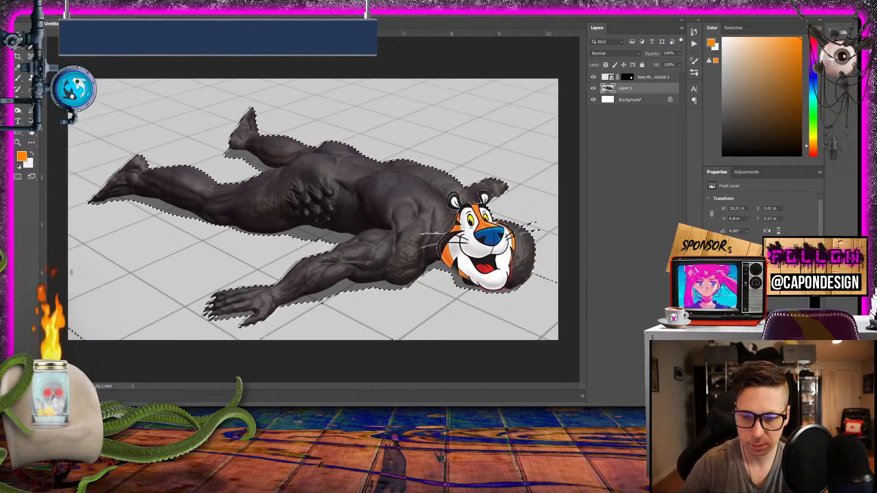
{"action": "key", "text": "ctrl+shift+z"}
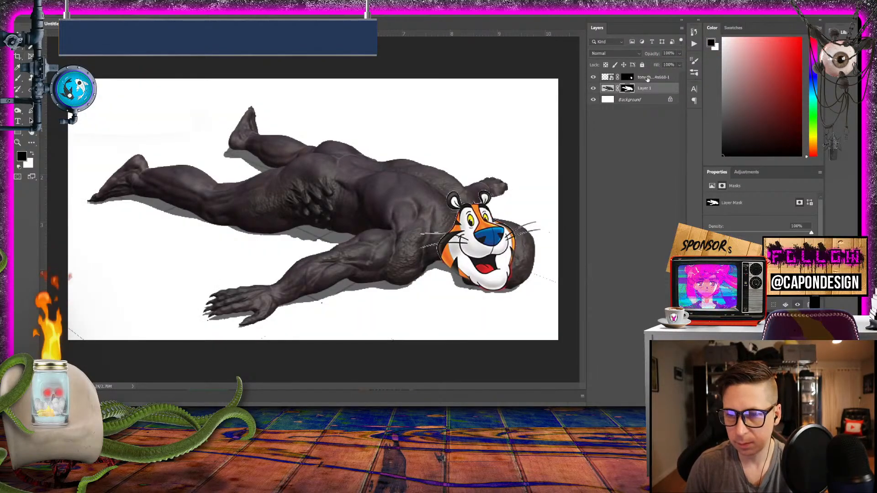
- Merge the tiger head layer and the masked Layer 1 into a single layer
{"action": "left_click", "coordinate": [647, 79]}
{"action": "right_click", "coordinate": [648, 79]}
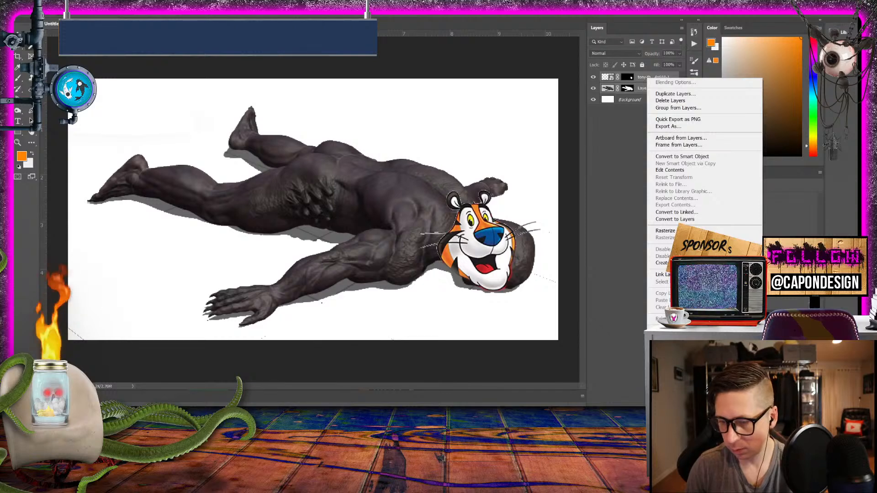
{"action": "left_click", "coordinate": [664, 330]}
- Bring the merged tiger-headed creature into the basement scene document and place it on the floor below the cardboard box
{"action": "left_click", "coordinate": [18, 35]}
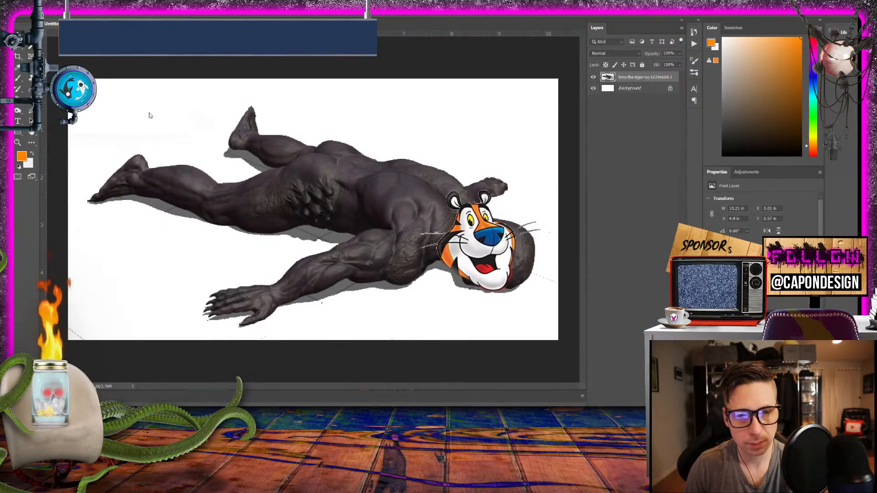
{"action": "left_click_drag", "start_coordinate": [347, 193], "coordinate": [291, 170]}
{"action": "left_click_drag", "start_coordinate": [319, 250], "coordinate": [254, 295]}
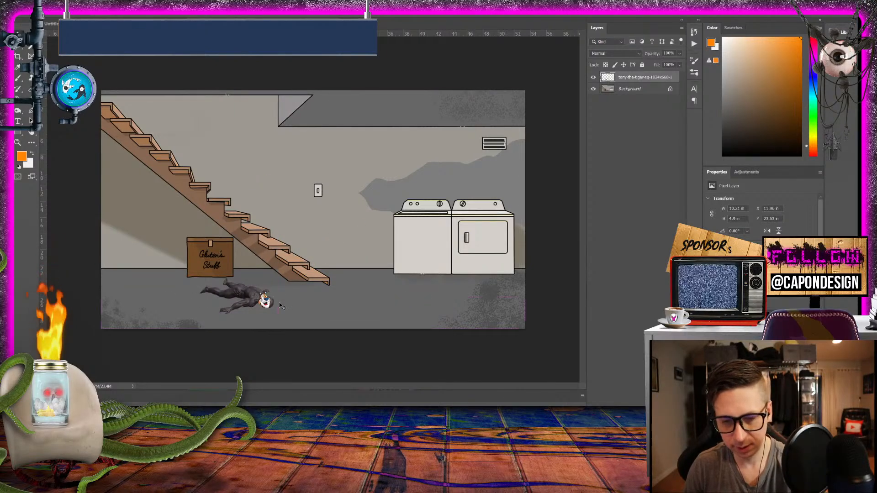
- Scale the creature up to about 20.35 in wide and move it to the floor in front of the box and stairs
{"action": "key", "text": "ctrl+t"}
{"action": "left_click_drag", "start_coordinate": [196, 275], "coordinate": [203, 291]}
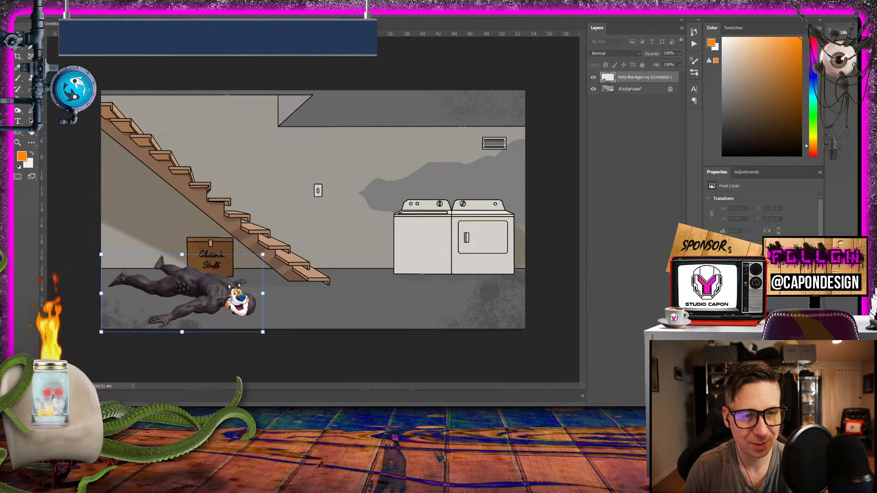
{"action": "key", "text": "Return"}
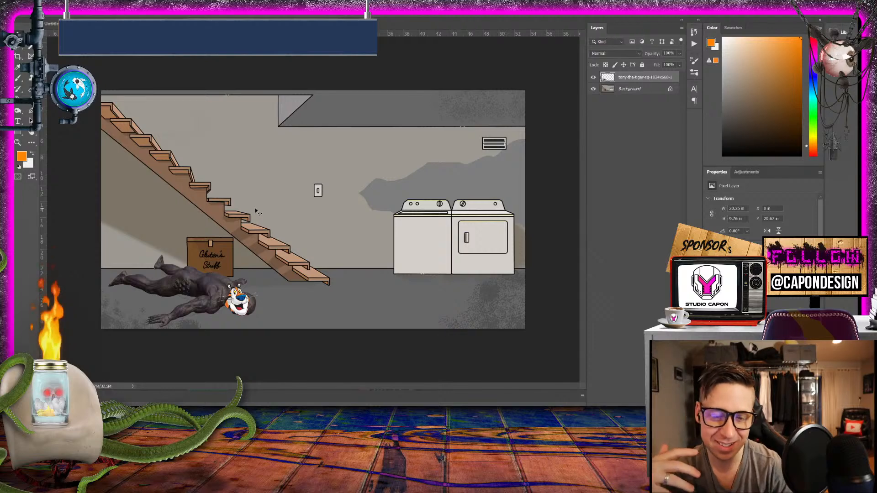
{"action": "left_click_drag", "start_coordinate": [221, 292], "coordinate": [303, 306]}
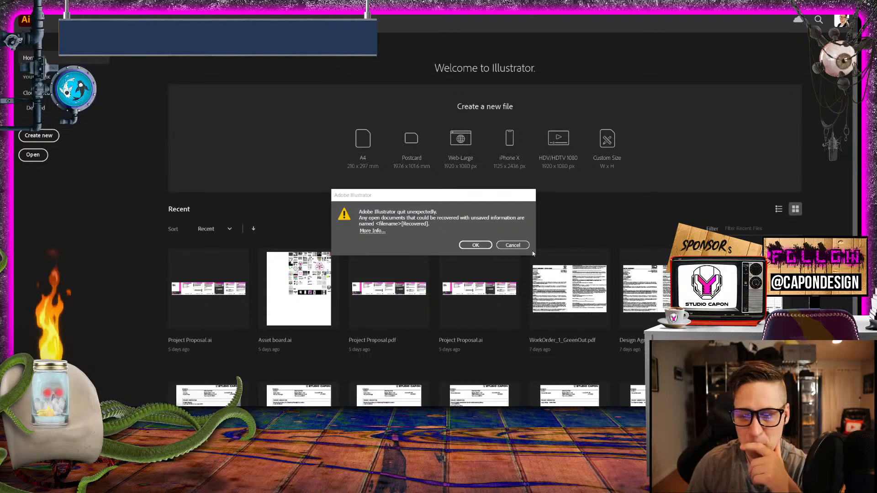
- Switch to Illustrator, open the recovered document, and ignore its missing linked file
{"action": "left_click", "coordinate": [482, 246]}
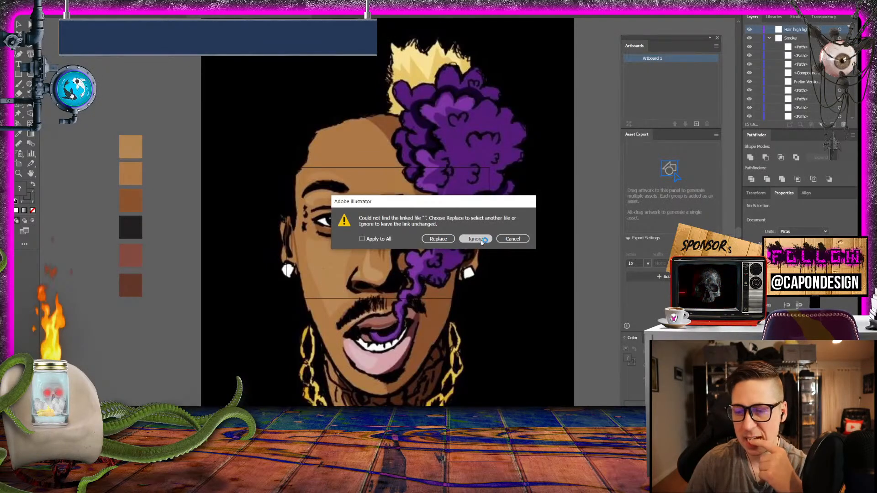
{"action": "left_click", "coordinate": [482, 241]}
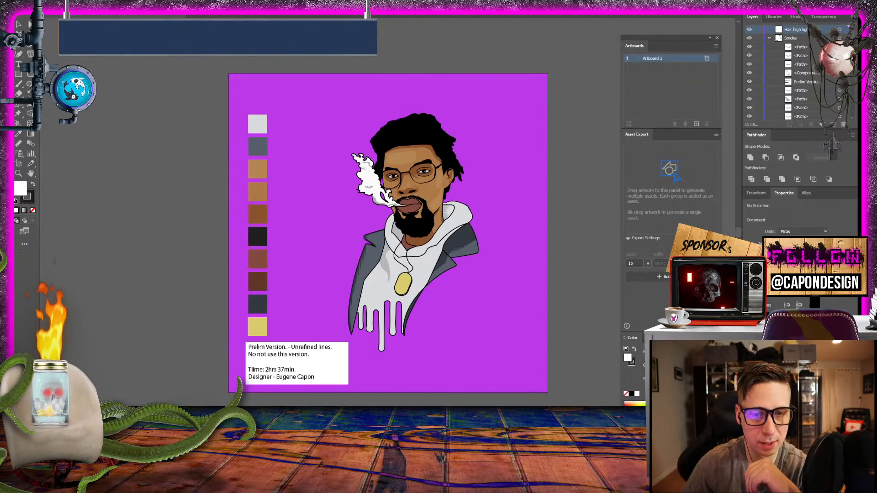
- Create a new 8.5 × 5.5 in landscape RGB document at High (300 ppi), and move the floating Artboards panel off the artboard
{"action": "left_click", "coordinate": [81, 2]}
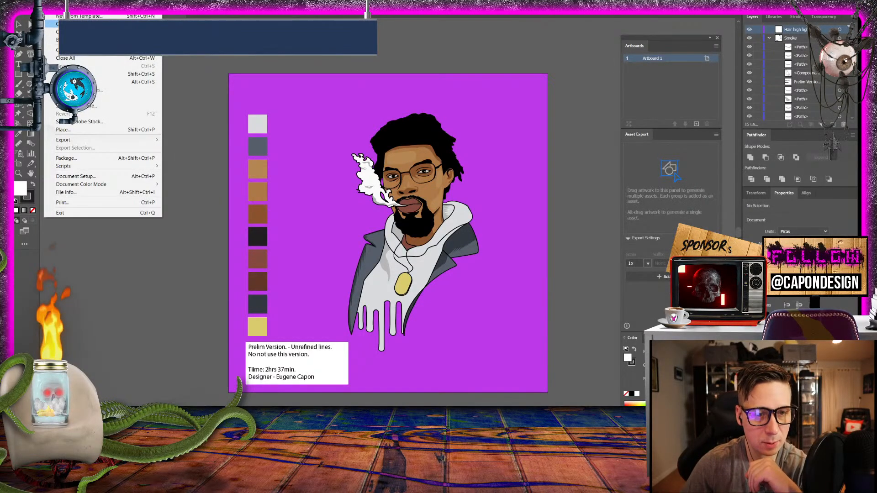
{"action": "left_click", "coordinate": [63, 8]}
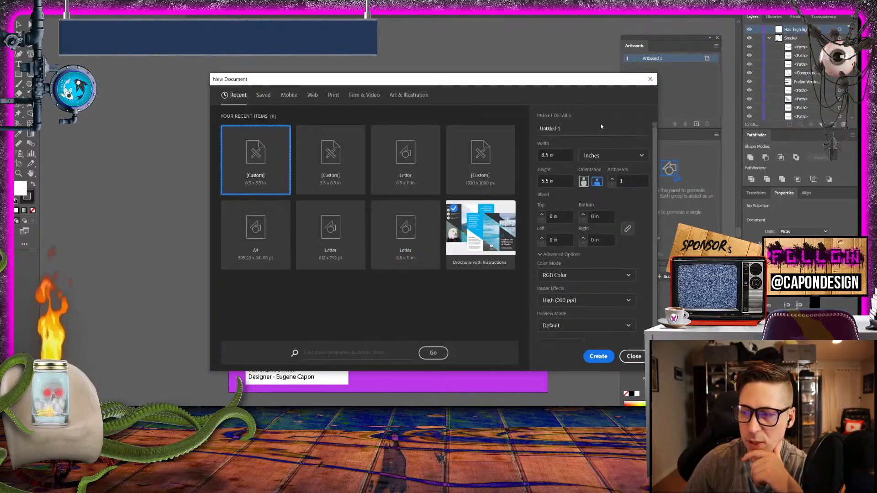
{"action": "left_click", "coordinate": [605, 361]}
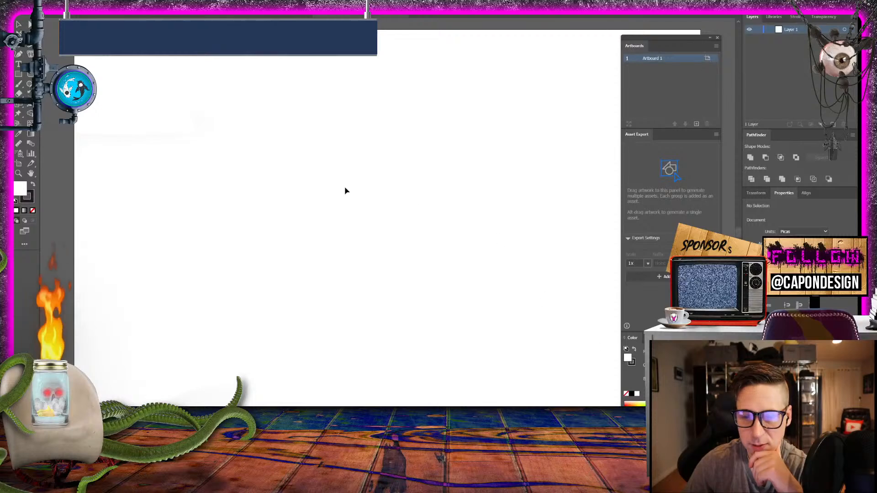
{"action": "left_click_drag", "start_coordinate": [680, 42], "coordinate": [769, 43]}
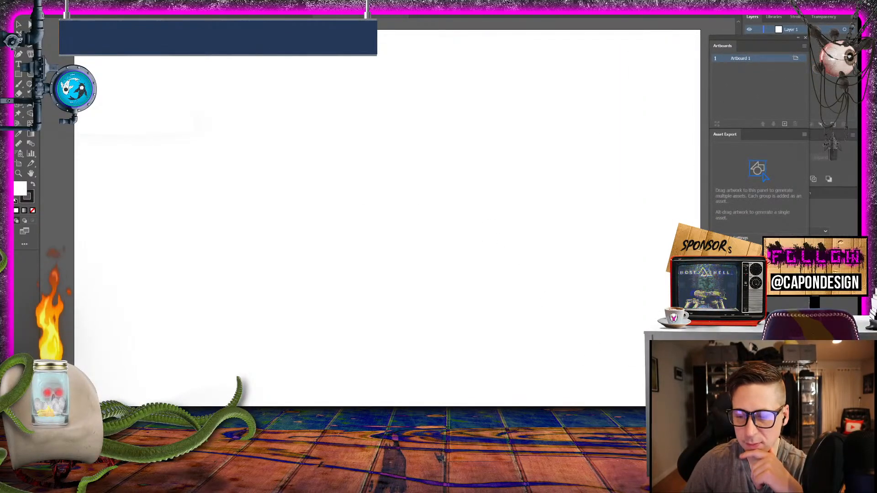
{"action": "mouse_move", "coordinate": [612, 480]}
{"action": "left_click", "coordinate": [603, 398]}
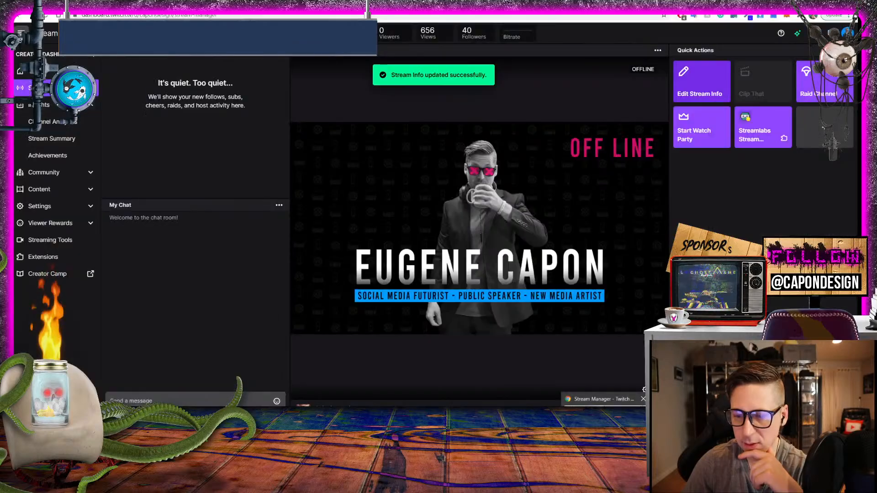
{"action": "key", "text": "alt+Tab"}
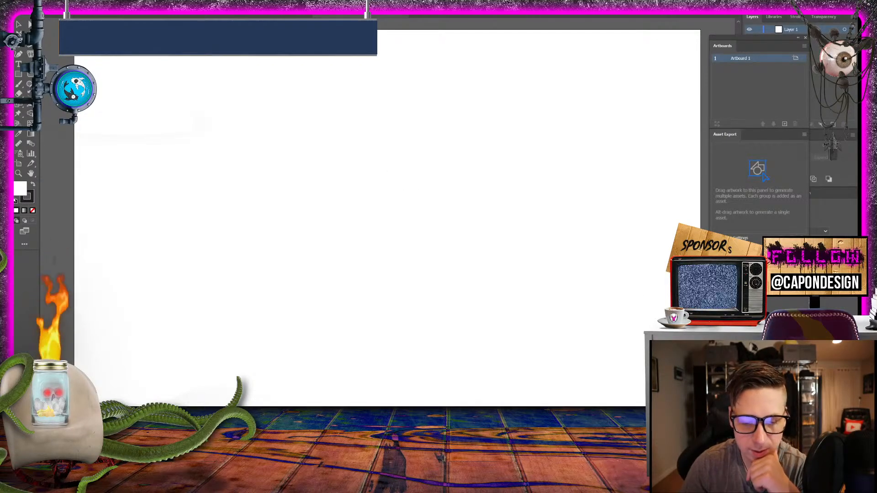
- Bring the creature from the Photoshop basement scene into the new Illustrator document and scale it down to the artboard's width
{"action": "key", "text": "alt+Tab"}
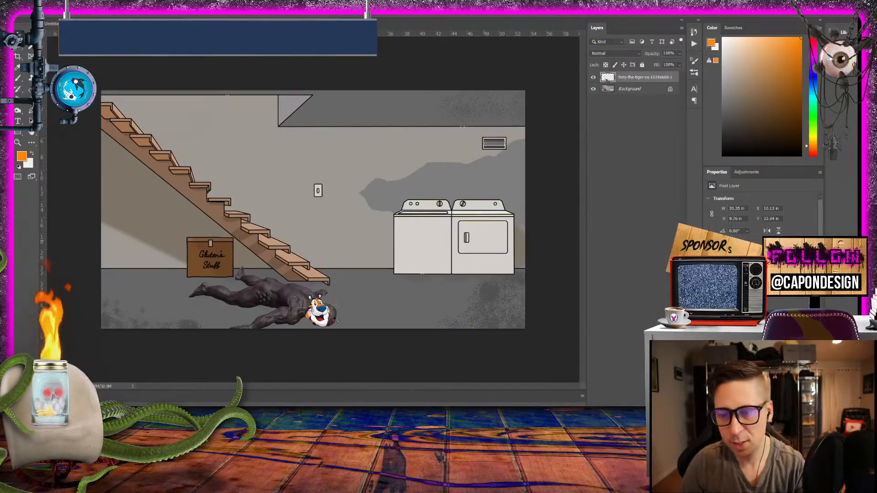
{"action": "left_click_drag", "start_coordinate": [296, 303], "coordinate": [351, 245]}
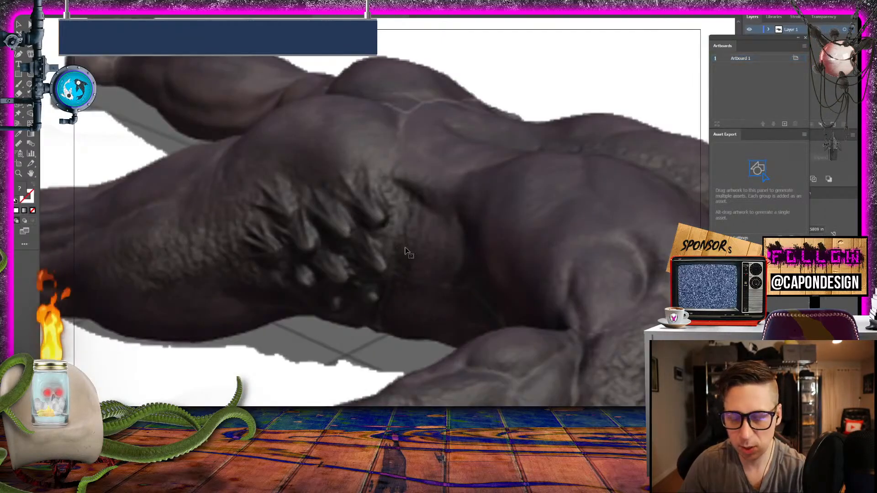
{"action": "key", "text": "ctrl+minus"}
{"action": "key", "text": "ctrl+minus"}
{"action": "key", "text": "ctrl+minus"}
{"action": "key", "text": "ctrl+minus"}
{"action": "key", "text": "ctrl+minus"}
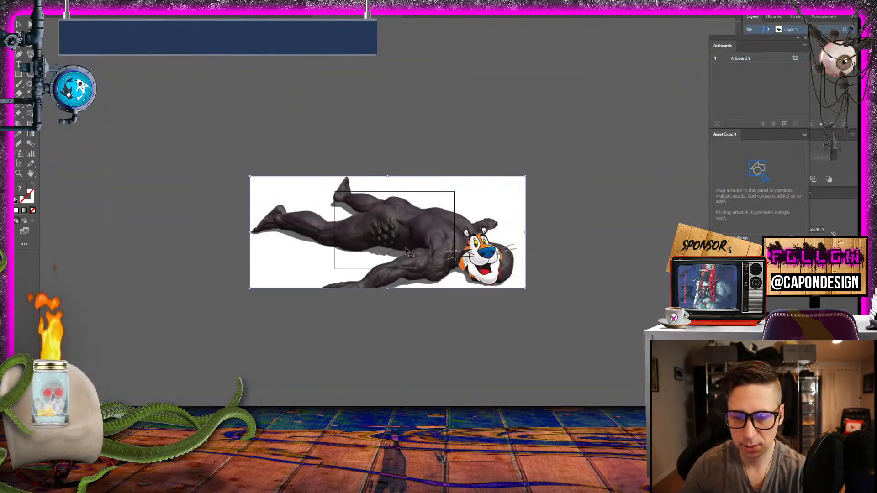
{"action": "left_click_drag", "start_coordinate": [525, 176], "coordinate": [409, 239]}
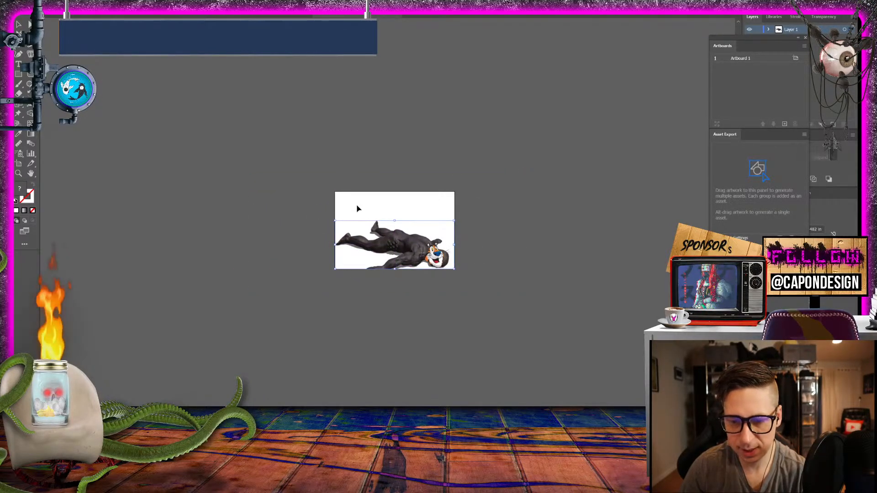
- Examine the placed creature up close, including its edge at the artboard boundary, and look at the open purple portrait document
{"action": "left_click", "coordinate": [418, 302]}
{"action": "key", "text": "ctrl+equal"}
{"action": "key", "text": "ctrl+equal"}
{"action": "key", "text": "ctrl+equal"}
{"action": "key", "text": "ctrl+equal"}
{"action": "key", "text": "ctrl+equal"}
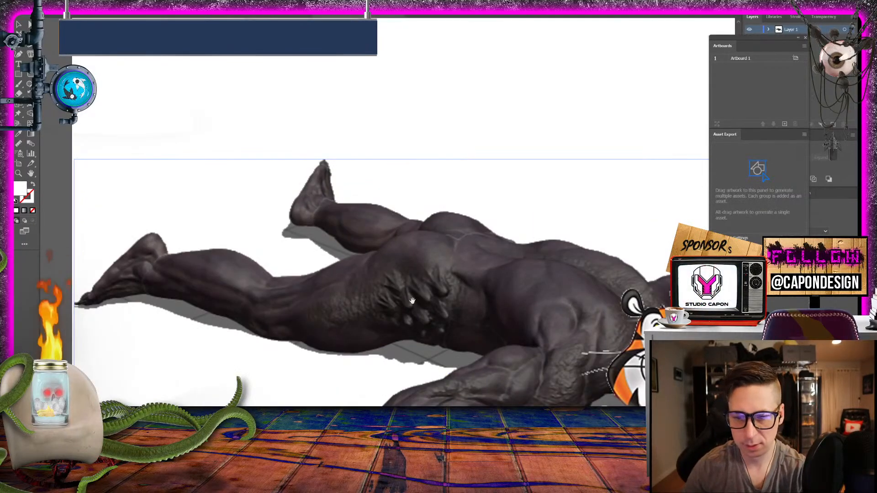
{"action": "left_click_drag", "start_coordinate": [529, 331], "coordinate": [393, 191]}
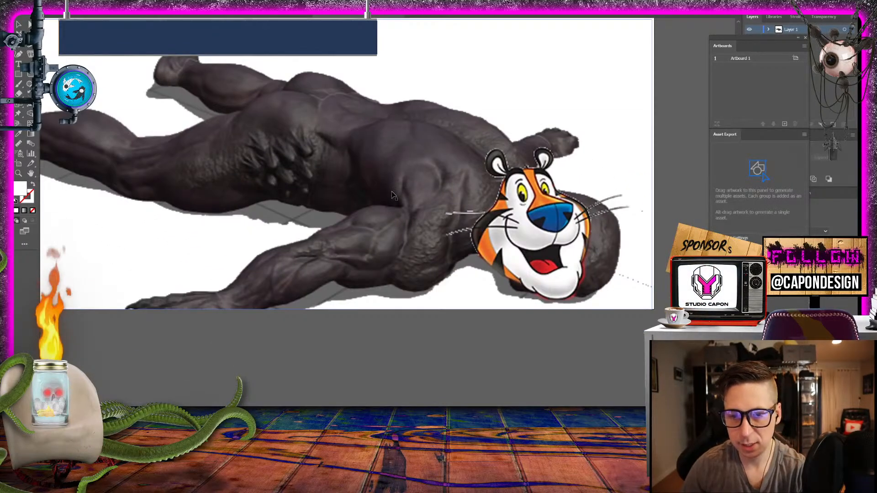
{"action": "key", "text": "ctrl+minus"}
{"action": "key", "text": "ctrl+minus"}
{"action": "key", "text": "ctrl+equal"}
{"action": "key", "text": "ctrl+equal"}
{"action": "key", "text": "ctrl+equal"}
{"action": "key", "text": "ctrl+equal"}
{"action": "key", "text": "ctrl+minus"}
{"action": "key", "text": "ctrl+minus"}
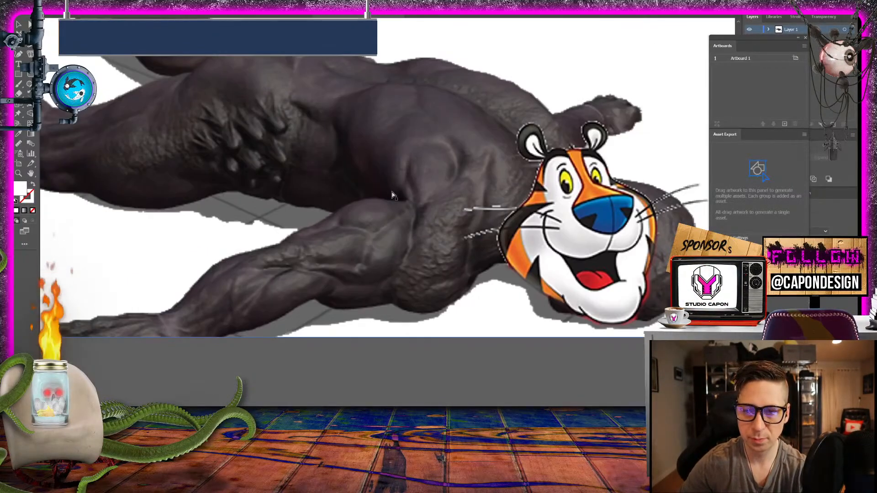
{"action": "left_click_drag", "start_coordinate": [369, 195], "coordinate": [512, 268]}
{"action": "left_click", "coordinate": [148, 17]}
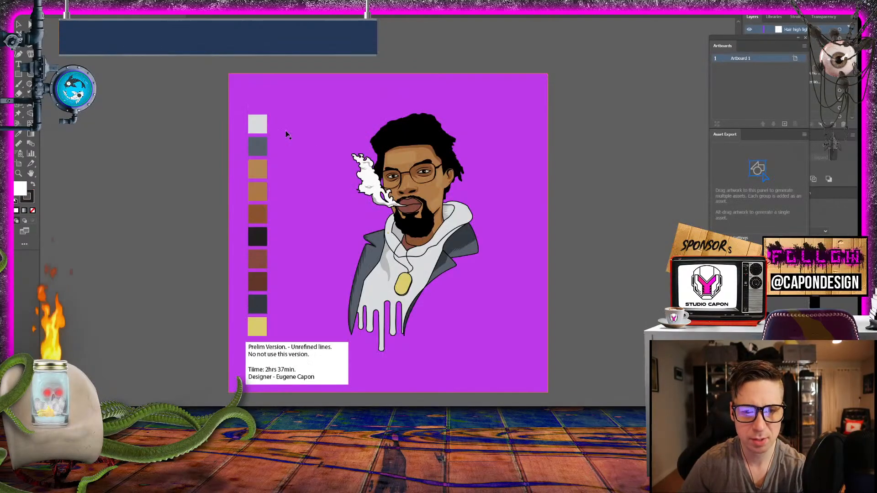
{"action": "left_click", "coordinate": [338, 16]}
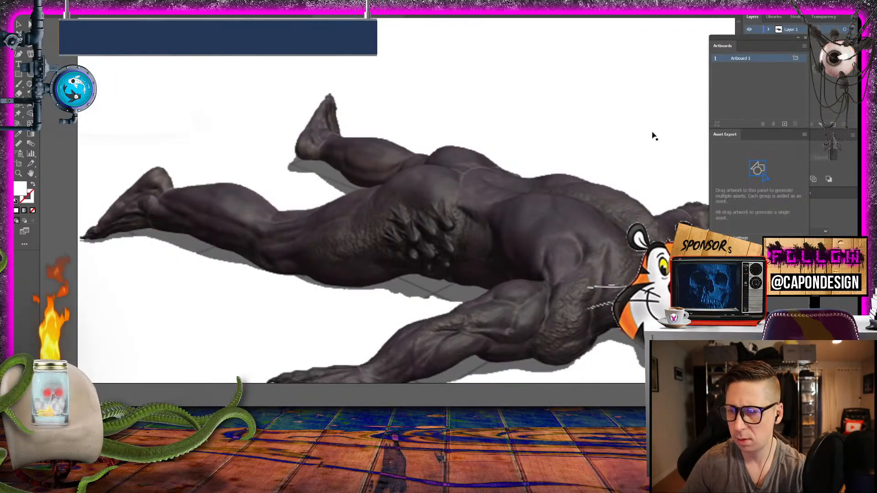
- Delete the cropped creature and replace it with the uncropped one from the original Photoshop composite document
{"action": "left_click", "coordinate": [546, 240]}
{"action": "key", "text": "Delete"}
{"action": "key", "text": "shift+o"}
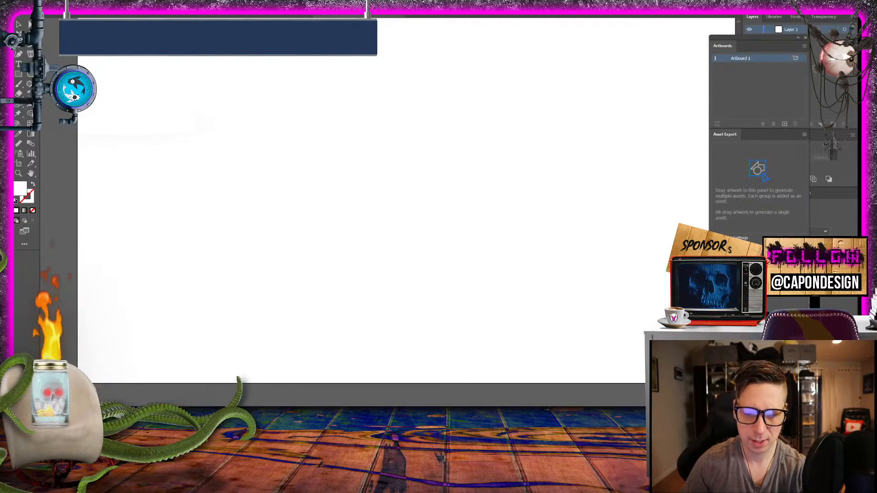
{"action": "key", "text": "alt+Tab"}
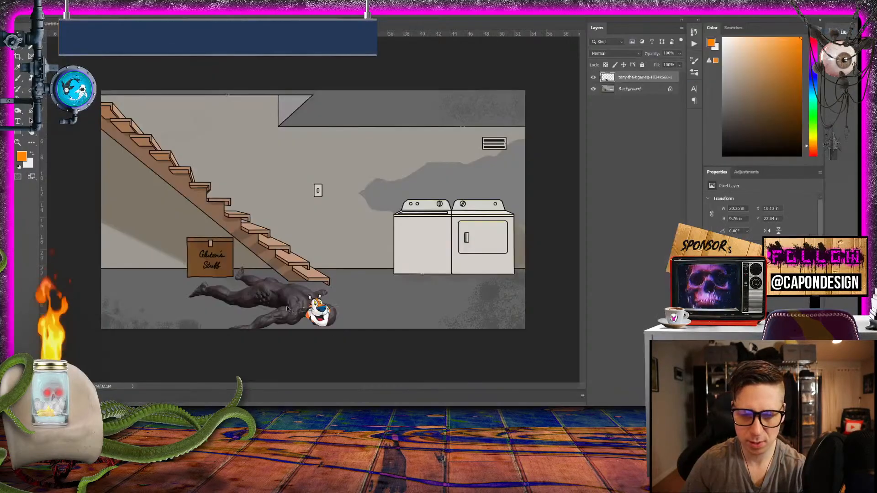
{"action": "left_click", "coordinate": [137, 24]}
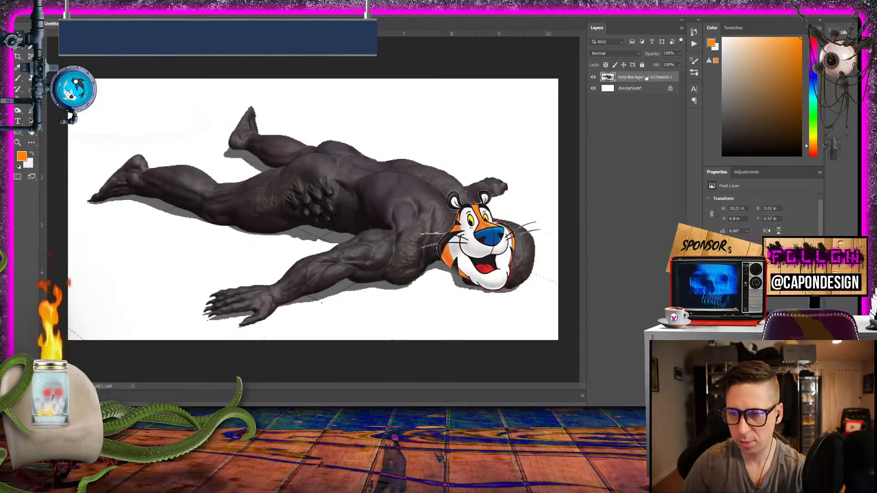
{"action": "left_click_drag", "start_coordinate": [404, 216], "coordinate": [329, 332]}
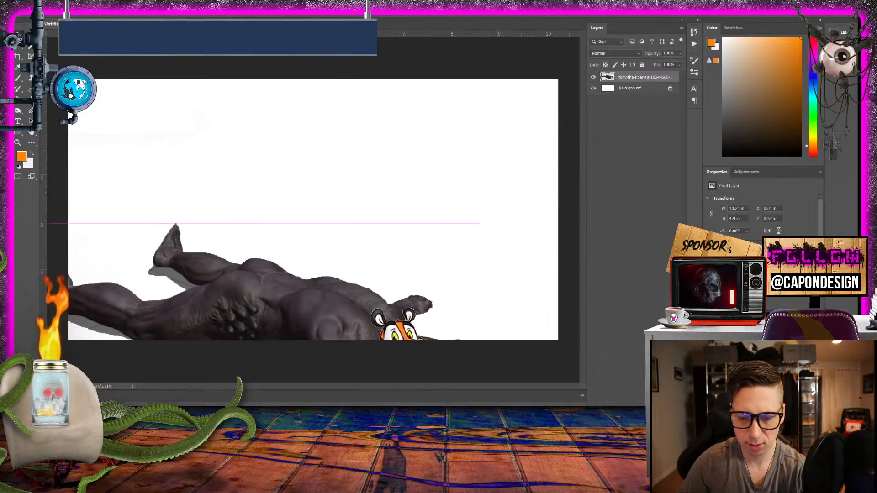
{"action": "key", "text": "alt+Tab"}
{"action": "key", "text": "ctrl+v"}
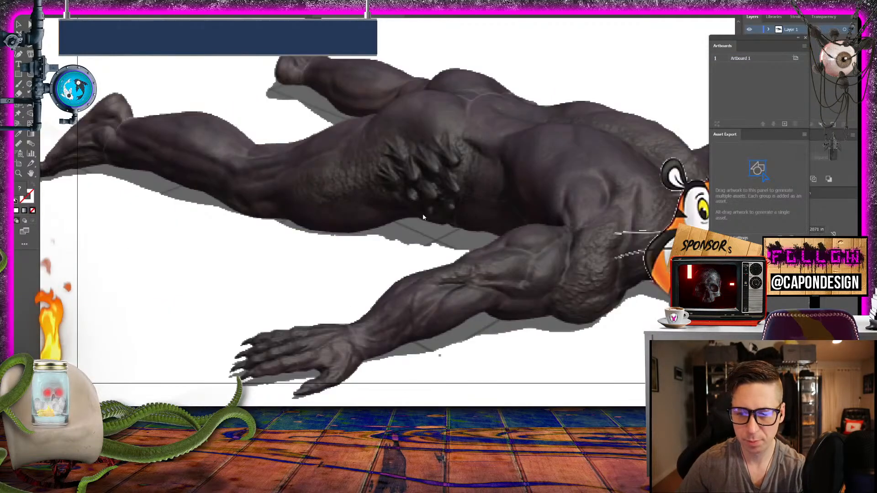
- Scale the pasted creature down to about 8.23 in wide and move it fully inside the artboard
{"action": "key", "text": "ctrl+0"}
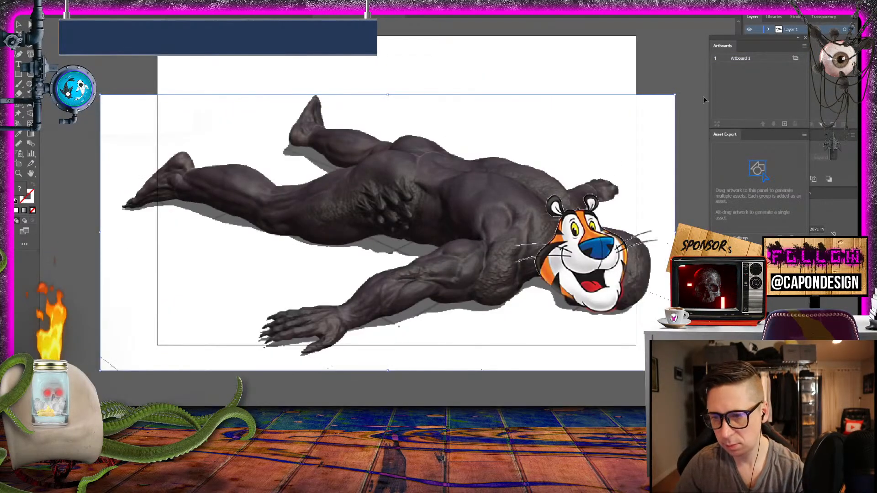
{"action": "left_click_drag", "start_coordinate": [678, 96], "coordinate": [587, 147]}
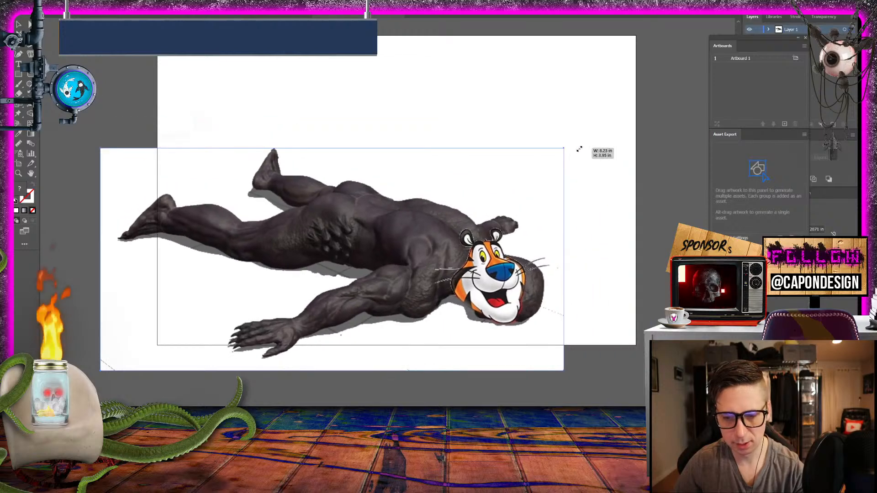
{"action": "left_click_drag", "start_coordinate": [487, 261], "coordinate": [554, 195]}
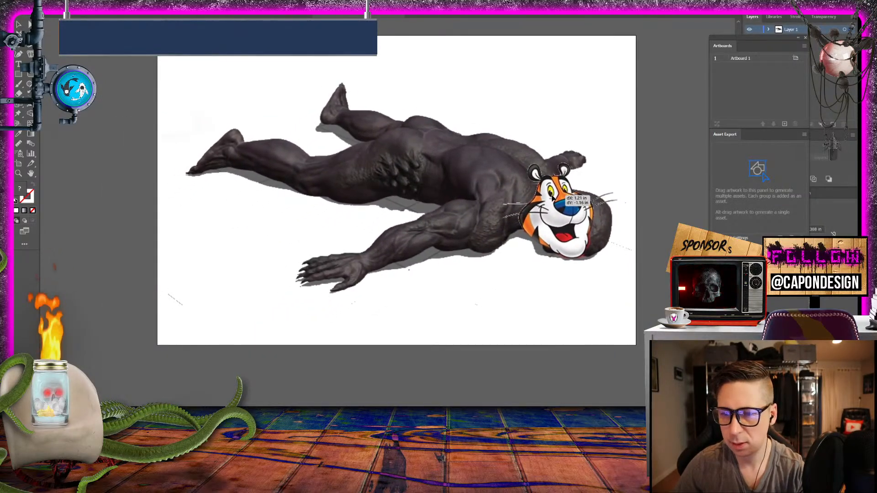
- Lock the creature's layer and add a new layer named Outlines above it
{"action": "left_click_drag", "start_coordinate": [764, 39], "coordinate": [703, 90]}
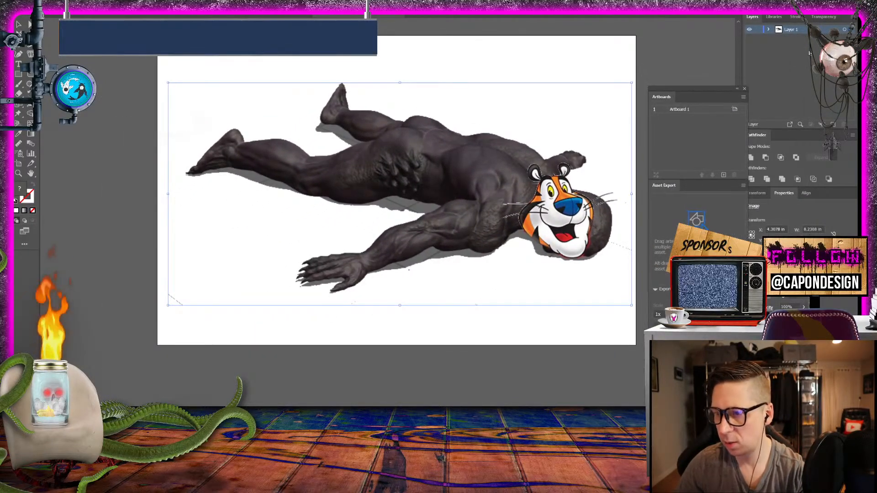
{"action": "left_click", "coordinate": [757, 30]}
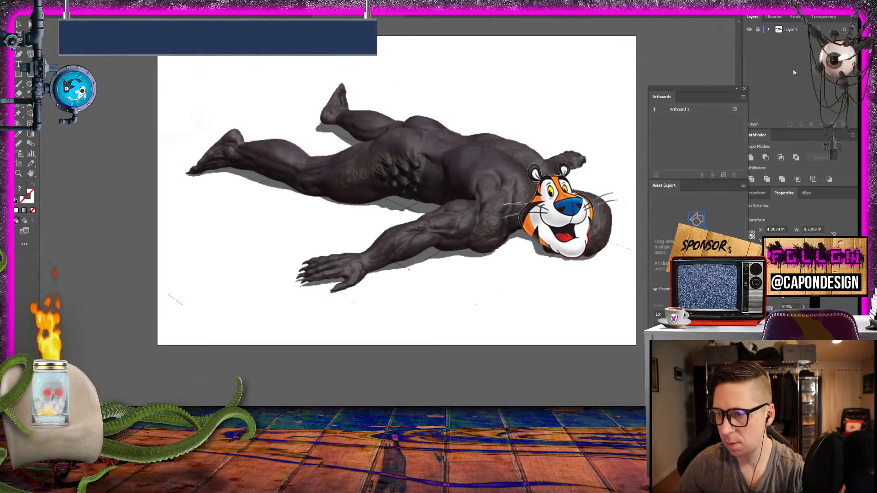
{"action": "left_click", "coordinate": [832, 125]}
{"action": "double_click", "coordinate": [791, 30]}
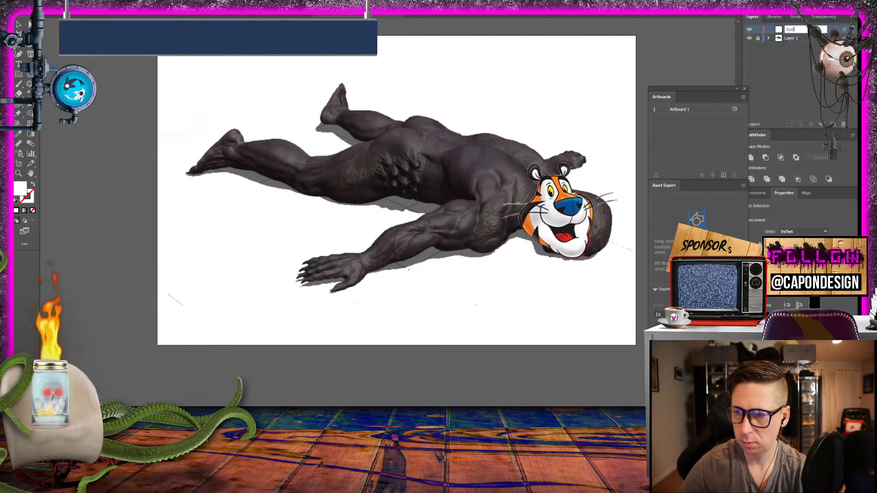
{"action": "type", "text": "Outlines"}
{"action": "key", "text": "Return"}
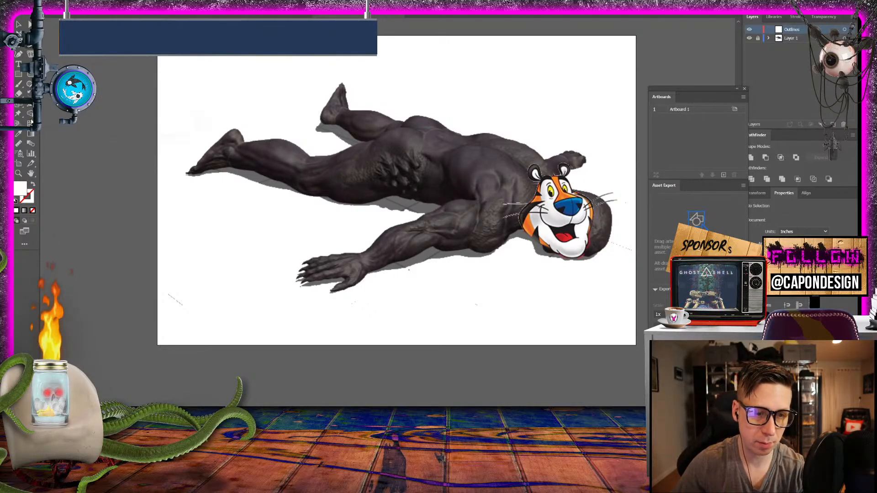
- Set up the Pen tool with no fill and a black 000000 stroke
{"action": "key", "text": "p"}
{"action": "left_click", "coordinate": [33, 185]}
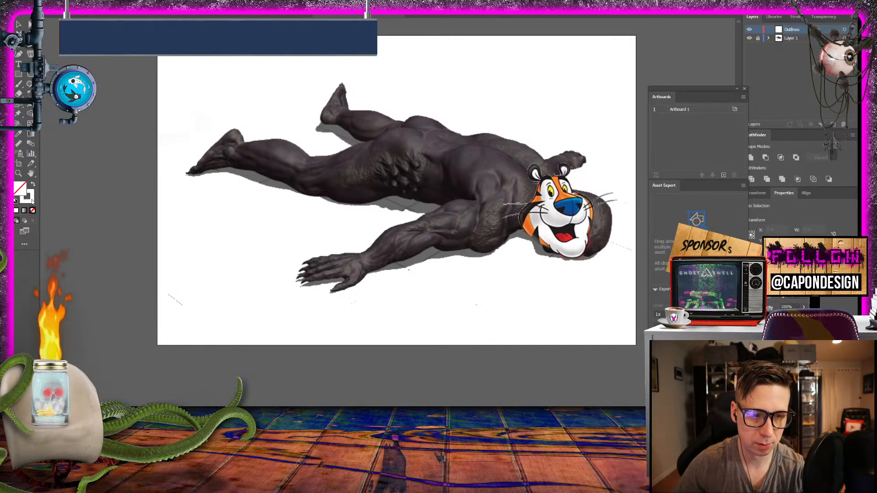
{"action": "left_click", "coordinate": [32, 200]}
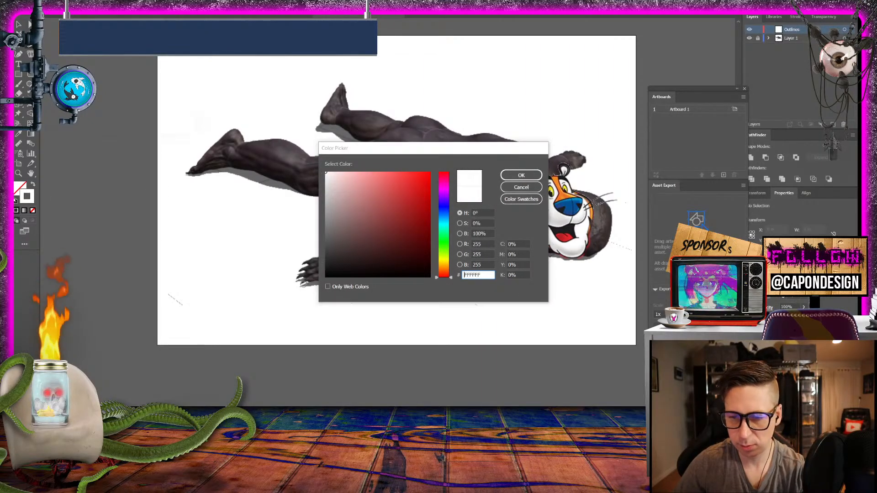
{"action": "type", "text": "000000"}
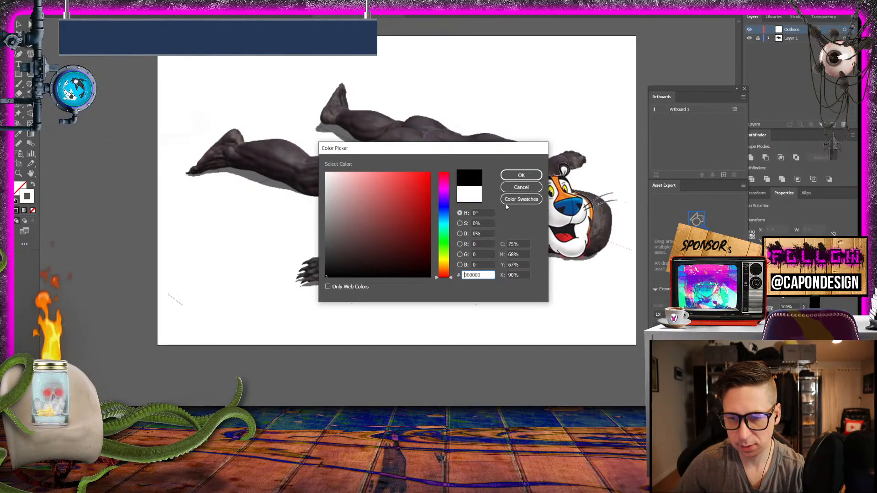
{"action": "left_click", "coordinate": [522, 175]}
- Trace the tiger head's outline with the Pen tool from the top of the forehead down to the left cheek
{"action": "key", "text": "ctrl+plus"}
{"action": "key", "text": "ctrl+plus"}
{"action": "key", "text": "ctrl+plus"}
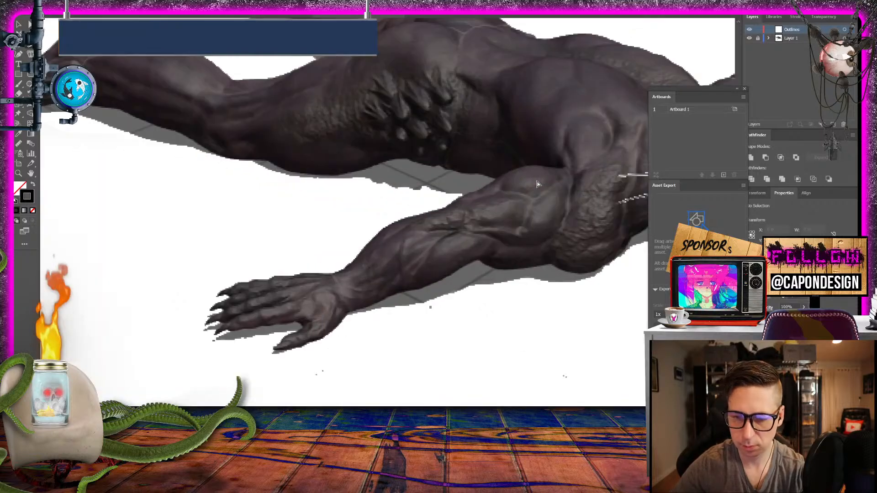
{"action": "key", "text": "ctrl+minus"}
{"action": "key", "text": "ctrl+minus"}
{"action": "key", "text": "ctrl+minus"}
{"action": "key", "text": "ctrl+minus"}
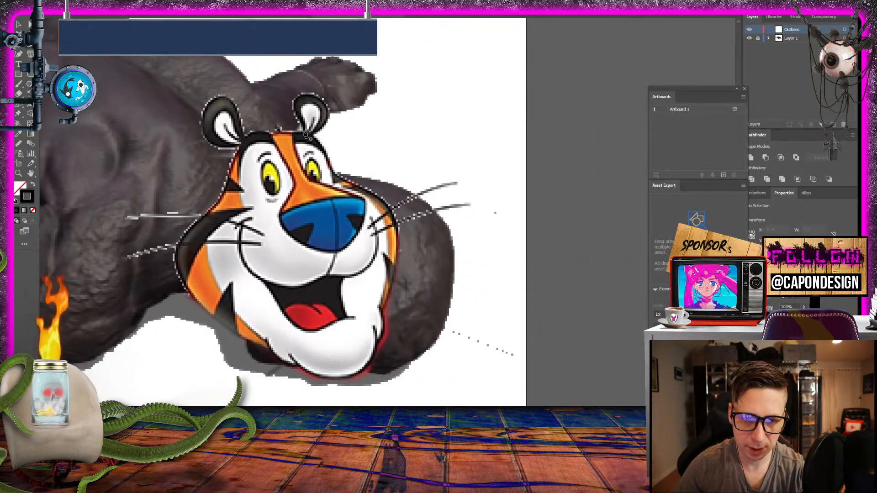
{"action": "left_click", "coordinate": [304, 133]}
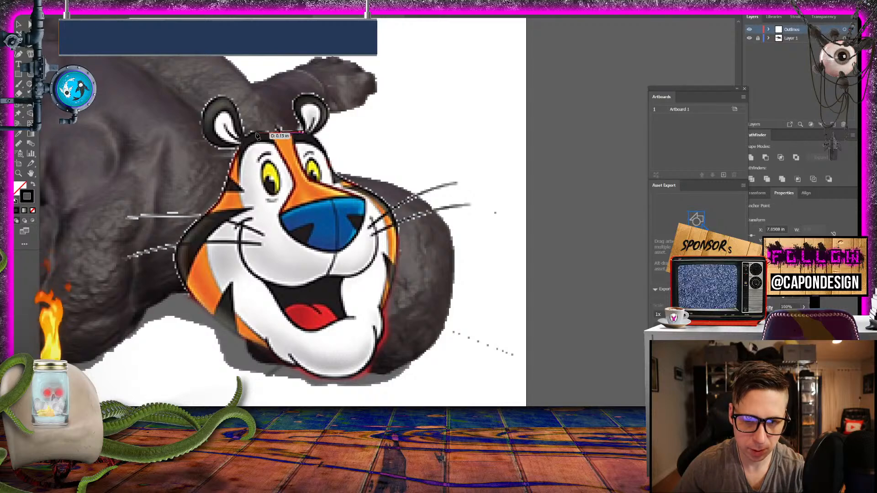
{"action": "left_click_drag", "start_coordinate": [245, 136], "coordinate": [238, 145]}
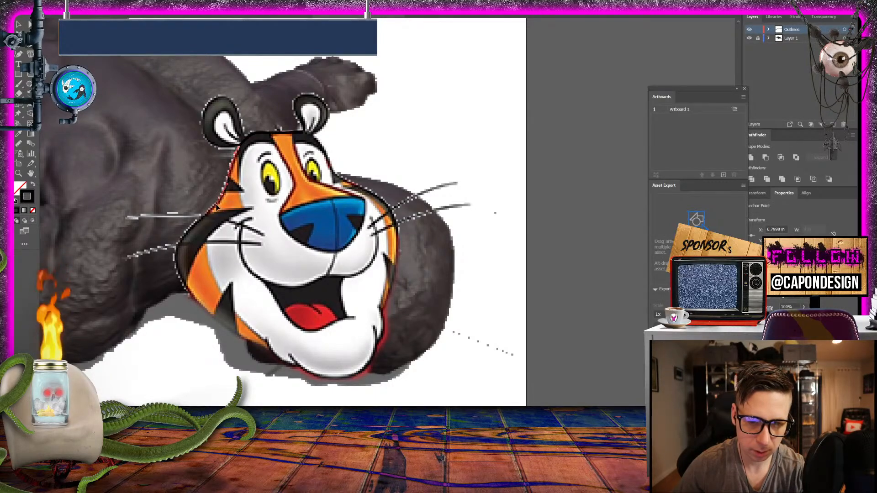
{"action": "left_click_drag", "start_coordinate": [222, 196], "coordinate": [215, 205]}
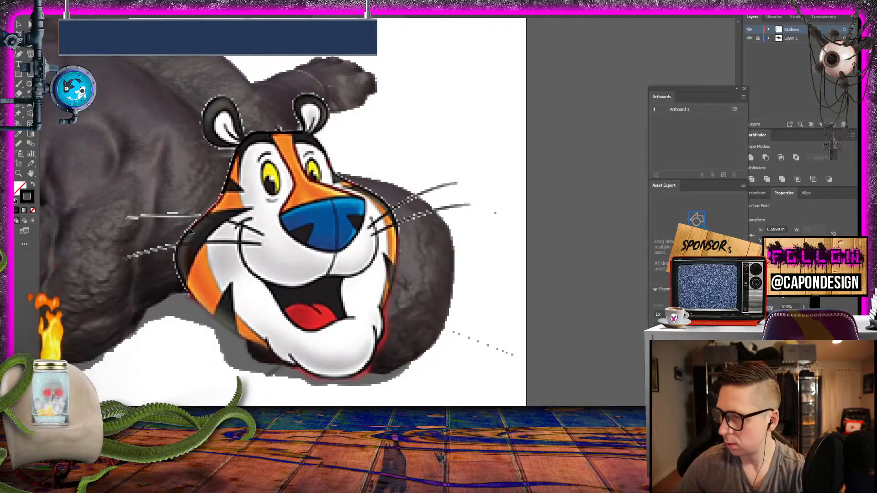
{"action": "left_click", "coordinate": [189, 230]}
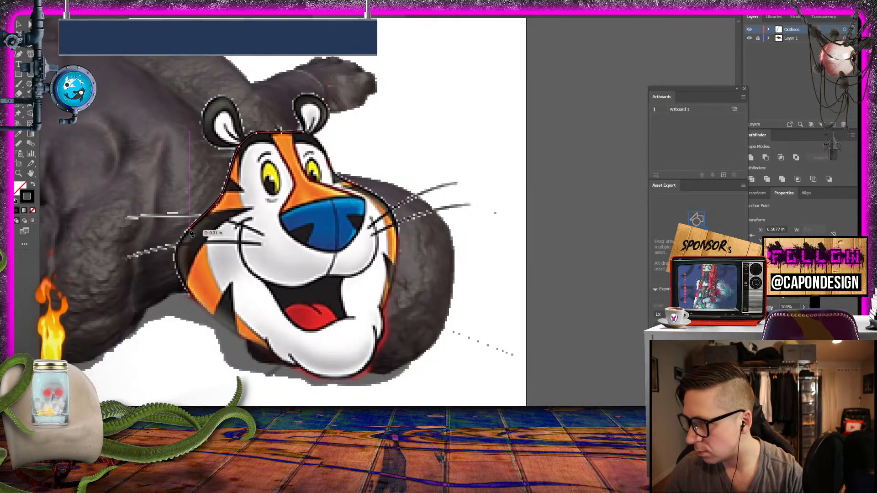
{"action": "left_click_drag", "start_coordinate": [191, 233], "coordinate": [180, 274]}
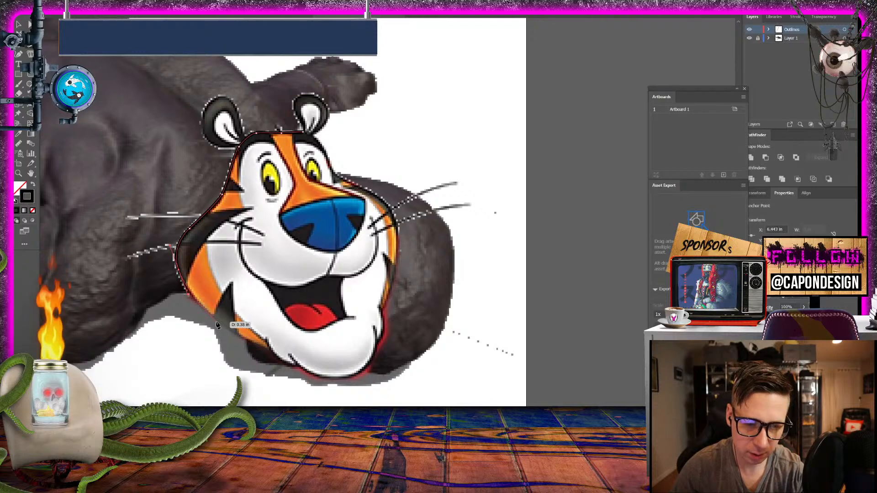
- Continue the head outline along the jaw, around the chin and up the right cheek, back to its starting point on the forehead
{"action": "left_click_drag", "start_coordinate": [218, 321], "coordinate": [252, 350]}
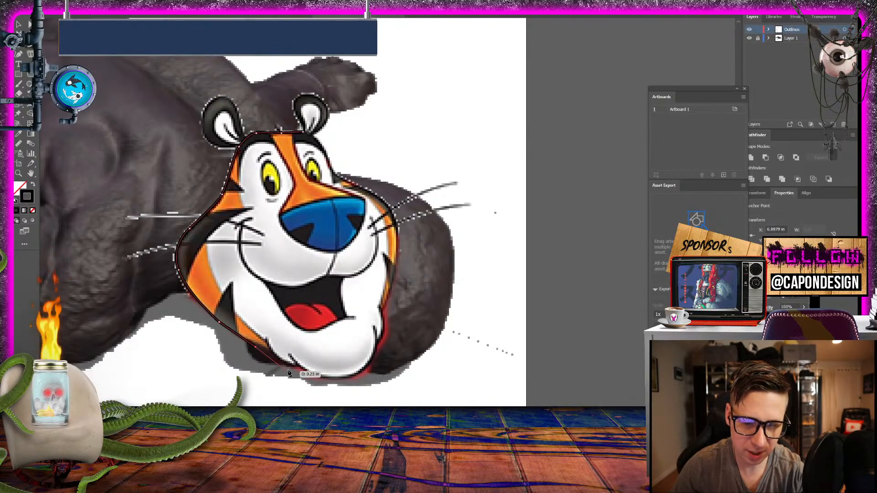
{"action": "left_click_drag", "start_coordinate": [299, 374], "coordinate": [383, 321]}
{"action": "left_click", "coordinate": [384, 312]}
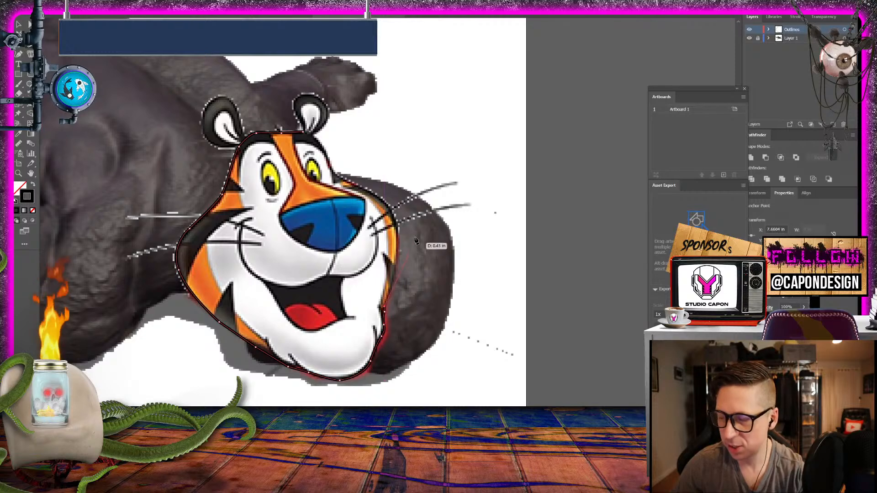
{"action": "left_click_drag", "start_coordinate": [399, 239], "coordinate": [372, 192]}
{"action": "left_click", "coordinate": [335, 176]}
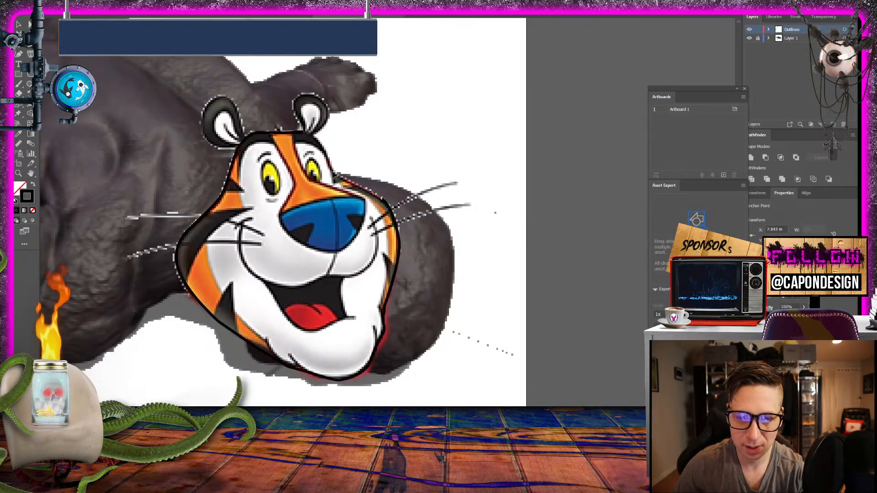
{"action": "left_click_drag", "start_coordinate": [332, 166], "coordinate": [295, 133]}
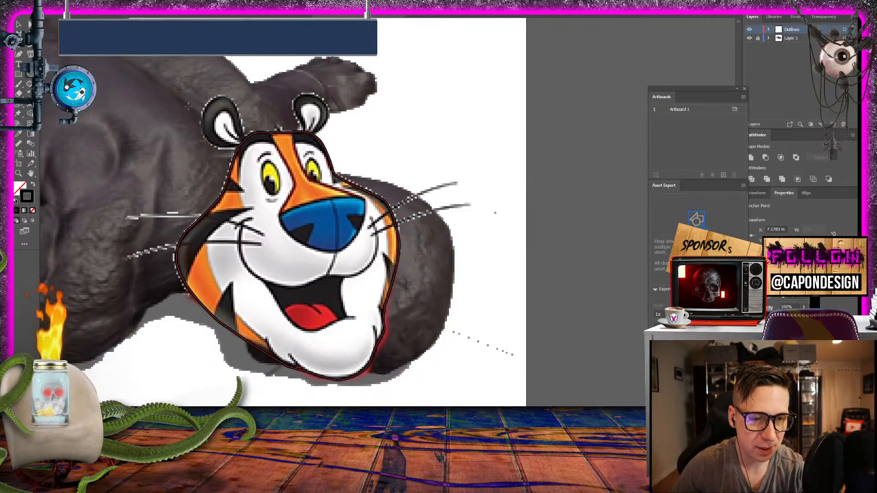
- Draw an ellipse about 0.16 in wide over the tiger's larger eye and fill it with pale pink E0C6C6
{"action": "mouse_move", "coordinate": [373, 119]}
{"action": "left_mouse_down"}
{"action": "mouse_move", "coordinate": [396, 161]}
{"action": "mouse_move", "coordinate": [269, 205]}
{"action": "mouse_move", "coordinate": [285, 199]}
{"action": "left_mouse_up"}
{"action": "double_click", "coordinate": [18, 188]}
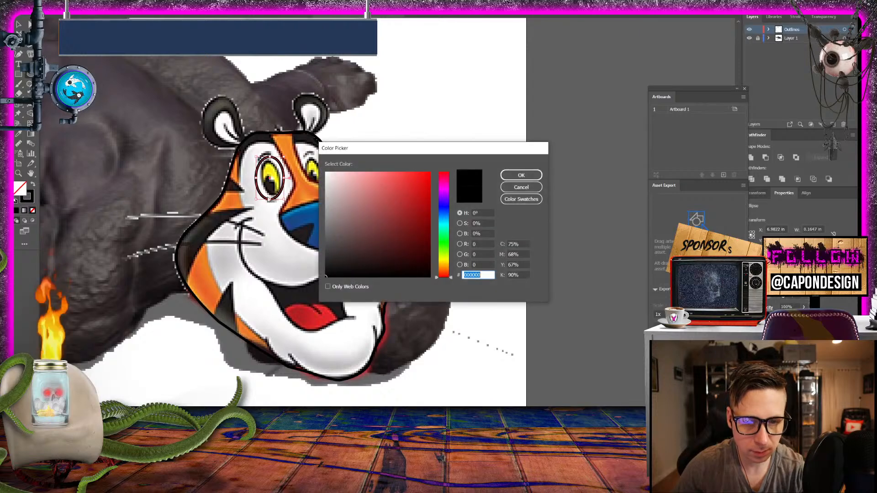
{"action": "mouse_move", "coordinate": [345, 208]}
{"action": "left_mouse_down"}
{"action": "mouse_move", "coordinate": [328, 194]}
{"action": "mouse_move", "coordinate": [337, 183]}
{"action": "left_mouse_up"}
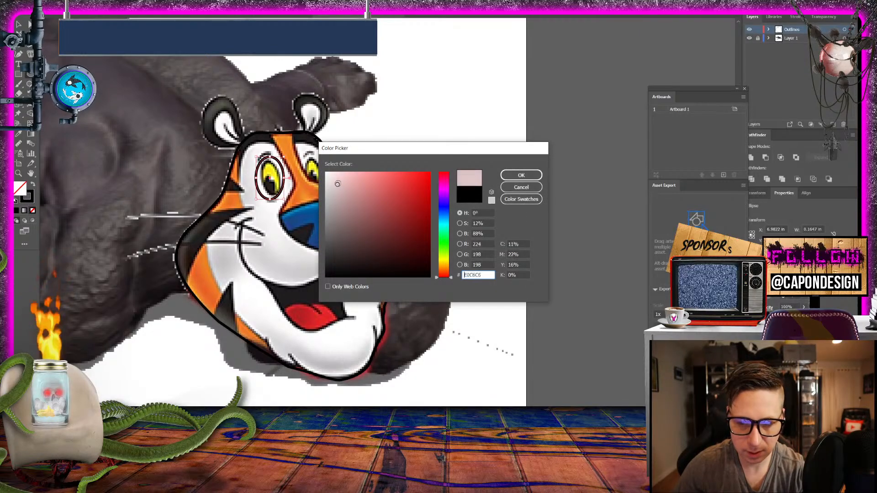
{"action": "left_click", "coordinate": [521, 175]}
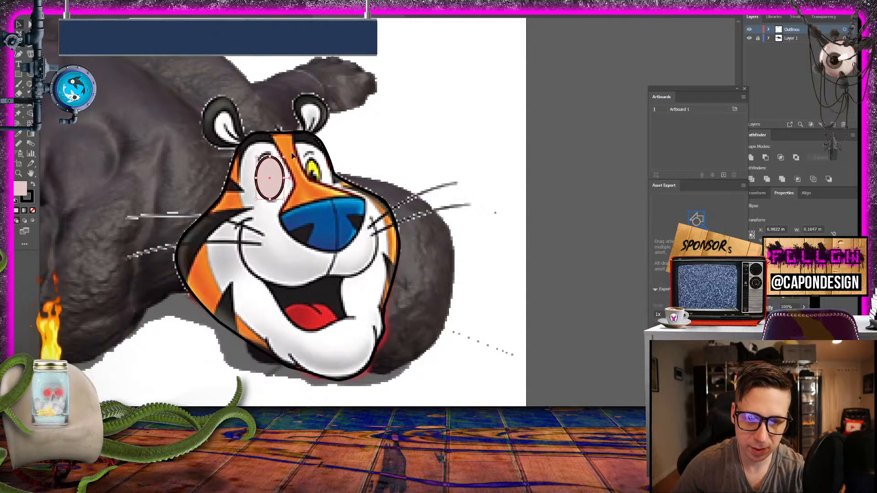
- Adjust the eye ellipse slightly and place a copy of it over the tiger's other eye
{"action": "left_click_drag", "start_coordinate": [285, 154], "coordinate": [284, 152]}
{"action": "left_click_drag", "start_coordinate": [274, 183], "coordinate": [318, 174]}
{"action": "left_click", "coordinate": [515, 211]}
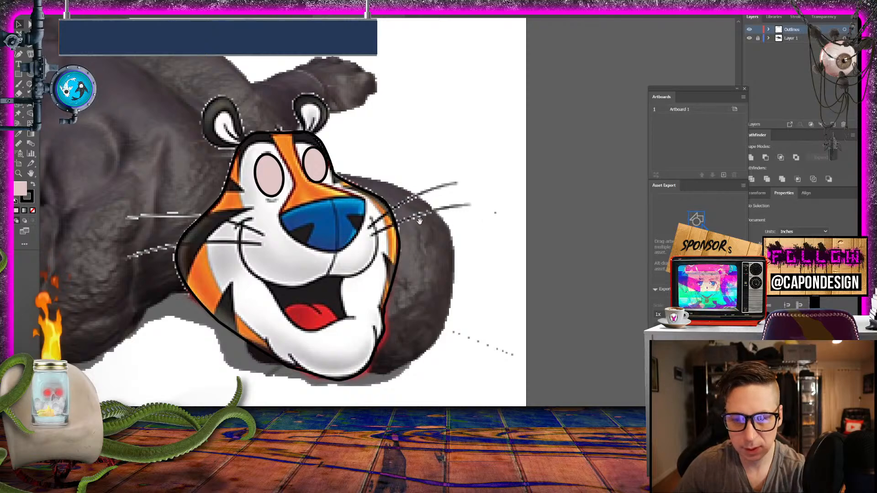
- Hide the reference image layer to check the head outline and eyes alone, and show the layer again
{"action": "left_click_drag", "start_coordinate": [419, 220], "coordinate": [462, 246]}
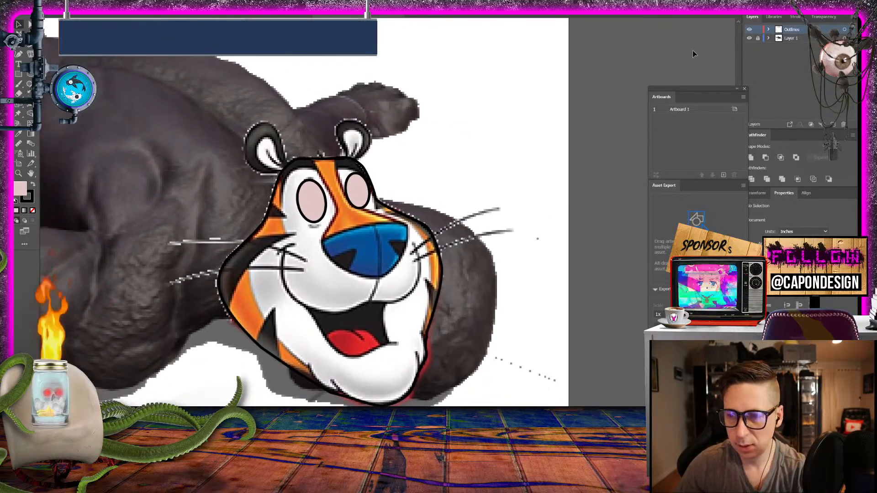
{"action": "left_click", "coordinate": [748, 39]}
{"action": "left_click", "coordinate": [748, 39]}
{"action": "left_click", "coordinate": [749, 39]}
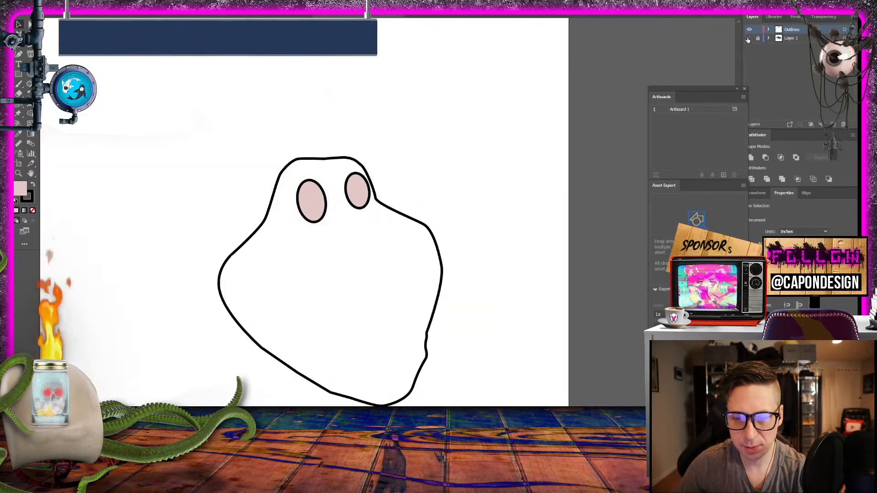
{"action": "left_click", "coordinate": [748, 39]}
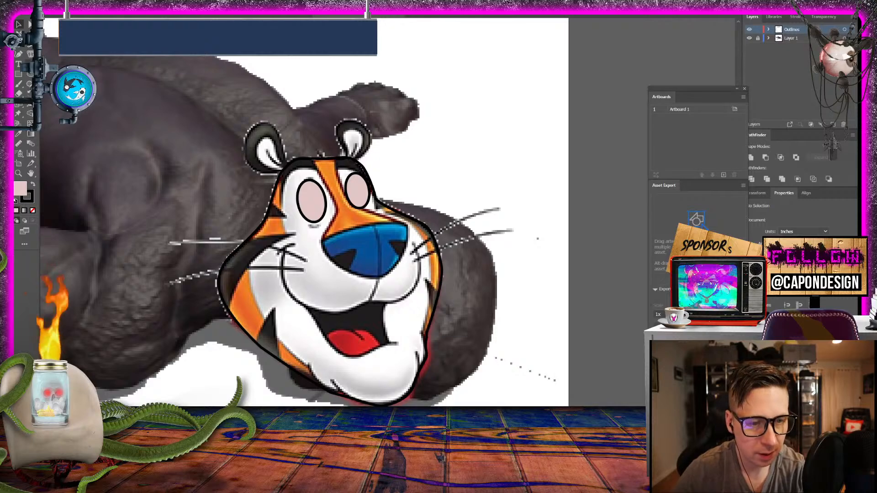
- Trace the tiger's larger ear with the Pen tool as a closed shape ending at the forehead, and deselect it
{"action": "key", "text": "v"}
{"action": "left_click", "coordinate": [292, 171]}
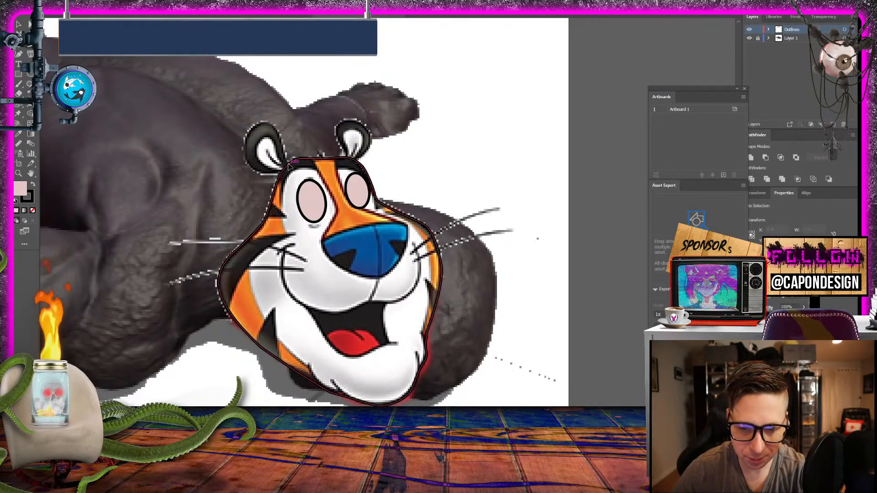
{"action": "left_click", "coordinate": [283, 152]}
{"action": "left_click", "coordinate": [259, 125]}
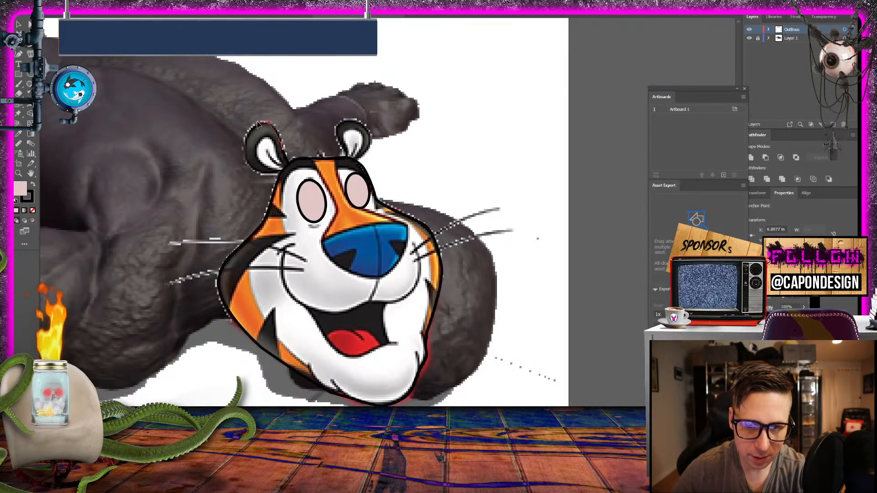
{"action": "left_click_drag", "start_coordinate": [253, 123], "coordinate": [251, 123]}
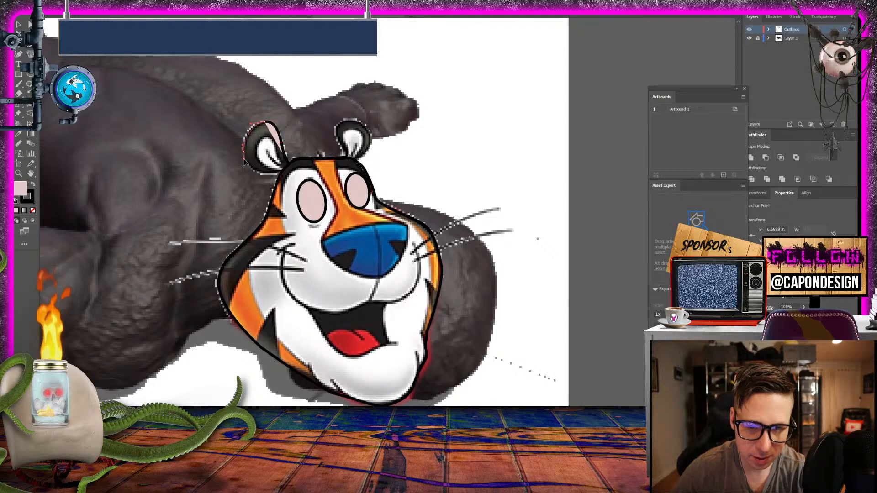
{"action": "left_click_drag", "start_coordinate": [247, 167], "coordinate": [290, 175]}
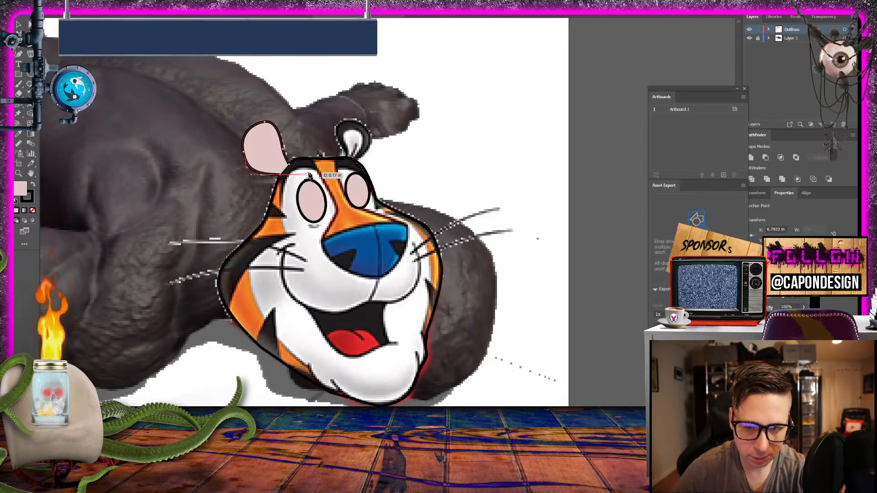
{"action": "key", "text": "v"}
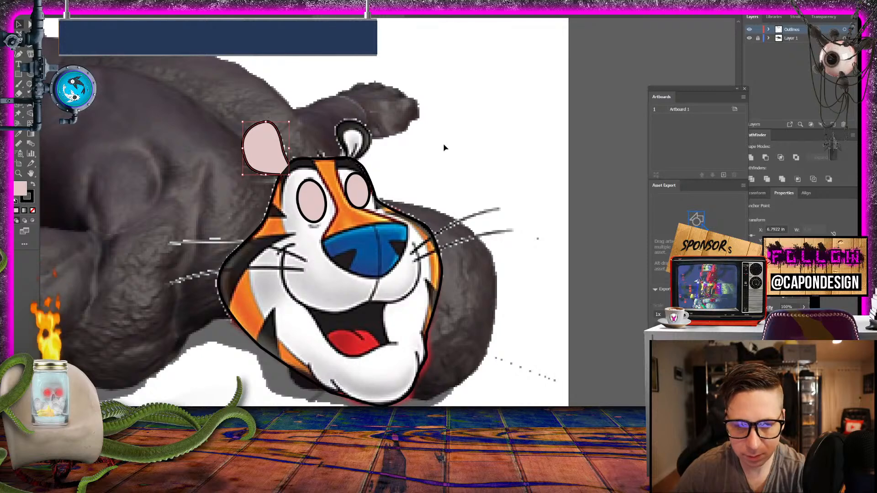
{"action": "left_click", "coordinate": [238, 149]}
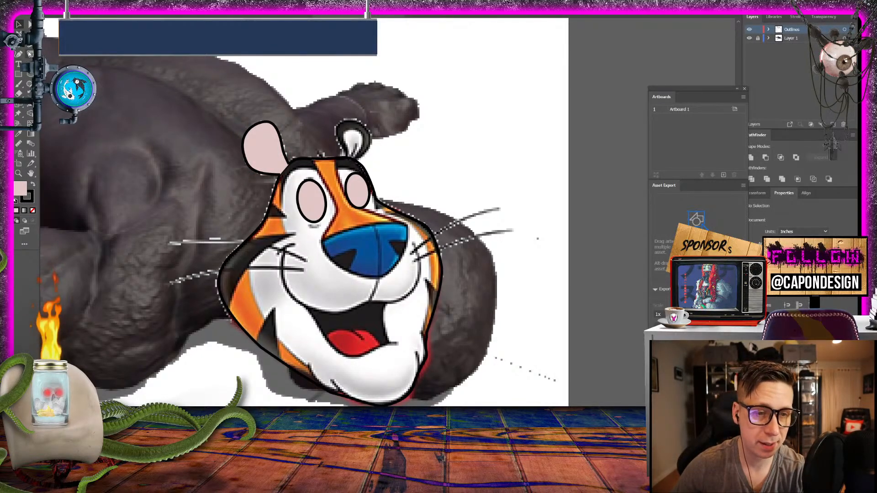
- Trace the tiger's smaller ear as a closed shape meeting the top of the head, and deselect it
{"action": "left_click", "coordinate": [342, 148]}
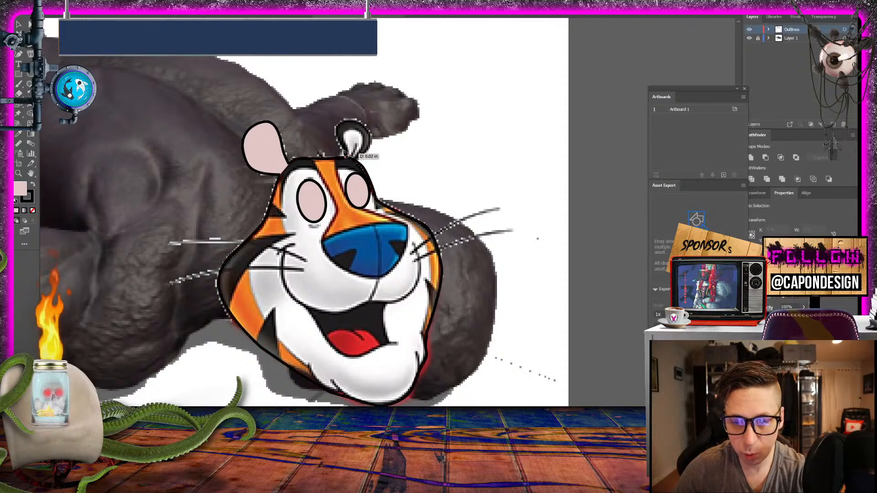
{"action": "left_click", "coordinate": [359, 121]}
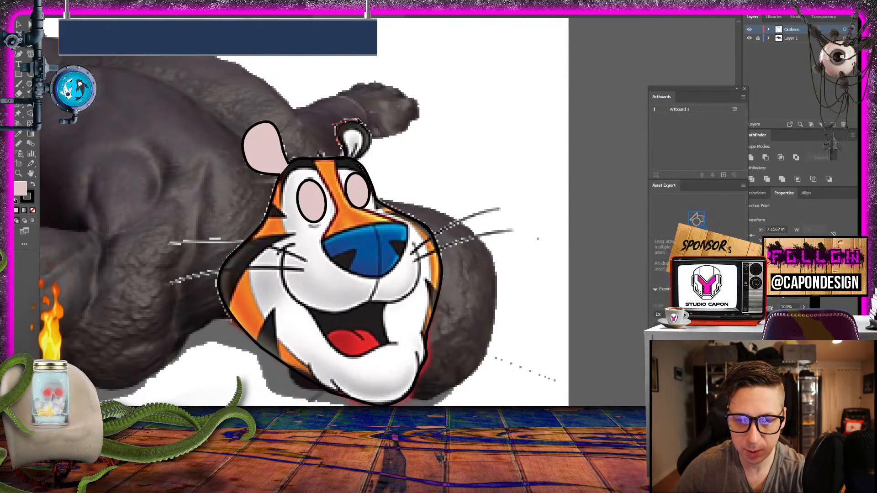
{"action": "left_click_drag", "start_coordinate": [359, 121], "coordinate": [318, 150]}
{"action": "left_click", "coordinate": [18, 26]}
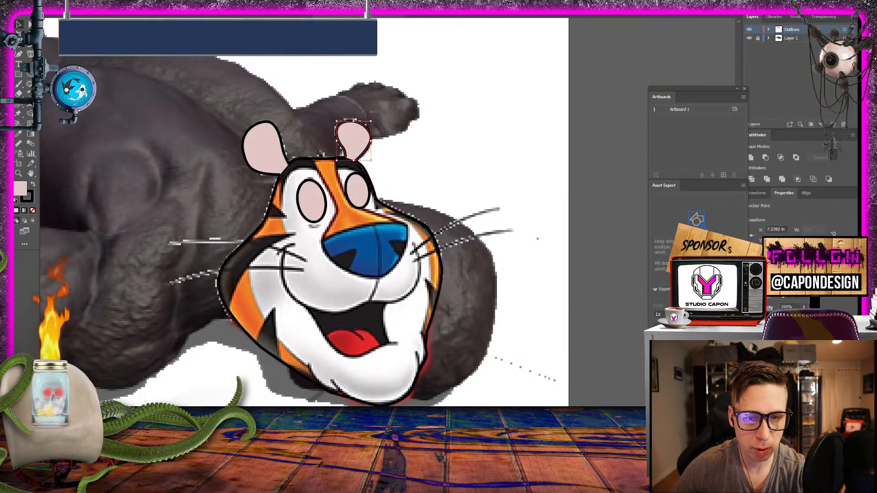
{"action": "left_click", "coordinate": [228, 178]}
- Fill the larger ear with red E53E3E
{"action": "left_click", "coordinate": [272, 161]}
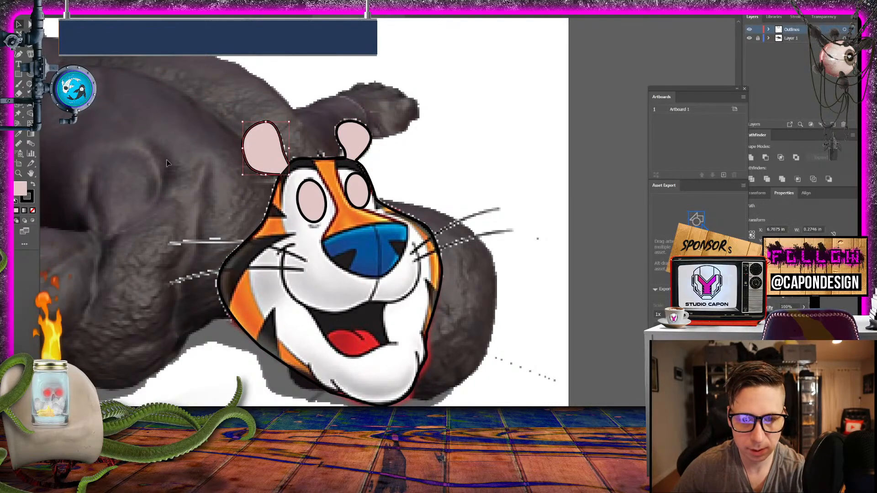
{"action": "double_click", "coordinate": [21, 192]}
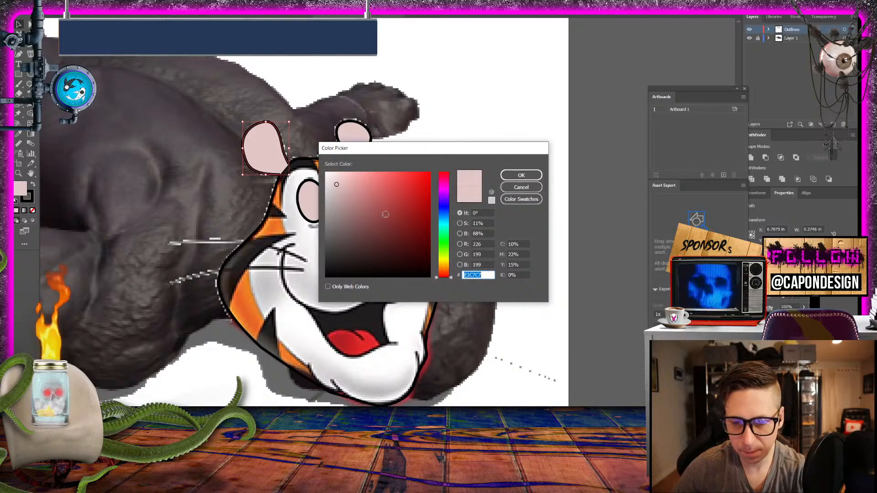
{"action": "left_click_drag", "start_coordinate": [385, 215], "coordinate": [399, 183]}
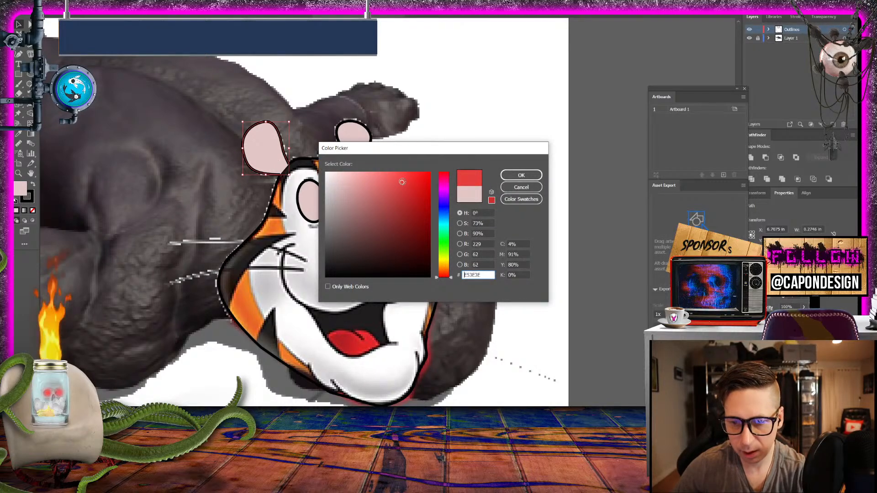
{"action": "left_click", "coordinate": [521, 175]}
- Sample the larger ear's red fill onto the smaller ear with the Eyedropper and deselect it
{"action": "left_click", "coordinate": [365, 139]}
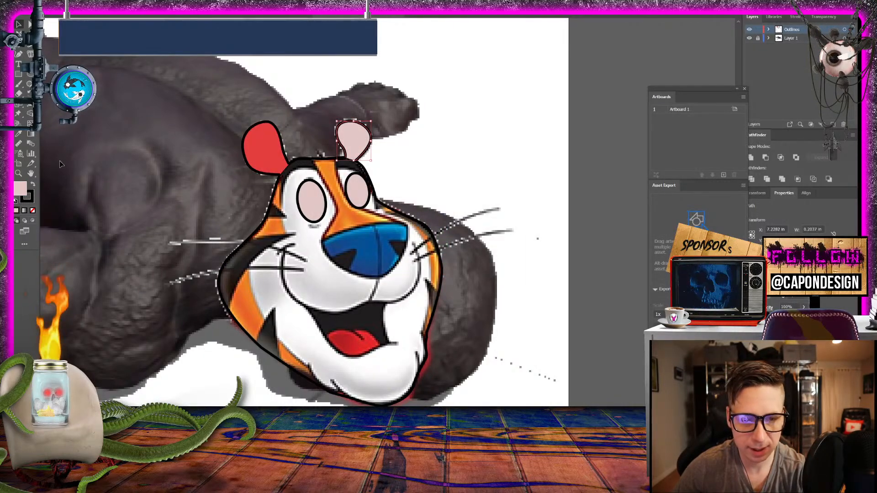
{"action": "left_click", "coordinate": [19, 136]}
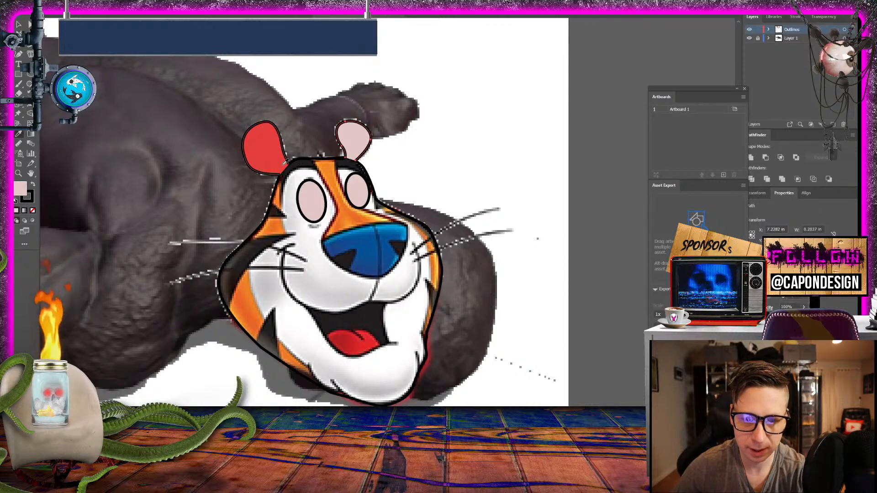
{"action": "left_click", "coordinate": [281, 162]}
{"action": "key", "text": "v"}
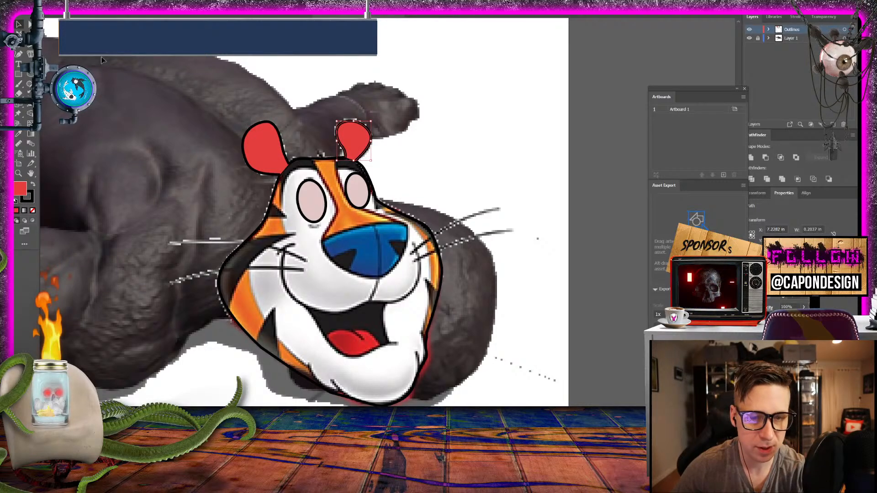
{"action": "left_click", "coordinate": [468, 139]}
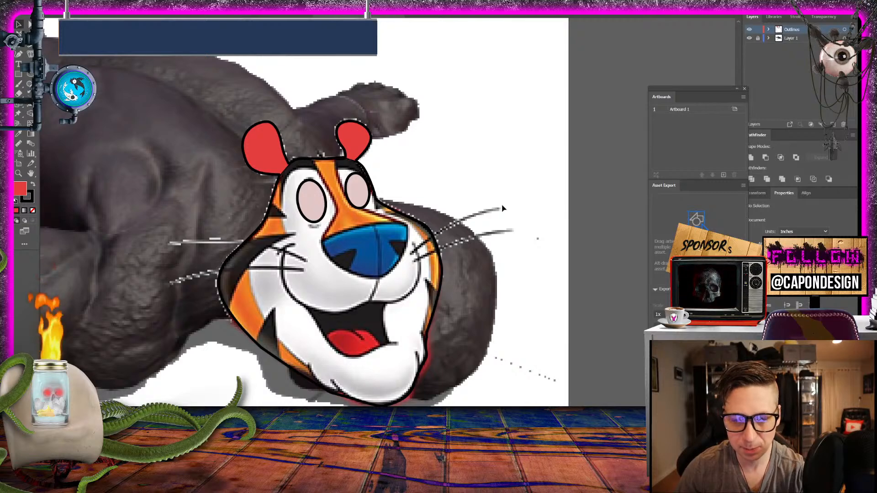
- Trace the tiger's nose with the Pen tool as a closed shape with curved upper and lower edges
{"action": "left_click_drag", "start_coordinate": [502, 206], "coordinate": [461, 166]}
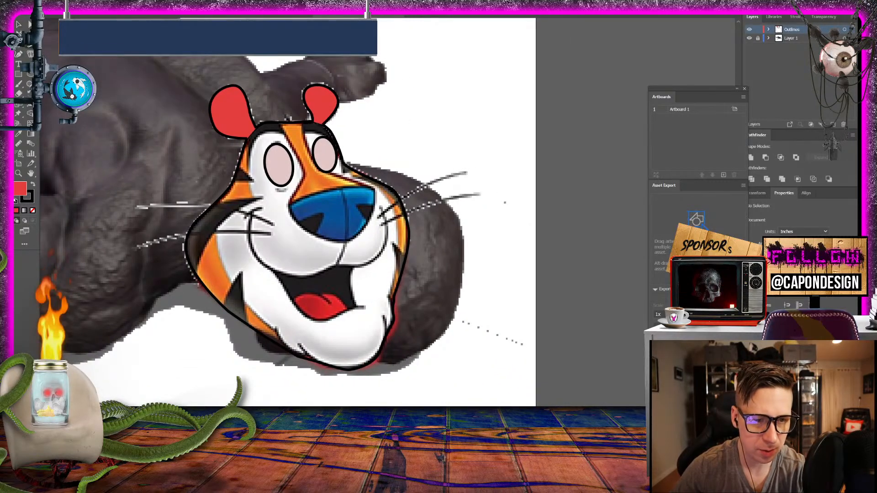
{"action": "left_click", "coordinate": [294, 217]}
{"action": "left_click", "coordinate": [291, 208]}
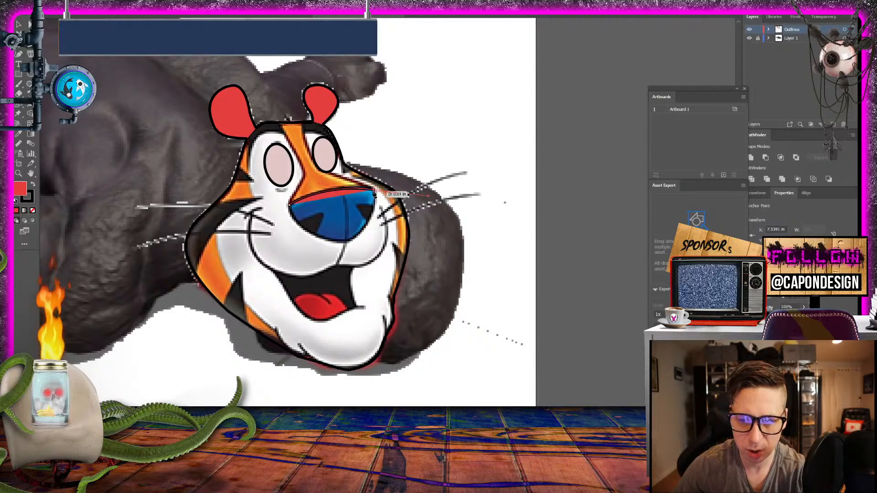
{"action": "left_click", "coordinate": [375, 189]}
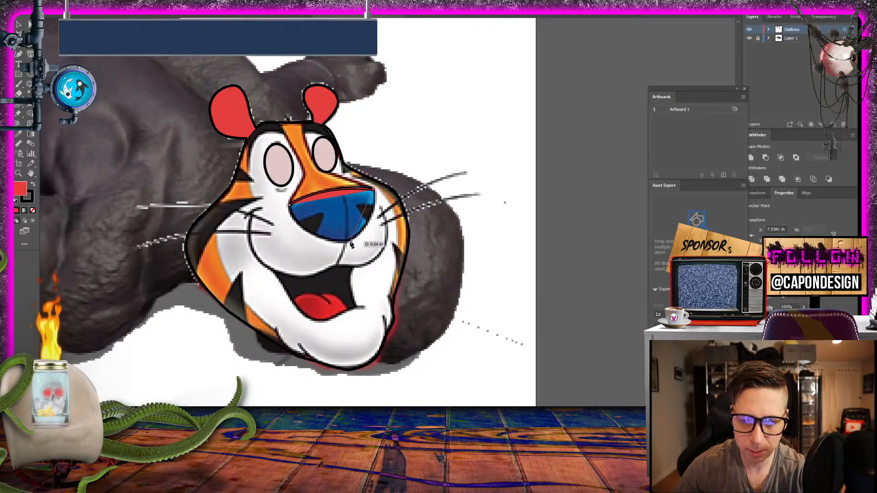
{"action": "left_click_drag", "start_coordinate": [351, 245], "coordinate": [320, 255]}
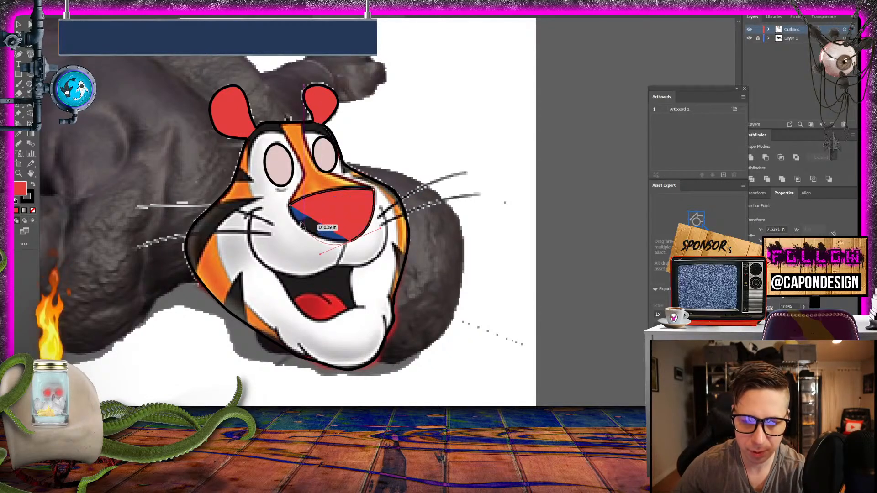
{"action": "left_click_drag", "start_coordinate": [290, 206], "coordinate": [295, 197]}
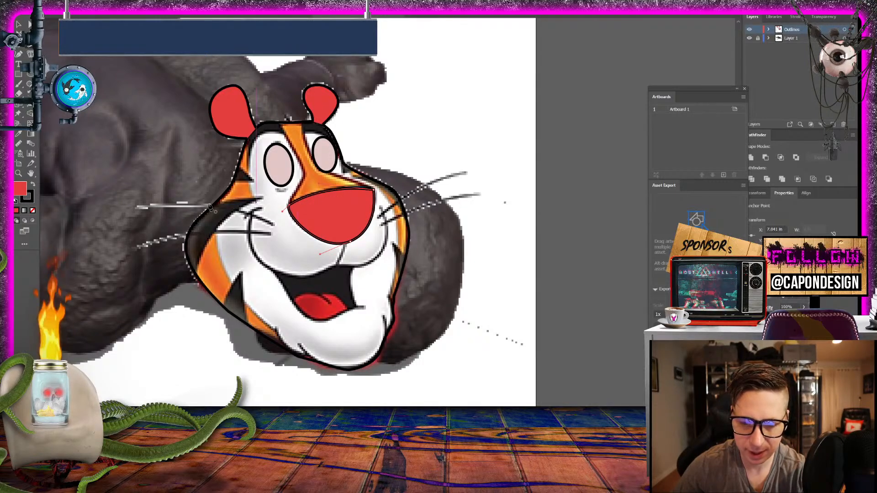
- Fill the nose shape with blue 4954A5 and deselect it
{"action": "double_click", "coordinate": [20, 188]}
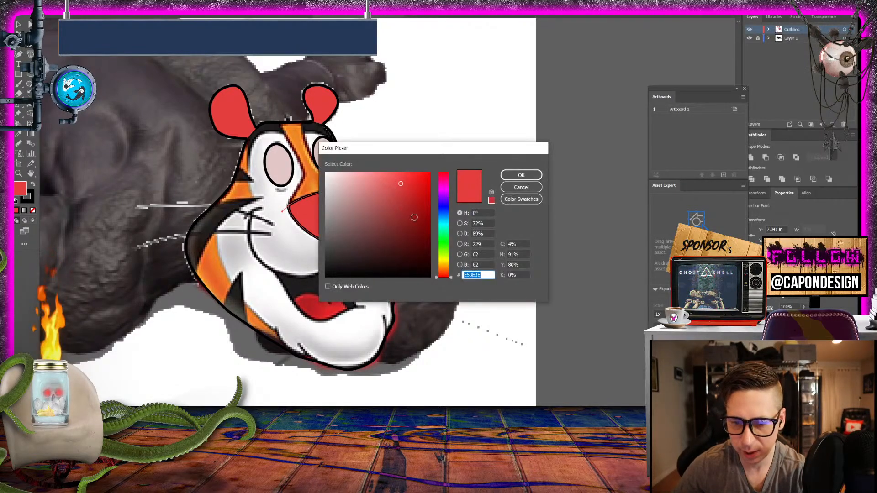
{"action": "left_click_drag", "start_coordinate": [422, 236], "coordinate": [397, 223]}
{"action": "left_click", "coordinate": [447, 210]}
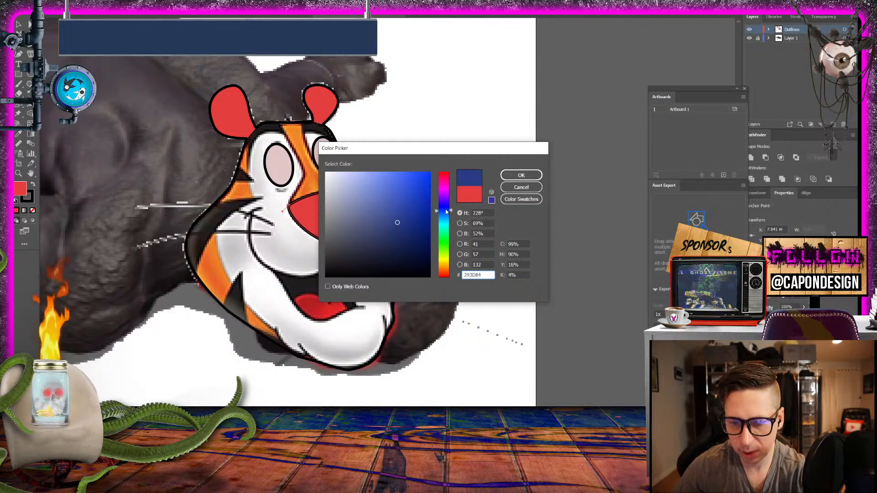
{"action": "left_click", "coordinate": [521, 176]}
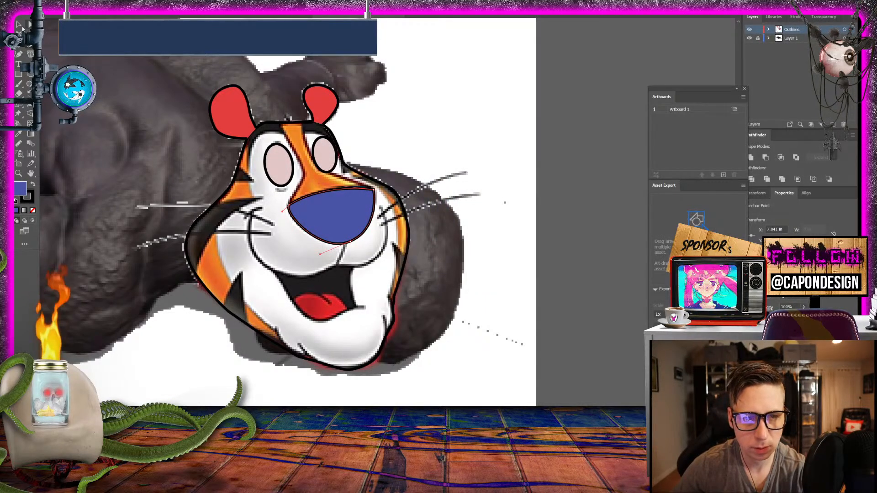
{"action": "left_click", "coordinate": [21, 26]}
{"action": "left_click", "coordinate": [355, 92]}
- Lock the Outlines layer and rename it Head Outlines
{"action": "left_click_drag", "start_coordinate": [180, 322], "coordinate": [445, 350]}
{"action": "left_click_drag", "start_coordinate": [352, 330], "coordinate": [262, 249]}
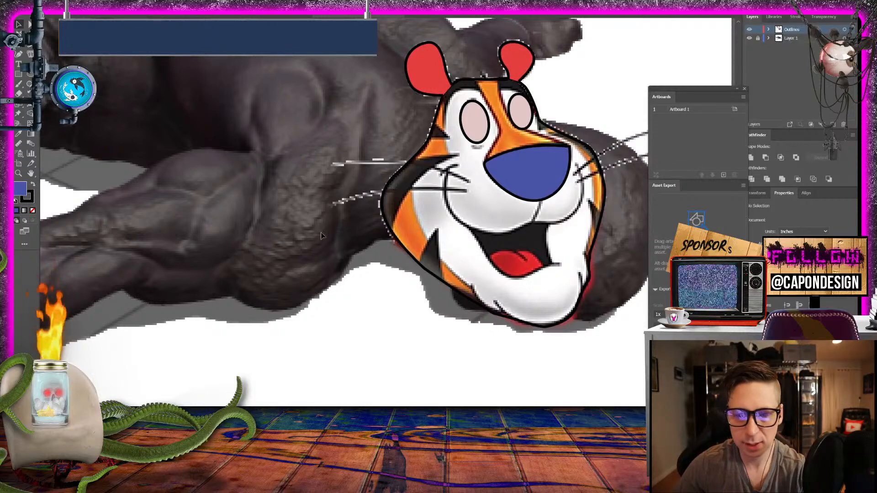
{"action": "left_click", "coordinate": [20, 45]}
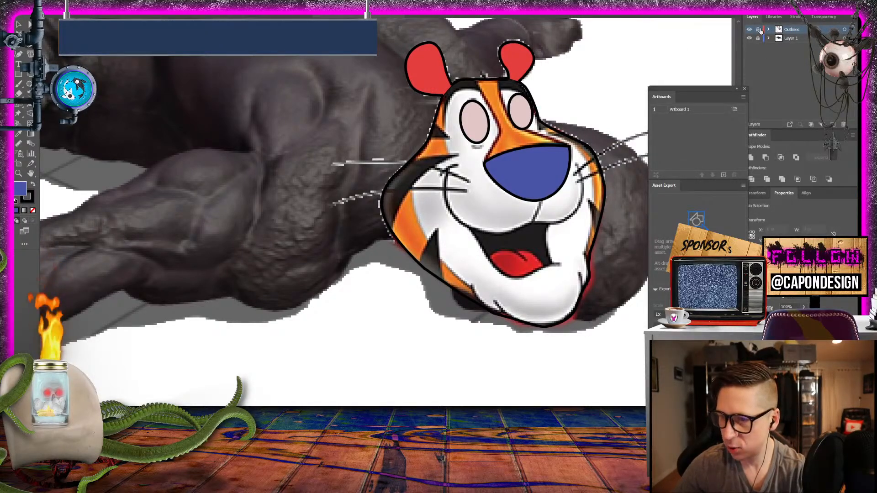
{"action": "double_click", "coordinate": [794, 29]}
{"action": "type", "text": "He"}
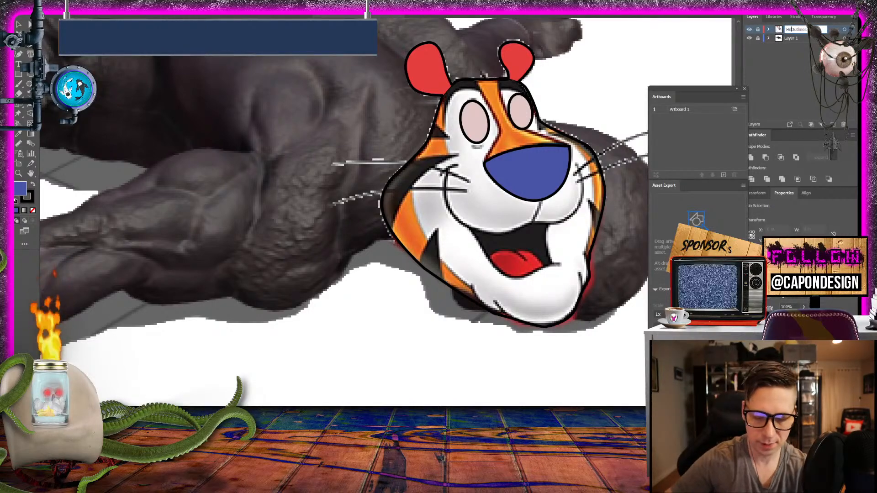
{"action": "type", "text": "ad"}
{"action": "key", "text": "Return"}
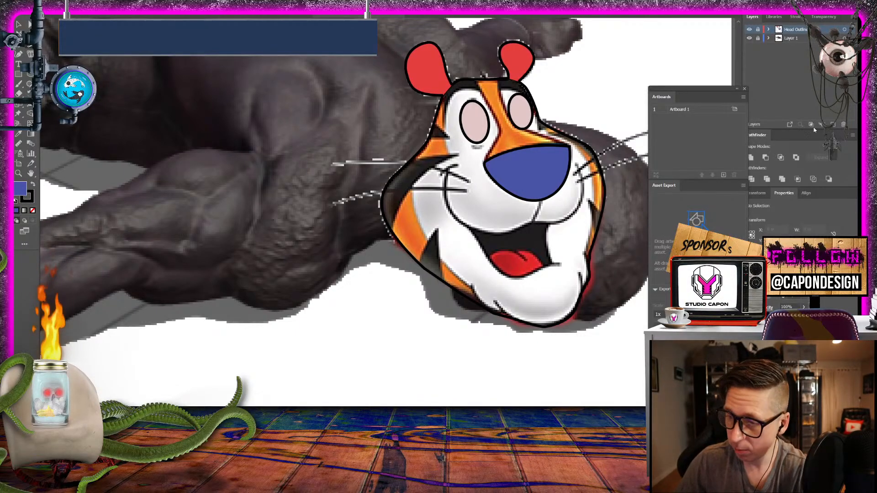
- On a new layer below Head Outlines, trace the upper arm's underside from beneath the tiger's head to the elbow with the Pen tool, without fill
{"action": "left_click", "coordinate": [832, 124]}
{"action": "left_click_drag", "start_coordinate": [778, 31], "coordinate": [780, 43]}
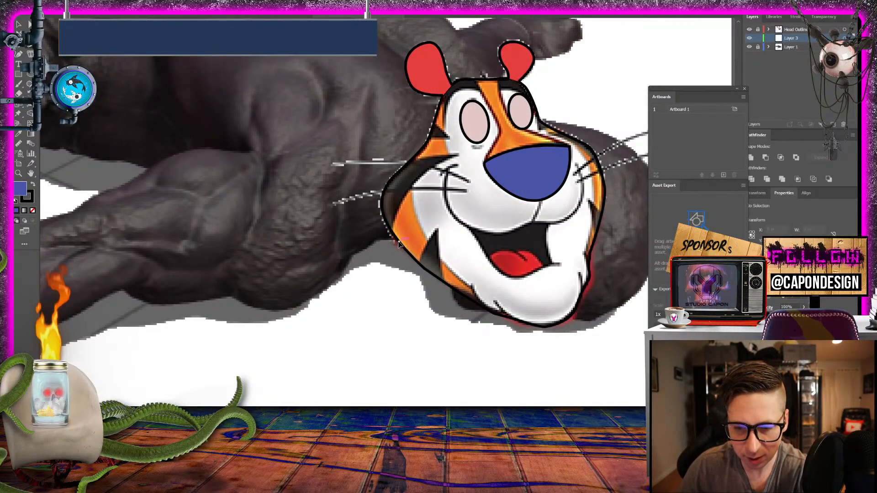
{"action": "left_click", "coordinate": [377, 239]}
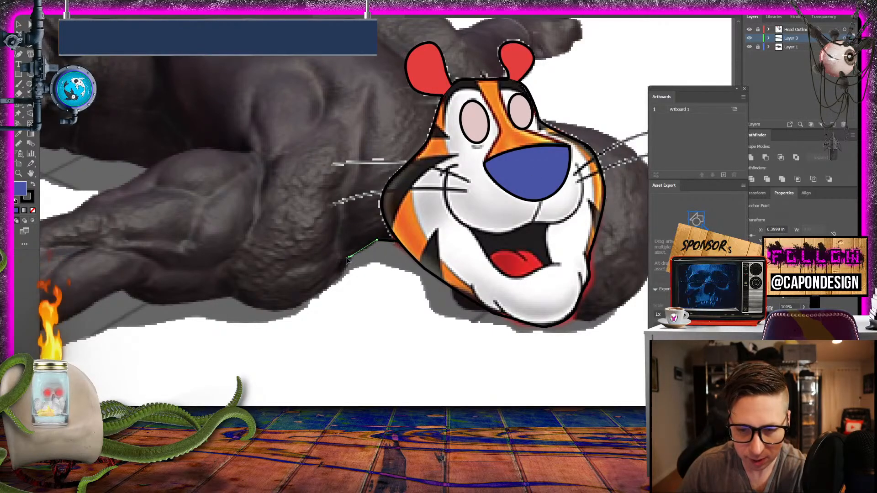
{"action": "left_click_drag", "start_coordinate": [349, 257], "coordinate": [553, 219]}
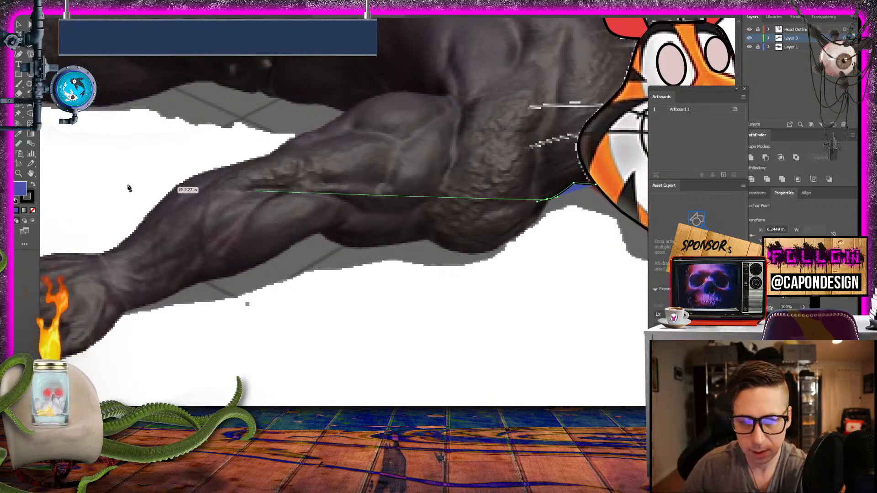
{"action": "key", "text": "slash"}
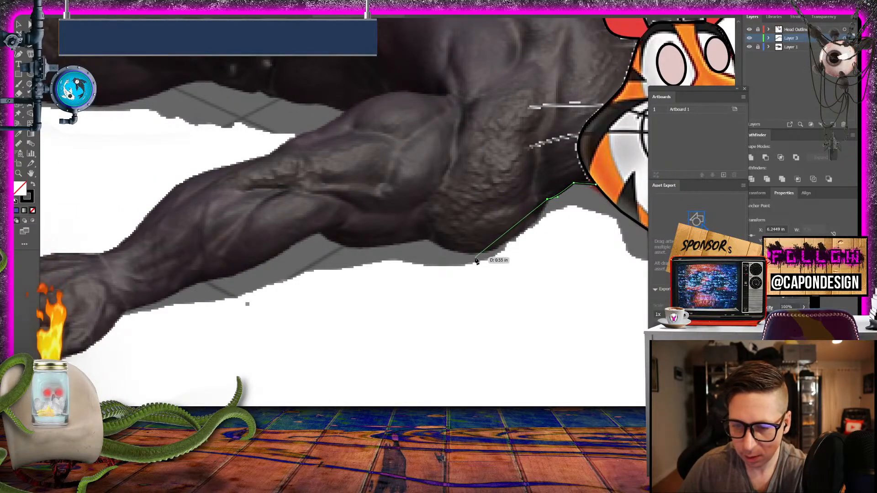
{"action": "left_click_drag", "start_coordinate": [430, 239], "coordinate": [354, 202]}
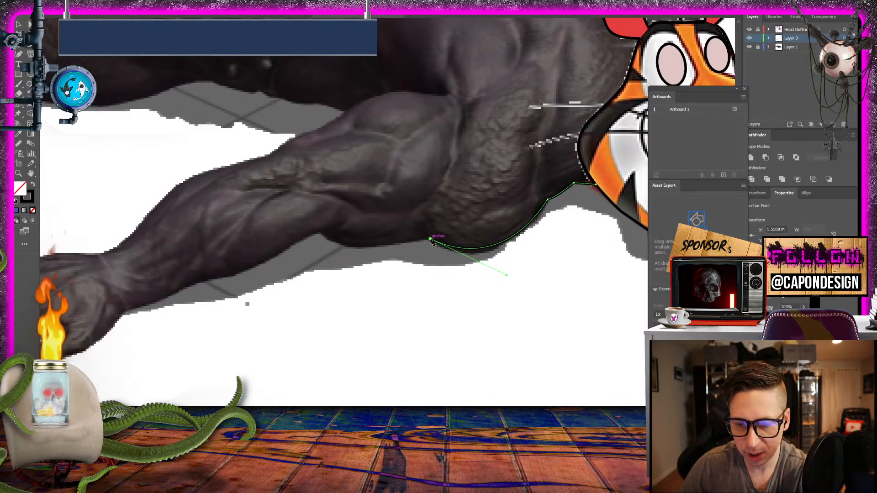
{"action": "left_click_drag", "start_coordinate": [319, 233], "coordinate": [294, 207]}
{"action": "key", "text": "v"}
{"action": "left_click", "coordinate": [206, 165]}
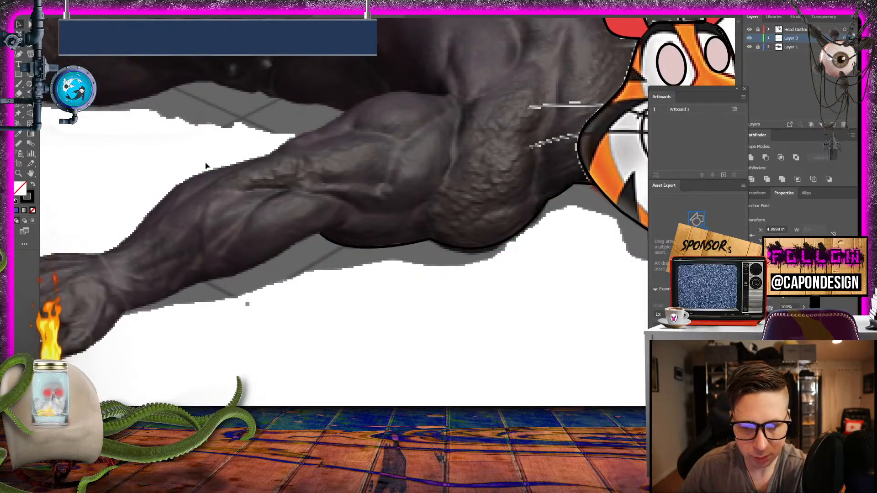
- Give the traced upper-arm path's stroke a round cap and round corner join in the Appearance settings and deselect it
{"action": "left_click", "coordinate": [356, 246]}
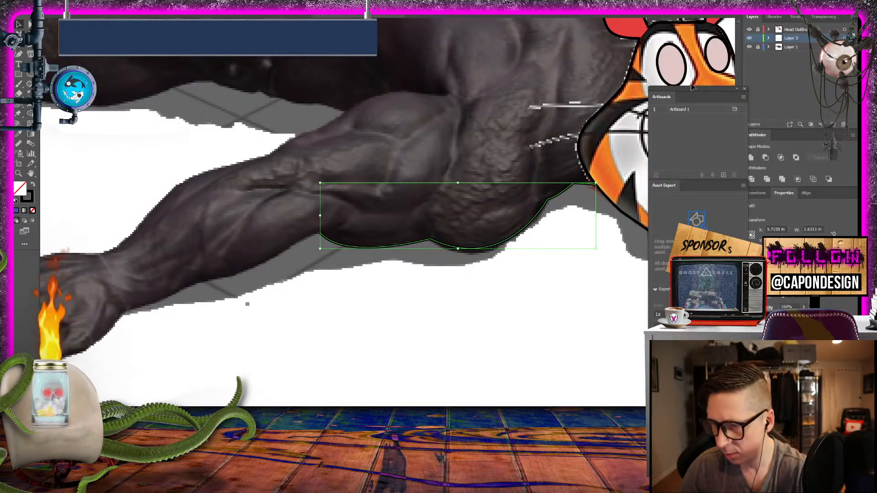
{"action": "left_click_drag", "start_coordinate": [699, 90], "coordinate": [677, 56]}
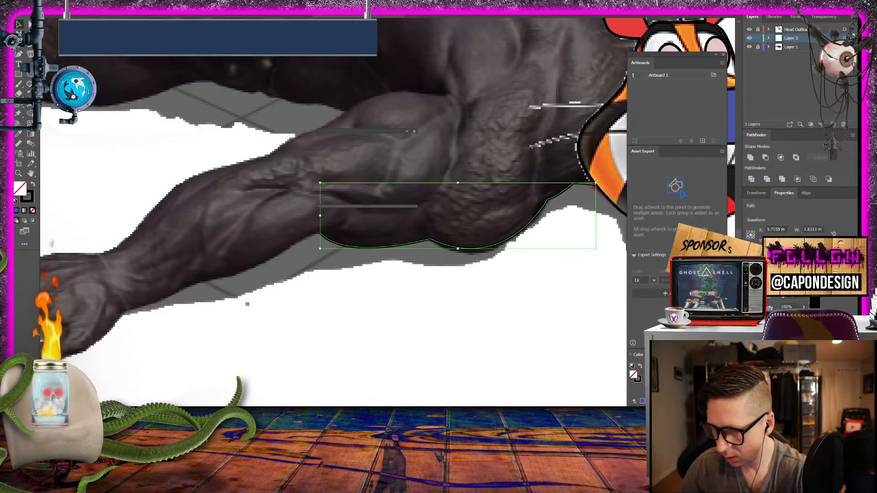
{"action": "key", "text": "shift+F6"}
{"action": "left_click_drag", "start_coordinate": [375, 206], "coordinate": [374, 282]}
{"action": "left_click", "coordinate": [348, 164]}
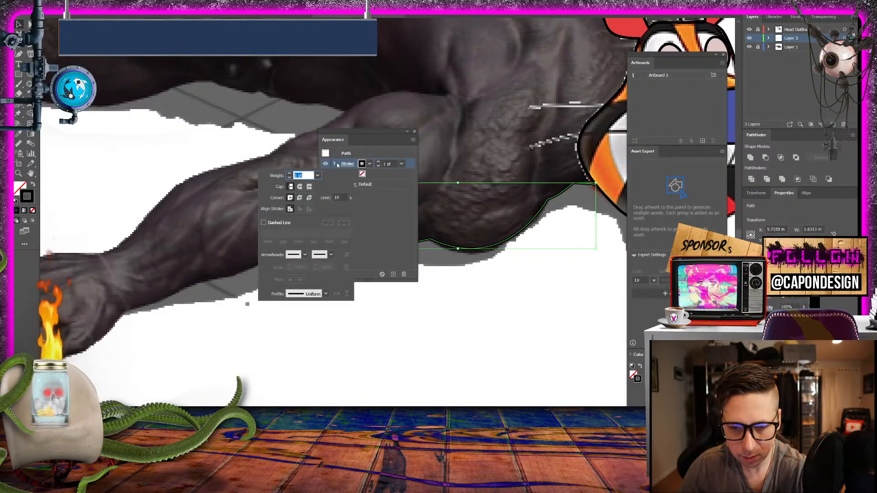
{"action": "left_click", "coordinate": [300, 187]}
{"action": "left_click", "coordinate": [300, 197]}
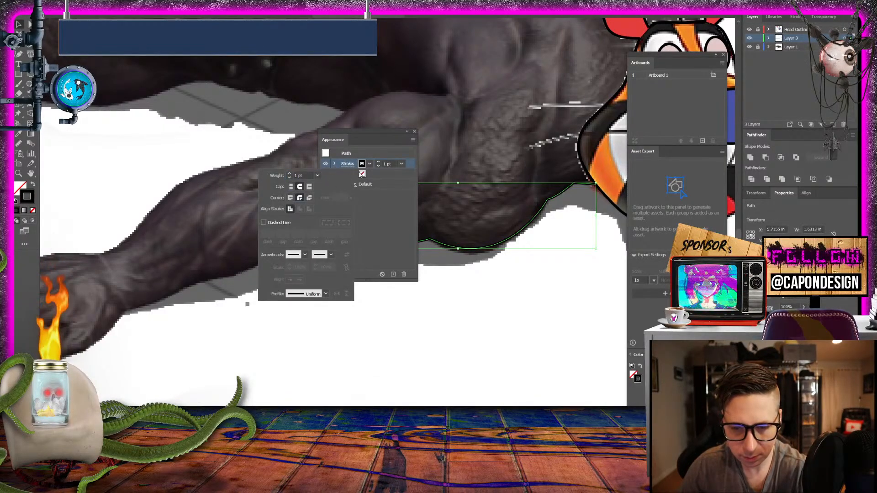
{"action": "left_click", "coordinate": [394, 130]}
{"action": "mouse_move", "coordinate": [388, 132]}
{"action": "left_mouse_down"}
{"action": "mouse_move", "coordinate": [626, 201]}
{"action": "mouse_move", "coordinate": [587, 317]}
{"action": "left_mouse_up"}
{"action": "left_click", "coordinate": [381, 284]}
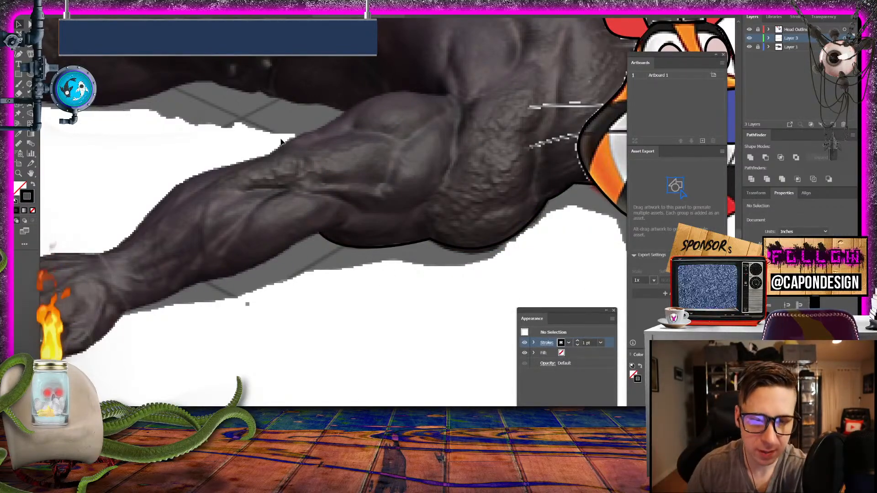
- Trace the forearm's underside with the Pen tool as a curved open path from the elbow to the wrist
{"action": "key", "text": "p"}
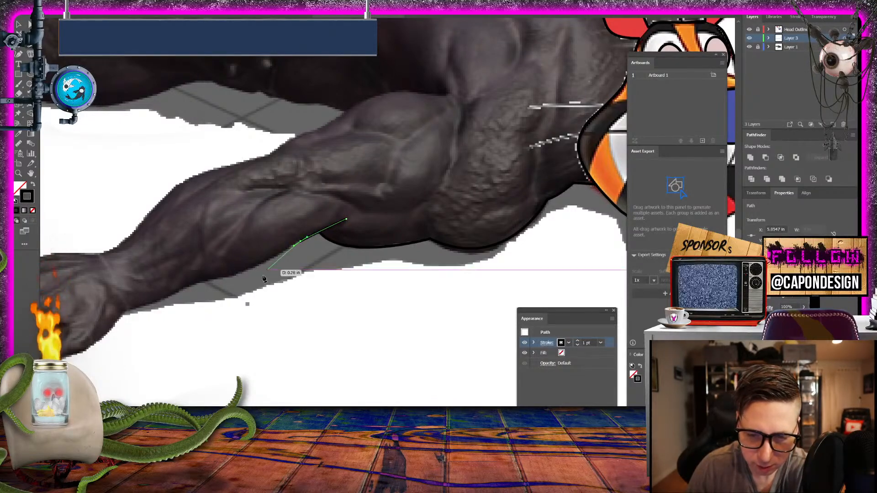
{"action": "left_click_drag", "start_coordinate": [223, 277], "coordinate": [202, 277]}
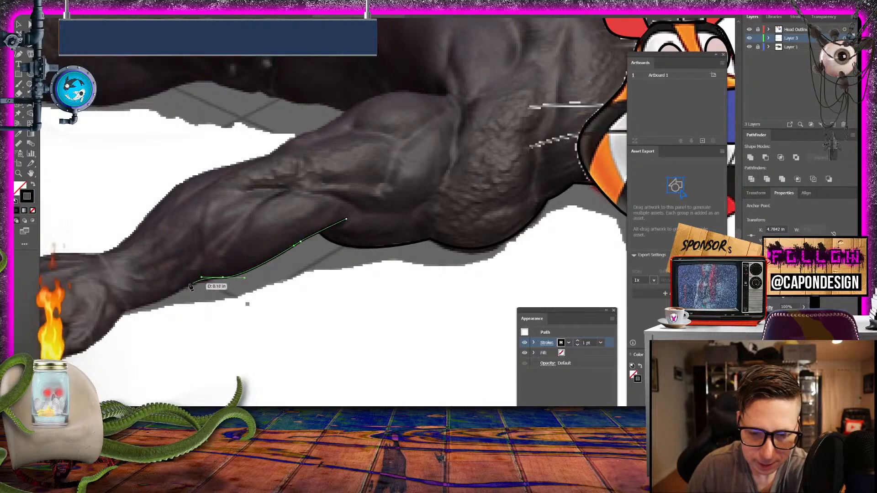
{"action": "left_click", "coordinate": [173, 294]}
{"action": "left_click_drag", "start_coordinate": [148, 312], "coordinate": [410, 296]}
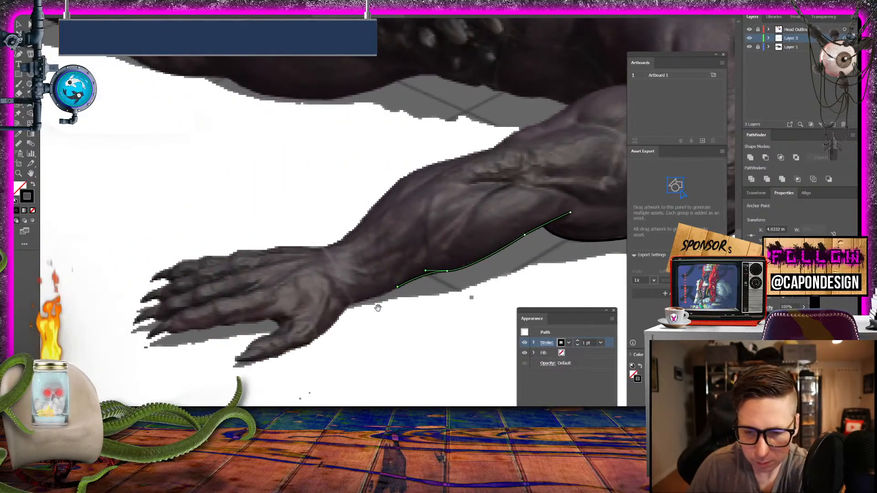
{"action": "left_click_drag", "start_coordinate": [351, 302], "coordinate": [343, 310]}
- Continue the forearm path around the thumb and back into the web of the hand, and deselect it
{"action": "mouse_move", "coordinate": [297, 350]}
{"action": "left_mouse_down"}
{"action": "mouse_move", "coordinate": [220, 353]}
{"action": "mouse_move", "coordinate": [251, 321]}
{"action": "mouse_move", "coordinate": [274, 337]}
{"action": "mouse_move", "coordinate": [286, 319]}
{"action": "mouse_move", "coordinate": [43, 160]}
{"action": "left_mouse_up"}
{"action": "left_click", "coordinate": [264, 359]}
{"action": "key", "text": "ctrl+z"}
{"action": "left_click", "coordinate": [246, 348]}
{"action": "left_click", "coordinate": [303, 315]}
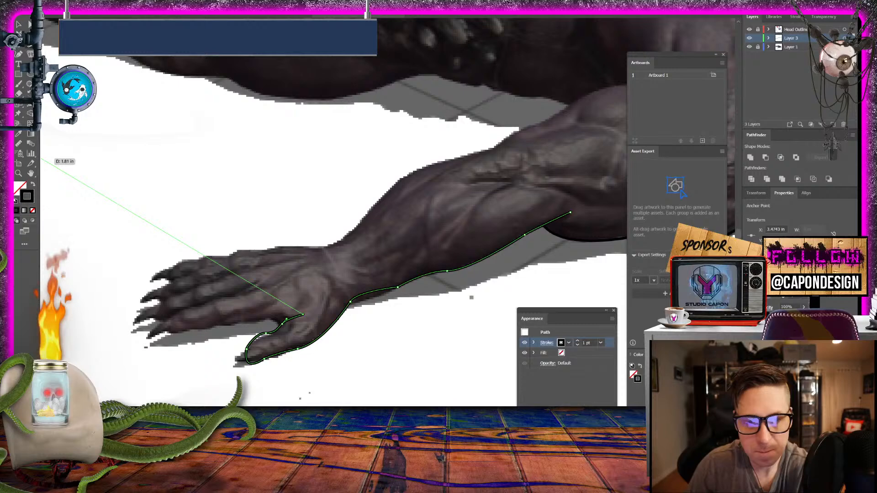
{"action": "left_click", "coordinate": [17, 26]}
{"action": "left_click", "coordinate": [197, 136]}
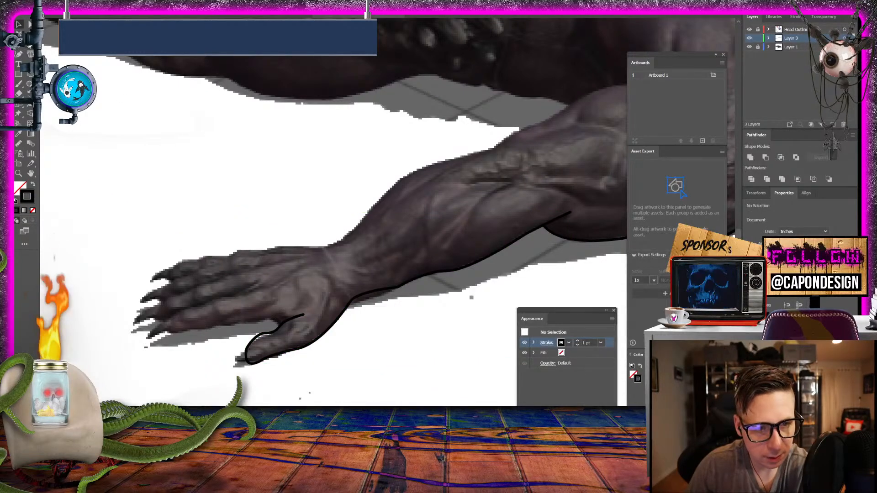
- Outline the index finger with the Pen tool from the thumb web along its knuckles, around the tip and back to the hand
{"action": "key", "text": "p"}
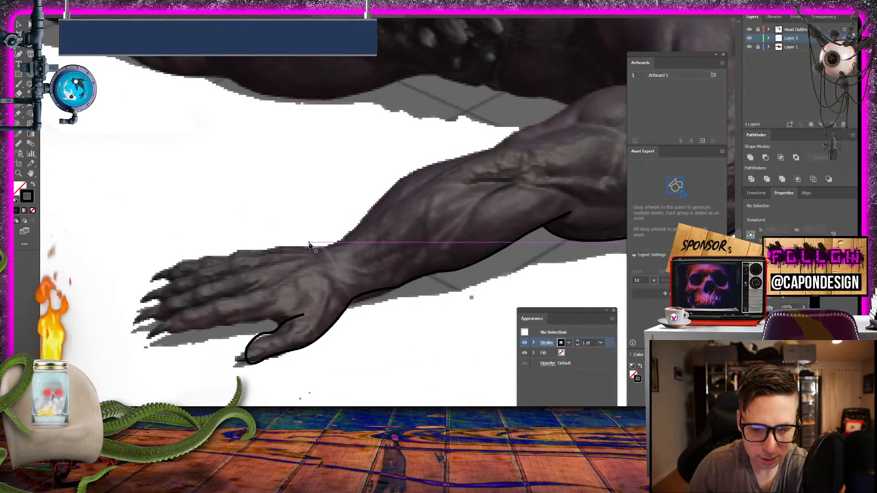
{"action": "left_click", "coordinate": [281, 328]}
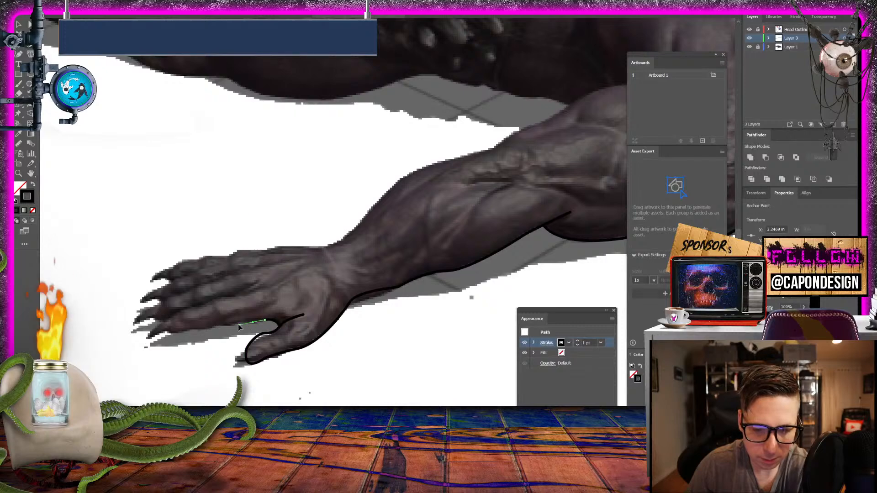
{"action": "left_click", "coordinate": [232, 323]}
{"action": "left_click_drag", "start_coordinate": [225, 326], "coordinate": [221, 327]}
{"action": "left_click", "coordinate": [213, 327]}
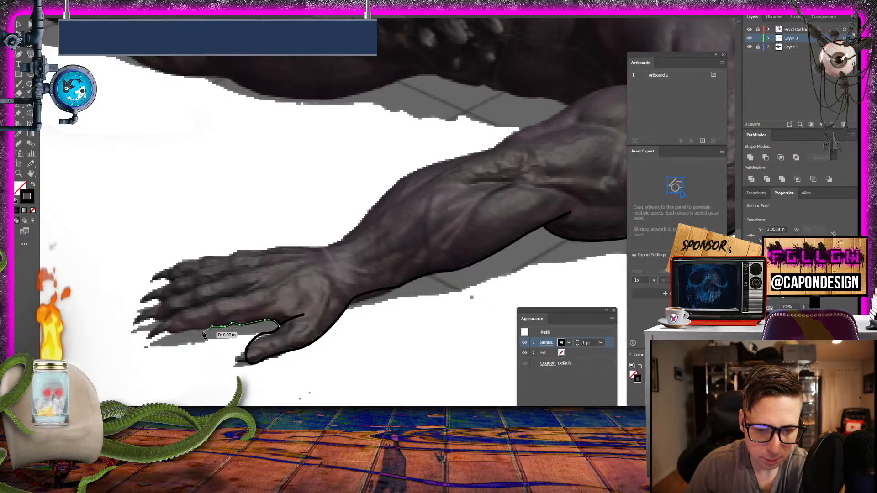
{"action": "left_click", "coordinate": [201, 333]}
{"action": "left_click", "coordinate": [192, 327]}
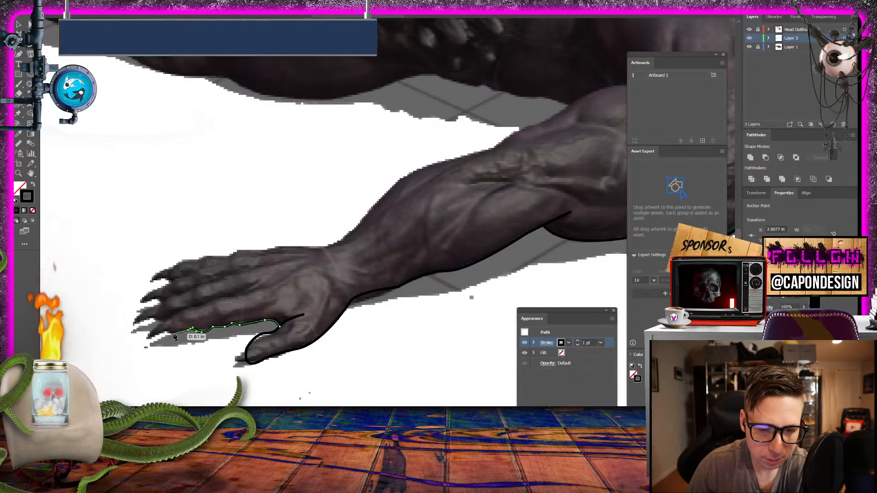
{"action": "left_click", "coordinate": [175, 334]}
{"action": "left_click", "coordinate": [168, 331]}
{"action": "left_click", "coordinate": [170, 317]}
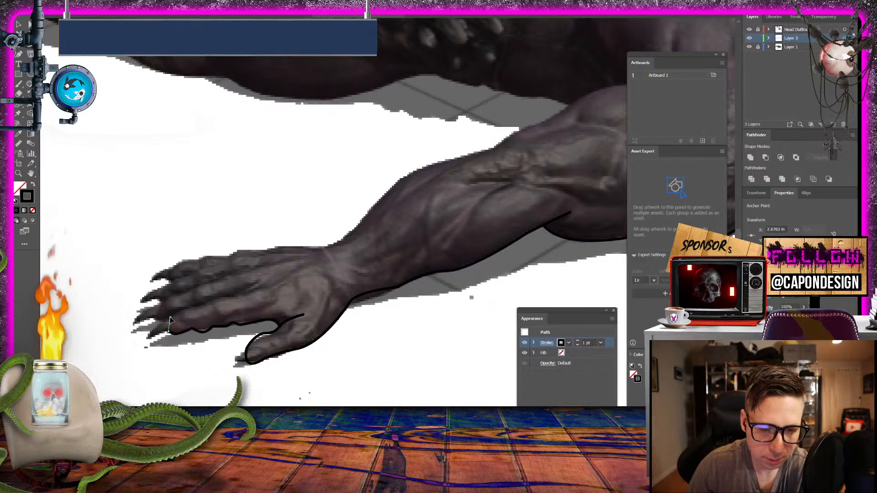
{"action": "left_click_drag", "start_coordinate": [187, 309], "coordinate": [265, 287]}
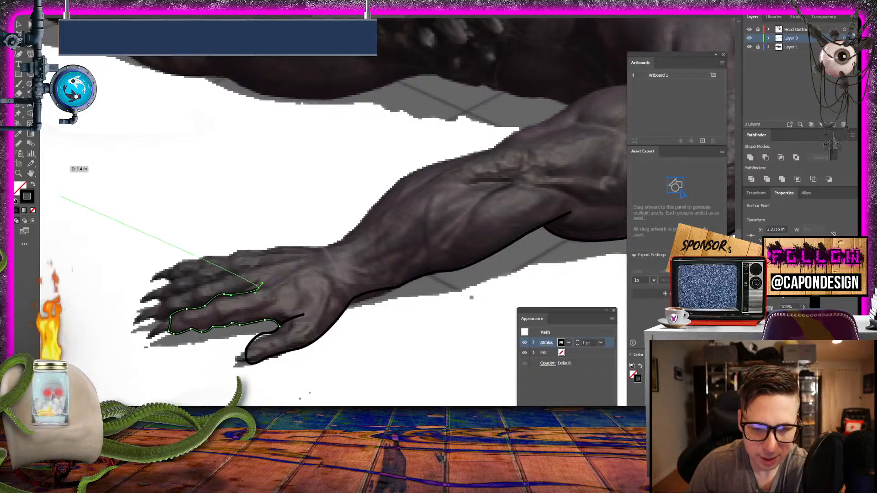
{"action": "left_click", "coordinate": [18, 25]}
{"action": "left_click", "coordinate": [195, 173]}
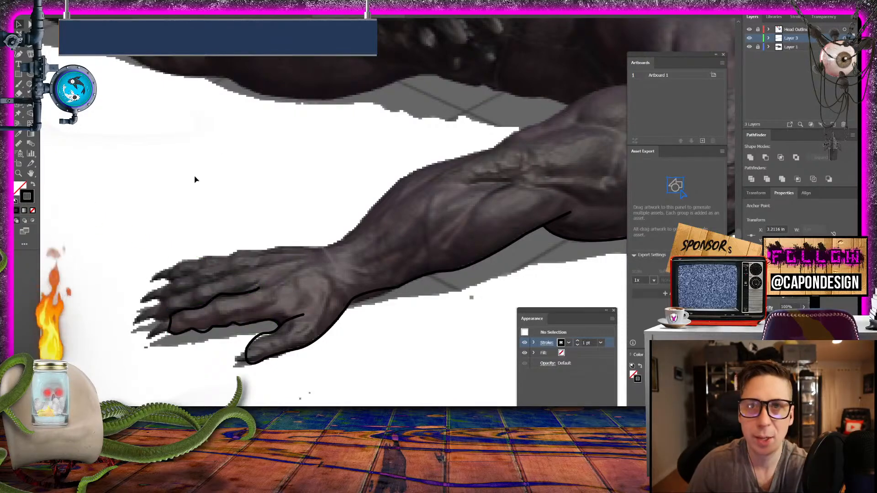
- Trace the index finger's claw as a curved, pointed closed shape at the fingertip and deselect it
{"action": "left_click", "coordinate": [30, 45]}
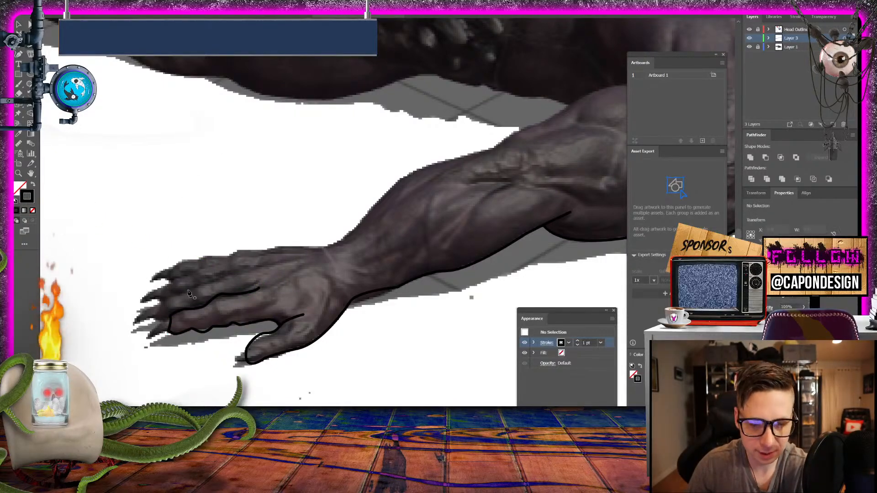
{"action": "left_click", "coordinate": [168, 319]}
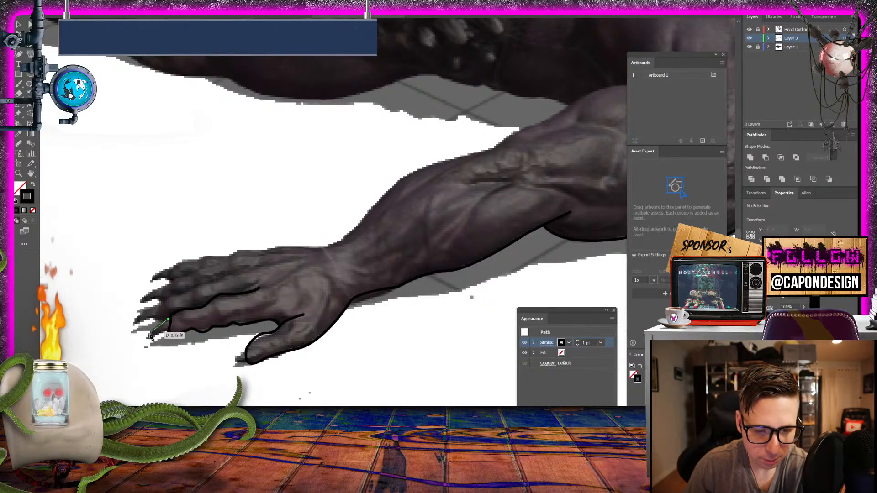
{"action": "left_click", "coordinate": [148, 340]}
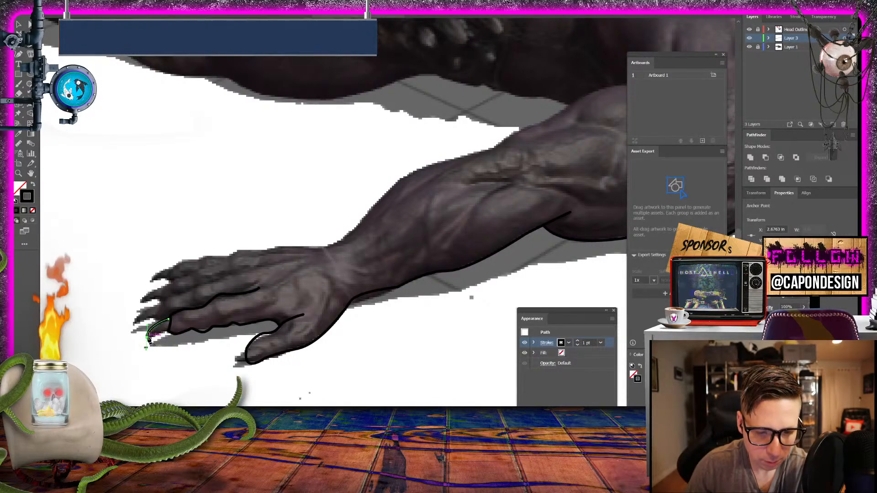
{"action": "left_click_drag", "start_coordinate": [168, 331], "coordinate": [174, 337]}
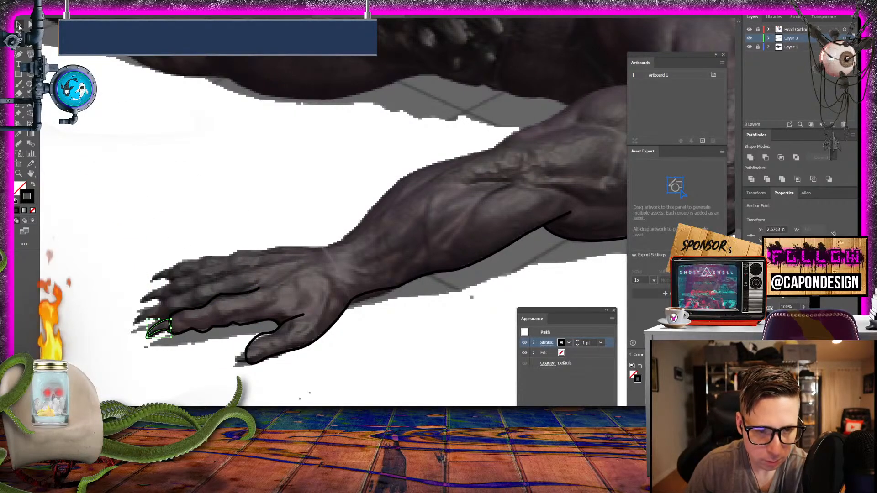
{"action": "left_click", "coordinate": [145, 129]}
- Trace the thumb's claw as a closed shape with the Pen tool and fill it with light grey RGB 188, 183, 183
{"action": "left_click", "coordinate": [20, 54]}
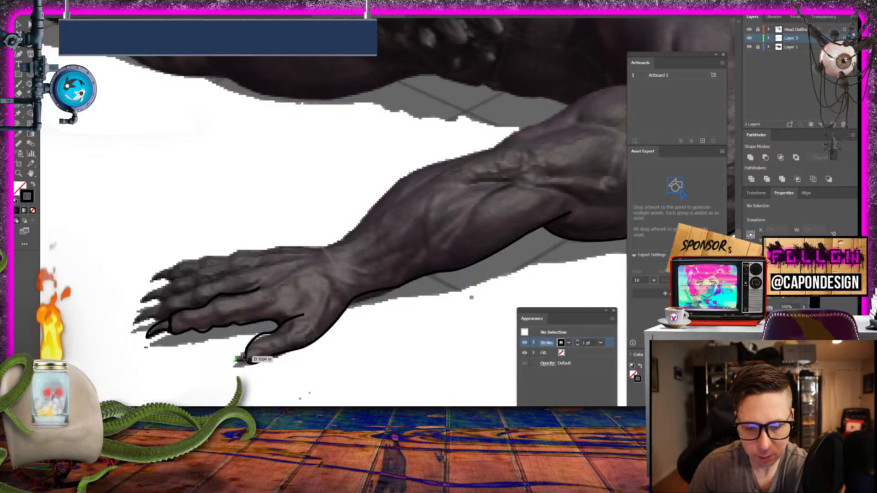
{"action": "mouse_move", "coordinate": [244, 358]}
{"action": "left_mouse_down"}
{"action": "mouse_move", "coordinate": [260, 352]}
{"action": "mouse_move", "coordinate": [245, 371]}
{"action": "mouse_move", "coordinate": [238, 363]}
{"action": "left_mouse_up"}
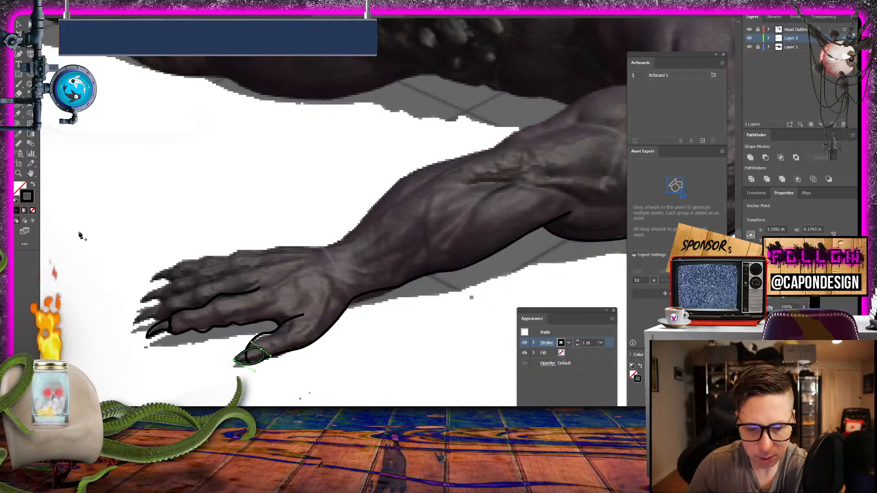
{"action": "double_click", "coordinate": [19, 185]}
{"action": "left_click_drag", "start_coordinate": [346, 211], "coordinate": [329, 194]}
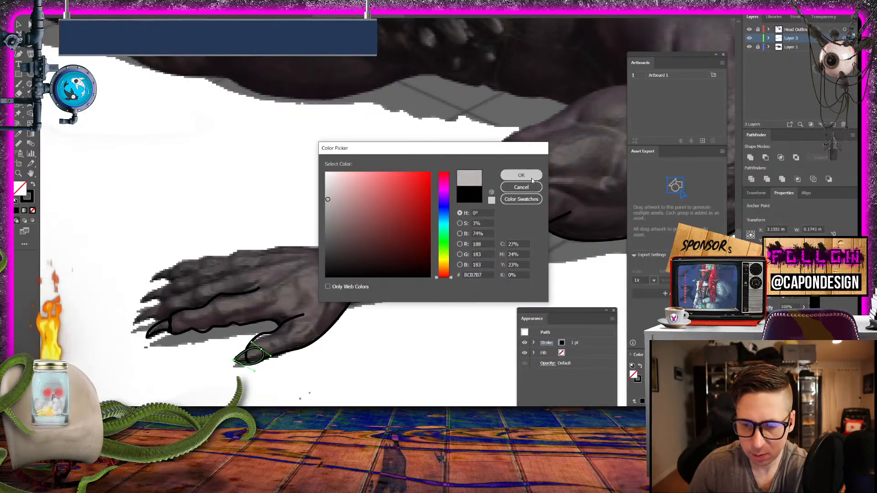
{"action": "left_click", "coordinate": [521, 175]}
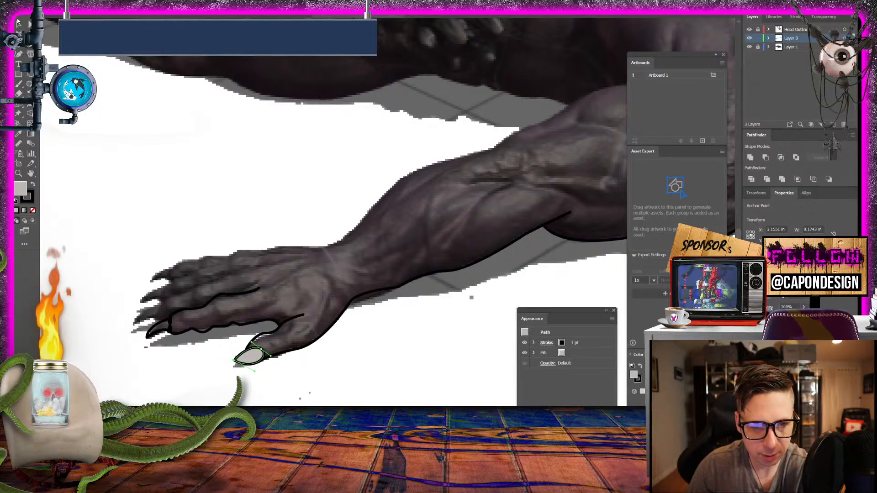
{"action": "left_click", "coordinate": [180, 113]}
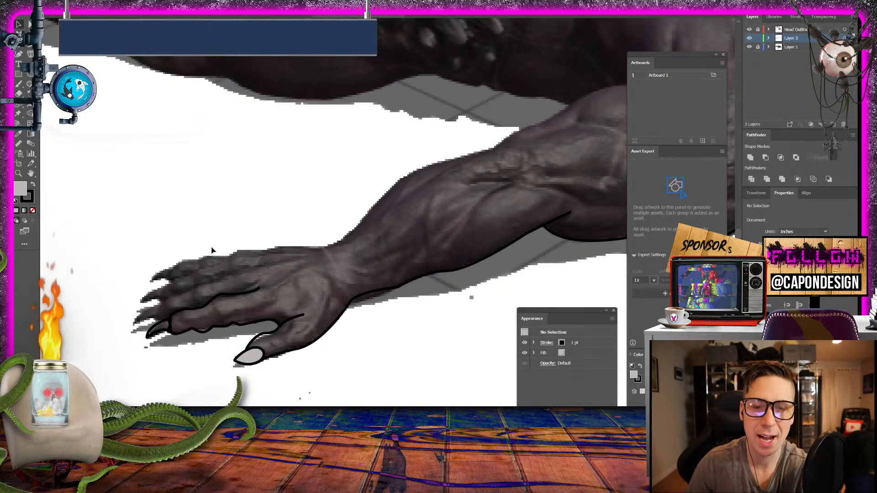
- Sample the thumb claw's light grey fill onto the index finger's claw with the Eyedropper and deselect it
{"action": "left_click", "coordinate": [152, 335]}
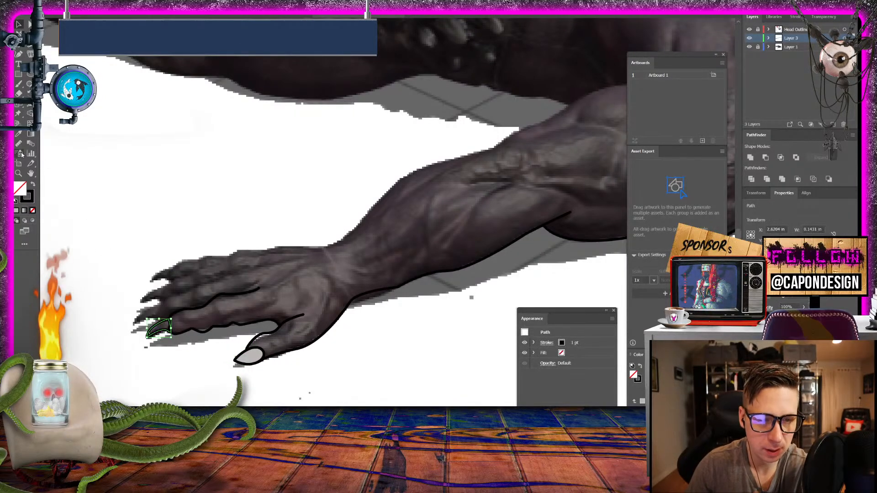
{"action": "left_click", "coordinate": [19, 136]}
{"action": "left_click", "coordinate": [255, 354]}
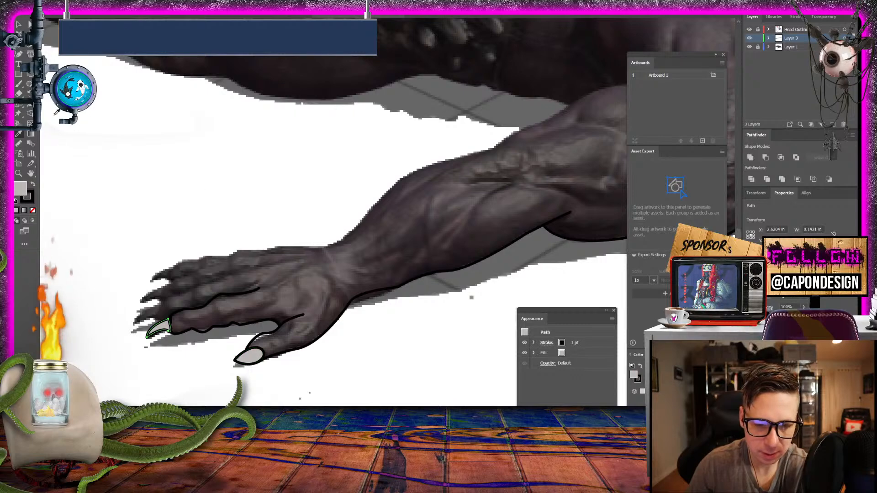
{"action": "left_click", "coordinate": [173, 106]}
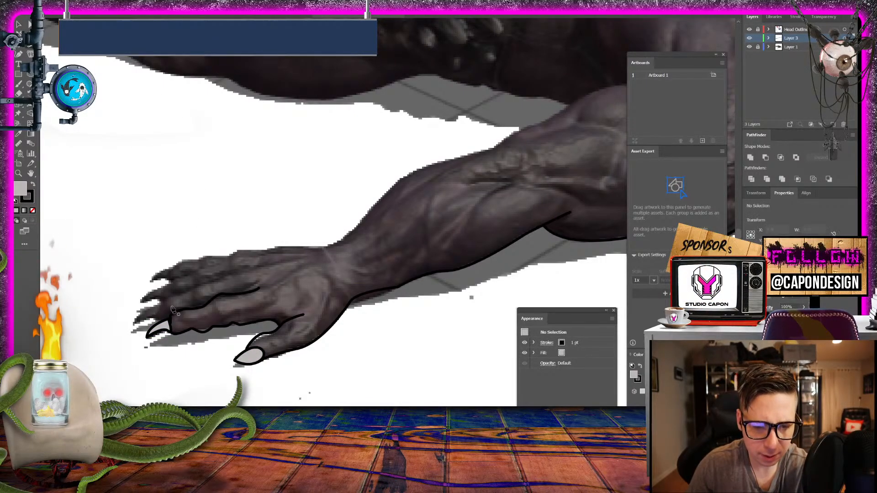
- Trace the middle finger from its tip along its upper edge to the knuckles, remove the path's fill and deselect it
{"action": "left_click", "coordinate": [155, 317]}
{"action": "left_click", "coordinate": [163, 300]}
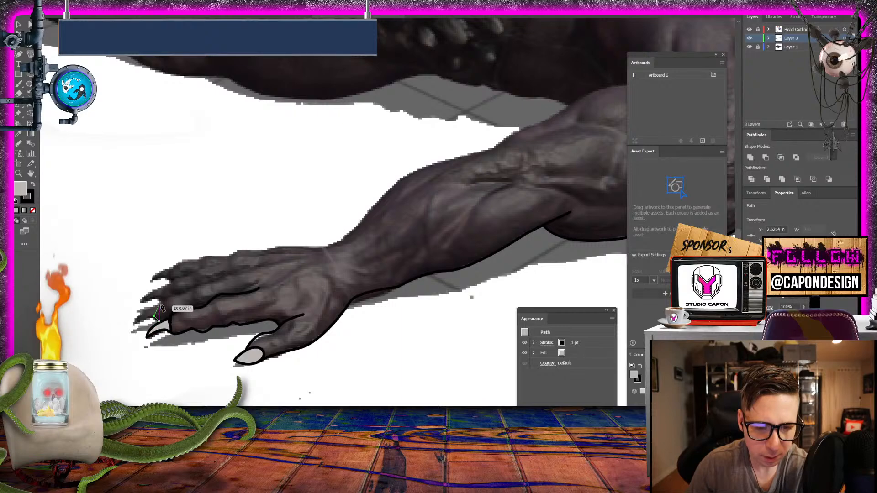
{"action": "left_click", "coordinate": [171, 296]}
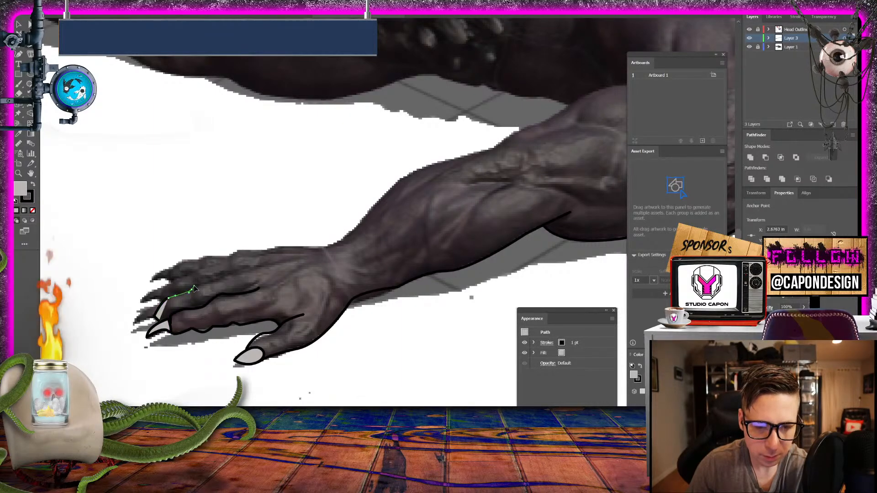
{"action": "left_click", "coordinate": [191, 290]}
{"action": "left_click", "coordinate": [213, 279]}
{"action": "left_click", "coordinate": [236, 273]}
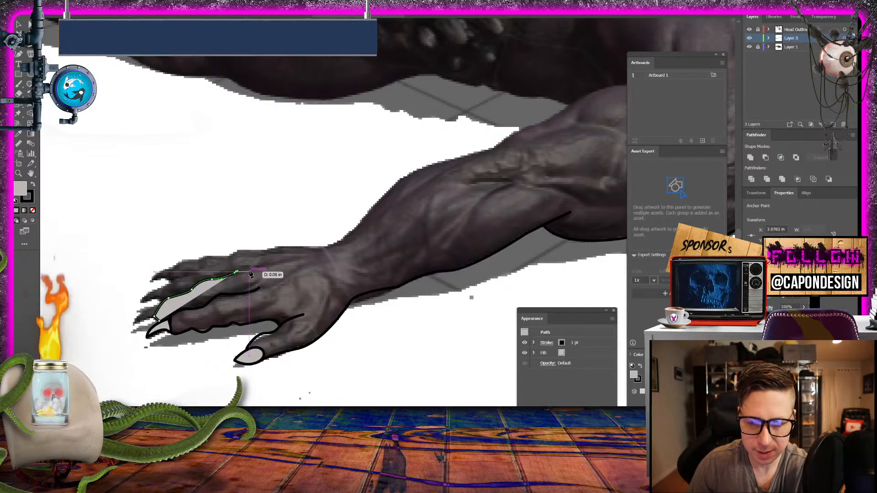
{"action": "left_click", "coordinate": [249, 270]}
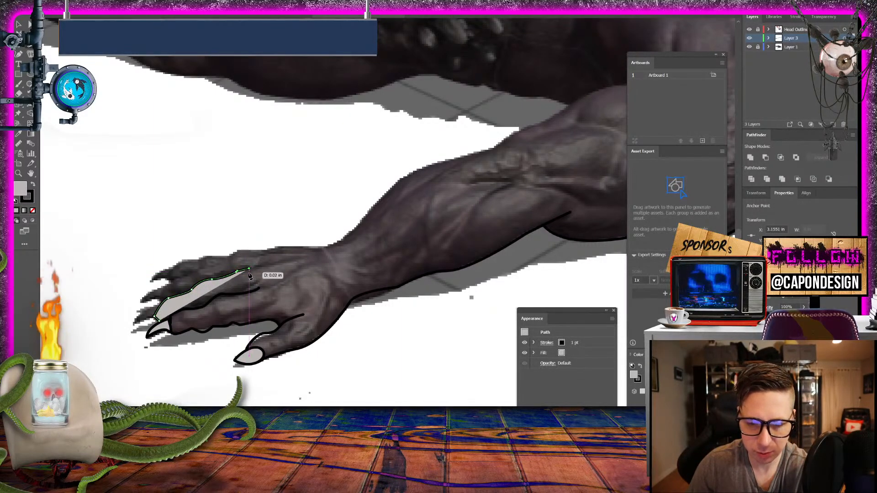
{"action": "left_click", "coordinate": [32, 211]}
{"action": "left_click", "coordinate": [18, 24]}
{"action": "left_click", "coordinate": [155, 148]}
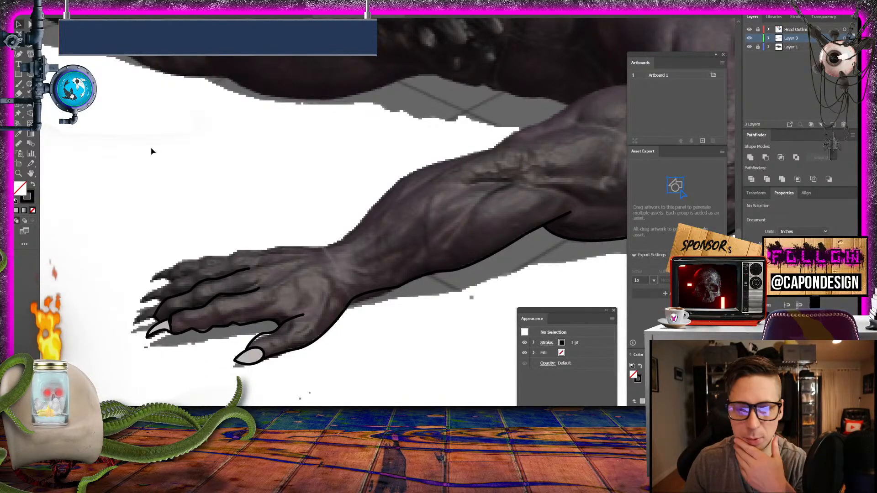
- Trace the upper contour of the ring finger from its tip to the knuckle as an open, unfilled path and deselect it
{"action": "key", "text": "p"}
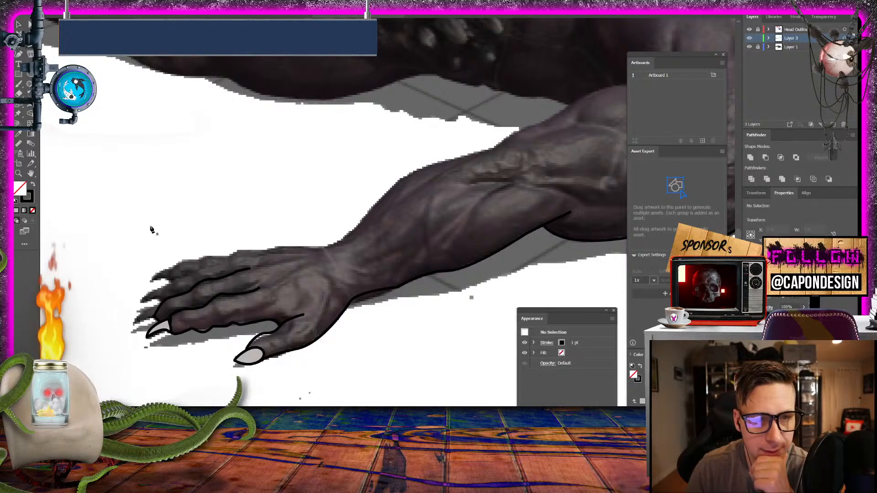
{"action": "left_click_drag", "start_coordinate": [163, 306], "coordinate": [166, 294]}
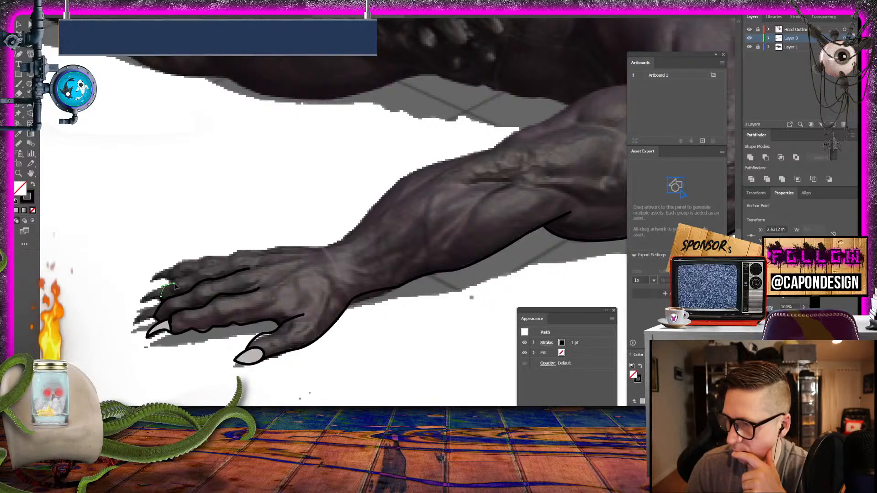
{"action": "left_click_drag", "start_coordinate": [180, 282], "coordinate": [198, 268]}
{"action": "left_click_drag", "start_coordinate": [208, 265], "coordinate": [213, 267]}
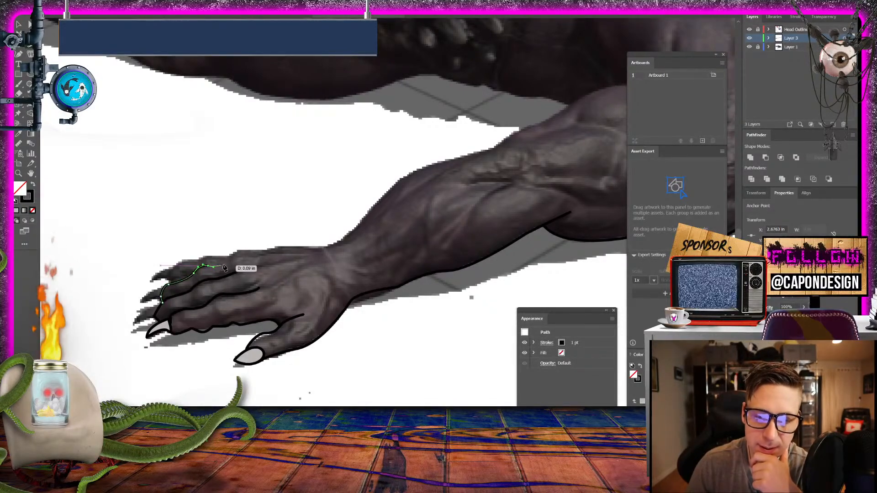
{"action": "left_click", "coordinate": [17, 23]}
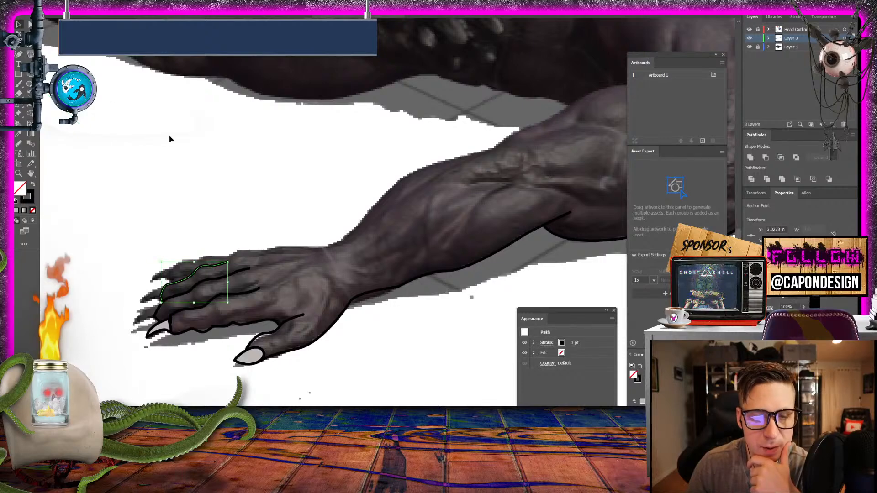
{"action": "left_click", "coordinate": [172, 139]}
- Outline the outermost finger with the Pen tool from its tip along its knuckles and over the back of the hand to the wrist
{"action": "left_click", "coordinate": [20, 53]}
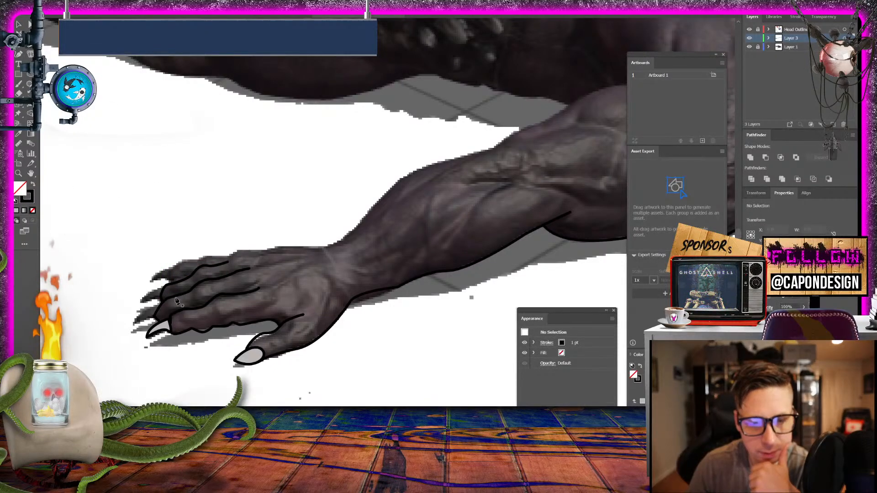
{"action": "left_click", "coordinate": [174, 282]}
{"action": "left_click_drag", "start_coordinate": [169, 272], "coordinate": [260, 251]}
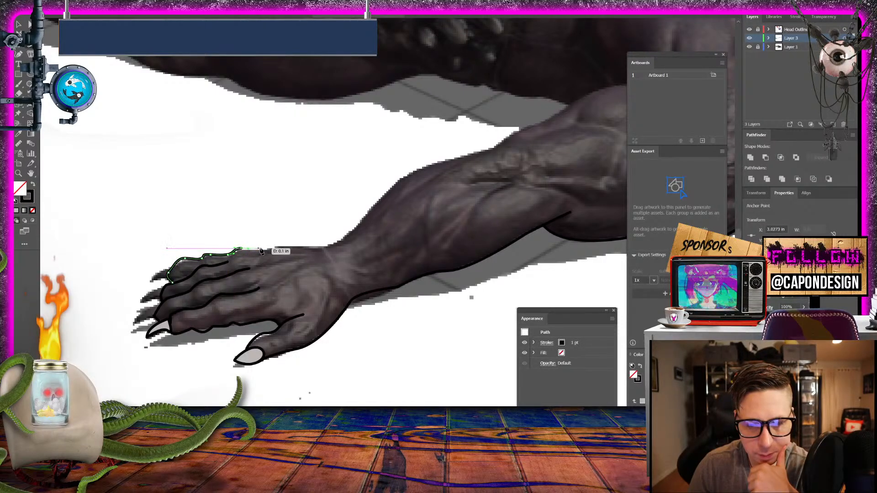
{"action": "left_click", "coordinate": [333, 246]}
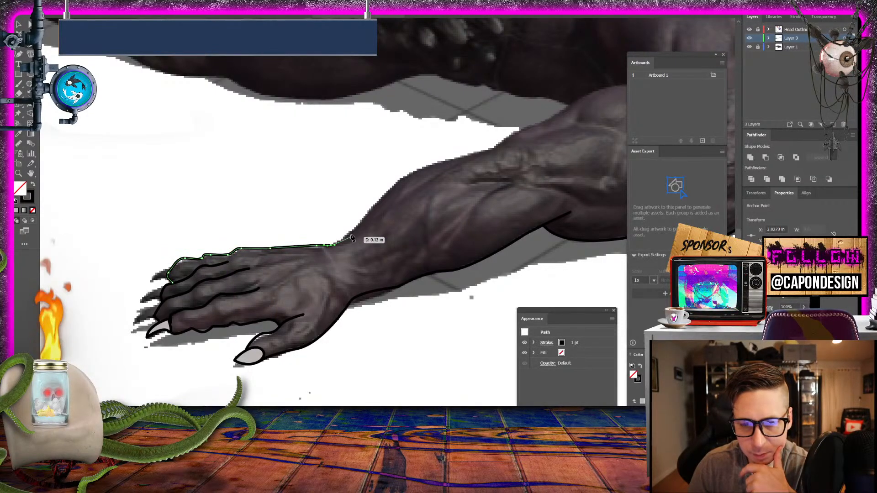
- Extend the outline from the wrist along the upper edge of the forearm and upper arm to the shoulder crease and deselect it
{"action": "left_click_drag", "start_coordinate": [355, 228], "coordinate": [364, 217]}
{"action": "mouse_move", "coordinate": [431, 163]}
{"action": "left_mouse_down"}
{"action": "mouse_move", "coordinate": [470, 157]}
{"action": "mouse_move", "coordinate": [298, 230]}
{"action": "mouse_move", "coordinate": [316, 231]}
{"action": "mouse_move", "coordinate": [390, 187]}
{"action": "left_mouse_up"}
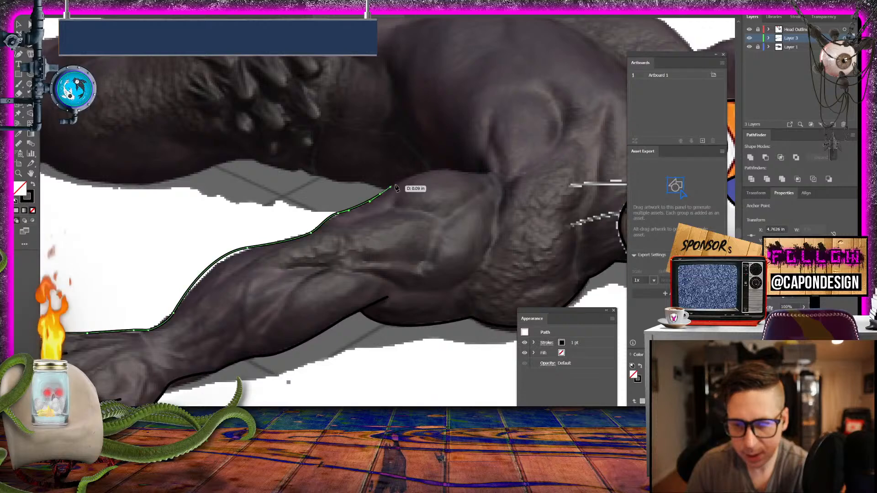
{"action": "left_click_drag", "start_coordinate": [456, 171], "coordinate": [492, 179]}
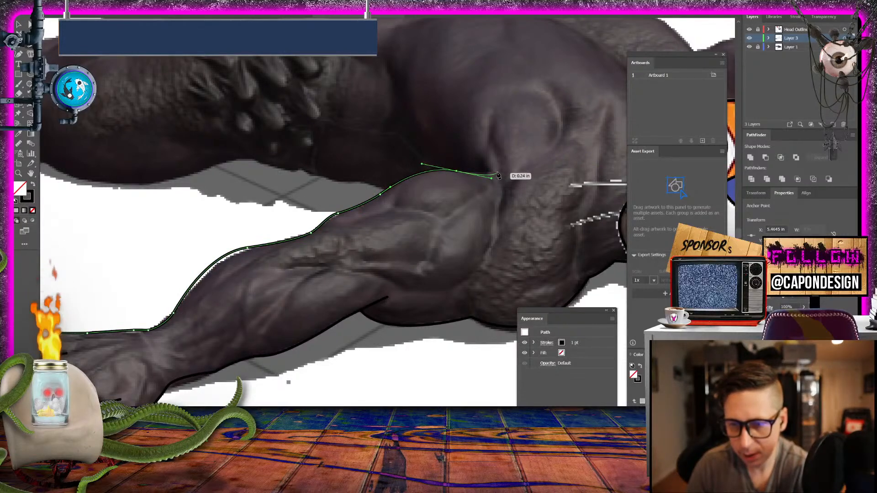
{"action": "left_click", "coordinate": [494, 170]}
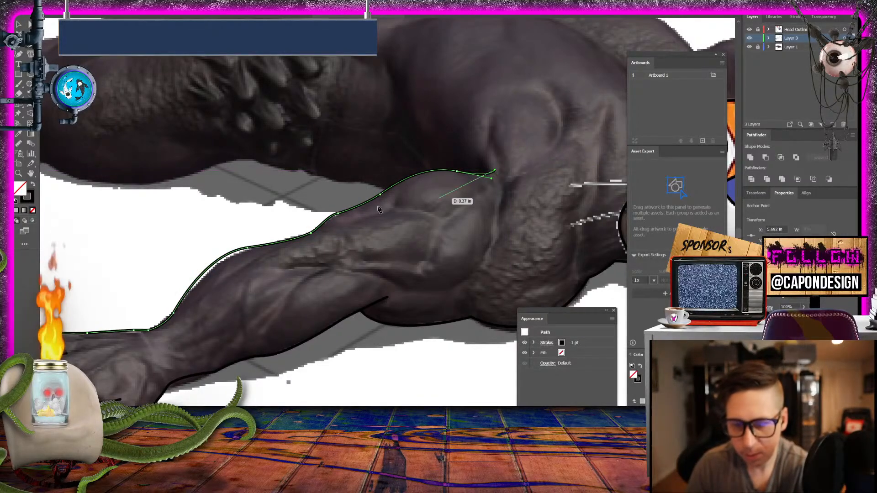
{"action": "left_click", "coordinate": [18, 24]}
{"action": "left_click", "coordinate": [134, 210]}
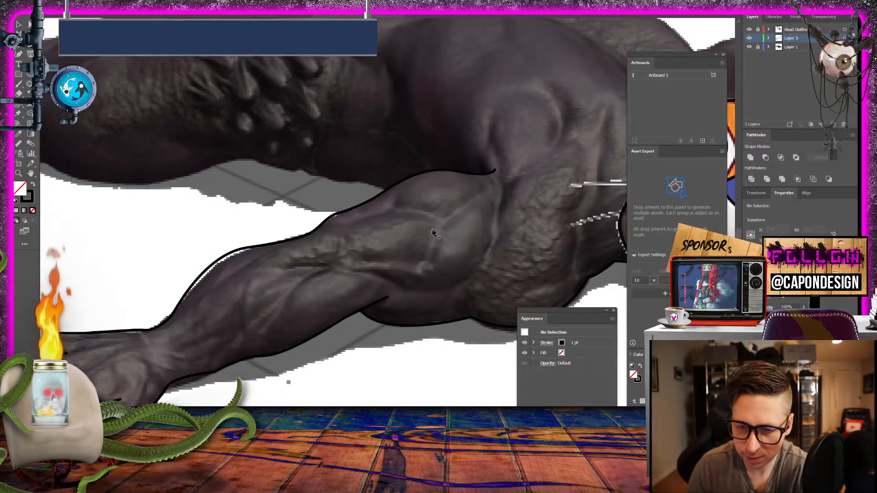
- Draw an angled muscle line inside the upper arm, running down from the shoulder and back toward the forearm, and deselect it
{"action": "left_click", "coordinate": [475, 196]}
{"action": "left_click_drag", "start_coordinate": [439, 226], "coordinate": [434, 240]}
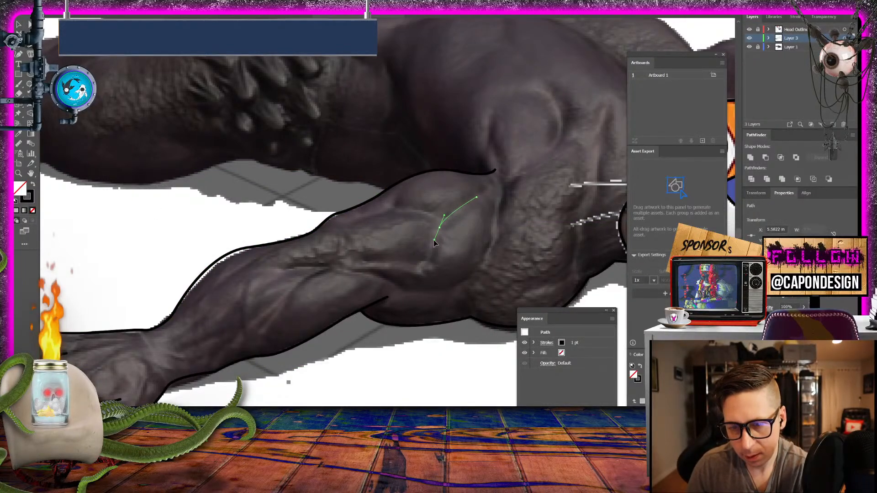
{"action": "left_click", "coordinate": [423, 264]}
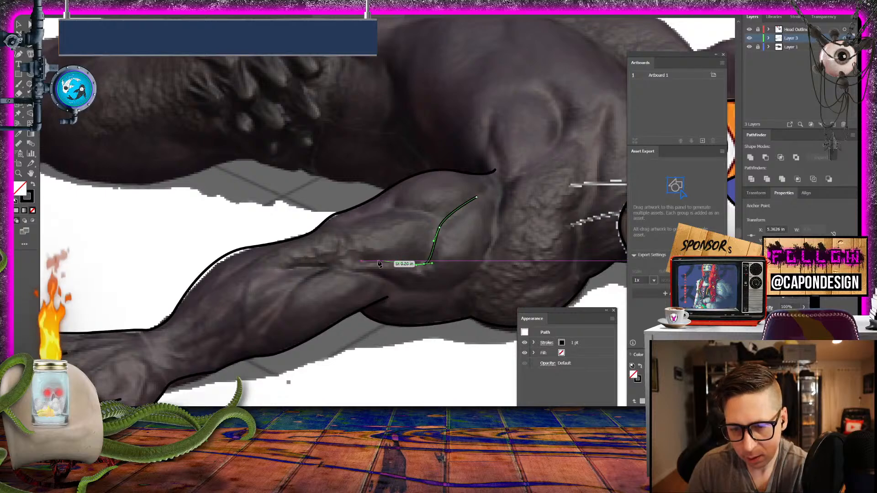
{"action": "left_click_drag", "start_coordinate": [345, 272], "coordinate": [347, 270]}
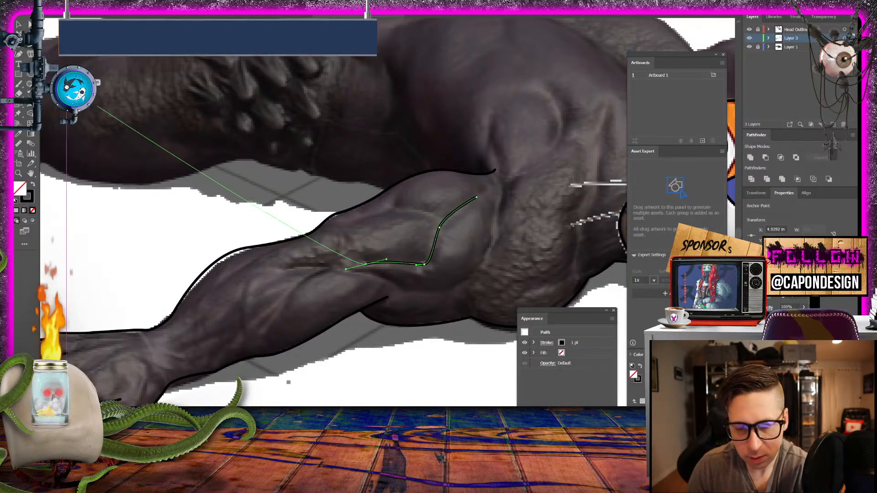
{"action": "key", "text": "v"}
{"action": "left_click", "coordinate": [112, 224]}
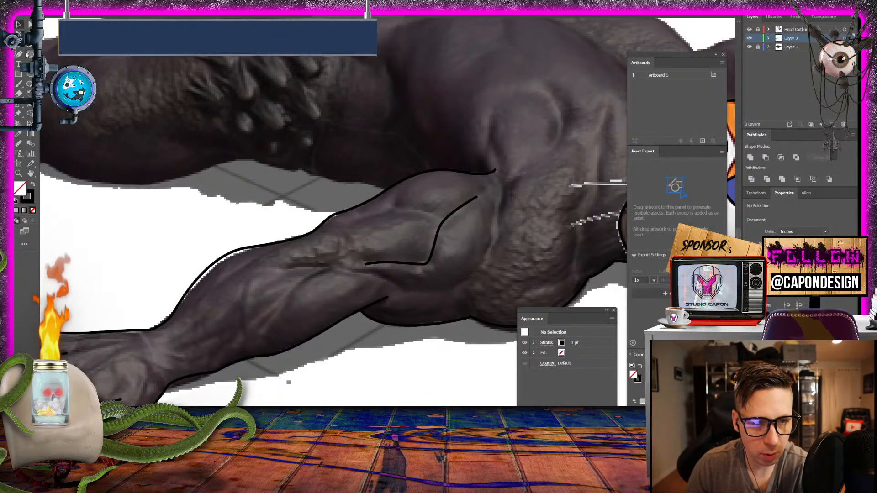
- Draw a curved muscle contour with the Pen tool just below the upper arm's angled line and deselect it
{"action": "key", "text": "p"}
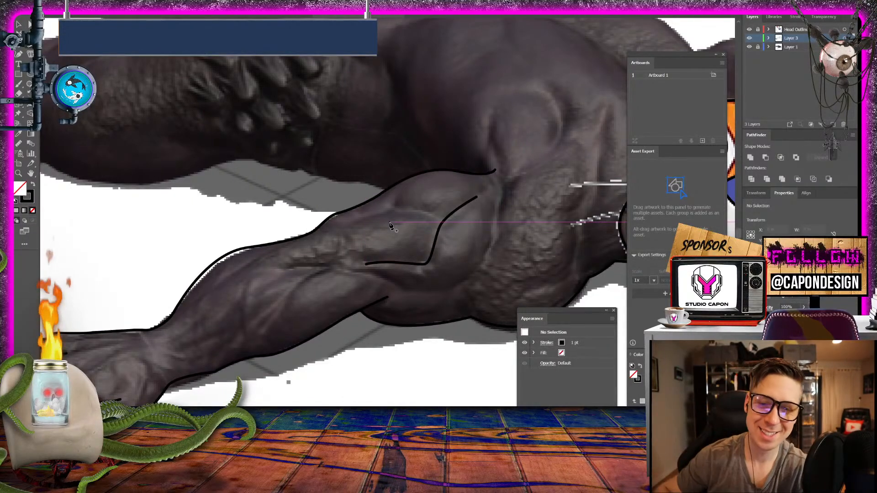
{"action": "left_click_drag", "start_coordinate": [374, 274], "coordinate": [465, 279]}
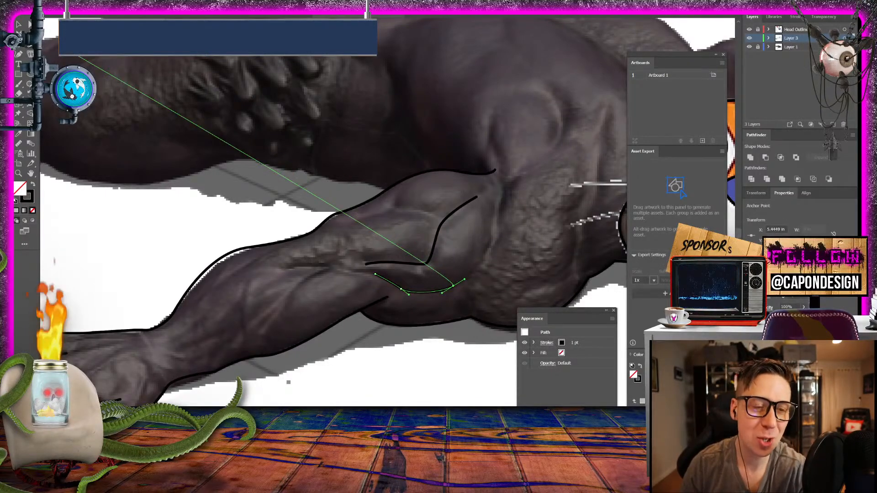
{"action": "left_click", "coordinate": [19, 24]}
{"action": "left_click", "coordinate": [108, 212]}
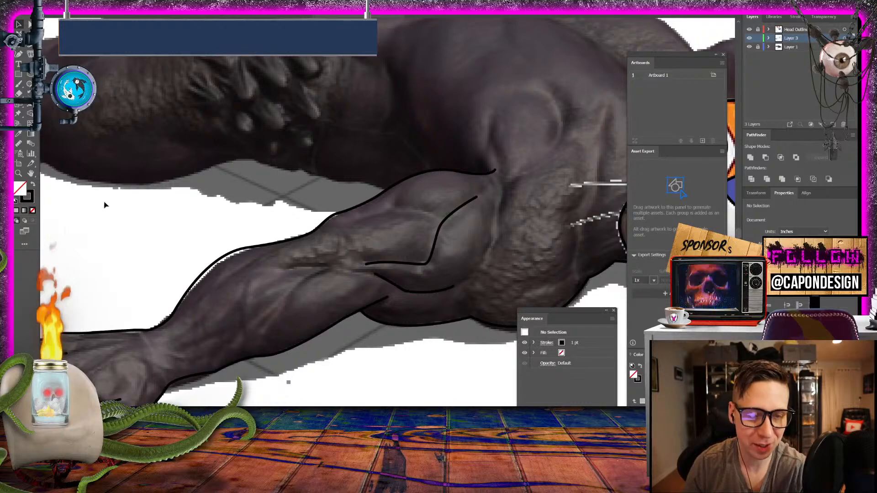
- Draw the crease between the upper arm and the scaly shoulder as a curved open path and deselect it
{"action": "left_click", "coordinate": [28, 55]}
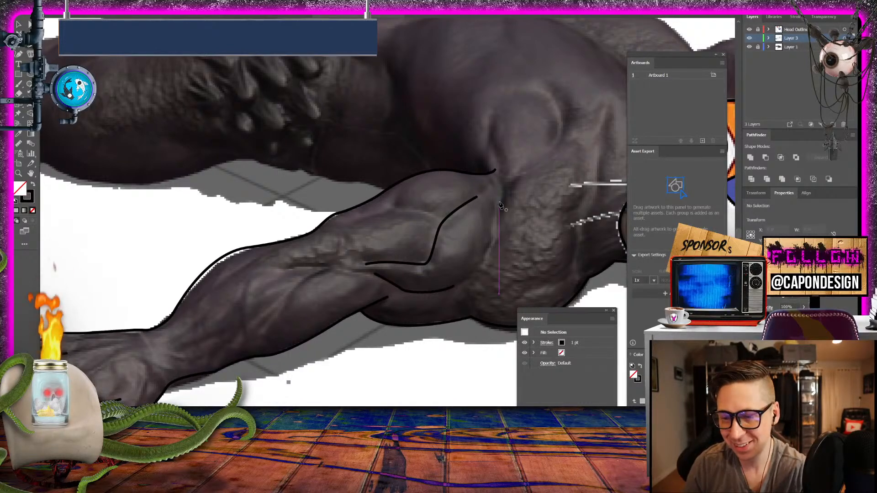
{"action": "left_click_drag", "start_coordinate": [503, 202], "coordinate": [500, 221]}
{"action": "left_click", "coordinate": [496, 236]}
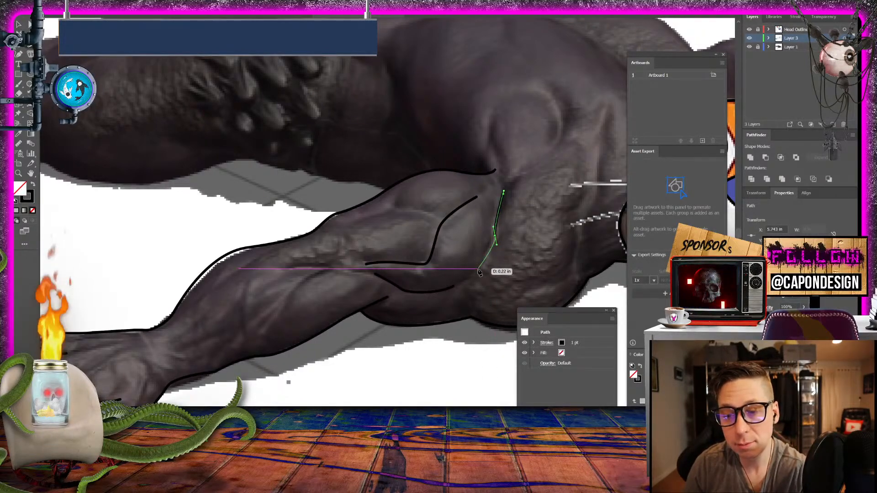
{"action": "left_click_drag", "start_coordinate": [470, 281], "coordinate": [269, 249]}
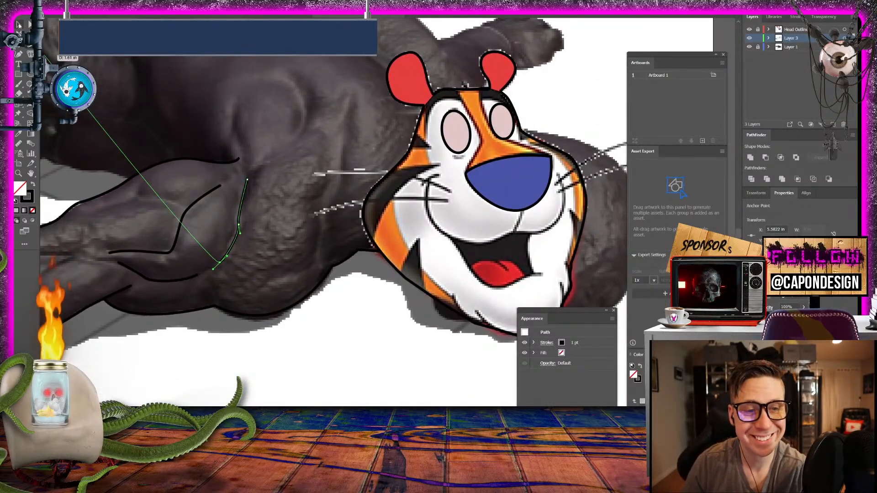
{"action": "key", "text": "v"}
{"action": "left_click", "coordinate": [269, 347]}
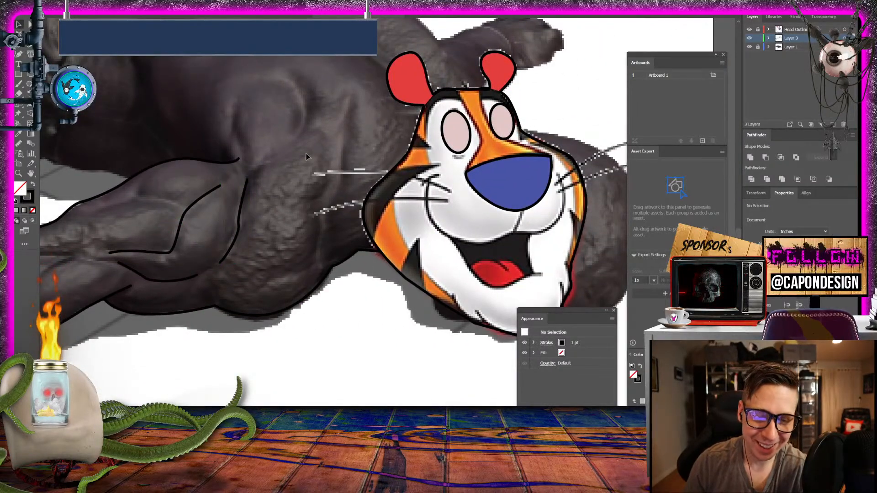
- Trace the underside of the body from the arm's upper outline along the belly and thigh to the hind leg's lower section
{"action": "left_click_drag", "start_coordinate": [309, 158], "coordinate": [666, 199]}
{"action": "left_click_drag", "start_coordinate": [300, 233], "coordinate": [269, 276]}
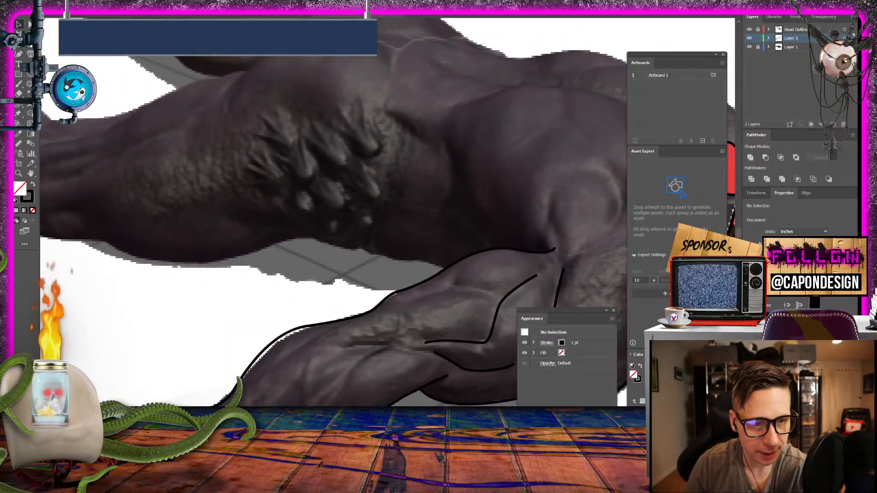
{"action": "left_click", "coordinate": [444, 269]}
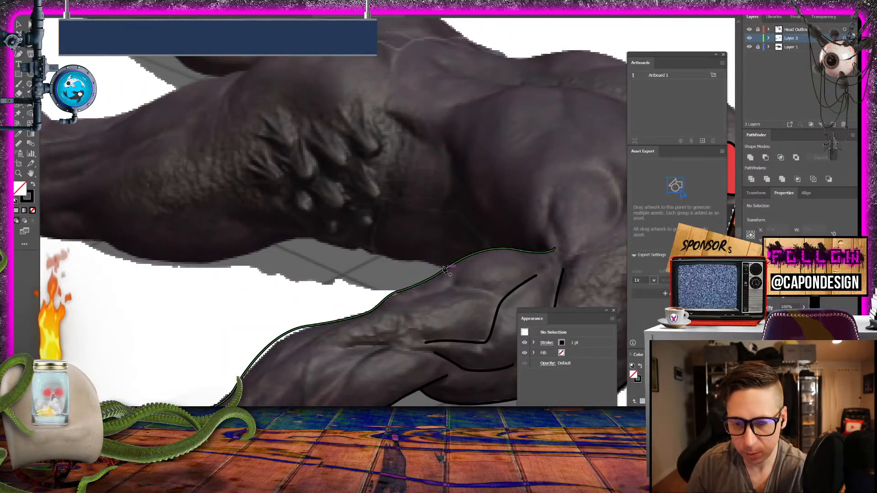
{"action": "left_click_drag", "start_coordinate": [421, 259], "coordinate": [283, 243]}
{"action": "left_click_drag", "start_coordinate": [261, 246], "coordinate": [506, 276]}
{"action": "left_click_drag", "start_coordinate": [400, 290], "coordinate": [338, 268]}
{"action": "left_click_drag", "start_coordinate": [263, 260], "coordinate": [192, 222]}
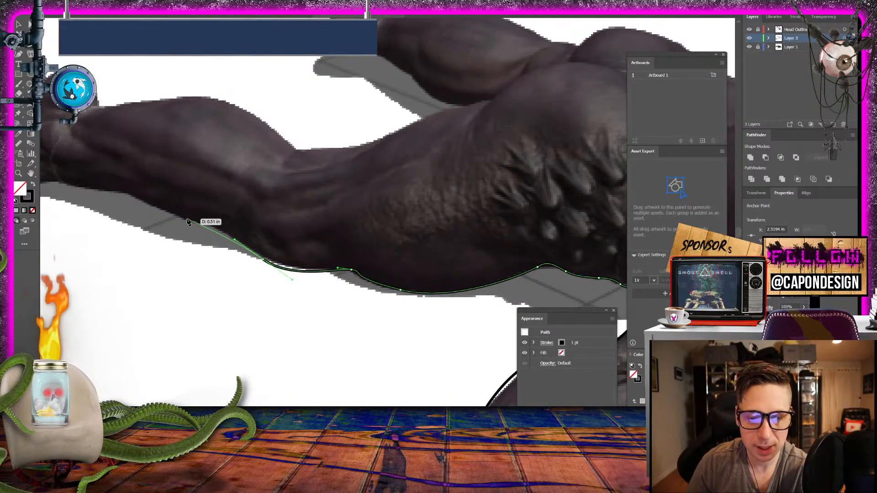
{"action": "left_click", "coordinate": [188, 221]}
- Continue the underside outline along the lower hind leg to the ankle, curve it up the ankle crease and deselect it
{"action": "left_click_drag", "start_coordinate": [241, 199], "coordinate": [582, 280]}
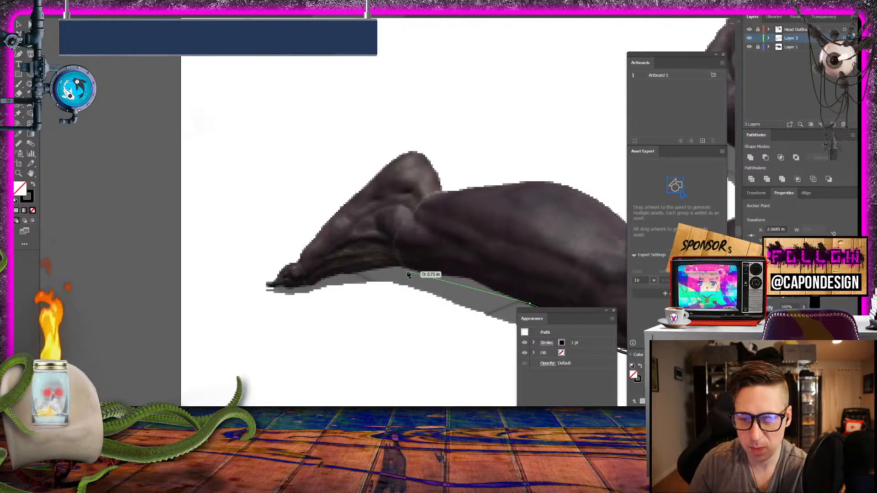
{"action": "left_click_drag", "start_coordinate": [423, 273], "coordinate": [370, 274]}
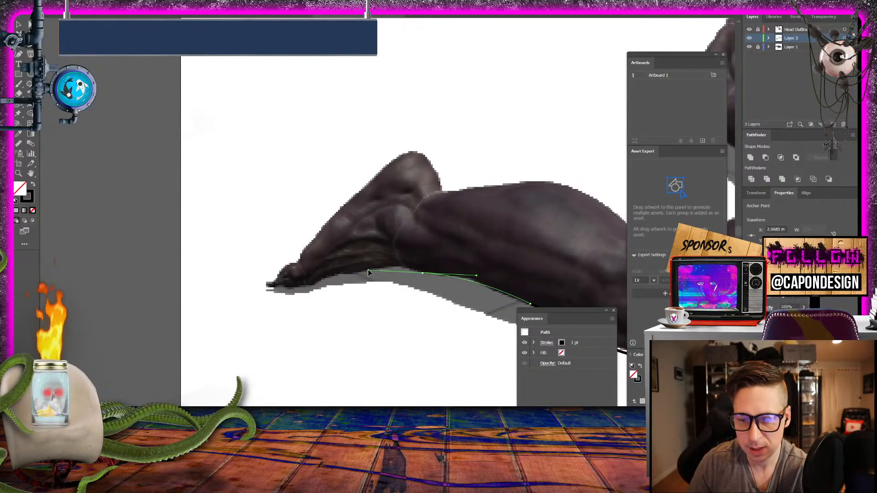
{"action": "left_click", "coordinate": [424, 274]}
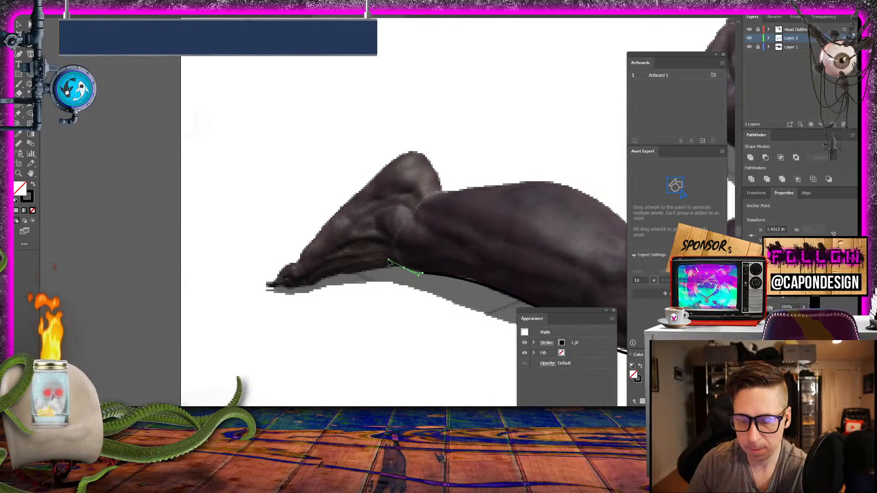
{"action": "left_click_drag", "start_coordinate": [388, 261], "coordinate": [395, 226]}
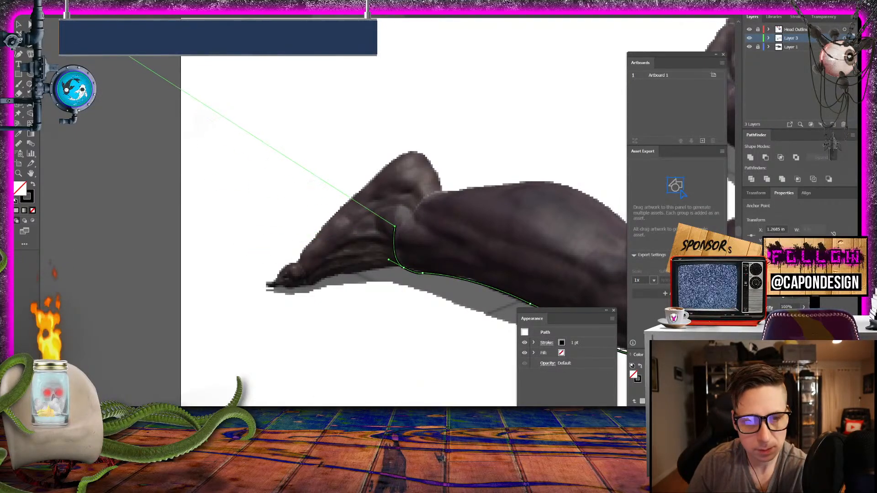
{"action": "left_click", "coordinate": [19, 25]}
{"action": "left_click", "coordinate": [294, 298]}
{"action": "left_click_drag", "start_coordinate": [384, 293], "coordinate": [105, 139]}
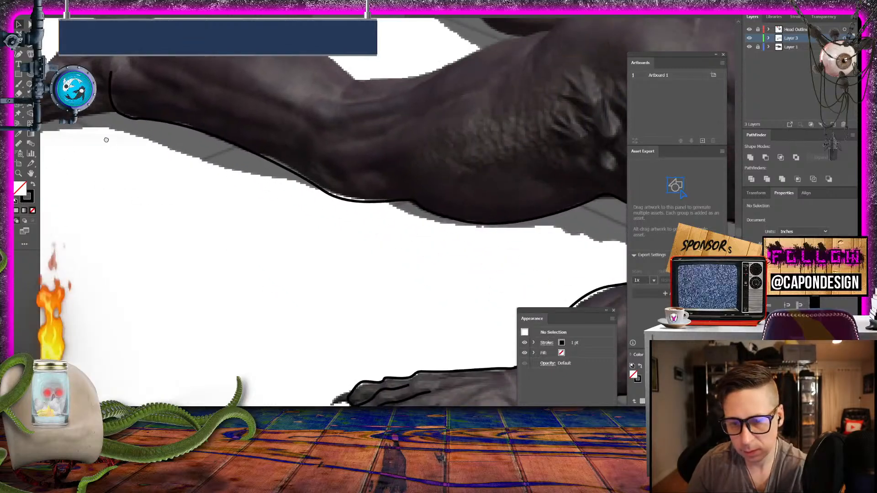
- Draw a curved open path over the near buttock from the lower back to the top of the thigh and deselect it
{"action": "left_click_drag", "start_coordinate": [399, 178], "coordinate": [96, 294]}
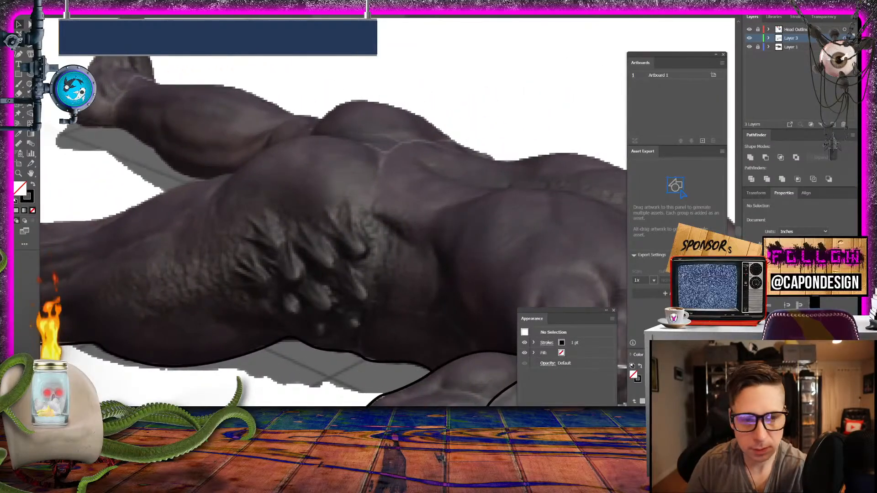
{"action": "left_click", "coordinate": [19, 54]}
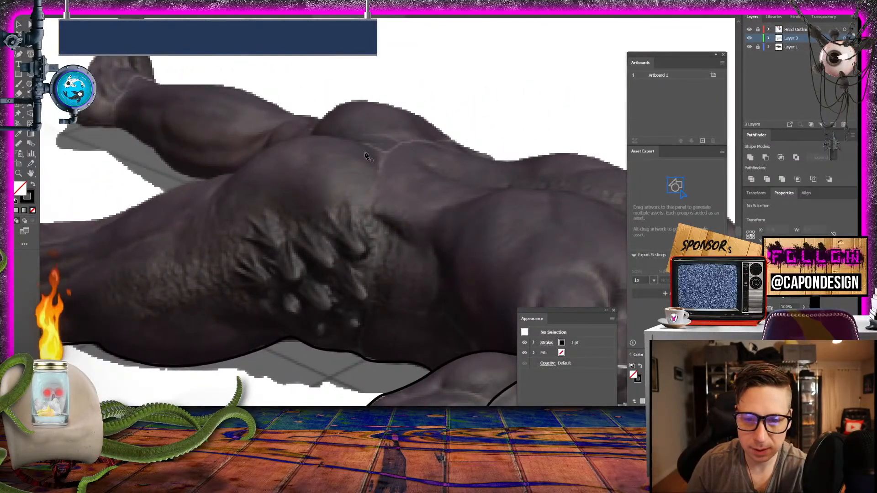
{"action": "left_click", "coordinate": [368, 146]}
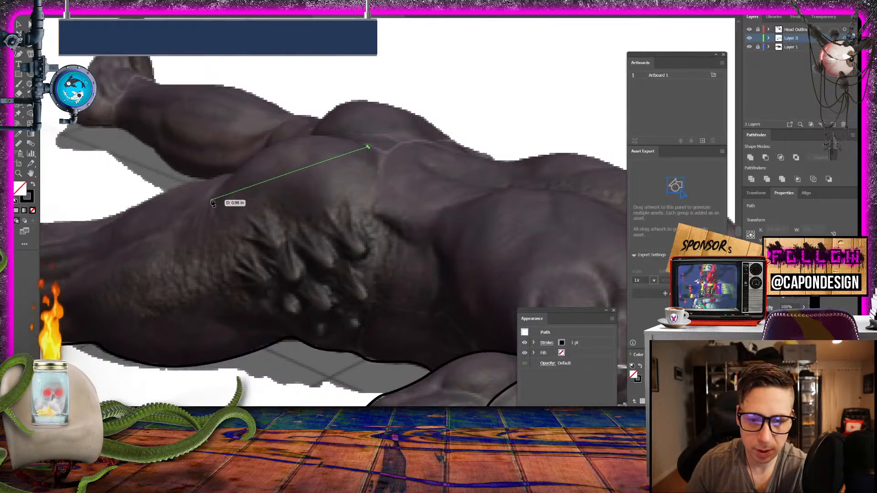
{"action": "left_click_drag", "start_coordinate": [211, 200], "coordinate": [155, 299]}
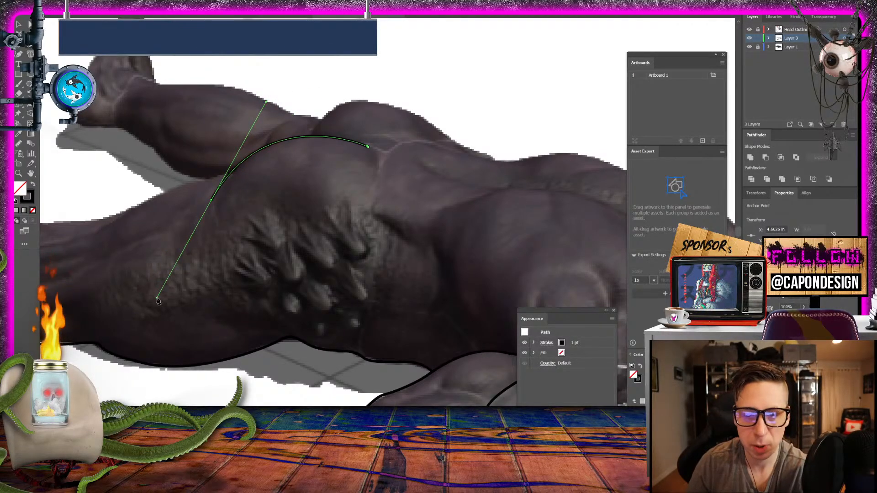
{"action": "left_click", "coordinate": [18, 24]}
{"action": "left_click", "coordinate": [280, 61]}
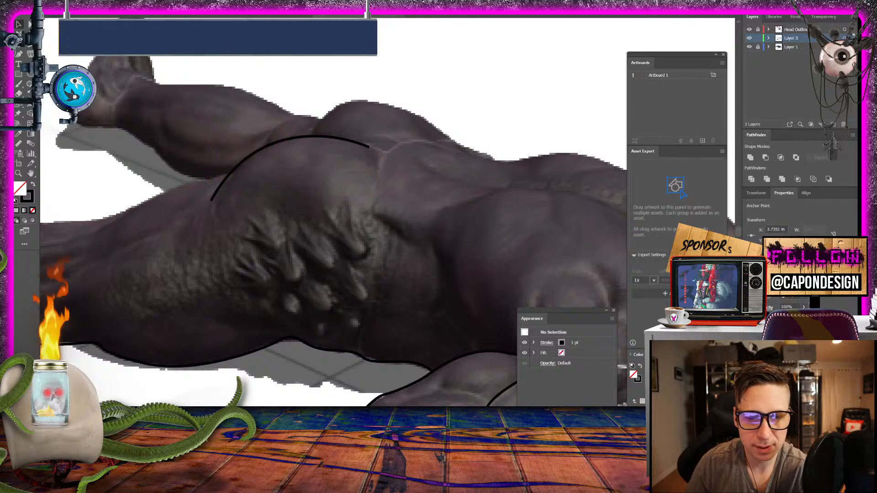
- Trace the upper body outline from the near buttock's curve over the far buttock and along the back to the head, and deselect it
{"action": "left_click_drag", "start_coordinate": [279, 60], "coordinate": [128, 129]}
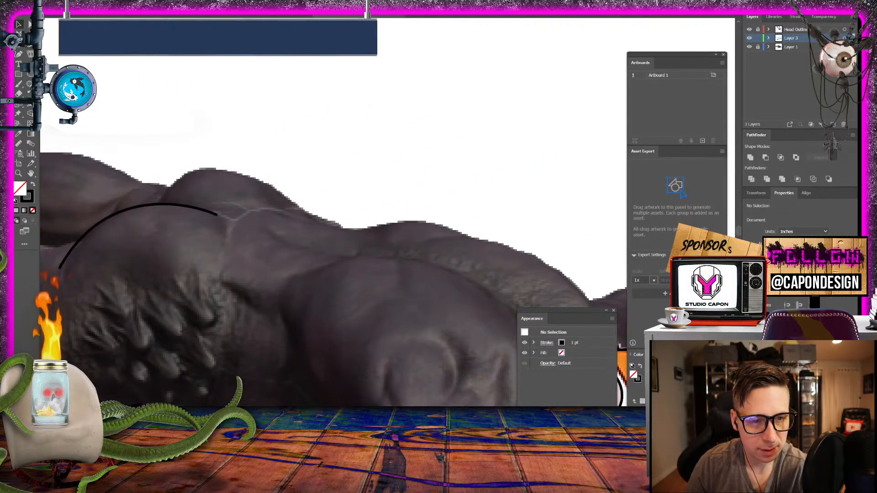
{"action": "key", "text": "p"}
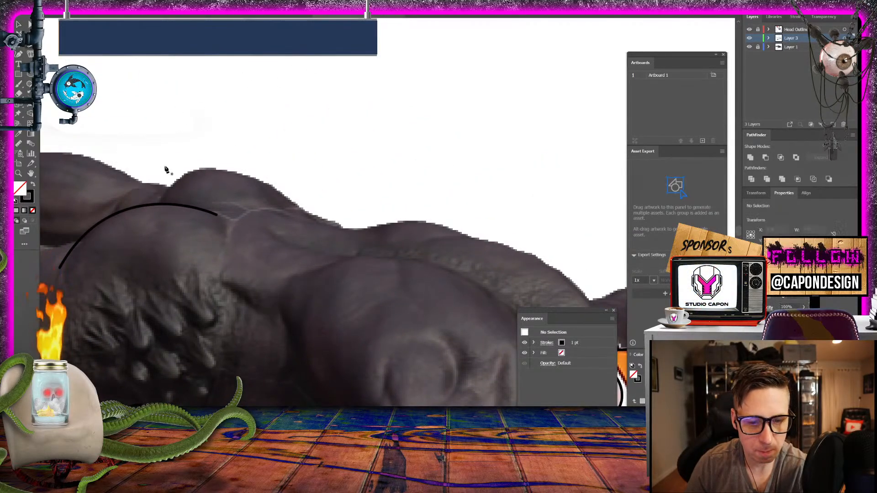
{"action": "left_click", "coordinate": [161, 204]}
{"action": "left_click_drag", "start_coordinate": [217, 170], "coordinate": [261, 180]}
{"action": "left_click_drag", "start_coordinate": [314, 215], "coordinate": [398, 225]}
{"action": "left_click_drag", "start_coordinate": [466, 235], "coordinate": [524, 257]}
{"action": "left_click_drag", "start_coordinate": [584, 295], "coordinate": [342, 207]}
{"action": "left_click_drag", "start_coordinate": [223, 199], "coordinate": [515, 197]}
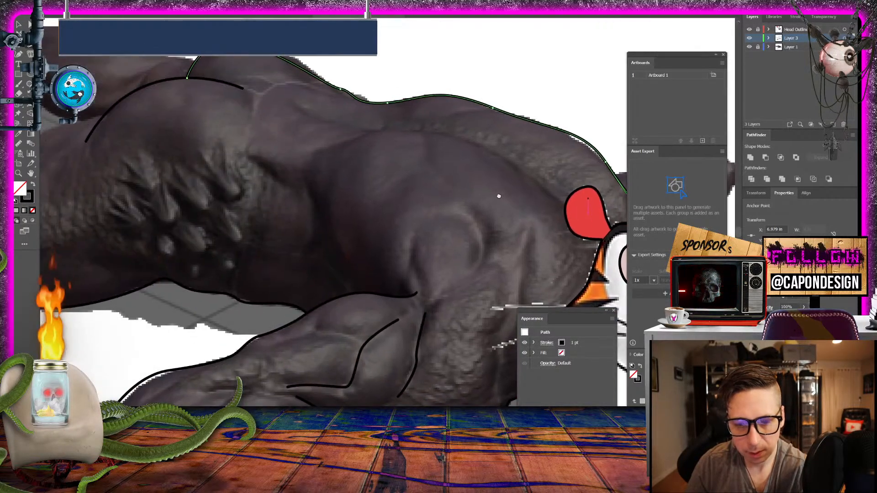
{"action": "key", "text": "v"}
{"action": "left_click", "coordinate": [352, 61]}
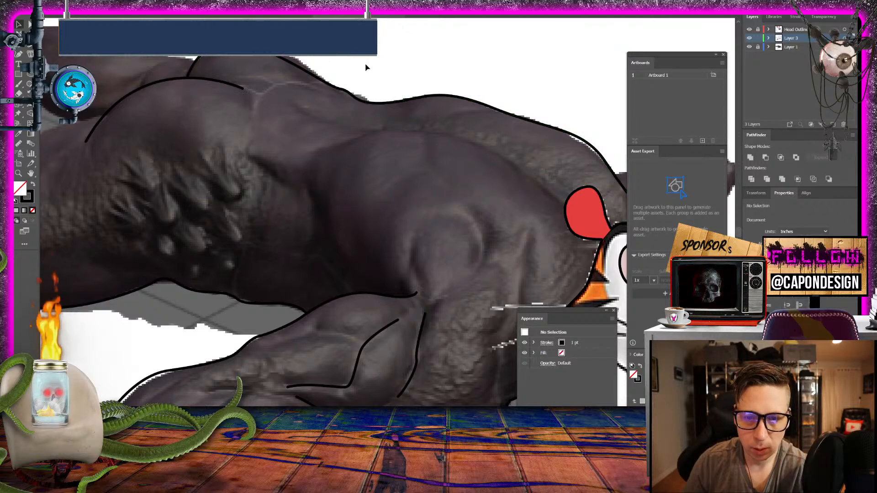
- Draw a short curved crease behind the far knee and a short upper edge for the far thigh beside the buttock
{"action": "left_click_drag", "start_coordinate": [336, 73], "coordinate": [624, 193]}
{"action": "left_click_drag", "start_coordinate": [335, 143], "coordinate": [341, 143]}
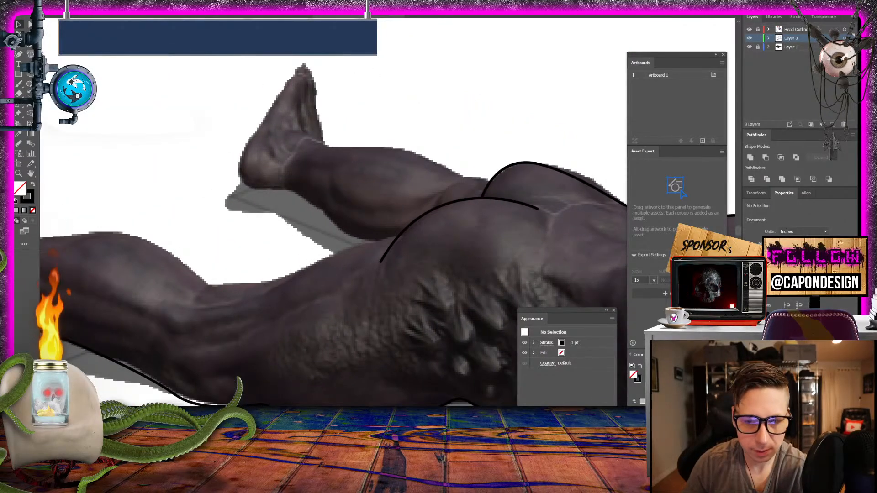
{"action": "left_click", "coordinate": [22, 45]}
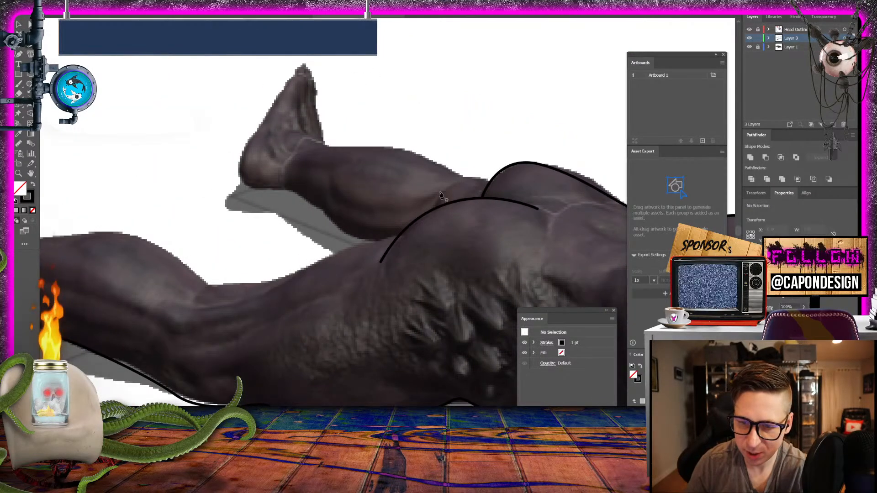
{"action": "left_click_drag", "start_coordinate": [437, 208], "coordinate": [434, 228]}
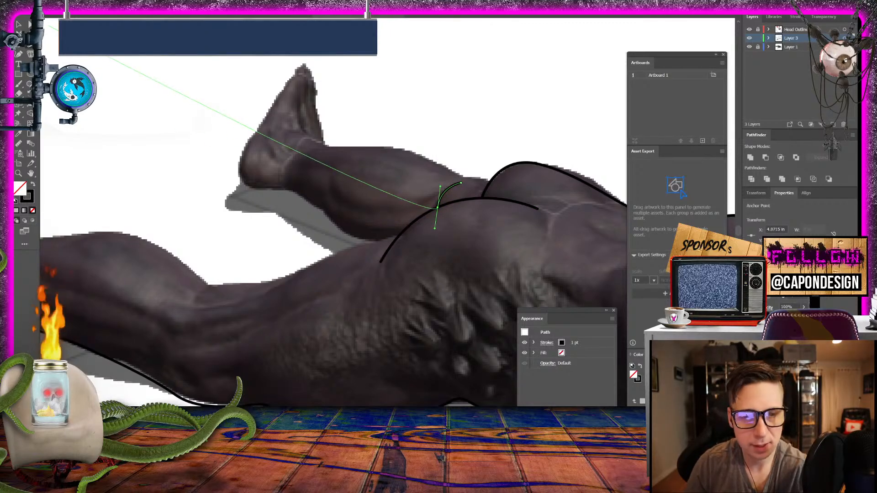
{"action": "left_click", "coordinate": [17, 24]}
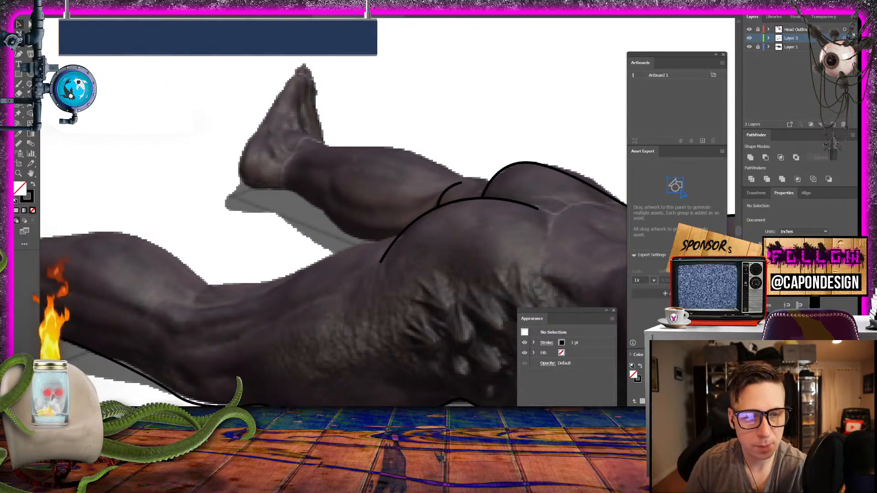
{"action": "left_click", "coordinate": [490, 181]}
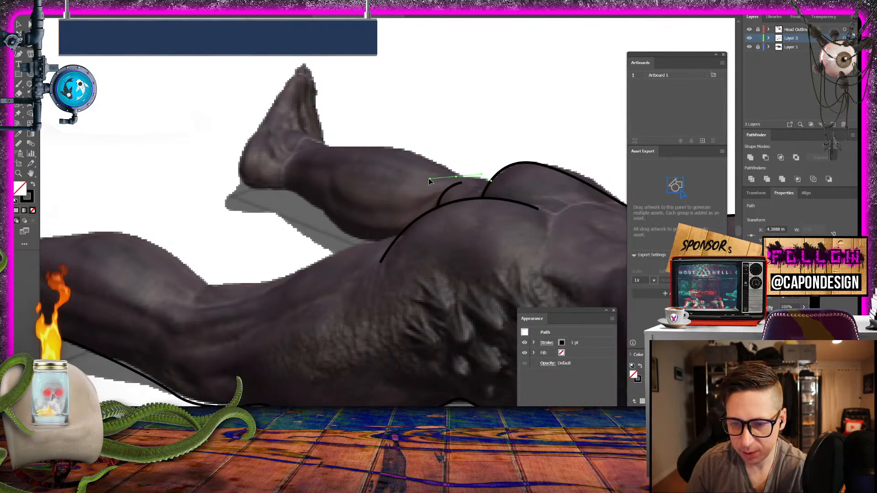
{"action": "mouse_move", "coordinate": [443, 180]}
{"action": "left_mouse_down"}
{"action": "mouse_move", "coordinate": [463, 181]}
{"action": "mouse_move", "coordinate": [448, 173]}
{"action": "left_mouse_up"}
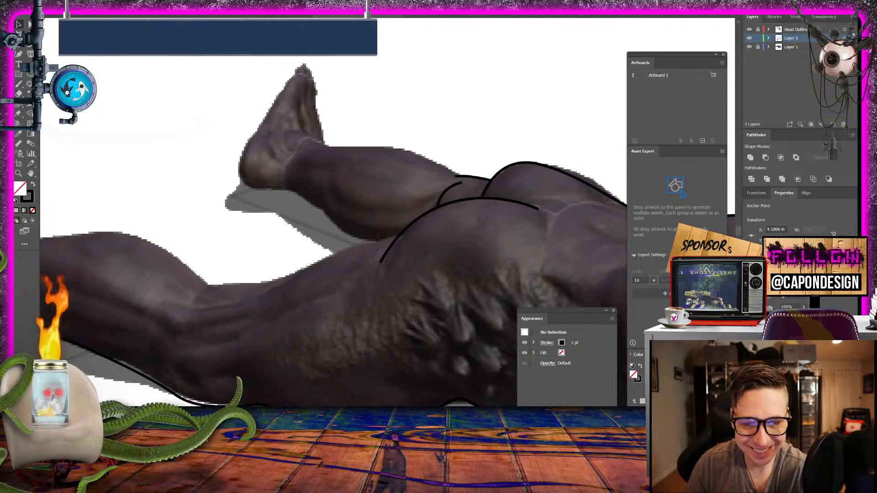
- Trace the far calf's upper outline from the back of the knee to the ankle as a curved path and deselect it
{"action": "left_click", "coordinate": [460, 176]}
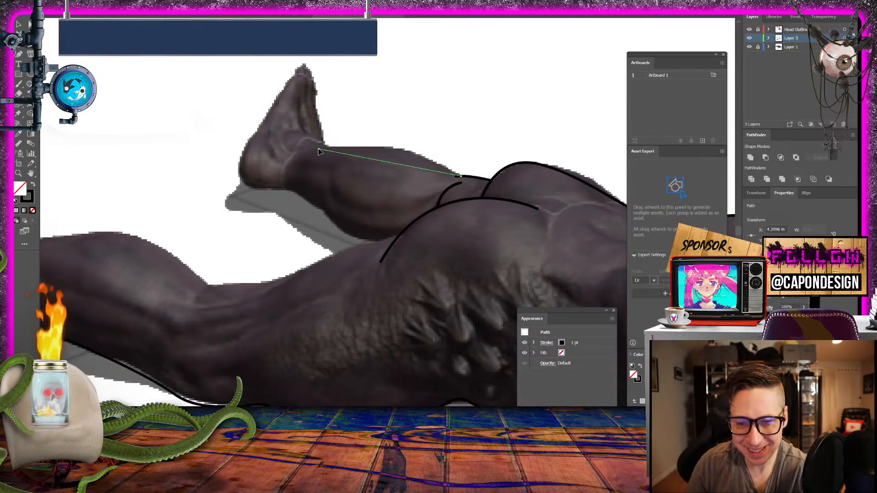
{"action": "left_click_drag", "start_coordinate": [318, 149], "coordinate": [201, 161]}
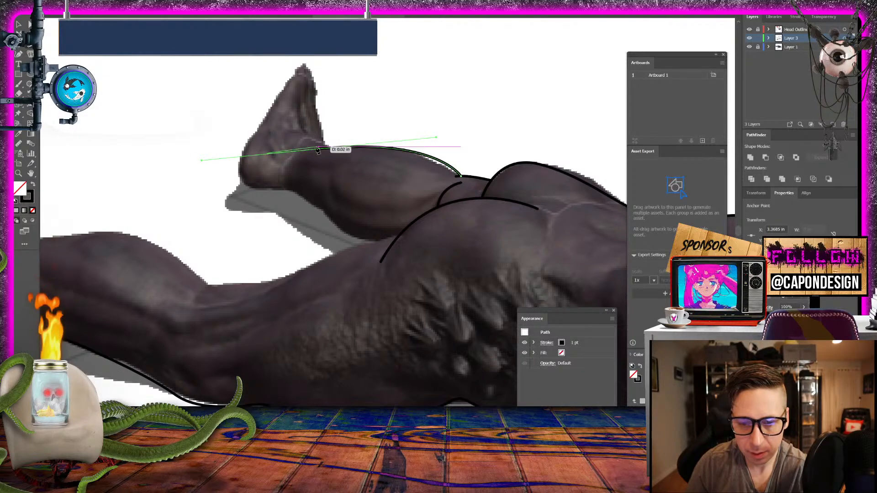
{"action": "left_click_drag", "start_coordinate": [303, 155], "coordinate": [298, 155]}
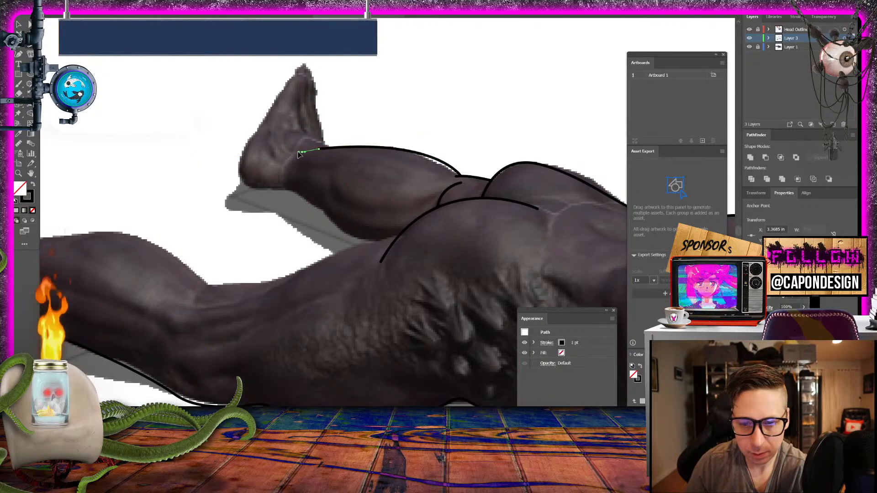
{"action": "left_click", "coordinate": [18, 25]}
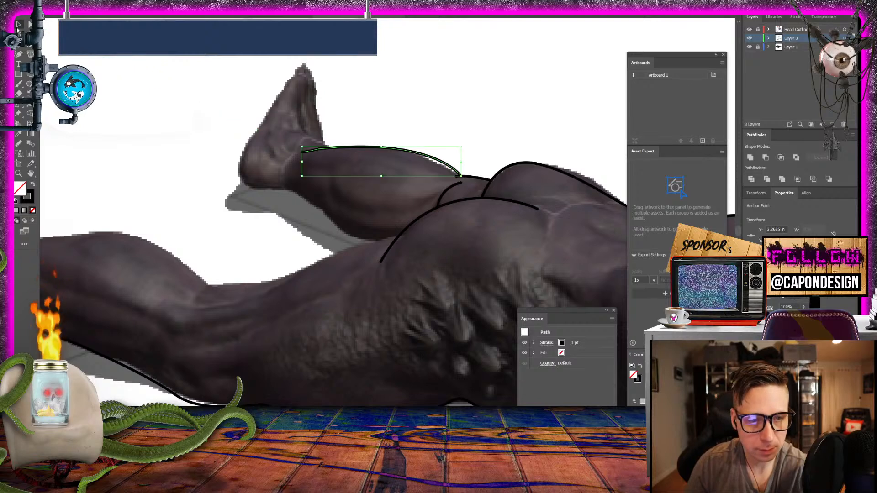
{"action": "left_click", "coordinate": [104, 118]}
- Draw the near thigh's upper edge as an S-curve from the buttock contour to behind the knee and deselect it
{"action": "key", "text": "p"}
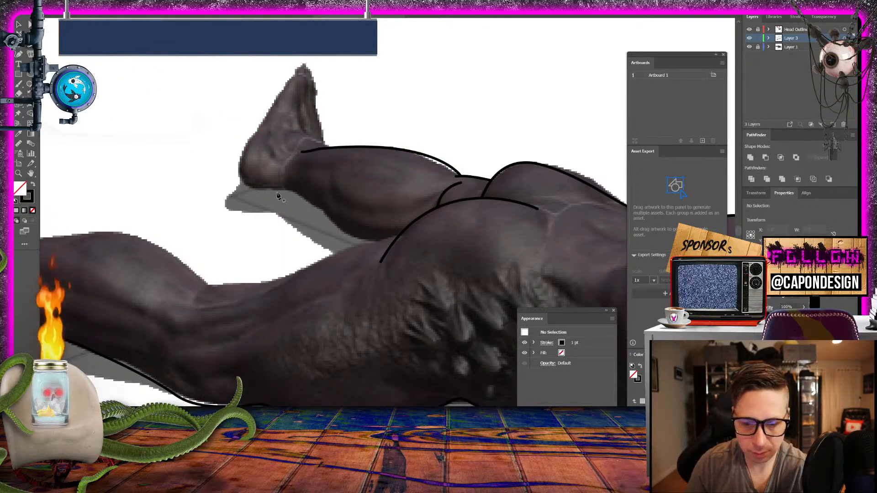
{"action": "left_click_drag", "start_coordinate": [323, 201], "coordinate": [328, 221]}
{"action": "key", "text": "ctrl+z"}
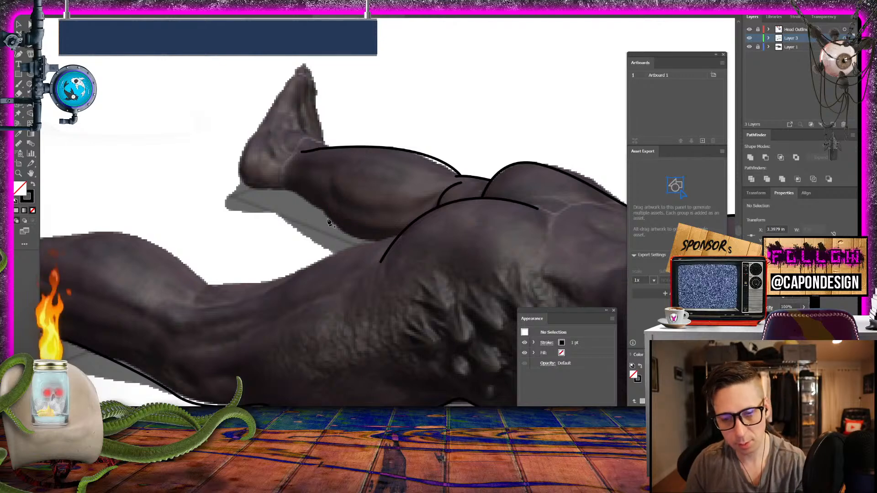
{"action": "left_click", "coordinate": [399, 237]}
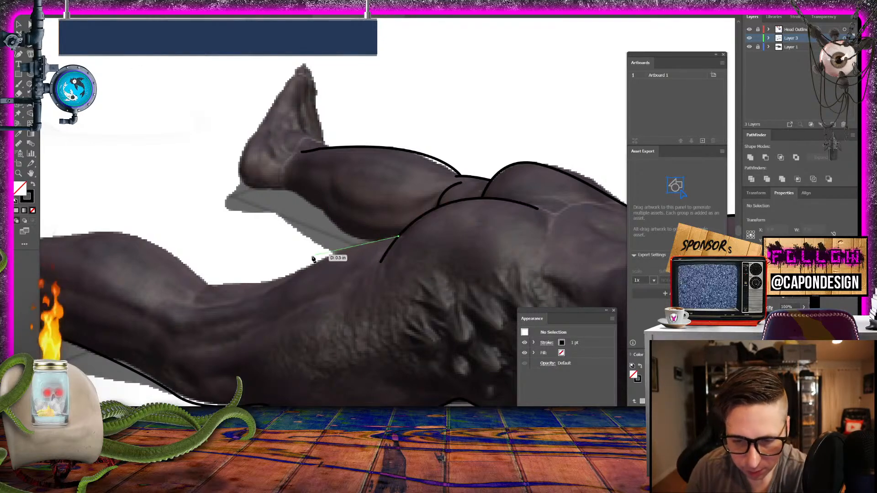
{"action": "mouse_move", "coordinate": [282, 282]}
{"action": "left_mouse_down"}
{"action": "mouse_move", "coordinate": [202, 326]}
{"action": "mouse_move", "coordinate": [223, 323]}
{"action": "mouse_move", "coordinate": [188, 303]}
{"action": "mouse_move", "coordinate": [45, 42]}
{"action": "left_mouse_up"}
{"action": "key", "text": "v"}
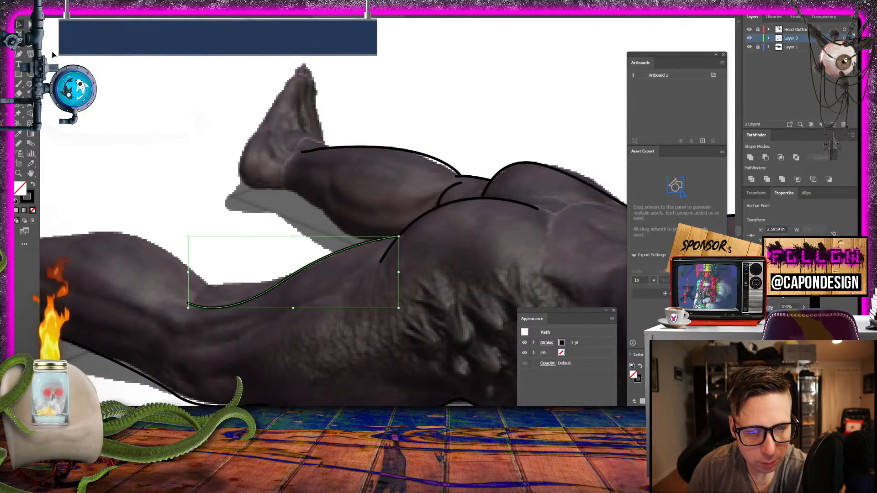
{"action": "left_click", "coordinate": [130, 119]}
- Trace the near leg's upper outline from the thigh line to the knee pit, over the calf and into the ankle, and deselect it
{"action": "left_click_drag", "start_coordinate": [138, 150], "coordinate": [338, 145]}
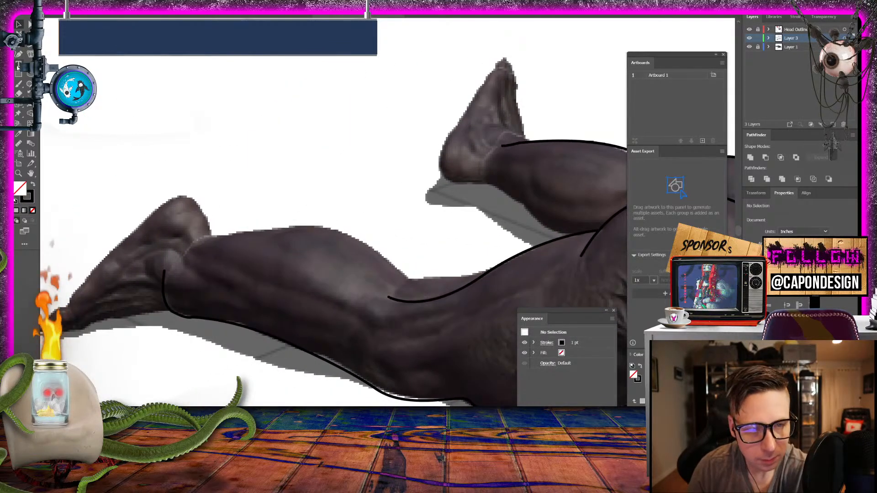
{"action": "left_click_drag", "start_coordinate": [297, 125], "coordinate": [210, 109]}
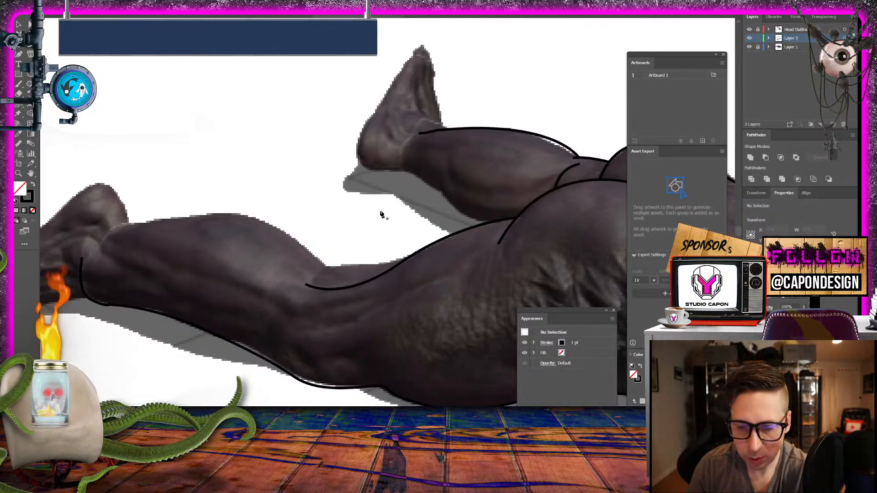
{"action": "left_click", "coordinate": [408, 256]}
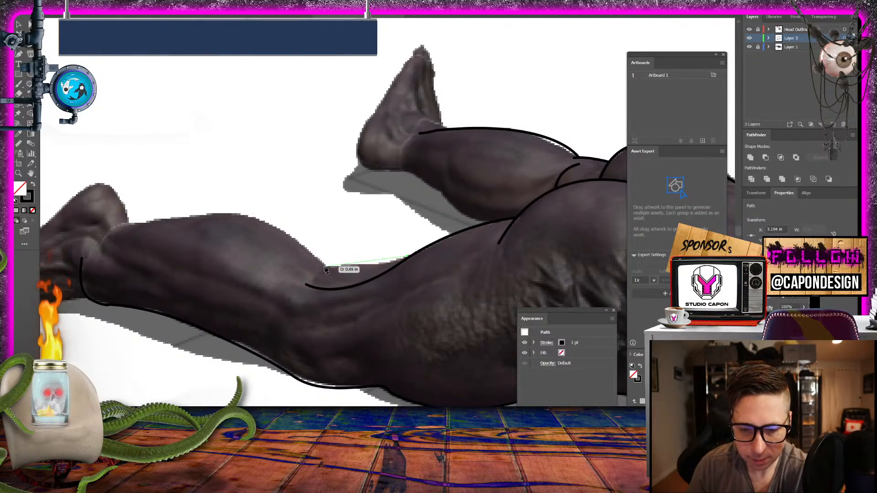
{"action": "mouse_move", "coordinate": [325, 266]}
{"action": "left_mouse_down"}
{"action": "mouse_move", "coordinate": [281, 266]}
{"action": "mouse_move", "coordinate": [322, 267]}
{"action": "left_mouse_up"}
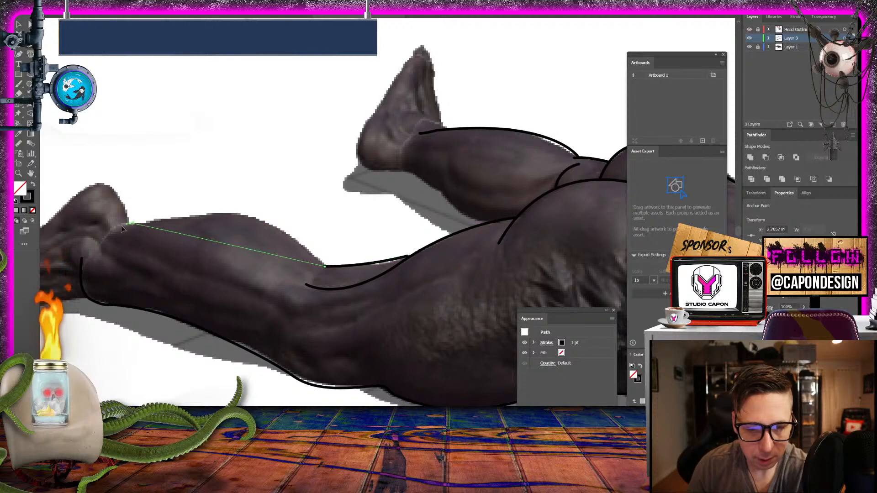
{"action": "scroll", "coordinate": [121, 226], "scroll_direction": "left", "scroll_amount": 6}
{"action": "mouse_move", "coordinate": [101, 258]}
{"action": "left_mouse_down"}
{"action": "mouse_move", "coordinate": [156, 260]}
{"action": "mouse_move", "coordinate": [103, 260]}
{"action": "left_mouse_up"}
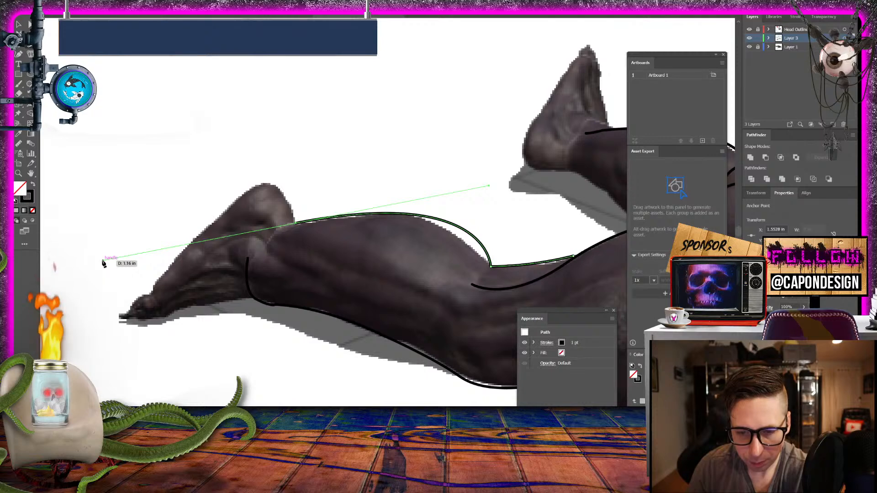
{"action": "left_click", "coordinate": [295, 226]}
{"action": "left_click", "coordinate": [277, 229]}
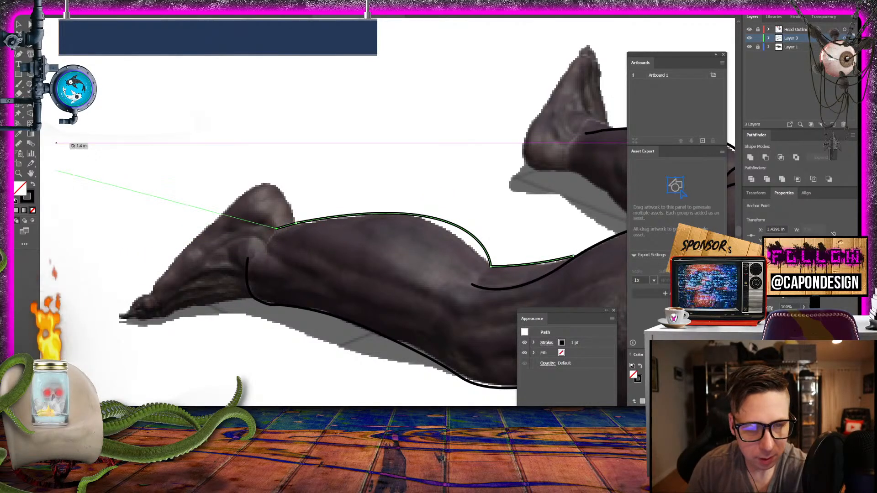
{"action": "left_click", "coordinate": [19, 24]}
{"action": "left_click", "coordinate": [149, 72]}
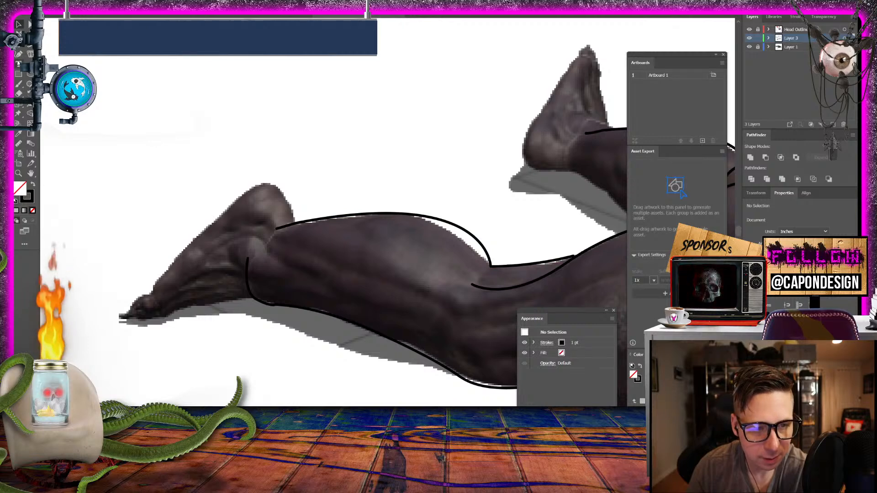
- Trace the near foot's outline from the ankle over the heel and along the sole to around the toes, and deselect it
{"action": "left_click", "coordinate": [19, 54]}
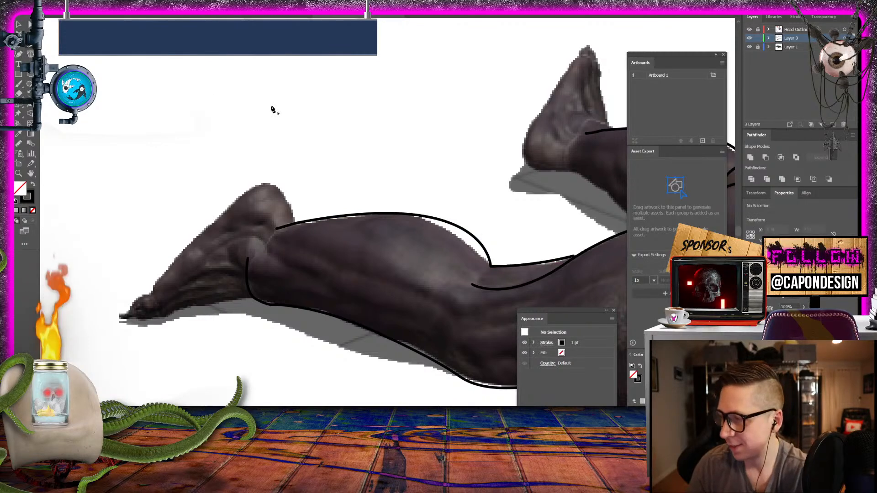
{"action": "left_click", "coordinate": [295, 224]}
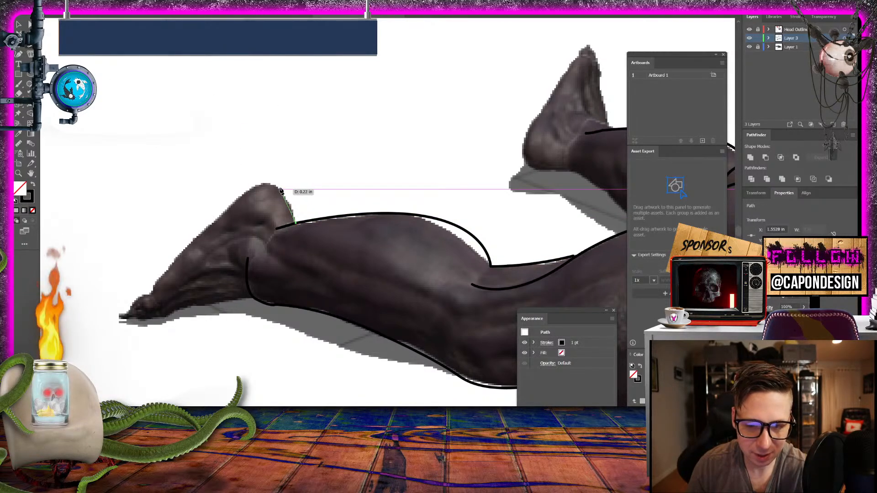
{"action": "left_click", "coordinate": [274, 185]}
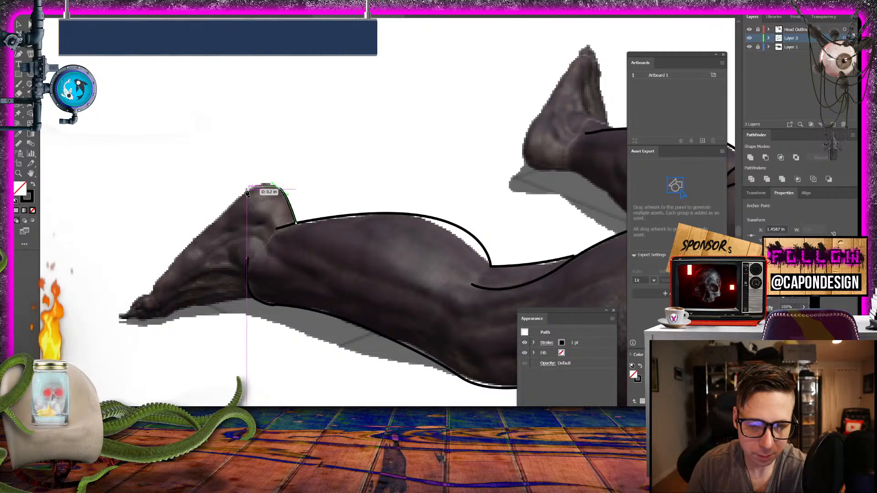
{"action": "left_click", "coordinate": [190, 240]}
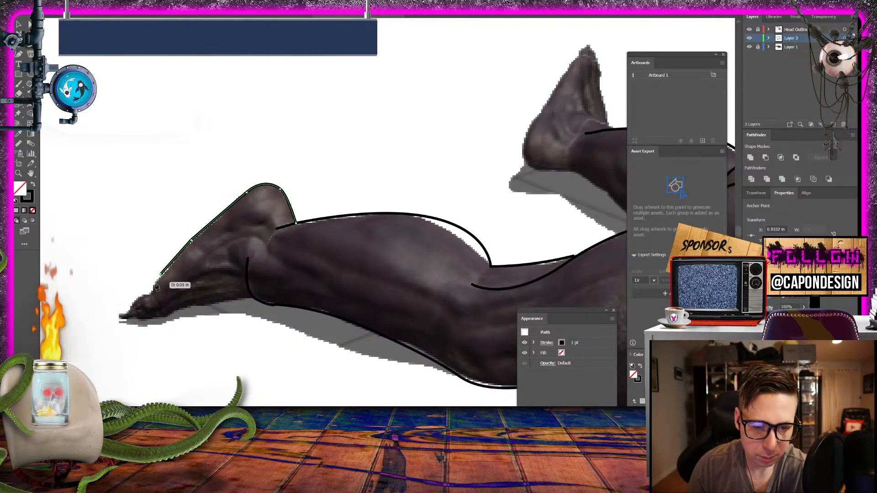
{"action": "left_click", "coordinate": [151, 289]}
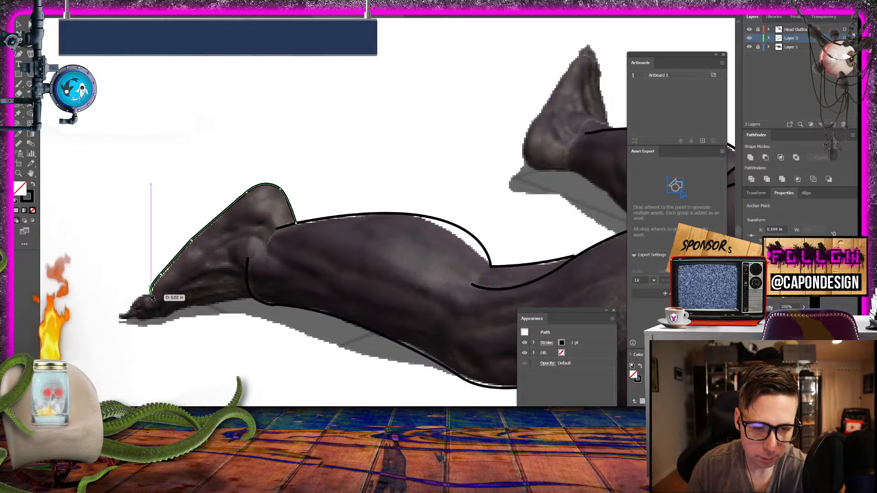
{"action": "left_click", "coordinate": [133, 305]}
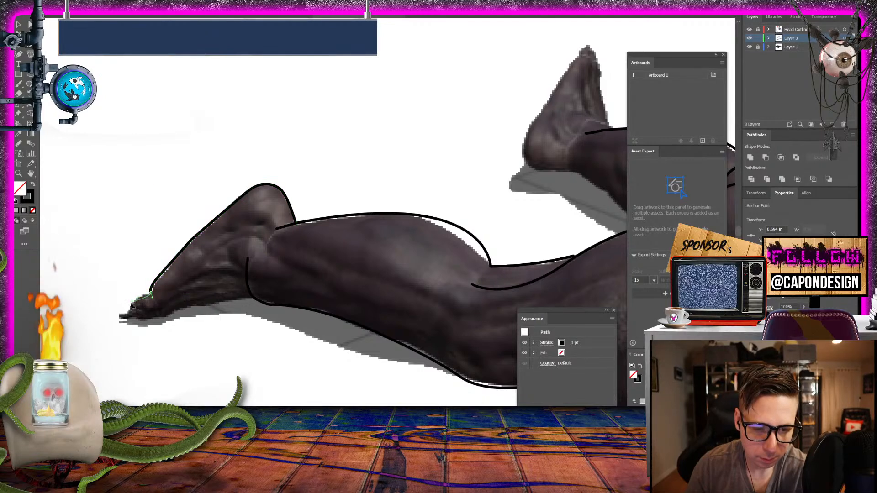
{"action": "left_click", "coordinate": [129, 314]}
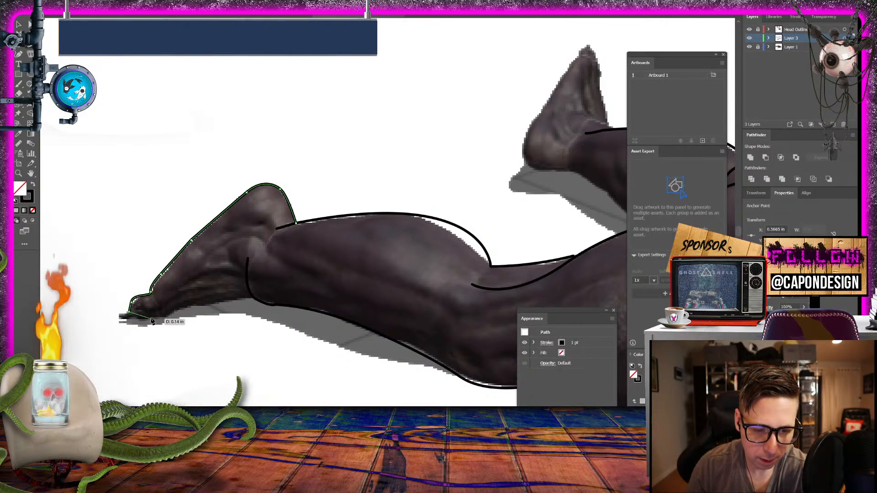
{"action": "left_click_drag", "start_coordinate": [155, 311], "coordinate": [175, 300]}
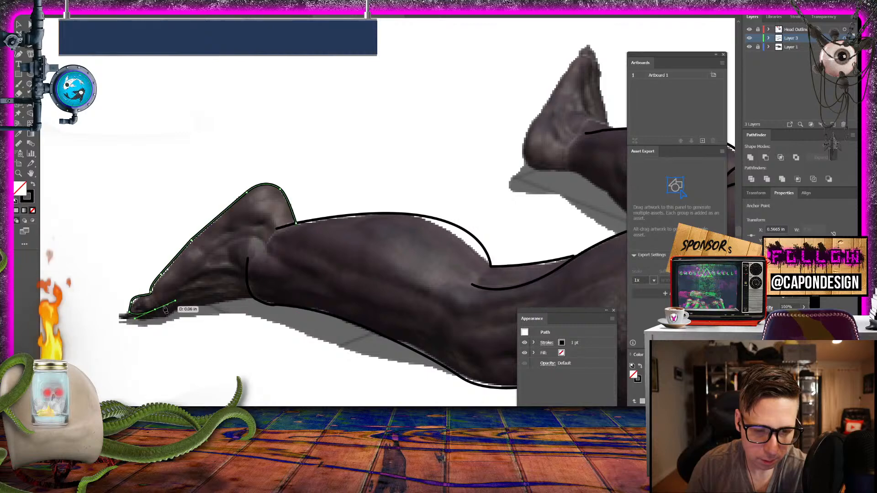
{"action": "left_click", "coordinate": [18, 24]}
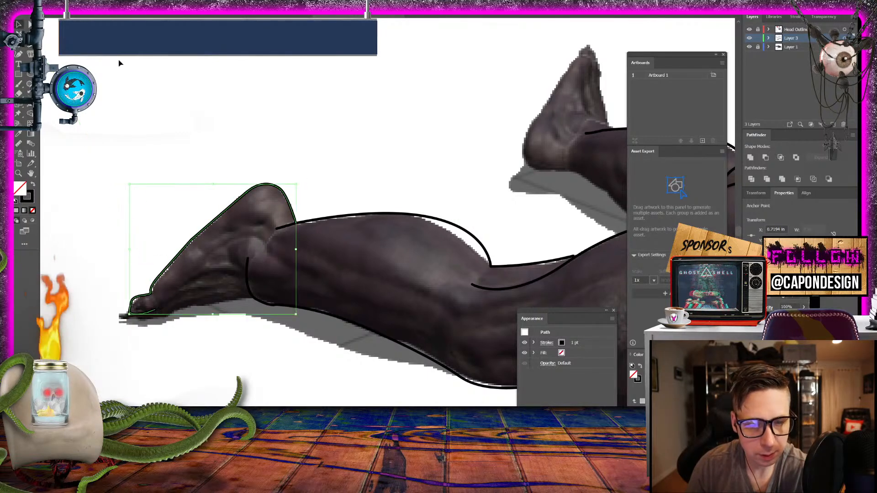
{"action": "left_click", "coordinate": [131, 68]}
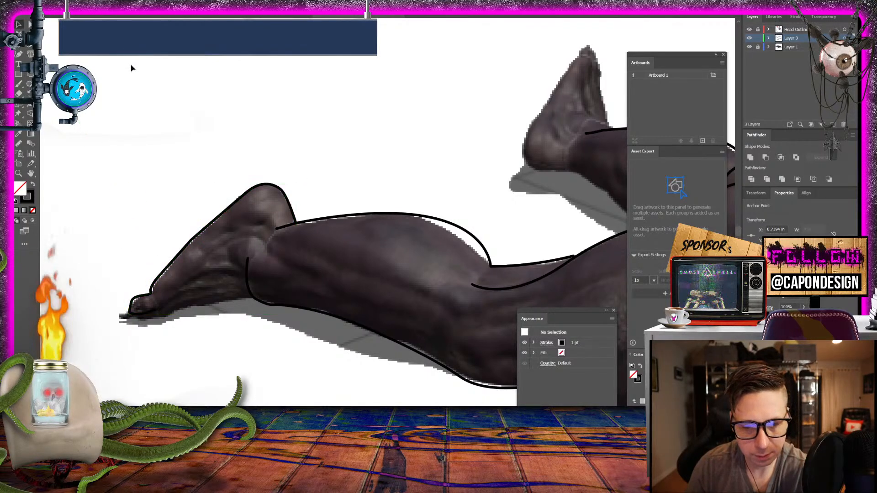
- Draw a short arc over the near foot's ankle bone and deselect it
{"action": "left_click", "coordinate": [30, 46]}
{"action": "left_click", "coordinate": [266, 245]}
{"action": "left_click_drag", "start_coordinate": [236, 245], "coordinate": [233, 250]}
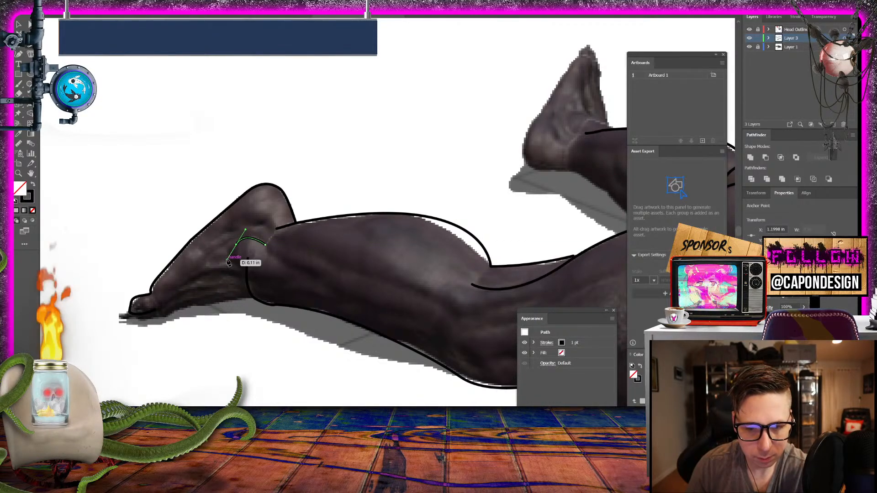
{"action": "left_click_drag", "start_coordinate": [228, 261], "coordinate": [234, 247]}
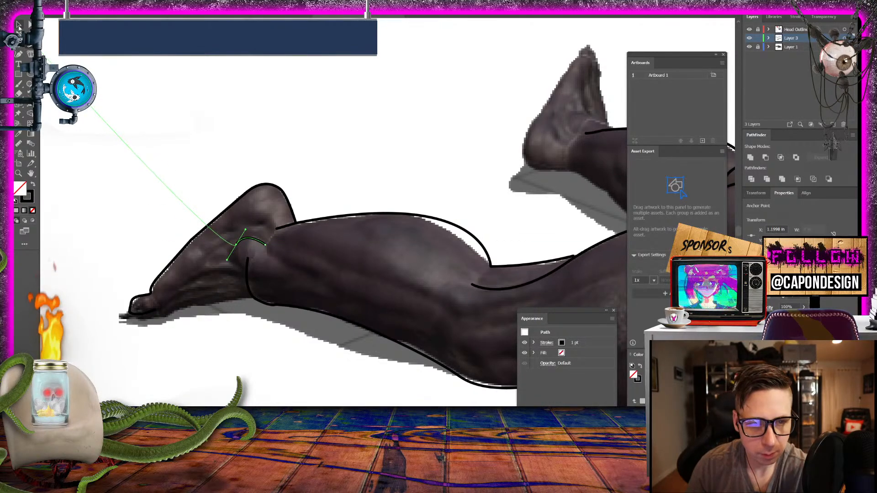
{"action": "key", "text": "v"}
{"action": "left_click", "coordinate": [144, 114]}
- Trace the near foot's lower edge from the ankle to the toes, curving up around the big toe, and deselect it
{"action": "left_click_drag", "start_coordinate": [343, 136], "coordinate": [310, 38]}
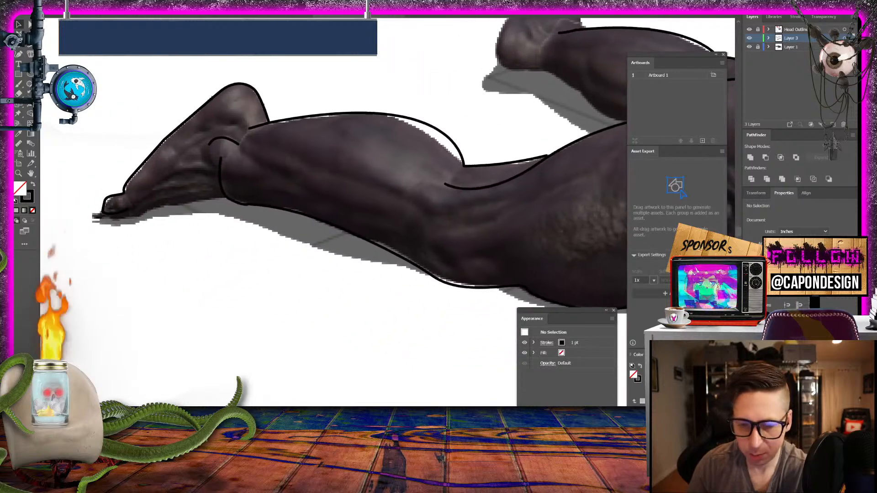
{"action": "left_click_drag", "start_coordinate": [230, 122], "coordinate": [365, 120]}
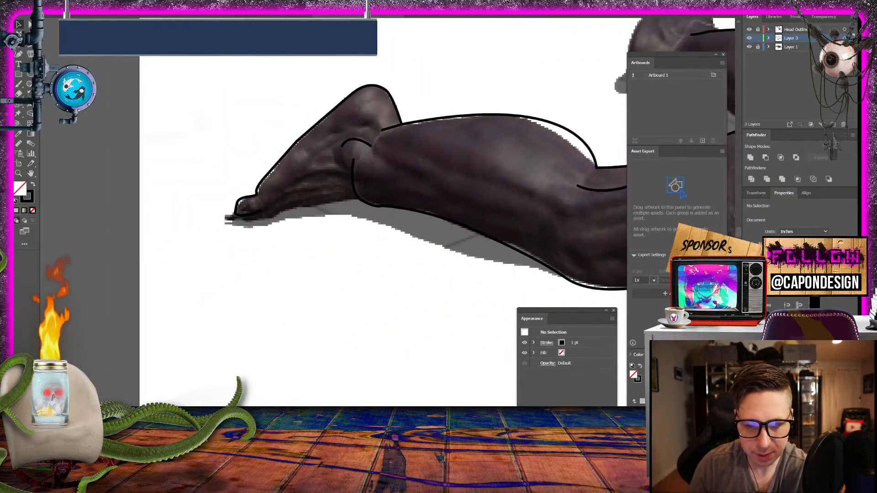
{"action": "left_click", "coordinate": [29, 46]}
{"action": "left_click", "coordinate": [358, 199]}
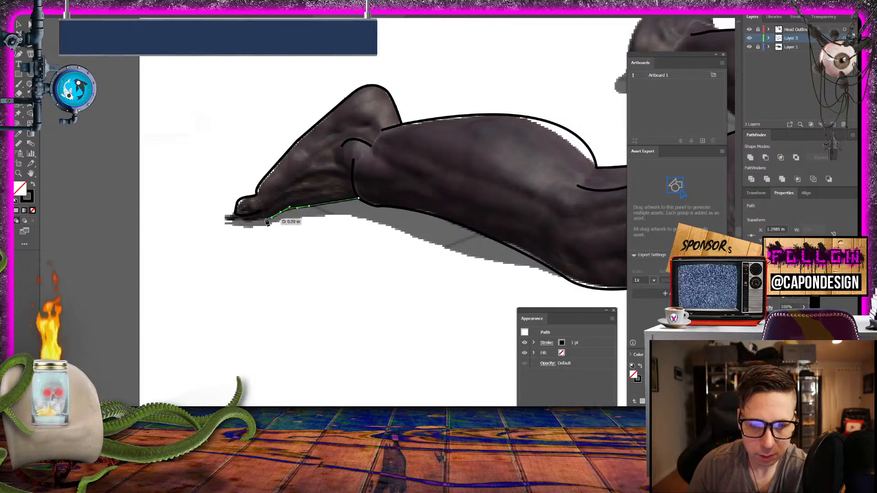
{"action": "left_click_drag", "start_coordinate": [241, 214], "coordinate": [235, 206]}
{"action": "left_click", "coordinate": [18, 25]}
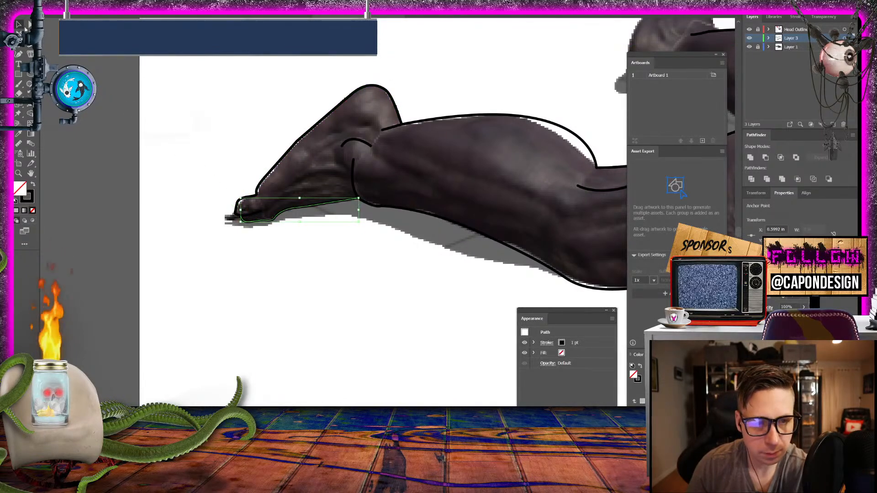
{"action": "left_click", "coordinate": [293, 62]}
- Outline the claw on the hand's uppermost finger as a closed curved shape and deselect it
{"action": "left_click_drag", "start_coordinate": [525, 206], "coordinate": [215, 67]}
{"action": "left_click_drag", "start_coordinate": [406, 168], "coordinate": [481, 53]}
{"action": "left_click_drag", "start_coordinate": [316, 174], "coordinate": [284, 114]}
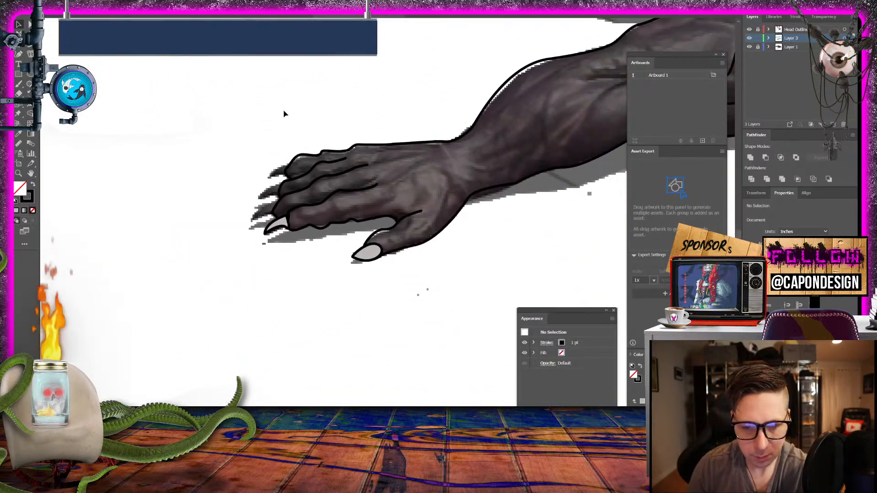
{"action": "left_click", "coordinate": [289, 164]}
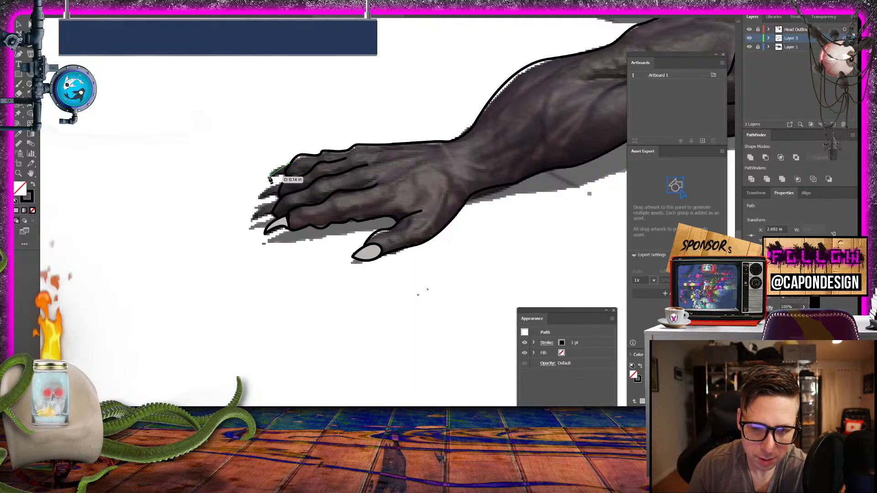
{"action": "left_click", "coordinate": [271, 179]}
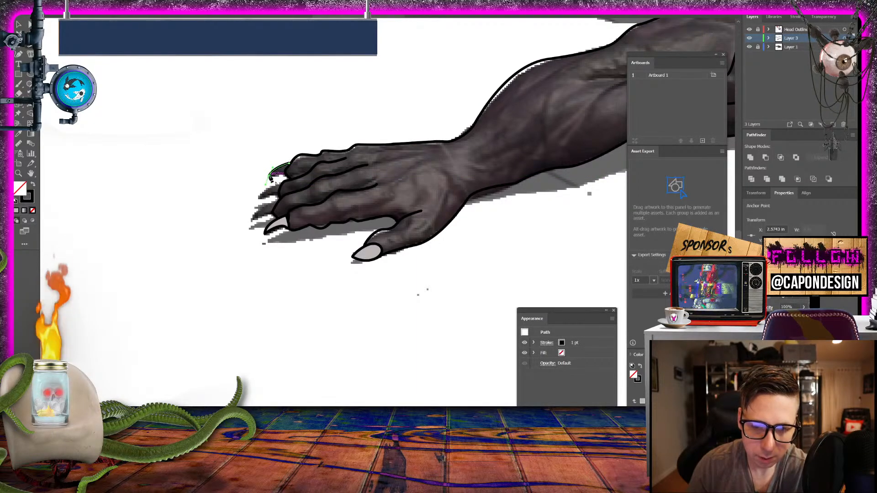
{"action": "key", "text": "ctrl+z"}
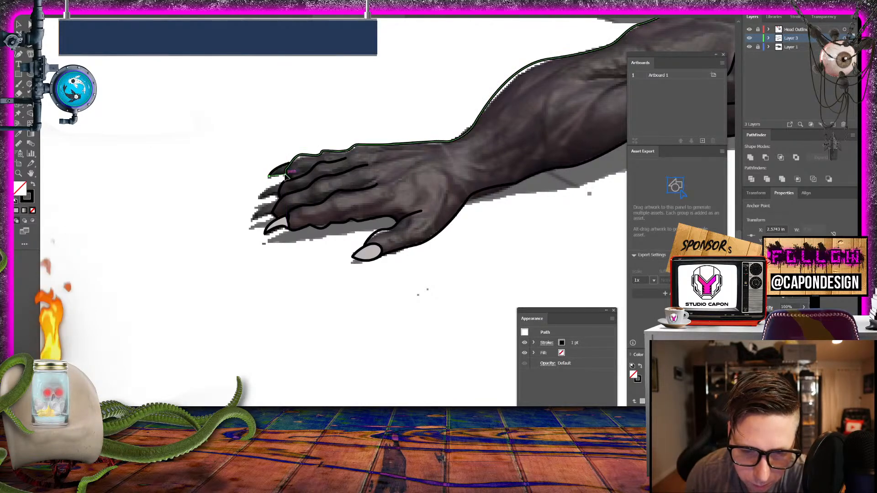
{"action": "left_click", "coordinate": [285, 175]}
{"action": "left_click", "coordinate": [19, 24]}
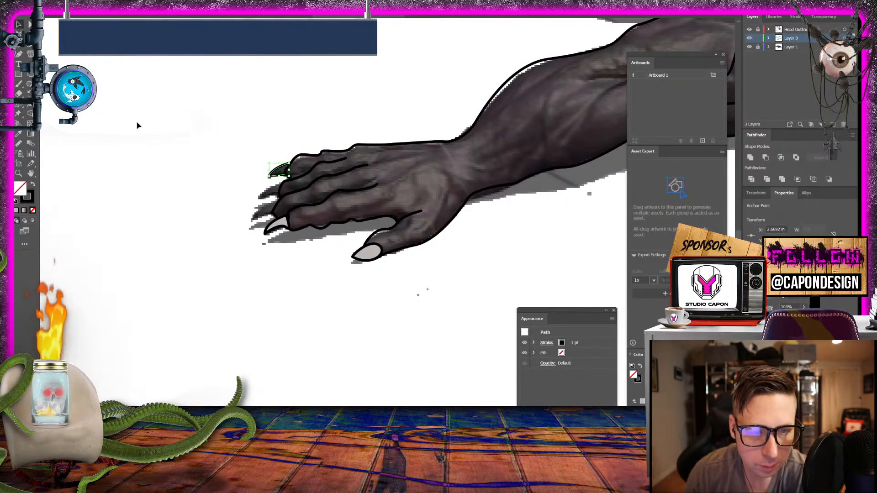
{"action": "left_click", "coordinate": [138, 126]}
- Outline the claw on the hand's second finger from the top as a closed, pointed curved shape
{"action": "key", "text": "p"}
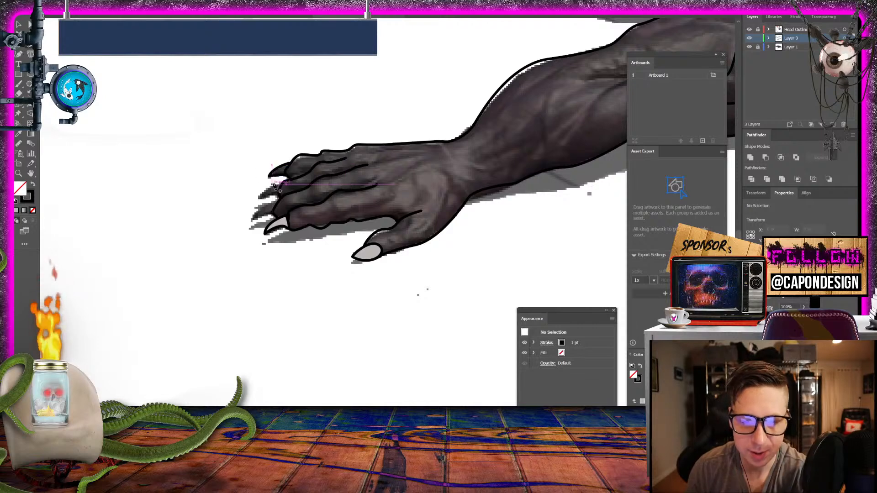
{"action": "left_click_drag", "start_coordinate": [283, 185], "coordinate": [264, 197]}
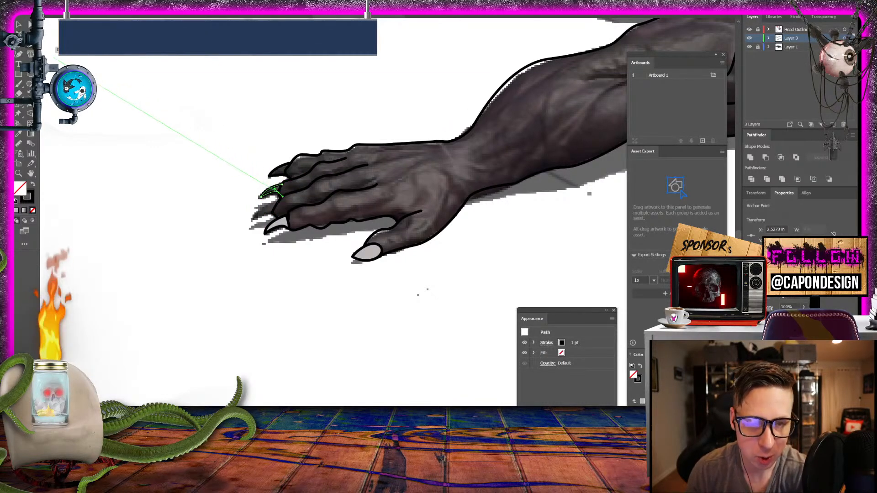
{"action": "left_click", "coordinate": [18, 24]}
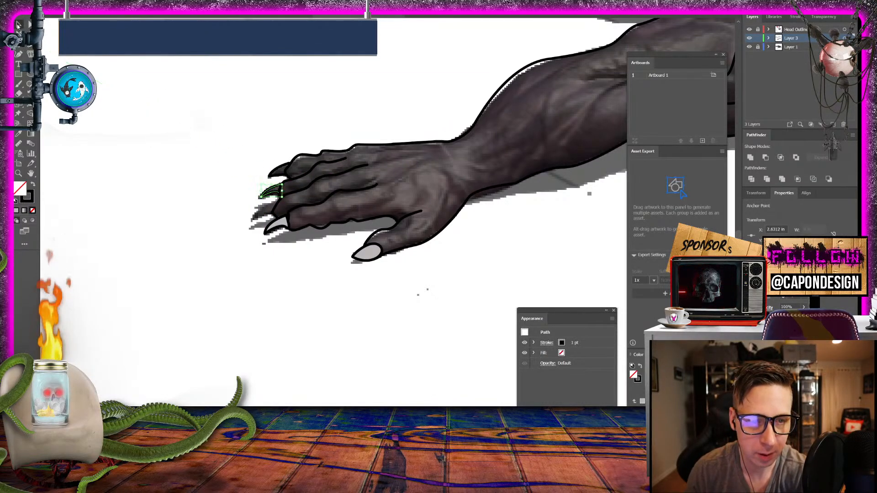
- Outline the claw on the hand's third finger from the top, ending at a sharp tip, and deselect it
{"action": "left_click", "coordinate": [29, 47]}
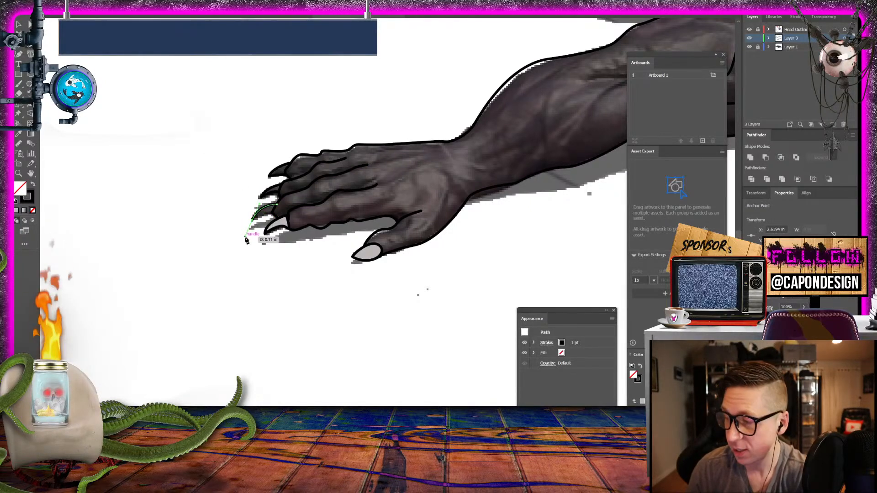
{"action": "left_click_drag", "start_coordinate": [246, 240], "coordinate": [255, 224]}
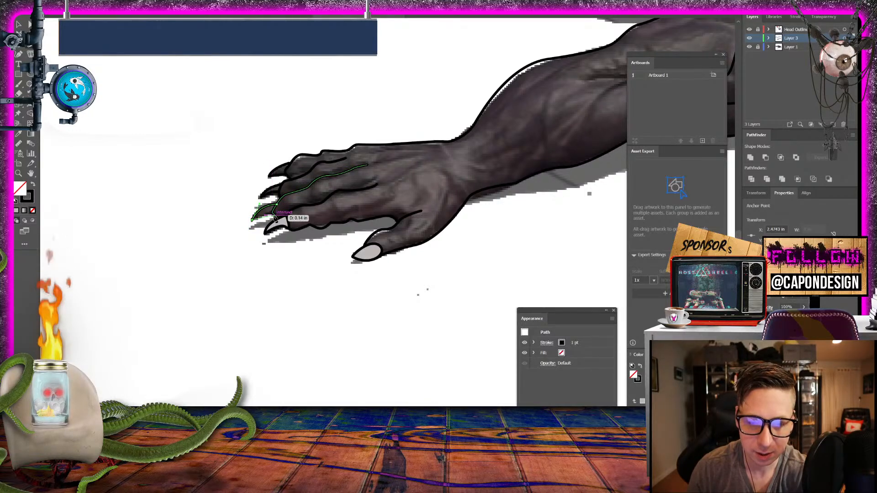
{"action": "left_click_drag", "start_coordinate": [276, 218], "coordinate": [278, 221]}
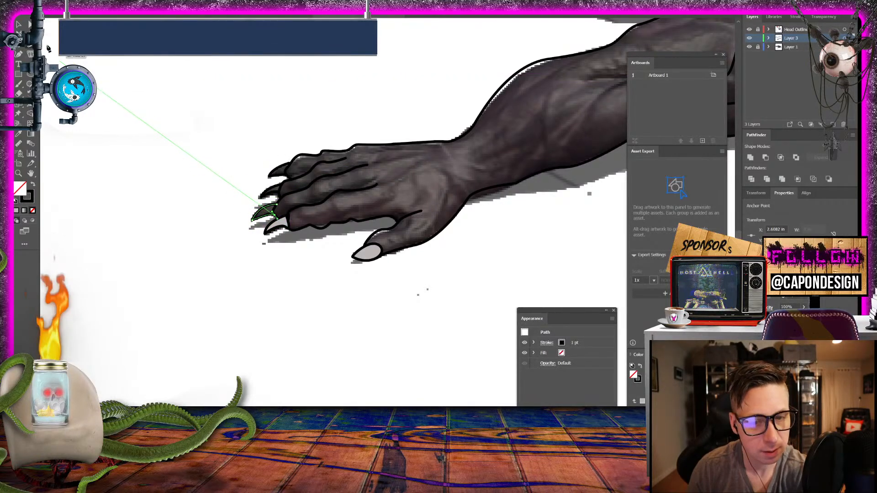
{"action": "left_click", "coordinate": [19, 25]}
{"action": "left_click", "coordinate": [142, 77]}
- Fill the three newly outlined finger claws with the thumb claw's light grey and deselect them
{"action": "left_click_drag", "start_coordinate": [429, 80], "coordinate": [447, 111]}
{"action": "left_click", "coordinate": [283, 248]}
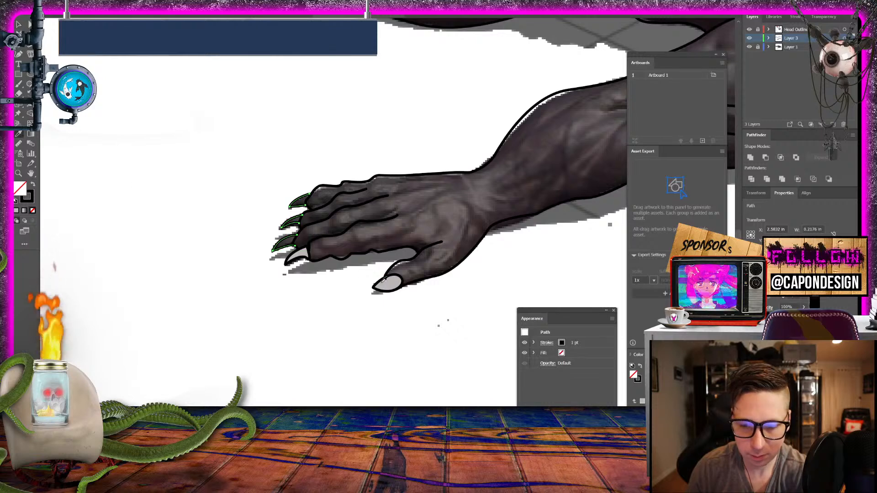
{"action": "left_click", "coordinate": [392, 283]}
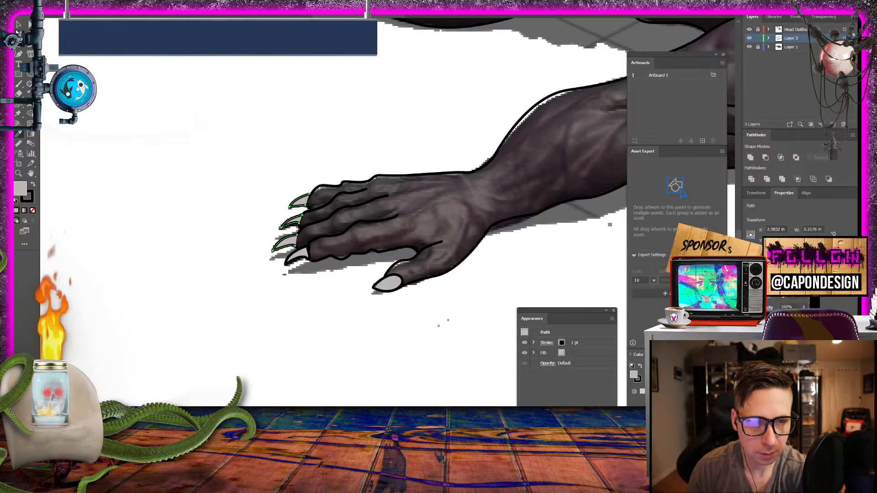
{"action": "left_click", "coordinate": [205, 100]}
- Draw a curve with no fill along the near shoulder's rear edge down to the forearm's upper contour and deselect it
{"action": "left_click_drag", "start_coordinate": [427, 101], "coordinate": [81, 184]}
{"action": "left_click_drag", "start_coordinate": [411, 142], "coordinate": [102, 163]}
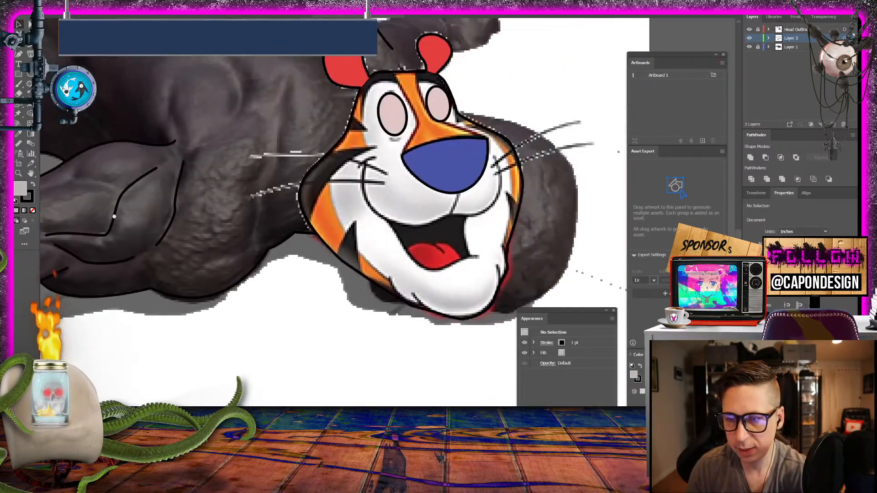
{"action": "left_click_drag", "start_coordinate": [399, 191], "coordinate": [306, 243]}
{"action": "left_click_drag", "start_coordinate": [308, 153], "coordinate": [354, 131]}
{"action": "left_click_drag", "start_coordinate": [243, 149], "coordinate": [288, 126]}
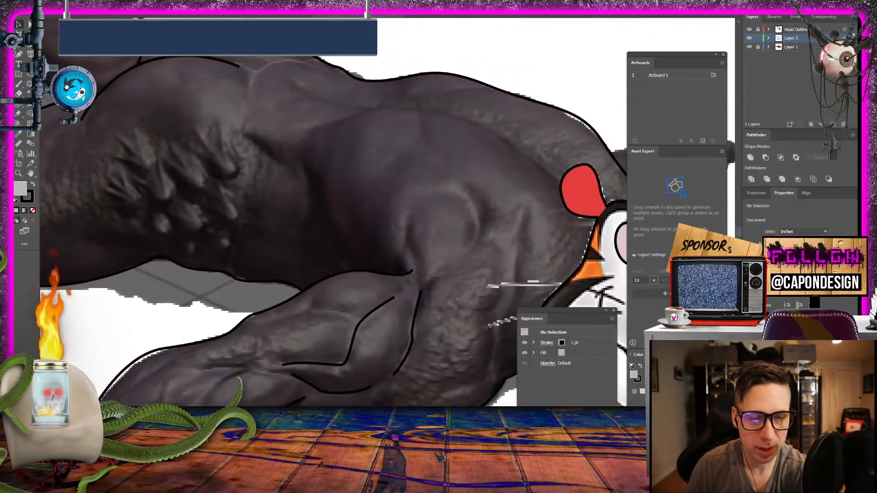
{"action": "key", "text": "p"}
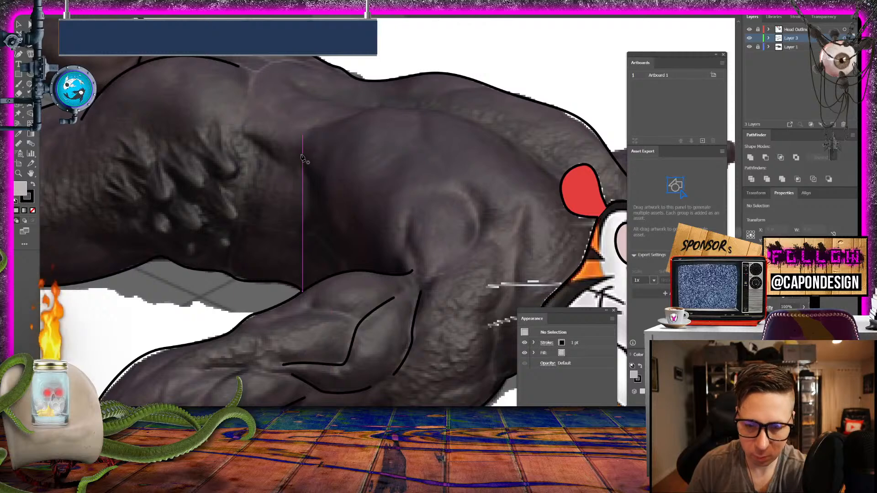
{"action": "left_click", "coordinate": [301, 156]}
{"action": "left_click_drag", "start_coordinate": [370, 271], "coordinate": [424, 297]}
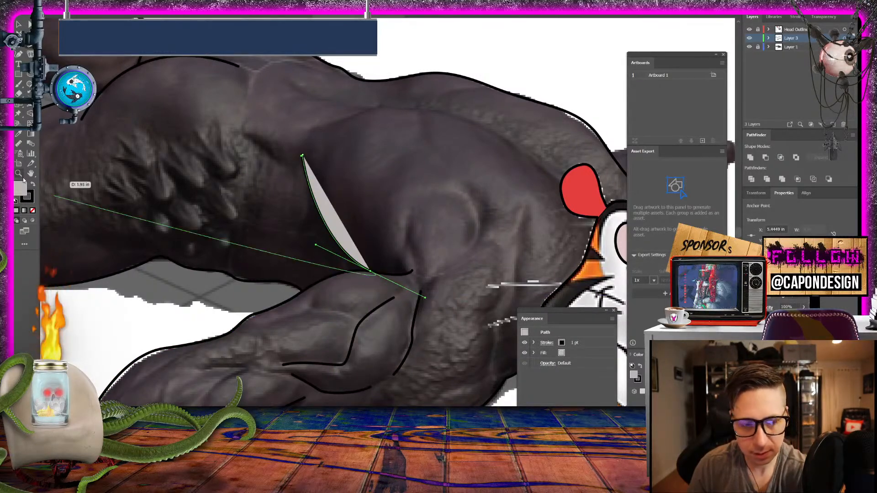
{"action": "left_click", "coordinate": [32, 211]}
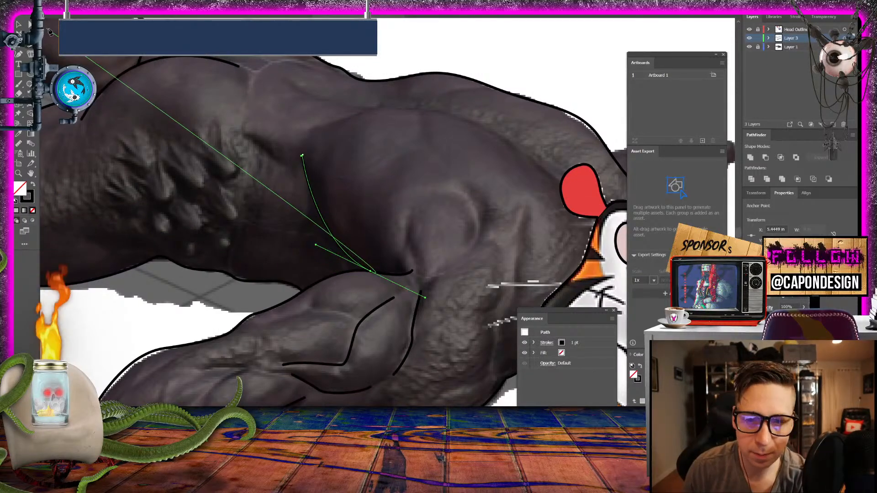
{"action": "left_click", "coordinate": [18, 24]}
{"action": "left_click", "coordinate": [495, 73]}
{"action": "left_click_drag", "start_coordinate": [495, 72], "coordinate": [341, 55]}
{"action": "left_click_drag", "start_coordinate": [262, 82], "coordinate": [327, 80]}
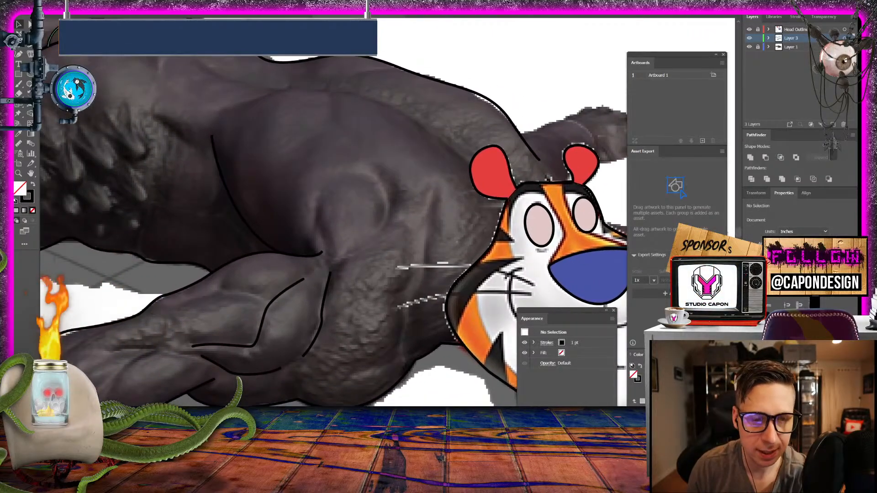
- Draw a curve along the near shoulder's upper contour, from beside the head's rear ear back toward the torso, and deselect it
{"action": "left_click", "coordinate": [30, 47]}
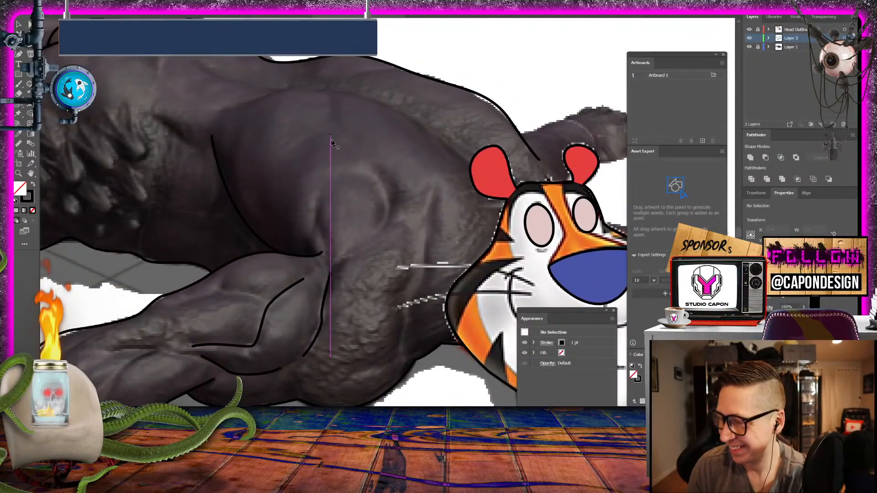
{"action": "left_click", "coordinate": [464, 156]}
{"action": "left_click_drag", "start_coordinate": [405, 116], "coordinate": [382, 105]}
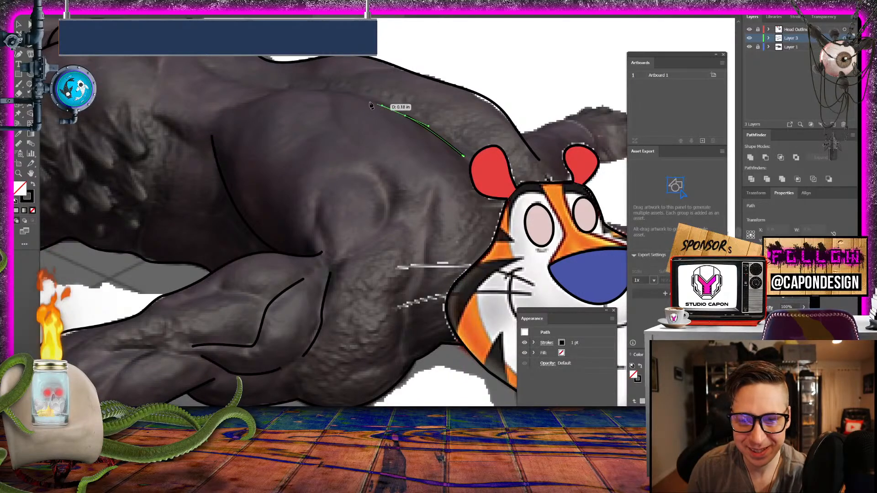
{"action": "left_click_drag", "start_coordinate": [312, 89], "coordinate": [213, 110]}
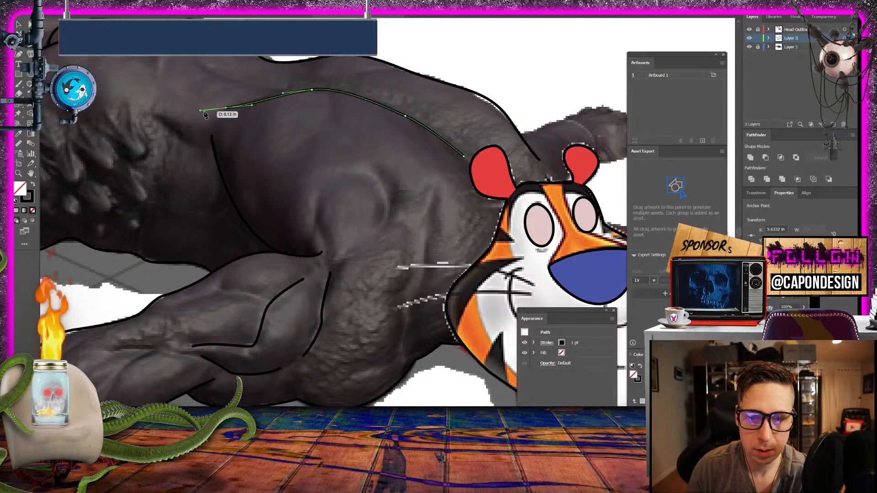
{"action": "key", "text": "v"}
{"action": "left_click", "coordinate": [87, 42]}
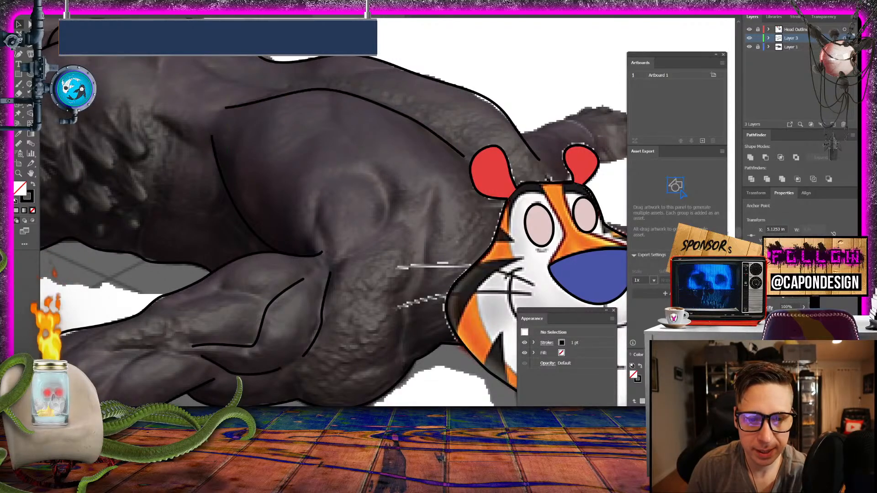
- Draw a short curve from the top of the shoulder line up along the back muscle toward the hips and deselect it
{"action": "key", "text": "p"}
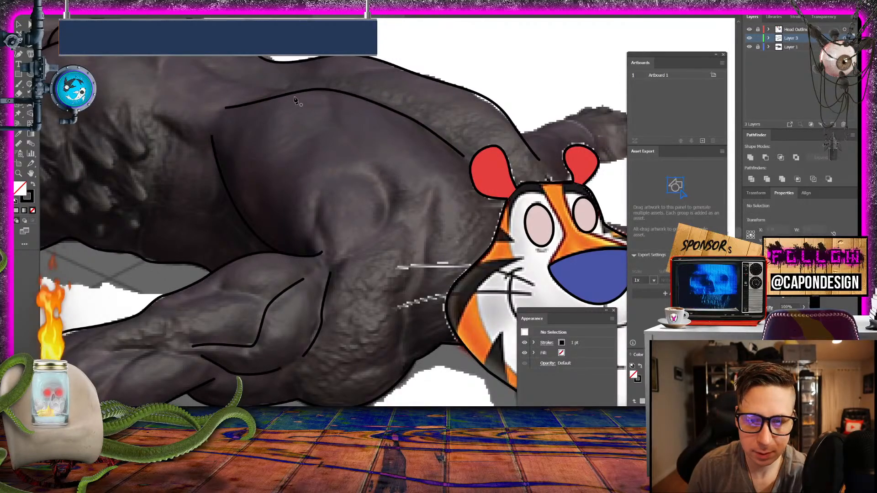
{"action": "left_click", "coordinate": [301, 91]}
{"action": "left_click_drag", "start_coordinate": [201, 61], "coordinate": [169, 34]}
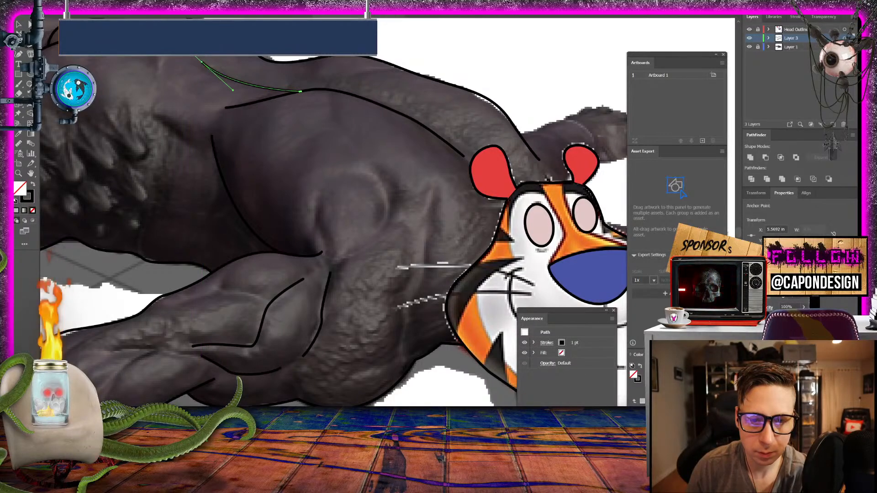
{"action": "left_click", "coordinate": [18, 25]}
{"action": "left_click", "coordinate": [293, 40]}
- Trace the raised far leg's lower contour from the near thigh's edge along the calf and around the heel
{"action": "left_click_drag", "start_coordinate": [320, 42], "coordinate": [525, 210]}
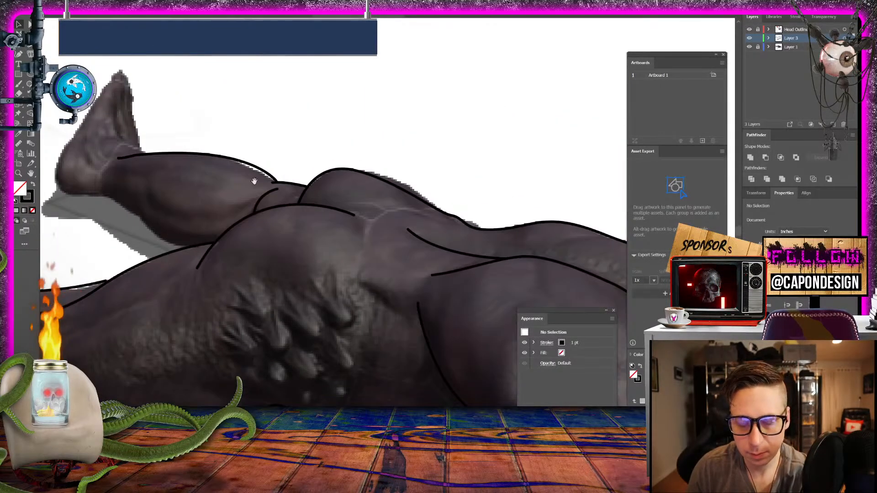
{"action": "left_click_drag", "start_coordinate": [254, 181], "coordinate": [495, 100]}
{"action": "left_click_drag", "start_coordinate": [345, 95], "coordinate": [289, 247]}
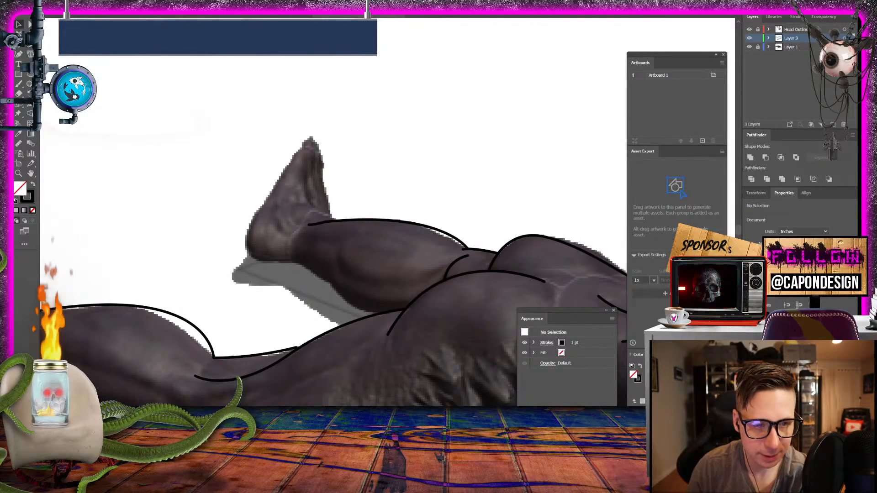
{"action": "left_click", "coordinate": [29, 52]}
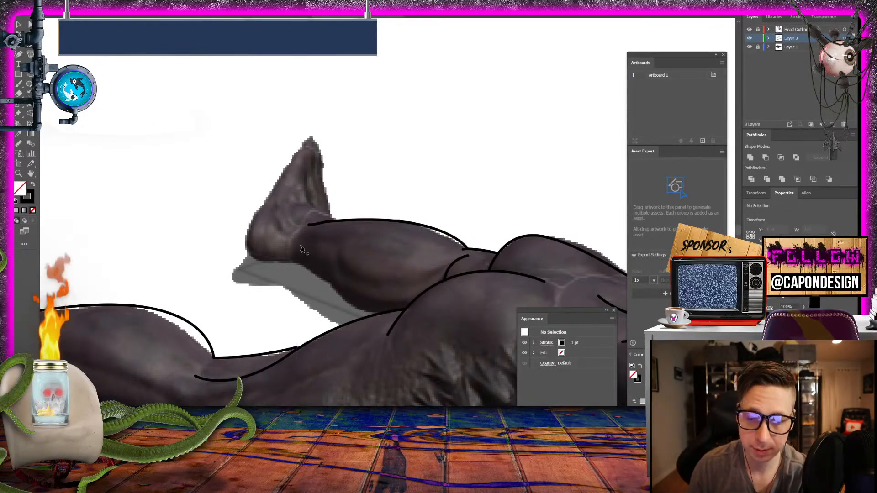
{"action": "left_click", "coordinate": [379, 313]}
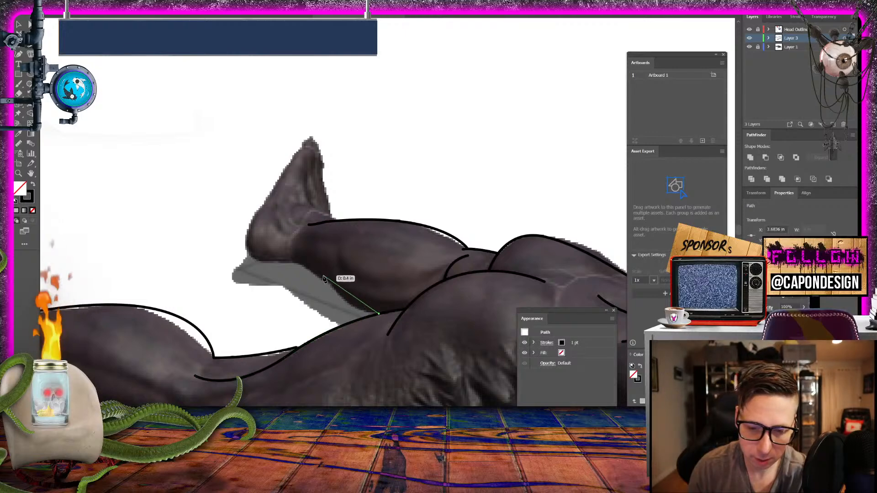
{"action": "left_click", "coordinate": [327, 283]}
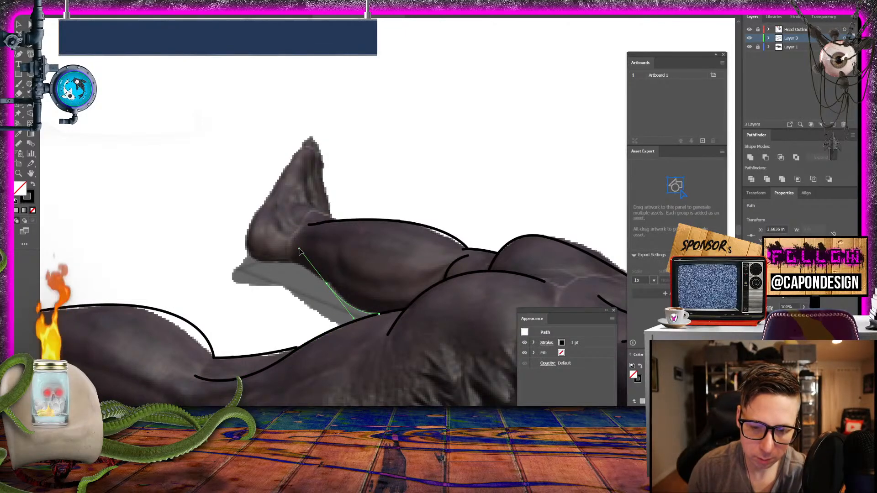
{"action": "key", "text": "Escape"}
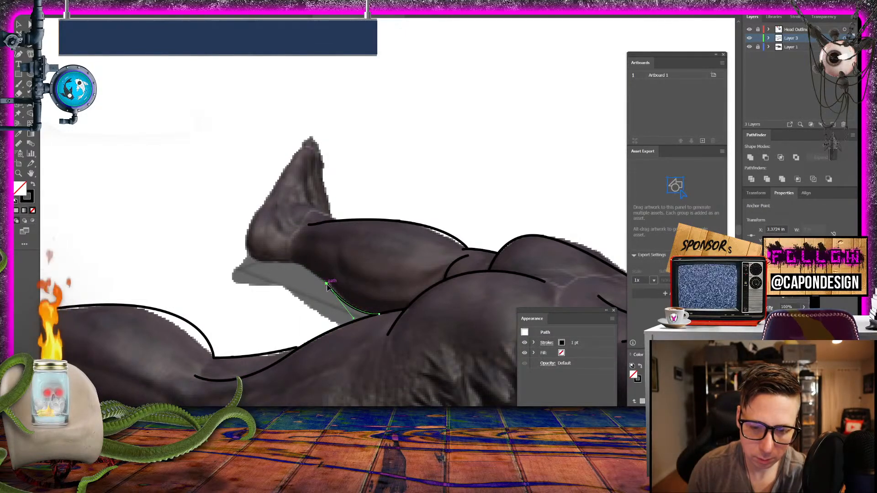
{"action": "mouse_move", "coordinate": [289, 260]}
{"action": "left_mouse_down"}
{"action": "mouse_move", "coordinate": [254, 263]}
{"action": "mouse_move", "coordinate": [245, 224]}
{"action": "left_mouse_up"}
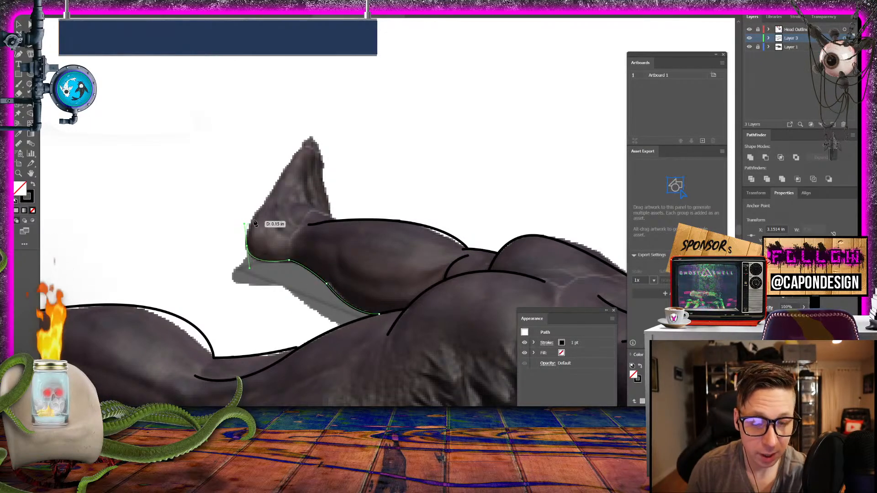
- Continue the far leg's outline up the sole, around the toes and down to the ankle's front, and deselect it
{"action": "left_click", "coordinate": [263, 205]}
{"action": "left_click", "coordinate": [283, 170]}
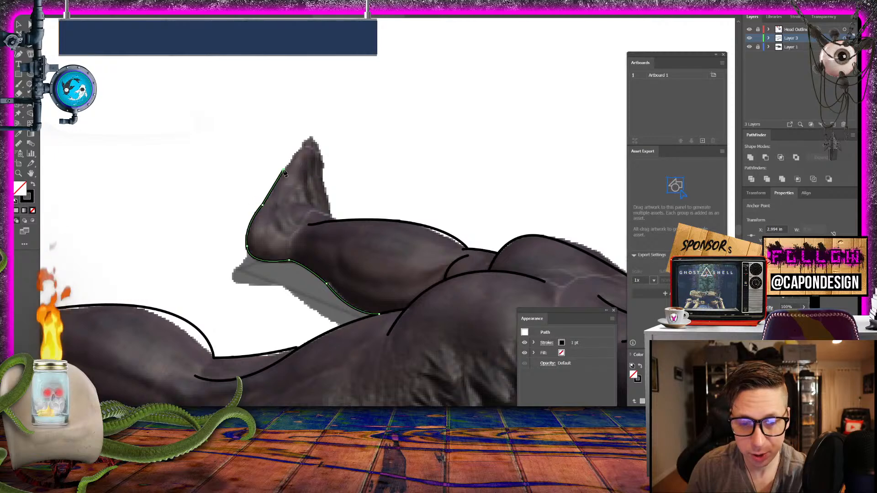
{"action": "left_click_drag", "start_coordinate": [309, 147], "coordinate": [323, 167]}
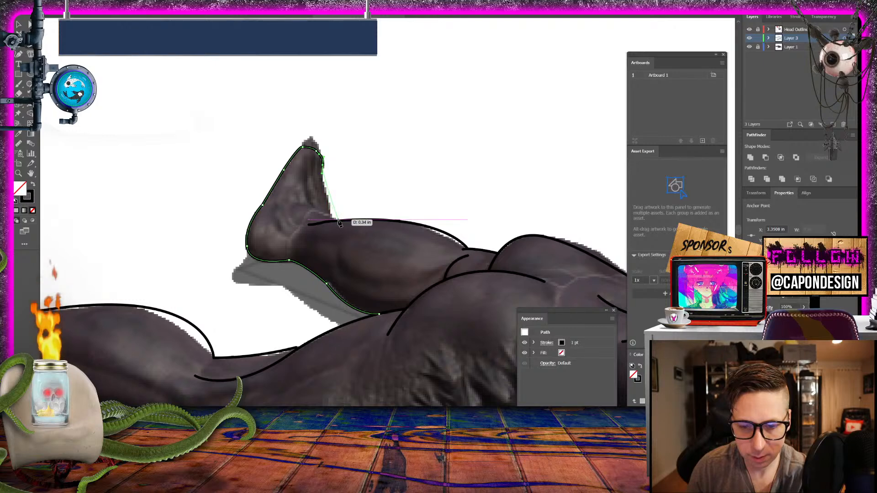
{"action": "left_click_drag", "start_coordinate": [336, 220], "coordinate": [353, 232]}
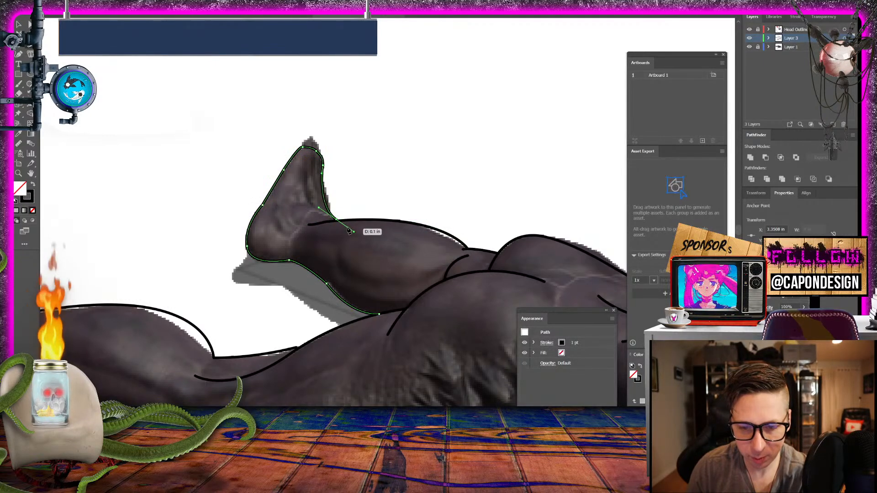
{"action": "left_click", "coordinate": [19, 24]}
{"action": "left_click", "coordinate": [136, 103]}
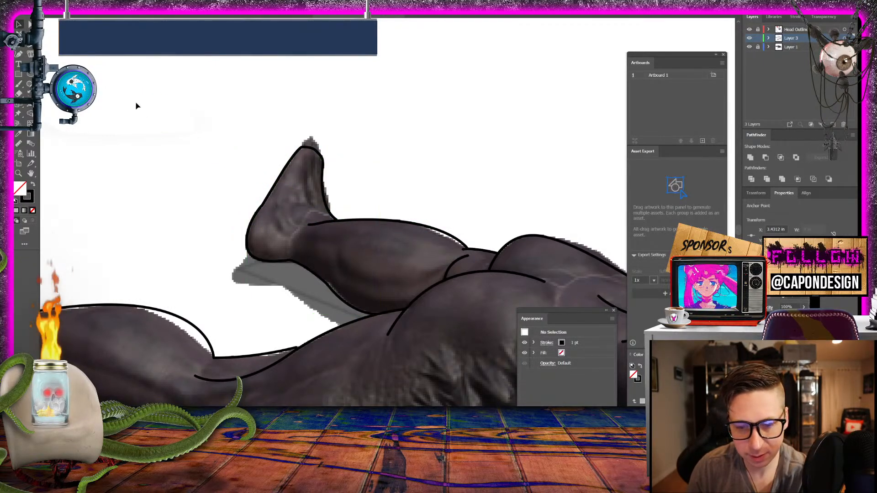
- Rename Layer 3, which holds the body line art, as Body Layer
{"action": "left_click_drag", "start_coordinate": [340, 171], "coordinate": [499, 50]}
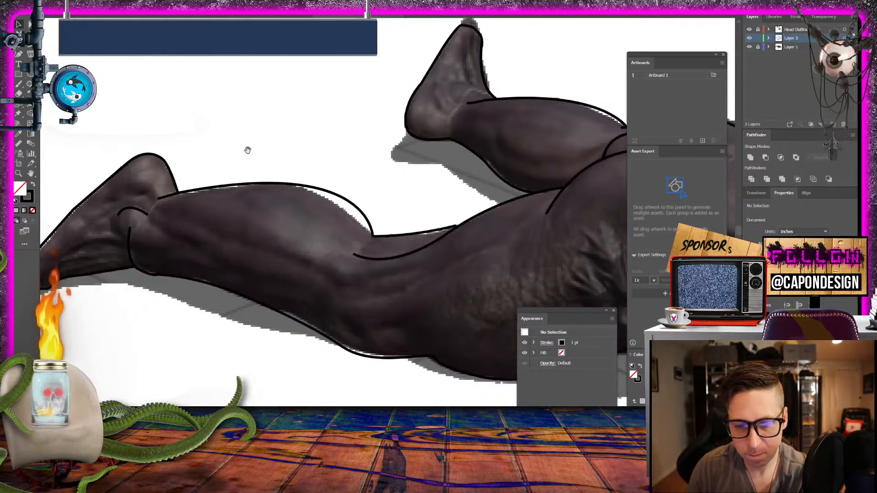
{"action": "left_click_drag", "start_coordinate": [248, 150], "coordinate": [159, 182]}
{"action": "left_click_drag", "start_coordinate": [401, 163], "coordinate": [68, 202]}
{"action": "left_click_drag", "start_coordinate": [319, 210], "coordinate": [116, 118]}
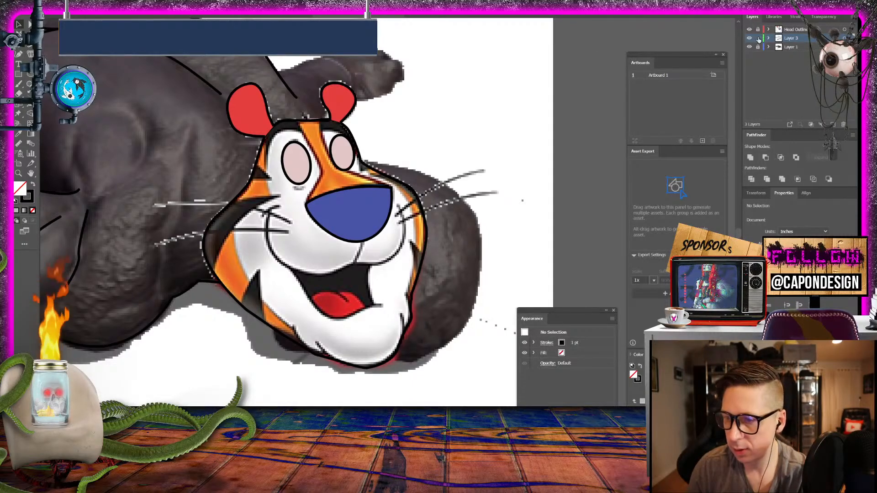
{"action": "double_click", "coordinate": [789, 38]}
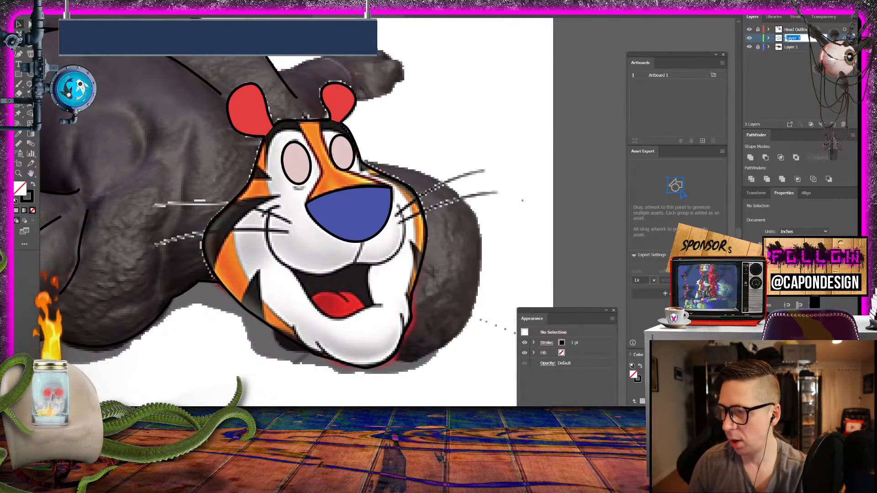
{"action": "type", "text": "Body"}
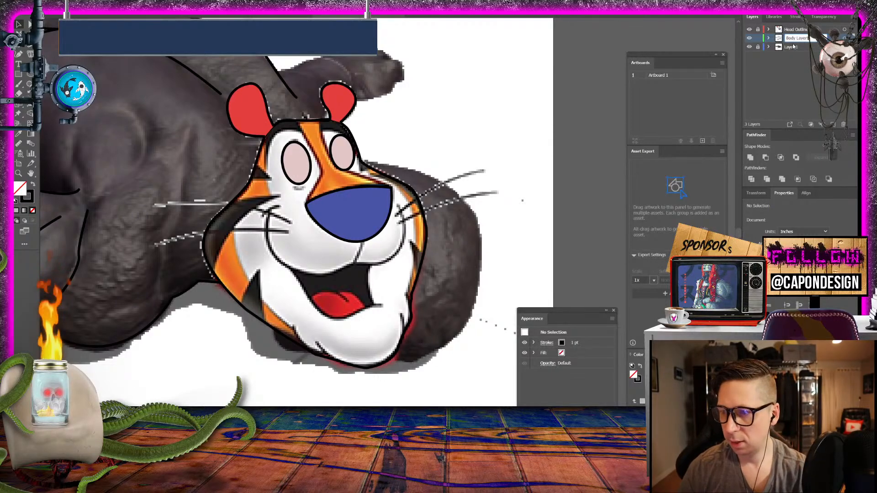
{"action": "key", "text": "Return"}
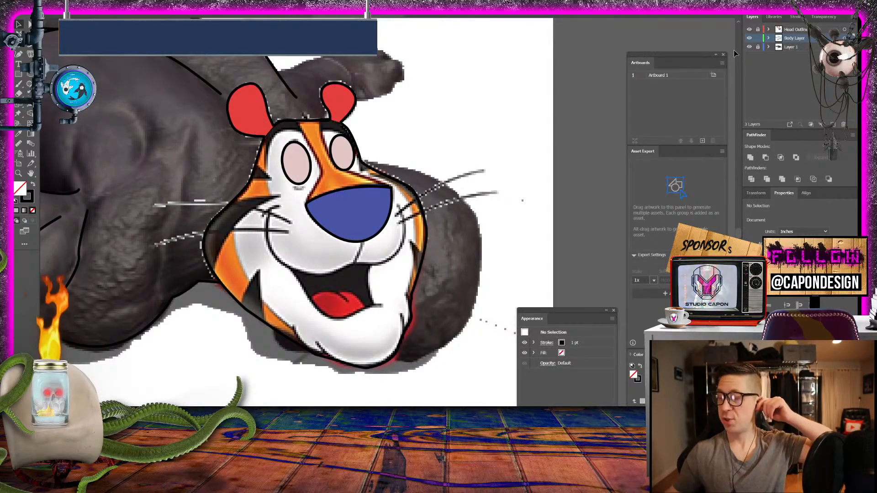
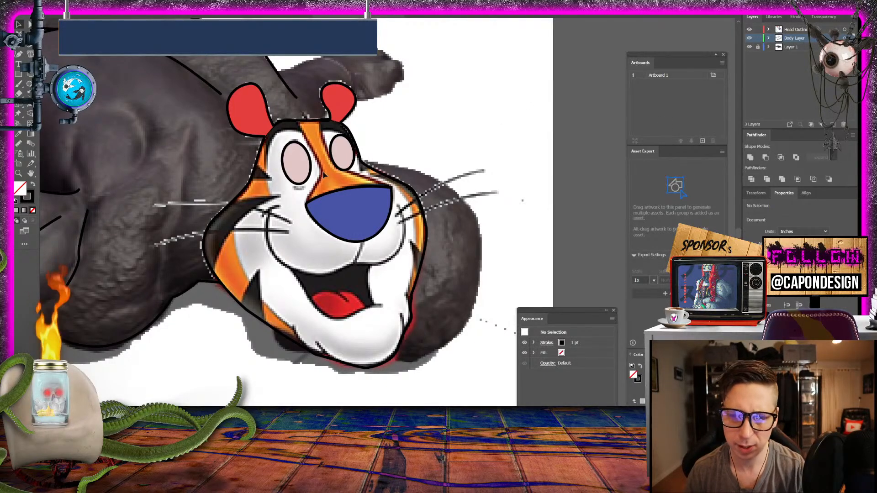
- Make a small duplicate of the near eye's ellipse with fill and stroke swapped to solid black, and center it in that eye as a pupil
{"action": "left_click", "coordinate": [306, 178]}
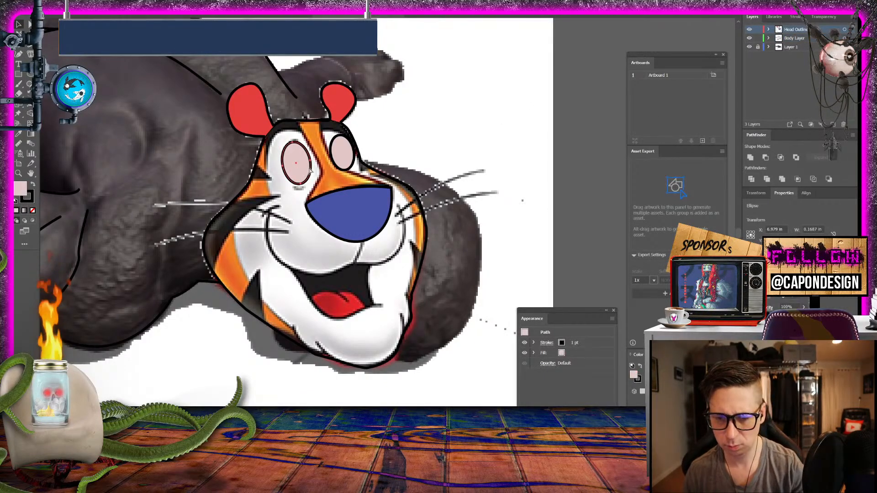
{"action": "left_click_drag", "start_coordinate": [309, 170], "coordinate": [477, 117]}
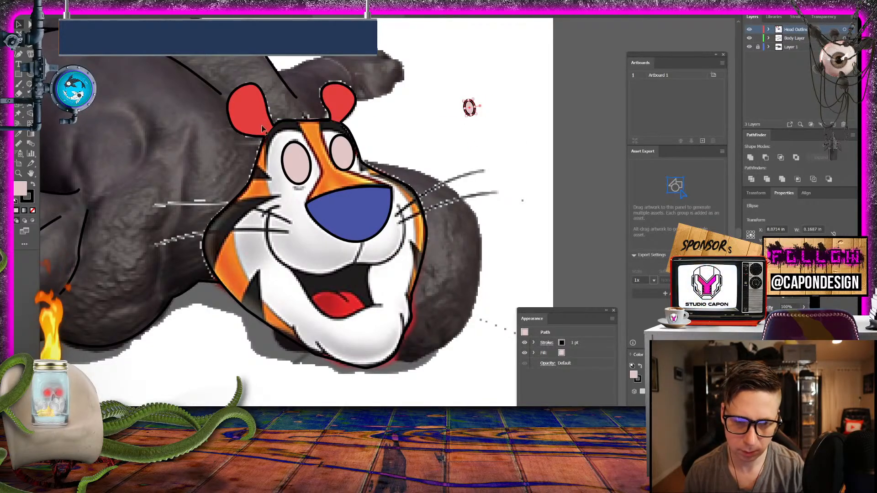
{"action": "left_click", "coordinate": [33, 185]}
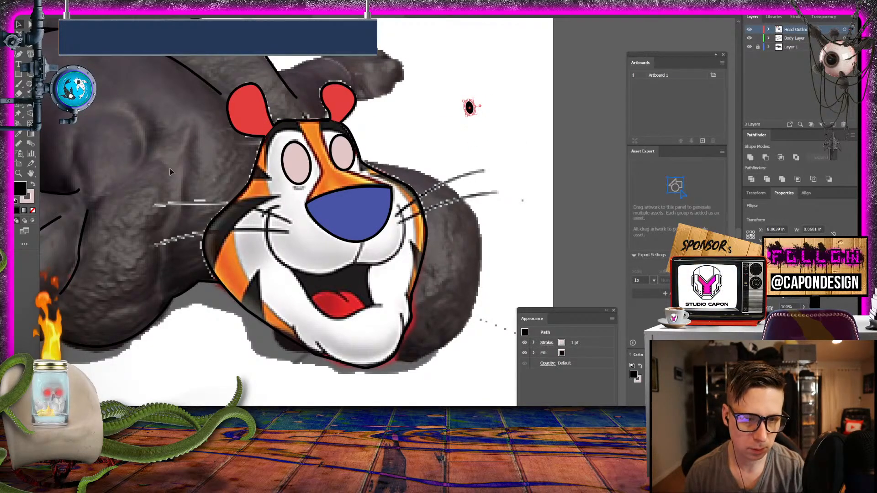
{"action": "left_click", "coordinate": [419, 115]}
{"action": "left_click_drag", "start_coordinate": [471, 110], "coordinate": [299, 165]}
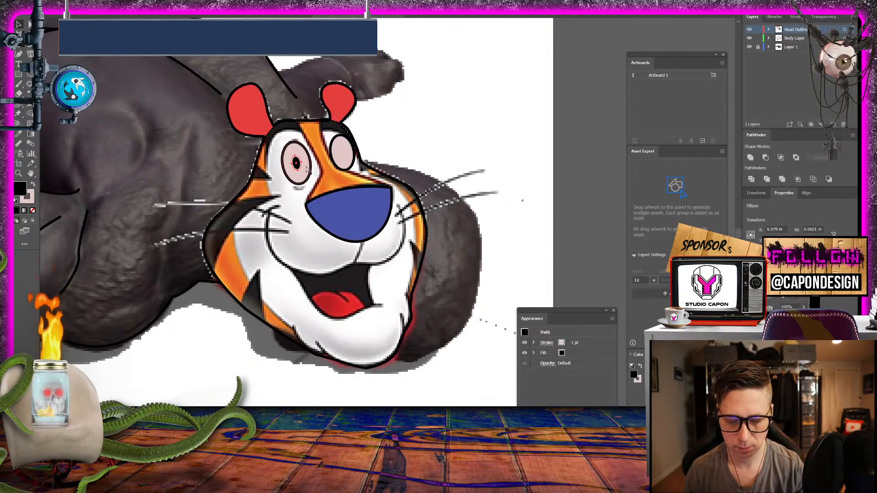
- Place a smaller copy of the pupil in the far eye and check the artwork with Layer 1 briefly hidden
{"action": "key", "text": "ctrl"}
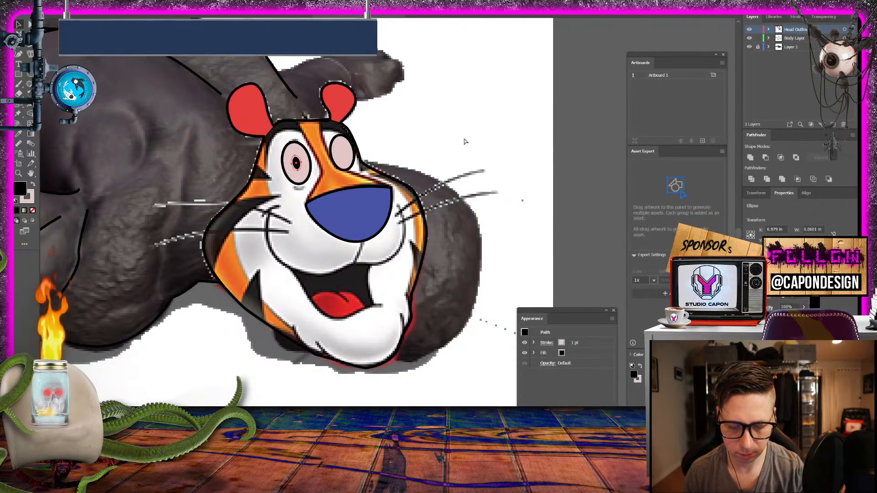
{"action": "key", "text": "ctrl+v"}
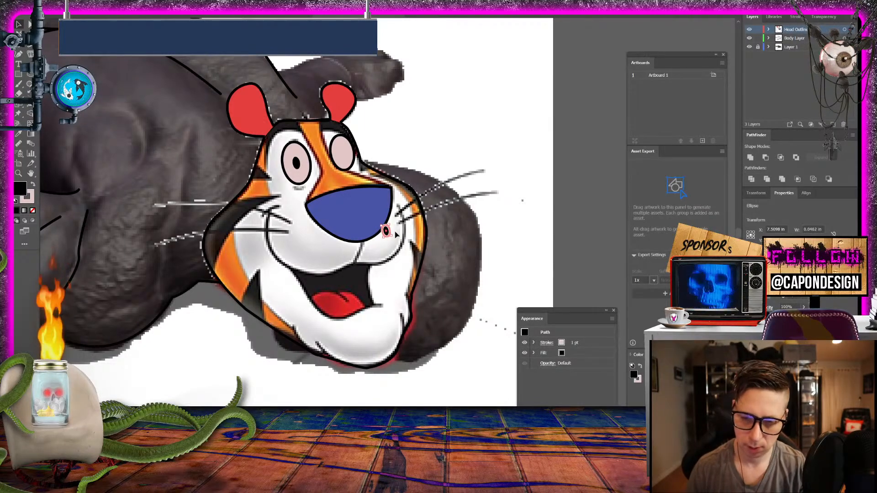
{"action": "key", "text": "shift+Right"}
{"action": "key", "text": "shift+Right"}
{"action": "key", "text": "shift+Right"}
{"action": "key", "text": "shift+Right"}
{"action": "key", "text": "shift+Right"}
{"action": "key", "text": "shift+Left"}
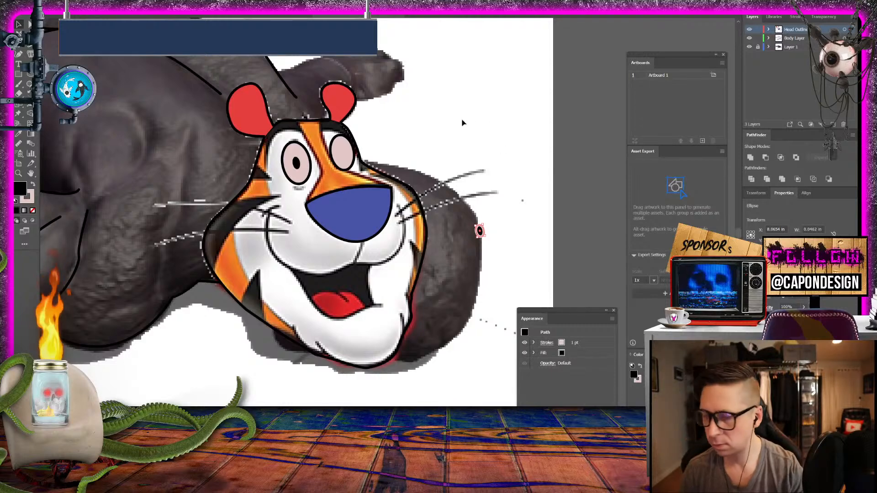
{"action": "left_click", "coordinate": [483, 234]}
{"action": "left_click_drag", "start_coordinate": [479, 231], "coordinate": [344, 155]}
{"action": "left_click_drag", "start_coordinate": [229, 336], "coordinate": [349, 348]}
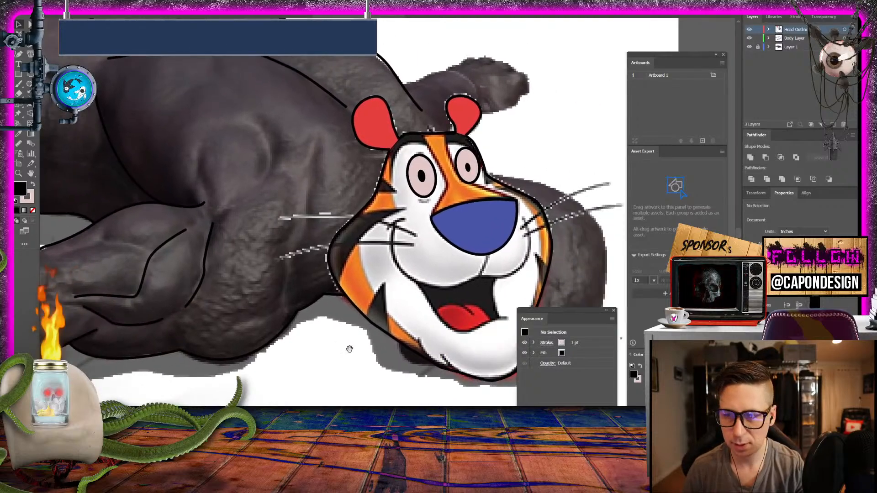
{"action": "left_click", "coordinate": [749, 47]}
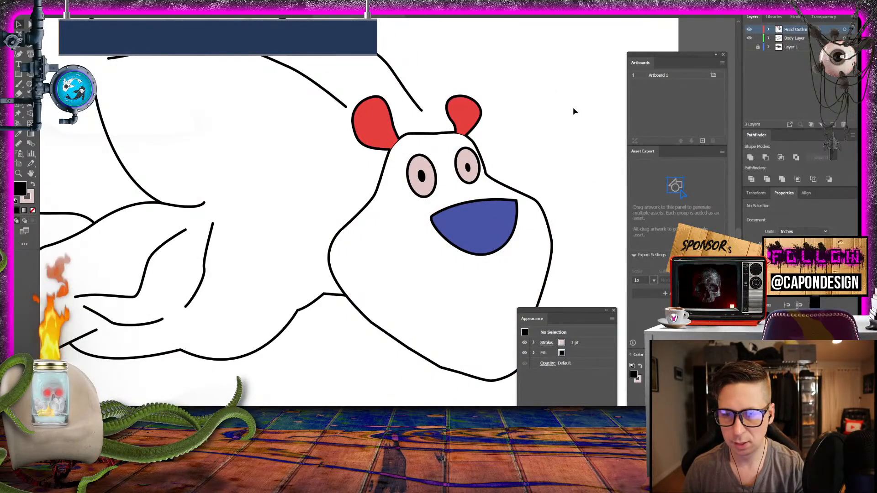
{"action": "left_click", "coordinate": [749, 47]}
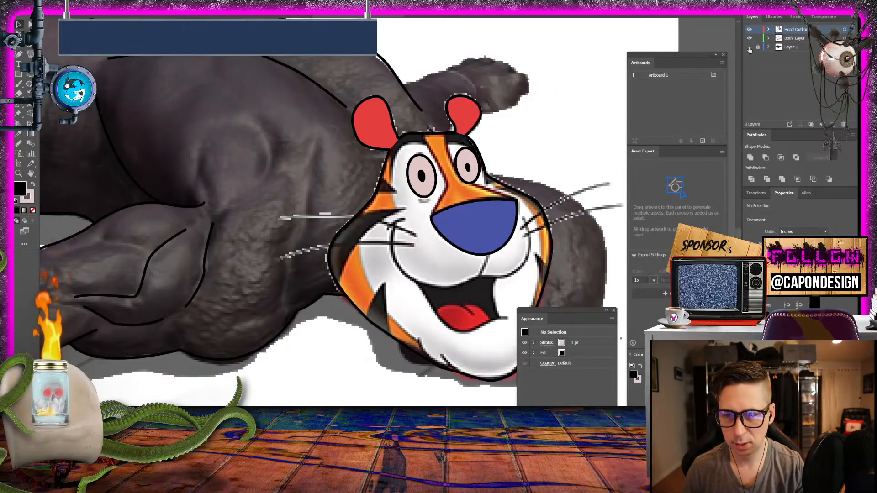
{"action": "left_click", "coordinate": [749, 48]}
- Lock Head Outlines and, on Body Layer, trace the far arm's upper contour from the back line to the wrist with black stroke and no fill
{"action": "left_click_drag", "start_coordinate": [526, 76], "coordinate": [387, 190]}
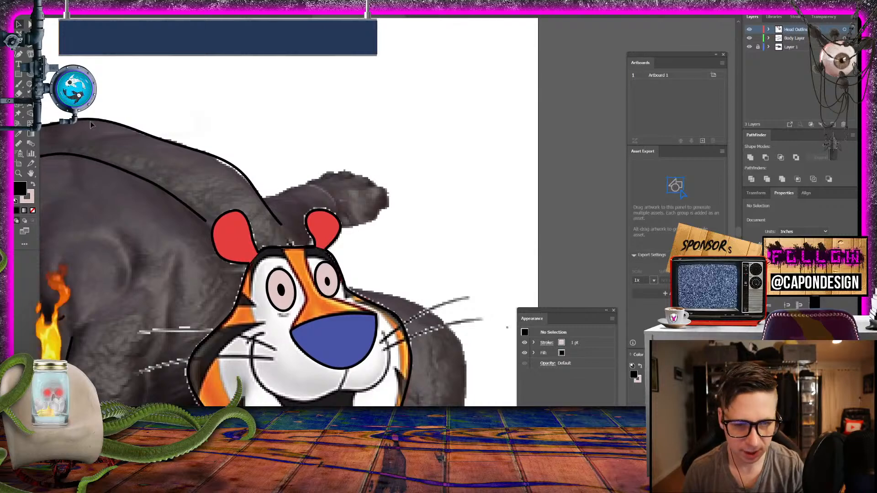
{"action": "key", "text": "p"}
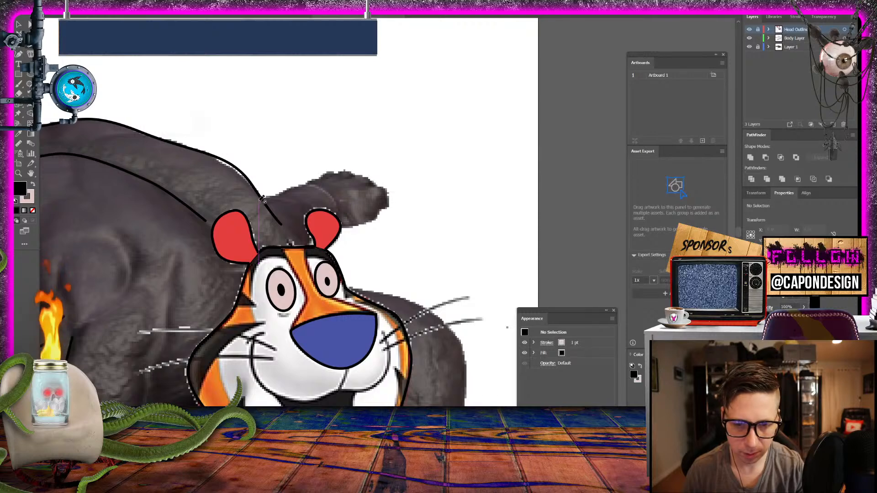
{"action": "left_click", "coordinate": [794, 38]}
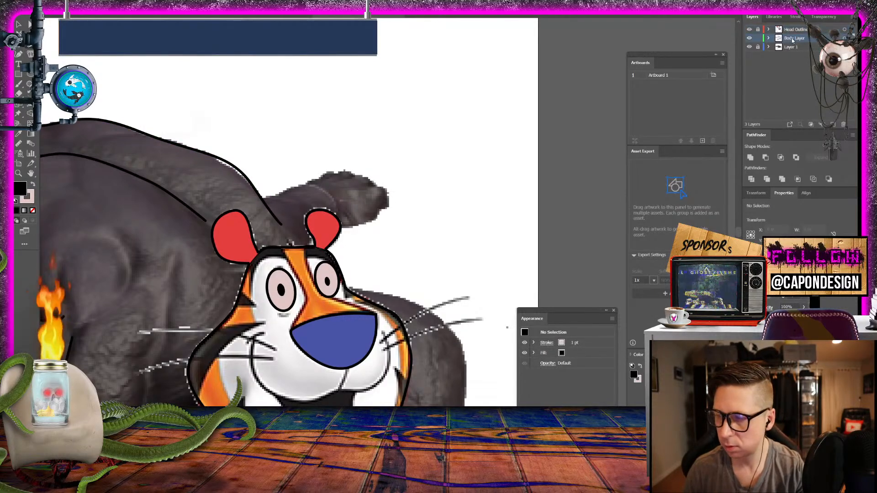
{"action": "left_click", "coordinate": [261, 197]}
{"action": "left_click", "coordinate": [282, 196]}
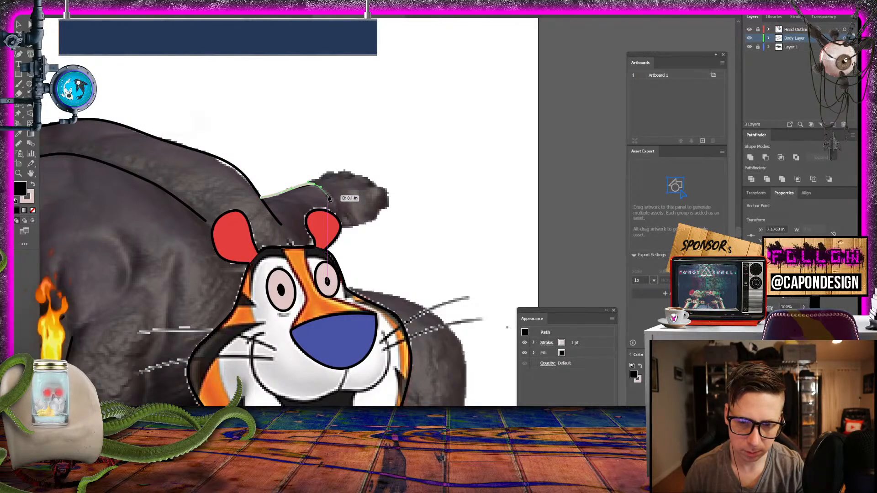
{"action": "mouse_move", "coordinate": [327, 194]}
{"action": "left_mouse_down"}
{"action": "mouse_move", "coordinate": [25, 187]}
{"action": "mouse_move", "coordinate": [34, 188]}
{"action": "left_mouse_up"}
{"action": "left_click", "coordinate": [33, 184]}
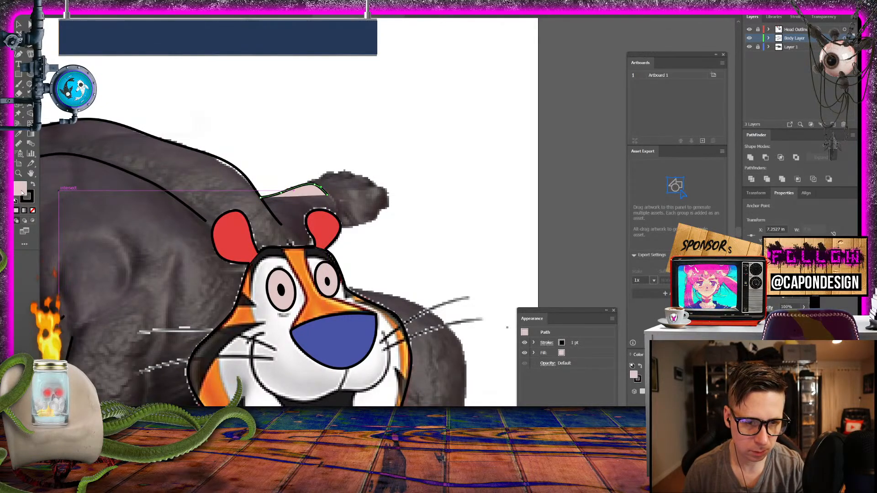
{"action": "left_click", "coordinate": [33, 211]}
{"action": "left_click", "coordinate": [18, 25]}
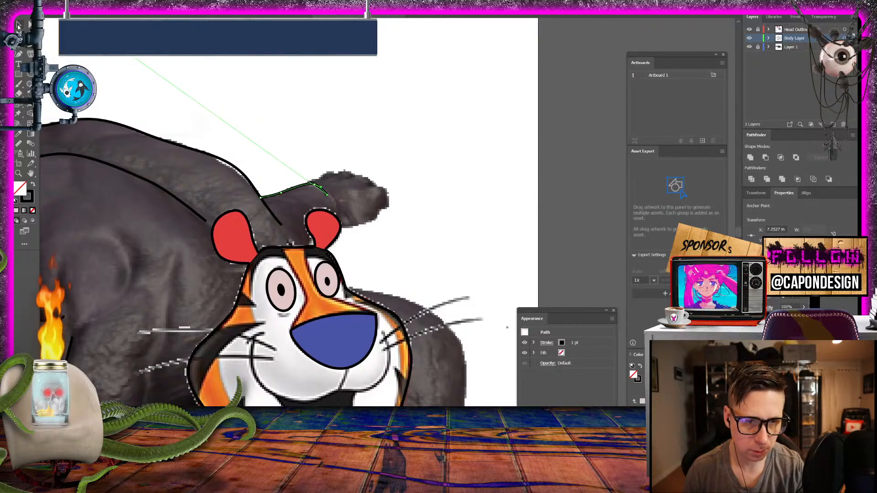
{"action": "left_click", "coordinate": [245, 58]}
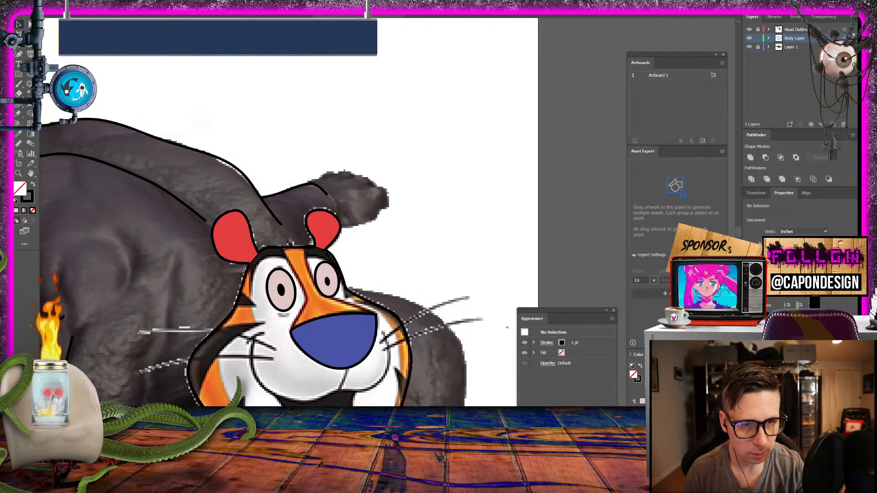
- Trace the underside of the far hand from beside the far ear to the base of the fingertips and deselect it
{"action": "left_click", "coordinate": [30, 44]}
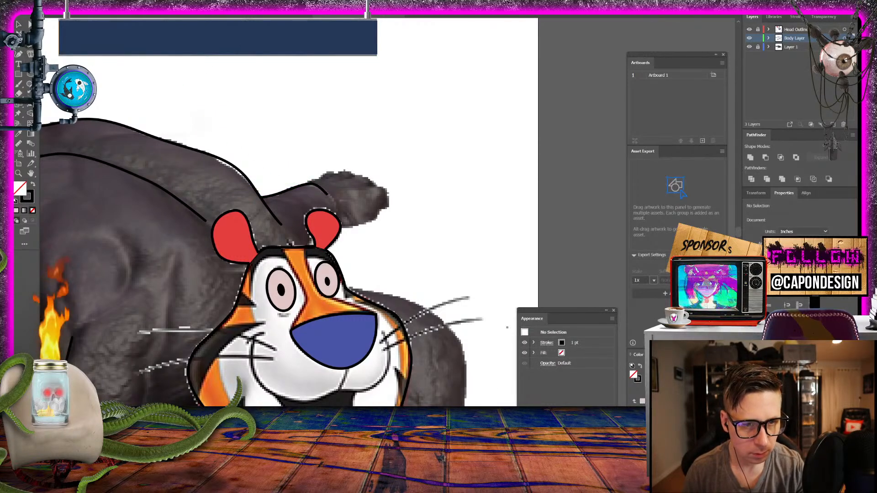
{"action": "left_click", "coordinate": [340, 227]}
{"action": "left_click_drag", "start_coordinate": [374, 220], "coordinate": [381, 205]}
{"action": "left_click", "coordinate": [19, 24]}
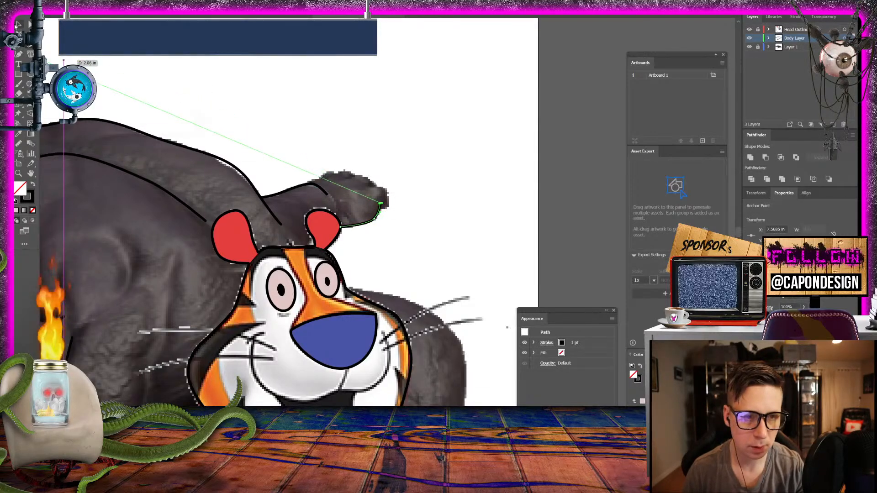
{"action": "left_click", "coordinate": [290, 70]}
- Draw the rounded fingertip at the far hand's end, curving back over its top edge, and deselect it
{"action": "left_click", "coordinate": [20, 47]}
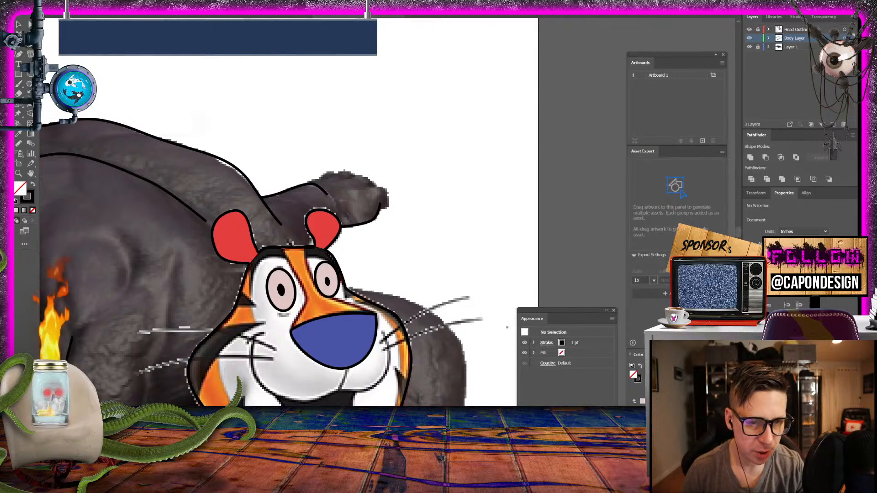
{"action": "left_click", "coordinate": [380, 209]}
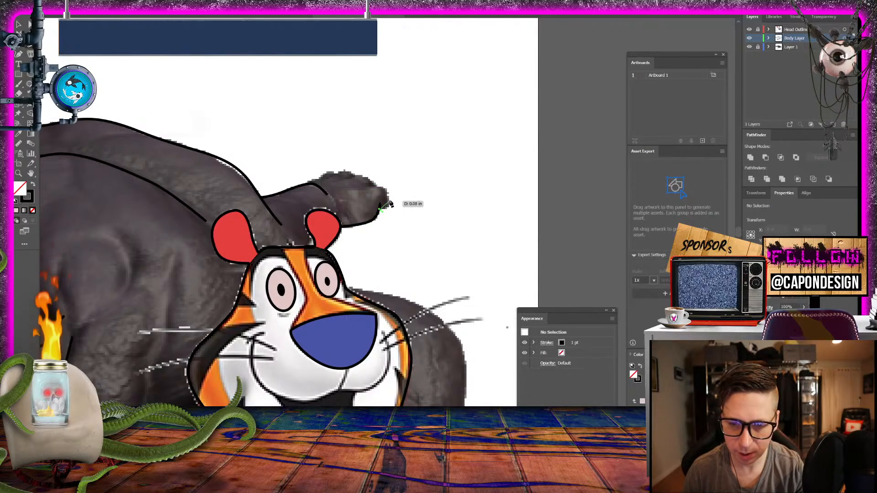
{"action": "left_click_drag", "start_coordinate": [390, 200], "coordinate": [366, 190]}
{"action": "left_click", "coordinate": [385, 187]}
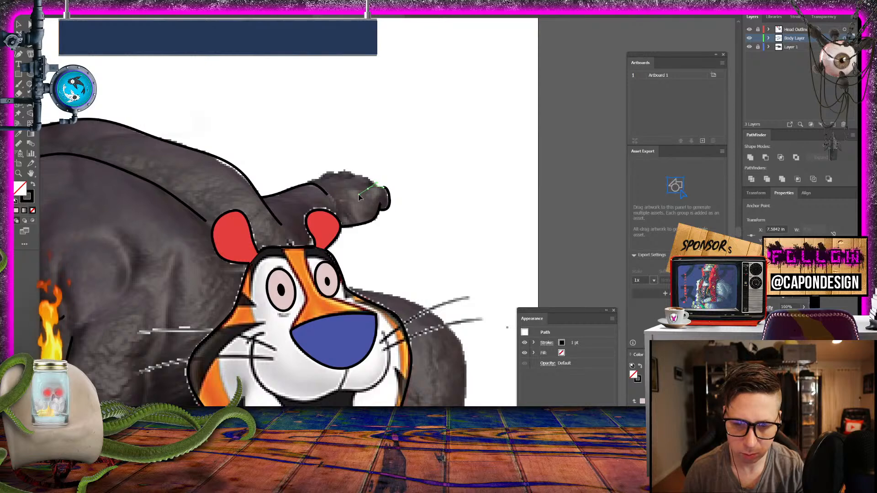
{"action": "left_click", "coordinate": [19, 24]}
{"action": "left_click", "coordinate": [193, 60]}
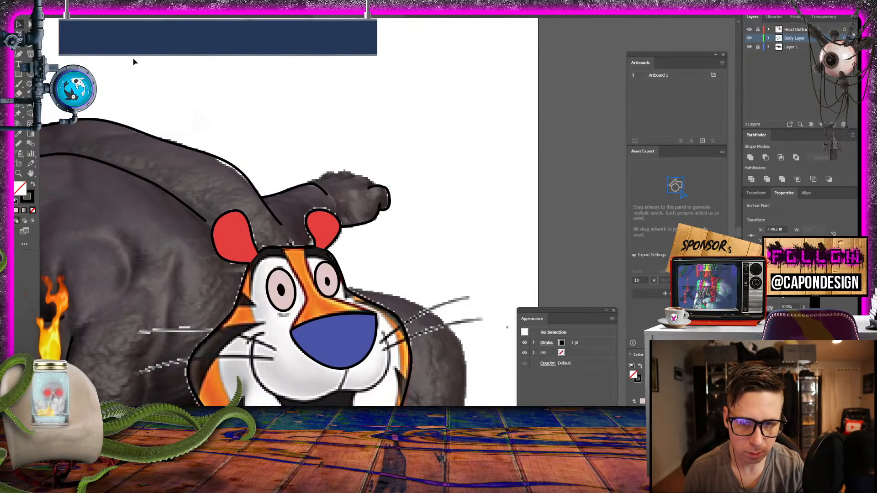
- Trace the knuckles along the top of the far hand from the fingertip back to the wrist and deselect the path
{"action": "key", "text": "p"}
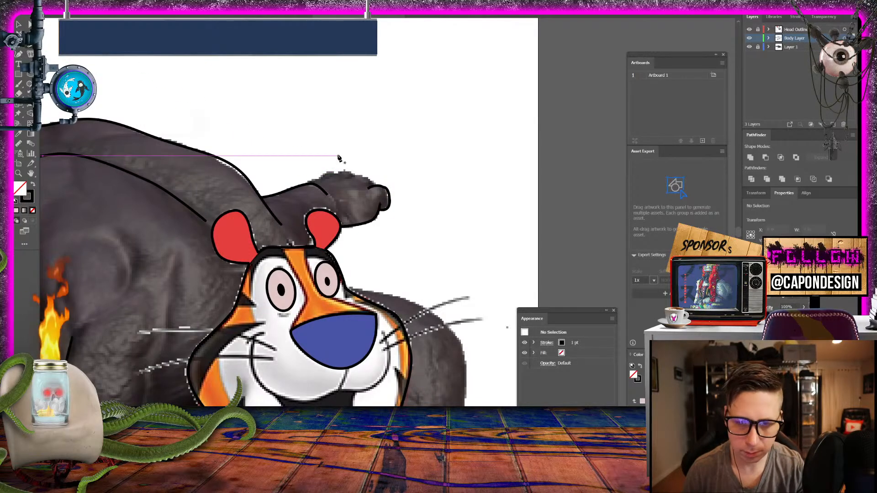
{"action": "left_click", "coordinate": [374, 185]}
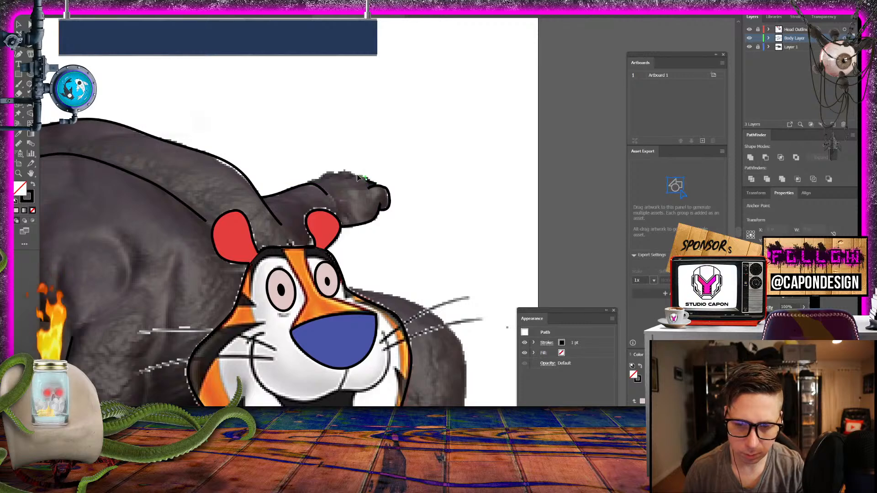
{"action": "left_click", "coordinate": [324, 173]}
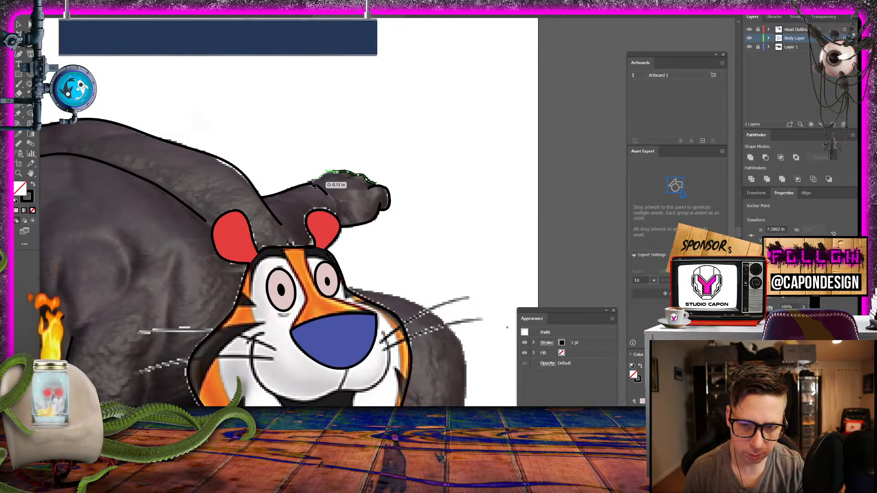
{"action": "left_click", "coordinate": [313, 184]}
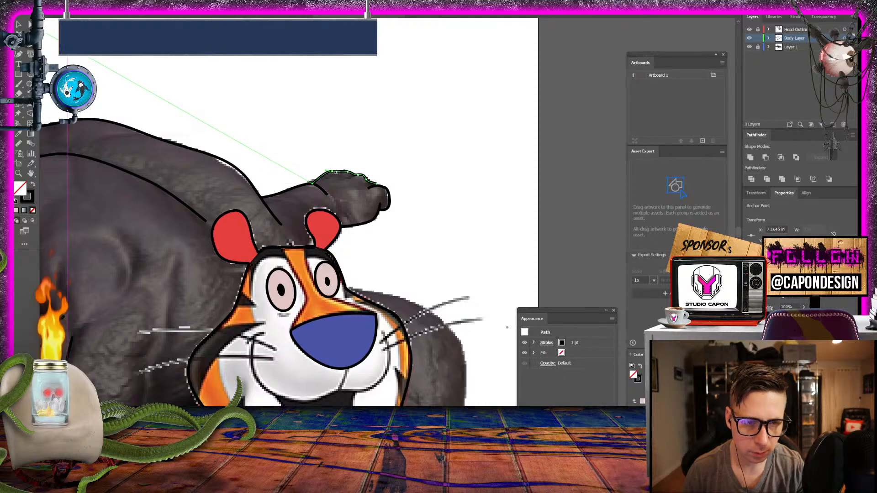
{"action": "left_click", "coordinate": [21, 25]}
{"action": "left_click", "coordinate": [349, 141]}
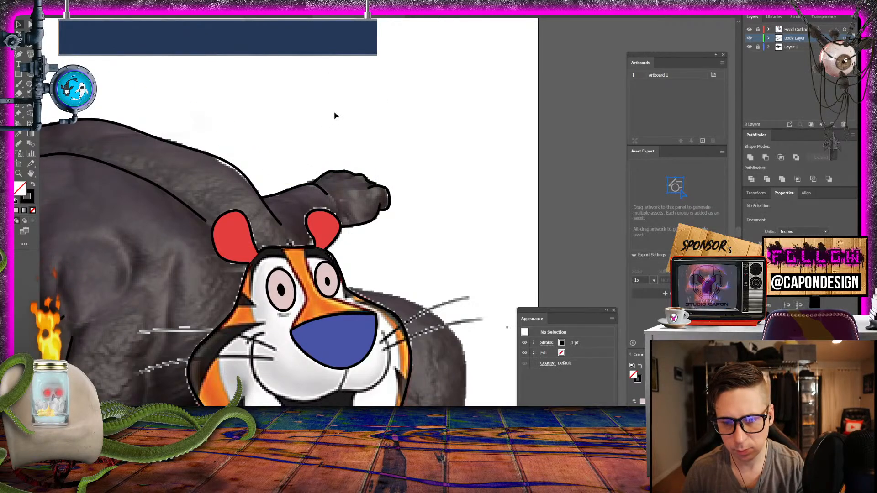
- Hide Layer 1 and review the whole creature's line art without the reference image
{"action": "key", "text": "ctrl+minus"}
{"action": "key", "text": "ctrl+minus"}
{"action": "key", "text": "ctrl+minus"}
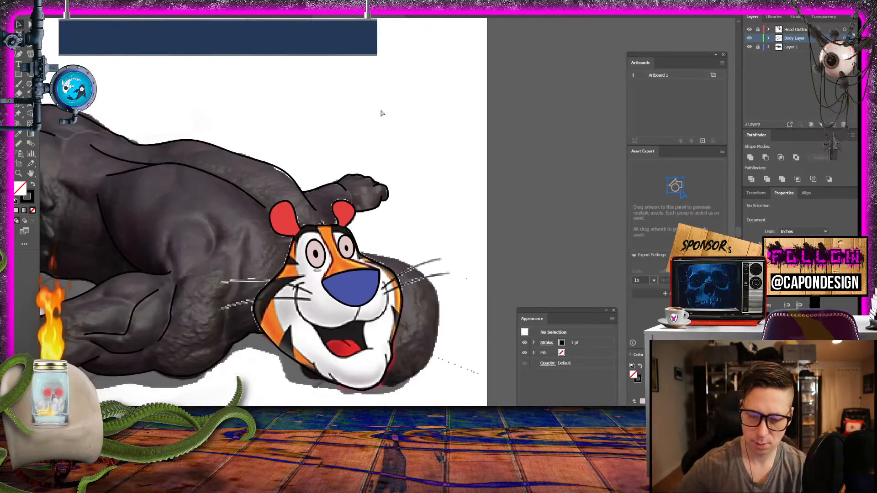
{"action": "key", "text": "ctrl+plus"}
{"action": "key", "text": "ctrl+plus"}
{"action": "key", "text": "ctrl+plus"}
{"action": "key", "text": "ctrl+plus"}
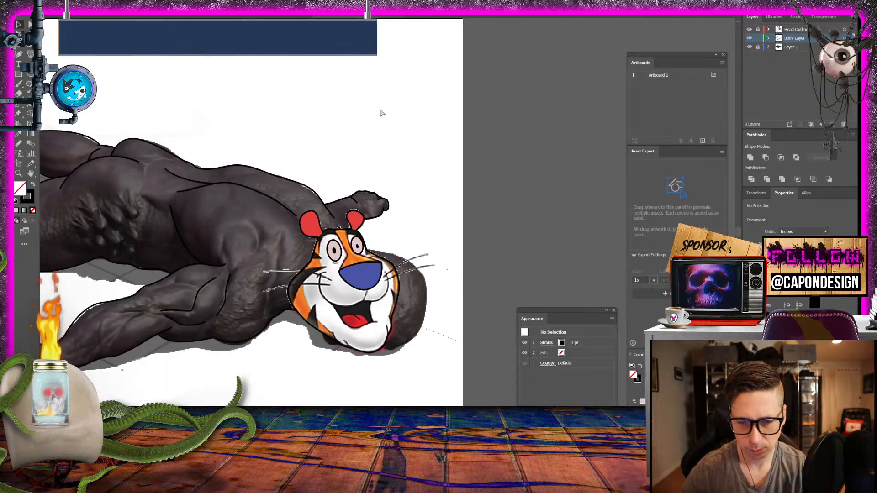
{"action": "key", "text": "ctrl+minus"}
{"action": "key", "text": "ctrl+minus"}
{"action": "key", "text": "ctrl+minus"}
{"action": "key", "text": "ctrl+plus"}
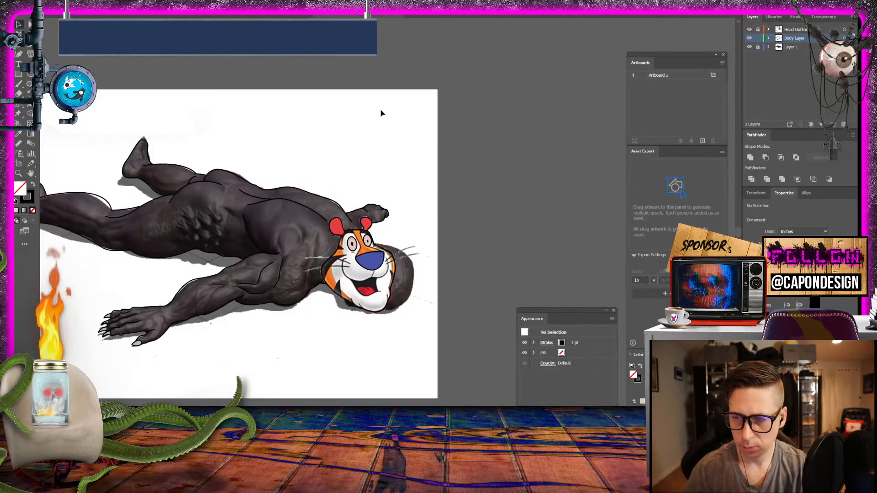
{"action": "left_click", "coordinate": [749, 47]}
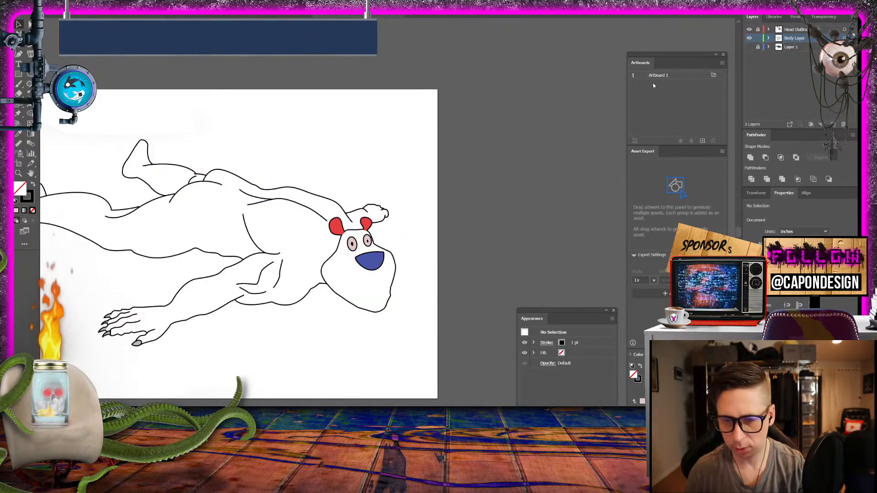
{"action": "left_click_drag", "start_coordinate": [374, 135], "coordinate": [412, 157]}
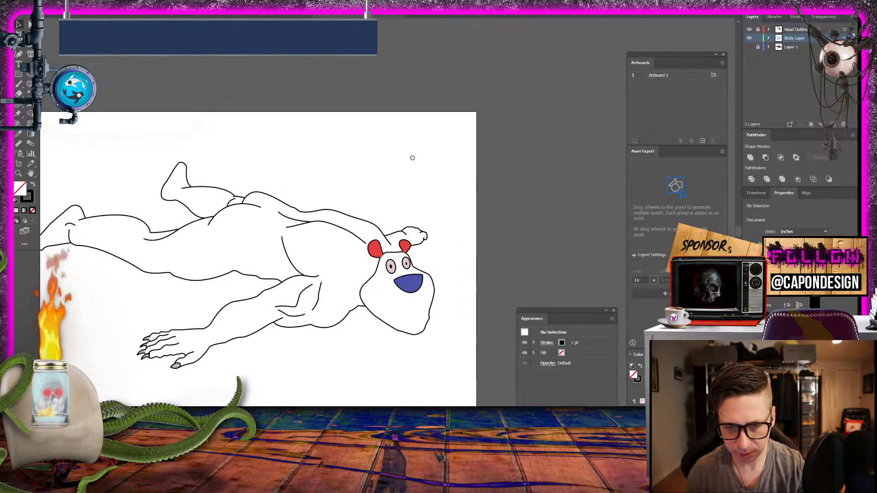
{"action": "left_click_drag", "start_coordinate": [359, 171], "coordinate": [415, 171]}
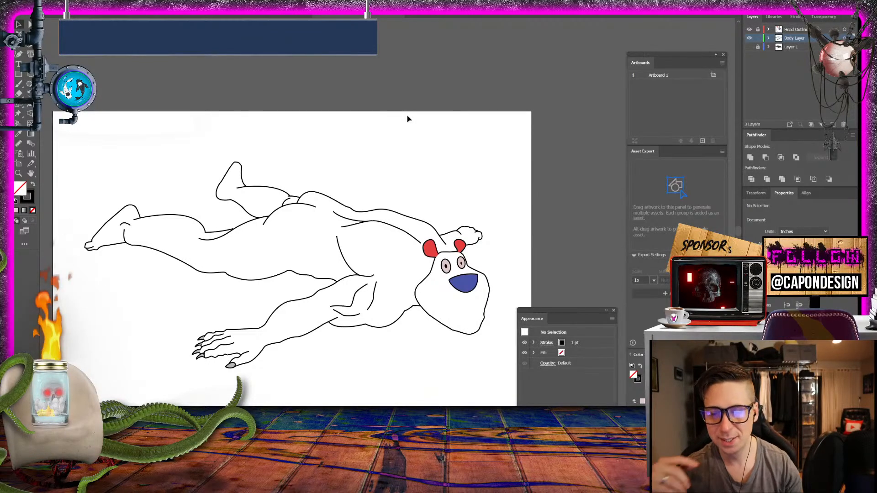
{"action": "left_click", "coordinate": [18, 174]}
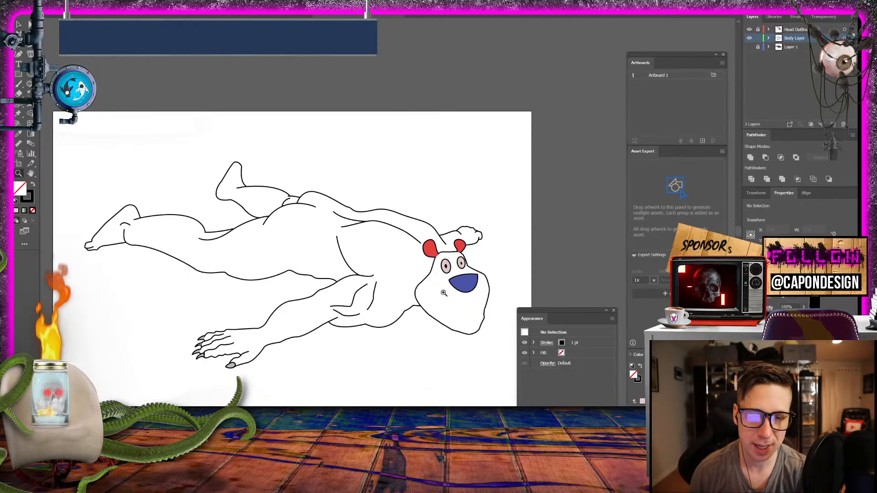
- Unlock the Head Outlines layer for editing the creature's head outline around the lower jaw
{"action": "left_click_drag", "start_coordinate": [482, 294], "coordinate": [529, 302]}
{"action": "left_click_drag", "start_coordinate": [452, 315], "coordinate": [454, 297]}
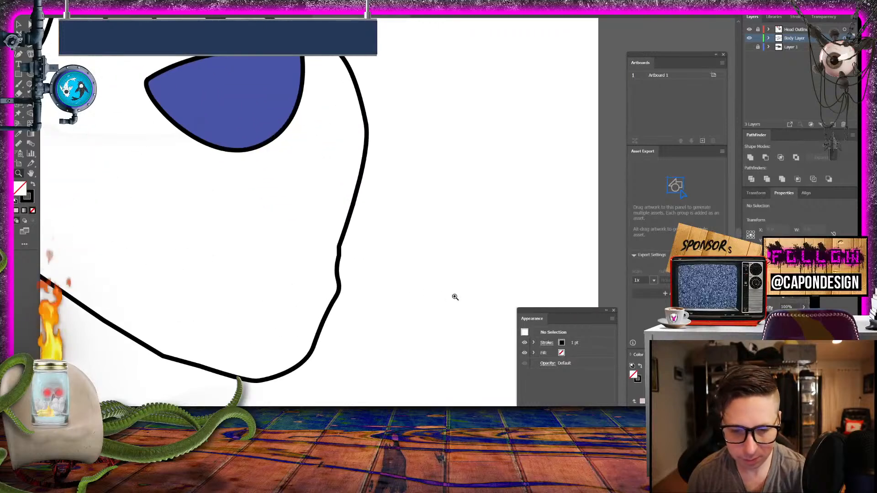
{"action": "left_click_drag", "start_coordinate": [314, 280], "coordinate": [340, 305]}
{"action": "left_click", "coordinate": [340, 305], "text": "alt"}
{"action": "left_click", "coordinate": [284, 300], "text": "alt"}
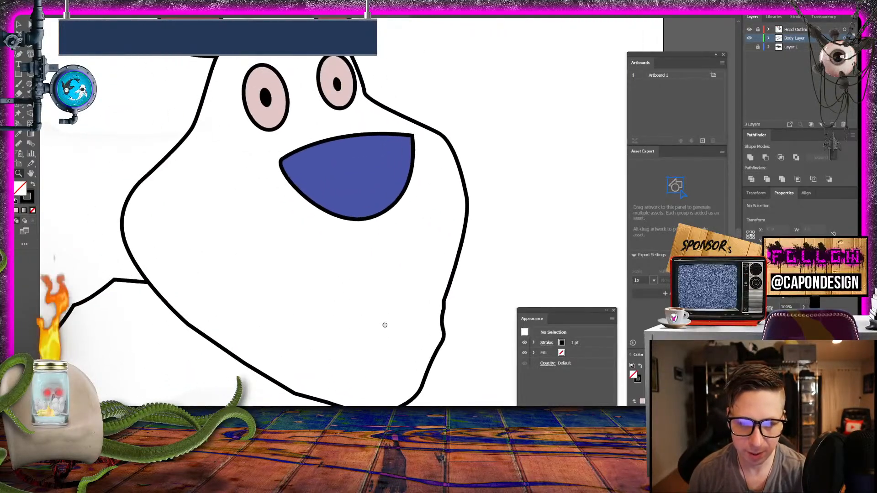
{"action": "left_click", "coordinate": [29, 26]}
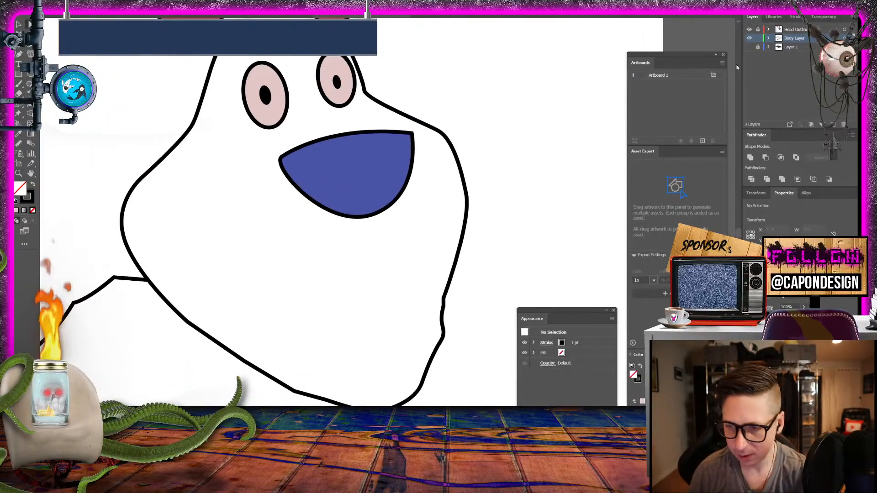
{"action": "left_click", "coordinate": [757, 30]}
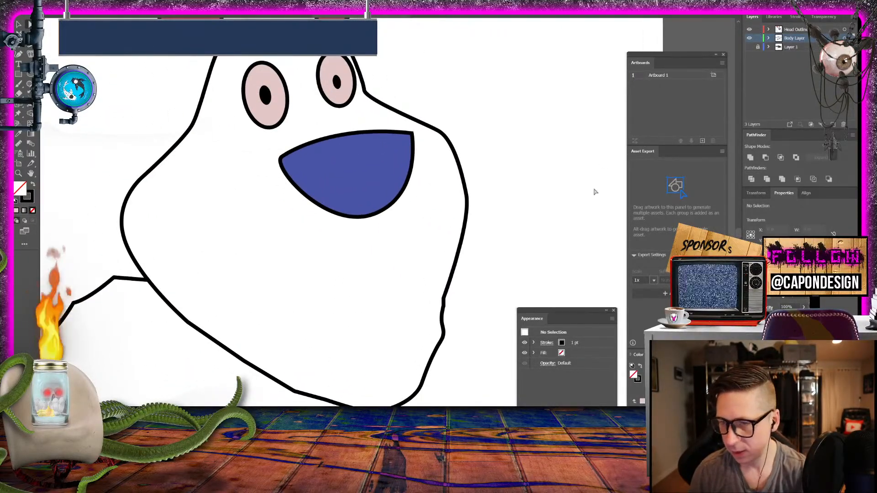
- Remove the surplus anchor points at the kink in the head outline's far jaw edge, adjust the cheek curve above, and deselect
{"action": "left_click", "coordinate": [443, 340]}
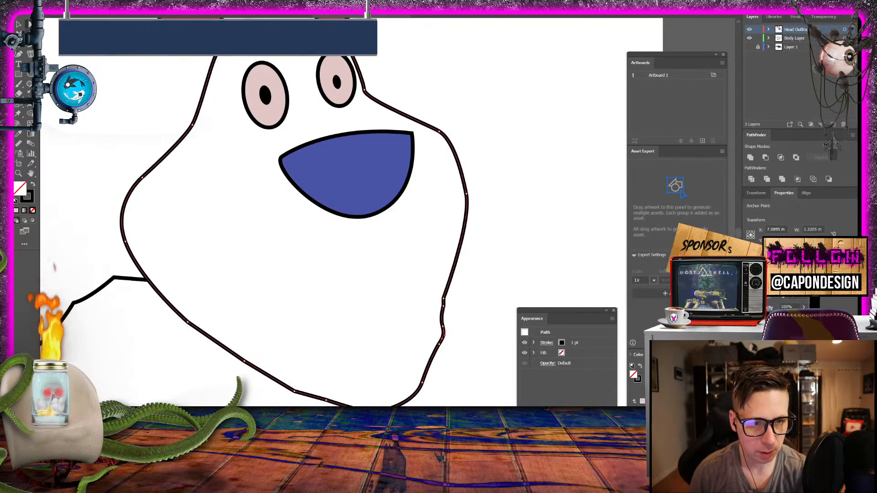
{"action": "left_click", "coordinate": [444, 306]}
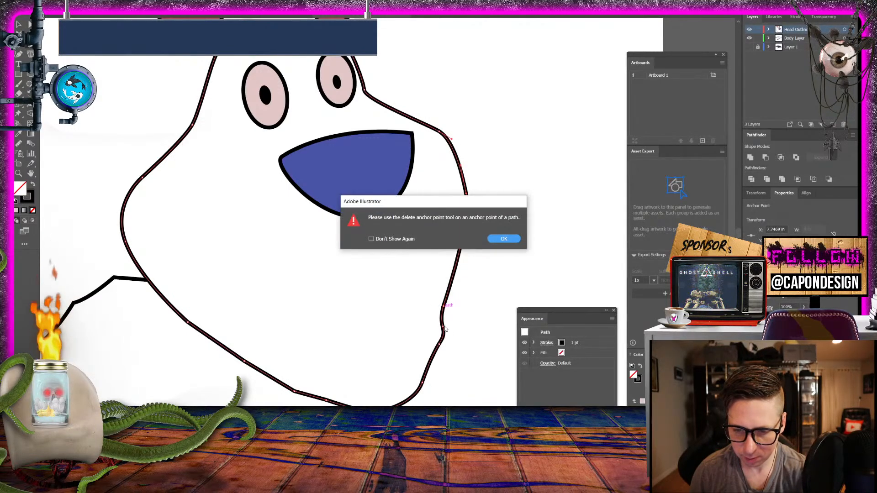
{"action": "left_click", "coordinate": [504, 239]}
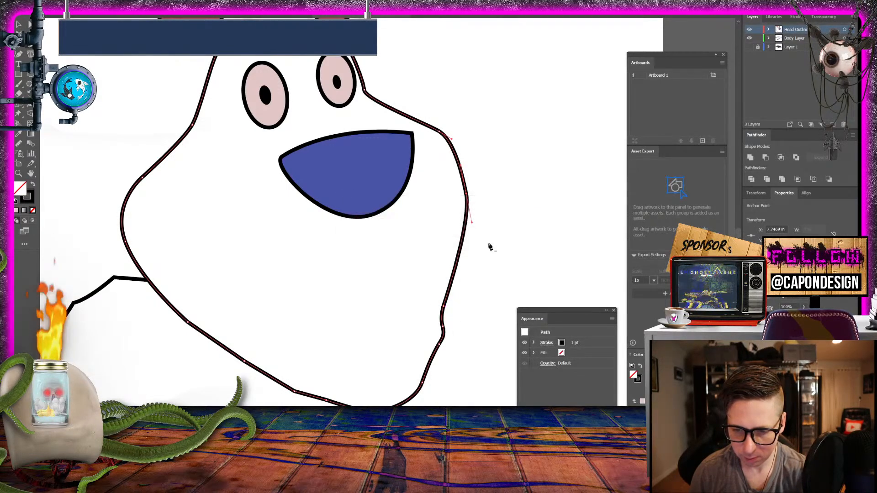
{"action": "left_click", "coordinate": [444, 325]}
{"action": "key", "text": "Return"}
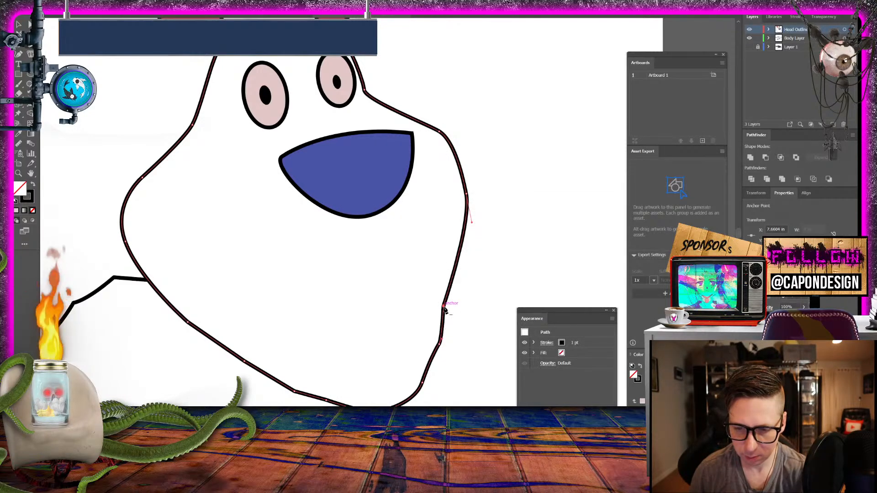
{"action": "left_click", "coordinate": [444, 306]}
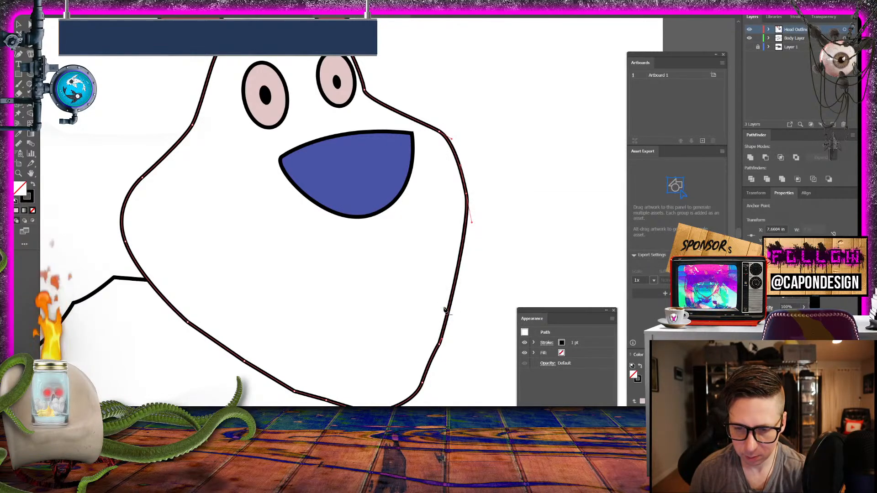
{"action": "left_click", "coordinate": [440, 345]}
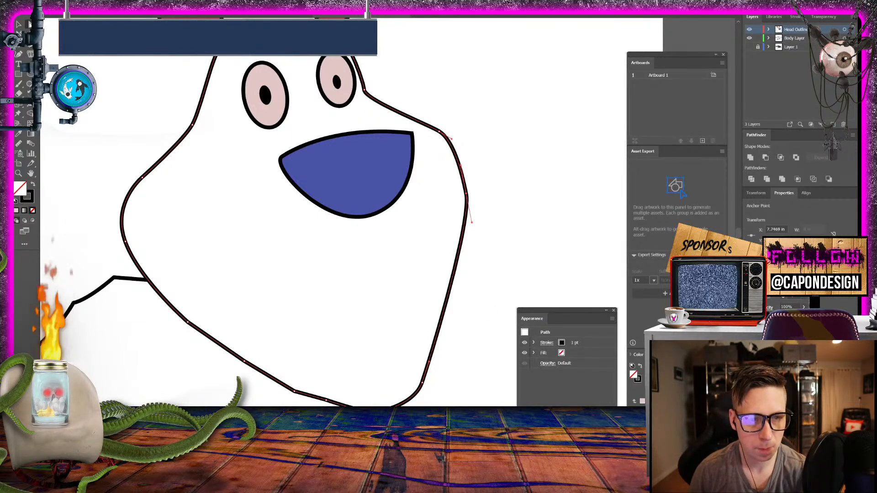
{"action": "left_click_drag", "start_coordinate": [452, 139], "coordinate": [463, 153]}
{"action": "left_click", "coordinate": [490, 122]}
- Move both red ear paths to the bottom of the Head Outlines stack, beneath the head outline, and deselect
{"action": "left_click_drag", "start_coordinate": [422, 93], "coordinate": [475, 255]}
{"action": "left_click", "coordinate": [247, 165]}
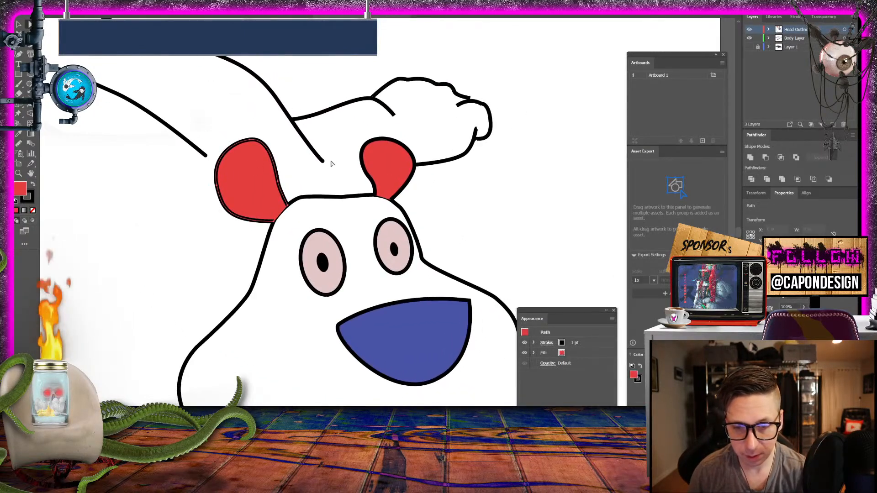
{"action": "left_click", "coordinate": [769, 30]}
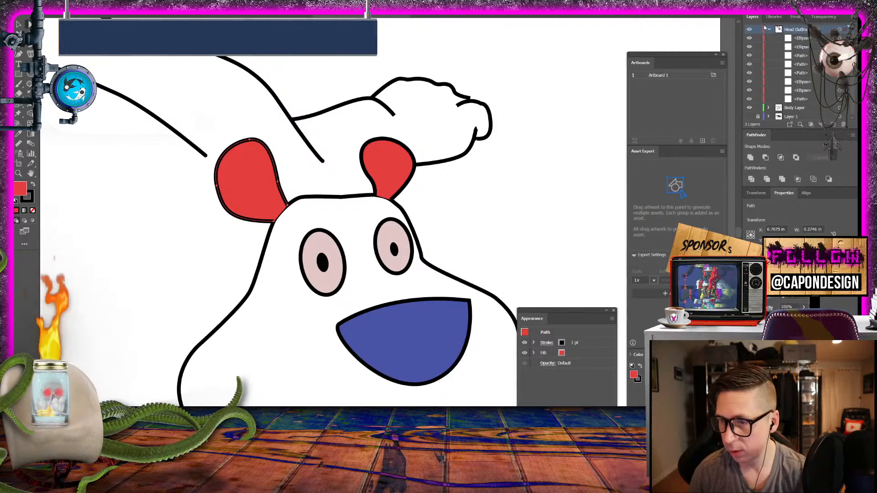
{"action": "left_click", "coordinate": [806, 65]}
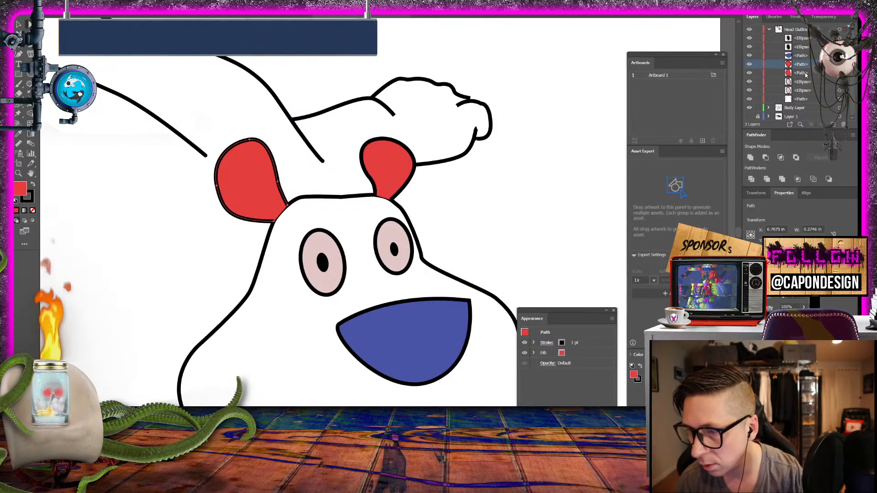
{"action": "left_click", "coordinate": [806, 73], "text": "shift"}
{"action": "mouse_move", "coordinate": [811, 81]}
{"action": "left_mouse_down"}
{"action": "mouse_move", "coordinate": [811, 116]}
{"action": "mouse_move", "coordinate": [810, 99]}
{"action": "left_mouse_up"}
{"action": "left_click", "coordinate": [804, 72]}
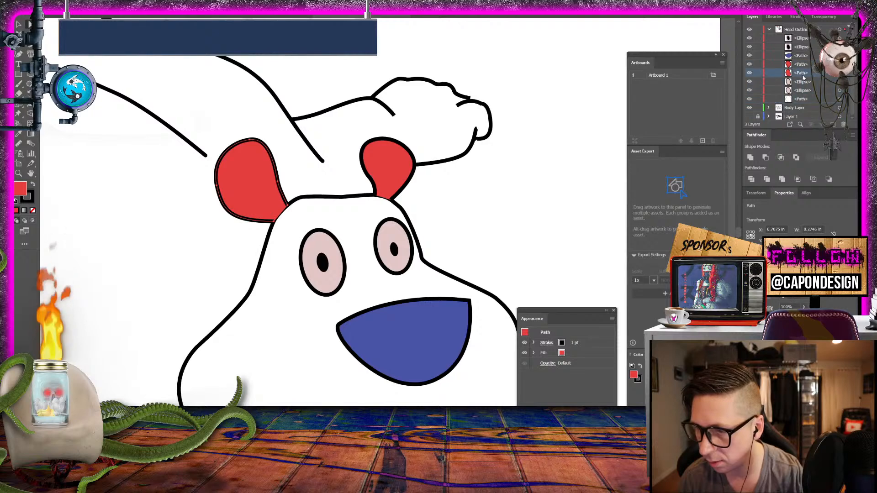
{"action": "left_click_drag", "start_coordinate": [802, 65], "coordinate": [781, 100]}
{"action": "left_click", "coordinate": [468, 206]}
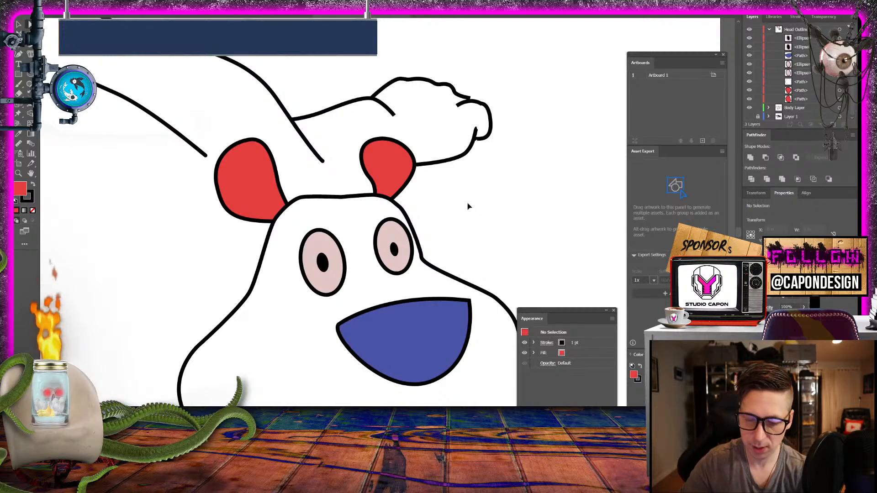
- Show the Layer 1 reference image, make Body Layer active, and lock Head Outlines
{"action": "key", "text": "ctrl+0"}
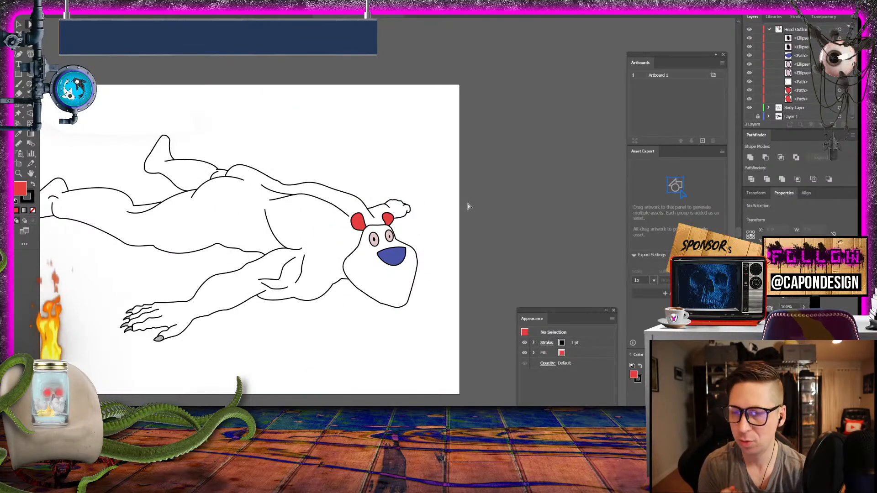
{"action": "mouse_move", "coordinate": [322, 200]}
{"action": "left_mouse_down"}
{"action": "mouse_move", "coordinate": [377, 202]}
{"action": "mouse_move", "coordinate": [360, 223]}
{"action": "mouse_move", "coordinate": [386, 218]}
{"action": "left_mouse_up"}
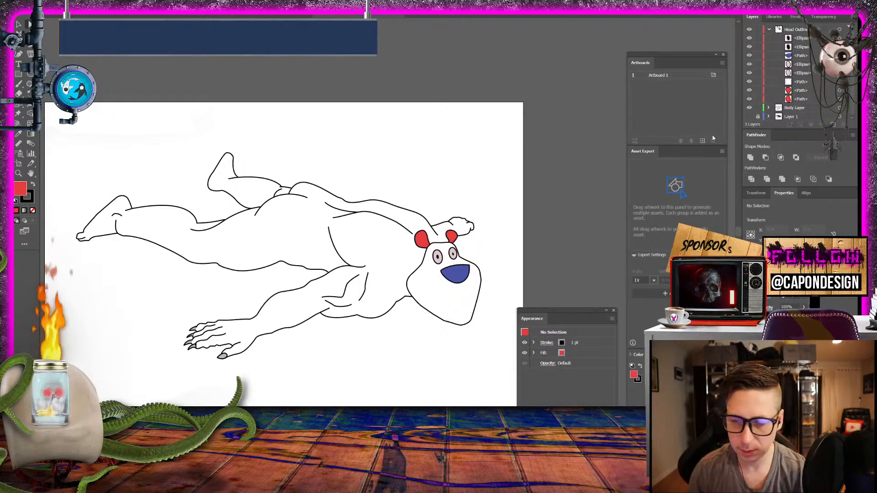
{"action": "left_click", "coordinate": [749, 116]}
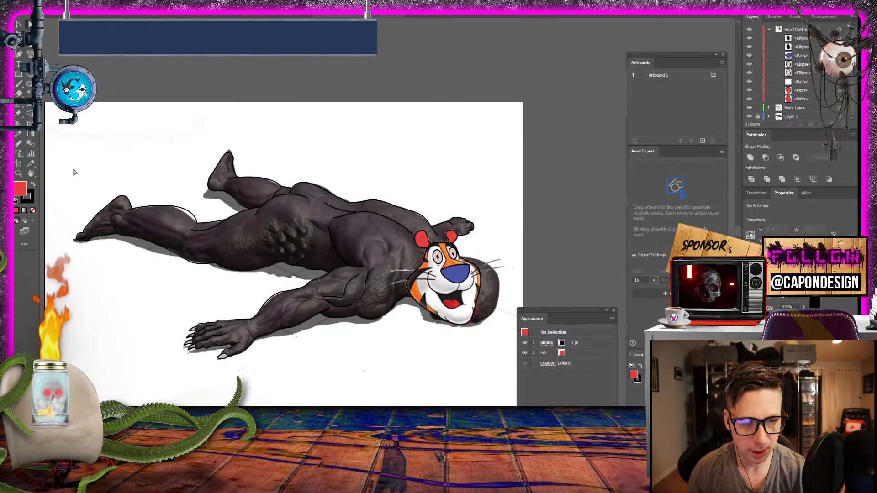
{"action": "left_click", "coordinate": [20, 173]}
{"action": "left_click_drag", "start_coordinate": [227, 142], "coordinate": [501, 252]}
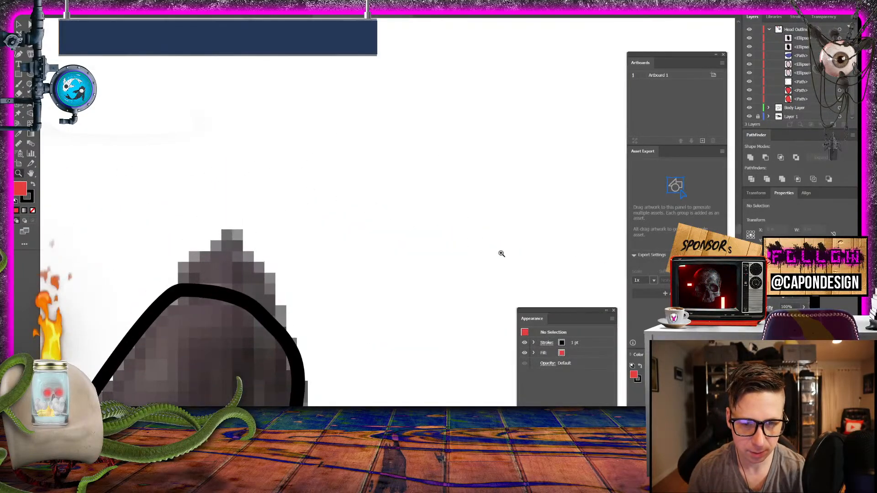
{"action": "left_click", "coordinate": [757, 108]}
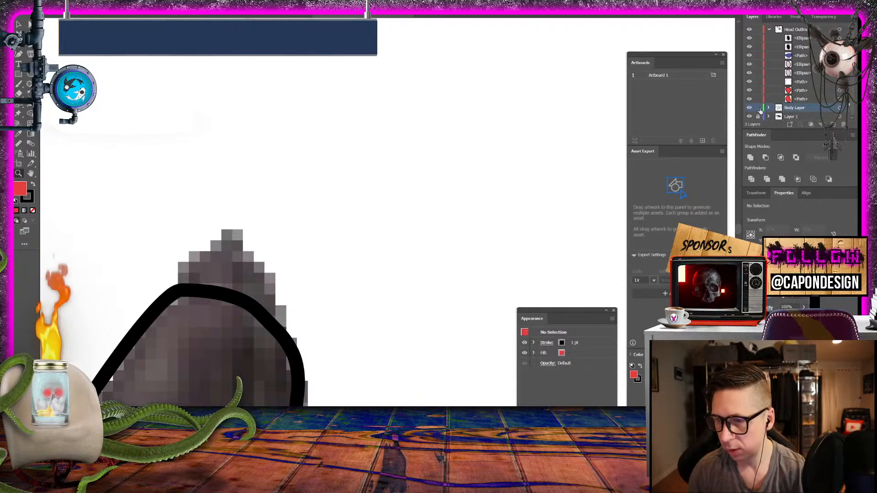
{"action": "left_click", "coordinate": [28, 47]}
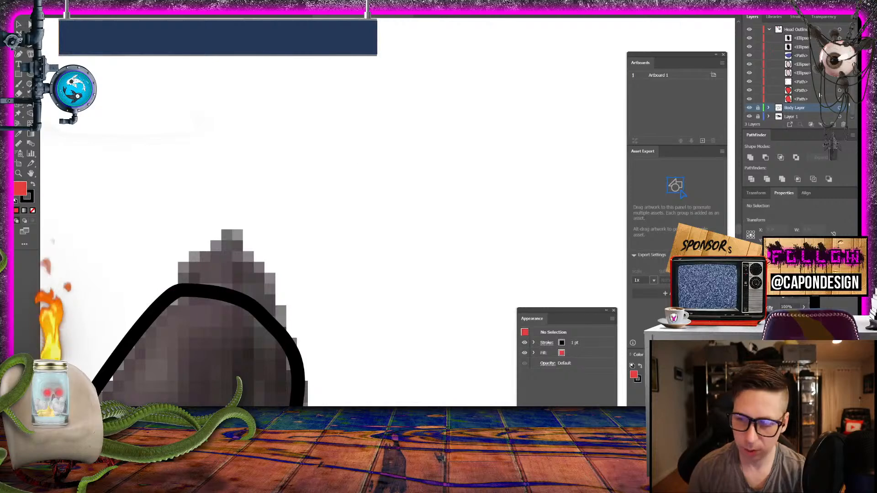
{"action": "left_click", "coordinate": [757, 29]}
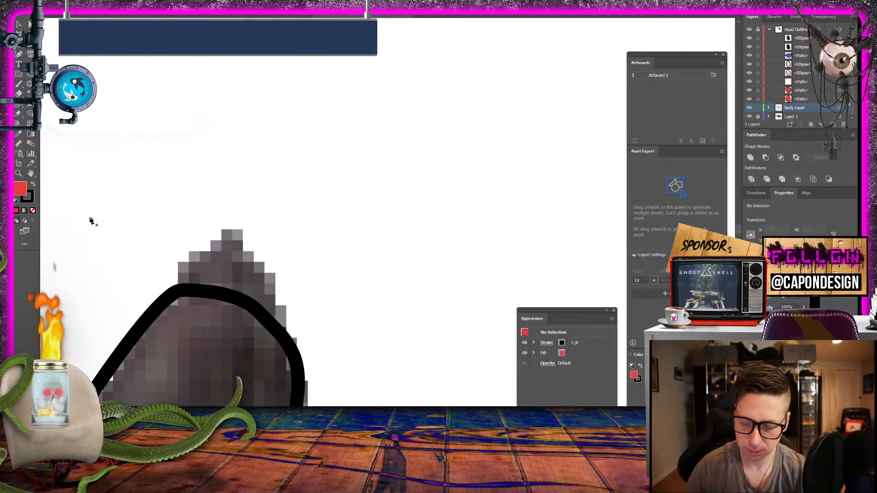
- Sample the light grey fill of the near hand's claws as the current fill color
{"action": "key", "text": "ctrl+minus"}
{"action": "key", "text": "ctrl+minus"}
{"action": "key", "text": "ctrl+minus"}
{"action": "key", "text": "ctrl+minus"}
{"action": "key", "text": "ctrl+minus"}
{"action": "key", "text": "ctrl+minus"}
{"action": "key", "text": "ctrl+minus"}
{"action": "key", "text": "ctrl+minus"}
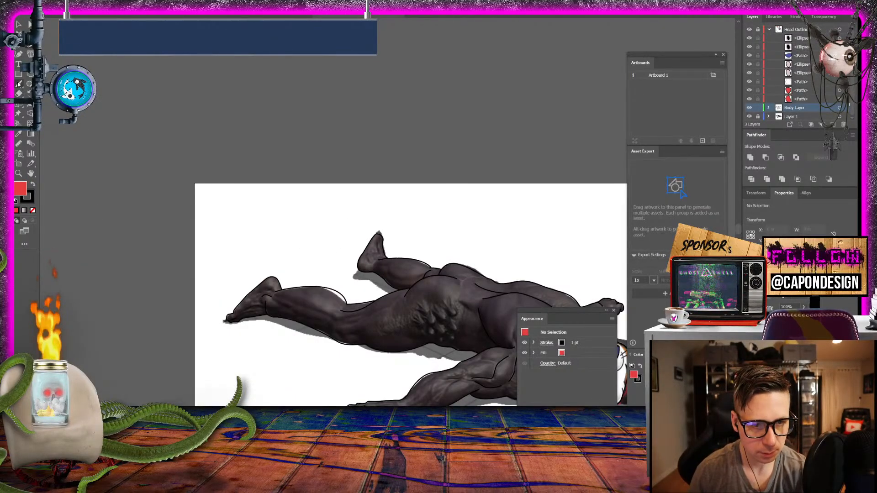
{"action": "left_click", "coordinate": [19, 134]}
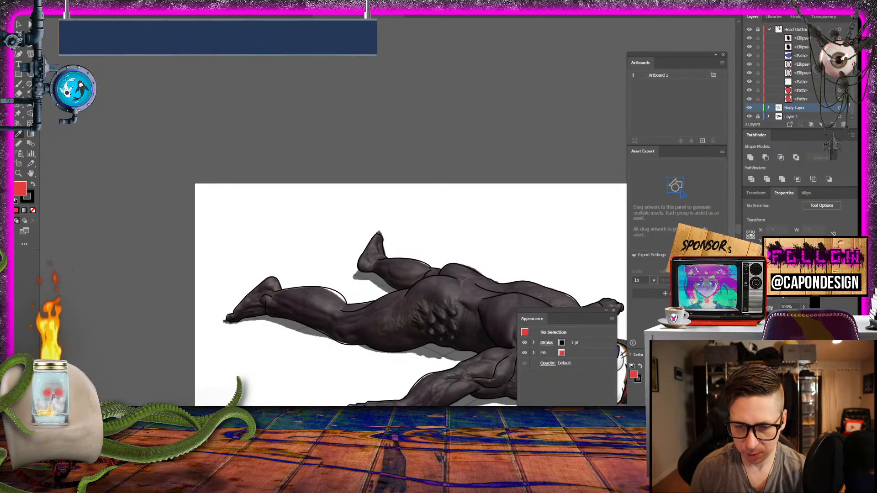
{"action": "left_click", "coordinate": [548, 429]}
- Draw a closed, pointed grey claw on top of the raised far foot's tip with the Pen tool and deselect it
{"action": "left_click", "coordinate": [19, 173]}
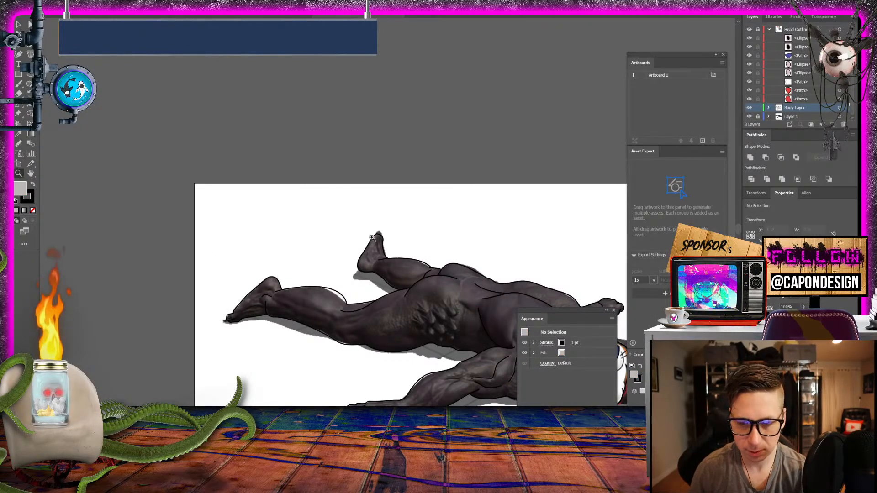
{"action": "left_click_drag", "start_coordinate": [371, 238], "coordinate": [571, 249]}
{"action": "left_click_drag", "start_coordinate": [547, 219], "coordinate": [290, 236]}
{"action": "left_click_drag", "start_coordinate": [312, 193], "coordinate": [332, 195]}
{"action": "left_click_drag", "start_coordinate": [332, 194], "coordinate": [384, 264]}
{"action": "key", "text": "p"}
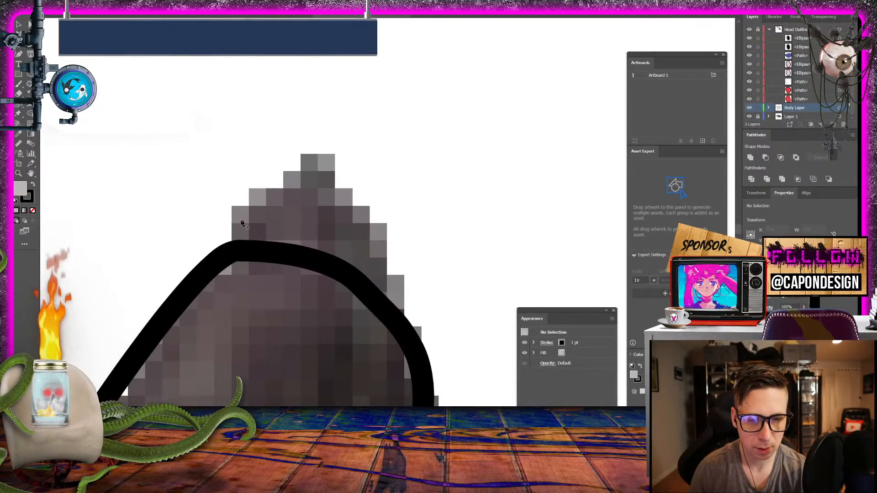
{"action": "left_click_drag", "start_coordinate": [243, 242], "coordinate": [283, 188]}
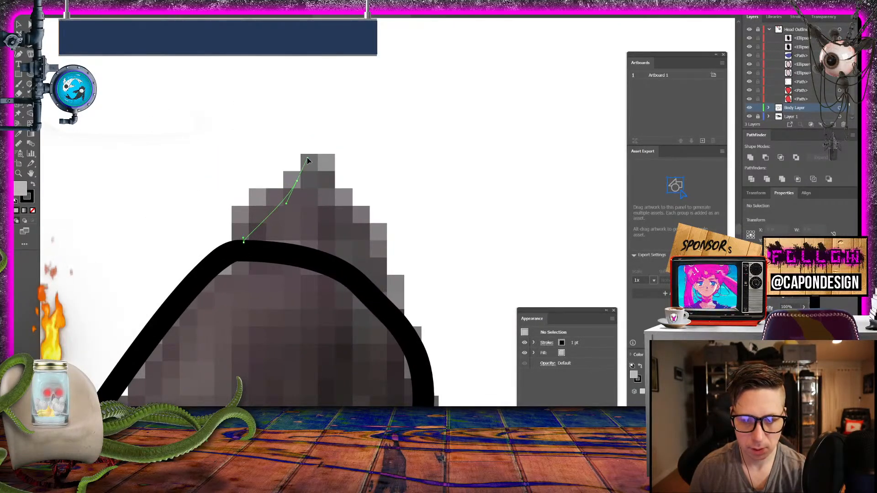
{"action": "left_click_drag", "start_coordinate": [307, 161], "coordinate": [313, 171]}
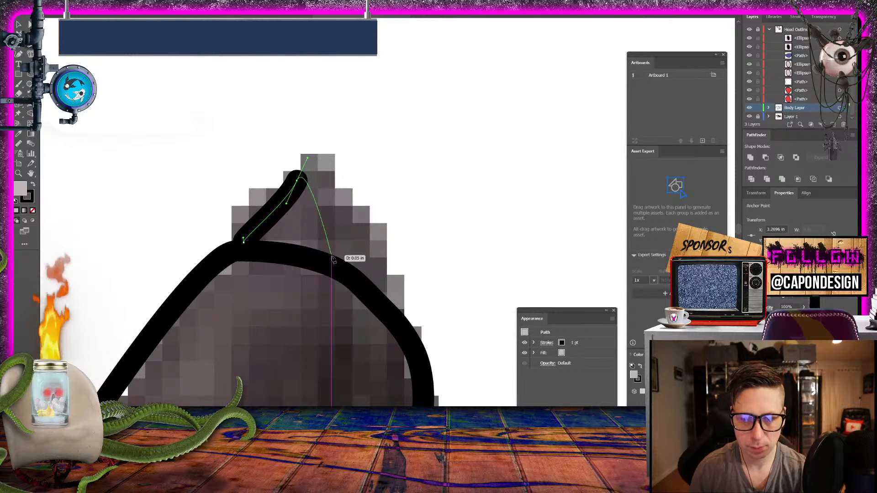
{"action": "left_click_drag", "start_coordinate": [327, 262], "coordinate": [321, 279]}
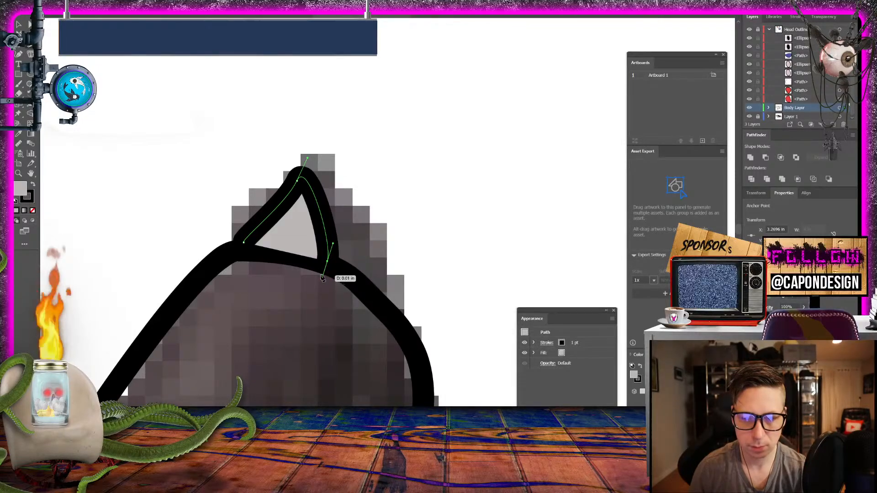
{"action": "left_click", "coordinate": [243, 242]}
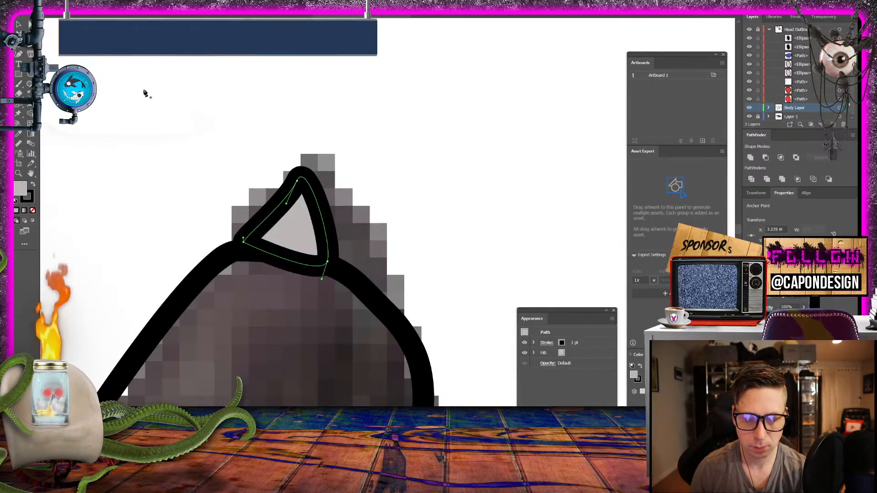
{"action": "left_click", "coordinate": [19, 25]}
{"action": "left_click", "coordinate": [132, 73]}
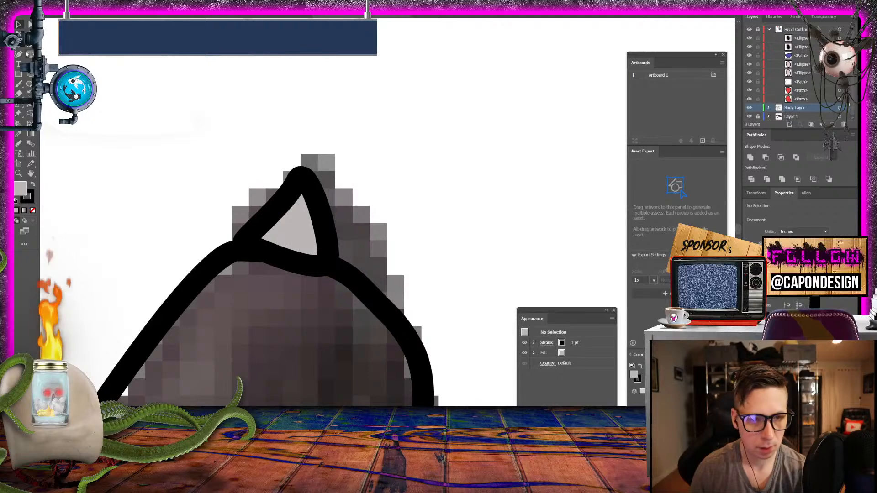
- Draw a second, narrower closed grey claw against the far side of the first one on the raised foot
{"action": "key", "text": "p"}
{"action": "left_click_drag", "start_coordinate": [321, 204], "coordinate": [349, 175]}
{"action": "left_click", "coordinate": [348, 173]}
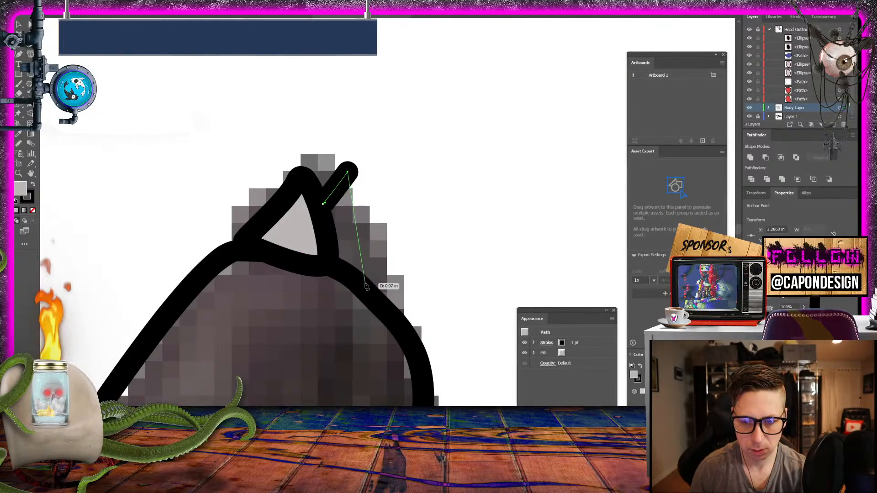
{"action": "left_click_drag", "start_coordinate": [364, 282], "coordinate": [360, 306]}
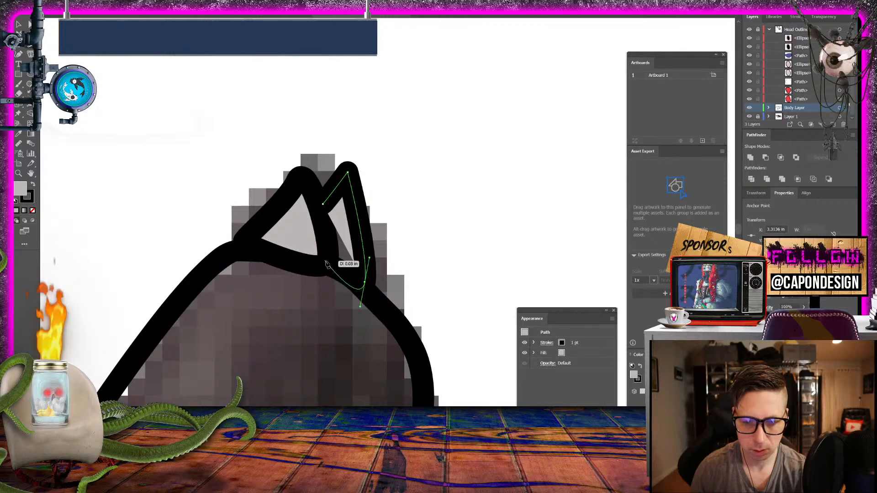
{"action": "left_click_drag", "start_coordinate": [327, 262], "coordinate": [329, 265]}
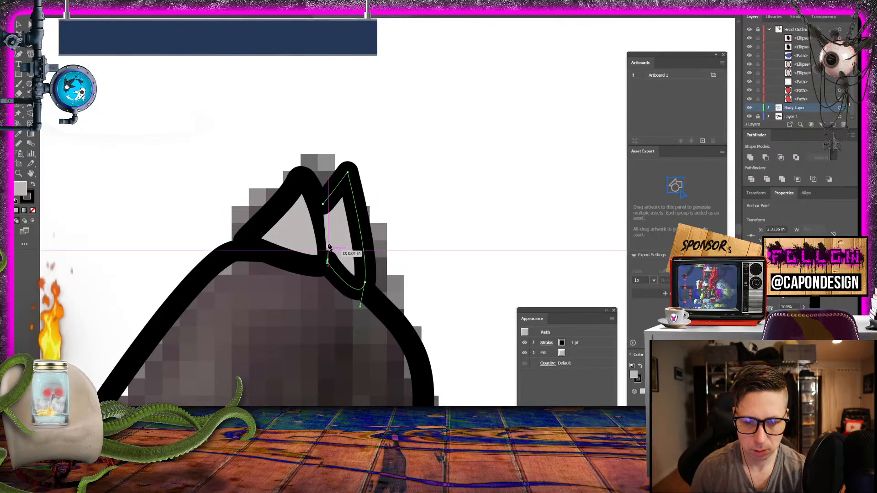
{"action": "left_click", "coordinate": [322, 205]}
{"action": "left_click", "coordinate": [19, 25]}
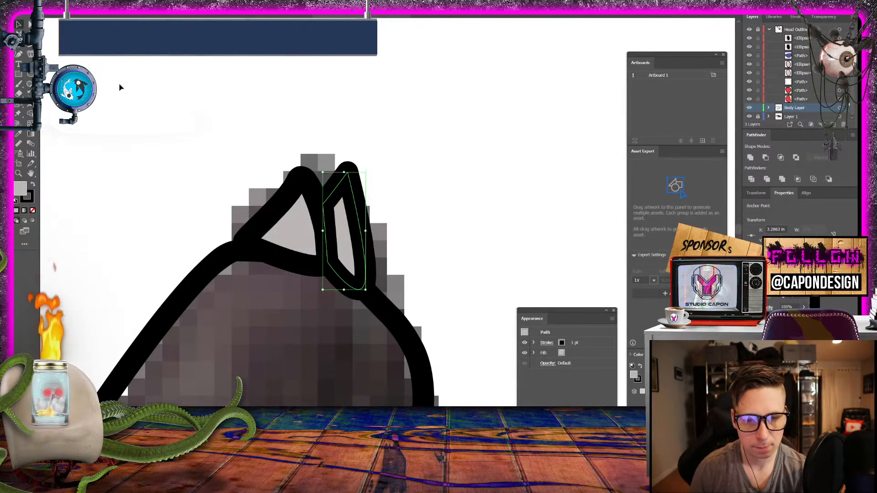
- Move the two new foot claw paths to the bottom of Body Layer's stacking order, behind the foot outline, and deselect them
{"action": "left_click", "coordinate": [403, 185]}
{"action": "left_click", "coordinate": [304, 189]}
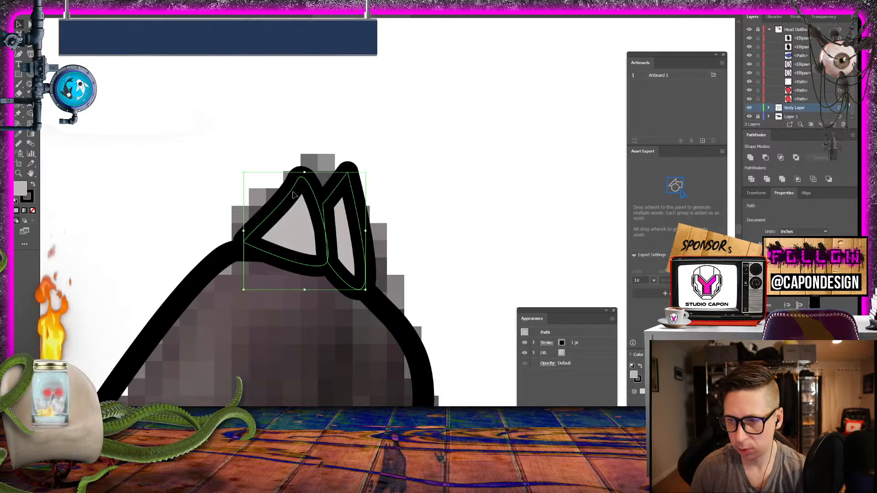
{"action": "left_click", "coordinate": [769, 108]}
{"action": "scroll", "coordinate": [795, 94], "scroll_direction": "down", "scroll_amount": 4}
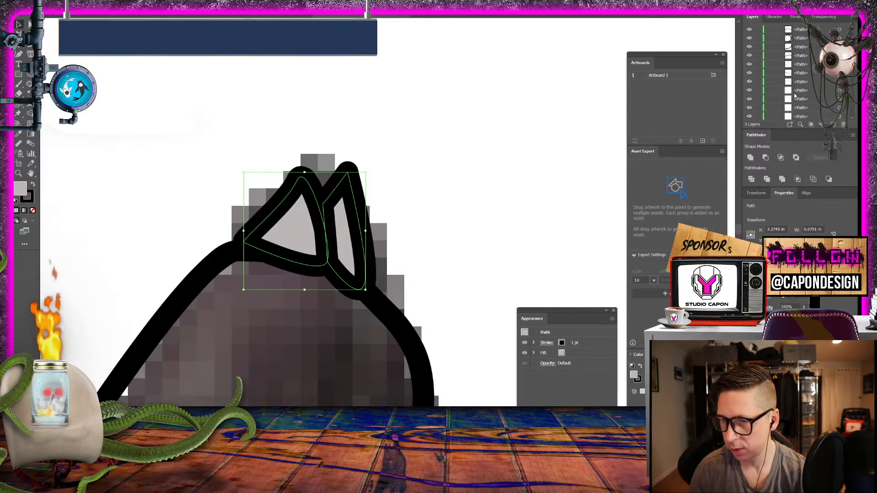
{"action": "scroll", "coordinate": [804, 89], "scroll_direction": "up", "scroll_amount": 2}
{"action": "left_click", "coordinate": [802, 73]}
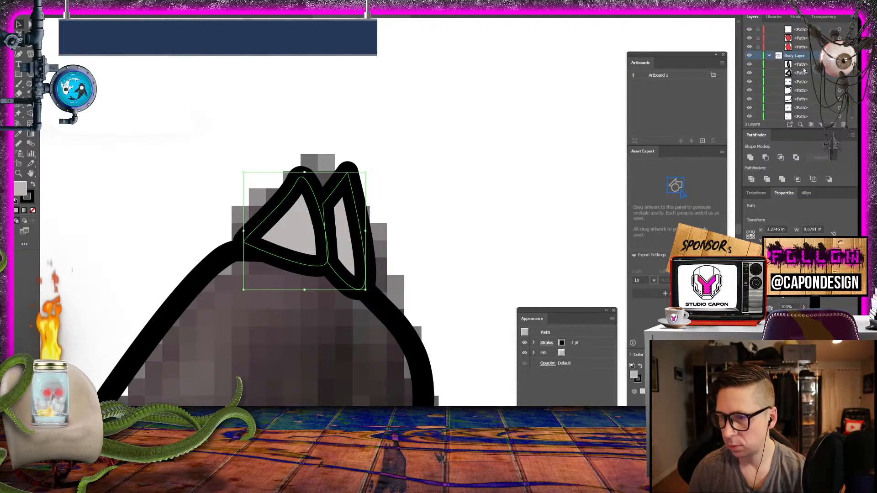
{"action": "left_click", "coordinate": [803, 65]}
{"action": "left_click", "coordinate": [804, 73], "text": "shift"}
{"action": "scroll", "coordinate": [804, 92], "scroll_direction": "down", "scroll_amount": 3}
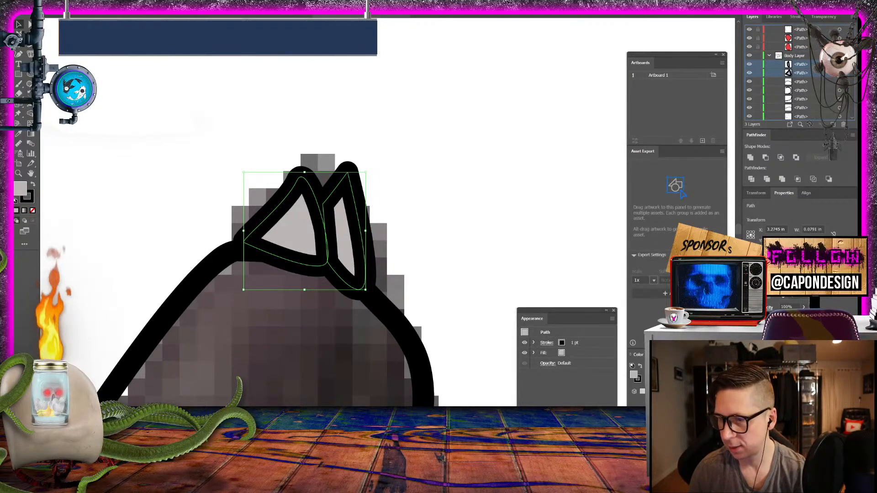
{"action": "scroll", "coordinate": [805, 120], "scroll_direction": "down", "scroll_amount": 6}
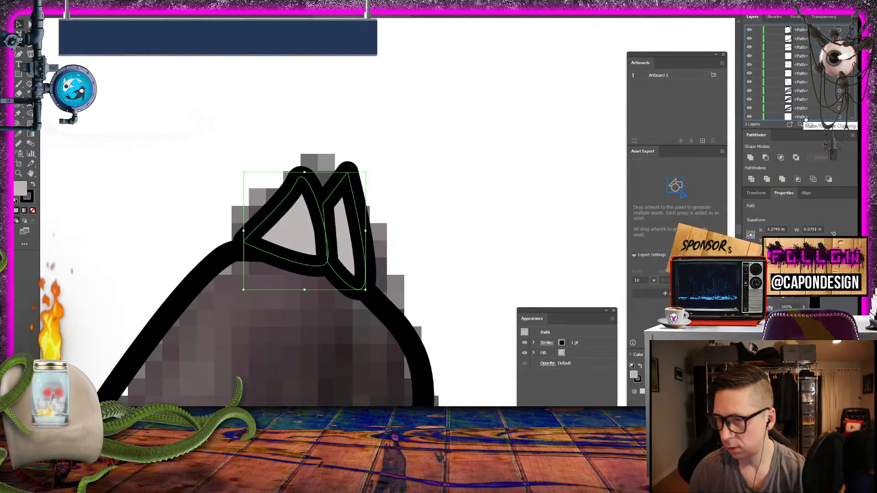
{"action": "scroll", "coordinate": [806, 119], "scroll_direction": "down", "scroll_amount": 2}
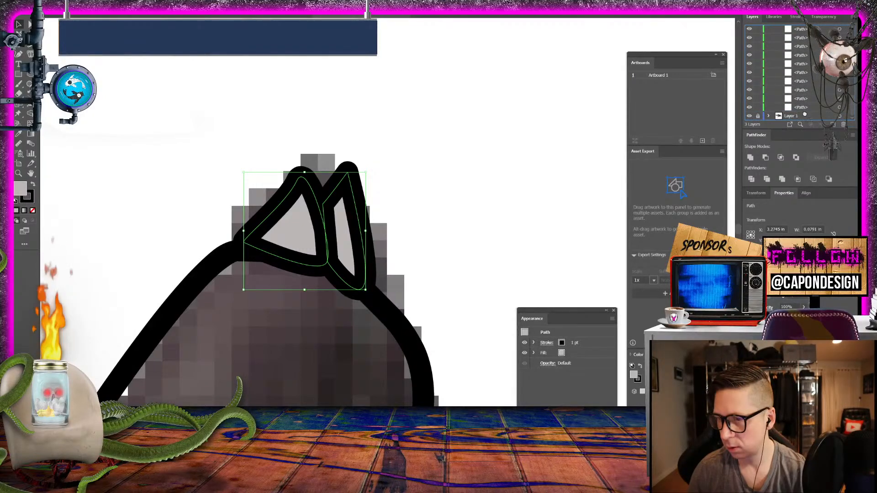
{"action": "left_click", "coordinate": [486, 149]}
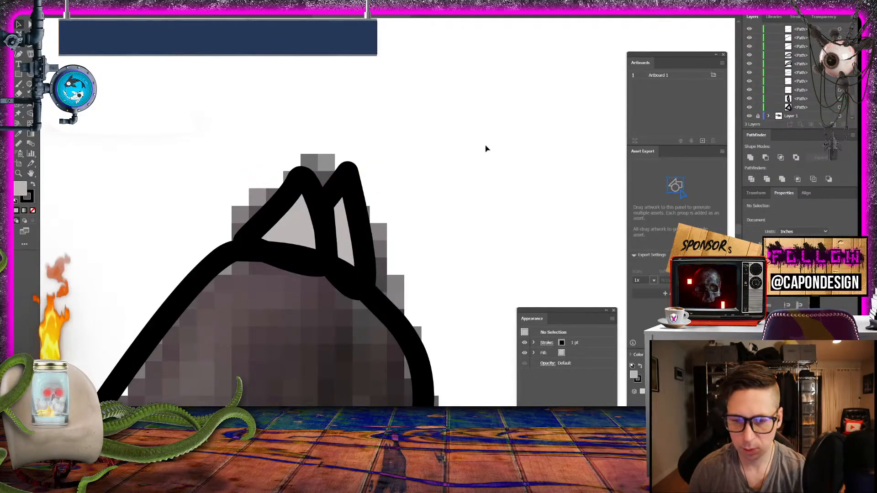
- Lock and collapse Body Layer and add a new layer named Color base directly above Layer 1
{"action": "key", "text": "ctrl+minus"}
{"action": "key", "text": "ctrl+minus"}
{"action": "key", "text": "ctrl+minus"}
{"action": "key", "text": "ctrl+minus"}
{"action": "key", "text": "ctrl+minus"}
{"action": "key", "text": "ctrl+minus"}
{"action": "key", "text": "ctrl+minus"}
{"action": "key", "text": "ctrl+minus"}
{"action": "key", "text": "ctrl+minus"}
{"action": "key", "text": "ctrl+minus"}
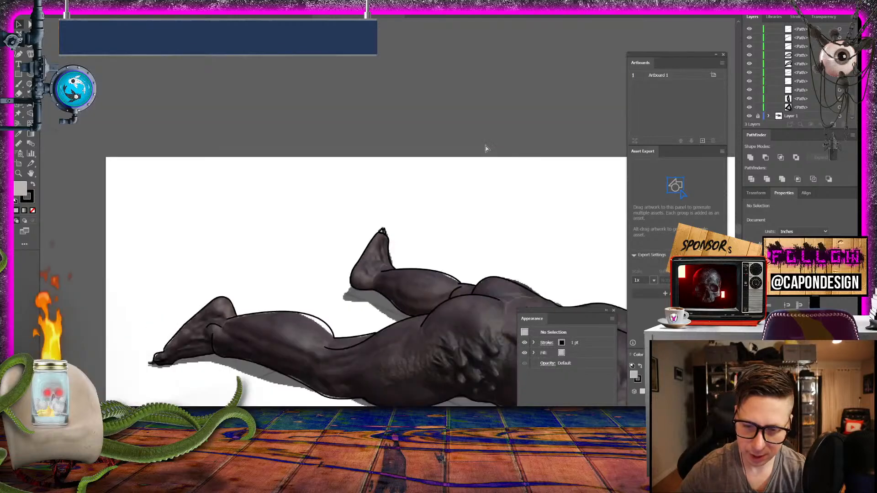
{"action": "key", "text": "ctrl+plus"}
{"action": "key", "text": "ctrl+plus"}
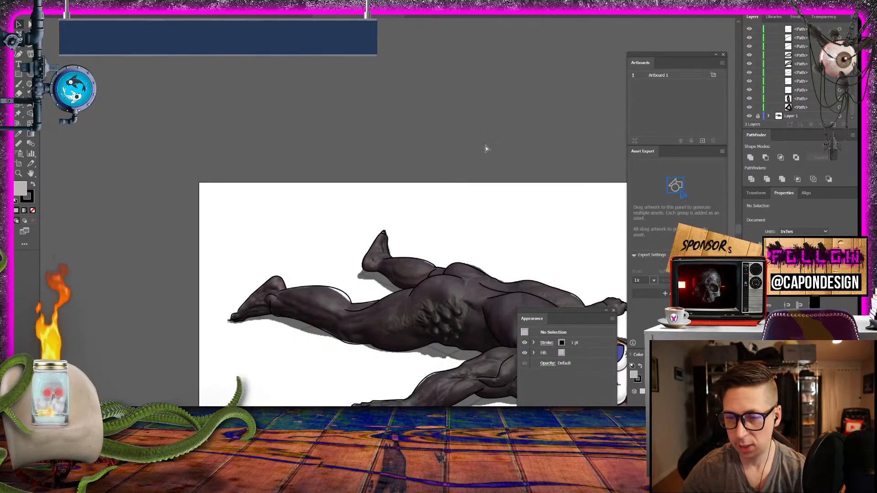
{"action": "scroll", "coordinate": [801, 106], "scroll_direction": "up", "scroll_amount": 4}
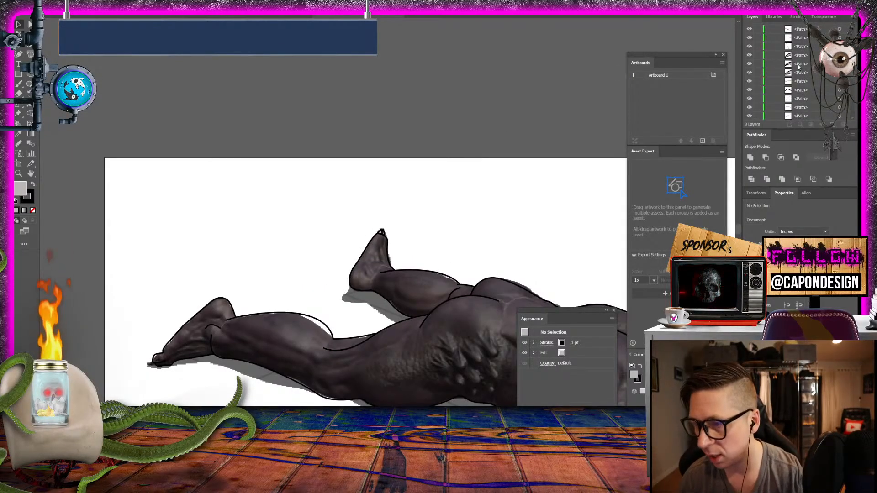
{"action": "scroll", "coordinate": [800, 65], "scroll_direction": "up", "scroll_amount": 3}
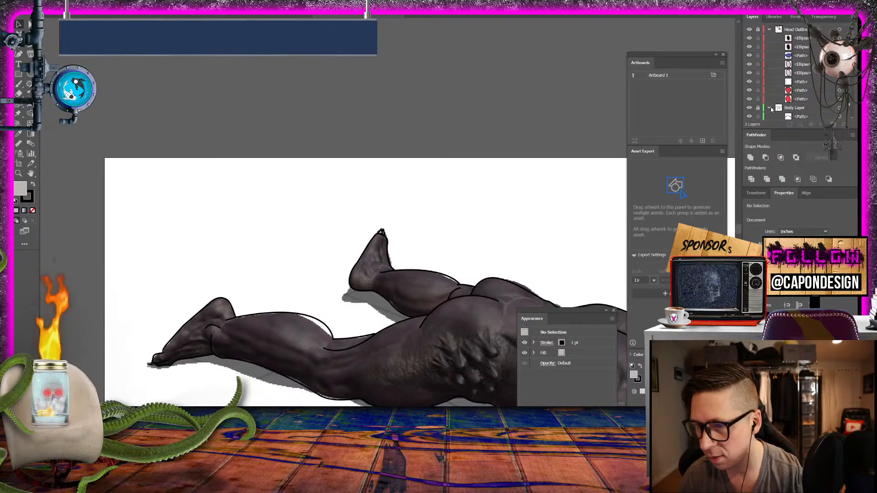
{"action": "left_click", "coordinate": [802, 117]}
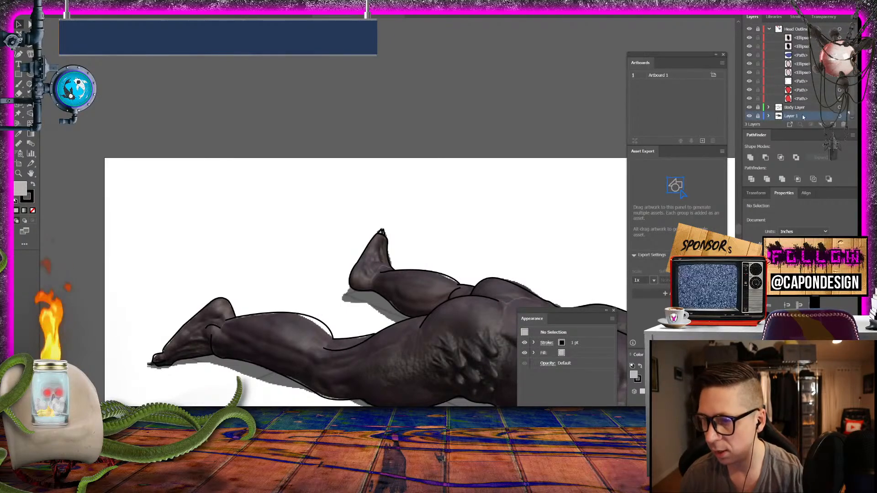
{"action": "scroll", "coordinate": [790, 108], "scroll_direction": "down", "scroll_amount": 1}
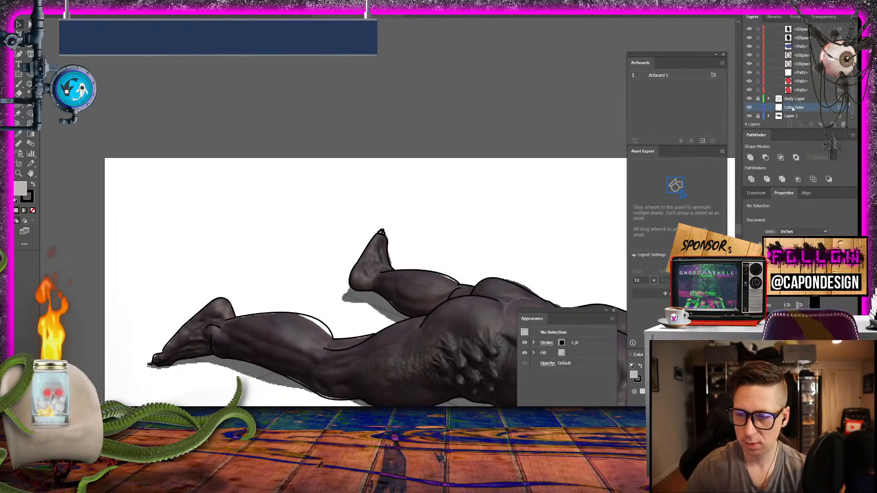
- Sample a red from the head artwork as the current fill color and set the stroke to none
{"action": "left_click_drag", "start_coordinate": [519, 294], "coordinate": [296, 116]}
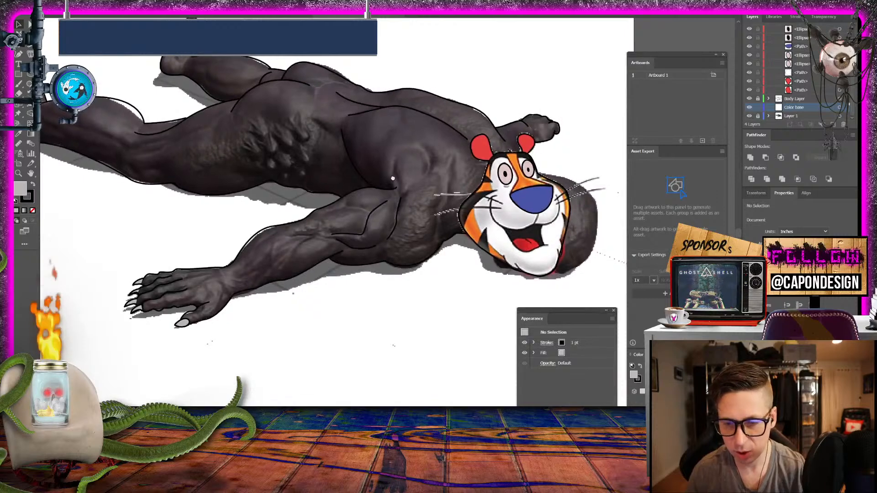
{"action": "double_click", "coordinate": [18, 187]}
{"action": "key", "text": "Escape"}
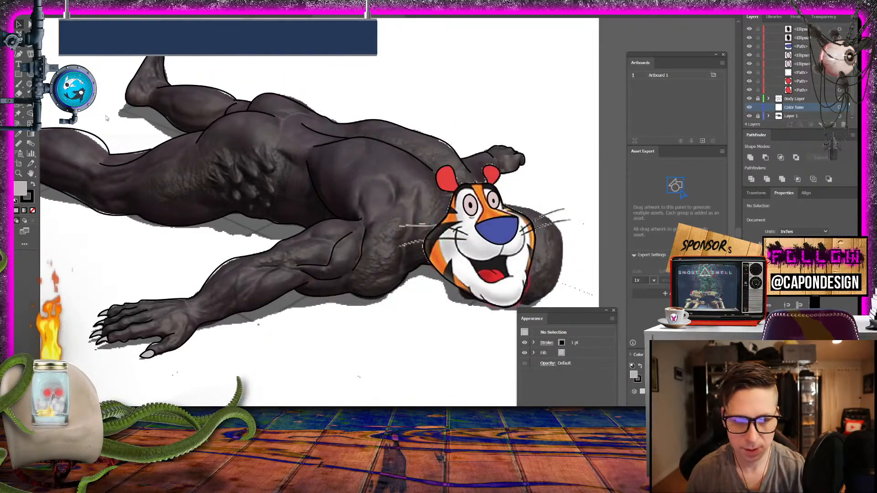
{"action": "left_click", "coordinate": [19, 135]}
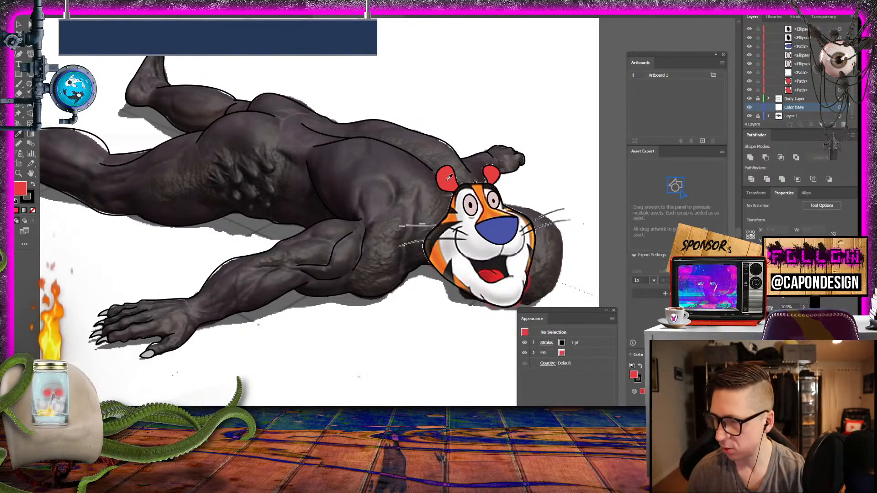
{"action": "left_click", "coordinate": [33, 186]}
{"action": "left_click", "coordinate": [32, 210]}
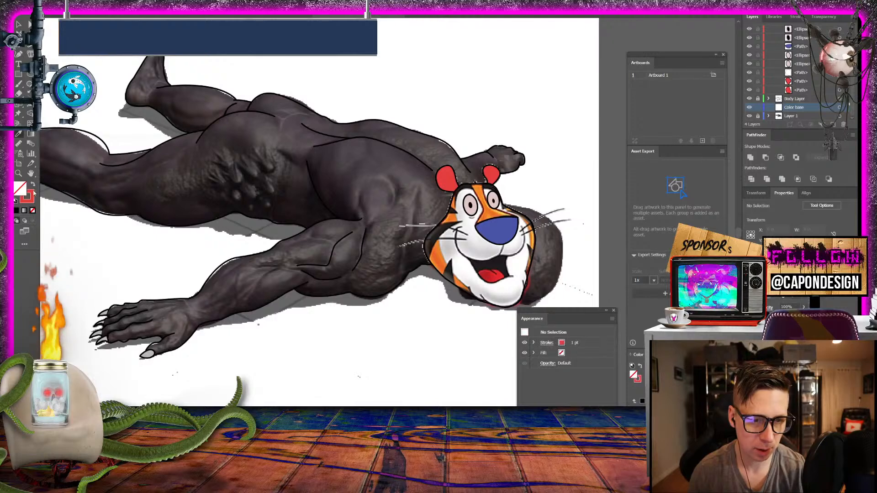
{"action": "left_click", "coordinate": [33, 185]}
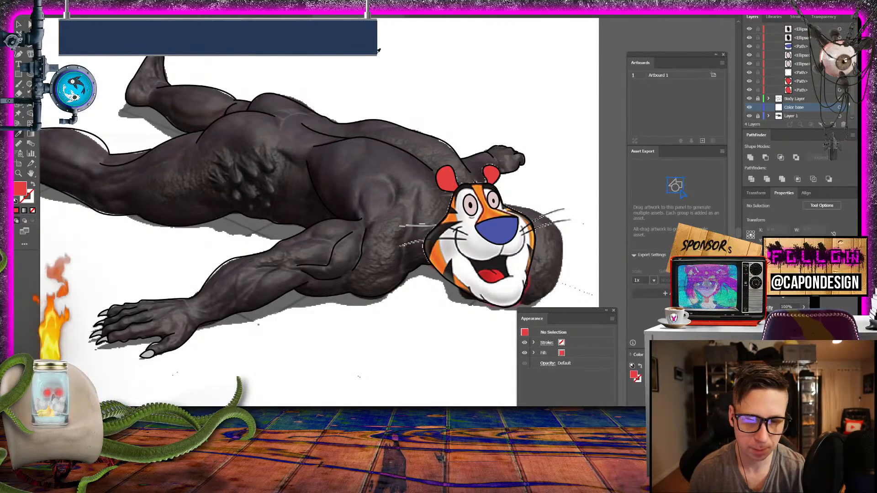
- Hide the Layer 1 reference image so only the vector line art is displayed
{"action": "scroll", "coordinate": [397, 70], "scroll_direction": "right", "scroll_amount": 3}
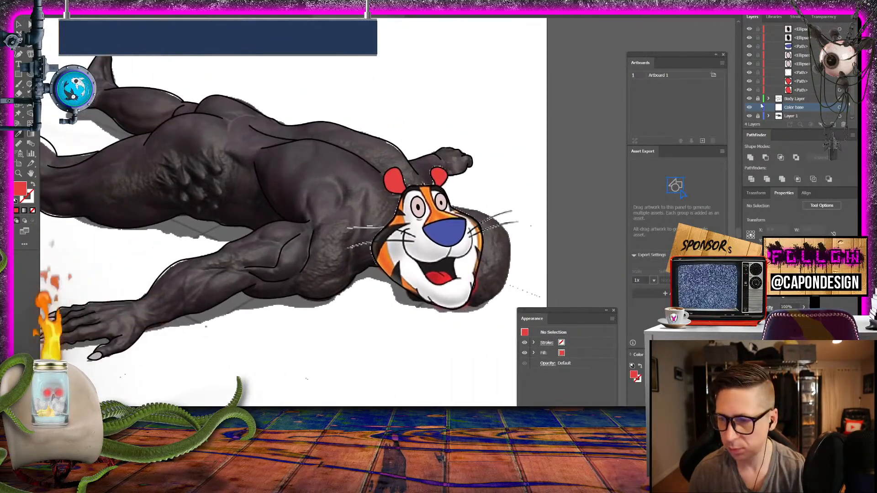
{"action": "left_click", "coordinate": [749, 116]}
{"action": "left_click_drag", "start_coordinate": [499, 186], "coordinate": [657, 144]}
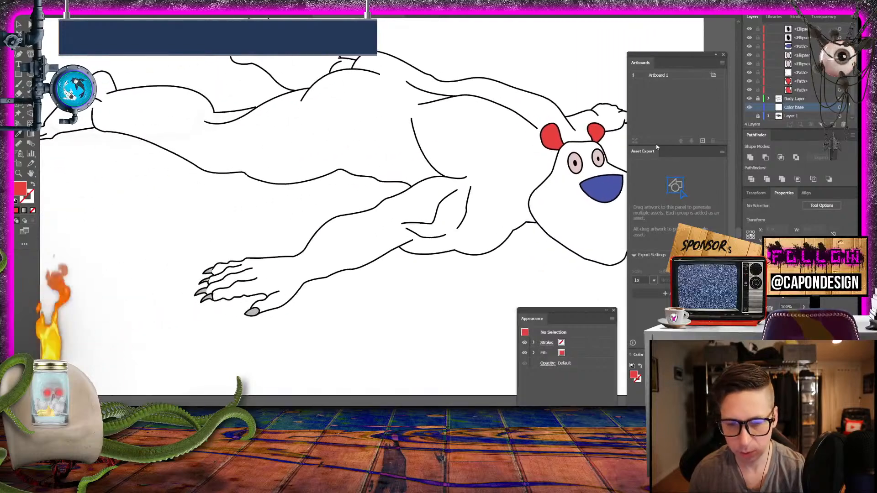
{"action": "left_click_drag", "start_coordinate": [402, 147], "coordinate": [335, 196]}
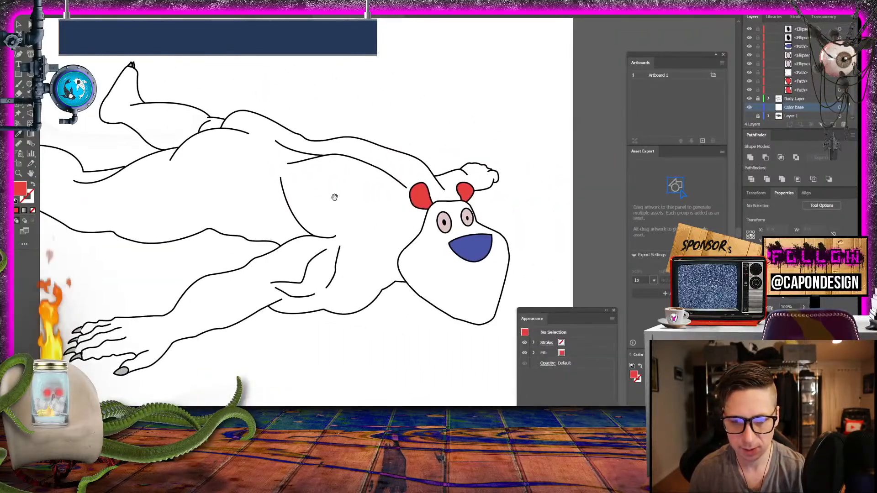
{"action": "left_click_drag", "start_coordinate": [382, 163], "coordinate": [460, 158]}
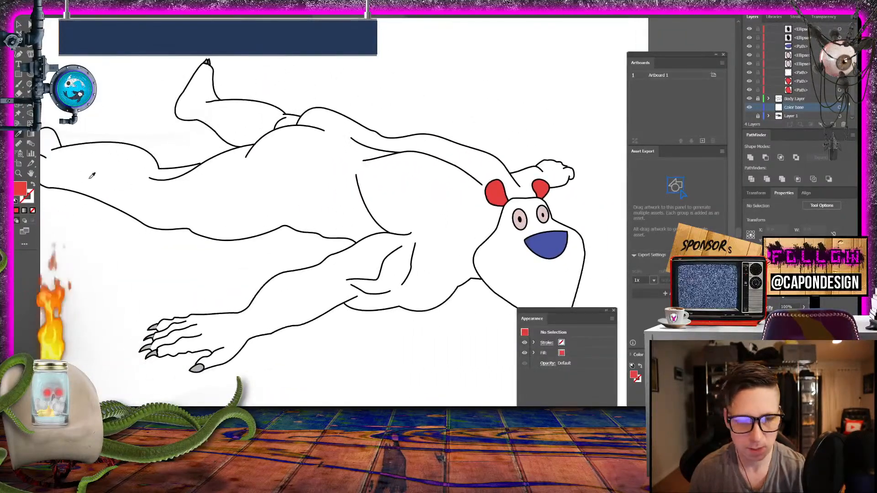
- Set the current fill color to the darker red B22626
{"action": "double_click", "coordinate": [21, 188]}
{"action": "left_click", "coordinate": [408, 204]}
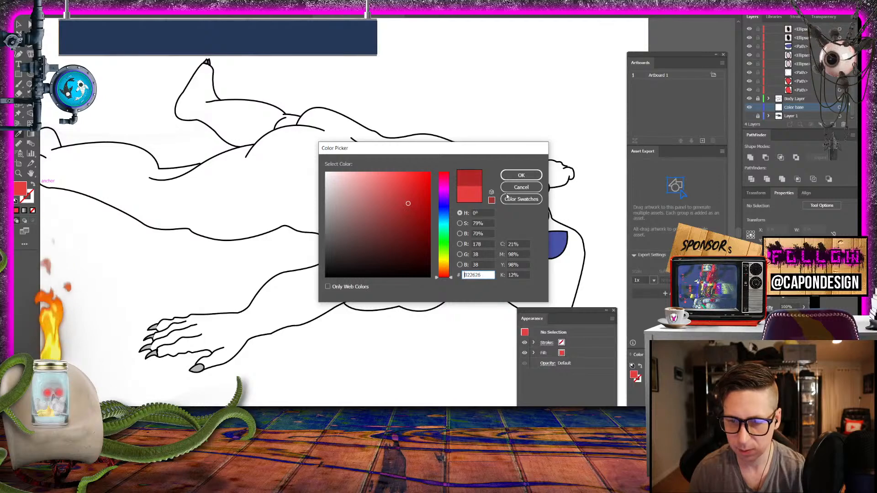
{"action": "left_click", "coordinate": [531, 176]}
- Start a red filled, strokeless shape on Color base with the Pen tool, tracing from the chin's lowest point along the lower jaw outline
{"action": "left_click_drag", "start_coordinate": [526, 227], "coordinate": [378, 132]}
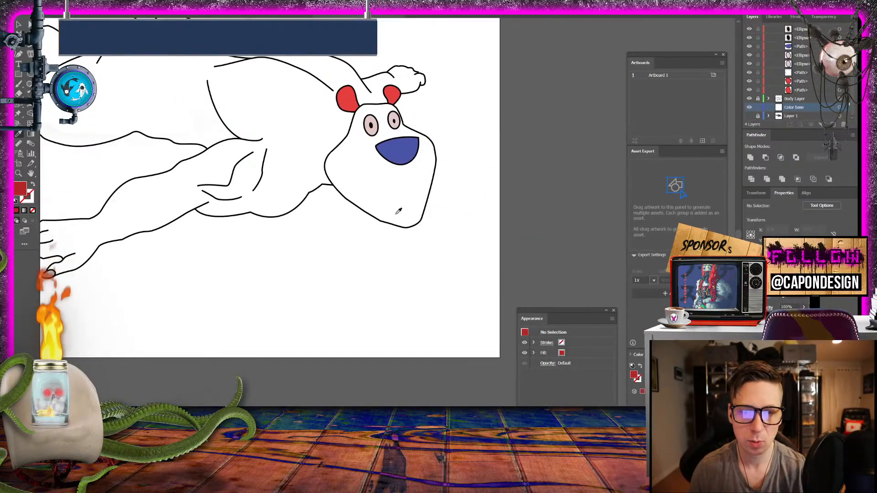
{"action": "left_click_drag", "start_coordinate": [249, 166], "coordinate": [476, 246]}
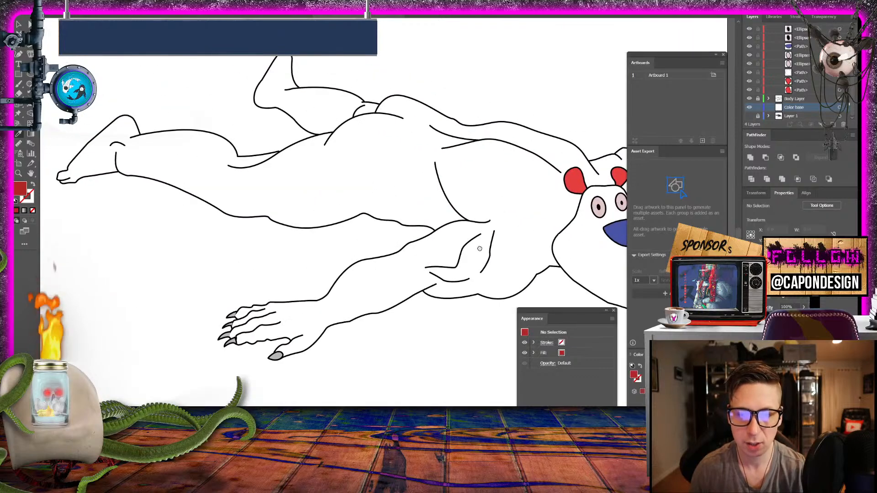
{"action": "left_click_drag", "start_coordinate": [256, 160], "coordinate": [212, 105]}
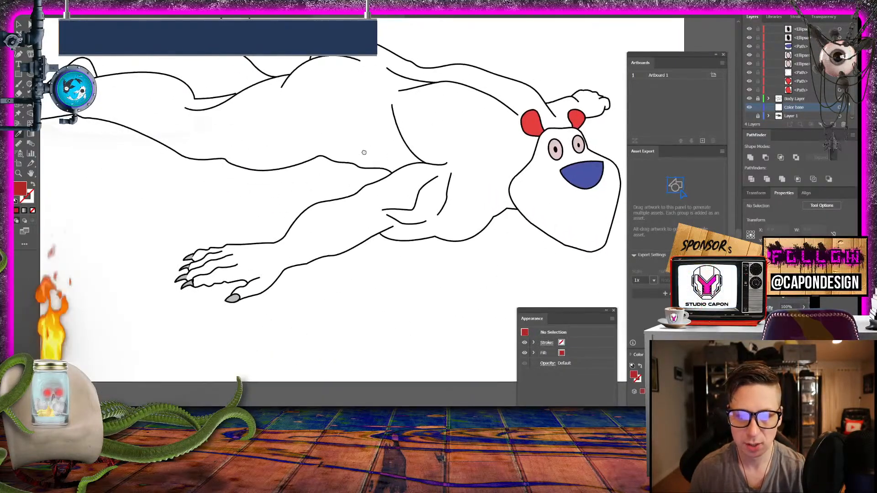
{"action": "left_click_drag", "start_coordinate": [398, 155], "coordinate": [211, 101]}
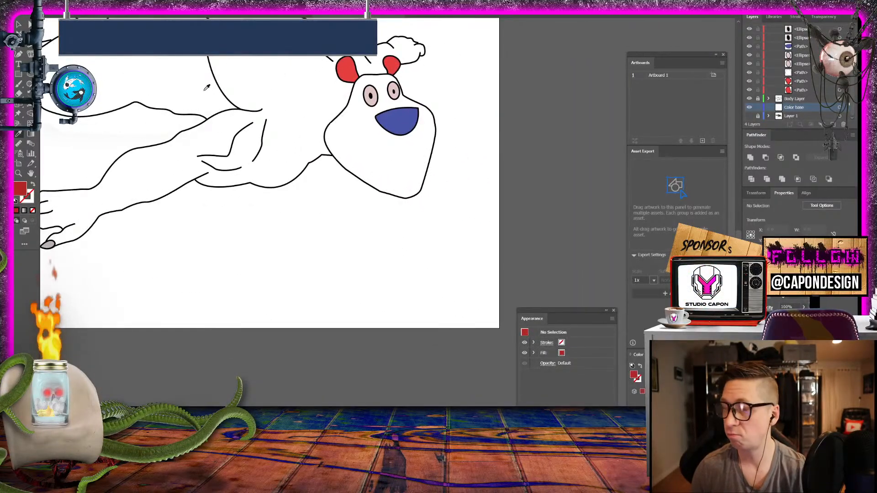
{"action": "key", "text": "ctrl+plus"}
{"action": "key", "text": "ctrl+plus"}
{"action": "key", "text": "ctrl+plus"}
{"action": "key", "text": "ctrl+plus"}
{"action": "key", "text": "ctrl+plus"}
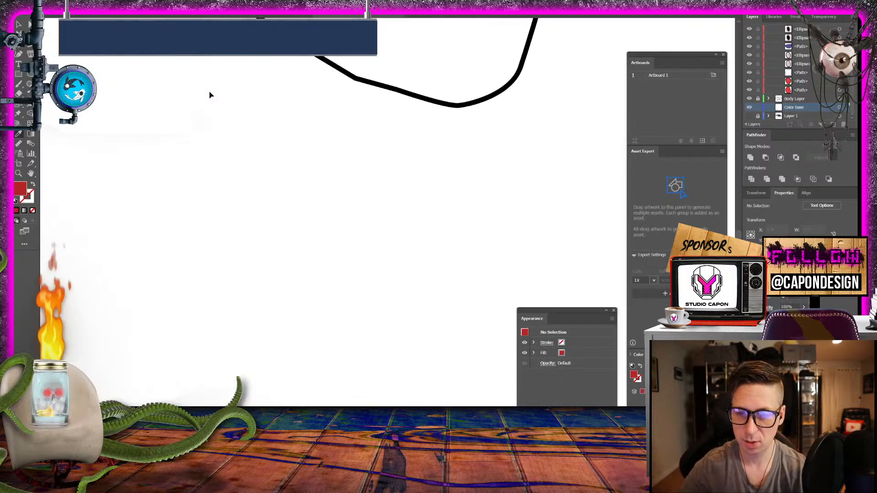
{"action": "left_click_drag", "start_coordinate": [211, 90], "coordinate": [319, 346]}
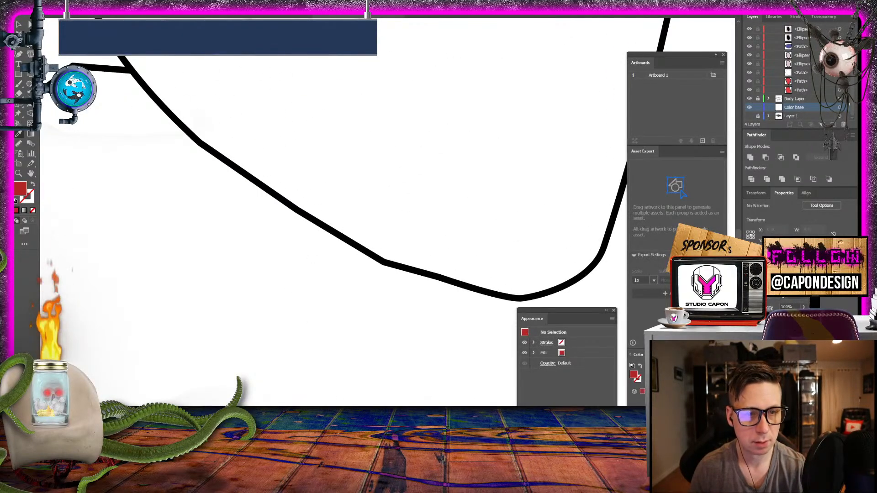
{"action": "left_click_drag", "start_coordinate": [288, 112], "coordinate": [163, 75]}
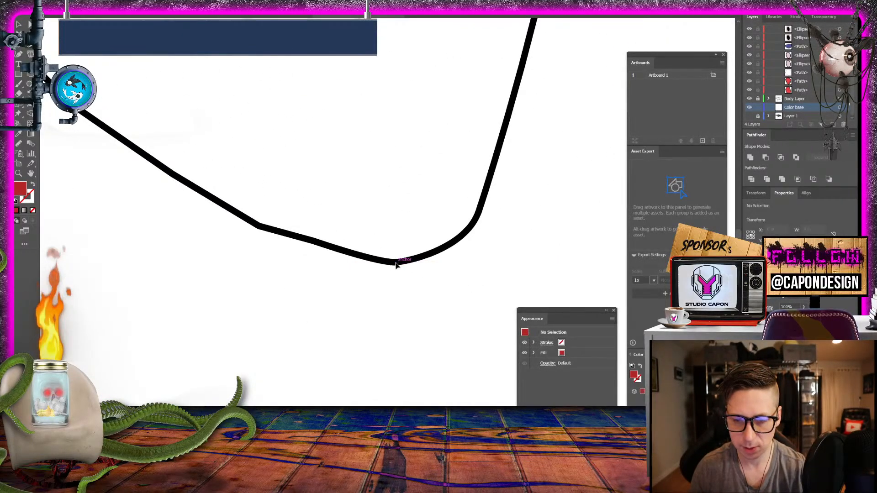
{"action": "left_click_drag", "start_coordinate": [397, 262], "coordinate": [301, 241]}
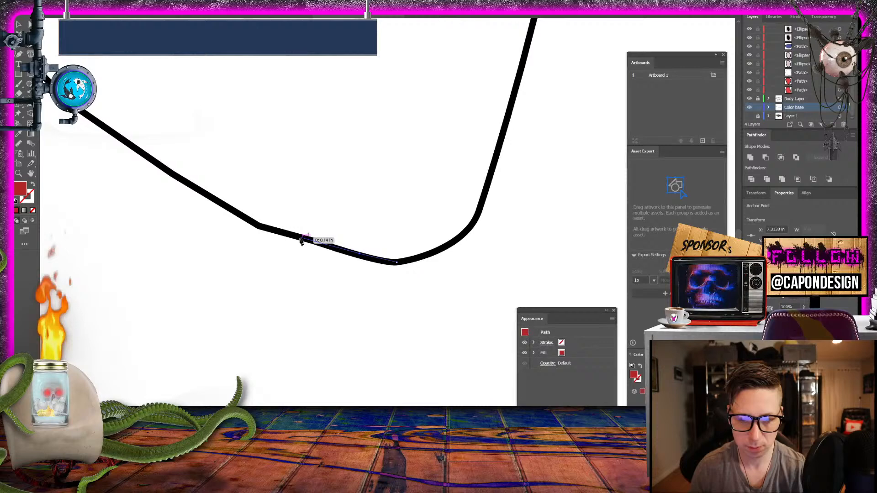
{"action": "left_click", "coordinate": [259, 226]}
{"action": "left_click", "coordinate": [217, 199]}
- Continue the red Pen path along the lower outline from the jaw up to the junction with the short peaked contour
{"action": "left_click_drag", "start_coordinate": [190, 142], "coordinate": [434, 237]}
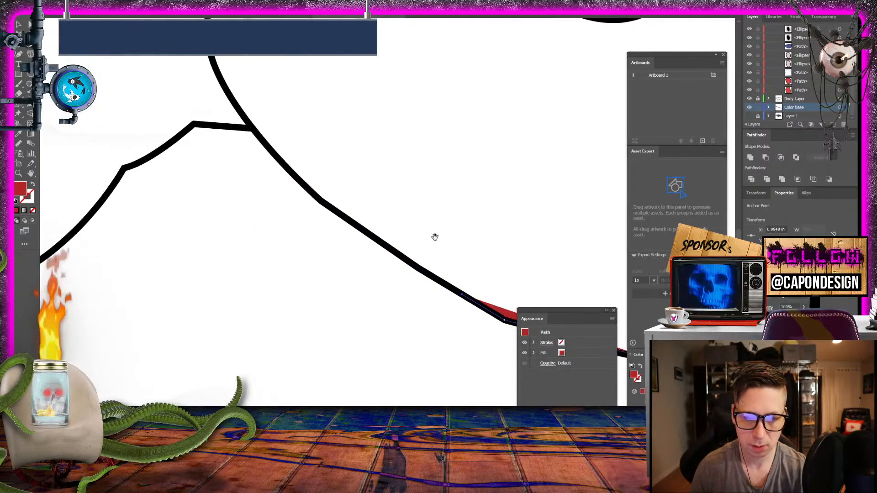
{"action": "left_click", "coordinate": [410, 262]}
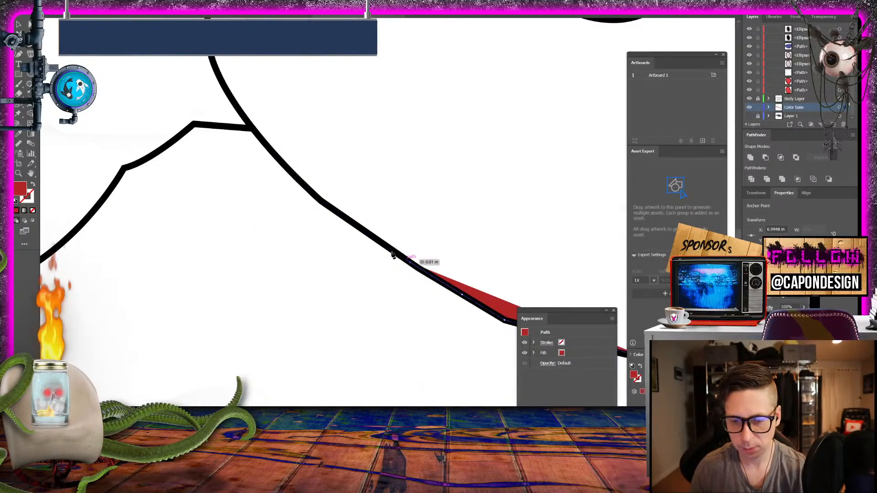
{"action": "left_click", "coordinate": [351, 224]}
{"action": "left_click", "coordinate": [319, 198]}
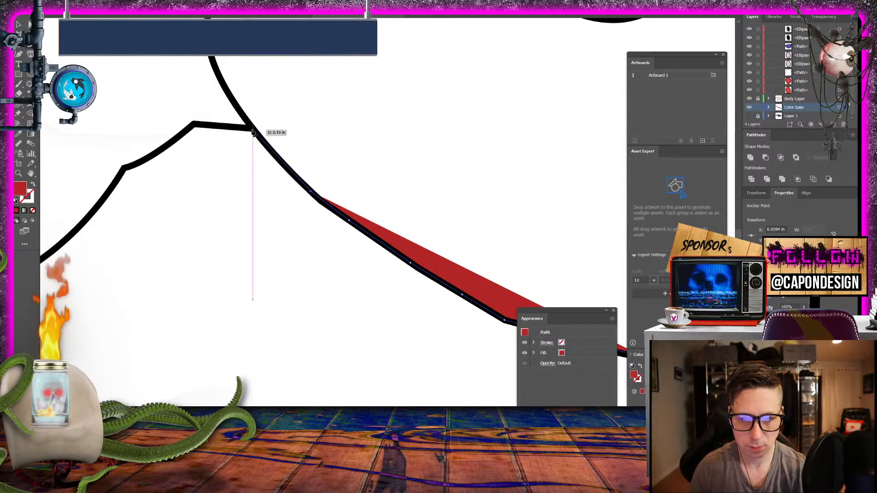
{"action": "left_click", "coordinate": [253, 131]}
- Trace the red shape over the peaked bump and down the rounded contour beyond it to the curve's lowest point
{"action": "left_click", "coordinate": [192, 124]}
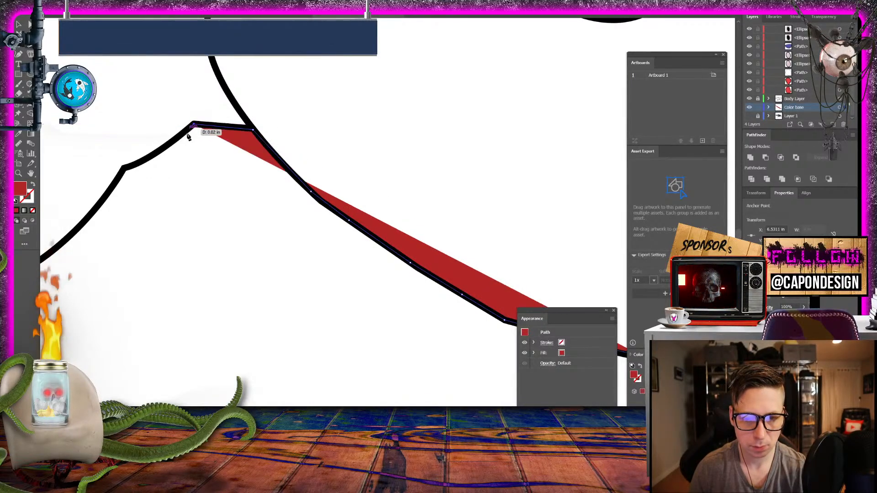
{"action": "left_click", "coordinate": [169, 143]}
{"action": "left_click", "coordinate": [124, 168]}
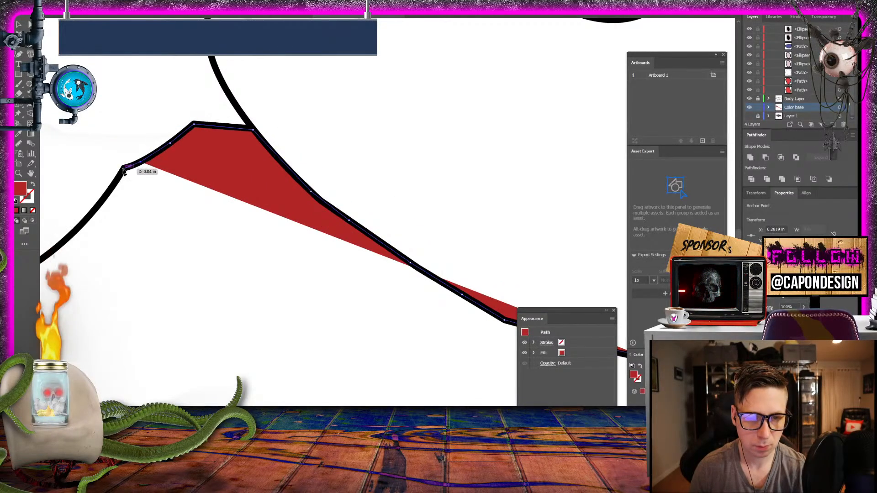
{"action": "left_click_drag", "start_coordinate": [105, 205], "coordinate": [335, 152]}
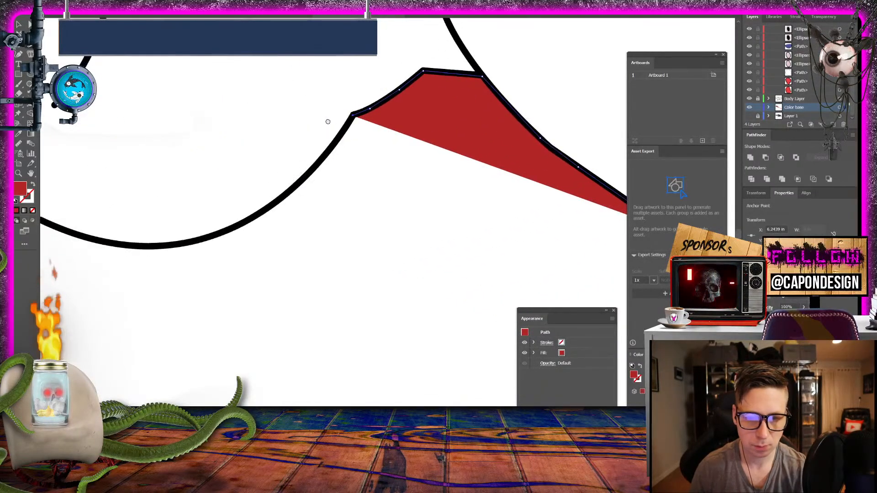
{"action": "left_click", "coordinate": [328, 150]}
{"action": "left_click", "coordinate": [298, 182]}
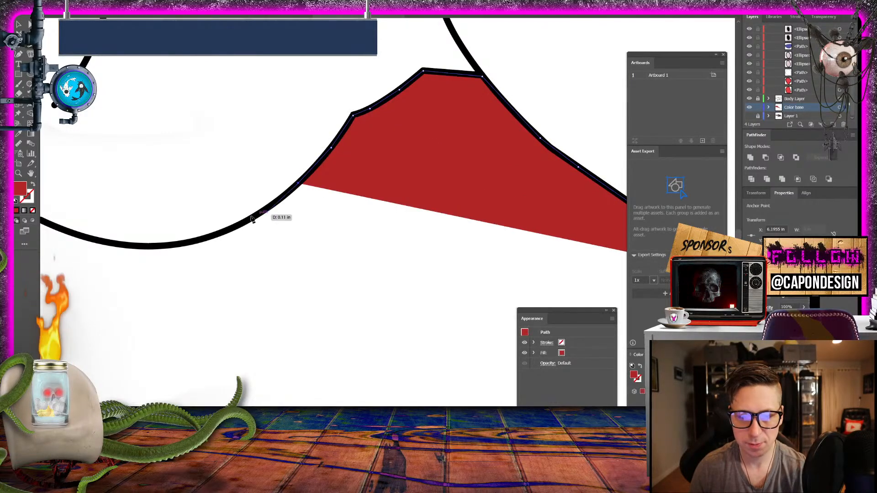
{"action": "left_click", "coordinate": [254, 217]}
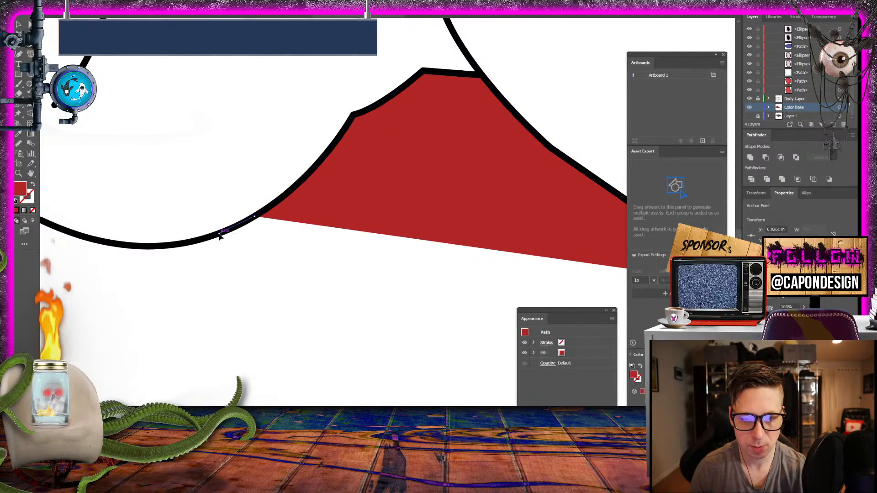
{"action": "left_click", "coordinate": [219, 234]}
{"action": "left_click", "coordinate": [160, 245]}
{"action": "left_click", "coordinate": [140, 247]}
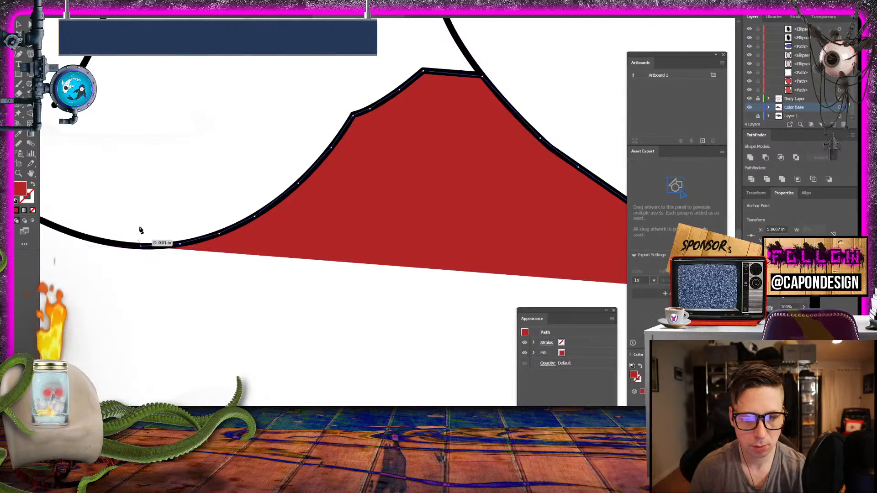
- Extend the red path up to the pointed corner of the body outline and onto the shallow curve past it
{"action": "left_click_drag", "start_coordinate": [139, 213], "coordinate": [374, 249]}
{"action": "left_click", "coordinate": [337, 279]}
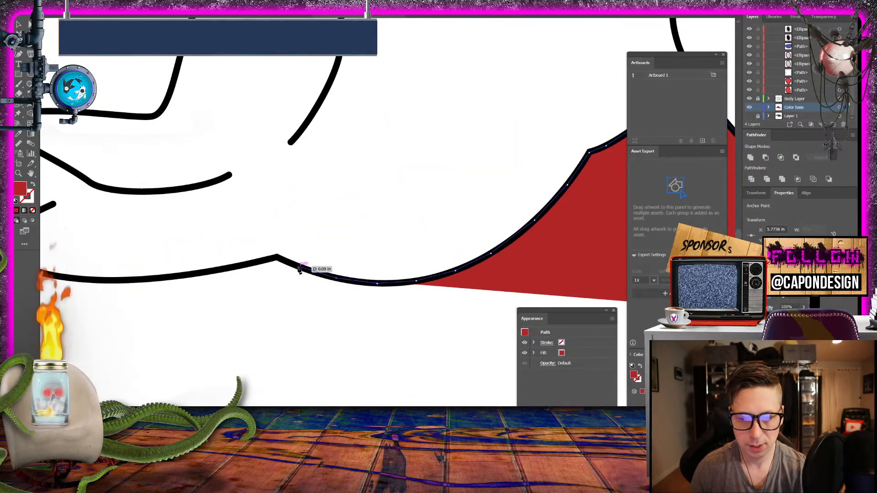
{"action": "left_click", "coordinate": [298, 266]}
{"action": "left_click", "coordinate": [276, 256]}
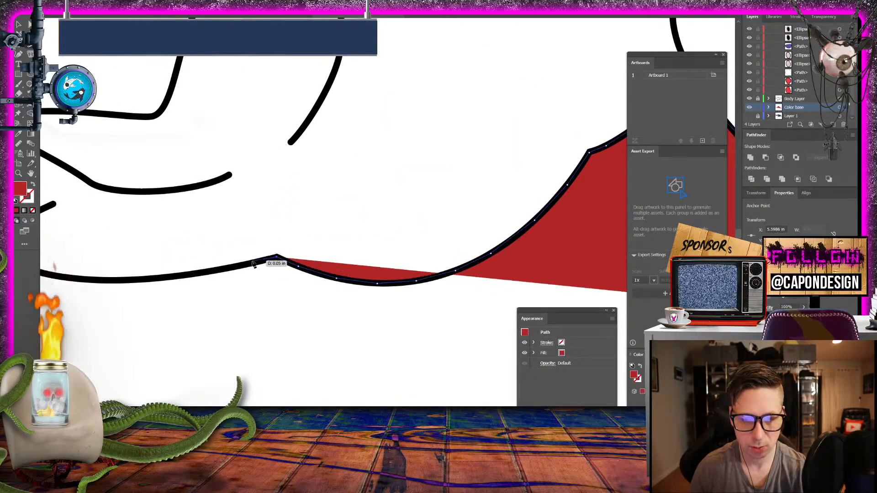
{"action": "left_click", "coordinate": [249, 264]}
{"action": "left_click", "coordinate": [201, 274]}
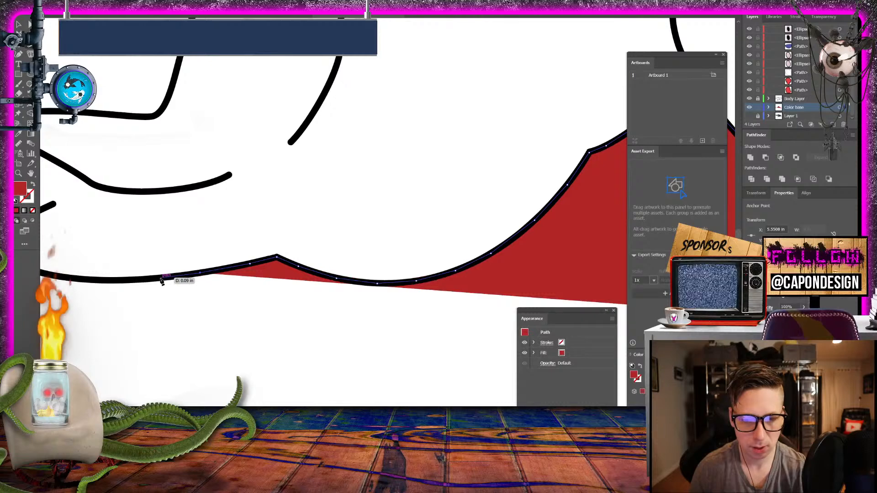
{"action": "left_click", "coordinate": [162, 282]}
- Trace the rest of the shallow body curve up to where it meets the arm's lower outline
{"action": "left_click_drag", "start_coordinate": [141, 261], "coordinate": [388, 268]}
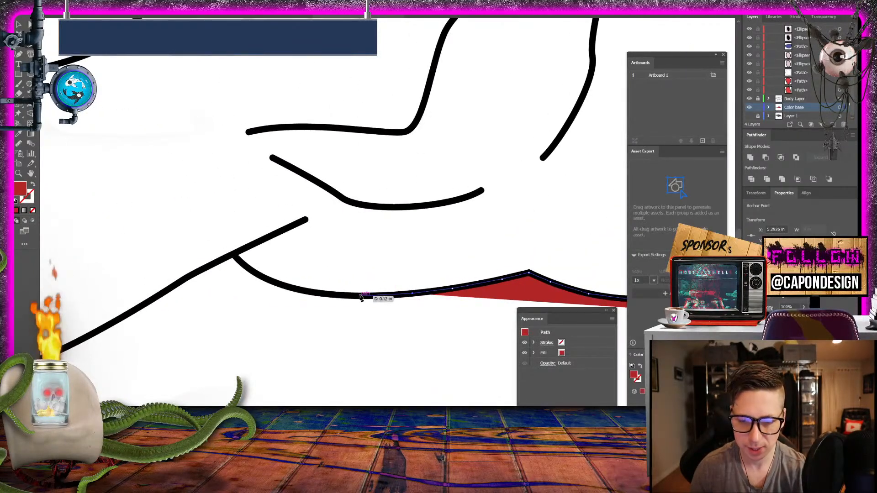
{"action": "left_click", "coordinate": [360, 296]}
{"action": "left_click", "coordinate": [322, 294]}
{"action": "left_click", "coordinate": [268, 280]}
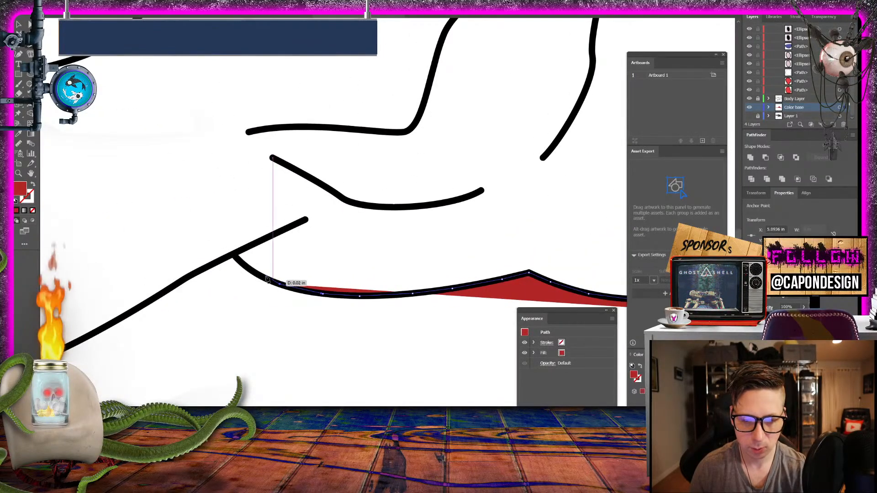
{"action": "left_click", "coordinate": [249, 269]}
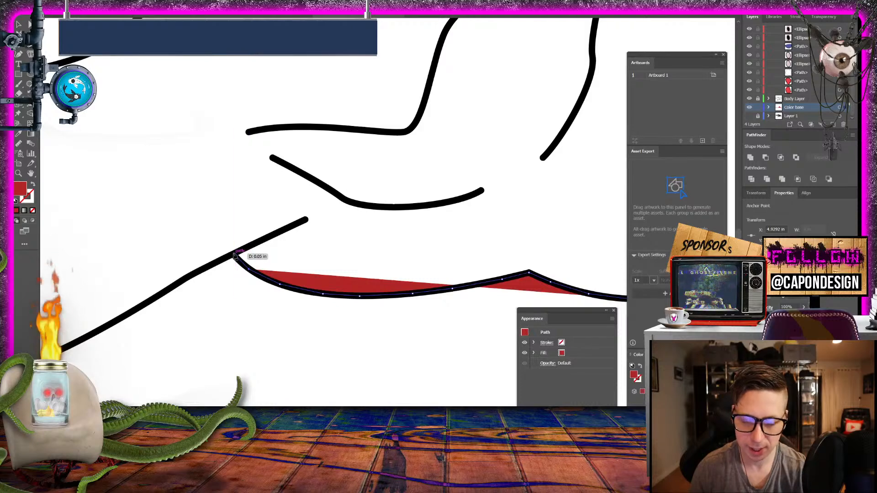
{"action": "left_click", "coordinate": [234, 255]}
- Follow the arm's lower outline with the Pen path from the body junction down to the corner before the wrist
{"action": "left_click", "coordinate": [158, 296]}
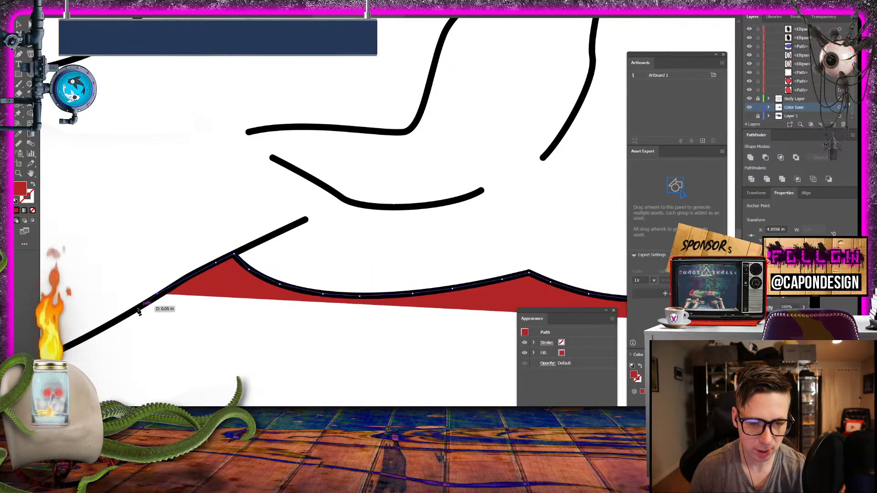
{"action": "left_click", "coordinate": [87, 337]}
{"action": "left_click_drag", "start_coordinate": [100, 298], "coordinate": [440, 112]}
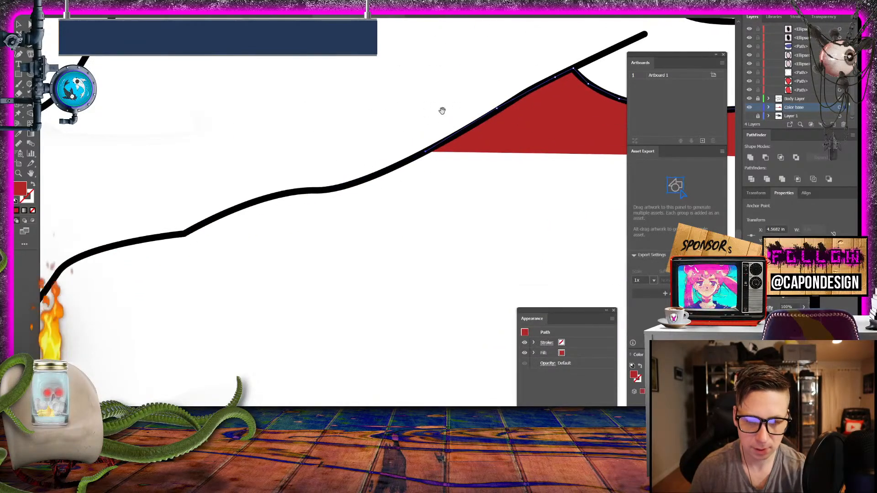
{"action": "left_click", "coordinate": [360, 182]}
{"action": "left_click", "coordinate": [332, 189]}
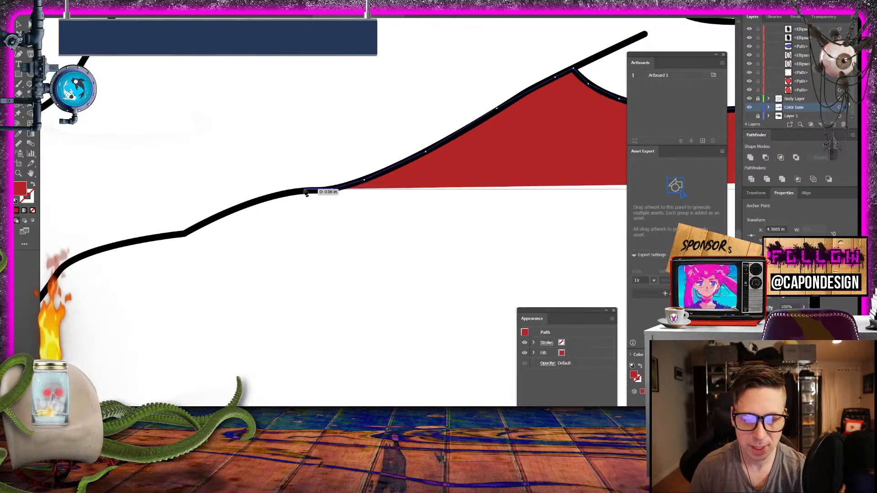
{"action": "left_click", "coordinate": [303, 189]}
{"action": "left_click", "coordinate": [256, 206]}
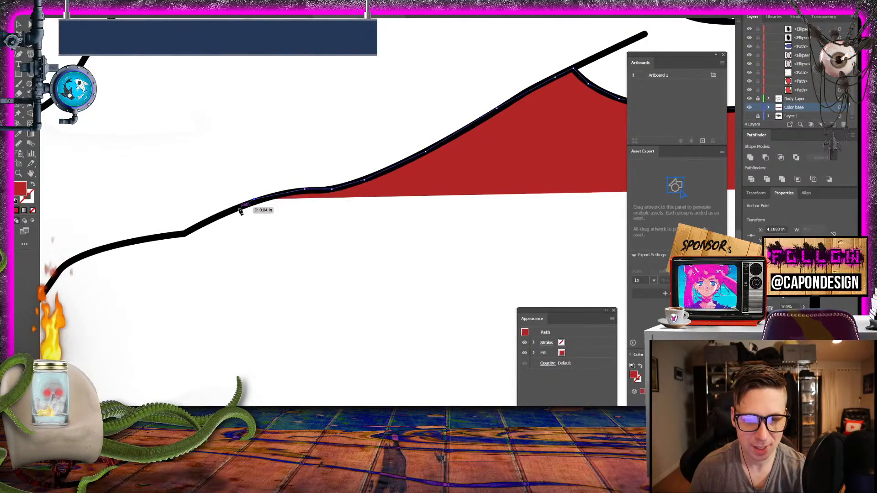
{"action": "left_click", "coordinate": [218, 216]}
{"action": "left_click", "coordinate": [183, 235]}
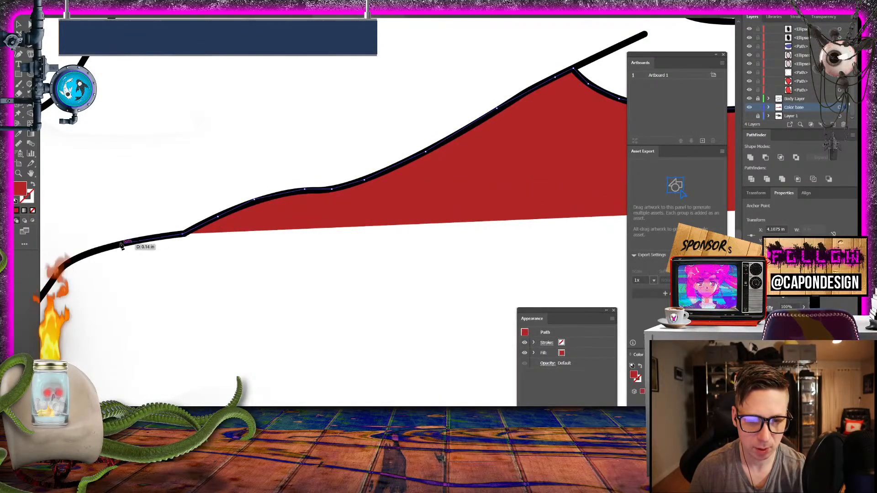
- Trace the underside of the wrist past the forearm corner and down the hand's outer edge toward the thumb claw
{"action": "left_click", "coordinate": [114, 246]}
{"action": "left_click", "coordinate": [74, 259]}
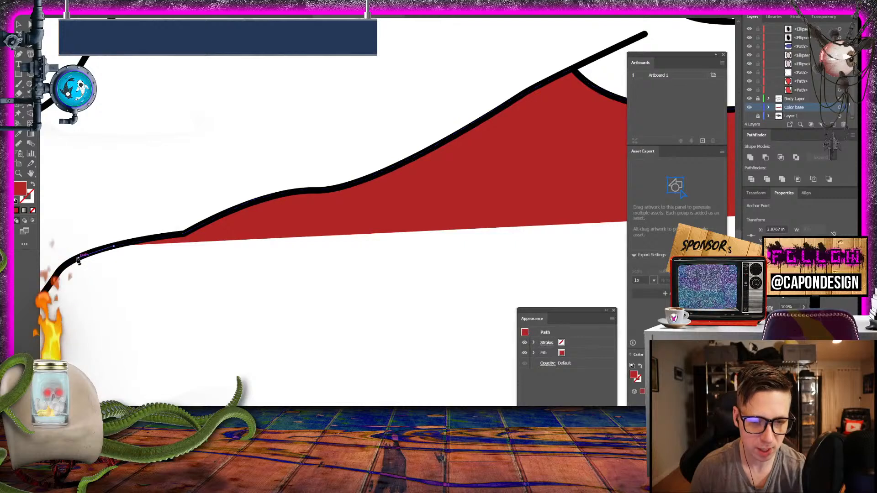
{"action": "left_click", "coordinate": [61, 272]}
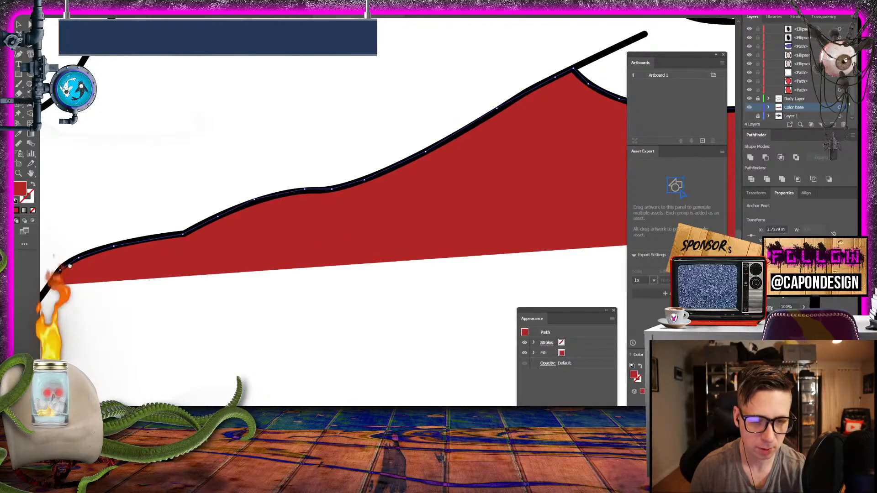
{"action": "left_click_drag", "start_coordinate": [61, 272], "coordinate": [435, 128]}
{"action": "left_click", "coordinate": [399, 158]}
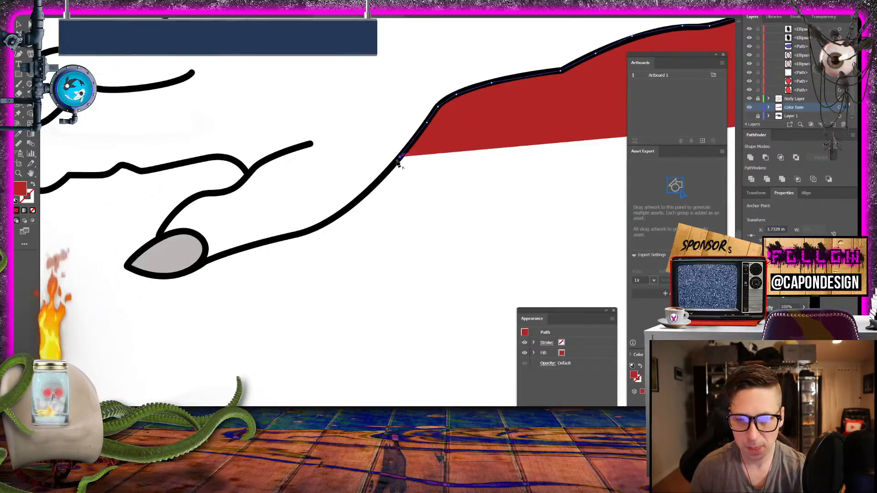
{"action": "left_click", "coordinate": [369, 192]}
{"action": "left_click", "coordinate": [343, 213]}
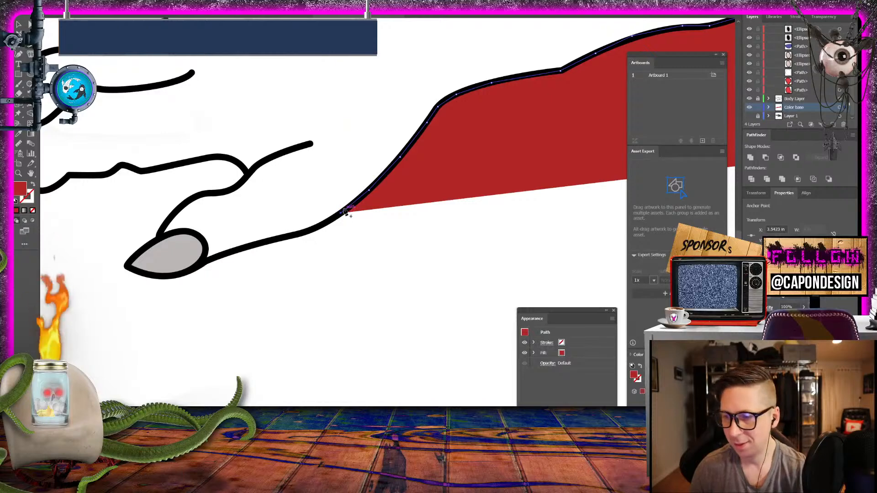
- Trace the thumb, the hand's lower edge and the fingertips, passing behind the grey claws and redoing the misplaced anchor at the second claw
{"action": "left_click_drag", "start_coordinate": [338, 219], "coordinate": [213, 197]}
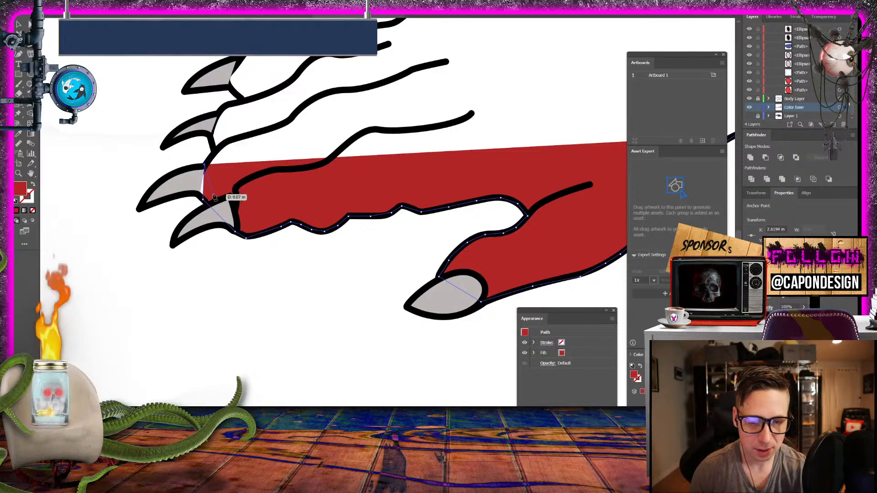
{"action": "key", "text": "ctrl+z"}
{"action": "left_click", "coordinate": [188, 180]}
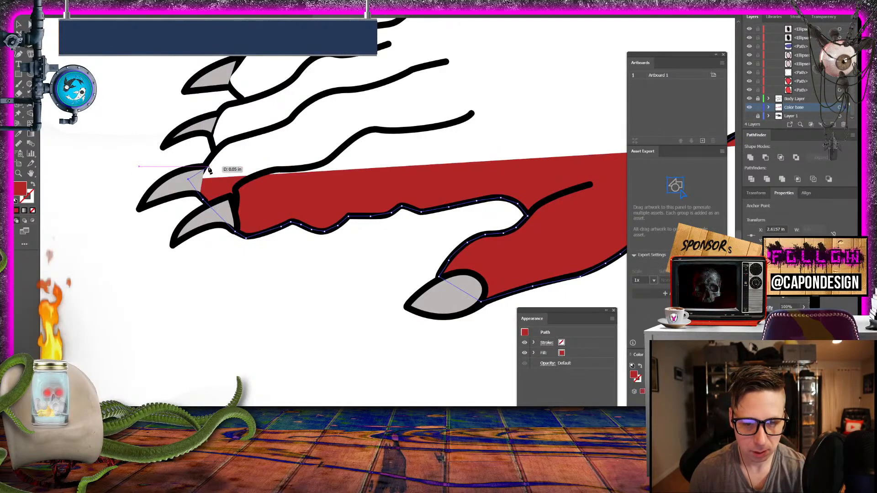
{"action": "left_click_drag", "start_coordinate": [204, 168], "coordinate": [244, 58]}
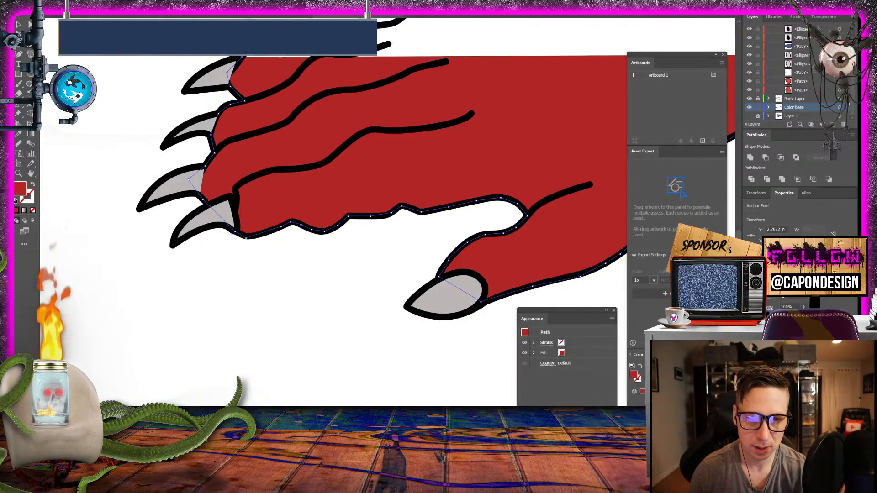
{"action": "left_click", "coordinate": [260, 39]}
- Carry the red path along the back of the hand and around the bend at the wrist
{"action": "left_click_drag", "start_coordinate": [314, 66], "coordinate": [168, 139]}
{"action": "key", "text": "space"}
{"action": "left_click", "coordinate": [211, 139]}
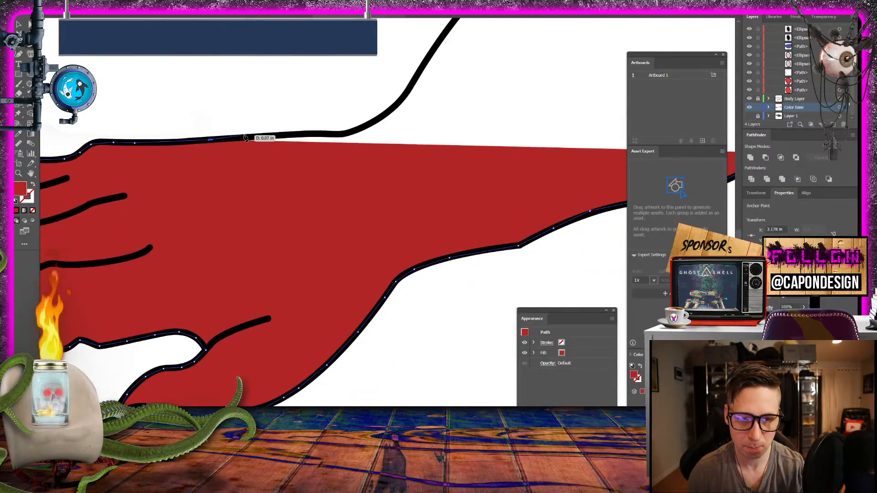
{"action": "left_click_drag", "start_coordinate": [245, 138], "coordinate": [372, 122]}
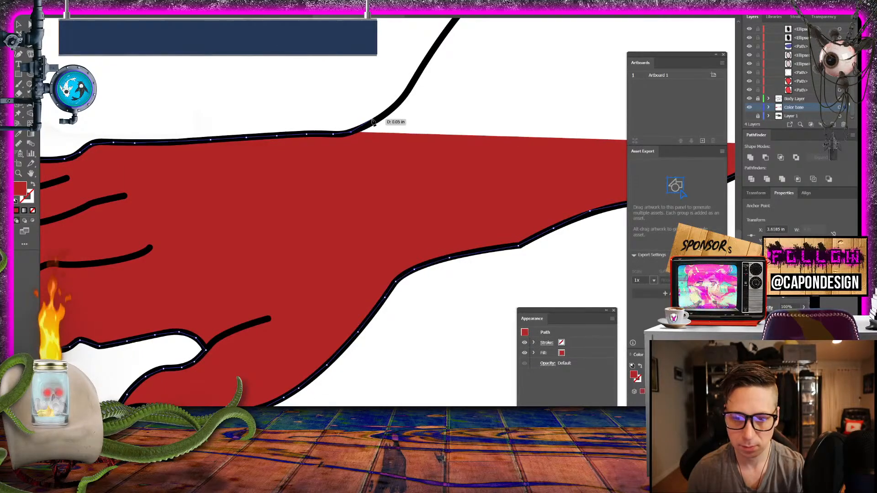
{"action": "left_click", "coordinate": [378, 119]}
{"action": "left_click", "coordinate": [402, 100]}
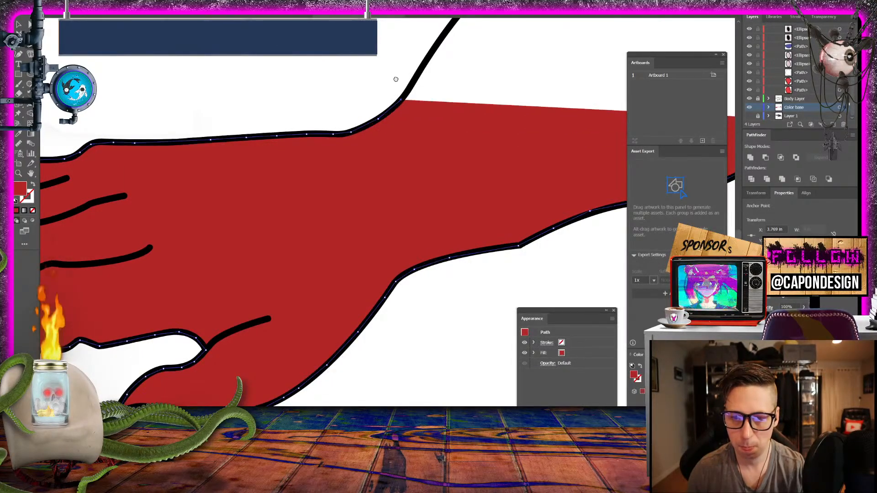
- Trace the steep rising curve of the forearm's upper outline with closely spaced anchors
{"action": "left_click_drag", "start_coordinate": [436, 58], "coordinate": [305, 263]}
{"action": "left_click", "coordinate": [305, 249]}
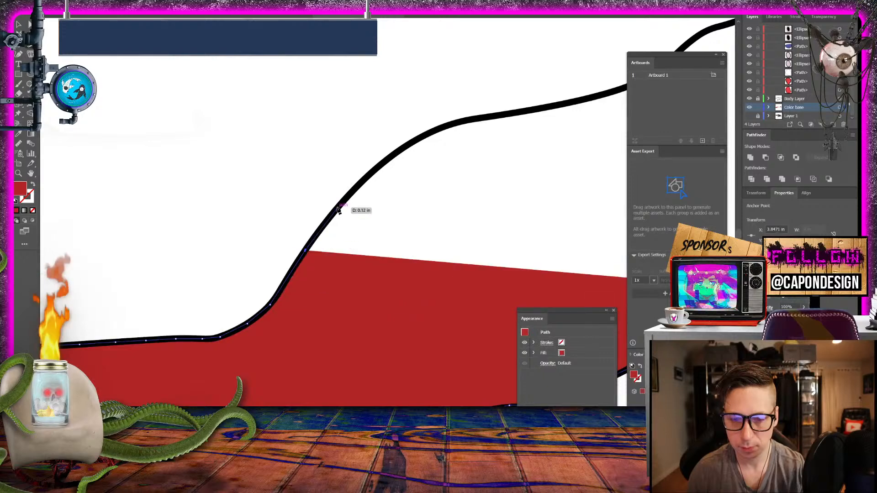
{"action": "left_click", "coordinate": [338, 208]}
{"action": "left_click", "coordinate": [369, 178]}
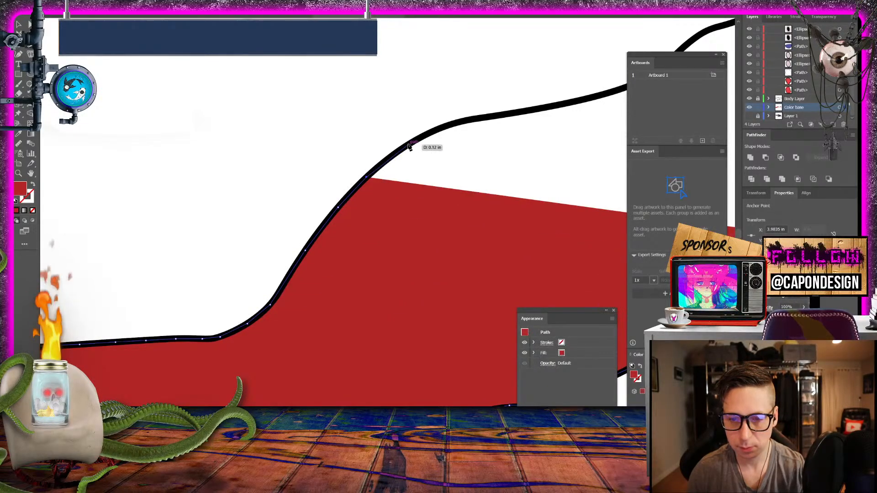
{"action": "left_click", "coordinate": [409, 147]}
- Continue the red path over the forearm's rounded crest and along the gentle slope of the arm's upper outline
{"action": "left_click_drag", "start_coordinate": [409, 148], "coordinate": [214, 180]}
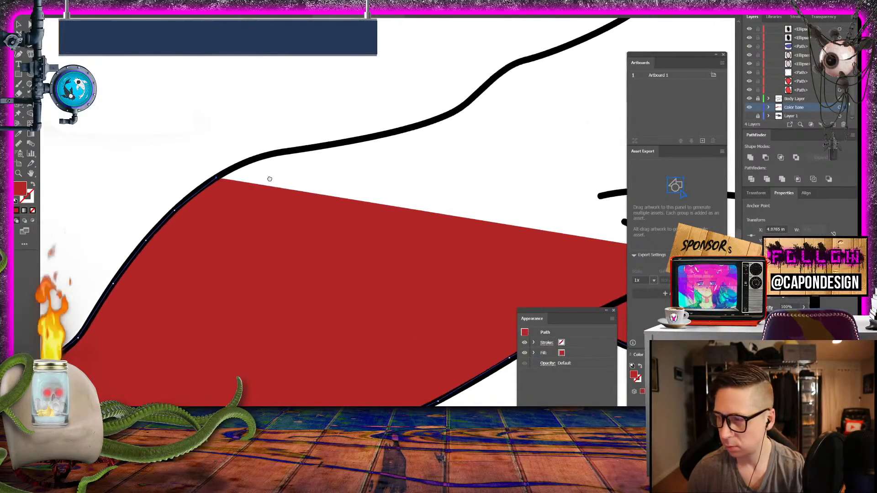
{"action": "left_click", "coordinate": [244, 166]}
{"action": "left_click", "coordinate": [289, 153]}
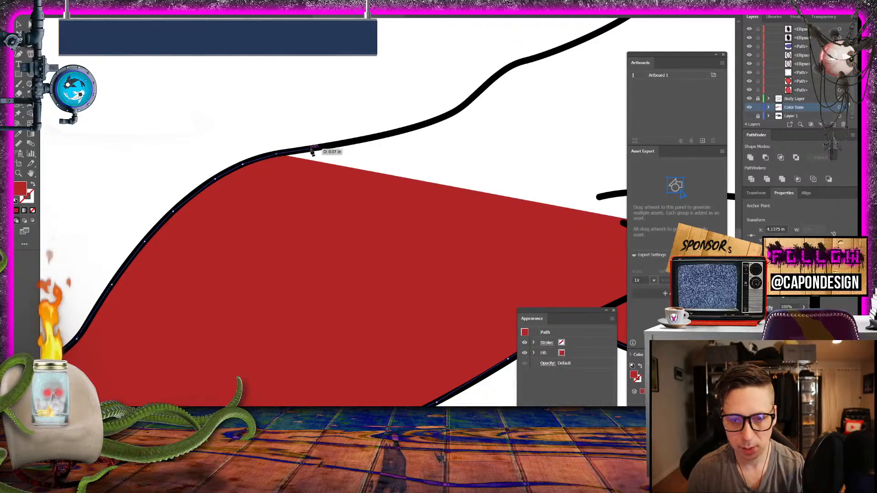
{"action": "left_click", "coordinate": [316, 148]}
{"action": "left_click", "coordinate": [362, 139]}
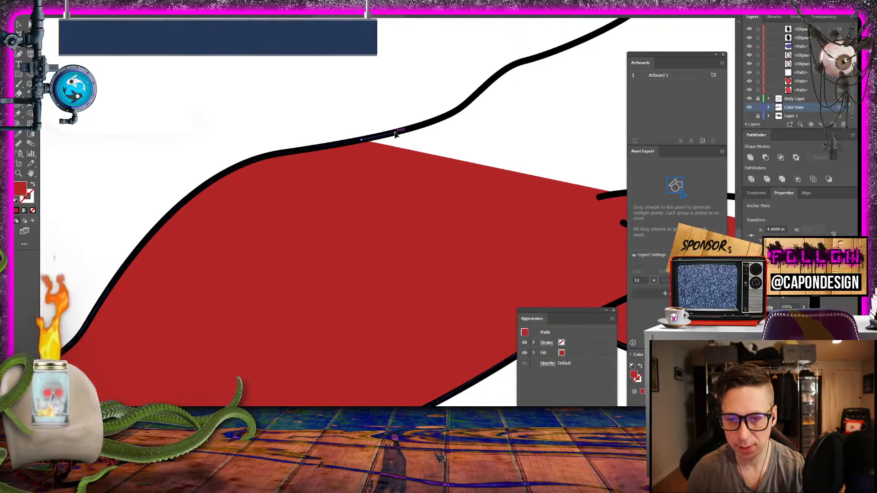
{"action": "left_click", "coordinate": [395, 132]}
{"action": "left_click_drag", "start_coordinate": [397, 133], "coordinate": [211, 216]}
- Trace the small S-shaped bend in the arm's upper outline with closely spaced anchors
{"action": "left_click", "coordinate": [247, 206]}
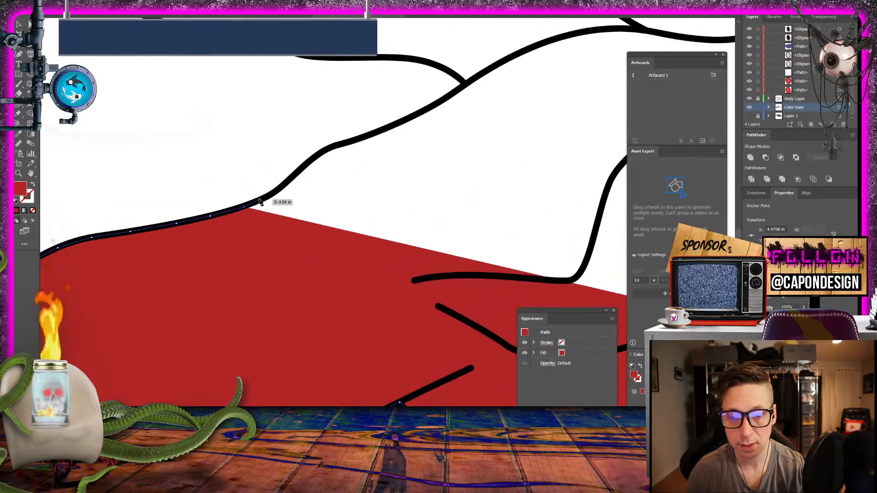
{"action": "left_click", "coordinate": [263, 197]}
{"action": "left_click", "coordinate": [276, 191]}
{"action": "left_click", "coordinate": [295, 178]}
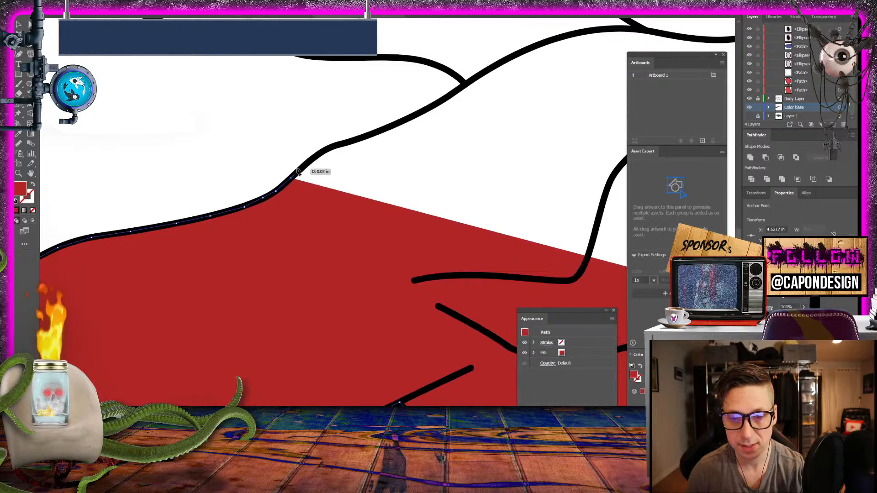
{"action": "left_click", "coordinate": [302, 164]}
{"action": "left_click", "coordinate": [321, 153]}
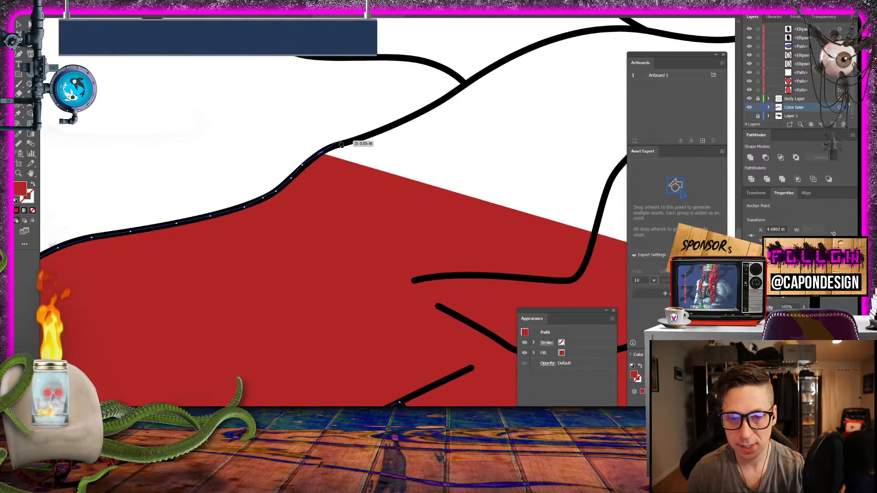
{"action": "left_click", "coordinate": [342, 145]}
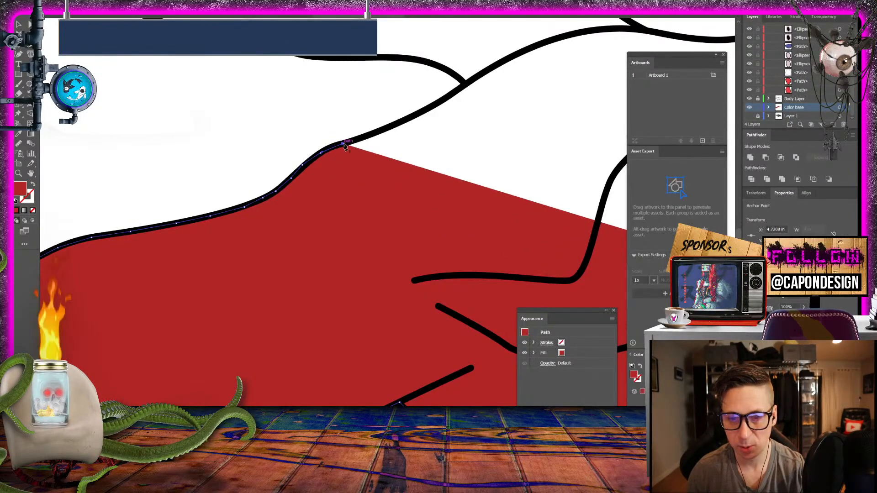
- Extend the path up the upper arm to where it meets the belly line, turning the corner onto that line
{"action": "left_click", "coordinate": [393, 125]}
{"action": "left_click", "coordinate": [411, 117]}
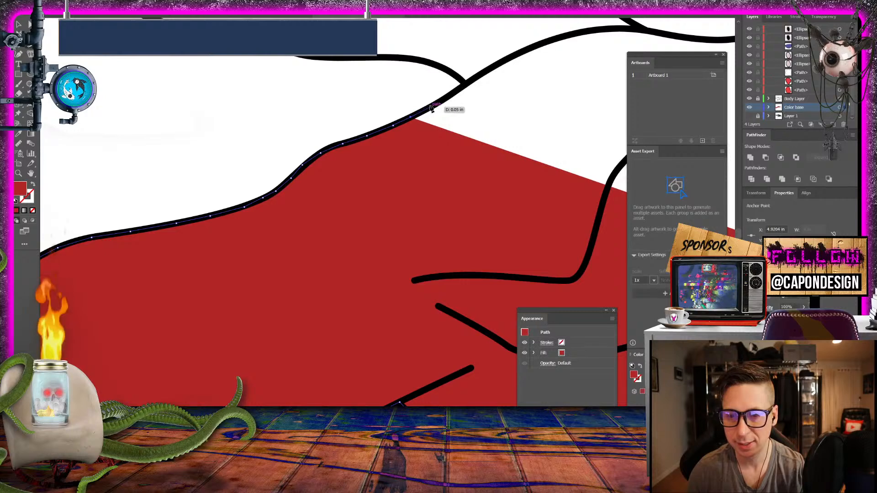
{"action": "left_click", "coordinate": [431, 109]}
{"action": "left_click", "coordinate": [463, 86]}
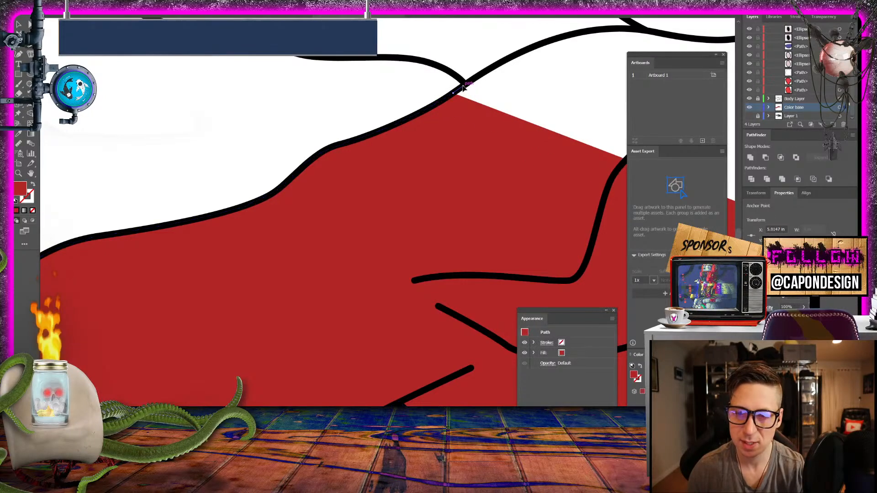
{"action": "left_click_drag", "start_coordinate": [463, 86], "coordinate": [469, 227]}
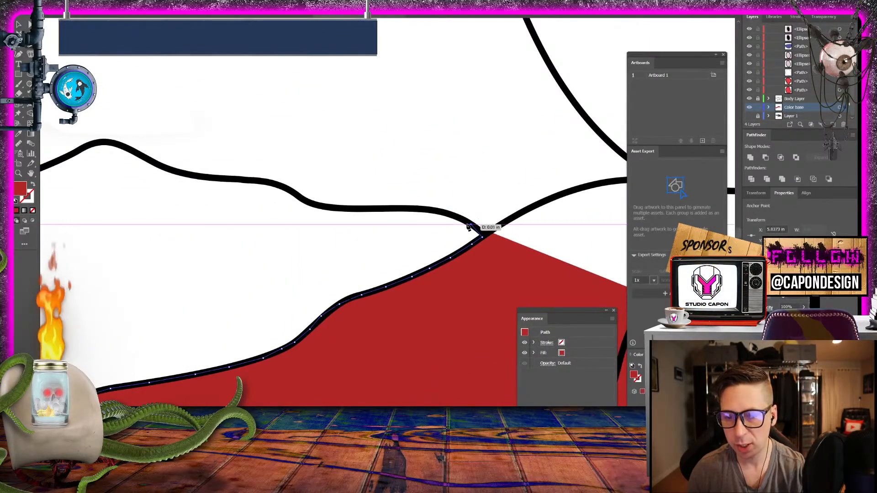
{"action": "scroll", "coordinate": [467, 228], "scroll_direction": "down", "scroll_amount": 5}
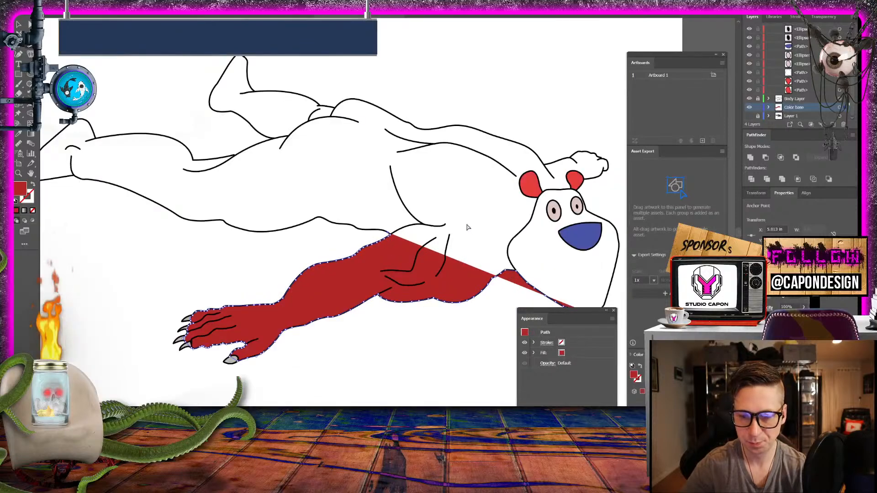
{"action": "scroll", "coordinate": [467, 227], "scroll_direction": "up", "scroll_amount": 5}
{"action": "scroll", "coordinate": [467, 227], "scroll_direction": "up", "scroll_amount": 3}
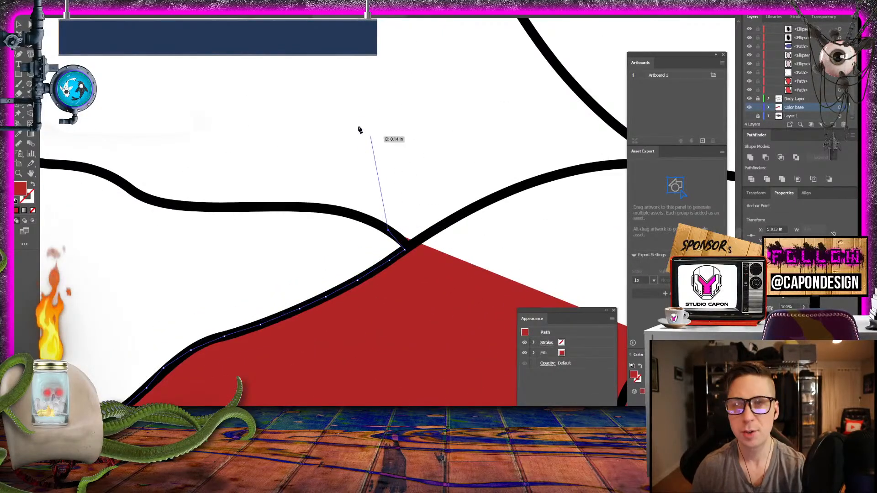
- Trace the belly line away from the arm, over its rounded bump and down the long slope beyond it
{"action": "mouse_move", "coordinate": [356, 133]}
{"action": "left_mouse_down"}
{"action": "mouse_move", "coordinate": [402, 234]}
{"action": "mouse_move", "coordinate": [325, 214]}
{"action": "mouse_move", "coordinate": [192, 210]}
{"action": "mouse_move", "coordinate": [115, 187]}
{"action": "left_mouse_up"}
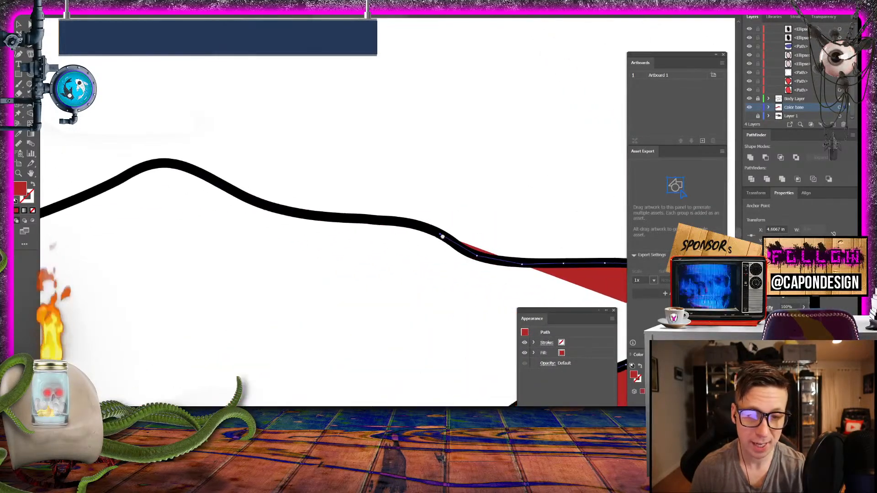
{"action": "mouse_move", "coordinate": [425, 225]}
{"action": "left_mouse_down"}
{"action": "mouse_move", "coordinate": [274, 208]}
{"action": "mouse_move", "coordinate": [166, 164]}
{"action": "mouse_move", "coordinate": [129, 189]}
{"action": "mouse_move", "coordinate": [74, 204]}
{"action": "left_mouse_up"}
{"action": "left_click_drag", "start_coordinate": [102, 201], "coordinate": [449, 165]}
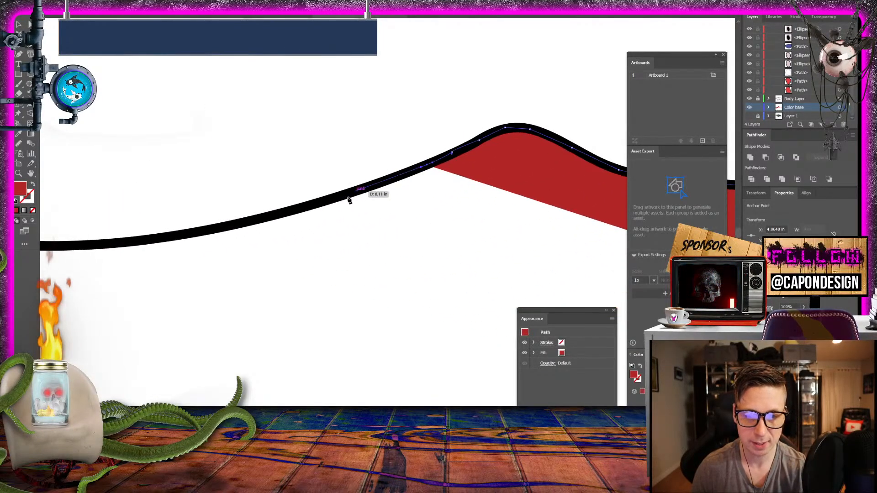
{"action": "left_click_drag", "start_coordinate": [337, 197], "coordinate": [210, 233]}
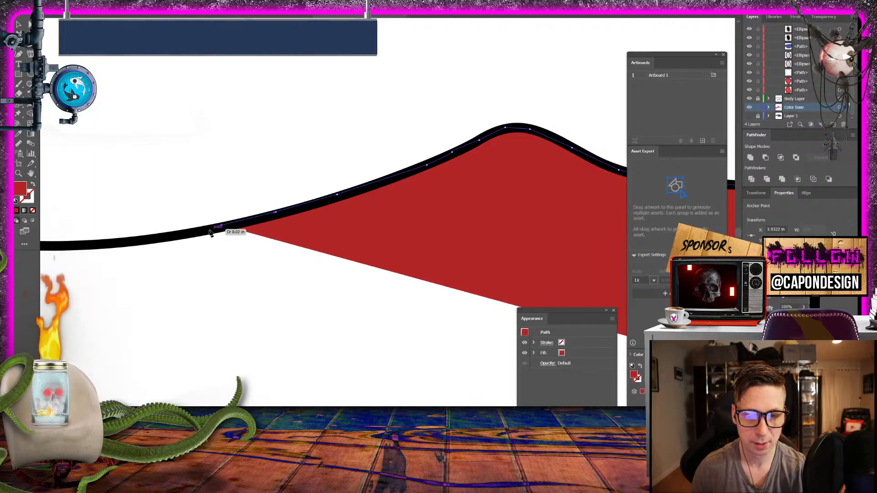
{"action": "left_click", "coordinate": [149, 241]}
{"action": "left_click", "coordinate": [95, 248]}
- Follow the low curve of the body's underside up and around the small bend at the thigh
{"action": "left_click_drag", "start_coordinate": [153, 237], "coordinate": [605, 239]}
{"action": "left_click_drag", "start_coordinate": [450, 249], "coordinate": [405, 245]}
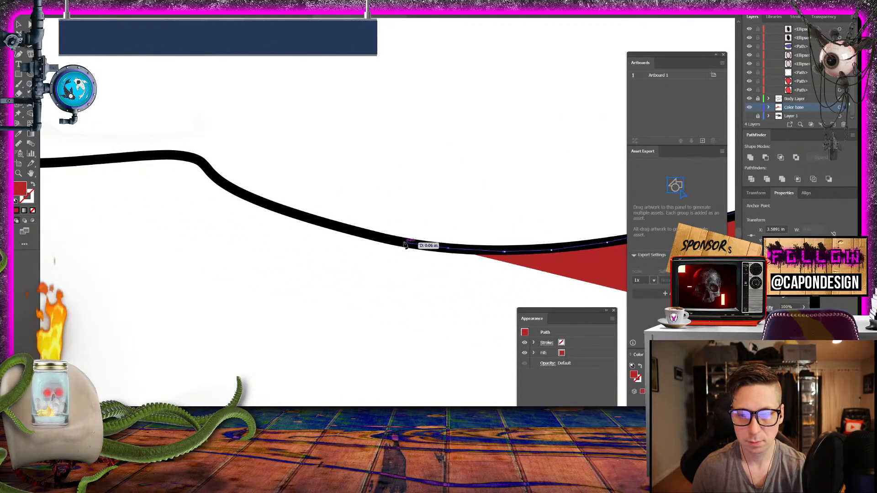
{"action": "mouse_move", "coordinate": [355, 233]}
{"action": "left_mouse_down"}
{"action": "mouse_move", "coordinate": [245, 195]}
{"action": "mouse_move", "coordinate": [196, 161]}
{"action": "left_mouse_up"}
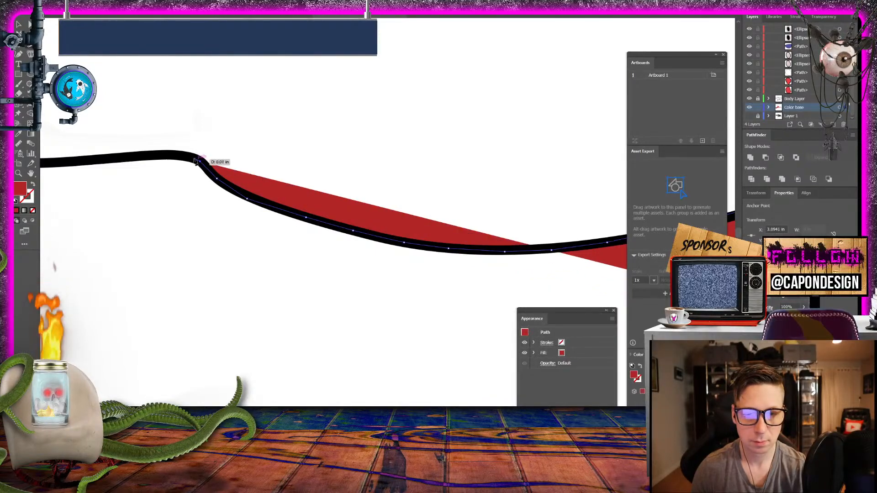
{"action": "left_click", "coordinate": [111, 158]}
{"action": "key", "text": "space"}
{"action": "left_click_drag", "start_coordinate": [110, 159], "coordinate": [568, 175]}
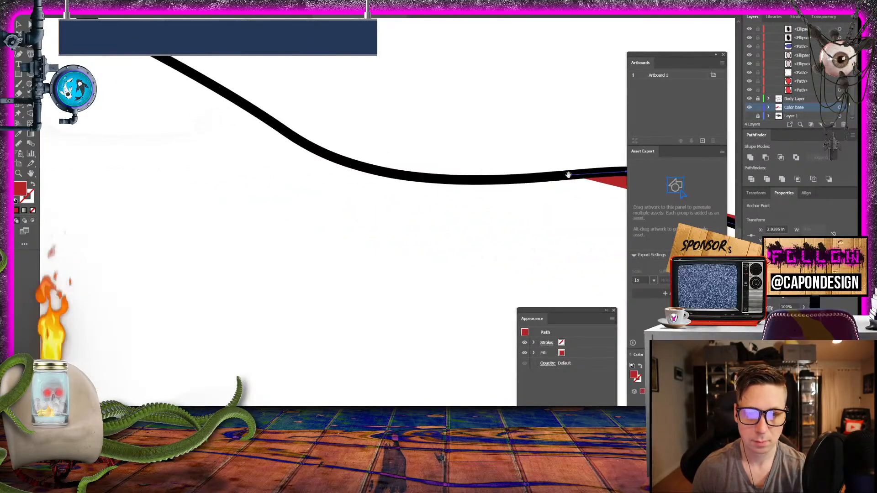
- Trace the shallow dip beyond the thigh bend and start up the rear leg's lower outline
{"action": "left_click_drag", "start_coordinate": [451, 182], "coordinate": [373, 173]}
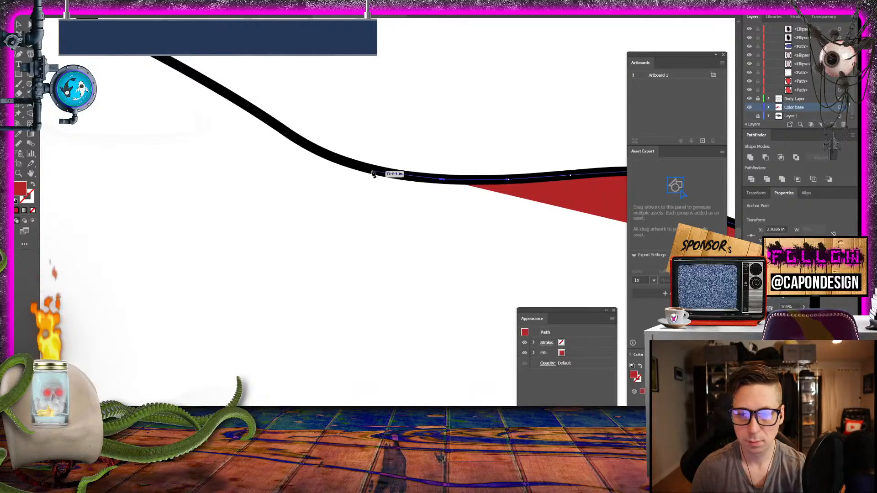
{"action": "left_click_drag", "start_coordinate": [321, 156], "coordinate": [283, 138]}
{"action": "left_click", "coordinate": [277, 125]}
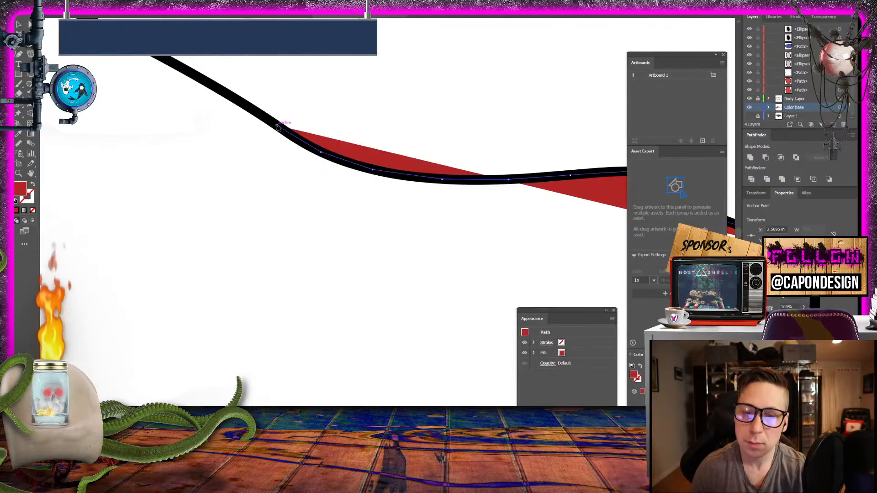
{"action": "key", "text": "space"}
{"action": "left_click_drag", "start_coordinate": [268, 99], "coordinate": [481, 214]}
{"action": "left_click", "coordinate": [442, 210]}
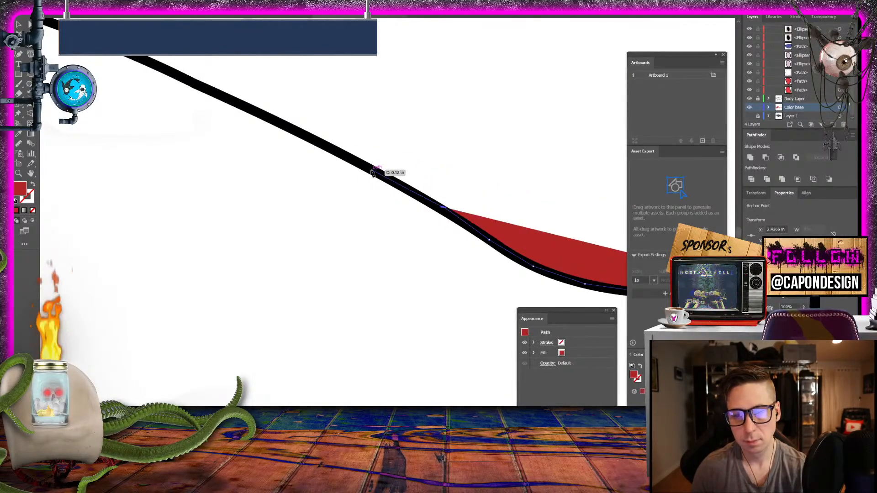
- Carry the path along the long, nearly straight stretch of the rear leg's lower outline
{"action": "left_click", "coordinate": [370, 170]}
{"action": "left_click", "coordinate": [320, 143]}
{"action": "left_click", "coordinate": [277, 123]}
{"action": "key", "text": "space"}
{"action": "left_click_drag", "start_coordinate": [277, 123], "coordinate": [455, 215]}
{"action": "left_click", "coordinate": [446, 215]}
{"action": "left_click", "coordinate": [383, 185]}
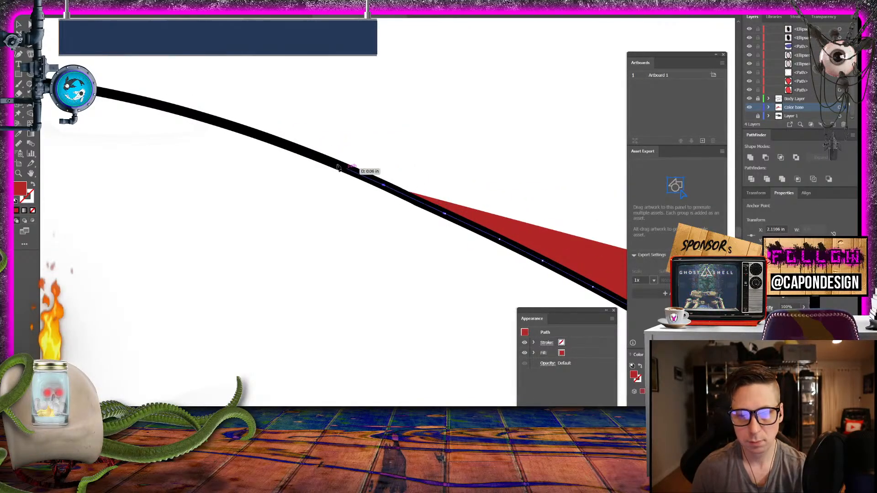
{"action": "left_click", "coordinate": [315, 159]}
- Trace the leg's lower outline past the small kink up to the junction with the line running out to the foot
{"action": "key", "text": "space"}
{"action": "left_click_drag", "start_coordinate": [315, 158], "coordinate": [528, 219]}
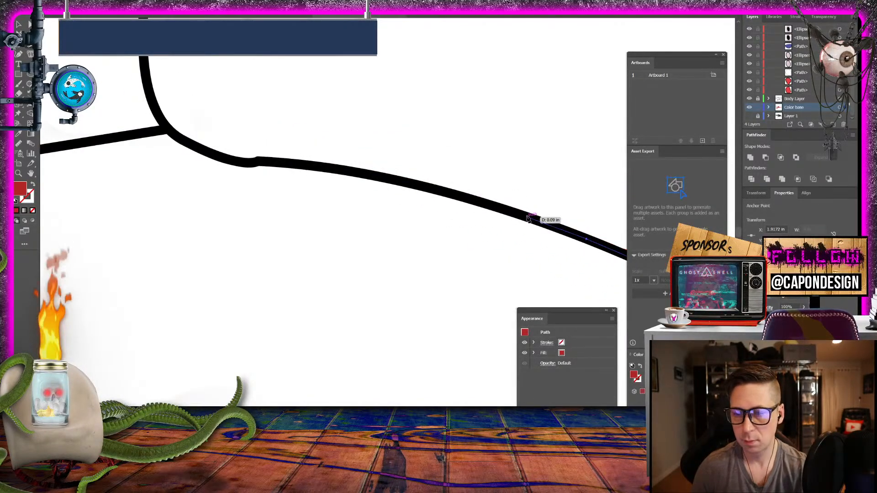
{"action": "left_click", "coordinate": [414, 187]}
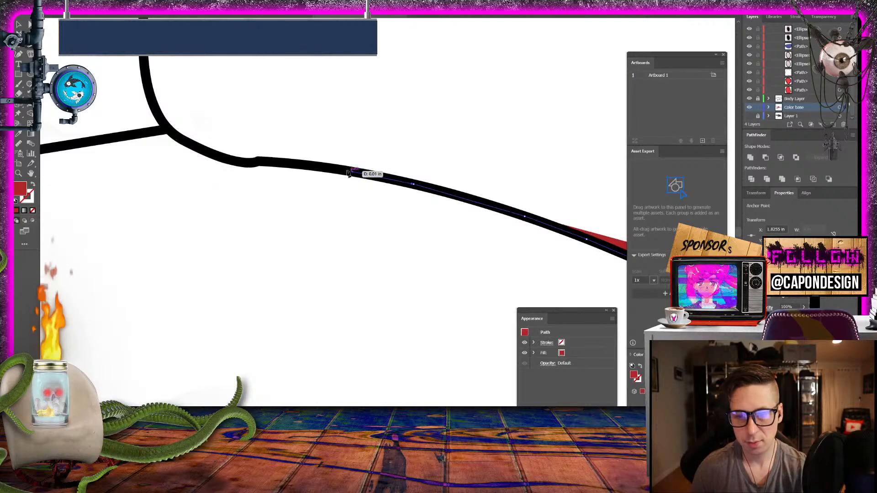
{"action": "left_click", "coordinate": [353, 172]}
{"action": "left_click", "coordinate": [294, 161]}
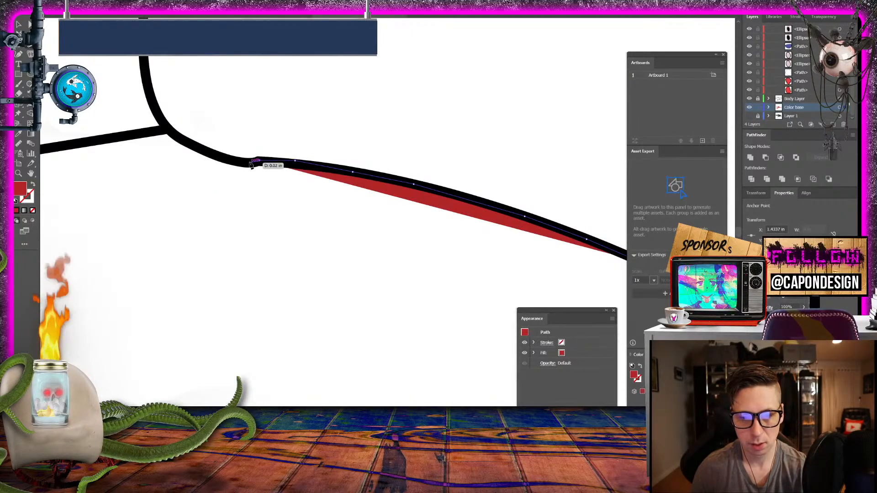
{"action": "left_click", "coordinate": [250, 165]}
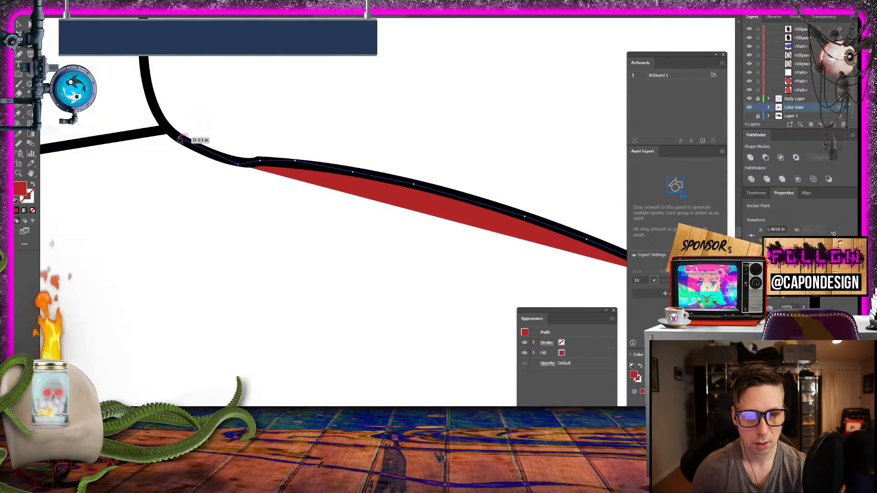
{"action": "left_click", "coordinate": [189, 146]}
{"action": "left_click", "coordinate": [166, 129]}
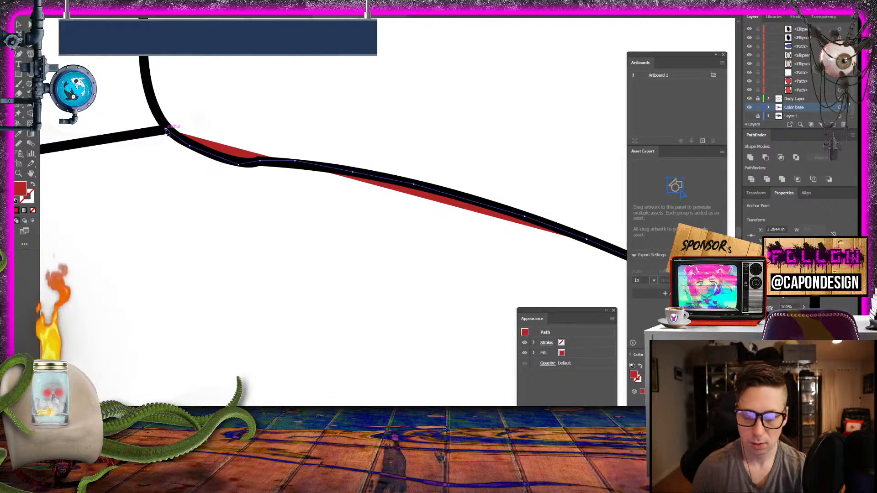
- Follow the foot's lower outline from the leg junction down around the curve behind the toes
{"action": "key", "text": "ctrl+minus"}
{"action": "key", "text": "ctrl+minus"}
{"action": "key", "text": "ctrl+minus"}
{"action": "key", "text": "ctrl+minus"}
{"action": "key", "text": "ctrl+equal"}
{"action": "key", "text": "ctrl+equal"}
{"action": "key", "text": "ctrl+equal"}
{"action": "key", "text": "ctrl+equal"}
{"action": "key", "text": "ctrl+equal"}
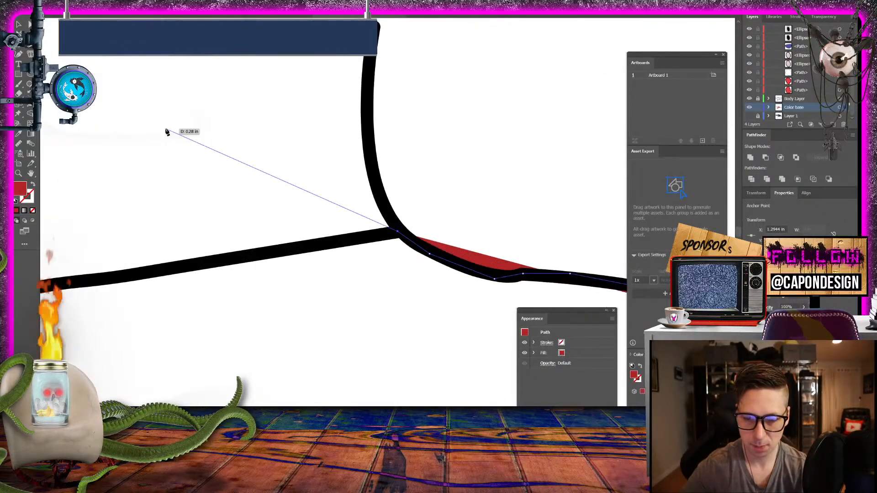
{"action": "left_click_drag", "start_coordinate": [239, 161], "coordinate": [593, 133]}
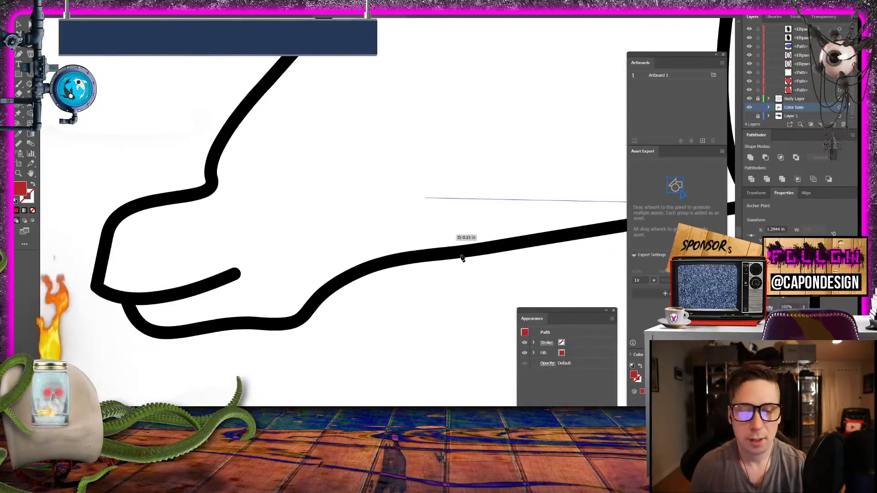
{"action": "left_click", "coordinate": [386, 260]}
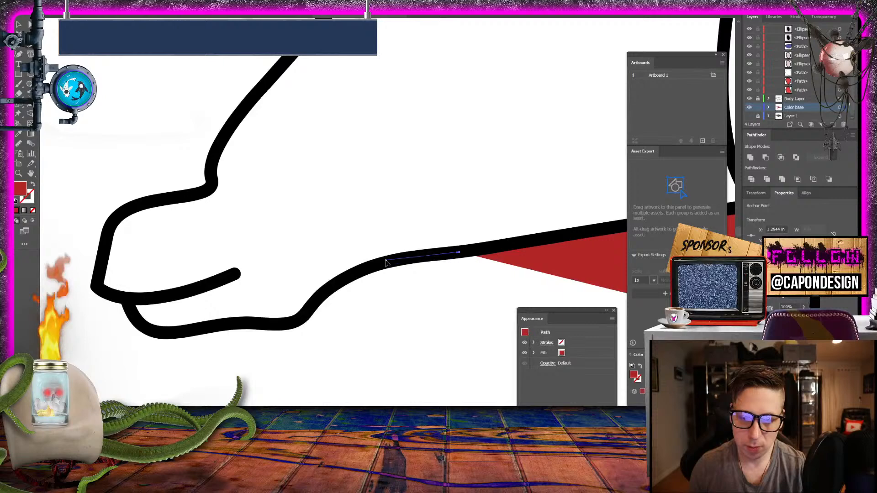
{"action": "left_click", "coordinate": [355, 275]}
{"action": "left_click", "coordinate": [309, 311]}
{"action": "left_click", "coordinate": [298, 321]}
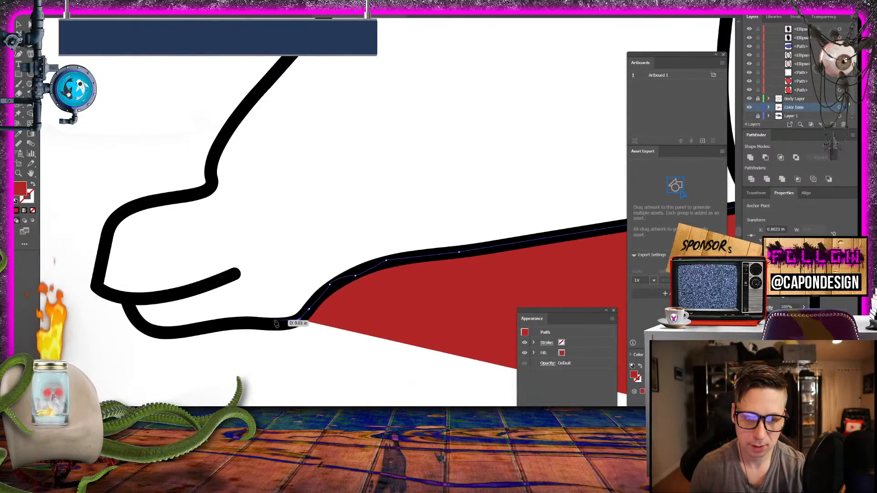
- Trace the underside of the lower toe and around its tip to the notch below the upper toe
{"action": "left_click", "coordinate": [268, 327]}
{"action": "left_click", "coordinate": [224, 323]}
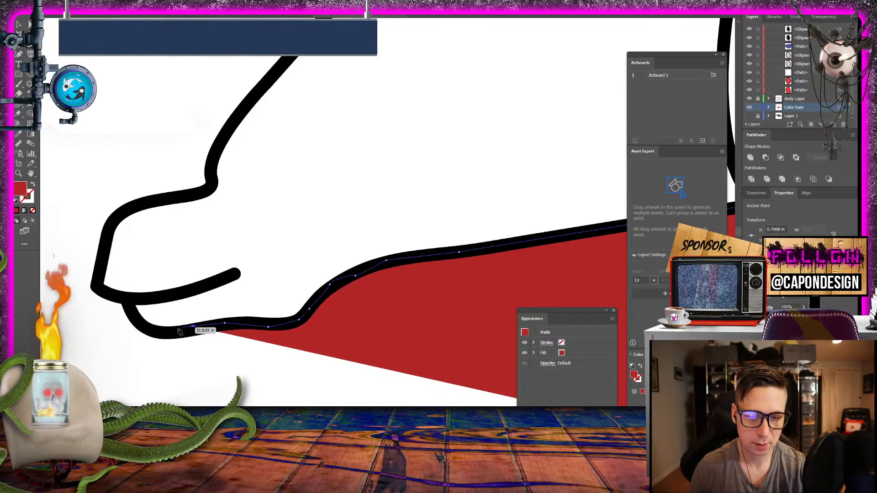
{"action": "left_click", "coordinate": [147, 329]}
{"action": "left_click", "coordinate": [139, 318]}
{"action": "left_click", "coordinate": [131, 304]}
{"action": "left_click", "coordinate": [112, 295]}
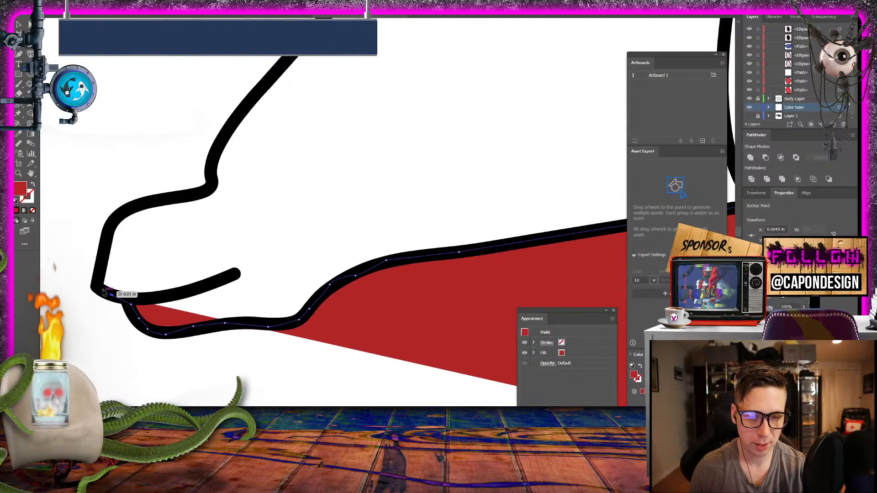
- Trace the front and top of the upper toe, around the bend and up the foot's rising outline
{"action": "left_click", "coordinate": [111, 224]}
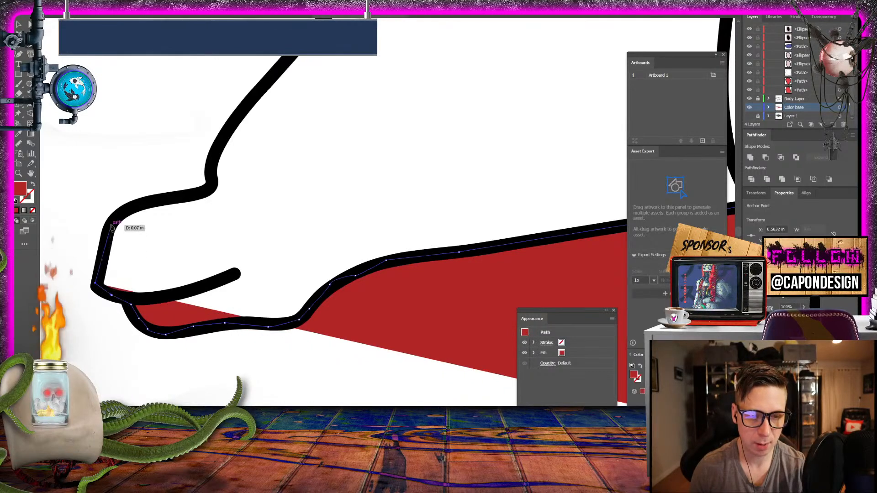
{"action": "left_click", "coordinate": [138, 202]}
{"action": "left_click", "coordinate": [204, 189]}
{"action": "left_click", "coordinate": [212, 183]}
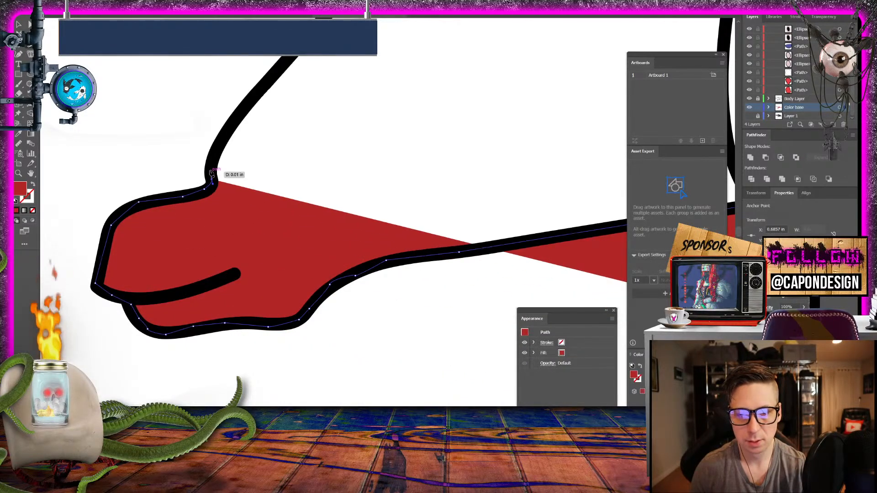
{"action": "left_click", "coordinate": [233, 123]}
{"action": "left_click_drag", "start_coordinate": [287, 71], "coordinate": [142, 237]}
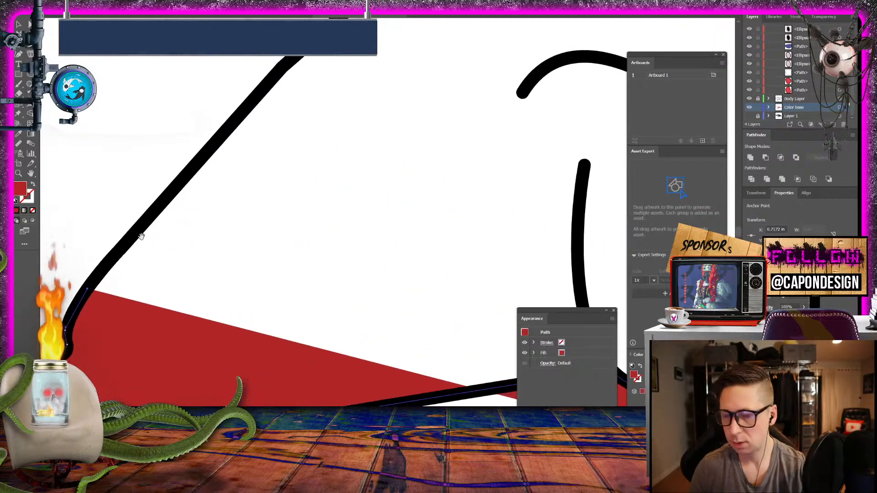
- Trace the foot's long rising outline up to where it begins to round over
{"action": "left_click", "coordinate": [188, 174]}
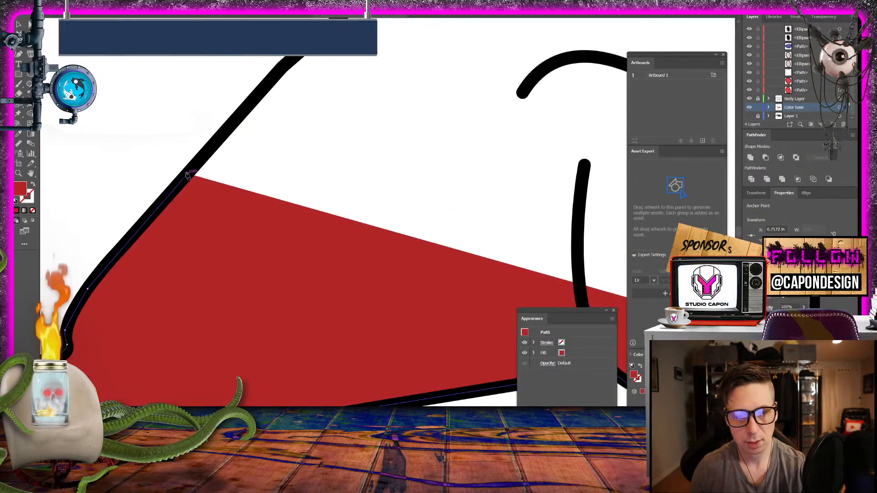
{"action": "left_click", "coordinate": [288, 64]}
{"action": "left_click_drag", "start_coordinate": [334, 24], "coordinate": [151, 218]}
{"action": "left_click", "coordinate": [213, 168]}
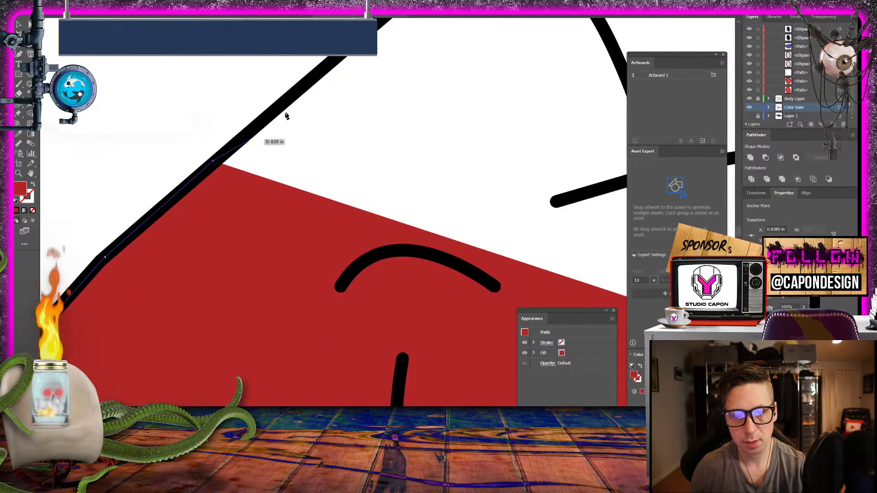
{"action": "left_click", "coordinate": [345, 58]}
{"action": "left_click_drag", "start_coordinate": [357, 40], "coordinate": [214, 219]}
{"action": "left_click_drag", "start_coordinate": [261, 178], "coordinate": [264, 176]}
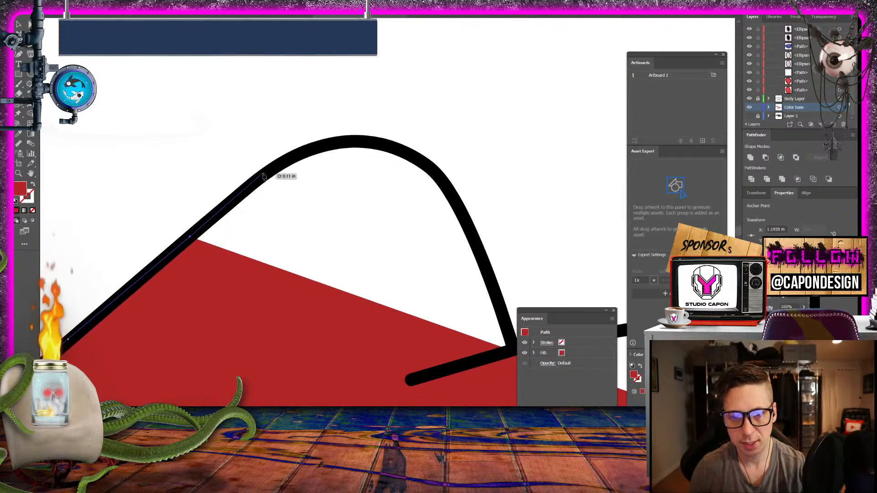
- Trace over the rounded hump and down its far side to the junction with the crossing line
{"action": "left_click", "coordinate": [308, 153]}
{"action": "left_click", "coordinate": [344, 143]}
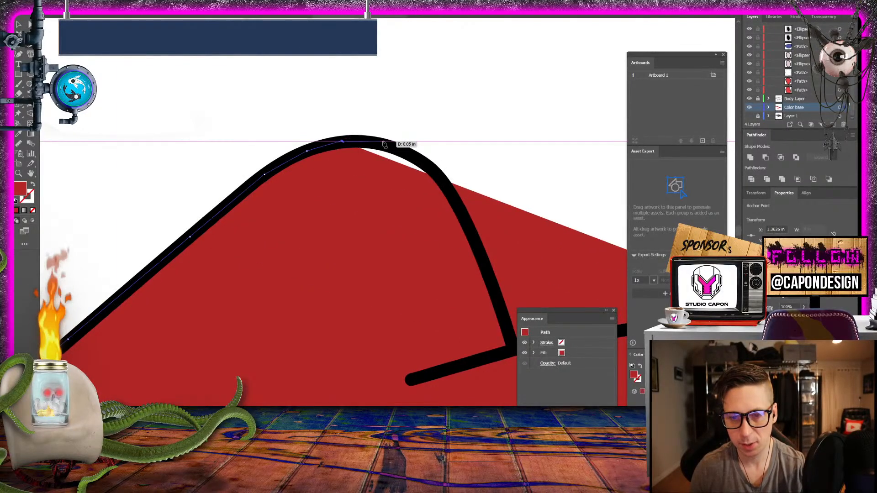
{"action": "left_click", "coordinate": [382, 142]}
{"action": "left_click", "coordinate": [421, 164]}
{"action": "left_click", "coordinate": [450, 192]}
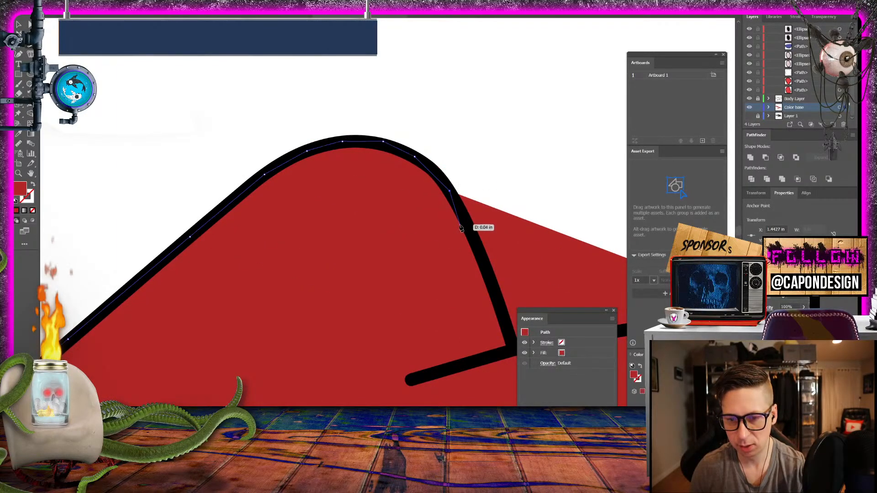
{"action": "left_click", "coordinate": [472, 238]}
{"action": "scroll", "coordinate": [448, 251], "scroll_direction": "down", "scroll_amount": 3}
{"action": "scroll", "coordinate": [315, 214], "scroll_direction": "right", "scroll_amount": 8}
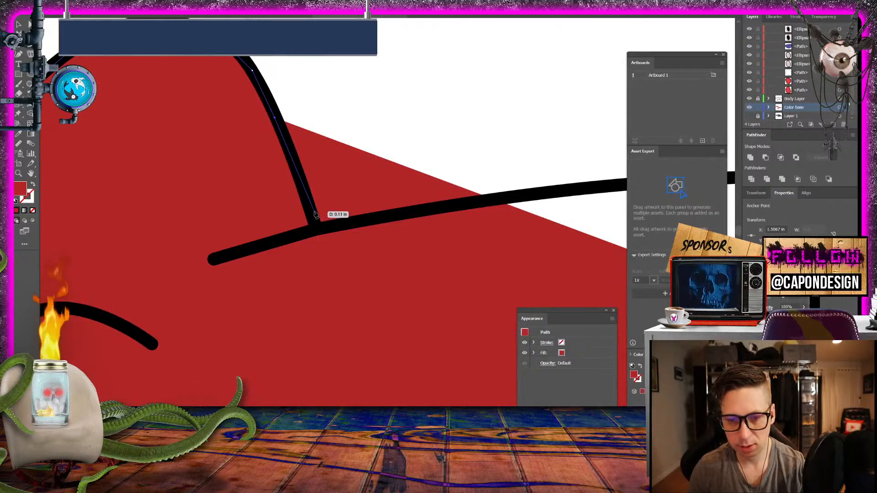
{"action": "left_click", "coordinate": [315, 224]}
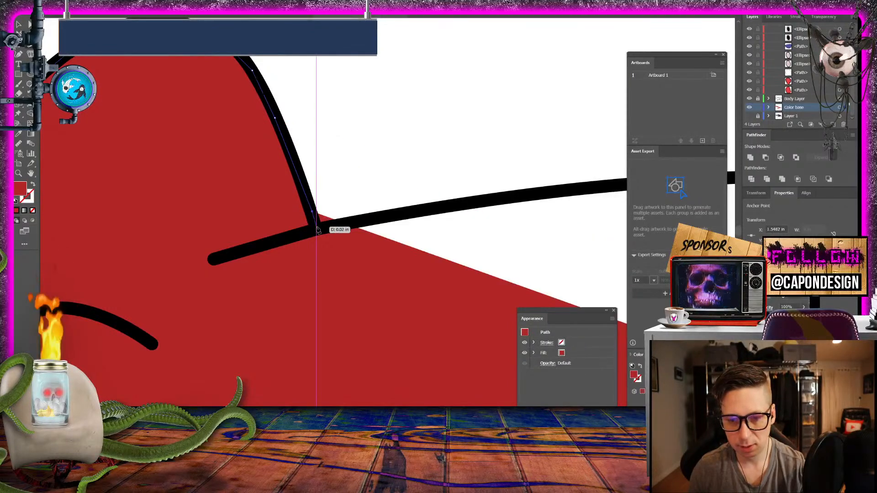
- Follow the long, gently arched outline from the hump junction to just past its crest
{"action": "left_click", "coordinate": [394, 215]}
{"action": "left_click", "coordinate": [567, 191]}
{"action": "scroll", "coordinate": [568, 192], "scroll_direction": "right", "scroll_amount": 10}
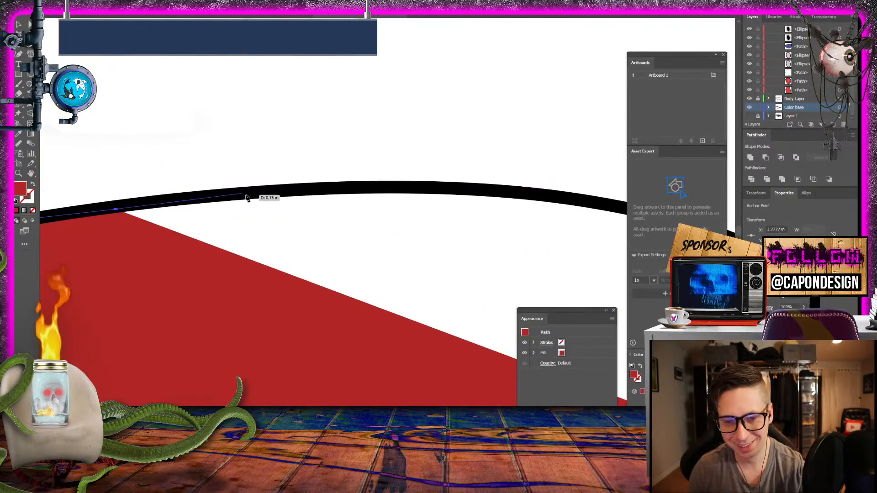
{"action": "left_click", "coordinate": [247, 197]}
{"action": "left_click", "coordinate": [403, 188]}
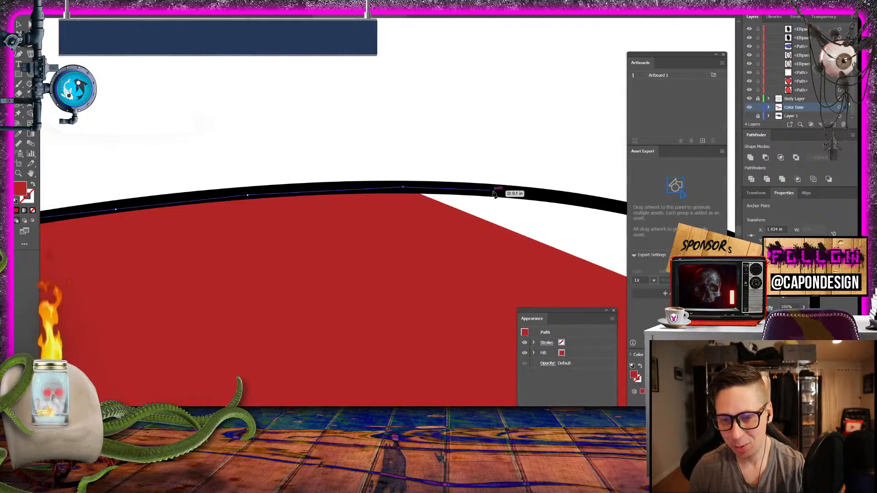
{"action": "left_click", "coordinate": [493, 190]}
- Trace the arch's falling side around its steepening curve down to the sharp inner corner
{"action": "left_click_drag", "start_coordinate": [546, 195], "coordinate": [303, 163]}
{"action": "left_click", "coordinate": [320, 173]}
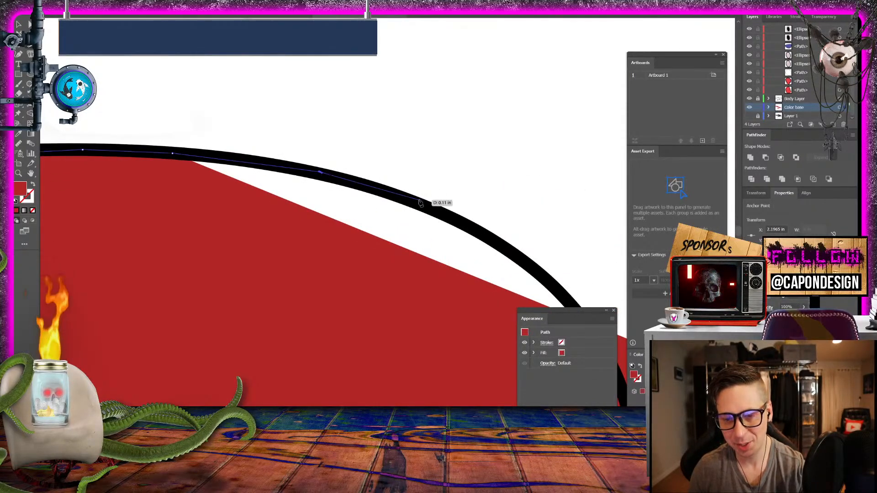
{"action": "left_click", "coordinate": [425, 207]}
{"action": "left_click", "coordinate": [485, 235]}
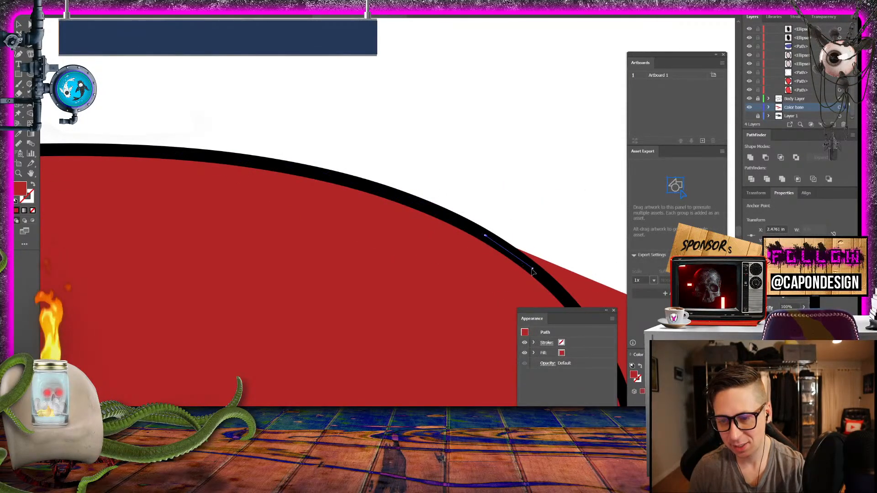
{"action": "mouse_move", "coordinate": [517, 259]}
{"action": "left_mouse_down"}
{"action": "mouse_move", "coordinate": [421, 163]}
{"action": "mouse_move", "coordinate": [299, 114]}
{"action": "left_mouse_up"}
{"action": "left_click", "coordinate": [320, 142]}
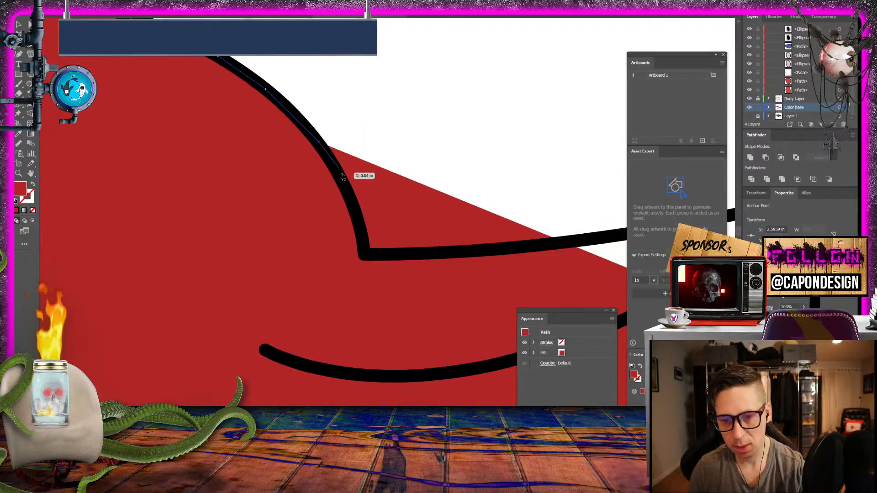
{"action": "left_click", "coordinate": [342, 181]}
{"action": "left_click", "coordinate": [364, 236]}
{"action": "left_click", "coordinate": [364, 254]}
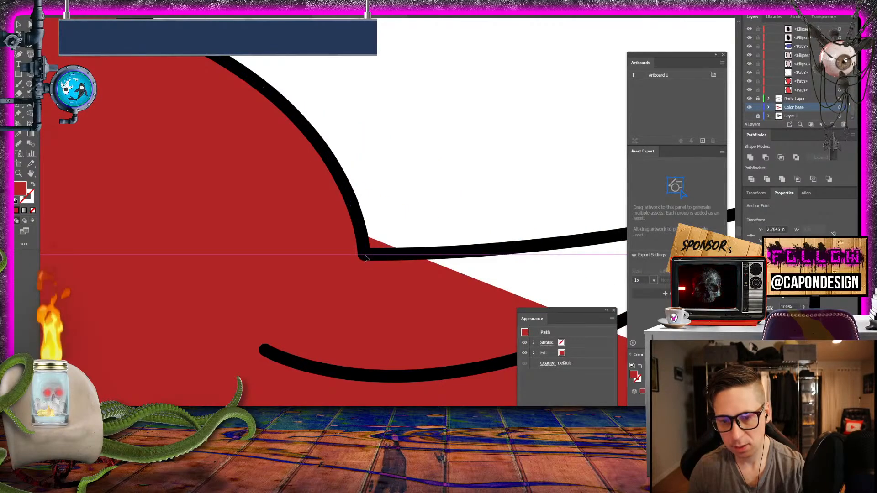
- Follow the outline from the inner corner past the crossing junction and up the rising line to the narrow fork
{"action": "left_click", "coordinate": [569, 244]}
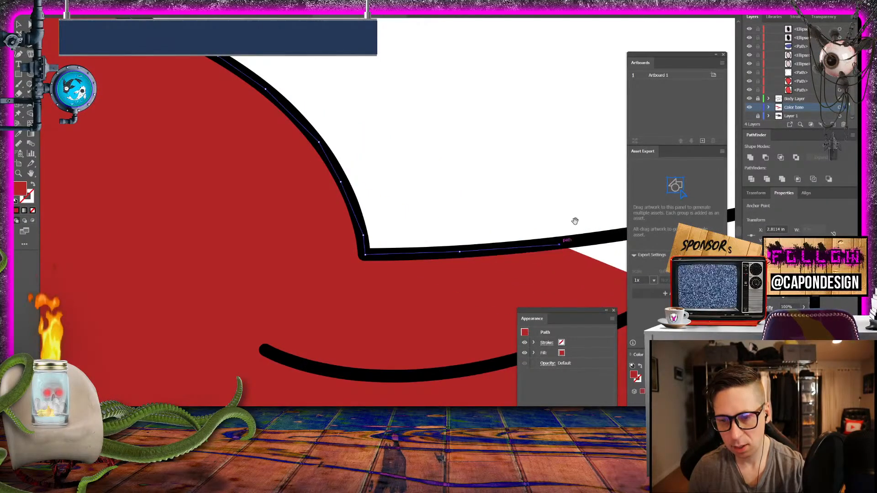
{"action": "left_click_drag", "start_coordinate": [574, 219], "coordinate": [84, 211]}
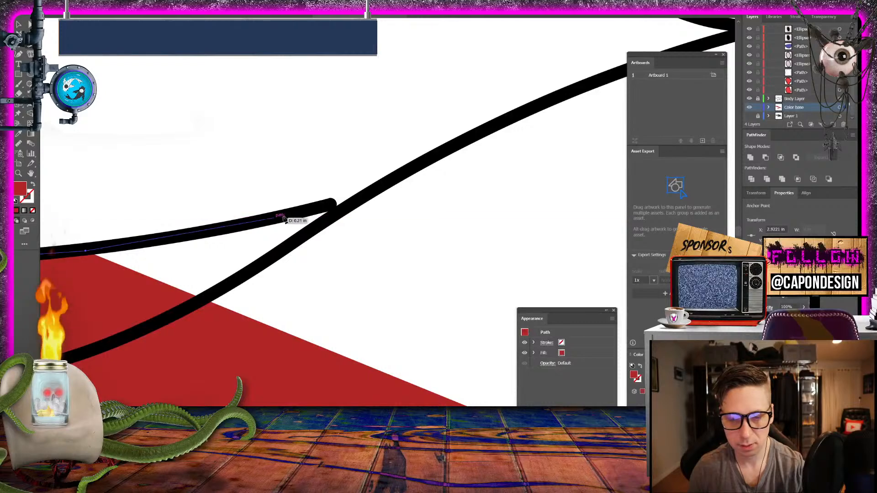
{"action": "left_click", "coordinate": [351, 210]}
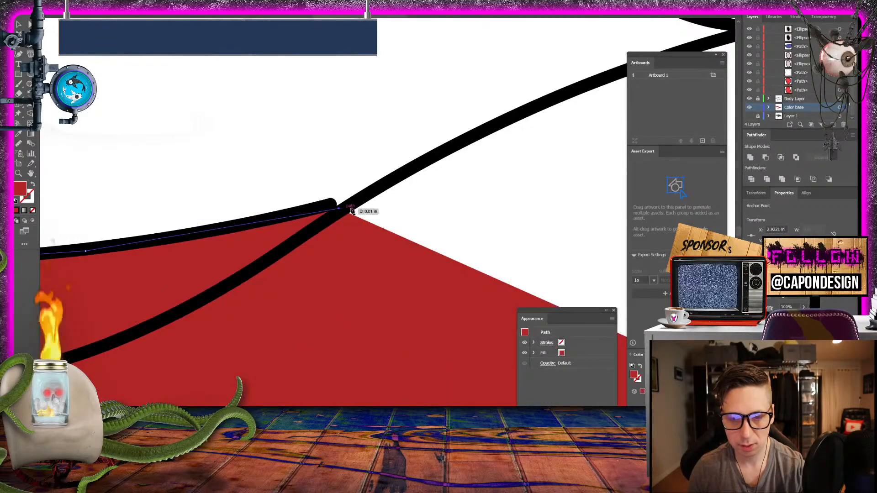
{"action": "left_click", "coordinate": [409, 170]}
{"action": "left_click", "coordinate": [564, 94]}
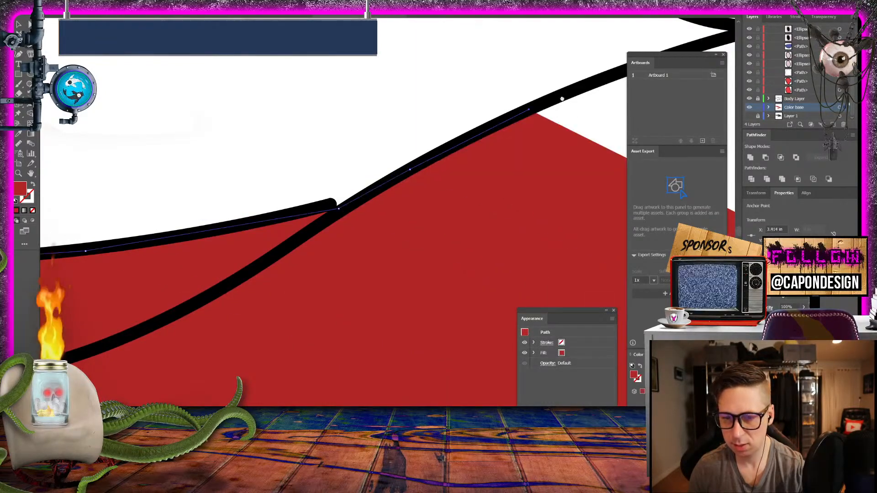
{"action": "left_click_drag", "start_coordinate": [564, 94], "coordinate": [271, 186]}
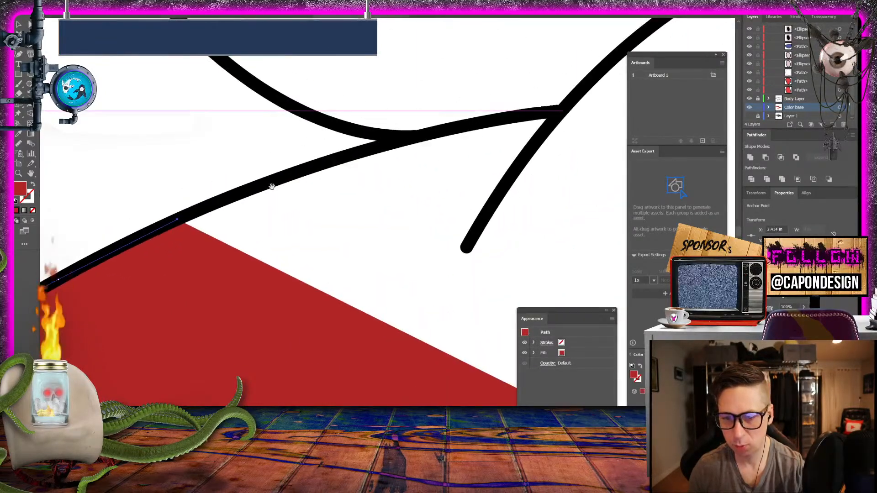
{"action": "left_click", "coordinate": [391, 136]}
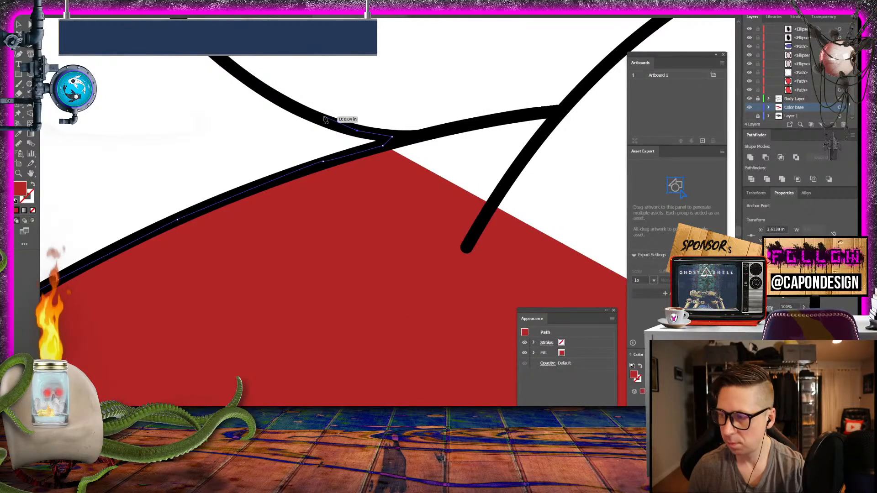
- Trace back from the fork up the upper line, past its kink, to the small peak
{"action": "left_click_drag", "start_coordinate": [325, 119], "coordinate": [422, 312]}
{"action": "left_click", "coordinate": [366, 265]}
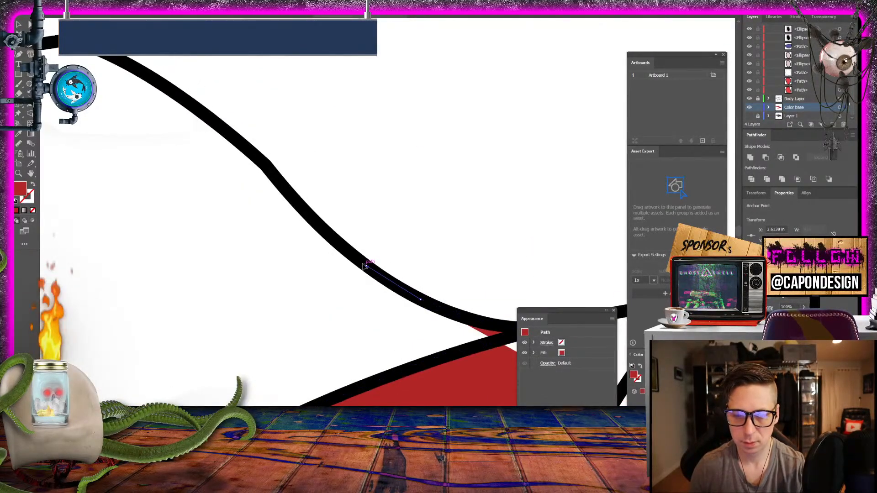
{"action": "left_click", "coordinate": [242, 143]}
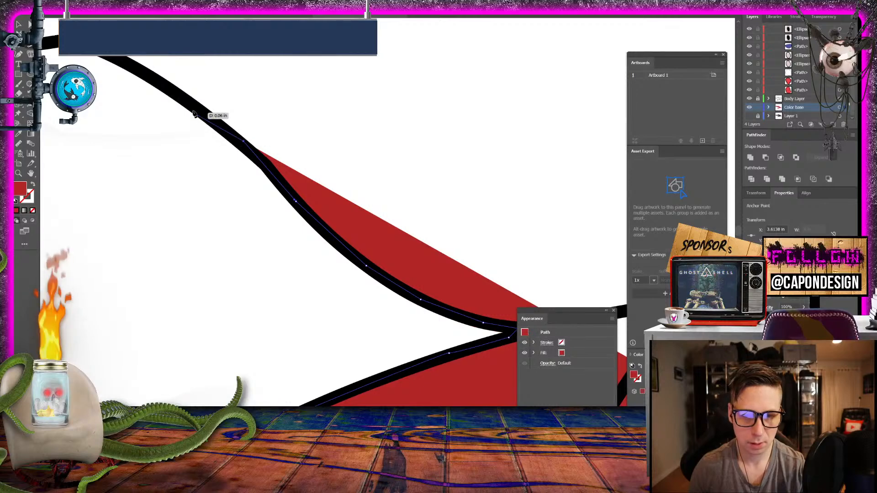
{"action": "left_click_drag", "start_coordinate": [194, 114], "coordinate": [463, 203]}
{"action": "left_click", "coordinate": [397, 165]}
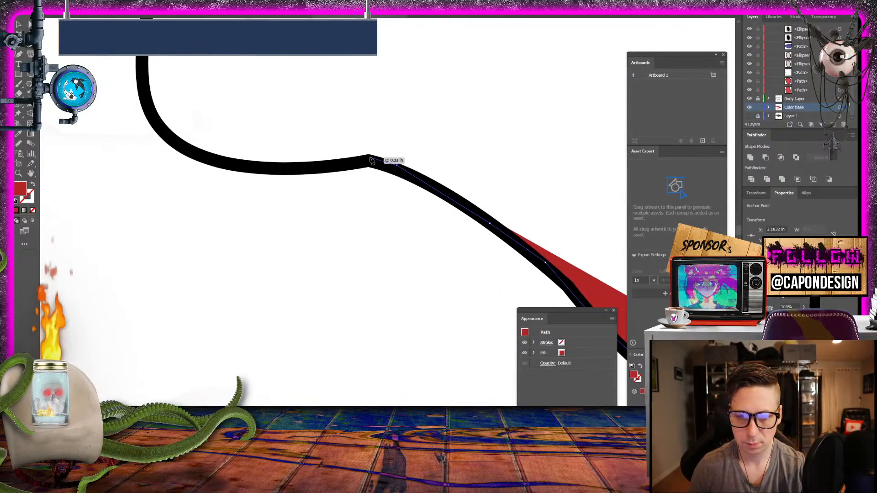
{"action": "left_click", "coordinate": [370, 158]}
- Trace from the small peak around the broad rounded bend and up its steep side
{"action": "left_click_drag", "start_coordinate": [262, 165], "coordinate": [247, 164]}
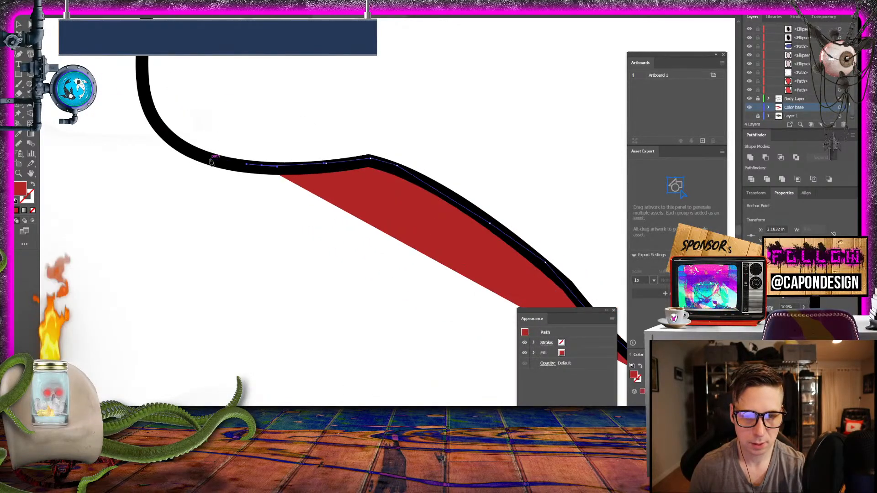
{"action": "left_click", "coordinate": [161, 134]}
{"action": "left_click", "coordinate": [140, 55]}
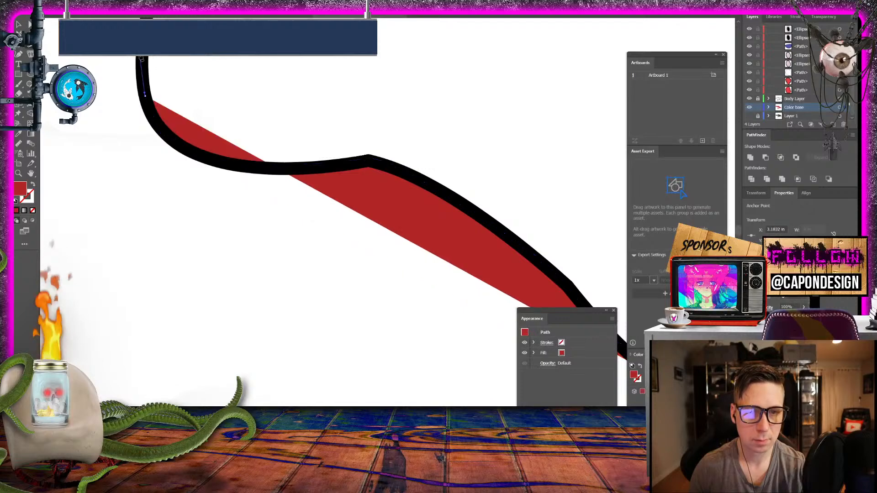
{"action": "left_click_drag", "start_coordinate": [141, 54], "coordinate": [204, 244]}
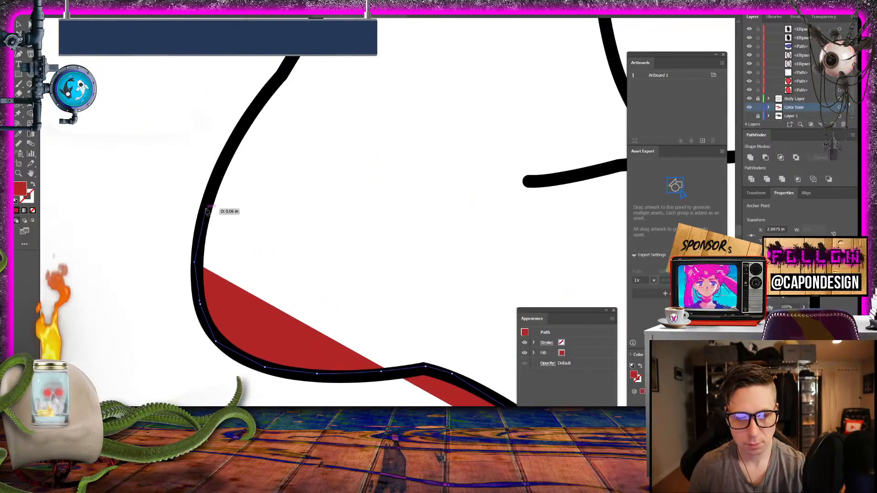
{"action": "left_click", "coordinate": [225, 159]}
{"action": "left_click", "coordinate": [249, 118]}
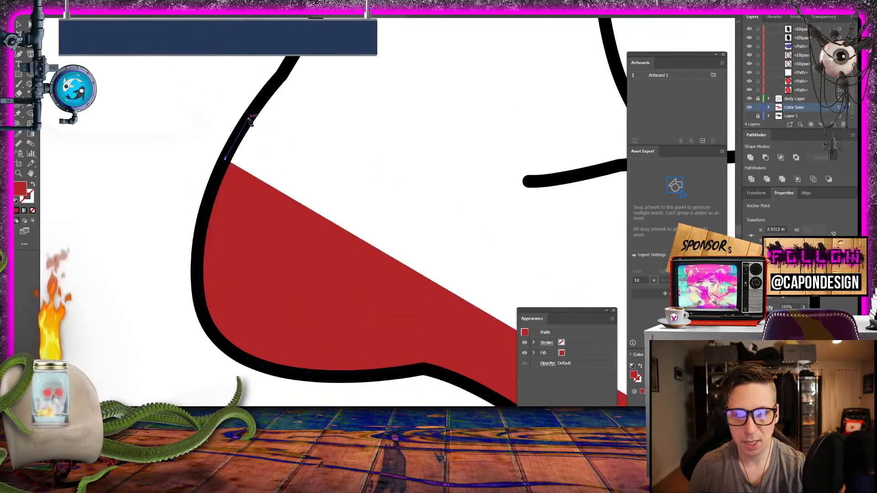
- Follow the long slanted outline upward to the shoulder just before the two grey pointed shapes
{"action": "left_click", "coordinate": [286, 74]}
{"action": "left_click_drag", "start_coordinate": [290, 69], "coordinate": [204, 284]}
{"action": "left_click", "coordinate": [246, 202]}
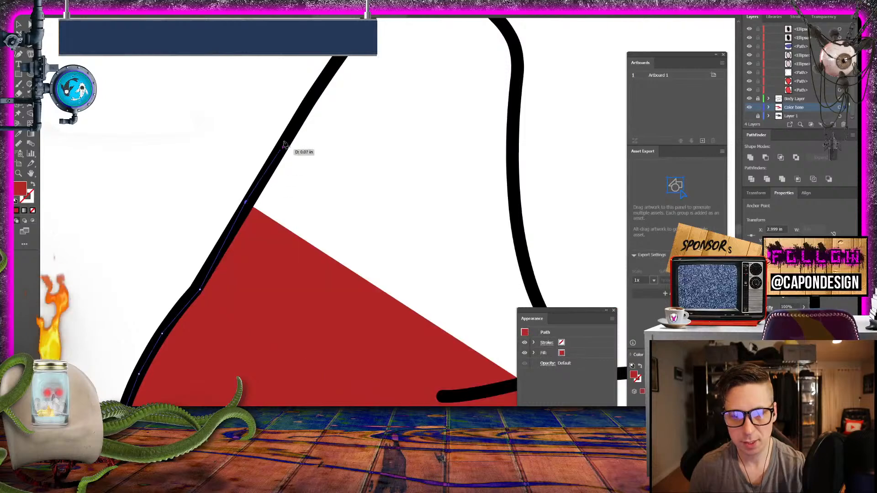
{"action": "left_click", "coordinate": [290, 130]}
{"action": "left_click", "coordinate": [330, 71]}
{"action": "left_click_drag", "start_coordinate": [329, 71], "coordinate": [219, 229]}
{"action": "left_click", "coordinate": [280, 143]}
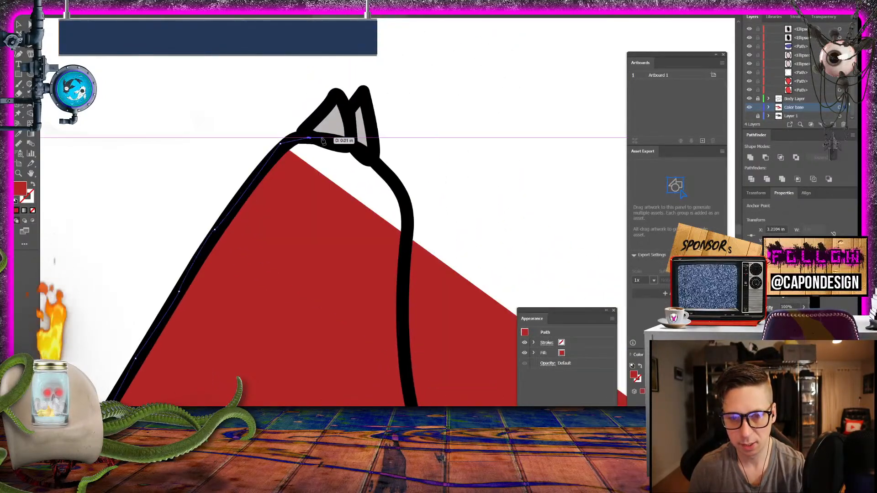
- Trace across the base of the two grey pointed shapes and down the start of the far side
{"action": "left_click", "coordinate": [328, 140]}
{"action": "left_click", "coordinate": [361, 148]}
{"action": "left_click", "coordinate": [386, 170]}
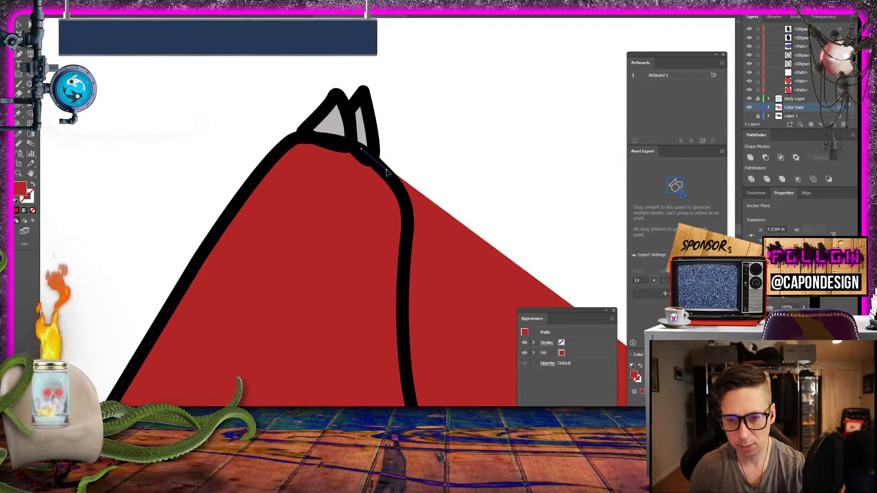
{"action": "left_click", "coordinate": [402, 195]}
{"action": "left_click", "coordinate": [408, 238]}
{"action": "left_click", "coordinate": [401, 298]}
- Follow the far side's curved outline down to its junction with the nearly horizontal line
{"action": "left_click_drag", "start_coordinate": [390, 342], "coordinate": [240, 134]}
{"action": "left_click", "coordinate": [262, 196]}
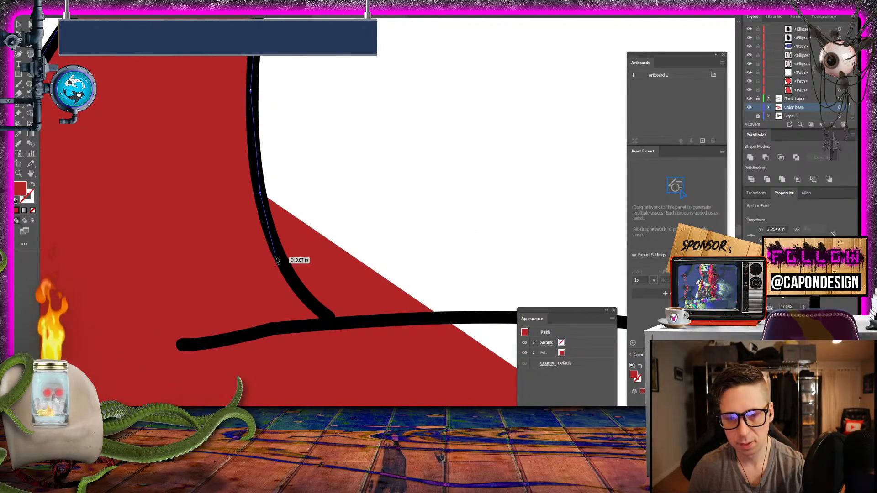
{"action": "left_click", "coordinate": [276, 258]}
{"action": "left_click", "coordinate": [305, 299]}
{"action": "left_click", "coordinate": [332, 323]}
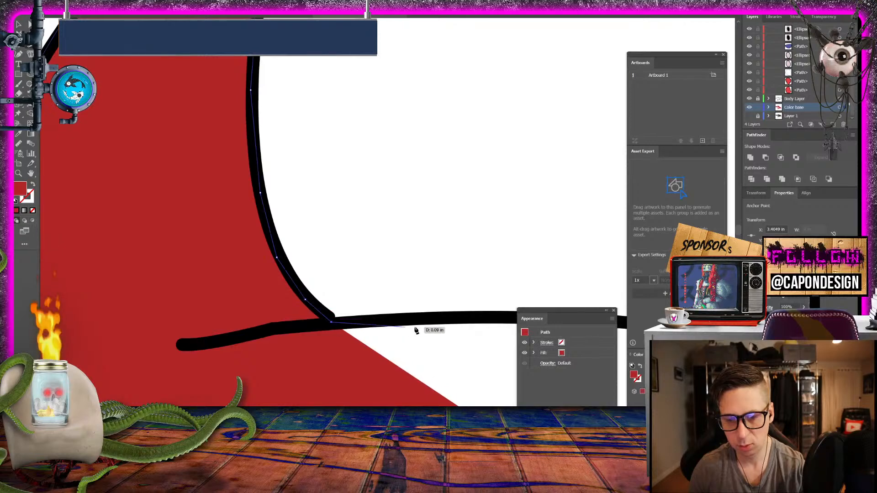
- Trace the shallow arch from the junction over its crest and onto its downward slope
{"action": "left_click", "coordinate": [430, 319]}
{"action": "left_click_drag", "start_coordinate": [423, 292], "coordinate": [69, 217]}
{"action": "left_click", "coordinate": [296, 250]}
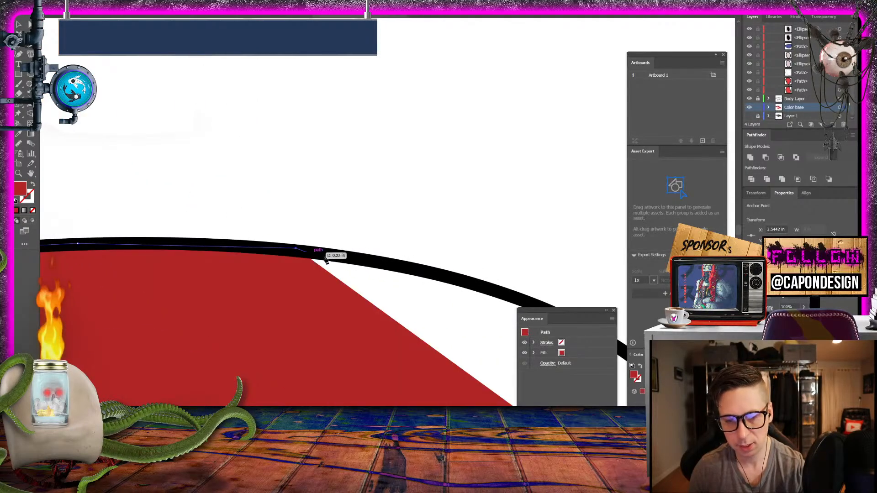
{"action": "left_click", "coordinate": [388, 268]}
{"action": "left_click", "coordinate": [474, 286]}
- Trace the arch's downward slope to the notch, and along the short line to the base of the next hump
{"action": "left_click_drag", "start_coordinate": [487, 284], "coordinate": [175, 147]}
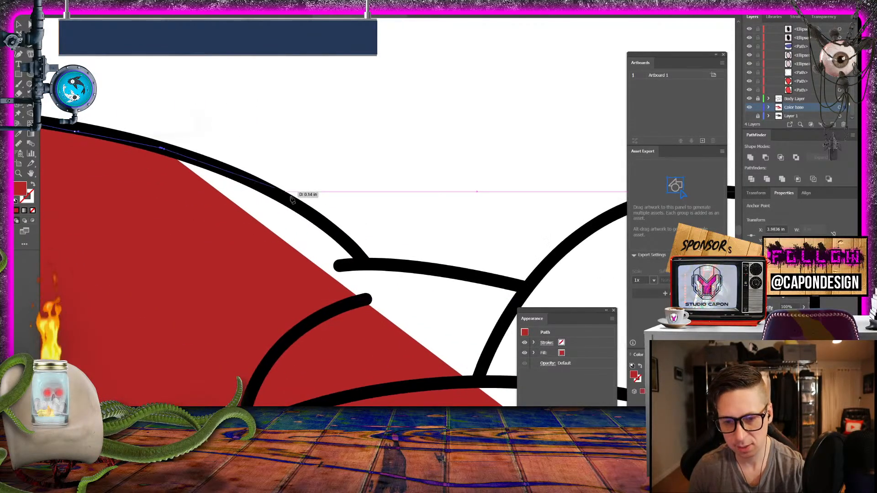
{"action": "left_click", "coordinate": [304, 205]}
{"action": "left_click", "coordinate": [346, 239]}
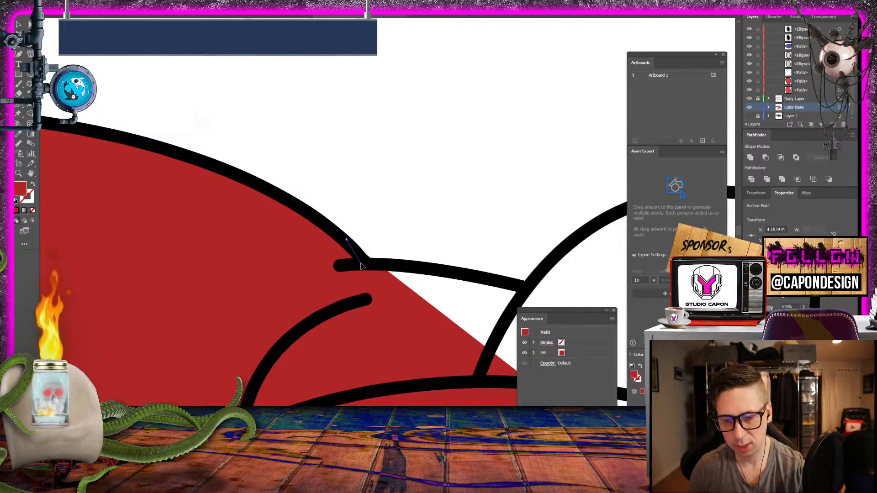
{"action": "left_click", "coordinate": [360, 264]}
{"action": "left_click", "coordinate": [477, 277]}
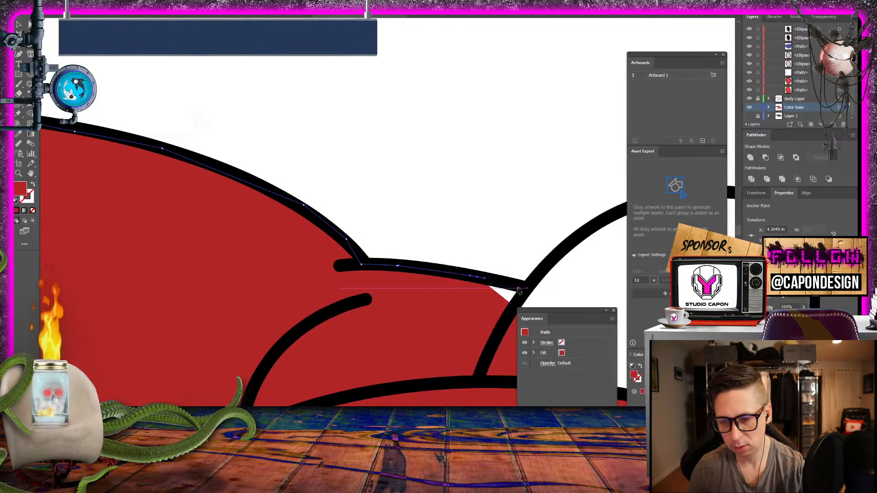
{"action": "left_click", "coordinate": [525, 291]}
- Follow the next hump's outline up its side and over its crest
{"action": "left_click_drag", "start_coordinate": [520, 252], "coordinate": [224, 222]}
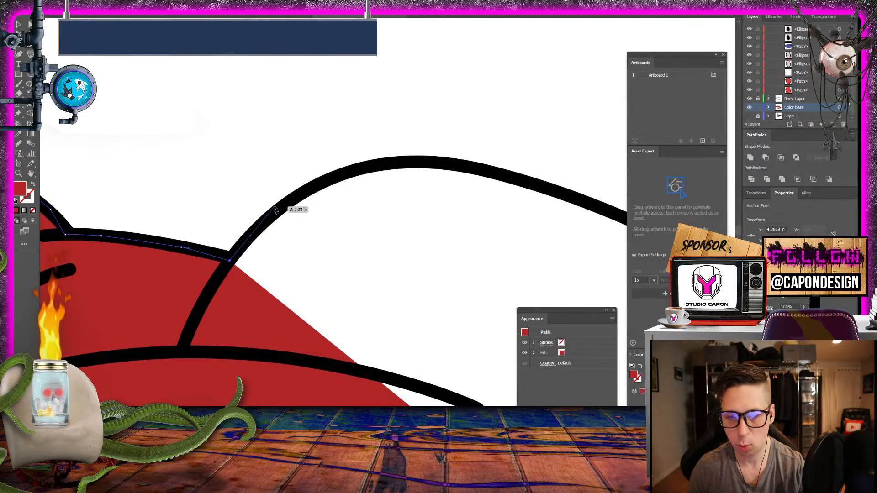
{"action": "left_click", "coordinate": [279, 212]}
{"action": "left_click", "coordinate": [350, 168]}
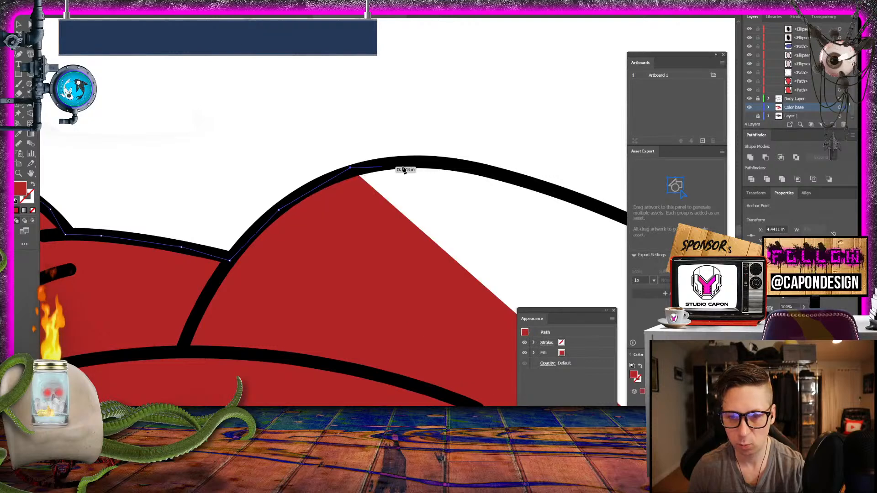
{"action": "left_click", "coordinate": [450, 163]}
{"action": "left_click", "coordinate": [526, 182]}
- Trace the hump's long descending outline down to just before the small bump
{"action": "left_click_drag", "start_coordinate": [574, 187], "coordinate": [250, 127]}
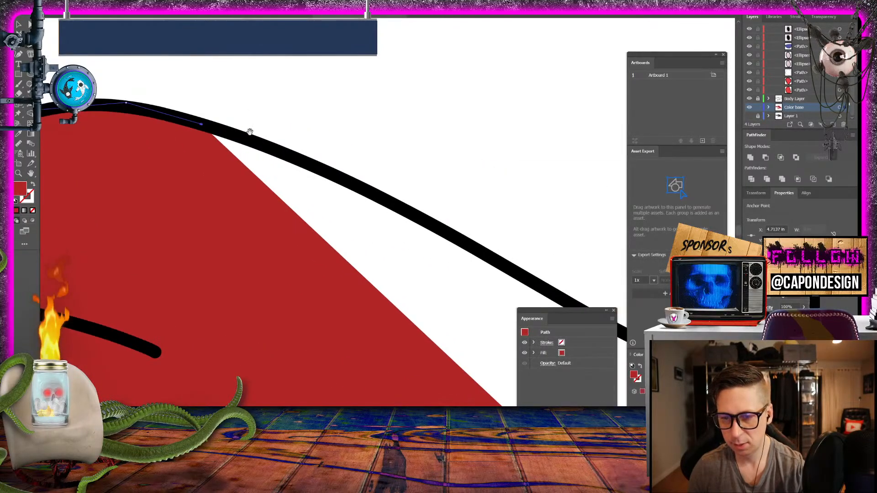
{"action": "left_click", "coordinate": [429, 218]}
{"action": "left_click", "coordinate": [523, 259]}
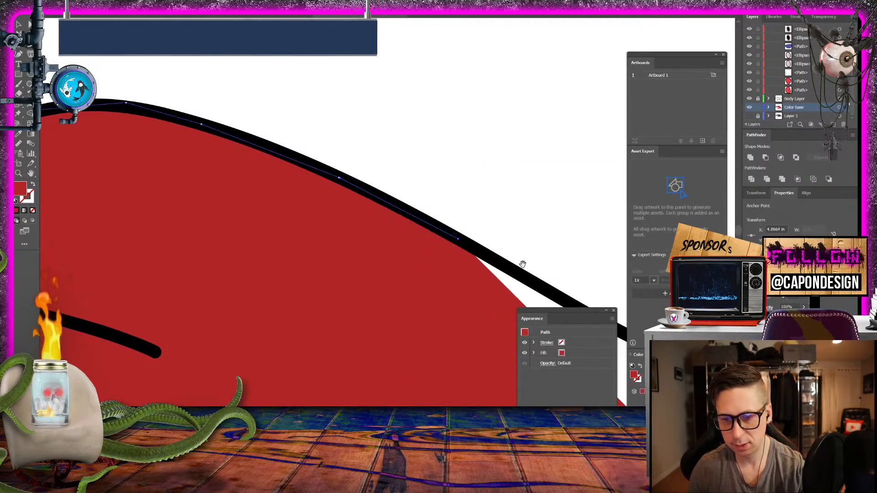
{"action": "left_click_drag", "start_coordinate": [524, 259], "coordinate": [257, 129]}
{"action": "left_click", "coordinate": [323, 182]}
{"action": "left_click", "coordinate": [373, 206]}
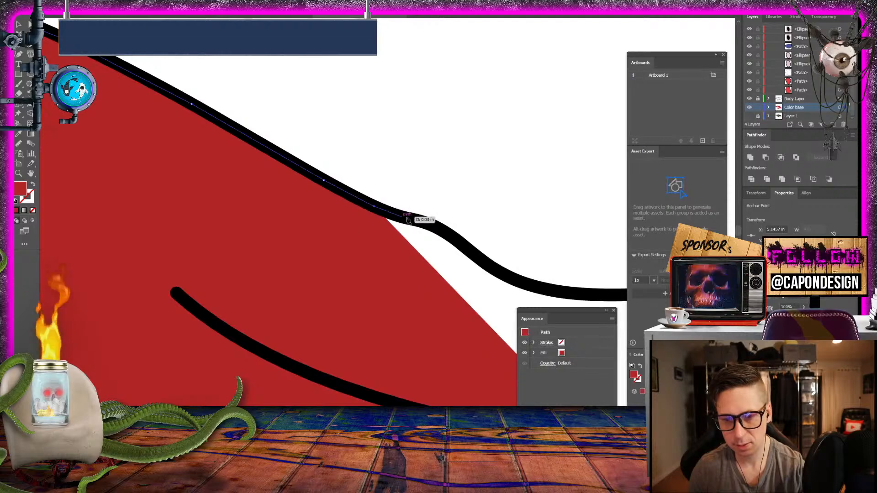
- Trace over the small bump and through the shallow dip onto the rising line
{"action": "left_click", "coordinate": [416, 220]}
{"action": "left_click", "coordinate": [457, 241]}
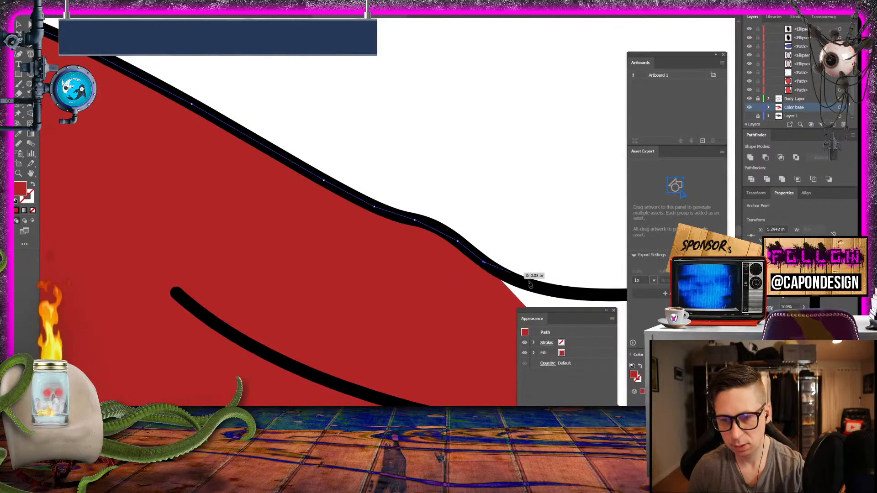
{"action": "left_click_drag", "start_coordinate": [529, 284], "coordinate": [290, 187]}
{"action": "left_click", "coordinate": [307, 201]}
{"action": "left_click", "coordinate": [381, 207]}
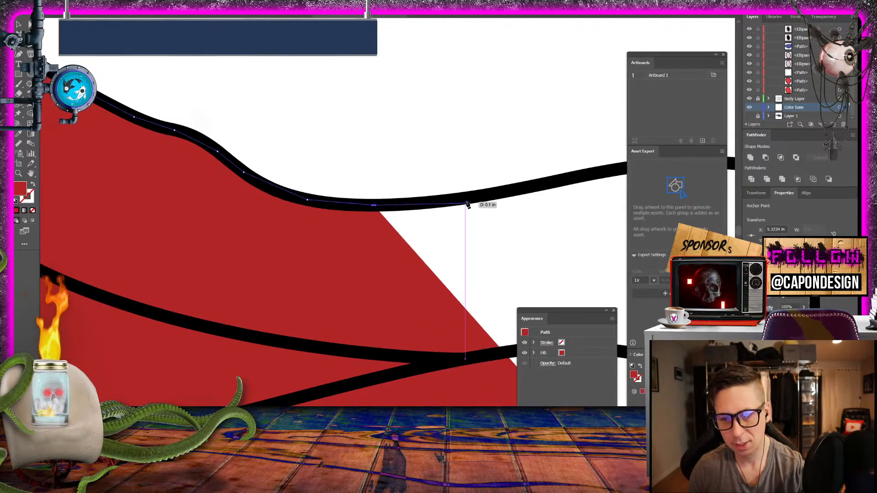
{"action": "left_click", "coordinate": [470, 197]}
- Trace the broad low crest after the dip and the start of its long descent
{"action": "left_click_drag", "start_coordinate": [558, 183], "coordinate": [203, 196]}
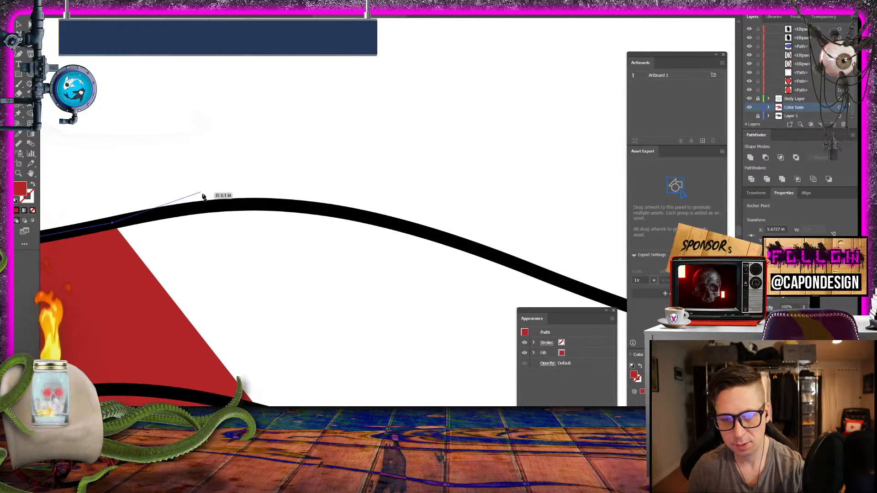
{"action": "left_click", "coordinate": [281, 204]}
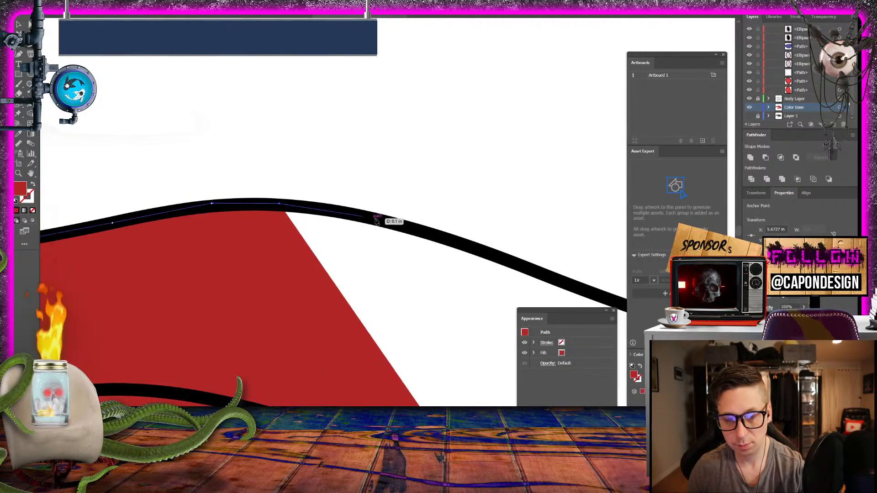
{"action": "left_click", "coordinate": [386, 221]}
{"action": "left_click", "coordinate": [472, 245]}
{"action": "left_click_drag", "start_coordinate": [532, 268], "coordinate": [258, 187]}
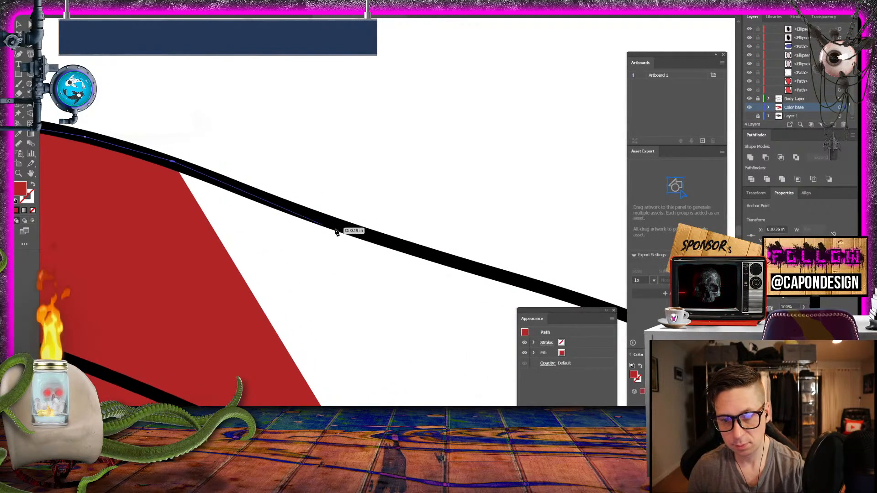
{"action": "left_click", "coordinate": [348, 228]}
- Follow the steepening descent down to the junction where another outline branches upward
{"action": "left_click_drag", "start_coordinate": [502, 277], "coordinate": [368, 175]}
{"action": "left_click", "coordinate": [337, 171]}
{"action": "left_click", "coordinate": [391, 185]}
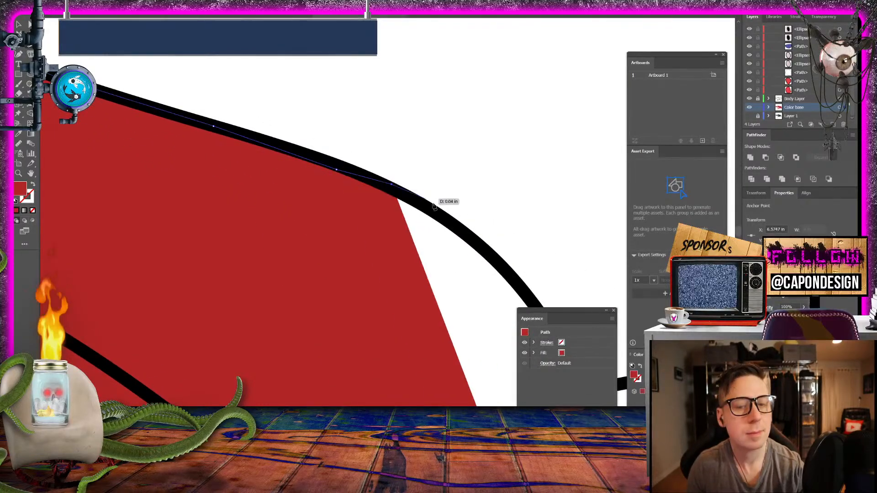
{"action": "left_click", "coordinate": [496, 263]}
{"action": "left_click", "coordinate": [515, 283]}
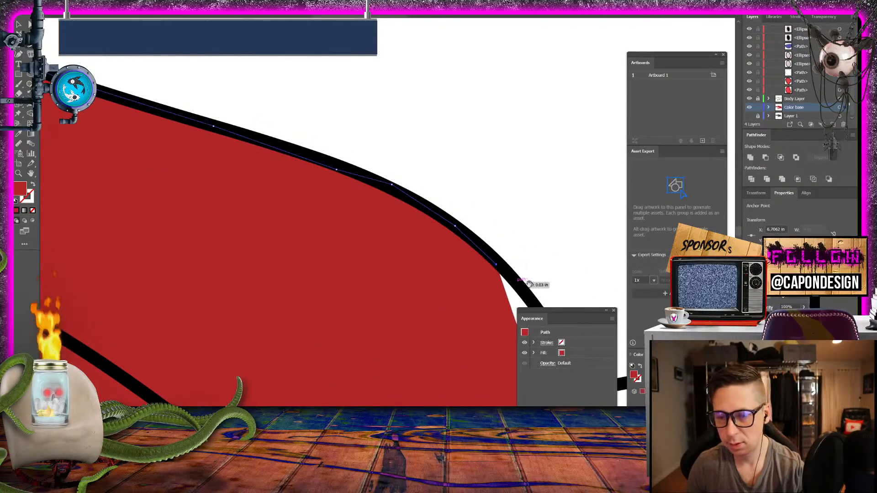
{"action": "left_click_drag", "start_coordinate": [534, 284], "coordinate": [296, 120]}
{"action": "left_click", "coordinate": [313, 157]}
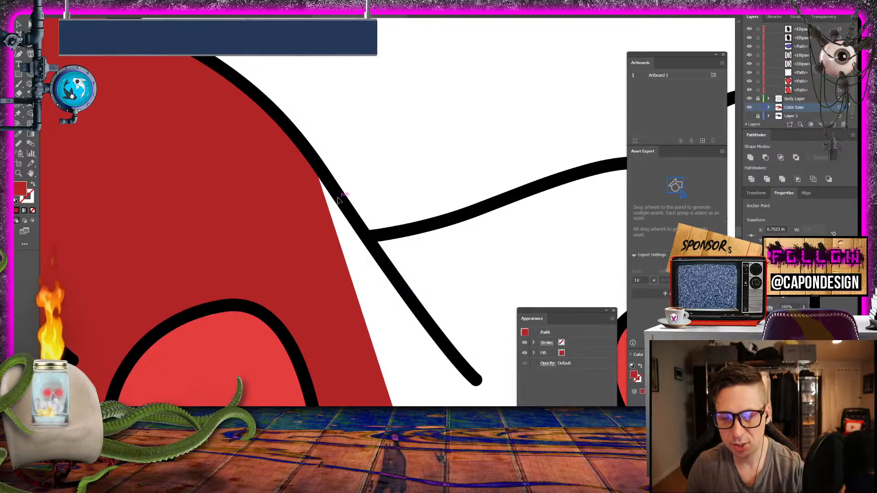
{"action": "left_click", "coordinate": [339, 197]}
{"action": "left_click", "coordinate": [367, 237]}
- Trace the branching outline upward to its junction with the wavy contour above the light red oval
{"action": "left_click", "coordinate": [446, 223]}
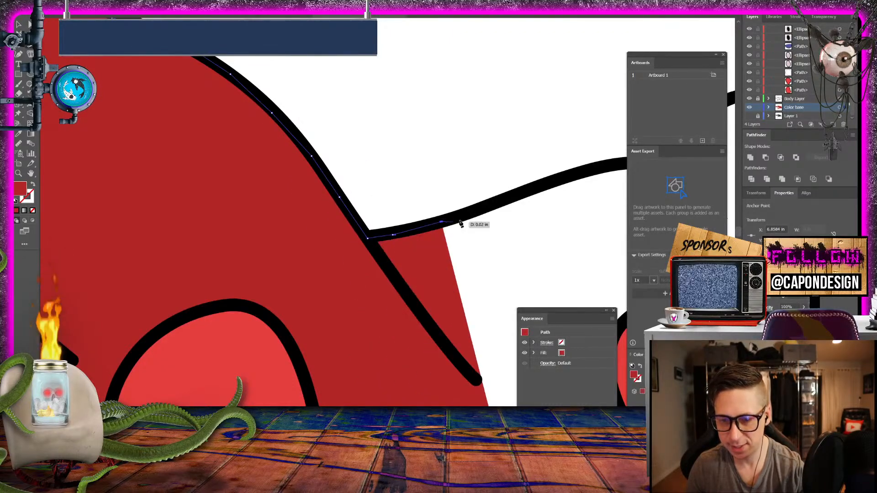
{"action": "left_click", "coordinate": [508, 201]}
{"action": "left_click_drag", "start_coordinate": [509, 167], "coordinate": [112, 178]}
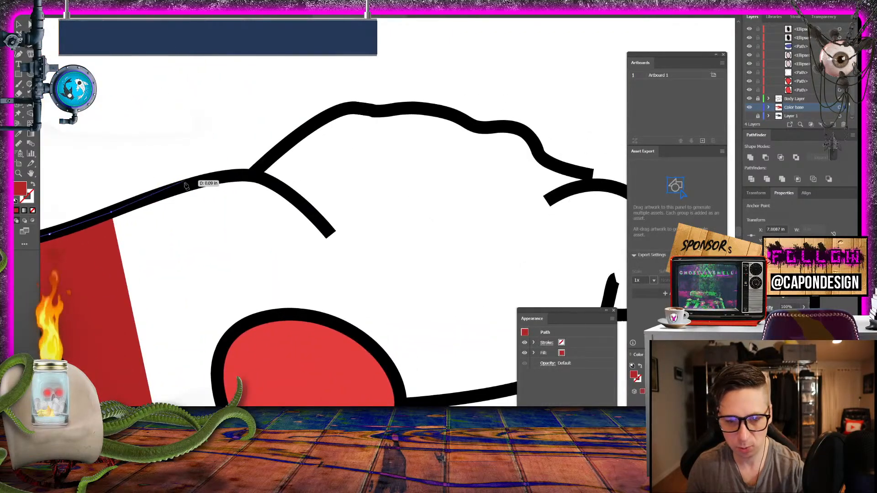
{"action": "left_click", "coordinate": [185, 184]}
{"action": "left_click", "coordinate": [232, 176]}
{"action": "left_click", "coordinate": [260, 173]}
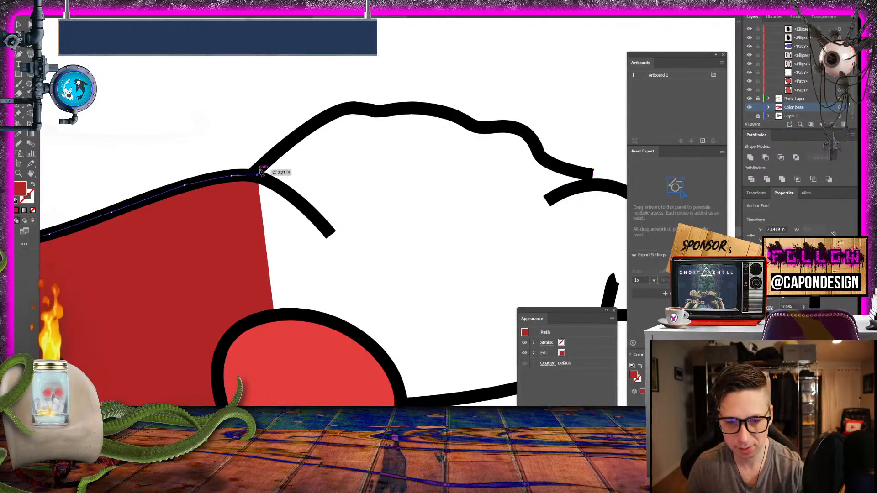
- Trace the wavy contour up its first slope and across its top
{"action": "left_click", "coordinate": [319, 119]}
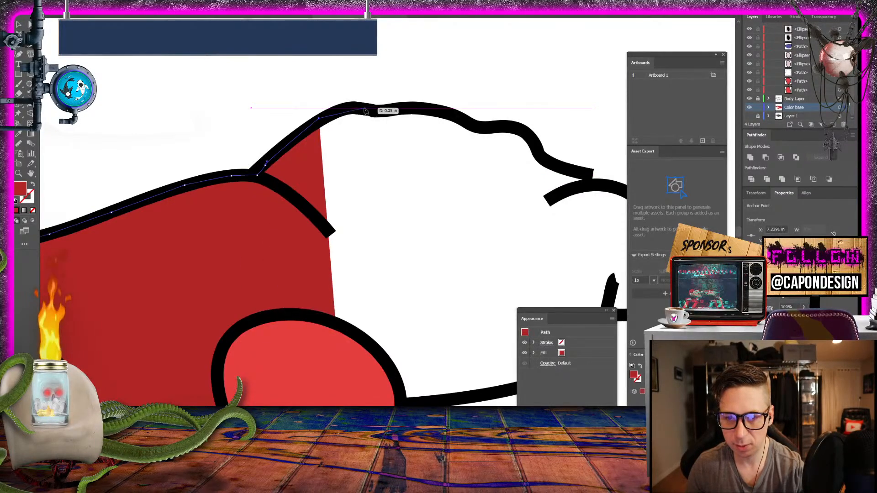
{"action": "left_click", "coordinate": [367, 109]}
{"action": "left_click", "coordinate": [380, 111]}
{"action": "left_click", "coordinate": [415, 110]}
{"action": "left_click", "coordinate": [451, 114]}
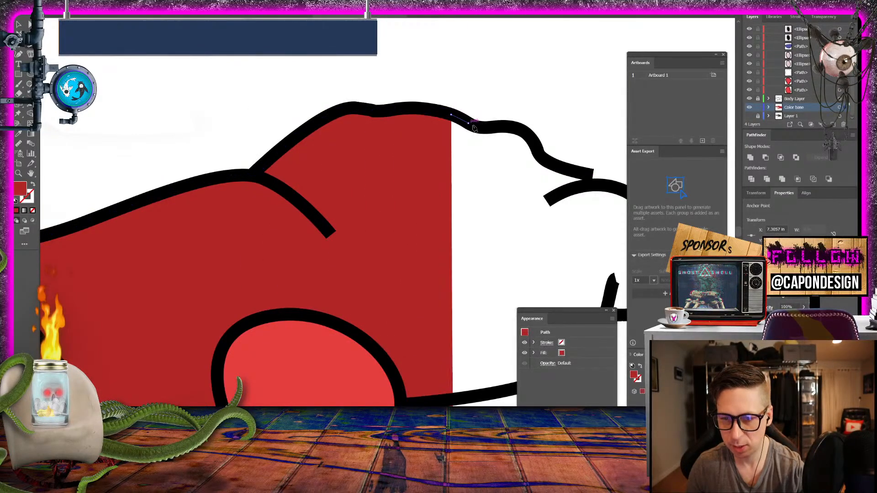
- Follow the wavy contour's stepped descent to where it meets the rounded tip's outline
{"action": "left_click", "coordinate": [468, 123]}
{"action": "left_click", "coordinate": [504, 129]}
{"action": "left_click", "coordinate": [520, 134]}
{"action": "left_click", "coordinate": [530, 144]}
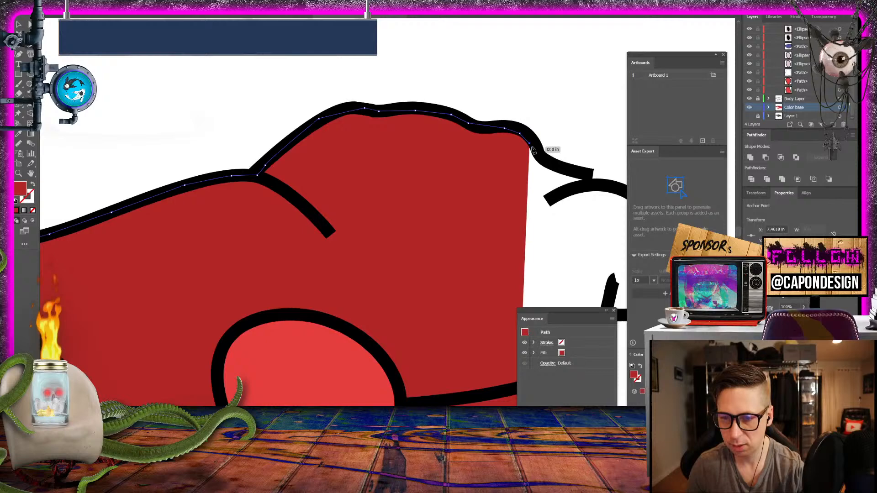
{"action": "left_click", "coordinate": [551, 164]}
{"action": "left_click", "coordinate": [581, 174]}
{"action": "left_click", "coordinate": [588, 179]}
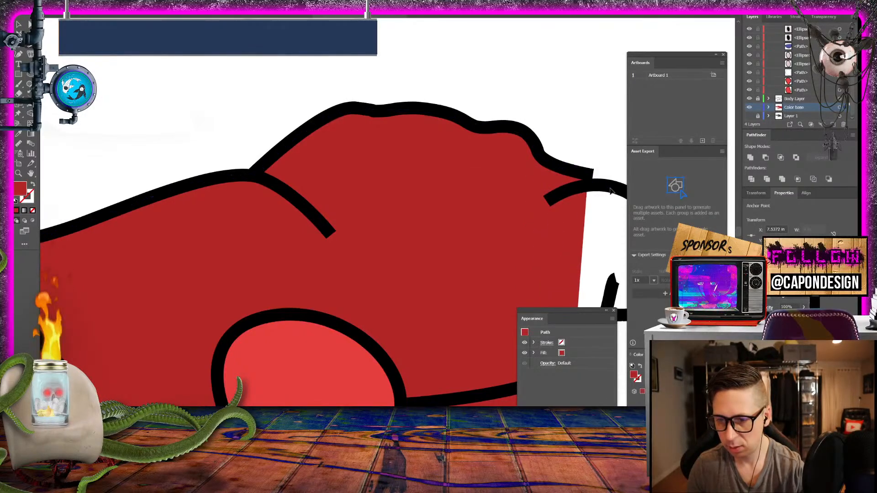
- Trace around the rounded tip to the inner end of its lower edge
{"action": "left_click", "coordinate": [610, 188]}
{"action": "left_click_drag", "start_coordinate": [610, 188], "coordinate": [278, 126]}
{"action": "left_click", "coordinate": [301, 138]}
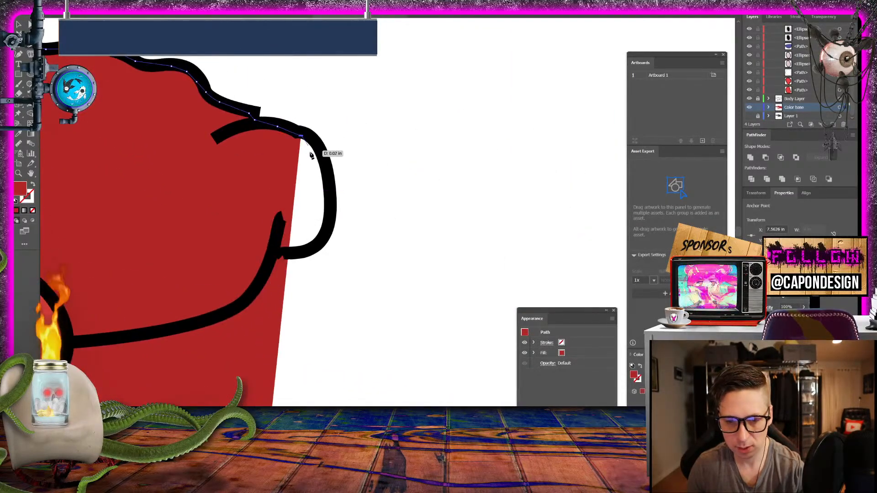
{"action": "left_click", "coordinate": [320, 156]}
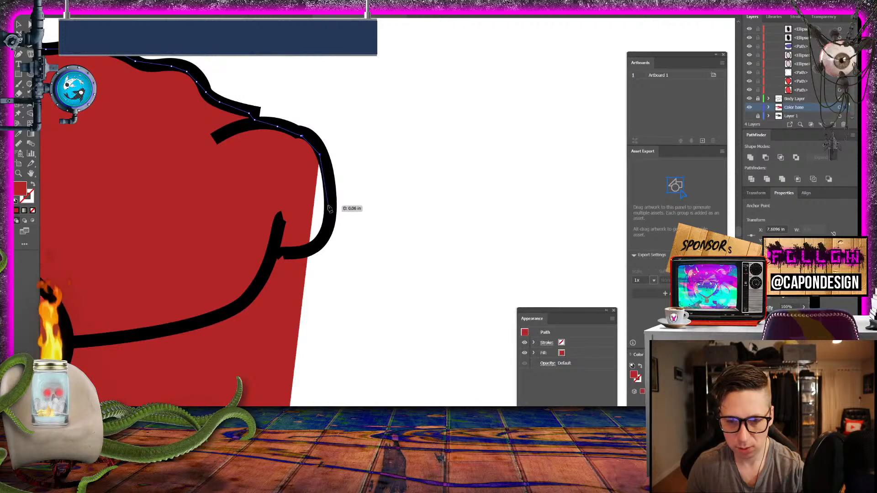
{"action": "left_click", "coordinate": [328, 208]}
{"action": "left_click", "coordinate": [305, 251]}
{"action": "left_click", "coordinate": [283, 252]}
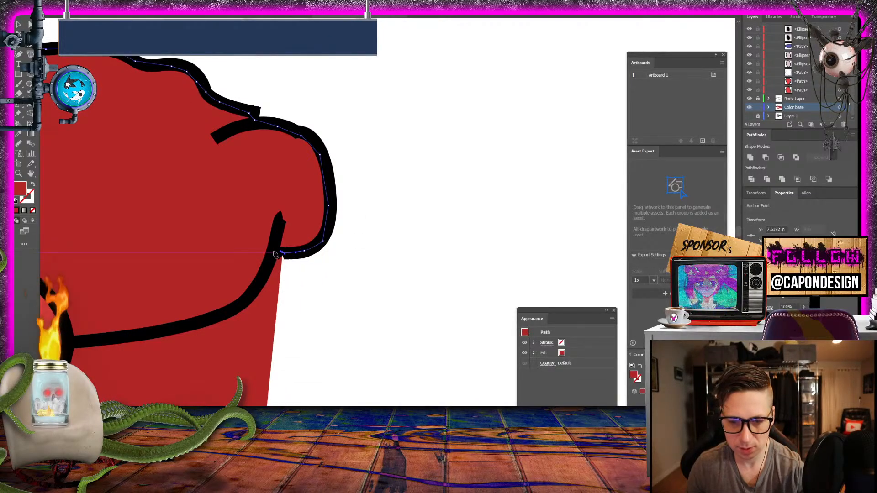
- Trace the underside curve from the rounded tip back to the light red oval
{"action": "left_click", "coordinate": [273, 252]}
{"action": "left_click", "coordinate": [265, 275]}
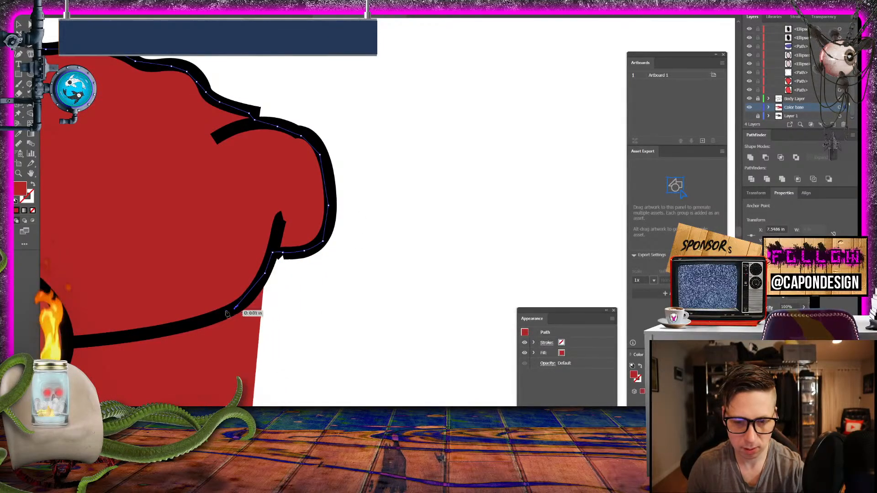
{"action": "left_click", "coordinate": [234, 309]}
{"action": "left_click", "coordinate": [199, 322]}
{"action": "left_click", "coordinate": [157, 328]}
{"action": "left_click", "coordinate": [128, 334]}
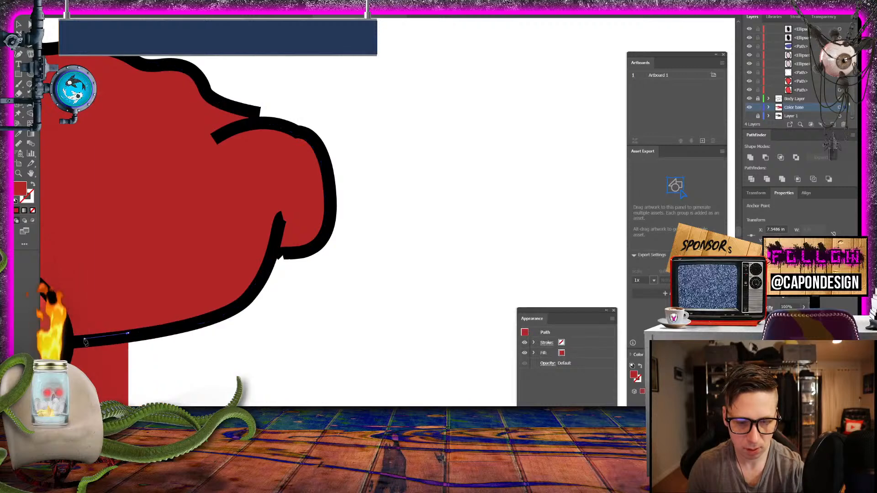
{"action": "left_click_drag", "start_coordinate": [85, 341], "coordinate": [339, 118]}
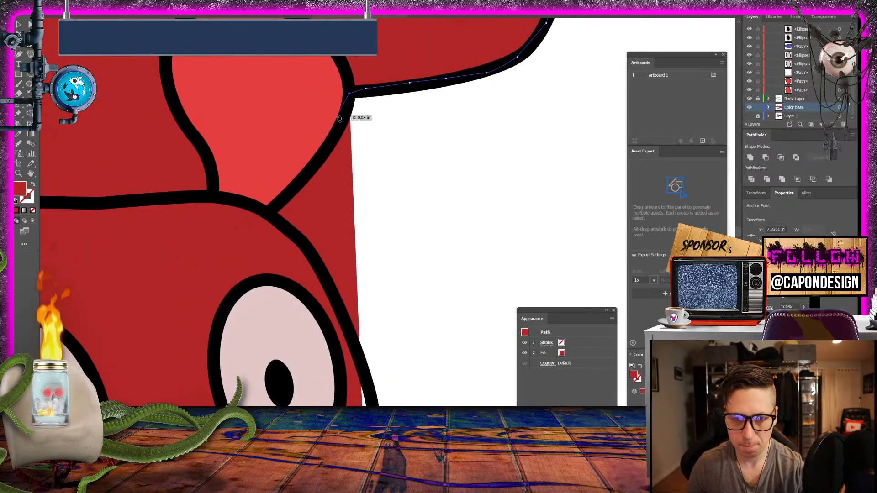
- Continue along the light red shape's edge and down the outer contour past the eye and the blue area
{"action": "left_click", "coordinate": [339, 118]}
{"action": "mouse_move", "coordinate": [291, 192]}
{"action": "left_mouse_down"}
{"action": "mouse_move", "coordinate": [272, 212]}
{"action": "mouse_move", "coordinate": [318, 262]}
{"action": "mouse_move", "coordinate": [352, 335]}
{"action": "mouse_move", "coordinate": [289, 172]}
{"action": "mouse_move", "coordinate": [307, 248]}
{"action": "mouse_move", "coordinate": [440, 323]}
{"action": "mouse_move", "coordinate": [221, 168]}
{"action": "mouse_move", "coordinate": [314, 217]}
{"action": "mouse_move", "coordinate": [400, 287]}
{"action": "mouse_move", "coordinate": [414, 320]}
{"action": "mouse_move", "coordinate": [414, 366]}
{"action": "mouse_move", "coordinate": [357, 177]}
{"action": "mouse_move", "coordinate": [368, 185]}
{"action": "mouse_move", "coordinate": [378, 299]}
{"action": "left_mouse_up"}
{"action": "left_click", "coordinate": [378, 297]}
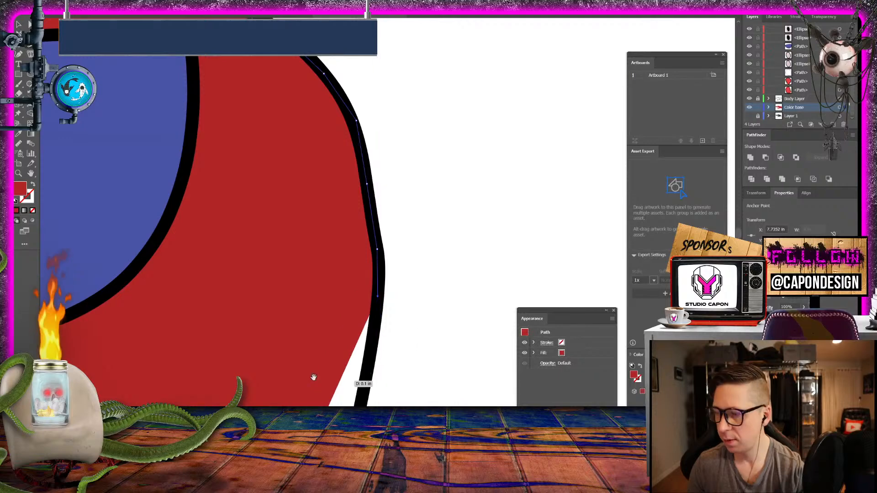
- Trace the long, slightly slanted outer side below the blue area down to the start of the lower corner
{"action": "left_click_drag", "start_coordinate": [312, 376], "coordinate": [295, 143]}
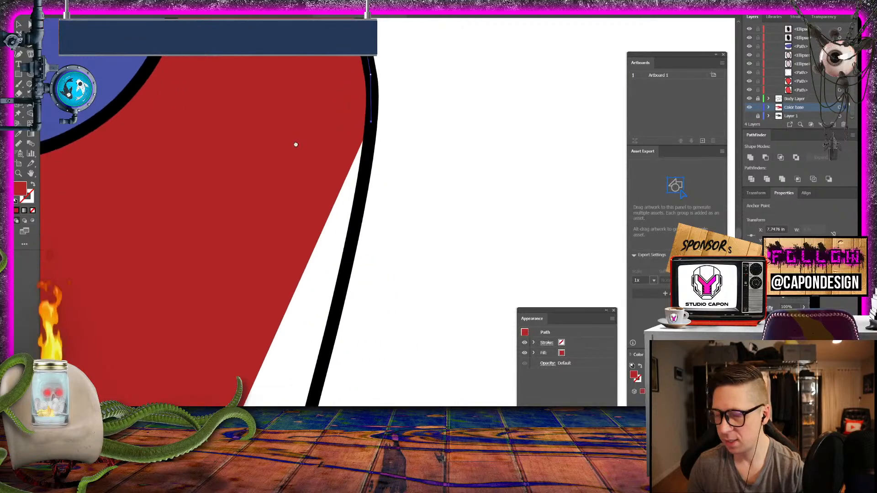
{"action": "left_click", "coordinate": [360, 211]}
{"action": "left_click", "coordinate": [339, 298]}
{"action": "left_click_drag", "start_coordinate": [307, 332], "coordinate": [399, 125]}
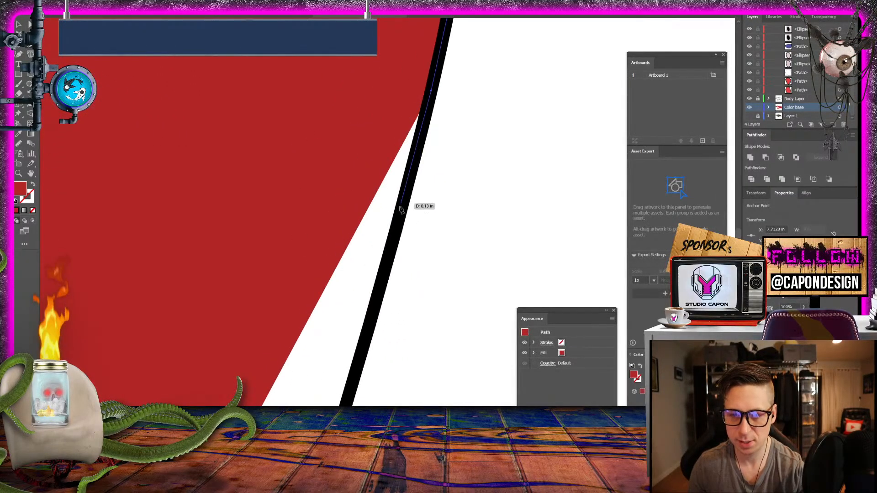
{"action": "left_click", "coordinate": [384, 269]}
{"action": "left_click_drag", "start_coordinate": [352, 302], "coordinate": [374, 84]}
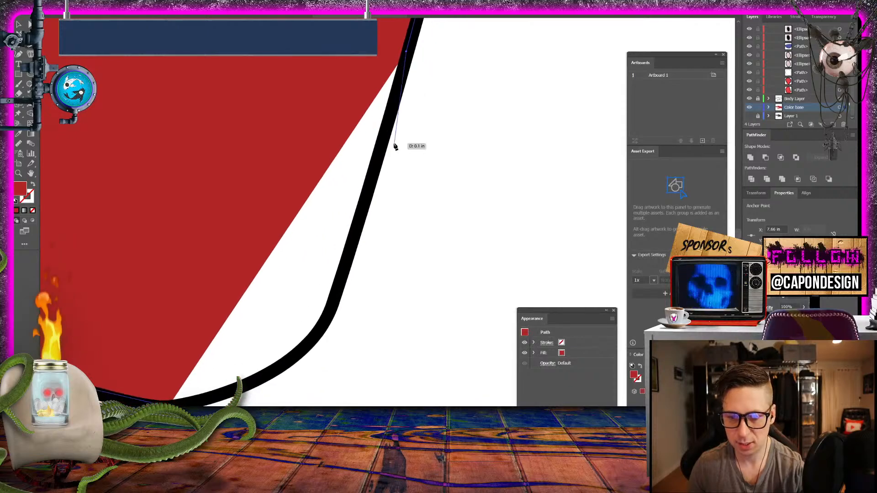
{"action": "left_click", "coordinate": [378, 155]}
{"action": "left_click", "coordinate": [352, 242]}
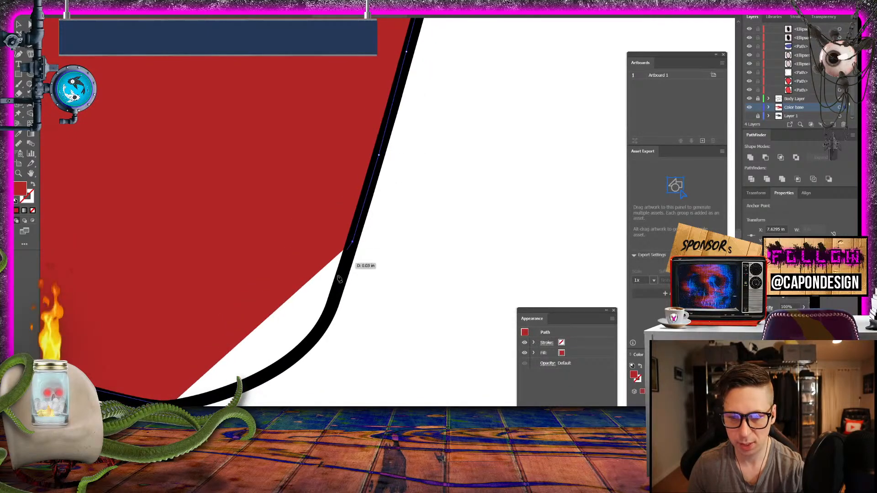
- Follow the rounded lower corner onto the bottom outline
{"action": "left_click", "coordinate": [327, 314]}
{"action": "left_click", "coordinate": [306, 345]}
{"action": "left_click", "coordinate": [275, 370]}
{"action": "left_click", "coordinate": [249, 380]}
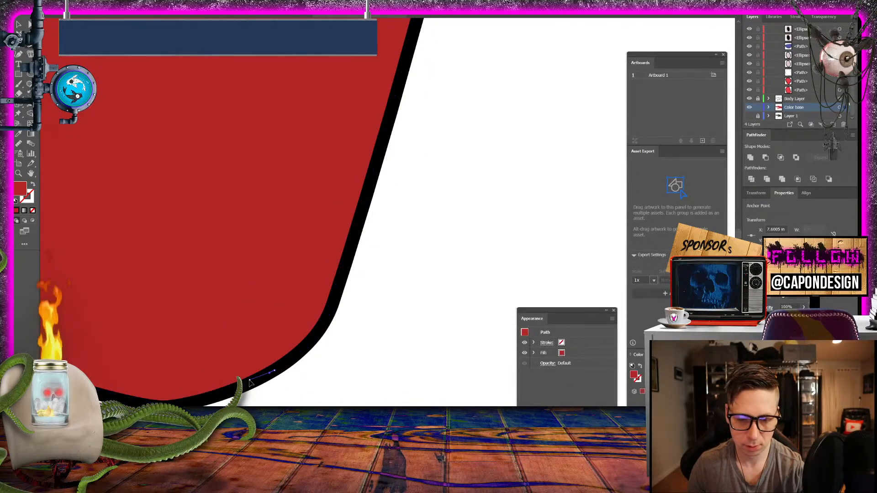
- Trace the remaining bottom curve of the head's red base shape and deselect the path
{"action": "left_click", "coordinate": [203, 399]}
{"action": "left_click", "coordinate": [178, 406]}
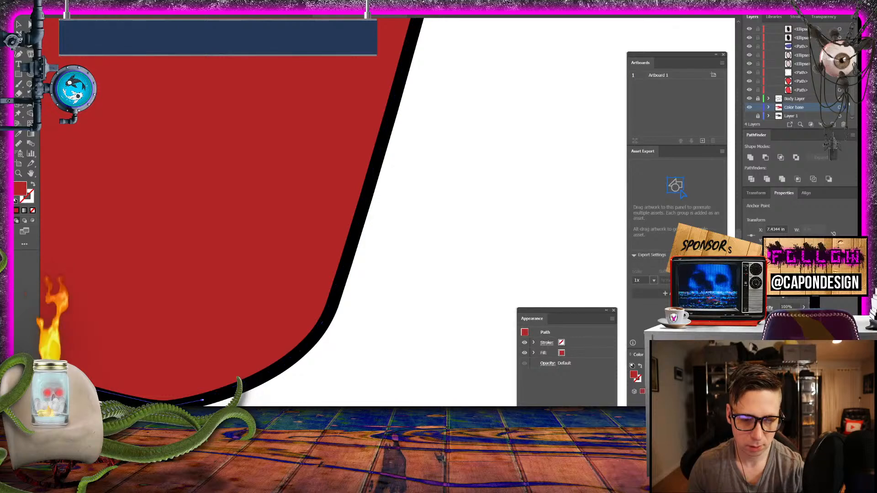
{"action": "left_click", "coordinate": [18, 23]}
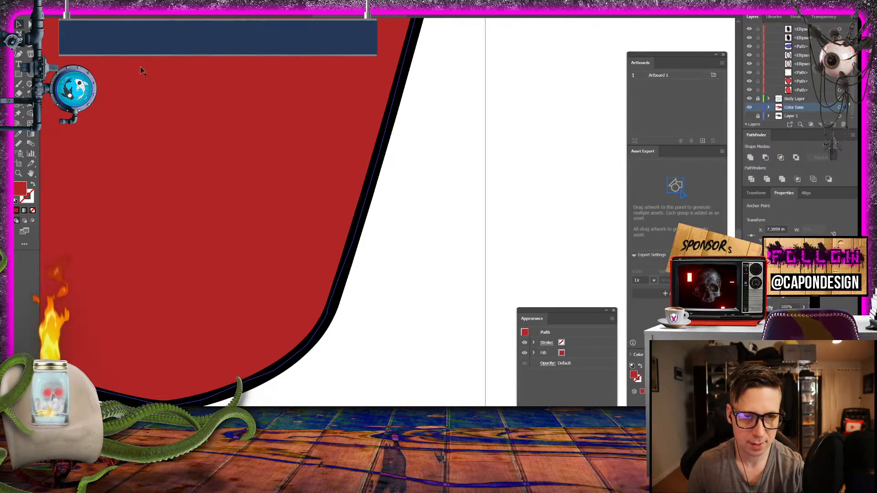
{"action": "left_click", "coordinate": [432, 207]}
- Examine how the red base color fits beneath the head, arm and body line art at different magnifications
{"action": "key", "text": "ctrl+minus"}
{"action": "key", "text": "ctrl+minus"}
{"action": "key", "text": "ctrl+minus"}
{"action": "key", "text": "ctrl+minus"}
{"action": "key", "text": "ctrl+minus"}
{"action": "key", "text": "ctrl+minus"}
{"action": "key", "text": "ctrl+minus"}
{"action": "key", "text": "ctrl+minus"}
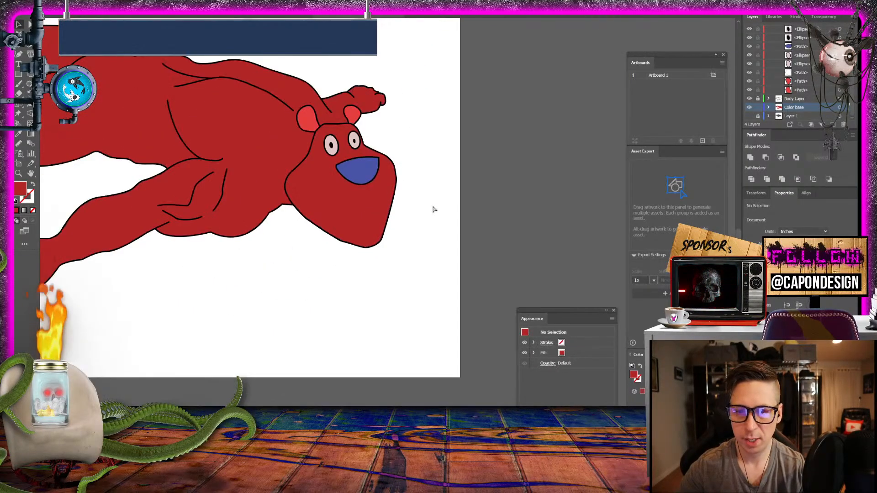
{"action": "key", "text": "ctrl+plus"}
{"action": "key", "text": "ctrl+plus"}
{"action": "key", "text": "ctrl+plus"}
{"action": "key", "text": "ctrl+plus"}
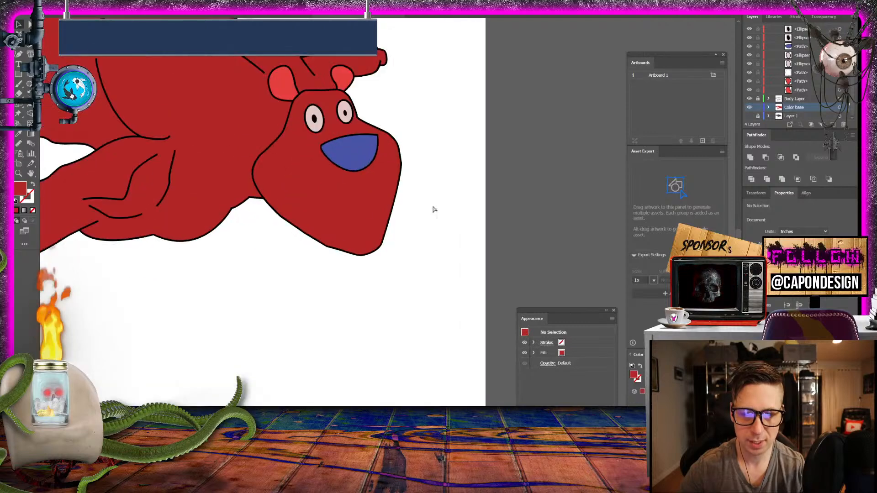
{"action": "key", "text": "ctrl+minus"}
{"action": "key", "text": "ctrl+minus"}
{"action": "key", "text": "ctrl+minus"}
{"action": "key", "text": "ctrl+plus"}
{"action": "key", "text": "ctrl+plus"}
{"action": "key", "text": "ctrl+plus"}
{"action": "key", "text": "ctrl+minus"}
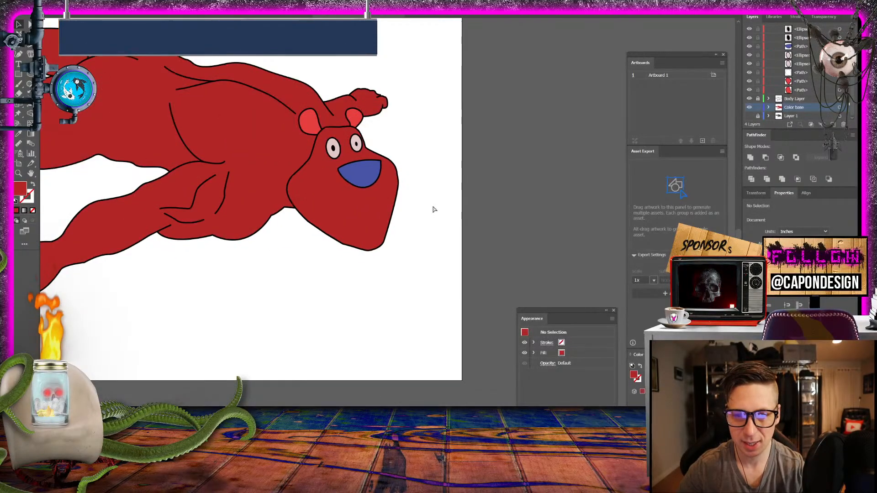
{"action": "key", "text": "ctrl+minus"}
{"action": "key", "text": "ctrl+plus"}
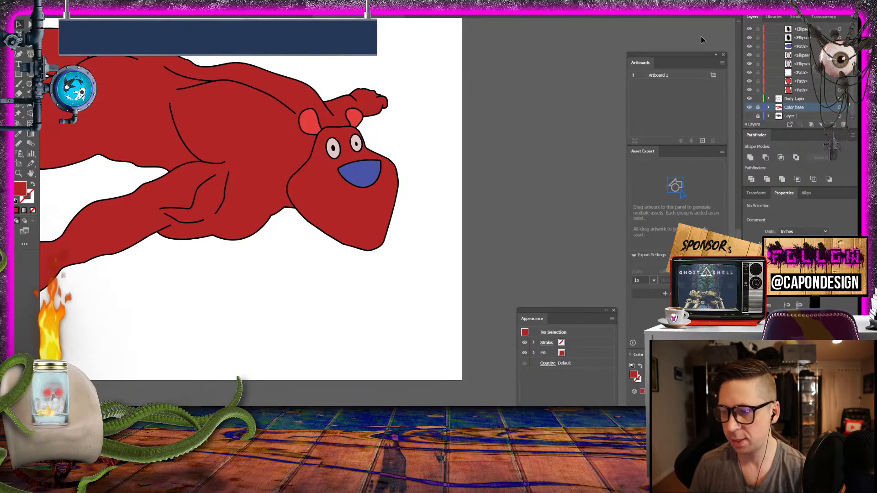
- Reshape the lower end of the finger outline on the raised hand so it meets the adjoining hand line smoothly
{"action": "left_click", "coordinate": [19, 174]}
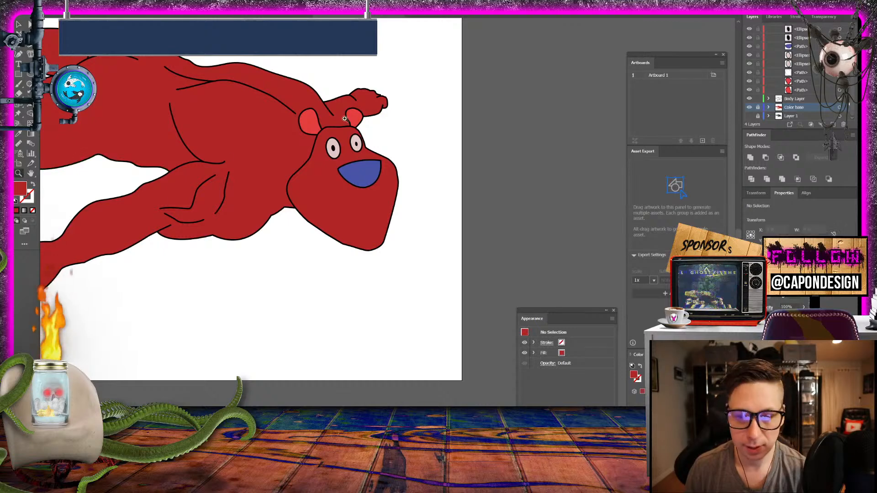
{"action": "left_click_drag", "start_coordinate": [377, 90], "coordinate": [276, 118]}
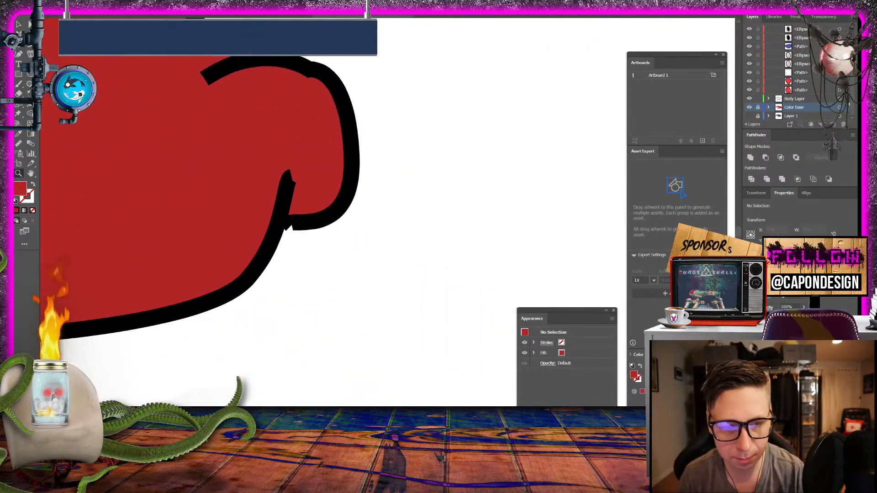
{"action": "left_click", "coordinate": [304, 219]}
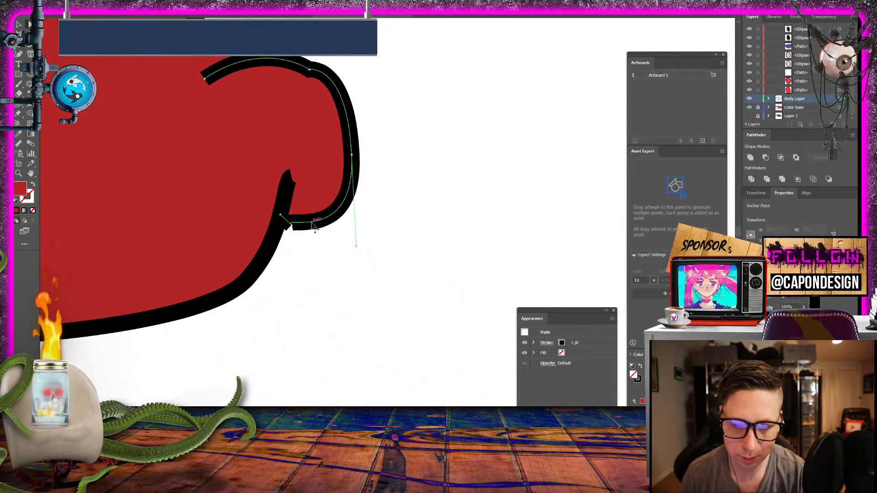
{"action": "left_click", "coordinate": [292, 225]}
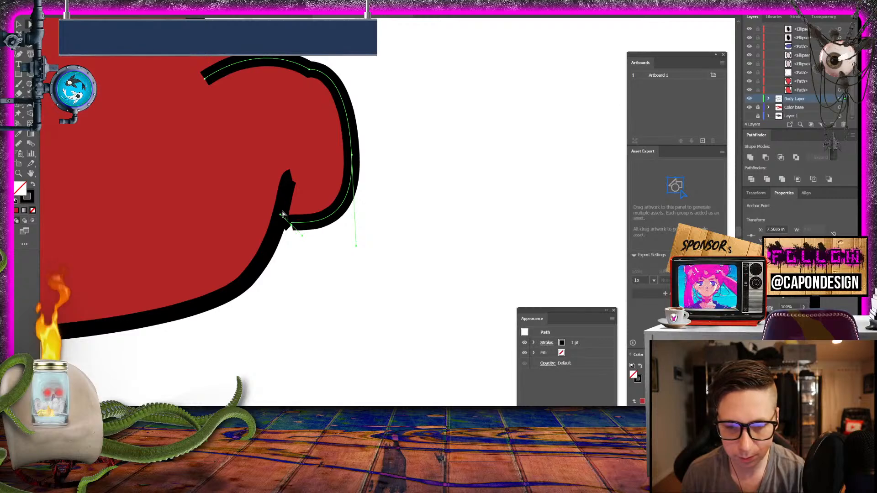
{"action": "left_click_drag", "start_coordinate": [302, 237], "coordinate": [258, 224]}
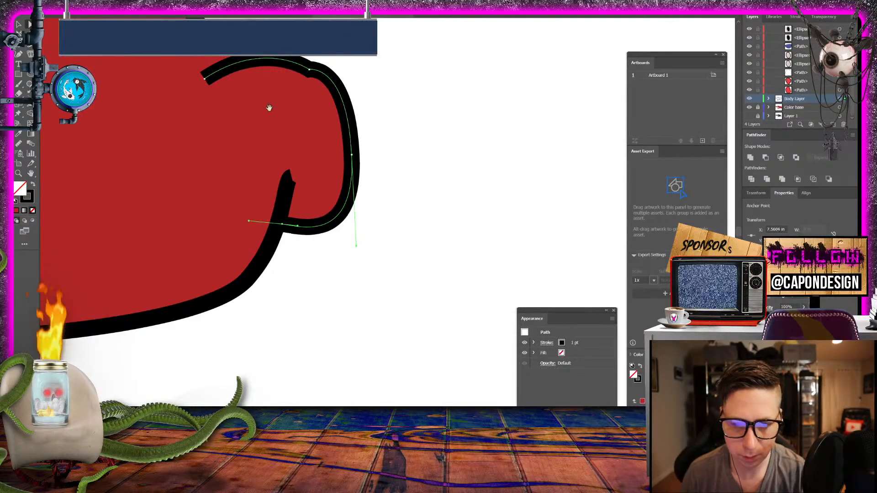
- Give the finger outline and the neighbouring upper hand line strokes round caps and round corner joins
{"action": "left_click_drag", "start_coordinate": [257, 93], "coordinate": [319, 151]}
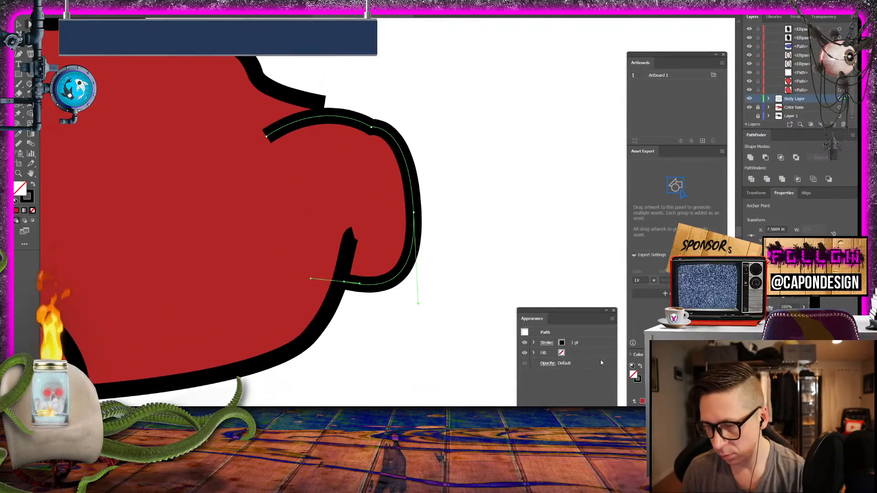
{"action": "left_click", "coordinate": [547, 343]}
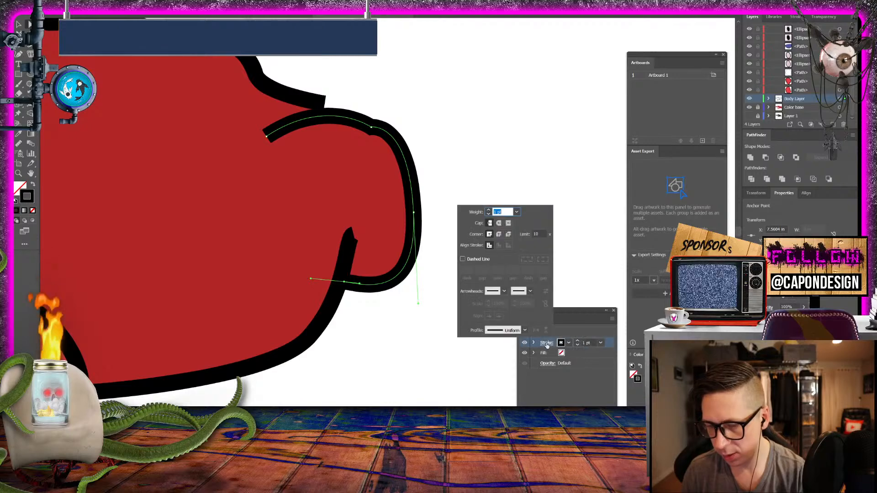
{"action": "left_click", "coordinate": [499, 223]}
{"action": "left_click", "coordinate": [499, 234]}
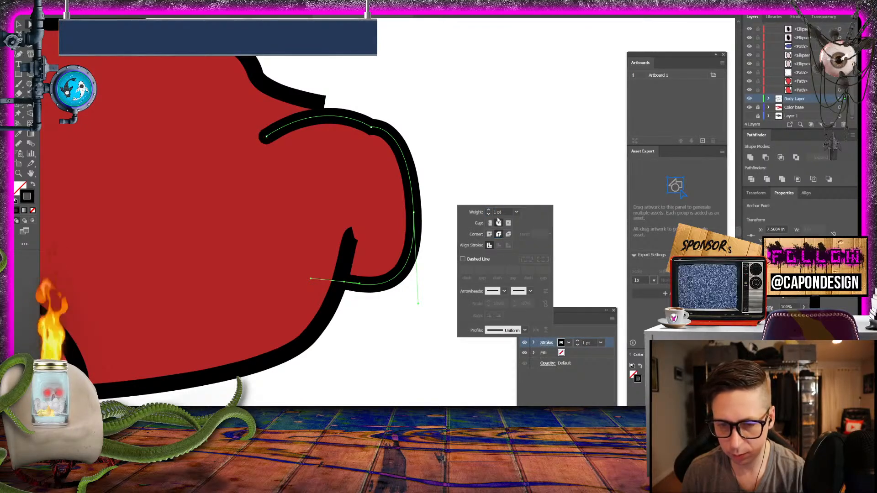
{"action": "left_click", "coordinate": [292, 101]}
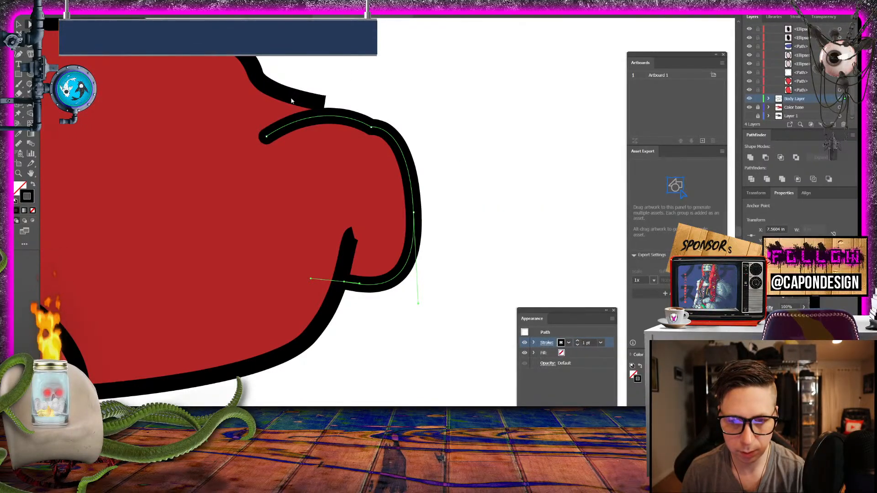
{"action": "left_click", "coordinate": [282, 94]}
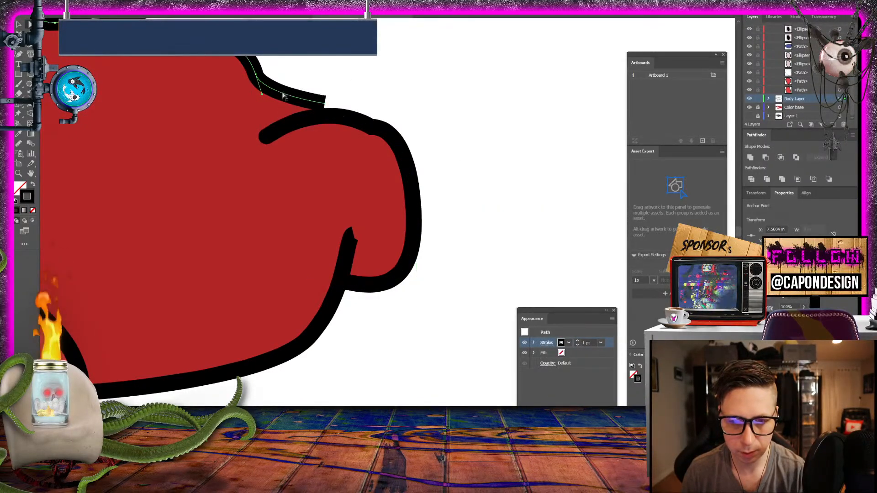
{"action": "left_click", "coordinate": [546, 343]}
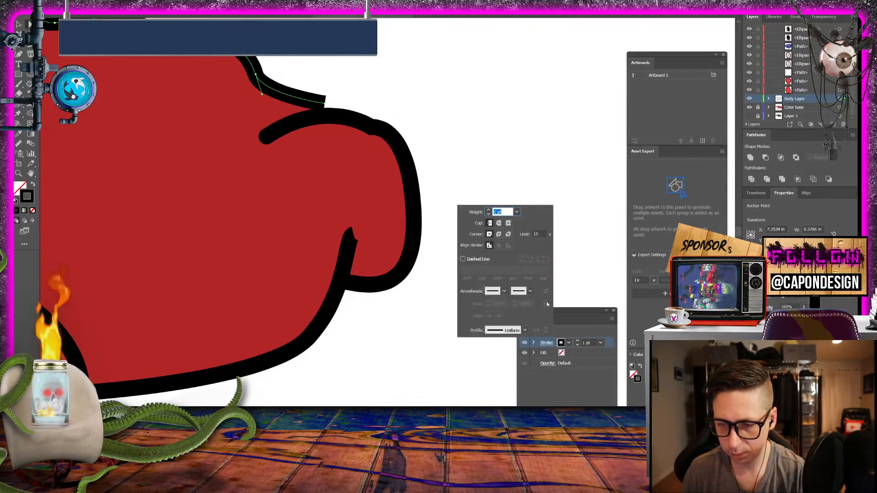
{"action": "left_click", "coordinate": [498, 235]}
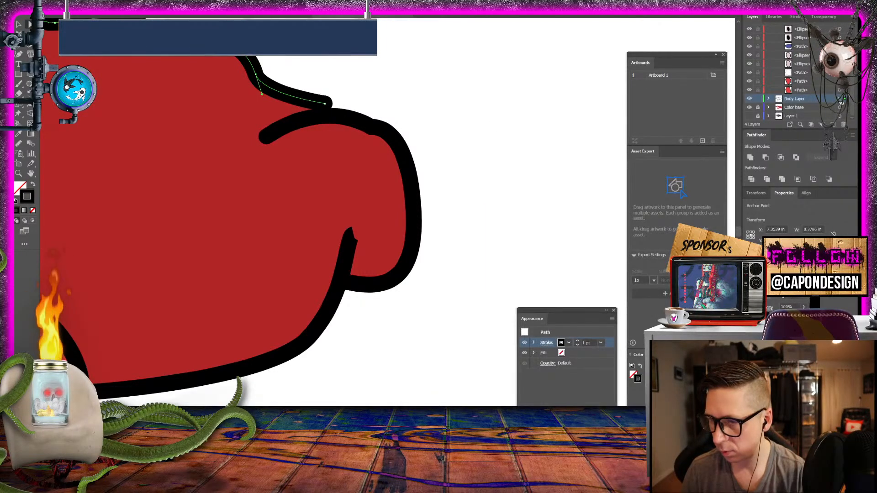
- Select all the artwork on Body Layer, apply round caps to its strokes, and deselect it
{"action": "left_click", "coordinate": [839, 98]}
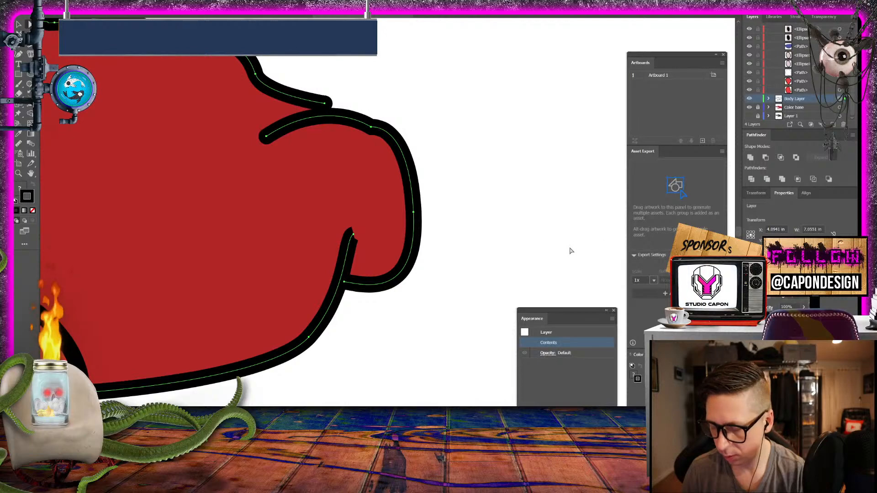
{"action": "left_click_drag", "start_coordinate": [567, 316], "coordinate": [553, 102]}
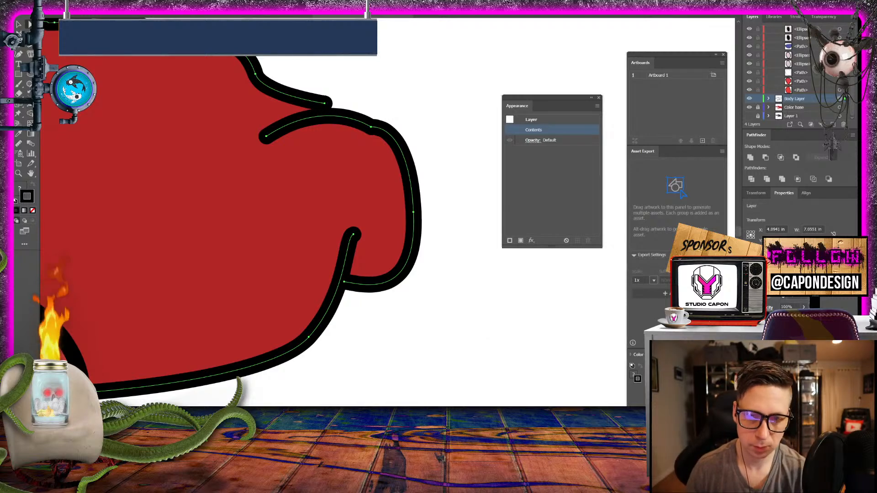
{"action": "left_click_drag", "start_coordinate": [329, 105], "coordinate": [329, 116]}
{"action": "left_click", "coordinate": [348, 85]}
- Inspect the rounded line ends and junctions along the body's upper outline, from the hand back to the leg junction
{"action": "left_click_drag", "start_coordinate": [348, 85], "coordinate": [729, 201]}
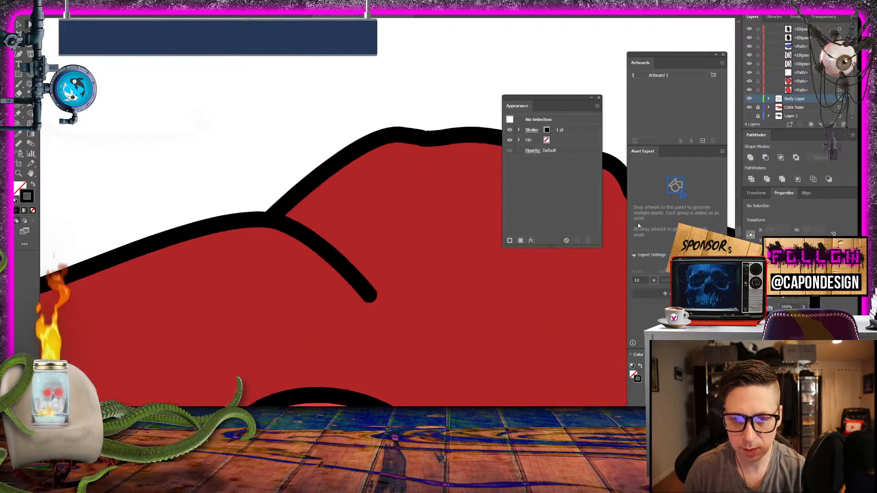
{"action": "left_click_drag", "start_coordinate": [276, 226], "coordinate": [538, 98]}
{"action": "left_click_drag", "start_coordinate": [190, 223], "coordinate": [520, 446]}
{"action": "left_click_drag", "start_coordinate": [256, 213], "coordinate": [730, 306]}
{"action": "left_click_drag", "start_coordinate": [270, 184], "coordinate": [676, 388]}
{"action": "left_click_drag", "start_coordinate": [319, 273], "coordinate": [600, 237]}
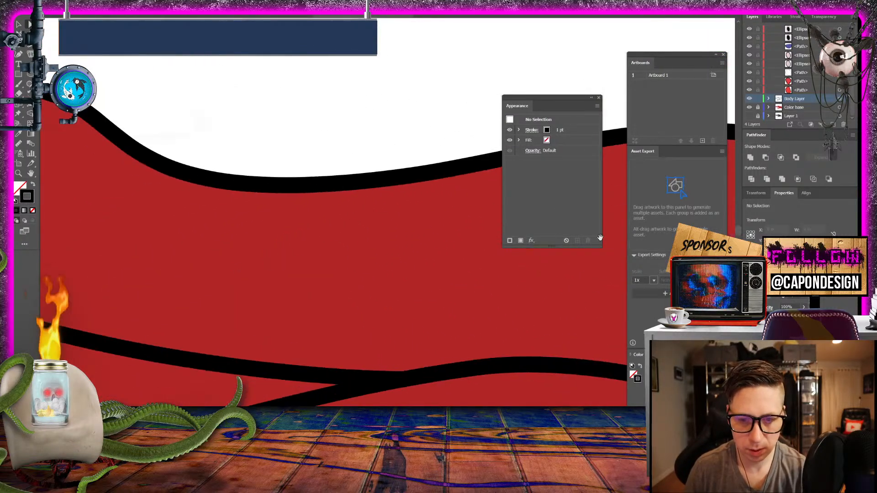
{"action": "left_click_drag", "start_coordinate": [219, 201], "coordinate": [722, 356]}
{"action": "left_click_drag", "start_coordinate": [299, 212], "coordinate": [592, 379]}
{"action": "left_click_drag", "start_coordinate": [211, 147], "coordinate": [603, 248]}
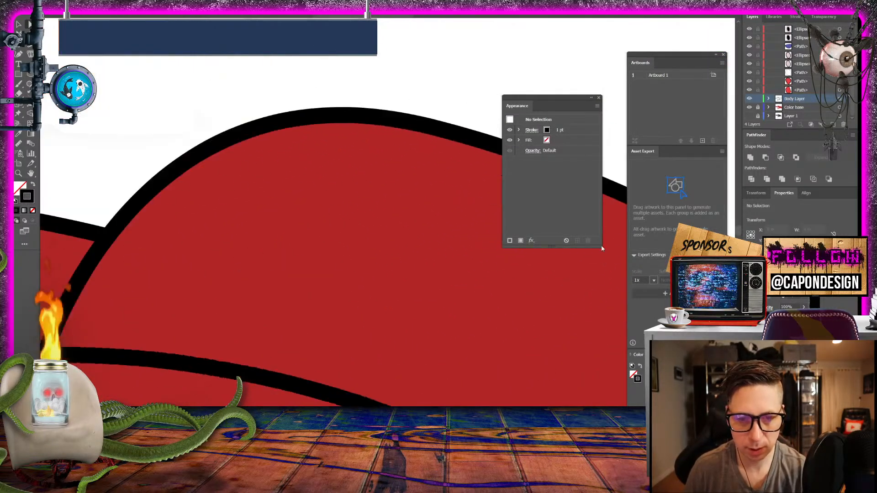
{"action": "left_click_drag", "start_coordinate": [172, 264], "coordinate": [683, 220]}
{"action": "left_click_drag", "start_coordinate": [267, 181], "coordinate": [676, 466]}
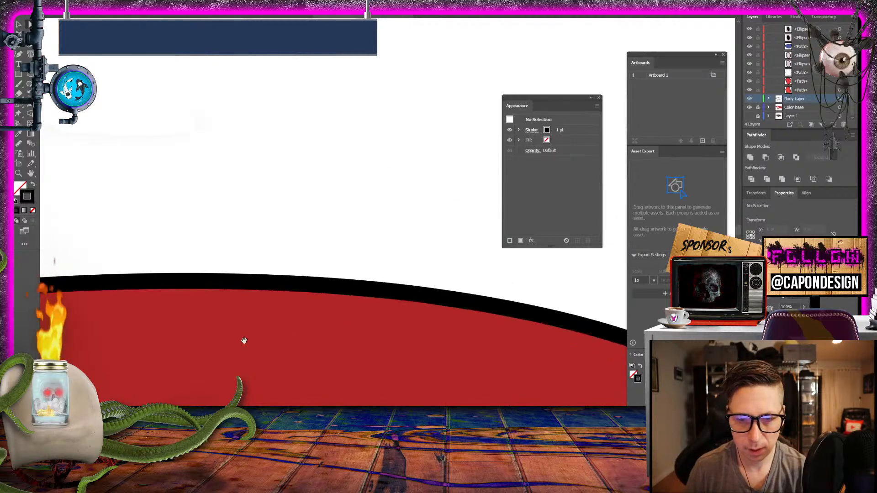
{"action": "left_click_drag", "start_coordinate": [243, 341], "coordinate": [672, 205]}
{"action": "left_click_drag", "start_coordinate": [314, 225], "coordinate": [196, 307]}
{"action": "left_click_drag", "start_coordinate": [251, 271], "coordinate": [166, 314]}
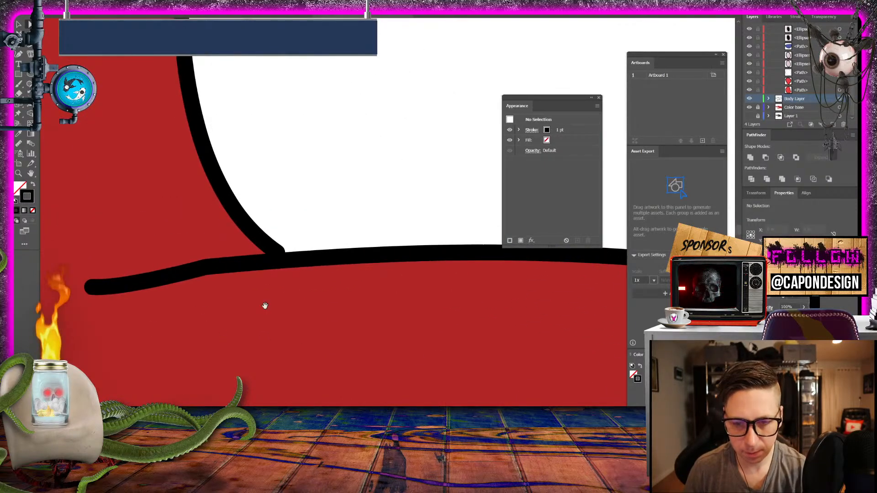
{"action": "left_click", "coordinate": [277, 251]}
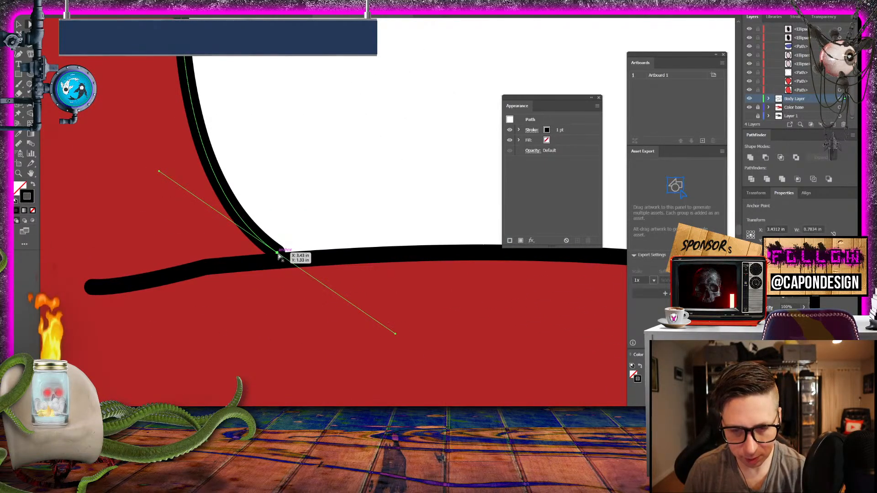
{"action": "left_click", "coordinate": [319, 212]}
- Select the two gray claws at the leg's tip and arrange them below the adjoining black outline
{"action": "left_click_drag", "start_coordinate": [319, 211], "coordinate": [415, 348]}
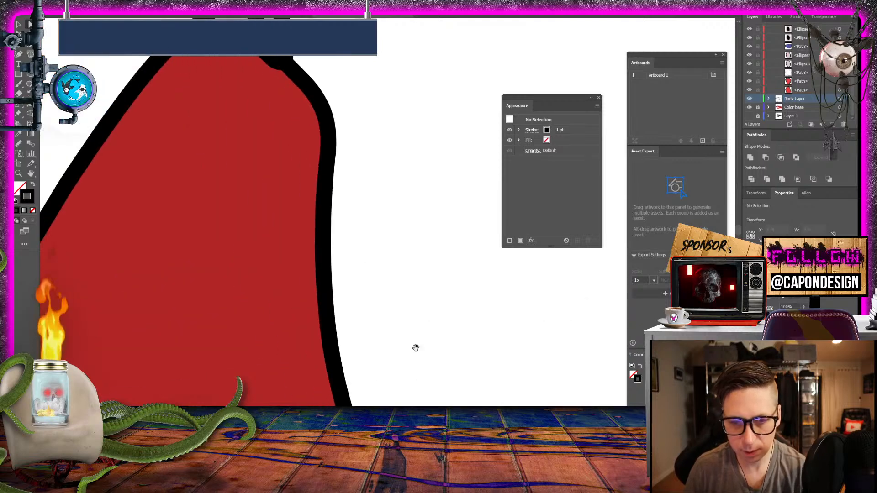
{"action": "scroll", "coordinate": [408, 329], "scroll_direction": "up", "scroll_amount": 5}
{"action": "left_click", "coordinate": [300, 210]}
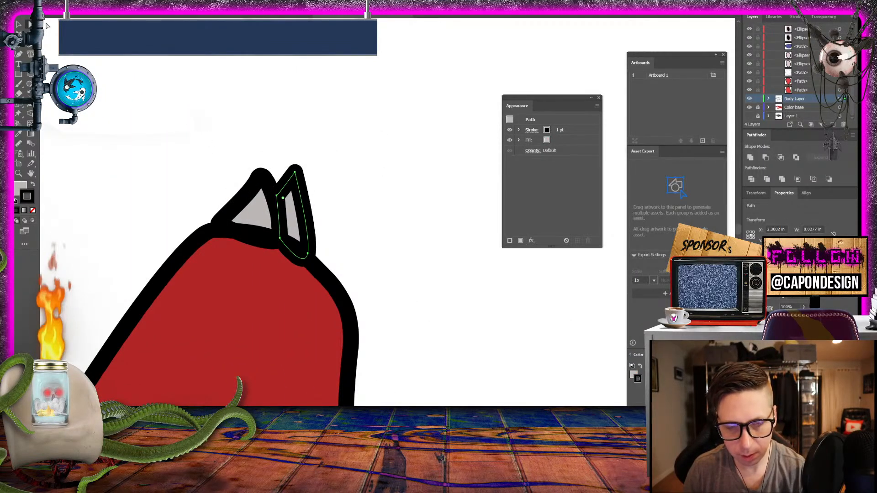
{"action": "left_click", "coordinate": [19, 24]}
{"action": "left_click_drag", "start_coordinate": [337, 201], "coordinate": [338, 197]}
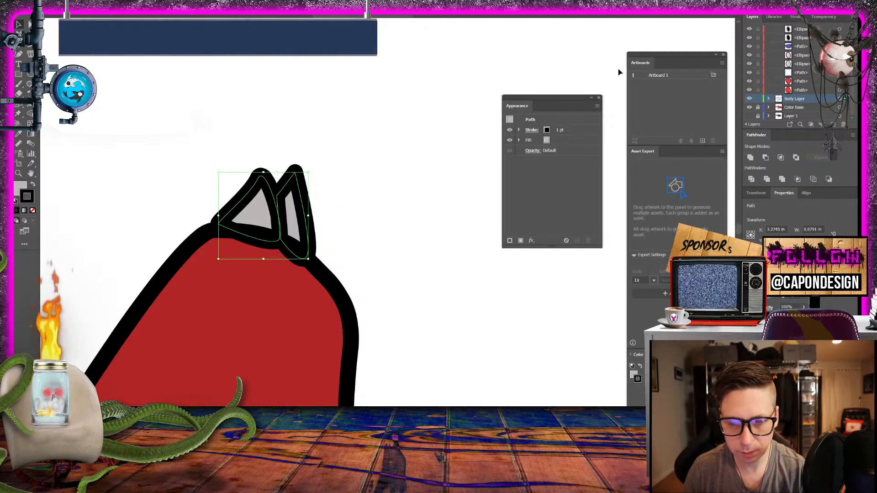
{"action": "left_click", "coordinate": [769, 99]}
{"action": "scroll", "coordinate": [804, 90], "scroll_direction": "down", "scroll_amount": 3}
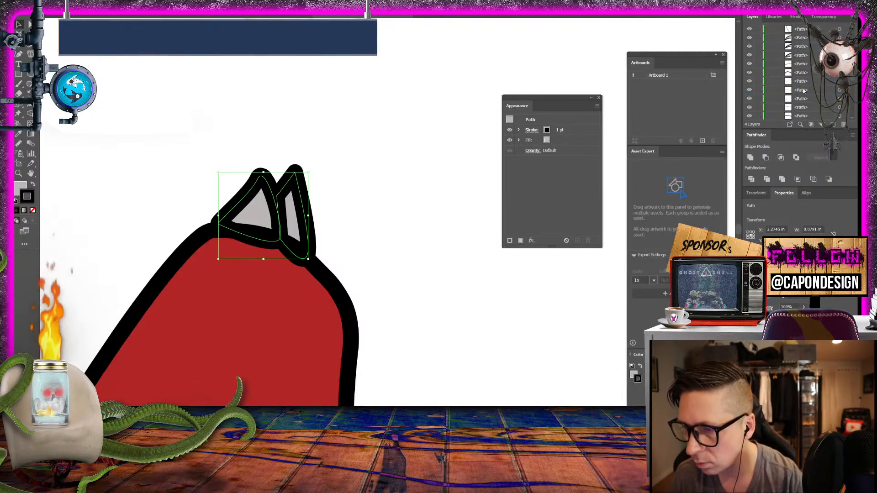
{"action": "right_click", "coordinate": [296, 220]}
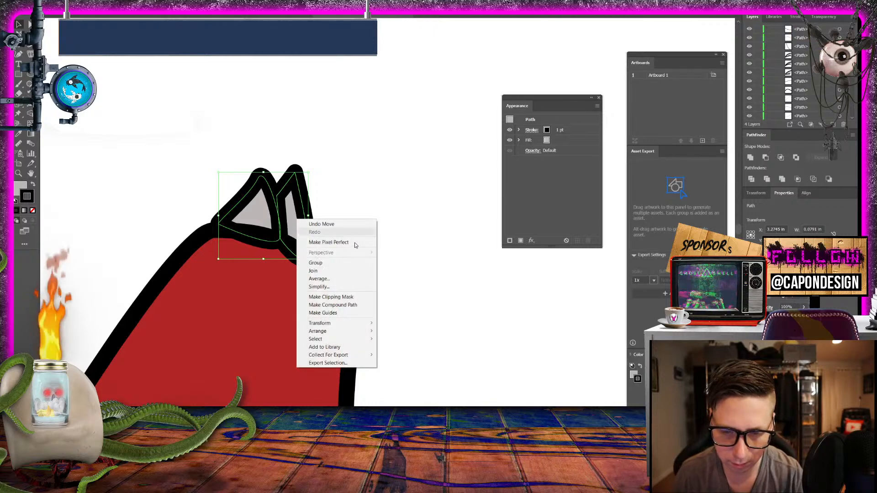
{"action": "mouse_move", "coordinate": [365, 334]}
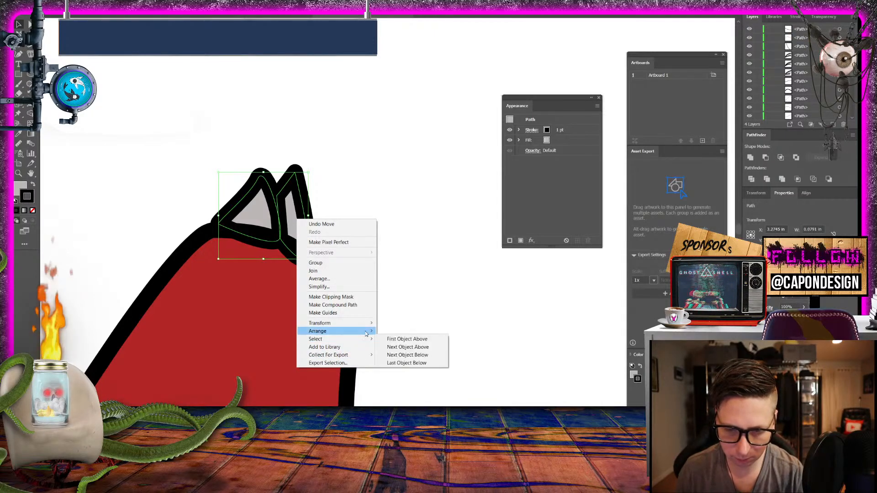
{"action": "left_click", "coordinate": [408, 355]}
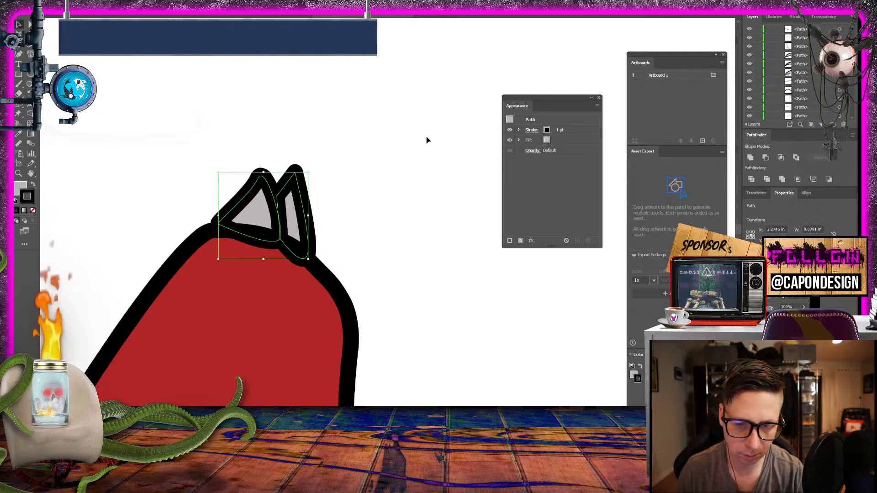
- Reselect the gray claws at the leg's tip, nudge them slightly up and to the right, and deselect them
{"action": "left_click", "coordinate": [333, 225]}
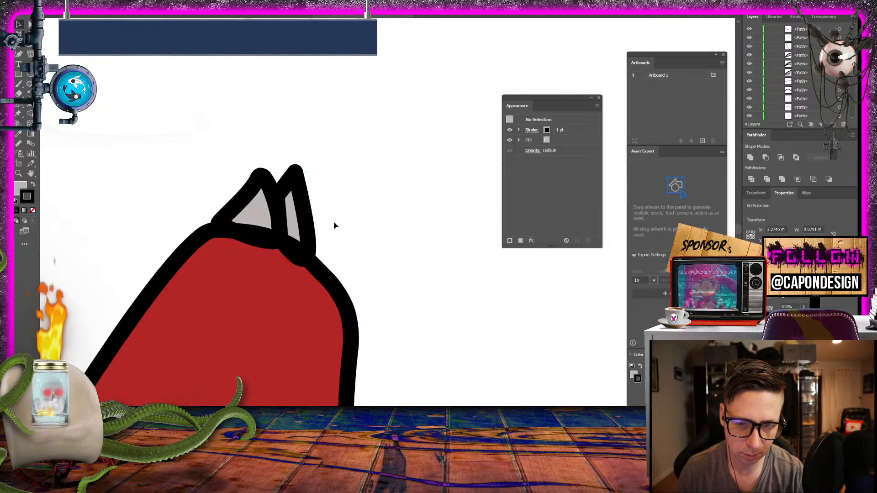
{"action": "left_click", "coordinate": [333, 287]}
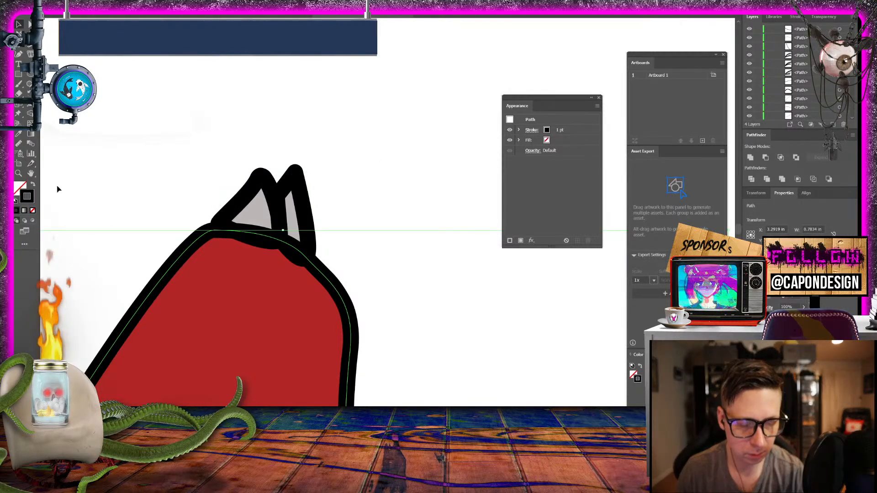
{"action": "left_click", "coordinate": [314, 212]}
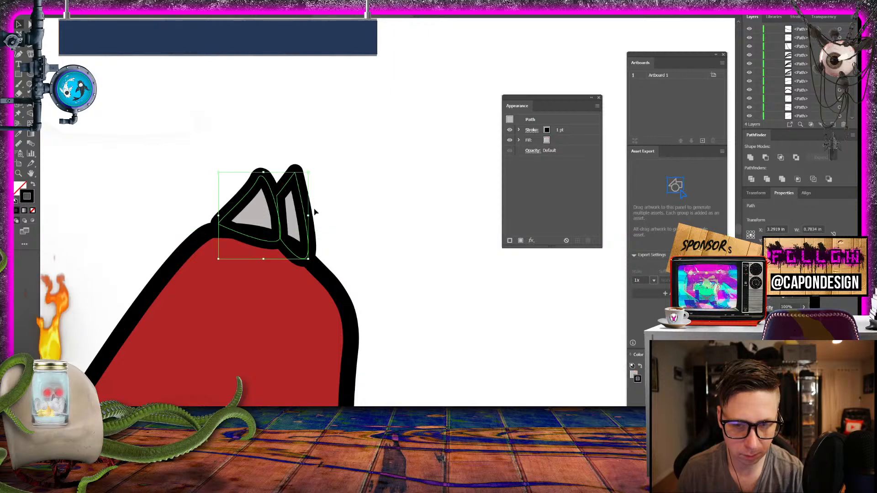
{"action": "left_click_drag", "start_coordinate": [274, 207], "coordinate": [282, 202]}
{"action": "left_click", "coordinate": [190, 165]}
- Inspect the outline's line ends and junctions from the clawed leg tip along the red body to the next open line end
{"action": "left_click_drag", "start_coordinate": [167, 214], "coordinate": [362, 84]}
{"action": "left_click_drag", "start_coordinate": [192, 184], "coordinate": [316, 162]}
{"action": "left_click_drag", "start_coordinate": [238, 233], "coordinate": [320, 29]}
{"action": "left_click_drag", "start_coordinate": [230, 258], "coordinate": [251, 25]}
{"action": "left_click_drag", "start_coordinate": [334, 234], "coordinate": [95, 121]}
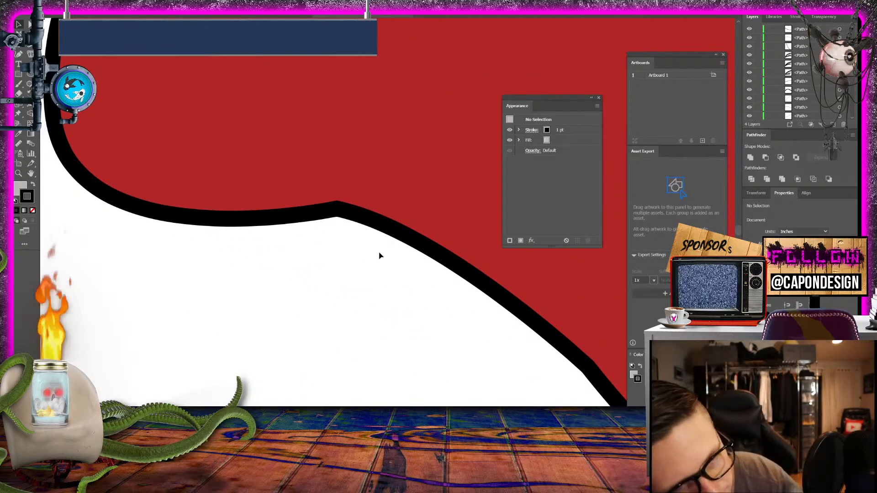
{"action": "left_click_drag", "start_coordinate": [410, 363], "coordinate": [126, 121]}
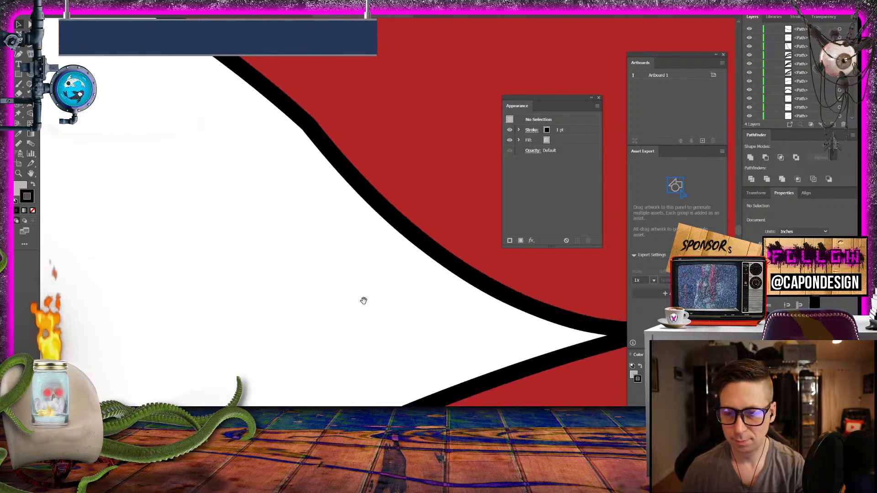
{"action": "left_click_drag", "start_coordinate": [364, 300], "coordinate": [157, 114]}
{"action": "left_click_drag", "start_coordinate": [294, 151], "coordinate": [47, 240]}
{"action": "left_click_drag", "start_coordinate": [321, 185], "coordinate": [312, 348]}
{"action": "left_click_drag", "start_coordinate": [153, 340], "coordinate": [492, 250]}
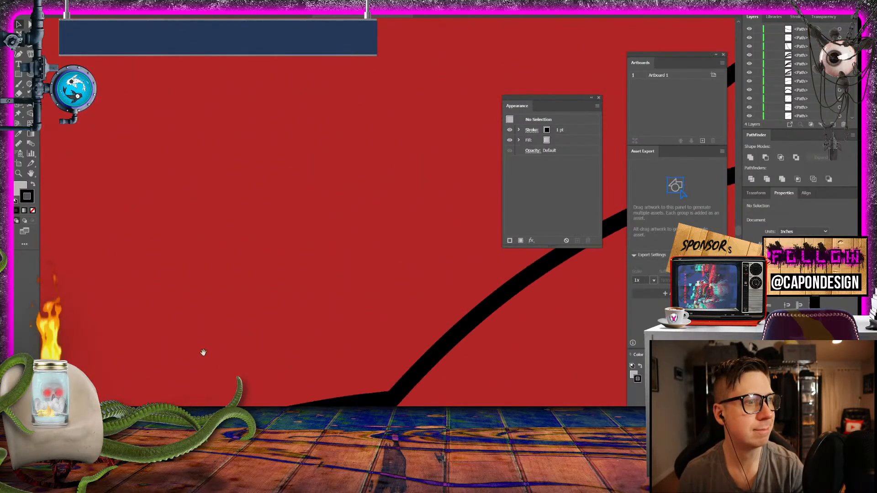
{"action": "left_click_drag", "start_coordinate": [202, 353], "coordinate": [325, 145]}
{"action": "left_click_drag", "start_coordinate": [172, 201], "coordinate": [434, 139]}
{"action": "left_click_drag", "start_coordinate": [150, 289], "coordinate": [428, 177]}
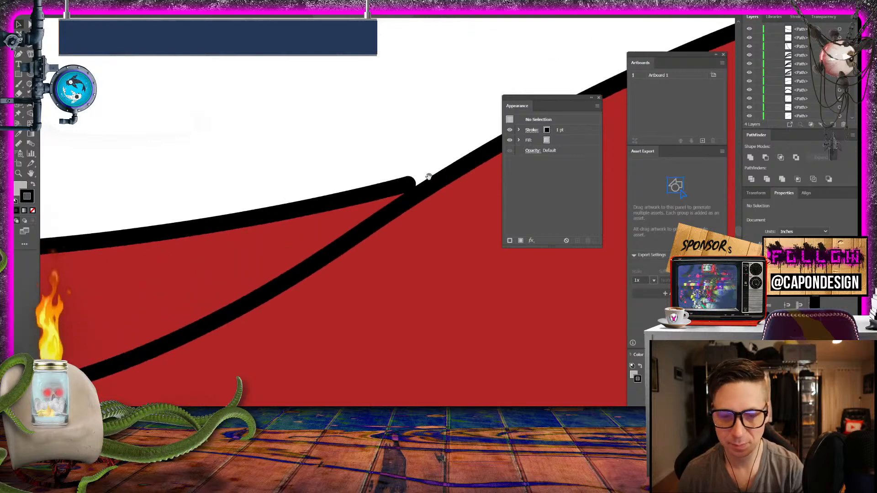
- Move the protruding end anchor of the upper body line into the adjoining diagonal outline so the junction merges cleanly, and deselect it
{"action": "left_click", "coordinate": [405, 187]}
{"action": "left_click", "coordinate": [27, 23]}
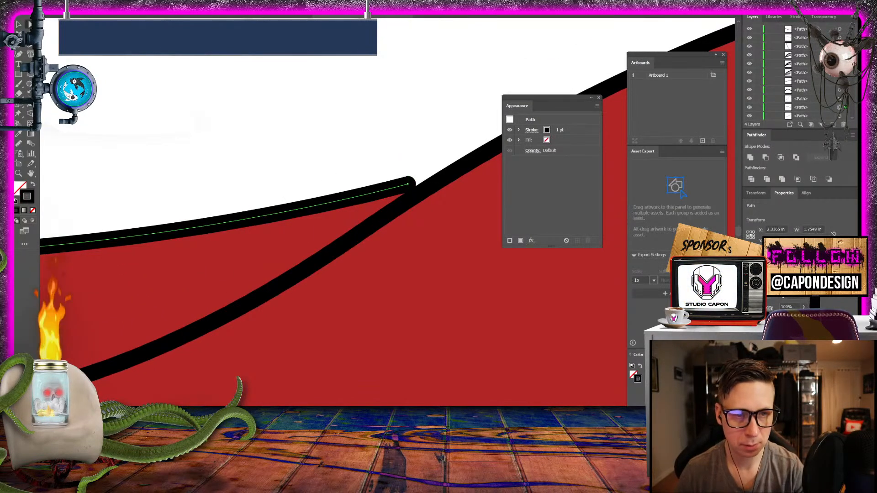
{"action": "left_click", "coordinate": [414, 172]}
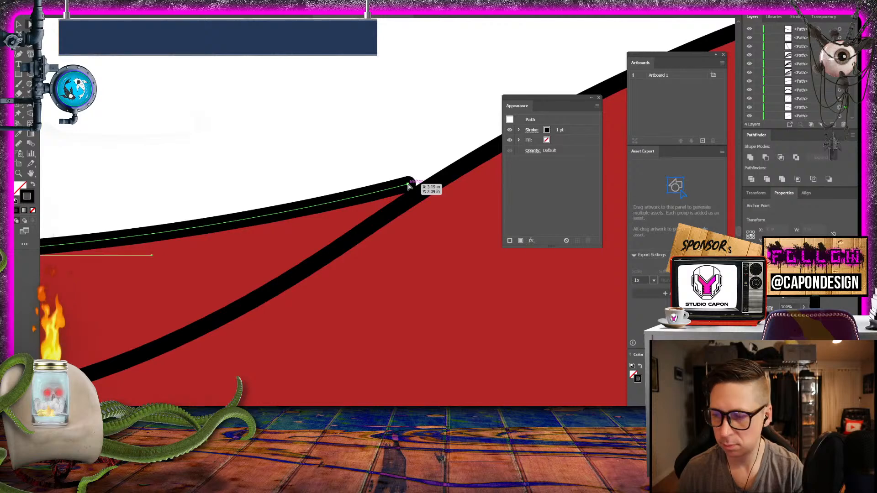
{"action": "left_click_drag", "start_coordinate": [408, 186], "coordinate": [433, 184]}
{"action": "left_click", "coordinate": [416, 171]}
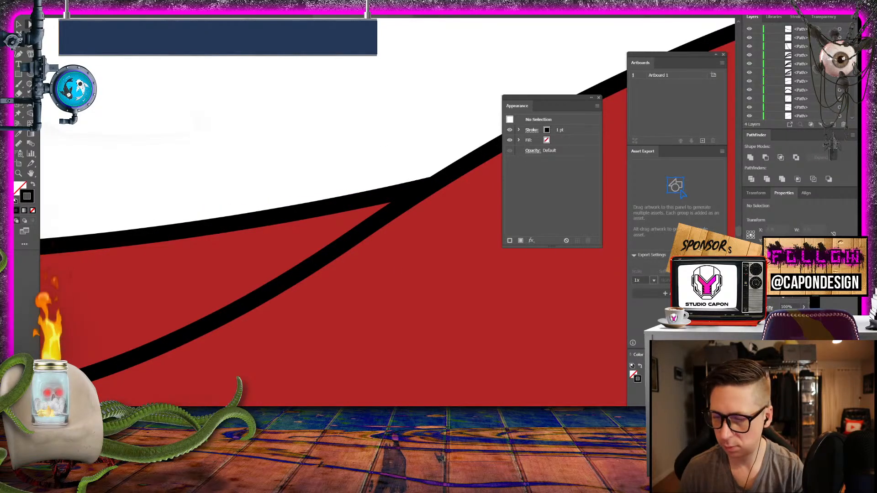
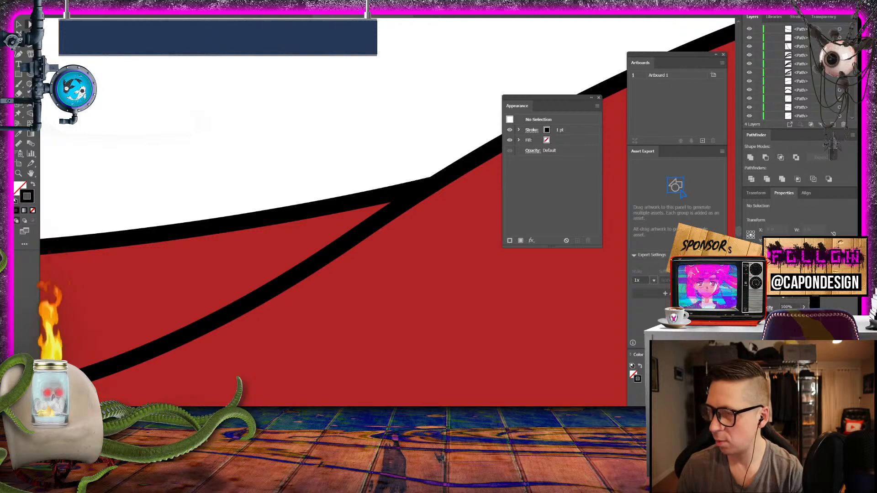
- Inspect the outline's ends and junctions along the red body to the near foot, which has no claws
{"action": "left_click_drag", "start_coordinate": [293, 156], "coordinate": [640, 144]}
{"action": "left_click_drag", "start_coordinate": [345, 233], "coordinate": [640, 425]}
{"action": "left_click_drag", "start_coordinate": [221, 244], "coordinate": [478, 281]}
{"action": "left_click_drag", "start_coordinate": [115, 316], "coordinate": [730, 274]}
{"action": "left_click_drag", "start_coordinate": [314, 300], "coordinate": [722, 336]}
{"action": "left_click_drag", "start_coordinate": [246, 345], "coordinate": [438, 49]}
{"action": "left_click_drag", "start_coordinate": [359, 152], "coordinate": [532, 61]}
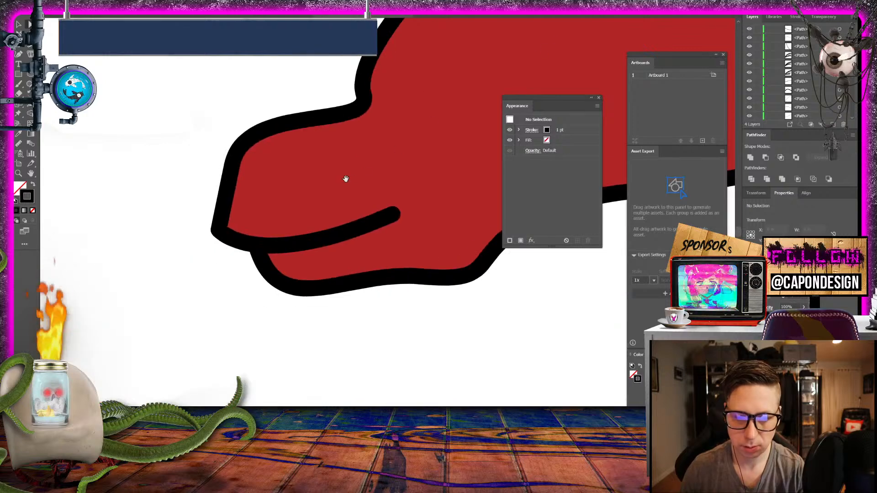
{"action": "left_click_drag", "start_coordinate": [334, 176], "coordinate": [215, 197]}
{"action": "key", "text": "ctrl+minus"}
{"action": "key", "text": "ctrl+minus"}
{"action": "key", "text": "ctrl+minus"}
{"action": "key", "text": "ctrl+minus"}
{"action": "key", "text": "ctrl+minus"}
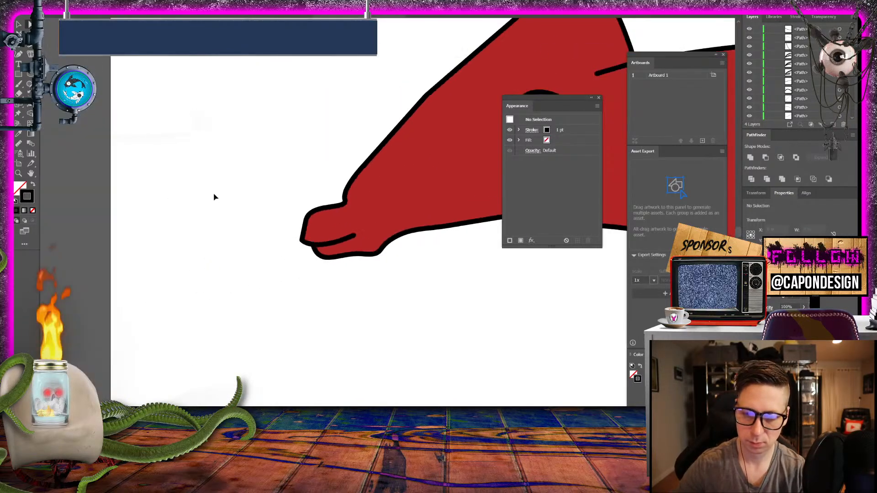
{"action": "key", "text": "ctrl+plus"}
{"action": "key", "text": "ctrl+plus"}
{"action": "key", "text": "ctrl+plus"}
{"action": "key", "text": "ctrl+plus"}
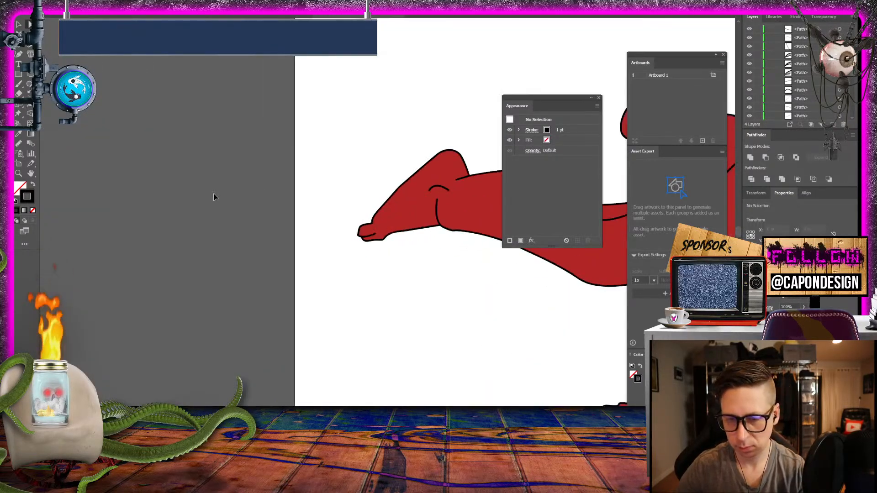
{"action": "key", "text": "ctrl+plus"}
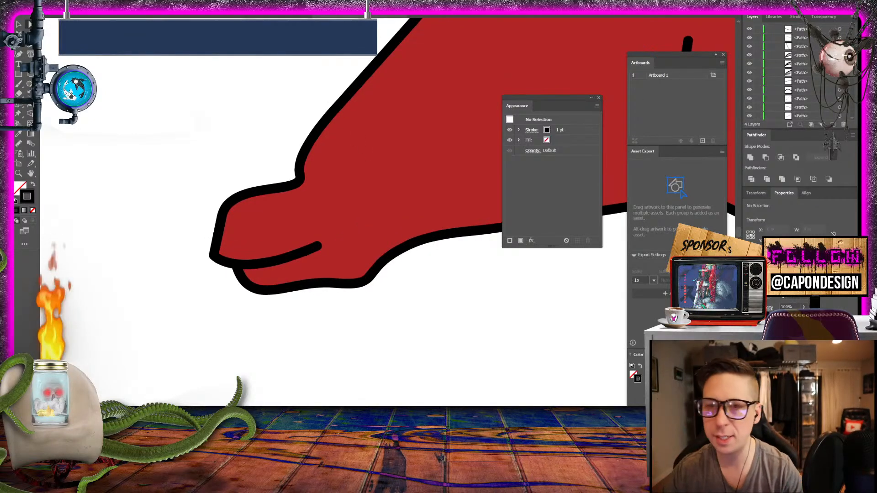
- Show the reference image in Layer 1 and make the lowest path of the Body Layer the drawing position
{"action": "scroll", "coordinate": [814, 94], "scroll_direction": "down", "scroll_amount": 1}
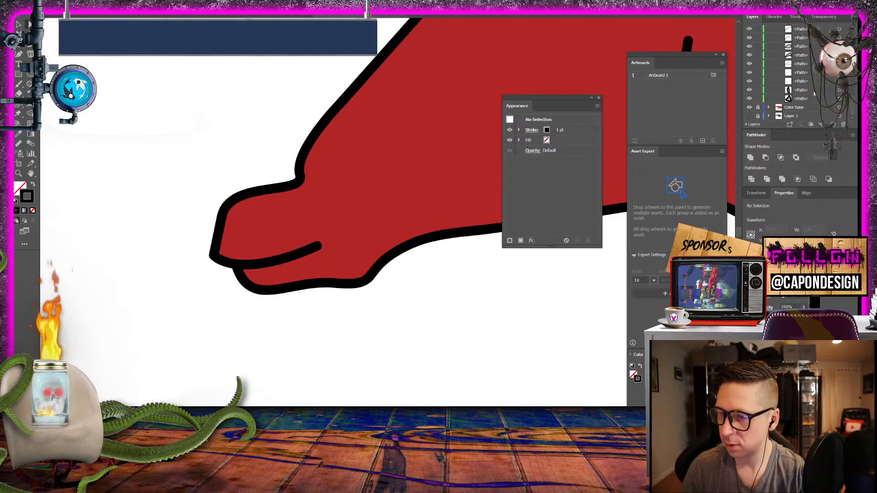
{"action": "left_click", "coordinate": [749, 116]}
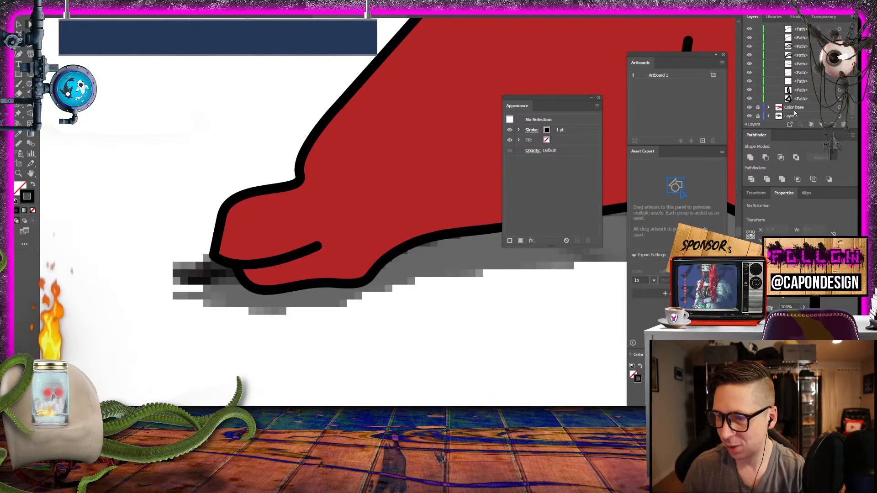
{"action": "left_click", "coordinate": [802, 100]}
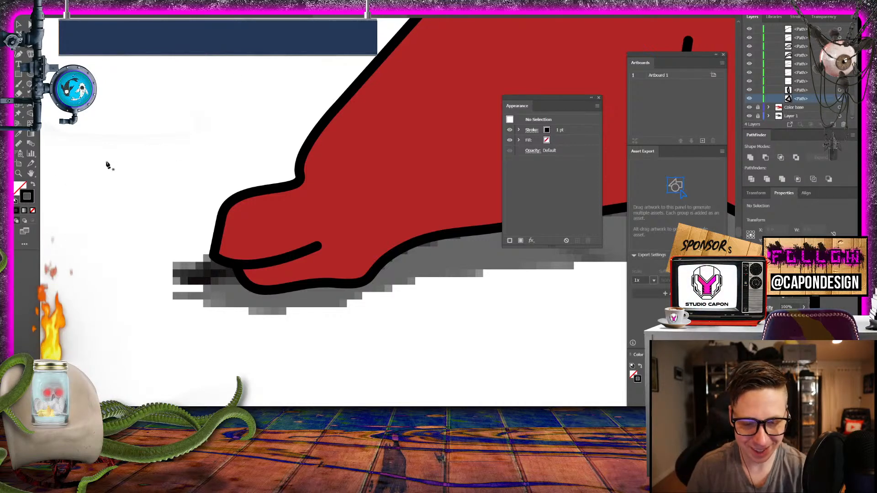
- Pick up the existing claws' gray fill and black stroke as the drawing appearance
{"action": "key", "text": "ctrl+minus"}
{"action": "key", "text": "ctrl+minus"}
{"action": "key", "text": "ctrl+minus"}
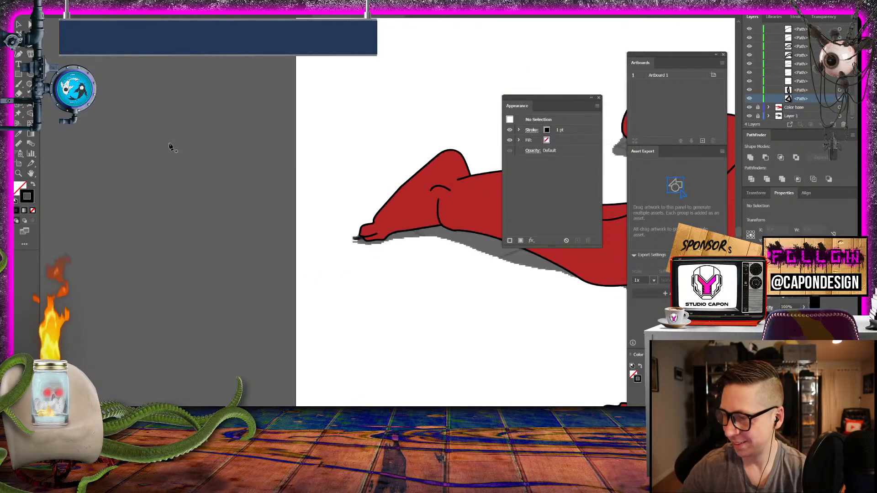
{"action": "left_click_drag", "start_coordinate": [344, 118], "coordinate": [60, 182]}
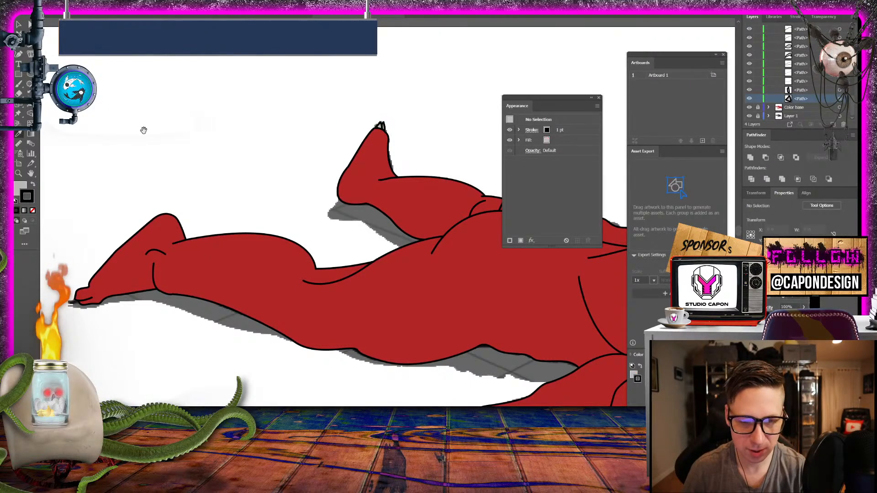
{"action": "left_click_drag", "start_coordinate": [144, 130], "coordinate": [339, 16]}
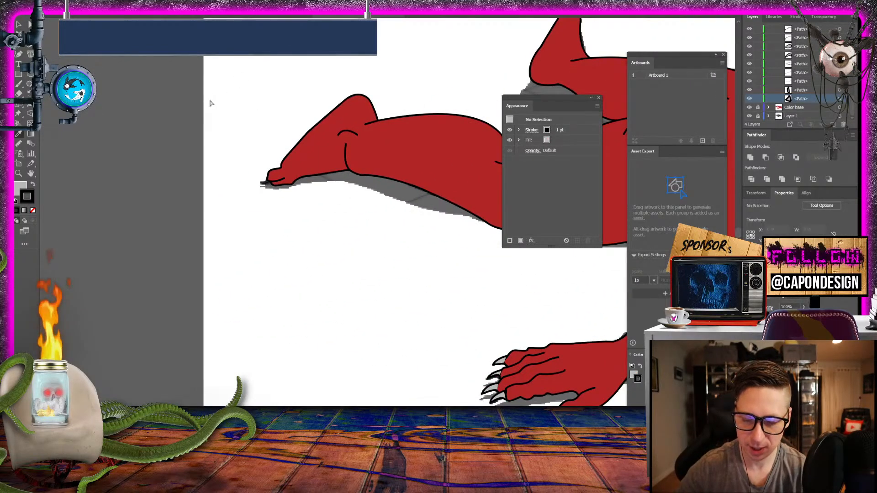
- Draw a small closed, pointed gray claw with a black outline at the near foot's toe tip, and deselect it
{"action": "key", "text": "ctrl+plus"}
{"action": "key", "text": "ctrl+plus"}
{"action": "left_click_drag", "start_coordinate": [210, 100], "coordinate": [427, 313]}
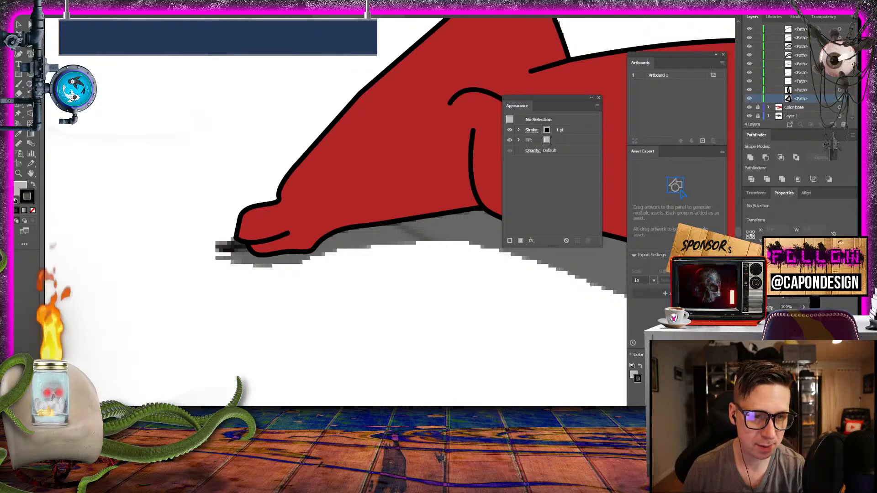
{"action": "left_click", "coordinate": [238, 222]}
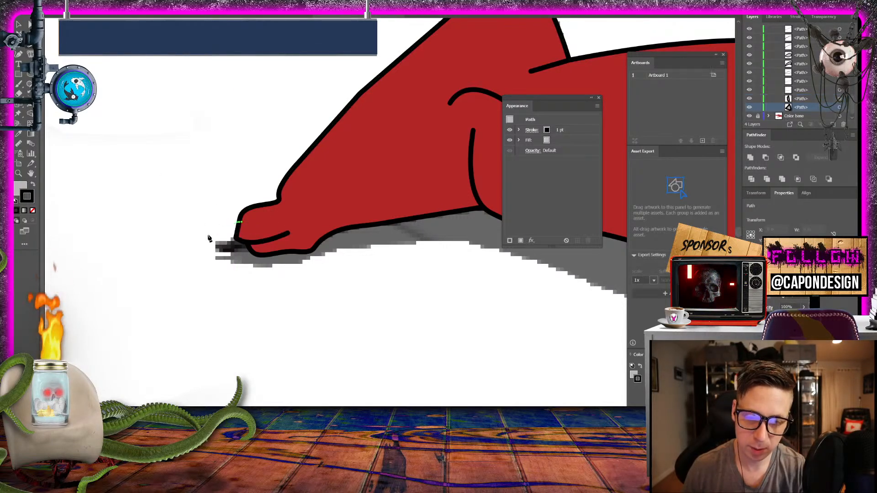
{"action": "left_click", "coordinate": [215, 236]}
{"action": "left_click", "coordinate": [236, 238]}
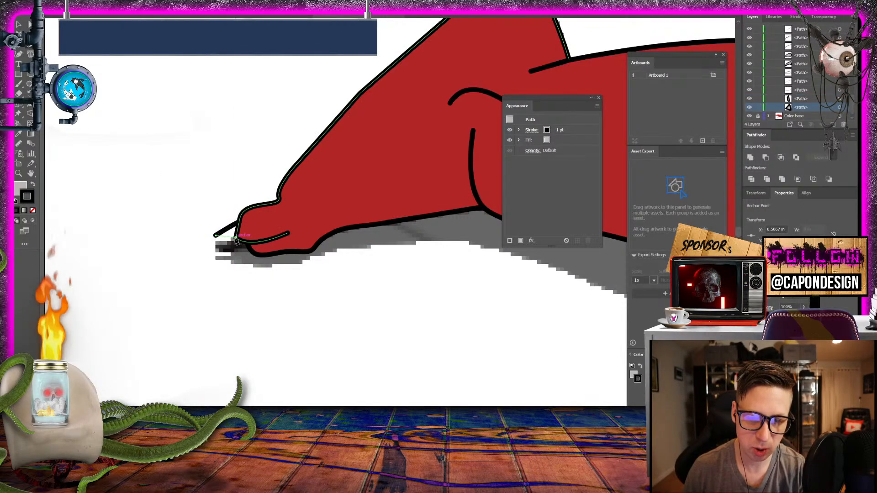
{"action": "left_click", "coordinate": [239, 222]}
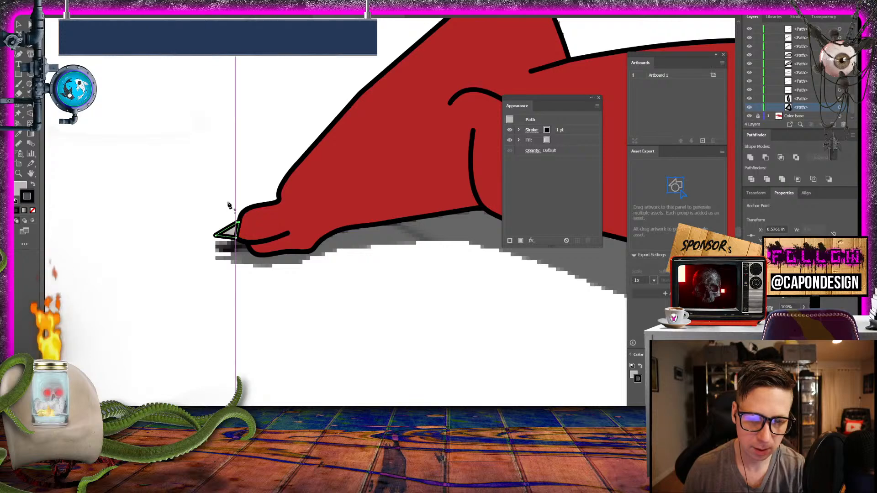
{"action": "key", "text": "v"}
{"action": "left_click", "coordinate": [113, 115]}
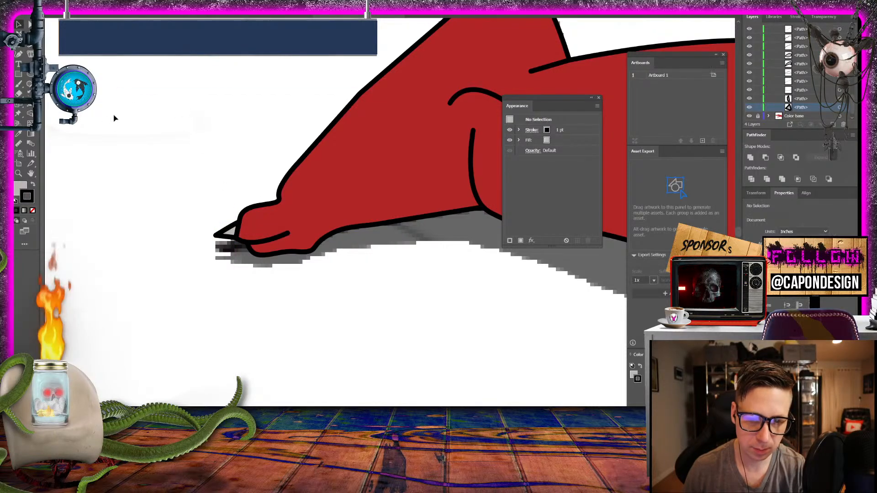
- Draw a small closed, pointed gray claw below the finger tip of the far hand beyond the head, and deselect it
{"action": "key", "text": "ctrl+minus"}
{"action": "key", "text": "ctrl+minus"}
{"action": "key", "text": "ctrl+minus"}
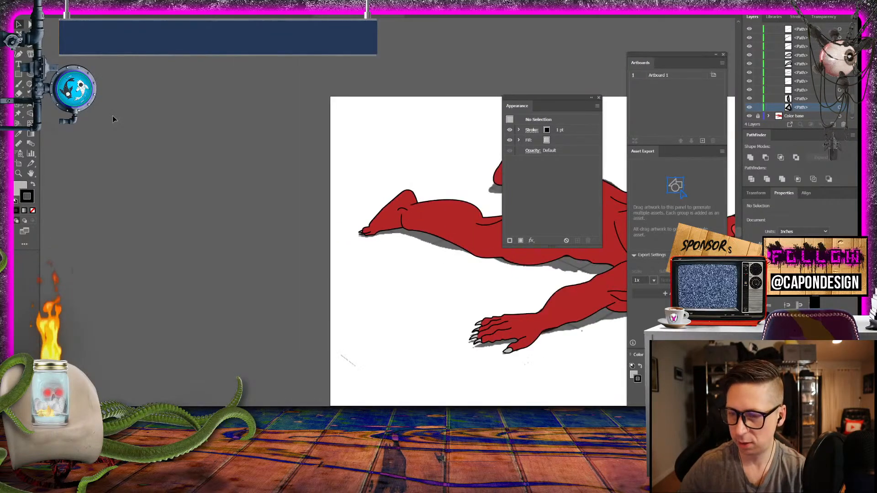
{"action": "left_click_drag", "start_coordinate": [436, 311], "coordinate": [121, 254]}
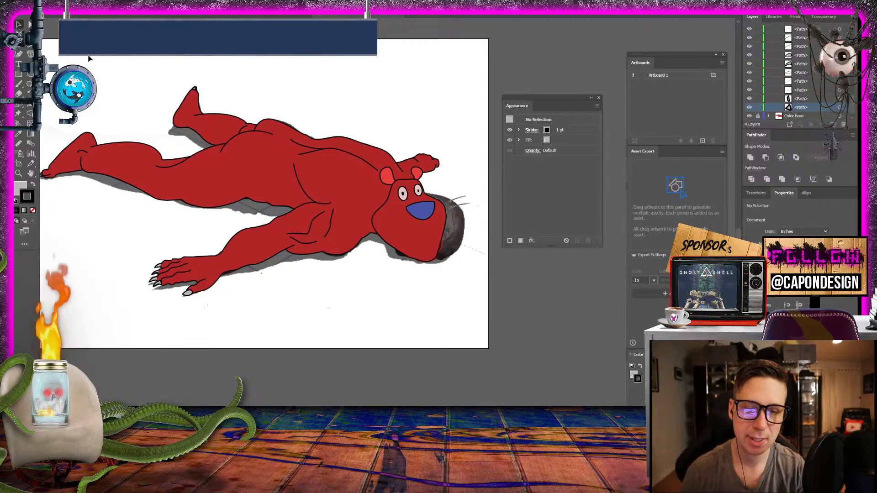
{"action": "left_click_drag", "start_coordinate": [194, 188], "coordinate": [128, 210]}
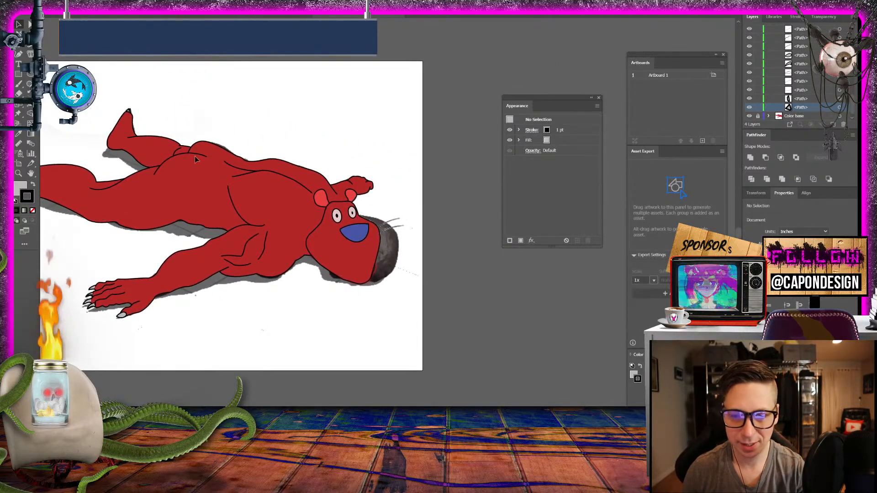
{"action": "key", "text": "z"}
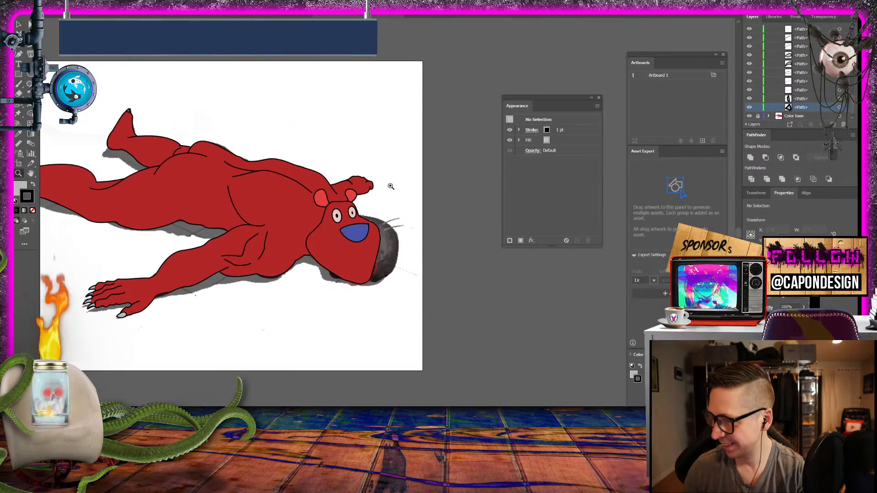
{"action": "left_click_drag", "start_coordinate": [370, 189], "coordinate": [349, 196]}
{"action": "key", "text": "v"}
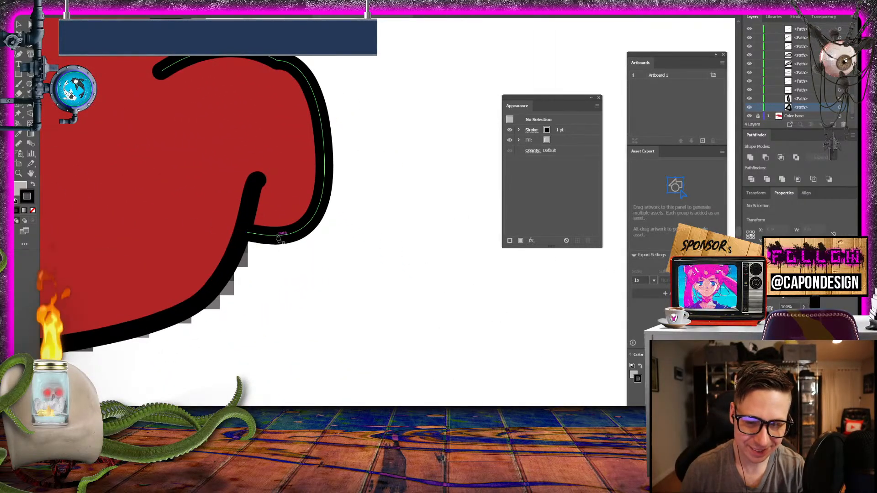
{"action": "left_click_drag", "start_coordinate": [277, 236], "coordinate": [247, 296]}
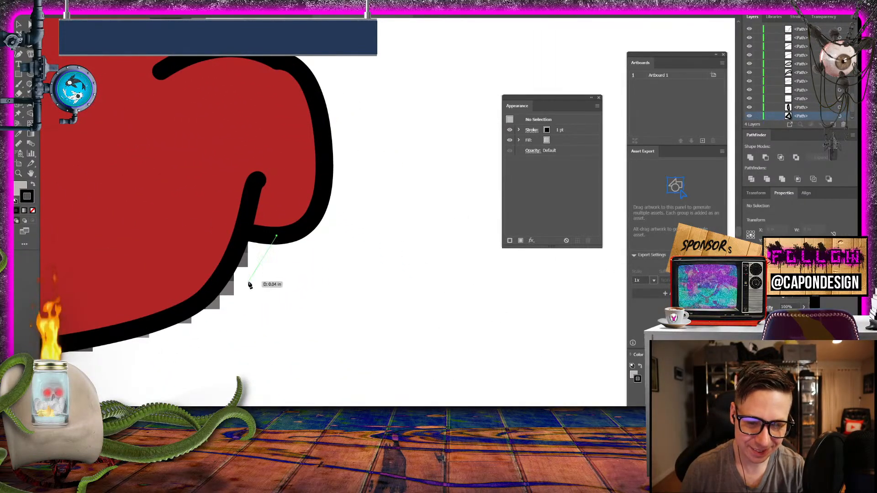
{"action": "left_click", "coordinate": [235, 251]}
{"action": "left_click", "coordinate": [244, 236]}
{"action": "left_click", "coordinate": [276, 236]}
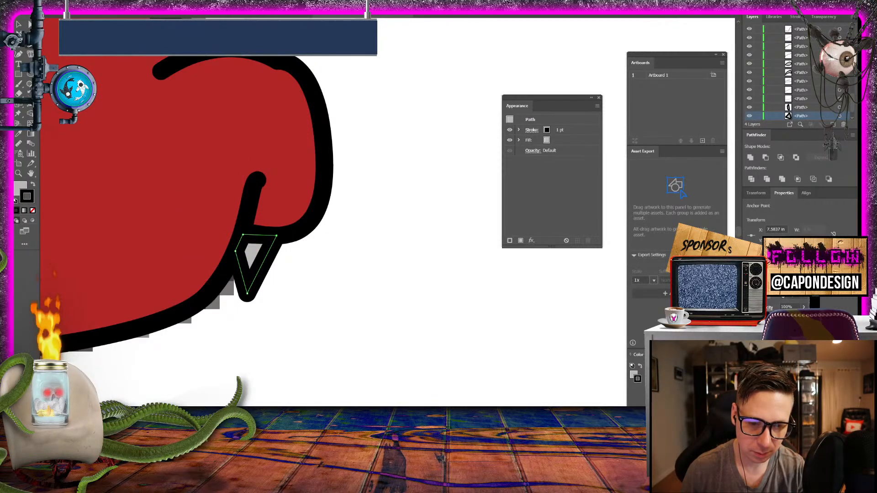
{"action": "key", "text": "v"}
{"action": "left_click", "coordinate": [311, 311]}
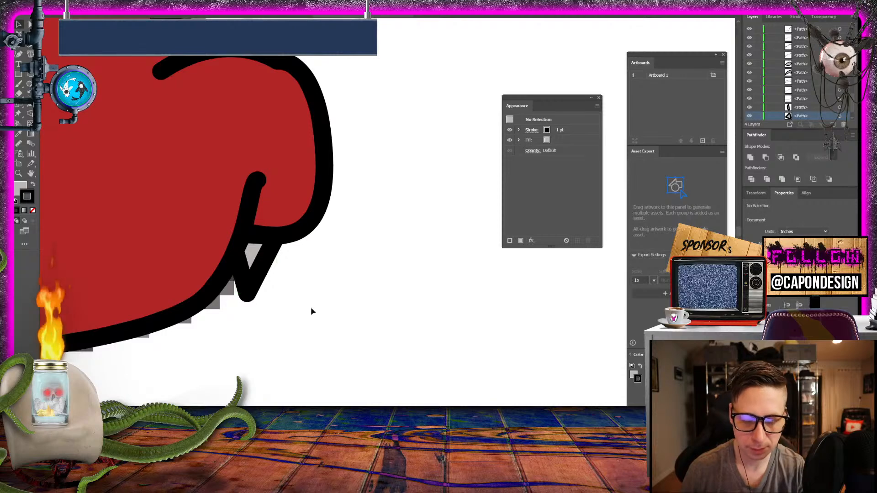
- Examine the far hand's claw against the head and arm, and review the whole figure
{"action": "scroll", "coordinate": [311, 311], "scroll_direction": "down", "scroll_amount": 3}
{"action": "scroll", "coordinate": [312, 311], "scroll_direction": "down", "scroll_amount": 4}
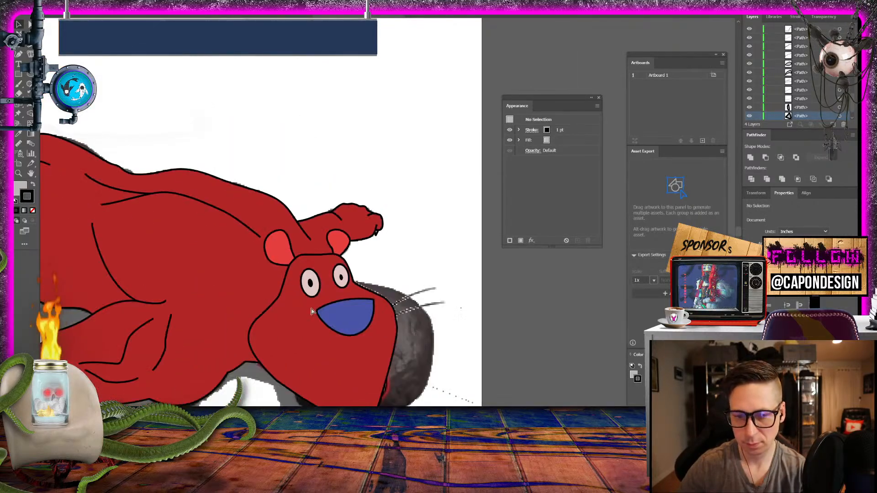
{"action": "scroll", "coordinate": [311, 311], "scroll_direction": "up", "scroll_amount": 2}
{"action": "scroll", "coordinate": [311, 312], "scroll_direction": "up", "scroll_amount": 1}
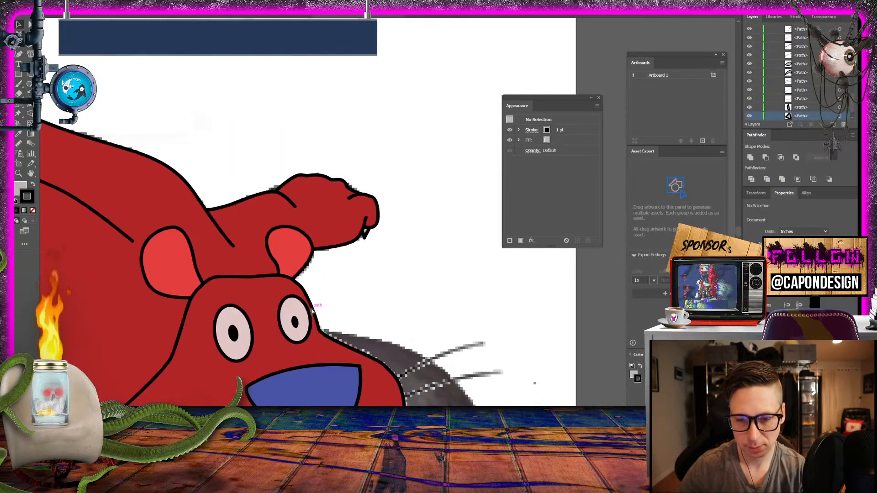
{"action": "scroll", "coordinate": [311, 312], "scroll_direction": "down", "scroll_amount": 4}
{"action": "scroll", "coordinate": [311, 311], "scroll_direction": "up", "scroll_amount": 2}
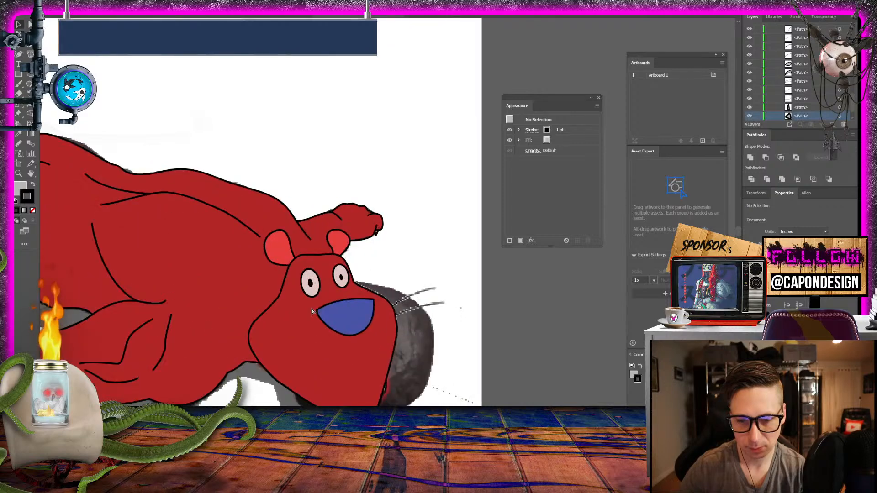
{"action": "scroll", "coordinate": [311, 312], "scroll_direction": "down", "scroll_amount": 1}
{"action": "key", "text": "ctrl+minus"}
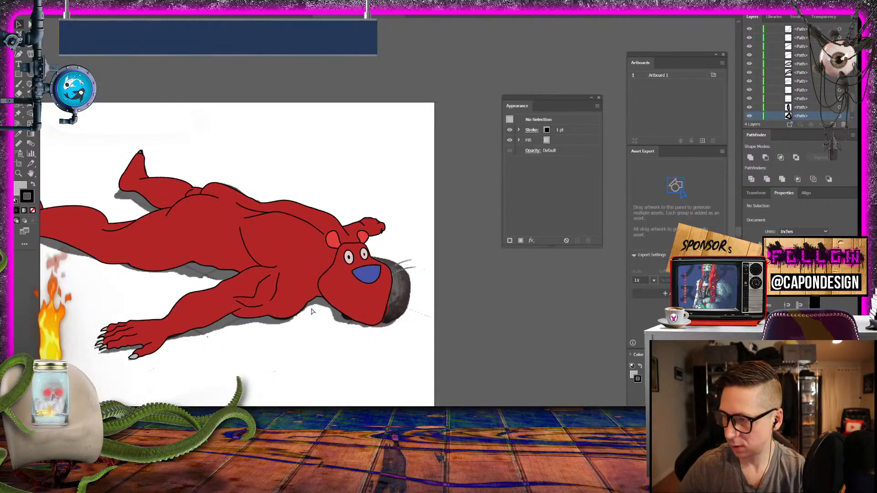
{"action": "left_click_drag", "start_coordinate": [299, 361], "coordinate": [386, 352]}
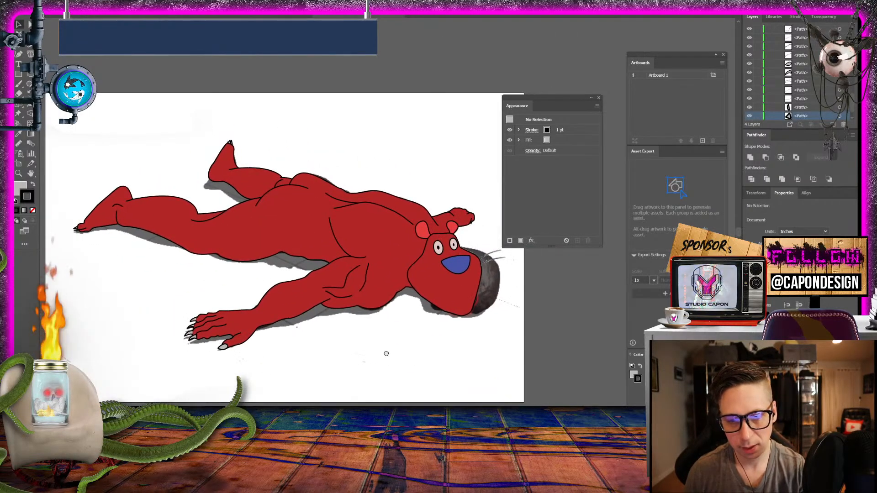
- Hide the Color base layer and compare the line art without and with the Layer 1 reference image, leaving the image shown
{"action": "scroll", "coordinate": [753, 116], "scroll_direction": "down", "scroll_amount": 1}
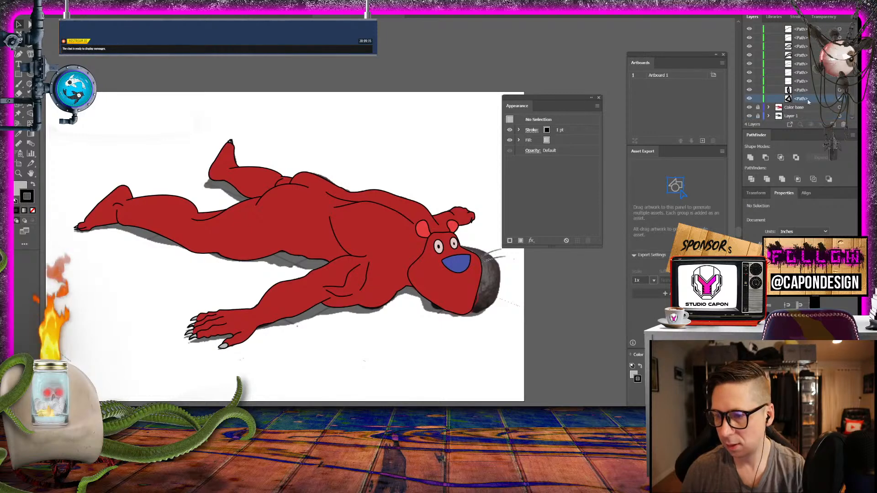
{"action": "left_click", "coordinate": [749, 108]}
{"action": "left_click", "coordinate": [749, 116]}
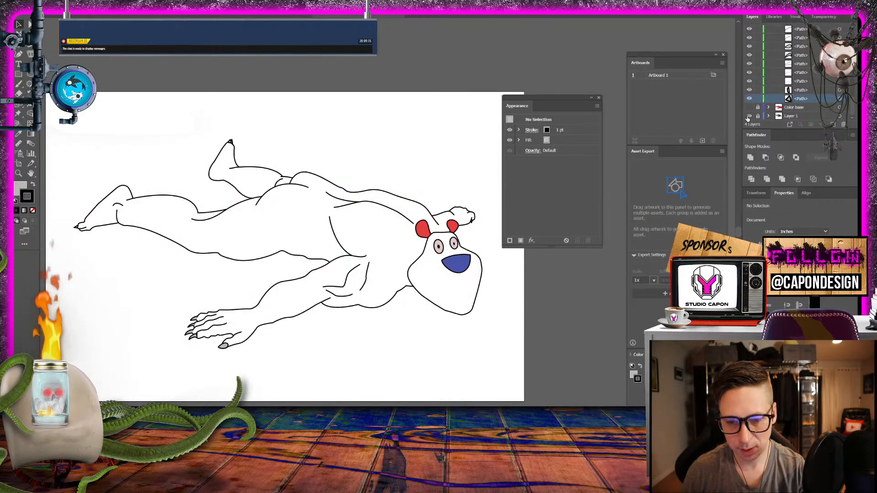
{"action": "left_click", "coordinate": [749, 116]}
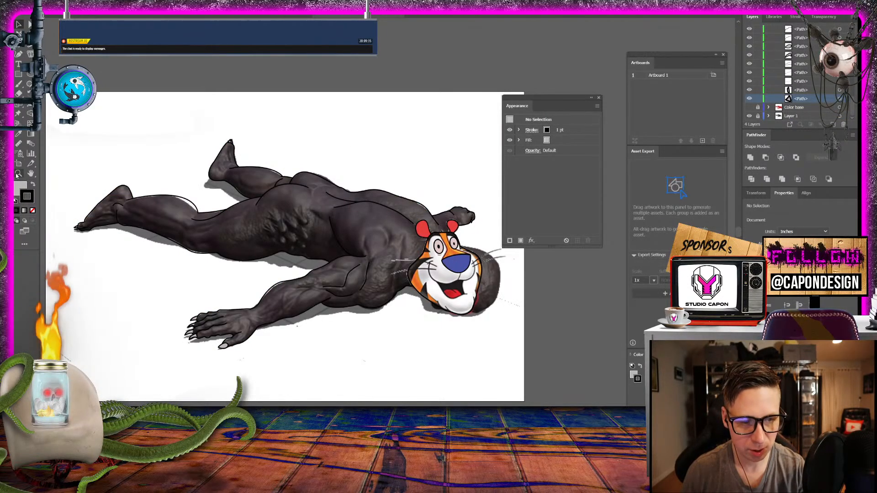
- Make the Body Layer active, select all of its artwork to check it, and deselect it
{"action": "scroll", "coordinate": [799, 102], "scroll_direction": "up", "scroll_amount": 2}
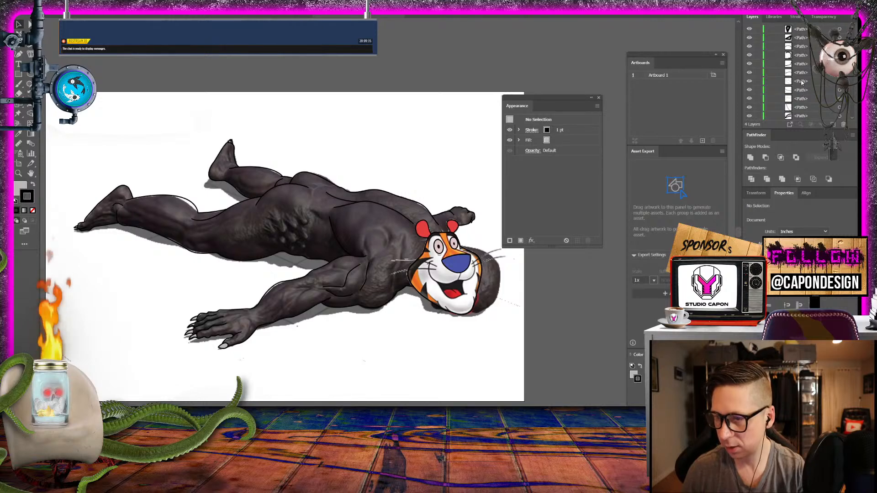
{"action": "scroll", "coordinate": [801, 80], "scroll_direction": "up", "scroll_amount": 3}
{"action": "left_click", "coordinate": [801, 108]}
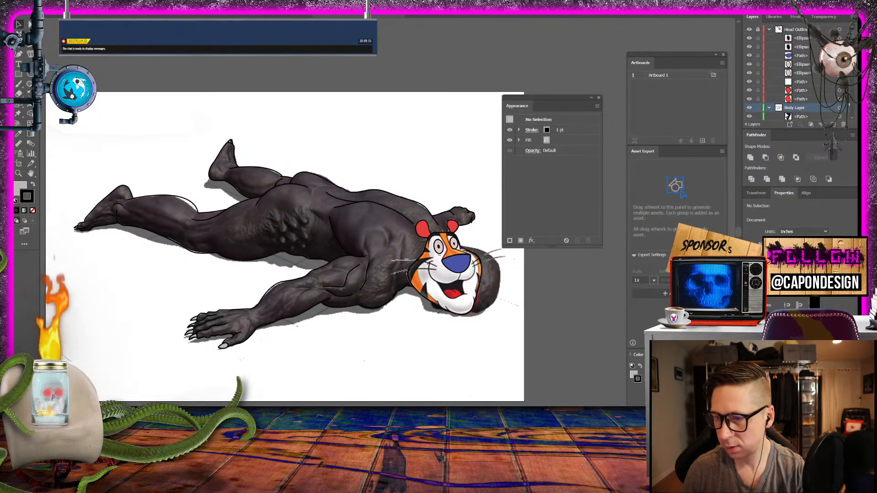
{"action": "left_click", "coordinate": [840, 107]}
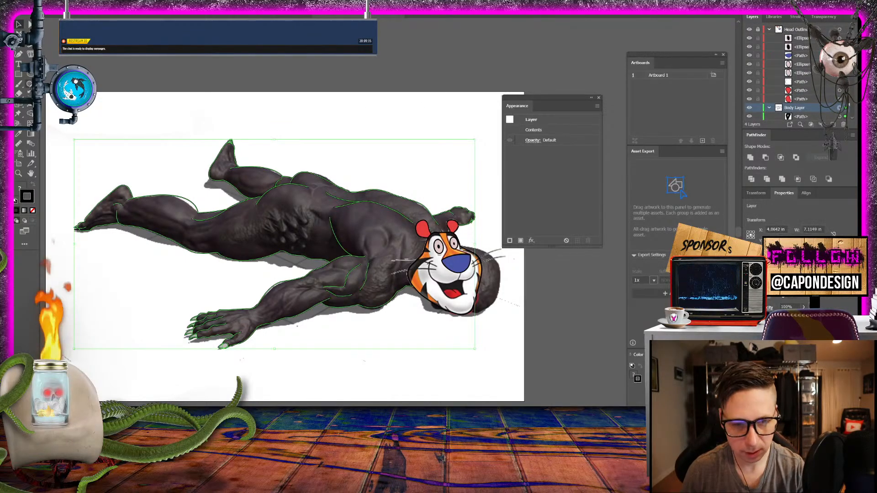
{"action": "left_click", "coordinate": [177, 131]}
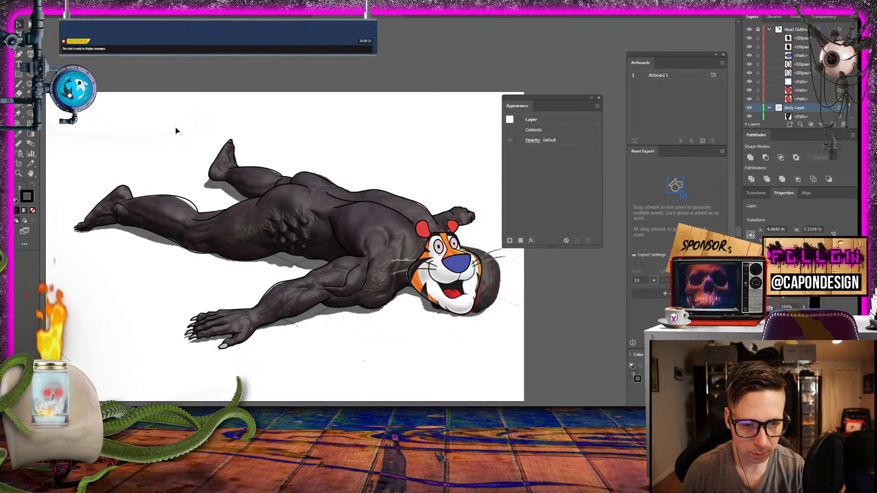
- Draw a short curved 1 pt black crease line across the waist, between the bumpy flank and the back's long contour, and deselect it
{"action": "left_click", "coordinate": [204, 222]}
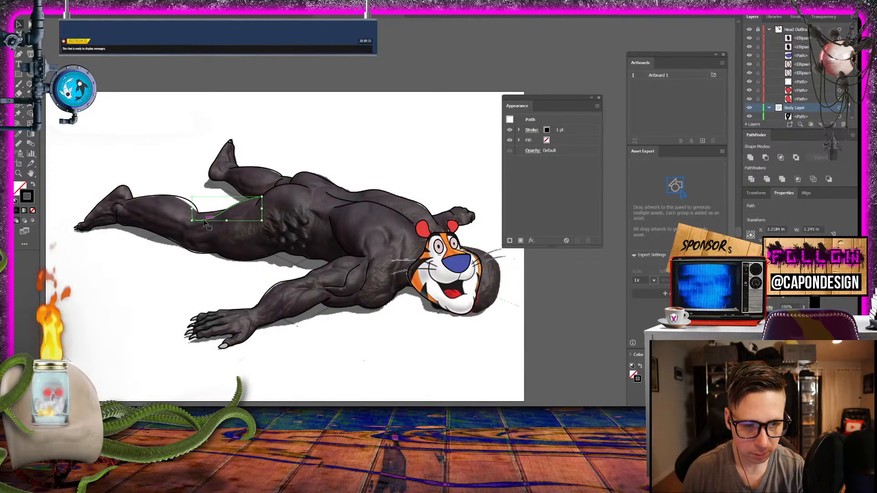
{"action": "left_click", "coordinate": [18, 172]}
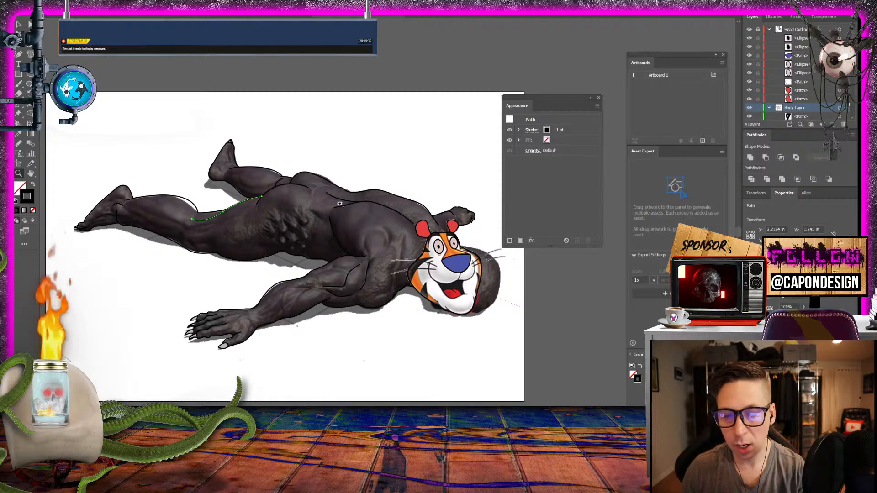
{"action": "left_click_drag", "start_coordinate": [340, 203], "coordinate": [479, 258]}
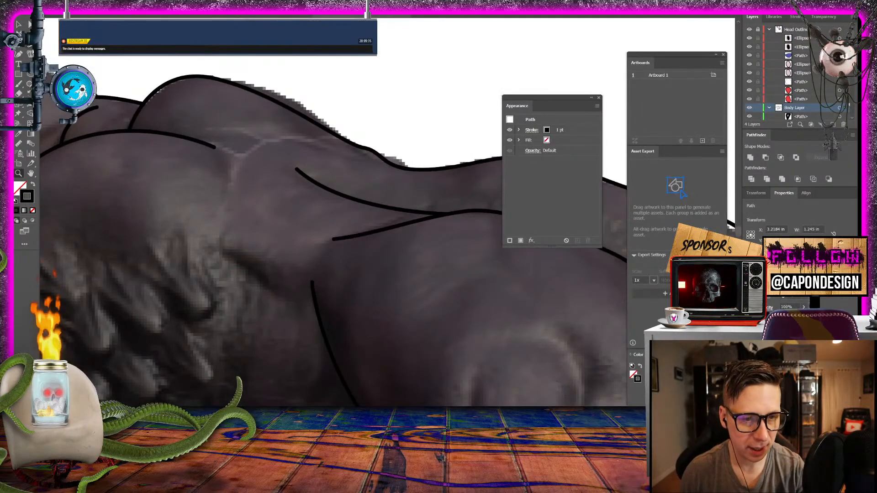
{"action": "left_click", "coordinate": [224, 251]}
{"action": "left_click", "coordinate": [299, 295]}
{"action": "left_click", "coordinate": [300, 310]}
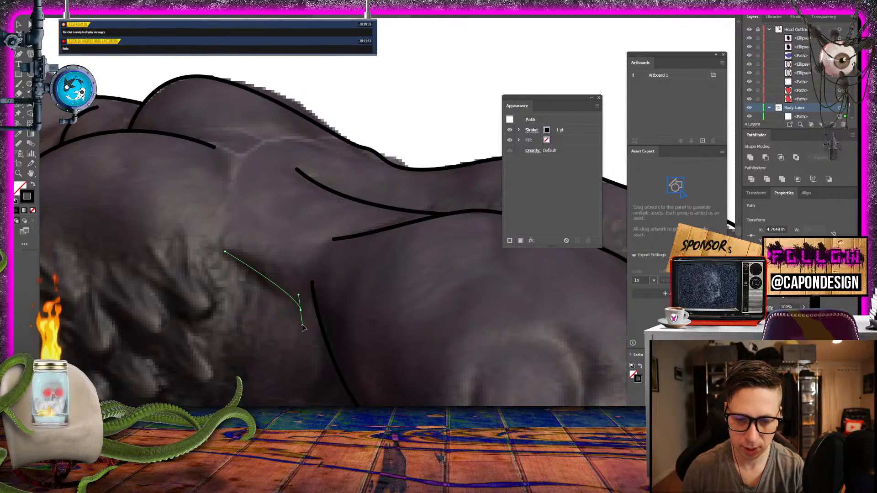
{"action": "left_click", "coordinate": [303, 327]}
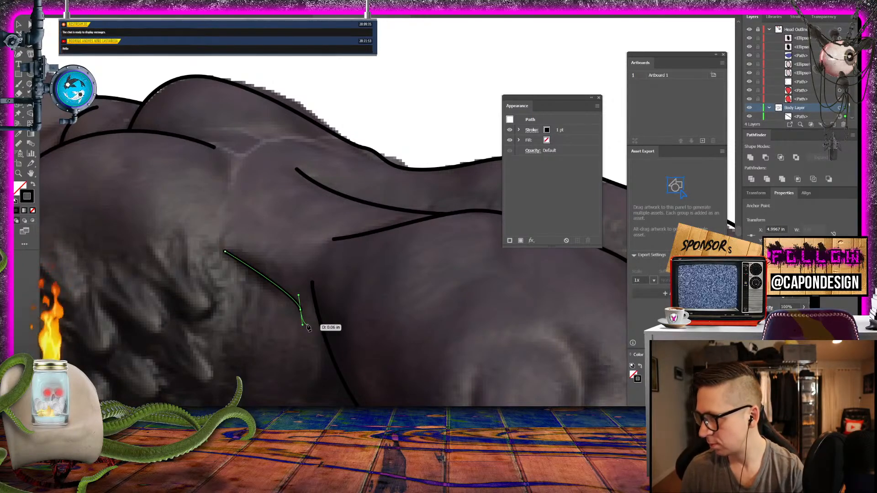
{"action": "left_click", "coordinate": [20, 24]}
{"action": "left_click", "coordinate": [336, 78]}
- Draw a curved line around the shoulder muscle bulge on the near side of the upper back, and deselect it
{"action": "key", "text": "ctrl+minus"}
{"action": "key", "text": "ctrl+minus"}
{"action": "key", "text": "ctrl+minus"}
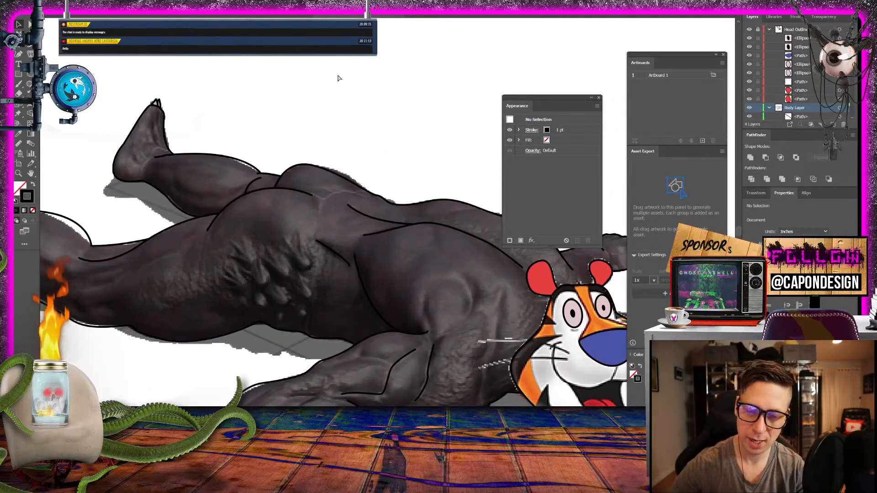
{"action": "key", "text": "ctrl+equal"}
{"action": "key", "text": "ctrl+equal"}
{"action": "key", "text": "ctrl+equal"}
{"action": "key", "text": "ctrl+minus"}
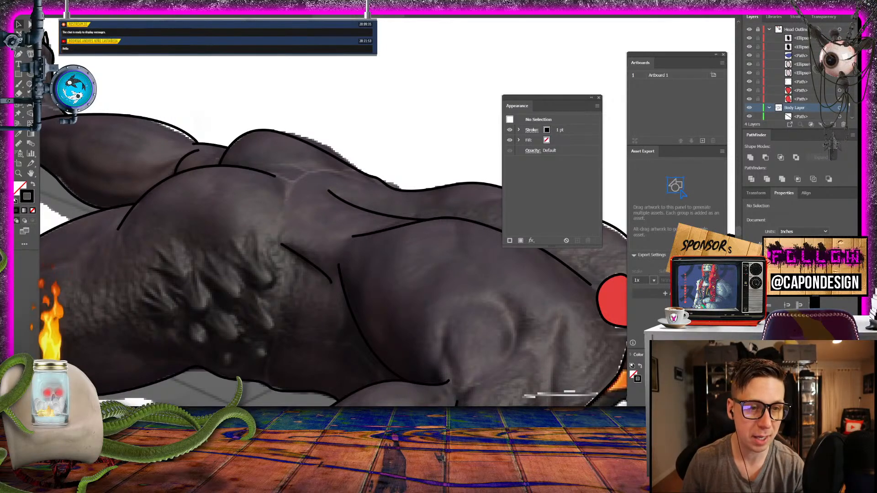
{"action": "key", "text": "p"}
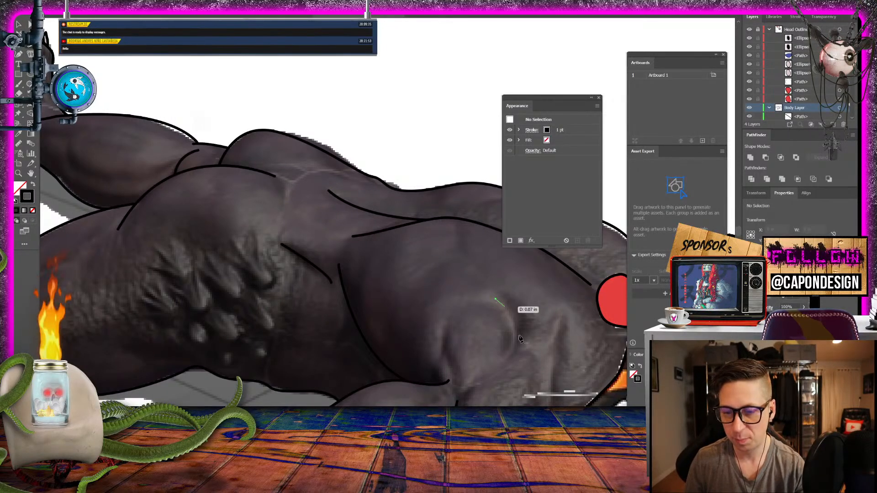
{"action": "left_click_drag", "start_coordinate": [509, 364], "coordinate": [489, 389]}
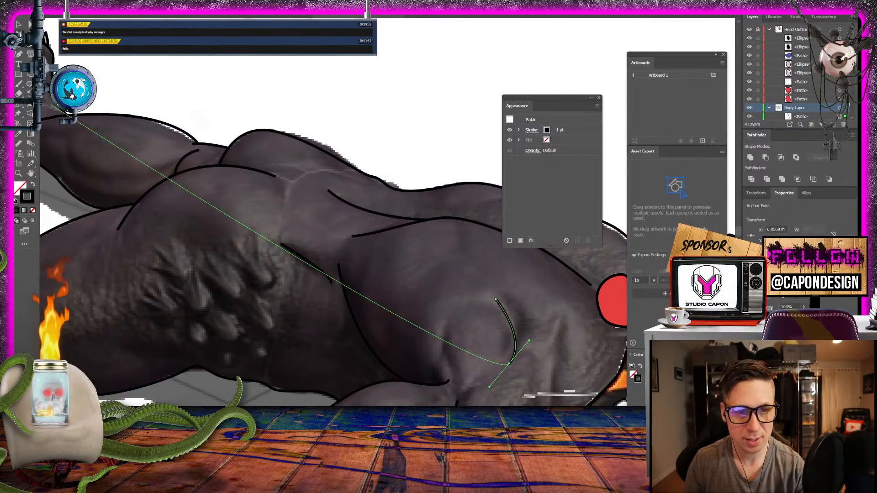
{"action": "left_click", "coordinate": [18, 24]}
{"action": "left_click", "coordinate": [344, 71]}
- Draw a long curved muscle line along the near thigh down to the back of the knee, and deselect it
{"action": "left_click_drag", "start_coordinate": [246, 237], "coordinate": [573, 124]}
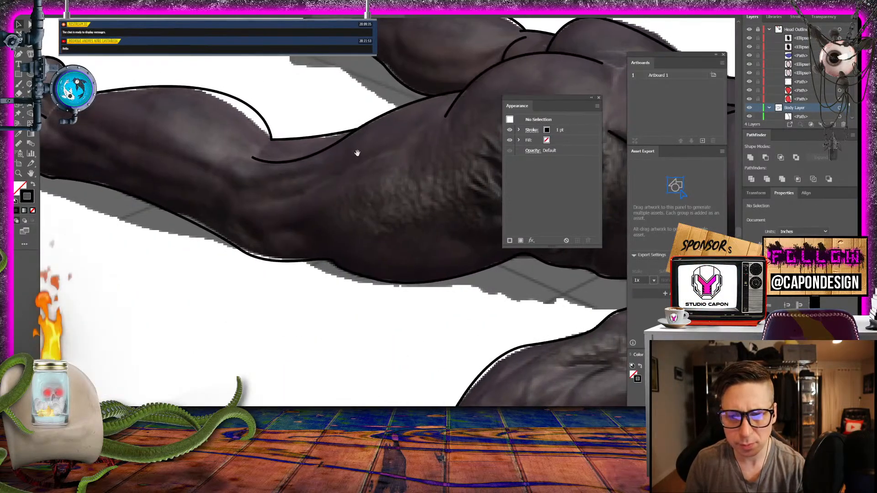
{"action": "left_click_drag", "start_coordinate": [358, 153], "coordinate": [314, 184]}
{"action": "key", "text": "p"}
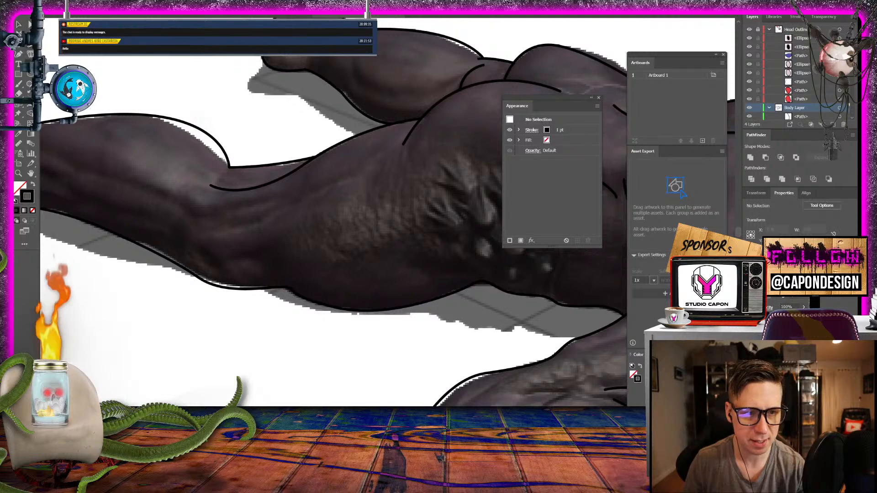
{"action": "left_click", "coordinate": [357, 176]}
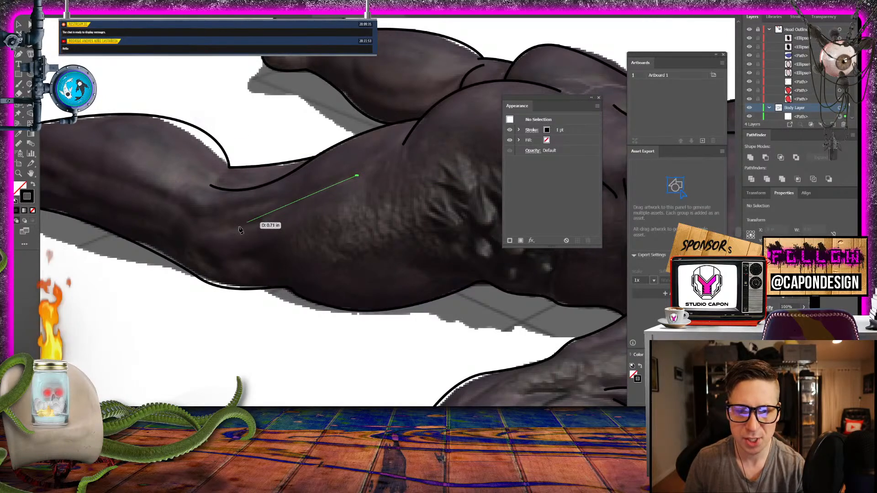
{"action": "left_click_drag", "start_coordinate": [214, 225], "coordinate": [177, 211]}
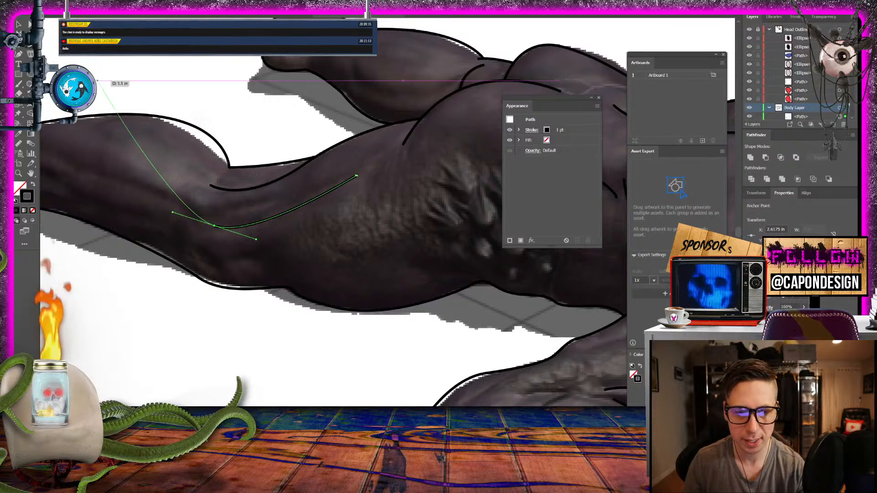
{"action": "key", "text": "v"}
{"action": "left_click", "coordinate": [170, 82]}
- Draw the near calf's muscle line from close to the ankle to a small hook at the knee, and deselect it
{"action": "left_click_drag", "start_coordinate": [192, 347], "coordinate": [356, 346]}
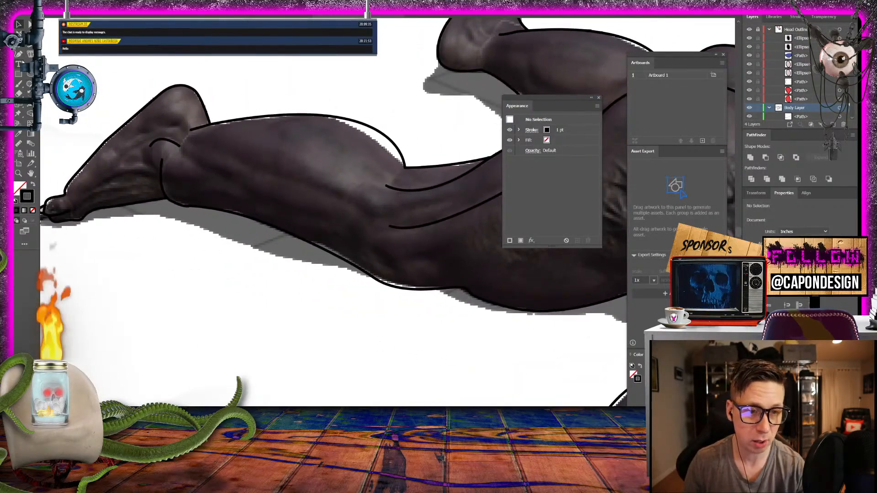
{"action": "key", "text": "p"}
{"action": "left_click", "coordinate": [211, 145]}
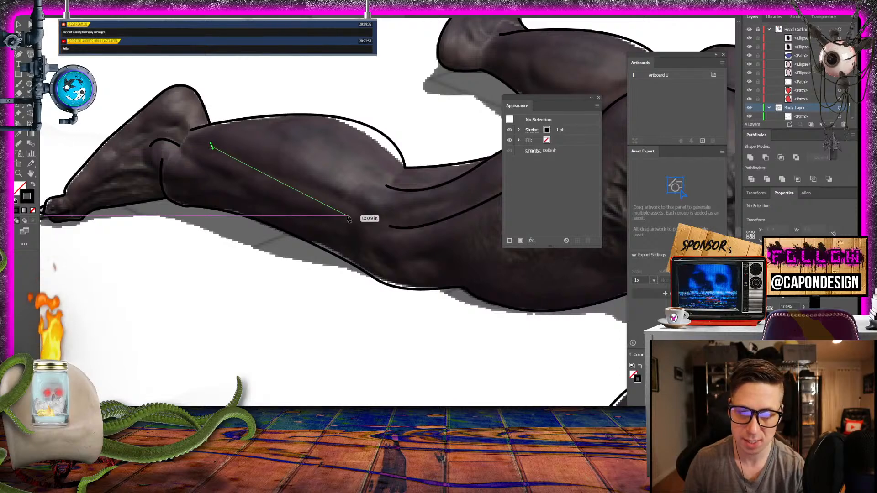
{"action": "left_click_drag", "start_coordinate": [355, 204], "coordinate": [401, 239]}
{"action": "left_click", "coordinate": [372, 232]}
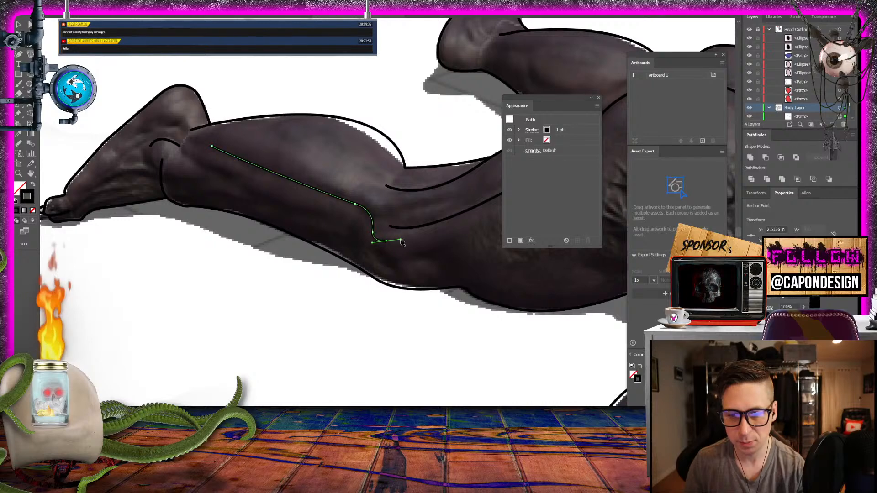
{"action": "left_click", "coordinate": [18, 23]}
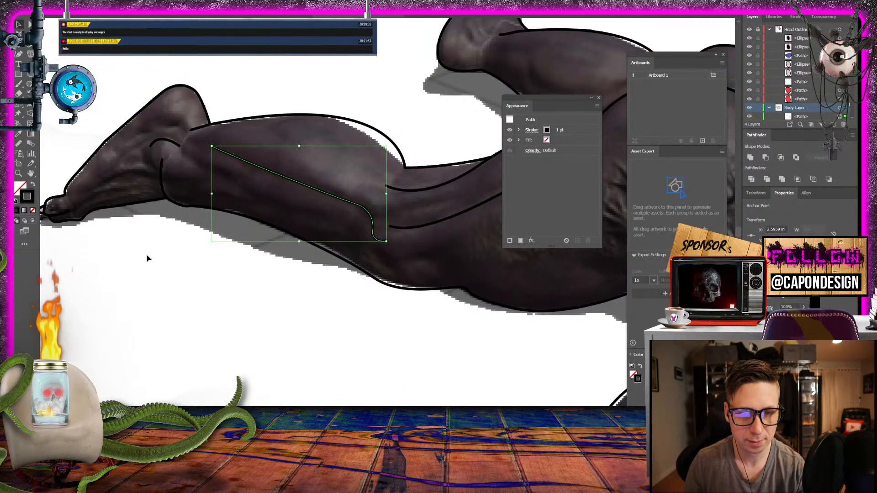
{"action": "left_click", "coordinate": [146, 256]}
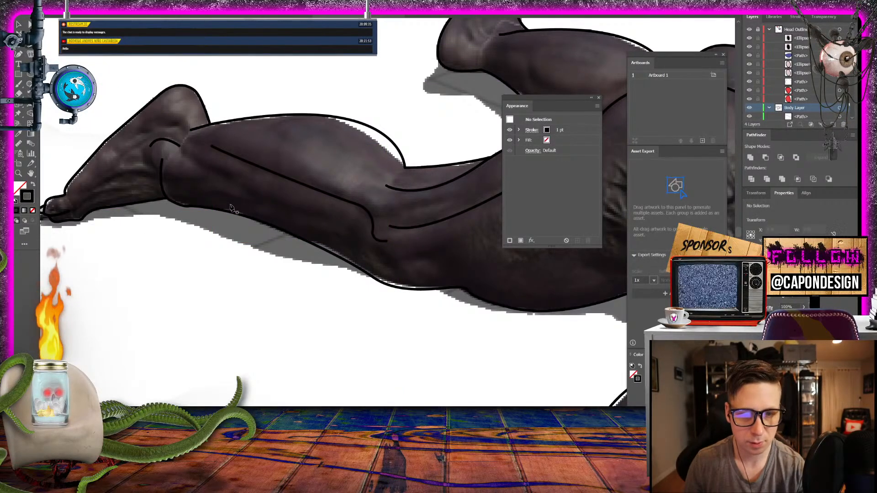
- Add a short contour line low on the near calf, below the long muscle line, and deselect it
{"action": "left_click", "coordinate": [258, 208]}
{"action": "left_click_drag", "start_coordinate": [258, 208], "coordinate": [68, 59]}
{"action": "left_click", "coordinate": [18, 25]}
{"action": "left_click", "coordinate": [205, 58]}
- Draw a curved muscle line inside the far calf, sweeping down toward its lower edge, and deselect it
{"action": "left_click_drag", "start_coordinate": [356, 69], "coordinate": [115, 205]}
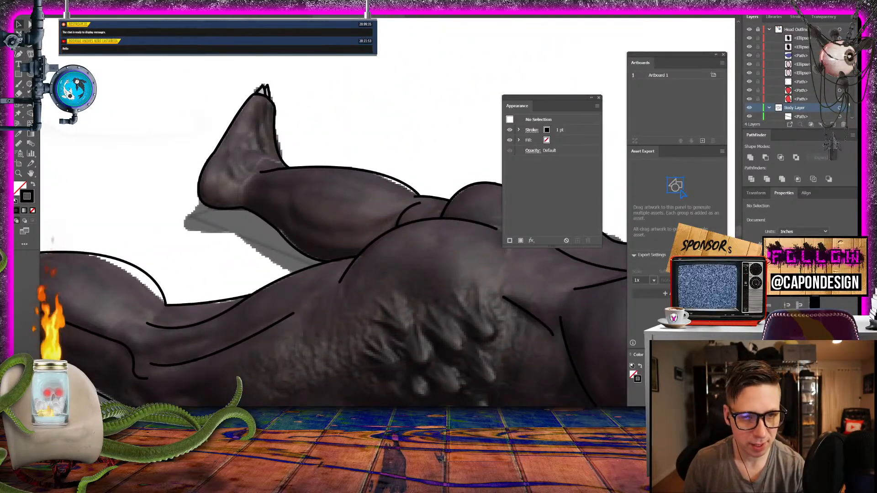
{"action": "key", "text": "p"}
{"action": "left_click", "coordinate": [287, 197]}
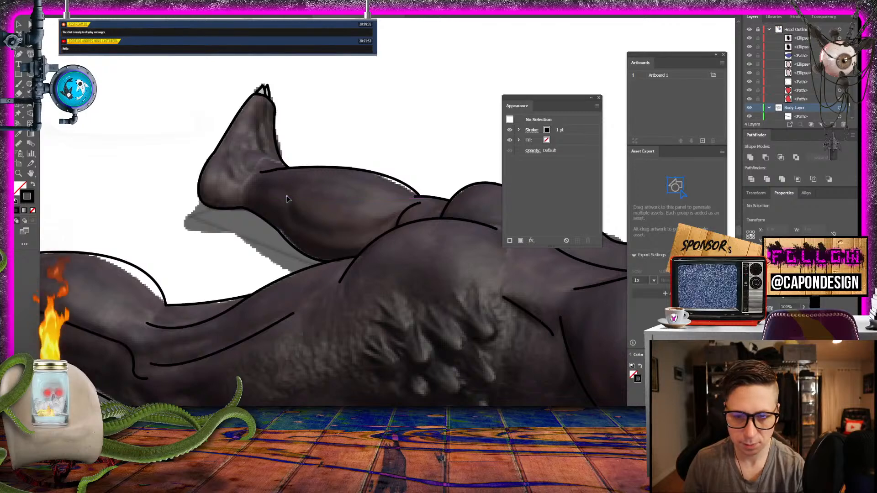
{"action": "left_click_drag", "start_coordinate": [331, 235], "coordinate": [375, 231]}
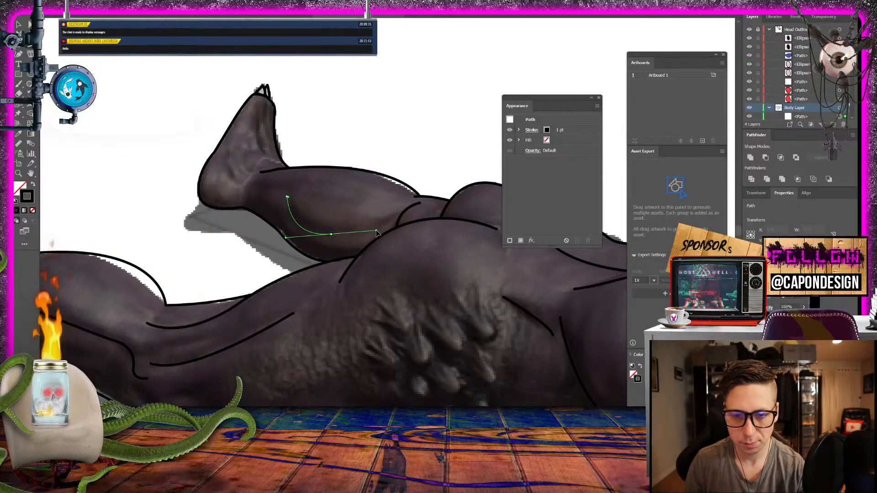
{"action": "key", "text": "v"}
{"action": "left_click", "coordinate": [119, 63]}
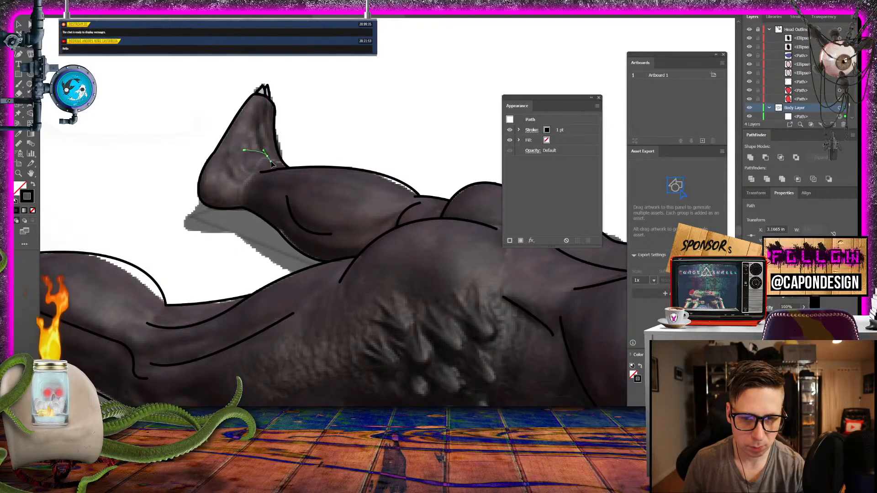
- Draw a short curved crease across the front of the far foot's ankle, and deselect it
{"action": "left_click_drag", "start_coordinate": [271, 164], "coordinate": [276, 166]}
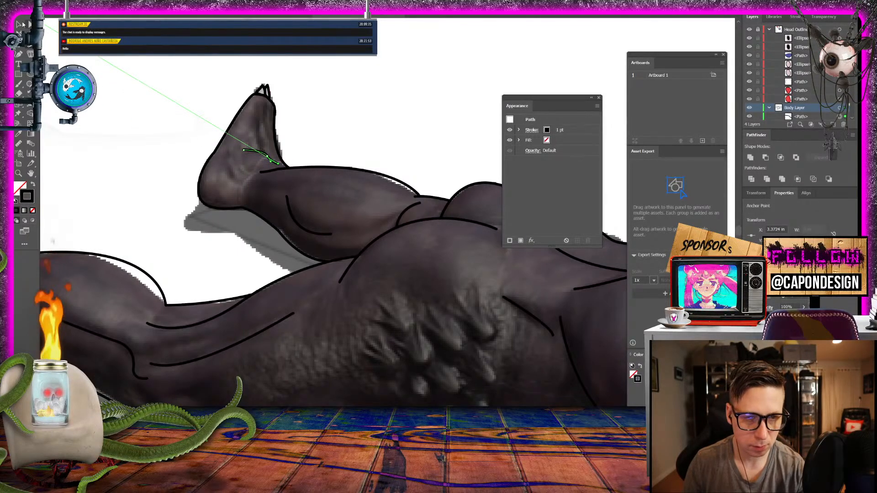
{"action": "key", "text": "v"}
{"action": "left_click", "coordinate": [88, 121]}
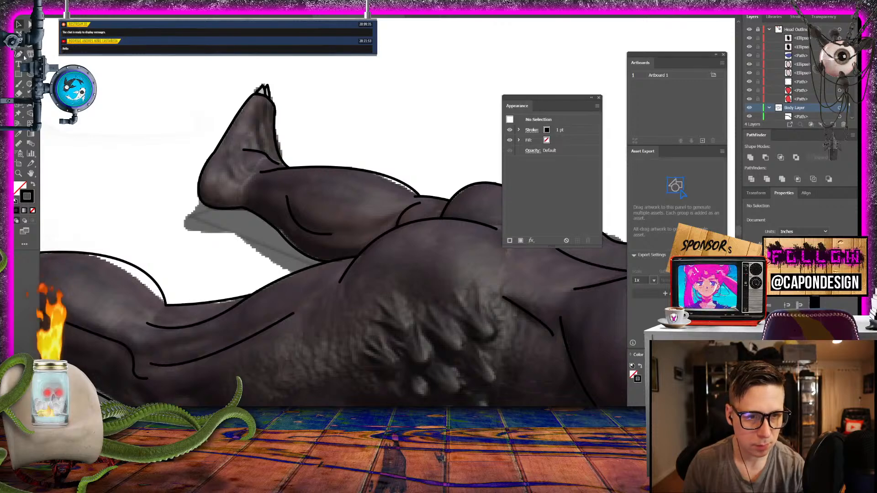
- Draw a short curved tendon line from above the far foot's heel into the lower calf, and deselect it
{"action": "left_click", "coordinate": [228, 169]}
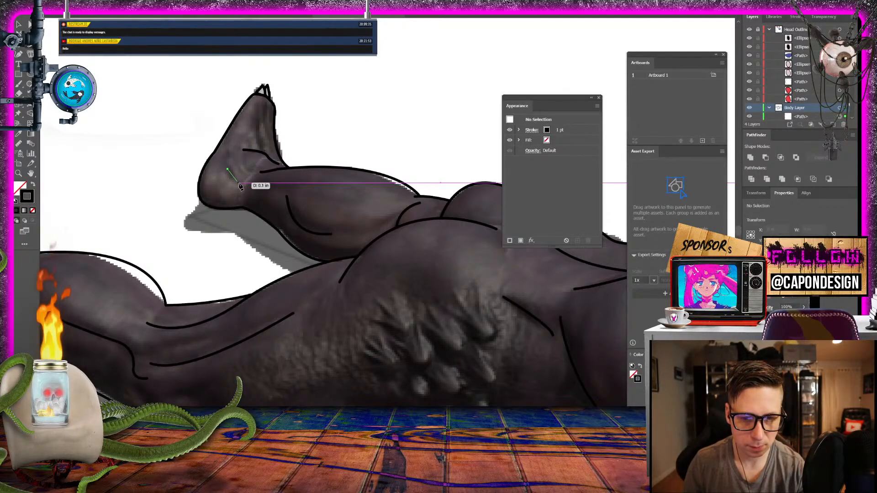
{"action": "left_click_drag", "start_coordinate": [245, 184], "coordinate": [255, 186]}
{"action": "left_click", "coordinate": [264, 197]}
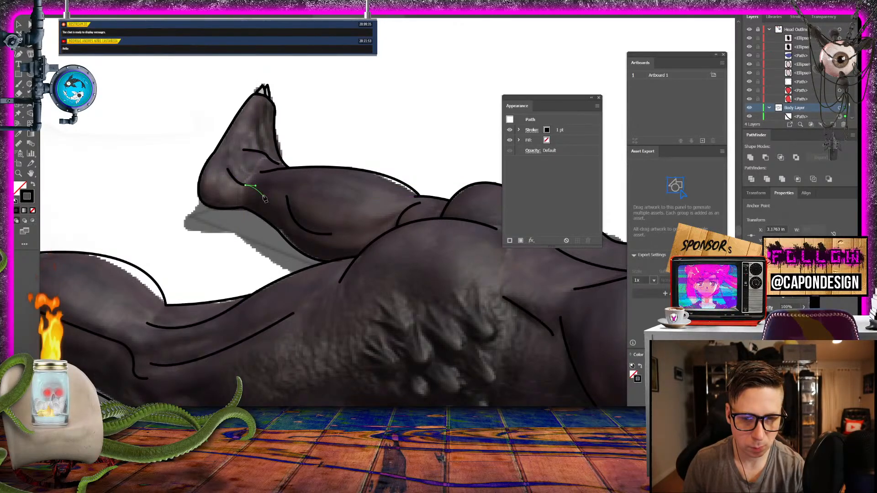
{"action": "key", "text": "v"}
{"action": "left_click", "coordinate": [117, 118]}
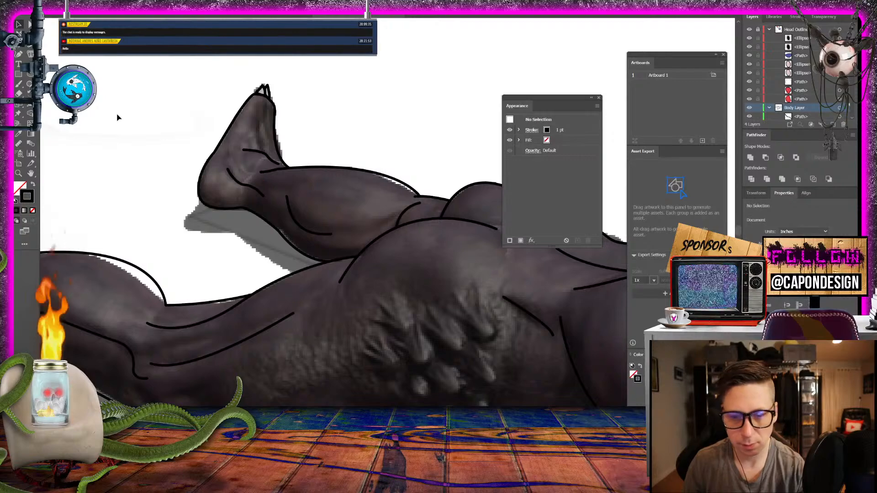
- Draw a shallow wavy muscle line on the far side of the upper back, just inside the outer contour, and deselect it
{"action": "left_click_drag", "start_coordinate": [402, 251], "coordinate": [40, 151]}
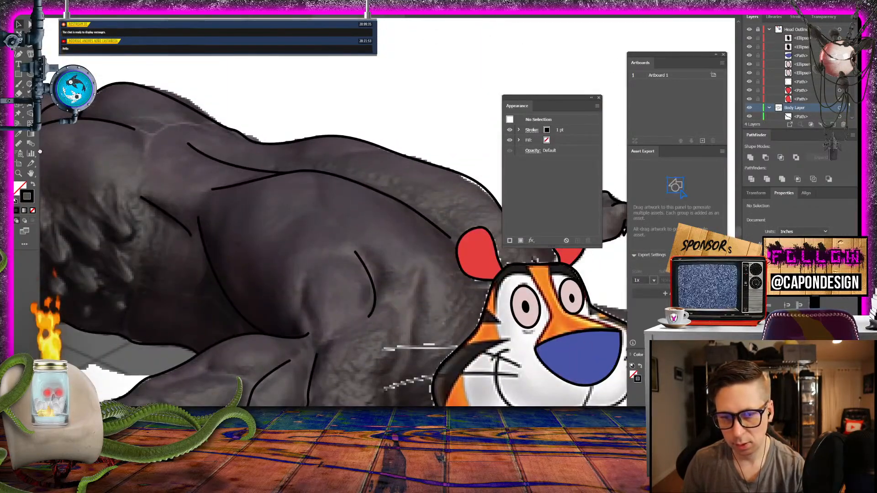
{"action": "left_click_drag", "start_coordinate": [343, 218], "coordinate": [338, 220]}
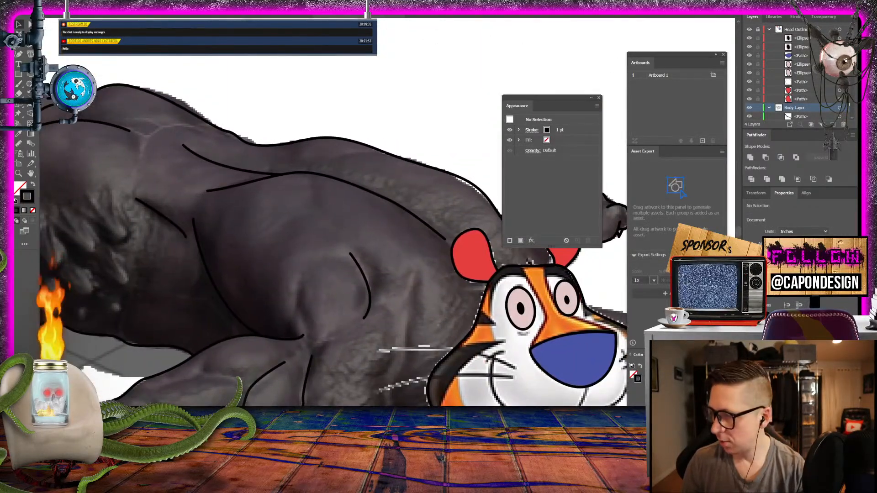
{"action": "left_click", "coordinate": [28, 46]}
{"action": "left_click", "coordinate": [368, 152]}
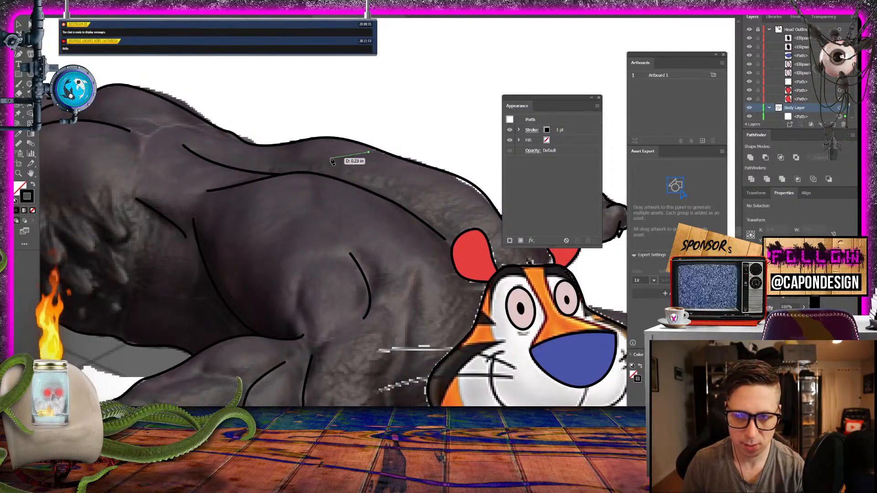
{"action": "left_click_drag", "start_coordinate": [330, 158], "coordinate": [317, 165]}
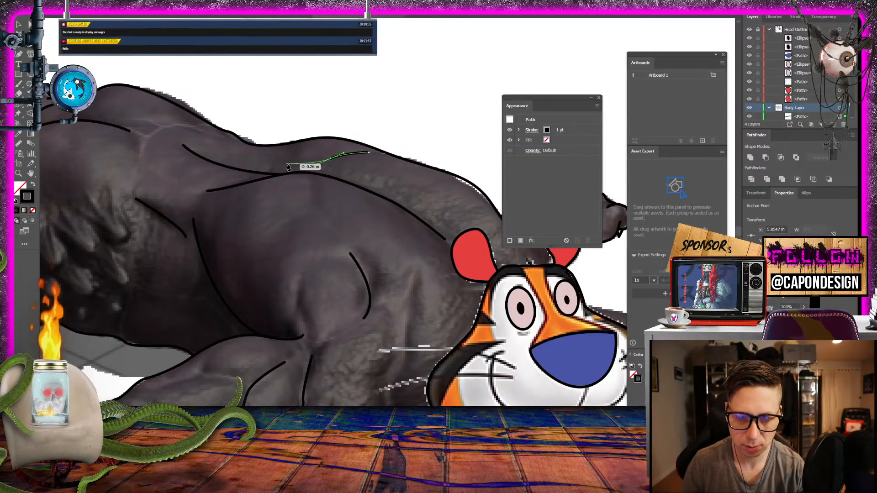
{"action": "left_click", "coordinate": [286, 164]}
{"action": "left_click", "coordinate": [19, 25]}
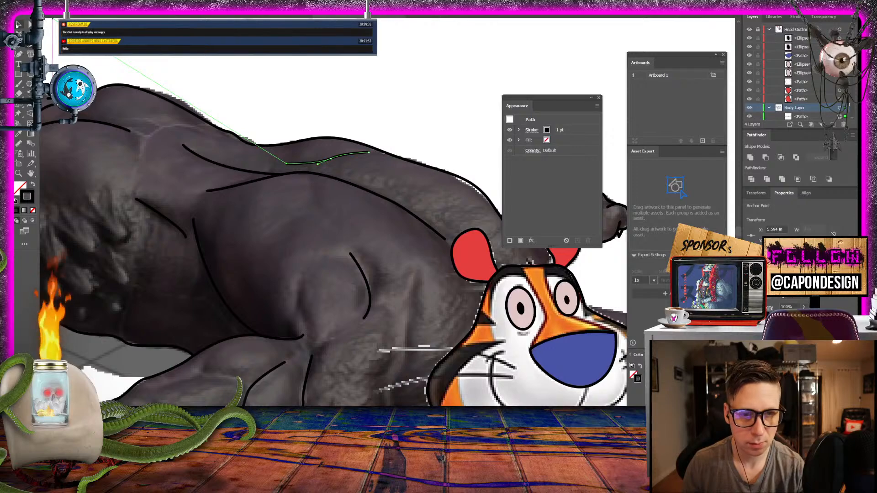
{"action": "left_click", "coordinate": [308, 77]}
- Draw a curved muscle line on the near arm, arching from the existing elbow crease toward the arm's upper outline, and deselect it
{"action": "left_click_drag", "start_coordinate": [371, 219], "coordinate": [442, 84]}
{"action": "left_click_drag", "start_coordinate": [242, 203], "coordinate": [277, 202]}
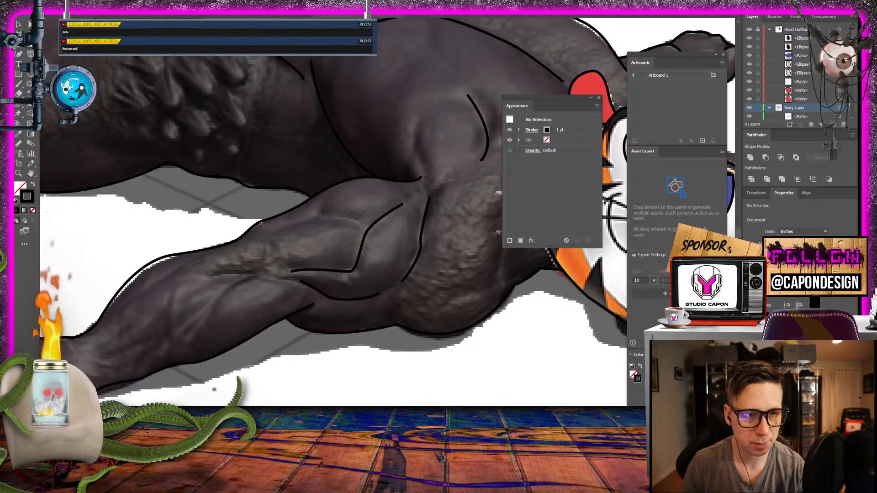
{"action": "left_click", "coordinate": [369, 229]}
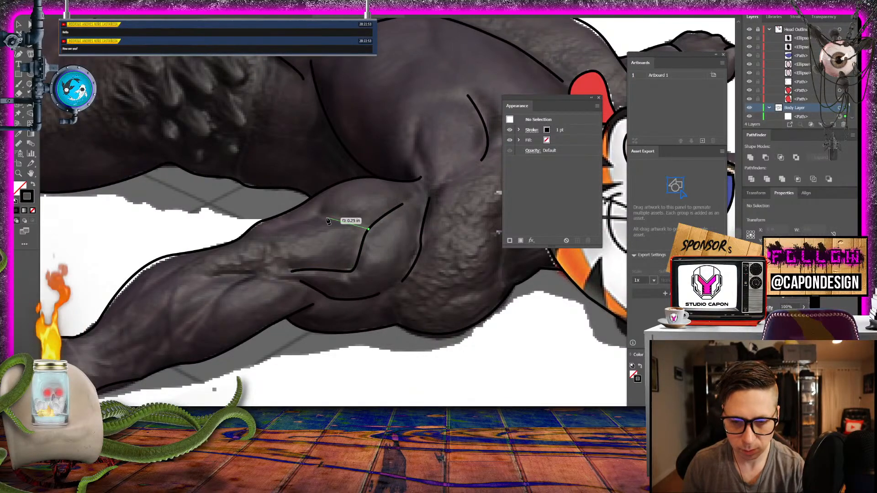
{"action": "left_click", "coordinate": [271, 233]}
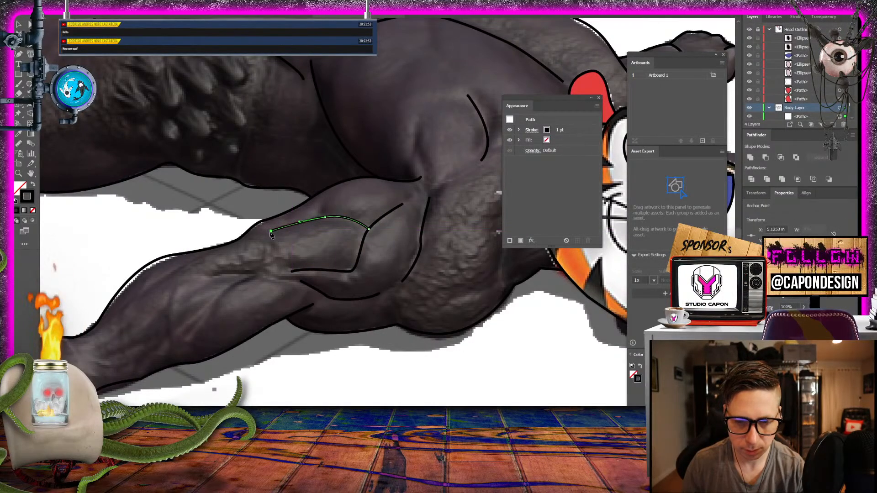
{"action": "left_click", "coordinate": [21, 24]}
{"action": "left_click", "coordinate": [93, 209]}
- Draw an angled crease across the lower flank, from beneath the bumpy skin patch down to the near armpit, and deselect it
{"action": "left_click_drag", "start_coordinate": [156, 173], "coordinate": [309, 270]}
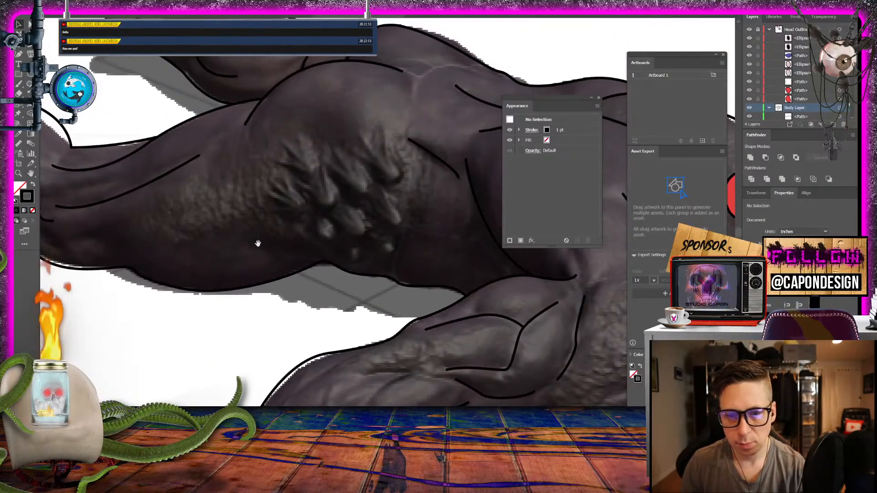
{"action": "left_click_drag", "start_coordinate": [257, 244], "coordinate": [296, 196]}
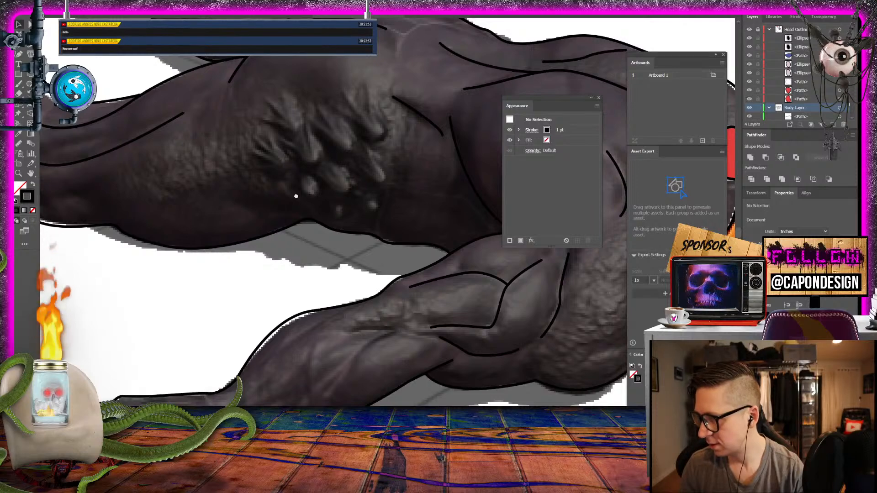
{"action": "left_click_drag", "start_coordinate": [300, 194], "coordinate": [292, 255]}
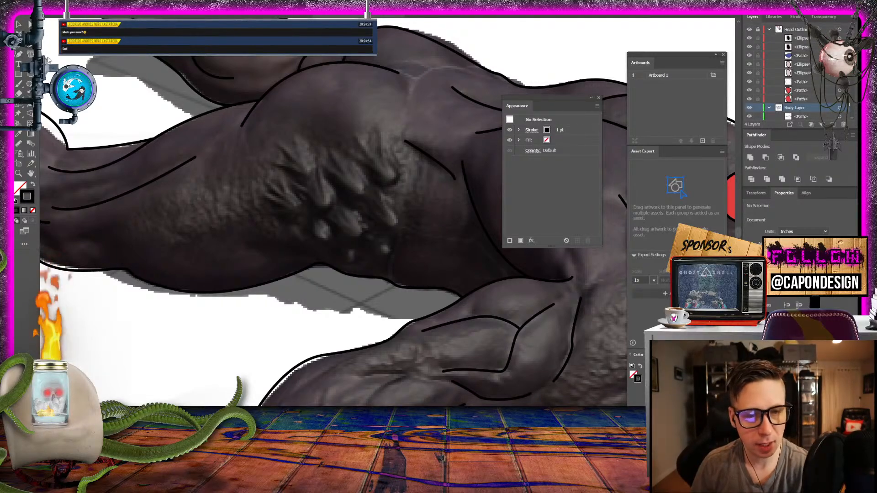
{"action": "left_click", "coordinate": [396, 228]}
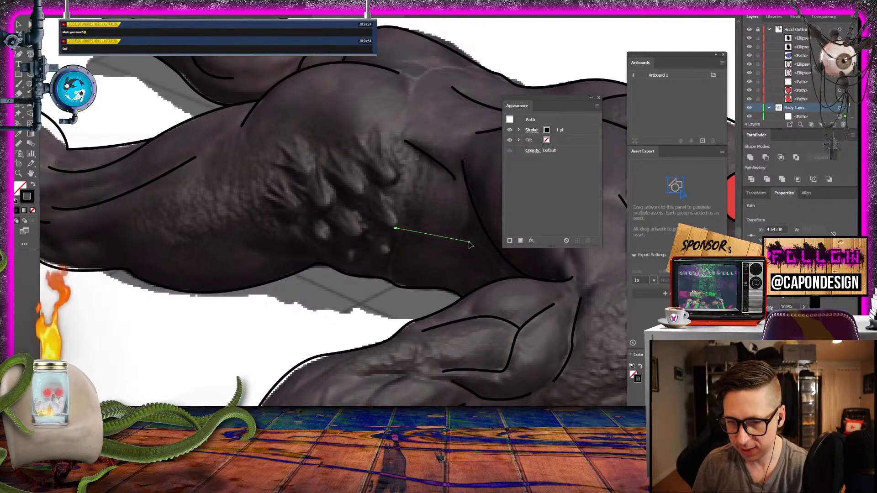
{"action": "mouse_move", "coordinate": [469, 243]}
{"action": "left_mouse_down"}
{"action": "mouse_move", "coordinate": [500, 241]}
{"action": "mouse_move", "coordinate": [450, 242]}
{"action": "mouse_move", "coordinate": [470, 252]}
{"action": "mouse_move", "coordinate": [462, 250]}
{"action": "left_mouse_up"}
{"action": "key", "text": "ctrl+z"}
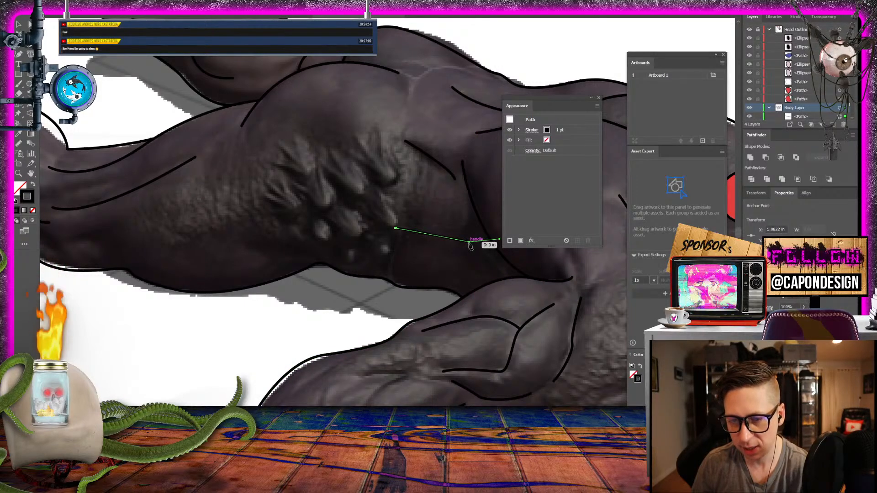
{"action": "left_click", "coordinate": [471, 245]}
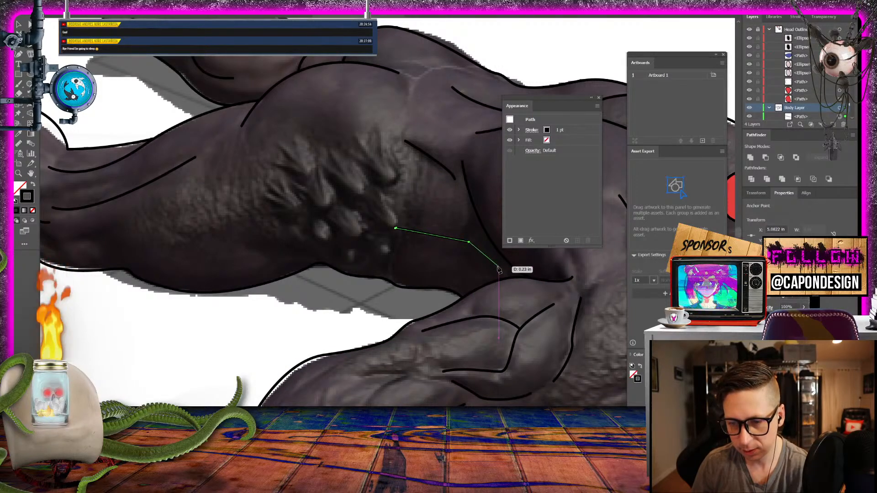
{"action": "left_click_drag", "start_coordinate": [502, 274], "coordinate": [94, 106]}
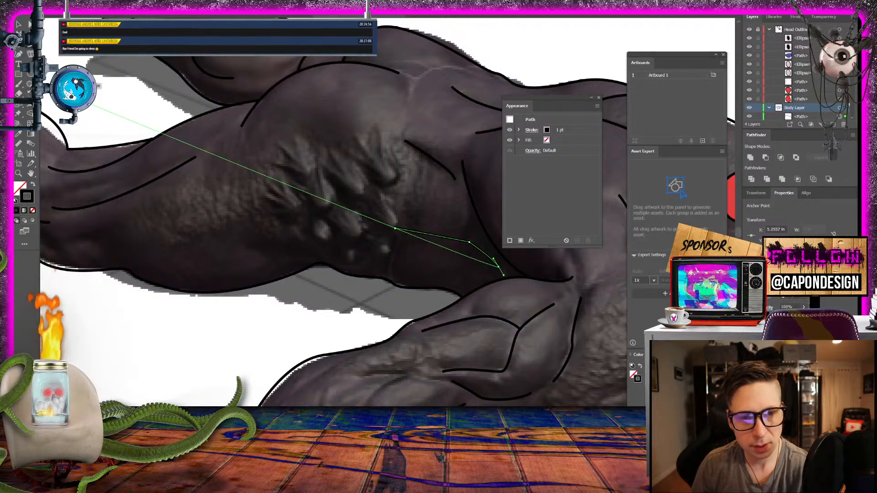
{"action": "left_click", "coordinate": [19, 25]}
{"action": "left_click", "coordinate": [185, 311]}
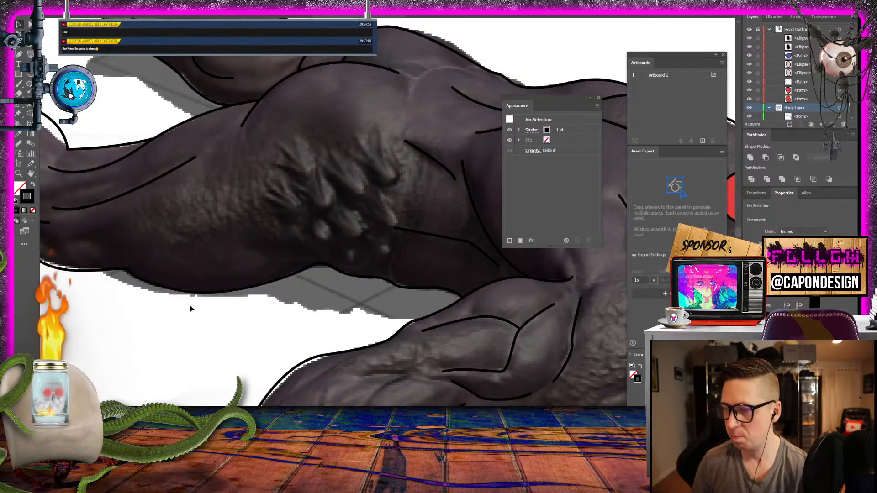
- Make the Color base layer visible beneath the body linework
{"action": "key", "text": "ctrl+minus"}
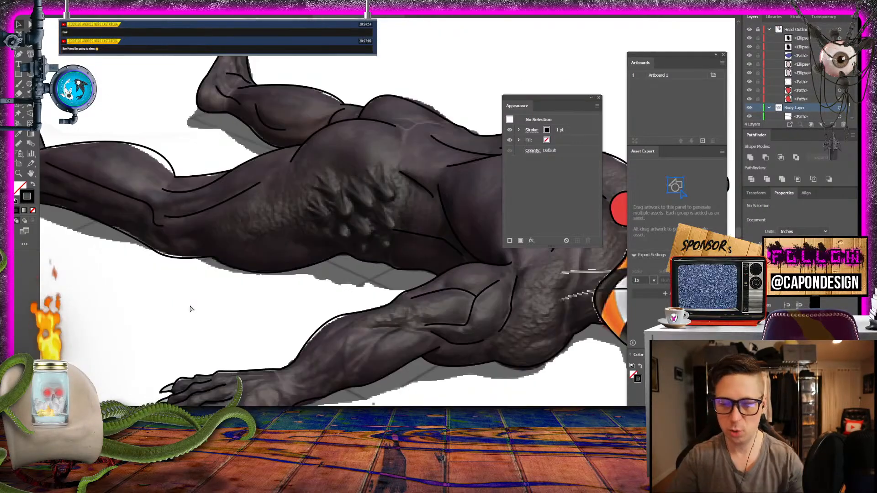
{"action": "key", "text": "ctrl+minus"}
{"action": "key", "text": "ctrl+minus"}
{"action": "key", "text": "ctrl+minus"}
{"action": "key", "text": "ctrl+plus"}
{"action": "left_click_drag", "start_coordinate": [257, 319], "coordinate": [160, 287]}
{"action": "scroll", "coordinate": [775, 99], "scroll_direction": "down", "scroll_amount": 3}
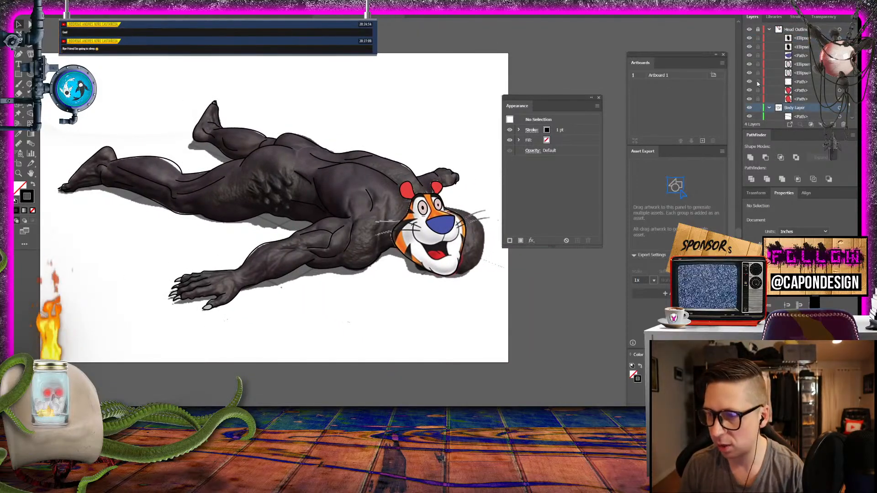
{"action": "scroll", "coordinate": [775, 100], "scroll_direction": "down", "scroll_amount": 3}
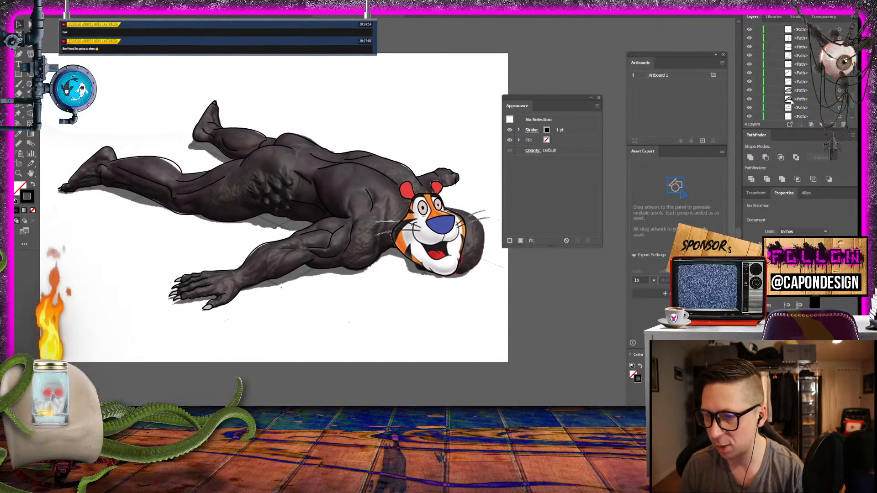
{"action": "scroll", "coordinate": [792, 103], "scroll_direction": "down", "scroll_amount": 2}
{"action": "left_click", "coordinate": [749, 107]}
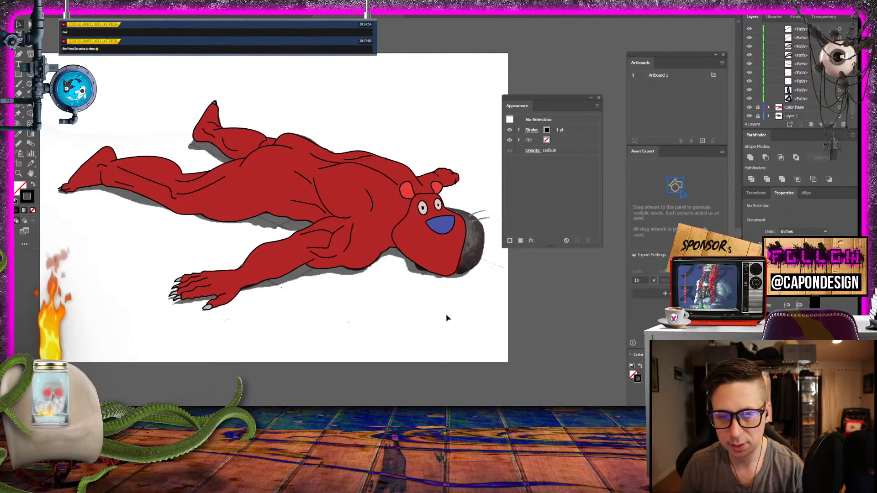
- Add a new layer between Color base and Layer 1 and name it Sahdow
{"action": "left_click_drag", "start_coordinate": [342, 317], "coordinate": [380, 354]}
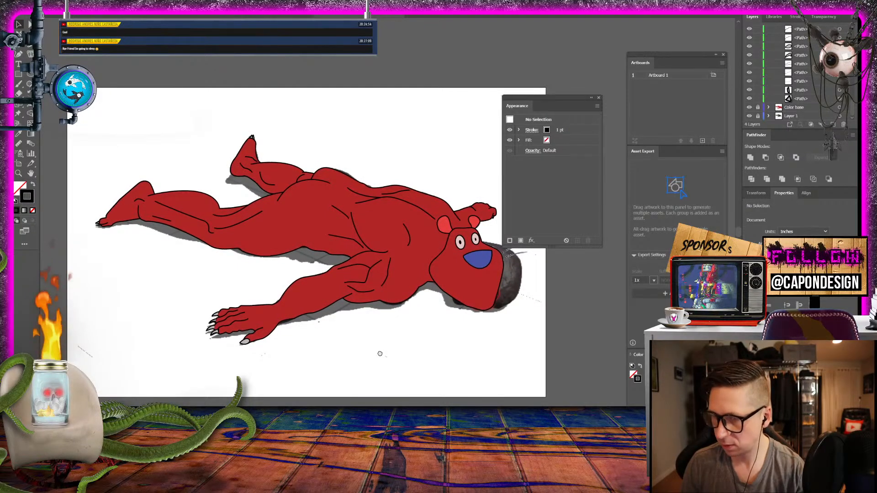
{"action": "left_click_drag", "start_coordinate": [380, 354], "coordinate": [337, 299]}
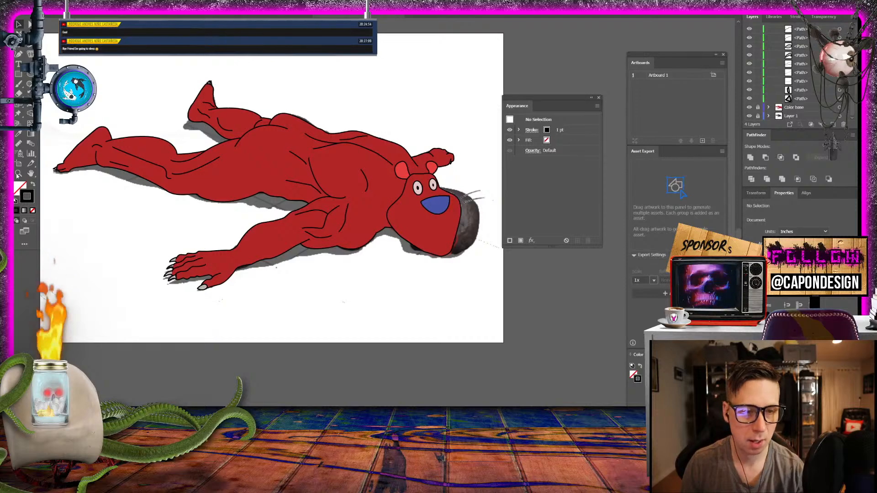
{"action": "left_click", "coordinate": [794, 108]}
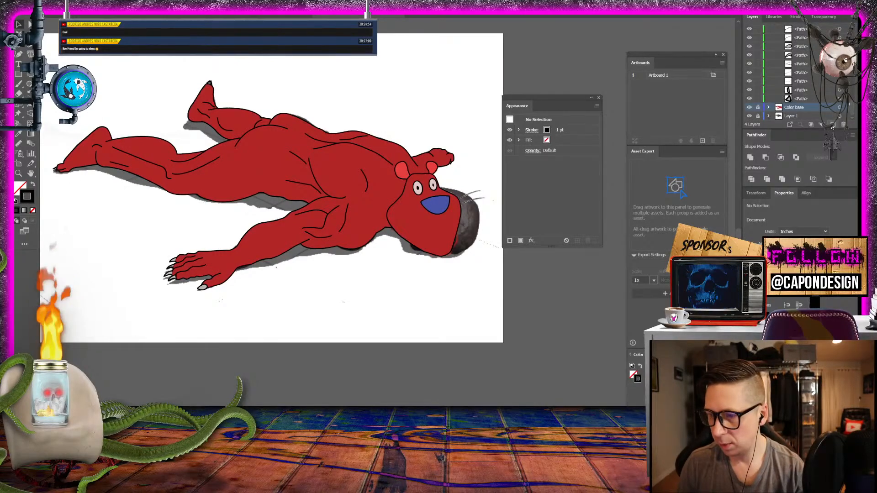
{"action": "mouse_move", "coordinate": [787, 109]}
{"action": "left_mouse_down"}
{"action": "mouse_move", "coordinate": [788, 119]}
{"action": "mouse_move", "coordinate": [791, 112]}
{"action": "left_mouse_up"}
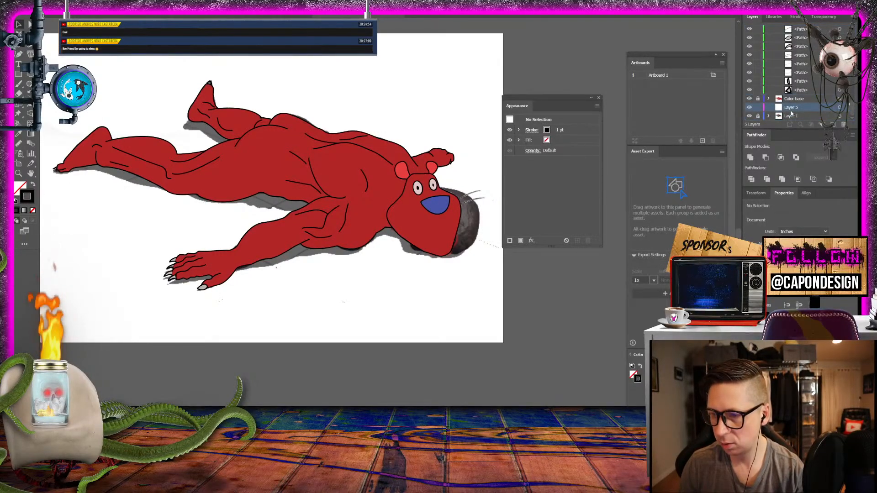
{"action": "double_click", "coordinate": [791, 108]}
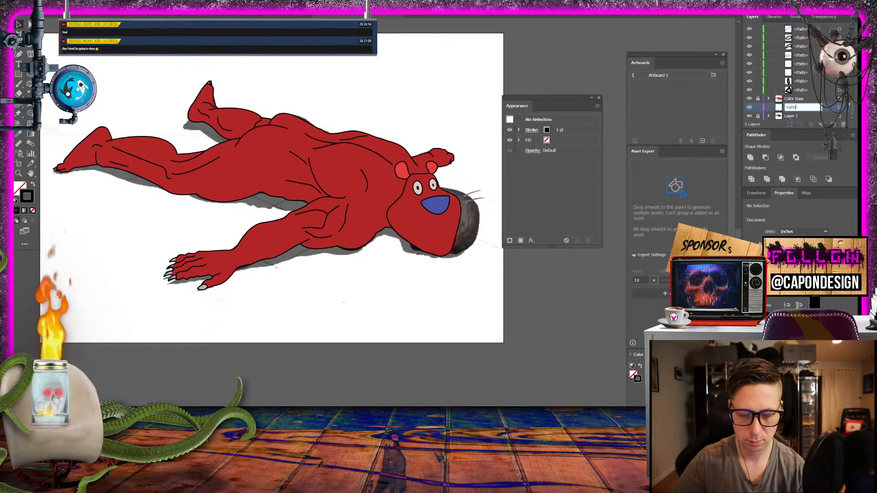
{"action": "key", "text": "Return"}
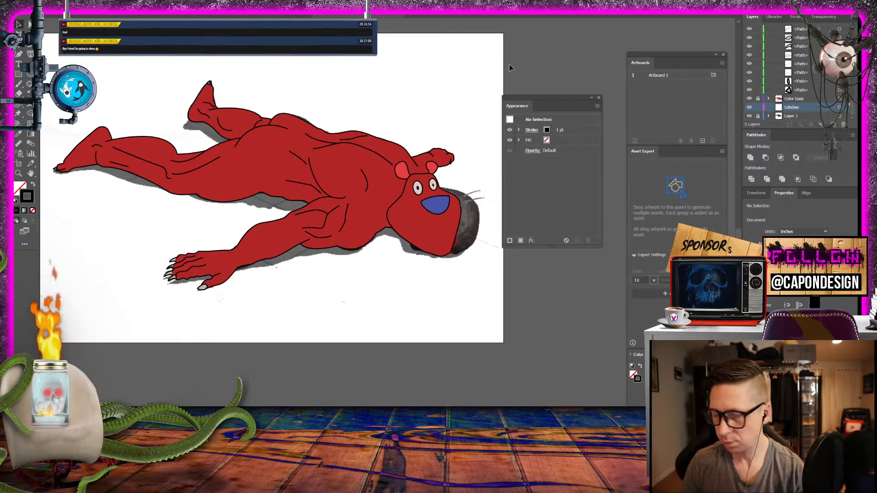
- Draw a closed black-filled shape without stroke over the cast shadow beneath the far leg, tucking its upper edge under the body
{"action": "left_click", "coordinate": [33, 184]}
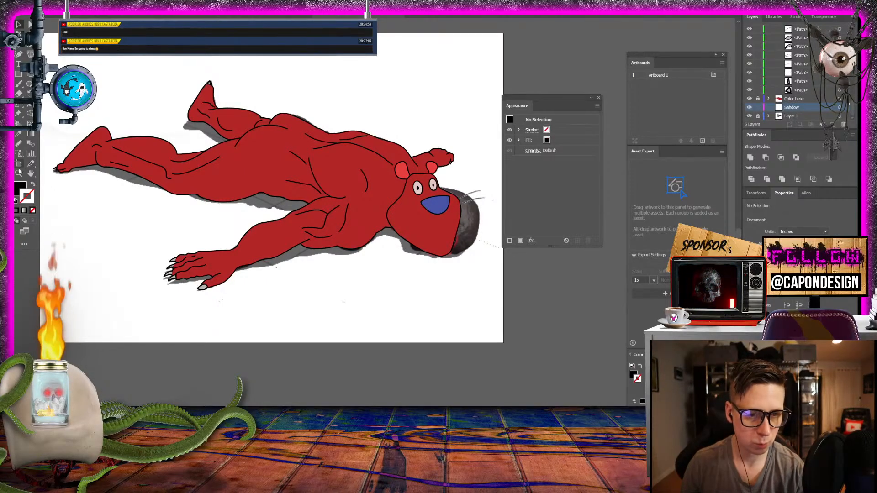
{"action": "left_click_drag", "start_coordinate": [214, 123], "coordinate": [393, 183]}
{"action": "left_click_drag", "start_coordinate": [208, 164], "coordinate": [403, 211]}
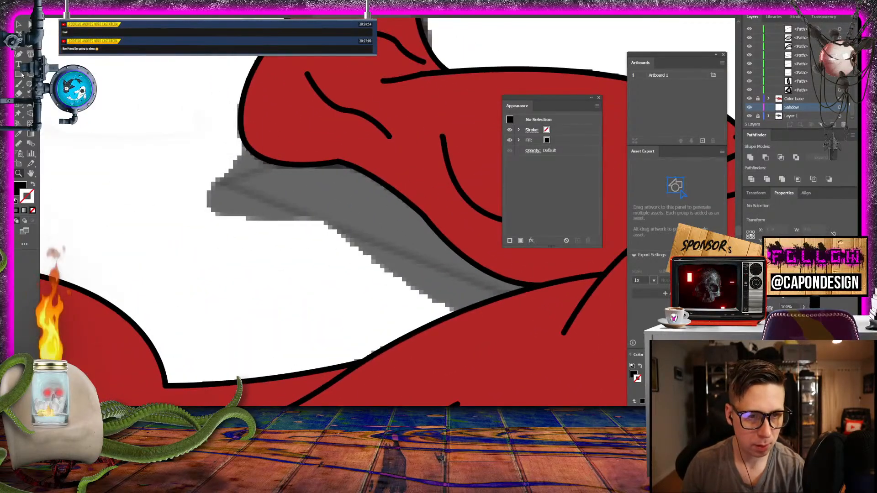
{"action": "left_click", "coordinate": [244, 142]}
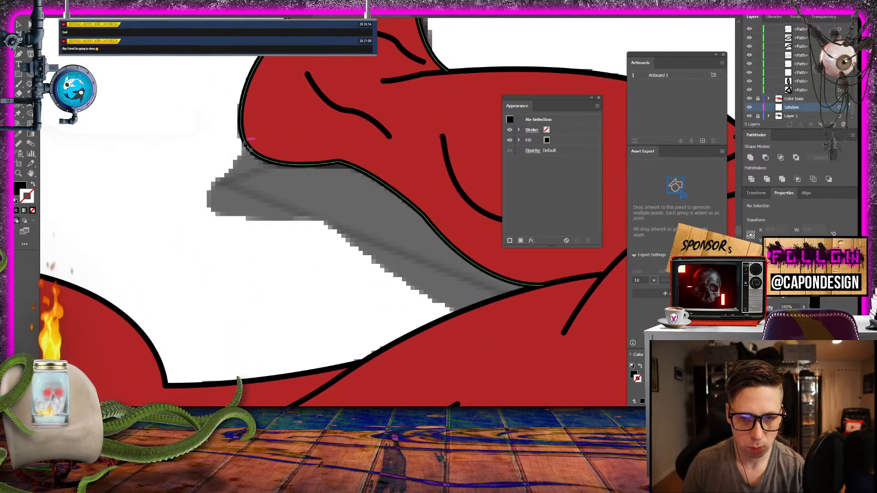
{"action": "left_click_drag", "start_coordinate": [214, 182], "coordinate": [218, 216]}
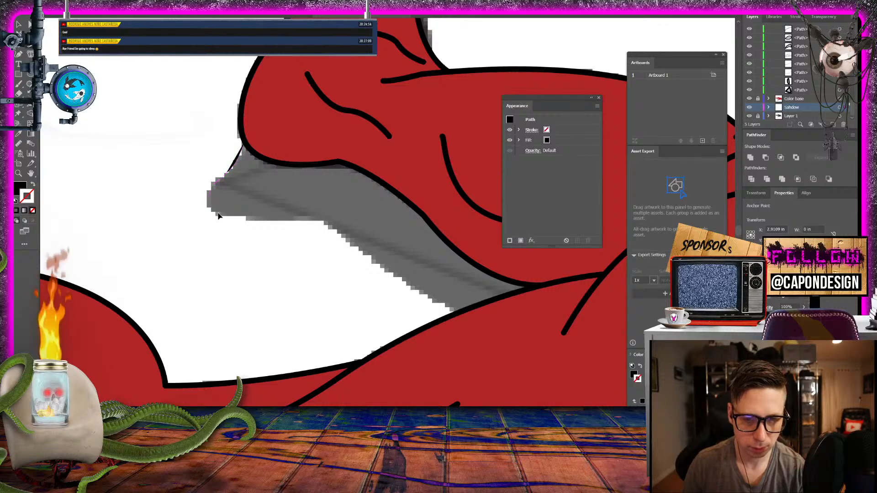
{"action": "left_click", "coordinate": [322, 219]}
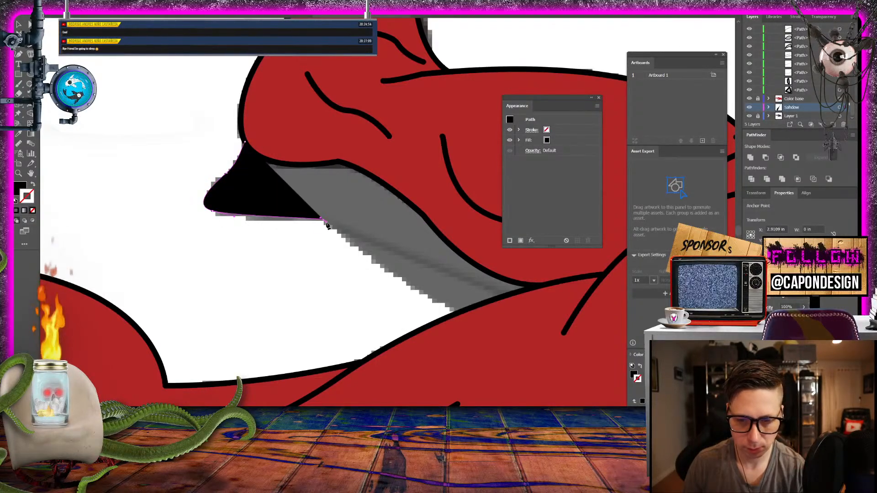
{"action": "left_click_drag", "start_coordinate": [423, 311], "coordinate": [524, 315]}
{"action": "left_click_drag", "start_coordinate": [544, 277], "coordinate": [371, 158]}
{"action": "left_click_drag", "start_coordinate": [298, 139], "coordinate": [290, 139]}
{"action": "left_click", "coordinate": [245, 141]}
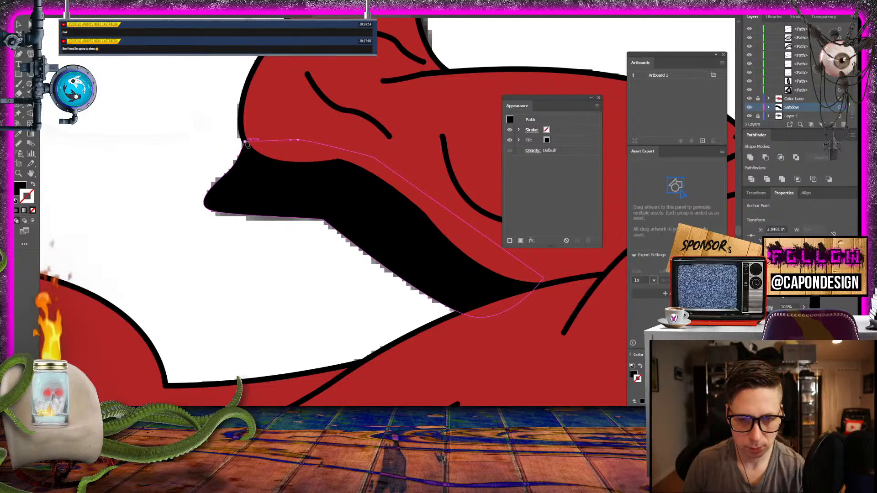
- Set the far-leg shadow's fill to dark grey 303030 and deselect it
{"action": "double_click", "coordinate": [19, 187]}
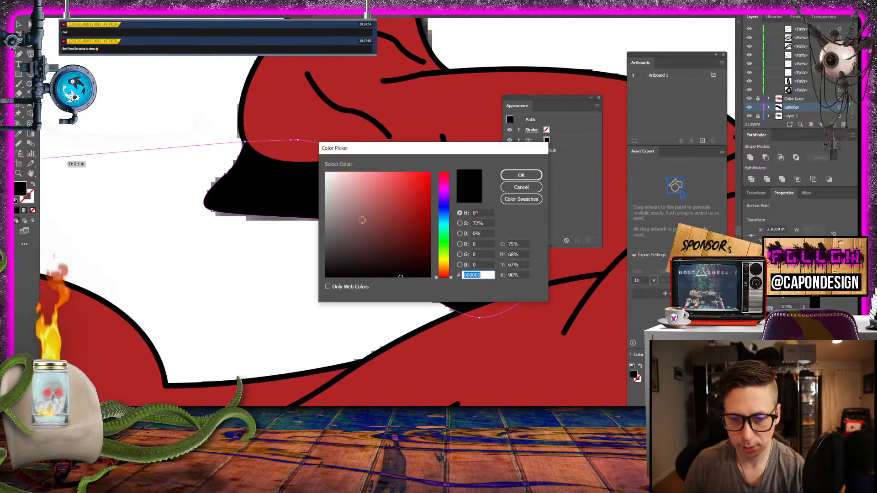
{"action": "left_click_drag", "start_coordinate": [343, 245], "coordinate": [312, 264]}
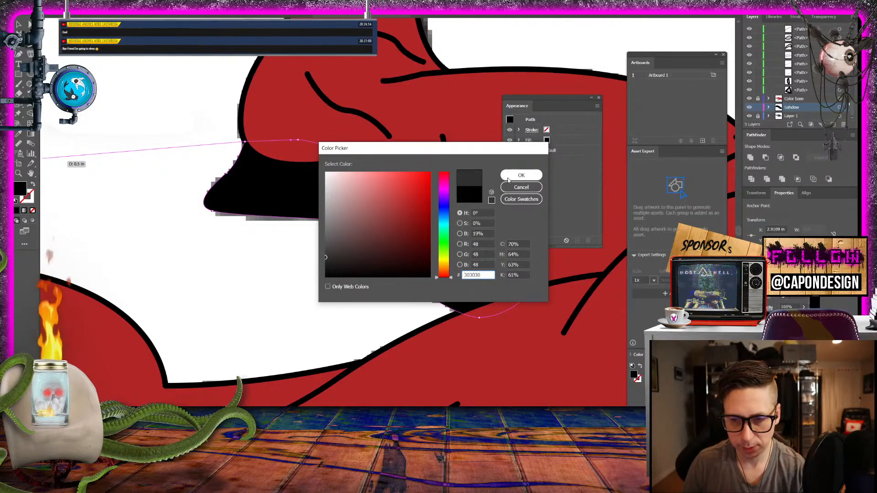
{"action": "left_click", "coordinate": [521, 175]}
{"action": "key", "text": "v"}
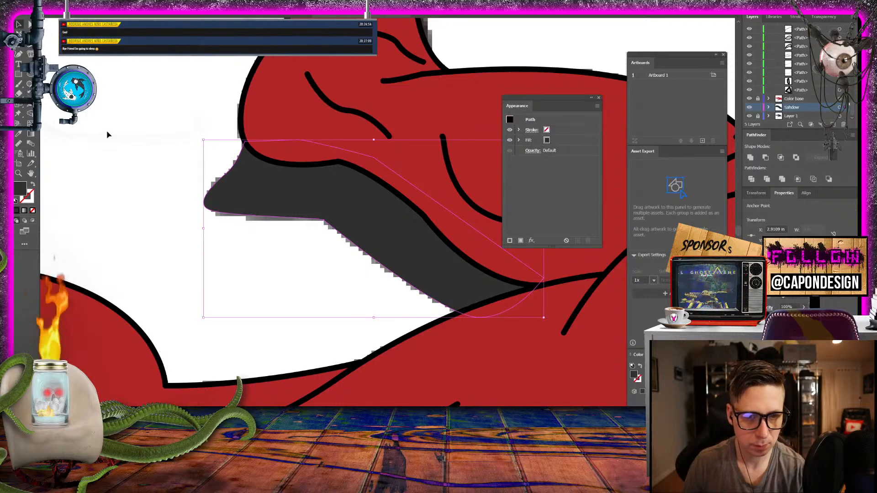
{"action": "left_click", "coordinate": [173, 245]}
- Start a dark grey, stroke-free shadow path at the near foot's claw and trace the lower shadow edge under the foot and ankle
{"action": "left_click_drag", "start_coordinate": [230, 275], "coordinate": [456, 208]}
{"action": "left_click_drag", "start_coordinate": [266, 264], "coordinate": [641, 133]}
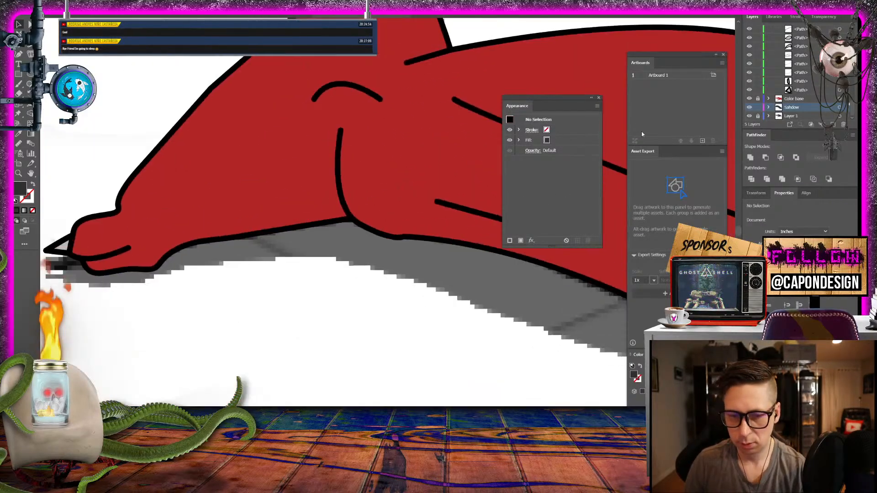
{"action": "left_click_drag", "start_coordinate": [252, 208], "coordinate": [330, 182]}
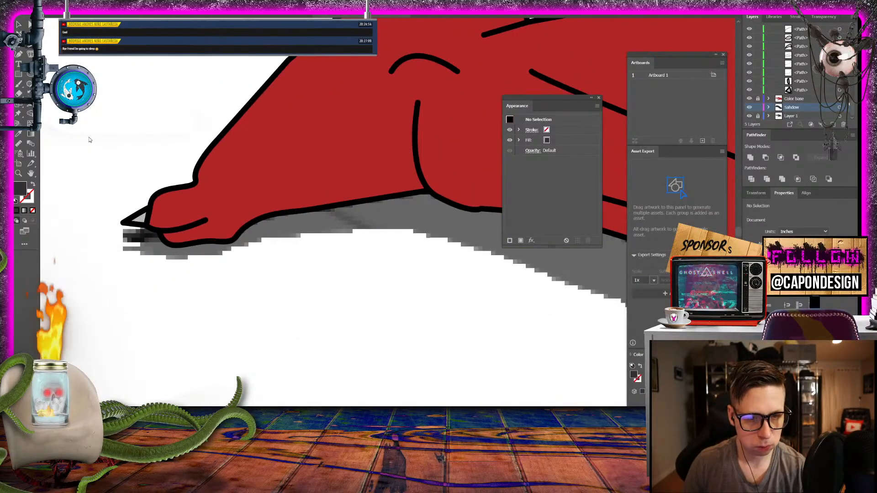
{"action": "key", "text": "p"}
{"action": "left_click", "coordinate": [151, 229]}
{"action": "left_click", "coordinate": [124, 231]}
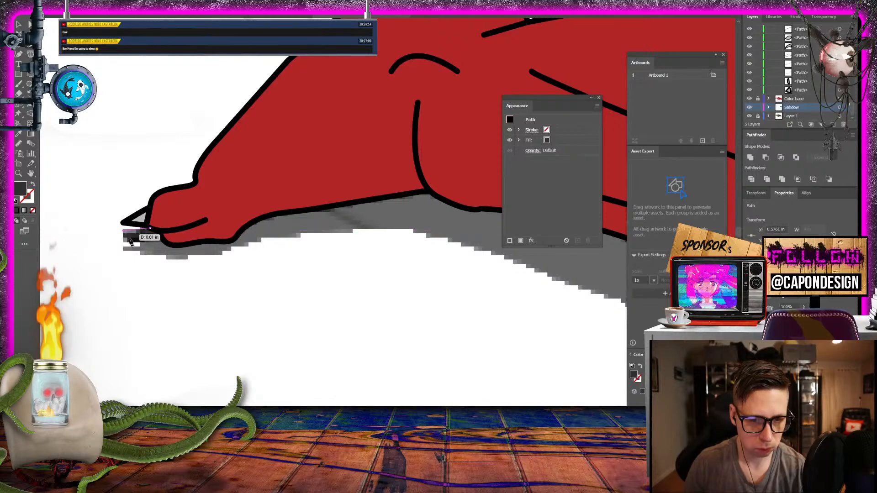
{"action": "left_click", "coordinate": [140, 245]}
{"action": "left_click", "coordinate": [137, 249]}
{"action": "left_click", "coordinate": [125, 248]}
{"action": "left_click_drag", "start_coordinate": [150, 256], "coordinate": [184, 260]}
{"action": "left_click_drag", "start_coordinate": [218, 254], "coordinate": [354, 231]}
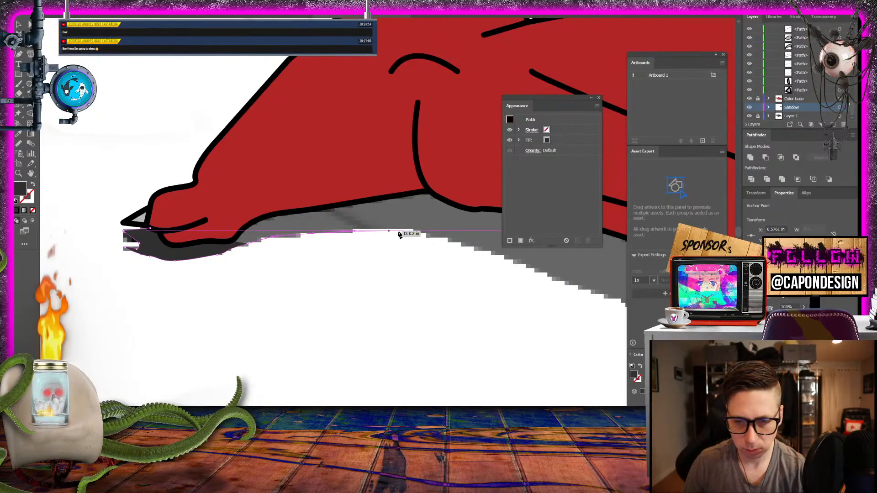
- Trace the remaining shadow edge along the near leg to the thigh, close the shape beneath the leg, and deselect it
{"action": "left_click_drag", "start_coordinate": [457, 244], "coordinate": [489, 255]}
{"action": "left_click_drag", "start_coordinate": [608, 292], "coordinate": [221, 173]}
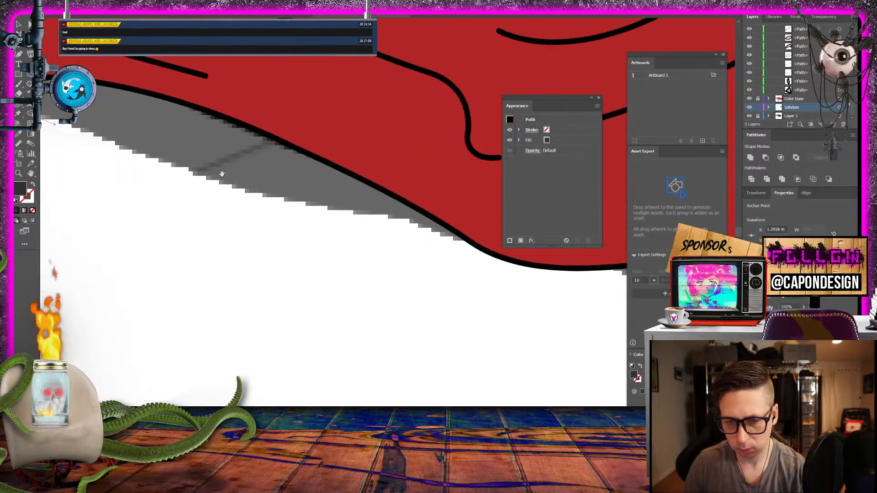
{"action": "left_click_drag", "start_coordinate": [471, 244], "coordinate": [579, 251]}
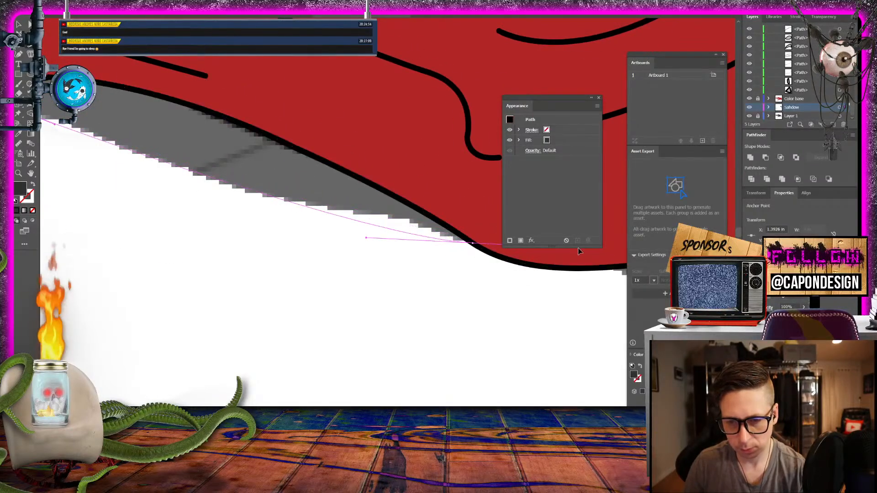
{"action": "left_click", "coordinate": [403, 128]}
{"action": "left_click_drag", "start_coordinate": [303, 109], "coordinate": [630, 262]}
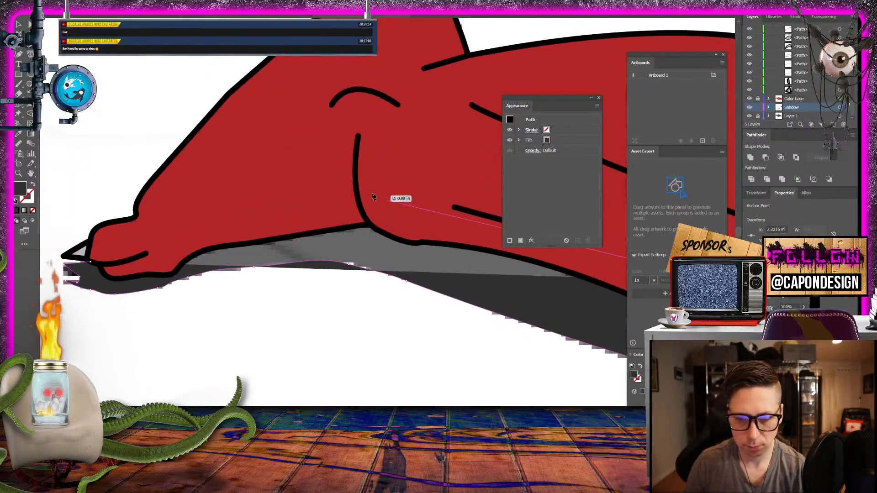
{"action": "left_click", "coordinate": [371, 193]}
{"action": "left_click", "coordinate": [237, 195]}
{"action": "left_click", "coordinate": [169, 232]}
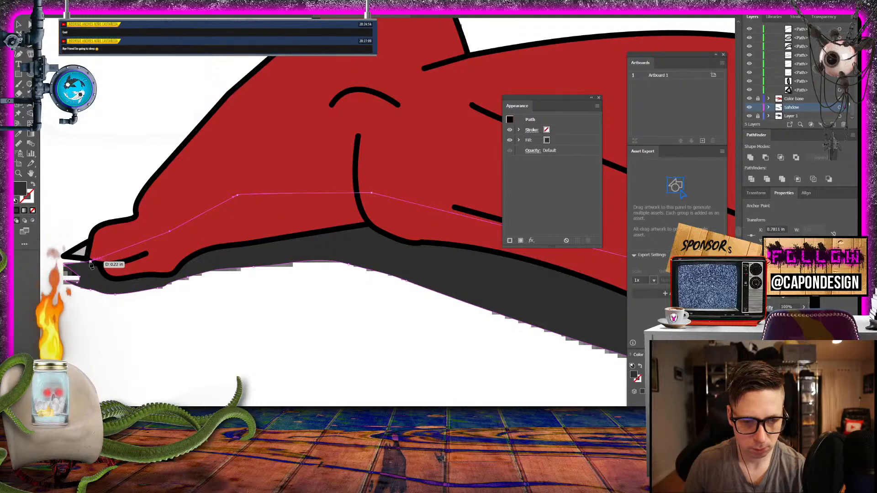
{"action": "left_click", "coordinate": [90, 262]}
{"action": "key", "text": "v"}
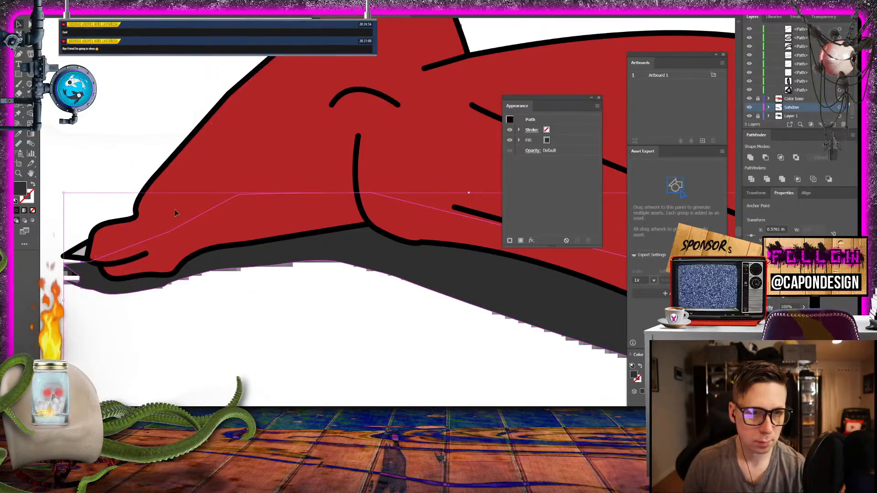
{"action": "left_click", "coordinate": [277, 311]}
- Start a second dark grey shadow path at the hip and trace the lower shadow edge beneath the belly toward the near arm
{"action": "key", "text": "ctrl+minus"}
{"action": "key", "text": "ctrl+minus"}
{"action": "key", "text": "ctrl+minus"}
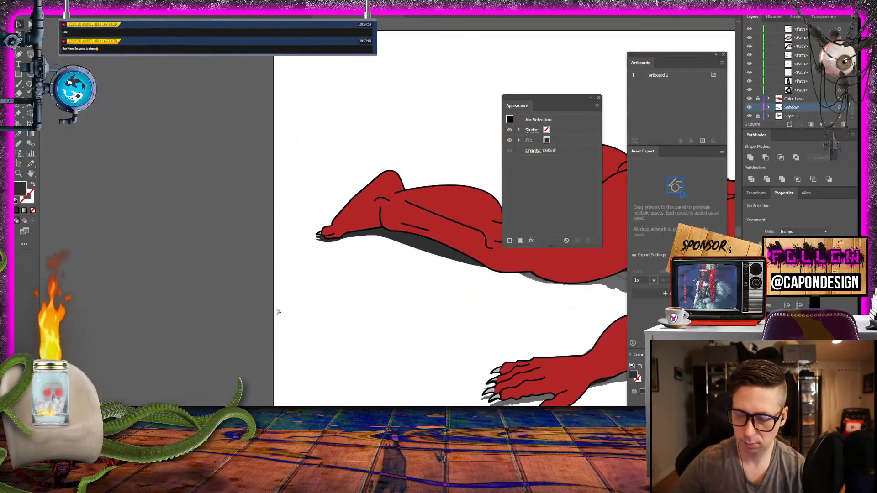
{"action": "left_click_drag", "start_coordinate": [350, 360], "coordinate": [2, 248]}
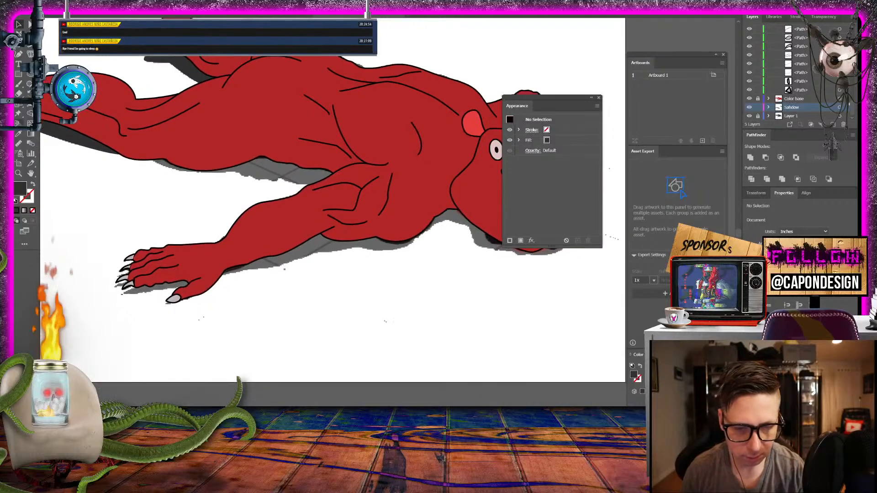
{"action": "left_click_drag", "start_coordinate": [166, 165], "coordinate": [245, 190]}
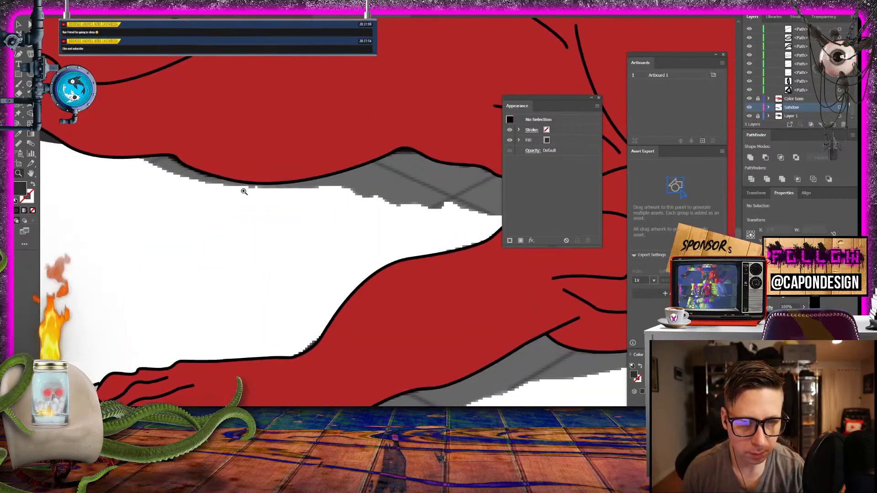
{"action": "left_click", "coordinate": [30, 54]}
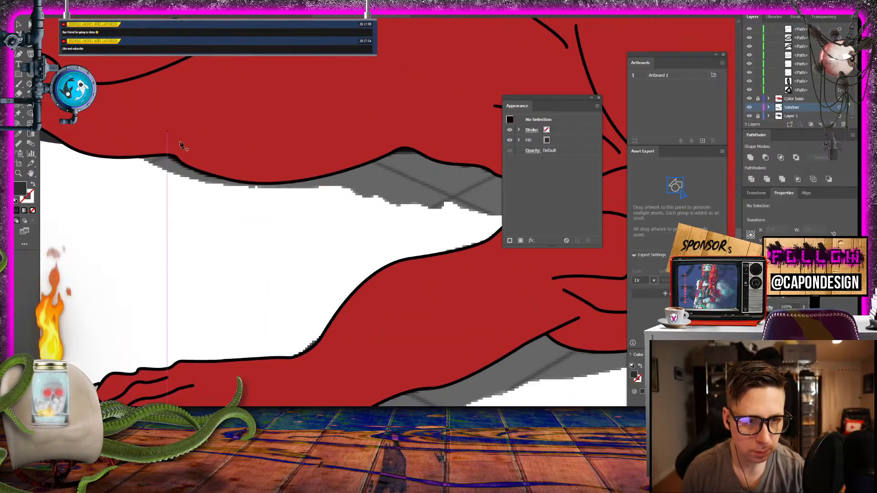
{"action": "left_click", "coordinate": [137, 157]}
{"action": "left_click_drag", "start_coordinate": [284, 188], "coordinate": [379, 189]}
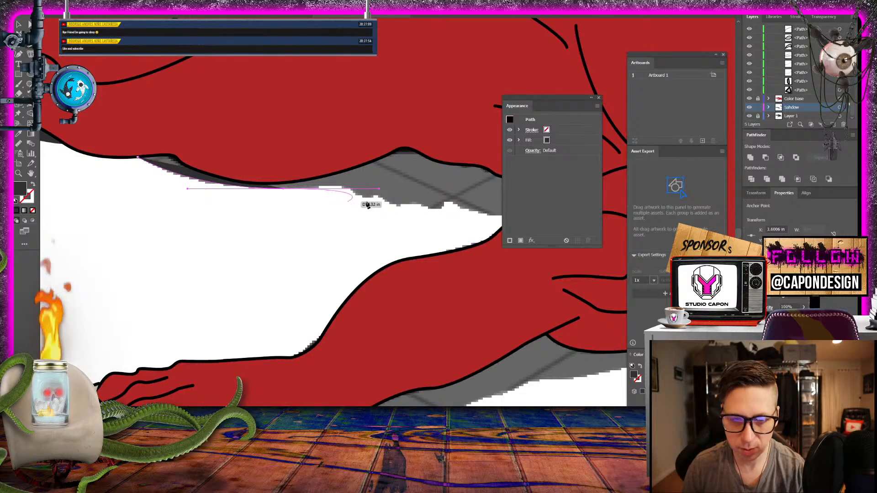
{"action": "left_click", "coordinate": [403, 205]}
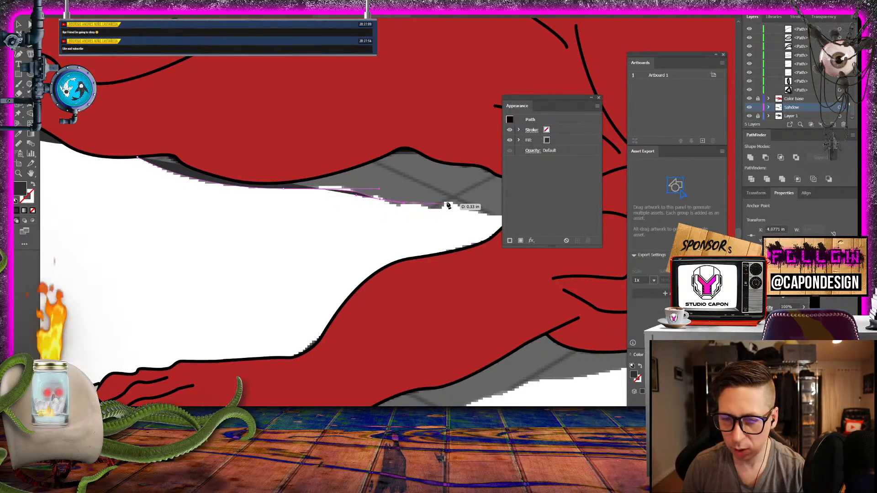
{"action": "left_click_drag", "start_coordinate": [447, 202], "coordinate": [463, 199]}
{"action": "scroll", "coordinate": [477, 219], "scroll_direction": "right", "scroll_amount": 3}
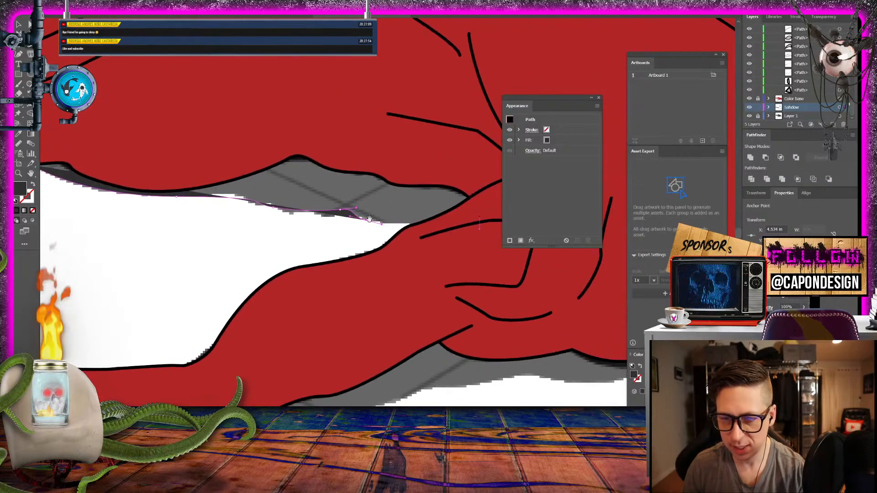
{"action": "left_click_drag", "start_coordinate": [431, 227], "coordinate": [464, 214]}
- Close the belly shadow by running its upper edge underneath the torso back to the starting point at the hip
{"action": "left_click", "coordinate": [464, 211]}
{"action": "left_click", "coordinate": [471, 184]}
{"action": "left_click_drag", "start_coordinate": [379, 139], "coordinate": [342, 135]}
{"action": "left_click_drag", "start_coordinate": [277, 129], "coordinate": [272, 131]}
{"action": "left_click_drag", "start_coordinate": [206, 145], "coordinate": [412, 193]}
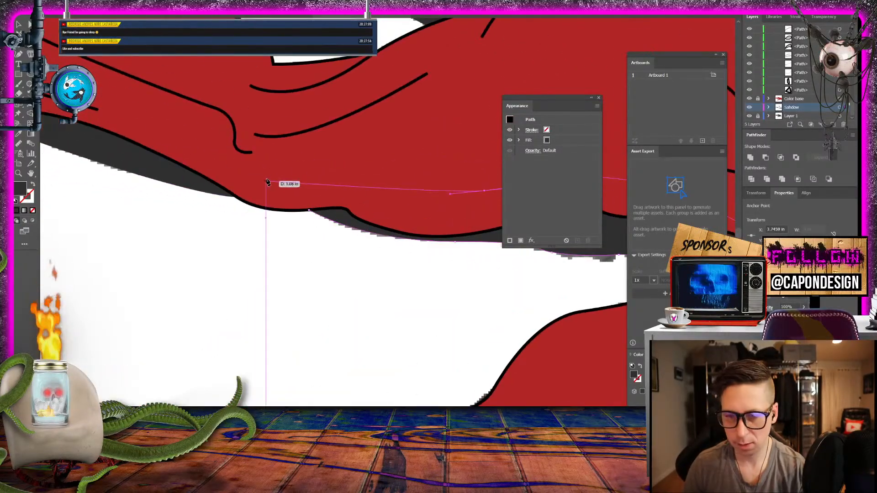
{"action": "left_click", "coordinate": [298, 200]}
{"action": "left_click", "coordinate": [309, 210]}
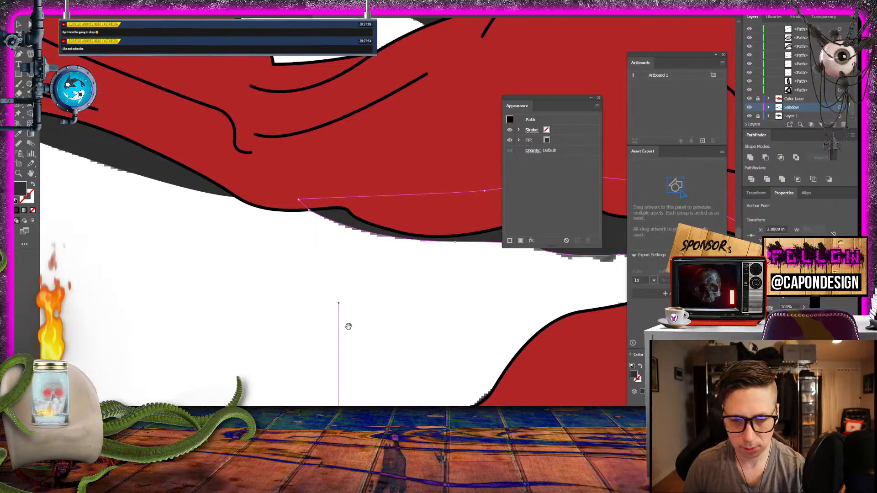
- Draw a dark grey shape over the cast shadow between the near hand's lowest finger and thumb, tucking its upper edge under the hand
{"action": "left_click_drag", "start_coordinate": [348, 327], "coordinate": [331, 40]}
{"action": "left_click_drag", "start_coordinate": [283, 151], "coordinate": [221, 147]}
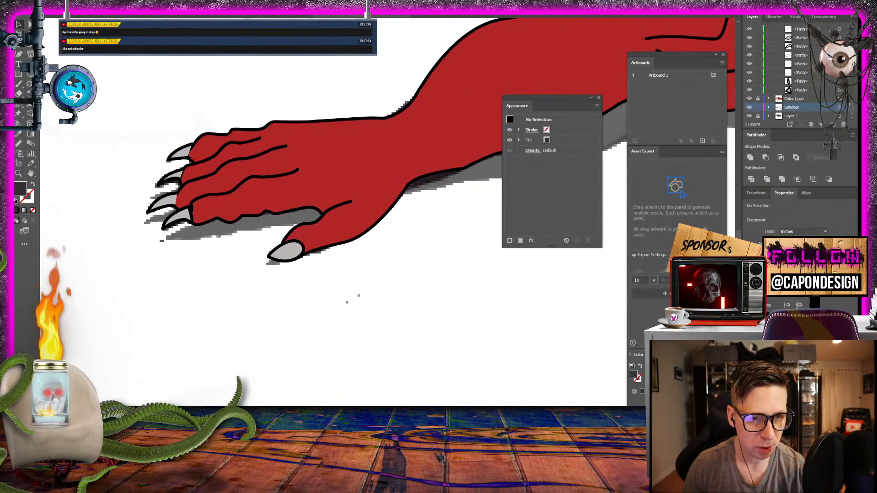
{"action": "key", "text": "p"}
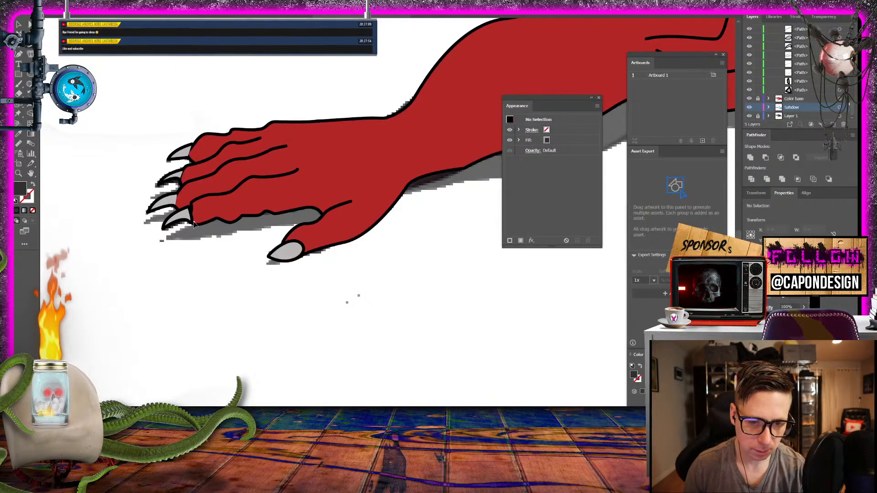
{"action": "left_click", "coordinate": [194, 222]}
{"action": "left_click", "coordinate": [165, 237]}
{"action": "left_click_drag", "start_coordinate": [201, 241], "coordinate": [299, 226]}
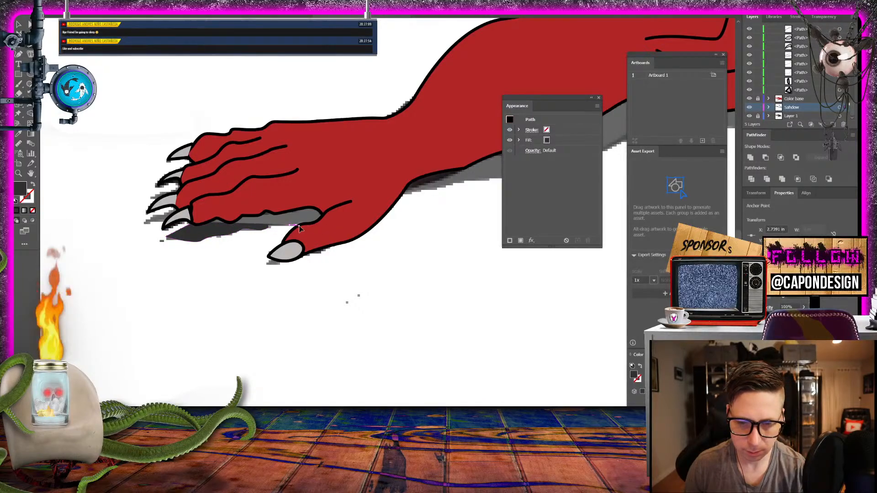
{"action": "left_click", "coordinate": [328, 222]}
{"action": "left_click_drag", "start_coordinate": [332, 197], "coordinate": [330, 195]}
{"action": "left_click_drag", "start_coordinate": [263, 187], "coordinate": [255, 192]}
{"action": "left_click_drag", "start_coordinate": [202, 220], "coordinate": [203, 222]}
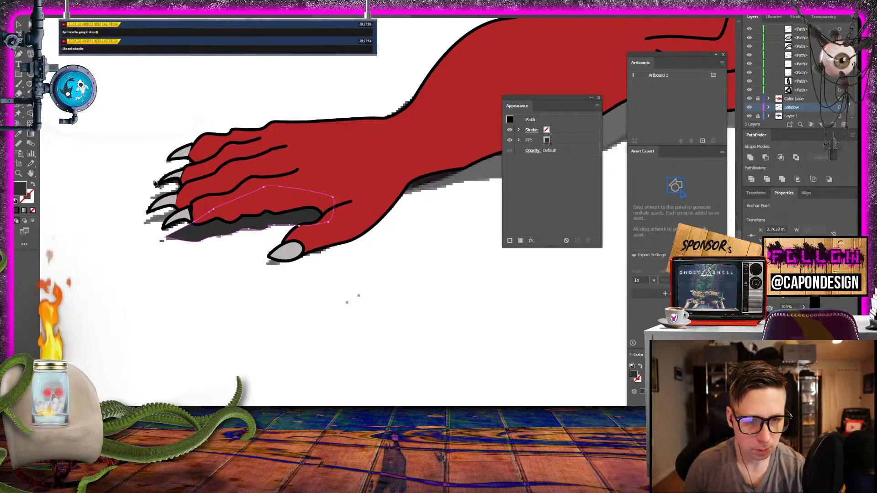
{"action": "left_click", "coordinate": [175, 207]}
{"action": "left_click_drag", "start_coordinate": [150, 218], "coordinate": [146, 222]}
{"action": "left_click", "coordinate": [145, 223]}
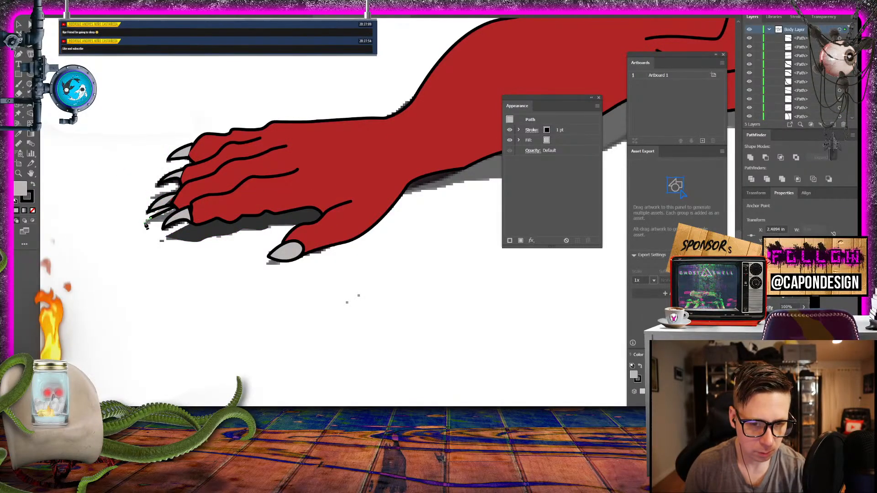
{"action": "left_click", "coordinate": [169, 218]}
{"action": "left_click", "coordinate": [189, 204]}
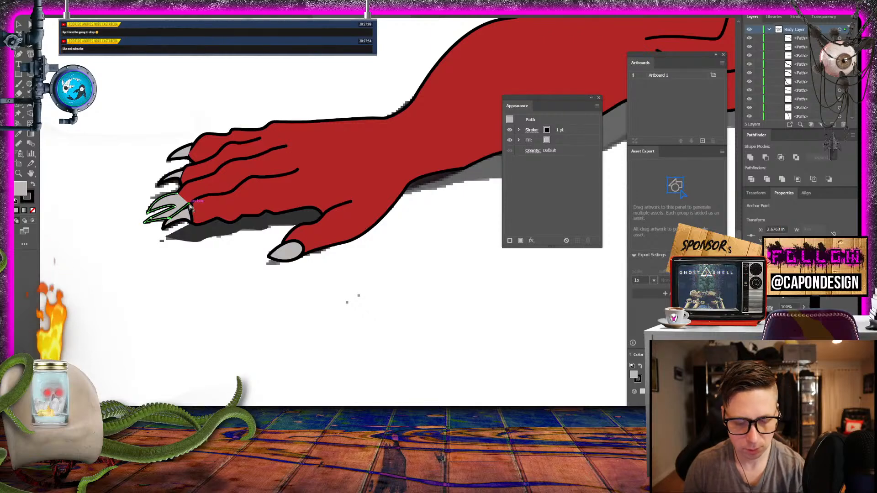
{"action": "key", "text": "ctrl+z"}
{"action": "key", "text": "ctrl+z"}
{"action": "key", "text": "ctrl+z"}
{"action": "key", "text": "ctrl+z"}
{"action": "key", "text": "ctrl+z"}
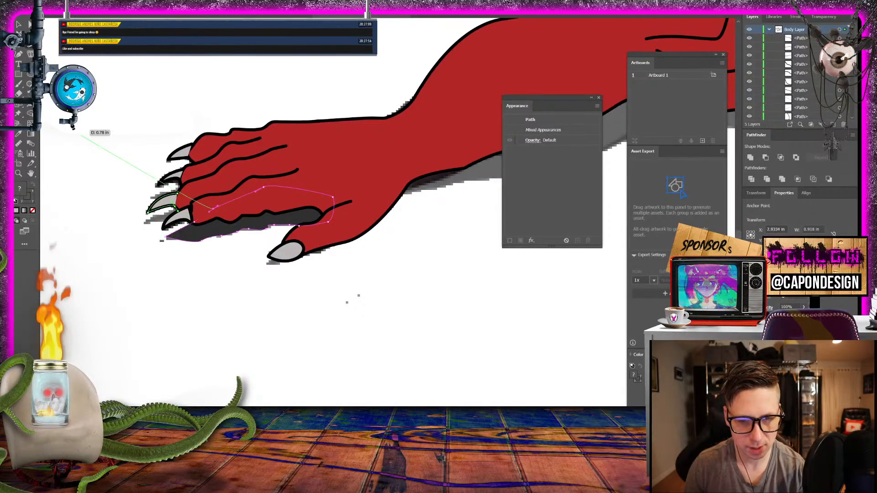
{"action": "left_click", "coordinate": [18, 26]}
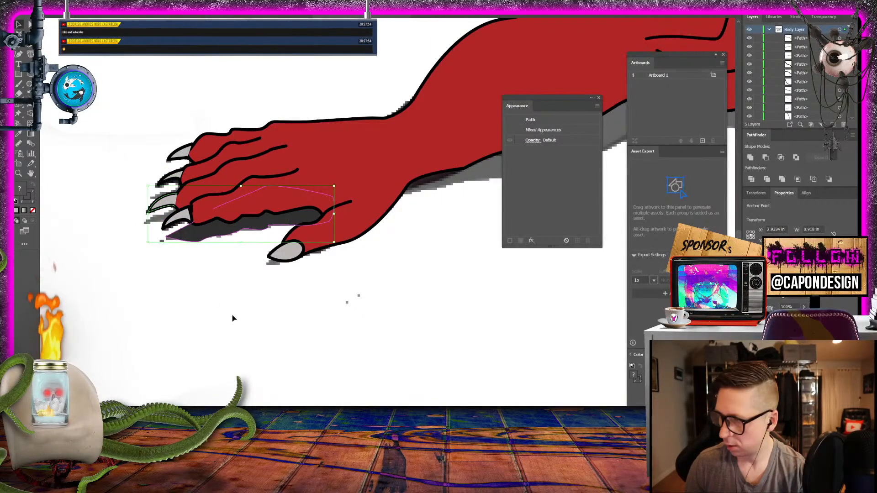
{"action": "left_click", "coordinate": [224, 346]}
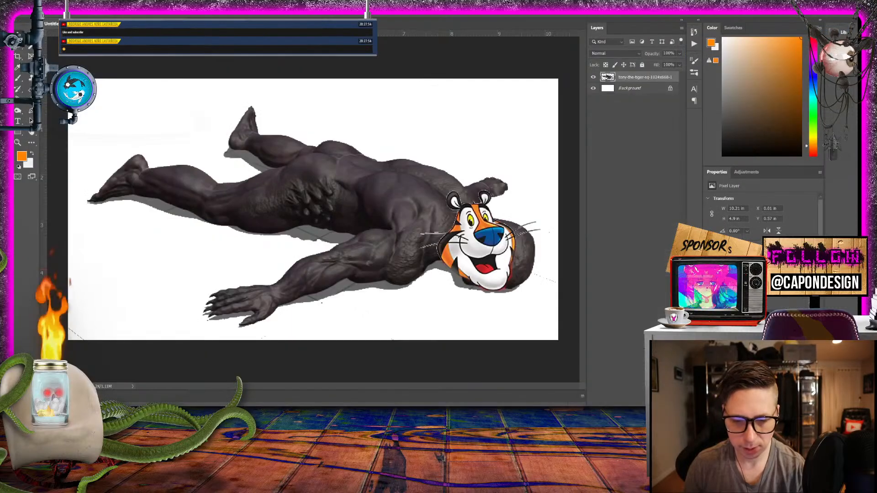
- Compare the basement scene in Photoshop with and without the tiger-headed creature layer, and return to the Illustrator drawing
{"action": "left_click", "coordinate": [227, 22]}
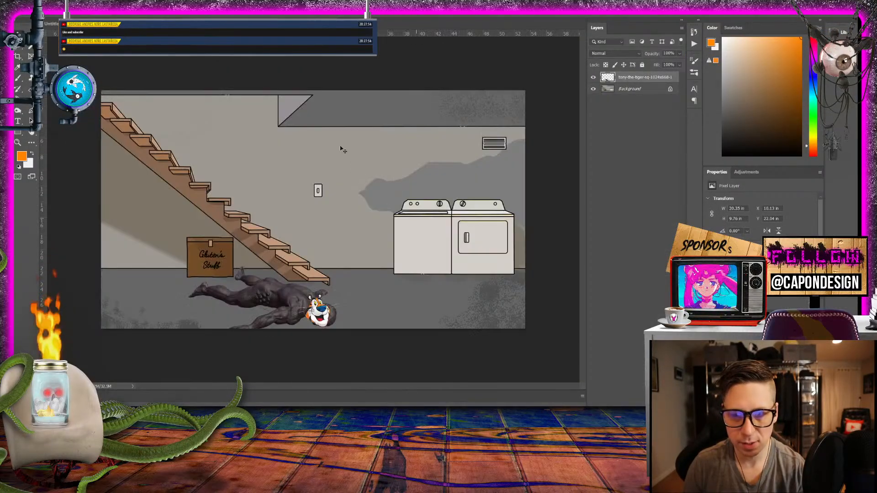
{"action": "left_click", "coordinate": [594, 78]}
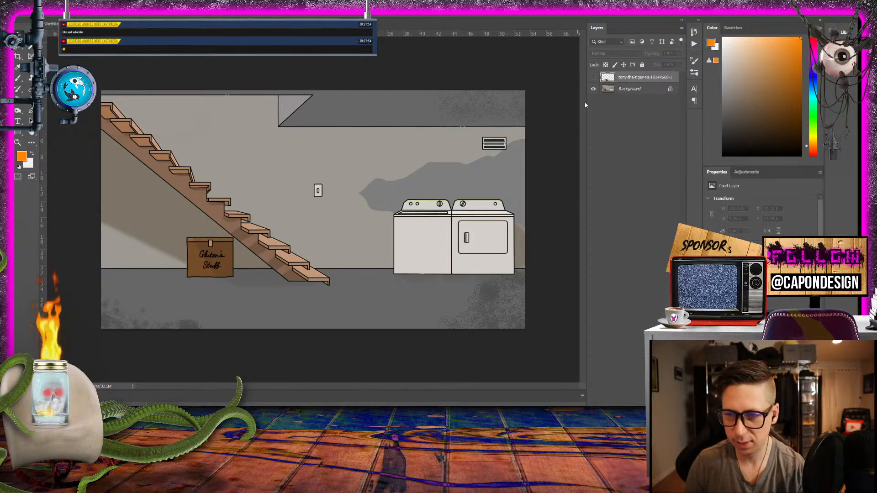
{"action": "left_click", "coordinate": [593, 77]}
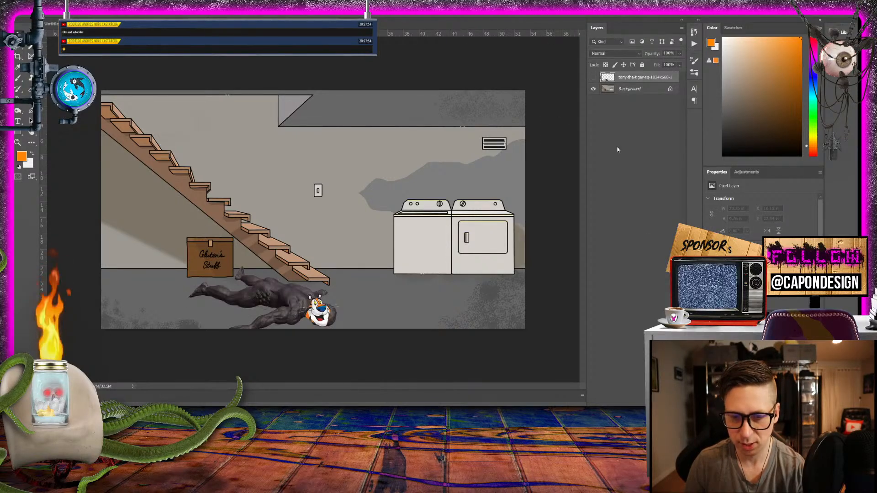
{"action": "left_click", "coordinate": [594, 77]}
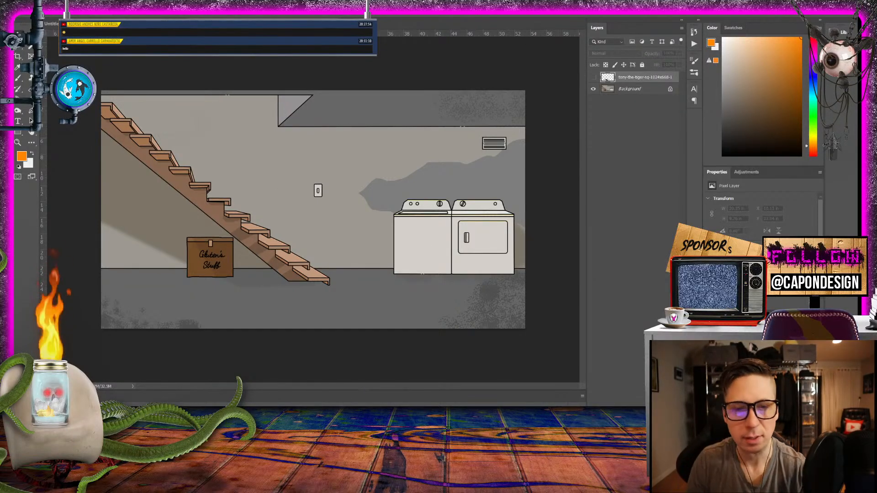
{"action": "left_click", "coordinate": [137, 24]}
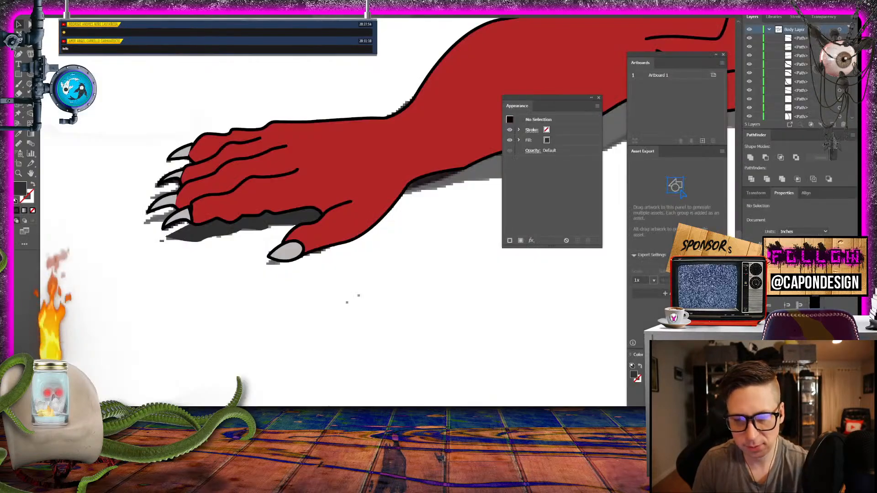
- Start a dark grey path at the near wrist and trace the lower shadow edge beneath the forearm, shoulder and head
{"action": "left_click_drag", "start_coordinate": [389, 225], "coordinate": [257, 210]}
{"action": "left_click", "coordinate": [21, 45]}
{"action": "left_click", "coordinate": [74, 241]}
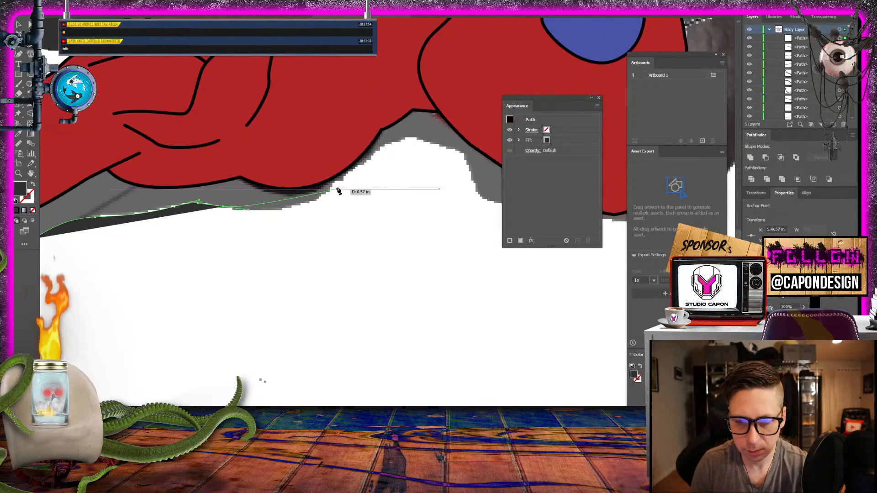
{"action": "left_click_drag", "start_coordinate": [338, 191], "coordinate": [468, 167]}
{"action": "left_click_drag", "start_coordinate": [484, 205], "coordinate": [389, 219]}
{"action": "left_click", "coordinate": [294, 242]}
- Close the near-arm shadow by running its upper edge across the head, shoulder and forearm back to the wrist
{"action": "left_click_drag", "start_coordinate": [319, 170], "coordinate": [266, 144]}
{"action": "left_click_drag", "start_coordinate": [195, 117], "coordinate": [543, 121]}
{"action": "left_click", "coordinate": [389, 164]}
{"action": "left_click", "coordinate": [264, 163]}
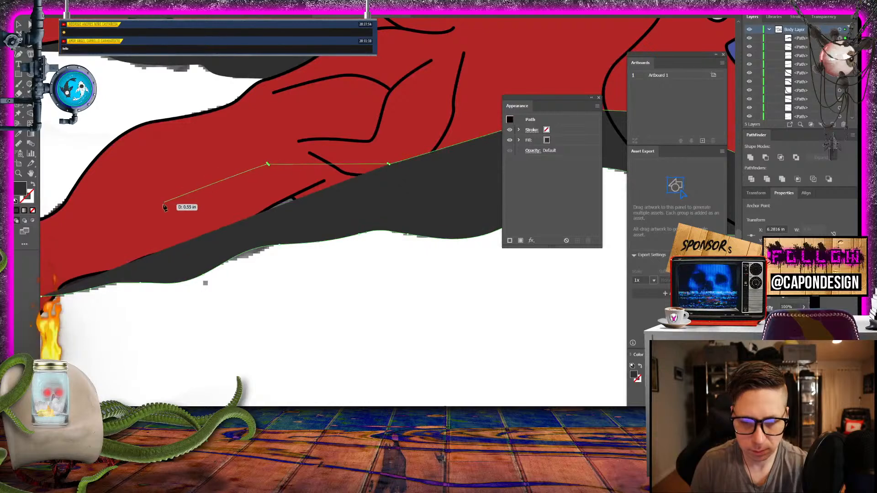
{"action": "left_click_drag", "start_coordinate": [145, 206], "coordinate": [406, 130]}
{"action": "left_click", "coordinate": [296, 173]}
{"action": "left_click", "coordinate": [298, 220]}
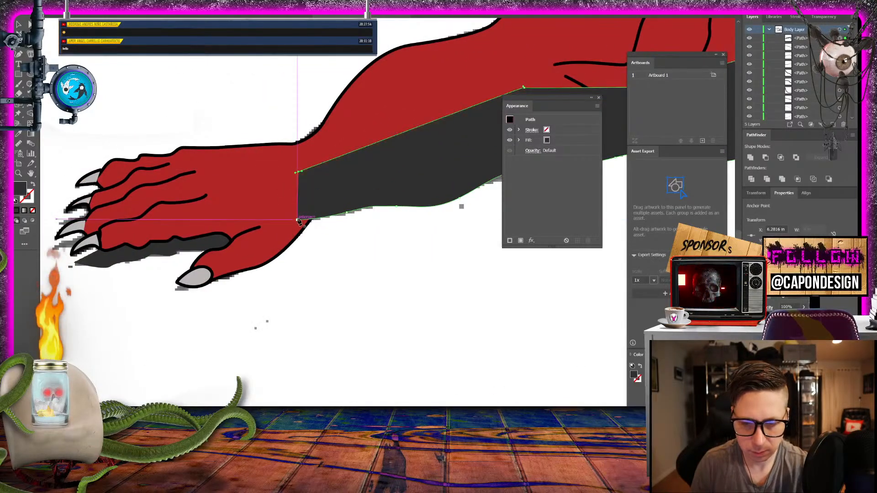
- Move the near-arm shadow shape from Body Layer into the Sahdow layer by cutting it and pasting it in place beneath the body
{"action": "key", "text": "v"}
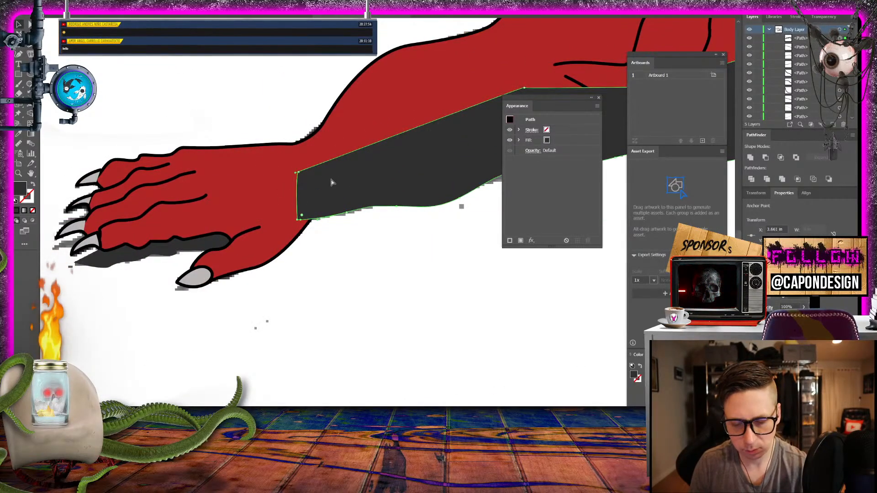
{"action": "key", "text": "ctrl+z"}
{"action": "left_click", "coordinate": [394, 169]}
{"action": "key", "text": "ctrl+z"}
{"action": "key", "text": "ctrl+z"}
{"action": "left_click", "coordinate": [325, 203]}
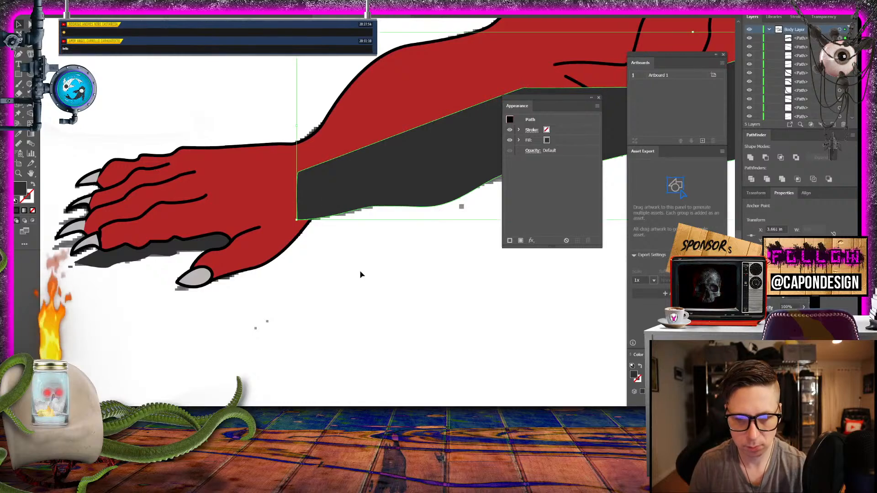
{"action": "left_click", "coordinate": [361, 274]}
{"action": "left_click", "coordinate": [351, 185]}
{"action": "key", "text": "ctrl+shift+bracketleft"}
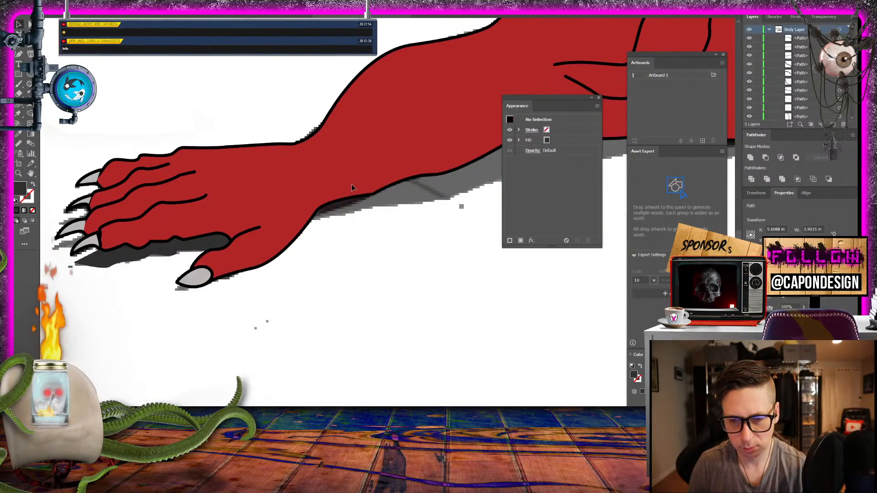
{"action": "scroll", "coordinate": [758, 69], "scroll_direction": "down", "scroll_amount": 3}
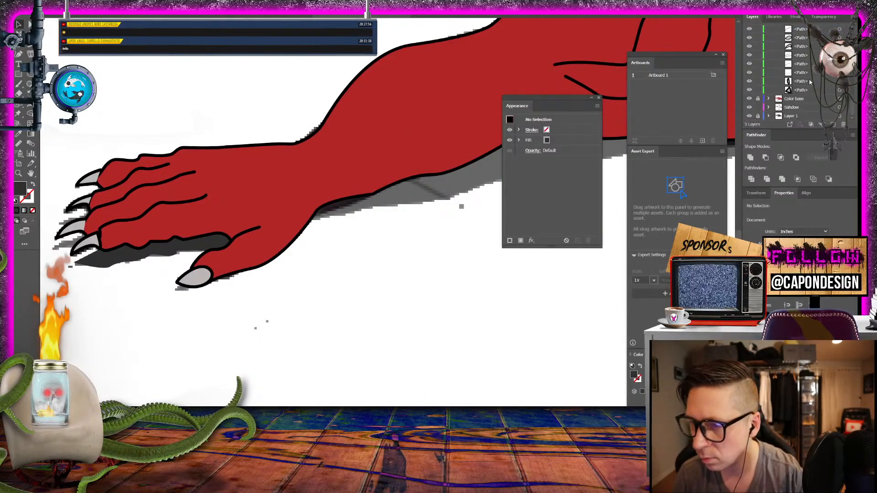
{"action": "left_click", "coordinate": [840, 107]}
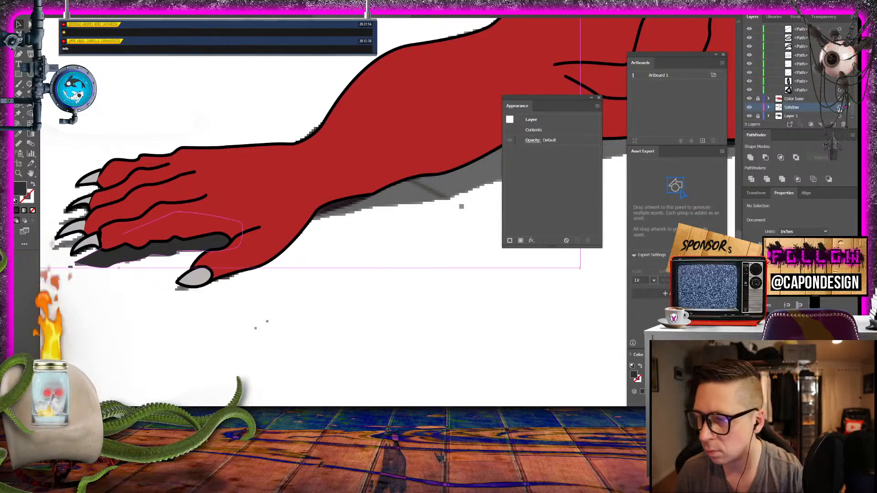
{"action": "left_click", "coordinate": [63, 2]}
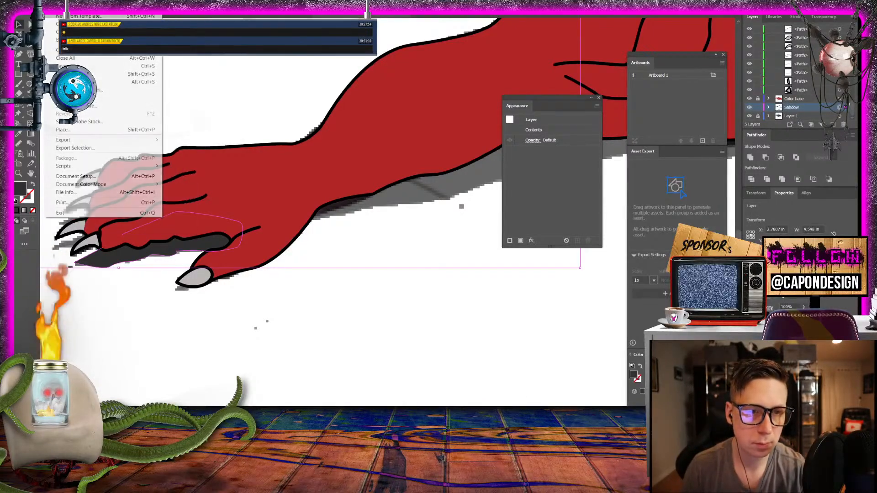
{"action": "left_click", "coordinate": [91, 66]}
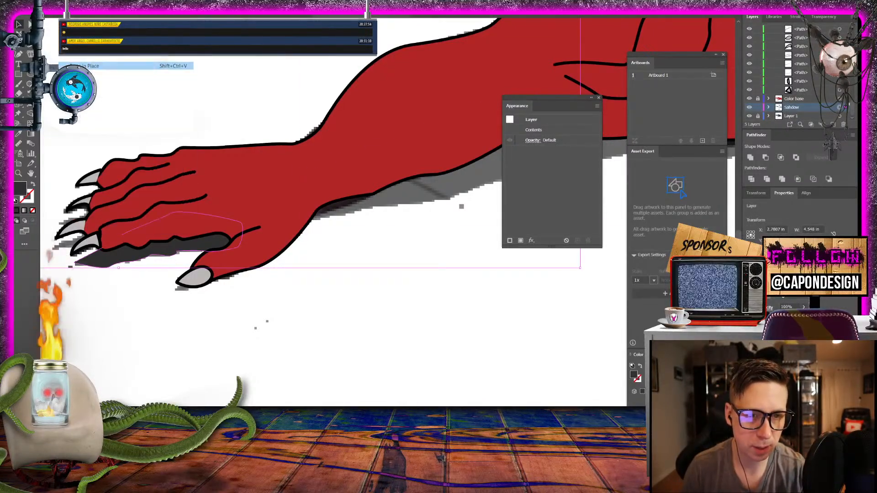
{"action": "left_click", "coordinate": [343, 295]}
- Draw a closed dark grey shadow under the near hand's thumb, following its lower edge to the claw tip and tucking its upper edge beneath the thumb
{"action": "left_click_drag", "start_coordinate": [404, 252], "coordinate": [428, 173]}
{"action": "left_click", "coordinate": [19, 54]}
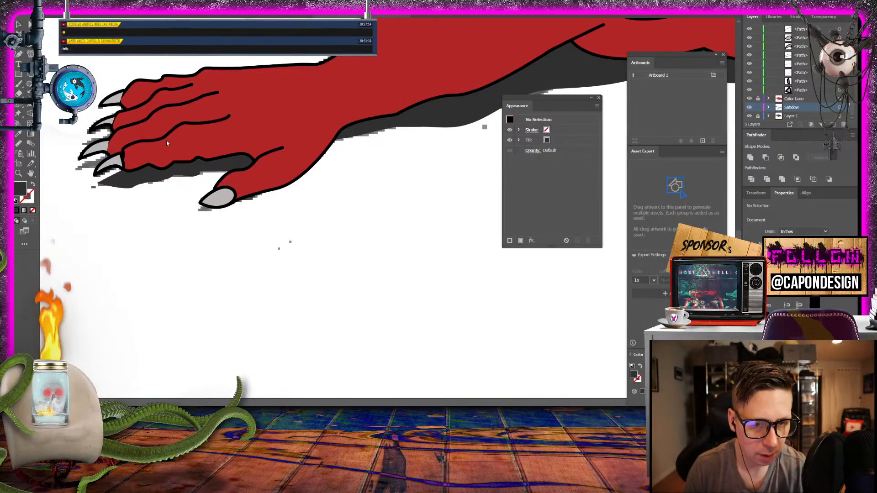
{"action": "left_click", "coordinate": [279, 184]}
{"action": "left_click", "coordinate": [250, 200]}
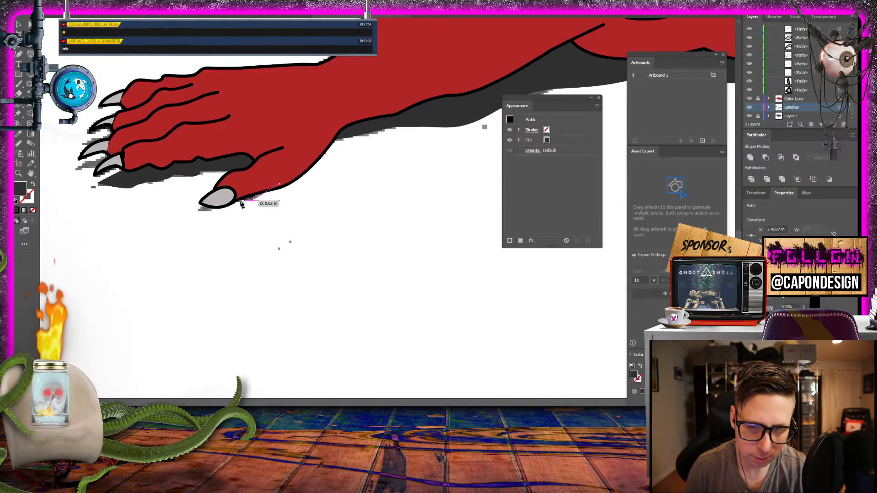
{"action": "left_click", "coordinate": [218, 206]}
{"action": "left_click", "coordinate": [204, 211]}
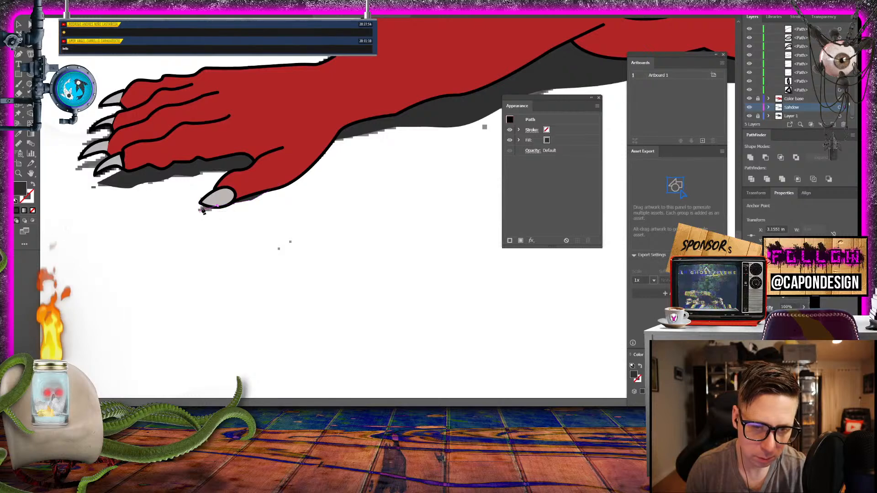
{"action": "left_click", "coordinate": [278, 185]}
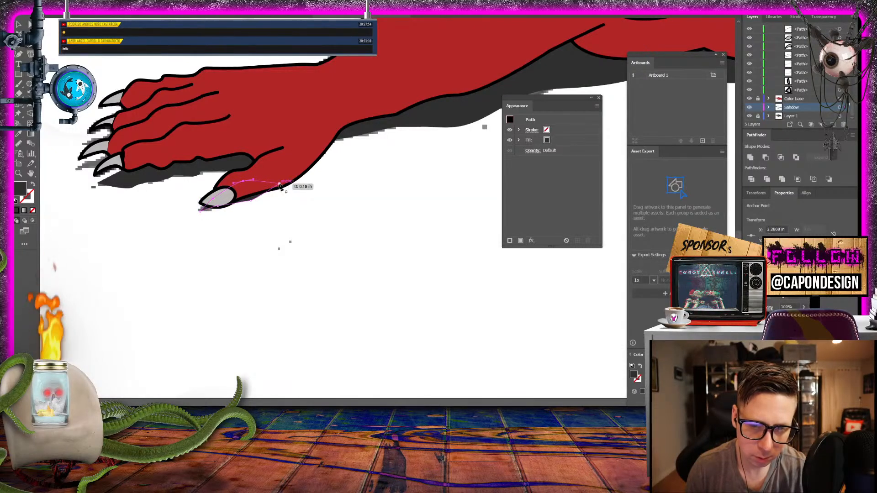
{"action": "left_click", "coordinate": [18, 24]}
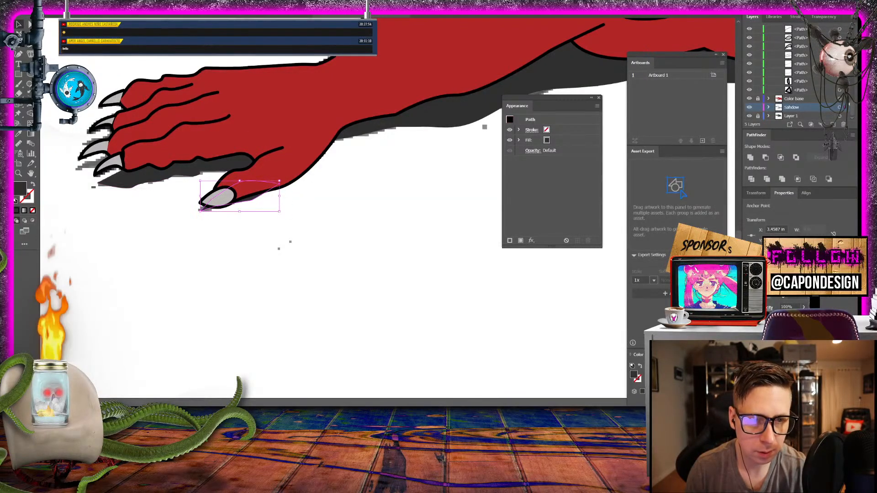
{"action": "left_click", "coordinate": [117, 240]}
- Examine the traced shadows along the near arm, body and legs, and across the whole creature with reference Layer 1 hidden
{"action": "scroll", "coordinate": [360, 250], "scroll_direction": "right", "scroll_amount": 1}
{"action": "scroll", "coordinate": [360, 249], "scroll_direction": "up", "scroll_amount": 10}
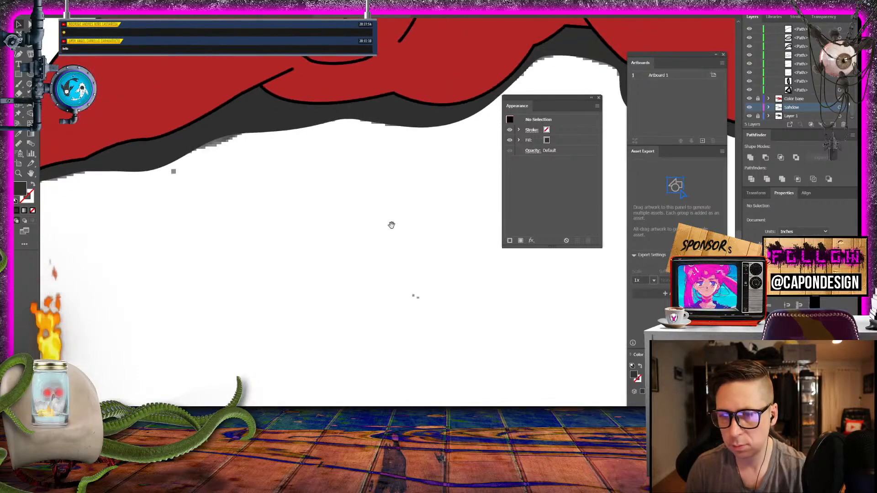
{"action": "scroll", "coordinate": [360, 250], "scroll_direction": "right", "scroll_amount": 4}
{"action": "left_click_drag", "start_coordinate": [261, 223], "coordinate": [667, 261]}
{"action": "left_click_drag", "start_coordinate": [231, 232], "coordinate": [574, 270]}
{"action": "left_click_drag", "start_coordinate": [282, 222], "coordinate": [351, 227]}
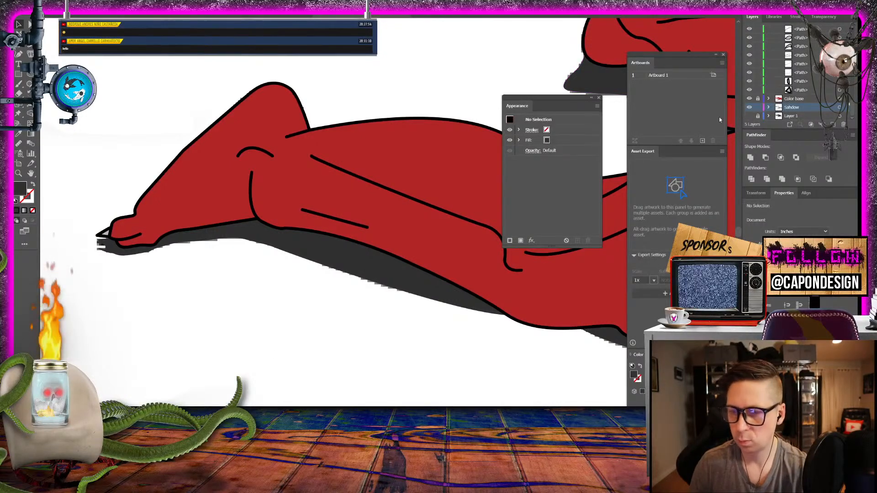
{"action": "key", "text": "ctrl+minus"}
{"action": "key", "text": "ctrl+minus"}
{"action": "key", "text": "ctrl+minus"}
{"action": "key", "text": "ctrl+minus"}
{"action": "key", "text": "ctrl+minus"}
{"action": "key", "text": "ctrl+minus"}
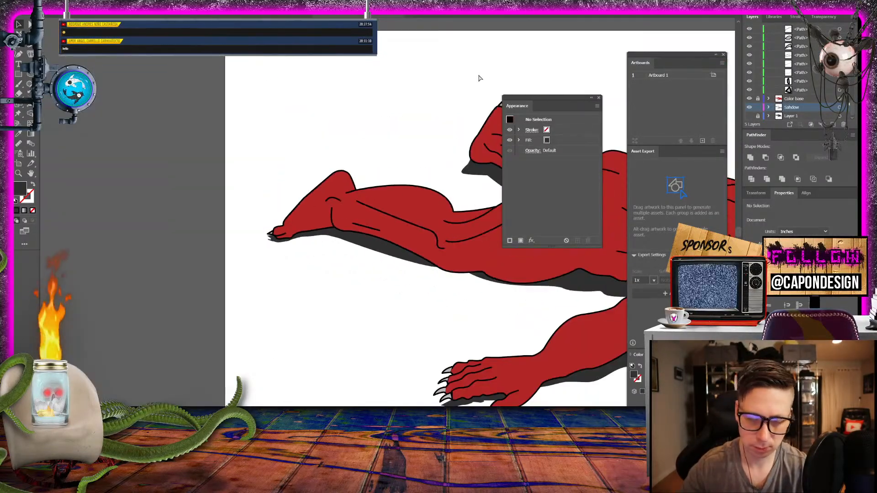
{"action": "key", "text": "ctrl+equal"}
{"action": "key", "text": "ctrl+minus"}
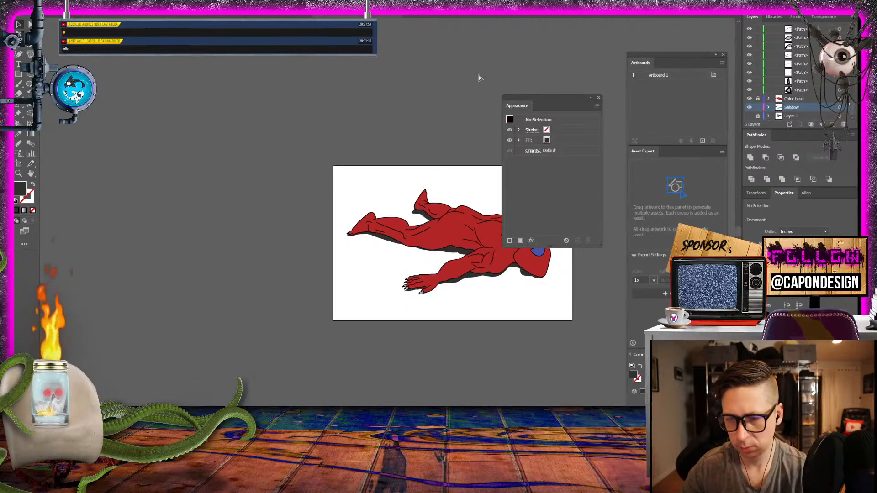
{"action": "key", "text": "ctrl+equal"}
{"action": "left_click_drag", "start_coordinate": [434, 122], "coordinate": [211, 73]}
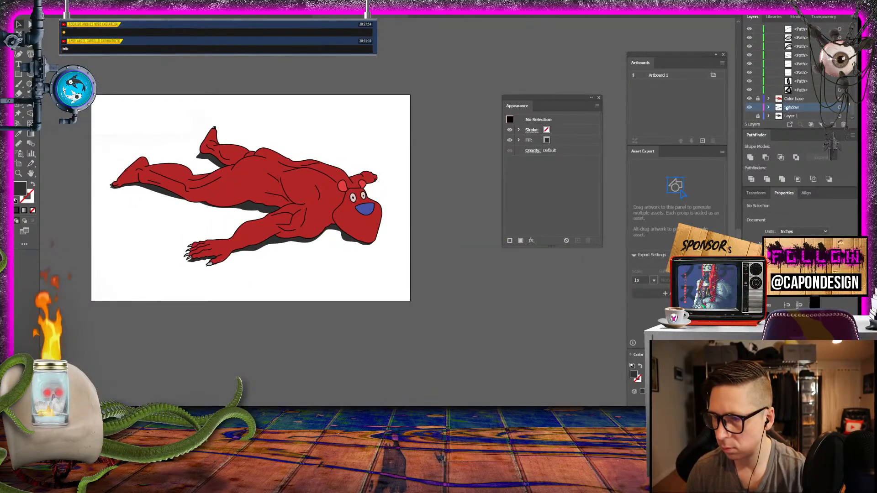
- Set the opacity of the whole Sahdow layer to 75%
{"action": "left_click", "coordinate": [839, 108]}
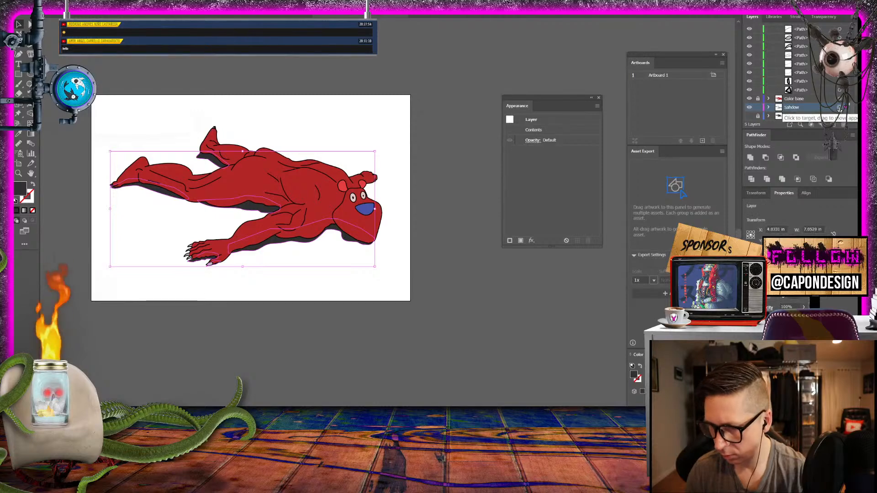
{"action": "left_click", "coordinate": [529, 141]}
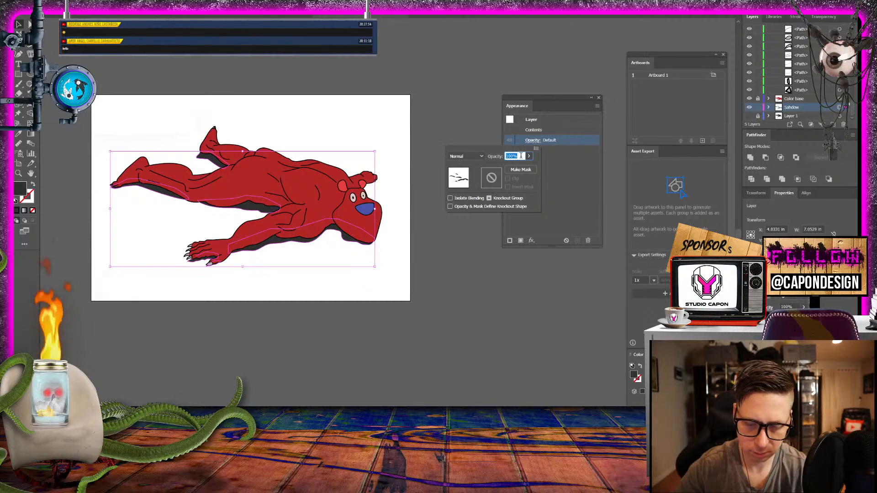
{"action": "type", "text": "75"}
{"action": "key", "text": "Return"}
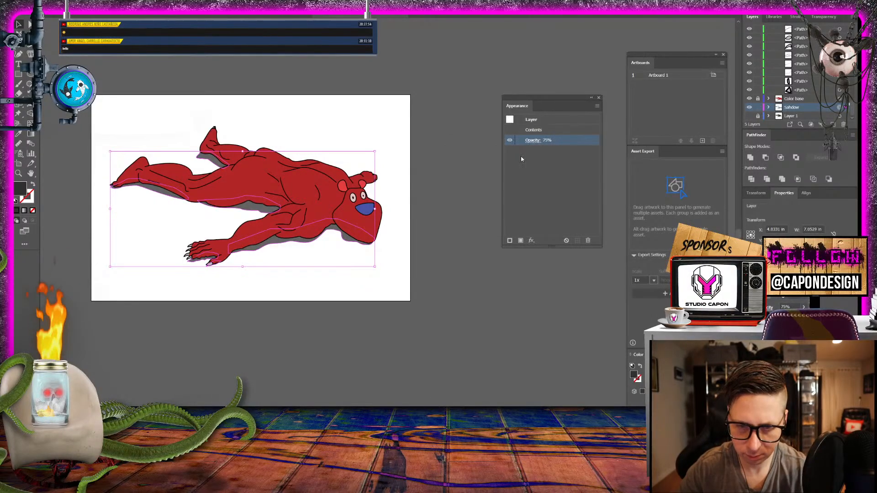
{"action": "left_click", "coordinate": [448, 169]}
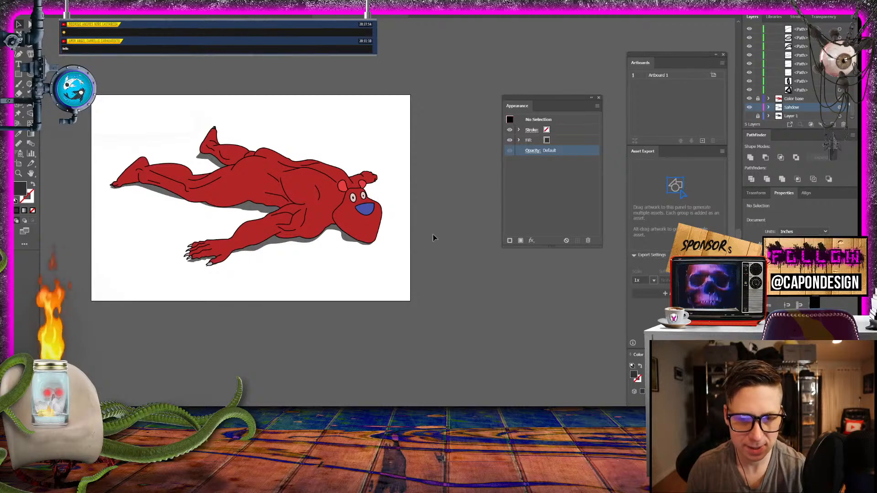
- Bring the creature's head into close view and collapse the Head Outline and Body Layer contents in the layer list
{"action": "left_click", "coordinate": [20, 174]}
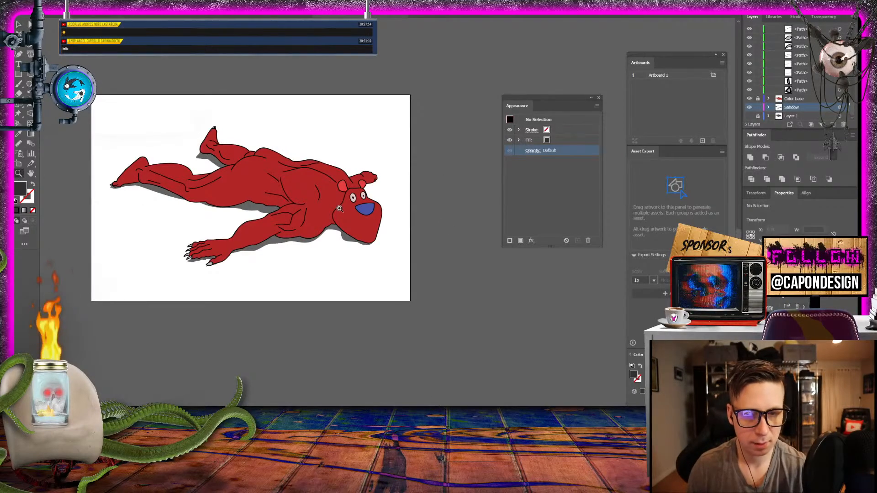
{"action": "left_click", "coordinate": [364, 207]}
{"action": "left_click_drag", "start_coordinate": [364, 205], "coordinate": [432, 198]}
{"action": "scroll", "coordinate": [817, 75], "scroll_direction": "up", "scroll_amount": 3}
{"action": "scroll", "coordinate": [816, 74], "scroll_direction": "up", "scroll_amount": 4}
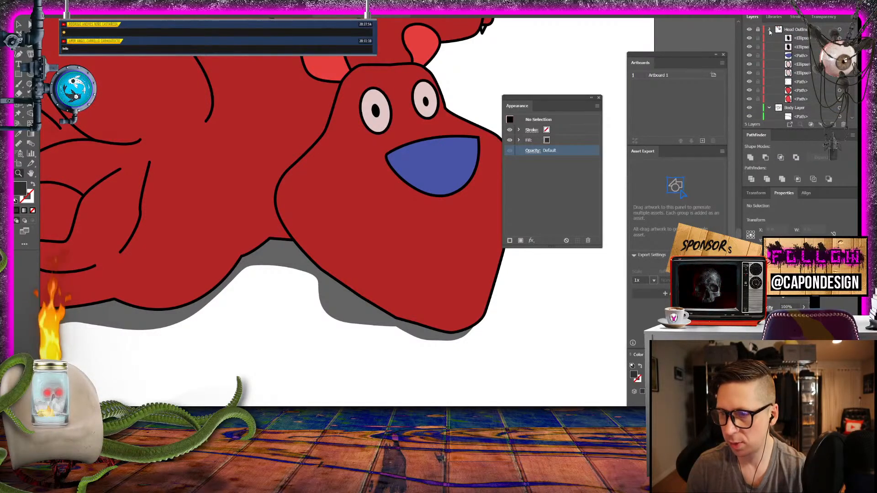
{"action": "left_click", "coordinate": [769, 29]}
{"action": "left_click", "coordinate": [769, 39]}
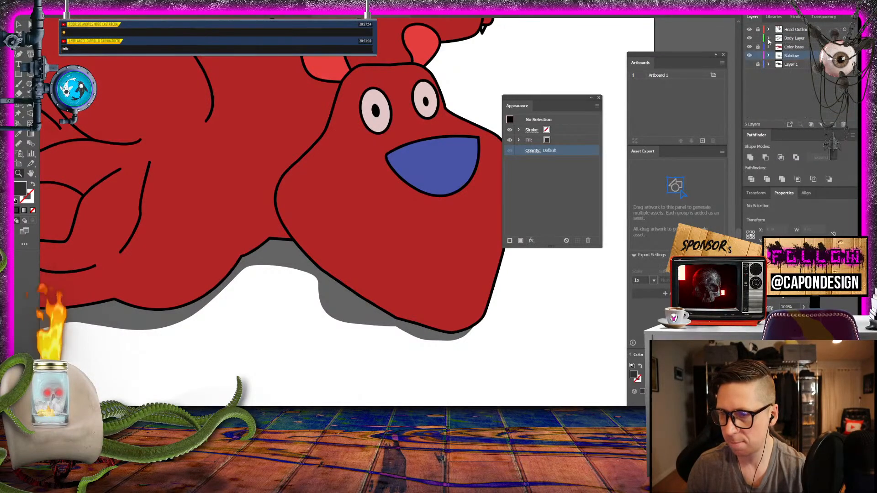
- Compare the drawing with the reference Layer 1 shown and hidden, and delete Layer 1
{"action": "left_click", "coordinate": [749, 67]}
{"action": "left_click", "coordinate": [749, 66]}
{"action": "left_click", "coordinate": [750, 65]}
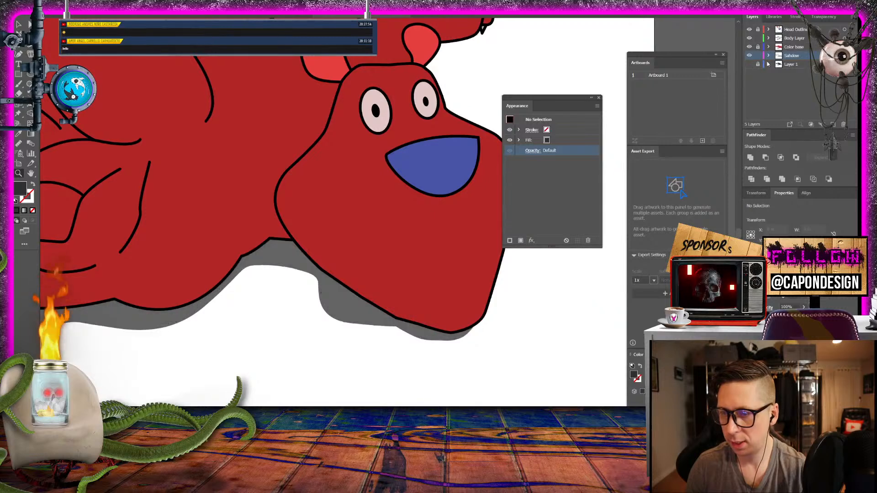
{"action": "left_click", "coordinate": [792, 65]}
{"action": "left_click_drag", "start_coordinate": [793, 65], "coordinate": [844, 124]}
{"action": "left_click", "coordinate": [787, 84]}
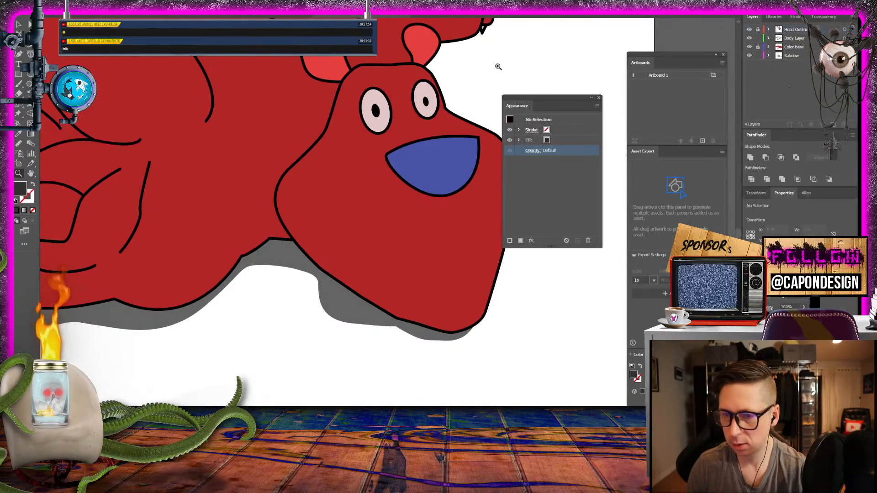
- Save the drawing under a new name beginning with Tiger as an Adobe Illustrator file, accepting the Illustrator 2020 options
{"action": "left_click", "coordinate": [50, 1]}
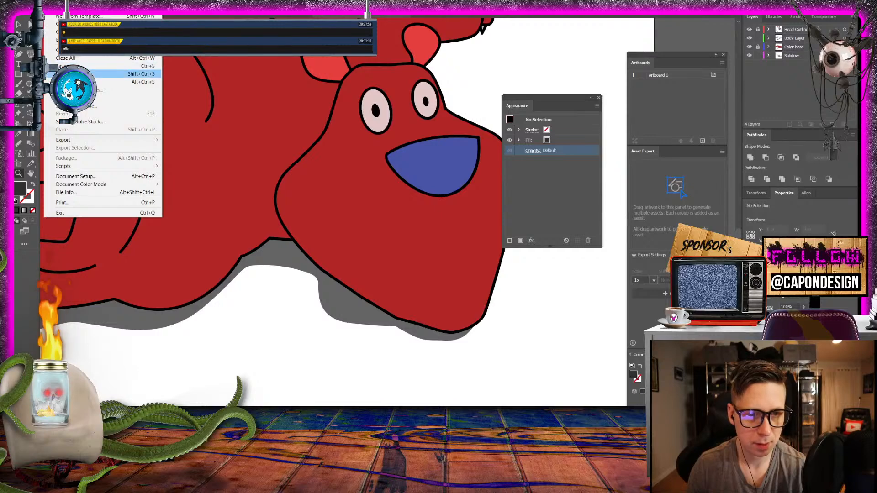
{"action": "left_click", "coordinate": [92, 74]}
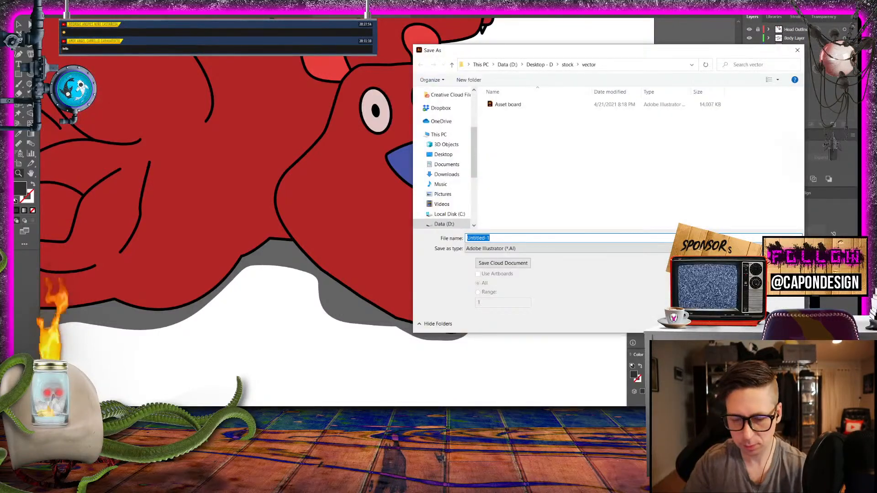
{"action": "type", "text": "Tiger"}
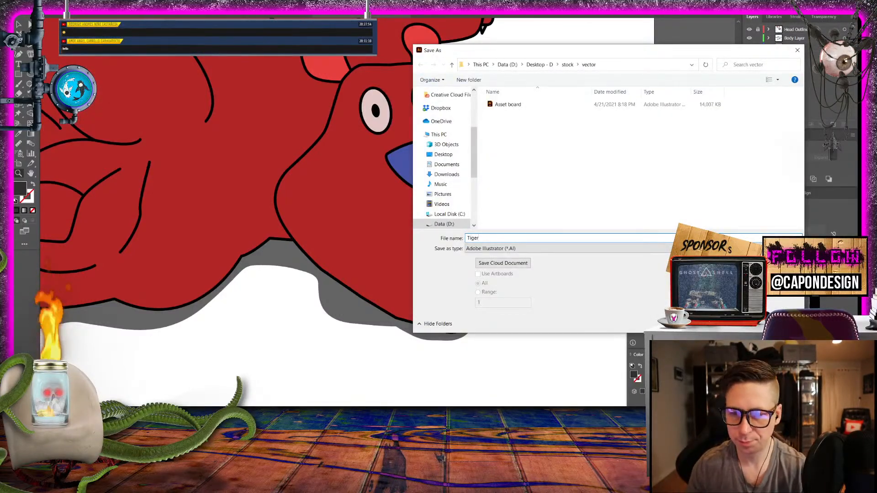
{"action": "scroll", "coordinate": [439, 174], "scroll_direction": "down", "scroll_amount": 3}
{"action": "left_click", "coordinate": [430, 165]}
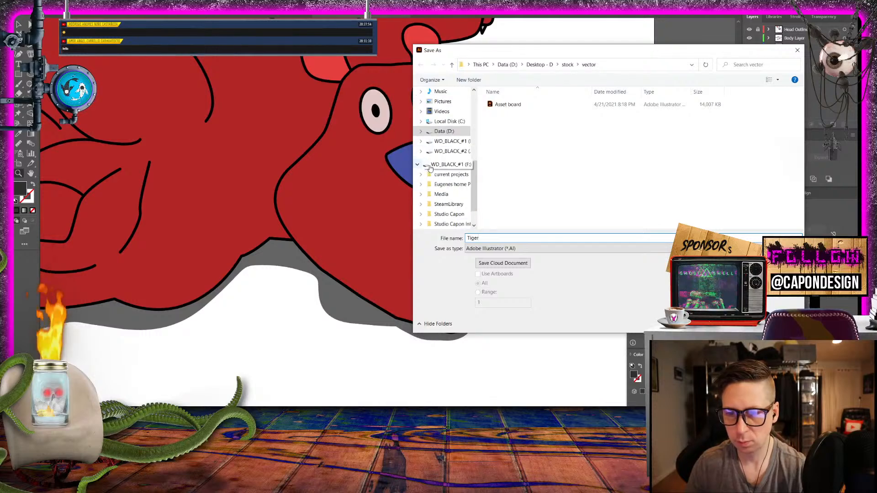
{"action": "left_click_drag", "start_coordinate": [553, 52], "coordinate": [571, 49]}
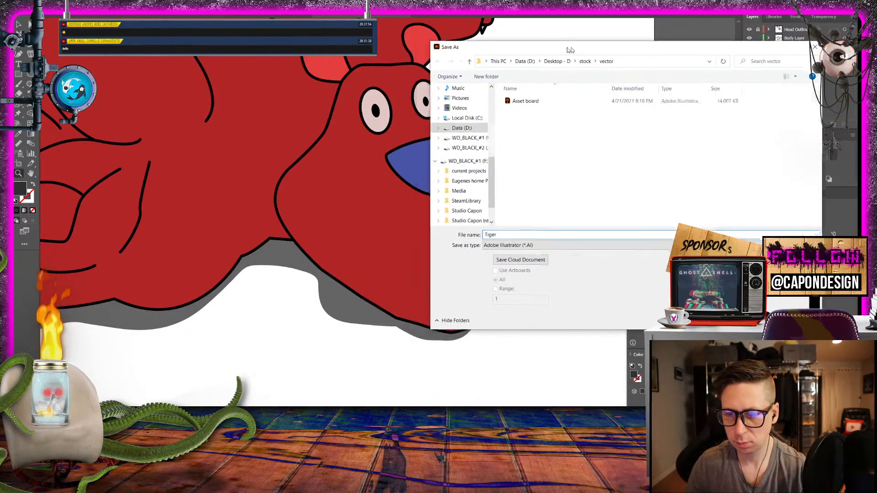
{"action": "key", "text": "Return"}
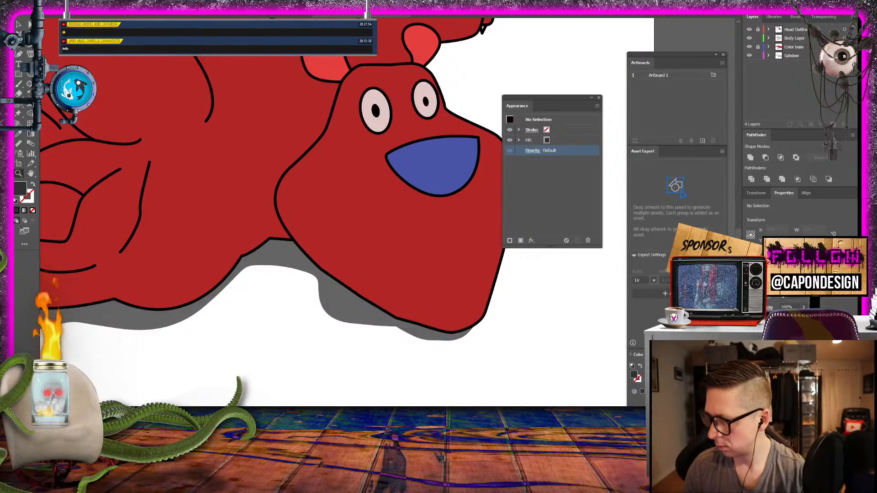
{"action": "key", "text": "Return"}
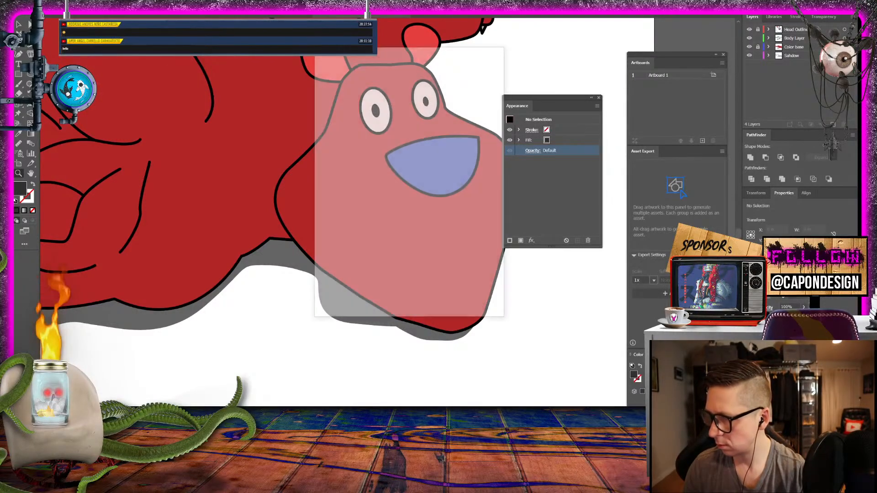
{"action": "left_click", "coordinate": [441, 304]}
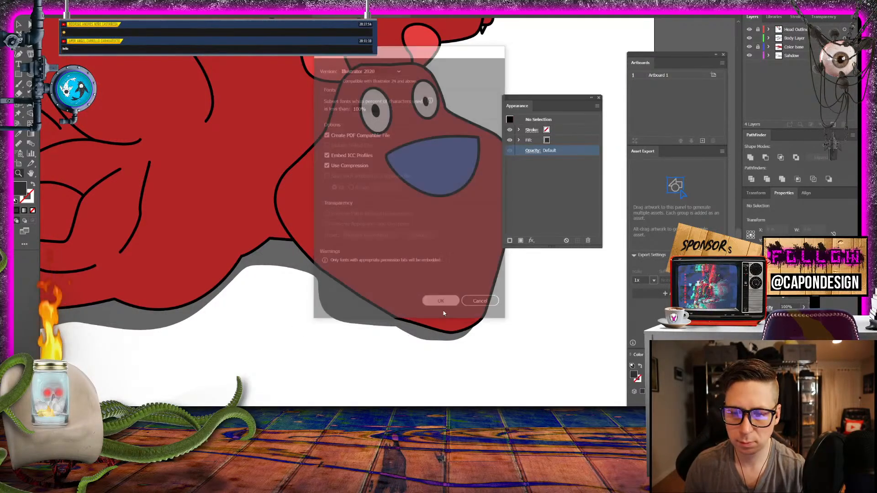
{"action": "left_click", "coordinate": [324, 371]}
{"action": "left_click", "coordinate": [326, 369]}
{"action": "scroll", "coordinate": [327, 361], "scroll_direction": "up", "scroll_amount": 5}
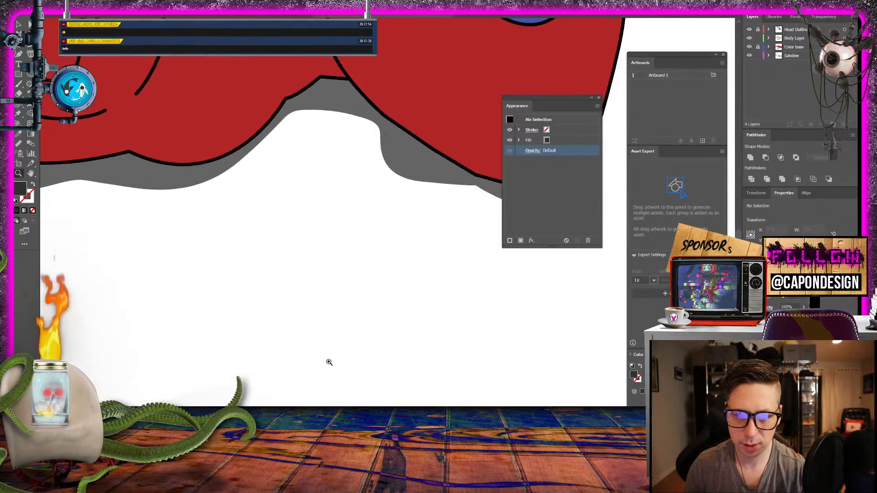
- Bring the whole creature back into view and try to open the reference image tiger_anatomy_poster_v3.webp
{"action": "left_click", "coordinate": [350, 347], "text": "alt"}
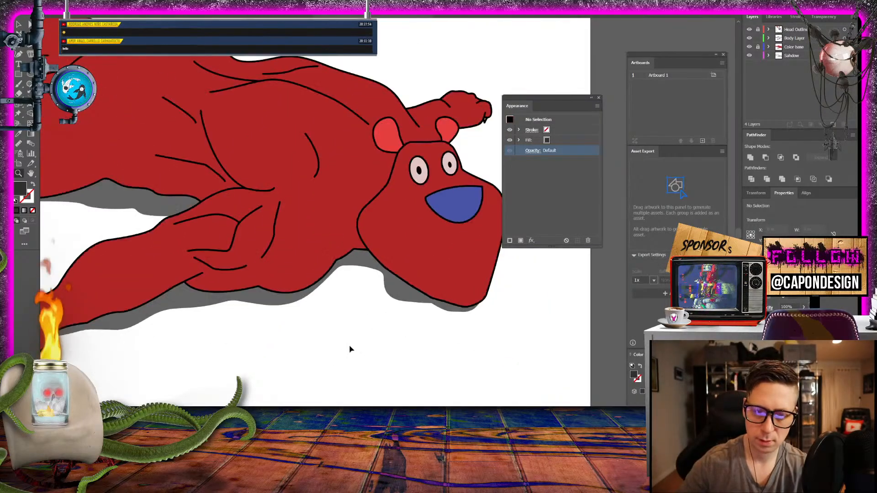
{"action": "left_click", "coordinate": [351, 347], "text": "alt"}
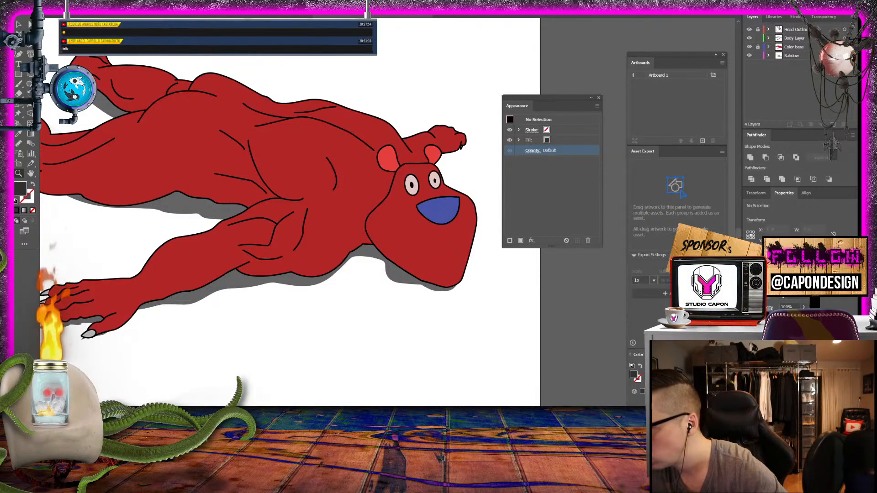
{"action": "left_click_drag", "start_coordinate": [857, 190], "coordinate": [876, 174]}
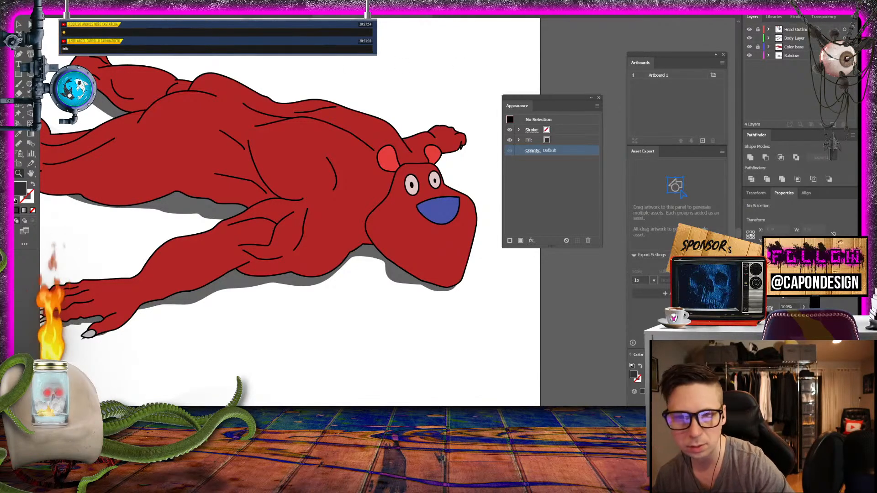
{"action": "left_click", "coordinate": [478, 16]}
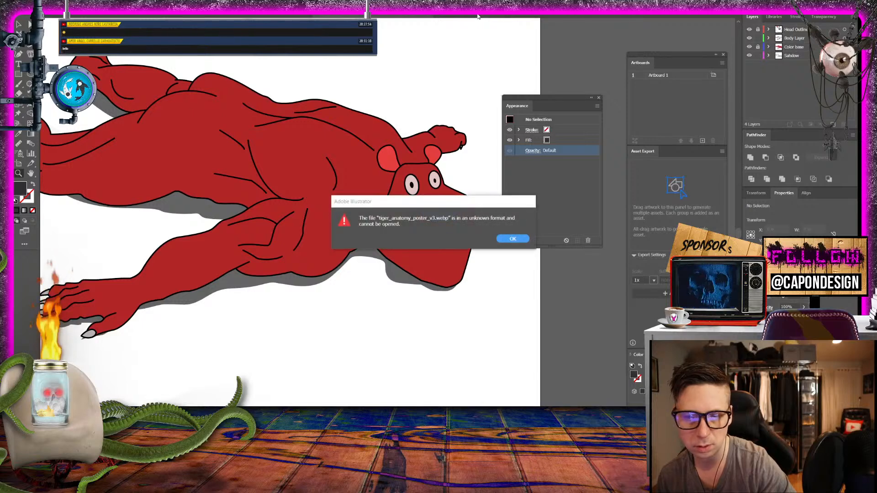
{"action": "left_click", "coordinate": [512, 238]}
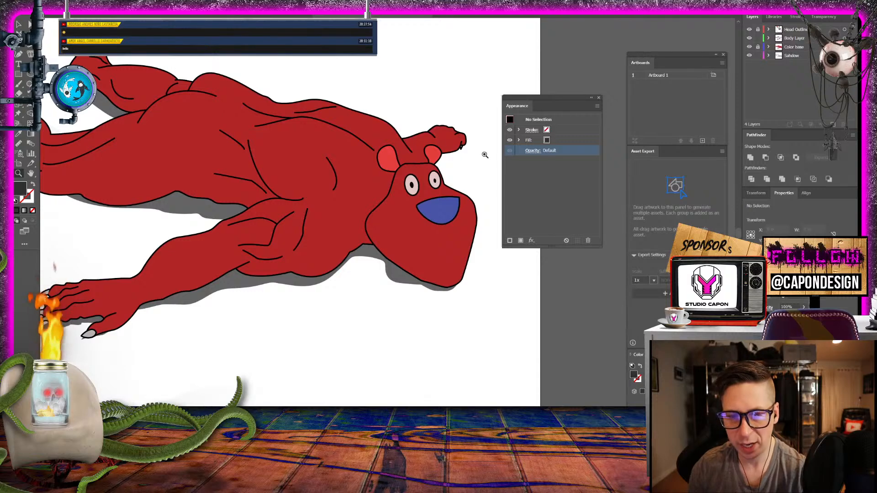
- Change the fill of the creature's two ears to the muted pink CE7272, keeping their black outlines
{"action": "left_click_drag", "start_coordinate": [326, 195], "coordinate": [337, 240]}
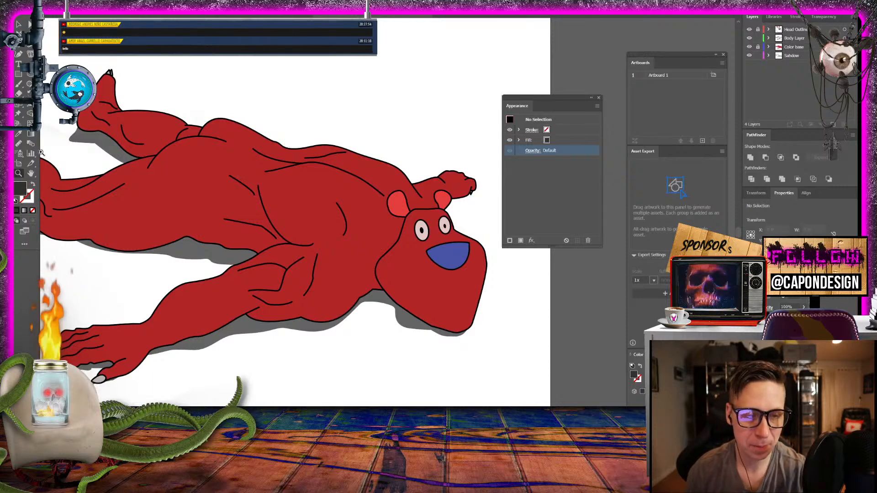
{"action": "left_click", "coordinate": [490, 236]}
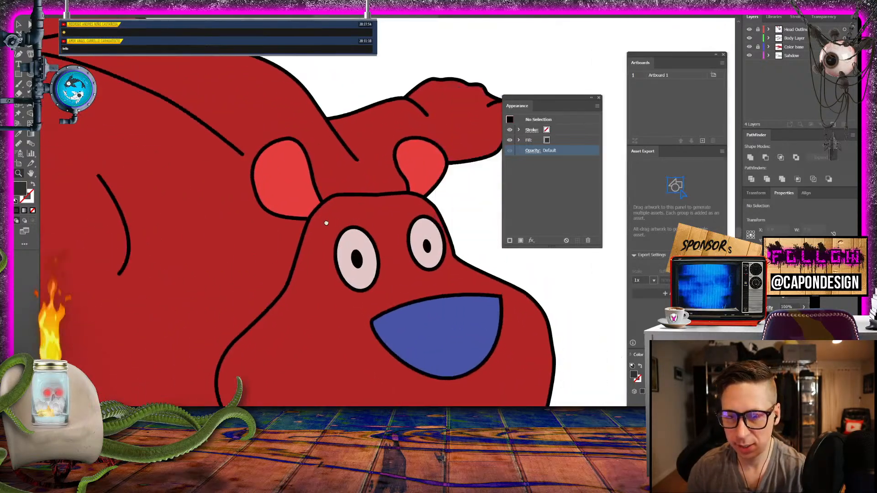
{"action": "left_click", "coordinate": [28, 26]}
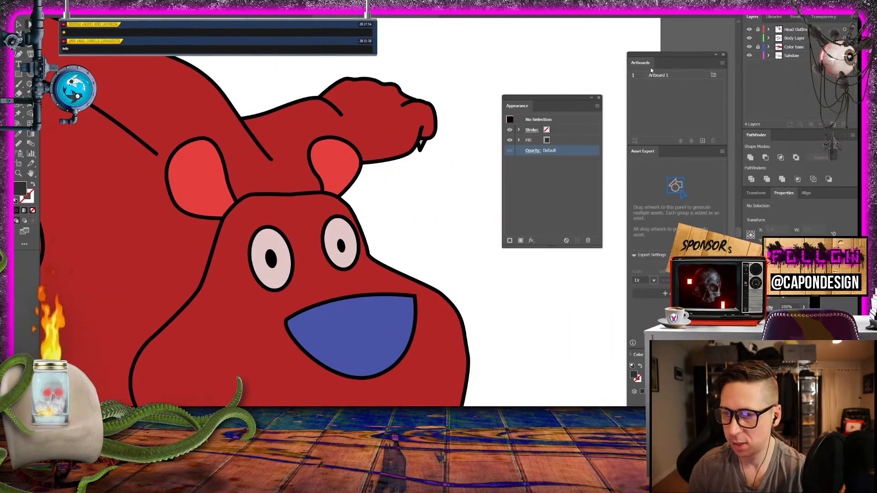
{"action": "left_click", "coordinate": [333, 166]}
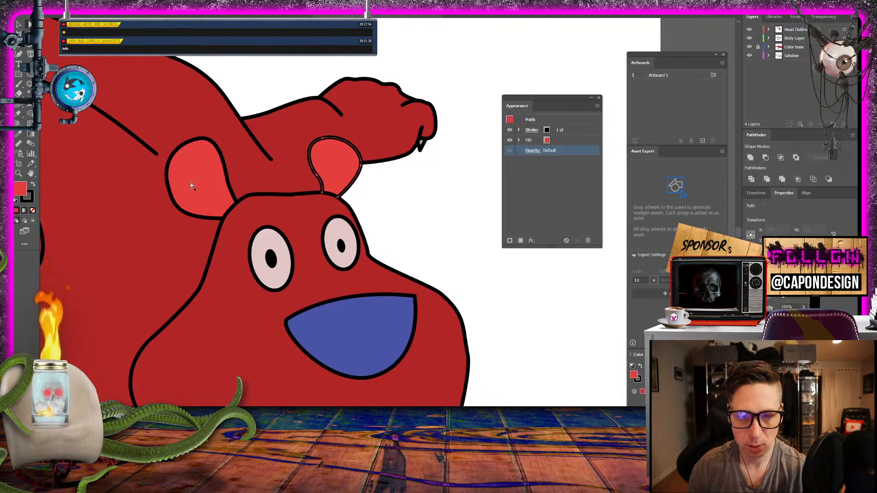
{"action": "double_click", "coordinate": [20, 188]}
{"action": "left_click", "coordinate": [373, 191]}
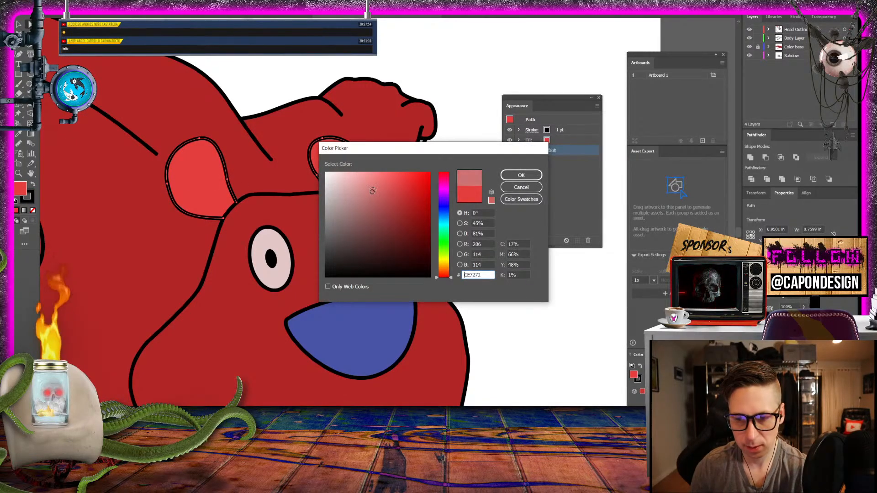
{"action": "left_click", "coordinate": [522, 175]}
{"action": "left_click", "coordinate": [318, 63]}
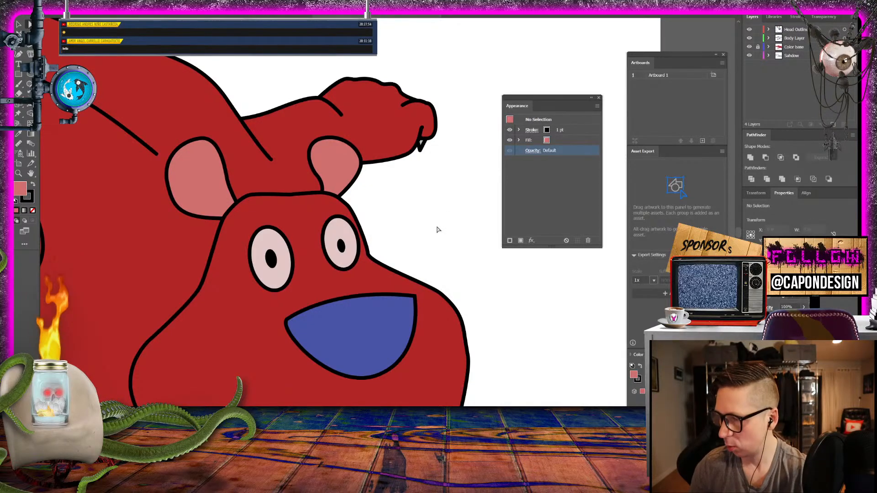
- Add a new layer beneath the Sahdow layer and name it Blood
{"action": "scroll", "coordinate": [412, 232], "scroll_direction": "down", "scroll_amount": 5}
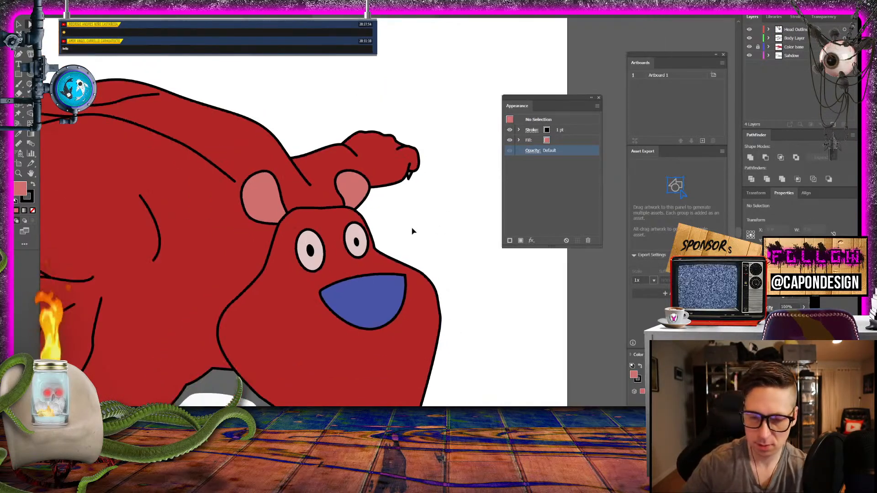
{"action": "scroll", "coordinate": [412, 231], "scroll_direction": "up", "scroll_amount": 1}
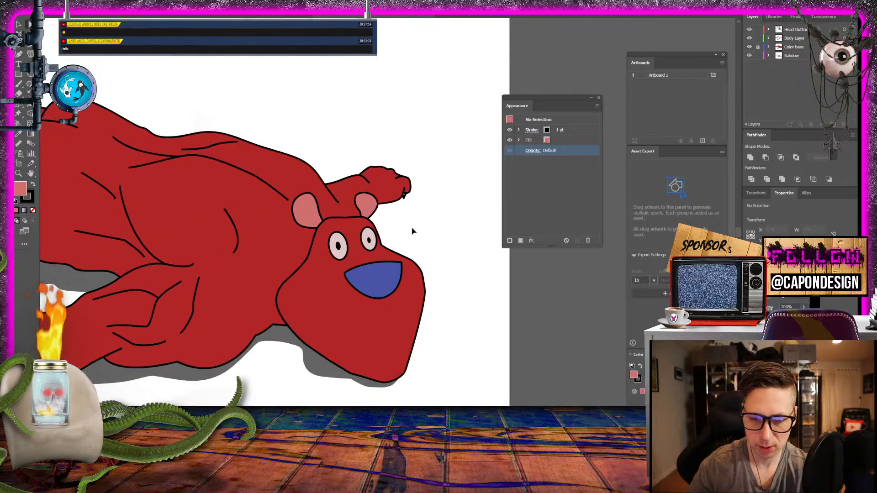
{"action": "scroll", "coordinate": [412, 231], "scroll_direction": "down", "scroll_amount": 2}
{"action": "scroll", "coordinate": [412, 231], "scroll_direction": "up", "scroll_amount": 1}
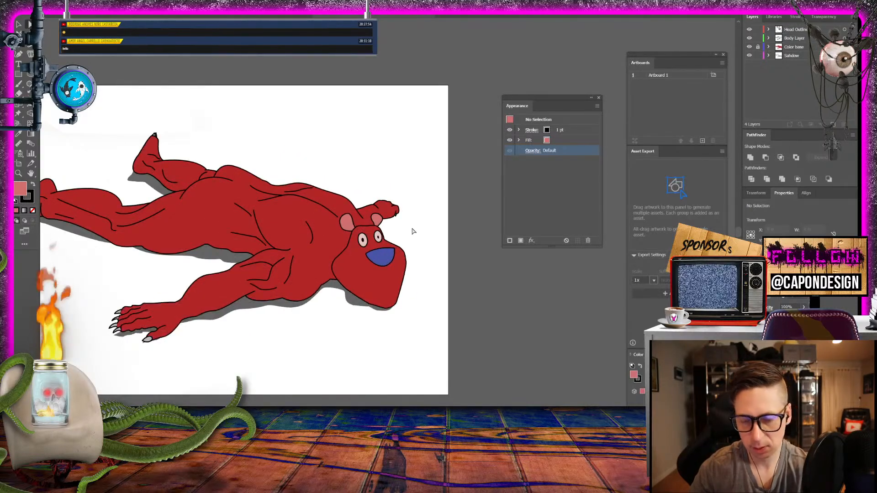
{"action": "left_click_drag", "start_coordinate": [286, 341], "coordinate": [369, 353]}
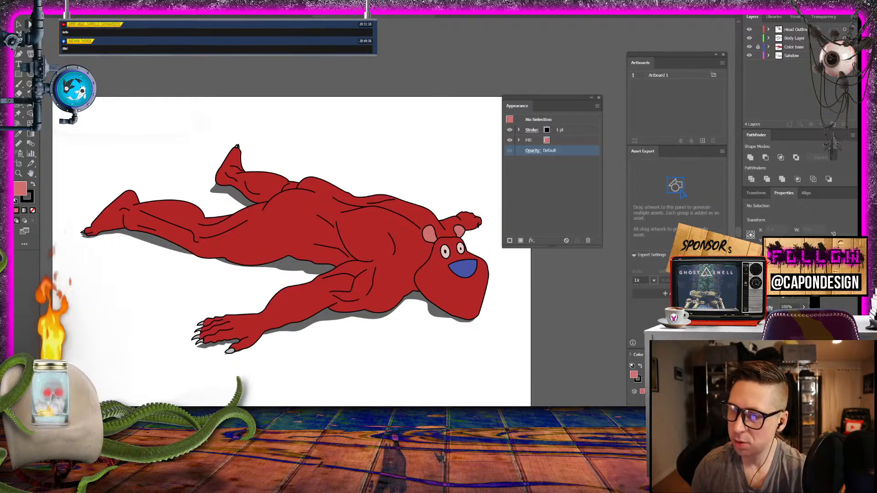
{"action": "left_click", "coordinate": [833, 124]}
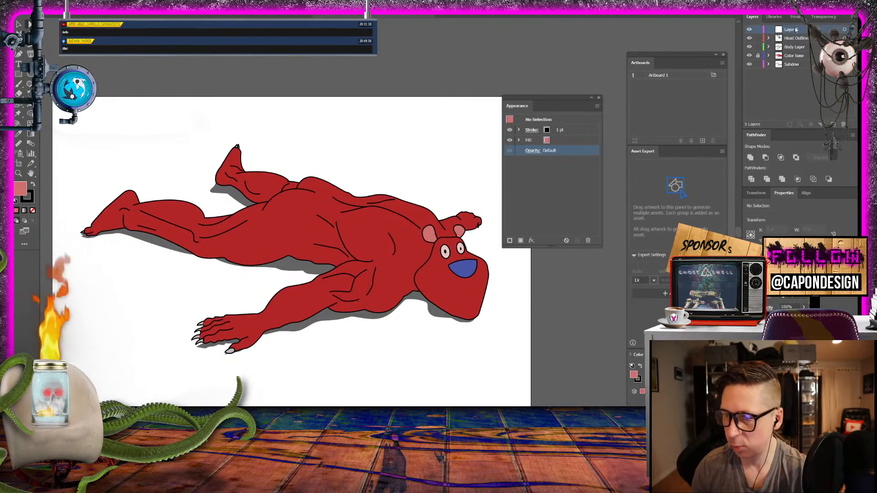
{"action": "left_click_drag", "start_coordinate": [799, 63], "coordinate": [799, 69]}
{"action": "double_click", "coordinate": [792, 64]}
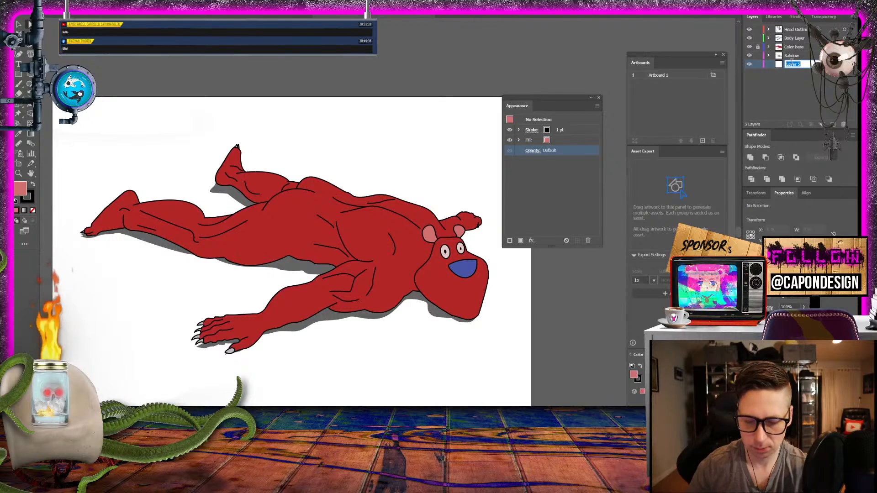
{"action": "type", "text": "Blood"}
{"action": "key", "text": "Return"}
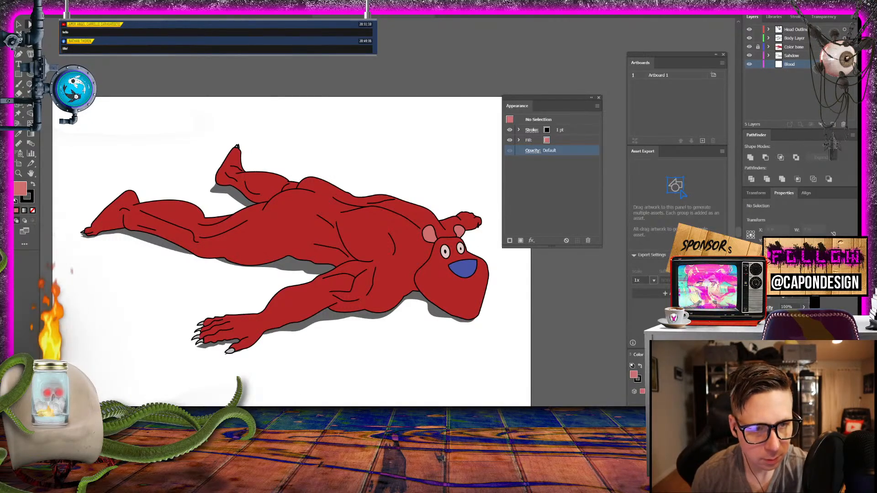
- Draw a closed, dark red blood pool without a stroke on the Blood layer, spreading from under the belly to beneath the near arm and chest
{"action": "double_click", "coordinate": [20, 188]}
{"action": "mouse_move", "coordinate": [358, 227]}
{"action": "left_mouse_down"}
{"action": "mouse_move", "coordinate": [403, 201]}
{"action": "mouse_move", "coordinate": [429, 236]}
{"action": "left_mouse_up"}
{"action": "left_click", "coordinate": [530, 177]}
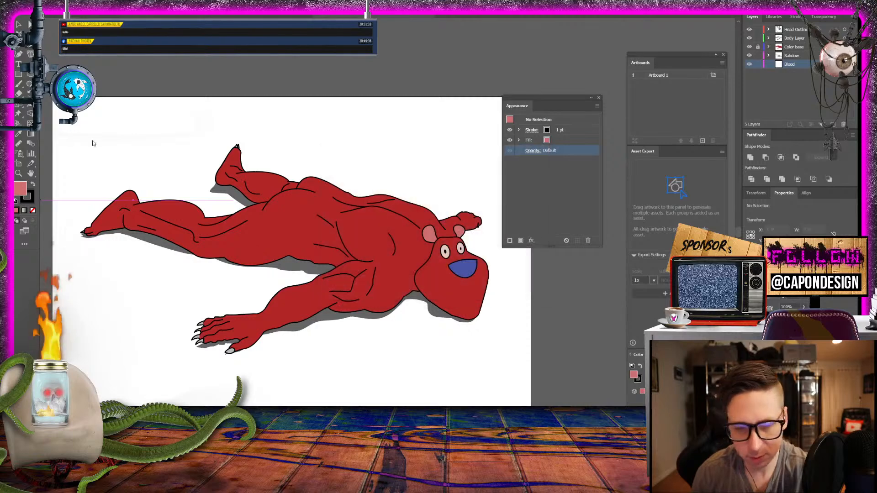
{"action": "key", "text": "x"}
{"action": "left_click", "coordinate": [32, 210]}
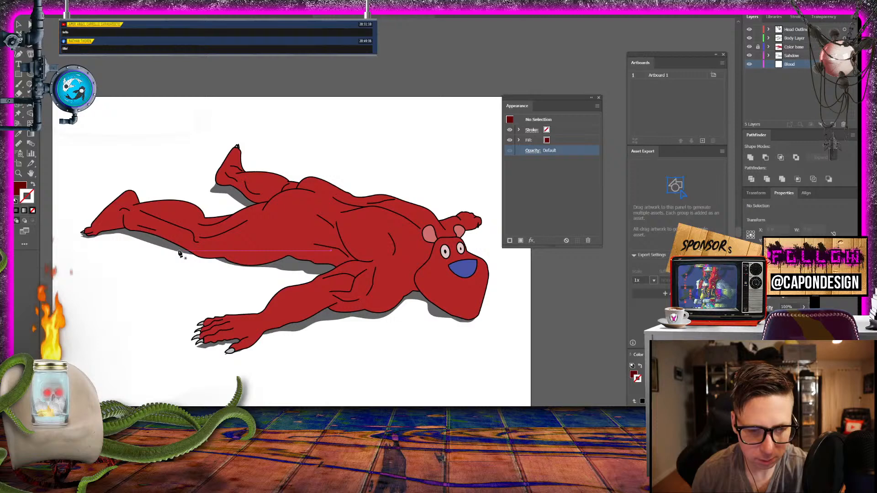
{"action": "left_click", "coordinate": [255, 250]}
{"action": "left_click", "coordinate": [211, 278]}
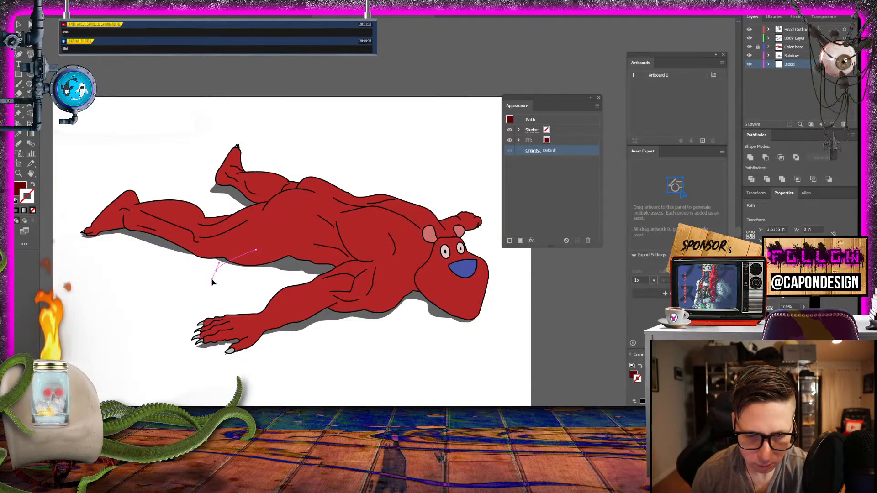
{"action": "left_click_drag", "start_coordinate": [252, 289], "coordinate": [418, 299]}
{"action": "left_click_drag", "start_coordinate": [403, 268], "coordinate": [297, 243]}
{"action": "left_click", "coordinate": [270, 245]}
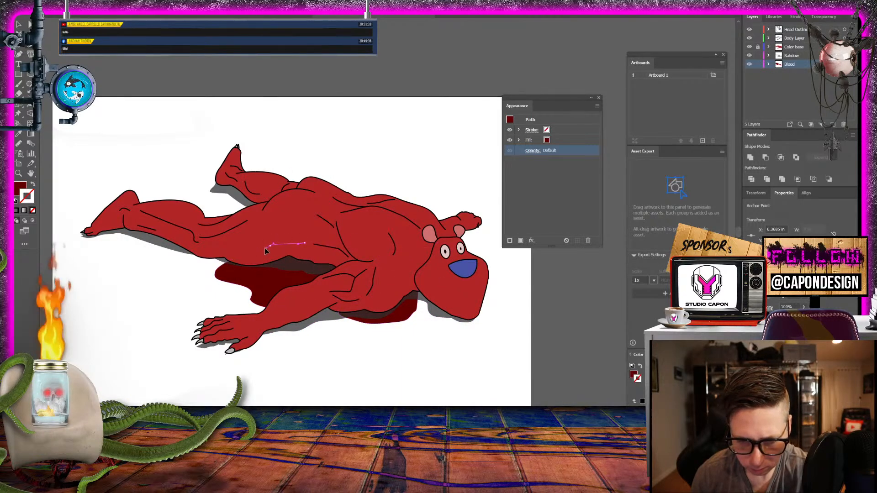
{"action": "left_click", "coordinate": [263, 248]}
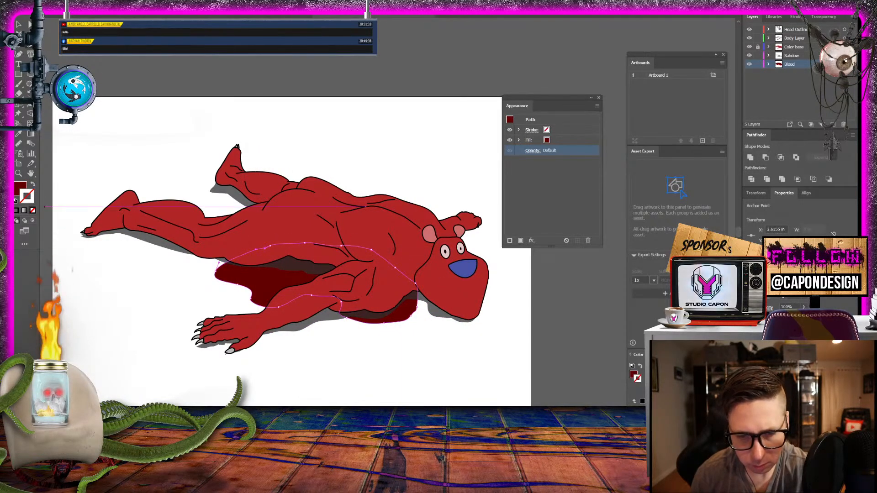
{"action": "left_click", "coordinate": [17, 24]}
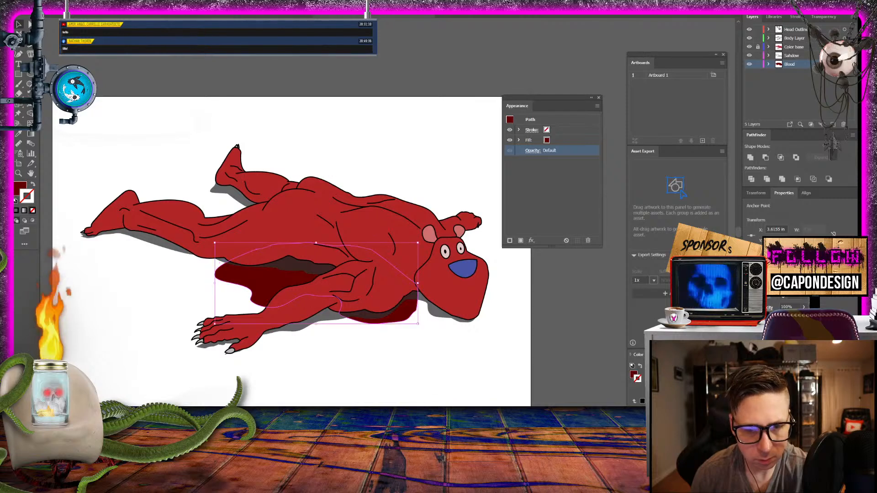
{"action": "left_click", "coordinate": [229, 79]}
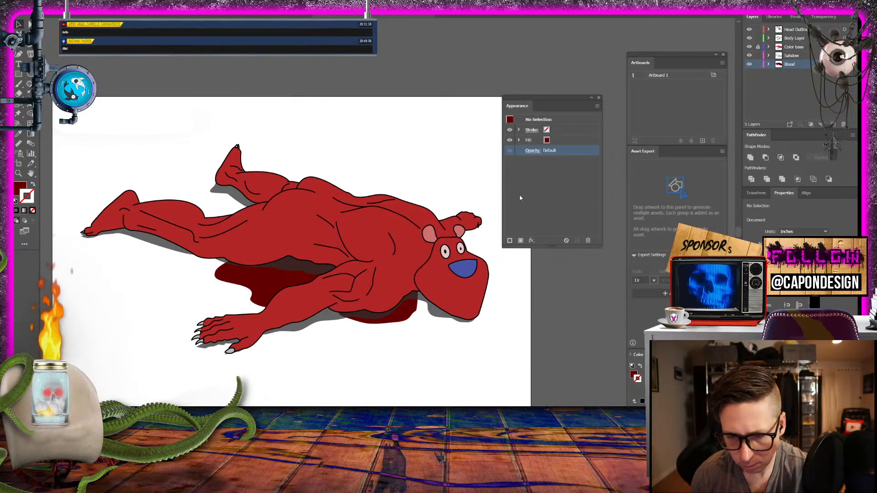
- Set the opacity of the whole Sahdow layer to 50%
{"action": "left_click", "coordinate": [844, 55]}
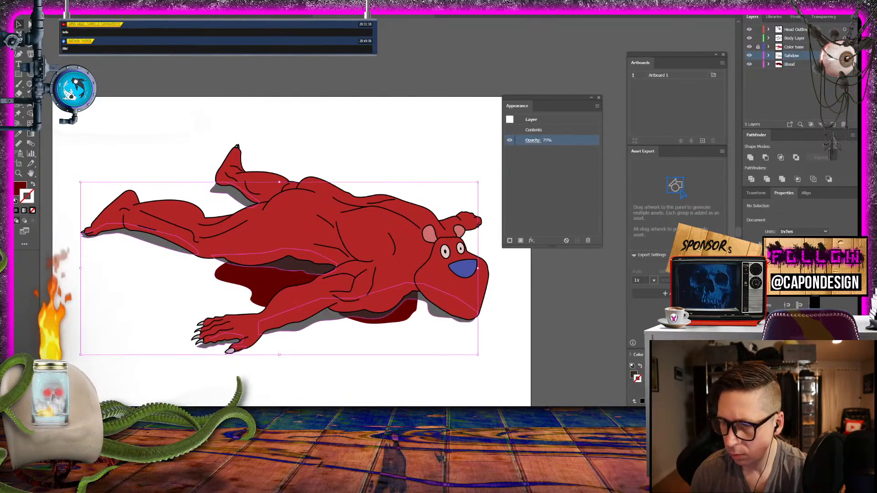
{"action": "left_click", "coordinate": [546, 141]}
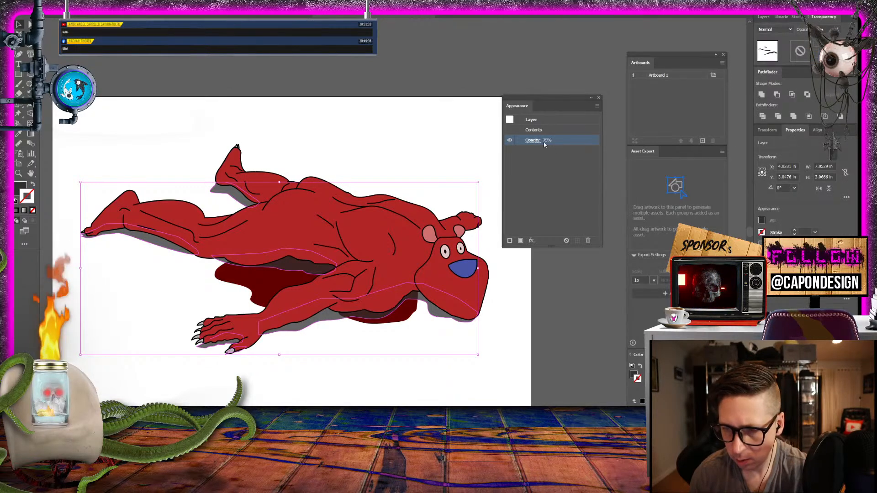
{"action": "left_click", "coordinate": [544, 141]}
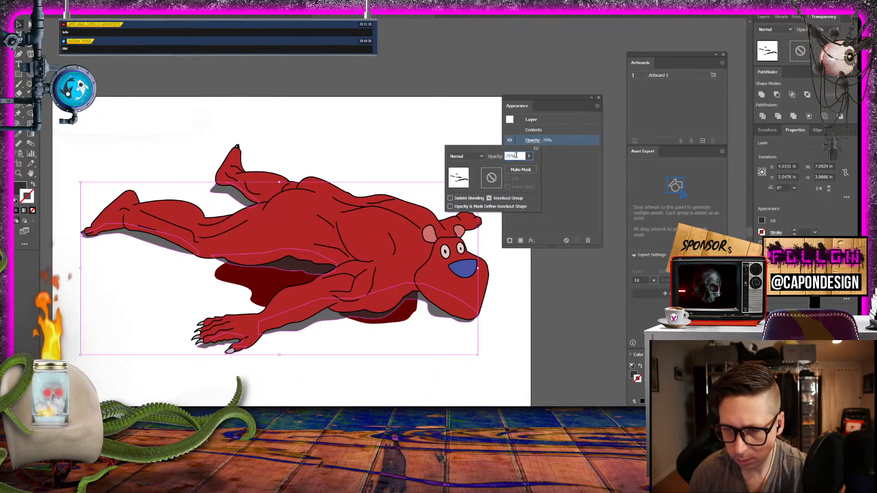
{"action": "type", "text": "50"}
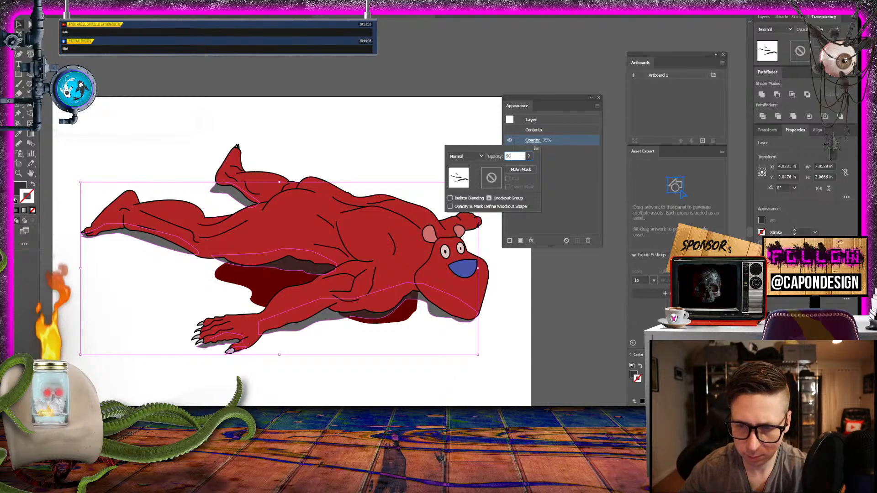
{"action": "key", "text": "Return"}
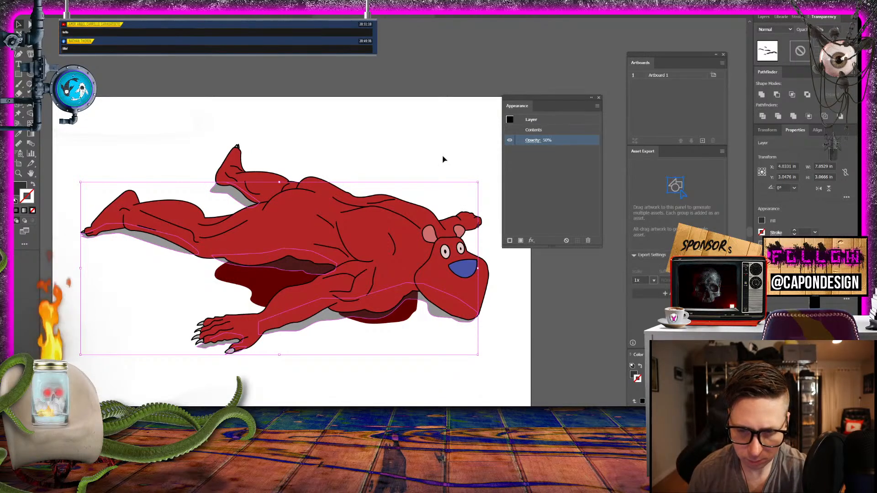
{"action": "left_click", "coordinate": [443, 159]}
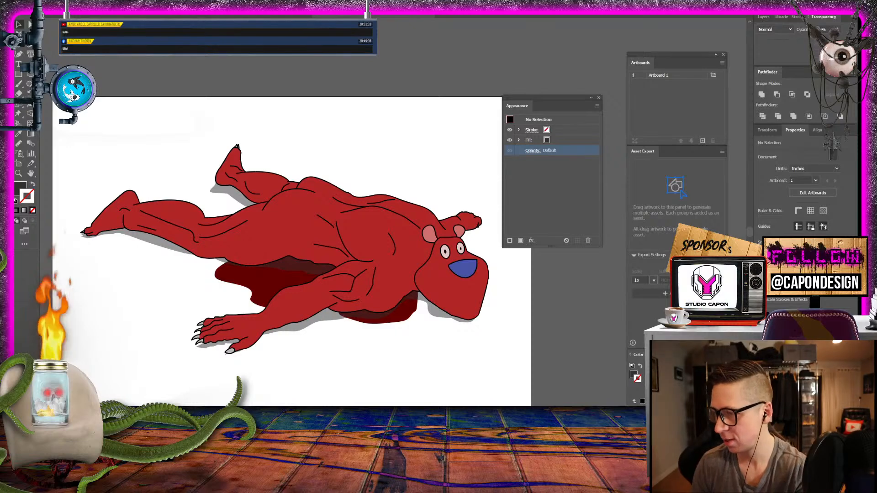
- Add a new layer above Head Outline and name it Tail
{"action": "left_click", "coordinate": [763, 18]}
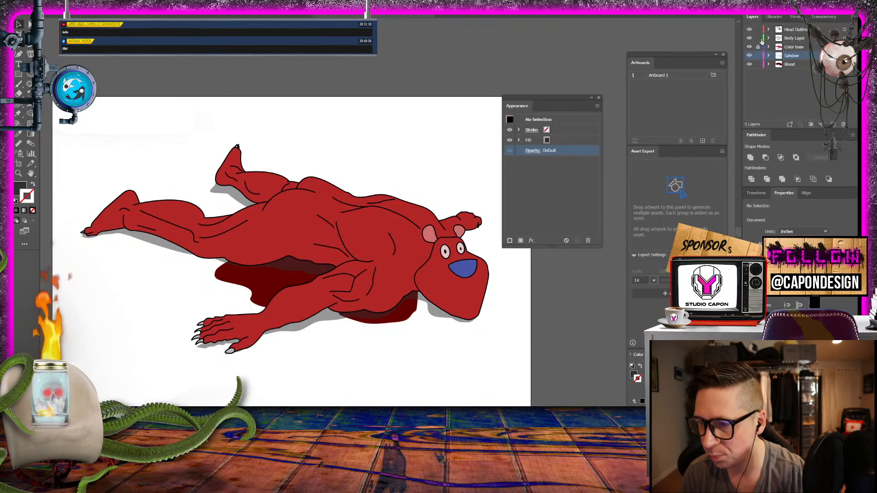
{"action": "left_click", "coordinate": [832, 124]}
{"action": "double_click", "coordinate": [792, 29]}
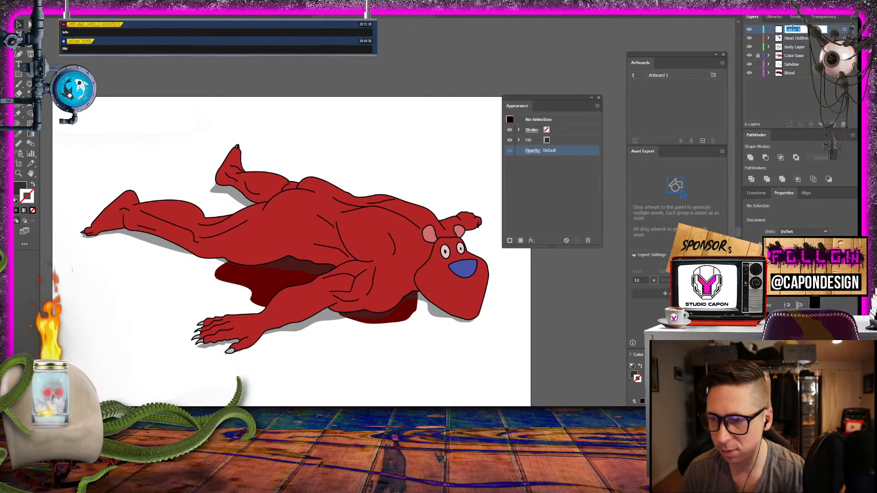
{"action": "type", "text": "Tail"}
{"action": "key", "text": "Return"}
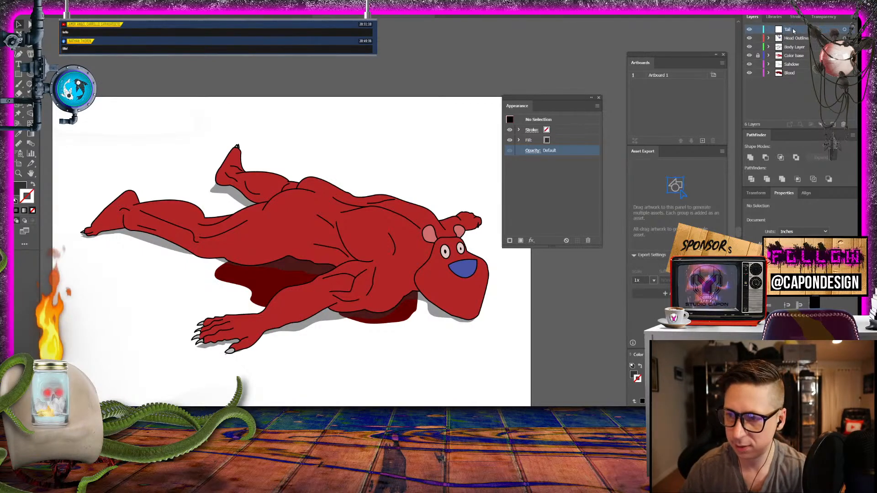
{"action": "left_click", "coordinate": [19, 173]}
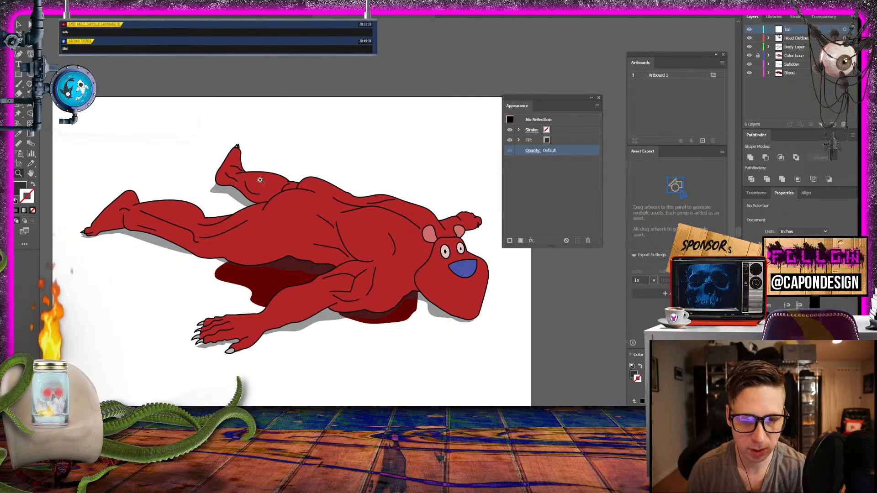
- Sample the body's red as the fill colour and enable a solid 1 pt stroke for drawing the tail
{"action": "left_click_drag", "start_coordinate": [272, 167], "coordinate": [402, 237]}
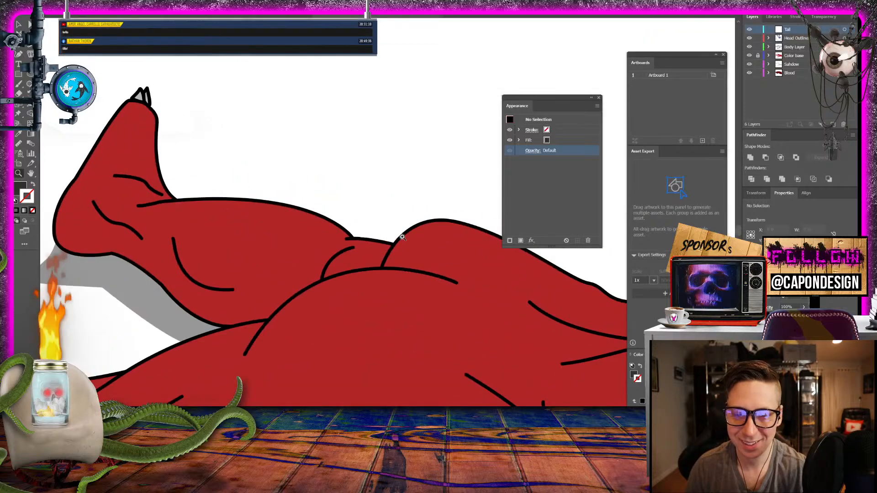
{"action": "key", "text": "space"}
{"action": "left_click_drag", "start_coordinate": [345, 223], "coordinate": [225, 220]}
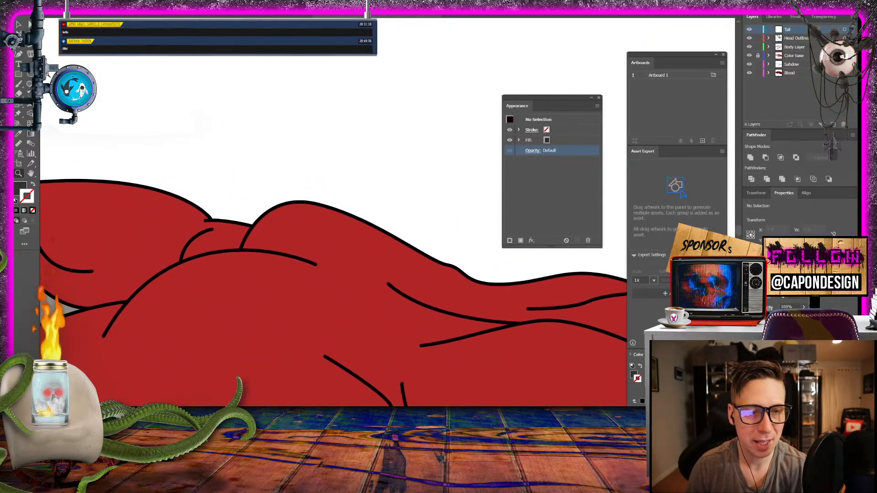
{"action": "left_click", "coordinate": [20, 187]}
{"action": "double_click", "coordinate": [25, 183]}
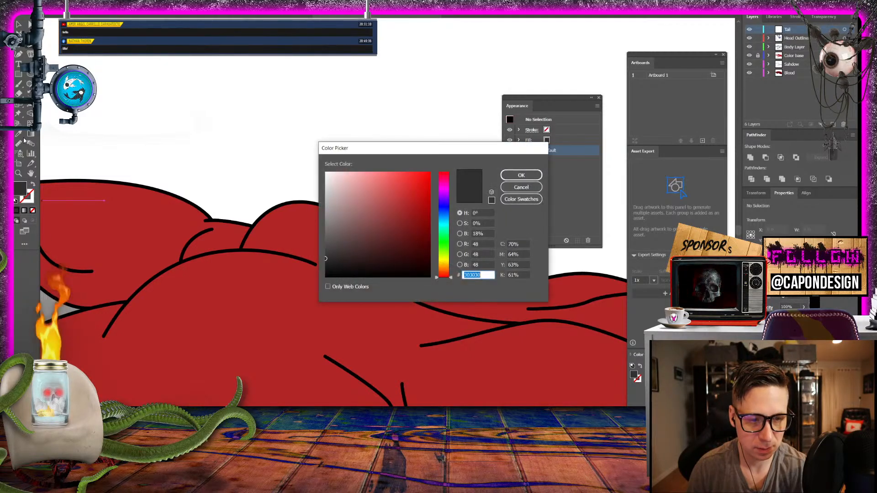
{"action": "left_click", "coordinate": [521, 188]}
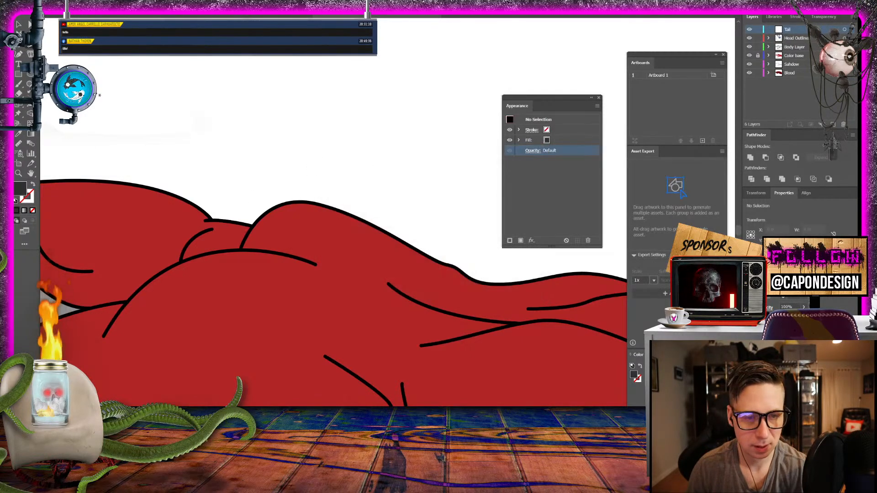
{"action": "key", "text": "i"}
{"action": "left_click", "coordinate": [241, 292]}
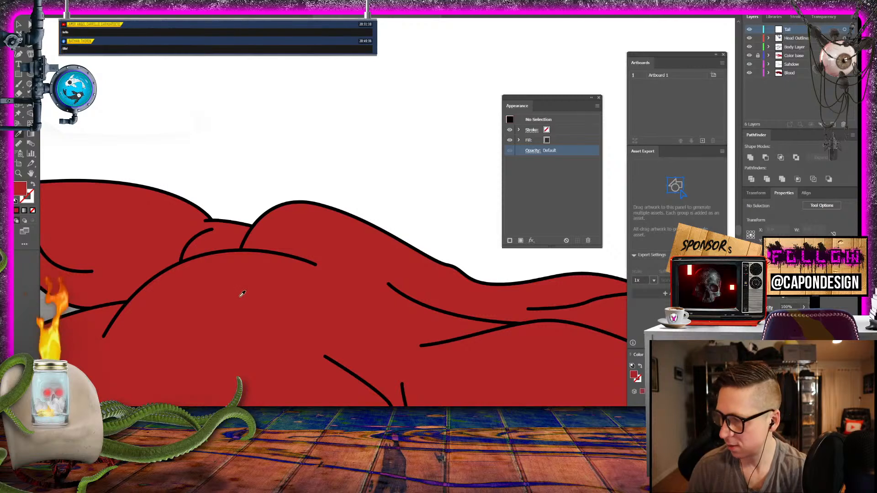
{"action": "double_click", "coordinate": [29, 198]}
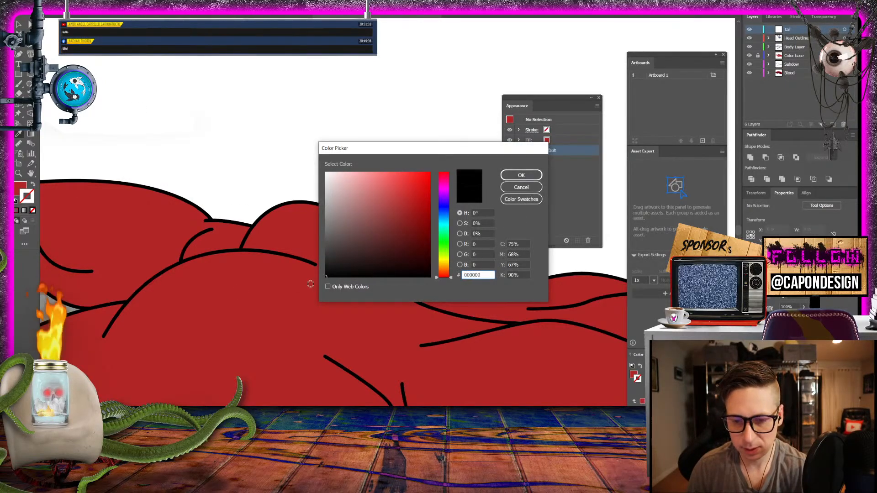
{"action": "left_click", "coordinate": [521, 176]}
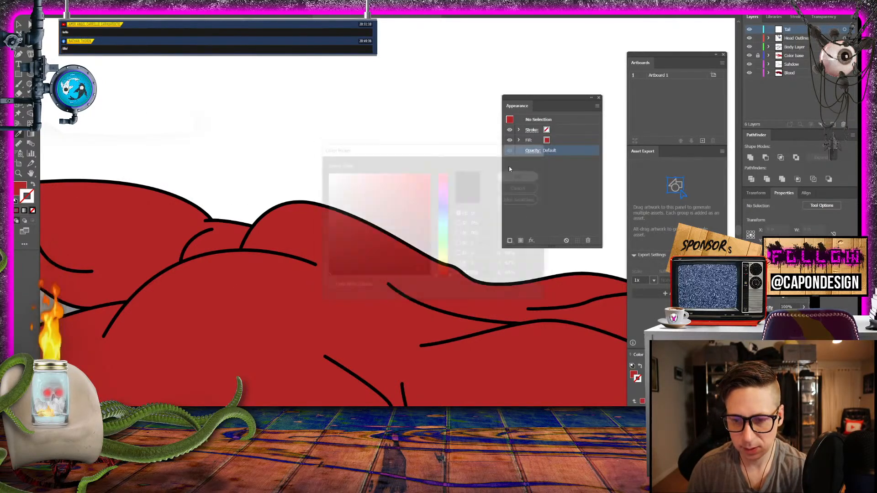
- Draw a narrow, slightly curved tail with an open base rising from the creature's rump on the Tail layer
{"action": "left_click", "coordinate": [20, 26]}
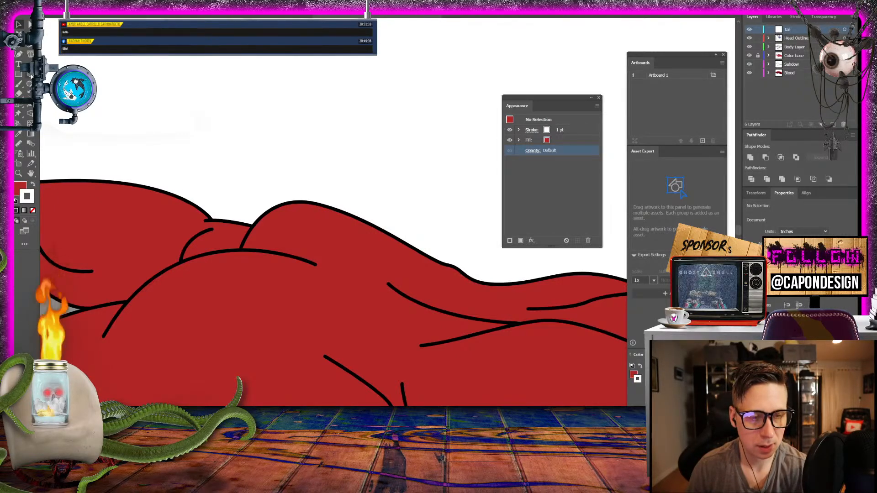
{"action": "left_click", "coordinate": [31, 44]}
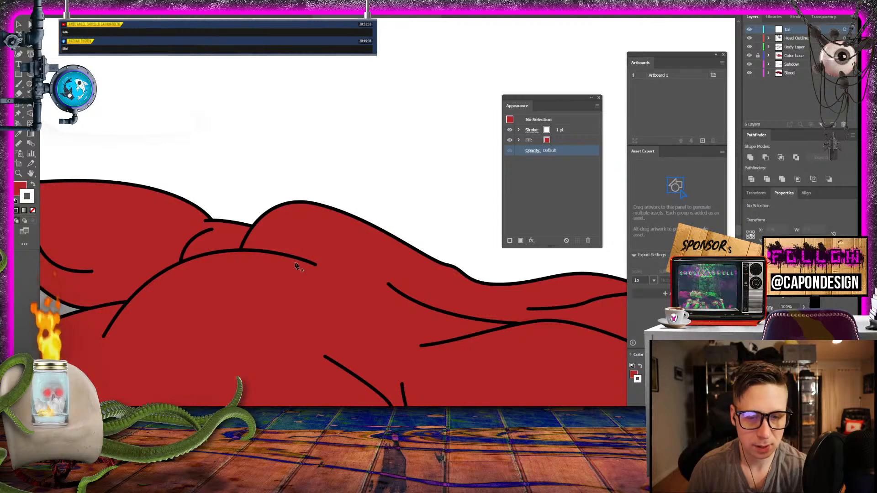
{"action": "left_click", "coordinate": [345, 271]}
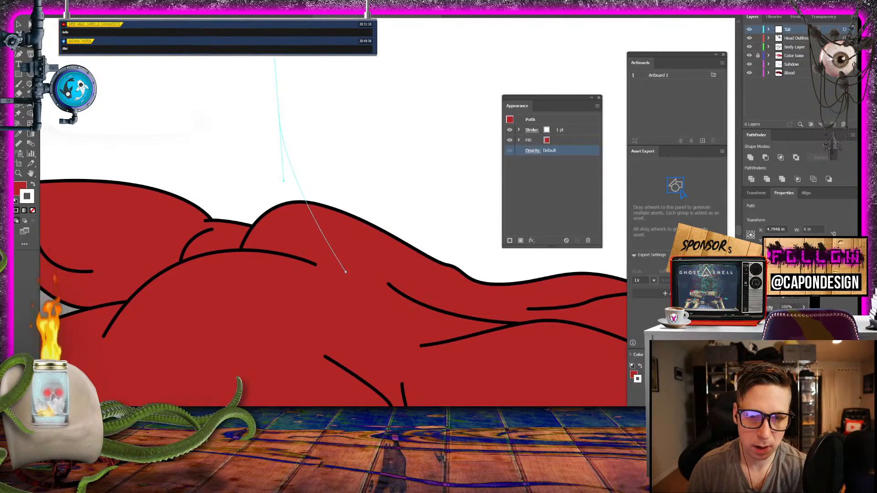
{"action": "left_click_drag", "start_coordinate": [280, 119], "coordinate": [262, 125]}
{"action": "left_click", "coordinate": [340, 275]}
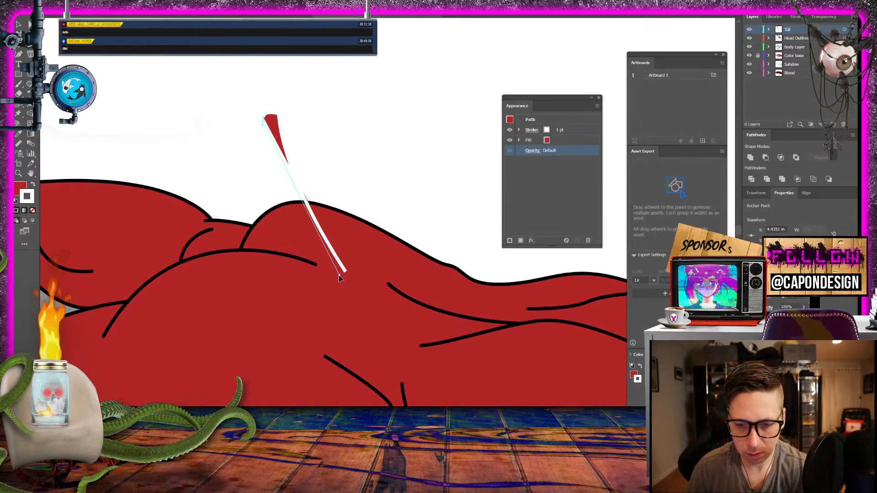
{"action": "left_click_drag", "start_coordinate": [340, 278], "coordinate": [373, 295]}
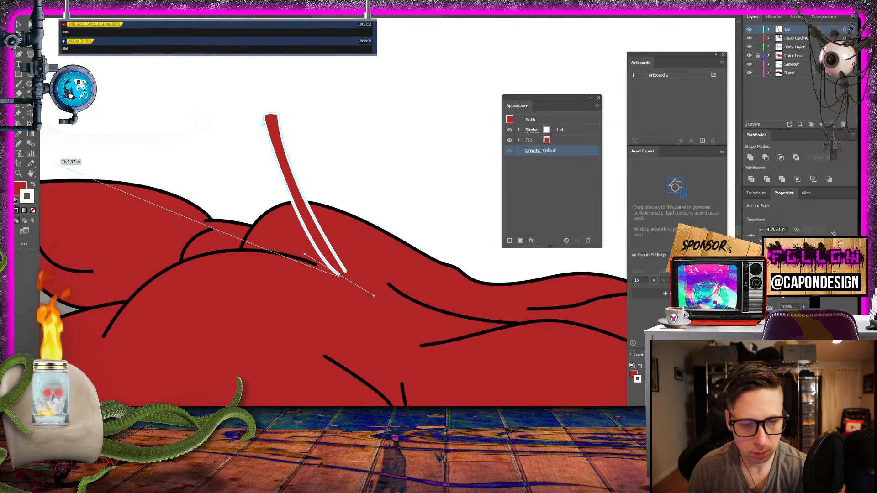
- Set the tail's stroke colour to black, 000000
{"action": "double_click", "coordinate": [31, 201]}
{"action": "type", "text": "000000"}
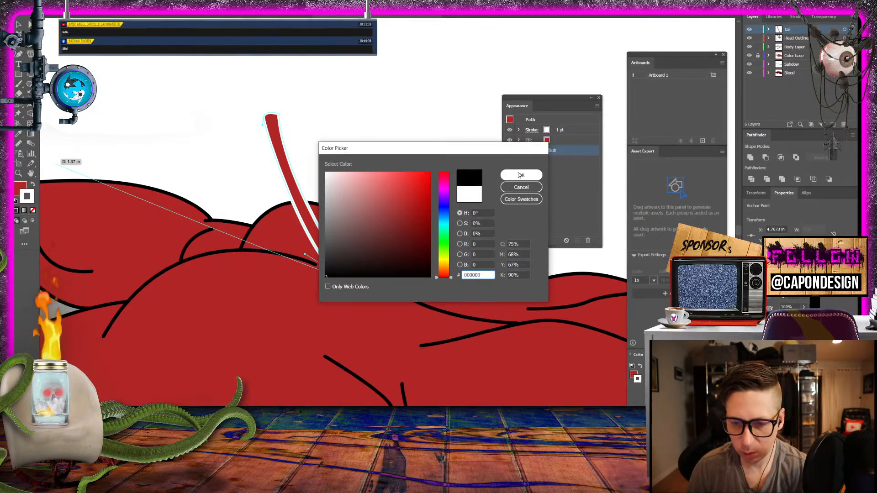
{"action": "left_click", "coordinate": [520, 174]}
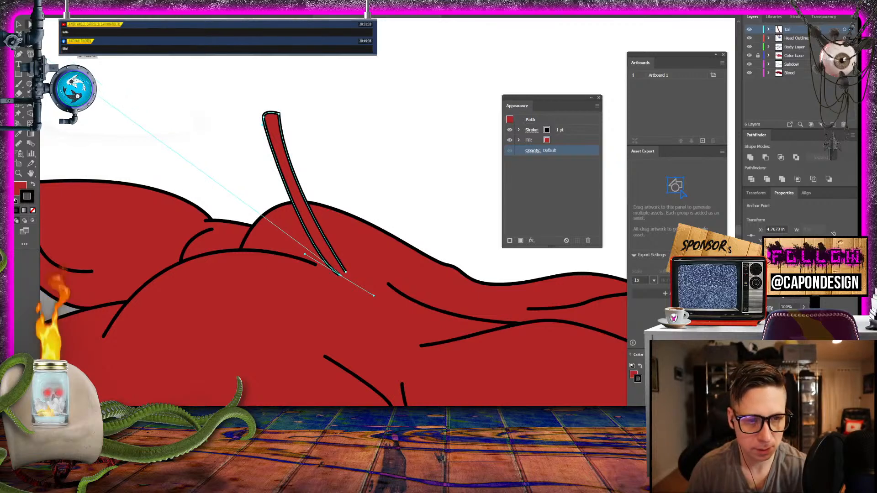
- Adjust the anchor and curve at the near side of the tail's open base
{"action": "left_click", "coordinate": [265, 117]}
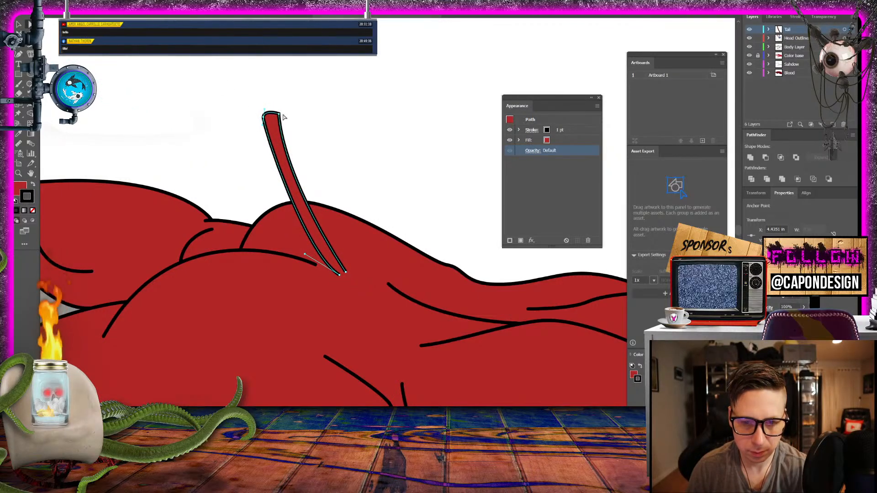
{"action": "left_click", "coordinate": [274, 118]}
{"action": "left_click_drag", "start_coordinate": [283, 181], "coordinate": [272, 149]}
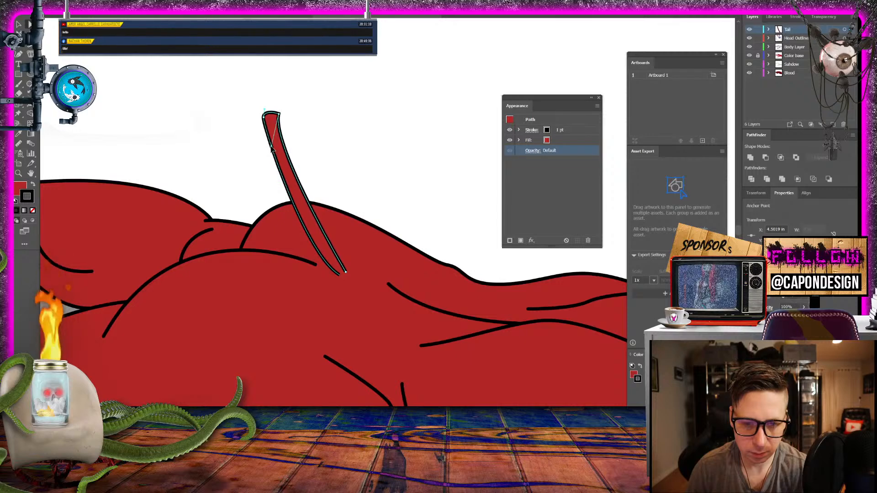
{"action": "left_click", "coordinate": [340, 278]}
{"action": "left_click_drag", "start_coordinate": [341, 277], "coordinate": [311, 251]}
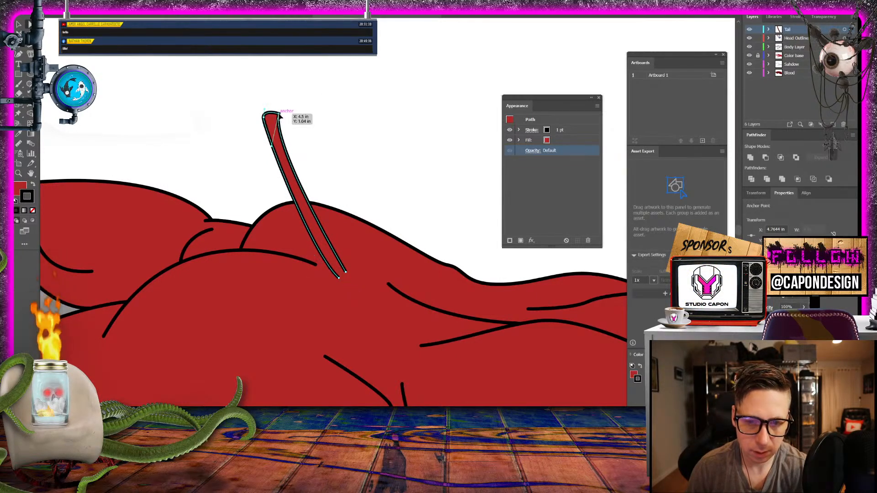
- Straighten the tail's sides at the tip anchors and round off the tip
{"action": "left_click", "coordinate": [265, 117]}
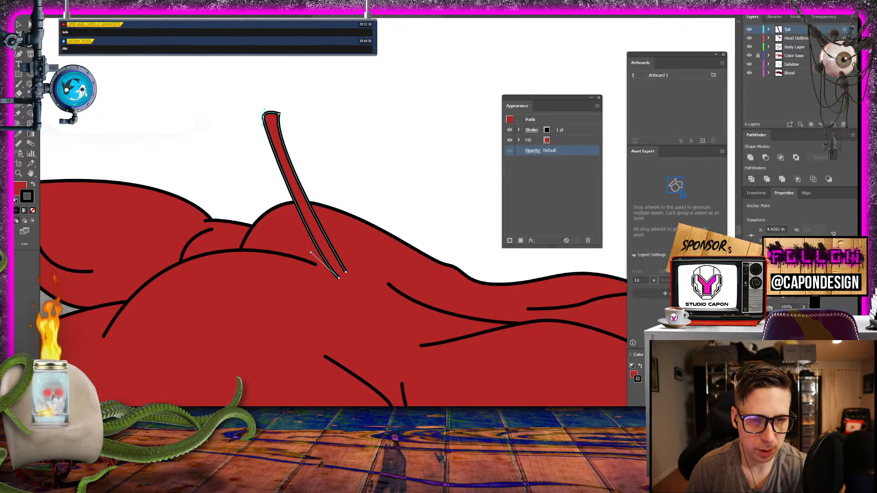
{"action": "left_click", "coordinate": [279, 114]}
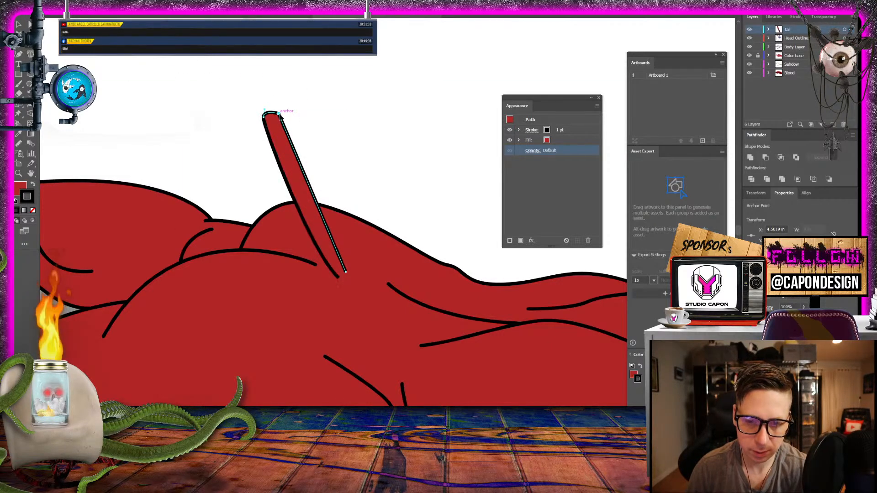
{"action": "left_click", "coordinate": [264, 117]}
{"action": "left_click", "coordinate": [264, 117]}
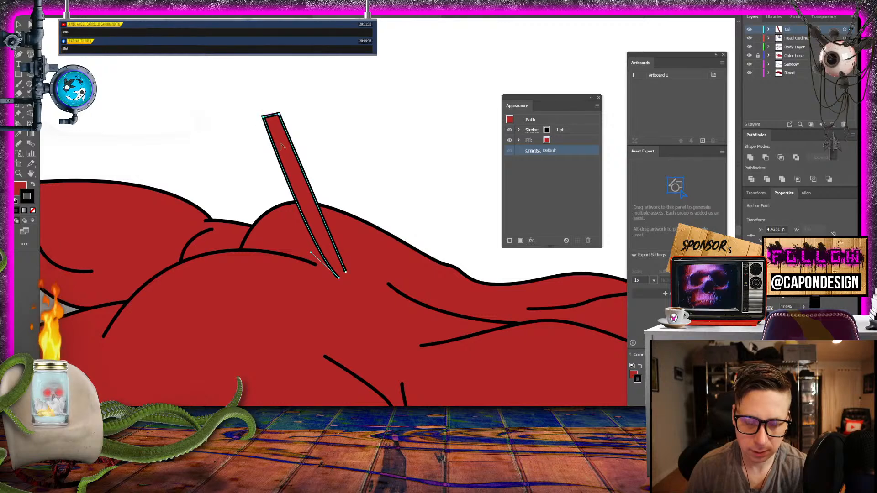
{"action": "mouse_move", "coordinate": [279, 113]}
{"action": "left_mouse_down"}
{"action": "mouse_move", "coordinate": [275, 107]}
{"action": "mouse_move", "coordinate": [265, 122]}
{"action": "left_mouse_up"}
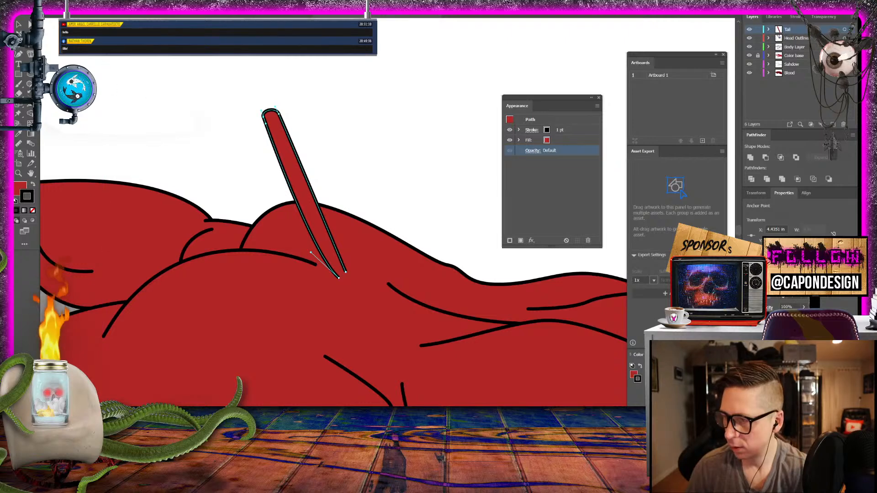
- Move the tail slightly along the rump toward the hind legs and check it against the whole figure
{"action": "key", "text": "v"}
{"action": "left_click", "coordinate": [178, 81]}
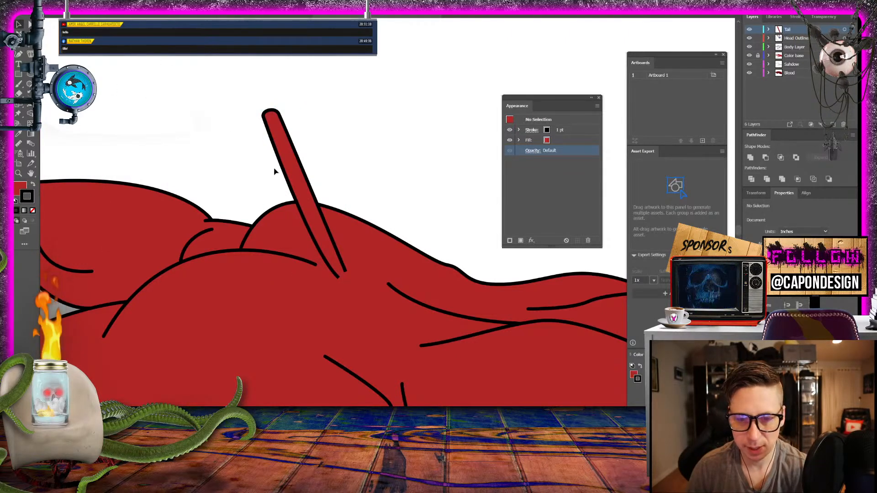
{"action": "left_click_drag", "start_coordinate": [295, 192], "coordinate": [277, 191]}
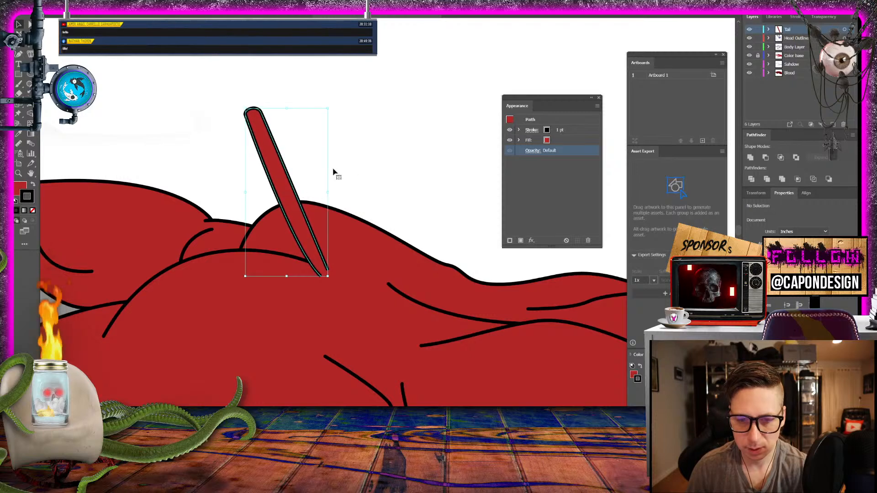
{"action": "left_click", "coordinate": [354, 166]}
{"action": "key", "text": "ctrl+minus"}
{"action": "key", "text": "ctrl+minus"}
{"action": "key", "text": "ctrl+minus"}
{"action": "key", "text": "ctrl+minus"}
{"action": "key", "text": "ctrl+minus"}
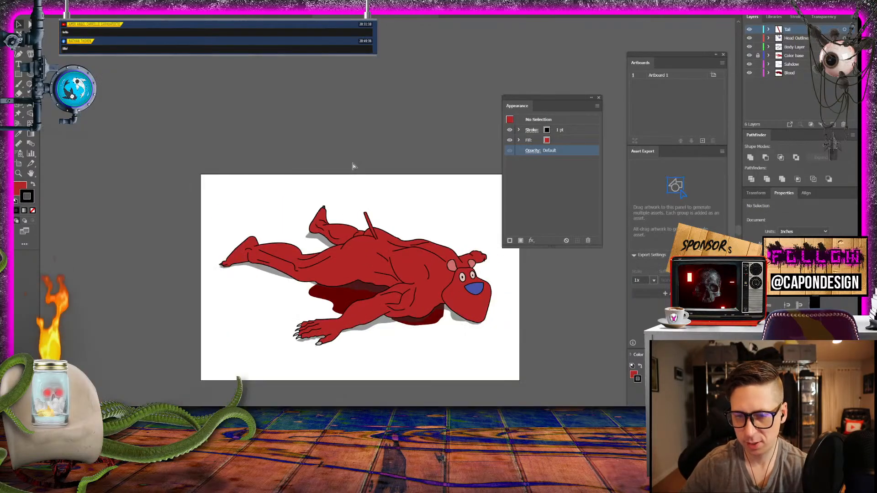
- Stretch the tail to about 0.47 in wide and shift it back toward the hind legs
{"action": "key", "text": "ctrl+plus"}
{"action": "key", "text": "ctrl+plus"}
{"action": "key", "text": "ctrl+plus"}
{"action": "key", "text": "ctrl+plus"}
{"action": "key", "text": "ctrl+plus"}
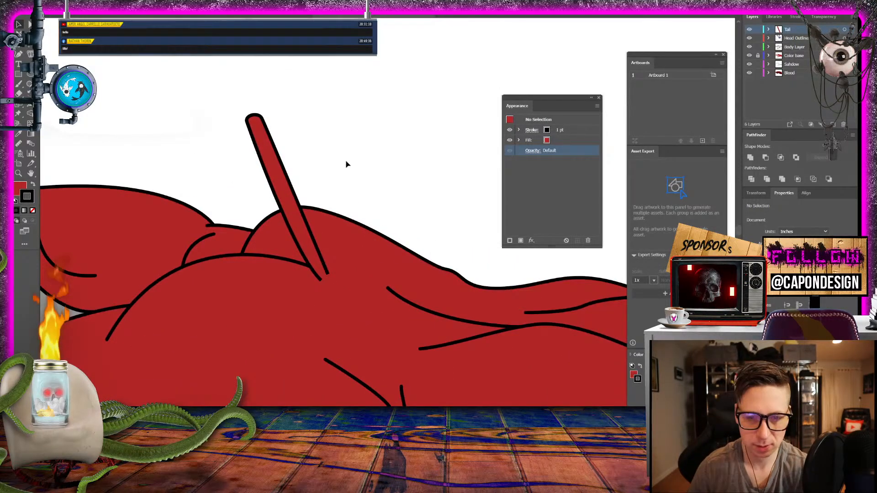
{"action": "left_click", "coordinate": [262, 120]}
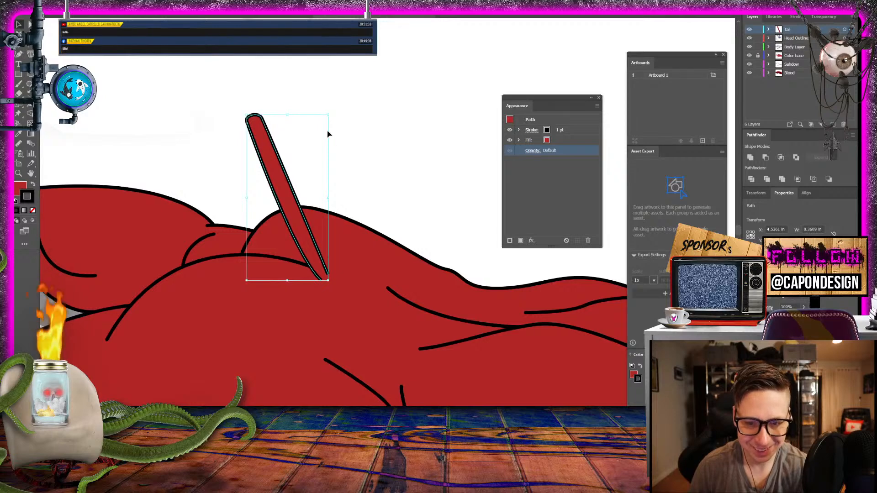
{"action": "left_click_drag", "start_coordinate": [329, 114], "coordinate": [353, 109]}
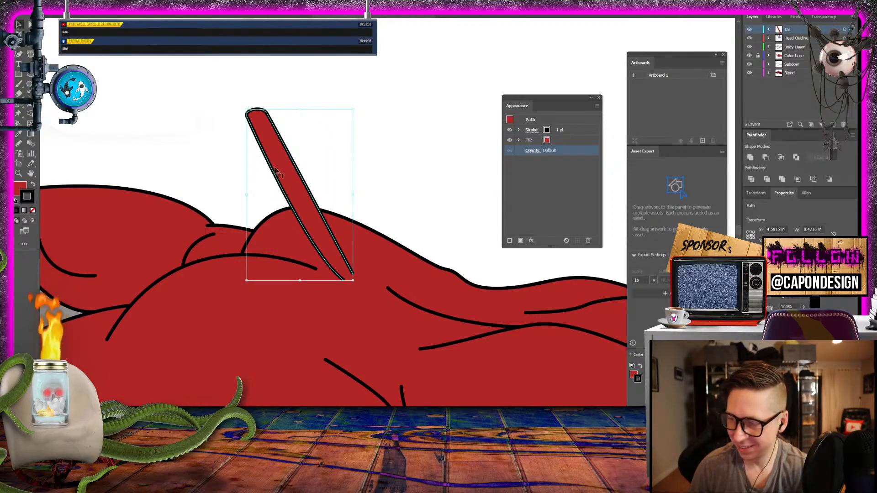
{"action": "left_click_drag", "start_coordinate": [287, 171], "coordinate": [262, 173]}
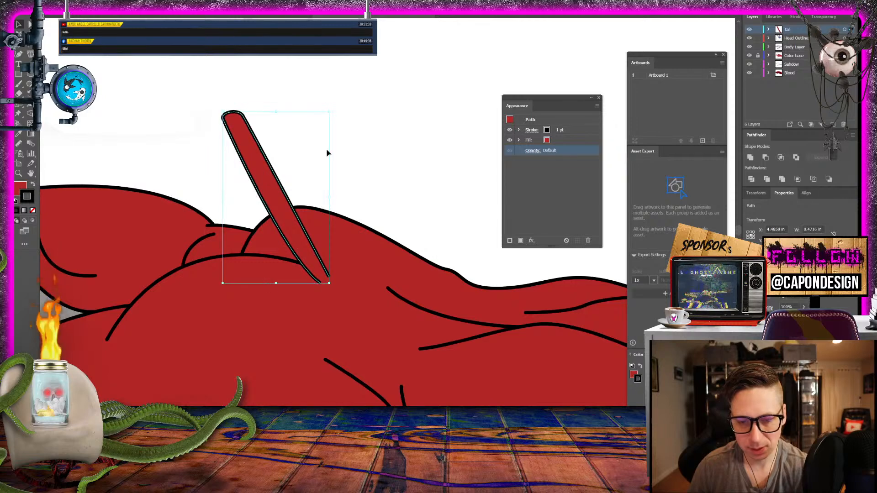
{"action": "left_click", "coordinate": [395, 133]}
{"action": "key", "text": "ctrl+minus"}
{"action": "key", "text": "ctrl+minus"}
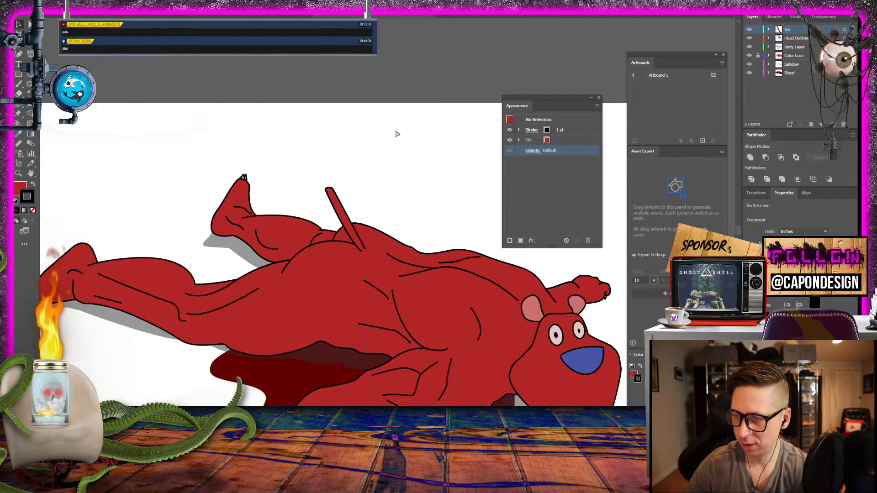
- Add a small white (FFFFFF) ellipse without a stroke inside the rounded tip of the tail
{"action": "key", "text": "ctrl+equal"}
{"action": "key", "text": "ctrl+equal"}
{"action": "key", "text": "ctrl+equal"}
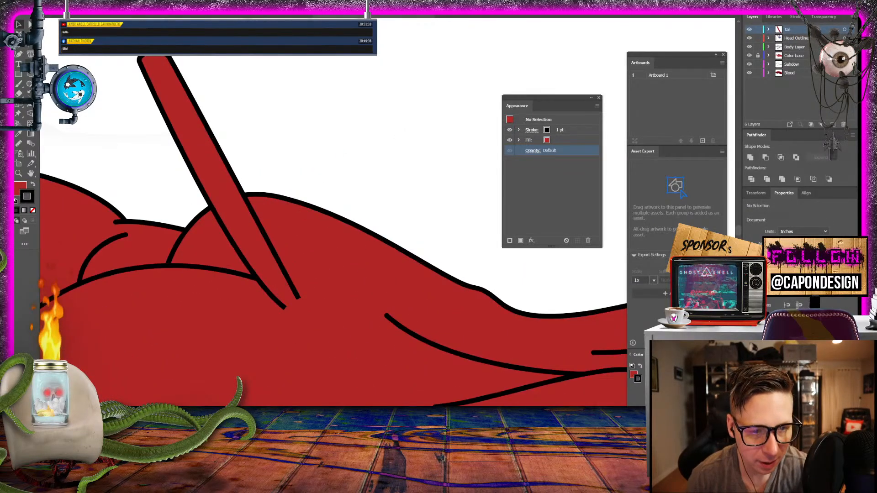
{"action": "double_click", "coordinate": [19, 187]}
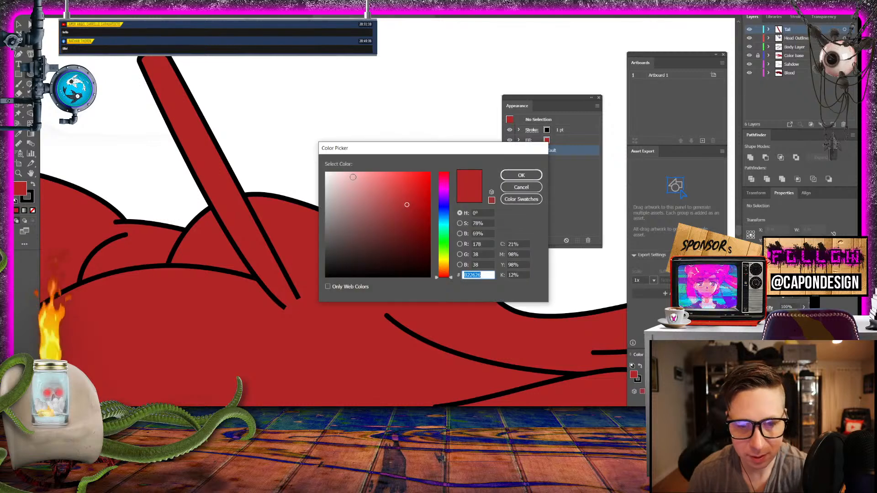
{"action": "left_click_drag", "start_coordinate": [336, 213], "coordinate": [313, 169]}
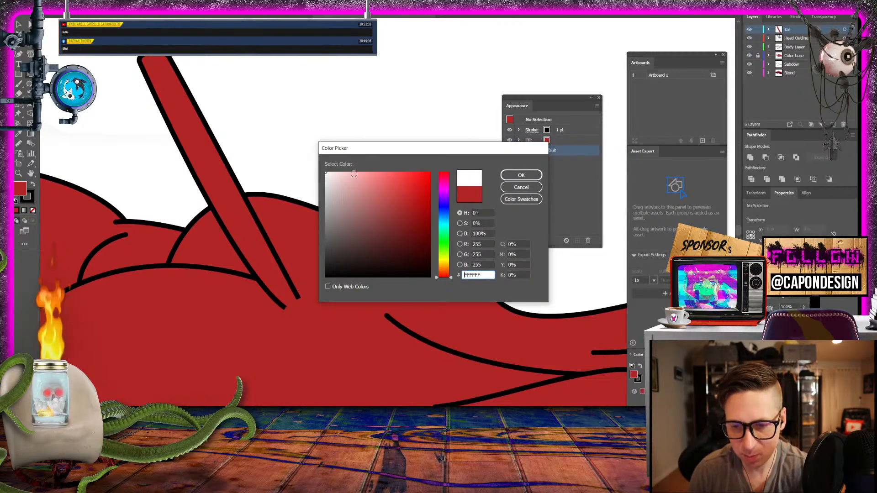
{"action": "left_click", "coordinate": [520, 174]}
{"action": "mouse_move", "coordinate": [343, 88]}
{"action": "left_mouse_down"}
{"action": "mouse_move", "coordinate": [356, 99]}
{"action": "mouse_move", "coordinate": [159, 64]}
{"action": "left_mouse_up"}
{"action": "left_click", "coordinate": [33, 185]}
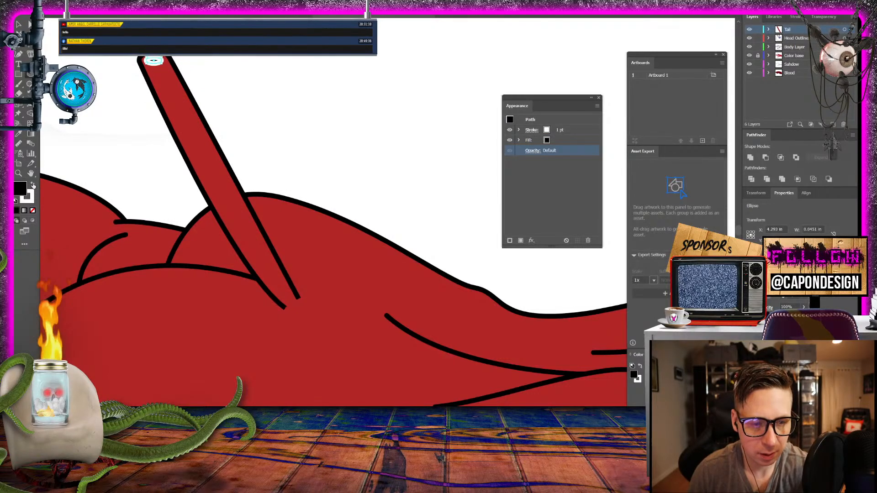
{"action": "left_click", "coordinate": [34, 185]}
{"action": "left_click", "coordinate": [33, 210]}
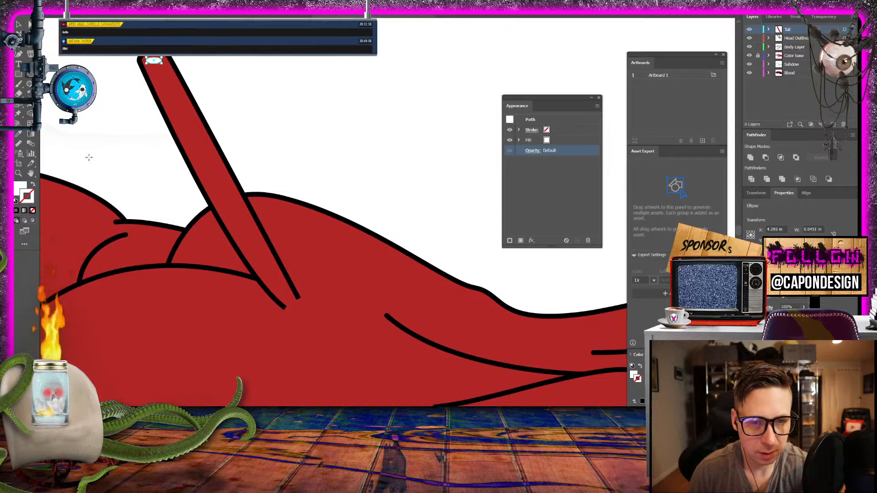
{"action": "left_click", "coordinate": [19, 24]}
{"action": "left_click", "coordinate": [93, 80]}
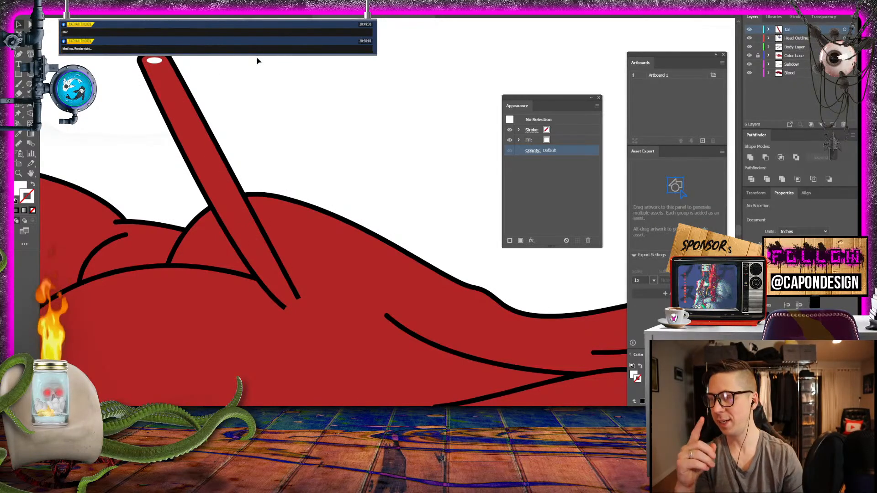
- Check the white-tipped tail's look against the rump, hind legs and the rest of the figure
{"action": "key", "text": "ctrl+minus"}
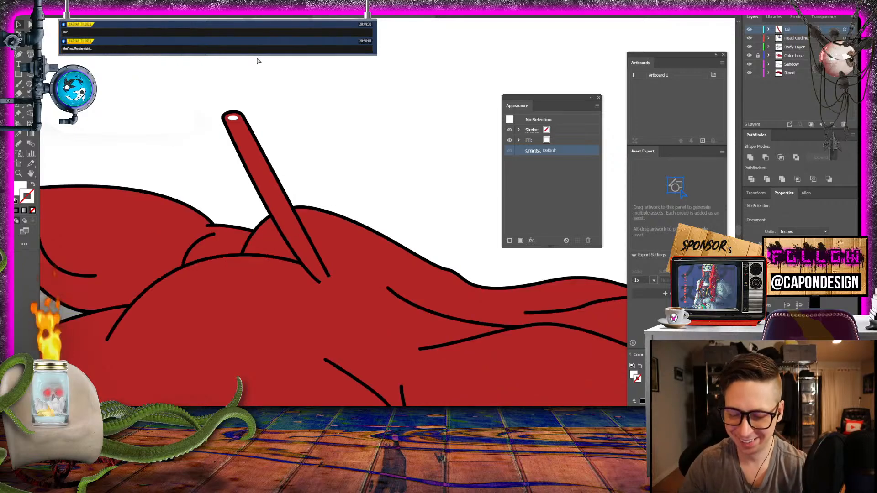
{"action": "key", "text": "ctrl+minus"}
{"action": "key", "text": "ctrl+minus"}
{"action": "key", "text": "ctrl+minus"}
{"action": "key", "text": "ctrl+minus"}
{"action": "key", "text": "ctrl+plus"}
{"action": "key", "text": "ctrl+plus"}
{"action": "key", "text": "ctrl+plus"}
{"action": "key", "text": "ctrl+plus"}
{"action": "key", "text": "ctrl+plus"}
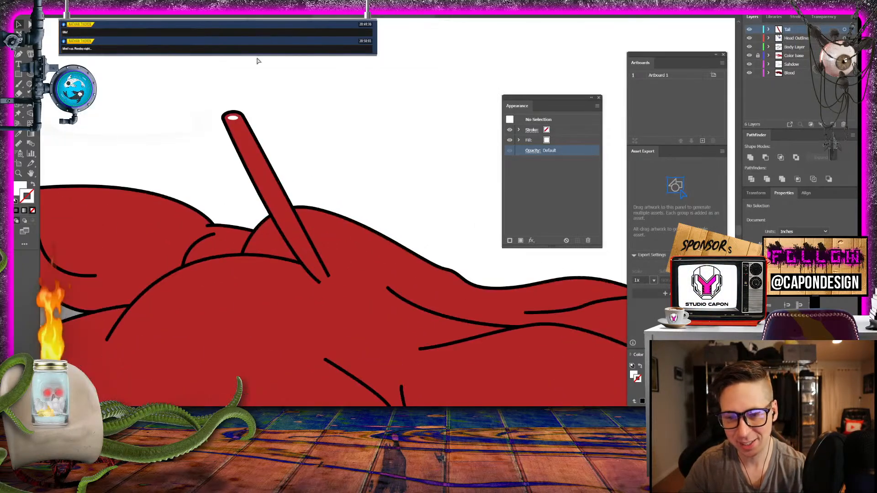
{"action": "key", "text": "ctrl+minus"}
{"action": "key", "text": "ctrl+minus"}
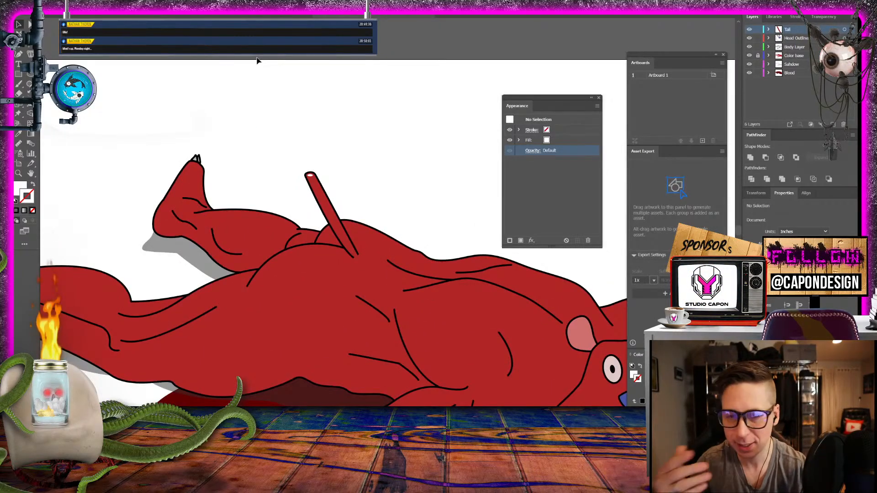
- Enlarge the white ellipse in the tail's tip so it nearly fills the rounded end, and center it there
{"action": "left_click_drag", "start_coordinate": [425, 166], "coordinate": [358, 102]}
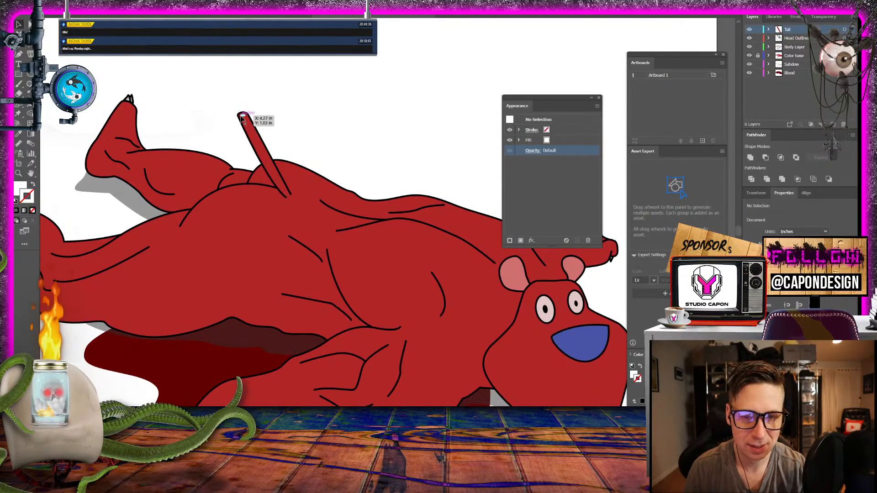
{"action": "key", "text": "z"}
{"action": "left_click_drag", "start_coordinate": [263, 108], "coordinate": [529, 177]}
{"action": "left_click_drag", "start_coordinate": [110, 199], "coordinate": [418, 161]}
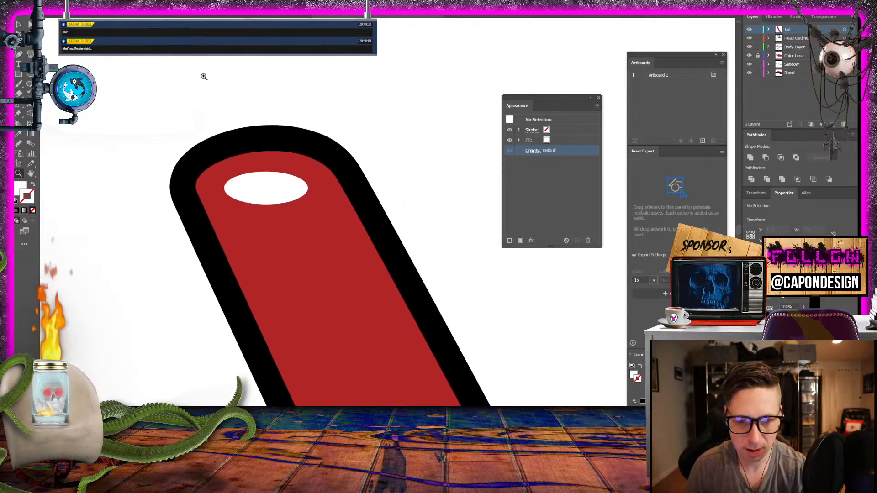
{"action": "left_click", "coordinate": [19, 24]}
{"action": "left_click", "coordinate": [274, 185]}
{"action": "left_click_drag", "start_coordinate": [308, 187], "coordinate": [330, 182]}
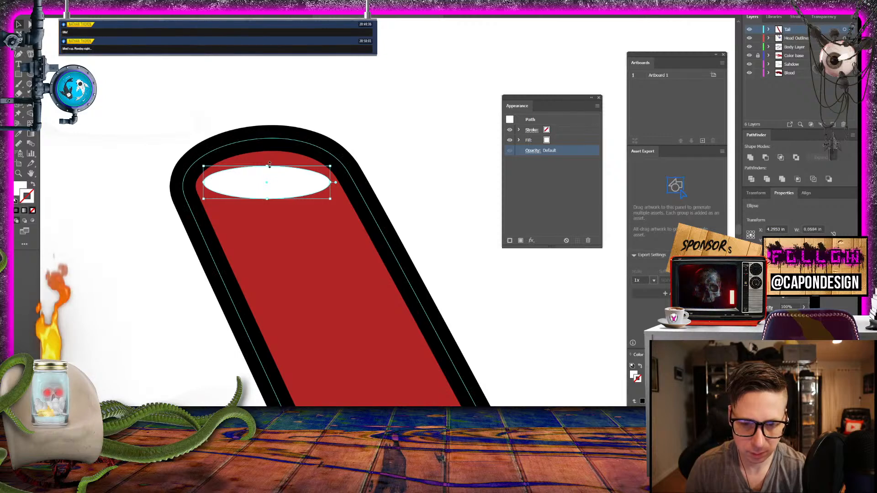
{"action": "left_click_drag", "start_coordinate": [267, 166], "coordinate": [269, 158]}
{"action": "left_click_drag", "start_coordinate": [253, 181], "coordinate": [258, 187]}
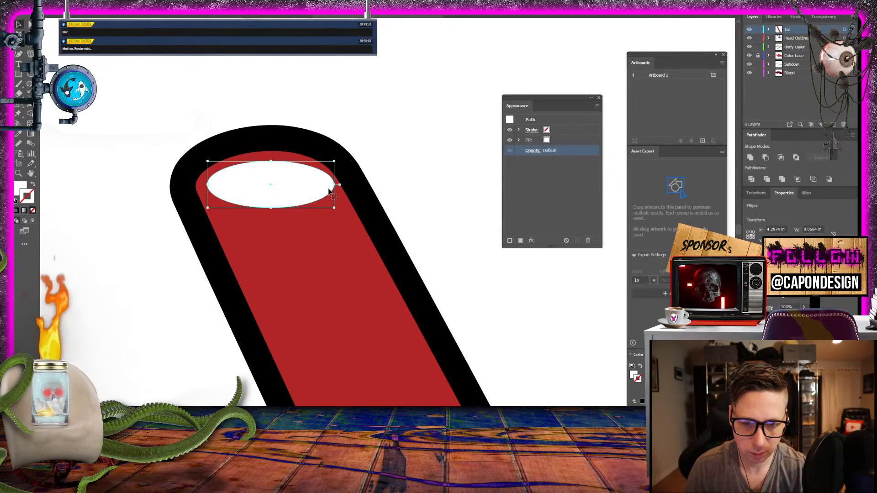
{"action": "left_click_drag", "start_coordinate": [336, 186], "coordinate": [328, 187]}
{"action": "left_click_drag", "start_coordinate": [302, 191], "coordinate": [303, 192]}
{"action": "left_click", "coordinate": [408, 106]}
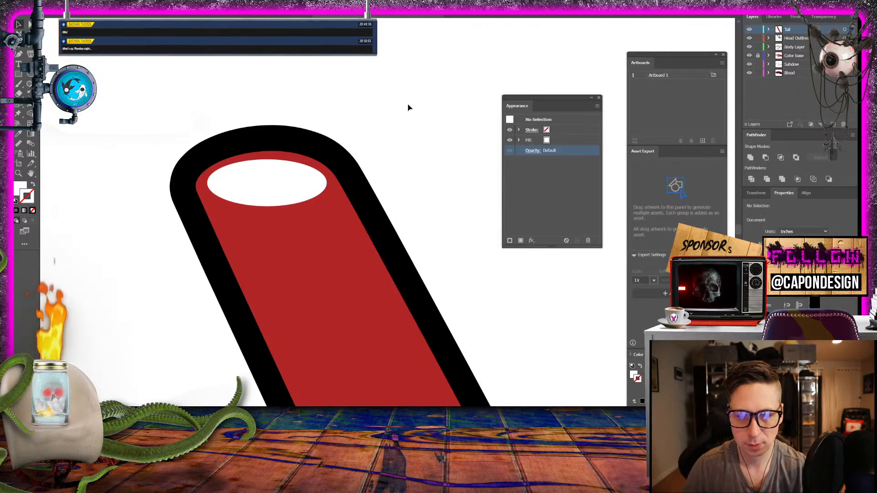
{"action": "key", "text": "ctrl+minus"}
{"action": "key", "text": "ctrl+minus"}
{"action": "key", "text": "ctrl+minus"}
{"action": "key", "text": "ctrl+minus"}
{"action": "key", "text": "ctrl+minus"}
{"action": "key", "text": "ctrl+minus"}
{"action": "key", "text": "ctrl+minus"}
{"action": "key", "text": "ctrl+minus"}
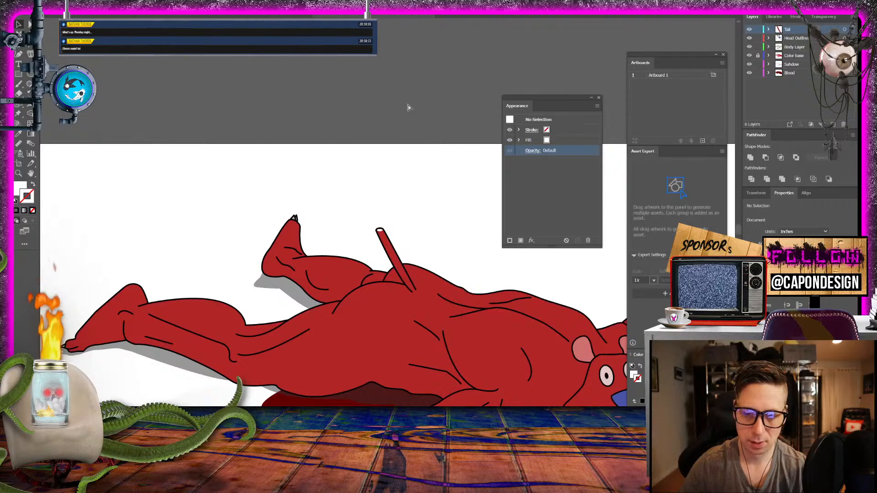
- Set up the Pen tool with no fill and a black (000000) stroke for detailing the tail's tip
{"action": "key", "text": "ctrl+plus"}
{"action": "key", "text": "ctrl+plus"}
{"action": "key", "text": "ctrl+plus"}
{"action": "key", "text": "ctrl+plus"}
{"action": "key", "text": "ctrl+plus"}
{"action": "key", "text": "ctrl+plus"}
{"action": "key", "text": "ctrl+plus"}
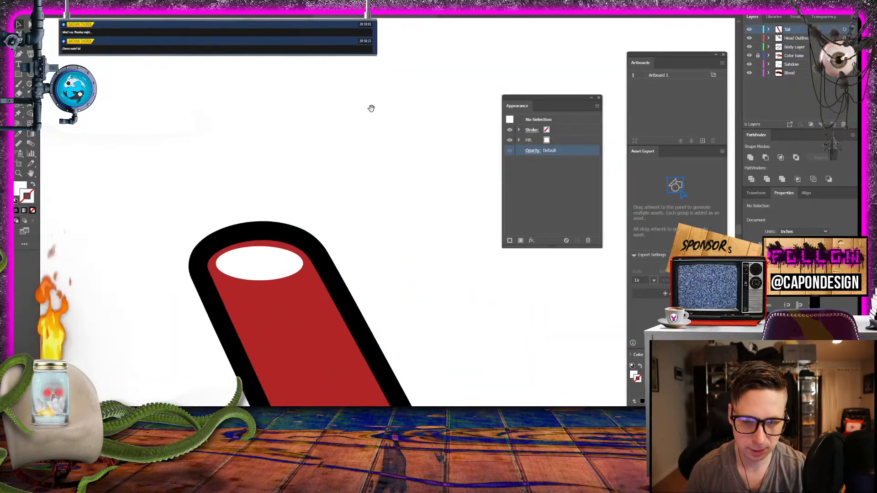
{"action": "left_click_drag", "start_coordinate": [251, 199], "coordinate": [204, 64]}
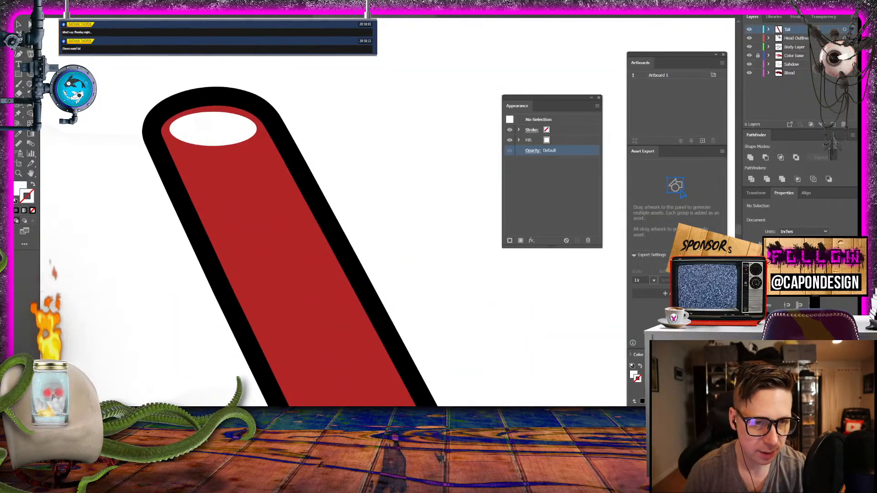
{"action": "left_click", "coordinate": [19, 44]}
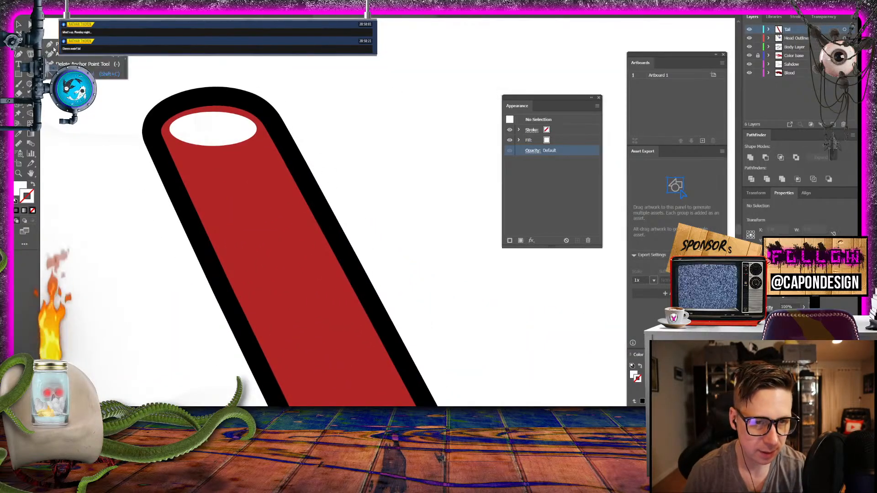
{"action": "left_click", "coordinate": [33, 184]}
{"action": "double_click", "coordinate": [28, 197]}
{"action": "mouse_move", "coordinate": [329, 274]}
{"action": "left_mouse_down"}
{"action": "mouse_move", "coordinate": [322, 288]}
{"action": "mouse_move", "coordinate": [306, 287]}
{"action": "left_mouse_up"}
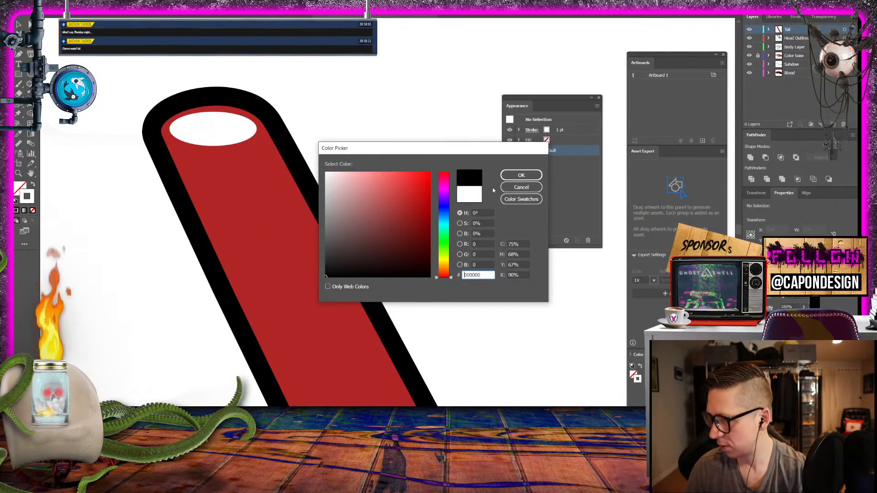
{"action": "left_click", "coordinate": [521, 175]}
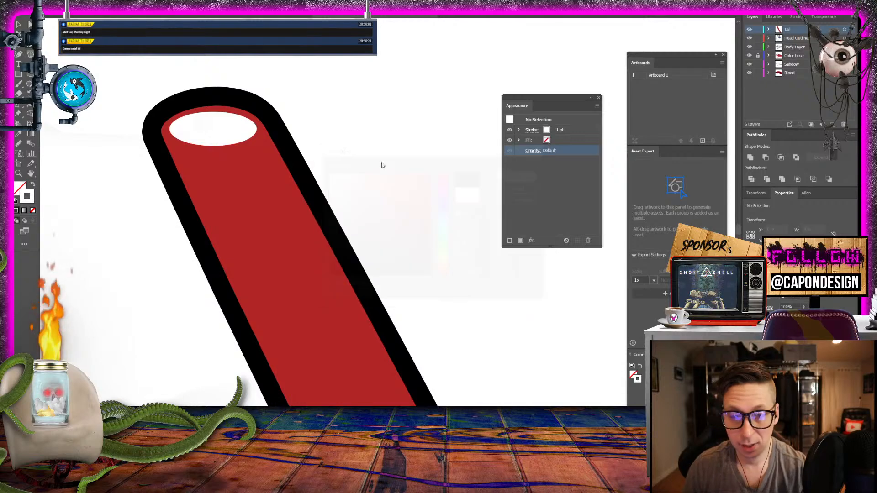
- Draw a short 1 pt curve under the white ellipse from the tail's outline about two-thirds across, with round caps
{"action": "left_click", "coordinate": [154, 139]}
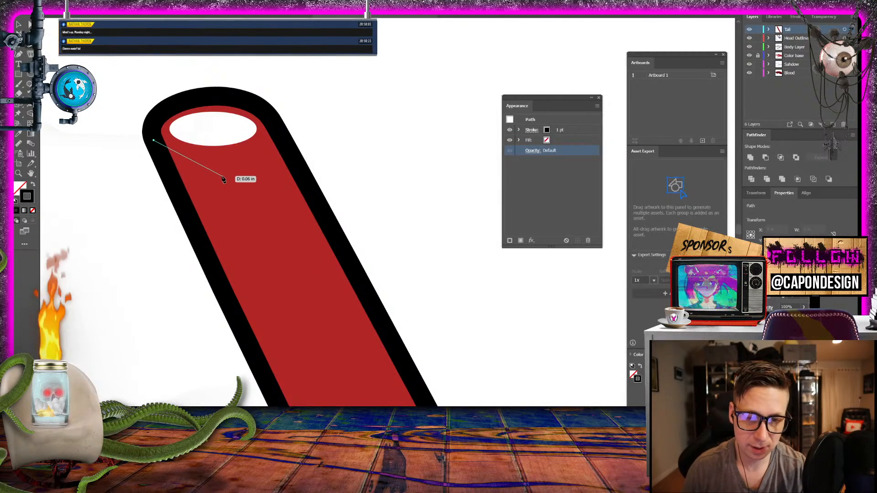
{"action": "left_click_drag", "start_coordinate": [238, 164], "coordinate": [304, 151]}
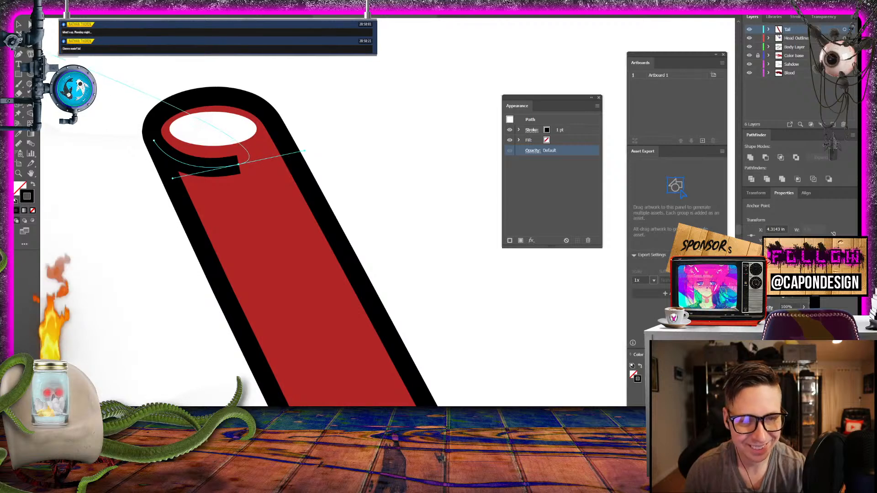
{"action": "left_click", "coordinate": [20, 24]}
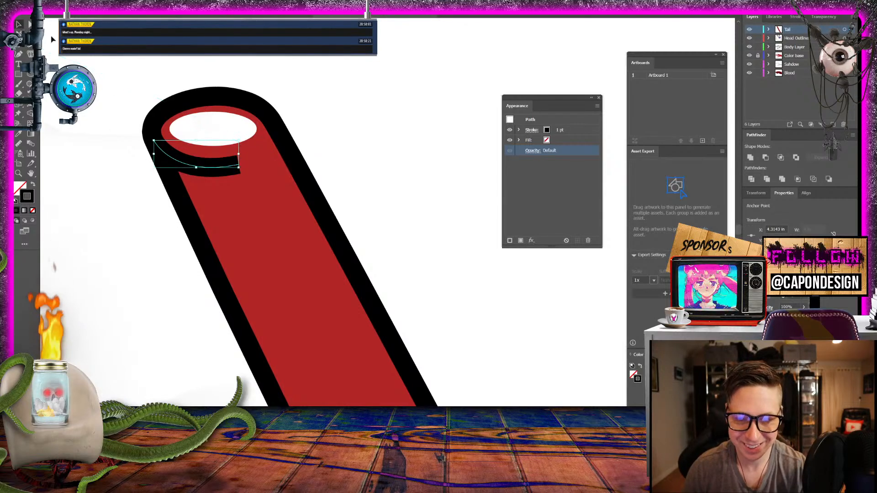
{"action": "left_click", "coordinate": [530, 131]}
{"action": "left_click", "coordinate": [484, 153]}
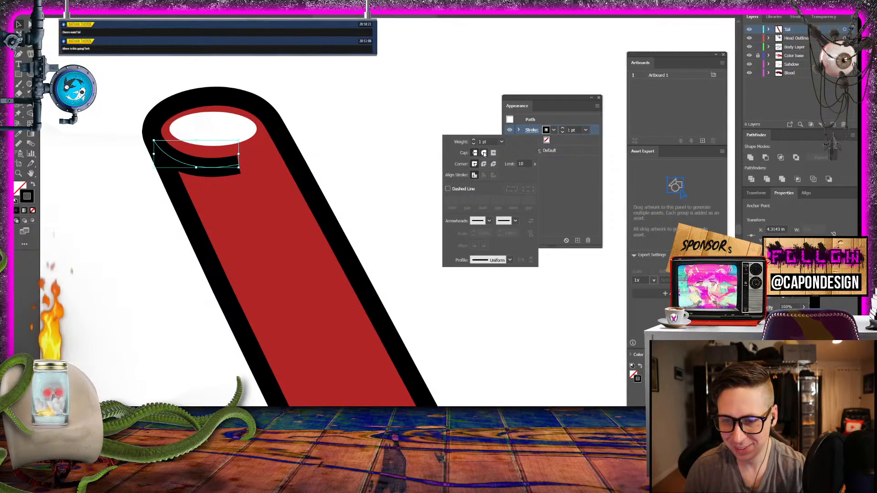
{"action": "left_click", "coordinate": [353, 148]}
{"action": "left_click", "coordinate": [390, 138]}
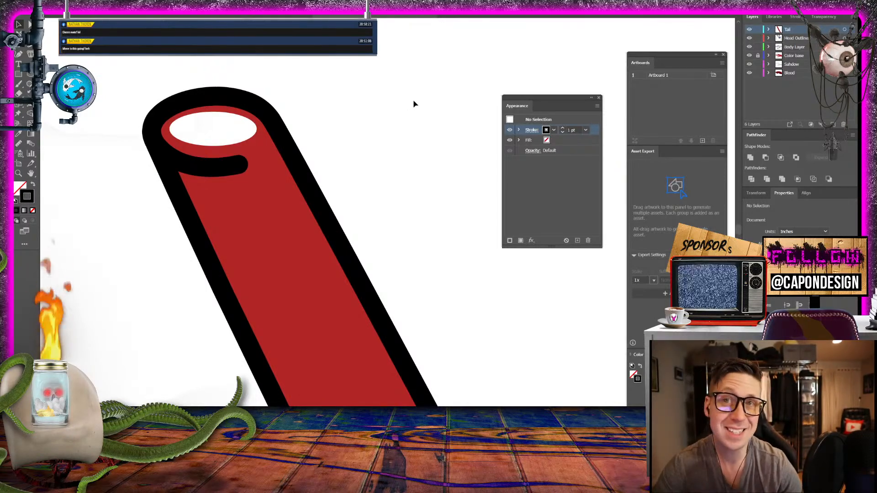
- Review the tail's tip against the whole figure and move the Appearance panel off the artwork
{"action": "key", "text": "ctrl+minus"}
{"action": "key", "text": "ctrl+minus"}
{"action": "key", "text": "ctrl+minus"}
{"action": "key", "text": "ctrl+minus"}
{"action": "key", "text": "ctrl+minus"}
{"action": "key", "text": "ctrl+minus"}
{"action": "key", "text": "ctrl+minus"}
{"action": "key", "text": "ctrl+minus"}
{"action": "key", "text": "ctrl+minus"}
{"action": "key", "text": "ctrl+minus"}
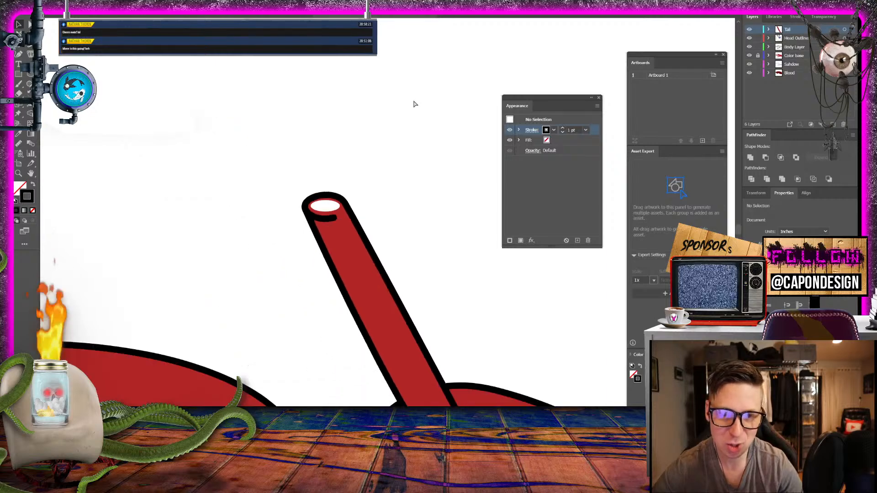
{"action": "key", "text": "ctrl+plus"}
{"action": "key", "text": "ctrl+plus"}
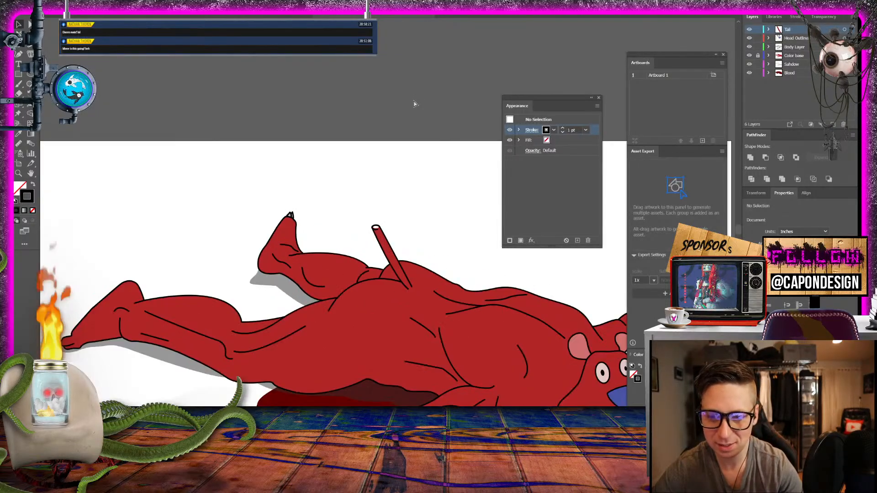
{"action": "key", "text": "ctrl+minus"}
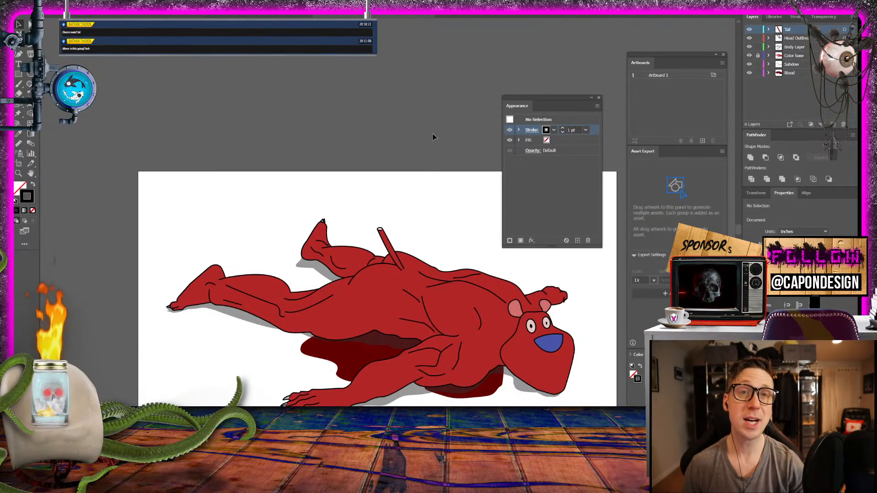
{"action": "left_click_drag", "start_coordinate": [450, 190], "coordinate": [356, 115]}
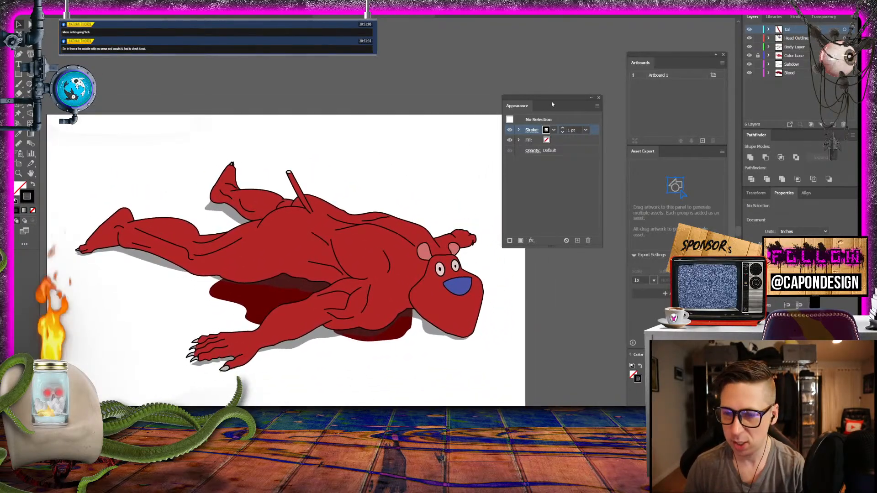
{"action": "left_click_drag", "start_coordinate": [552, 104], "coordinate": [572, 62]}
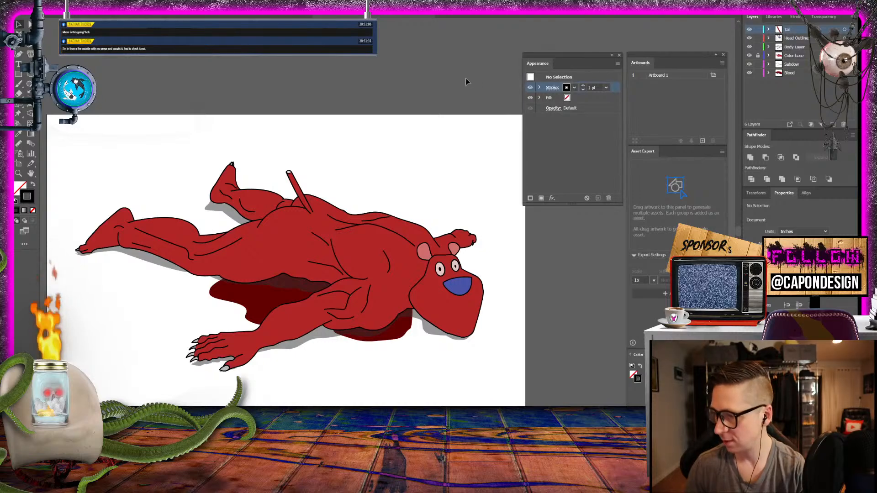
{"action": "left_click_drag", "start_coordinate": [410, 143], "coordinate": [417, 111]}
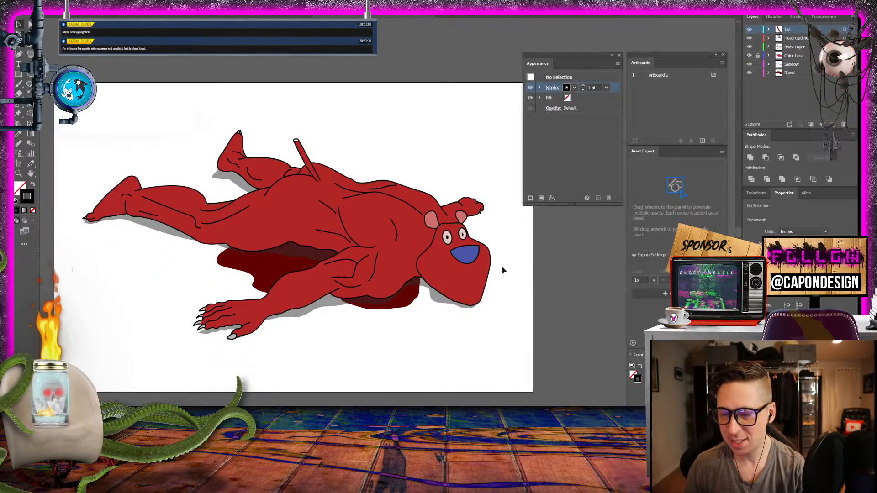
- Scale all the Tail layer's artwork up to about 0.80 in wide and reposition it on the rump
{"action": "left_click", "coordinate": [19, 173]}
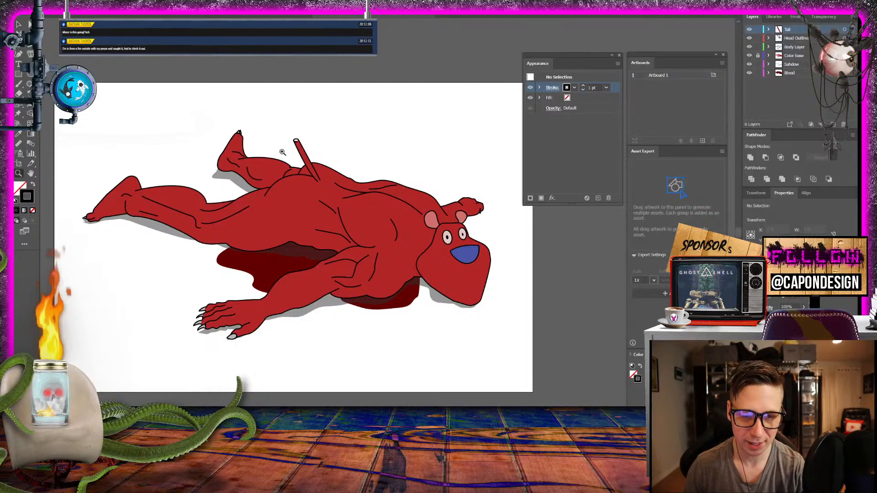
{"action": "left_click", "coordinate": [387, 161]}
{"action": "left_click", "coordinate": [387, 161]}
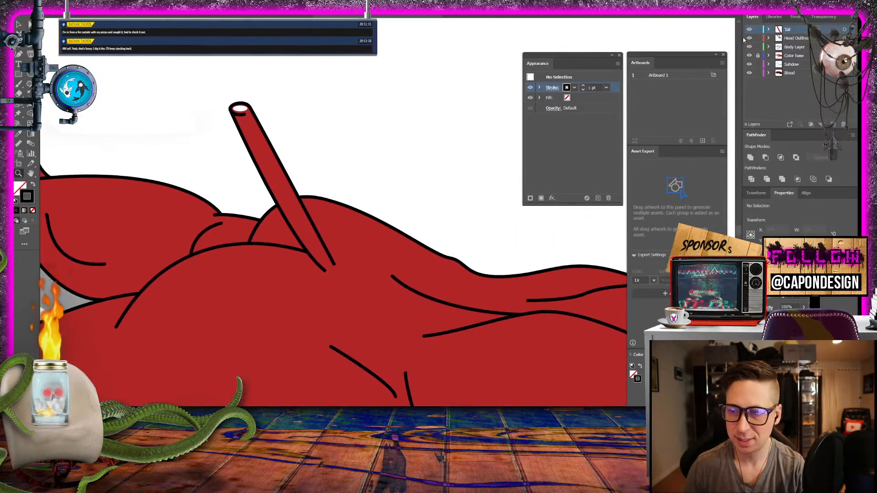
{"action": "left_click", "coordinate": [845, 30]}
{"action": "left_click", "coordinate": [19, 25]}
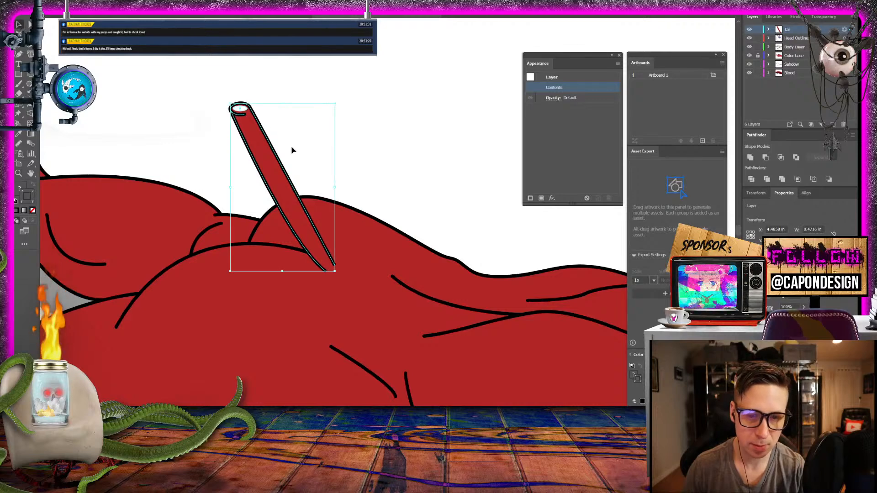
{"action": "left_click_drag", "start_coordinate": [335, 103], "coordinate": [409, 56]}
{"action": "left_click_drag", "start_coordinate": [331, 178], "coordinate": [279, 203]}
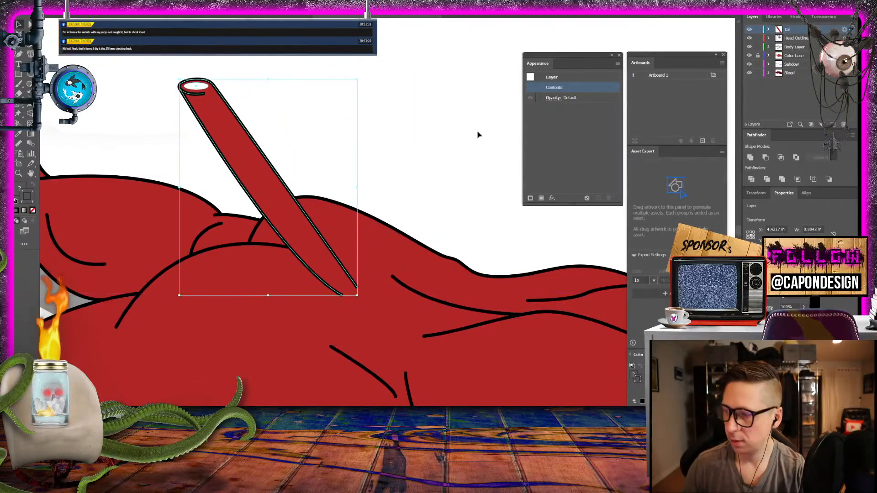
{"action": "left_click", "coordinate": [411, 137]}
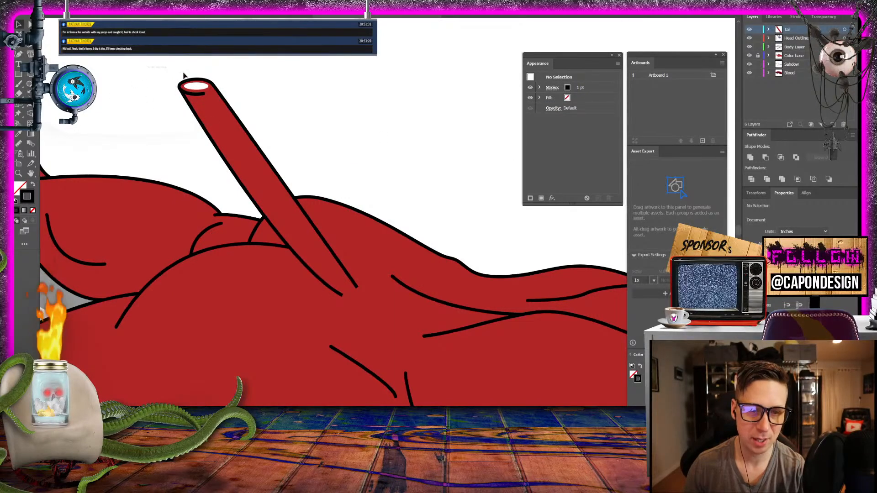
{"action": "left_click_drag", "start_coordinate": [237, 143], "coordinate": [223, 128]}
{"action": "left_click", "coordinate": [136, 94]}
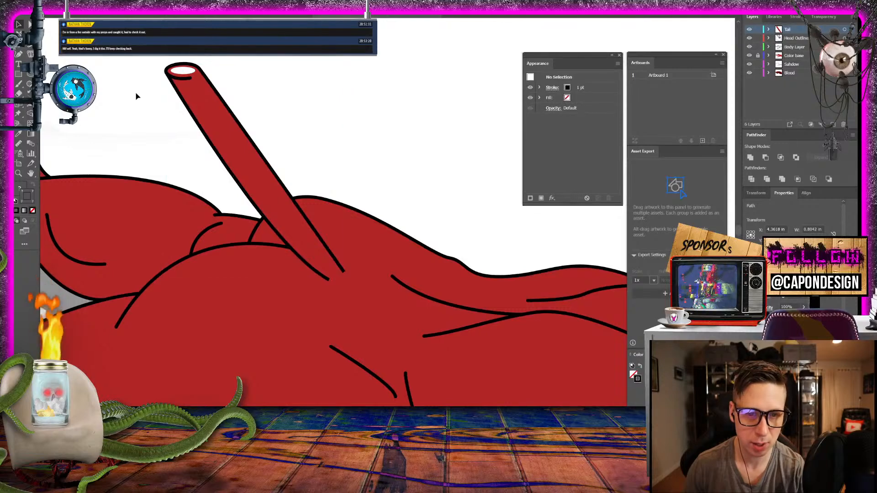
- Check the enlarged tail's proportions against the whole figure and look over the head, blood pool and front arm
{"action": "key", "text": "ctrl+minus"}
{"action": "key", "text": "ctrl+minus"}
{"action": "key", "text": "ctrl+minus"}
{"action": "key", "text": "ctrl+minus"}
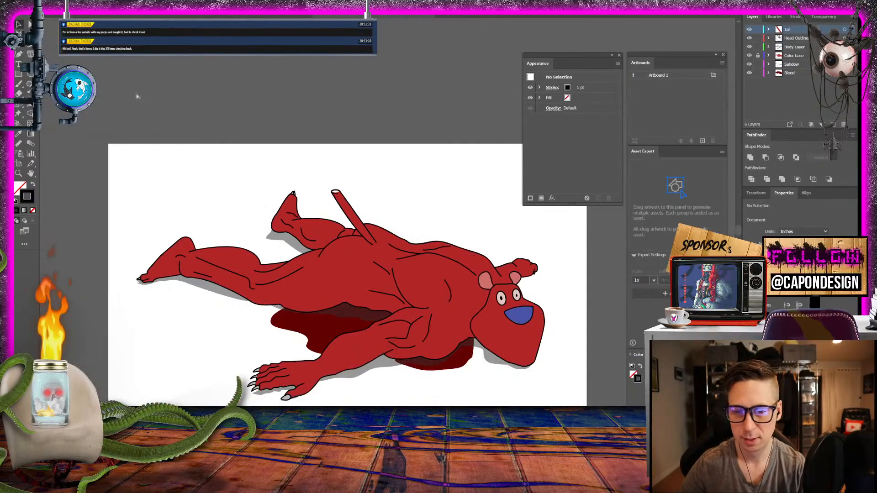
{"action": "key", "text": "ctrl+plus"}
{"action": "key", "text": "ctrl+plus"}
{"action": "key", "text": "ctrl+plus"}
{"action": "key", "text": "ctrl+minus"}
{"action": "key", "text": "ctrl+minus"}
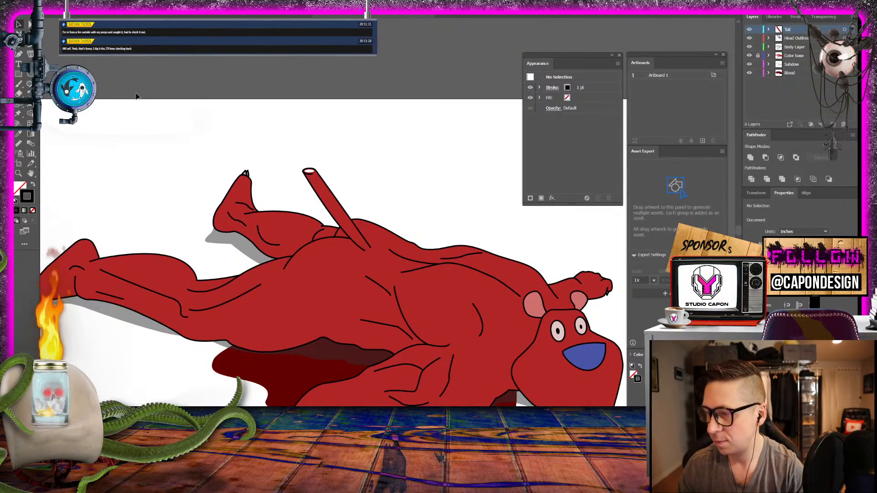
{"action": "left_click_drag", "start_coordinate": [390, 168], "coordinate": [283, 94]}
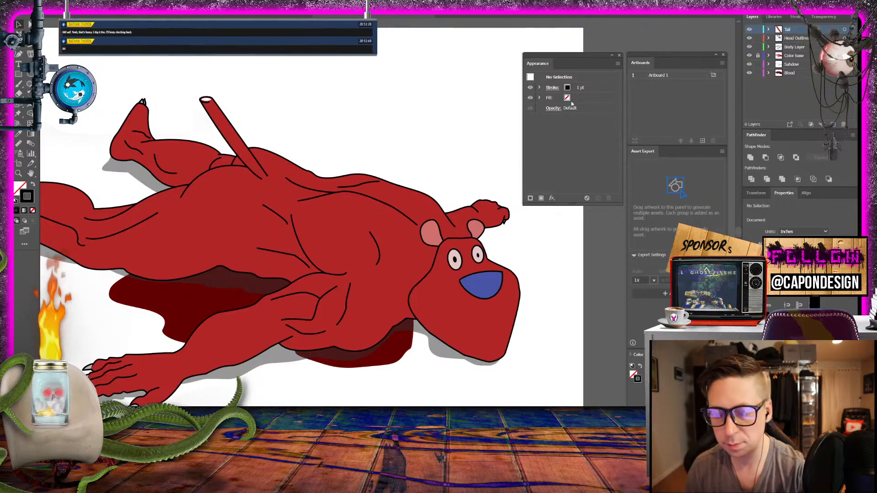
{"action": "left_click_drag", "start_coordinate": [397, 101], "coordinate": [427, 106]}
{"action": "left_click_drag", "start_coordinate": [349, 112], "coordinate": [471, 41]}
{"action": "left_click_drag", "start_coordinate": [426, 65], "coordinate": [375, 87]}
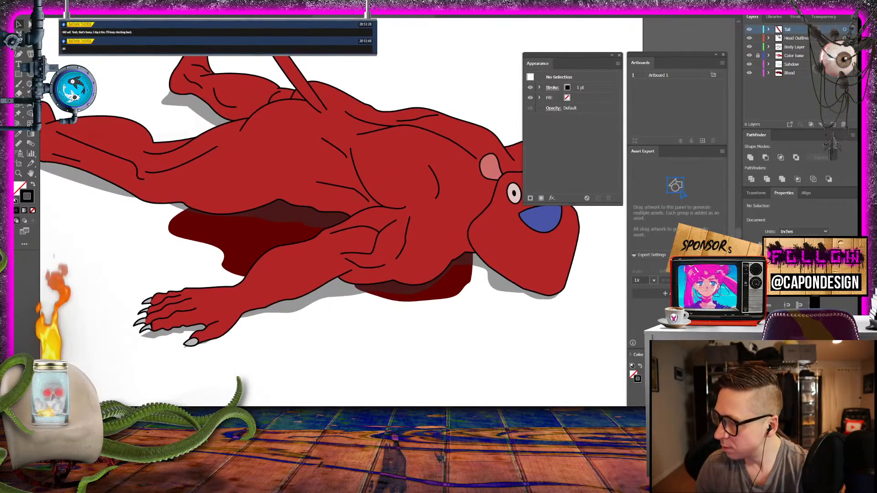
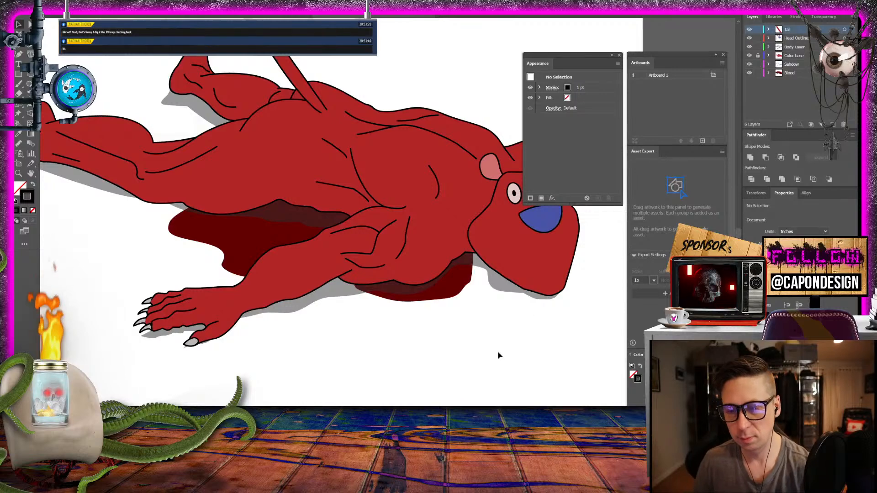
- Create a new layer between Body Layer and Color base and name it White Tissue
{"action": "key", "text": "space"}
{"action": "left_click_drag", "start_coordinate": [510, 281], "coordinate": [324, 304]}
{"action": "left_click", "coordinate": [19, 174]}
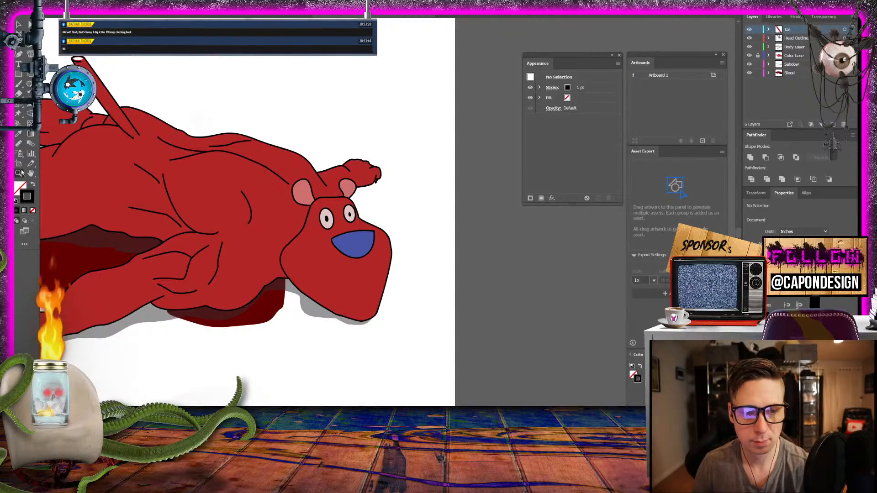
{"action": "left_click_drag", "start_coordinate": [334, 201], "coordinate": [425, 225]}
{"action": "key", "text": "space"}
{"action": "left_click_drag", "start_coordinate": [328, 228], "coordinate": [285, 176]}
{"action": "left_click", "coordinate": [284, 177]}
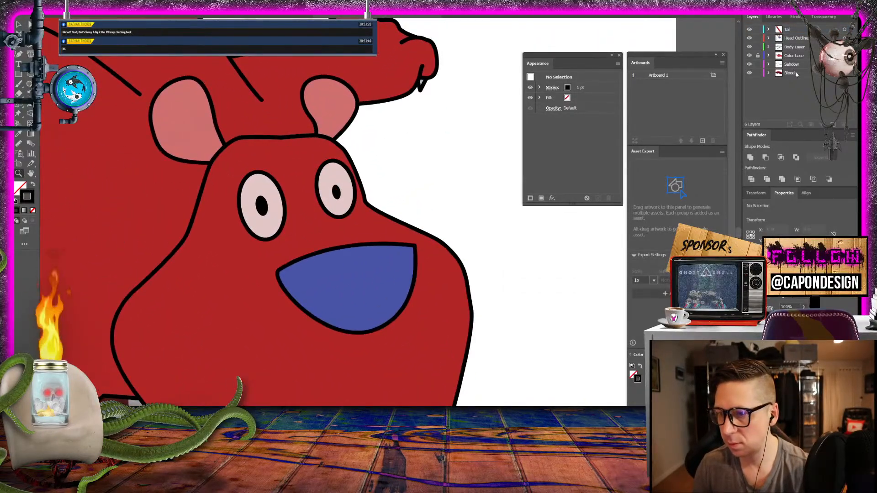
{"action": "key", "text": "ctrl+l"}
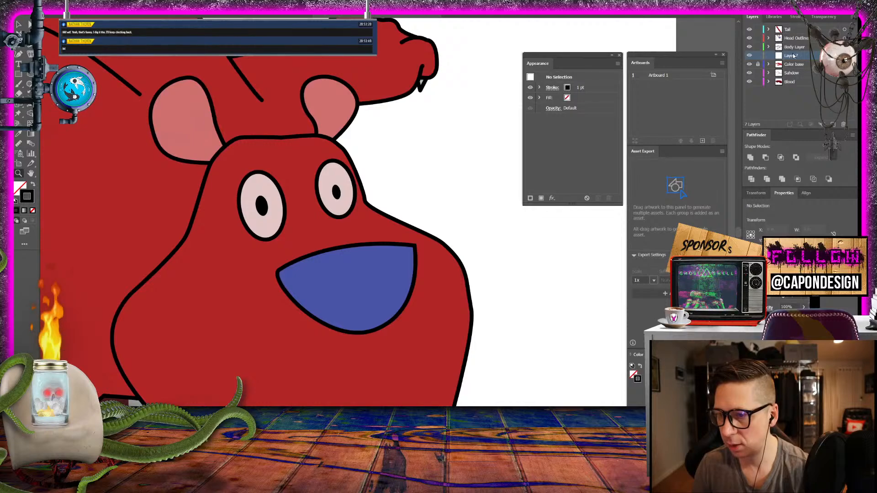
{"action": "double_click", "coordinate": [793, 56]}
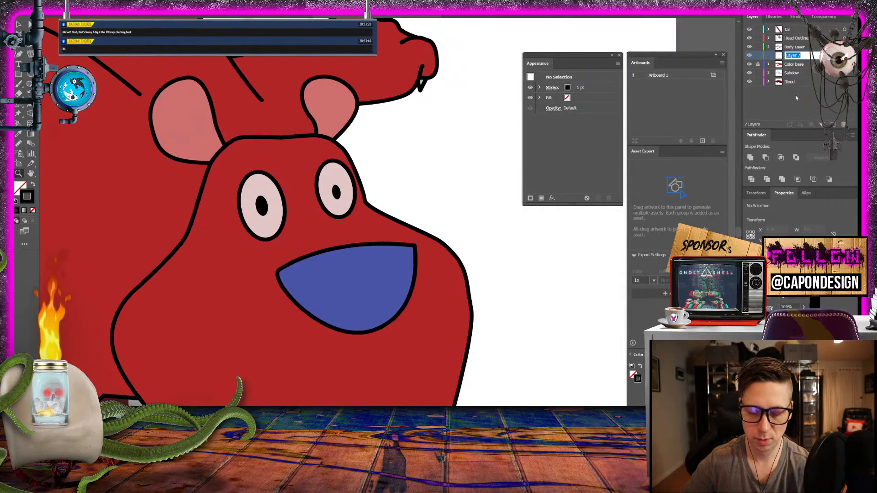
{"action": "type", "text": "White T"}
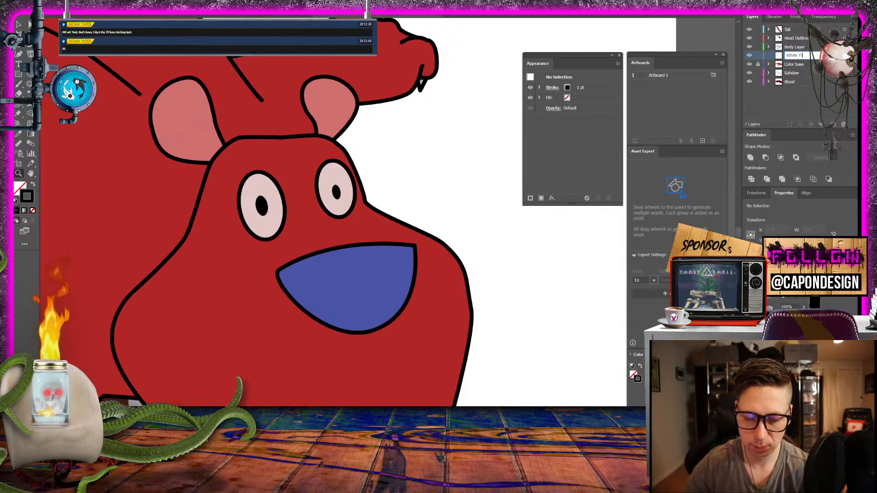
{"action": "type", "text": "issue"}
{"action": "key", "text": "Return"}
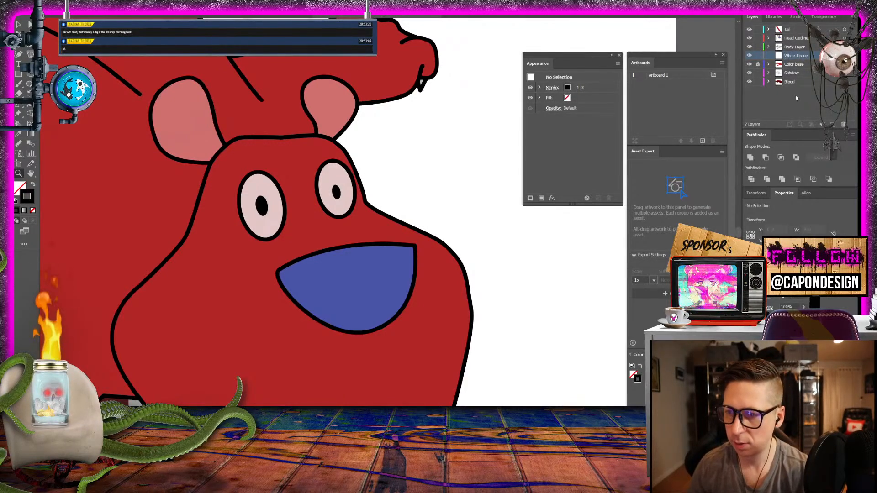
- Lock the shadow, Blood, Body Layer, head outline and Tail layers so only White Tissue stays editable
{"action": "left_click", "coordinate": [758, 74]}
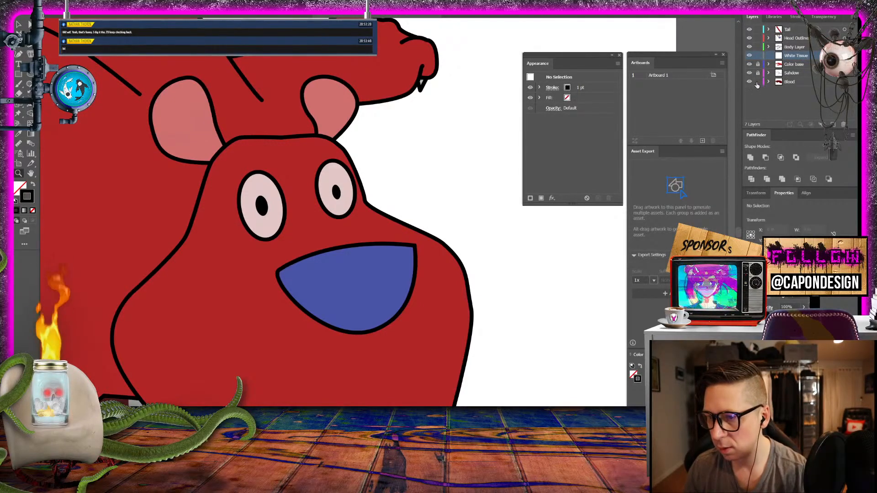
{"action": "left_click", "coordinate": [758, 83]}
{"action": "left_click", "coordinate": [758, 47]}
{"action": "left_click", "coordinate": [758, 39]}
{"action": "left_click", "coordinate": [758, 29]}
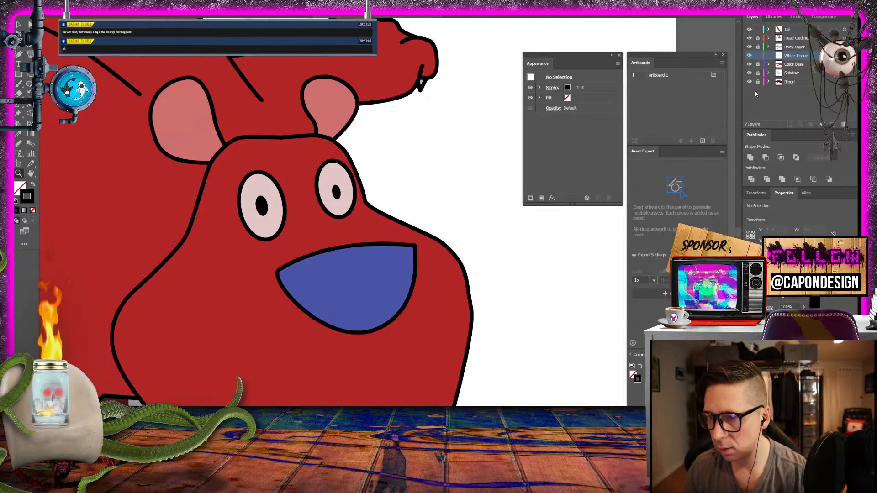
{"action": "left_click", "coordinate": [417, 182]}
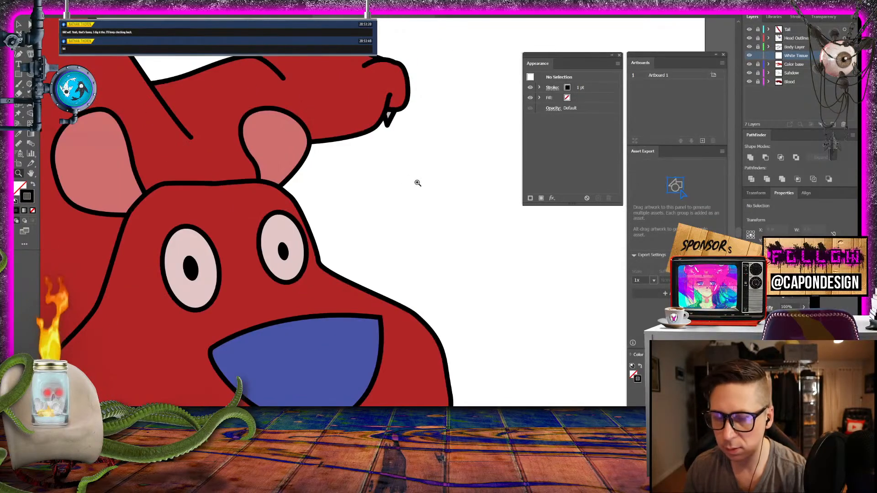
{"action": "key", "text": "v"}
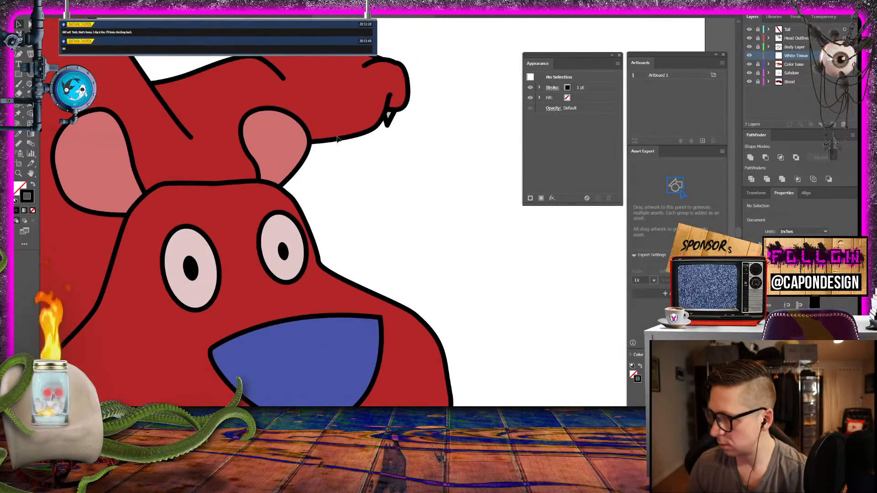
{"action": "left_click_drag", "start_coordinate": [215, 93], "coordinate": [672, 122]}
{"action": "left_click_drag", "start_coordinate": [362, 134], "coordinate": [316, 195]}
{"action": "left_click_drag", "start_coordinate": [437, 220], "coordinate": [467, 221]}
{"action": "key", "text": "ctrl+minus"}
{"action": "key", "text": "ctrl+minus"}
{"action": "key", "text": "ctrl+minus"}
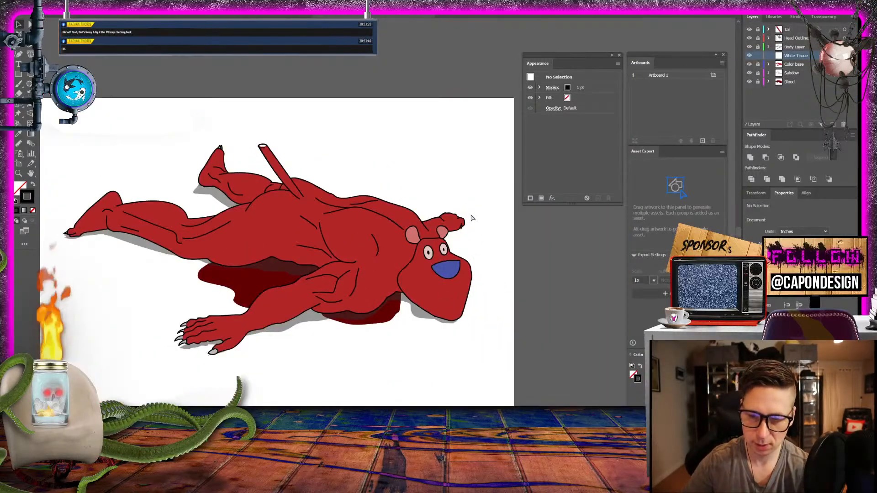
{"action": "key", "text": "ctrl+minus"}
{"action": "key", "text": "ctrl+plus"}
{"action": "key", "text": "ctrl+plus"}
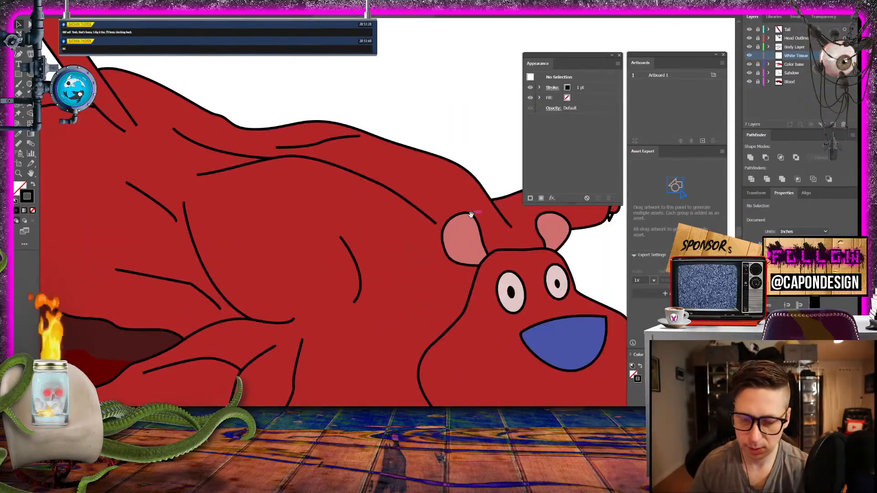
- Start a Pen path at the larger ear's base, curving over the larger eye and down between the eyes to the blue nose's near corner
{"action": "left_click_drag", "start_coordinate": [471, 218], "coordinate": [336, 117]}
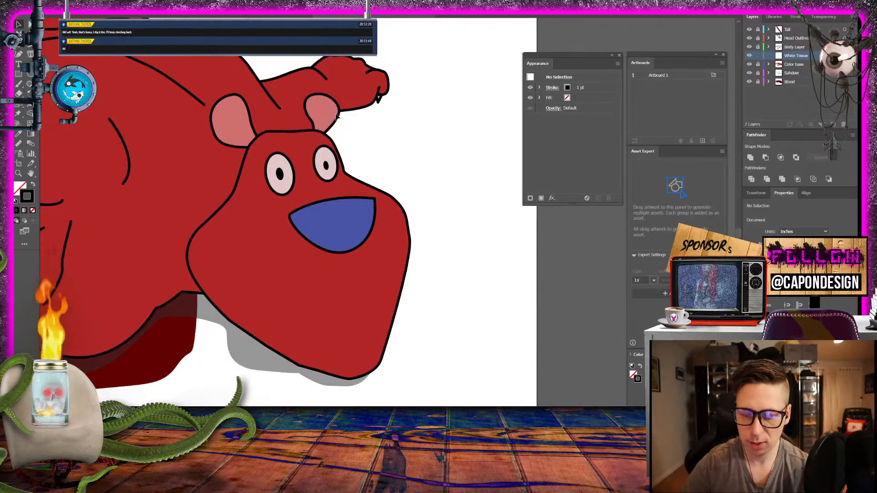
{"action": "key", "text": "ctrl+plus"}
{"action": "key", "text": "ctrl+plus"}
{"action": "left_click_drag", "start_coordinate": [265, 102], "coordinate": [397, 222]}
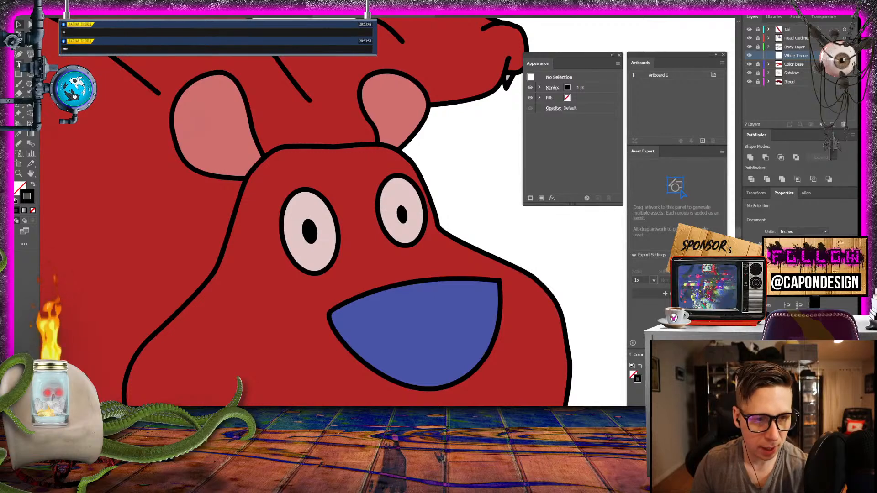
{"action": "left_click", "coordinate": [28, 46]}
{"action": "left_click", "coordinate": [254, 165]}
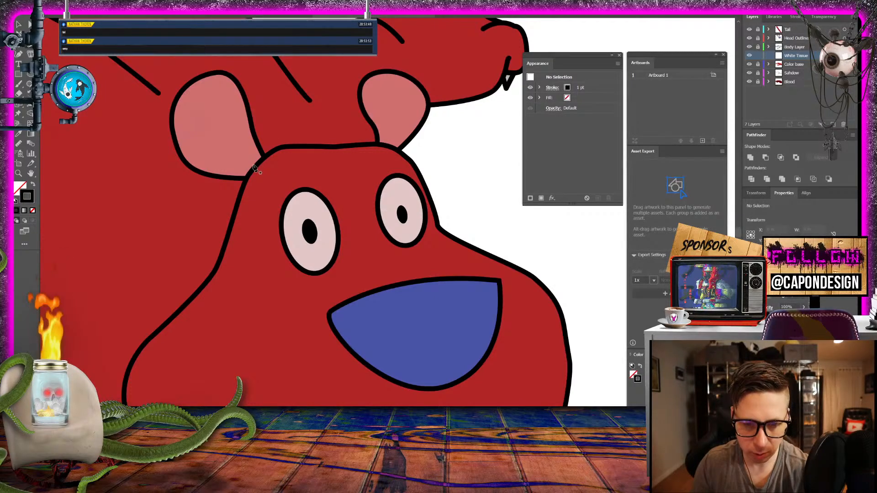
{"action": "left_click", "coordinate": [267, 185]}
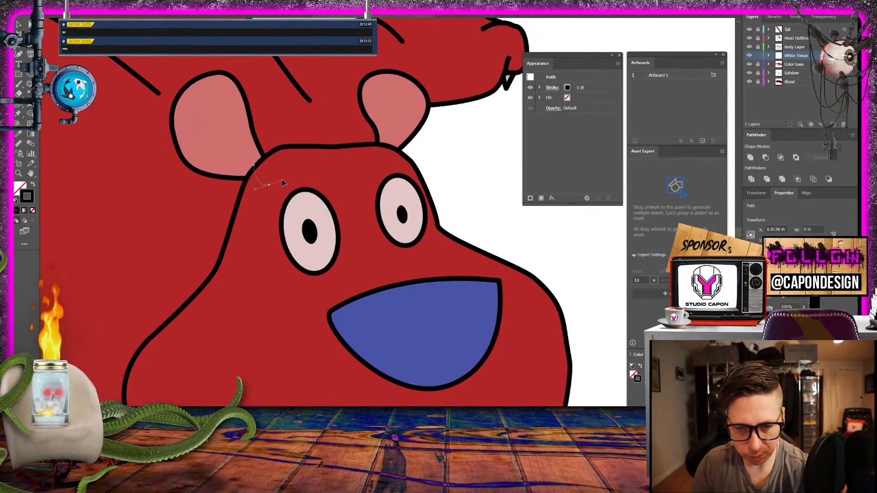
{"action": "left_click_drag", "start_coordinate": [282, 179], "coordinate": [337, 193]}
{"action": "left_click_drag", "start_coordinate": [353, 258], "coordinate": [349, 275]}
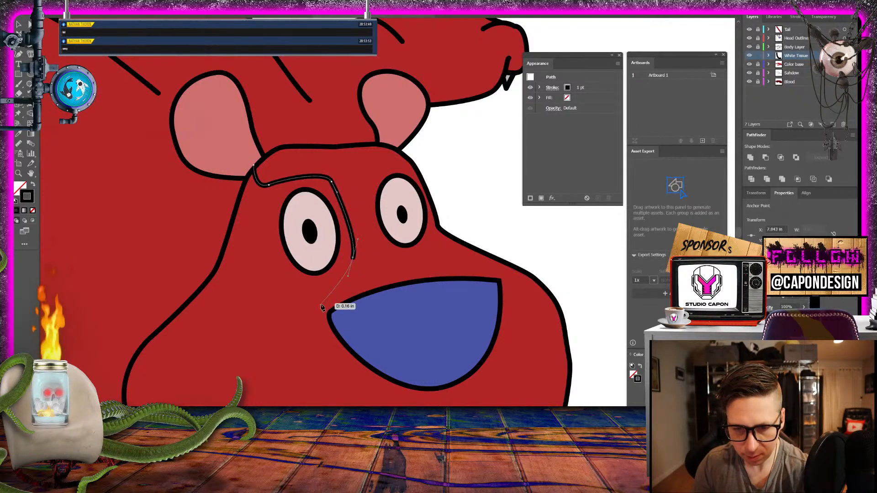
{"action": "left_click", "coordinate": [329, 313]}
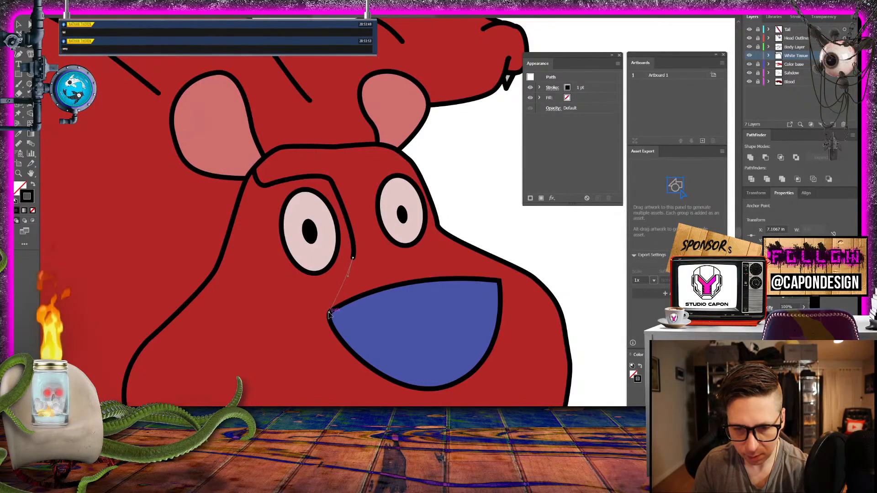
- Continue the path along the blue nose's upper edge to its far corner and back up around the smaller eye to the forehead outline
{"action": "left_click", "coordinate": [382, 290]}
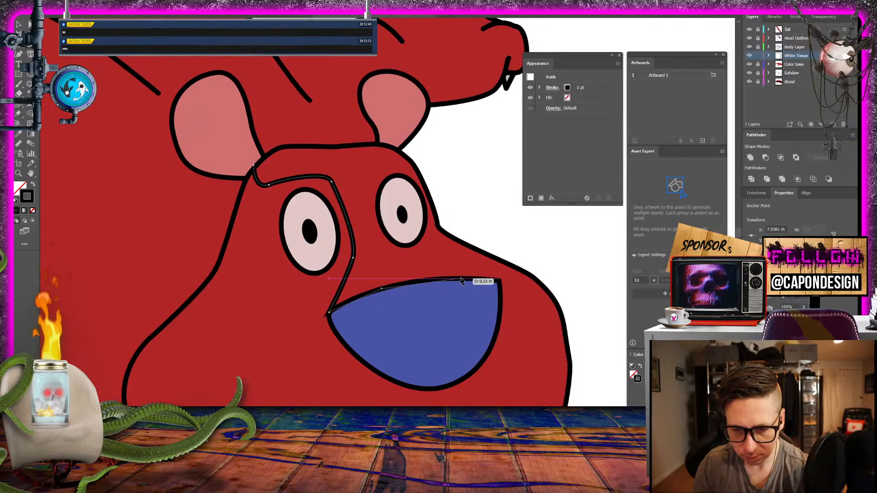
{"action": "left_click", "coordinate": [420, 278]}
{"action": "left_click", "coordinate": [474, 279]}
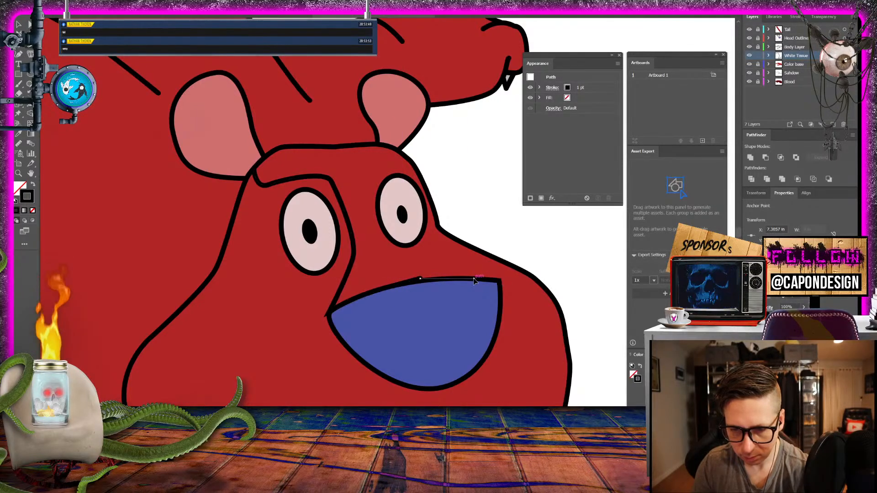
{"action": "left_click", "coordinate": [500, 280]}
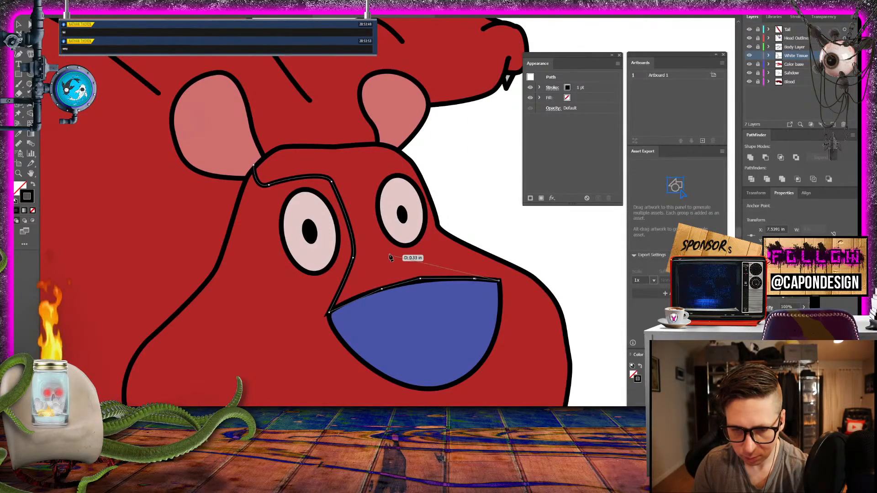
{"action": "left_click_drag", "start_coordinate": [390, 253], "coordinate": [376, 235]}
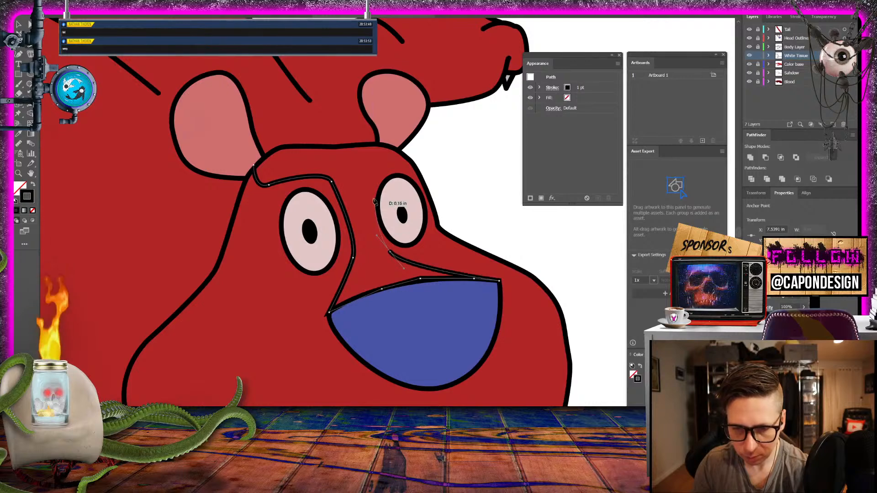
{"action": "left_click_drag", "start_coordinate": [371, 175], "coordinate": [374, 147]}
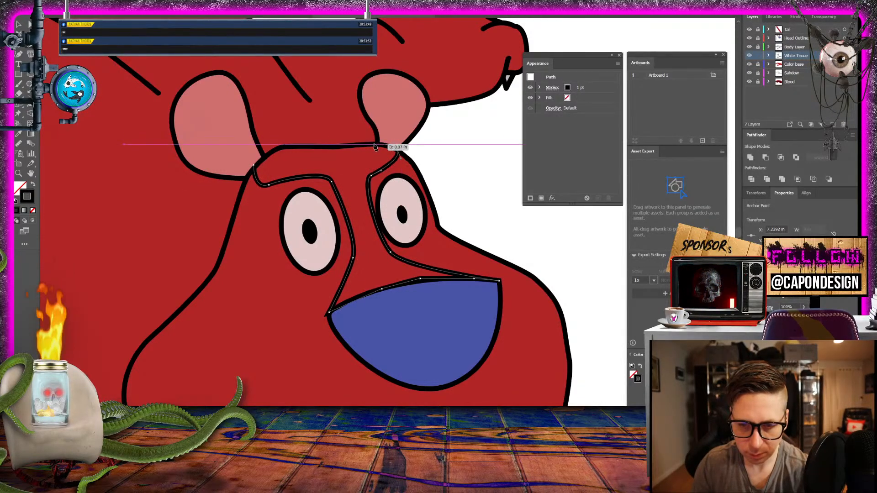
- Trace the path along the top of the head outline and close it at its starting point by the larger ear
{"action": "left_click", "coordinate": [374, 145]}
{"action": "left_click", "coordinate": [347, 146]}
{"action": "left_click", "coordinate": [320, 146]}
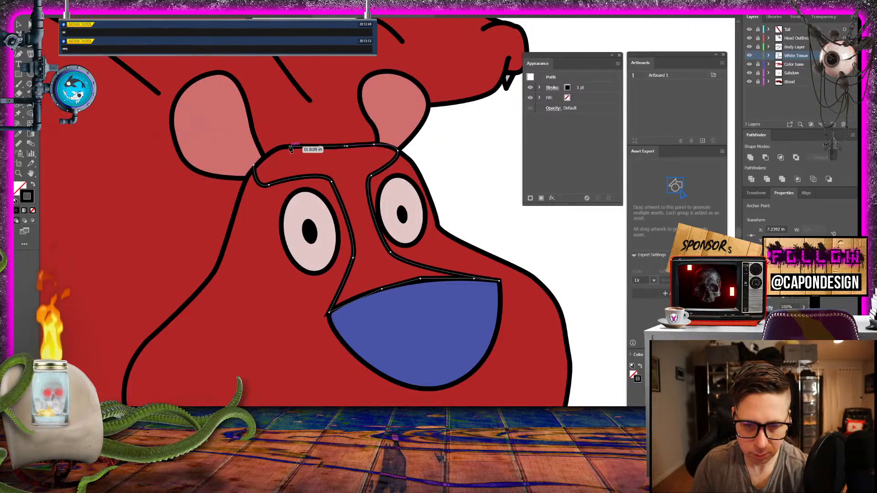
{"action": "left_click", "coordinate": [289, 147]}
{"action": "left_click", "coordinate": [272, 152]}
{"action": "left_click", "coordinate": [260, 160]}
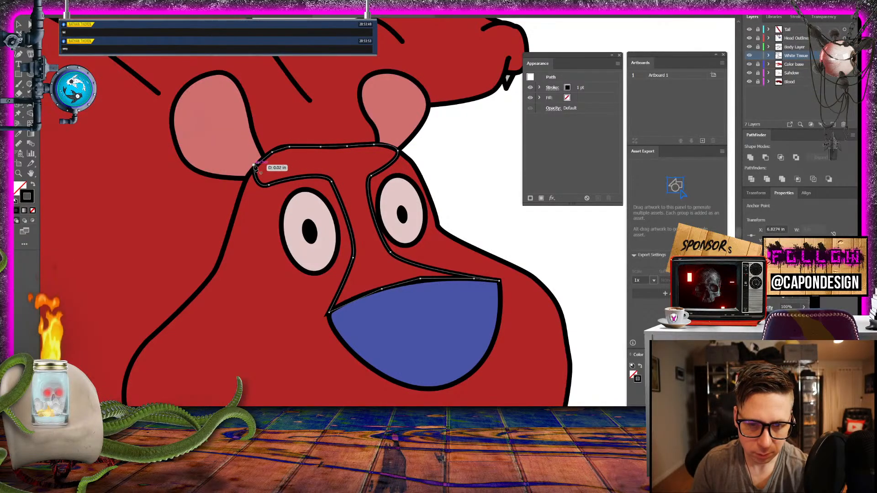
{"action": "left_click", "coordinate": [254, 167]}
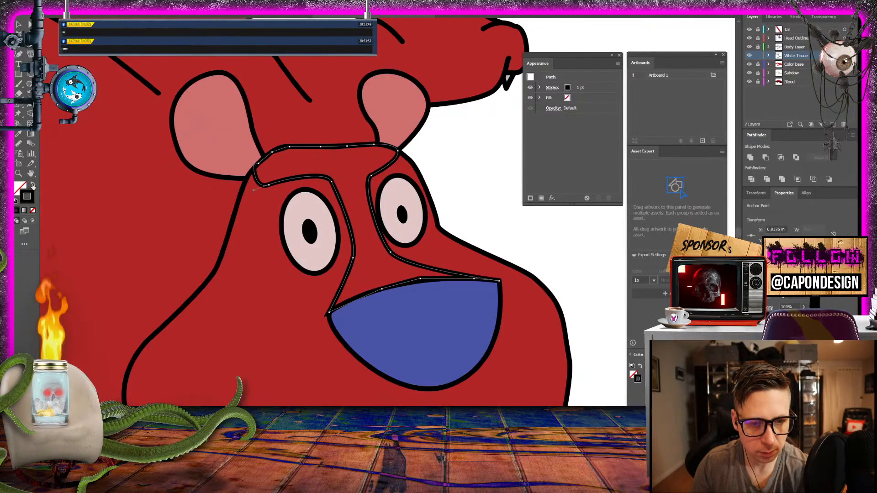
- Remove the face shape's stroke and fill it with pink, RGB 206, 107, 107
{"action": "left_click", "coordinate": [33, 186]}
{"action": "double_click", "coordinate": [20, 188]}
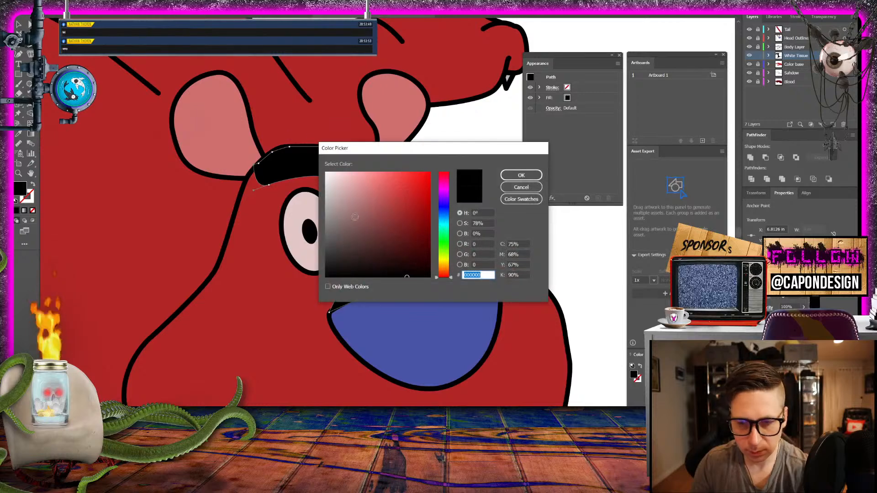
{"action": "mouse_move", "coordinate": [355, 217]}
{"action": "left_mouse_down"}
{"action": "mouse_move", "coordinate": [330, 237]}
{"action": "mouse_move", "coordinate": [377, 192]}
{"action": "left_mouse_up"}
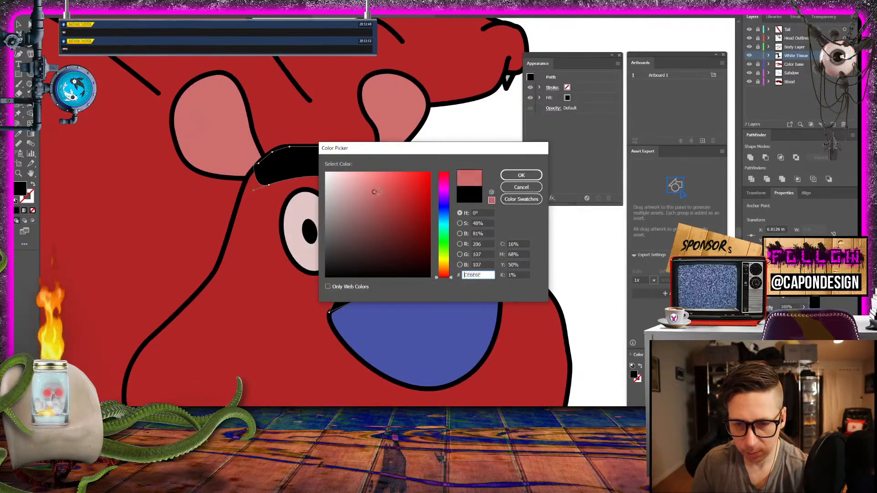
{"action": "left_click", "coordinate": [521, 175]}
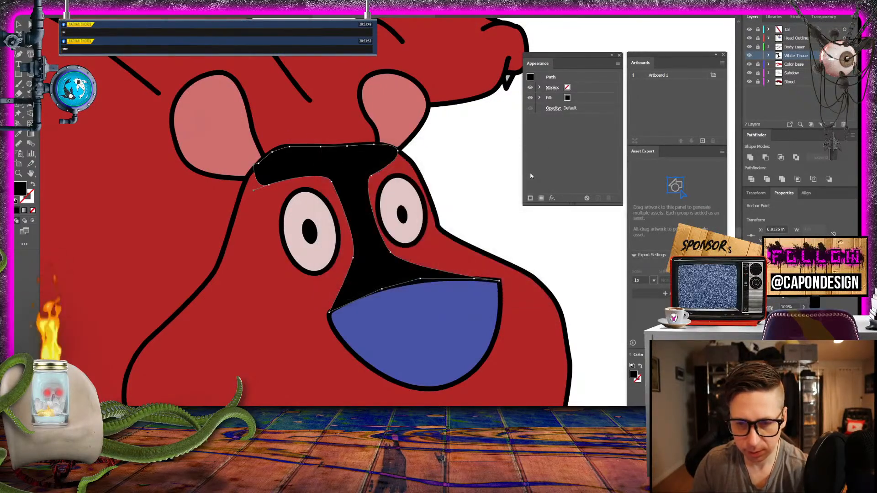
{"action": "left_click", "coordinate": [20, 24]}
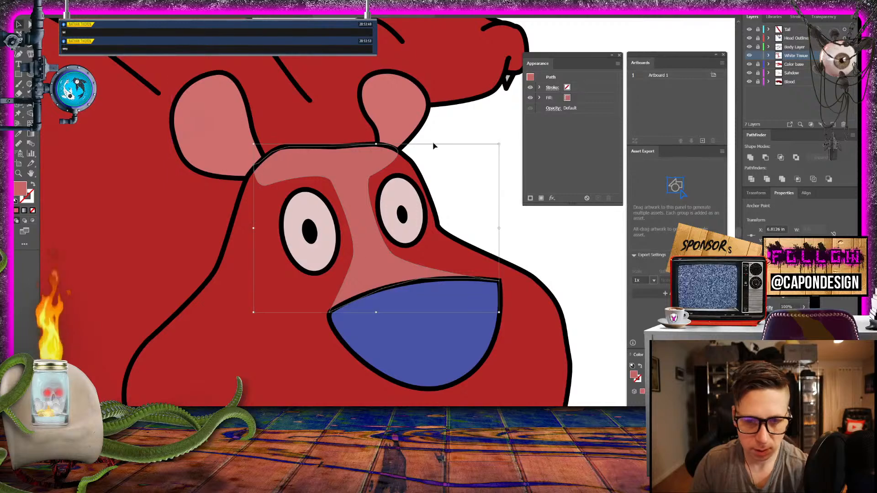
{"action": "left_click", "coordinate": [478, 135]}
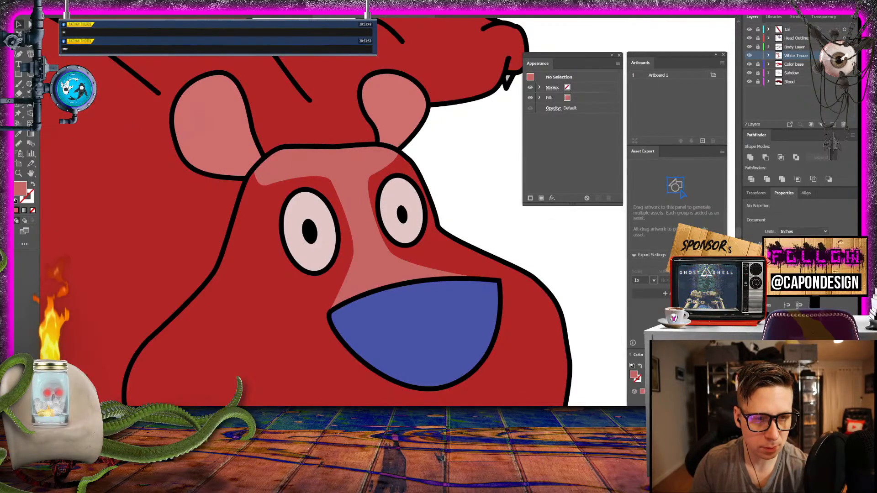
- Move the face shape's corner under the larger ear onto the head outline and raise the anchor beside the smaller eye to Y 2.56 in
{"action": "left_click", "coordinate": [265, 183]}
{"action": "left_click", "coordinate": [270, 187]}
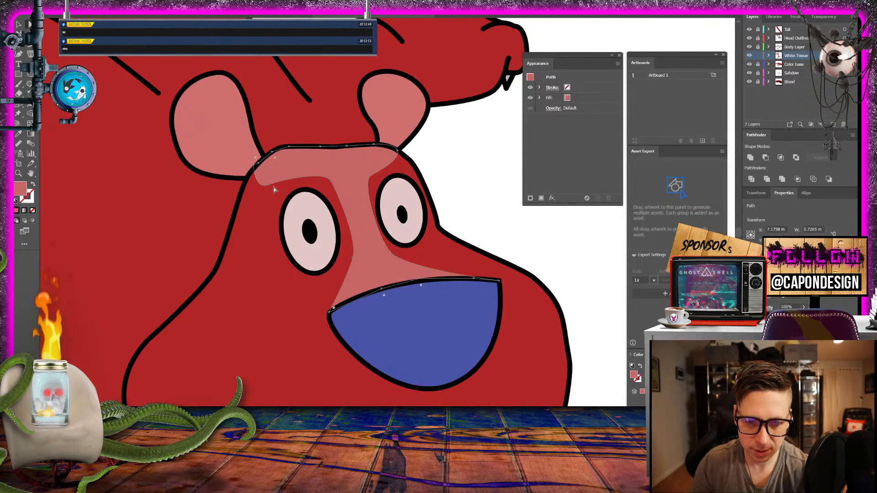
{"action": "left_click_drag", "start_coordinate": [270, 188], "coordinate": [247, 178]}
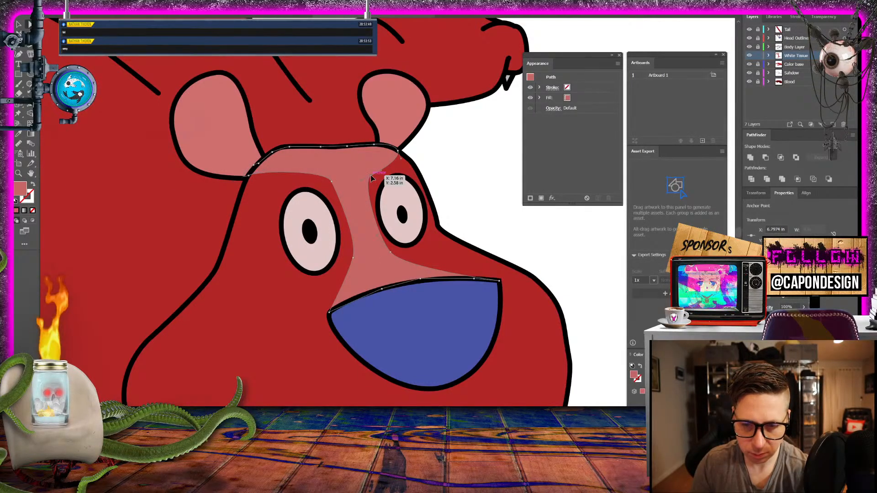
{"action": "left_click_drag", "start_coordinate": [371, 176], "coordinate": [371, 170]}
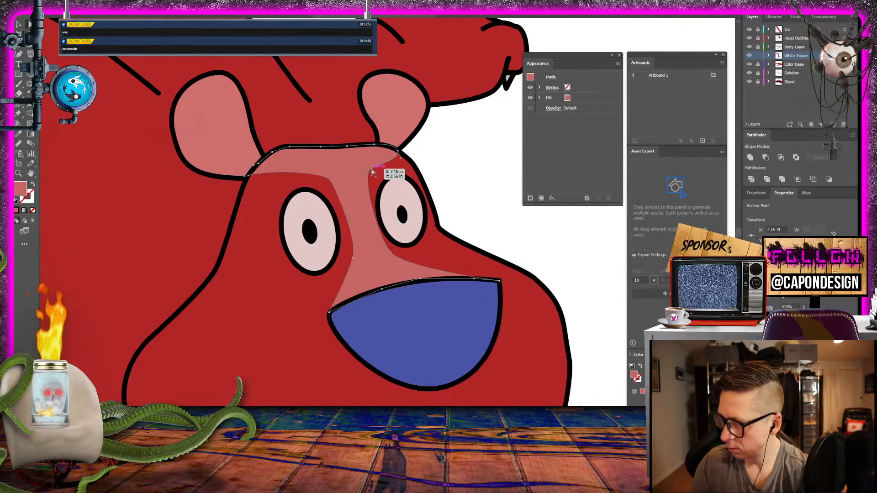
{"action": "left_click", "coordinate": [462, 180]}
{"action": "left_click_drag", "start_coordinate": [460, 185], "coordinate": [524, 115]}
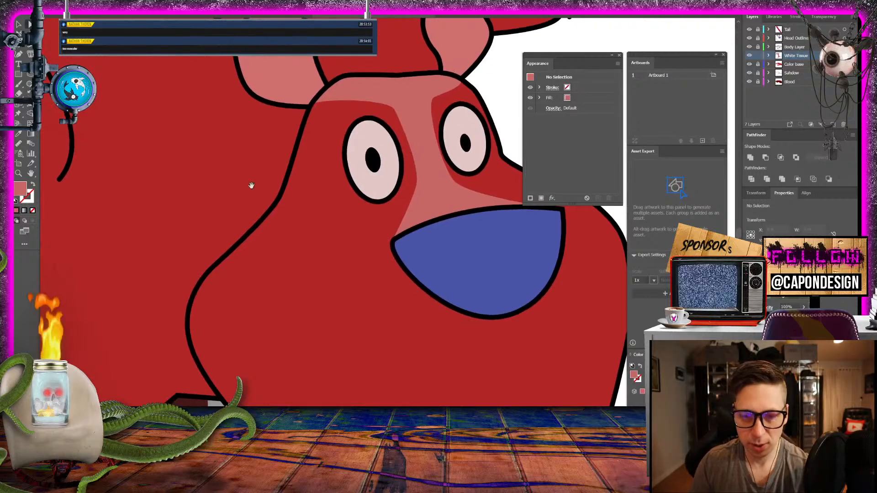
- Change the face shape's fill to a lighter pink, RGB 221, 155, 155, and deselect it
{"action": "left_click_drag", "start_coordinate": [251, 185], "coordinate": [425, 227]}
{"action": "scroll", "coordinate": [425, 227], "scroll_direction": "down", "scroll_amount": 5}
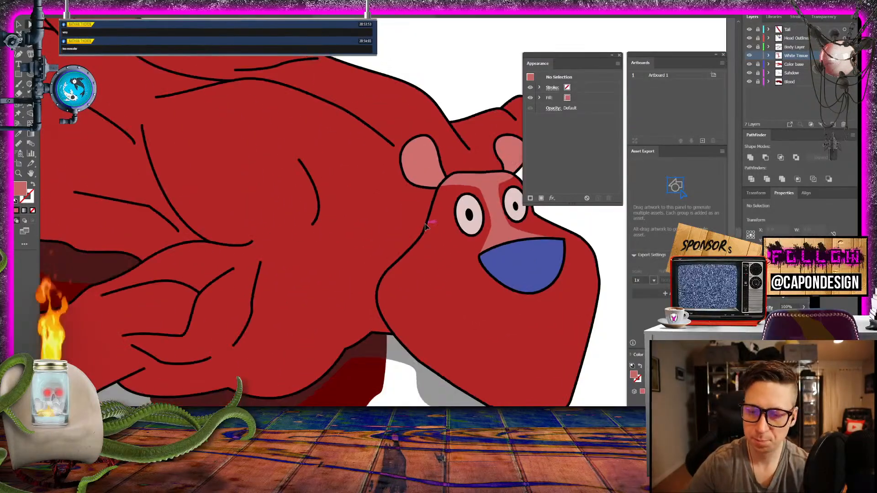
{"action": "scroll", "coordinate": [425, 227], "scroll_direction": "up", "scroll_amount": 3}
{"action": "scroll", "coordinate": [424, 227], "scroll_direction": "down", "scroll_amount": 1}
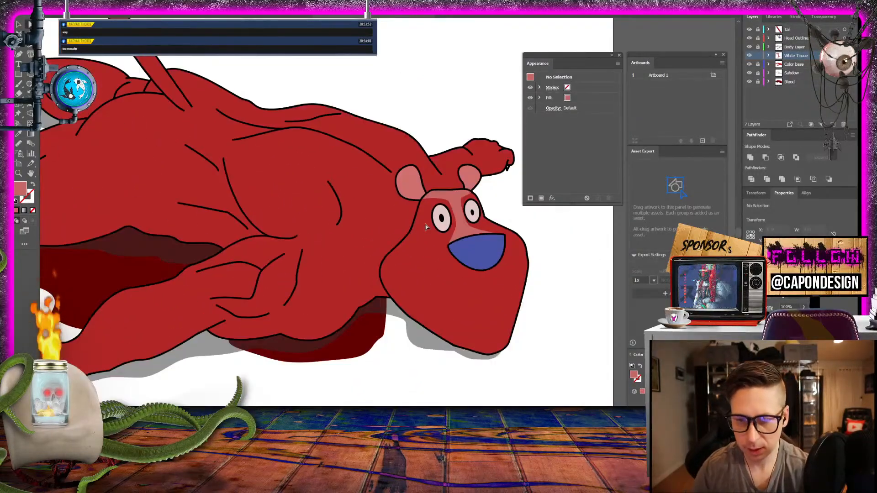
{"action": "left_click", "coordinate": [425, 227]}
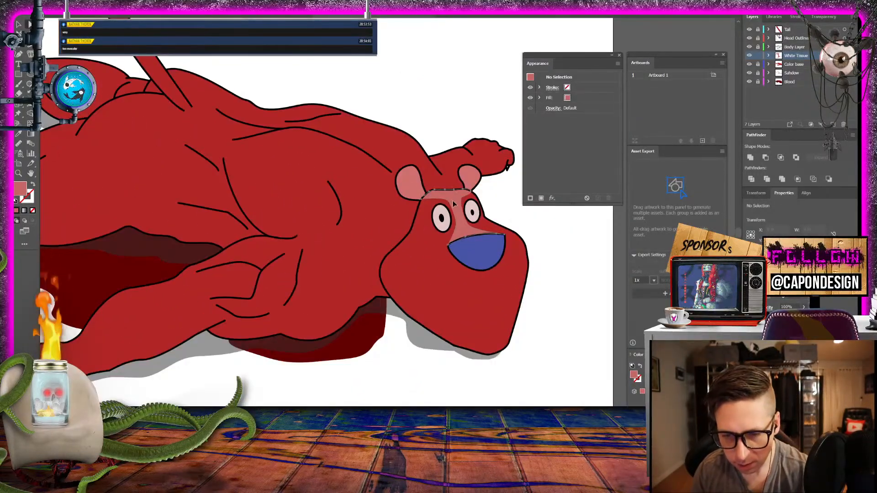
{"action": "double_click", "coordinate": [20, 188]}
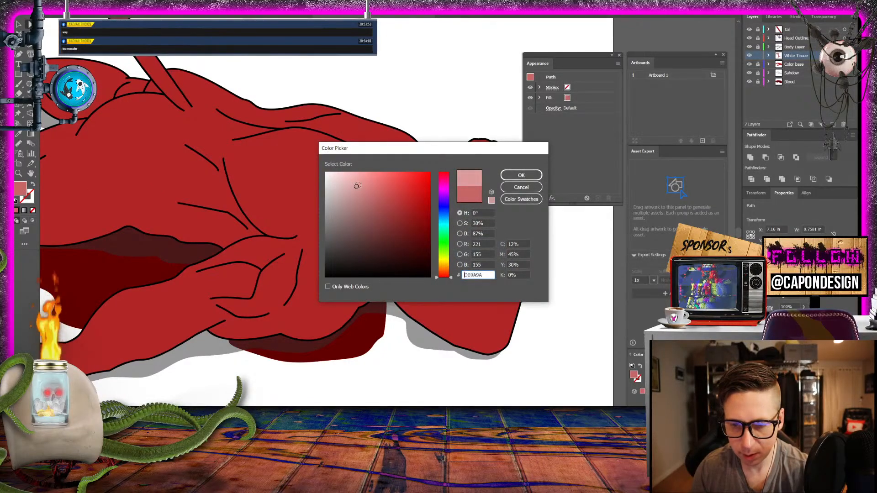
{"action": "key", "text": "Return"}
{"action": "left_click", "coordinate": [468, 96]}
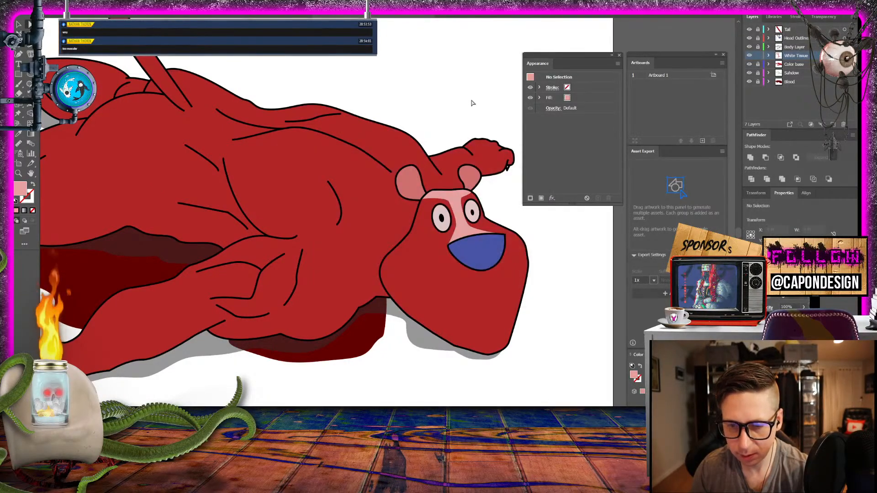
{"action": "left_click_drag", "start_coordinate": [466, 117], "coordinate": [341, 74]}
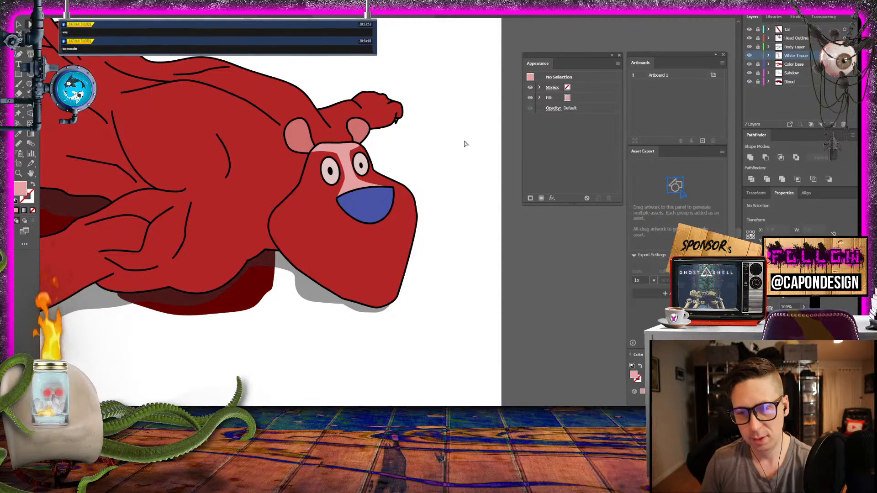
{"action": "left_click_drag", "start_coordinate": [460, 150], "coordinate": [683, 207]}
{"action": "left_click_drag", "start_coordinate": [361, 192], "coordinate": [446, 263]}
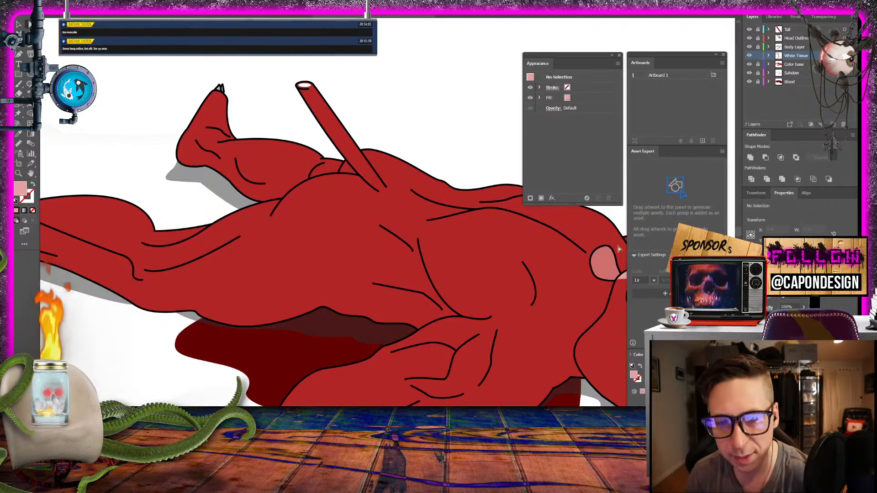
{"action": "left_click_drag", "start_coordinate": [430, 177], "coordinate": [179, 100]}
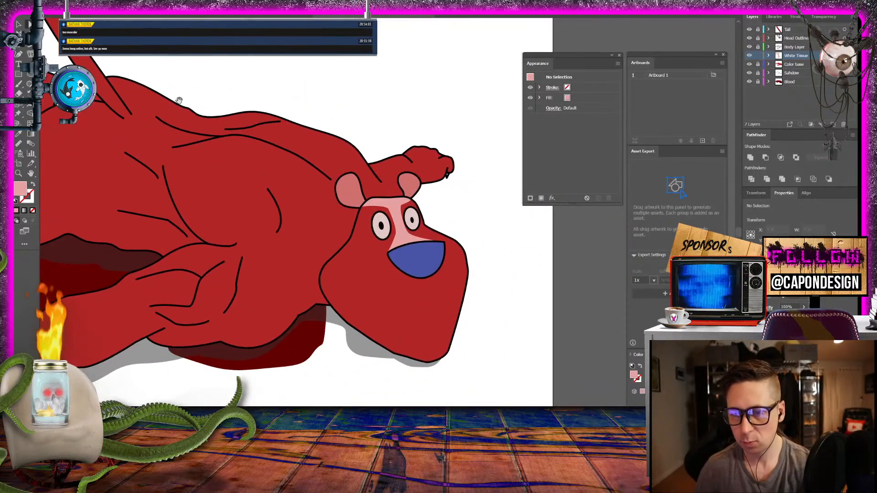
{"action": "left_click_drag", "start_coordinate": [281, 210], "coordinate": [394, 209]}
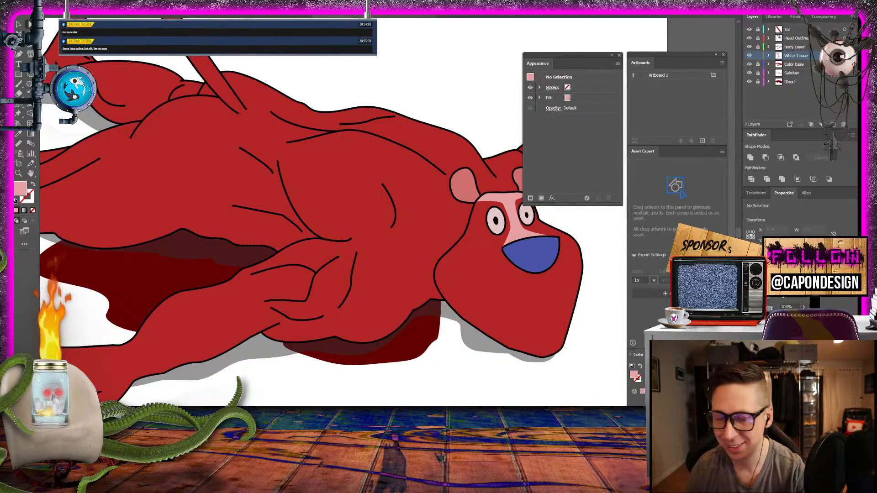
- Unlock every layer except Blood to make the clawed front paw's artwork editable
{"action": "left_click_drag", "start_coordinate": [288, 393], "coordinate": [381, 249]}
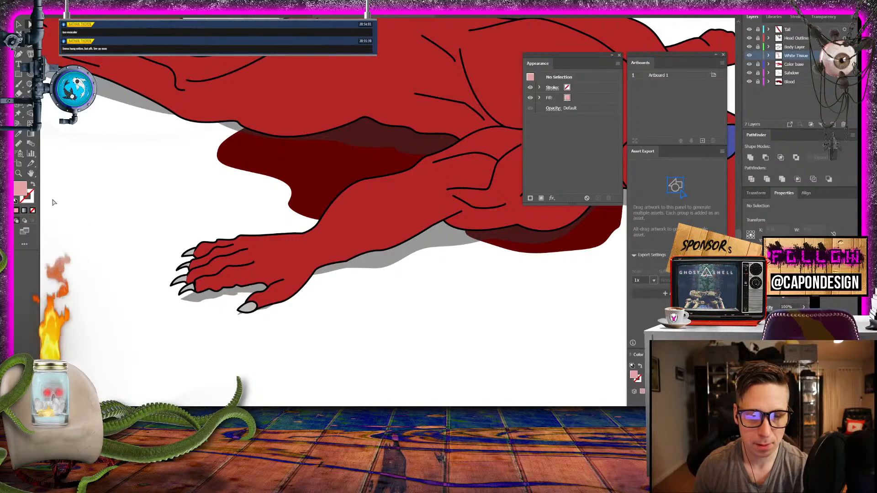
{"action": "left_click", "coordinate": [18, 174]}
{"action": "left_click_drag", "start_coordinate": [193, 289], "coordinate": [333, 301]}
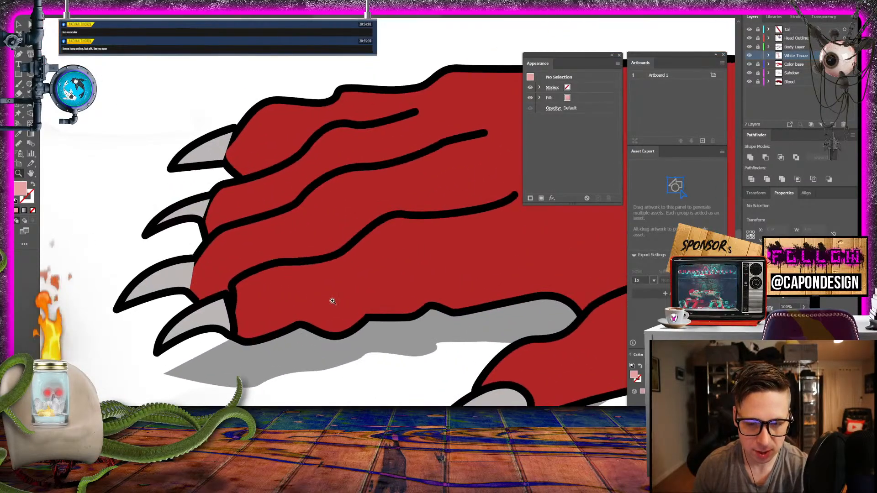
{"action": "left_click_drag", "start_coordinate": [240, 266], "coordinate": [262, 287]}
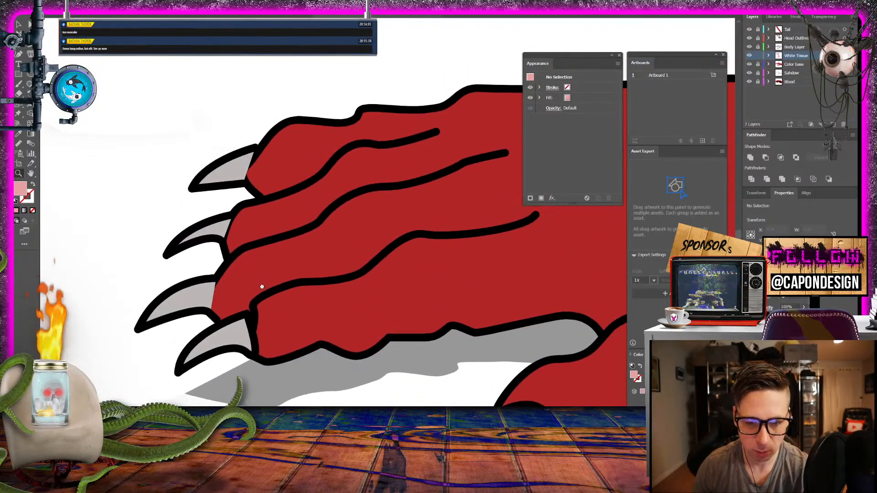
{"action": "left_click", "coordinate": [757, 73]}
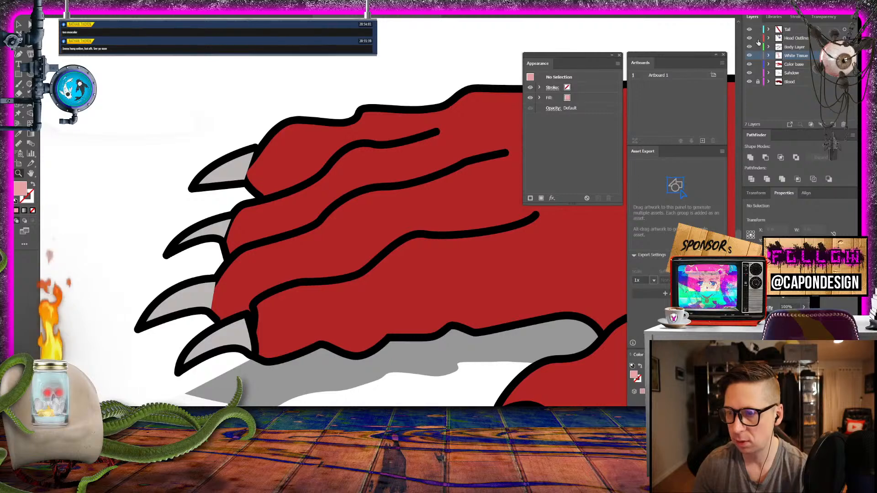
{"action": "left_click", "coordinate": [758, 39]}
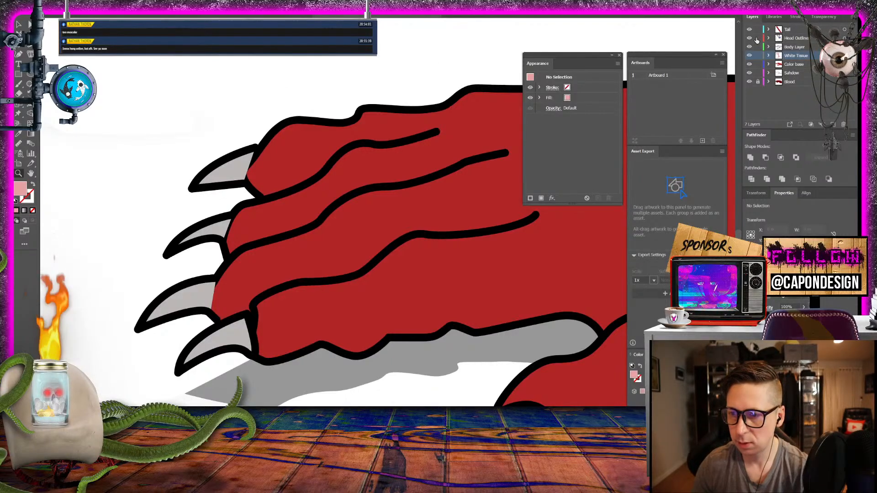
- Send the three upper claws of the front paw to the back so the finger outlines overlap them
{"action": "key", "text": "v"}
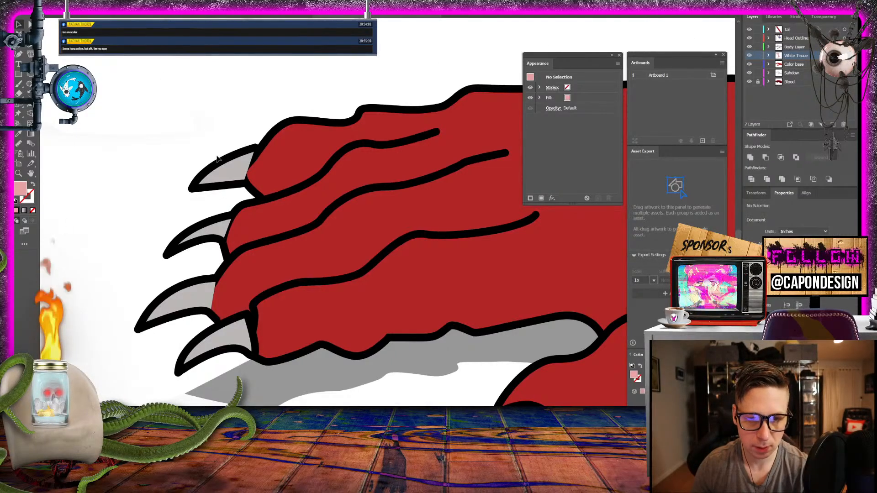
{"action": "left_click", "coordinate": [220, 162]}
{"action": "left_click", "coordinate": [204, 233], "text": "shift"}
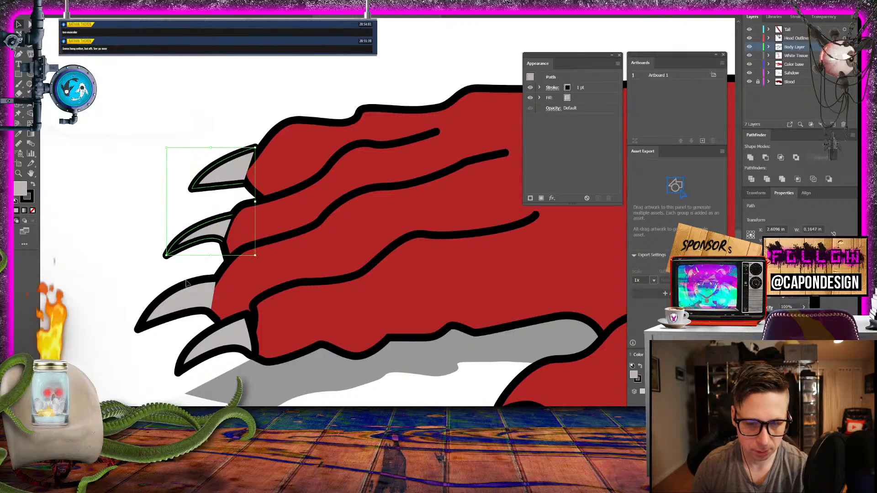
{"action": "left_click", "coordinate": [183, 293], "text": "shift"}
{"action": "left_click", "coordinate": [197, 339], "text": "shift"}
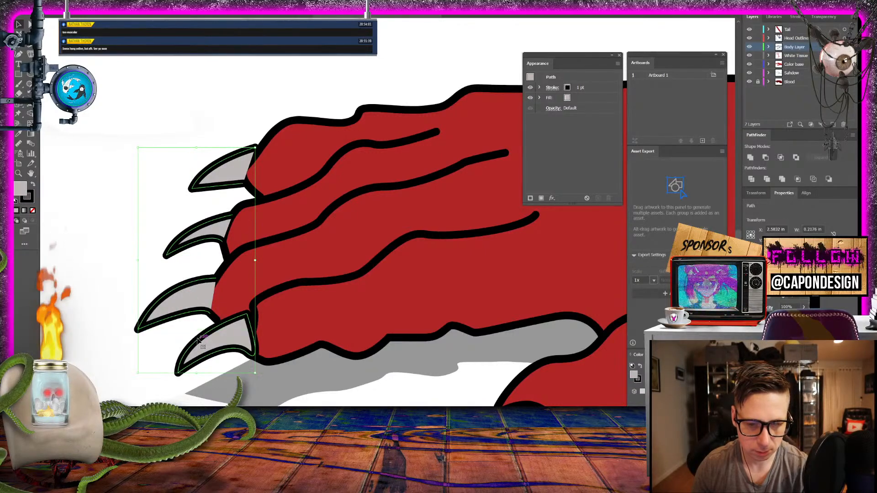
{"action": "left_click", "coordinate": [192, 355], "text": "shift"}
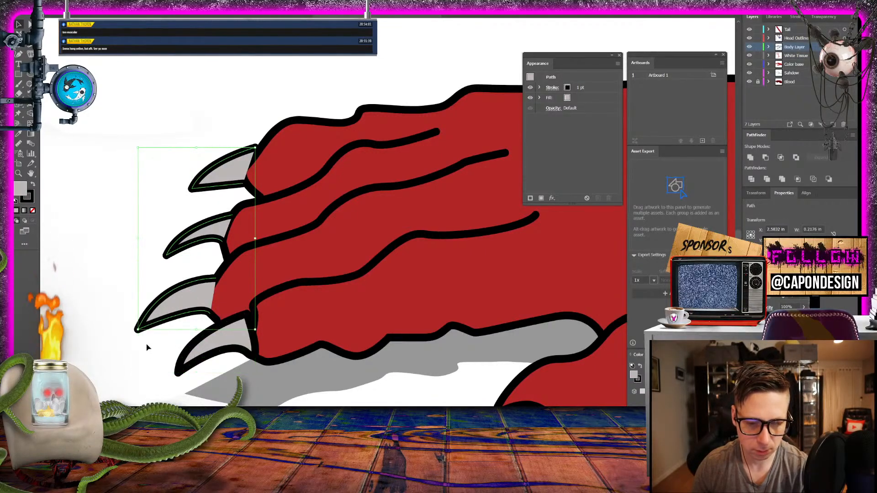
{"action": "right_click", "coordinate": [198, 282]}
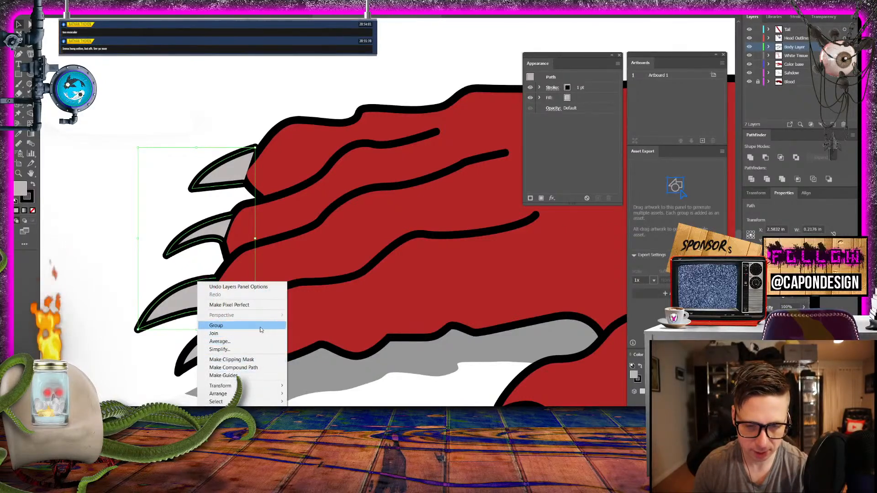
{"action": "mouse_move", "coordinate": [273, 394]}
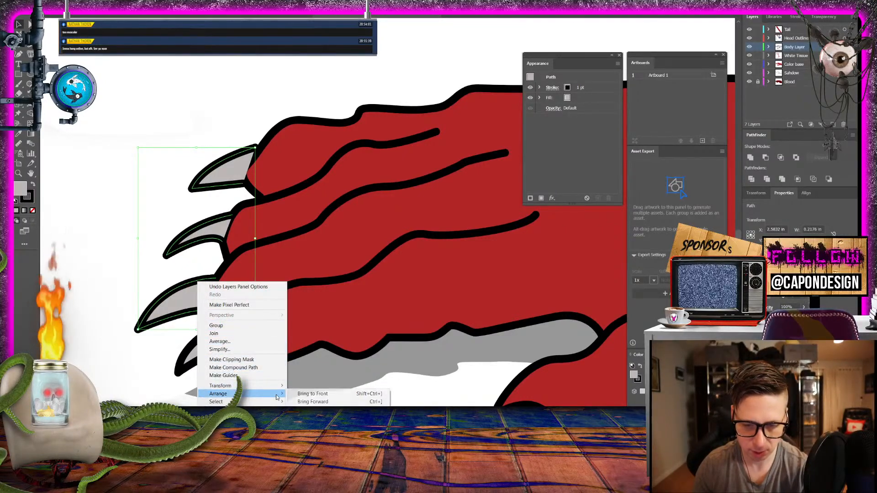
{"action": "left_click", "coordinate": [315, 417]}
{"action": "left_click", "coordinate": [78, 267]}
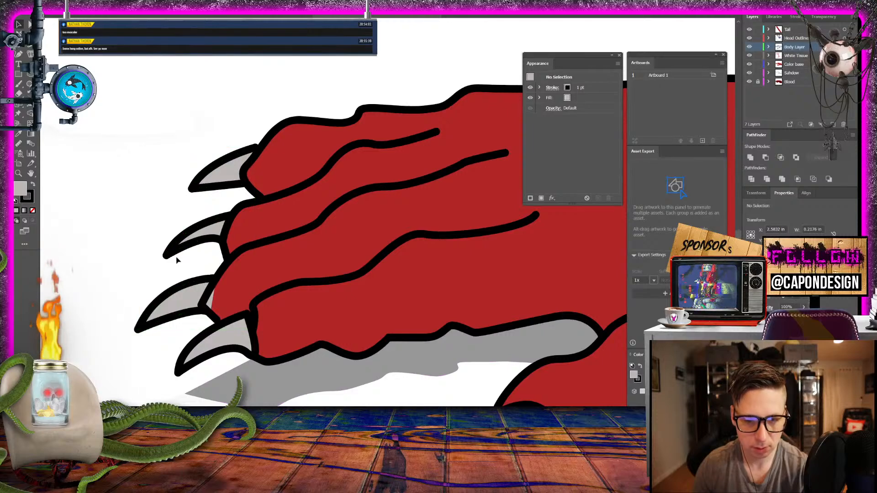
- Pull the third claw's lower base anchor about 0.02 in inward and 0.01 in up onto the finger outline
{"action": "left_click", "coordinate": [216, 281]}
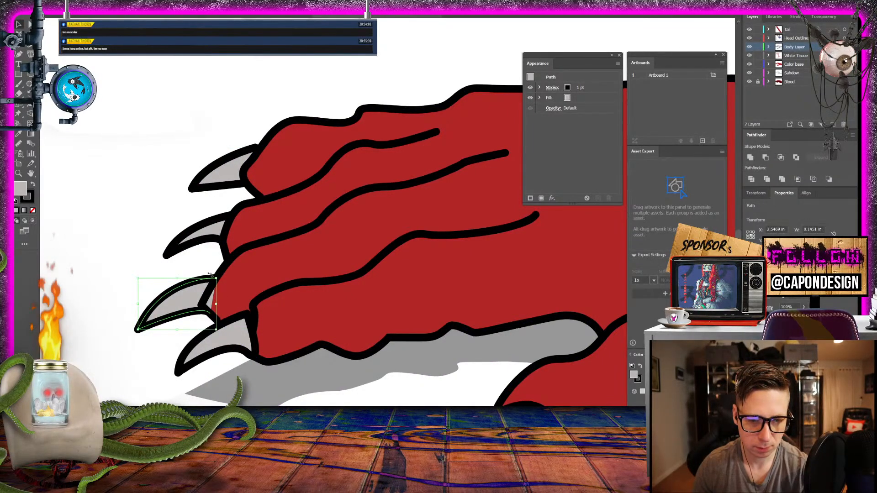
{"action": "left_click", "coordinate": [28, 23]}
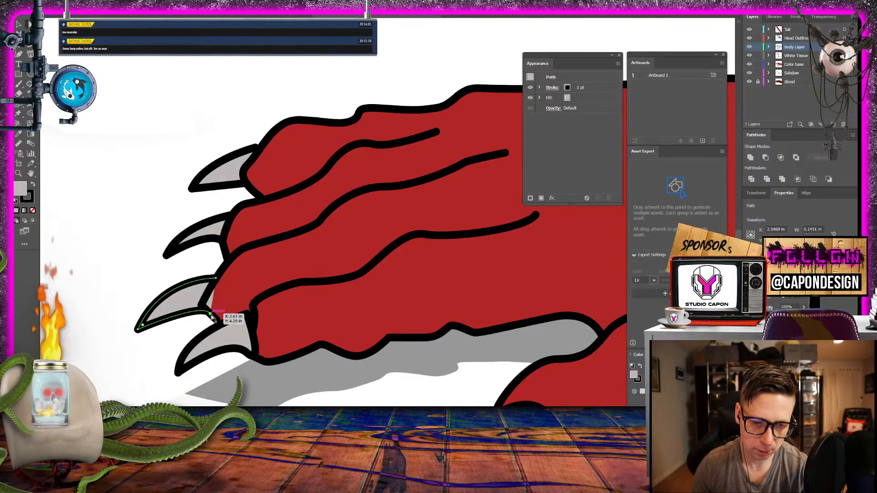
{"action": "left_click_drag", "start_coordinate": [213, 318], "coordinate": [204, 311]}
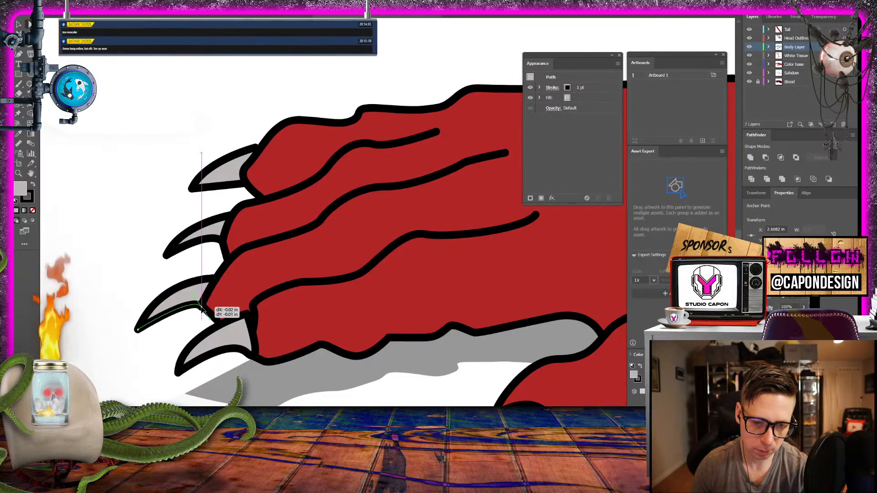
{"action": "left_click", "coordinate": [160, 250]}
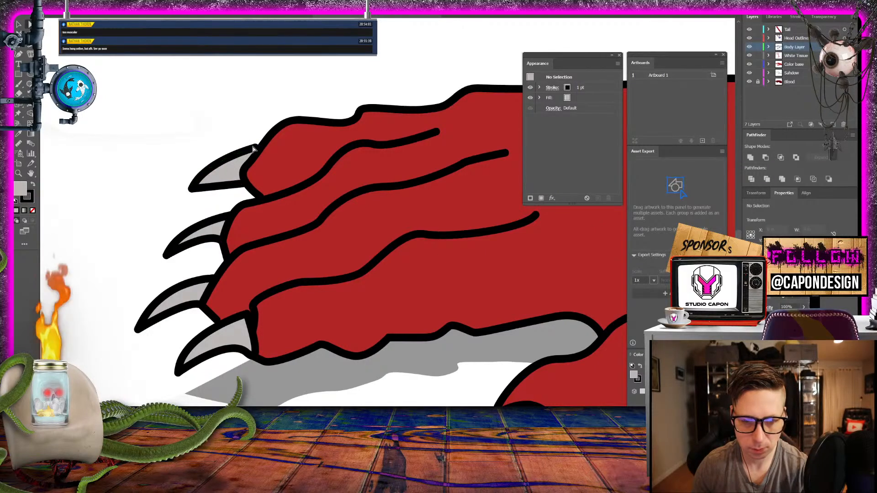
- Adjust the uppermost claw's two base anchors to meet the outline of its finger
{"action": "left_click_drag", "start_coordinate": [255, 148], "coordinate": [258, 149]}
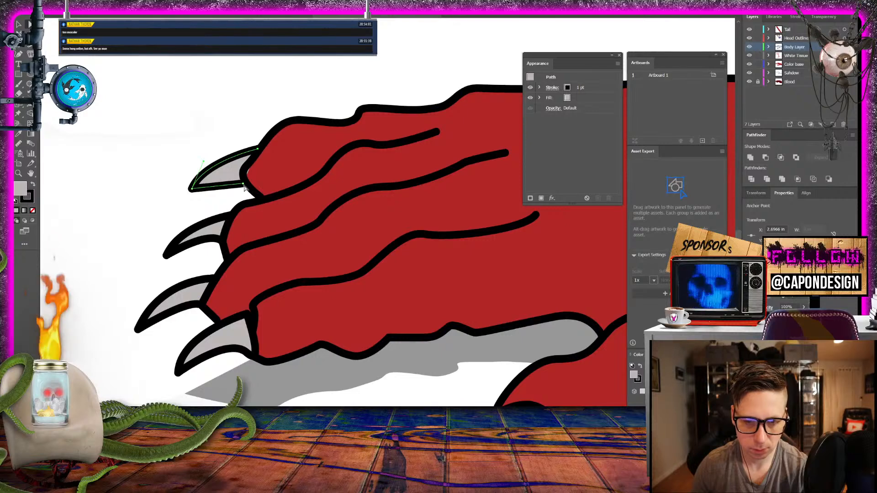
{"action": "left_click_drag", "start_coordinate": [244, 184], "coordinate": [243, 177]}
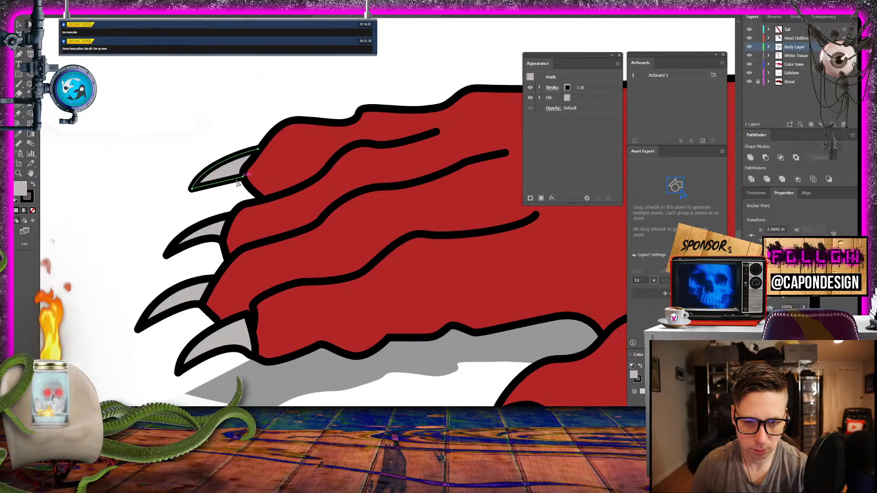
{"action": "left_click", "coordinate": [149, 200]}
- Move the lowest finger claw's upper base corner onto the end of the finger line
{"action": "left_click_drag", "start_coordinate": [210, 349], "coordinate": [166, 190]}
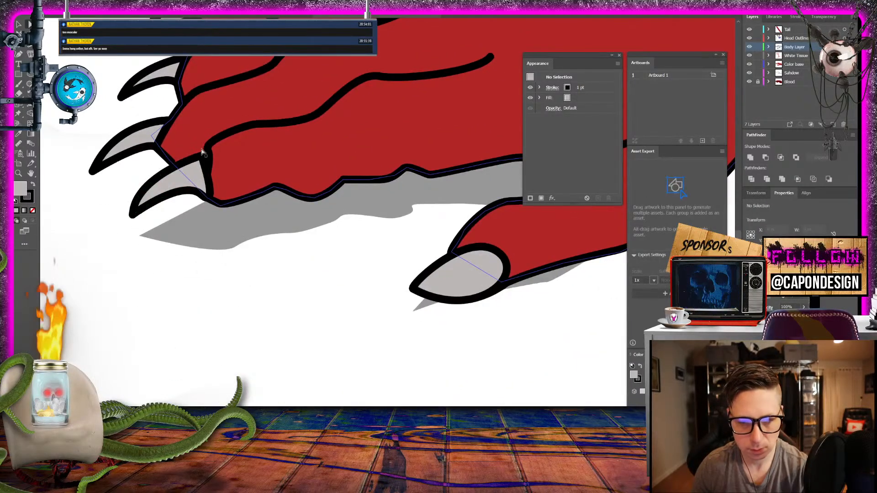
{"action": "left_click_drag", "start_coordinate": [201, 157], "coordinate": [208, 149]}
{"action": "left_click", "coordinate": [254, 323]}
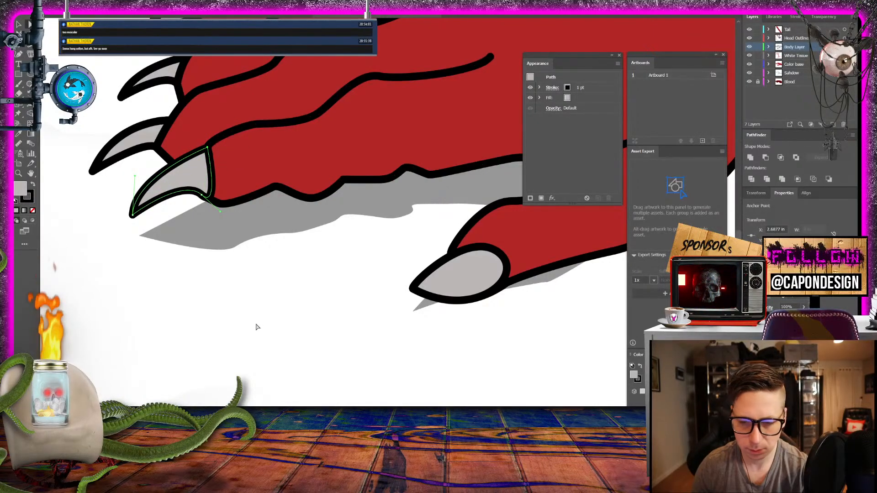
- Lock every layer except White Tissue and switch off the White Tissue layer's visibility
{"action": "left_click_drag", "start_coordinate": [242, 316], "coordinate": [132, 360]}
{"action": "left_click_drag", "start_coordinate": [216, 236], "coordinate": [288, 311]}
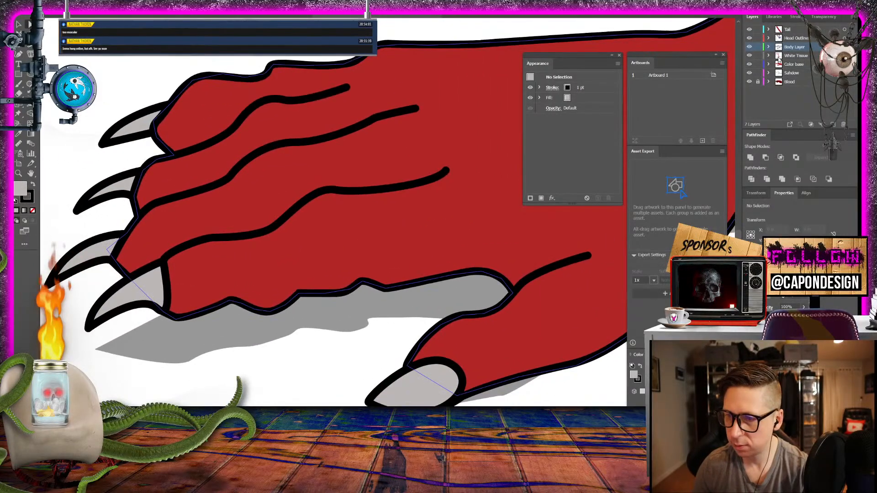
{"action": "left_click", "coordinate": [758, 39]}
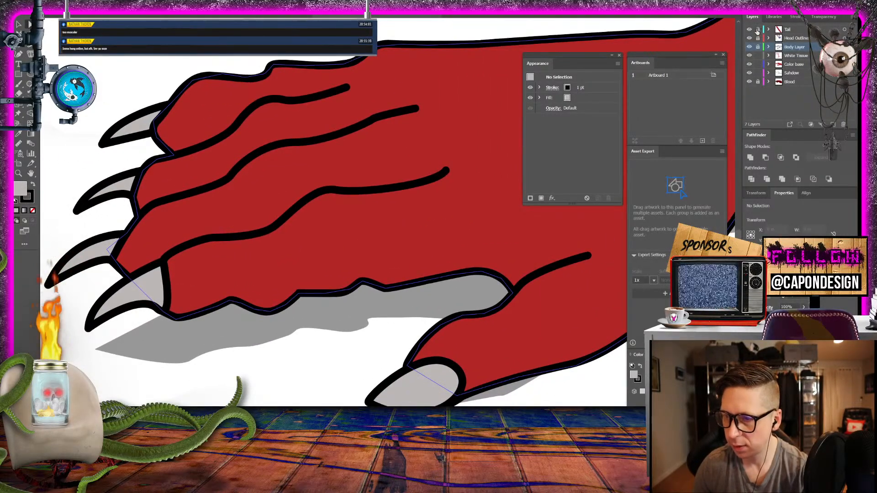
{"action": "left_click", "coordinate": [758, 30]}
{"action": "left_click", "coordinate": [760, 73]}
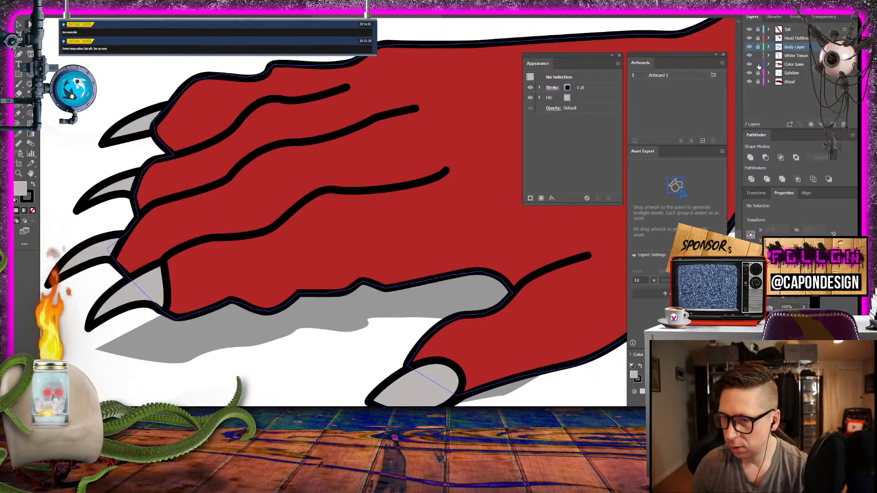
{"action": "left_click", "coordinate": [749, 56]}
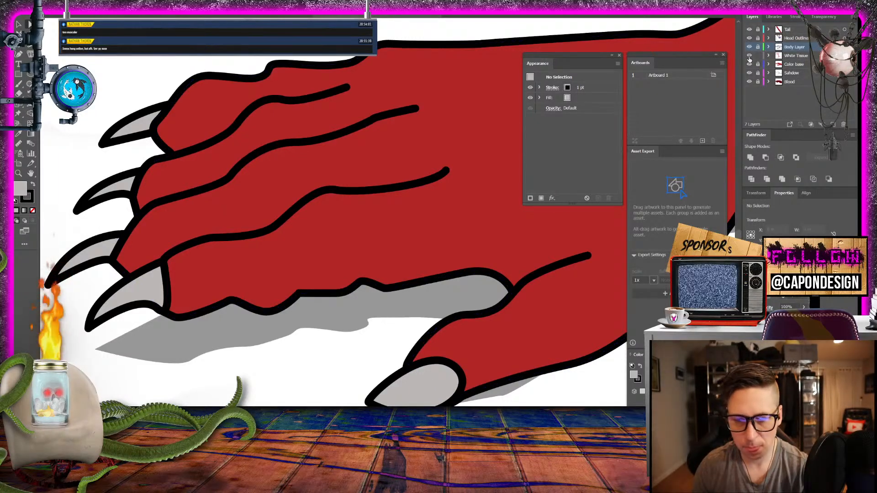
- Turn the White Tissue layer back on, make it the active layer and sample the face tissue's light pink fill with no stroke
{"action": "left_click_drag", "start_coordinate": [359, 247], "coordinate": [265, 193]}
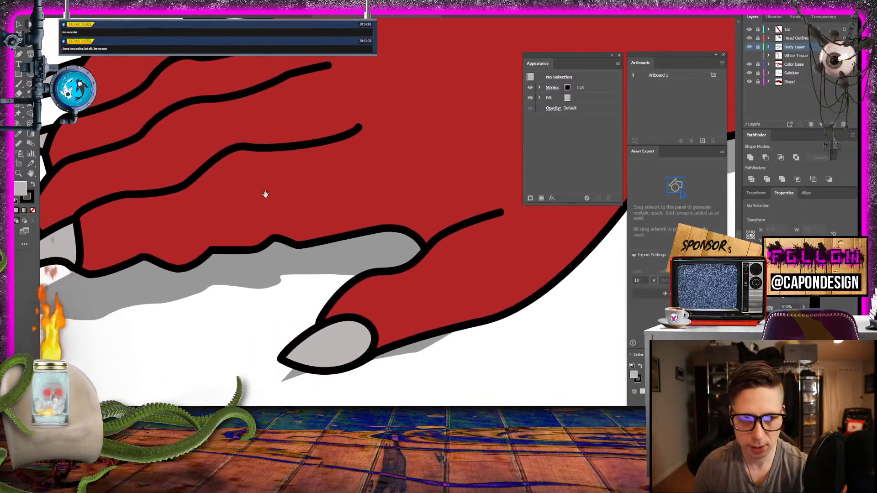
{"action": "left_click", "coordinate": [29, 52]}
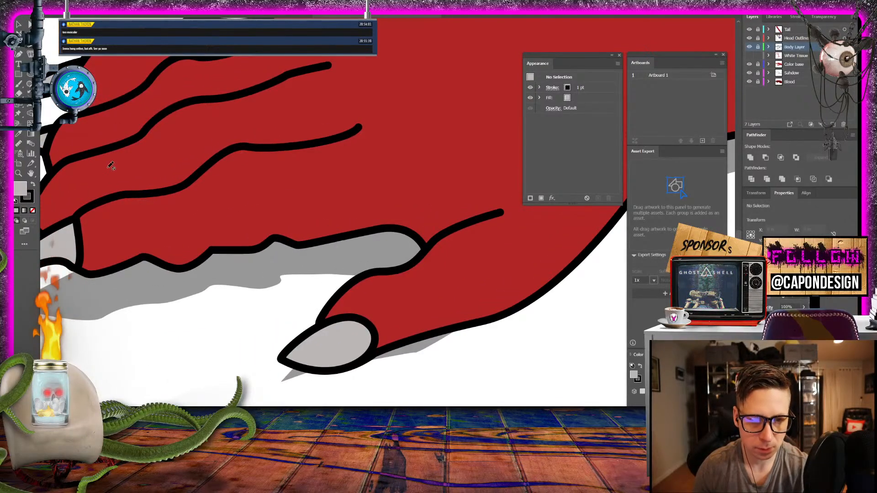
{"action": "left_click_drag", "start_coordinate": [273, 135], "coordinate": [188, 210]}
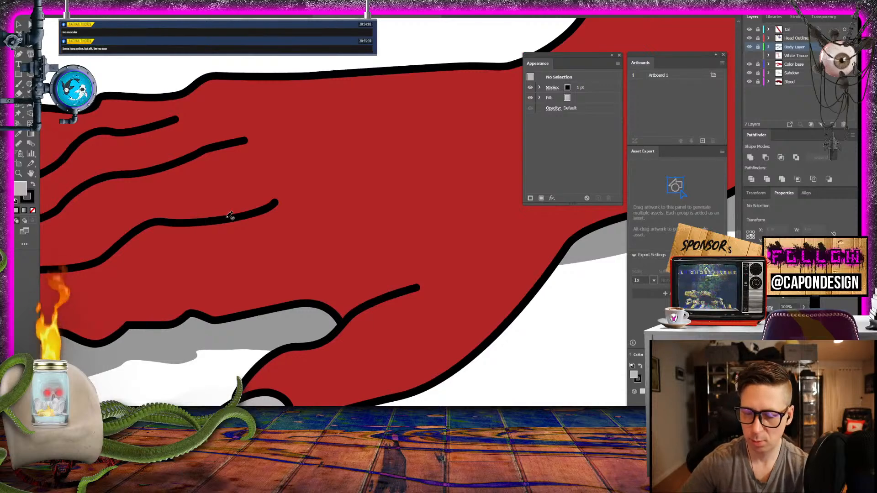
{"action": "key", "text": "ctrl+minus"}
{"action": "key", "text": "ctrl+minus"}
{"action": "key", "text": "ctrl+minus"}
{"action": "key", "text": "ctrl+minus"}
{"action": "key", "text": "ctrl+minus"}
{"action": "left_click_drag", "start_coordinate": [528, 244], "coordinate": [130, 344]}
{"action": "left_click_drag", "start_coordinate": [306, 271], "coordinate": [312, 281]}
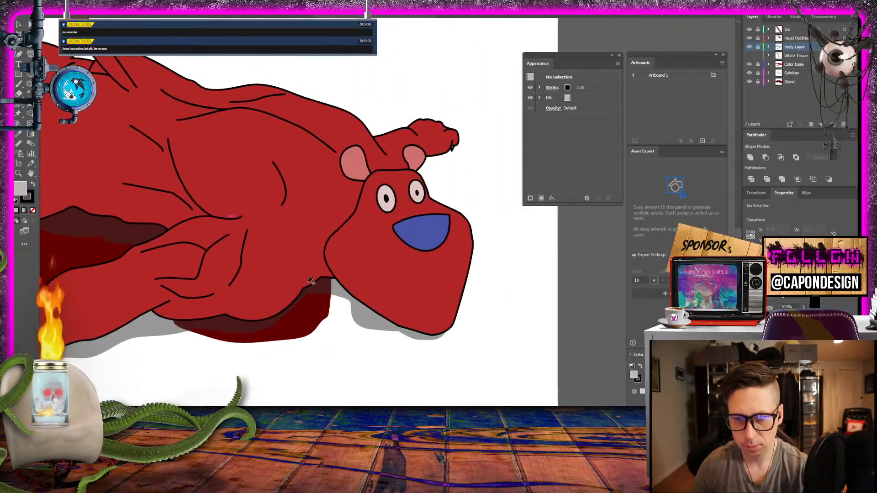
{"action": "left_click", "coordinate": [749, 56]}
{"action": "left_click", "coordinate": [795, 55]}
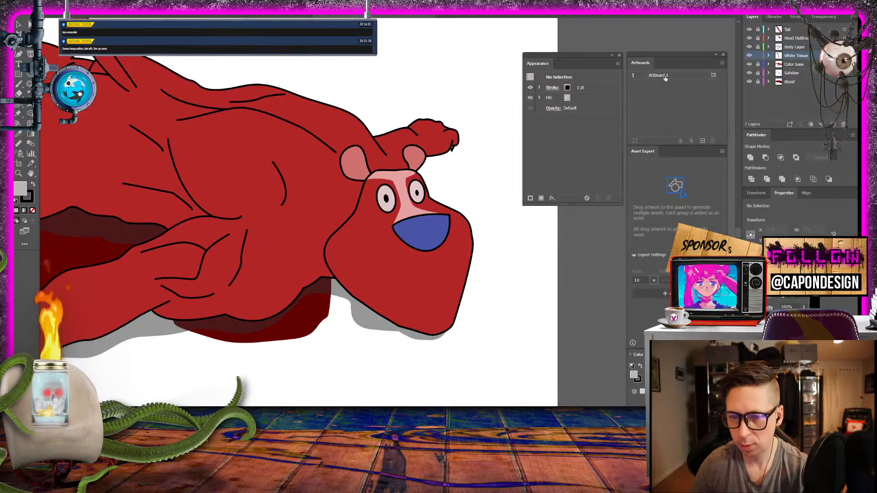
{"action": "key", "text": "n"}
{"action": "left_click", "coordinate": [418, 211]}
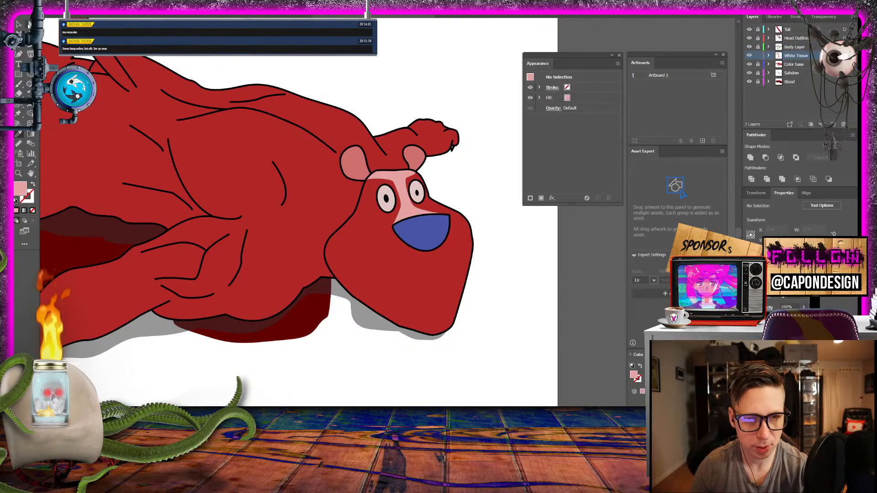
- Draw a rounded light pink tissue patch on the thumb of the front paw, behind its claw
{"action": "scroll", "coordinate": [243, 74], "scroll_direction": "down", "scroll_amount": 6}
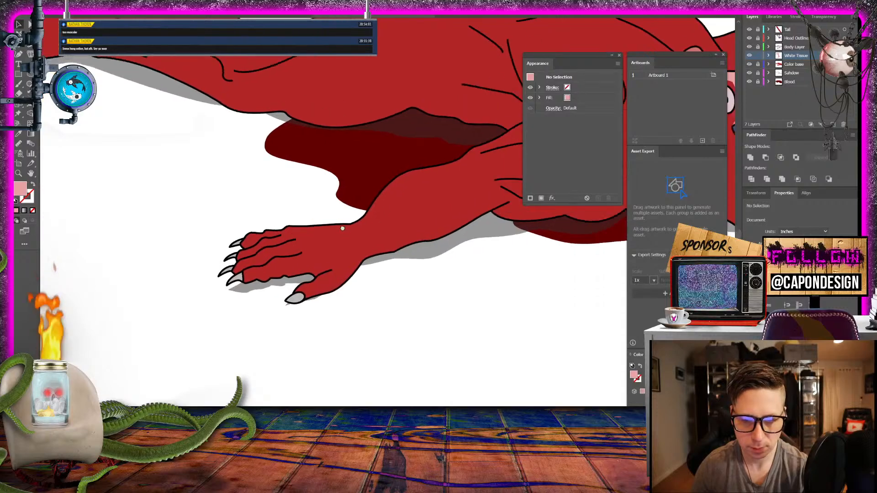
{"action": "scroll", "coordinate": [300, 236], "scroll_direction": "up", "scroll_amount": 4}
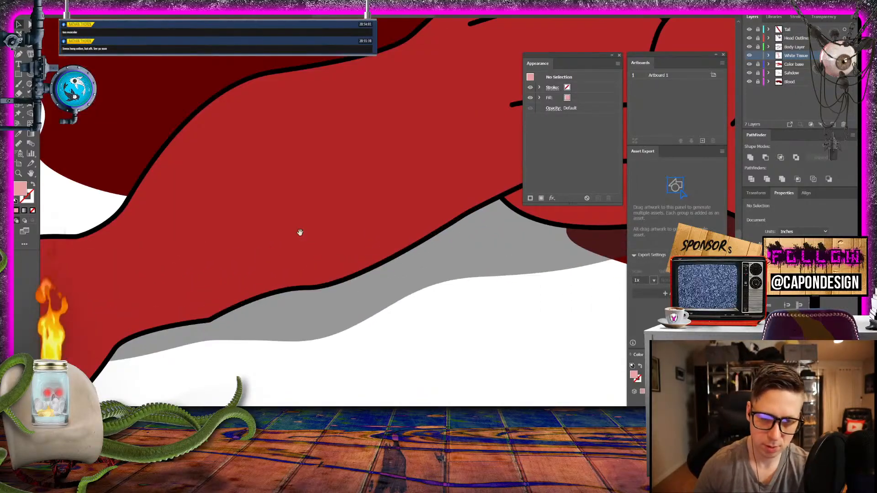
{"action": "scroll", "coordinate": [300, 233], "scroll_direction": "down", "scroll_amount": 4}
{"action": "scroll", "coordinate": [341, 210], "scroll_direction": "up", "scroll_amount": 2}
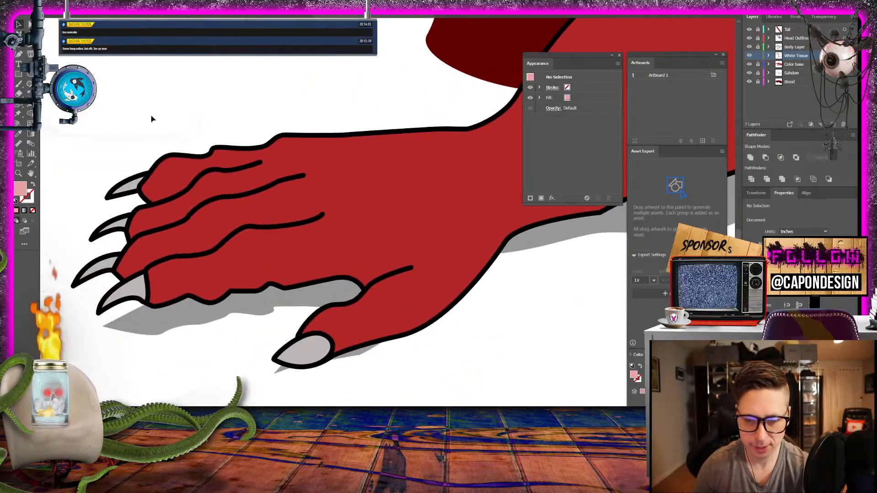
{"action": "left_click", "coordinate": [350, 283]}
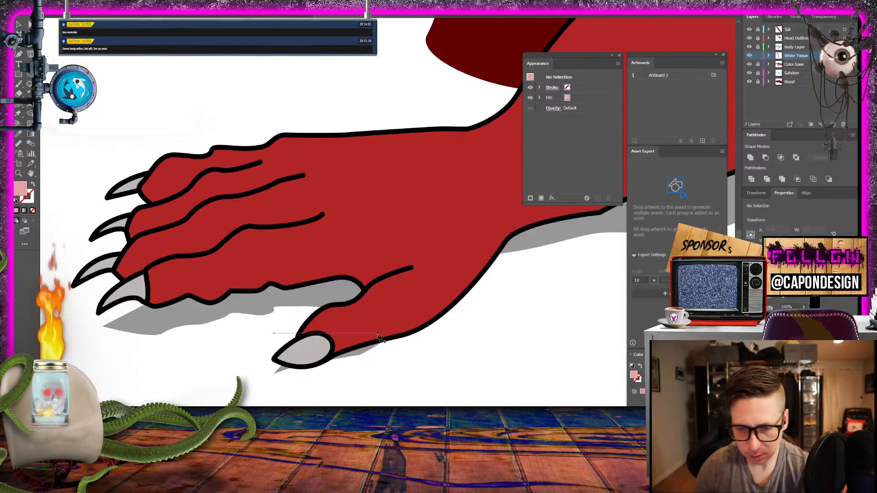
{"action": "left_click_drag", "start_coordinate": [383, 333], "coordinate": [373, 312]}
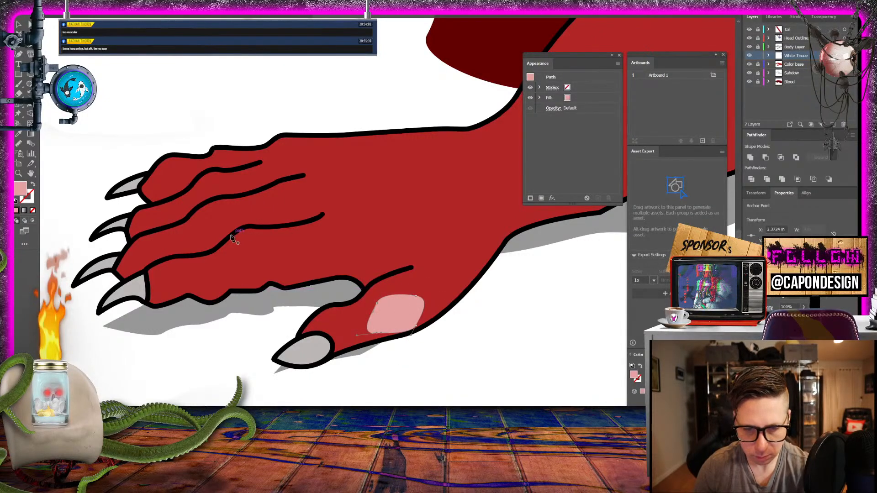
- Draw rounded pink knuckle patches on the lowest finger and the finger above it, each following its upper contour line
{"action": "mouse_move", "coordinate": [228, 238]}
{"action": "left_mouse_down"}
{"action": "mouse_move", "coordinate": [237, 261]}
{"action": "mouse_move", "coordinate": [285, 241]}
{"action": "mouse_move", "coordinate": [263, 228]}
{"action": "mouse_move", "coordinate": [237, 233]}
{"action": "left_mouse_up"}
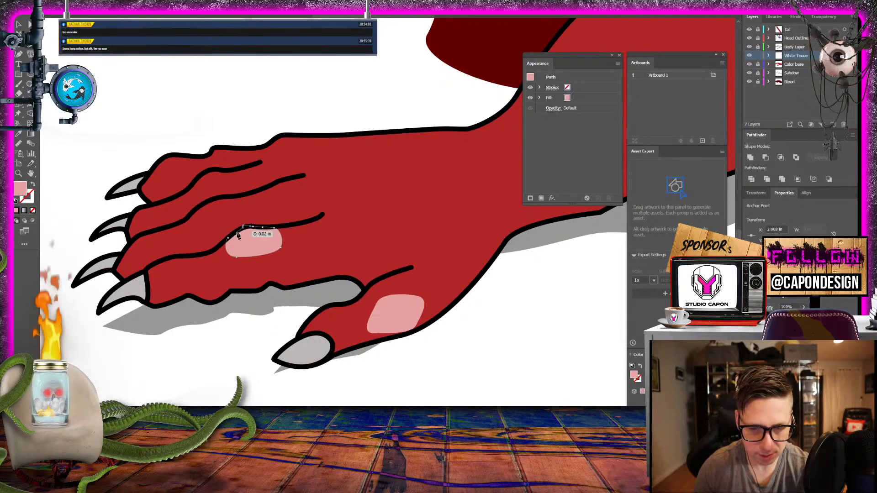
{"action": "left_click", "coordinate": [193, 211]}
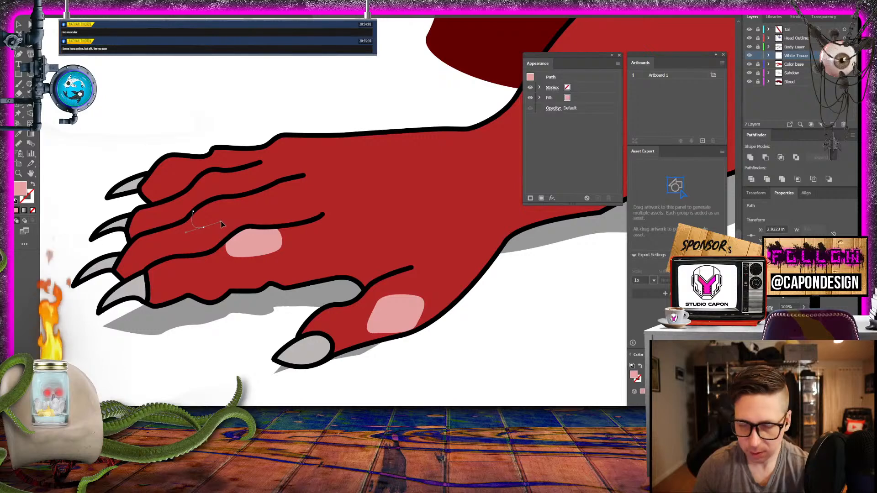
{"action": "left_click_drag", "start_coordinate": [247, 216], "coordinate": [199, 209]}
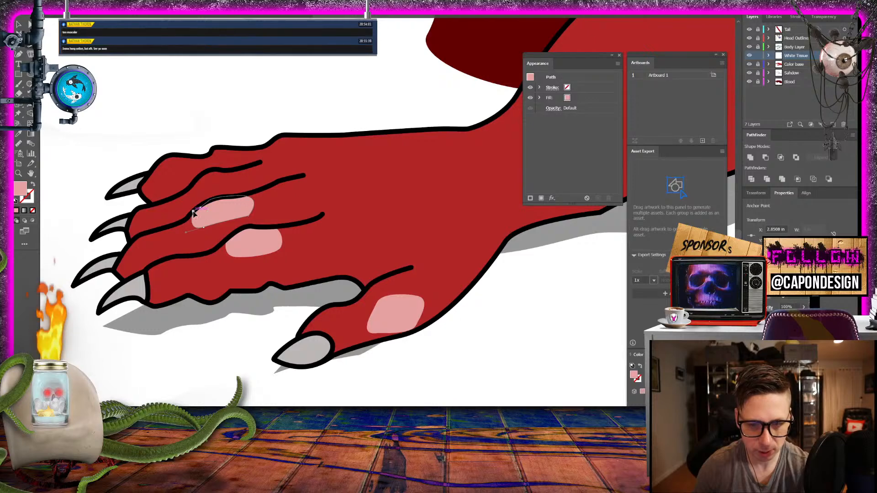
{"action": "left_click", "coordinate": [194, 213]}
- Draw smaller pink knuckle patches on the two uppermost fingers and deselect the artwork
{"action": "left_click", "coordinate": [191, 185]}
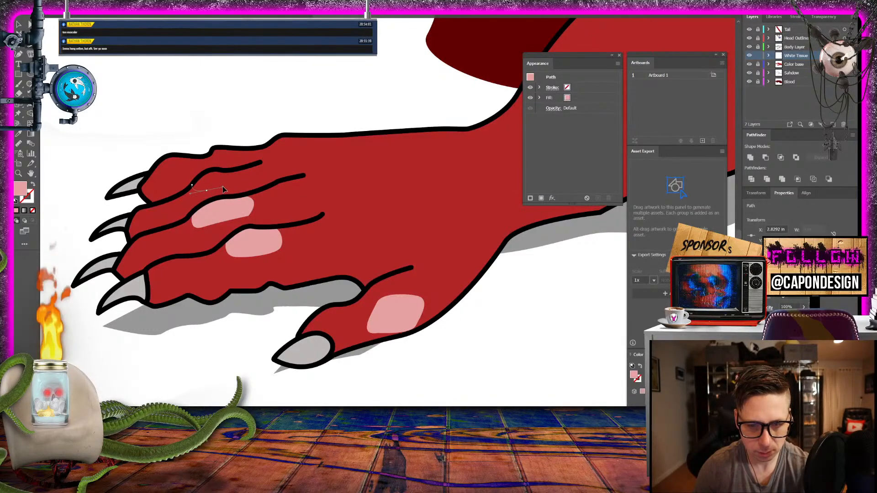
{"action": "left_click_drag", "start_coordinate": [228, 171], "coordinate": [230, 174]}
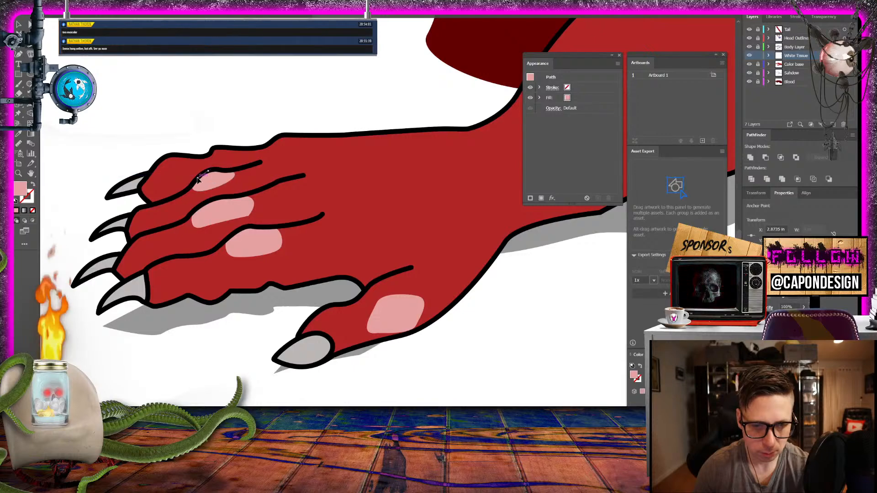
{"action": "left_click_drag", "start_coordinate": [192, 185], "coordinate": [201, 159]}
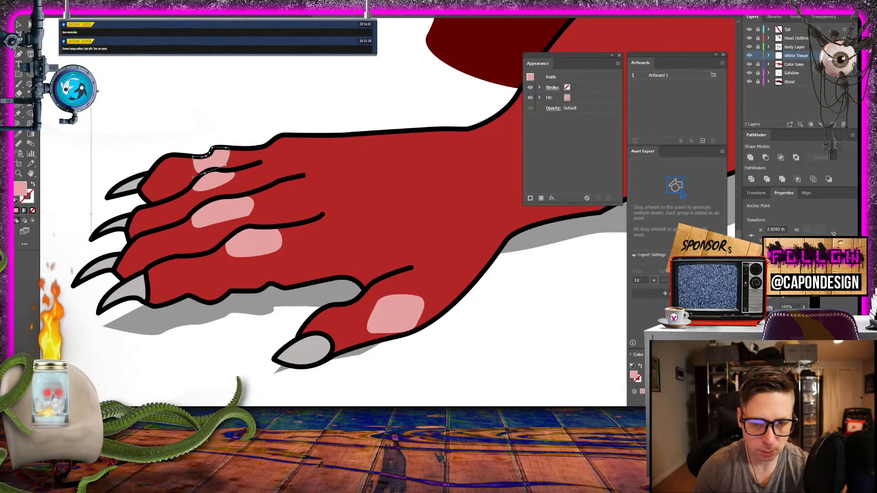
{"action": "left_click", "coordinate": [18, 26]}
{"action": "left_click", "coordinate": [219, 78]}
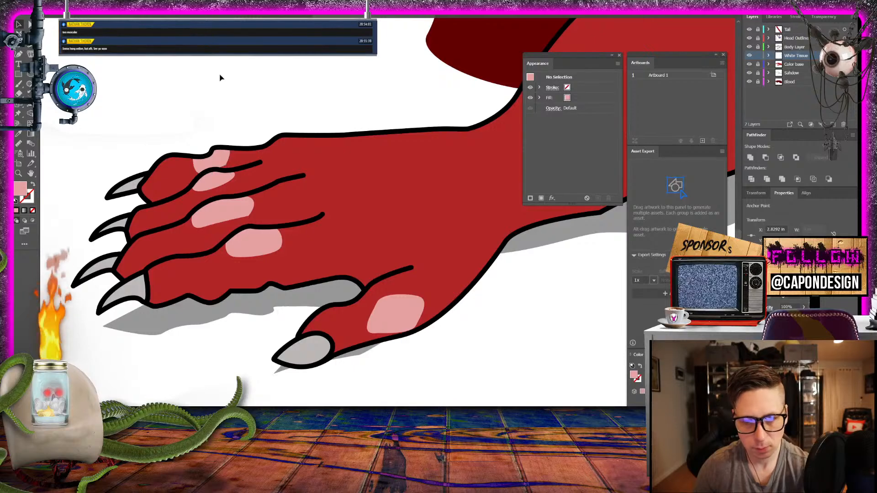
- Draw a pink tendon streak with a jagged end from the lowest finger's knuckle patch past the end of its contour line
{"action": "key", "text": "p"}
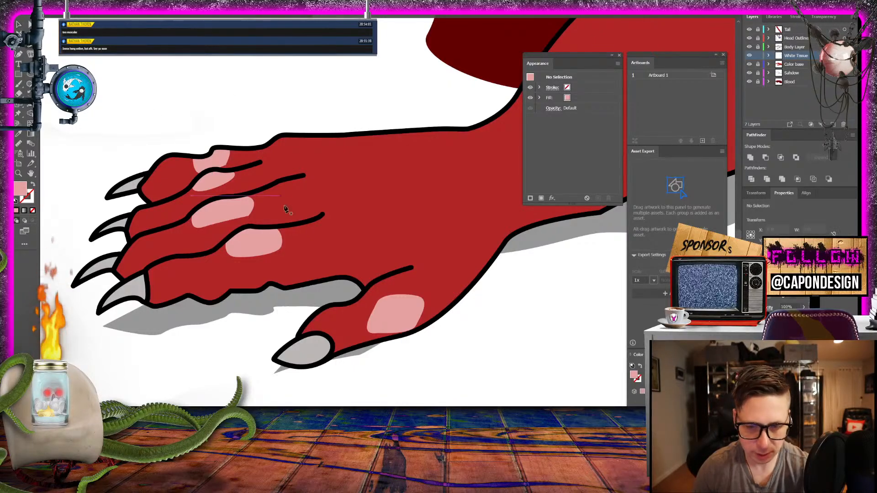
{"action": "left_click_drag", "start_coordinate": [294, 242], "coordinate": [358, 227]}
{"action": "left_click", "coordinate": [367, 220]}
{"action": "left_click", "coordinate": [346, 221]}
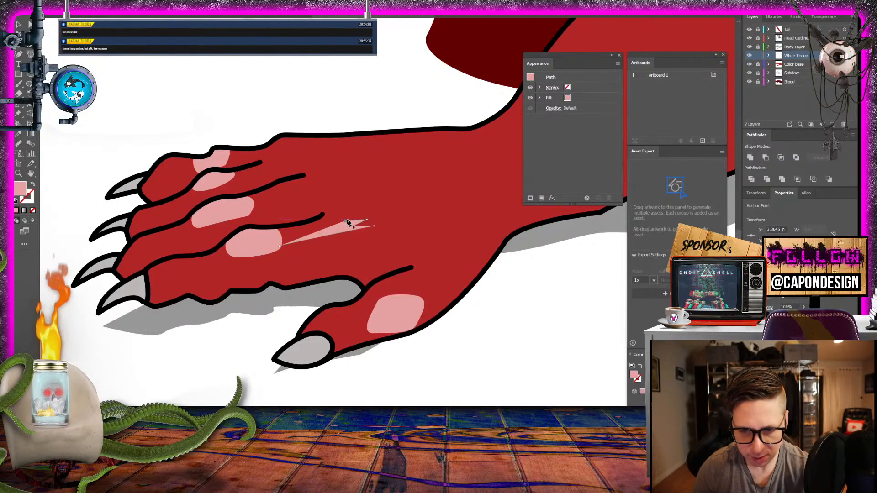
{"action": "left_click", "coordinate": [356, 216]}
{"action": "left_click", "coordinate": [346, 210]}
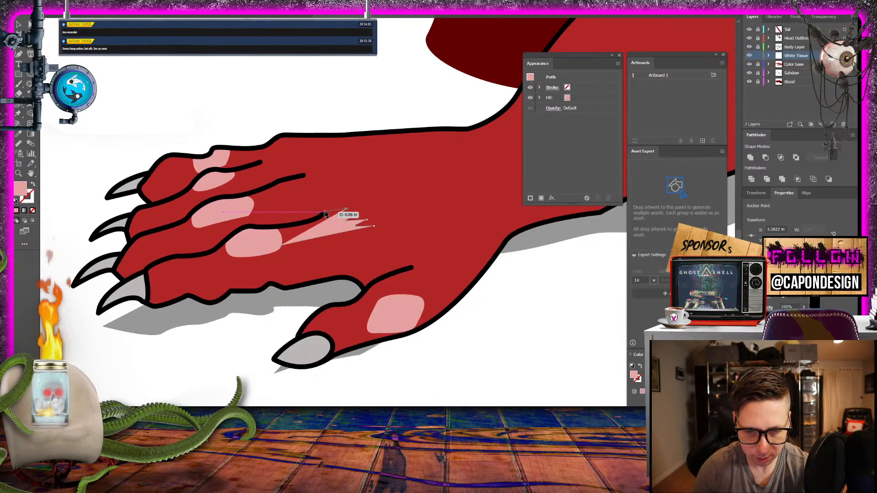
{"action": "left_click_drag", "start_coordinate": [320, 218], "coordinate": [318, 220]}
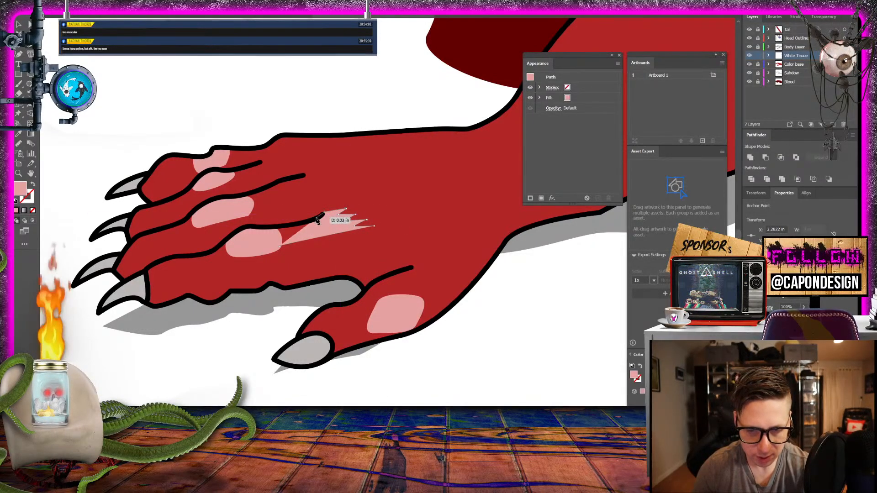
{"action": "left_click", "coordinate": [293, 226]}
{"action": "left_click", "coordinate": [275, 226]}
{"action": "left_click", "coordinate": [266, 244]}
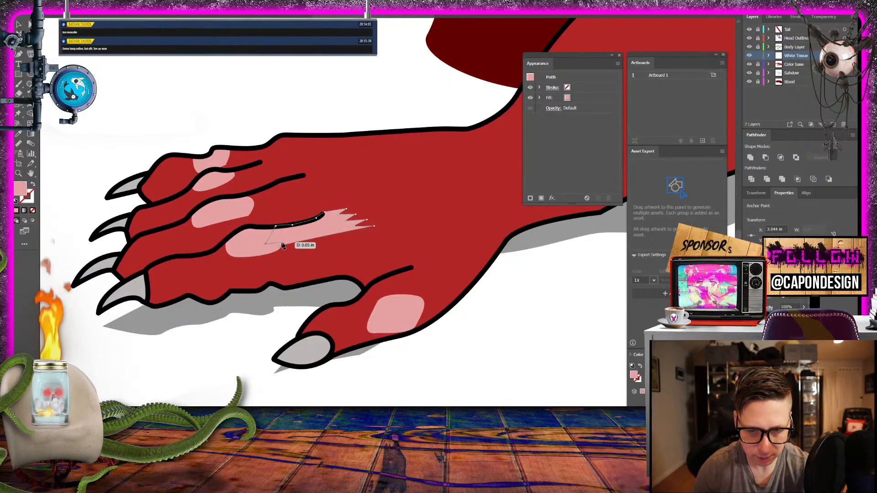
{"action": "key", "text": "v"}
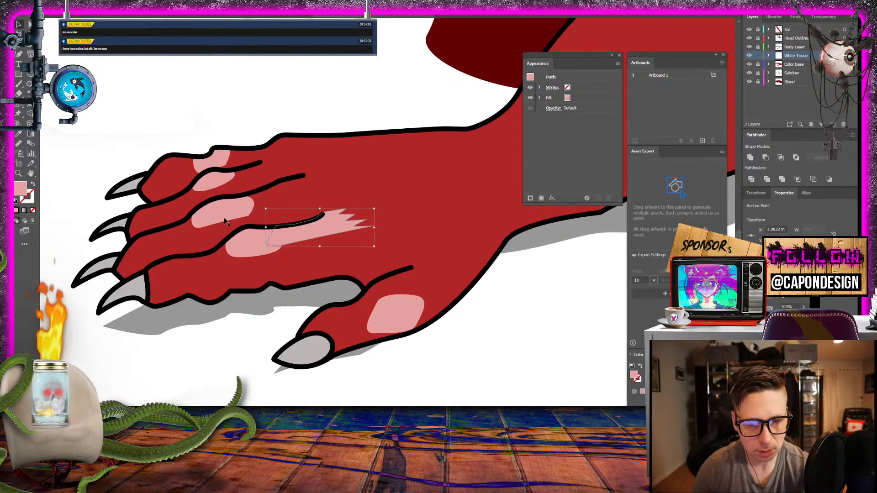
{"action": "left_click", "coordinate": [487, 348]}
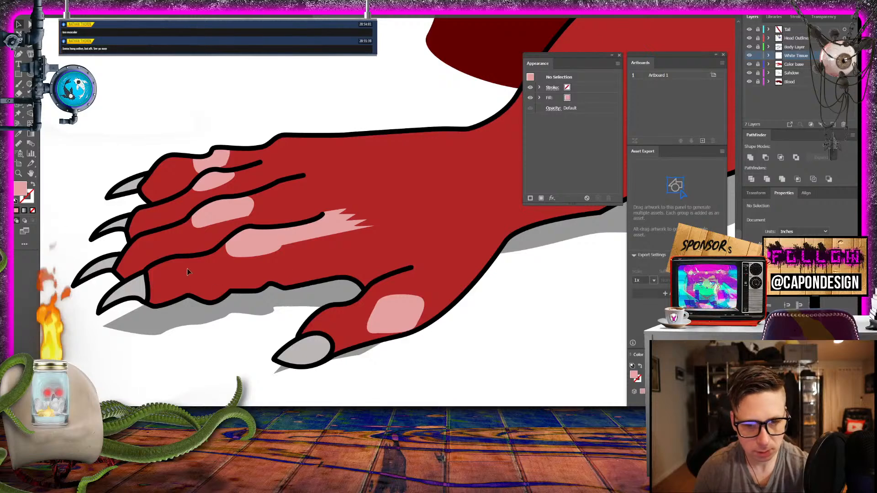
- Draw a frayed pink tendon streak from the third finger's knuckle patch along its contour line to the line's end
{"action": "left_click_drag", "start_coordinate": [158, 259], "coordinate": [265, 293]}
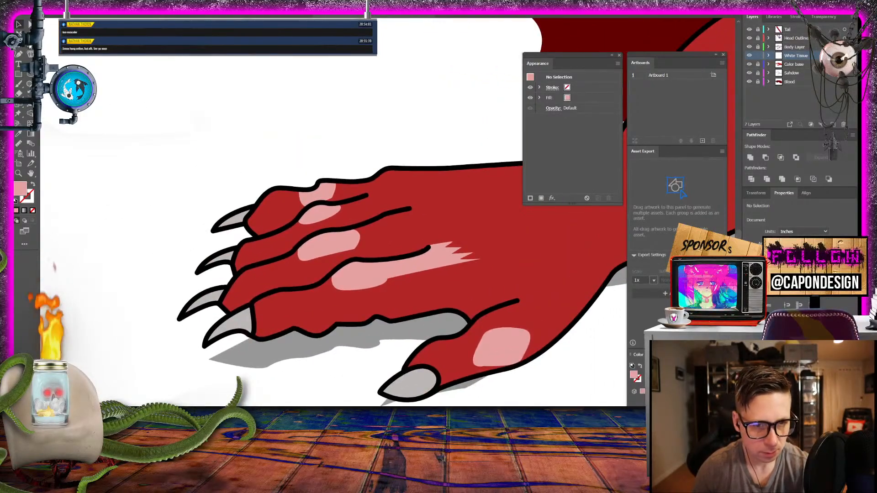
{"action": "key", "text": "p"}
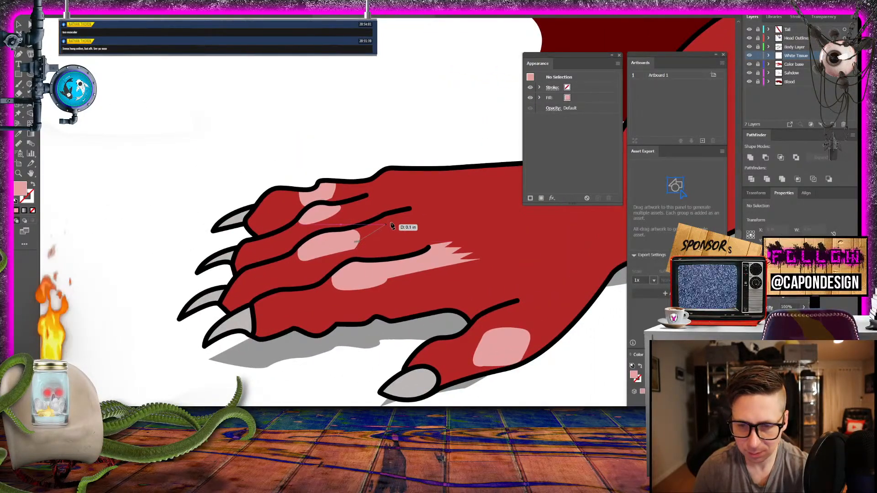
{"action": "mouse_move", "coordinate": [416, 219]}
{"action": "left_mouse_down"}
{"action": "mouse_move", "coordinate": [433, 217]}
{"action": "mouse_move", "coordinate": [415, 213]}
{"action": "mouse_move", "coordinate": [420, 209]}
{"action": "left_mouse_up"}
{"action": "left_click", "coordinate": [410, 209]}
{"action": "left_click", "coordinate": [394, 212]}
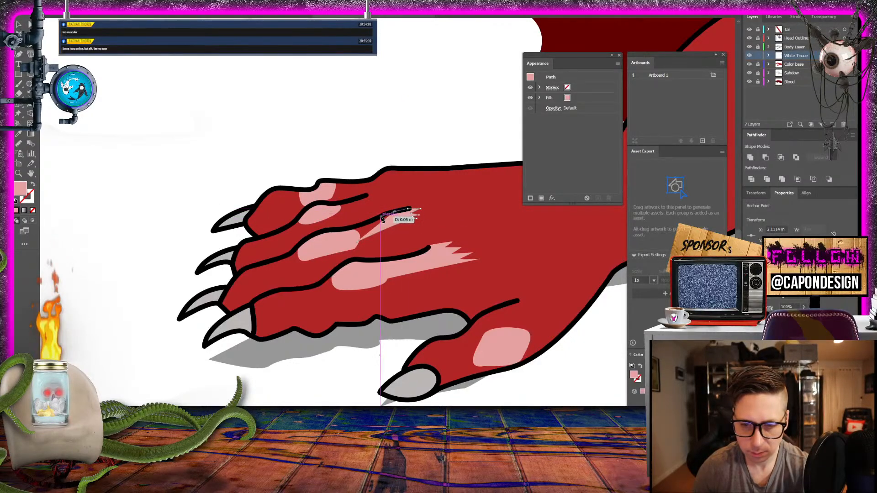
{"action": "left_click", "coordinate": [380, 215]}
{"action": "left_click", "coordinate": [367, 222]}
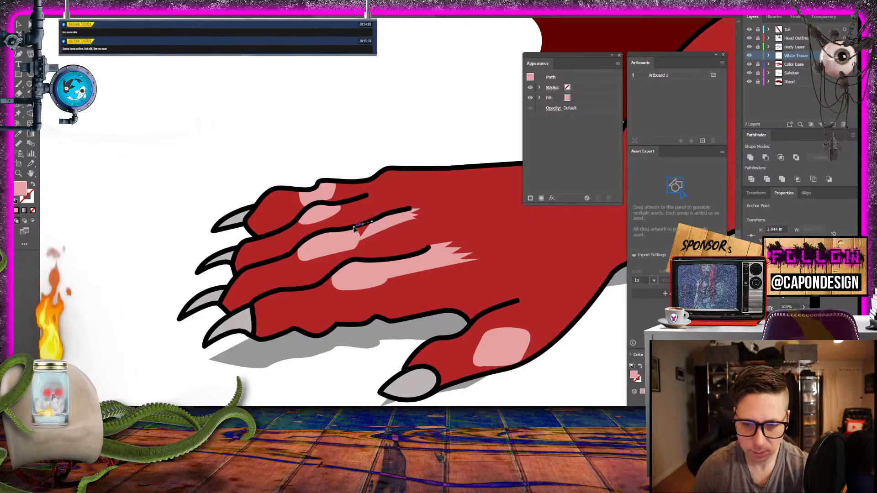
{"action": "left_click", "coordinate": [353, 227]}
{"action": "left_click_drag", "start_coordinate": [352, 240], "coordinate": [358, 244]}
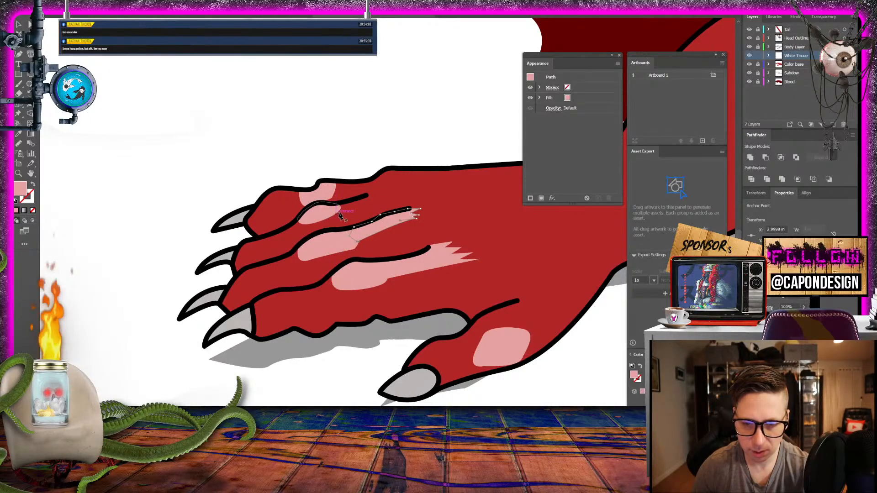
- Draw a short frayed pink streak from the second finger's knuckle patch to the end of its contour line
{"action": "left_click_drag", "start_coordinate": [338, 216], "coordinate": [359, 210]}
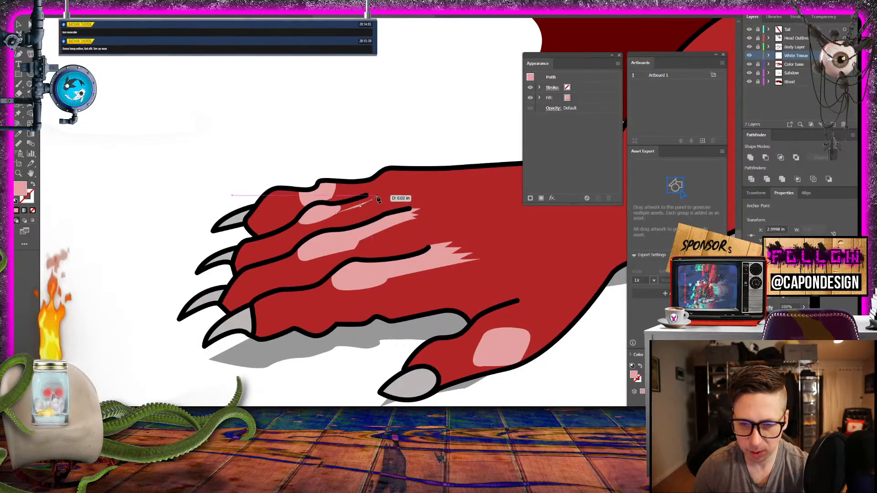
{"action": "left_click", "coordinate": [377, 196]}
{"action": "left_click", "coordinate": [372, 195]}
{"action": "left_click", "coordinate": [364, 197]}
{"action": "left_click", "coordinate": [352, 200]}
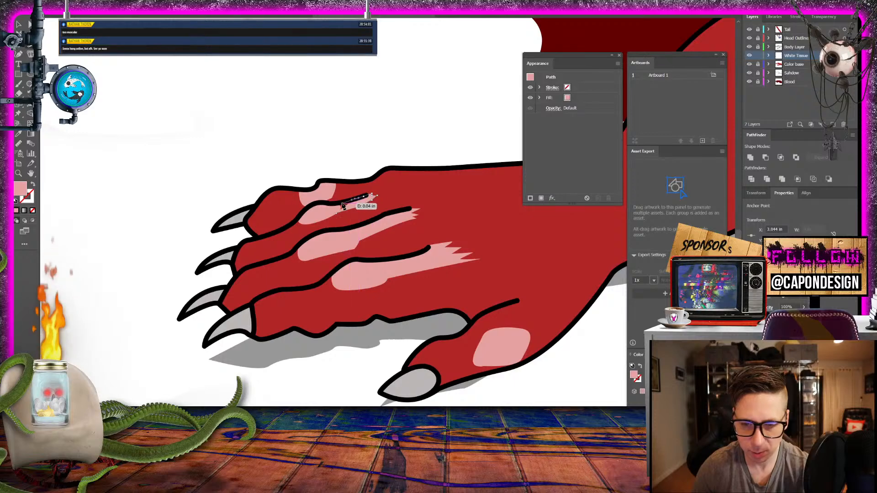
{"action": "left_click", "coordinate": [341, 204]}
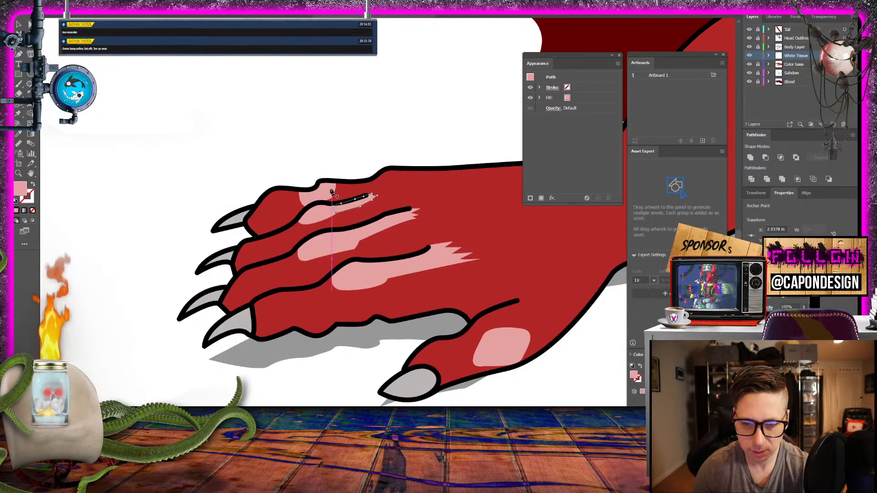
- Draw a thin pink streak from the uppermost finger's knuckle patch along the hand's top outline
{"action": "mouse_move", "coordinate": [333, 190]}
{"action": "left_mouse_down"}
{"action": "mouse_move", "coordinate": [372, 188]}
{"action": "mouse_move", "coordinate": [334, 190]}
{"action": "left_mouse_up"}
{"action": "left_click", "coordinate": [371, 186]}
{"action": "left_click", "coordinate": [370, 180]}
{"action": "left_click", "coordinate": [348, 185]}
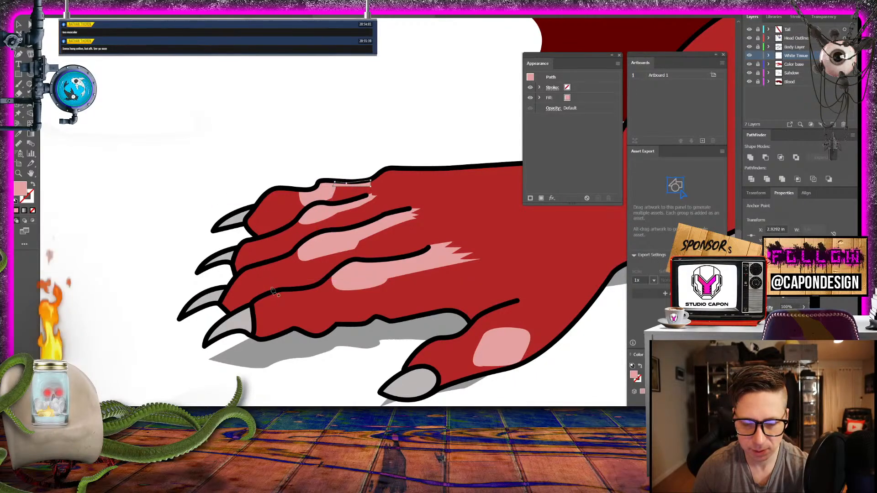
- Draw a narrow pink streak from the third finger's knuckle patch along its upper contour line toward the claw
{"action": "left_click_drag", "start_coordinate": [300, 257], "coordinate": [267, 273]}
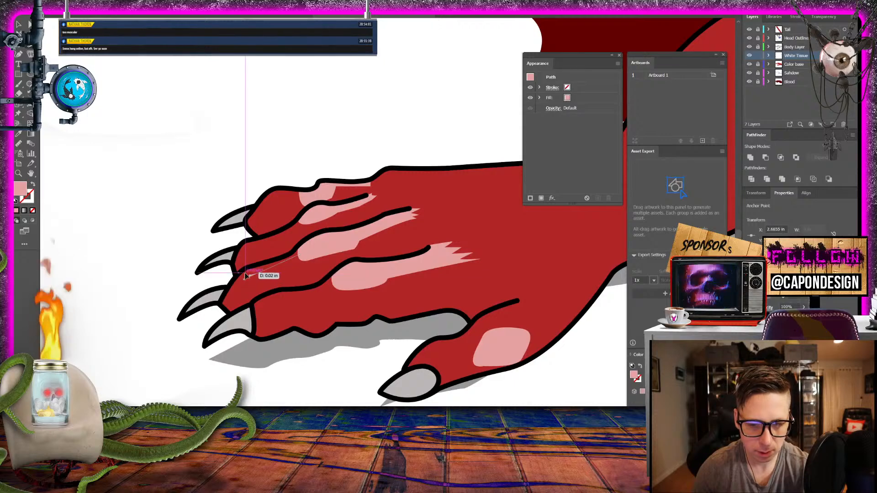
{"action": "left_click_drag", "start_coordinate": [244, 274], "coordinate": [241, 274]}
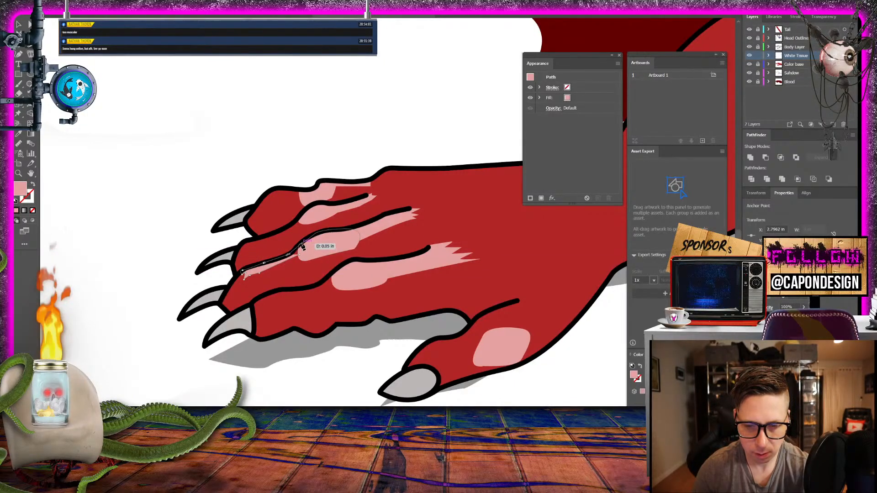
{"action": "left_click_drag", "start_coordinate": [302, 252], "coordinate": [304, 254]}
- Draw a thin jagged-ended pink streak from the lowest finger's knuckle patch along its upper contour line toward the claw
{"action": "left_click", "coordinate": [340, 289]}
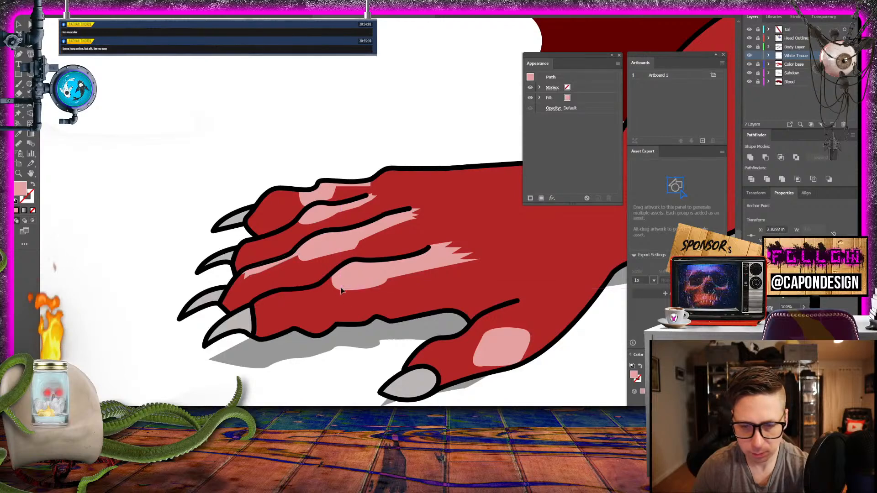
{"action": "left_click", "coordinate": [310, 294]}
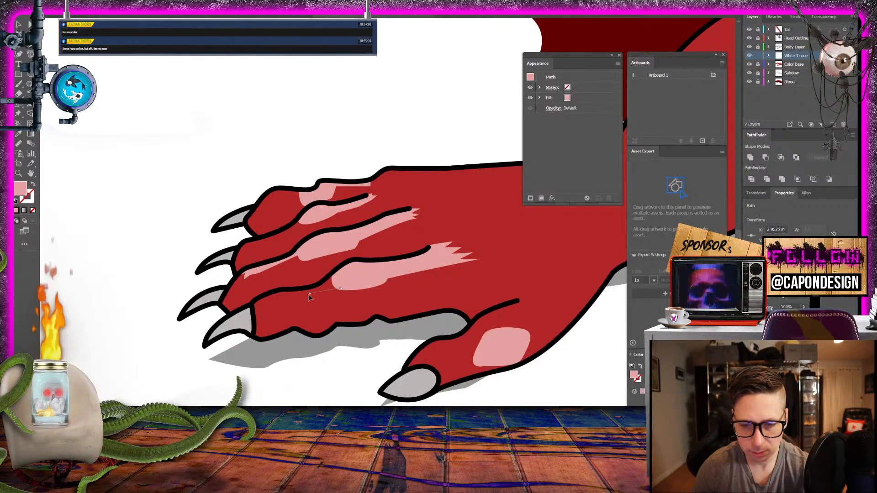
{"action": "left_click_drag", "start_coordinate": [278, 298], "coordinate": [266, 300]}
{"action": "left_click", "coordinate": [273, 296]}
{"action": "left_click", "coordinate": [269, 293]}
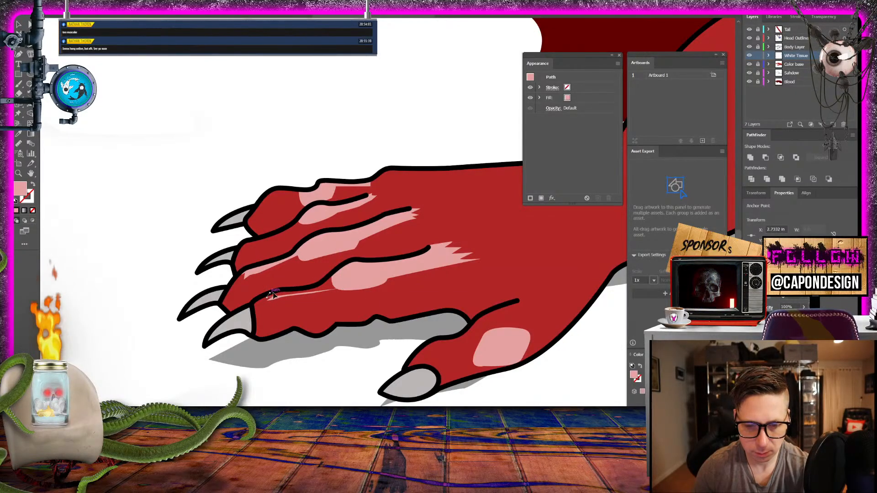
{"action": "left_click", "coordinate": [287, 289]}
{"action": "left_click", "coordinate": [307, 288]}
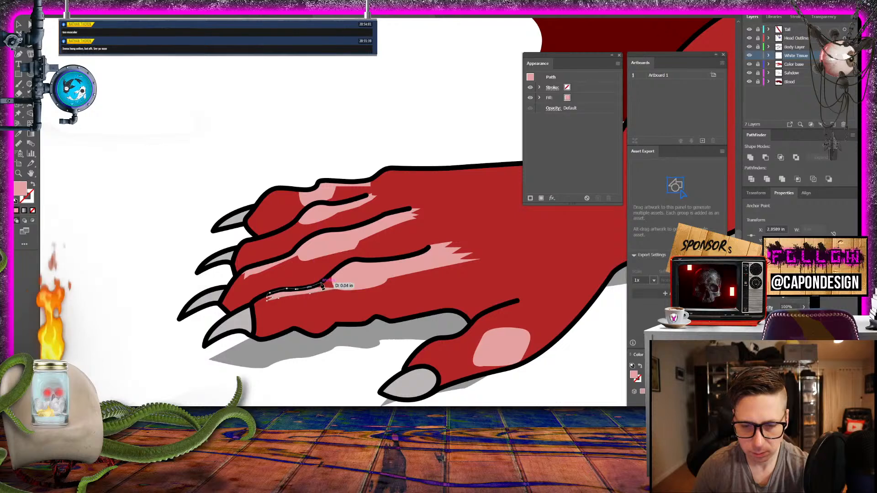
{"action": "left_click", "coordinate": [324, 282]}
{"action": "left_click", "coordinate": [334, 272]}
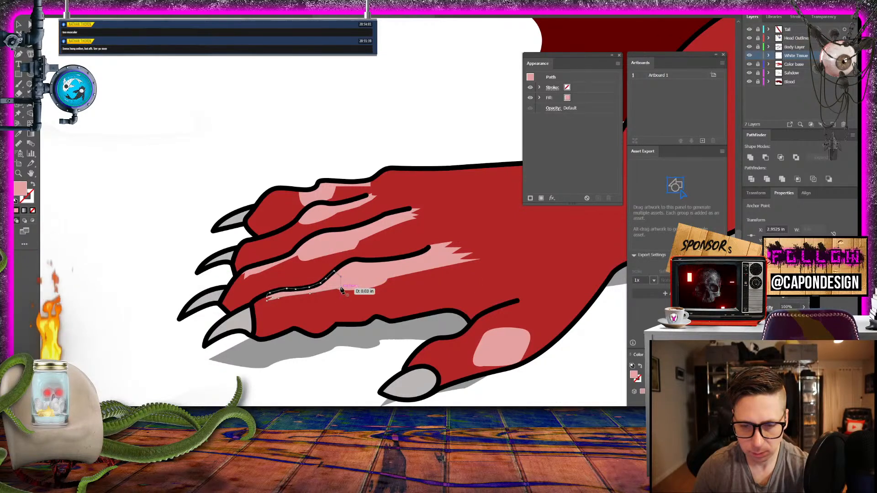
{"action": "left_click_drag", "start_coordinate": [340, 291], "coordinate": [340, 291]}
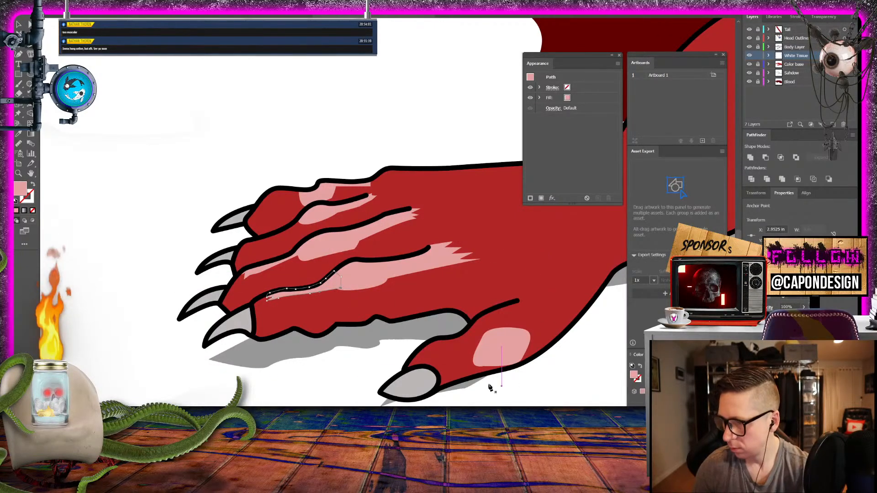
- Draw thin pink streaks from the uppermost and second fingers' knuckle patches along their upper outlines toward the claws
{"action": "left_click", "coordinate": [301, 197]}
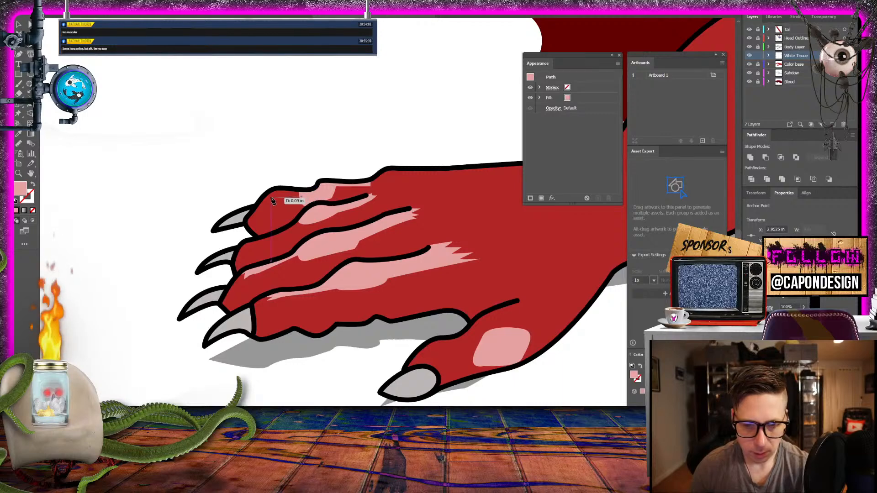
{"action": "left_click_drag", "start_coordinate": [260, 202], "coordinate": [307, 191]}
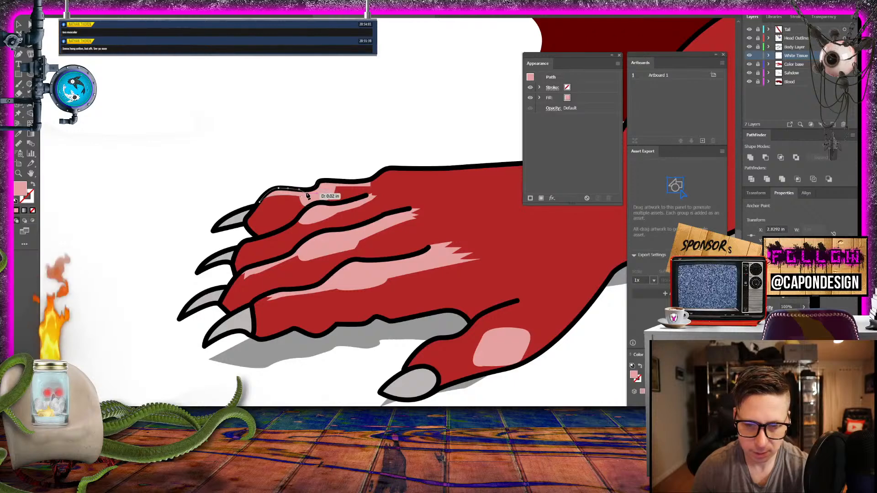
{"action": "left_click", "coordinate": [306, 222]}
{"action": "mouse_move", "coordinate": [276, 242]}
{"action": "left_mouse_down"}
{"action": "mouse_move", "coordinate": [244, 246]}
{"action": "mouse_move", "coordinate": [283, 231]}
{"action": "left_mouse_up"}
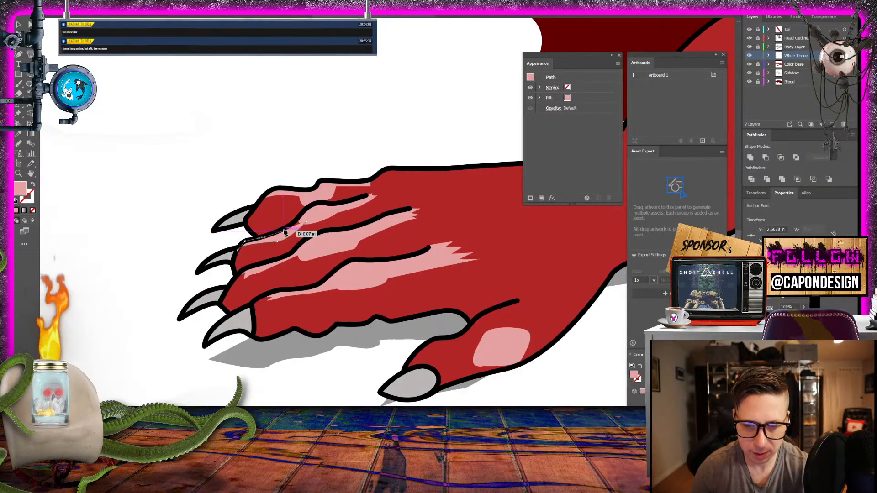
{"action": "left_click", "coordinate": [285, 229]}
{"action": "left_click", "coordinate": [297, 218]}
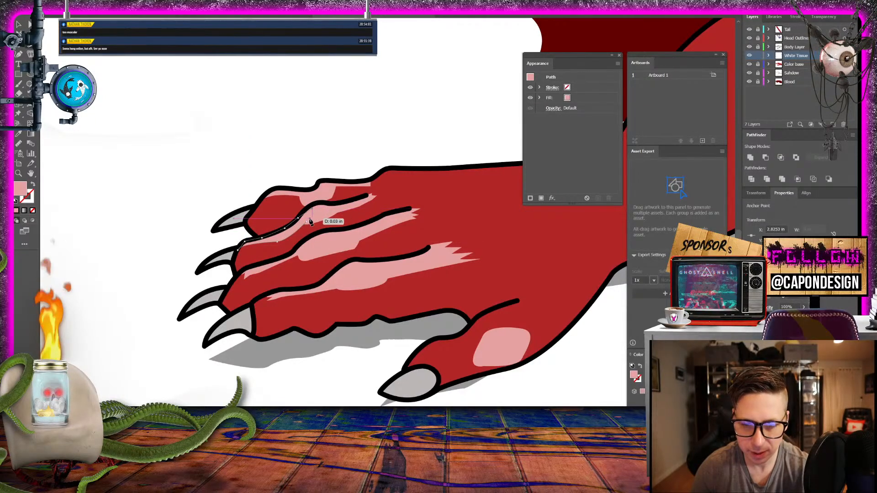
- Draw a pink tissue shape along the thumb's lower outline, joining its knuckle patch to the base of the claw
{"action": "scroll", "coordinate": [354, 280], "scroll_direction": "down", "scroll_amount": 2}
{"action": "scroll", "coordinate": [354, 280], "scroll_direction": "right", "scroll_amount": 3}
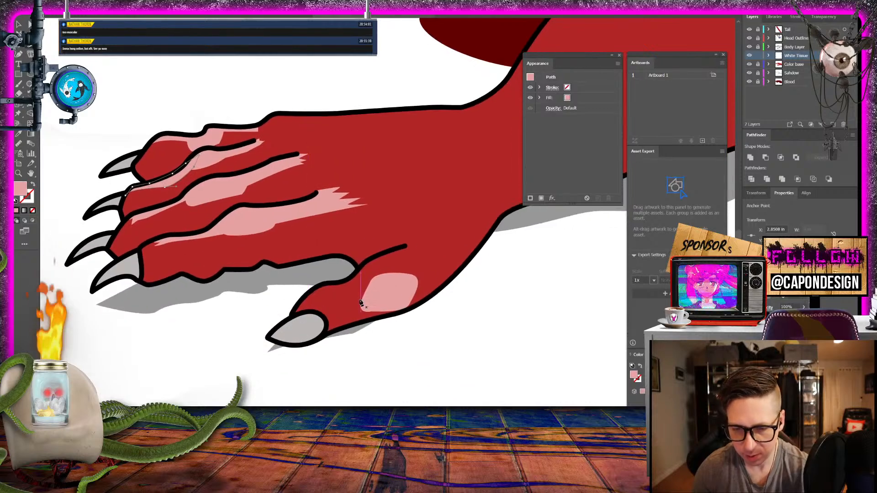
{"action": "left_click", "coordinate": [366, 300]}
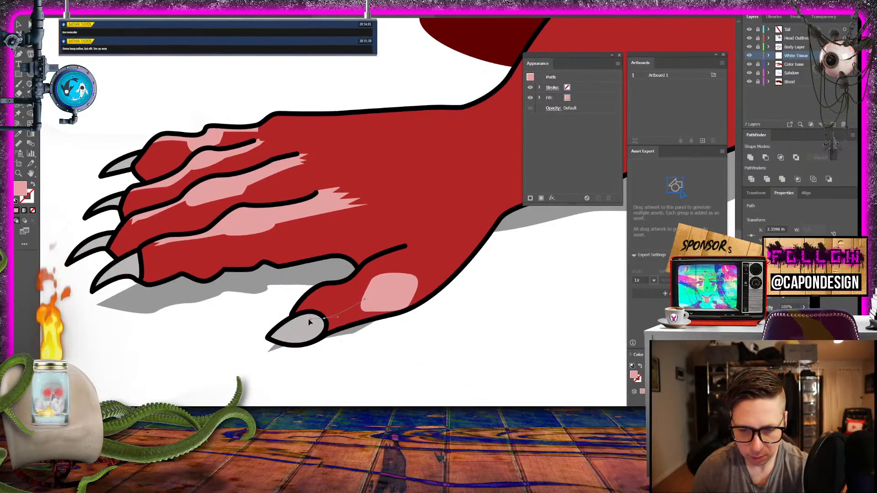
{"action": "left_click_drag", "start_coordinate": [308, 320], "coordinate": [305, 320]}
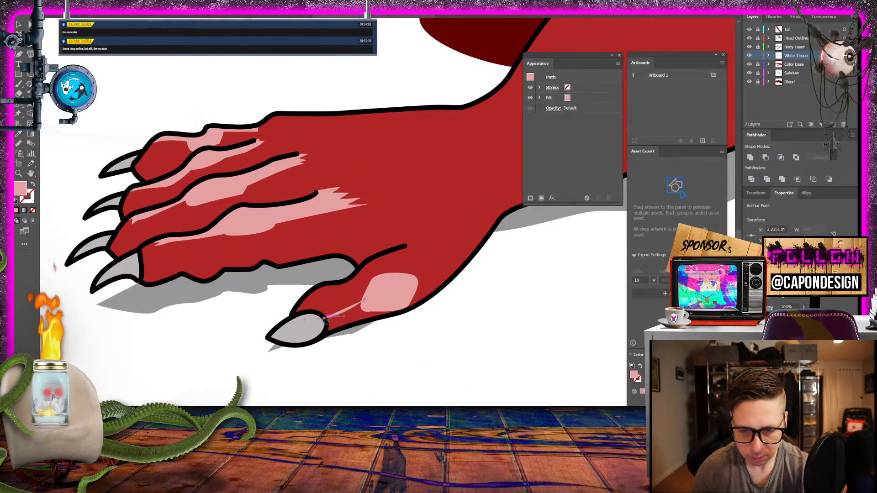
{"action": "left_click", "coordinate": [325, 319]}
{"action": "left_click_drag", "start_coordinate": [326, 324], "coordinate": [324, 334]}
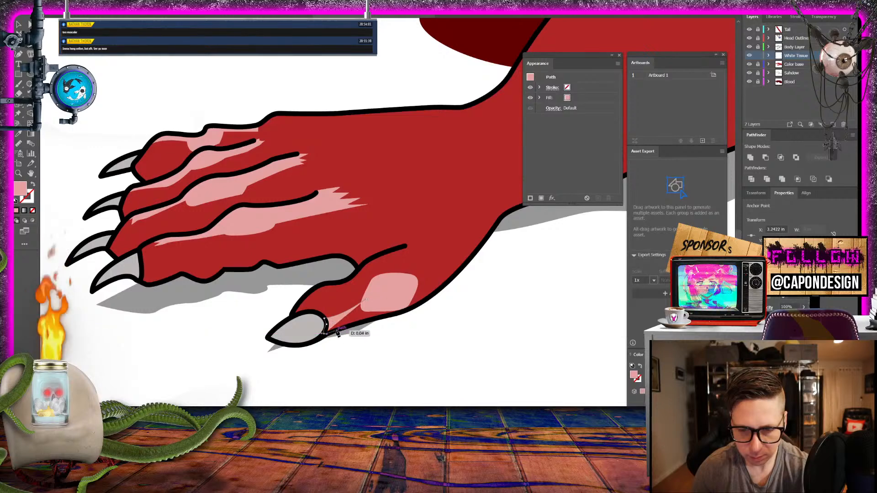
{"action": "left_click", "coordinate": [339, 329]}
{"action": "left_click", "coordinate": [363, 322]}
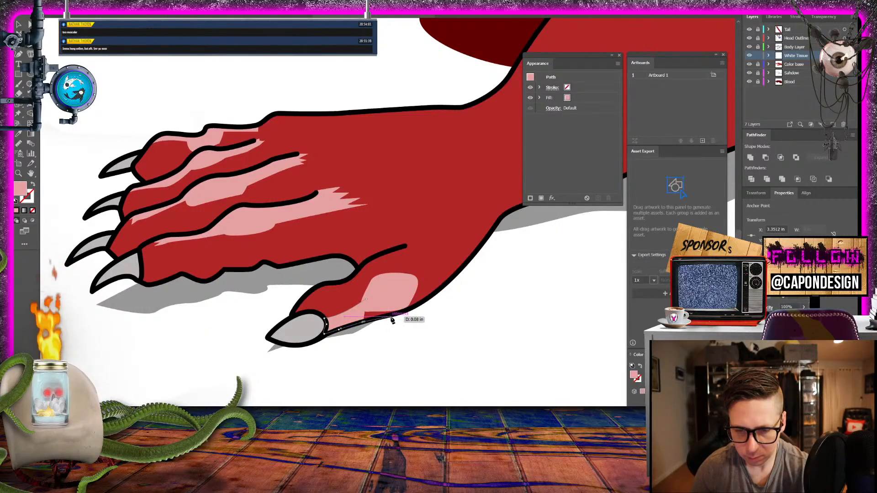
{"action": "left_click", "coordinate": [392, 320]}
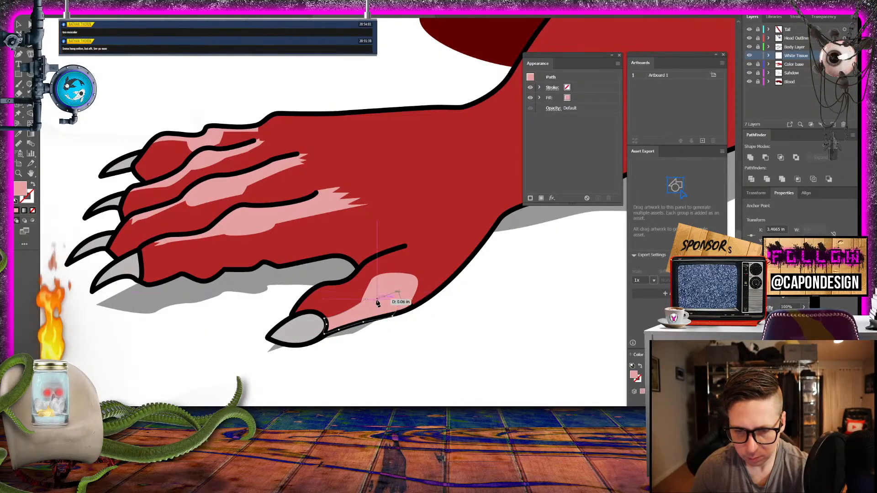
{"action": "left_click_drag", "start_coordinate": [377, 303], "coordinate": [368, 302]}
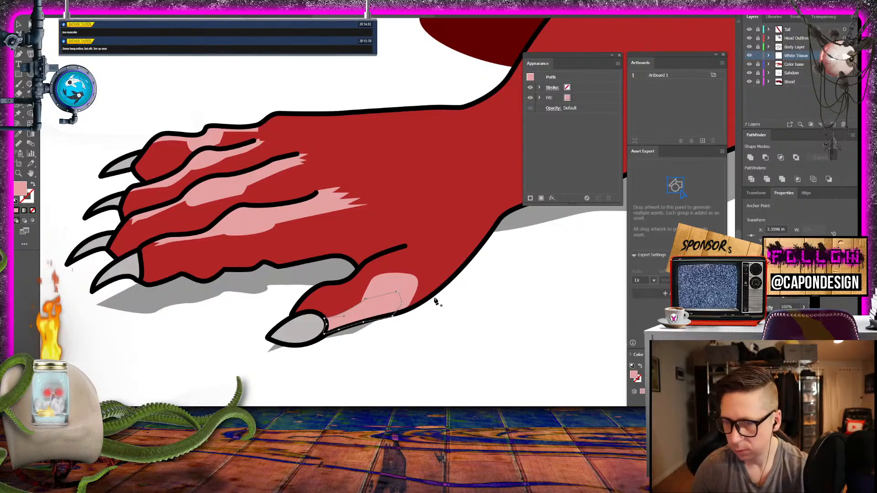
- Draw a frayed pink tendon shape from the thumb's knuckle patch along the hand's lower outline toward the wrist, and deselect it
{"action": "left_click", "coordinate": [408, 277]}
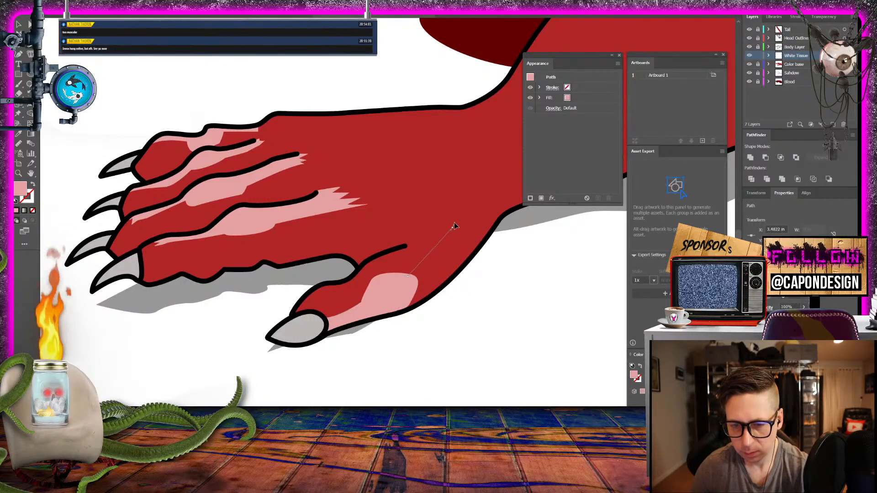
{"action": "left_click_drag", "start_coordinate": [462, 198], "coordinate": [462, 199]}
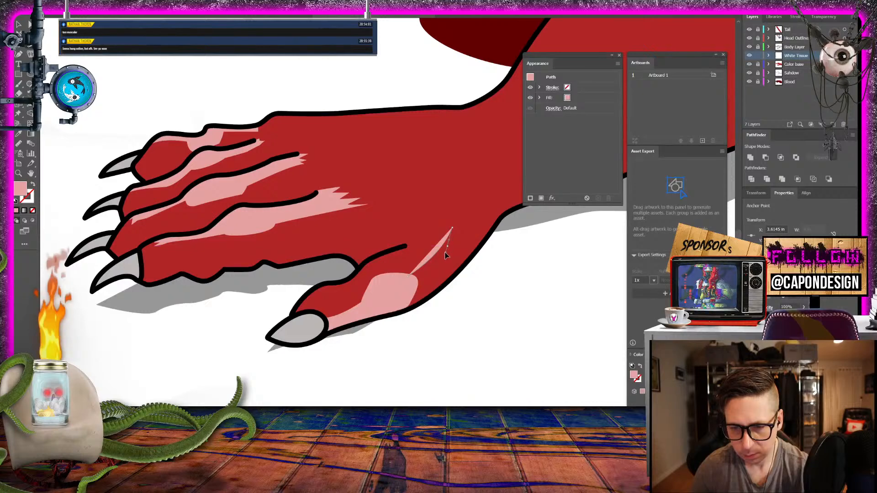
{"action": "left_click", "coordinate": [464, 226]}
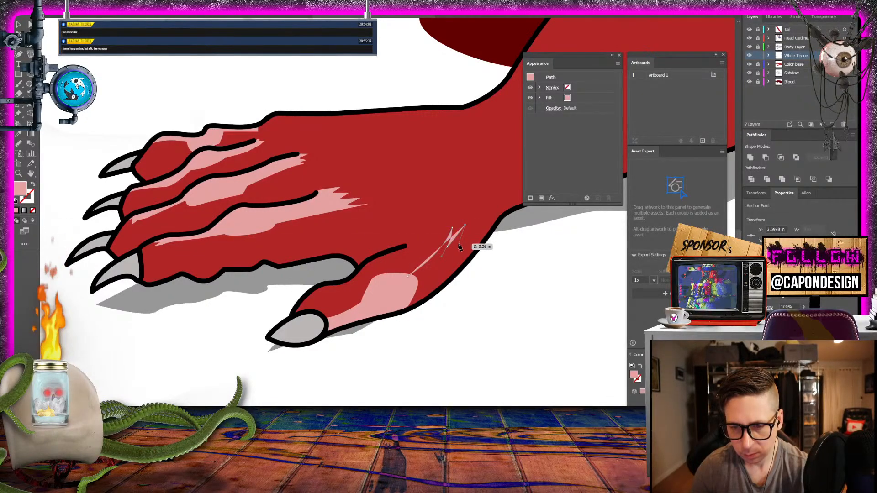
{"action": "left_click", "coordinate": [475, 228]}
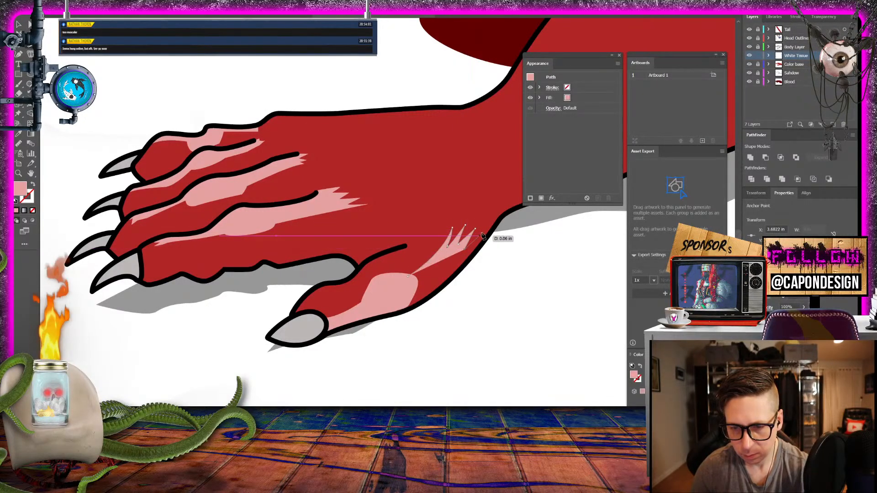
{"action": "left_click", "coordinate": [457, 272]}
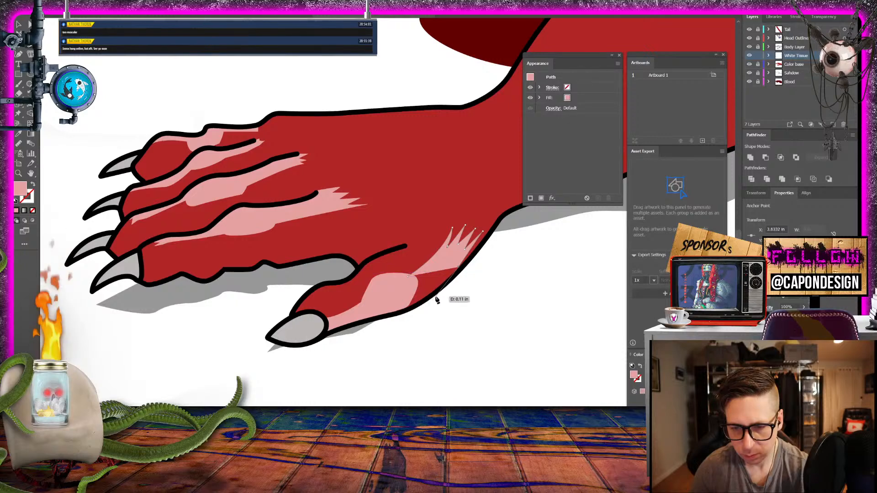
{"action": "left_click", "coordinate": [433, 300]}
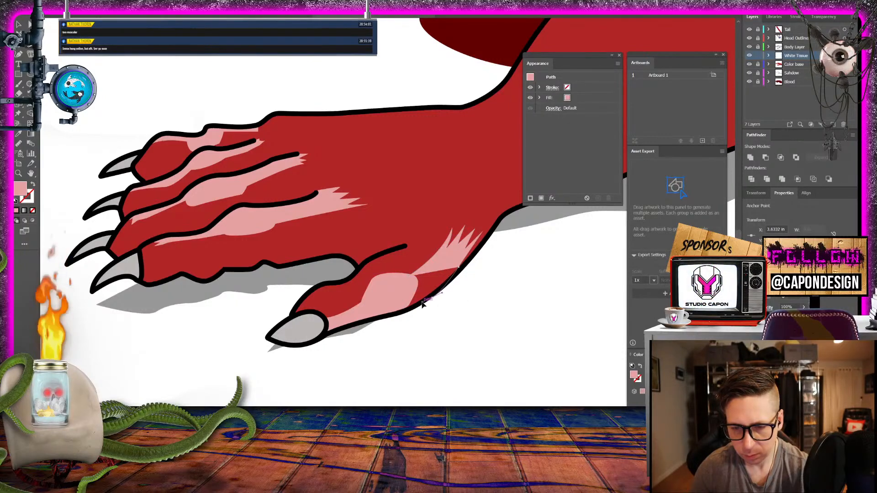
{"action": "left_click", "coordinate": [395, 316]}
{"action": "left_click", "coordinate": [392, 316]}
{"action": "mouse_move", "coordinate": [401, 290]}
{"action": "left_mouse_down"}
{"action": "mouse_move", "coordinate": [452, 264]}
{"action": "mouse_move", "coordinate": [408, 277]}
{"action": "left_mouse_up"}
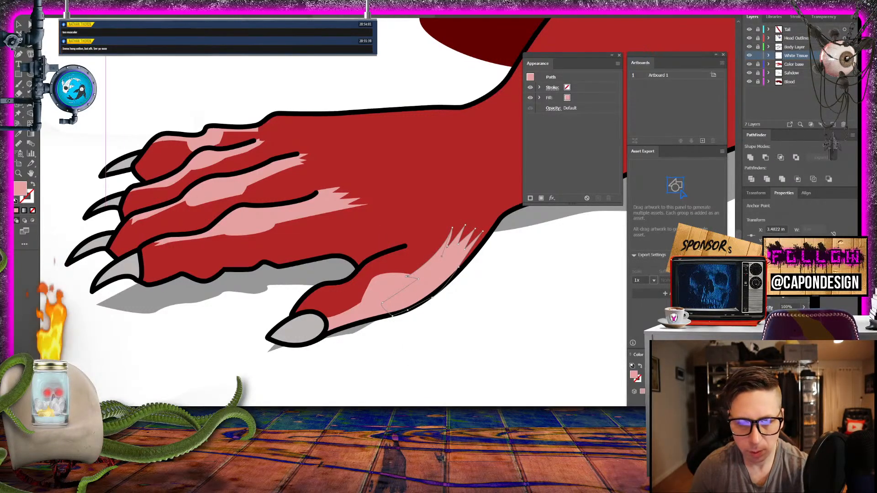
{"action": "left_click", "coordinate": [20, 24]}
{"action": "left_click", "coordinate": [86, 46]}
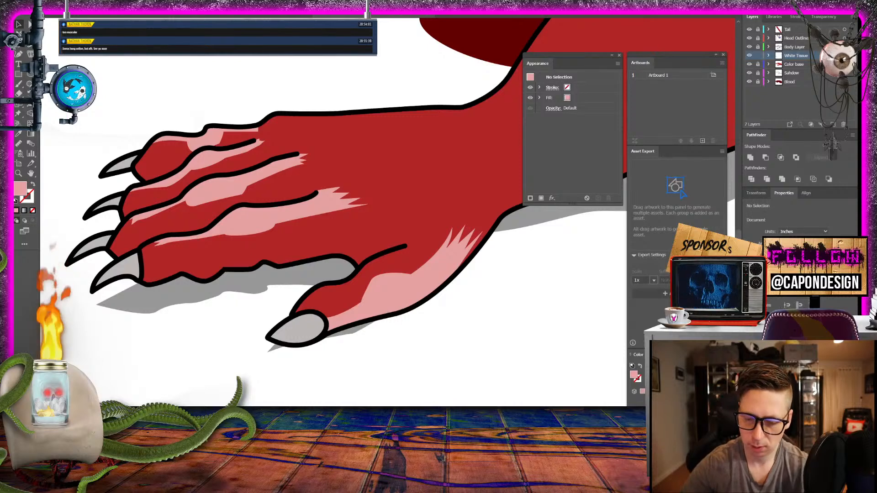
- Draw a wavy-edged pink tissue patch along the upper knuckle outline of the far paw behind the creature's head
{"action": "key", "text": "ctrl+minus"}
{"action": "key", "text": "ctrl+minus"}
{"action": "key", "text": "ctrl+minus"}
{"action": "key", "text": "ctrl+minus"}
{"action": "key", "text": "ctrl+minus"}
{"action": "key", "text": "ctrl+minus"}
{"action": "key", "text": "ctrl+minus"}
{"action": "key", "text": "ctrl+plus"}
{"action": "key", "text": "ctrl+plus"}
{"action": "key", "text": "ctrl+plus"}
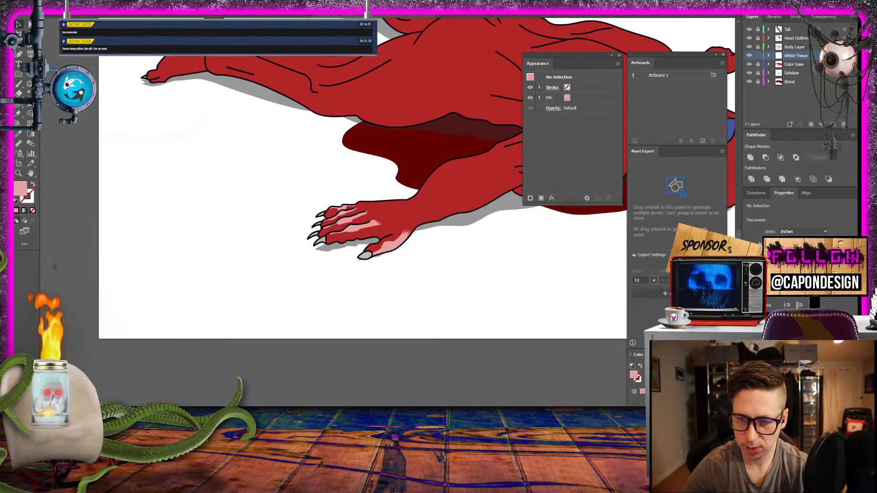
{"action": "left_click_drag", "start_coordinate": [369, 209], "coordinate": [128, 319]}
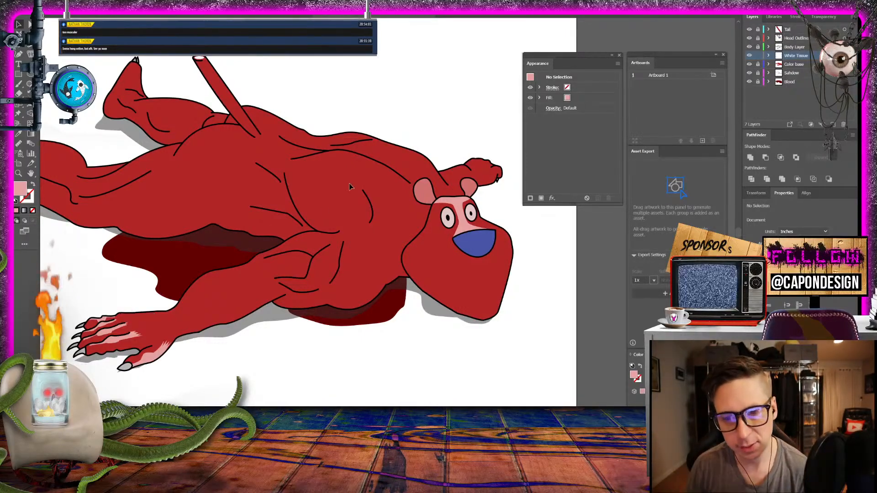
{"action": "left_click_drag", "start_coordinate": [241, 285], "coordinate": [149, 315]}
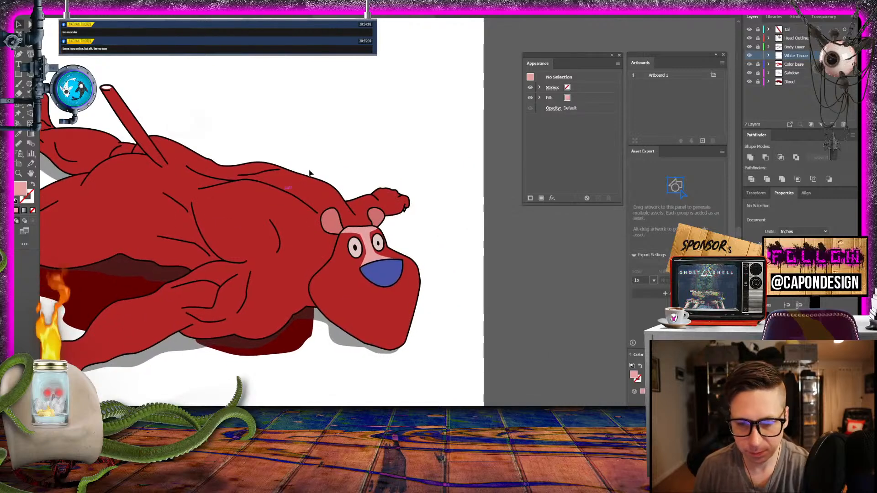
{"action": "left_click", "coordinate": [19, 173]}
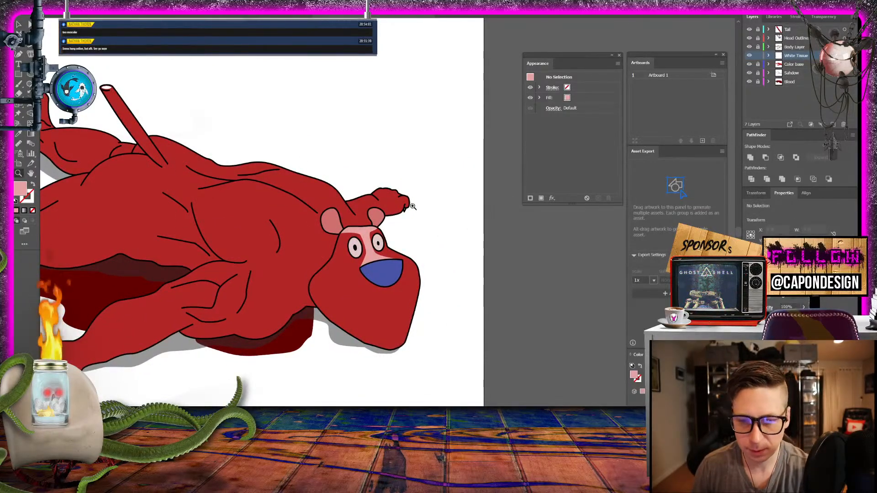
{"action": "left_click_drag", "start_coordinate": [414, 204], "coordinate": [640, 263]}
{"action": "left_click_drag", "start_coordinate": [368, 231], "coordinate": [459, 292]}
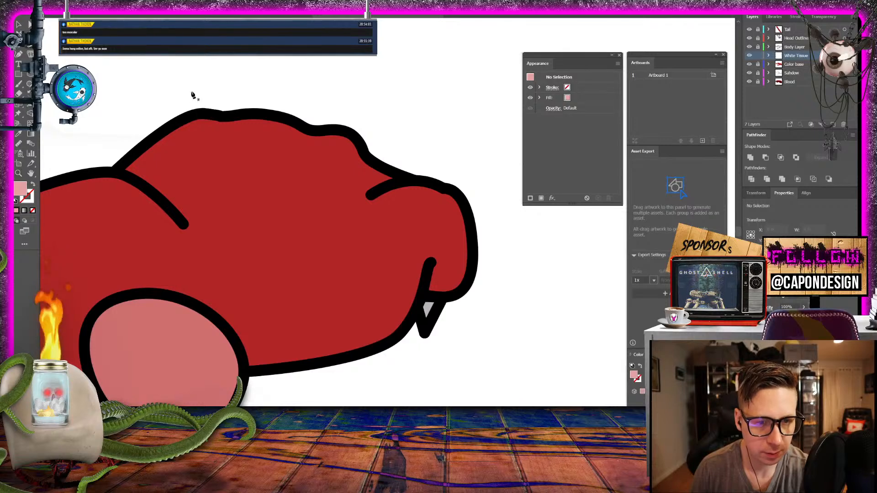
{"action": "left_click", "coordinate": [193, 115]}
{"action": "left_click_drag", "start_coordinate": [205, 131], "coordinate": [319, 144]}
{"action": "left_click_drag", "start_coordinate": [327, 152], "coordinate": [331, 156]}
{"action": "left_click_drag", "start_coordinate": [350, 164], "coordinate": [302, 126]}
{"action": "left_click", "coordinate": [366, 160]}
{"action": "left_click_drag", "start_coordinate": [288, 120], "coordinate": [212, 116]}
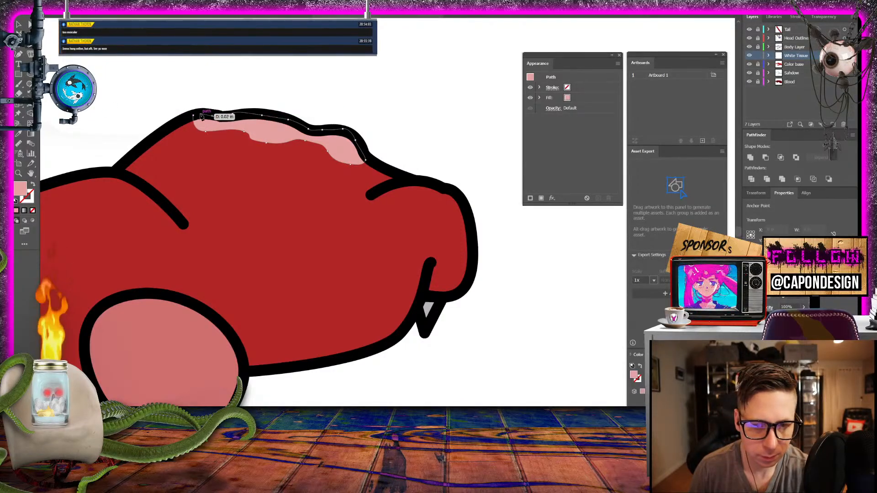
{"action": "left_click", "coordinate": [192, 115]}
- Draw a small pointed pink tissue patch under the upper outline of the far paw's front finger knuckle
{"action": "left_click", "coordinate": [389, 188]}
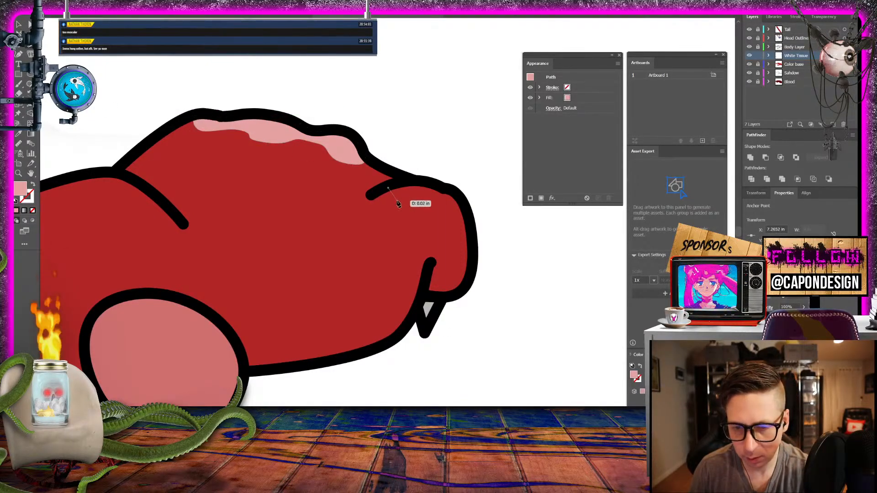
{"action": "left_click_drag", "start_coordinate": [413, 209], "coordinate": [443, 195]}
{"action": "left_click", "coordinate": [425, 202]}
{"action": "left_click", "coordinate": [446, 196]}
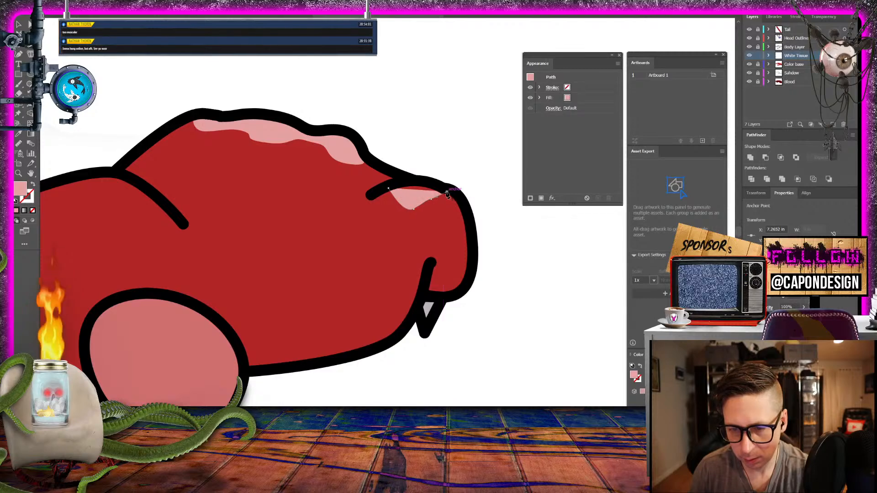
{"action": "left_click", "coordinate": [388, 188]}
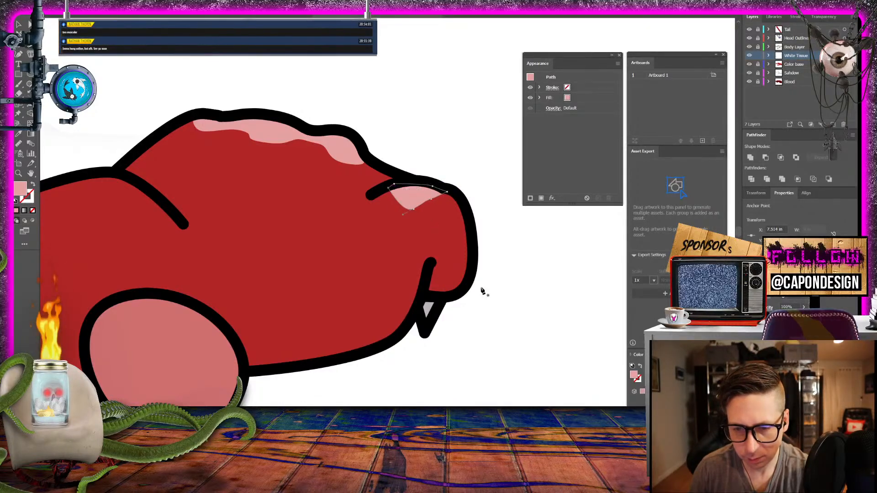
- Draw a curved pink tissue patch around the far paw's fingertip above the claw, and deselect it
{"action": "left_click", "coordinate": [430, 276]}
{"action": "left_click_drag", "start_coordinate": [441, 274], "coordinate": [472, 269]}
{"action": "left_click", "coordinate": [453, 268]}
{"action": "left_click", "coordinate": [460, 258]}
{"action": "left_click", "coordinate": [467, 248]}
{"action": "left_click", "coordinate": [472, 237]}
{"action": "left_click_drag", "start_coordinate": [465, 286], "coordinate": [426, 286]}
{"action": "left_click", "coordinate": [462, 293]}
{"action": "left_click", "coordinate": [437, 302]}
{"action": "left_click", "coordinate": [426, 300]}
{"action": "left_click", "coordinate": [429, 276]}
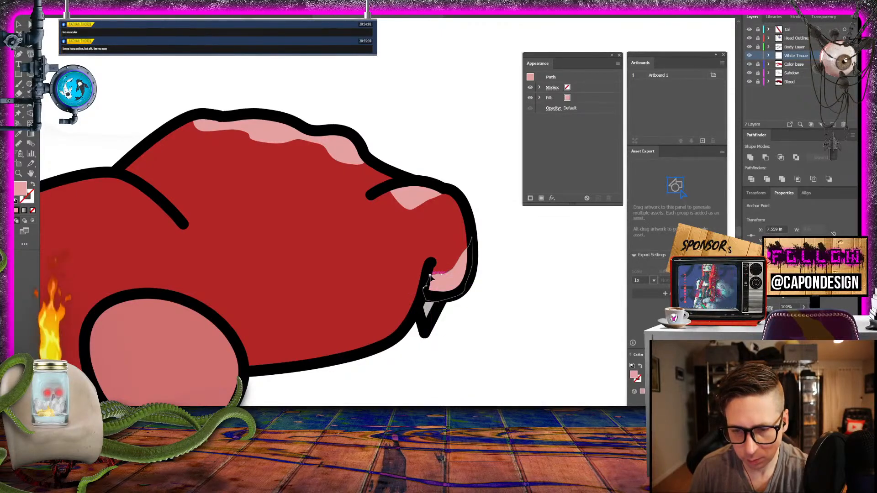
{"action": "key", "text": "v"}
{"action": "left_click", "coordinate": [113, 62]}
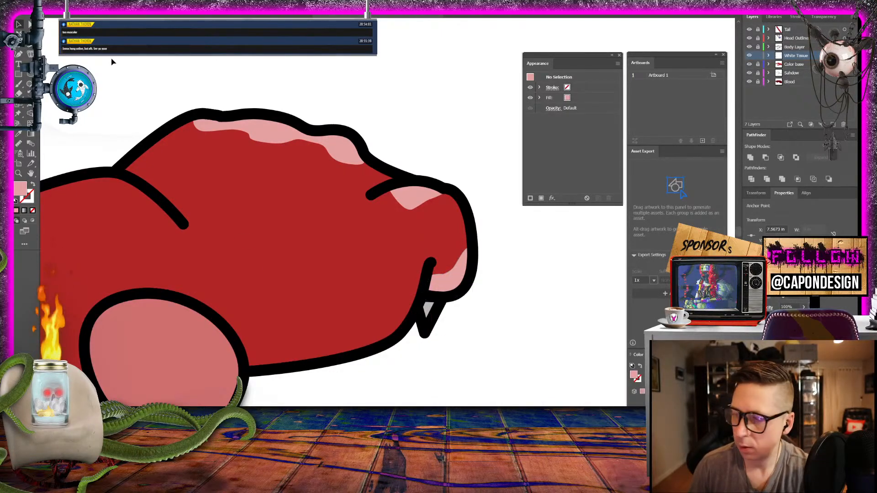
- Examine the whole creature to compare the tissue on both front paws with the untouched body
{"action": "key", "text": "ctrl+minus"}
{"action": "key", "text": "ctrl+minus"}
{"action": "key", "text": "ctrl+minus"}
{"action": "key", "text": "ctrl+minus"}
{"action": "key", "text": "ctrl+minus"}
{"action": "key", "text": "ctrl+minus"}
{"action": "key", "text": "ctrl+minus"}
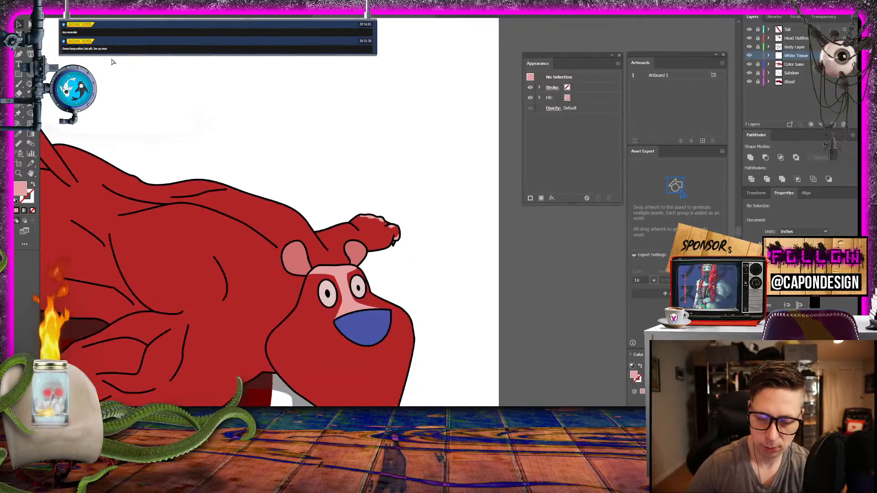
{"action": "key", "text": "ctrl+plus"}
{"action": "key", "text": "ctrl+plus"}
{"action": "key", "text": "ctrl+plus"}
{"action": "key", "text": "ctrl+minus"}
{"action": "key", "text": "ctrl+minus"}
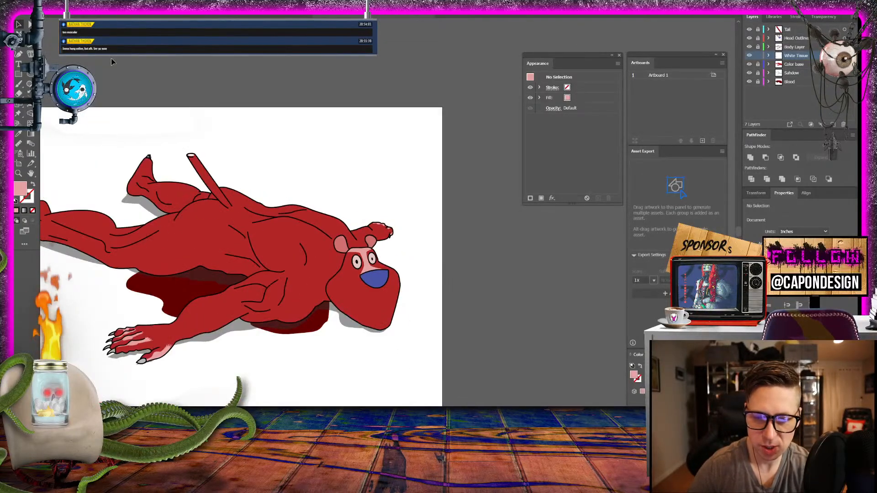
{"action": "mouse_move", "coordinate": [179, 141]}
{"action": "left_mouse_down"}
{"action": "mouse_move", "coordinate": [334, 168]}
{"action": "mouse_move", "coordinate": [271, 128]}
{"action": "mouse_move", "coordinate": [283, 147]}
{"action": "left_mouse_up"}
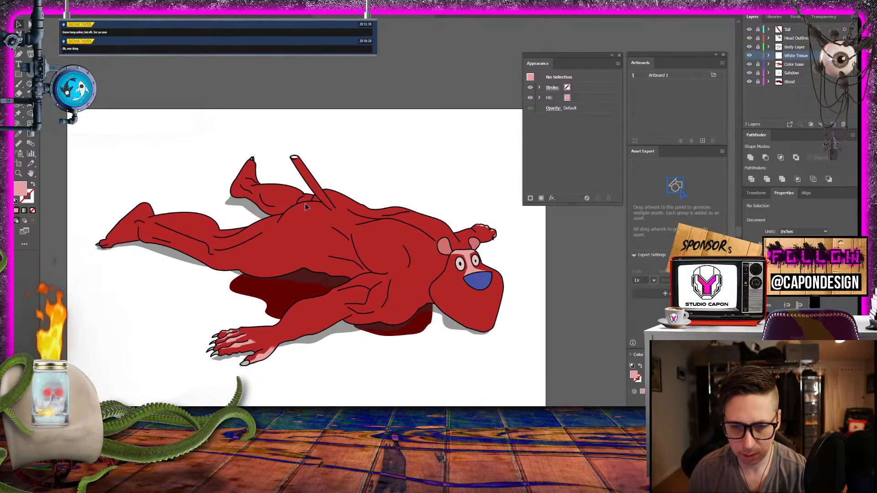
- Start a pink tissue shape on the lower back, running its lower edge from the tail base to the junction of the back muscle lines
{"action": "left_click", "coordinate": [18, 175]}
{"action": "left_click_drag", "start_coordinate": [321, 221], "coordinate": [427, 264]}
{"action": "left_click", "coordinate": [24, 46]}
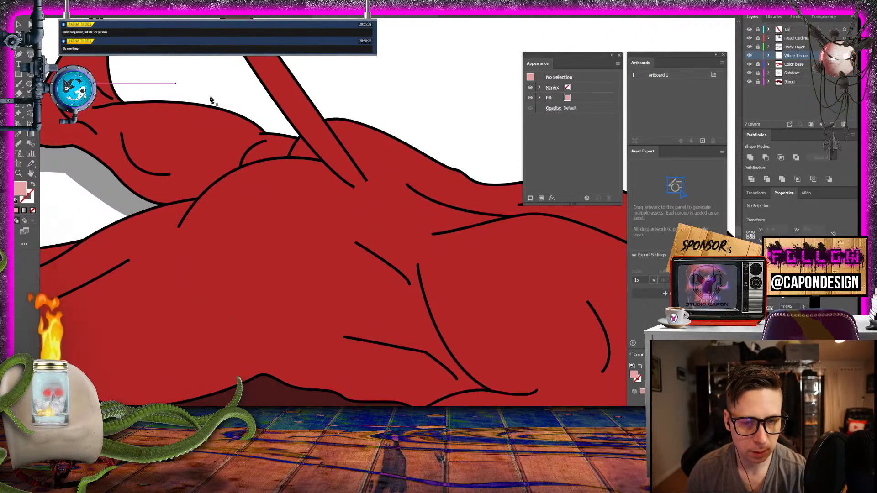
{"action": "left_click", "coordinate": [290, 158]}
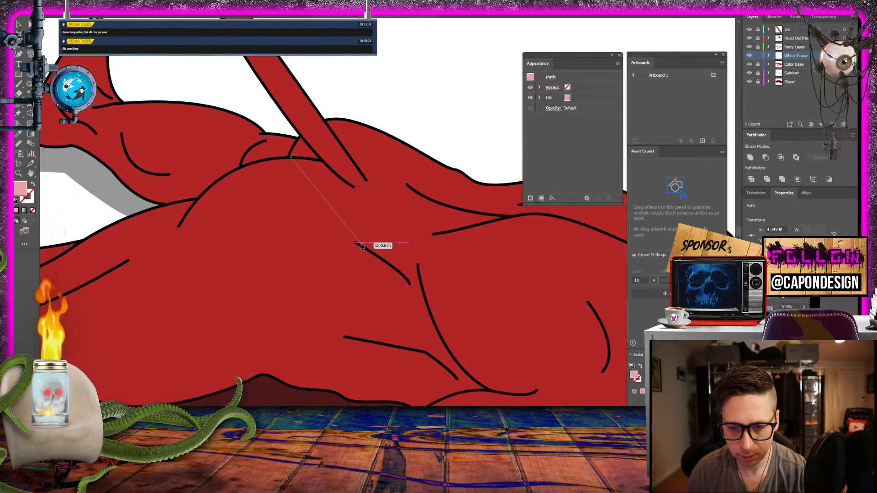
{"action": "left_click", "coordinate": [361, 231]}
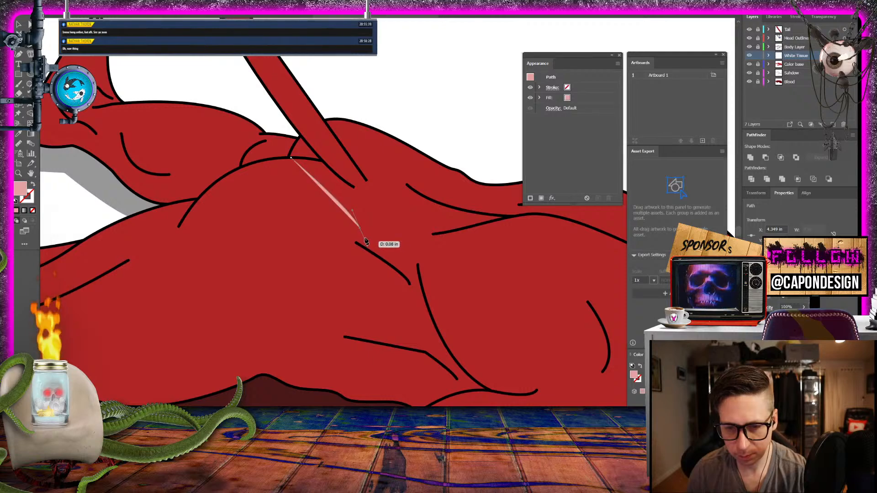
{"action": "left_click", "coordinate": [431, 234]}
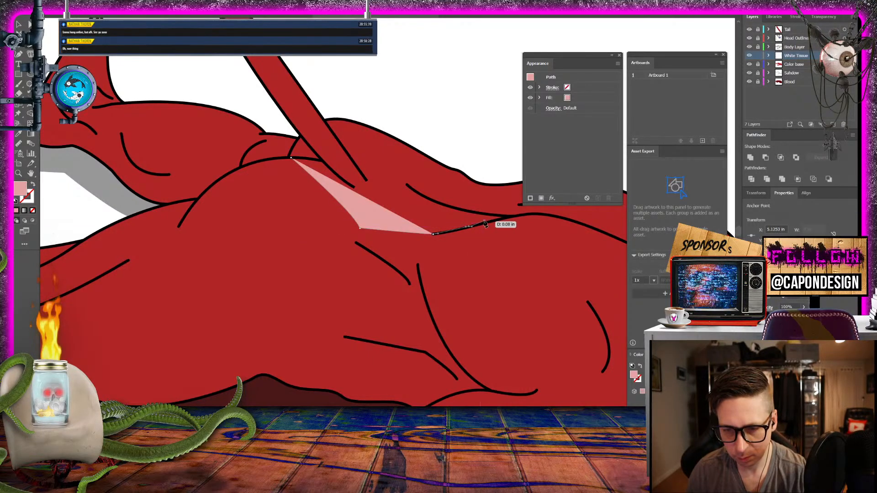
{"action": "left_click", "coordinate": [469, 227]}
{"action": "left_click", "coordinate": [505, 219]}
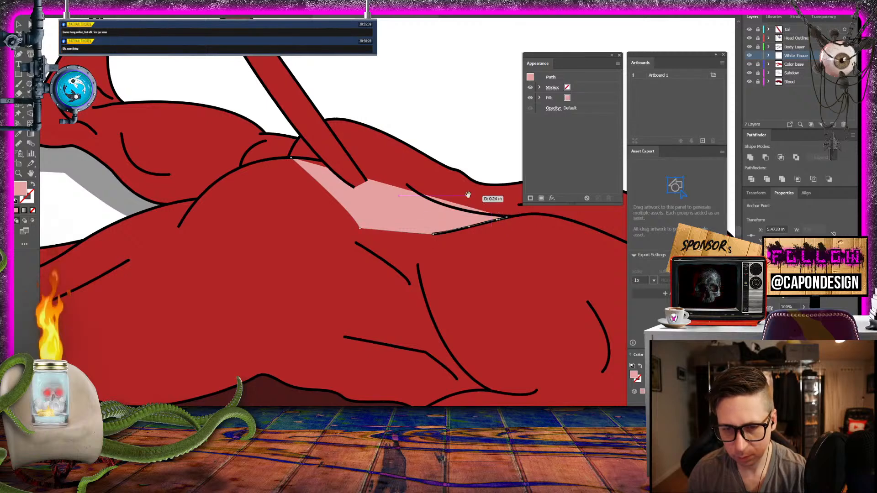
- Close the lower back tissue shape along the back's upper outline and behind the tail base, and deselect it
{"action": "left_click_drag", "start_coordinate": [468, 192], "coordinate": [290, 215]}
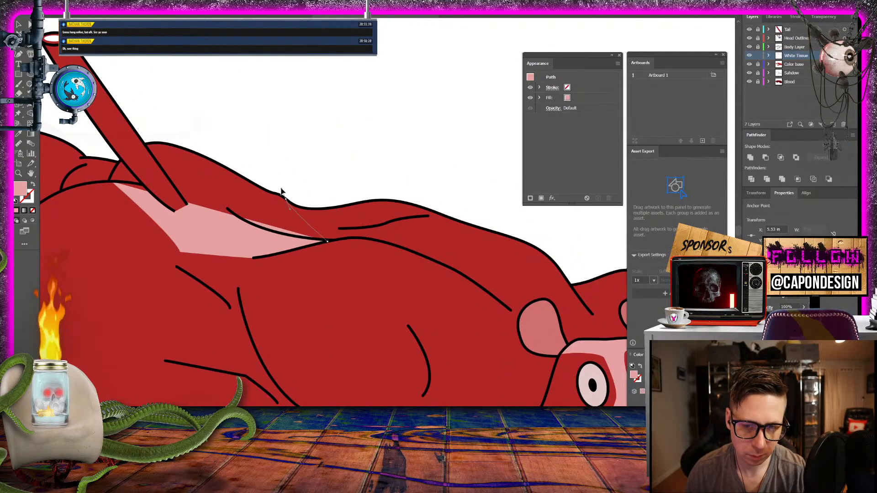
{"action": "left_click", "coordinate": [284, 197]}
{"action": "left_click", "coordinate": [285, 198]}
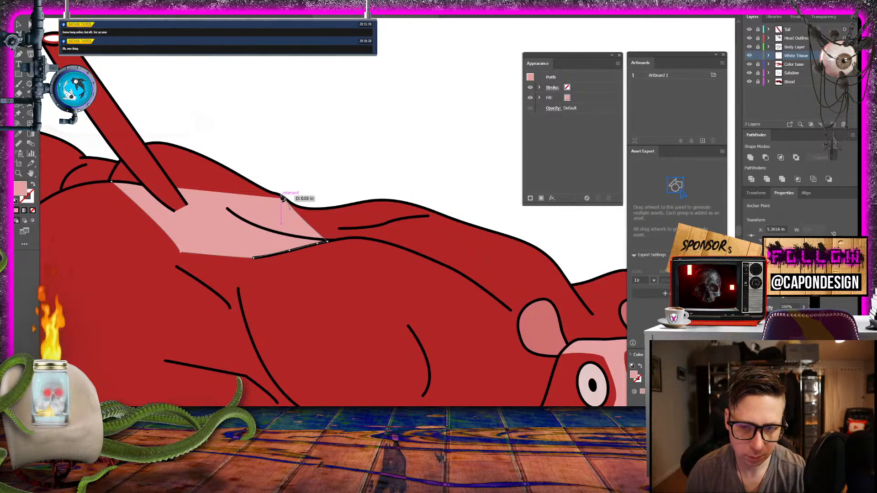
{"action": "left_click", "coordinate": [277, 194]}
{"action": "left_click", "coordinate": [268, 191]}
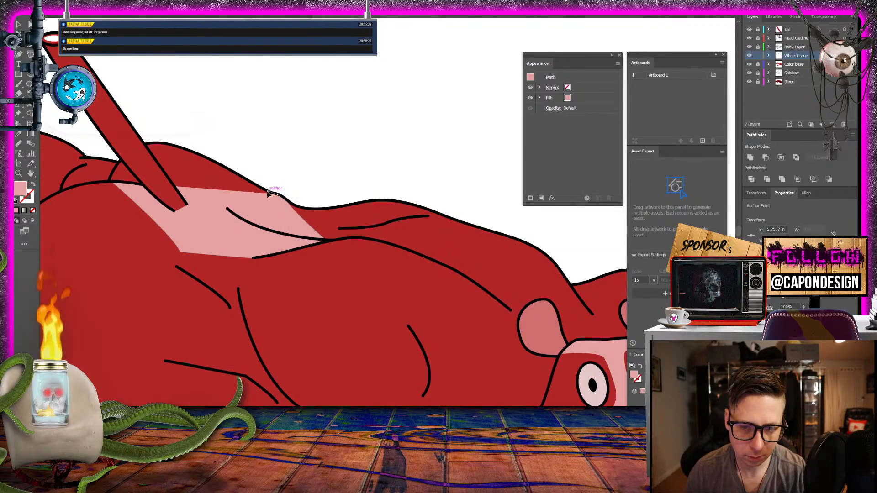
{"action": "left_click", "coordinate": [189, 148]}
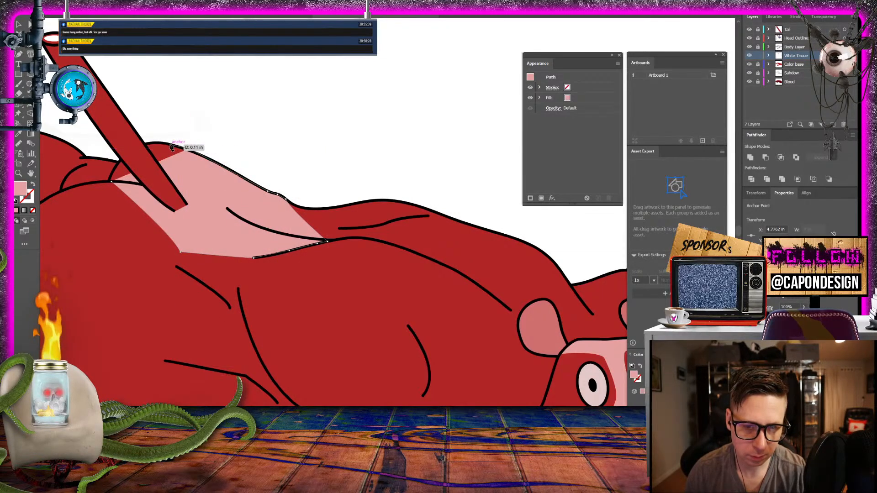
{"action": "left_click", "coordinate": [170, 145]}
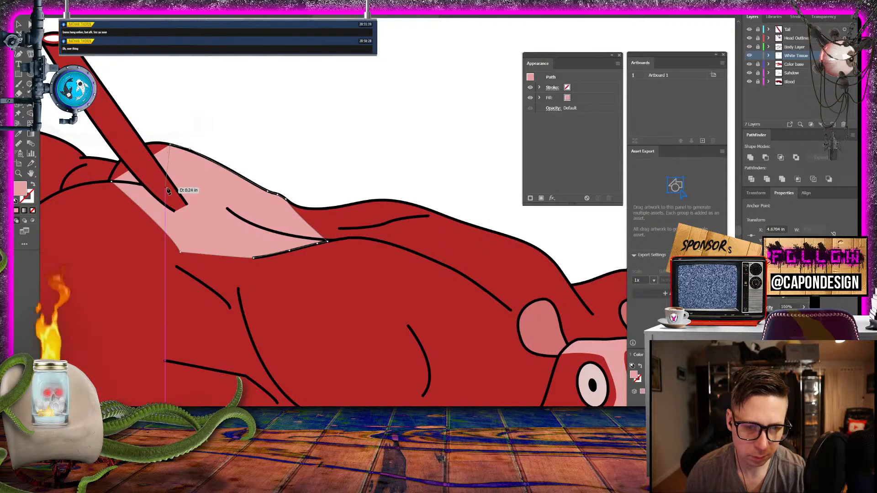
{"action": "left_click", "coordinate": [169, 183]}
{"action": "left_click_drag", "start_coordinate": [117, 183], "coordinate": [112, 181]}
{"action": "left_click_drag", "start_coordinate": [278, 115], "coordinate": [443, 184]}
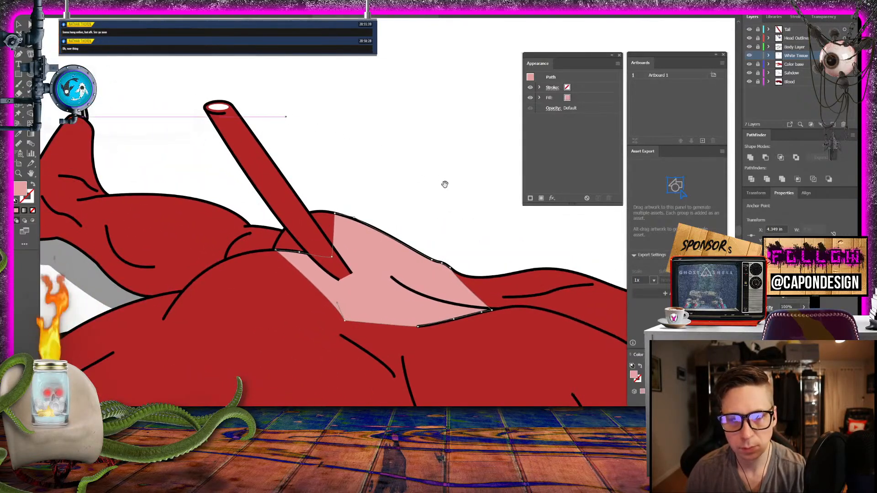
{"action": "left_click", "coordinate": [19, 23]}
{"action": "left_click", "coordinate": [470, 131]}
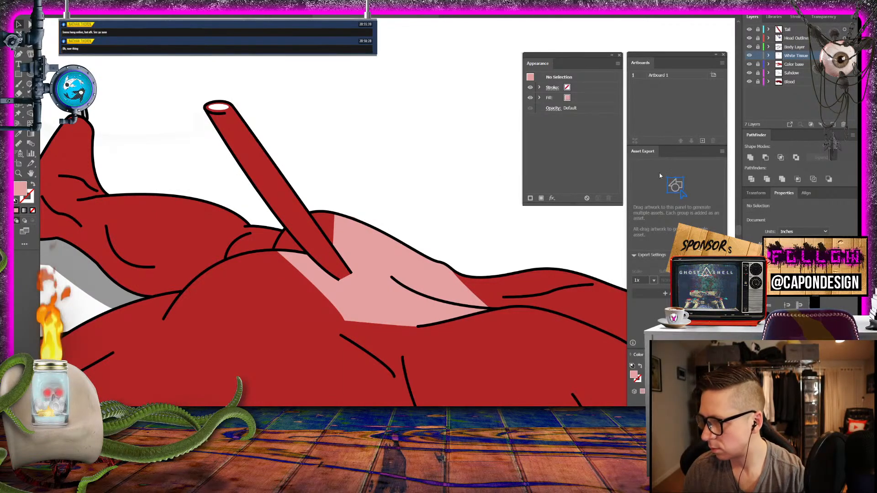
- Start a pink tissue shape at the shoulder's upper outline, giving it a spiky frayed edge across the upper back muscle line
{"action": "left_click_drag", "start_coordinate": [446, 204], "coordinate": [166, 0]}
{"action": "left_click_drag", "start_coordinate": [347, 110], "coordinate": [385, 174]}
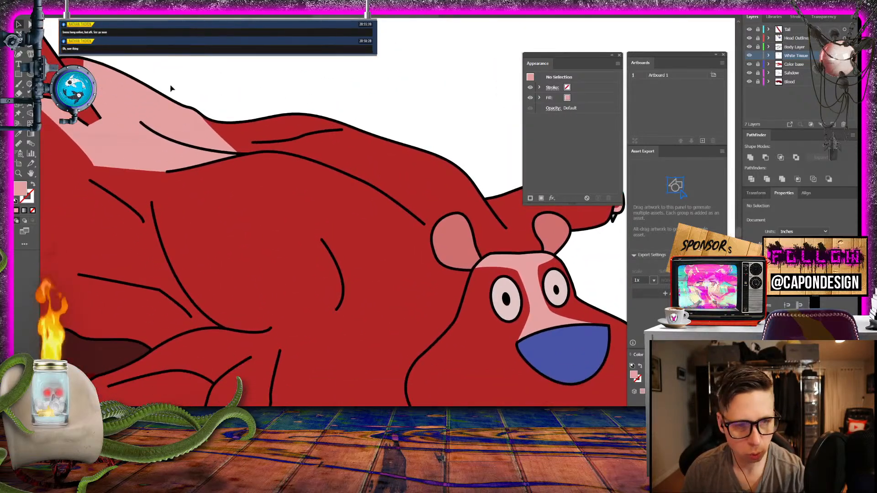
{"action": "key", "text": "p"}
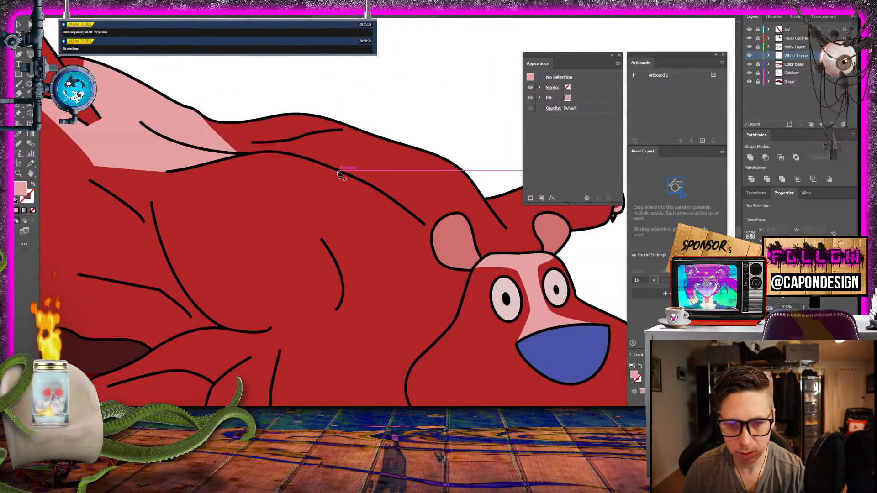
{"action": "left_click_drag", "start_coordinate": [452, 162], "coordinate": [378, 152]}
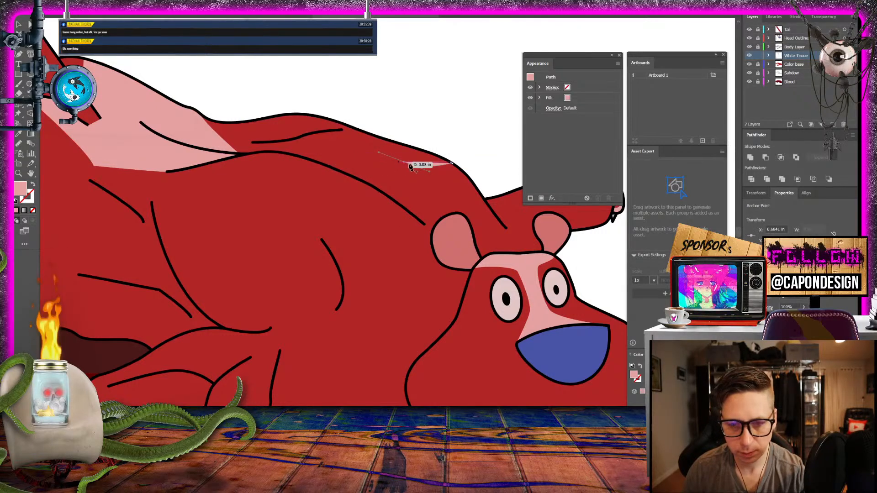
{"action": "left_click", "coordinate": [404, 162]}
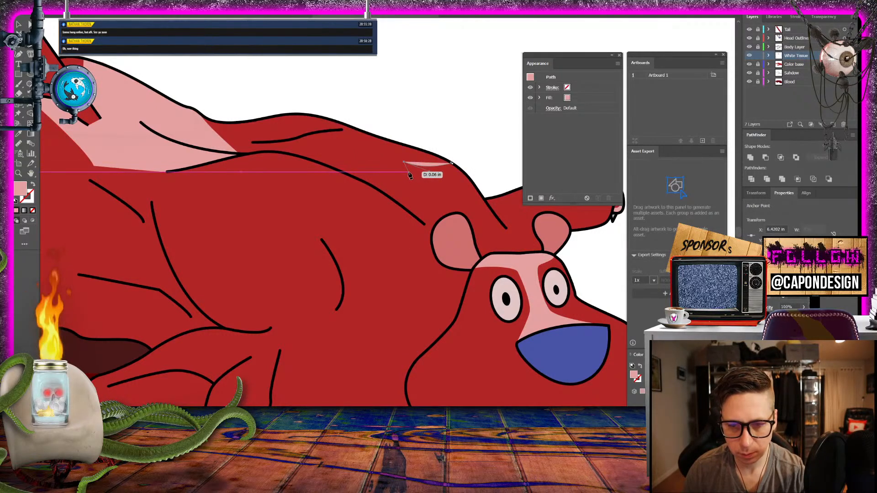
{"action": "left_click_drag", "start_coordinate": [412, 177], "coordinate": [347, 188]}
{"action": "left_click", "coordinate": [346, 191]}
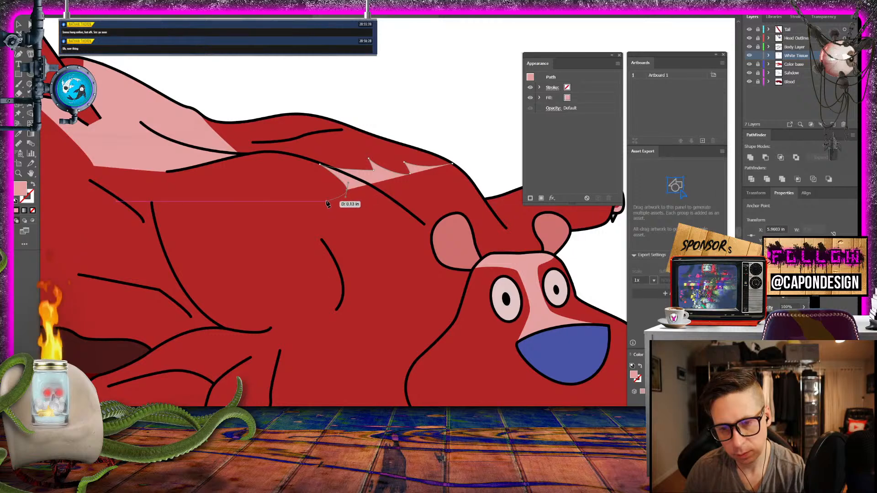
- Continue the shoulder tissue's frayed edge with long spikes down the side of the neck behind the near ear
{"action": "left_click", "coordinate": [324, 198]}
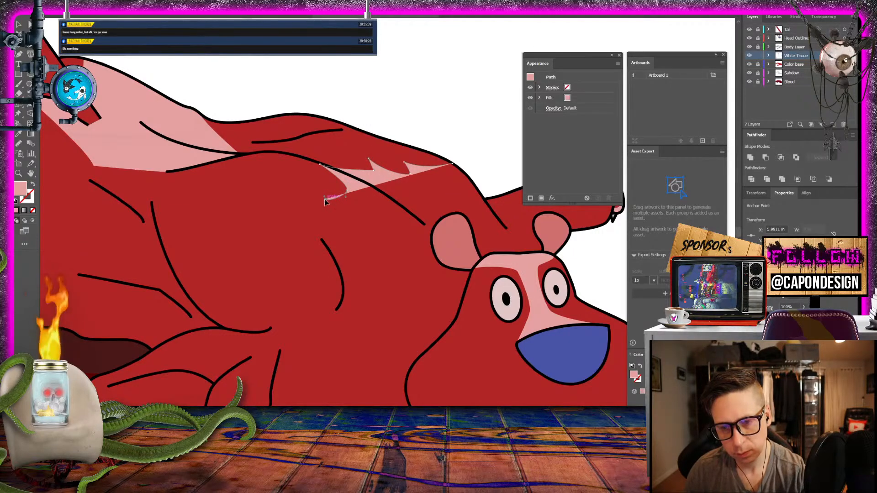
{"action": "left_click", "coordinate": [383, 228]}
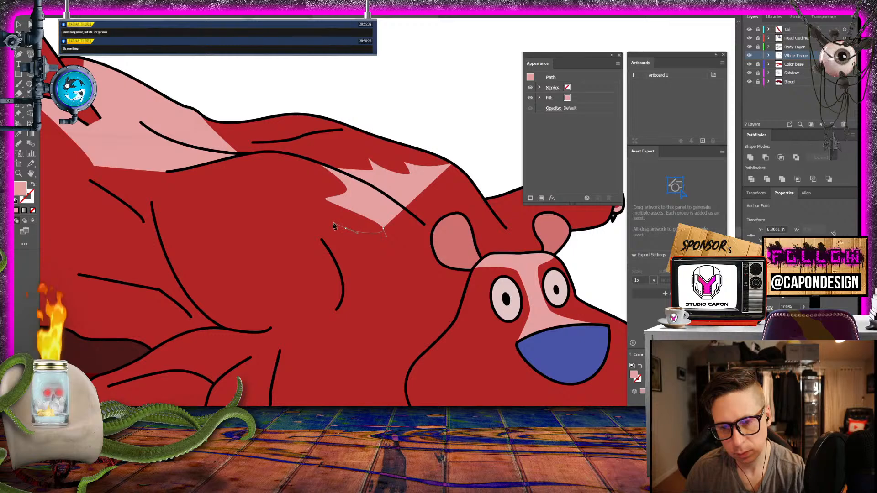
{"action": "left_click_drag", "start_coordinate": [348, 229], "coordinate": [401, 275]}
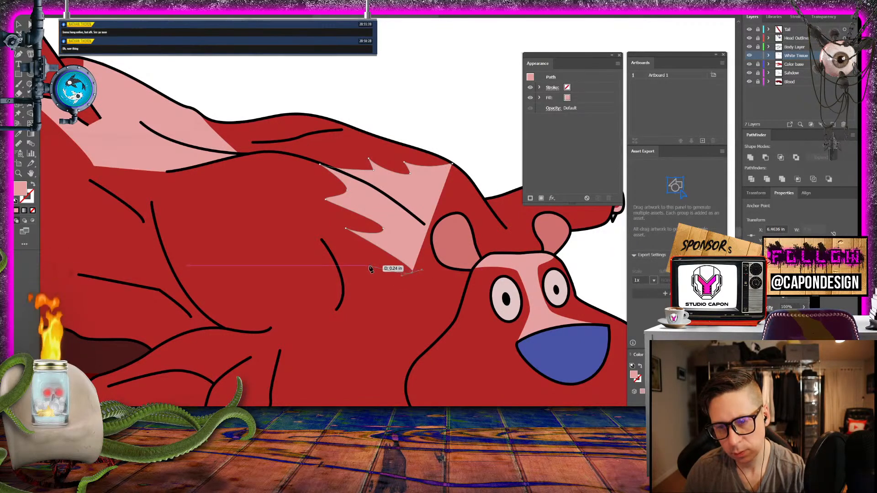
{"action": "left_click", "coordinate": [369, 268]}
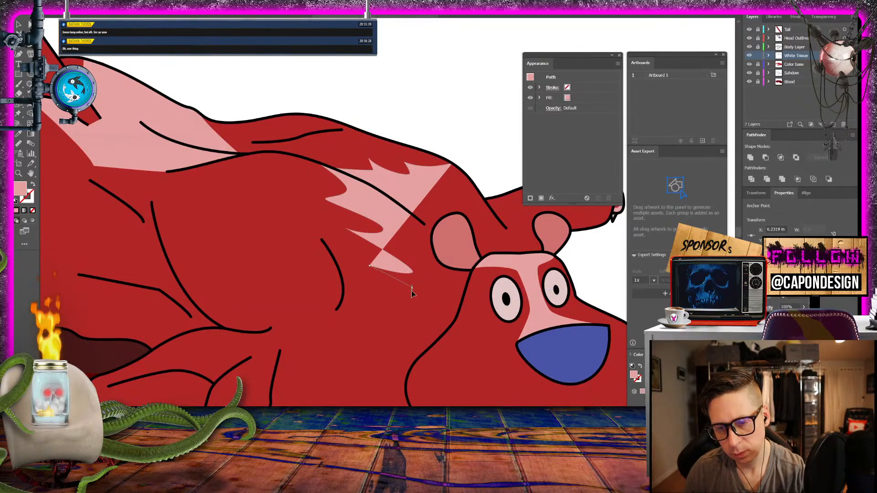
{"action": "left_click", "coordinate": [411, 287]}
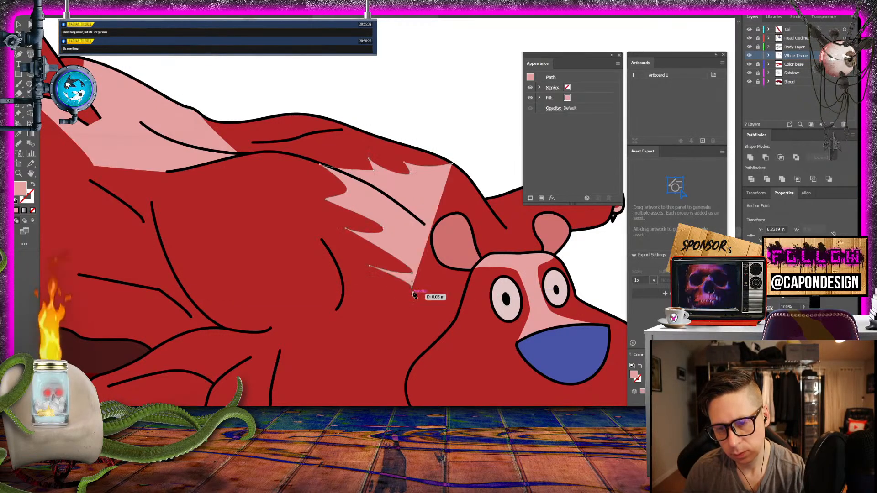
- Close the neck tissue shape across the forehead and up along the shoulder outline, and deselect it
{"action": "left_click", "coordinate": [468, 280]}
{"action": "left_click", "coordinate": [516, 265]}
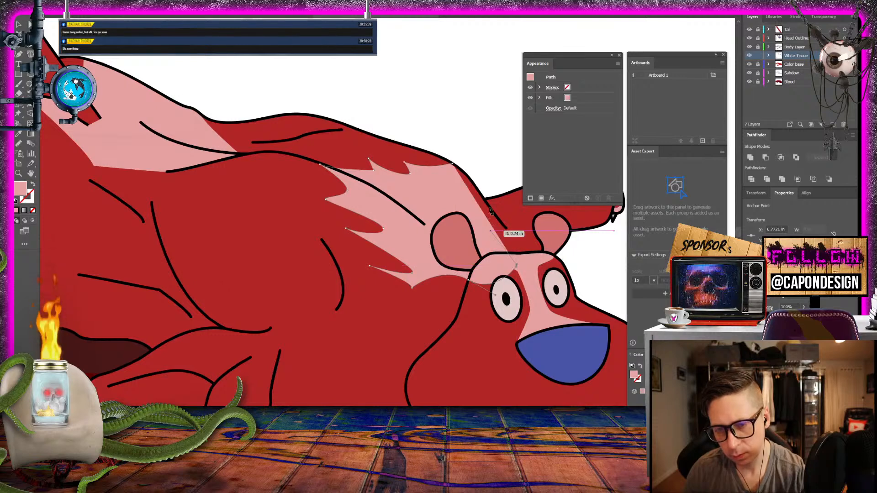
{"action": "left_click", "coordinate": [464, 173]}
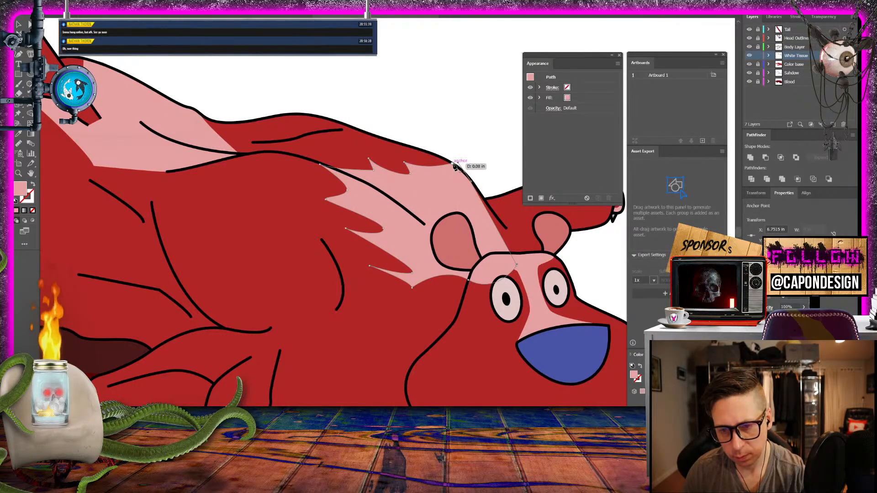
{"action": "left_click", "coordinate": [454, 165]}
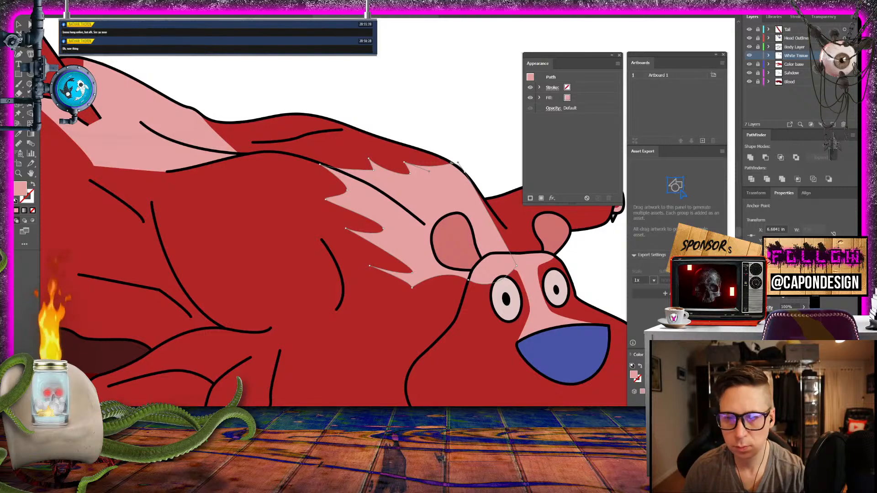
{"action": "left_click", "coordinate": [18, 25]}
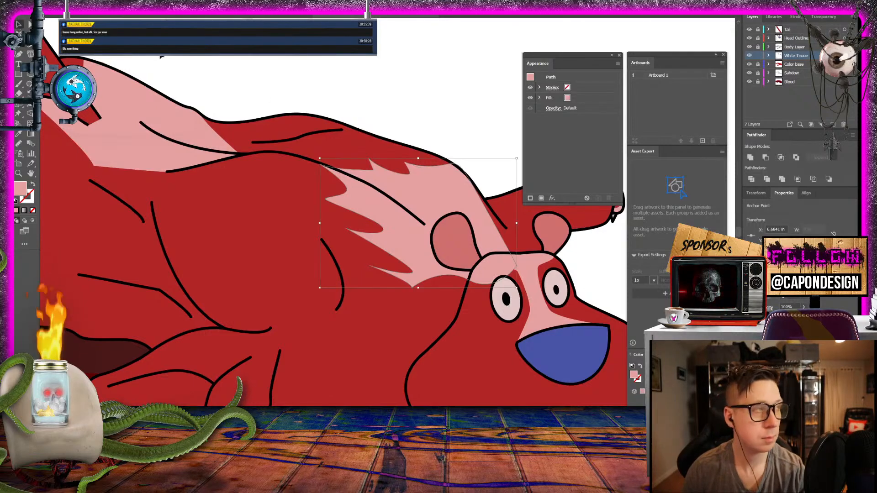
{"action": "left_click", "coordinate": [282, 72]}
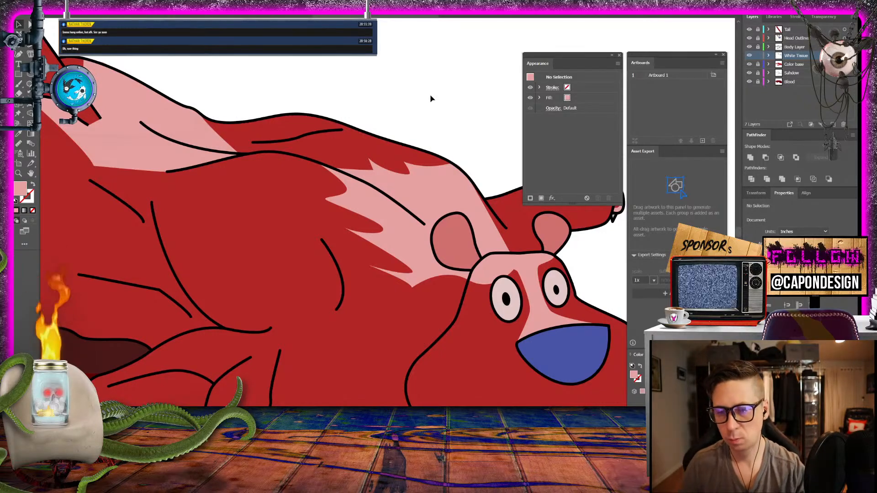
- Examine the new shoulder and neck tissue both up close and against the whole creature
{"action": "key", "text": "ctrl+minus"}
{"action": "key", "text": "ctrl+minus"}
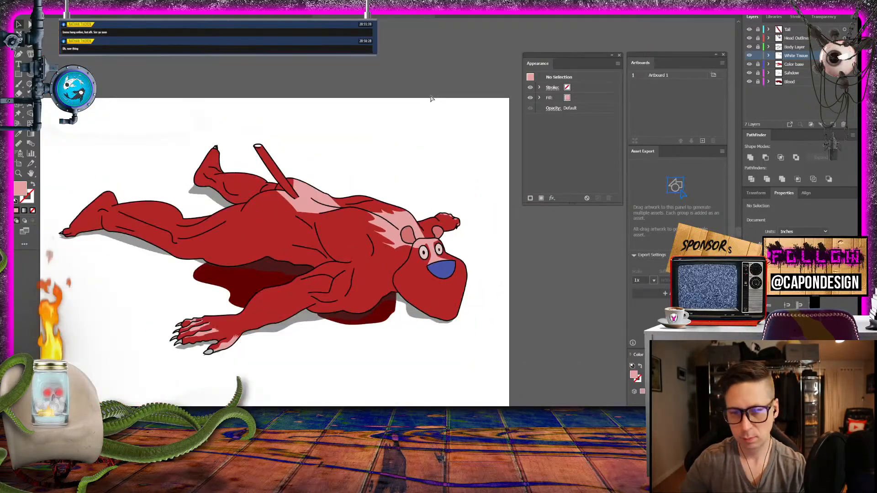
{"action": "key", "text": "ctrl+plus"}
{"action": "key", "text": "ctrl+plus"}
{"action": "key", "text": "ctrl+minus"}
{"action": "key", "text": "ctrl+minus"}
{"action": "key", "text": "ctrl+plus"}
{"action": "key", "text": "ctrl+plus"}
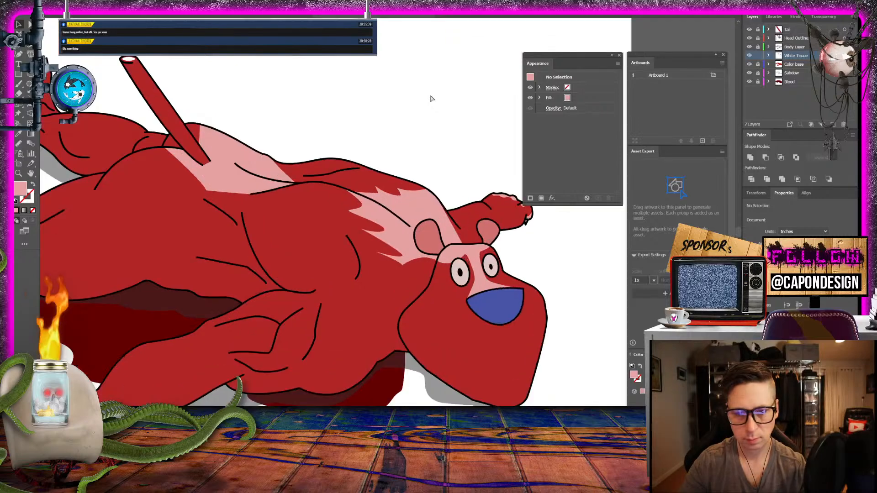
{"action": "key", "text": "ctrl+minus"}
{"action": "key", "text": "ctrl+plus"}
{"action": "key", "text": "ctrl+minus"}
{"action": "key", "text": "ctrl+plus"}
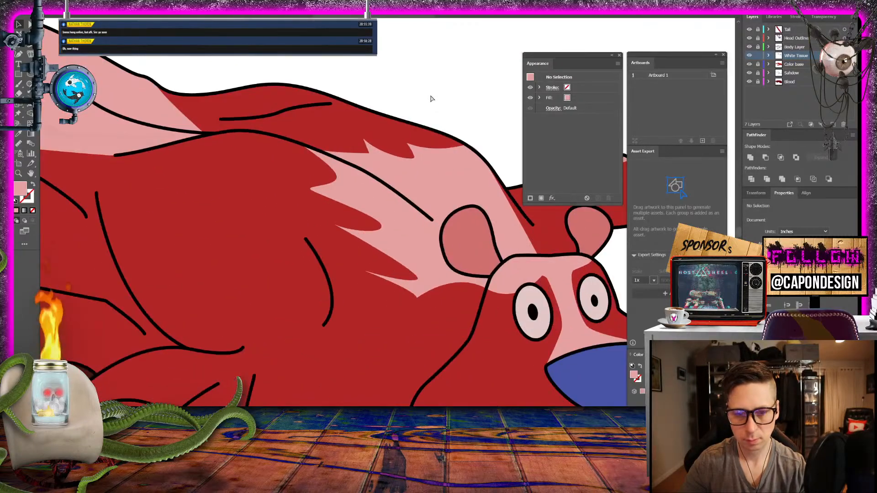
{"action": "key", "text": "ctrl+minus"}
{"action": "key", "text": "ctrl+minus"}
- Start a pink tissue shape on the rump behind the tail, curving its inner edge from the short upper crease down to the hip crease's lower end
{"action": "left_click_drag", "start_coordinate": [158, 181], "coordinate": [491, 242]}
{"action": "left_click", "coordinate": [19, 174]}
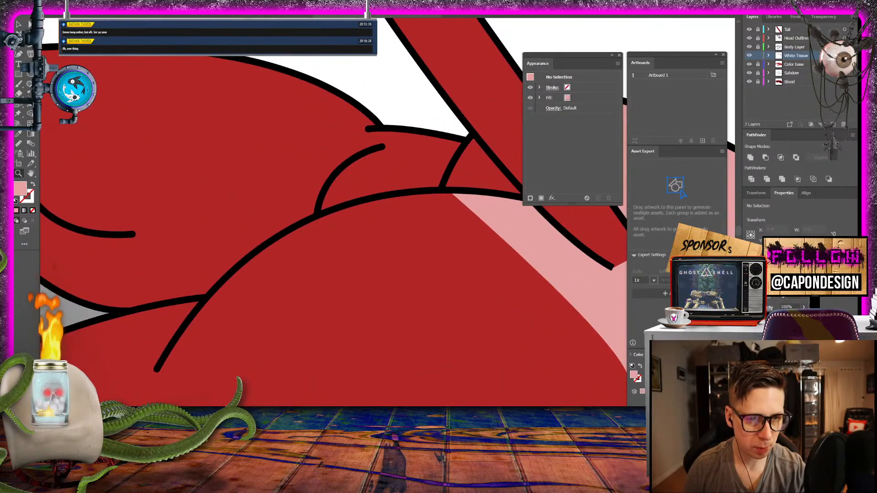
{"action": "left_click", "coordinate": [383, 146]}
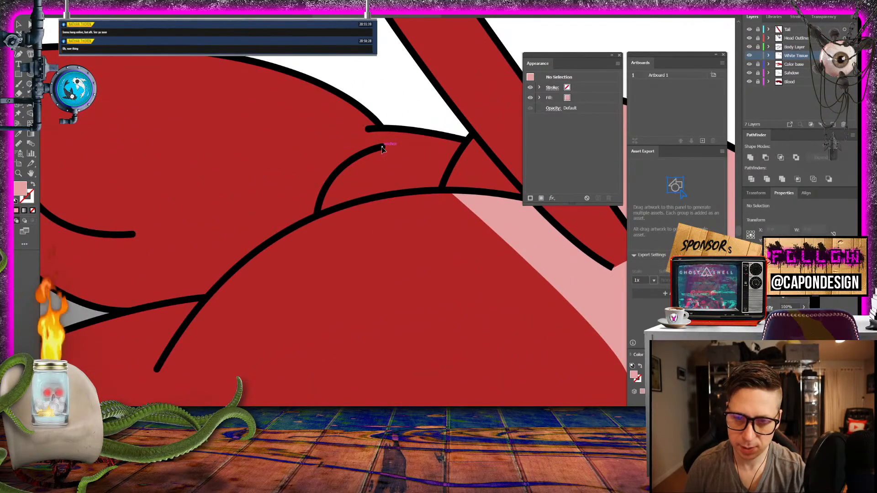
{"action": "left_click_drag", "start_coordinate": [417, 191], "coordinate": [439, 195]}
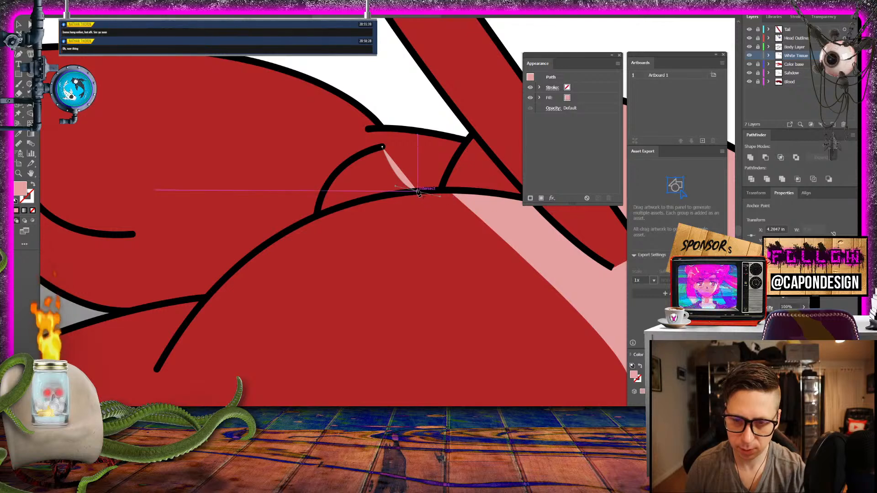
{"action": "left_click", "coordinate": [417, 192]}
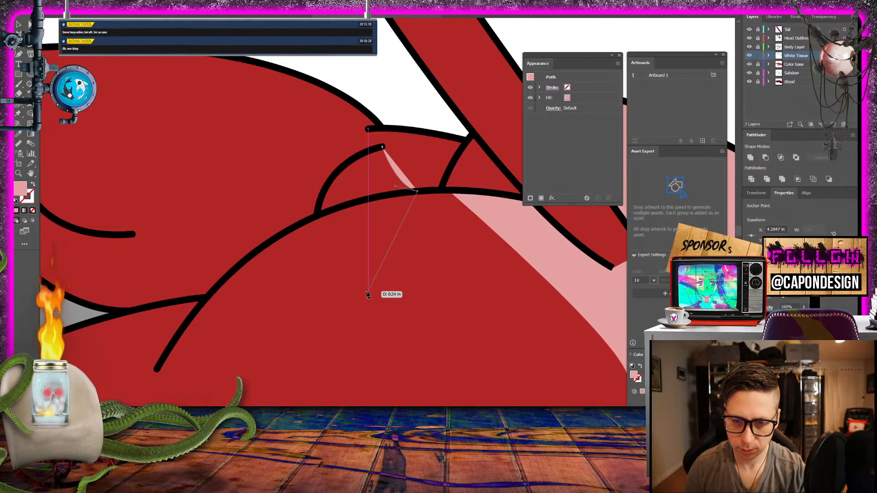
{"action": "left_click_drag", "start_coordinate": [356, 298], "coordinate": [364, 335]}
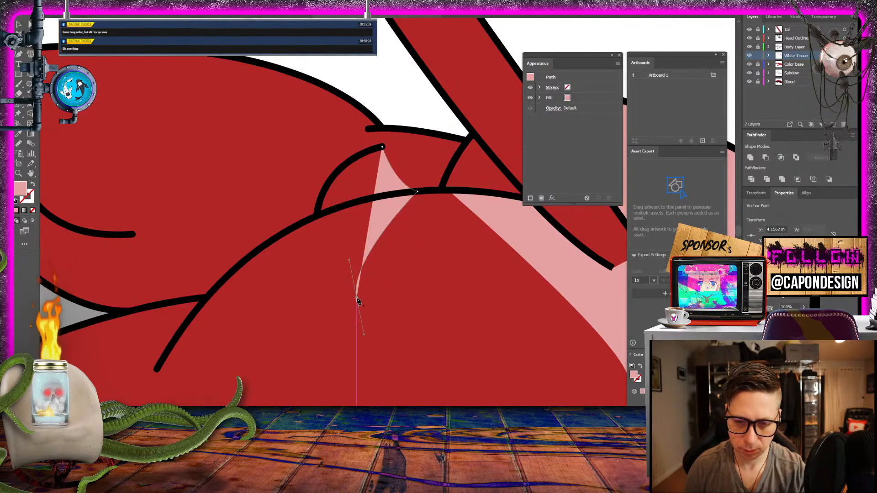
{"action": "left_click", "coordinate": [356, 299]}
{"action": "left_click_drag", "start_coordinate": [156, 369], "coordinate": [131, 400]}
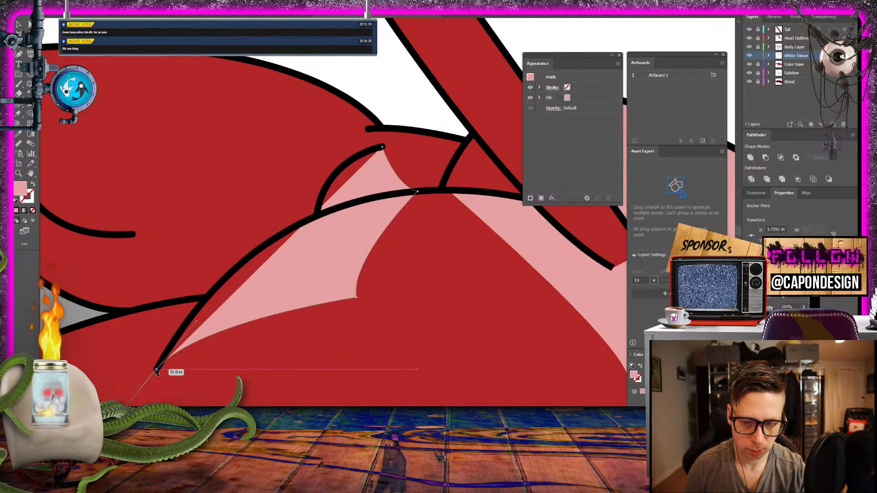
{"action": "left_click", "coordinate": [157, 370]}
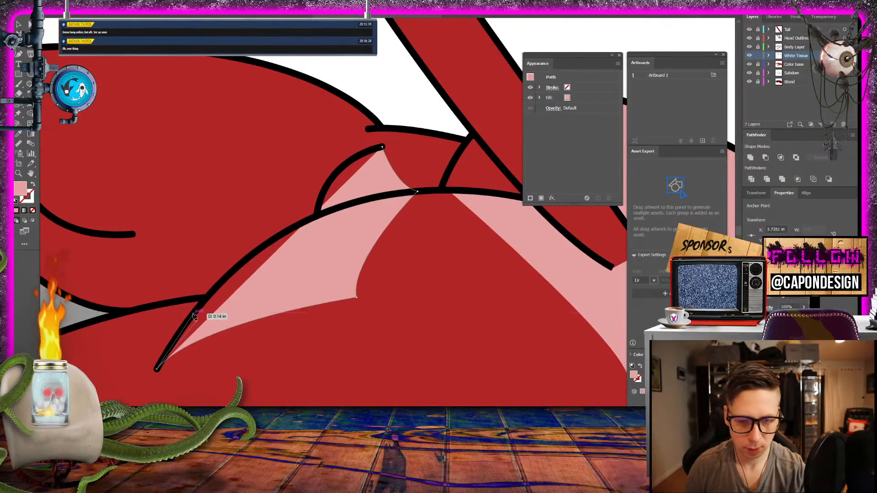
- Close the rump tissue shape along the hip outline and the short upper crease, and deselect it
{"action": "left_click_drag", "start_coordinate": [200, 309], "coordinate": [199, 310]}
{"action": "left_click", "coordinate": [223, 283]}
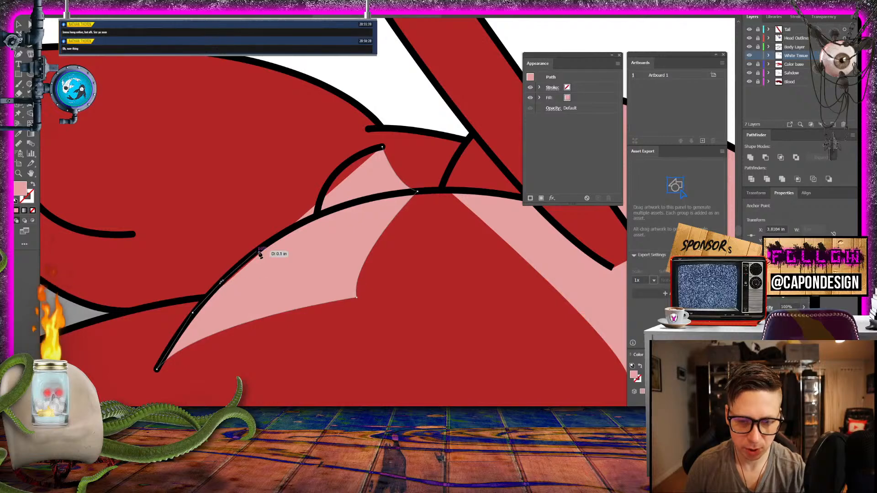
{"action": "left_click", "coordinate": [267, 249]}
{"action": "left_click", "coordinate": [298, 227]}
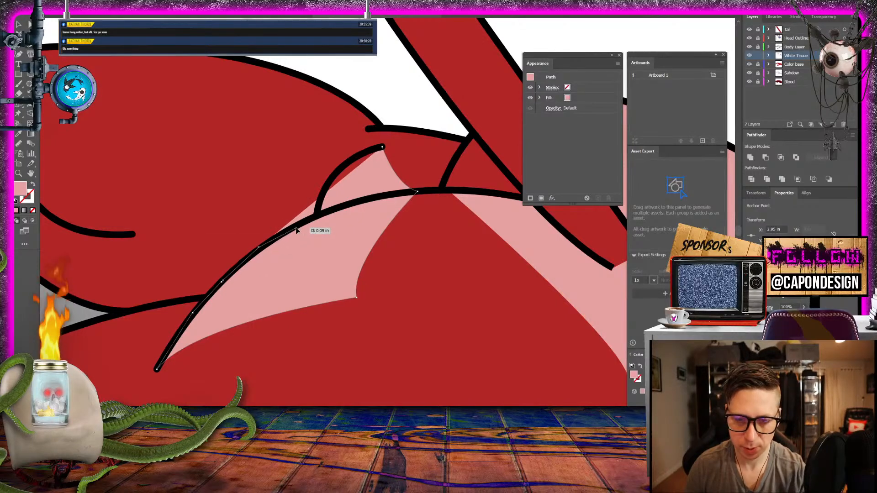
{"action": "left_click", "coordinate": [320, 206]}
{"action": "left_click", "coordinate": [331, 175]}
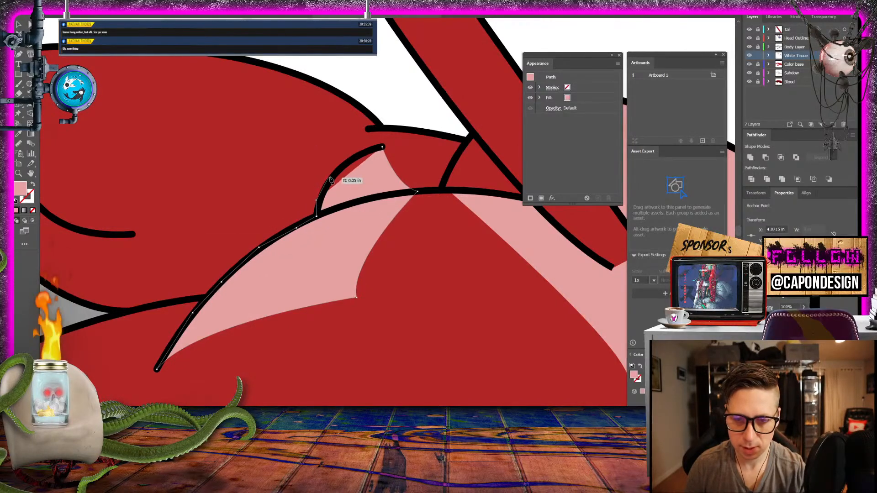
{"action": "left_click", "coordinate": [347, 162]}
{"action": "left_click", "coordinate": [383, 146]}
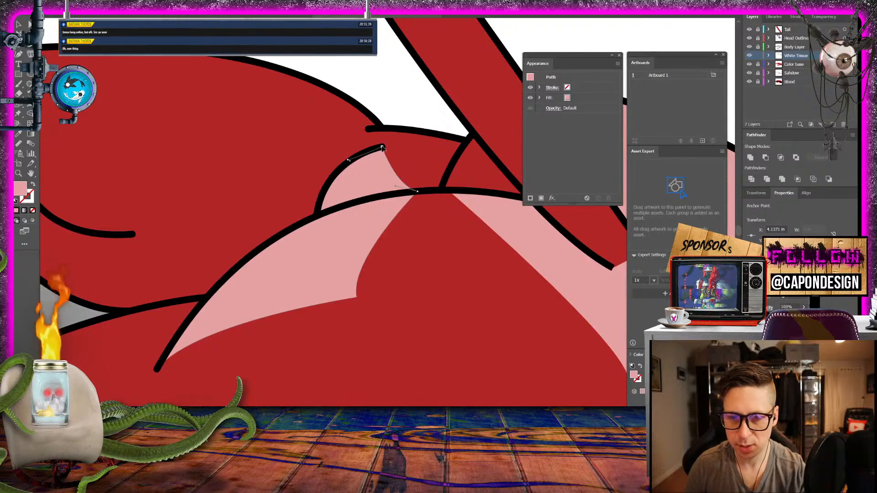
{"action": "left_click", "coordinate": [19, 24]}
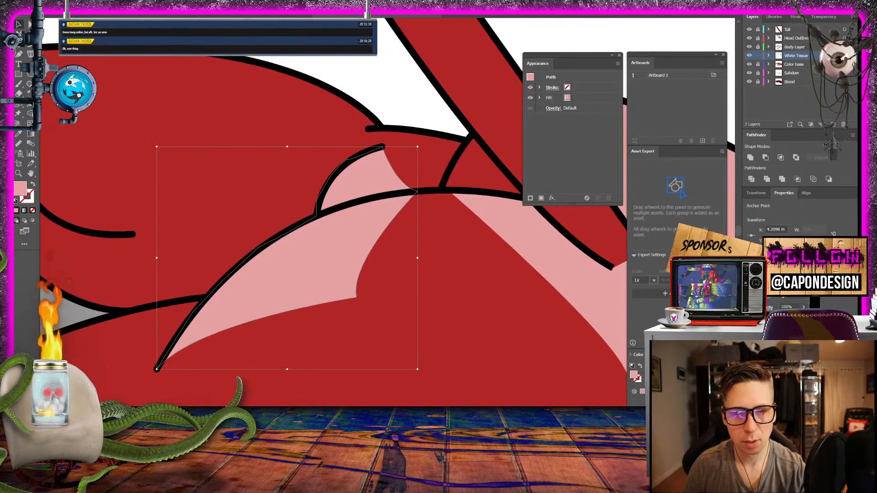
{"action": "key", "text": "ctrl+shift+a"}
- Review the rump tissue against the whole creature and look over the remaining plain red body areas
{"action": "key", "text": "ctrl+minus"}
{"action": "key", "text": "ctrl+minus"}
{"action": "key", "text": "ctrl+minus"}
{"action": "key", "text": "ctrl+minus"}
{"action": "key", "text": "ctrl+minus"}
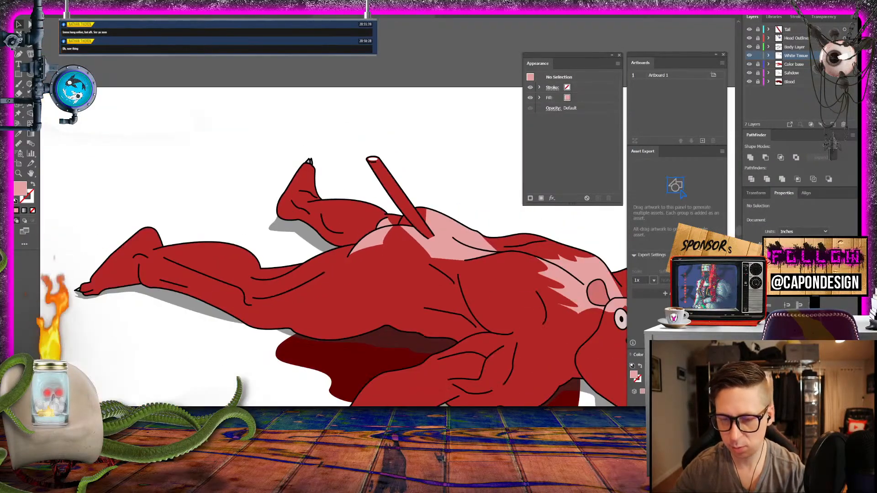
{"action": "key", "text": "ctrl+minus"}
{"action": "key", "text": "ctrl+minus"}
{"action": "key", "text": "ctrl+minus"}
{"action": "key", "text": "ctrl+minus"}
{"action": "key", "text": "ctrl+plus"}
{"action": "key", "text": "ctrl+plus"}
{"action": "key", "text": "ctrl+plus"}
{"action": "key", "text": "ctrl+plus"}
{"action": "key", "text": "ctrl+plus"}
{"action": "key", "text": "ctrl+plus"}
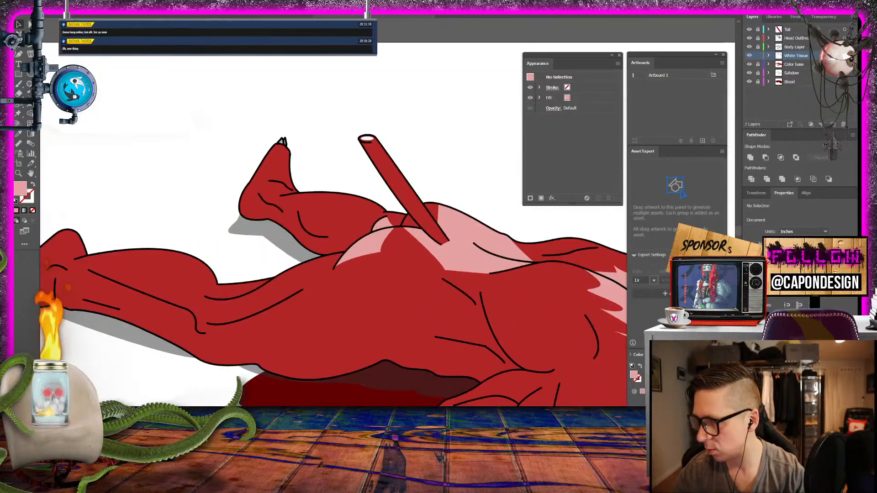
{"action": "key", "text": "ctrl+minus"}
{"action": "key", "text": "ctrl+minus"}
{"action": "key", "text": "ctrl+minus"}
{"action": "key", "text": "ctrl+minus"}
{"action": "key", "text": "ctrl+plus"}
{"action": "key", "text": "ctrl+plus"}
{"action": "key", "text": "ctrl+plus"}
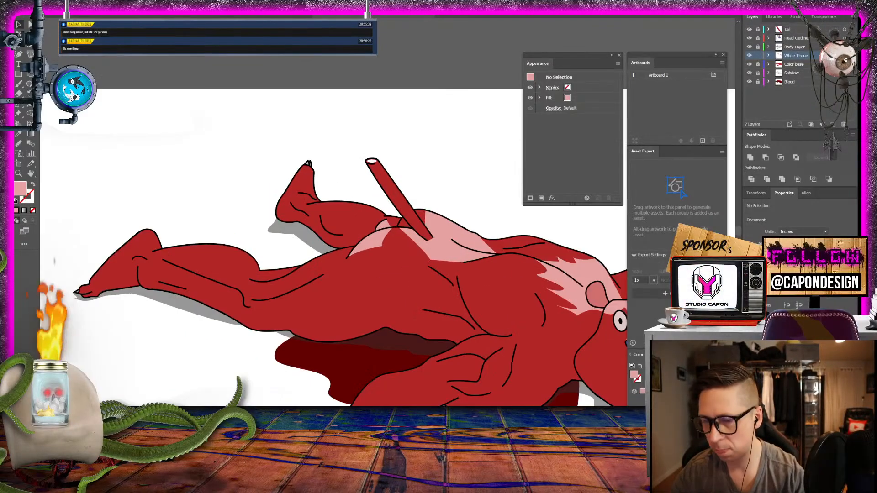
{"action": "key", "text": "ctrl+minus"}
{"action": "key", "text": "ctrl+minus"}
{"action": "key", "text": "ctrl+minus"}
{"action": "key", "text": "ctrl+plus"}
{"action": "key", "text": "ctrl+plus"}
{"action": "key", "text": "ctrl+minus"}
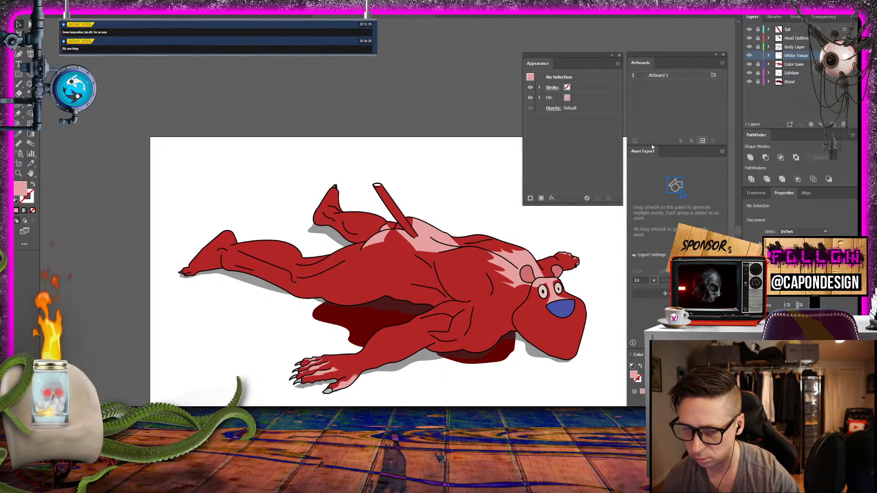
- Start a pink tissue shape on the belly above the dark shadow, giving it a wavy upper edge that peaks above the belly's arch
{"action": "left_click", "coordinate": [18, 174]}
{"action": "left_click_drag", "start_coordinate": [393, 278], "coordinate": [493, 311]}
{"action": "key", "text": "p"}
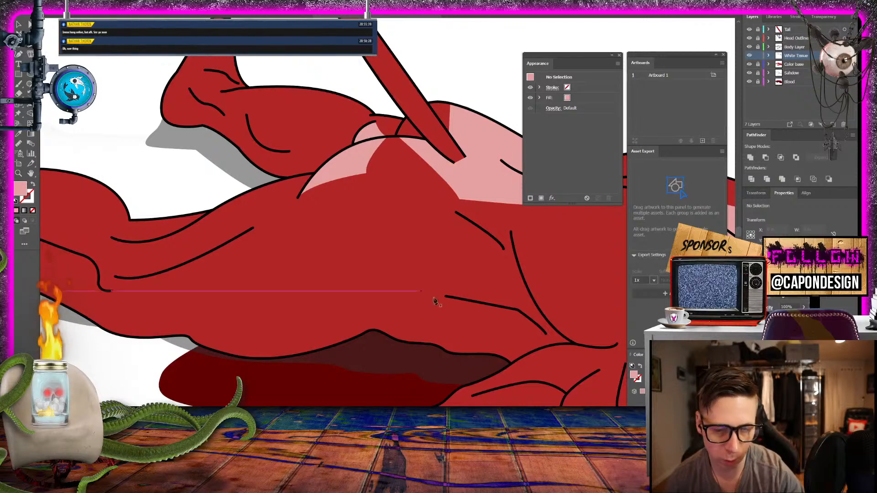
{"action": "left_click", "coordinate": [486, 353]}
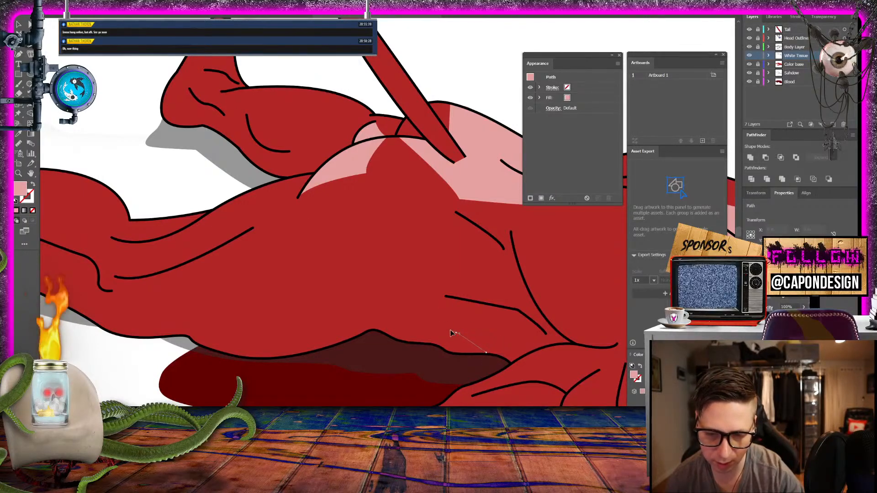
{"action": "left_click_drag", "start_coordinate": [421, 327], "coordinate": [363, 317]}
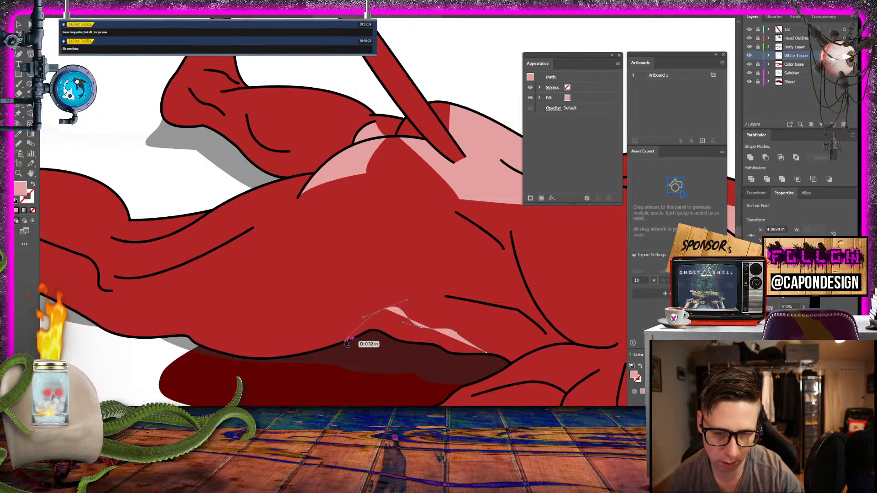
{"action": "left_click_drag", "start_coordinate": [324, 348], "coordinate": [358, 339]}
- Close the belly tissue shape by tracing the arched belly outline back to its starting point, and deselect it
{"action": "left_click", "coordinate": [357, 337]}
{"action": "left_click", "coordinate": [367, 332]}
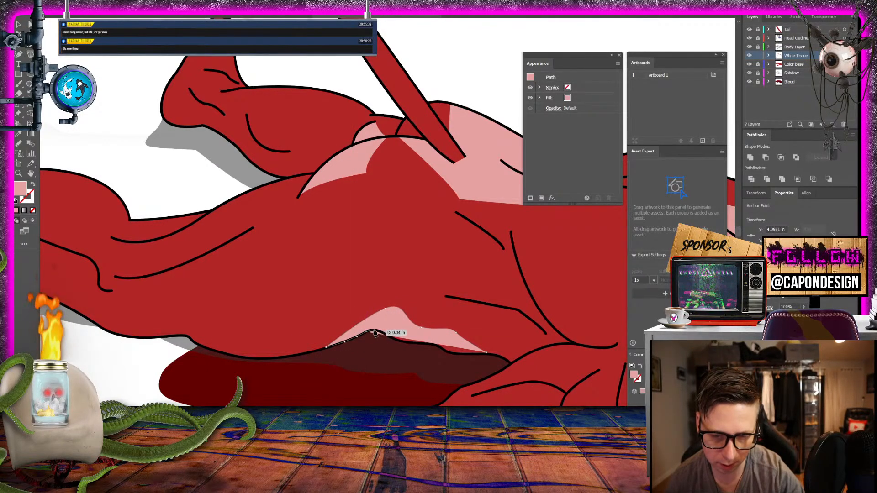
{"action": "left_click", "coordinate": [376, 329]}
{"action": "left_click", "coordinate": [382, 334]}
{"action": "left_click", "coordinate": [395, 339]}
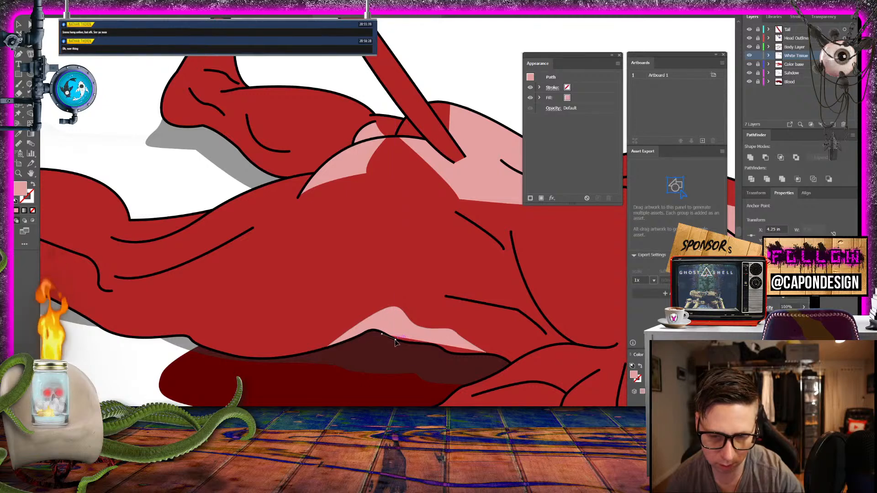
{"action": "left_click", "coordinate": [406, 342]}
{"action": "left_click", "coordinate": [423, 344]}
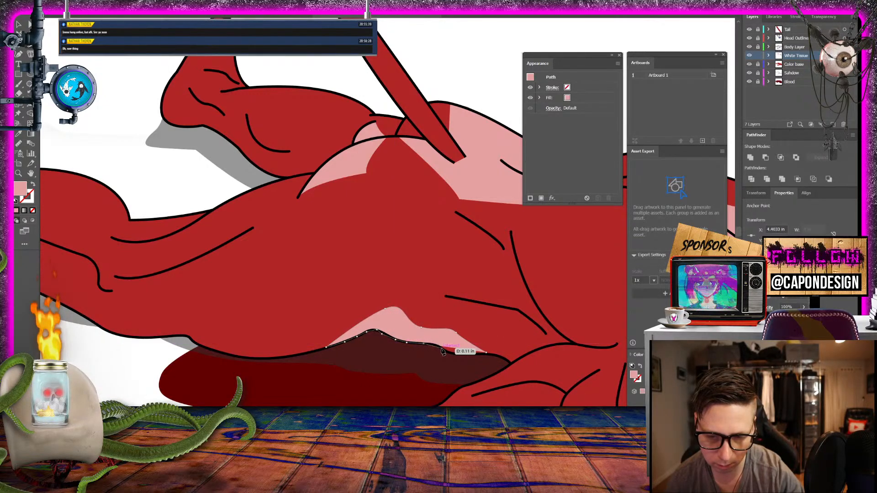
{"action": "left_click", "coordinate": [433, 344]}
{"action": "left_click", "coordinate": [445, 351]}
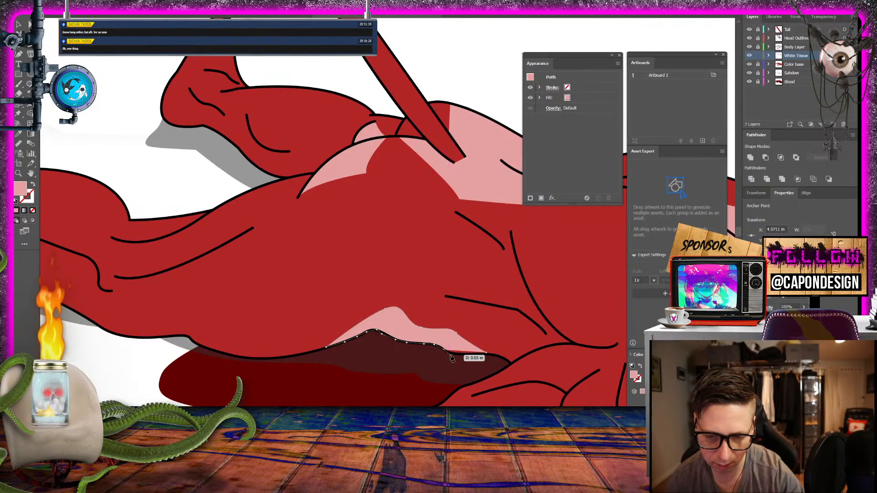
{"action": "left_click", "coordinate": [461, 355]}
{"action": "left_click", "coordinate": [475, 355]}
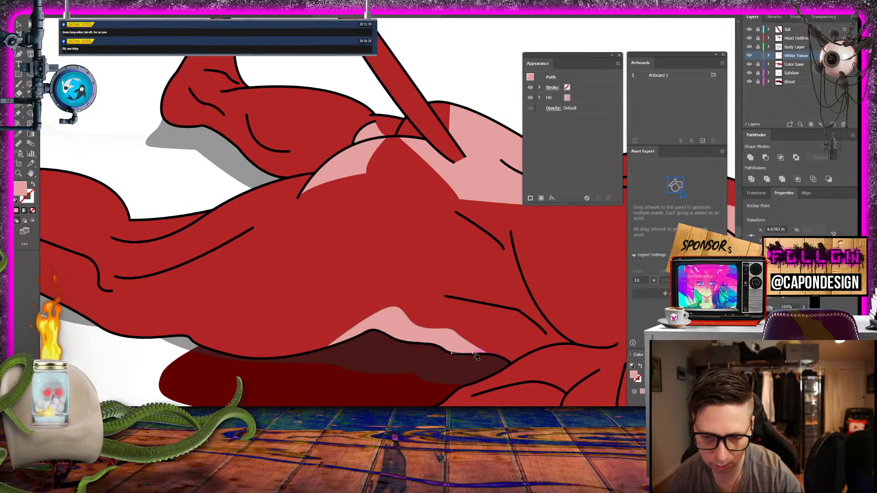
{"action": "left_click", "coordinate": [486, 355]}
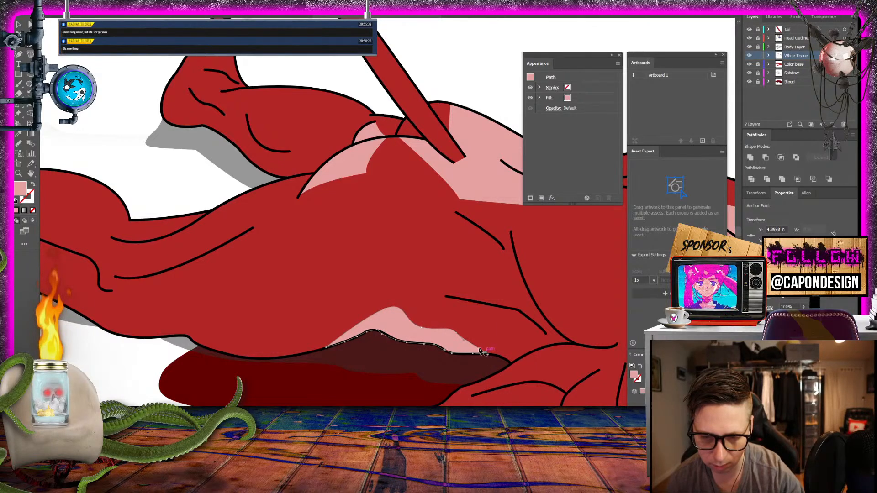
{"action": "key", "text": "v"}
{"action": "key", "text": "ctrl+shift+a"}
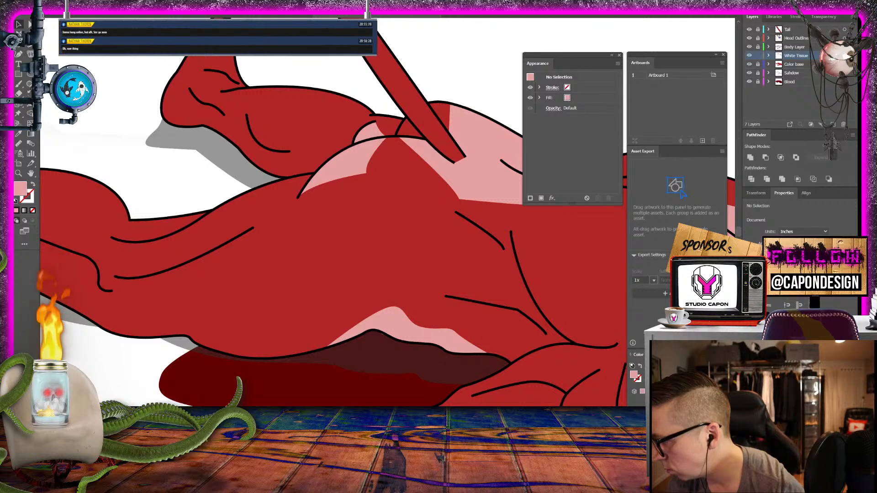
- Start a pink tissue shape on the raised hind leg, running its inner edge from the heel outline down past the lower leg crease
{"action": "scroll", "coordinate": [153, 127], "scroll_direction": "down", "scroll_amount": 1}
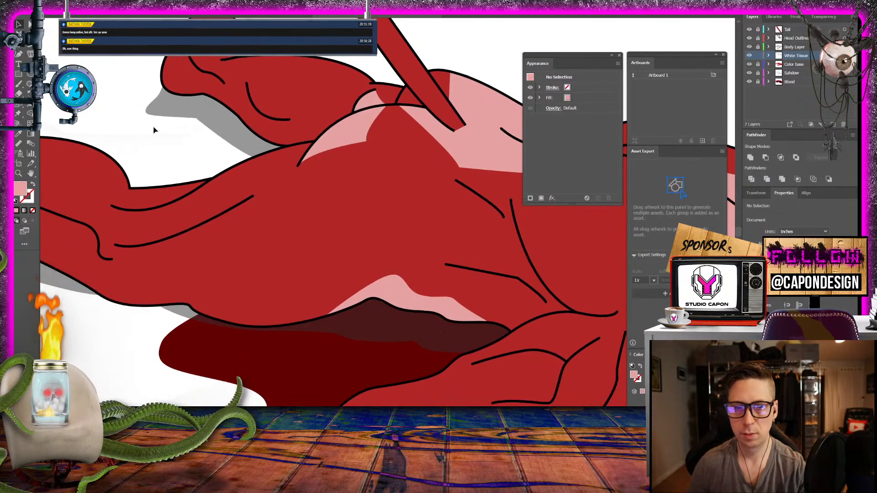
{"action": "scroll", "coordinate": [153, 127], "scroll_direction": "up", "scroll_amount": 1}
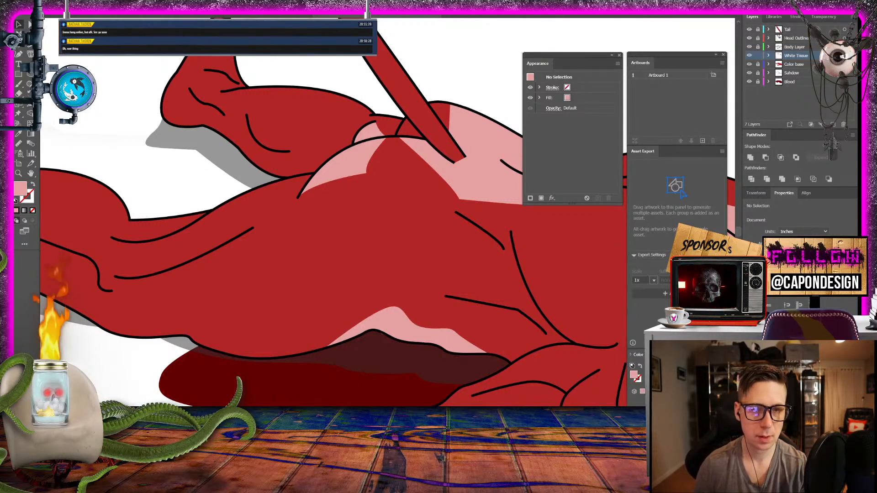
{"action": "left_click", "coordinate": [166, 87]}
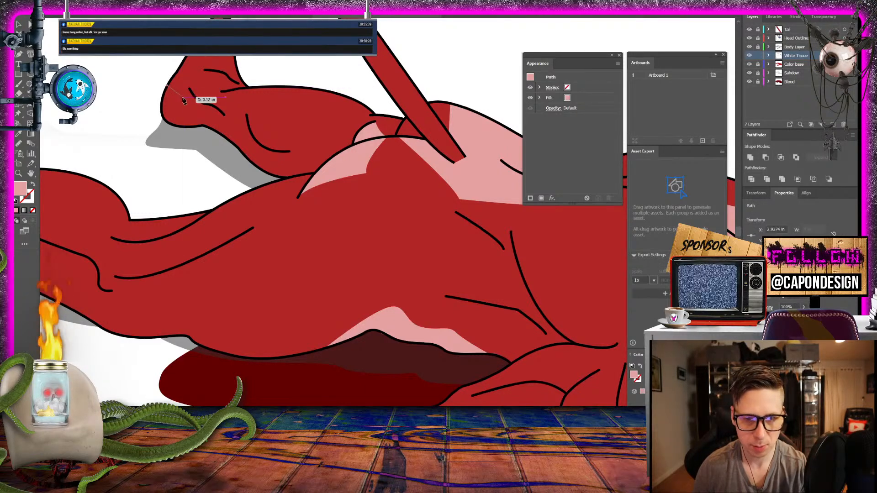
{"action": "left_click_drag", "start_coordinate": [194, 111], "coordinate": [210, 122]}
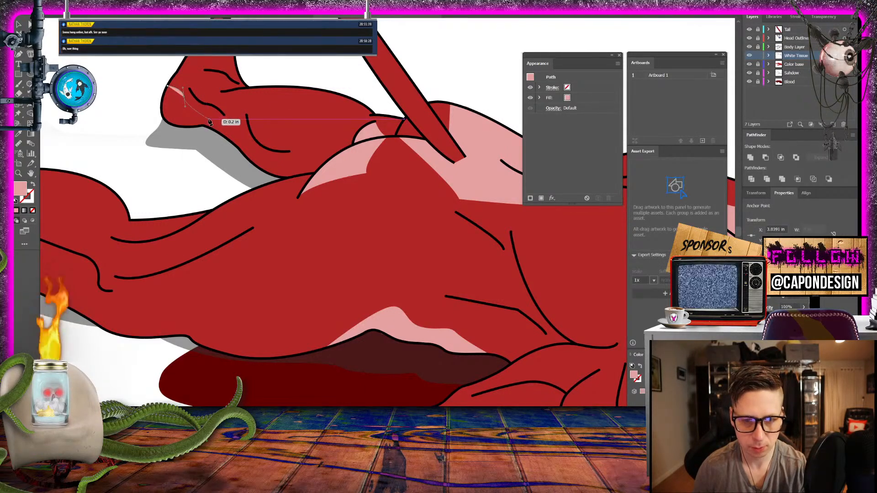
{"action": "left_click", "coordinate": [209, 120]}
{"action": "left_click", "coordinate": [252, 136]}
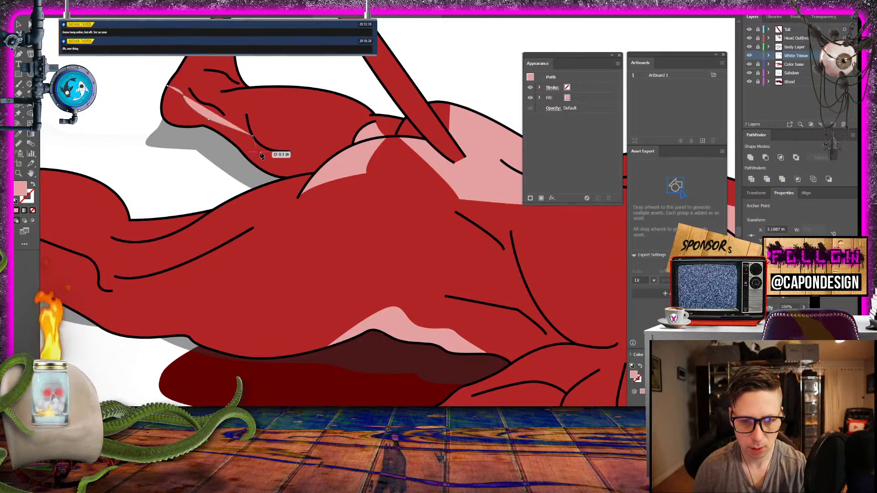
{"action": "left_click", "coordinate": [268, 150]}
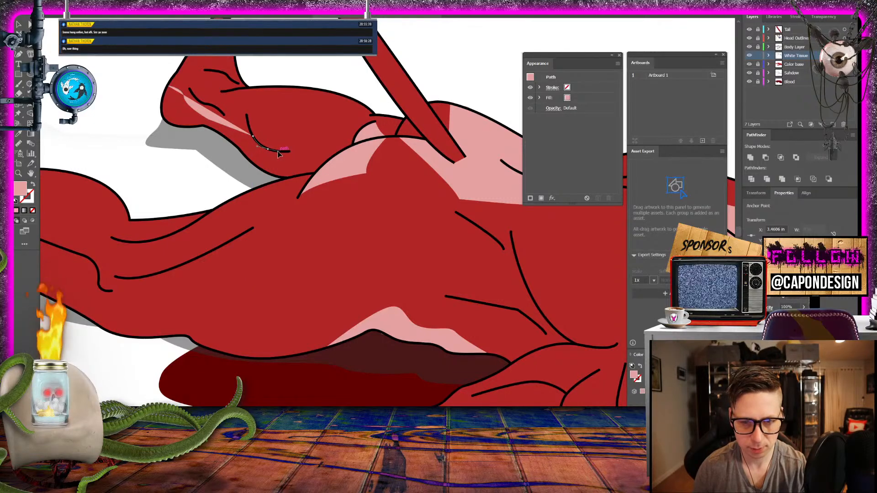
{"action": "left_click_drag", "start_coordinate": [277, 152], "coordinate": [278, 151]}
{"action": "left_click", "coordinate": [267, 149]}
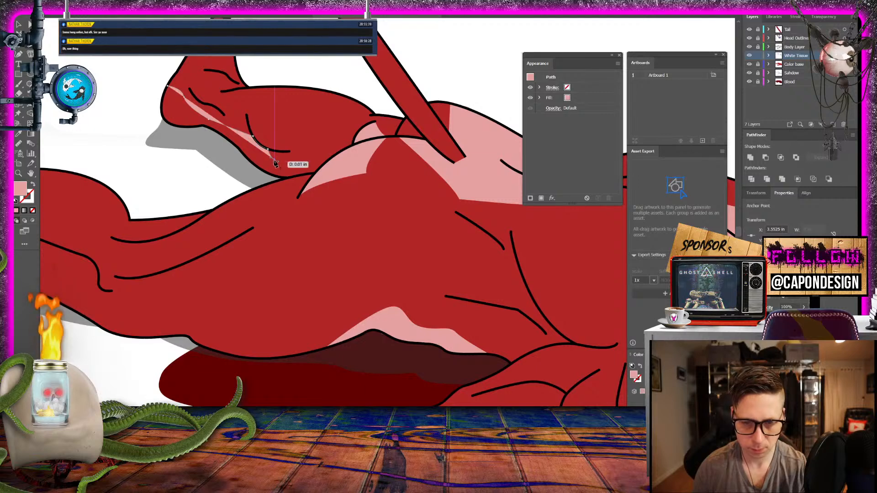
{"action": "left_click", "coordinate": [274, 161]}
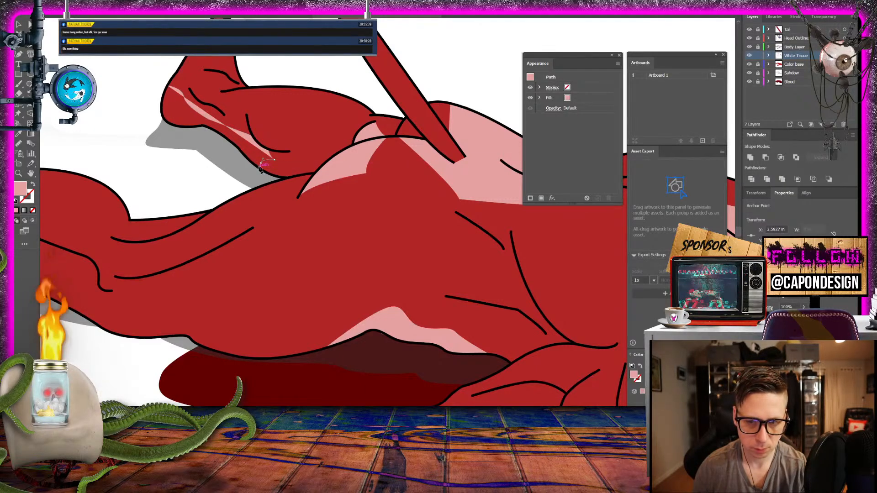
- Bring the raised leg's tissue shape onto the lower leg outline and trace it back towards the heel
{"action": "left_click_drag", "start_coordinate": [259, 167], "coordinate": [259, 167]}
{"action": "left_click", "coordinate": [235, 146]}
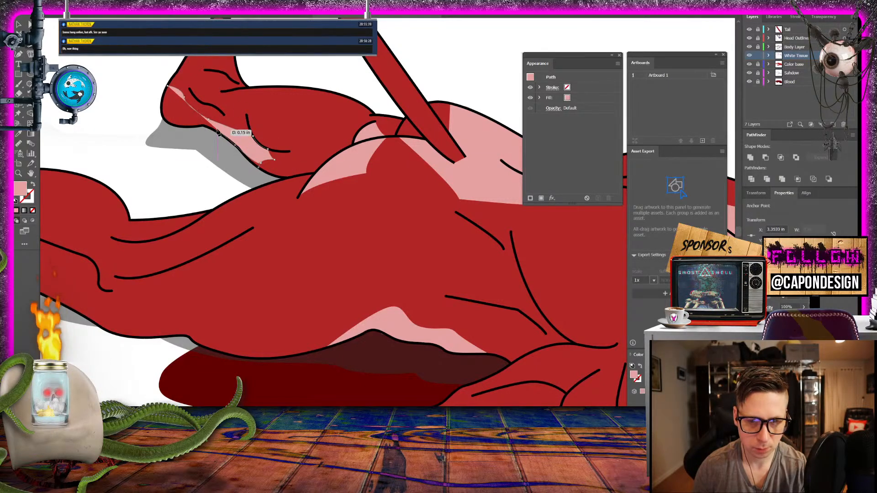
{"action": "left_click", "coordinate": [218, 133]}
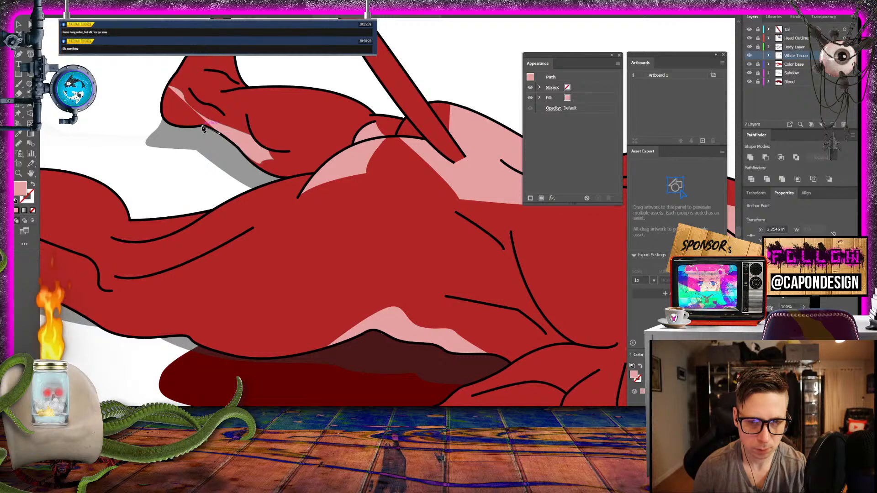
{"action": "left_click_drag", "start_coordinate": [203, 129], "coordinate": [195, 129]}
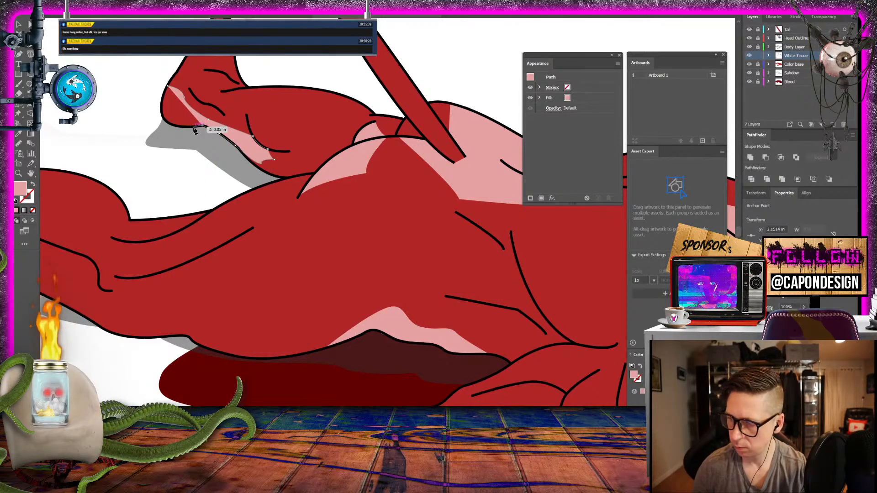
{"action": "left_click", "coordinate": [194, 128]}
- Close the raised leg's tissue shape by tracing around the rounded heel to its starting point, and deselect it
{"action": "left_click", "coordinate": [179, 126]}
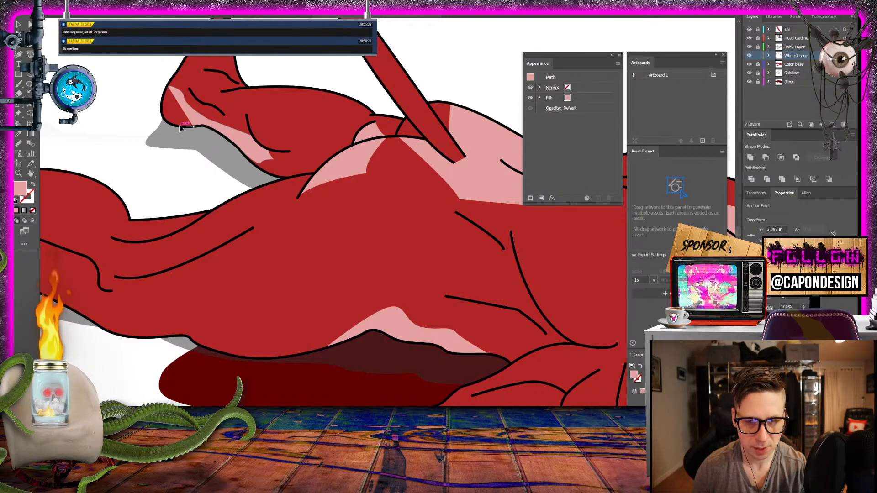
{"action": "left_click", "coordinate": [172, 125]}
{"action": "left_click", "coordinate": [167, 122]}
{"action": "left_click", "coordinate": [164, 117]}
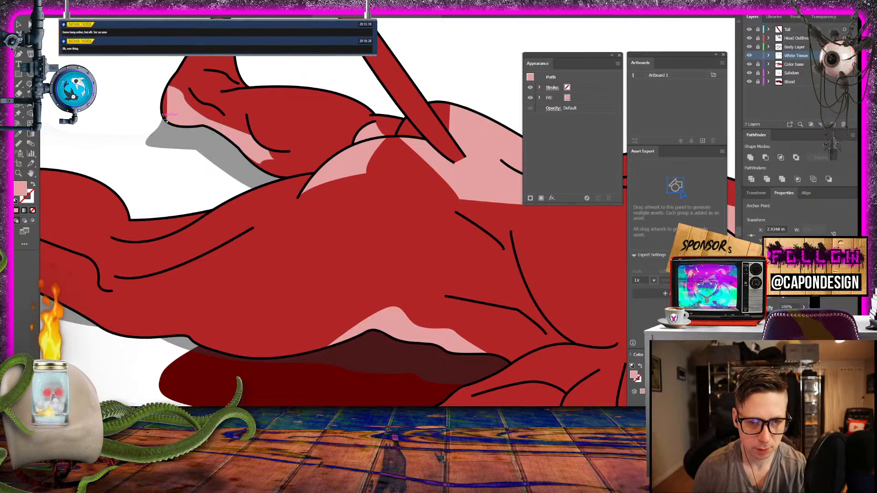
{"action": "left_click", "coordinate": [162, 109]}
{"action": "left_click", "coordinate": [161, 102]}
{"action": "left_click", "coordinate": [163, 94]}
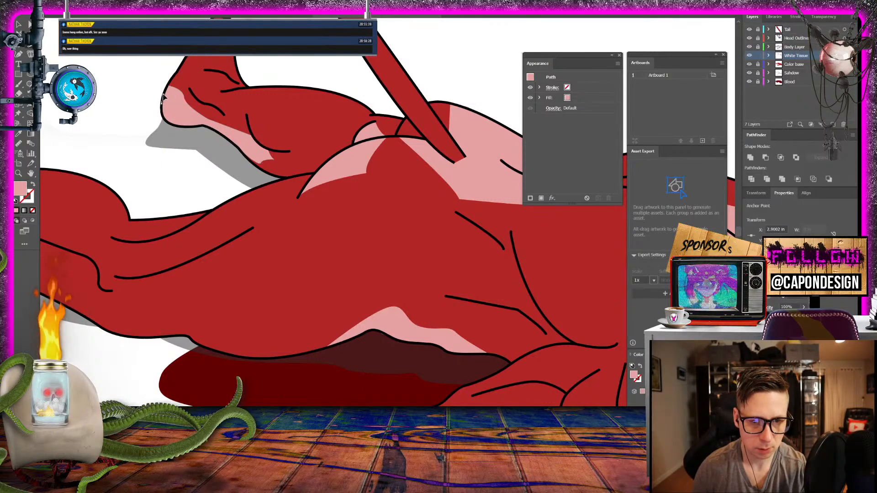
{"action": "left_click", "coordinate": [168, 86]}
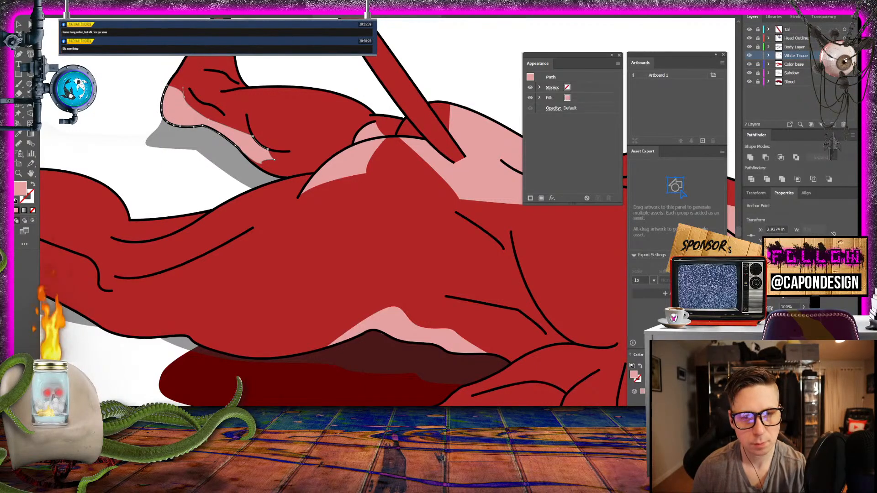
{"action": "key", "text": "v"}
{"action": "left_click", "coordinate": [117, 98]}
- Draw a narrow pink tissue shape on the heel of the stretched hind leg, bounded by the short crease and rounded outline, and deselect it
{"action": "left_click_drag", "start_coordinate": [124, 105], "coordinate": [505, 160]}
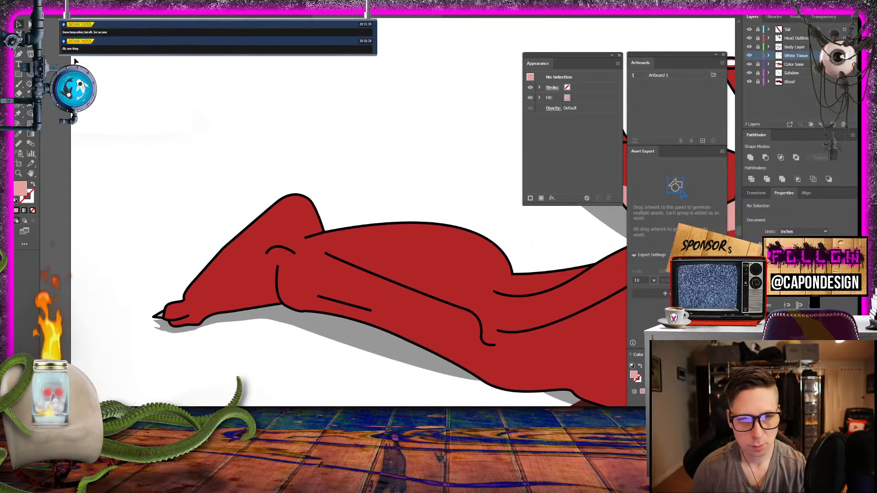
{"action": "key", "text": "p"}
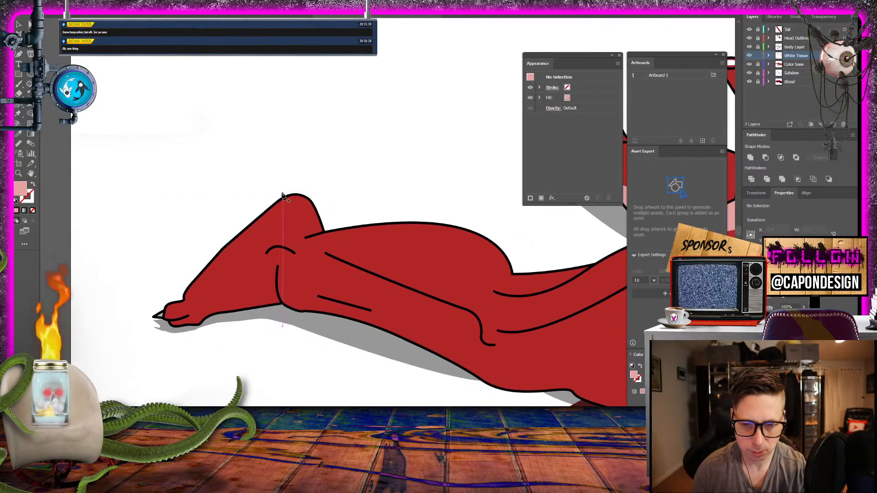
{"action": "left_click", "coordinate": [286, 197]}
{"action": "left_click_drag", "start_coordinate": [313, 236], "coordinate": [314, 265]}
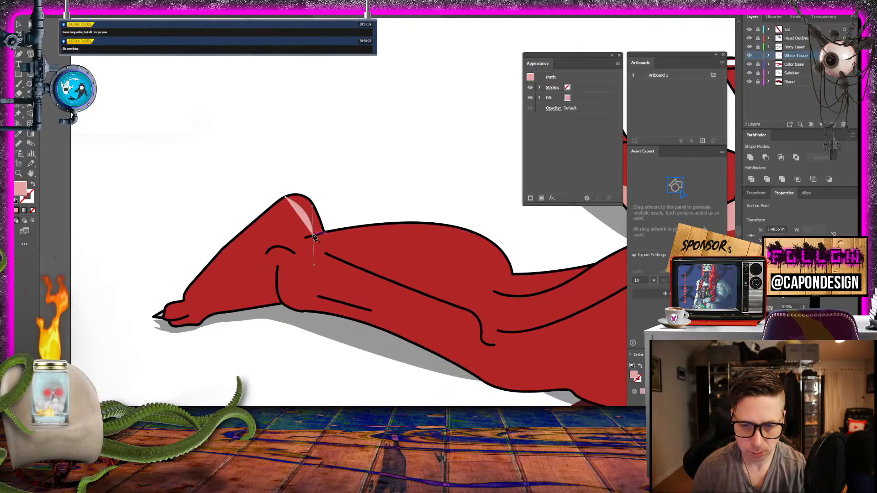
{"action": "left_click", "coordinate": [313, 235]}
{"action": "left_click_drag", "start_coordinate": [327, 234], "coordinate": [314, 200]}
{"action": "left_click", "coordinate": [313, 204]}
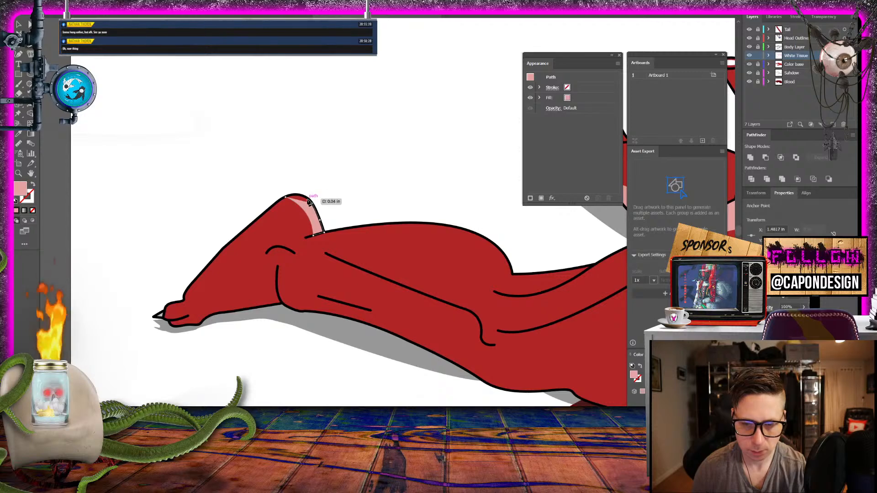
{"action": "left_click", "coordinate": [307, 198]}
{"action": "left_click", "coordinate": [296, 195]}
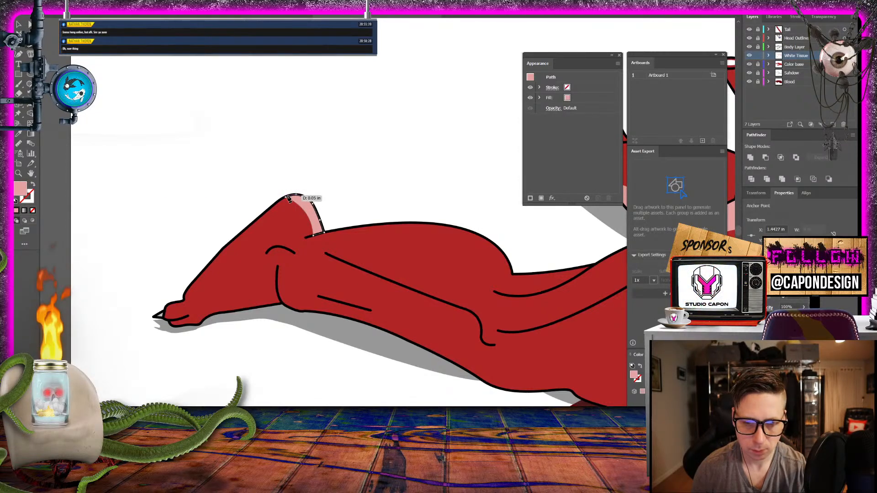
{"action": "left_click", "coordinate": [286, 196]}
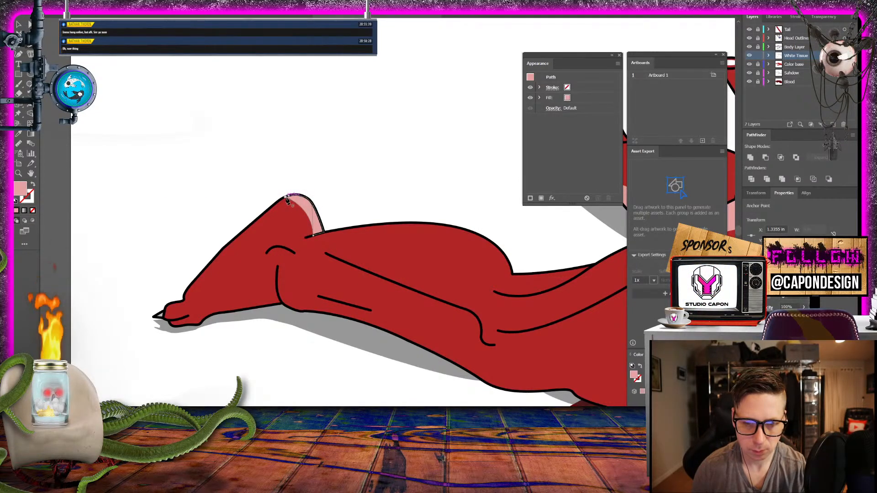
{"action": "left_click", "coordinate": [19, 25]}
{"action": "left_click", "coordinate": [310, 159]}
- Look over both hind legs and the surrounding body for areas that still lack tissue
{"action": "left_click_drag", "start_coordinate": [425, 199], "coordinate": [267, 200]}
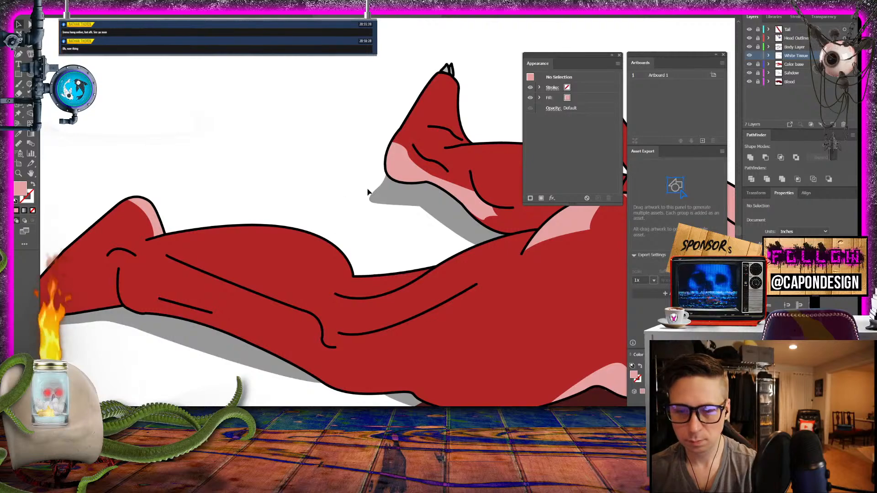
{"action": "left_click_drag", "start_coordinate": [431, 234], "coordinate": [94, 176]}
{"action": "left_click_drag", "start_coordinate": [451, 288], "coordinate": [543, 68]}
{"action": "left_click_drag", "start_coordinate": [259, 269], "coordinate": [512, 404]}
{"action": "left_click_drag", "start_coordinate": [266, 285], "coordinate": [388, 229]}
{"action": "left_click_drag", "start_coordinate": [290, 183], "coordinate": [300, 142]}
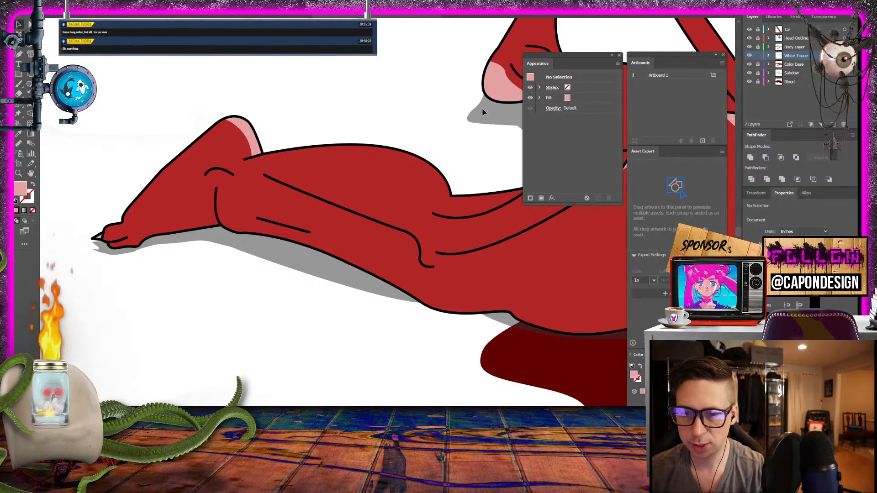
- Draw a small pink tissue sliver under the notch in the stretched hind leg's upper outline, close it and deselect it
{"action": "left_click_drag", "start_coordinate": [484, 122], "coordinate": [261, 158]}
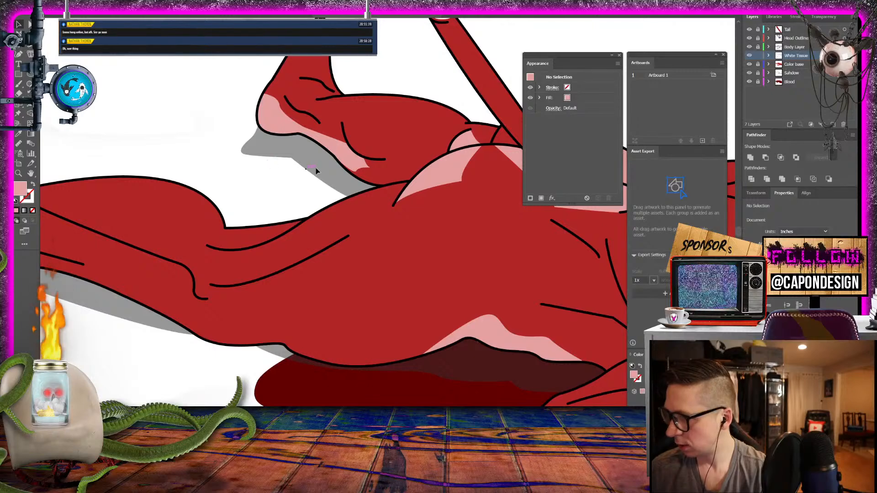
{"action": "key", "text": "p"}
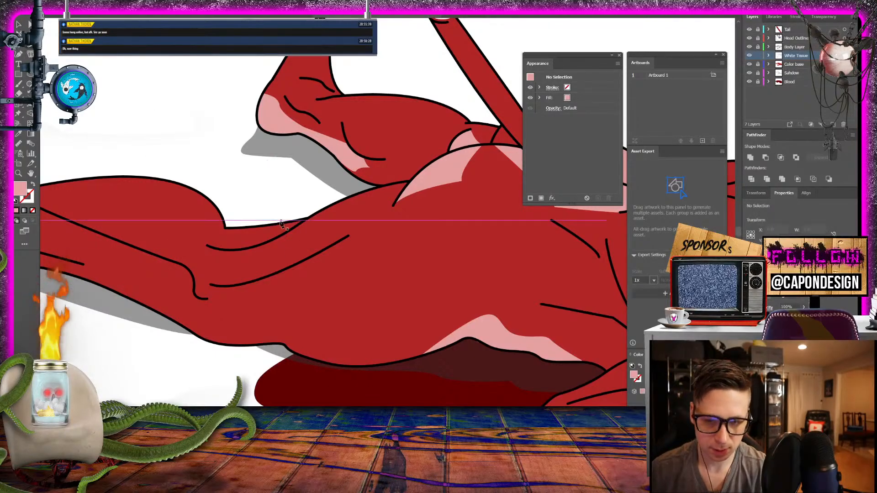
{"action": "left_click", "coordinate": [224, 228]}
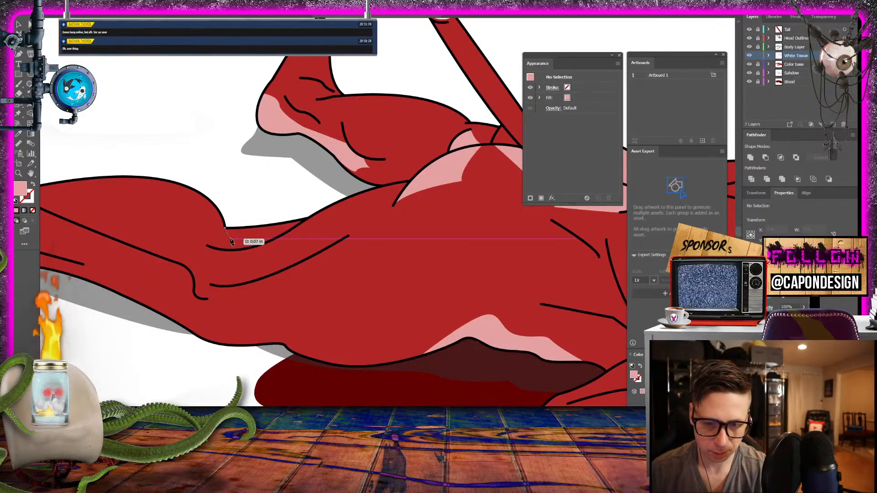
{"action": "left_click_drag", "start_coordinate": [234, 240], "coordinate": [243, 240]}
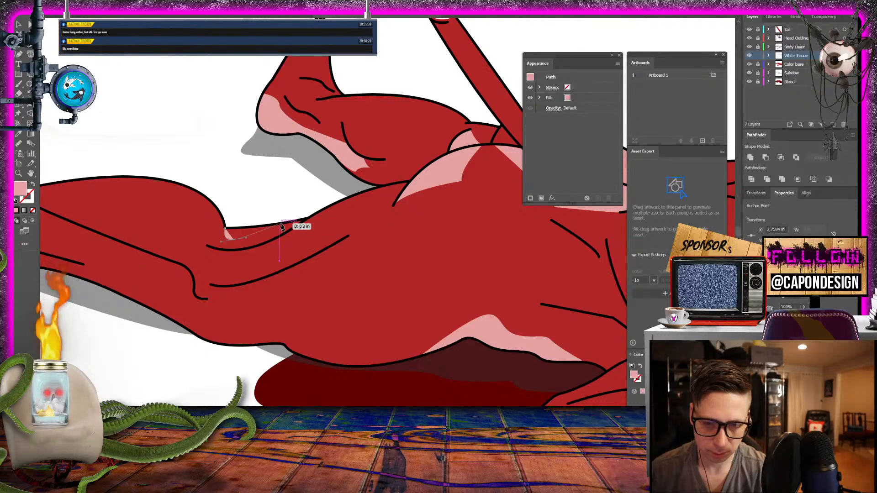
{"action": "left_click", "coordinate": [280, 224]}
{"action": "left_click", "coordinate": [225, 228]}
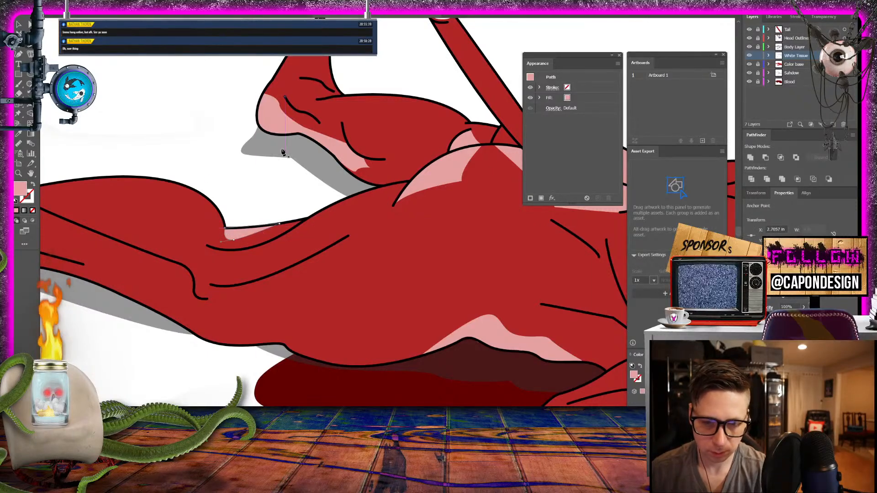
{"action": "left_click", "coordinate": [243, 169]}
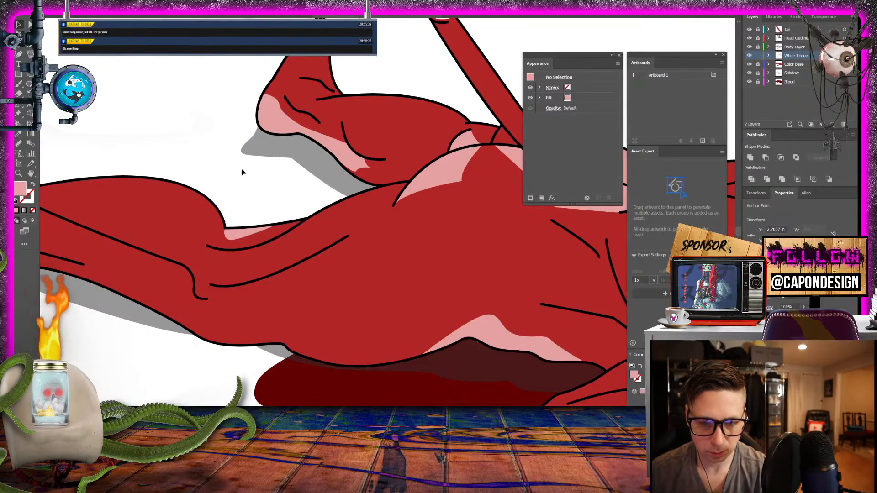
- Start a pink tissue shape under the stretched hind leg's long crease, running its free edge from the crease's upper end to its hooked end
{"action": "left_click_drag", "start_coordinate": [239, 204], "coordinate": [262, 159]}
{"action": "left_click", "coordinate": [19, 173]}
{"action": "left_click_drag", "start_coordinate": [252, 201], "coordinate": [342, 290]}
{"action": "left_click_drag", "start_coordinate": [279, 214], "coordinate": [299, 223]}
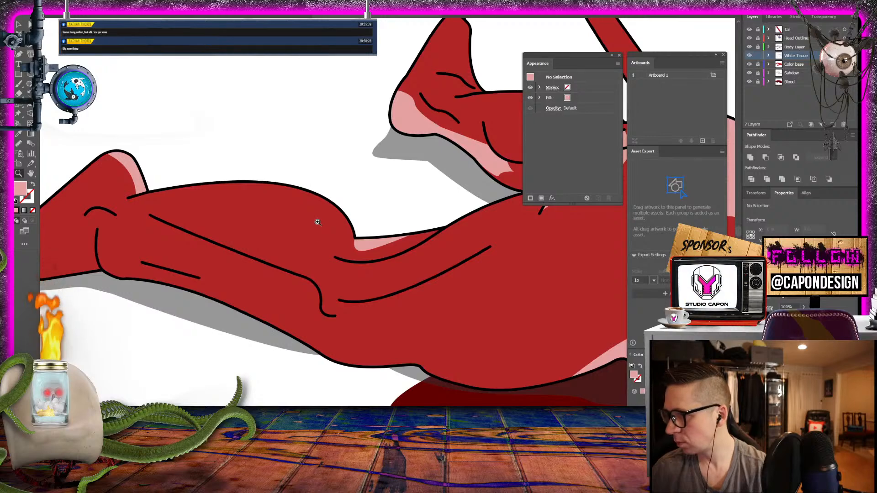
{"action": "left_click_drag", "start_coordinate": [211, 216], "coordinate": [344, 216]}
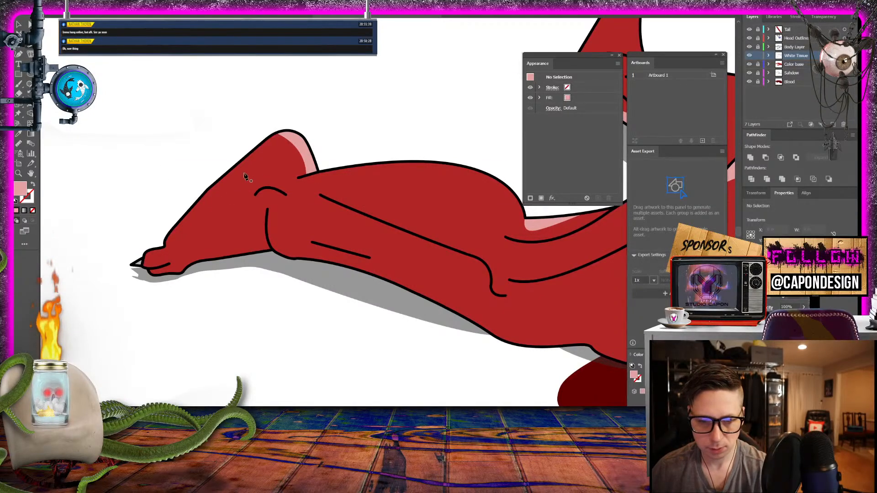
{"action": "left_click", "coordinate": [320, 196]}
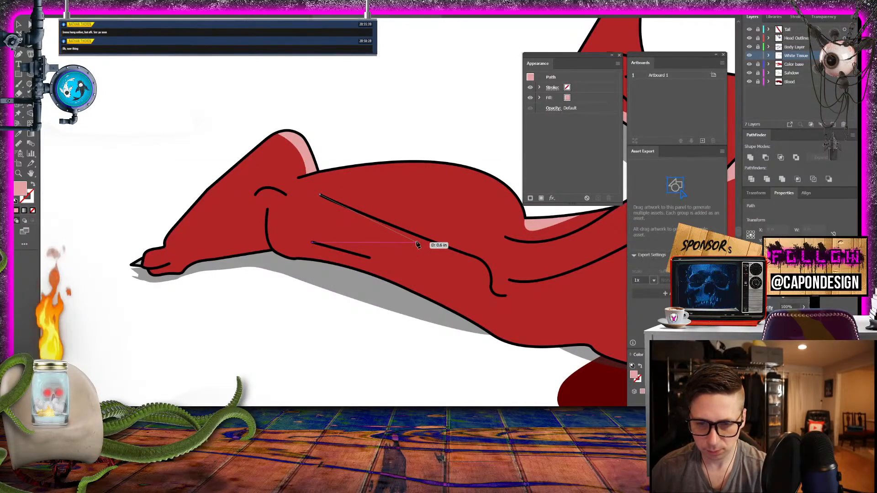
{"action": "left_click", "coordinate": [419, 243]}
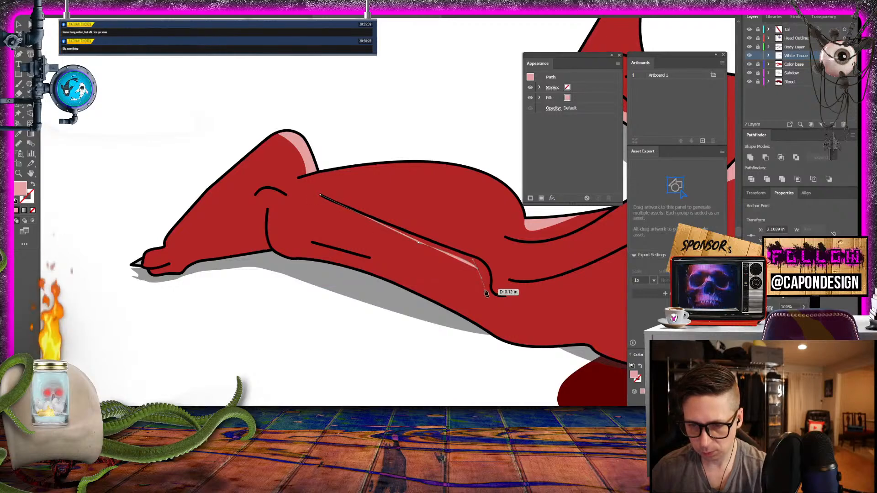
{"action": "mouse_move", "coordinate": [504, 296]}
{"action": "left_mouse_down"}
{"action": "mouse_move", "coordinate": [542, 289]}
{"action": "mouse_move", "coordinate": [510, 296]}
{"action": "left_mouse_up"}
- Finish the long crease's tissue shape by tracing back along the hooked crease line to its upper end, and deselect it
{"action": "key", "text": "ctrl+equal"}
{"action": "key", "text": "ctrl+equal"}
{"action": "key", "text": "ctrl+equal"}
{"action": "key", "text": "ctrl+equal"}
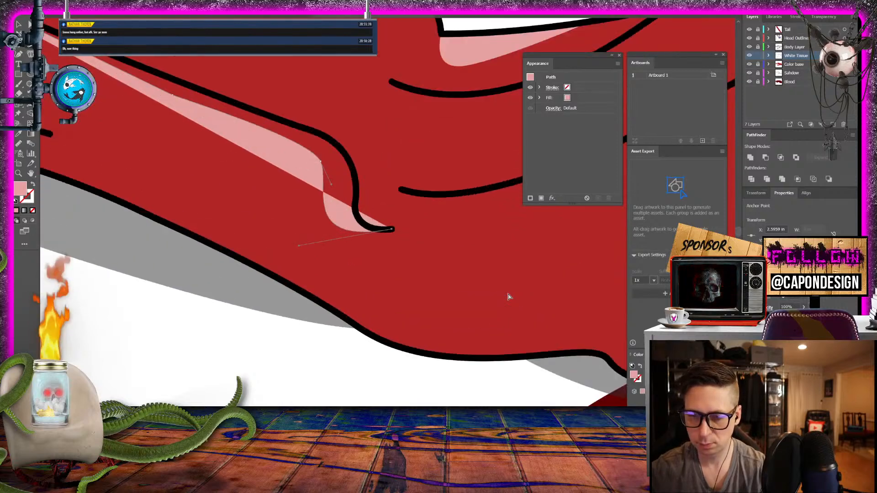
{"action": "left_click_drag", "start_coordinate": [357, 251], "coordinate": [406, 318]}
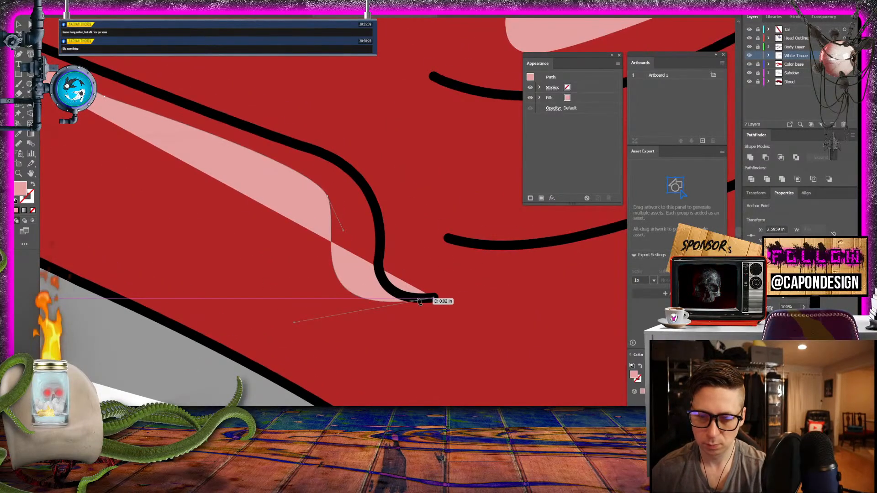
{"action": "left_click", "coordinate": [417, 298]}
{"action": "left_click", "coordinate": [394, 291]}
{"action": "left_click", "coordinate": [380, 273]}
{"action": "left_click", "coordinate": [379, 227]}
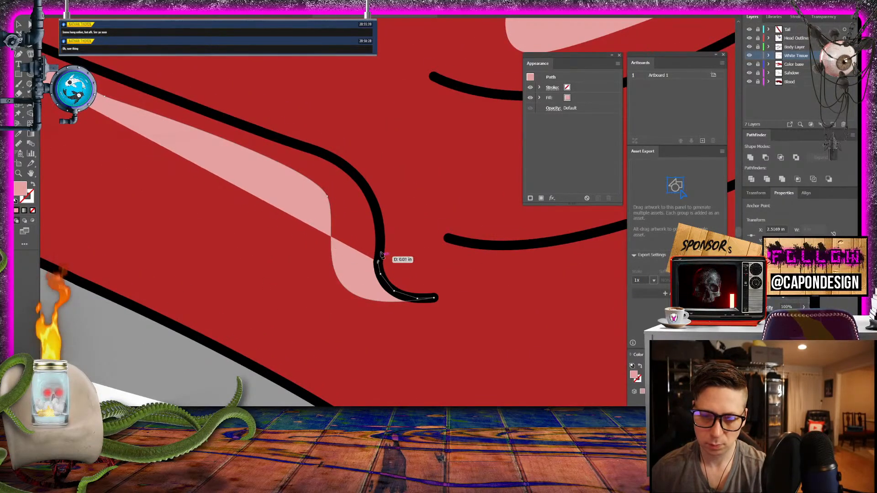
{"action": "left_click", "coordinate": [366, 184]}
{"action": "left_click", "coordinate": [342, 161]}
{"action": "left_click", "coordinate": [329, 156]}
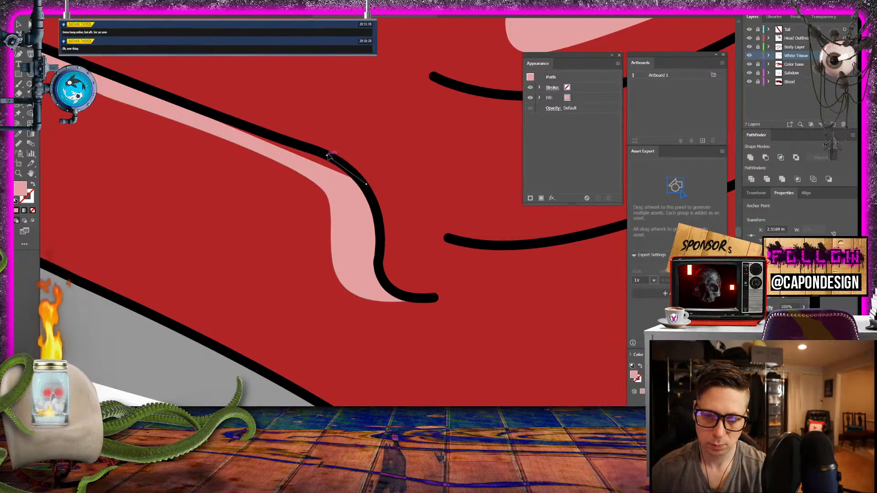
{"action": "left_click", "coordinate": [299, 145]}
{"action": "left_click_drag", "start_coordinate": [177, 118], "coordinate": [570, 253]}
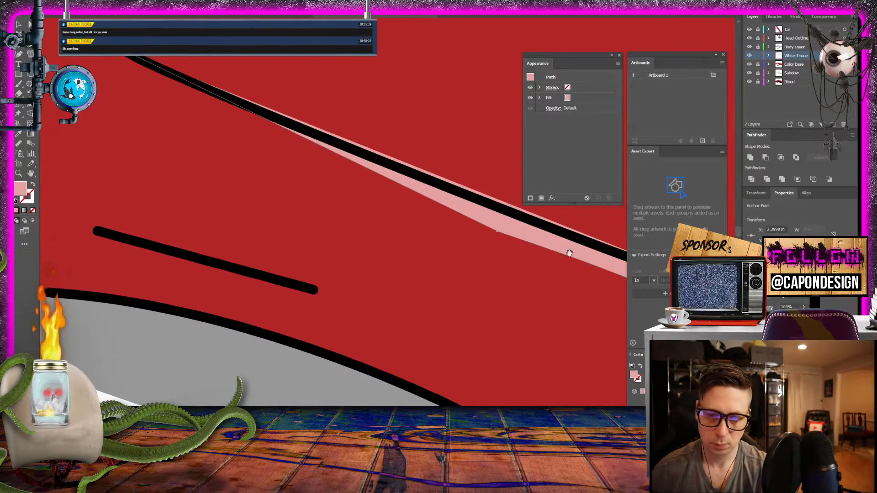
{"action": "left_click", "coordinate": [470, 194]}
{"action": "left_click", "coordinate": [255, 109]}
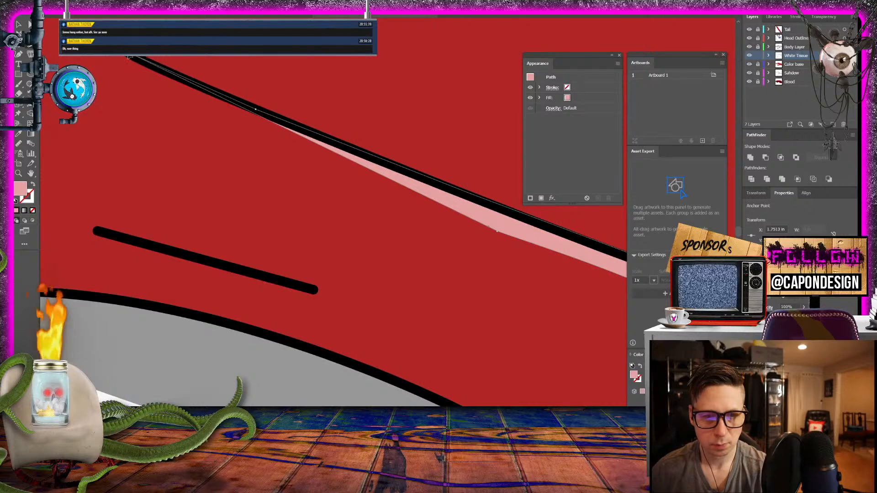
{"action": "left_click", "coordinate": [19, 27]}
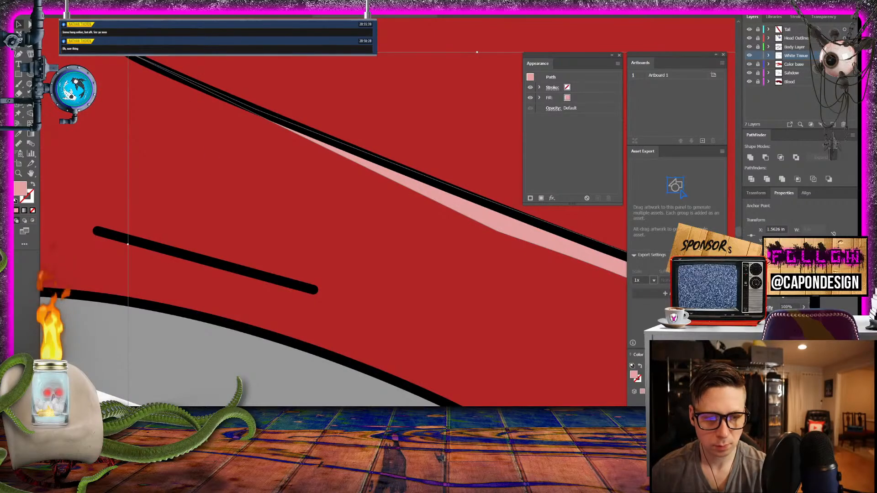
{"action": "key", "text": "ctrl+shift+a"}
- Draw a pink tissue shape on the stretched hind leg's foot, from the vertical ankle crease to the toes and back along the sole
{"action": "key", "text": "ctrl+minus"}
{"action": "key", "text": "ctrl+minus"}
{"action": "key", "text": "ctrl+minus"}
{"action": "key", "text": "ctrl+minus"}
{"action": "key", "text": "ctrl+minus"}
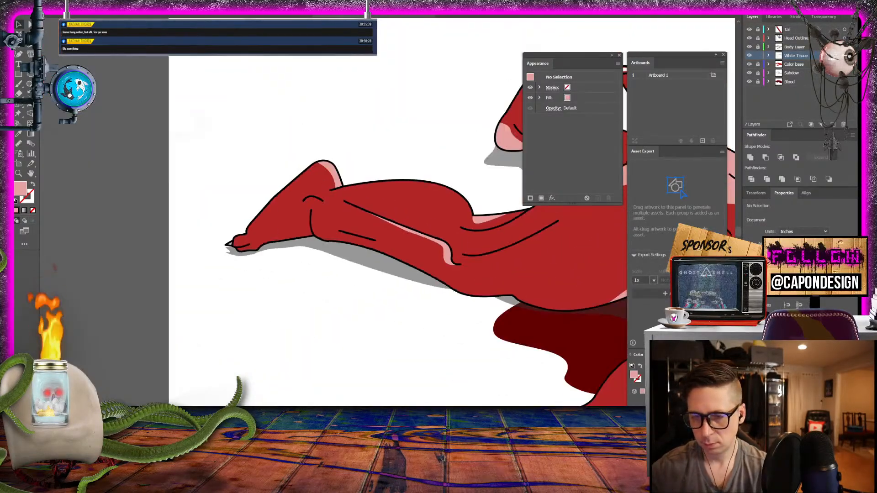
{"action": "key", "text": "ctrl+equal"}
{"action": "key", "text": "ctrl+equal"}
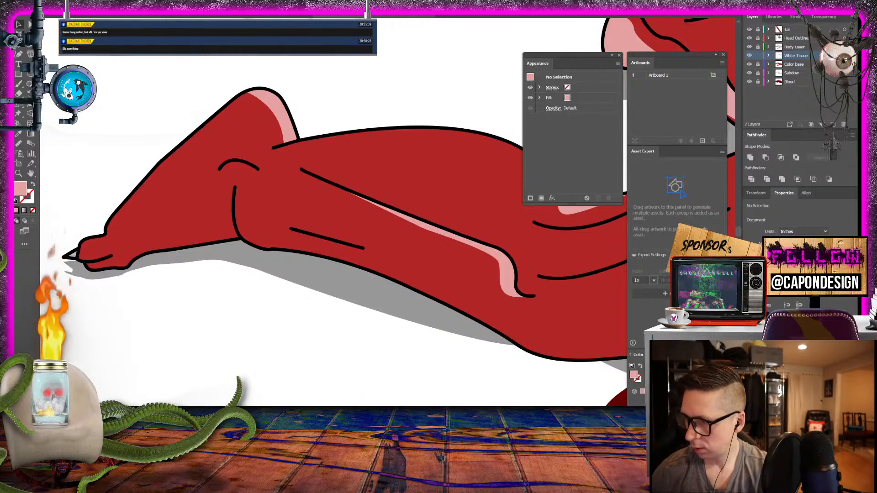
{"action": "left_click_drag", "start_coordinate": [52, 331], "coordinate": [168, 350]}
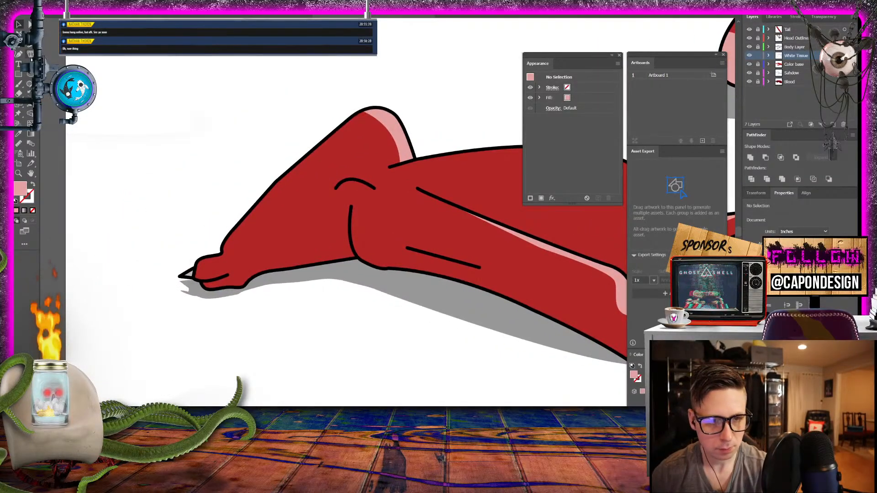
{"action": "left_click", "coordinate": [351, 209]}
{"action": "left_click_drag", "start_coordinate": [196, 265], "coordinate": [156, 259]}
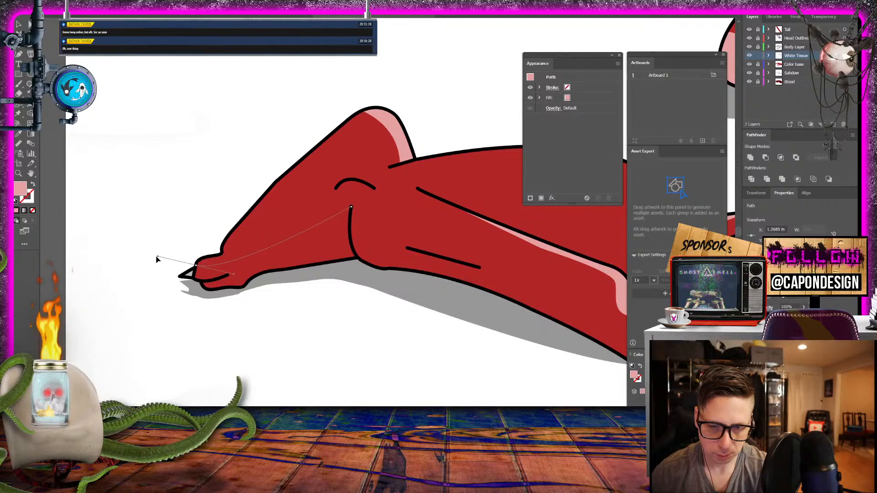
{"action": "left_click", "coordinate": [197, 275]}
{"action": "left_click_drag", "start_coordinate": [196, 277], "coordinate": [351, 206]}
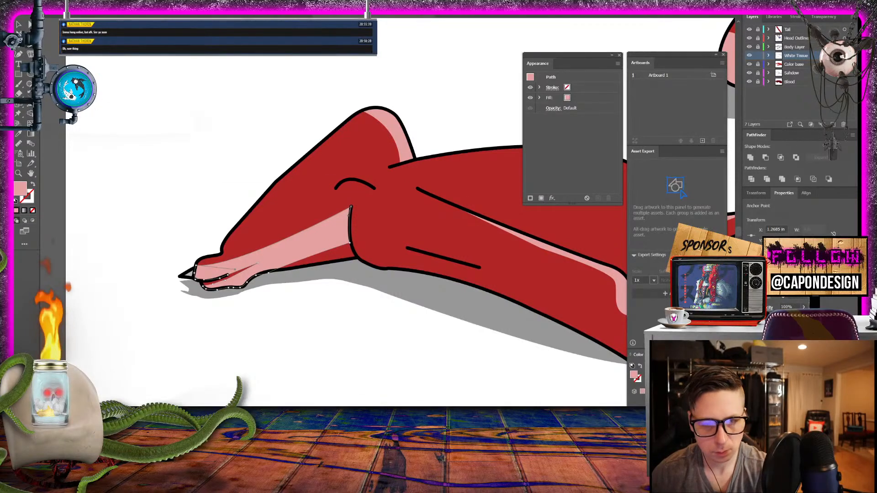
{"action": "left_click_drag", "start_coordinate": [145, 90], "coordinate": [268, 133]}
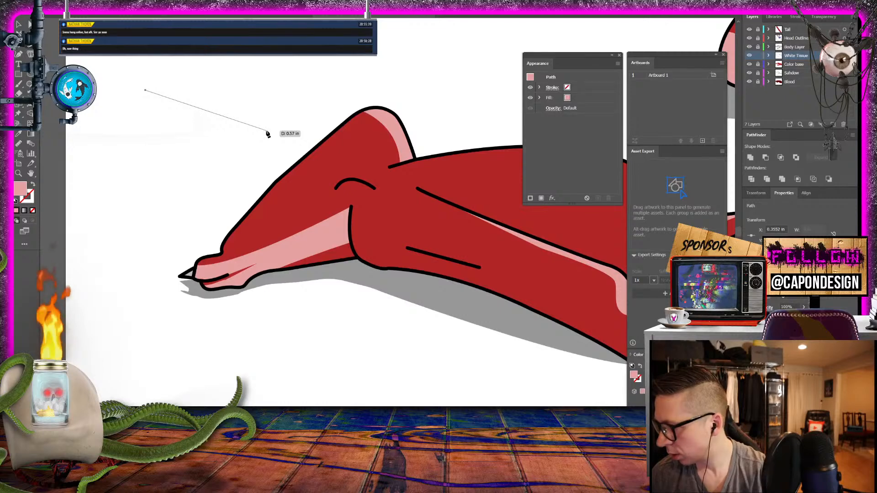
{"action": "left_click_drag", "start_coordinate": [386, 207], "coordinate": [191, 198]}
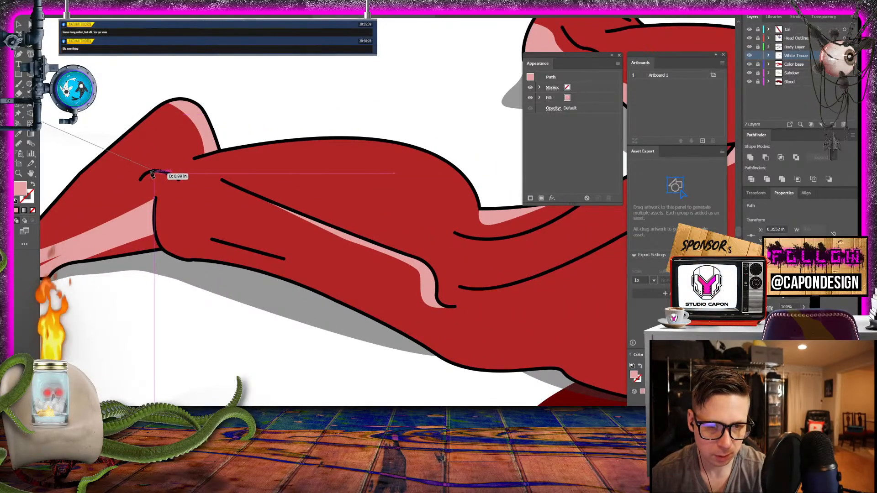
{"action": "left_click_drag", "start_coordinate": [163, 113], "coordinate": [331, 140]}
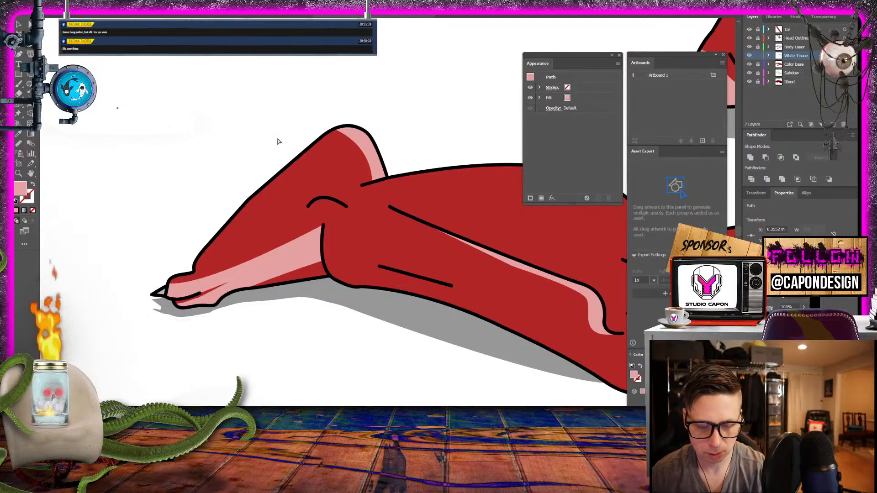
{"action": "key", "text": "ctrl+z"}
- Draw a pink tissue shape under the short arched ankle crease, tapering to a point along the lower leg, close it and deselect it
{"action": "left_click", "coordinate": [314, 200]}
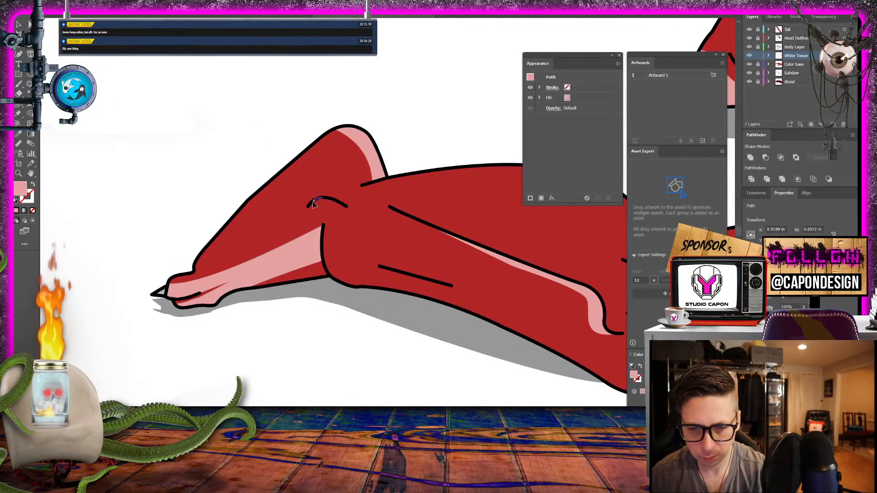
{"action": "left_click_drag", "start_coordinate": [346, 214], "coordinate": [347, 214]}
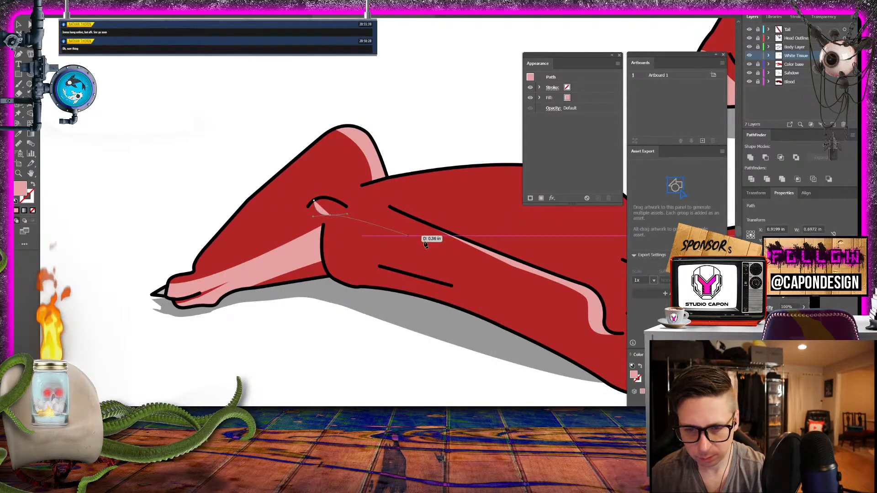
{"action": "left_click", "coordinate": [514, 275]}
{"action": "left_click", "coordinate": [346, 207]}
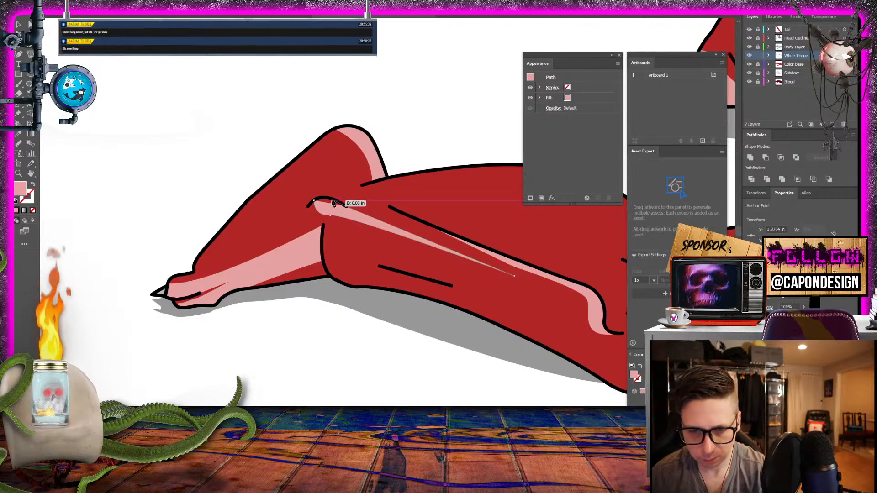
{"action": "left_click", "coordinate": [330, 198]}
{"action": "left_click", "coordinate": [314, 200]}
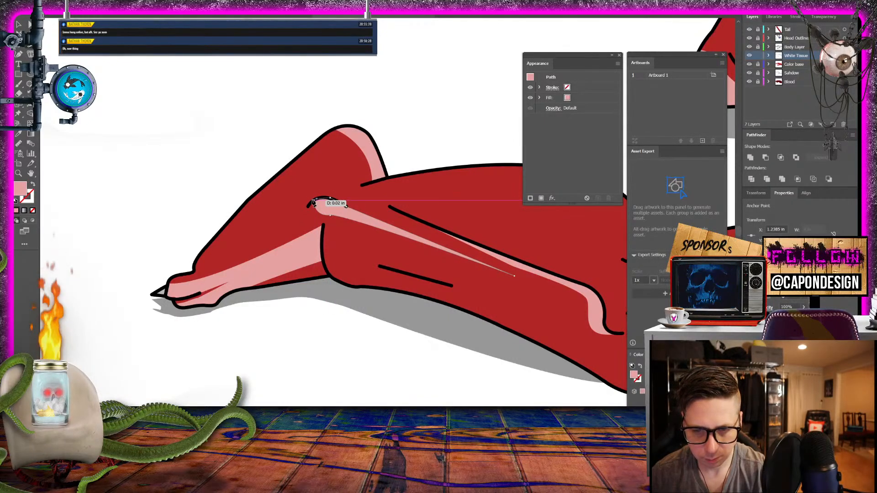
{"action": "key", "text": "v"}
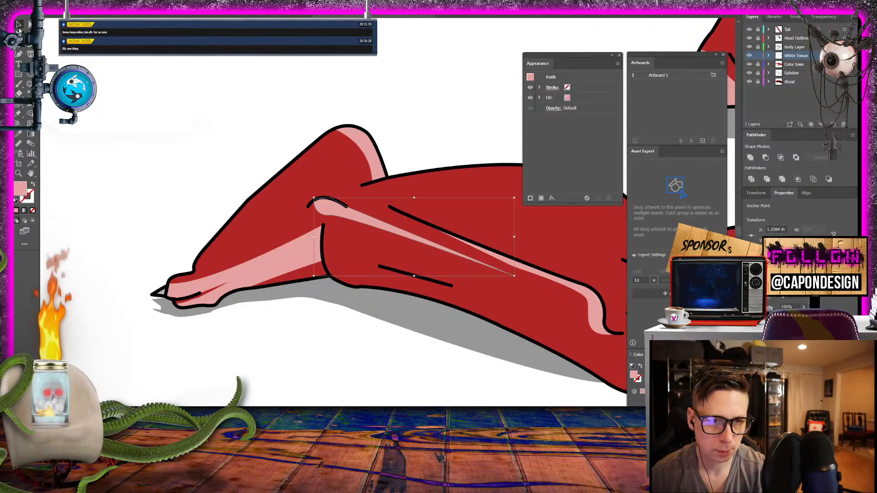
{"action": "left_click", "coordinate": [124, 100]}
- Draw a slim pink tissue shape along the upper side of the thigh's long curved crease, close it and deselect it
{"action": "left_click_drag", "start_coordinate": [387, 337], "coordinate": [61, 289]}
{"action": "left_click_drag", "start_coordinate": [160, 329], "coordinate": [68, 217]}
{"action": "left_click_drag", "start_coordinate": [111, 166], "coordinate": [204, 191]}
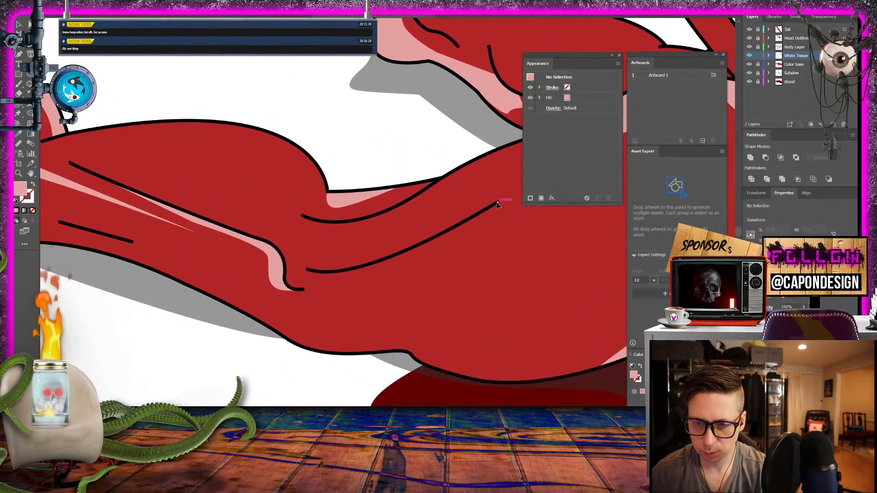
{"action": "mouse_move", "coordinate": [497, 202]}
{"action": "left_mouse_down"}
{"action": "mouse_move", "coordinate": [374, 259]}
{"action": "mouse_move", "coordinate": [295, 258]}
{"action": "left_mouse_up"}
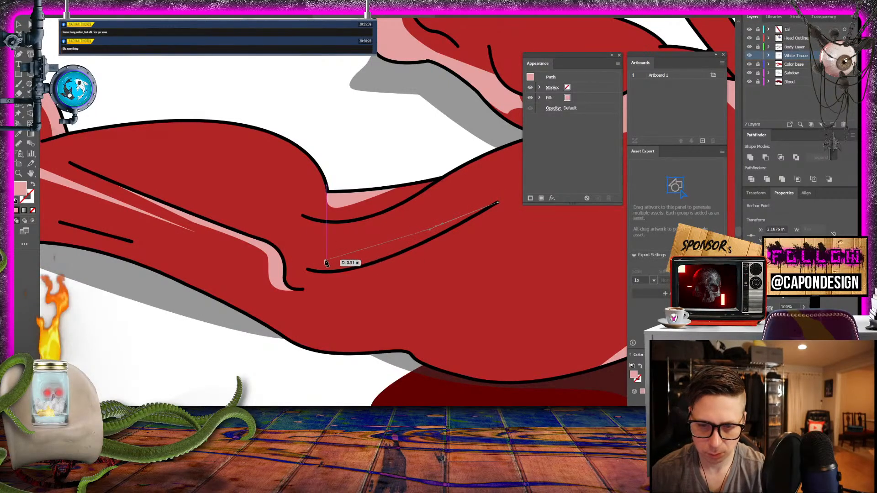
{"action": "left_click_drag", "start_coordinate": [325, 261], "coordinate": [436, 236]}
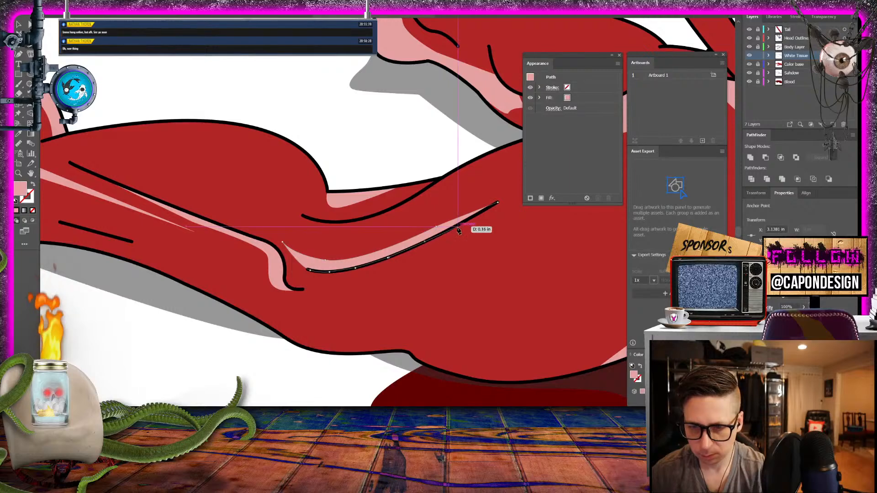
{"action": "left_click", "coordinate": [455, 227]}
{"action": "left_click", "coordinate": [497, 203]}
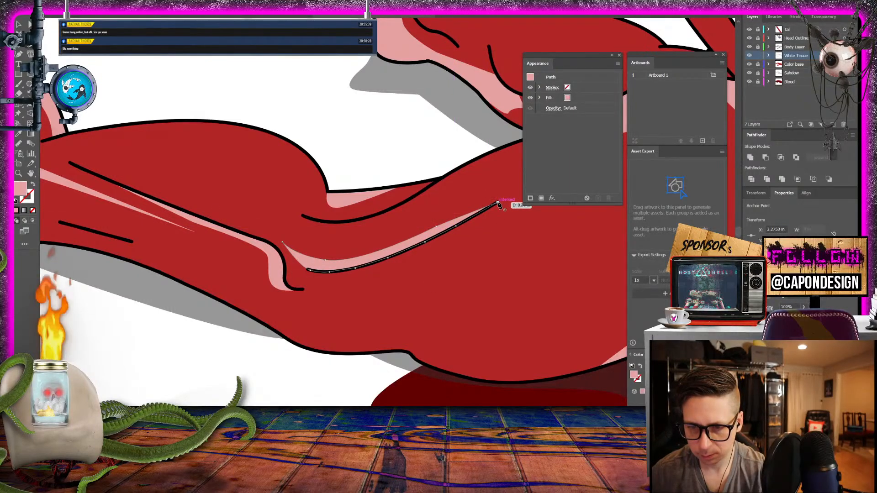
{"action": "left_click", "coordinate": [20, 26]}
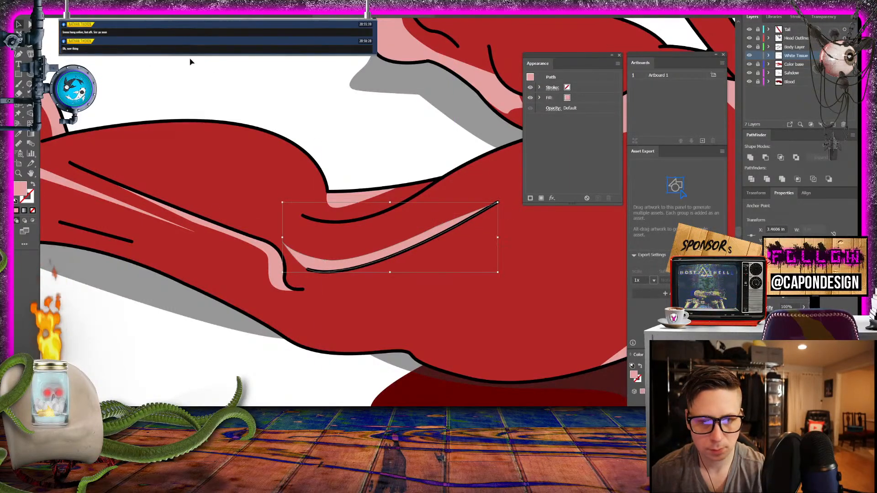
{"action": "left_click", "coordinate": [194, 63]}
- Look over the shoulder, chest and front leg for areas that still lack tissue
{"action": "left_click_drag", "start_coordinate": [436, 140], "coordinate": [48, 171]}
{"action": "left_click_drag", "start_coordinate": [419, 331], "coordinate": [231, 315]}
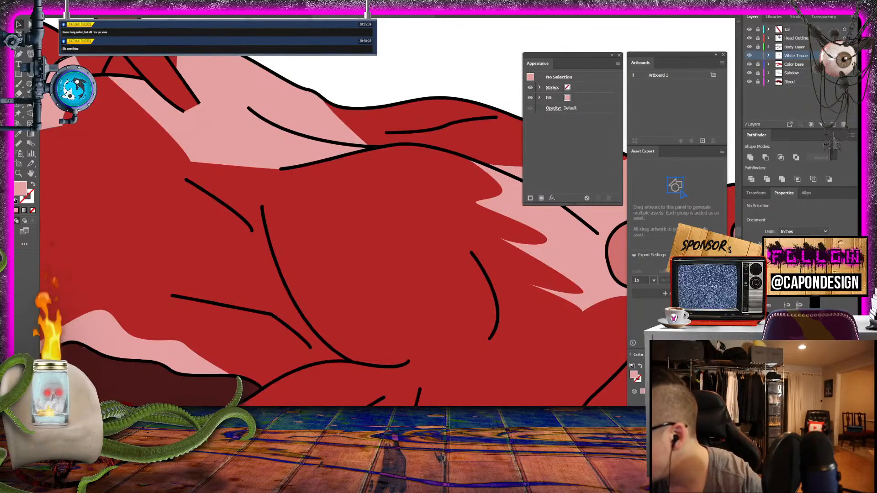
{"action": "scroll", "coordinate": [404, 246], "scroll_direction": "down", "scroll_amount": 5}
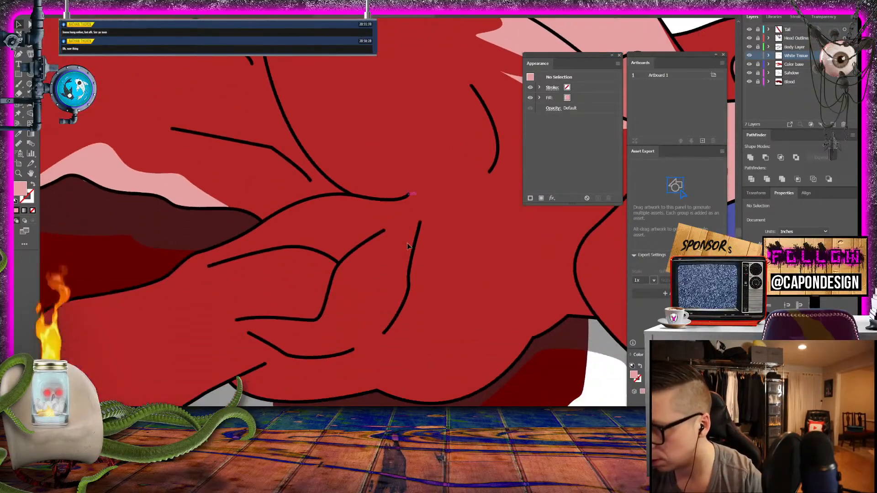
{"action": "scroll", "coordinate": [409, 239], "scroll_direction": "down", "scroll_amount": 1}
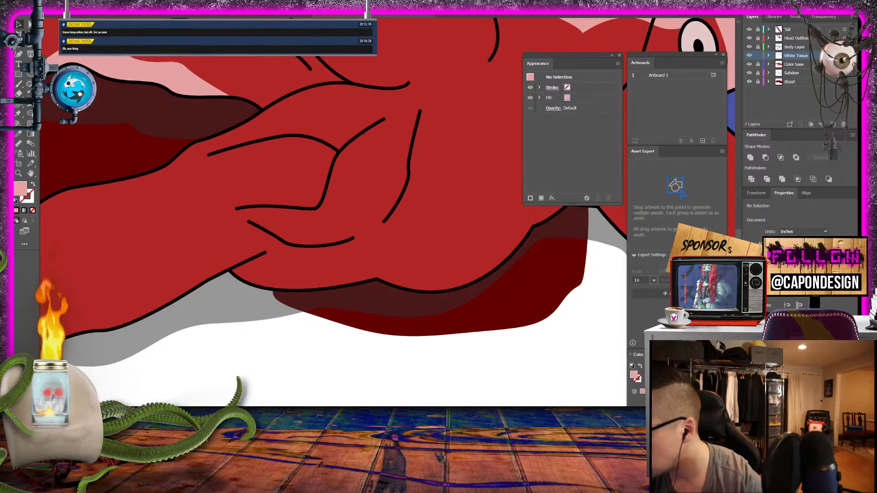
{"action": "left_click_drag", "start_coordinate": [410, 385], "coordinate": [693, 391]}
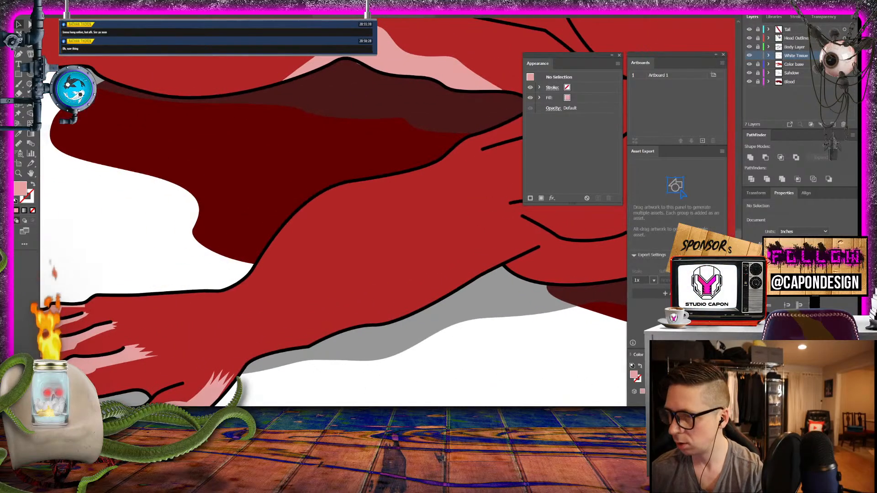
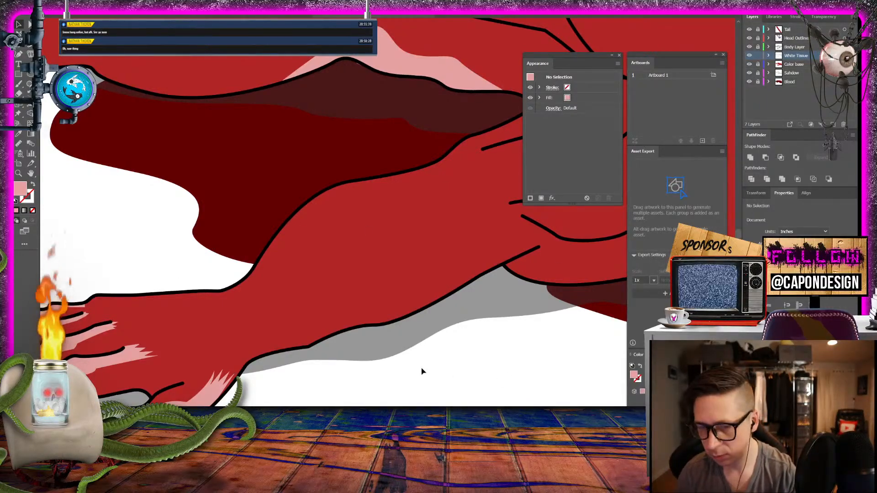
- Start a pink tissue band across the front paw's wrist, drawing its paw-side edge as a zigzag from the upper to the lower outline
{"action": "left_click_drag", "start_coordinate": [372, 320], "coordinate": [490, 275]}
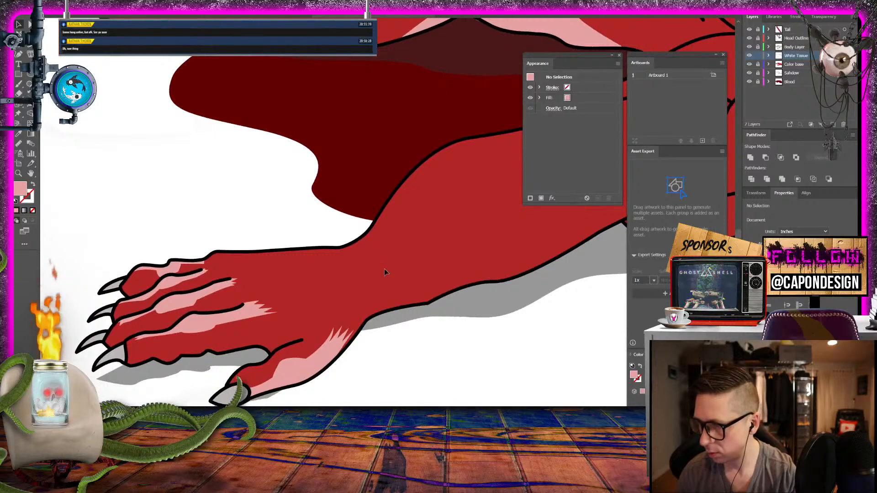
{"action": "left_click", "coordinate": [19, 54]}
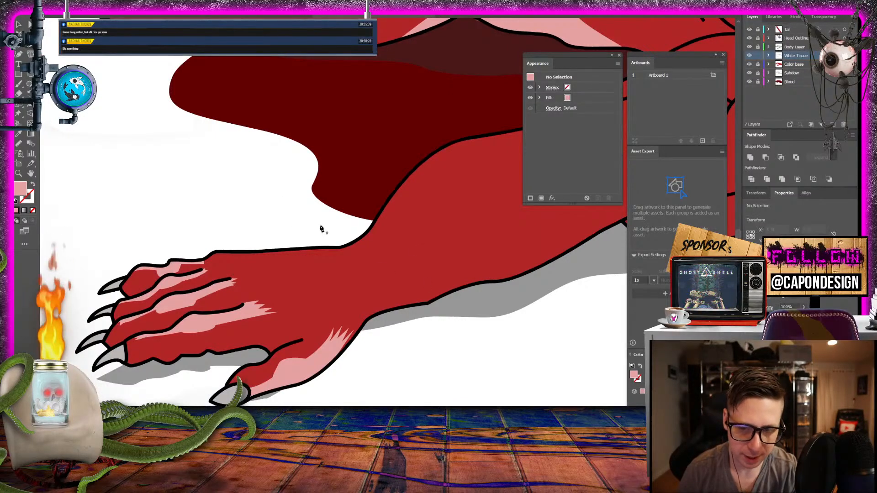
{"action": "left_click", "coordinate": [336, 251]}
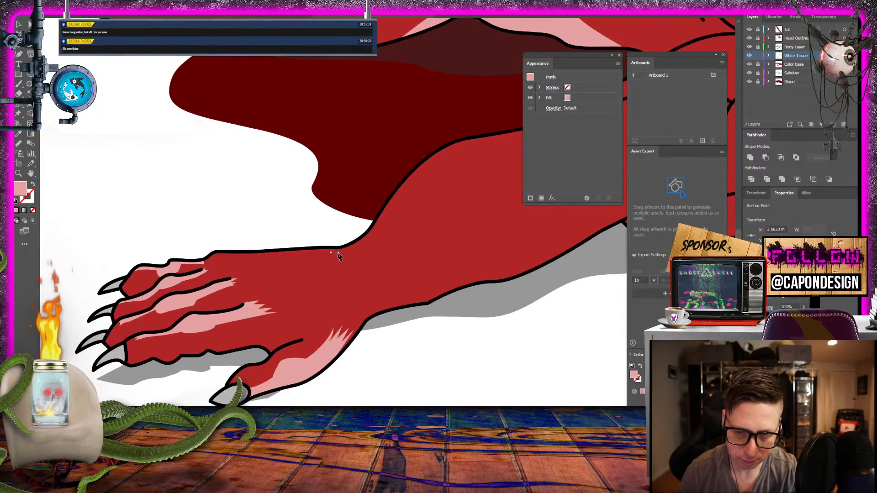
{"action": "left_click", "coordinate": [343, 265]}
{"action": "left_click", "coordinate": [337, 268]}
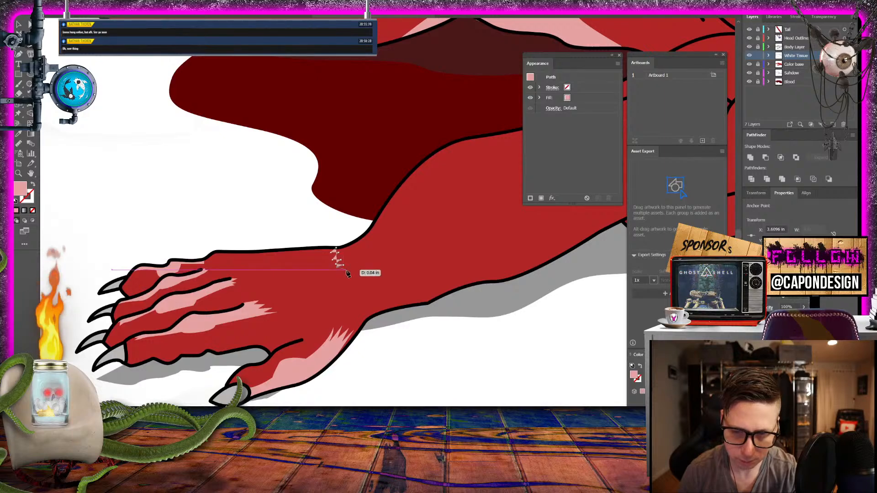
{"action": "left_click", "coordinate": [346, 270]}
{"action": "left_click", "coordinate": [339, 275]}
{"action": "left_click", "coordinate": [355, 277]}
{"action": "left_click", "coordinate": [341, 284]}
{"action": "left_click", "coordinate": [354, 283]}
{"action": "left_click", "coordinate": [347, 287]}
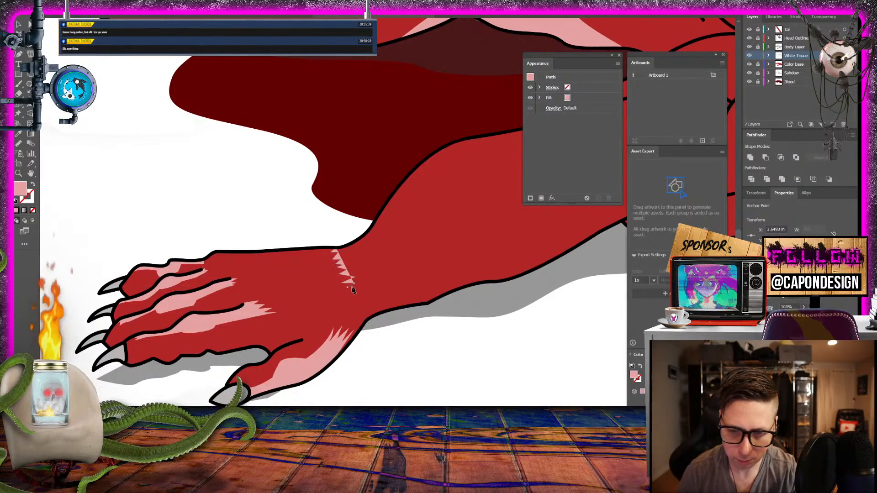
{"action": "left_click", "coordinate": [357, 287]}
{"action": "left_click", "coordinate": [351, 292]}
{"action": "left_click", "coordinate": [360, 292]}
{"action": "left_click", "coordinate": [353, 298]}
{"action": "left_click", "coordinate": [364, 302]}
{"action": "left_click", "coordinate": [357, 306]}
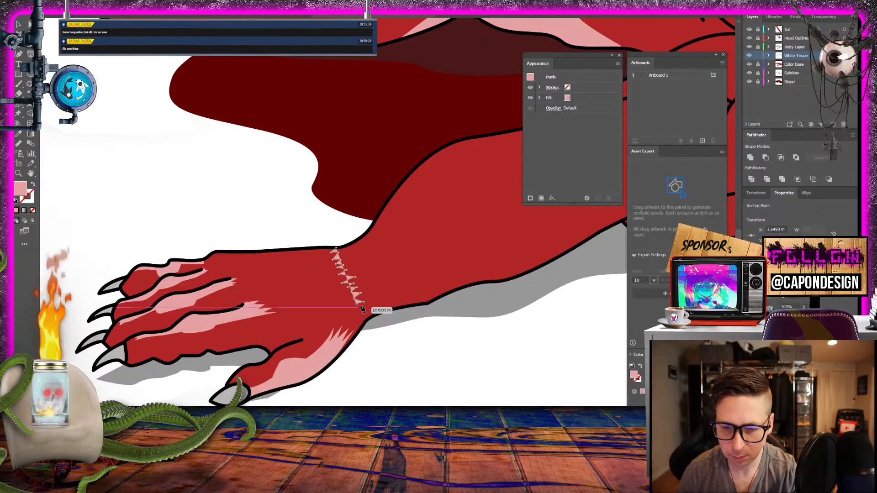
{"action": "left_click", "coordinate": [362, 307]}
{"action": "left_click", "coordinate": [359, 313]}
{"action": "left_click", "coordinate": [367, 313]}
{"action": "left_click", "coordinate": [363, 320]}
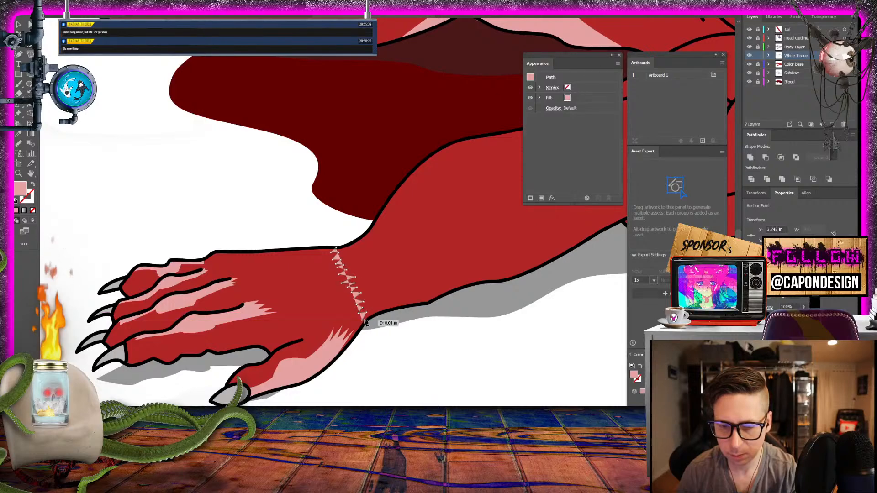
{"action": "left_click", "coordinate": [365, 321]}
- Finish the wrist band along the lower outline and up a zigzag forearm-side edge, closing the shape at the upper outline
{"action": "left_click", "coordinate": [373, 315]}
{"action": "left_click", "coordinate": [381, 314]}
{"action": "left_click", "coordinate": [390, 307]}
{"action": "left_click", "coordinate": [380, 306]}
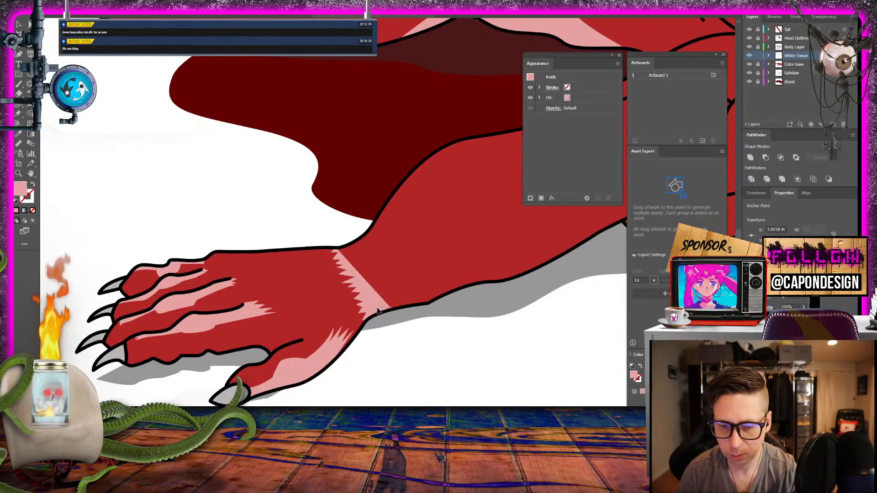
{"action": "left_click", "coordinate": [385, 301]}
{"action": "left_click", "coordinate": [374, 300]}
{"action": "left_click", "coordinate": [377, 293]}
{"action": "left_click", "coordinate": [369, 287]}
{"action": "left_click", "coordinate": [376, 282]}
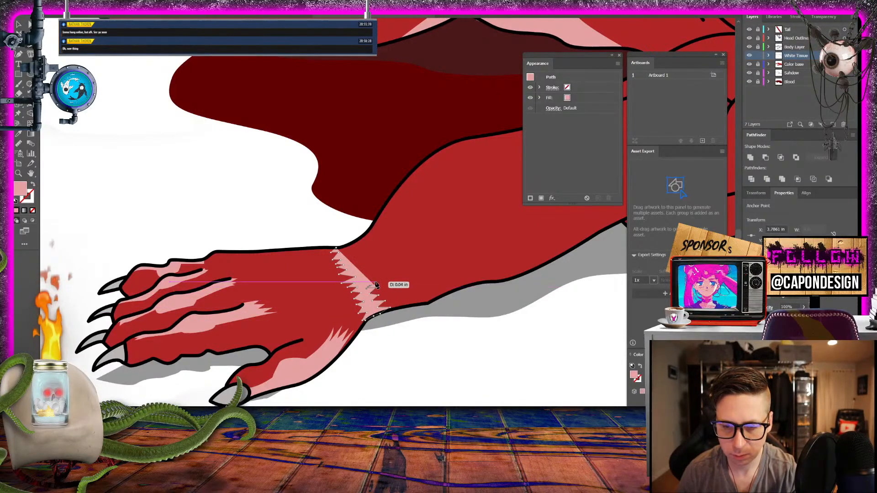
{"action": "left_click", "coordinate": [364, 281]}
{"action": "left_click", "coordinate": [371, 275]}
{"action": "left_click", "coordinate": [369, 266]}
{"action": "left_click", "coordinate": [359, 269]}
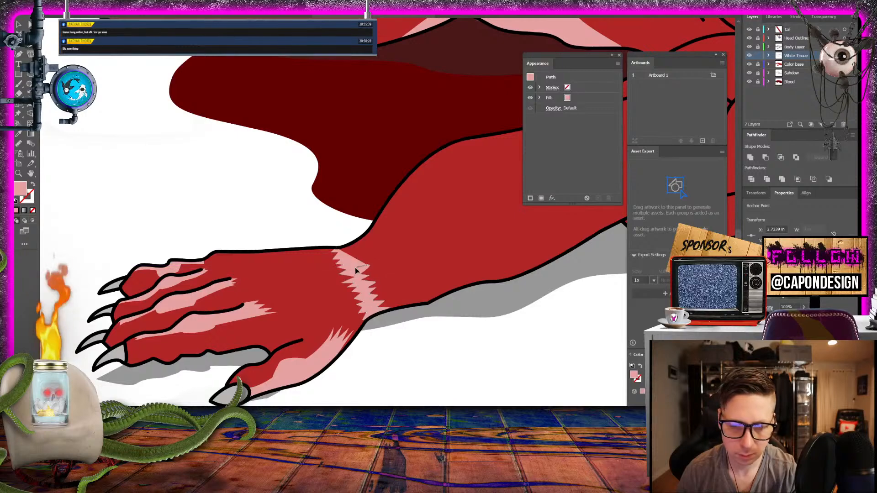
{"action": "left_click", "coordinate": [367, 264]}
{"action": "left_click", "coordinate": [359, 260]}
{"action": "left_click", "coordinate": [363, 261]}
{"action": "left_click", "coordinate": [353, 258]}
{"action": "left_click", "coordinate": [360, 254]}
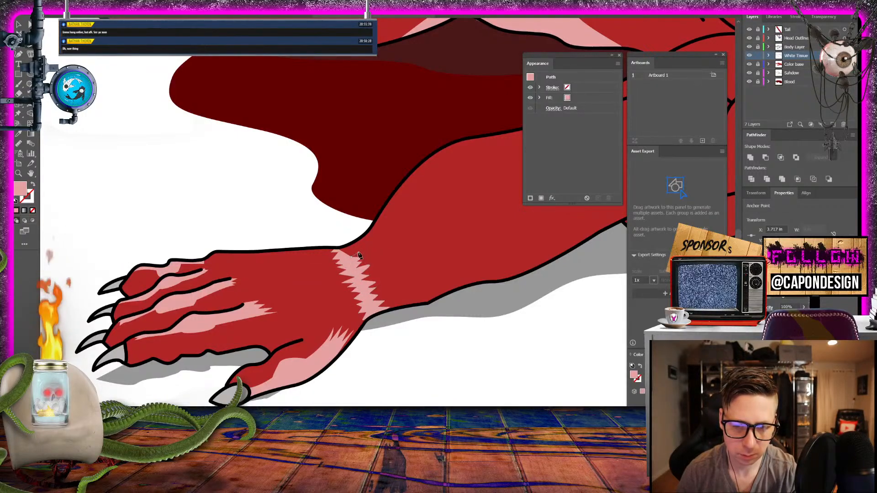
{"action": "left_click", "coordinate": [352, 253]}
{"action": "left_click", "coordinate": [357, 246]}
{"action": "left_click", "coordinate": [348, 247]}
{"action": "left_click", "coordinate": [354, 242]}
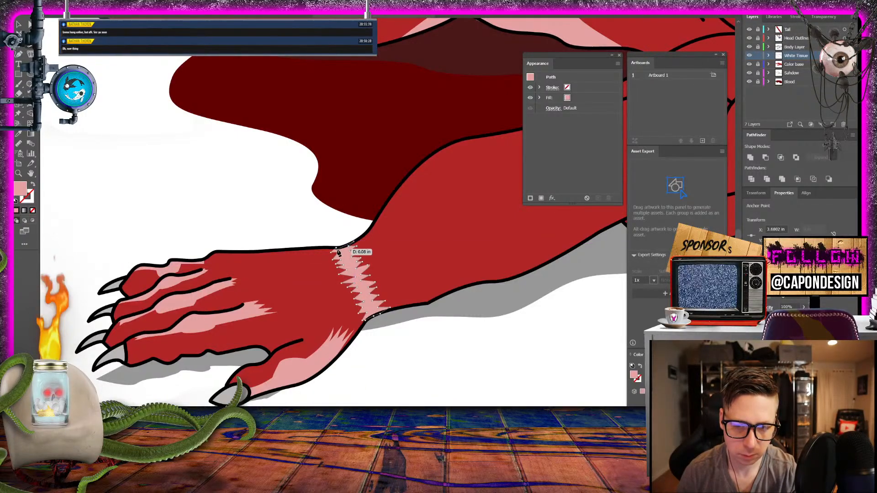
{"action": "left_click", "coordinate": [335, 250]}
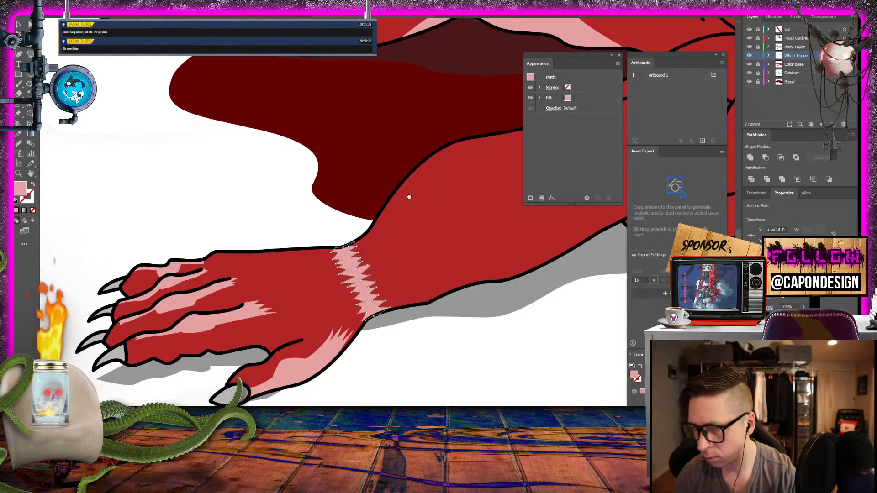
- Draw a slim pink tissue shape from the elbow crease along the middle of the forearm, tapering to a point towards the wrist, and close it
{"action": "left_click_drag", "start_coordinate": [409, 197], "coordinate": [189, 259]}
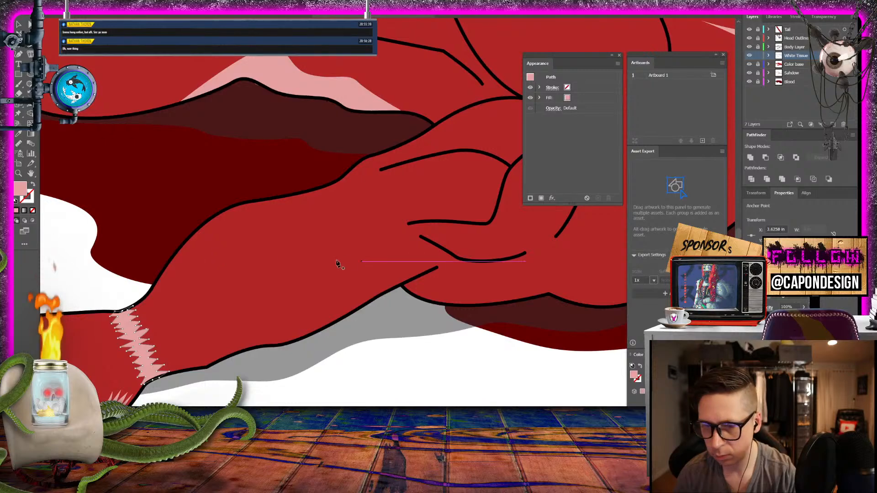
{"action": "left_click_drag", "start_coordinate": [338, 260], "coordinate": [370, 242]}
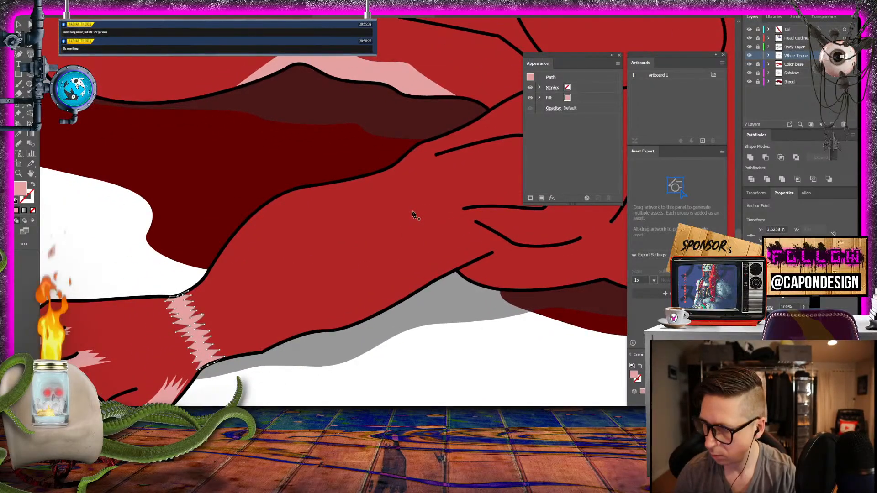
{"action": "left_click_drag", "start_coordinate": [413, 215], "coordinate": [361, 213]}
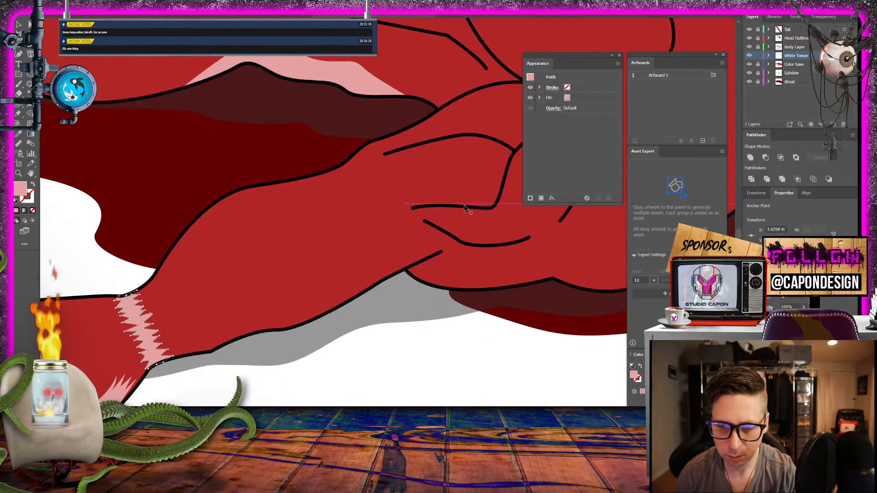
{"action": "left_click_drag", "start_coordinate": [464, 206], "coordinate": [381, 198]}
{"action": "left_click_drag", "start_coordinate": [346, 222], "coordinate": [365, 221]}
{"action": "left_click", "coordinate": [251, 272]}
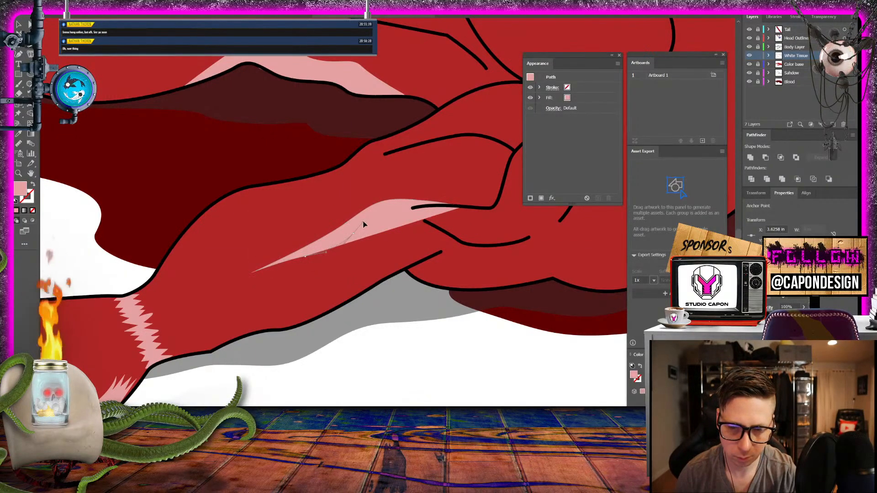
{"action": "left_click_drag", "start_coordinate": [415, 208], "coordinate": [252, 270]}
{"action": "left_click", "coordinate": [415, 208]}
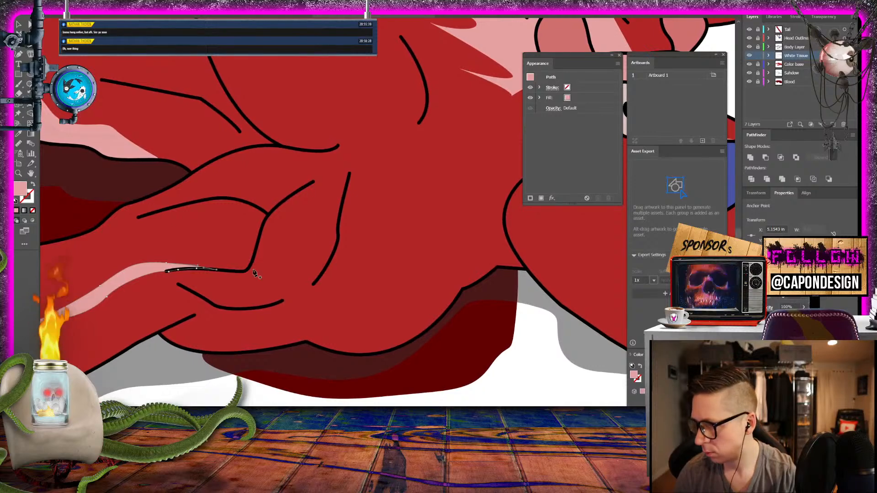
- Draw a narrow pink tissue shape along the inside of the curved crease above the shoulder, close it and deselect it
{"action": "left_click", "coordinate": [339, 146]}
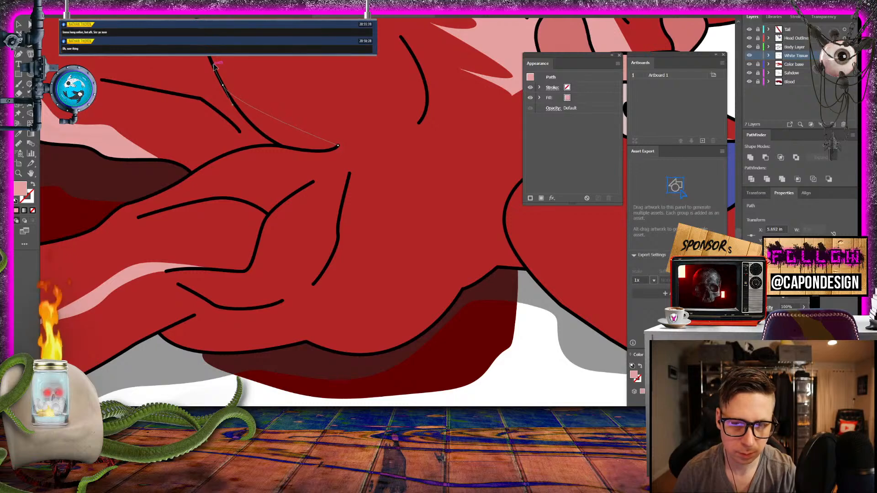
{"action": "left_click", "coordinate": [229, 95]}
{"action": "left_click", "coordinate": [223, 85]}
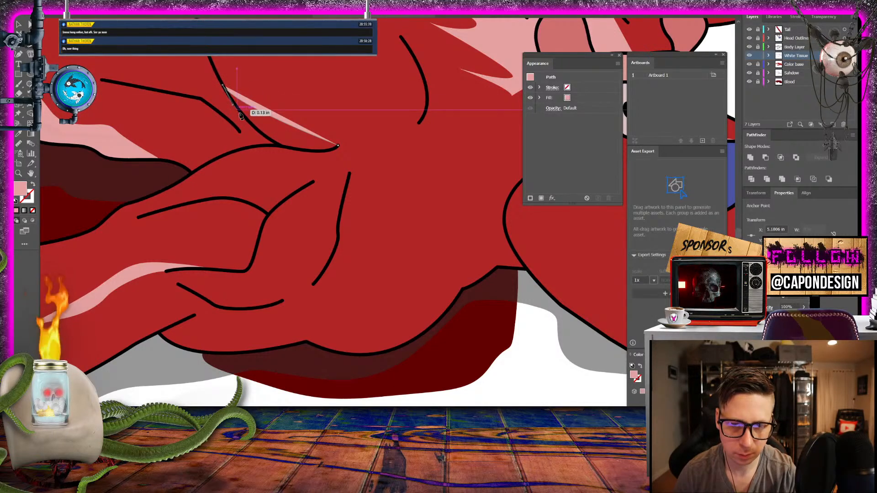
{"action": "left_click", "coordinate": [270, 141]}
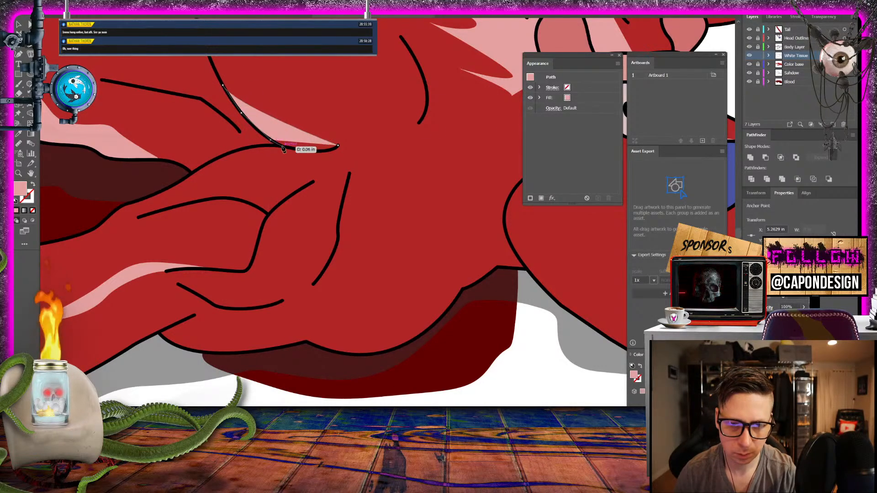
{"action": "left_click", "coordinate": [282, 148]}
{"action": "left_click", "coordinate": [293, 149]}
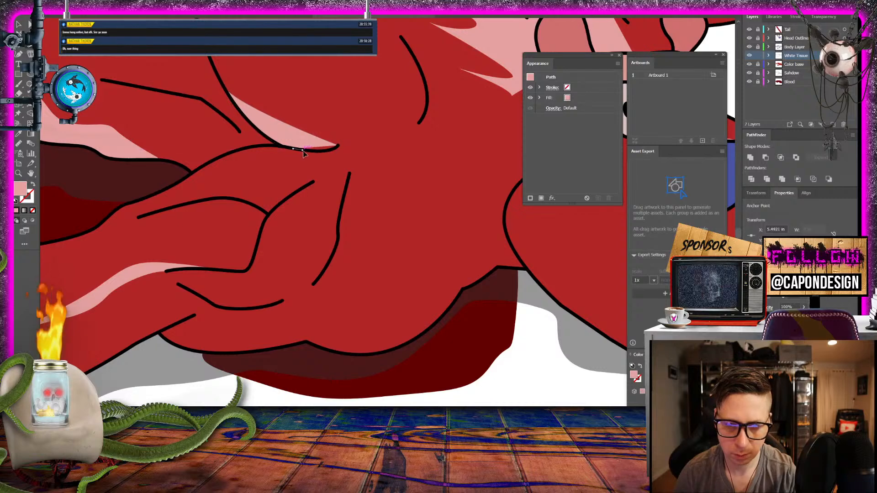
{"action": "left_click", "coordinate": [302, 150]}
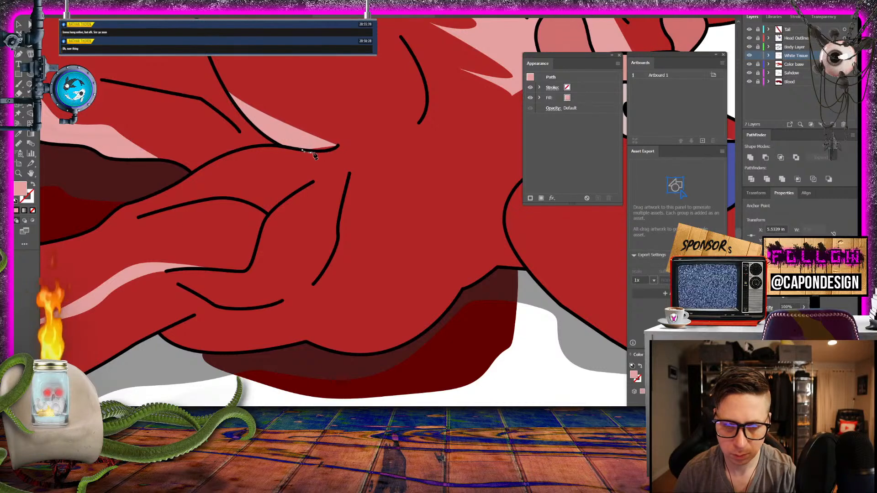
{"action": "left_click", "coordinate": [336, 148]}
{"action": "left_click", "coordinate": [338, 145]}
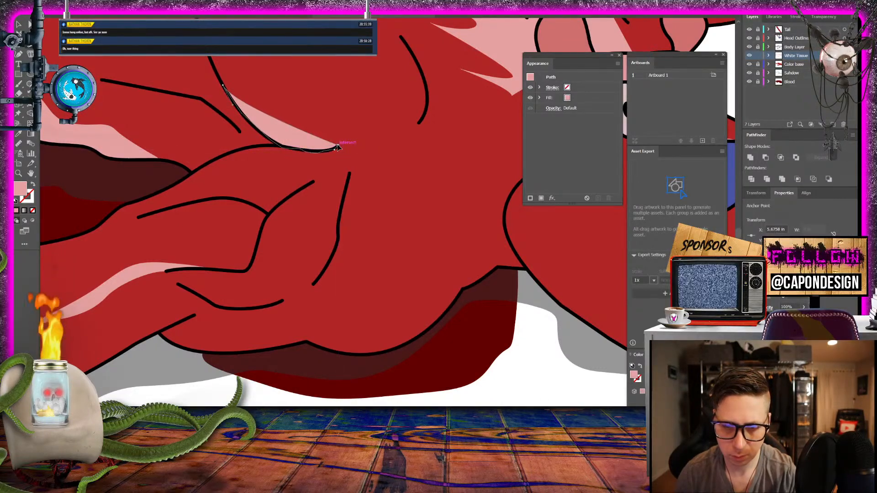
{"action": "key", "text": "v"}
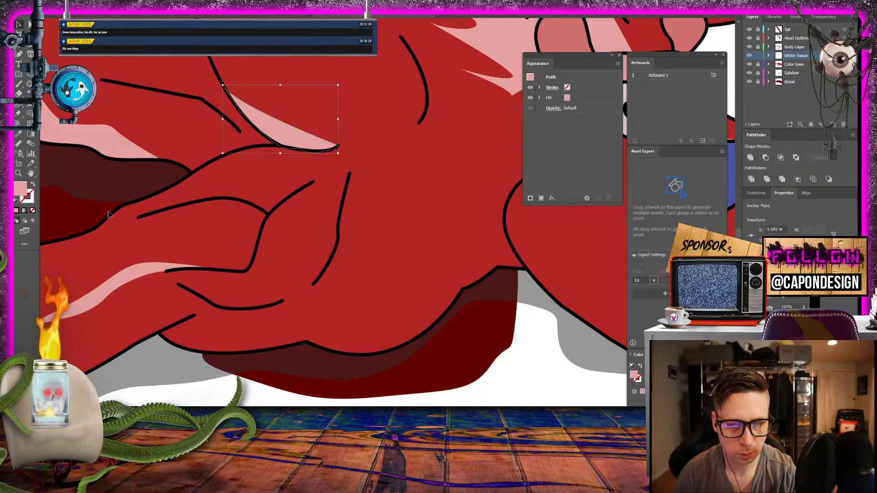
{"action": "left_click", "coordinate": [221, 399]}
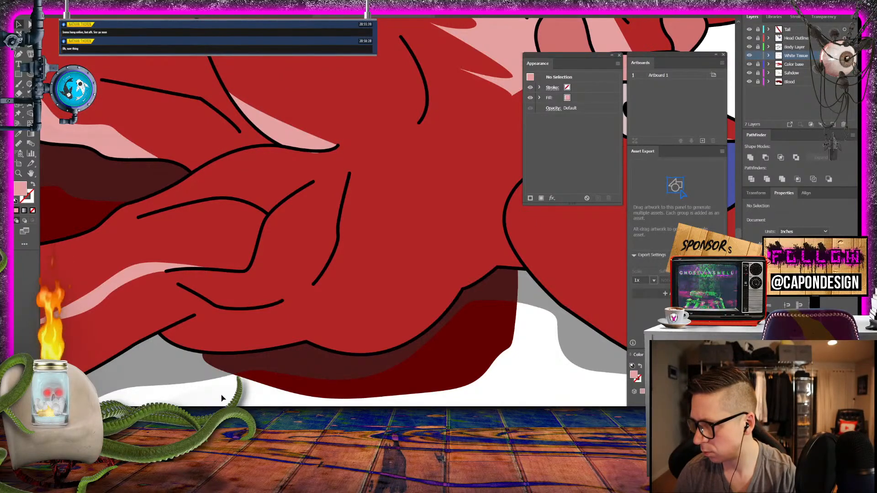
- Draw a small jagged pink tissue shape in the notch where the forearm's lower outline meets the elbow, close it and deselect it
{"action": "left_click_drag", "start_coordinate": [177, 342], "coordinate": [377, 207]}
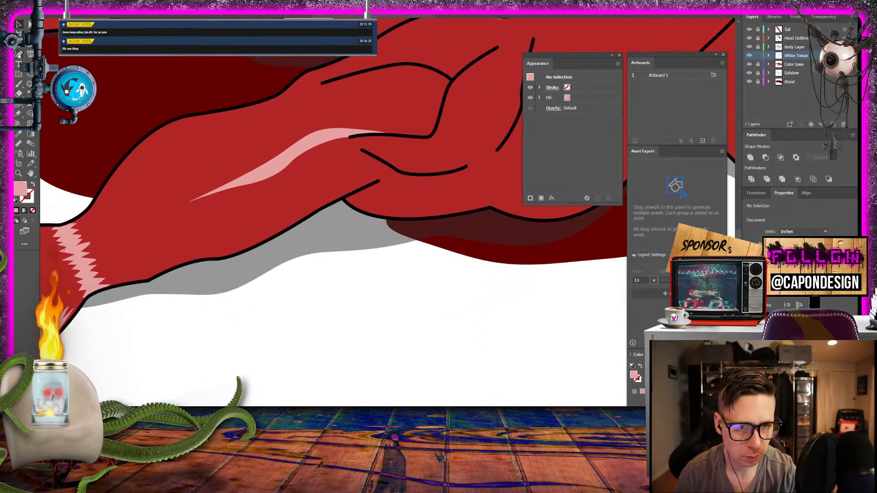
{"action": "key", "text": "p"}
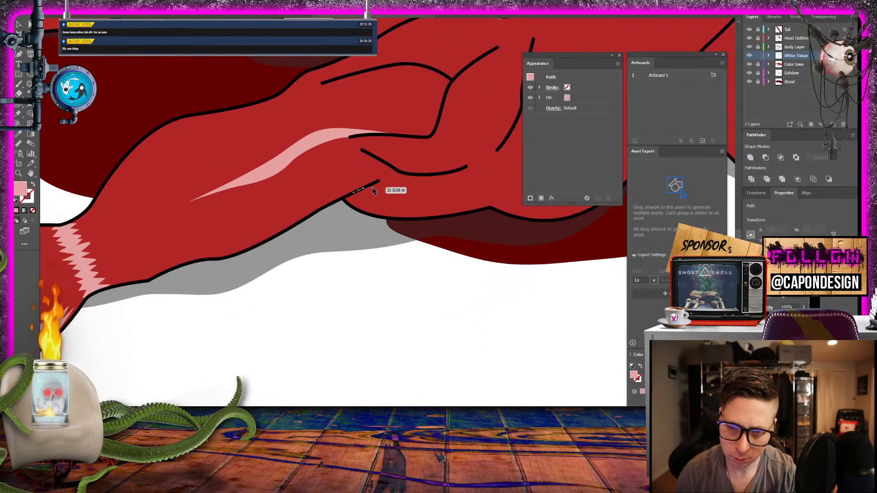
{"action": "left_click", "coordinate": [359, 192]}
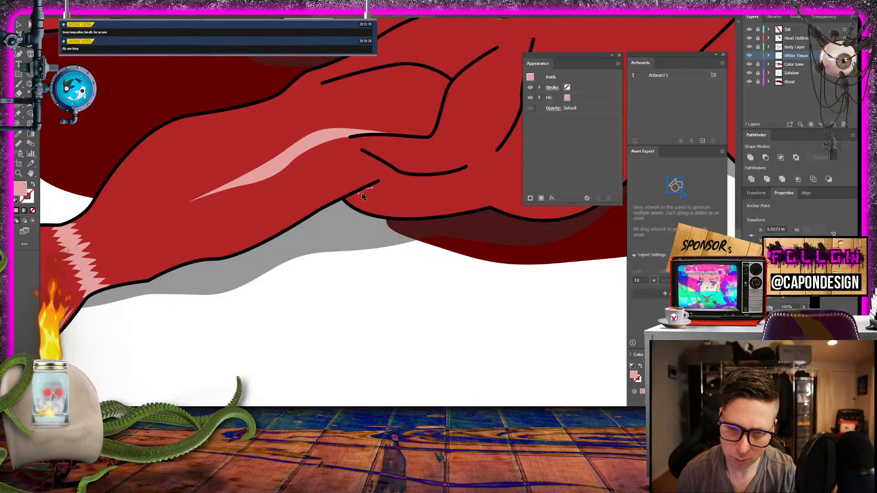
{"action": "left_click", "coordinate": [380, 192]}
{"action": "left_click_drag", "start_coordinate": [366, 202], "coordinate": [372, 215]}
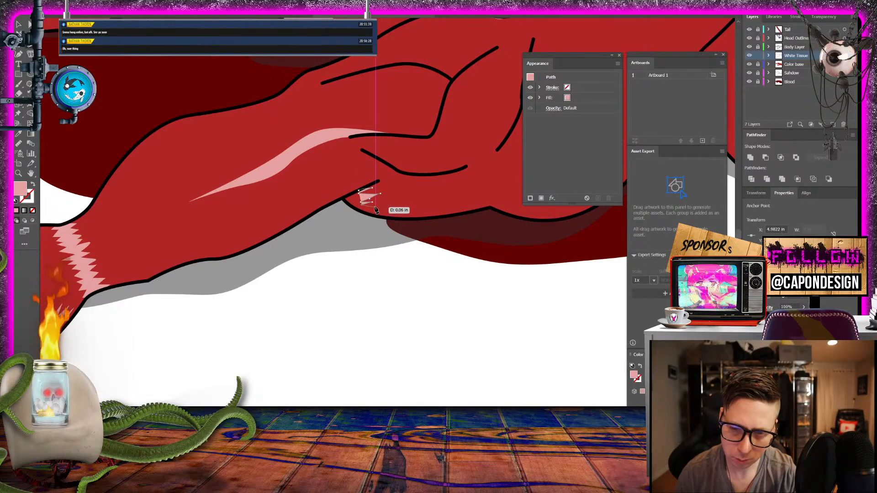
{"action": "left_click", "coordinate": [375, 208]}
{"action": "left_click", "coordinate": [366, 210]}
{"action": "left_click", "coordinate": [374, 215]}
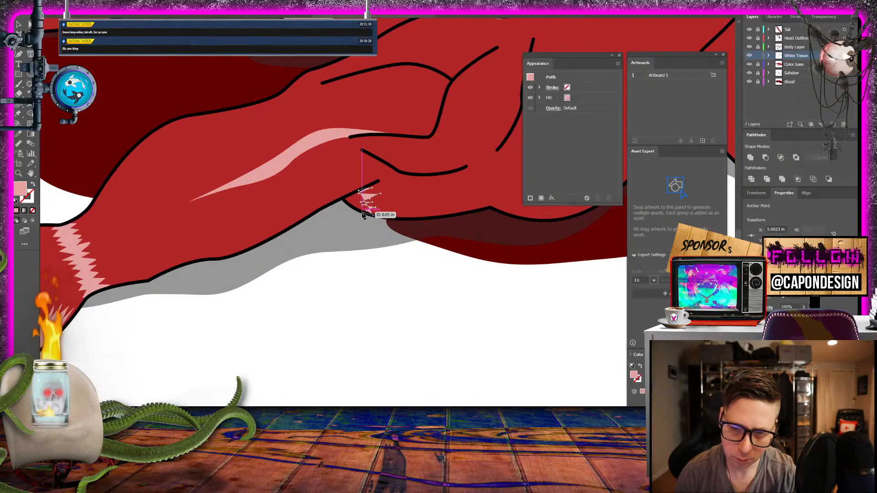
{"action": "left_click", "coordinate": [362, 212]}
{"action": "left_click", "coordinate": [353, 208]}
{"action": "left_click", "coordinate": [349, 205]}
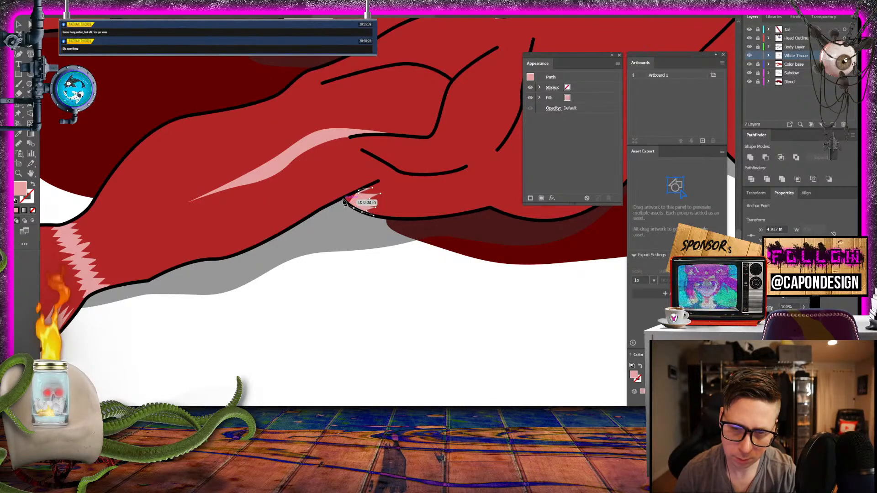
{"action": "left_click", "coordinate": [342, 200]}
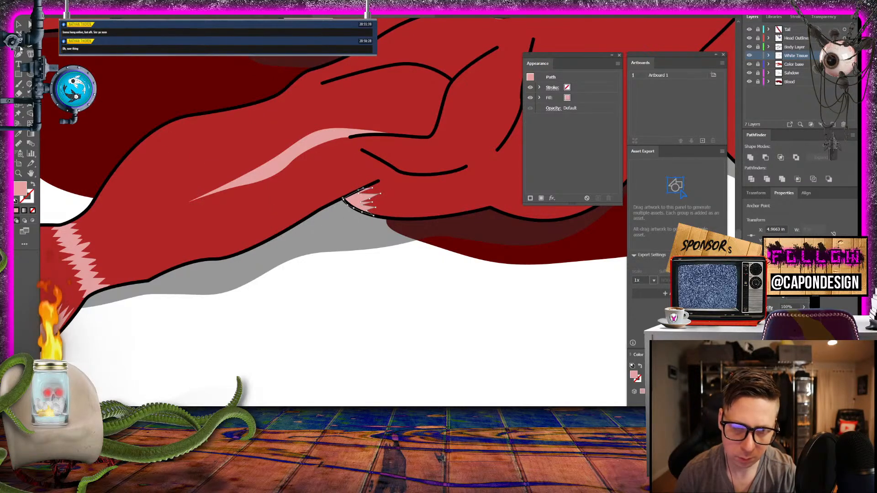
{"action": "left_click", "coordinate": [18, 25]}
{"action": "left_click", "coordinate": [322, 301]}
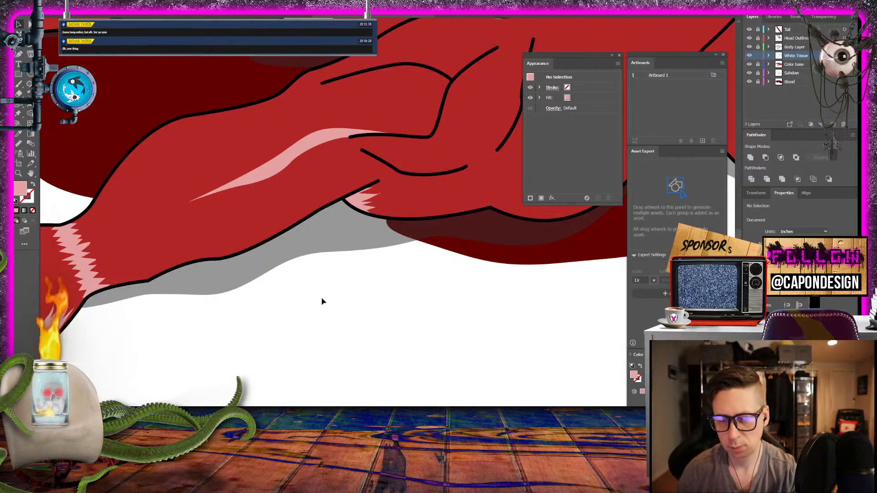
- Check the new wrist, forearm, shoulder and elbow tissue shapes against the rest of the body
{"action": "key", "text": "ctrl+minus"}
{"action": "key", "text": "ctrl+minus"}
{"action": "key", "text": "ctrl+minus"}
{"action": "key", "text": "ctrl+minus"}
{"action": "key", "text": "ctrl+minus"}
{"action": "key", "text": "ctrl+plus"}
{"action": "key", "text": "ctrl+plus"}
{"action": "key", "text": "ctrl+plus"}
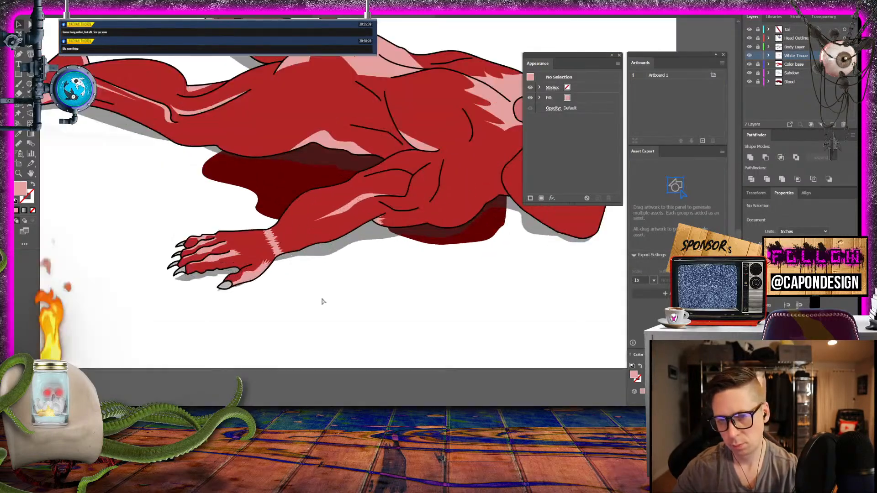
- Start a straight pink tissue band across the far wrist, running from the wrist crease to the lower outline beside the smaller ear
{"action": "key", "text": "ctrl+minus"}
{"action": "key", "text": "ctrl+minus"}
{"action": "key", "text": "ctrl+minus"}
{"action": "key", "text": "ctrl+plus"}
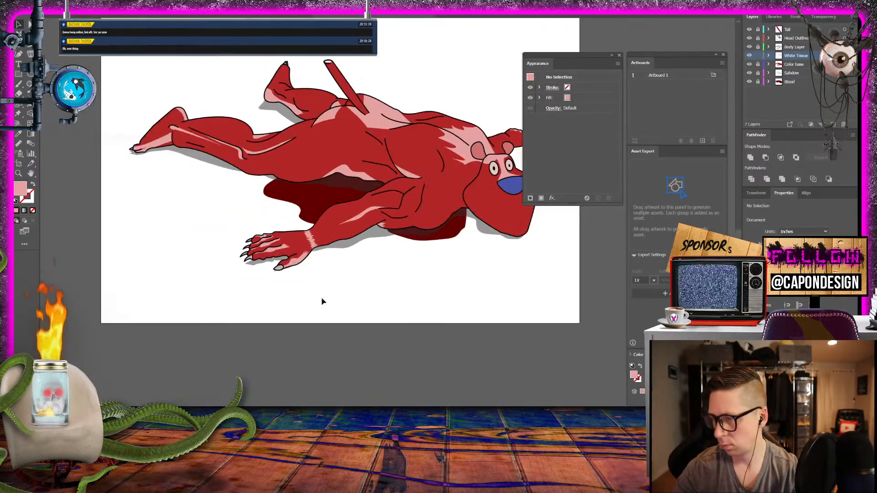
{"action": "left_click_drag", "start_coordinate": [419, 210], "coordinate": [333, 291]}
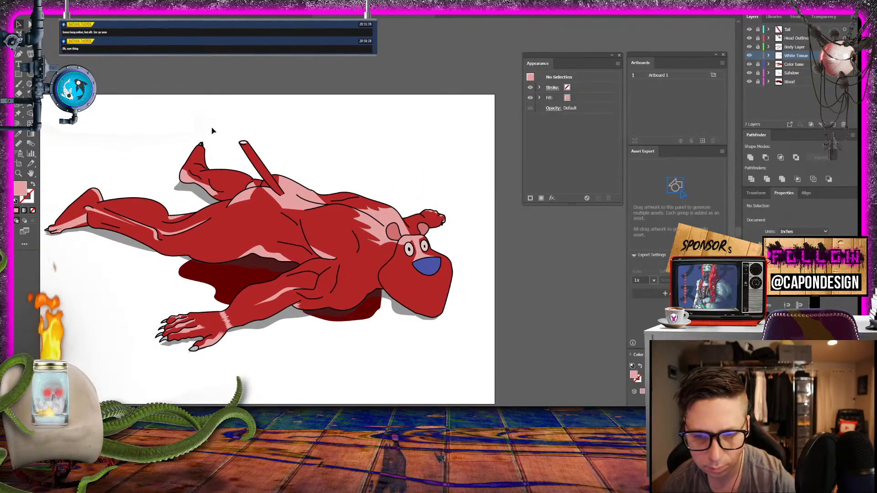
{"action": "left_click", "coordinate": [20, 174]}
{"action": "left_click_drag", "start_coordinate": [448, 218], "coordinate": [525, 221]}
{"action": "left_click_drag", "start_coordinate": [343, 233], "coordinate": [478, 224]}
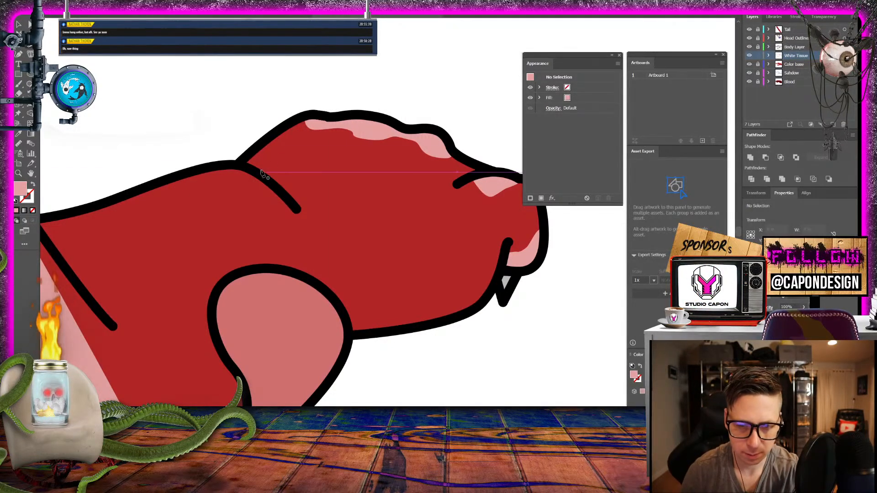
{"action": "left_click", "coordinate": [242, 166]}
{"action": "left_click", "coordinate": [288, 197]}
{"action": "left_click_drag", "start_coordinate": [295, 207], "coordinate": [338, 313]}
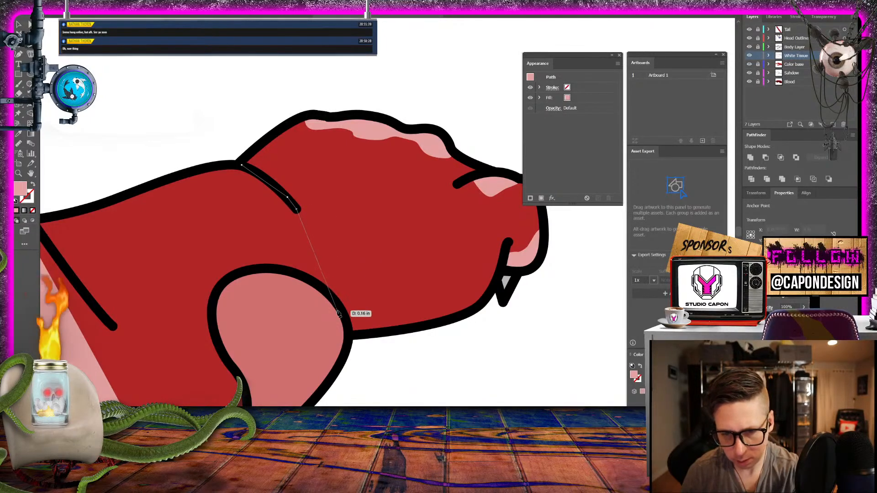
{"action": "left_click", "coordinate": [364, 332]}
{"action": "left_click", "coordinate": [351, 333]}
{"action": "left_click", "coordinate": [337, 303]}
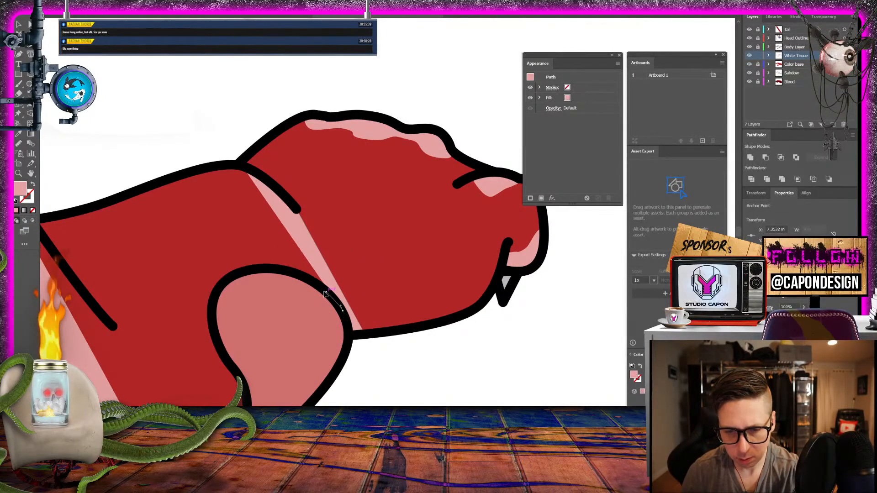
- Trace the straight band along the ear's outline, bring it up to the arm's upper outline, close it and deselect it
{"action": "left_click", "coordinate": [321, 286]}
{"action": "left_click", "coordinate": [305, 276]}
{"action": "left_click", "coordinate": [291, 272]}
{"action": "left_click", "coordinate": [281, 270]}
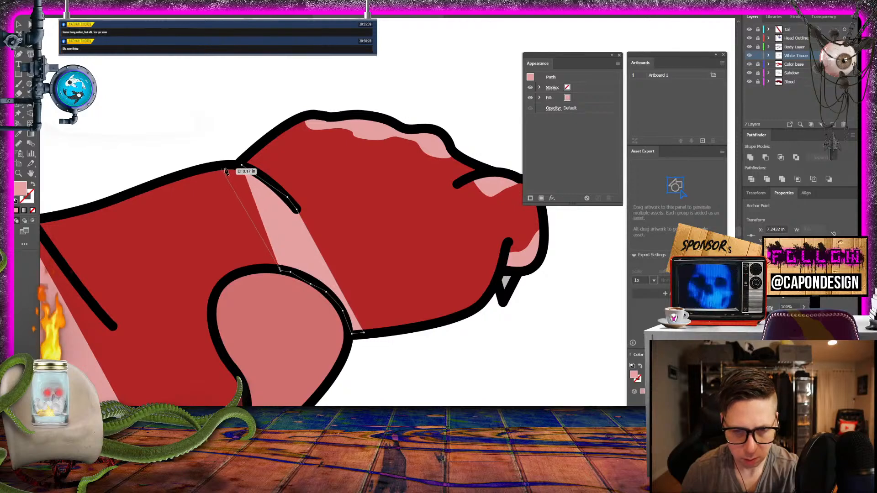
{"action": "left_click", "coordinate": [233, 164]}
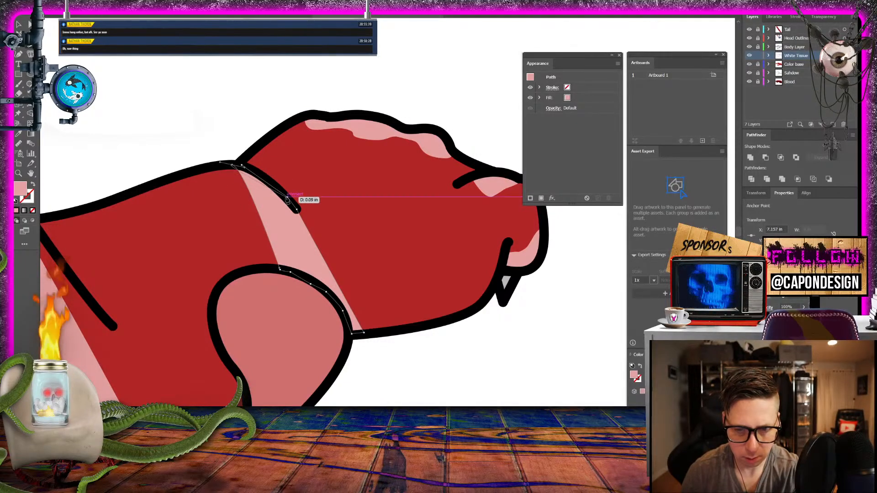
{"action": "key", "text": "v"}
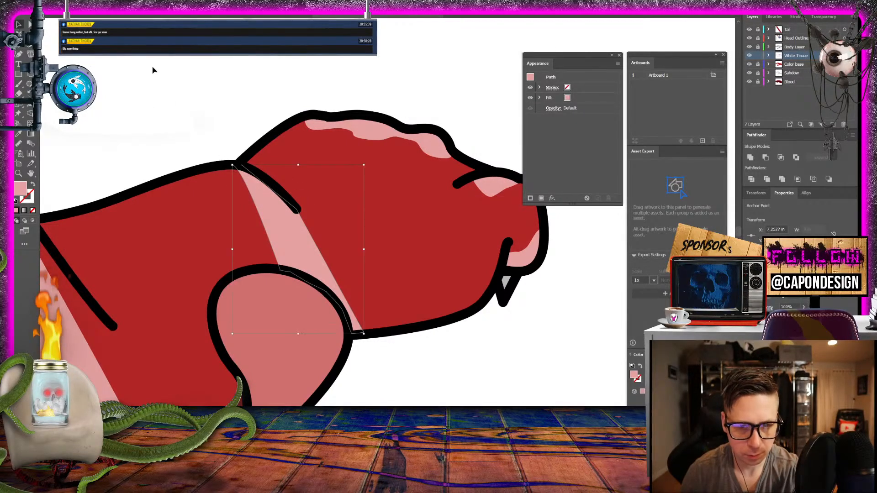
{"action": "left_click", "coordinate": [209, 118]}
- Compare the straight wrist band with the rest of the body and delete it
{"action": "left_click_drag", "start_coordinate": [224, 154], "coordinate": [429, 83]}
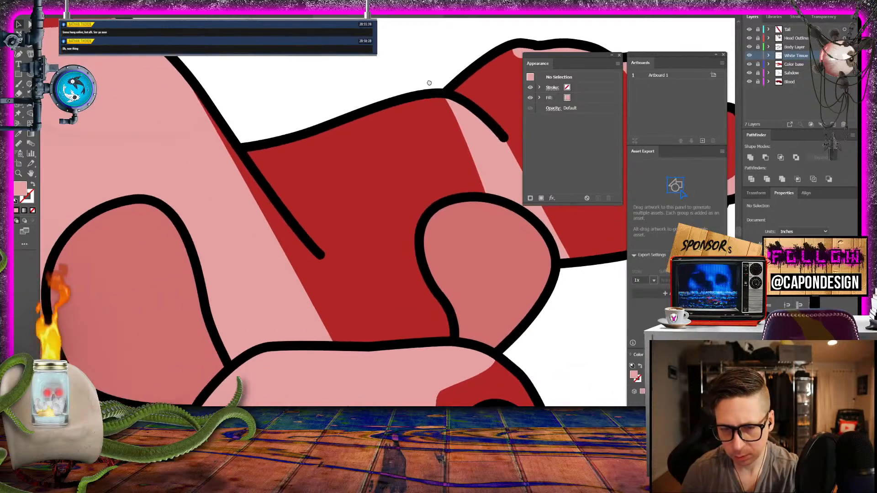
{"action": "mouse_move", "coordinate": [258, 133]}
{"action": "left_mouse_down"}
{"action": "mouse_move", "coordinate": [292, 136]}
{"action": "mouse_move", "coordinate": [366, 182]}
{"action": "left_mouse_up"}
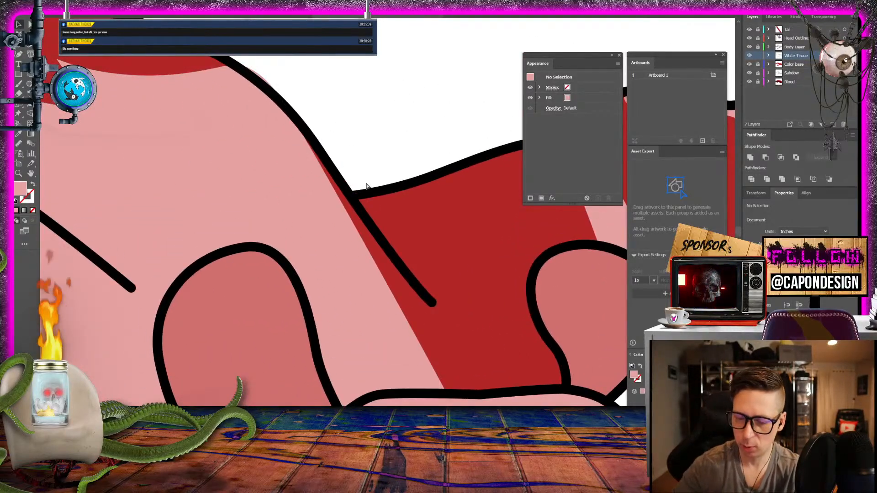
{"action": "key", "text": "ctrl+0"}
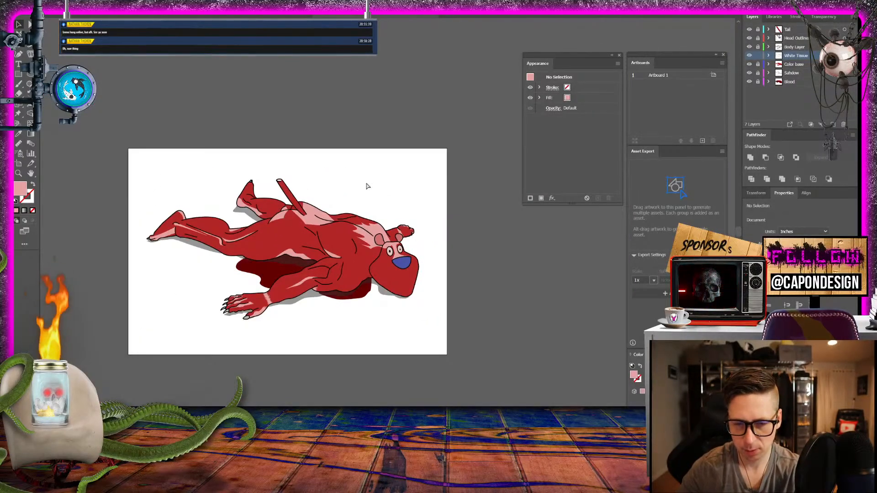
{"action": "scroll", "coordinate": [366, 186], "scroll_direction": "up", "scroll_amount": 8}
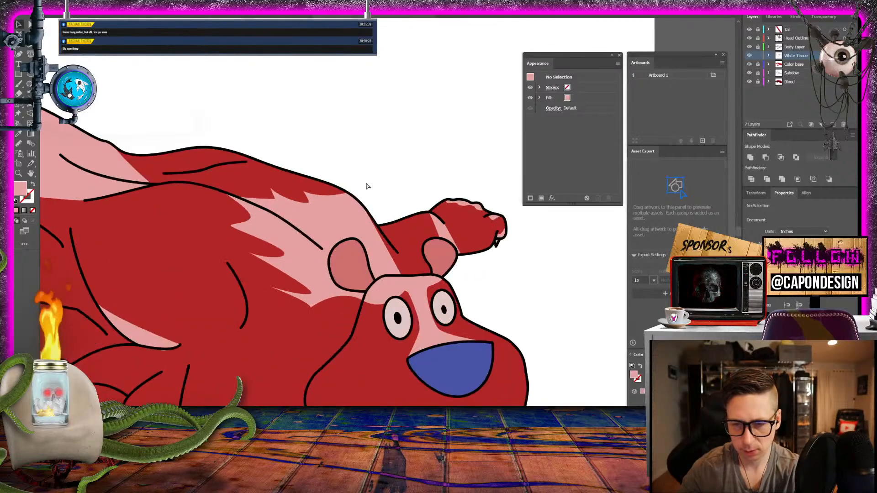
{"action": "left_click_drag", "start_coordinate": [388, 192], "coordinate": [176, 194]}
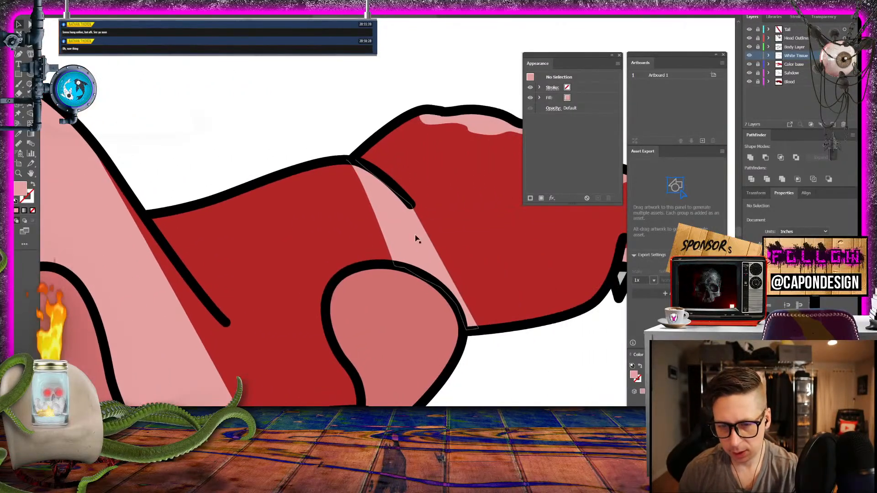
{"action": "left_click", "coordinate": [415, 247]}
{"action": "key", "text": "Delete"}
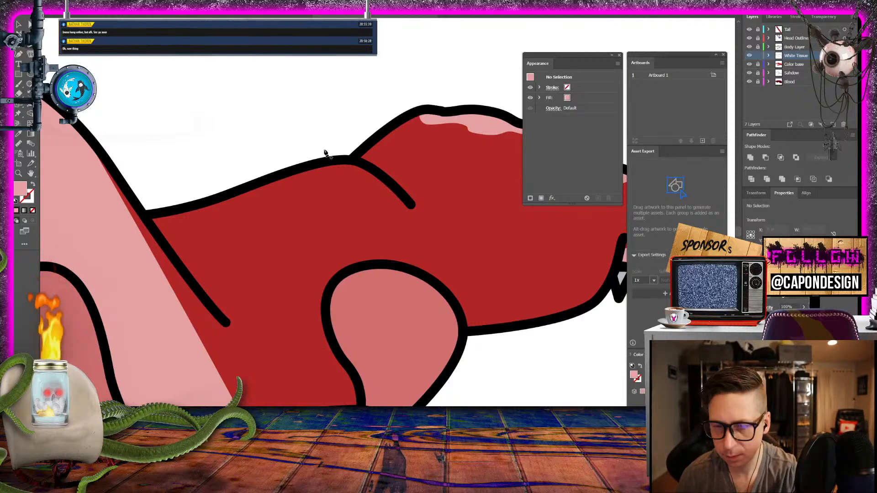
- Draw a zigzag pink tissue edge across the far wrist, from the arm's upper outline at the crease down to the smaller ear
{"action": "left_click", "coordinate": [352, 160]}
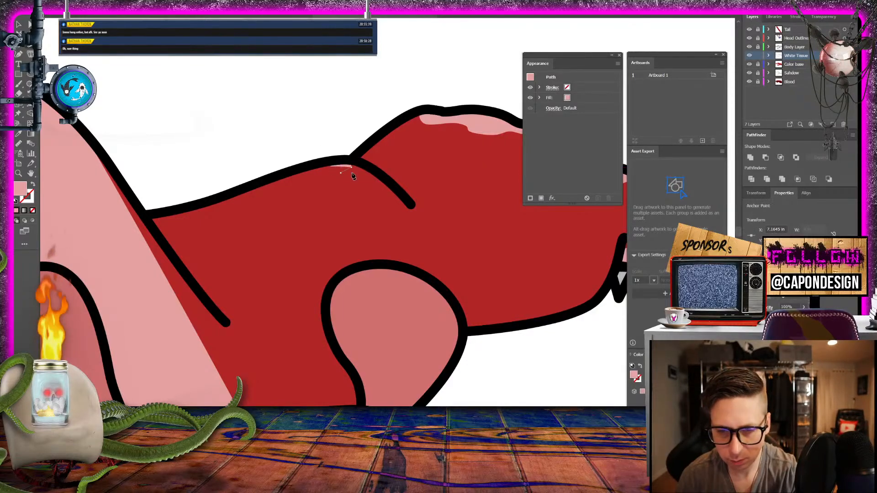
{"action": "left_click", "coordinate": [344, 182]}
{"action": "left_click", "coordinate": [364, 184]}
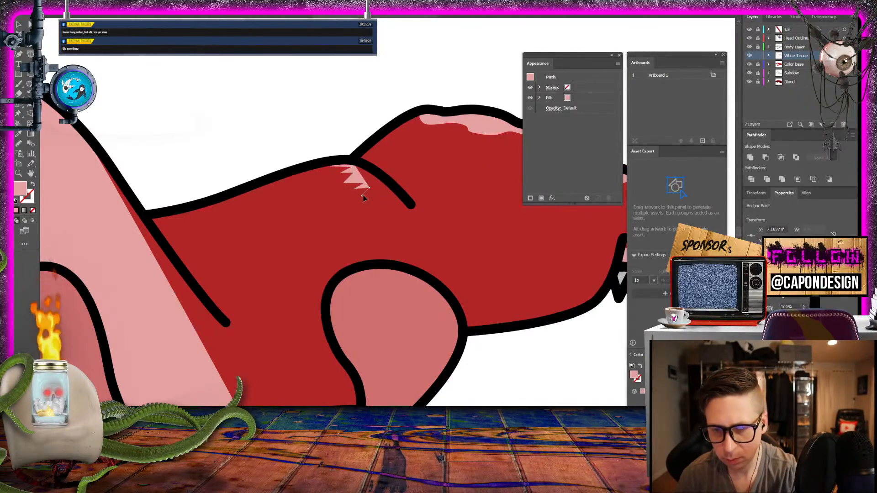
{"action": "left_click", "coordinate": [363, 202]}
{"action": "left_click", "coordinate": [385, 208]}
{"action": "left_click", "coordinate": [373, 215]}
{"action": "left_click", "coordinate": [388, 218]}
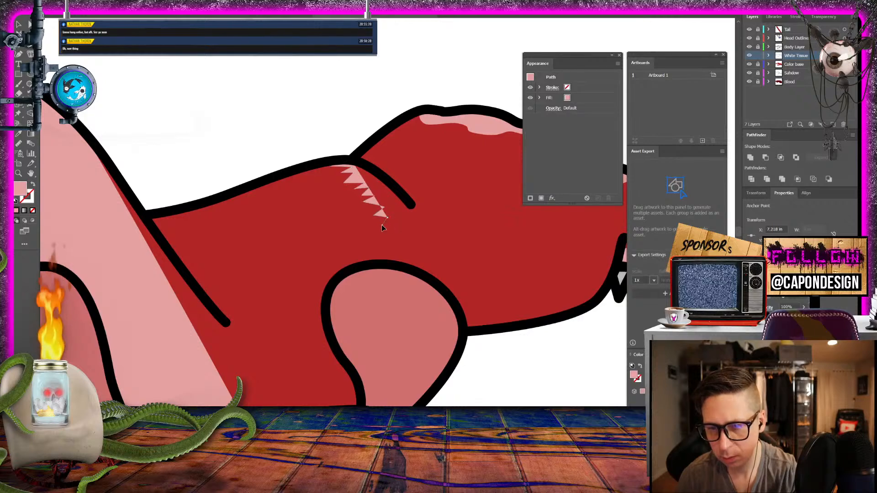
{"action": "left_click", "coordinate": [383, 225]}
{"action": "left_click", "coordinate": [401, 227]}
{"action": "left_click", "coordinate": [391, 236]}
{"action": "left_click", "coordinate": [410, 239]}
{"action": "left_click", "coordinate": [396, 247]}
{"action": "left_click", "coordinate": [410, 250]}
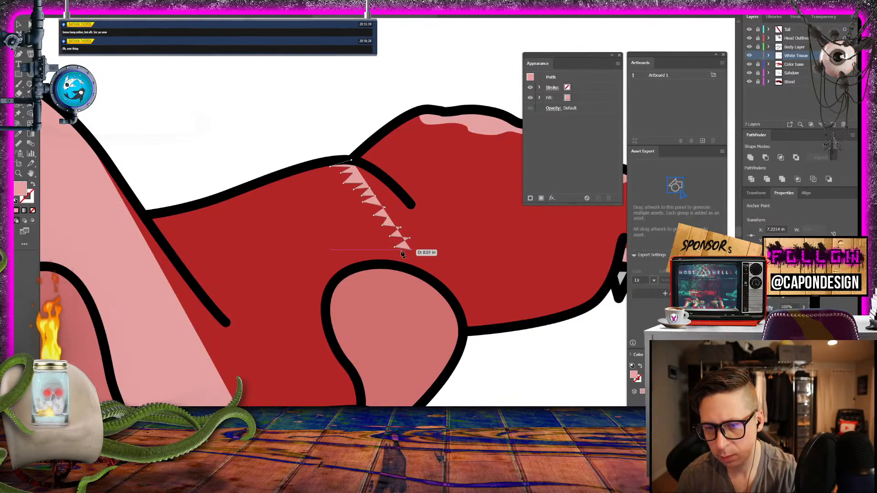
{"action": "left_click", "coordinate": [400, 251]}
{"action": "left_click", "coordinate": [419, 258]}
{"action": "left_click", "coordinate": [407, 264]}
{"action": "left_click", "coordinate": [422, 268]}
{"action": "left_click", "coordinate": [419, 271]}
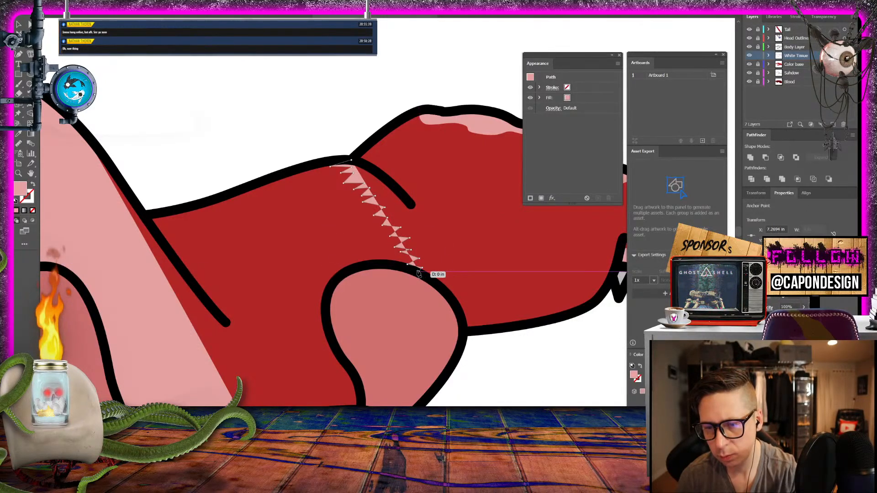
- Continue the wrist tissue path along the smaller ear's outline down to the arm's lower outline
{"action": "left_click", "coordinate": [422, 272]}
{"action": "left_click", "coordinate": [428, 278]}
{"action": "left_click", "coordinate": [441, 288]}
{"action": "left_click", "coordinate": [451, 300]}
{"action": "left_click", "coordinate": [458, 313]}
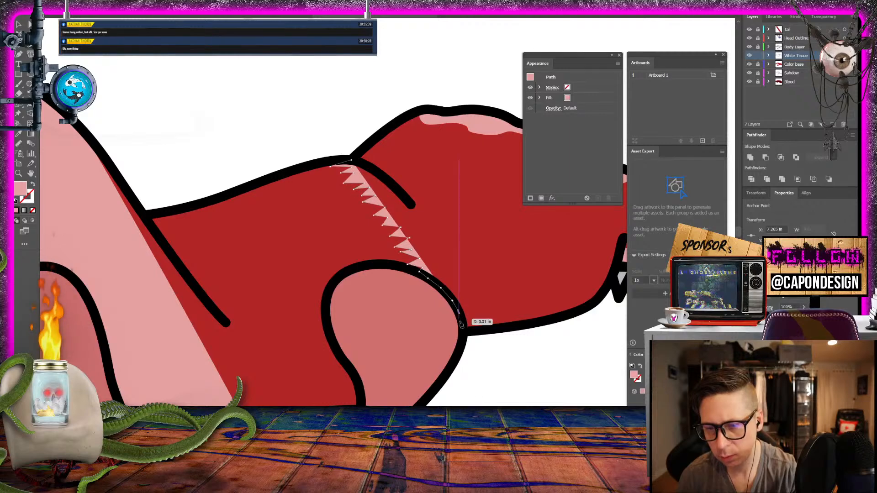
{"action": "left_click", "coordinate": [458, 321]}
{"action": "left_click", "coordinate": [469, 328]}
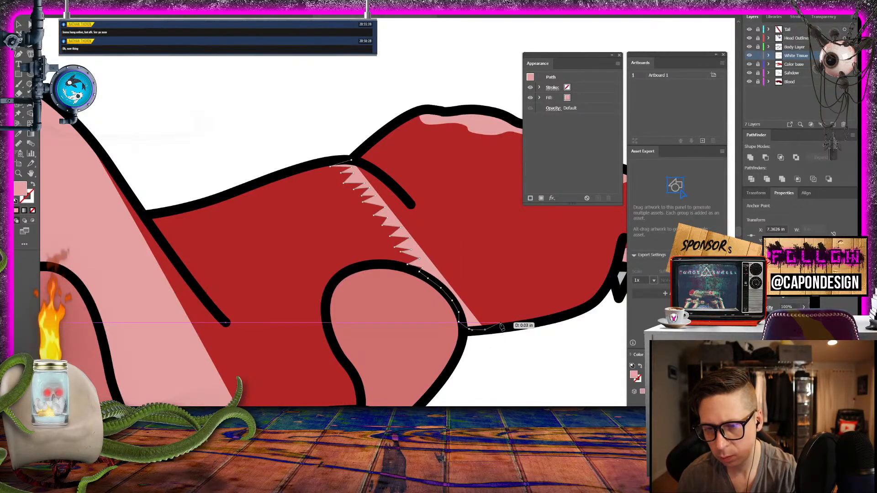
- Draw the wrist tissue's paw-side edge as a zigzag from the arm's lower outline up to the end of the wrist crease
{"action": "left_click", "coordinate": [485, 329]}
{"action": "left_click", "coordinate": [491, 320]}
{"action": "left_click", "coordinate": [496, 314]}
{"action": "left_click", "coordinate": [484, 309]}
{"action": "left_click", "coordinate": [492, 299]}
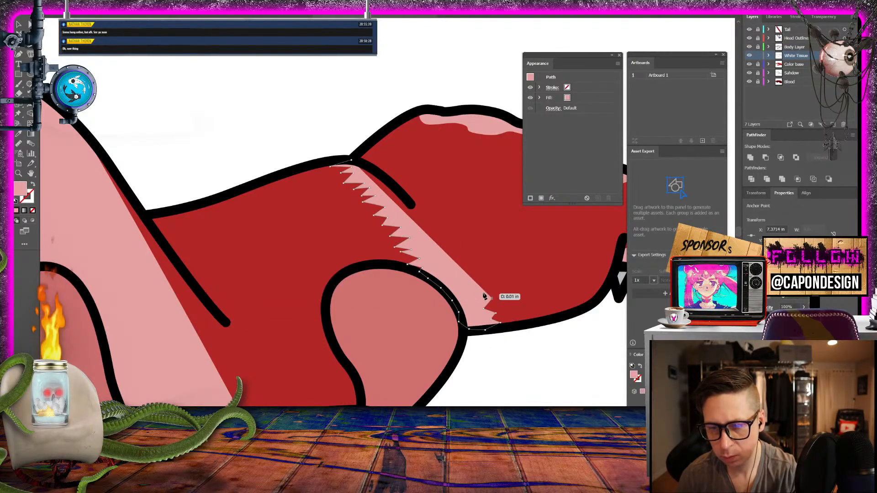
{"action": "left_click", "coordinate": [477, 291]}
{"action": "left_click", "coordinate": [486, 280]}
{"action": "left_click", "coordinate": [467, 274]}
{"action": "left_click", "coordinate": [475, 269]}
{"action": "left_click", "coordinate": [459, 265]}
{"action": "left_click", "coordinate": [457, 253]}
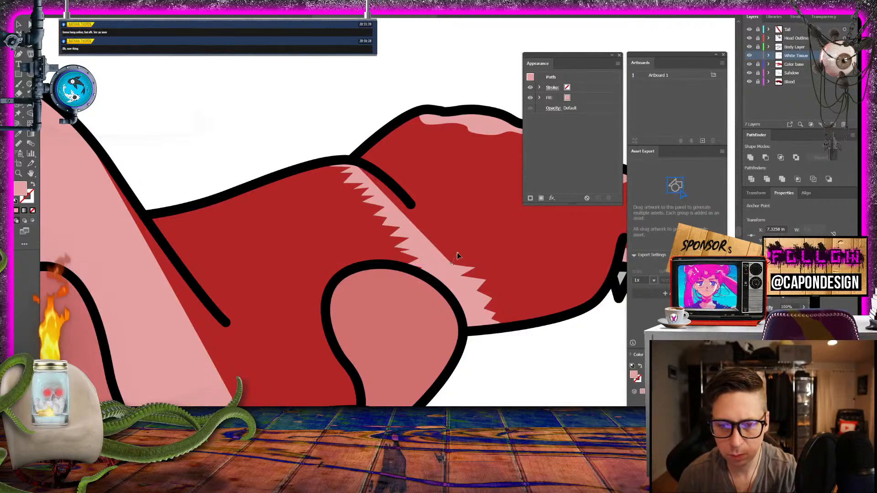
{"action": "left_click", "coordinate": [452, 238]}
{"action": "left_click", "coordinate": [429, 234]}
{"action": "left_click", "coordinate": [436, 218]}
{"action": "left_click", "coordinate": [411, 216]}
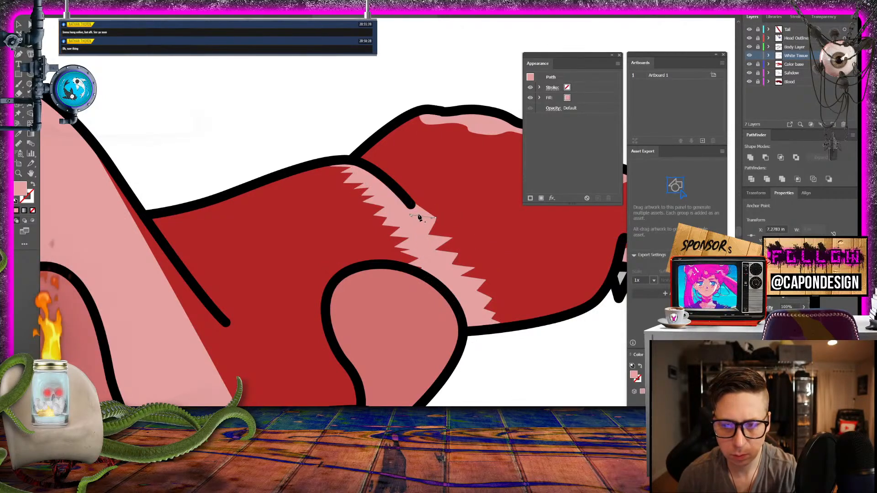
- Finish the jagged wrist tissue by following the wrist crease back to its starting point, close it and deselect it
{"action": "left_click", "coordinate": [415, 209]}
{"action": "left_click", "coordinate": [412, 208]}
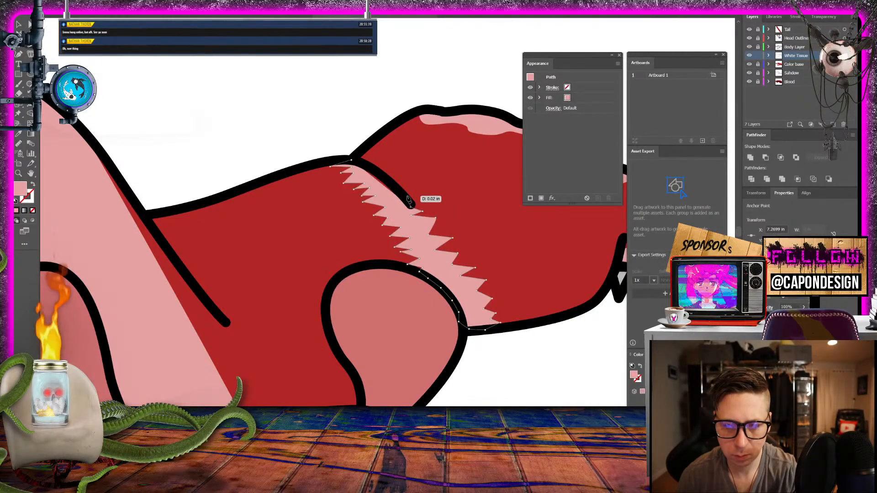
{"action": "left_click", "coordinate": [406, 196]}
{"action": "left_click", "coordinate": [391, 182]}
{"action": "left_click", "coordinate": [370, 170]}
{"action": "left_click", "coordinate": [356, 162]}
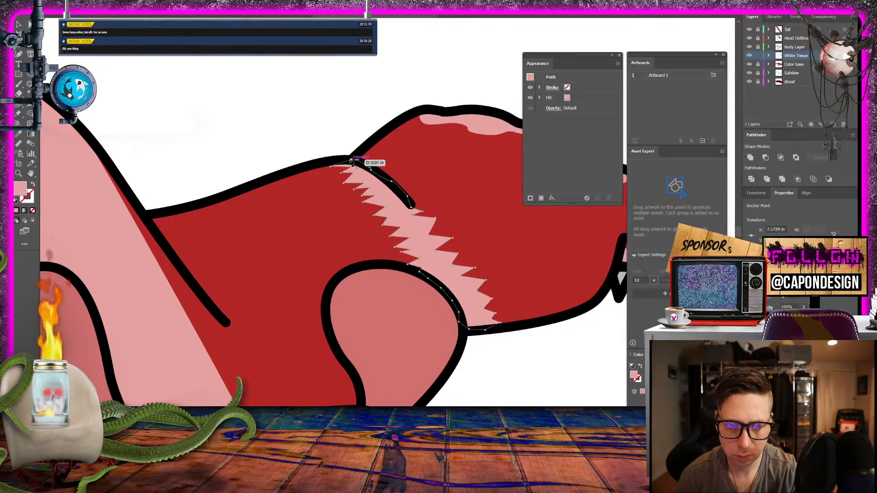
{"action": "left_click", "coordinate": [19, 20]}
{"action": "left_click", "coordinate": [208, 87]}
- Check the jagged far-wrist tissue against the whole figure at several magnifications
{"action": "key", "text": "ctrl+minus"}
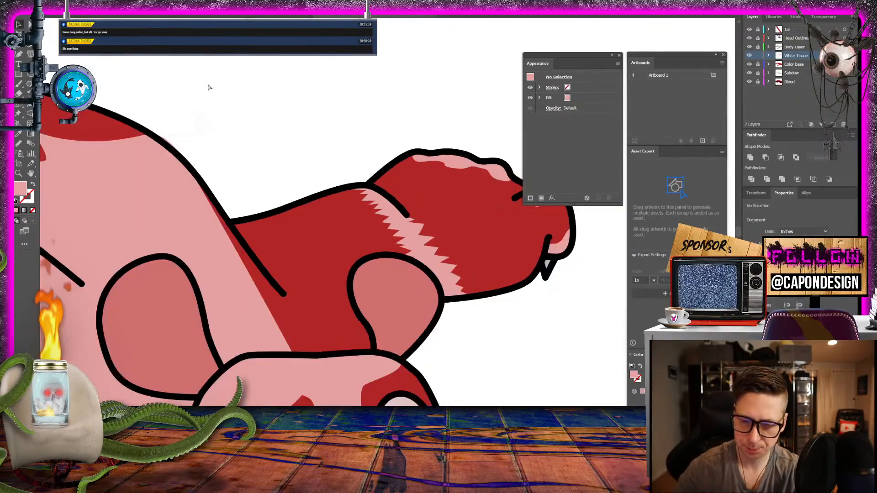
{"action": "key", "text": "ctrl+minus"}
{"action": "key", "text": "ctrl+minus"}
{"action": "key", "text": "ctrl+minus"}
{"action": "key", "text": "ctrl+minus"}
{"action": "key", "text": "ctrl+minus"}
{"action": "key", "text": "ctrl+minus"}
{"action": "key", "text": "ctrl+minus"}
{"action": "key", "text": "ctrl+plus"}
{"action": "key", "text": "ctrl+plus"}
{"action": "key", "text": "ctrl+plus"}
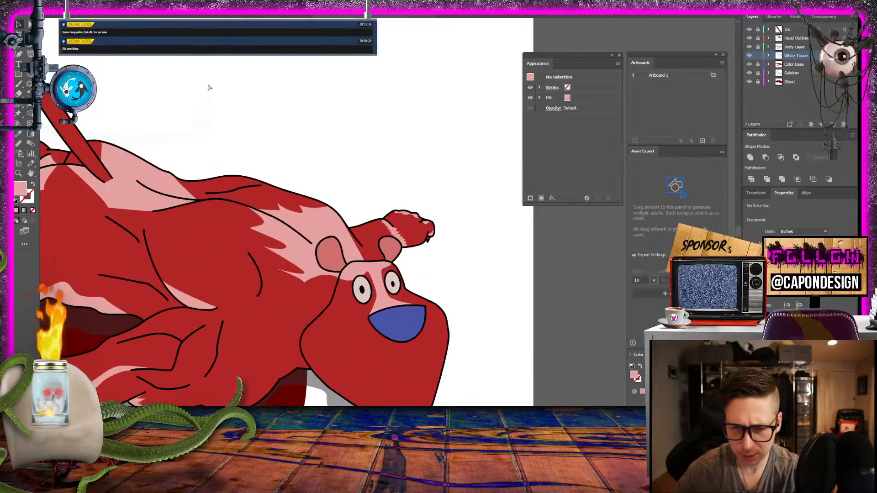
{"action": "key", "text": "ctrl+minus"}
{"action": "key", "text": "ctrl+minus"}
{"action": "key", "text": "ctrl+minus"}
{"action": "key", "text": "ctrl+plus"}
{"action": "key", "text": "ctrl+plus"}
{"action": "key", "text": "ctrl+plus"}
{"action": "key", "text": "ctrl+minus"}
{"action": "key", "text": "ctrl+minus"}
{"action": "key", "text": "ctrl+minus"}
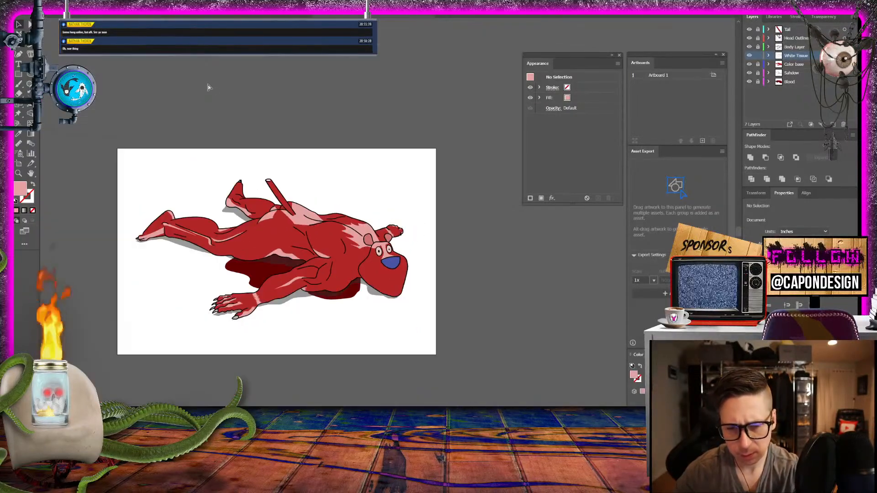
{"action": "key", "text": "ctrl+plus"}
{"action": "key", "text": "ctrl+plus"}
{"action": "key", "text": "ctrl+minus"}
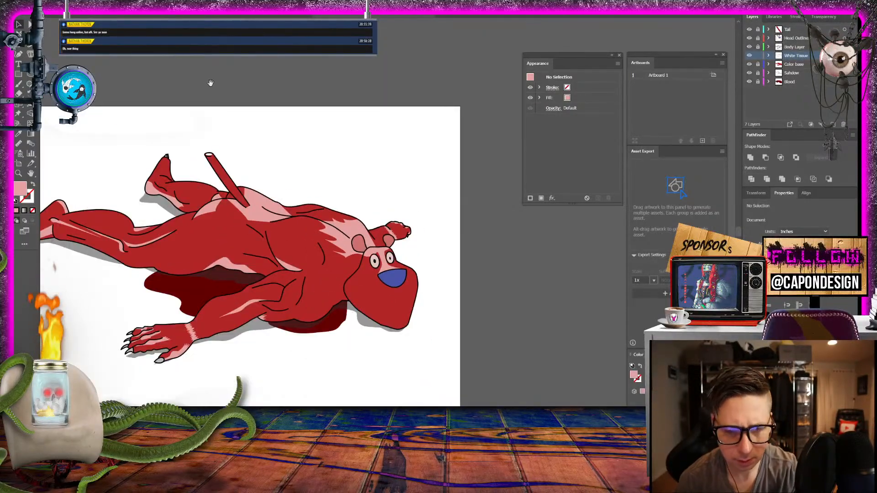
{"action": "left_click_drag", "start_coordinate": [218, 239], "coordinate": [327, 240]}
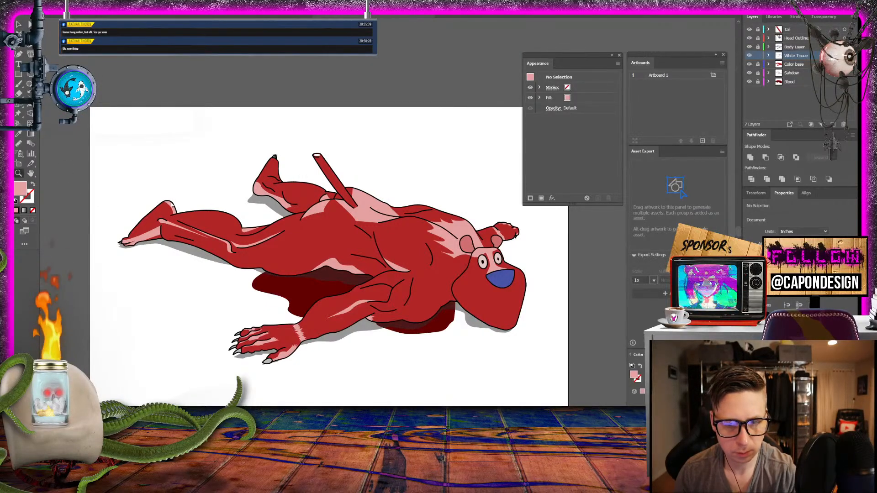
- Draw a slim pink tissue shape along the upper outline of the near calf, starting at the ankle crease and tapering, and close it
{"action": "key", "text": "z"}
{"action": "left_click_drag", "start_coordinate": [182, 211], "coordinate": [331, 263]}
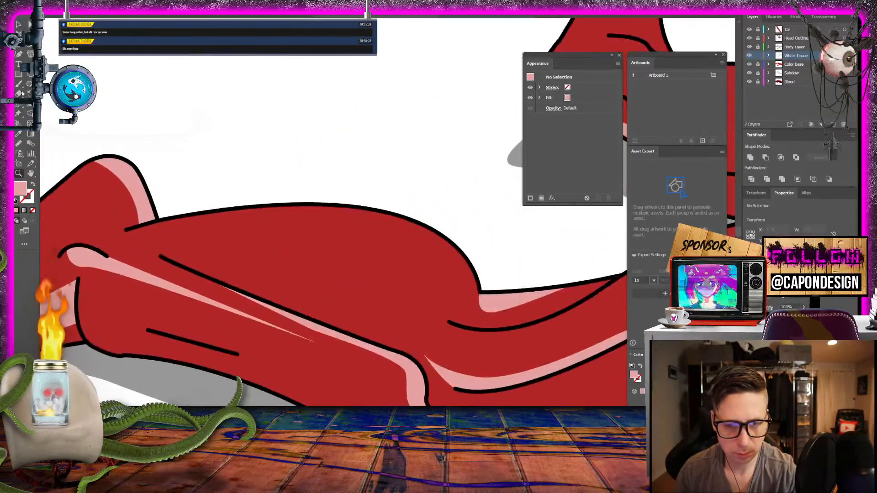
{"action": "left_click", "coordinate": [19, 54]}
{"action": "left_click", "coordinate": [293, 205]}
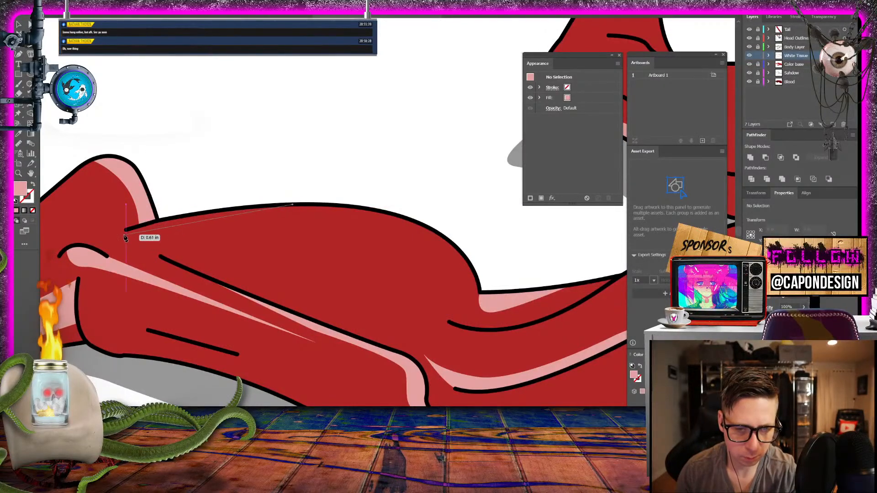
{"action": "left_click_drag", "start_coordinate": [112, 243], "coordinate": [261, 207]}
{"action": "left_click", "coordinate": [264, 206]}
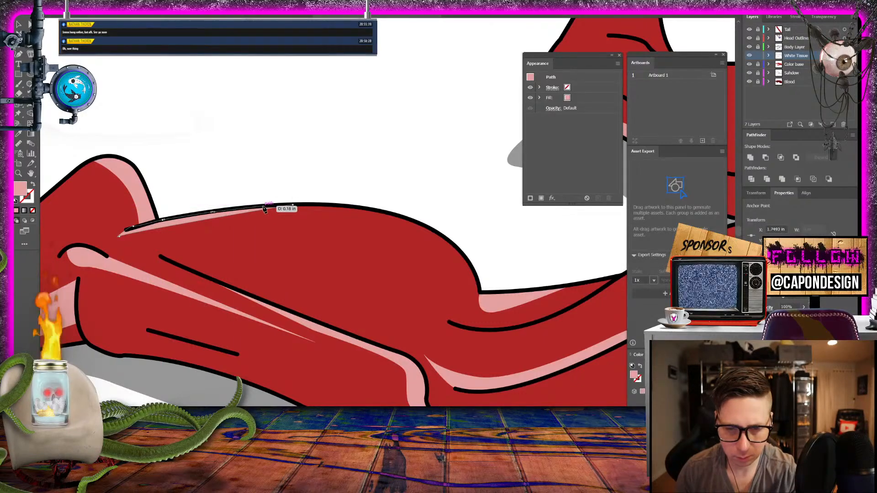
{"action": "left_click", "coordinate": [293, 205]}
{"action": "key", "text": "v"}
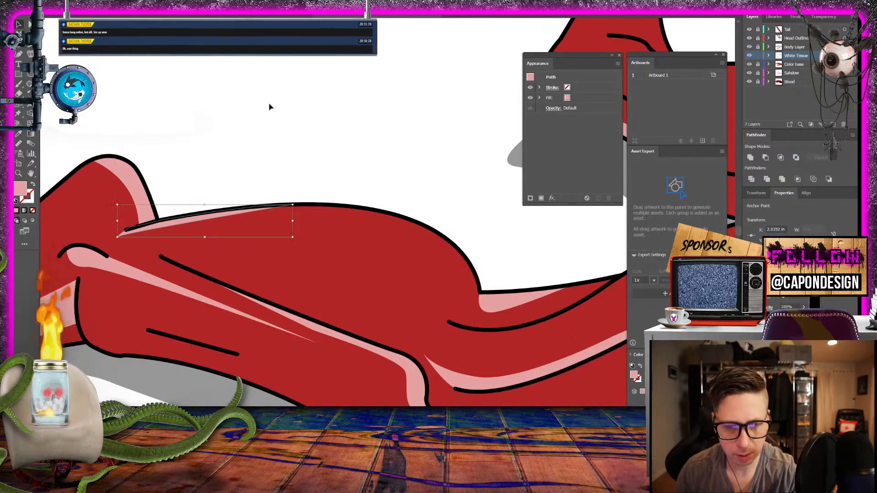
- Deselect the calf tissue and start a pink tissue shape above the upper knee crease, with a pointed tip past its end and a curved upper edge
{"action": "left_click", "coordinate": [276, 121]}
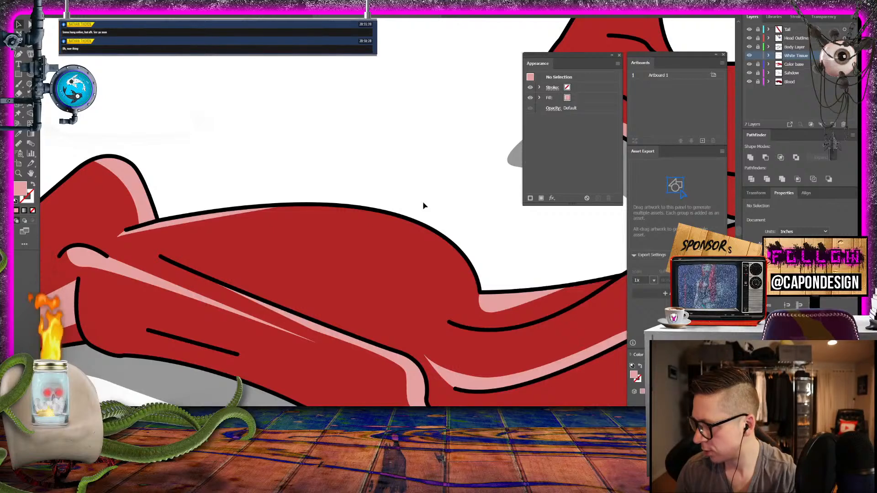
{"action": "left_click_drag", "start_coordinate": [424, 204], "coordinate": [228, 110]}
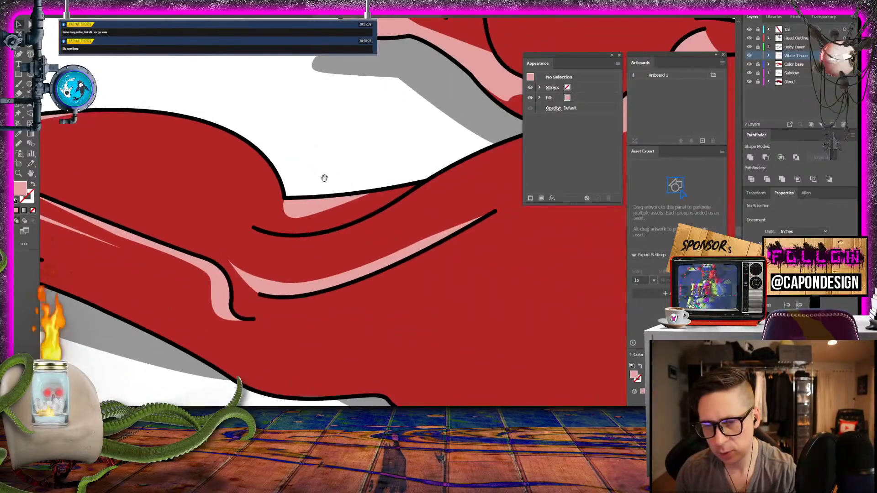
{"action": "left_click", "coordinate": [19, 54]}
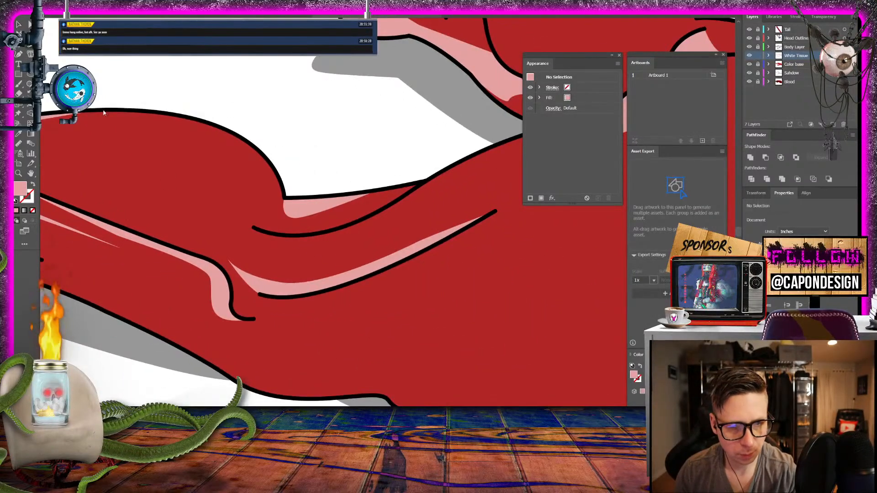
{"action": "left_click", "coordinate": [254, 228]}
{"action": "left_click_drag", "start_coordinate": [228, 207], "coordinate": [492, 163]}
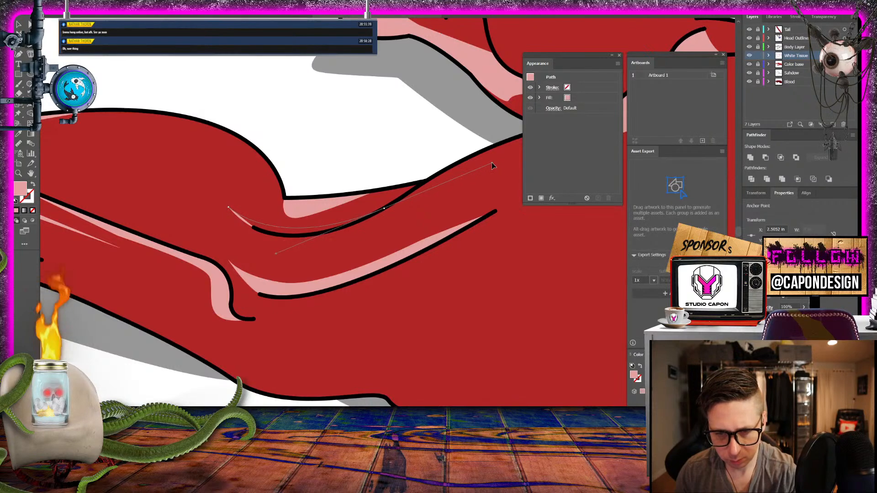
- Follow the upper knee crease back to the shape's starting point, close the slim tissue shape and deselect it
{"action": "left_click", "coordinate": [384, 209]}
{"action": "left_click", "coordinate": [372, 215]}
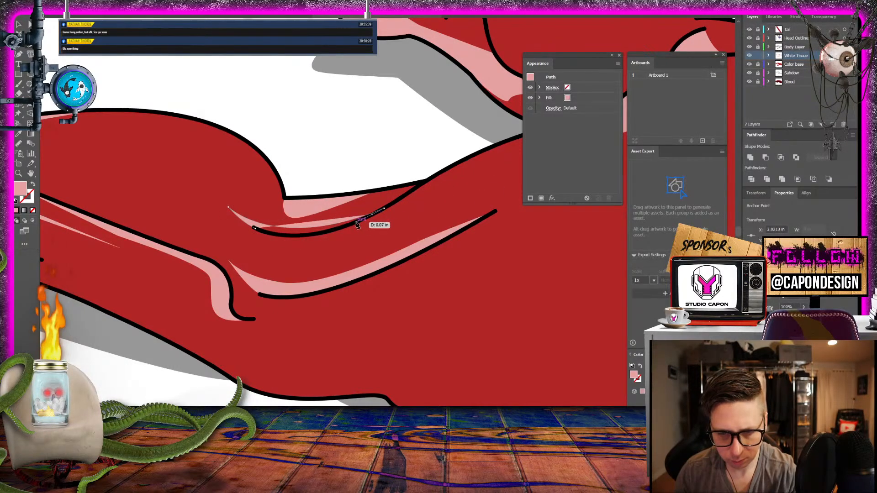
{"action": "left_click", "coordinate": [355, 222]}
{"action": "left_click", "coordinate": [339, 229]}
{"action": "left_click", "coordinate": [322, 232]}
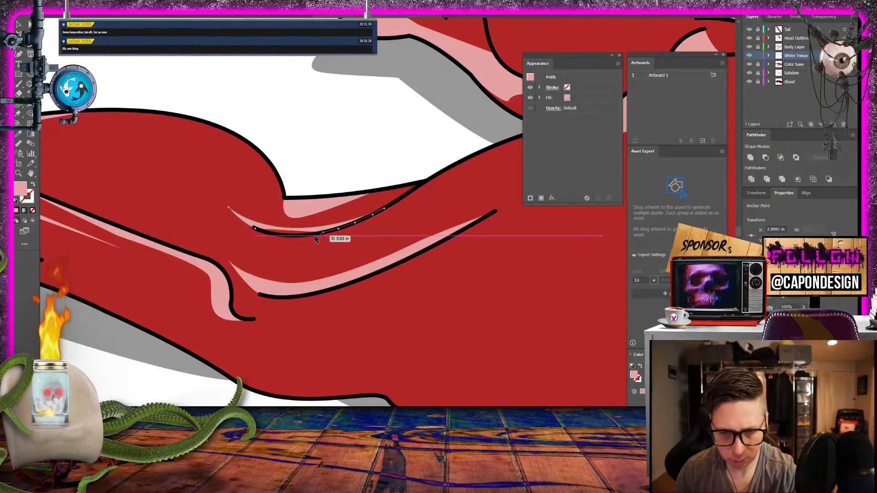
{"action": "left_click", "coordinate": [297, 236]}
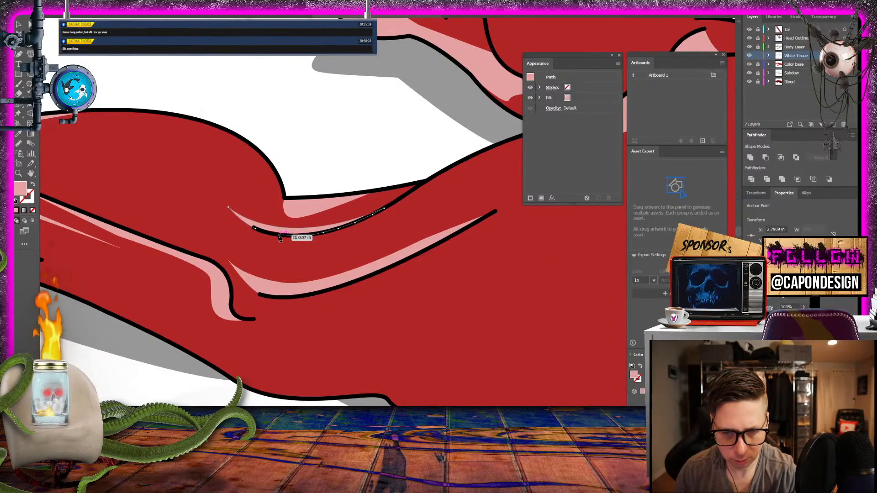
{"action": "left_click", "coordinate": [278, 235]}
{"action": "left_click", "coordinate": [267, 233]}
{"action": "left_click", "coordinate": [262, 232]}
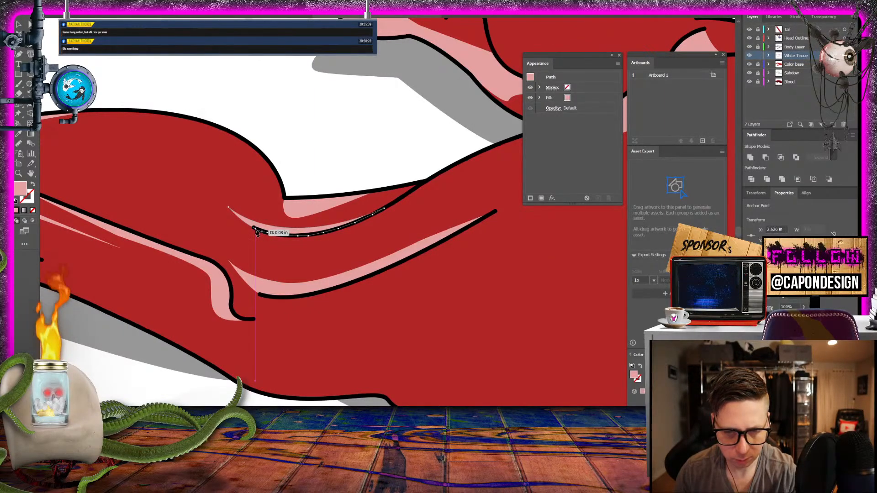
{"action": "left_click", "coordinate": [255, 229]}
{"action": "left_click", "coordinate": [16, 26]}
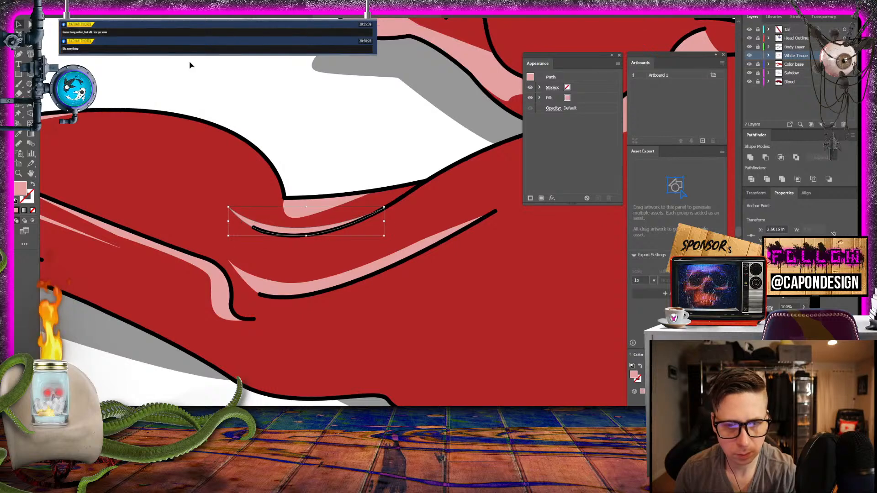
{"action": "left_click", "coordinate": [303, 103]}
- Draw the inner edge of a pink tissue patch on the head beside the near eye, bulging inward and ending on the cheek outline
{"action": "left_click_drag", "start_coordinate": [408, 138], "coordinate": [145, 150]}
{"action": "left_click_drag", "start_coordinate": [433, 166], "coordinate": [259, 250]}
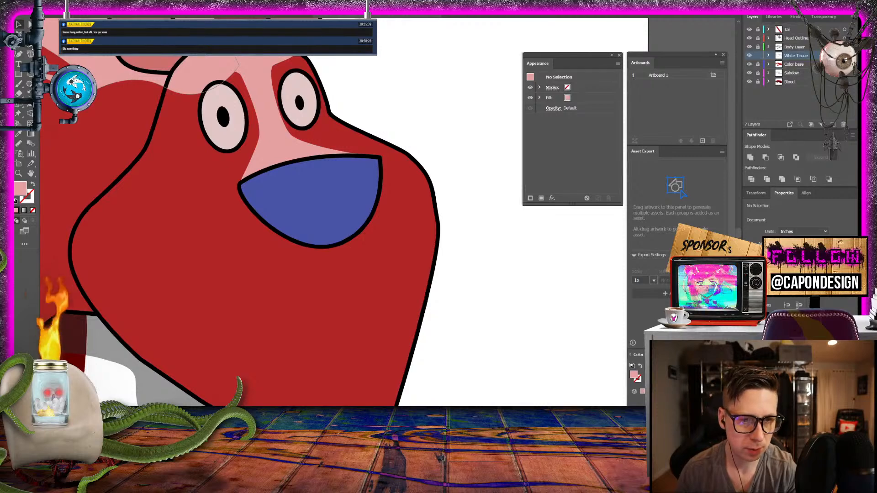
{"action": "left_click", "coordinate": [18, 54]}
{"action": "left_click", "coordinate": [163, 94]}
{"action": "left_click_drag", "start_coordinate": [172, 123], "coordinate": [178, 128]}
{"action": "left_click_drag", "start_coordinate": [168, 165], "coordinate": [158, 170]}
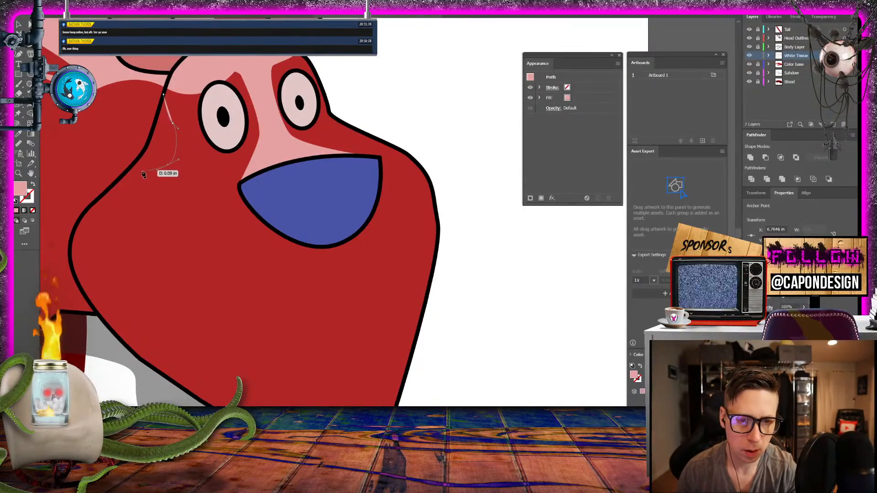
{"action": "left_click", "coordinate": [108, 190]}
- Finish the cheek tissue by following the head outline back up to its starting point, close it and deselect it
{"action": "left_click", "coordinate": [127, 173]}
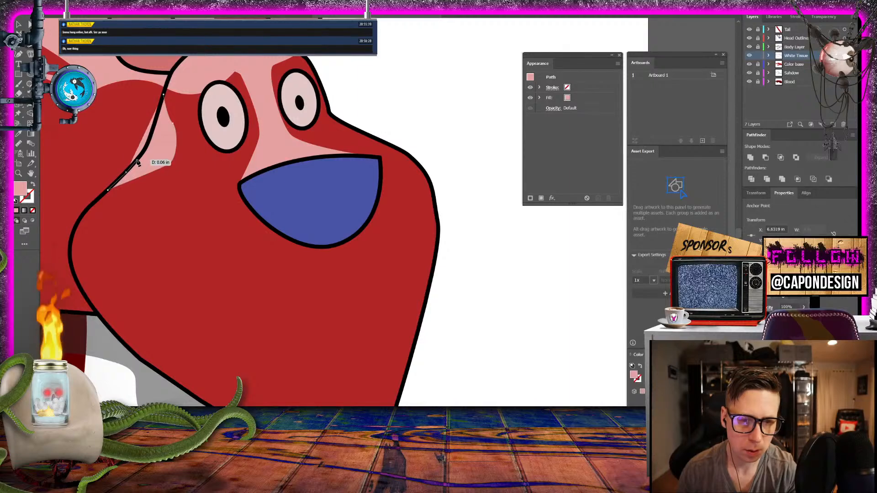
{"action": "left_click", "coordinate": [137, 159]}
{"action": "left_click", "coordinate": [146, 147]}
{"action": "left_click", "coordinate": [152, 131]}
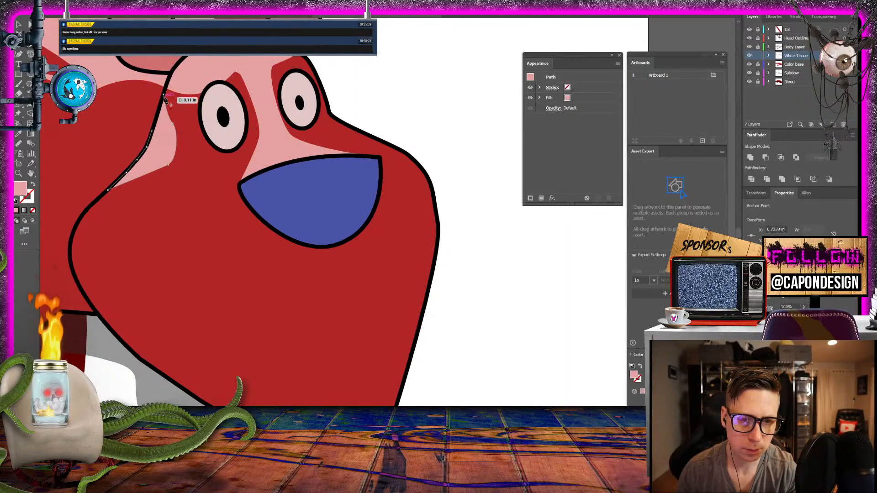
{"action": "left_click", "coordinate": [163, 95]}
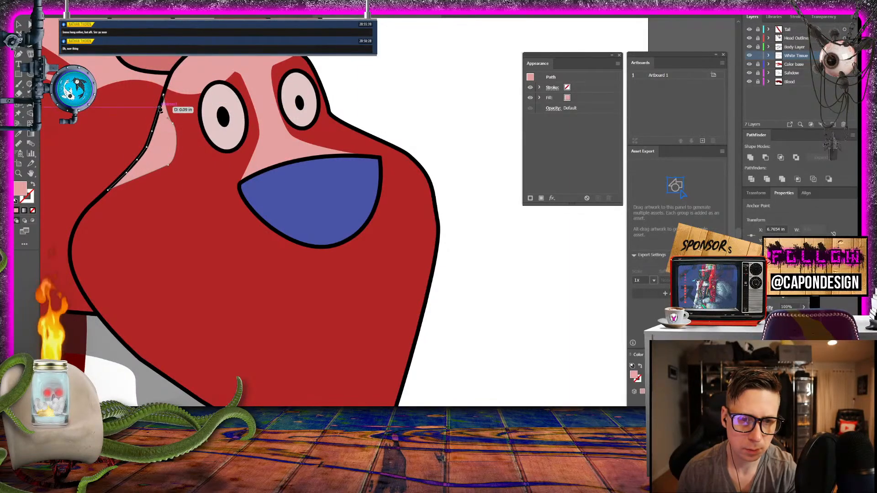
{"action": "left_click", "coordinate": [160, 107]}
{"action": "left_click", "coordinate": [163, 95]}
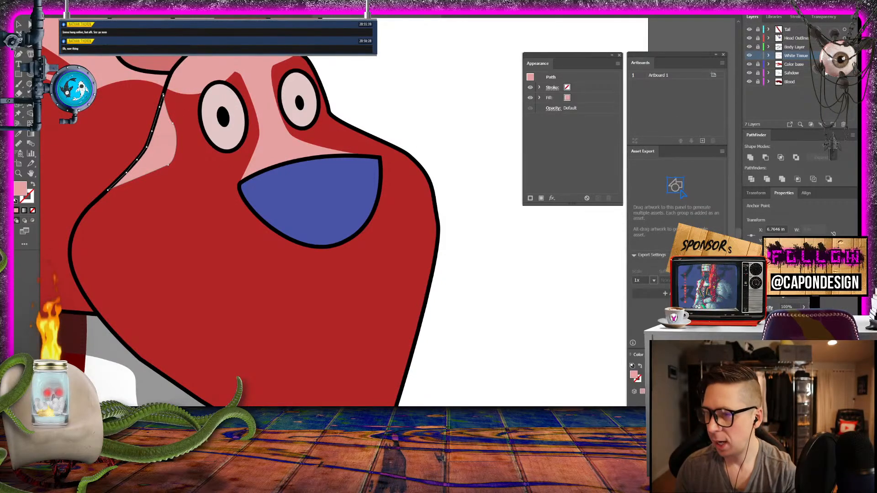
{"action": "key", "text": "v"}
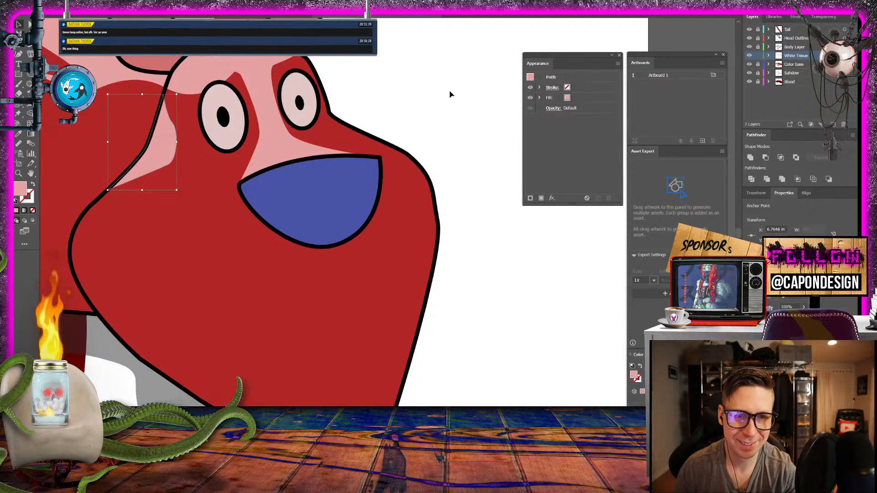
{"action": "left_click", "coordinate": [454, 91]}
{"action": "key", "text": "ctrl+0"}
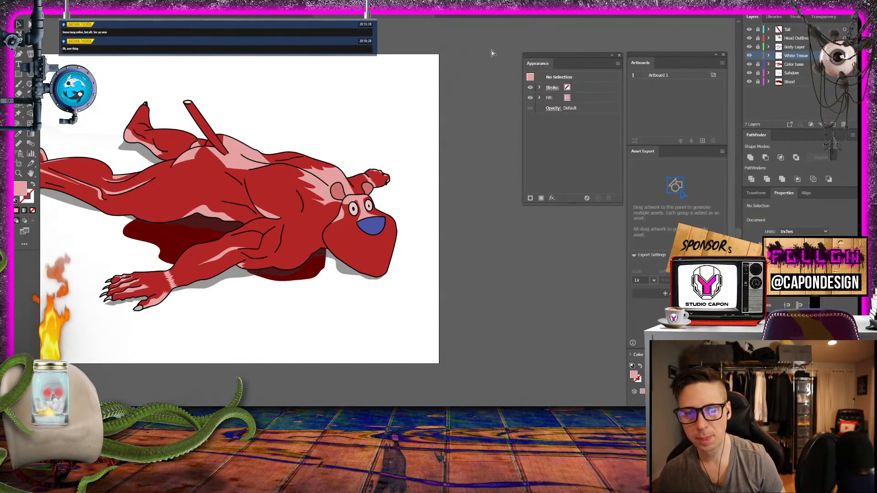
{"action": "key", "text": "ctrl+plus"}
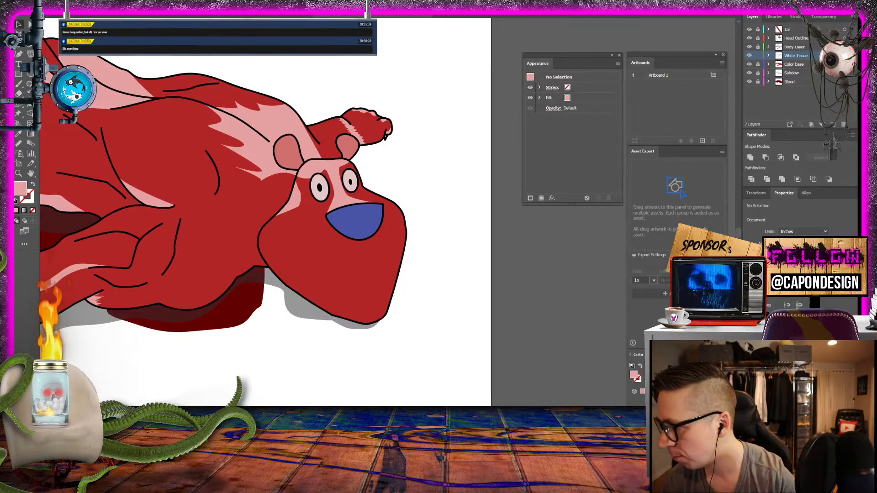
{"action": "key", "text": "super+d"}
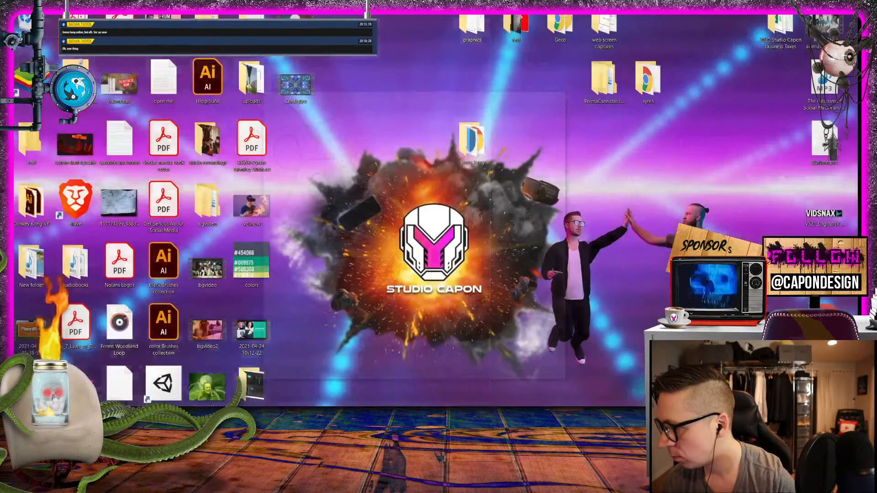
{"action": "key", "text": "super+d"}
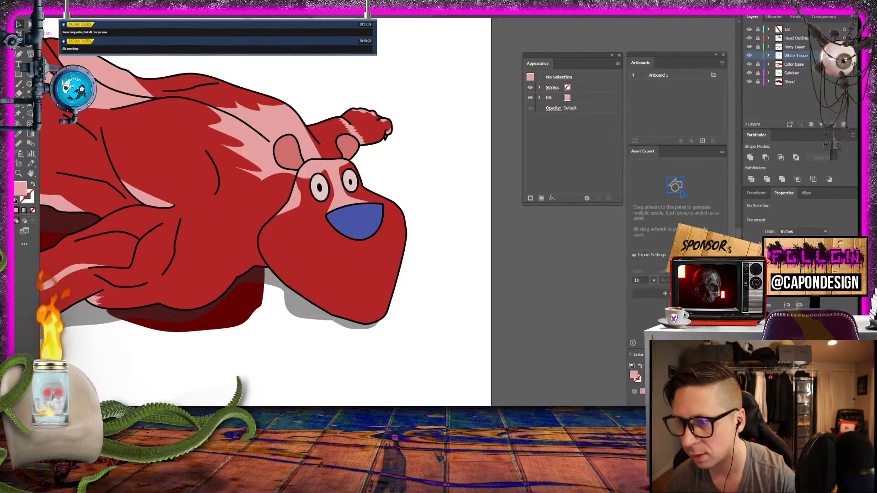
- Create a new layer above the Tail layer and name it "Mouth Mover"
{"action": "left_click", "coordinate": [789, 30]}
{"action": "left_click", "coordinate": [832, 124]}
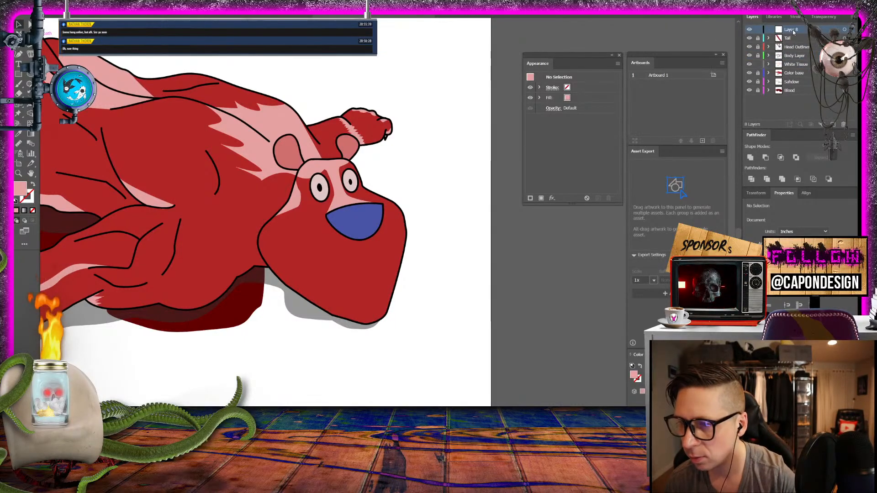
{"action": "double_click", "coordinate": [792, 29]}
{"action": "type", "text": "Mo"}
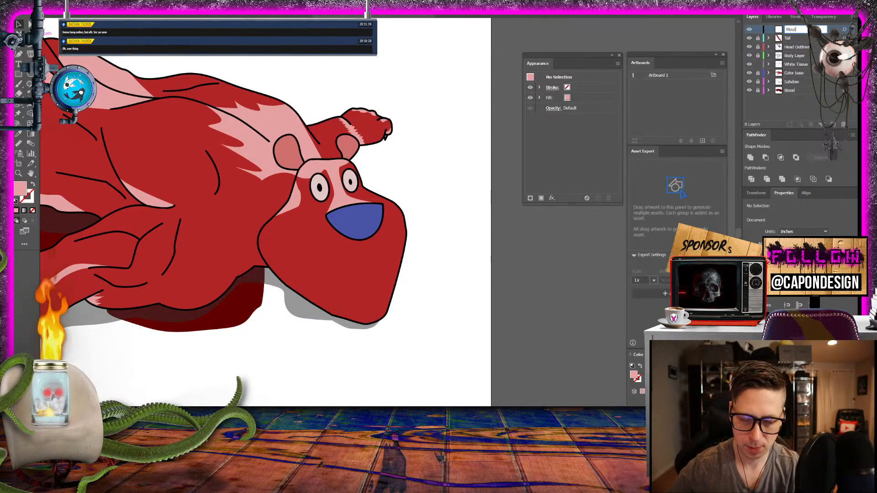
{"action": "type", "text": "uth Mov"}
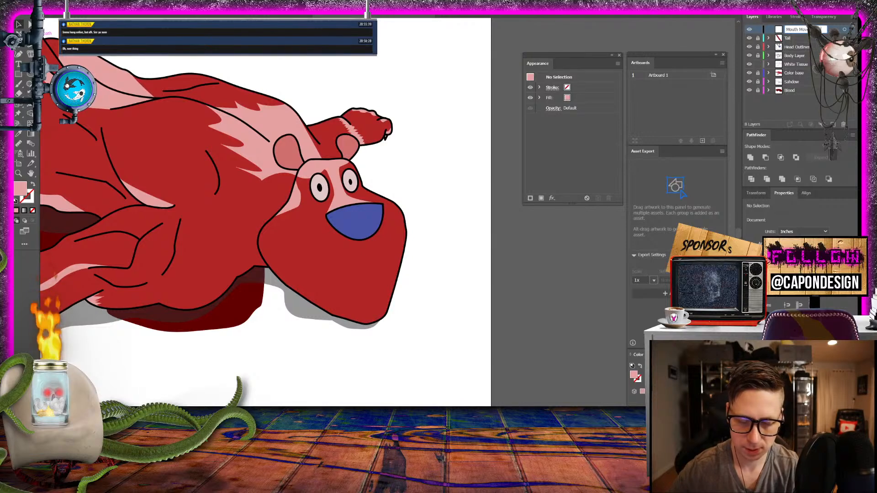
{"action": "type", "text": "er"}
{"action": "key", "text": "Return"}
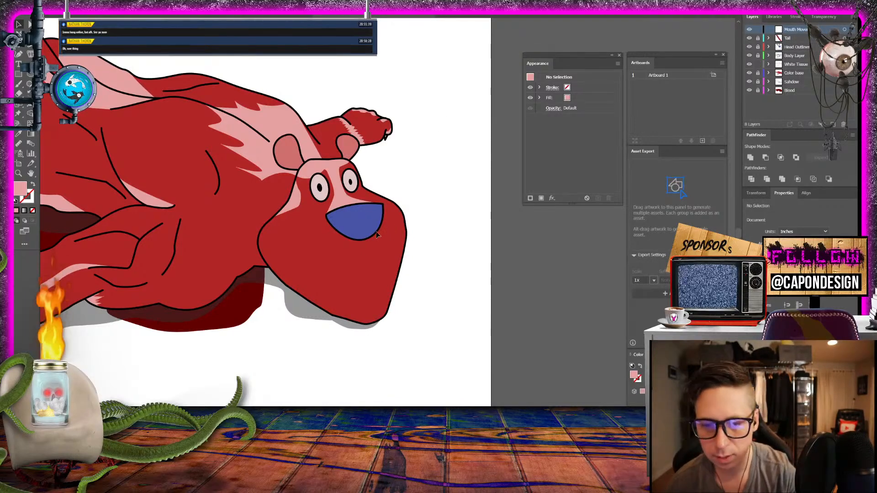
- Start placing a file and browse the Desktop folder for the tony-the-tiger-sq-1024x668-1 image
{"action": "left_click", "coordinate": [18, 173]}
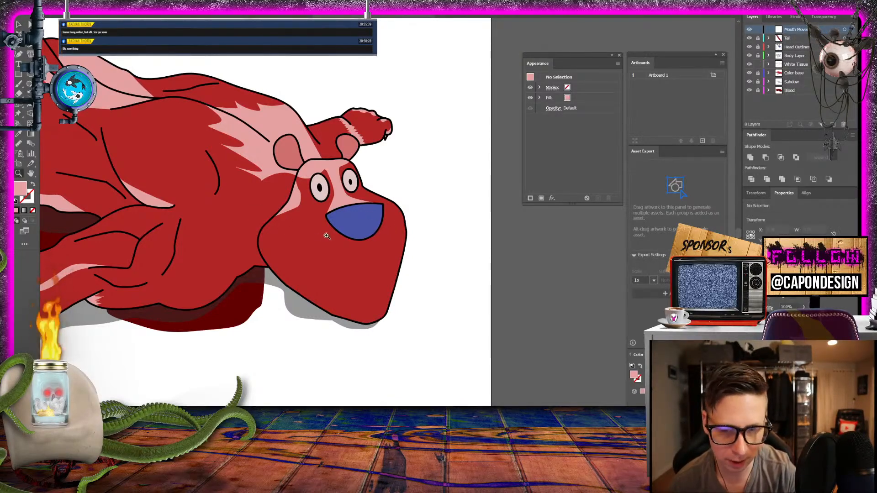
{"action": "mouse_move", "coordinate": [327, 234]}
{"action": "left_mouse_down"}
{"action": "mouse_move", "coordinate": [382, 252]}
{"action": "mouse_move", "coordinate": [337, 222]}
{"action": "left_mouse_up"}
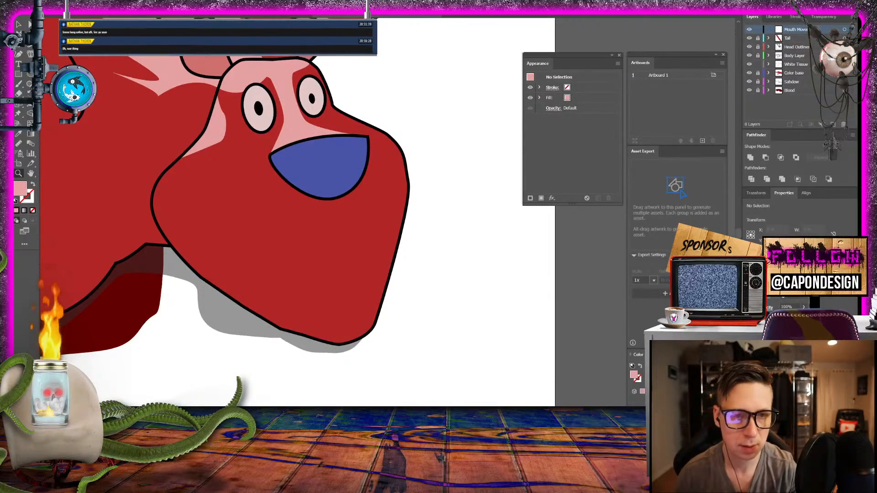
{"action": "left_click", "coordinate": [50, 1]}
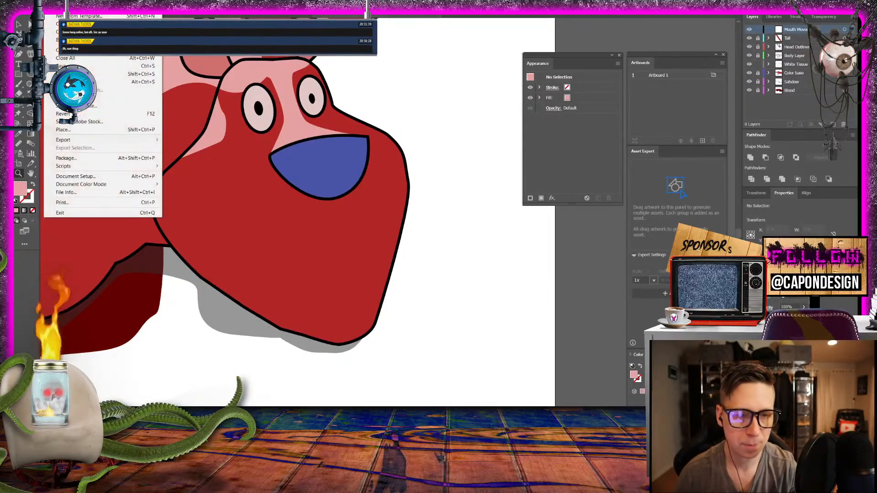
{"action": "left_click", "coordinate": [82, 129]}
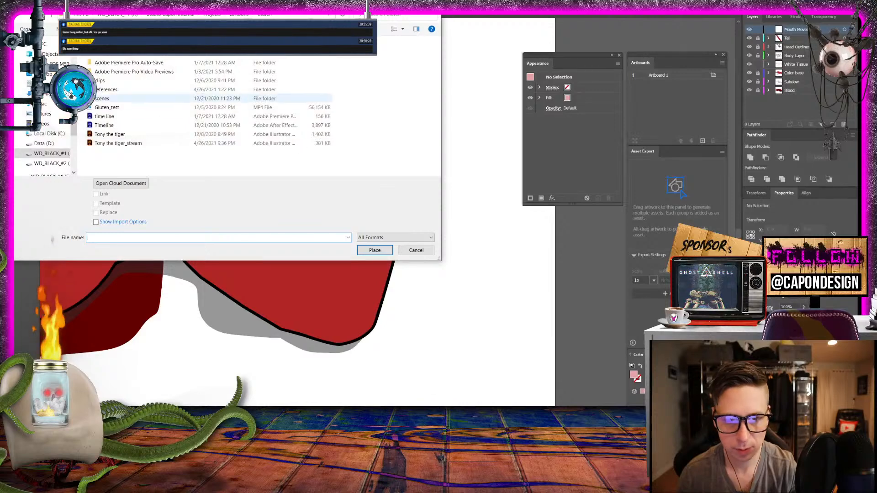
{"action": "left_click", "coordinate": [47, 74]}
{"action": "scroll", "coordinate": [318, 134], "scroll_direction": "down", "scroll_amount": 5}
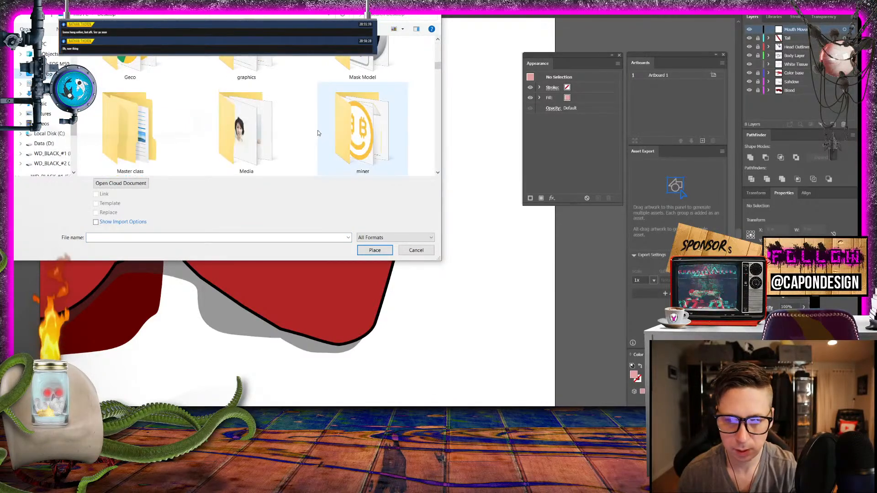
{"action": "scroll", "coordinate": [319, 133], "scroll_direction": "down", "scroll_amount": 15}
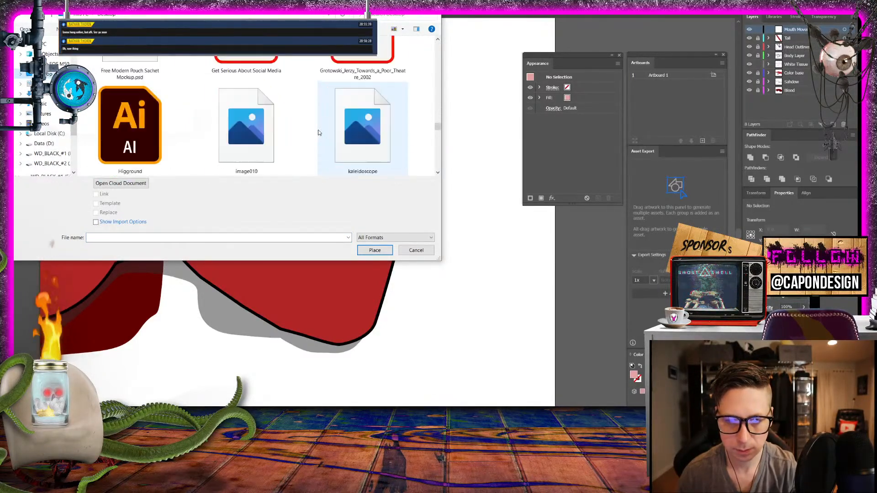
{"action": "scroll", "coordinate": [319, 133], "scroll_direction": "down", "scroll_amount": 10}
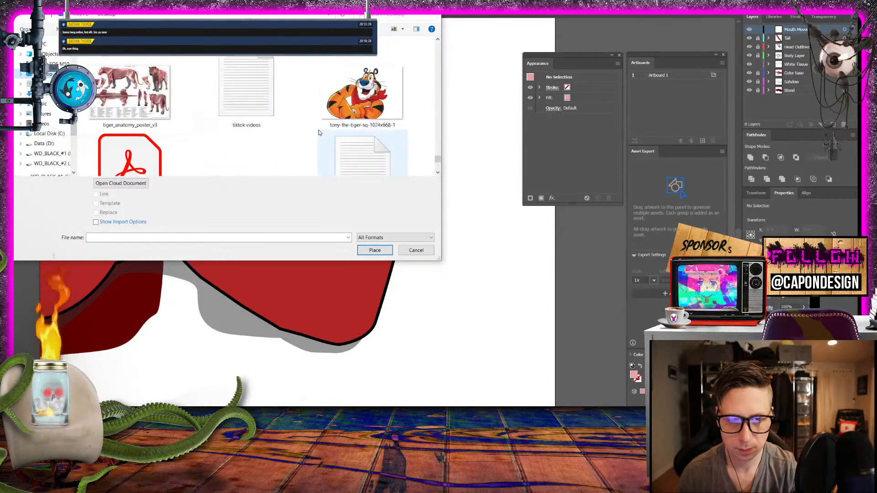
{"action": "scroll", "coordinate": [318, 133], "scroll_direction": "up", "scroll_amount": 1}
- Place the tony-the-tiger-sq-1024x668-1 image as a linked file beside the creature's head on the new layer
{"action": "left_click", "coordinate": [320, 132]}
{"action": "left_click", "coordinate": [375, 251]}
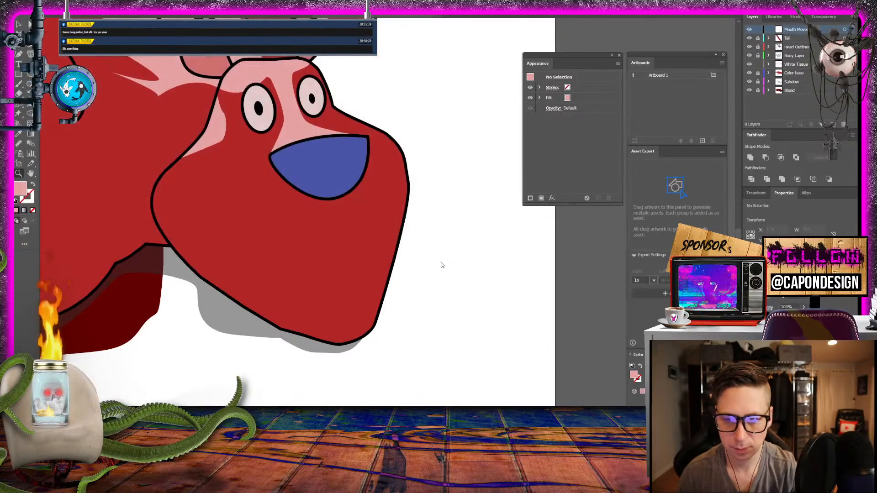
{"action": "left_click", "coordinate": [476, 264]}
{"action": "left_click_drag", "start_coordinate": [580, 329], "coordinate": [323, 181]}
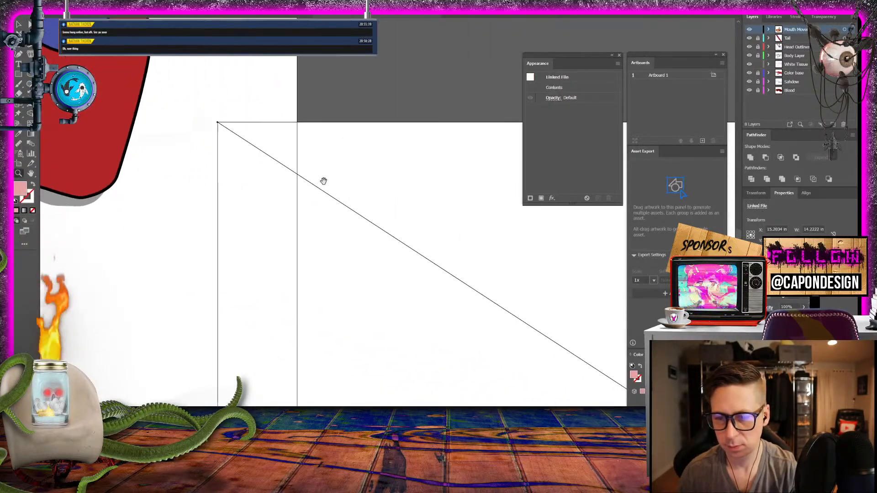
{"action": "key", "text": "ctrl+minus"}
{"action": "key", "text": "ctrl+minus"}
{"action": "key", "text": "ctrl+minus"}
{"action": "key", "text": "ctrl+minus"}
{"action": "key", "text": "ctrl+minus"}
{"action": "key", "text": "ctrl+minus"}
{"action": "key", "text": "ctrl+minus"}
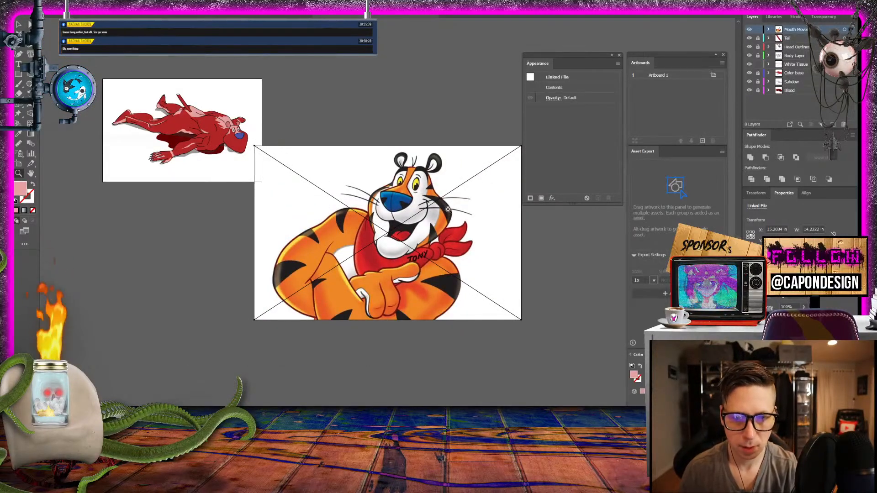
{"action": "key", "text": "v"}
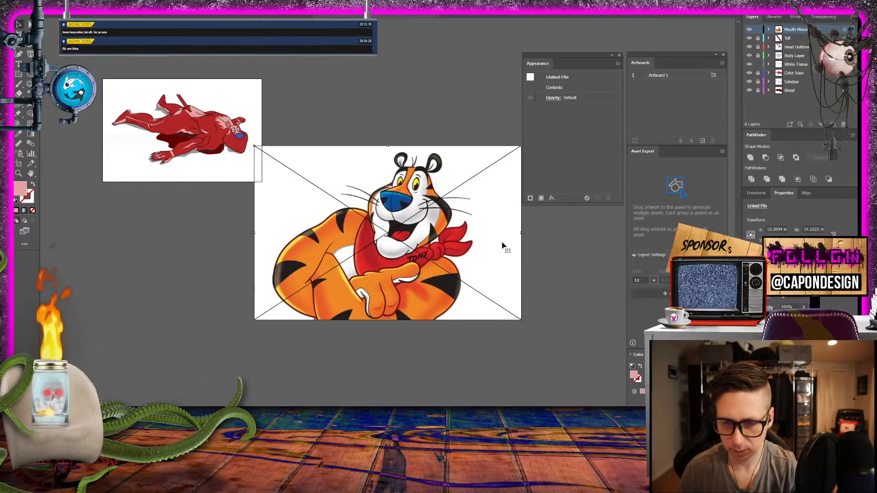
- Mirror the placed tiger image horizontally, scale it down to about 2.59 in wide and position it beside the creature's head
{"action": "left_click_drag", "start_coordinate": [521, 233], "coordinate": [138, 220]}
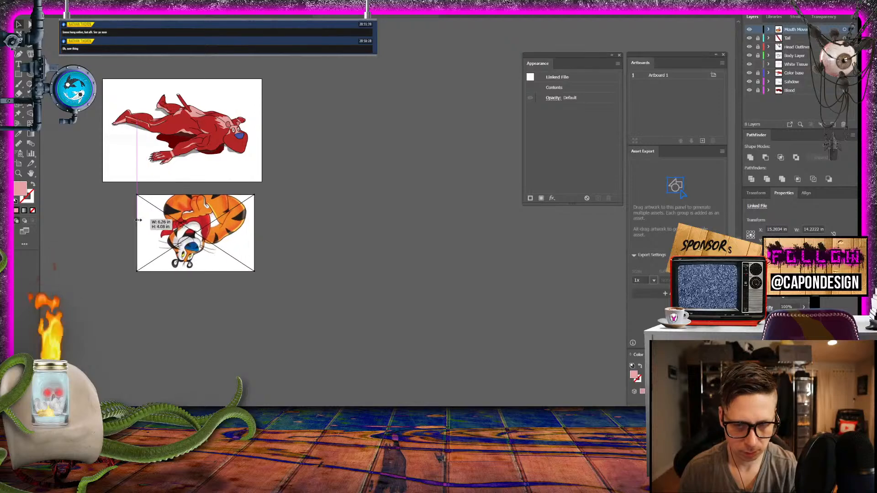
{"action": "left_click_drag", "start_coordinate": [195, 196], "coordinate": [305, 167]}
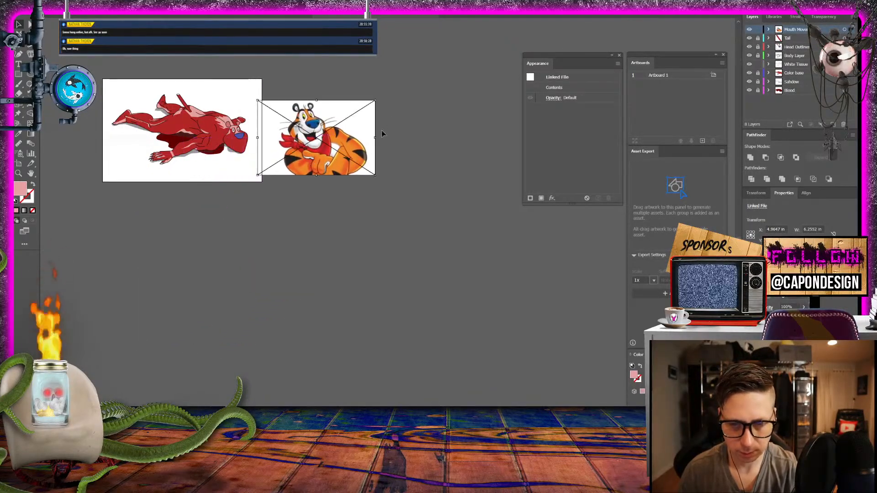
{"action": "left_click_drag", "start_coordinate": [376, 100], "coordinate": [311, 123]}
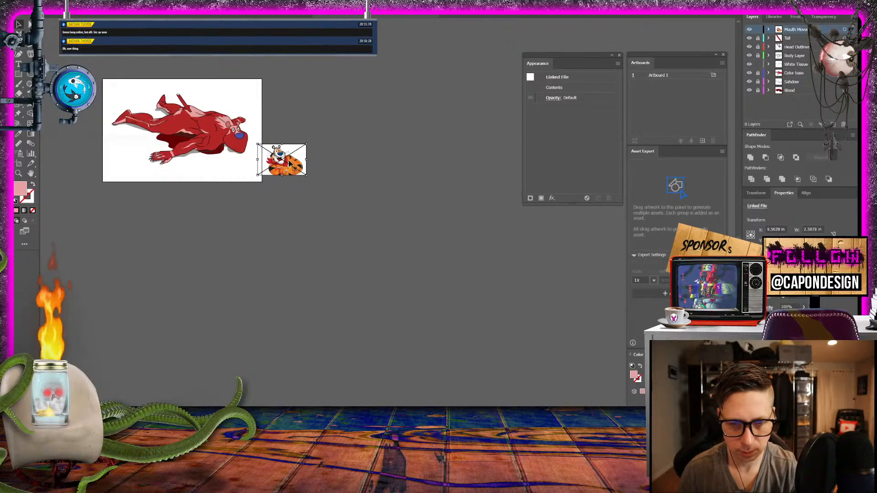
{"action": "left_click_drag", "start_coordinate": [291, 162], "coordinate": [317, 300]}
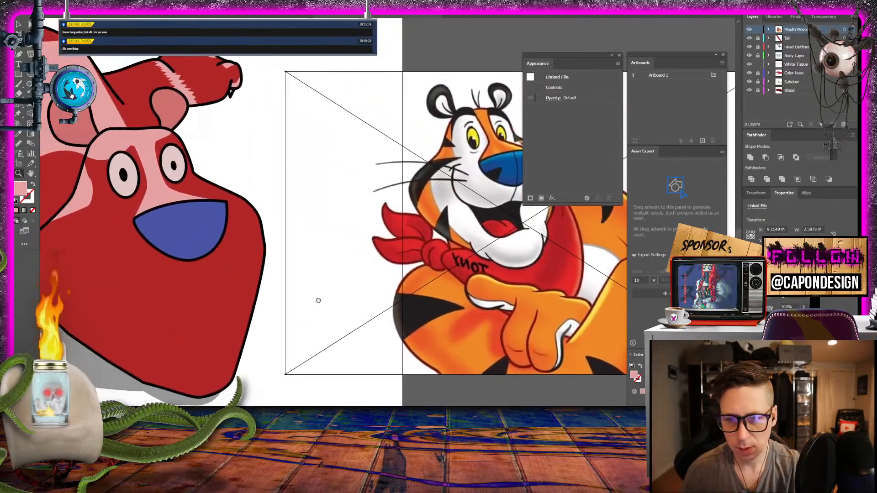
- Set the drawing colours to no fill and a black stroke
{"action": "left_click_drag", "start_coordinate": [235, 274], "coordinate": [269, 181]}
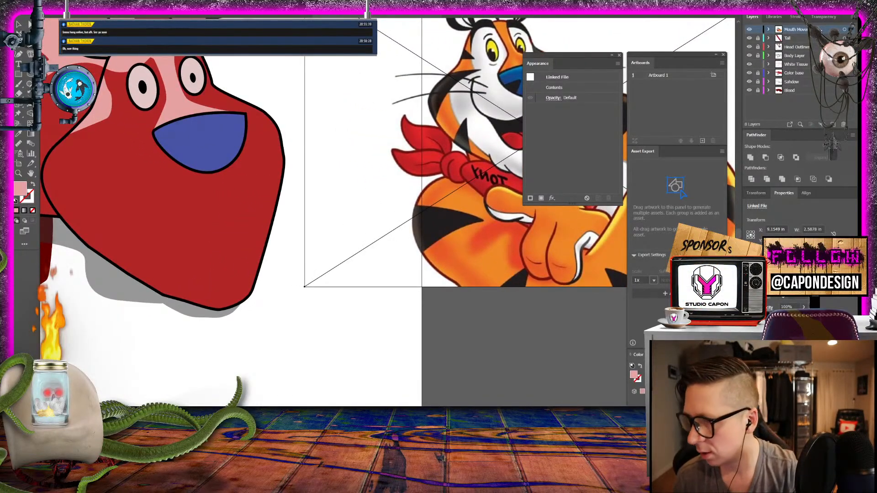
{"action": "left_click_drag", "start_coordinate": [497, 197], "coordinate": [461, 206]}
{"action": "left_click_drag", "start_coordinate": [310, 194], "coordinate": [325, 186]}
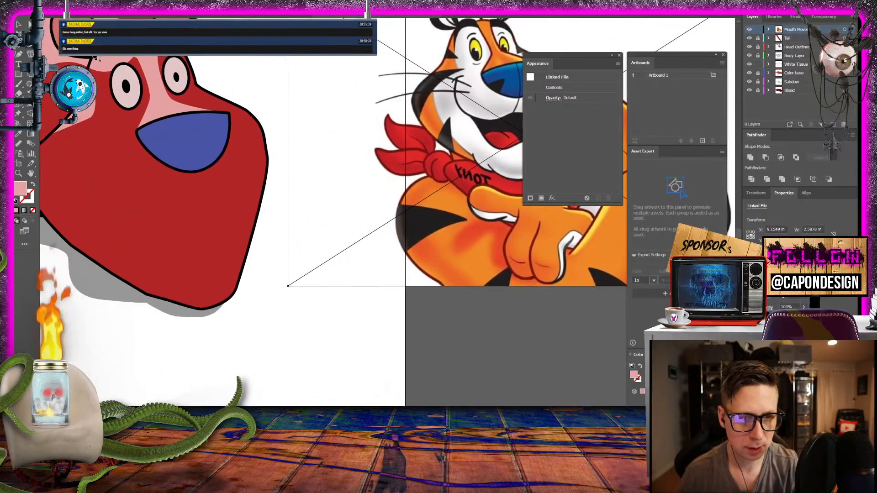
{"action": "left_click", "coordinate": [33, 185]}
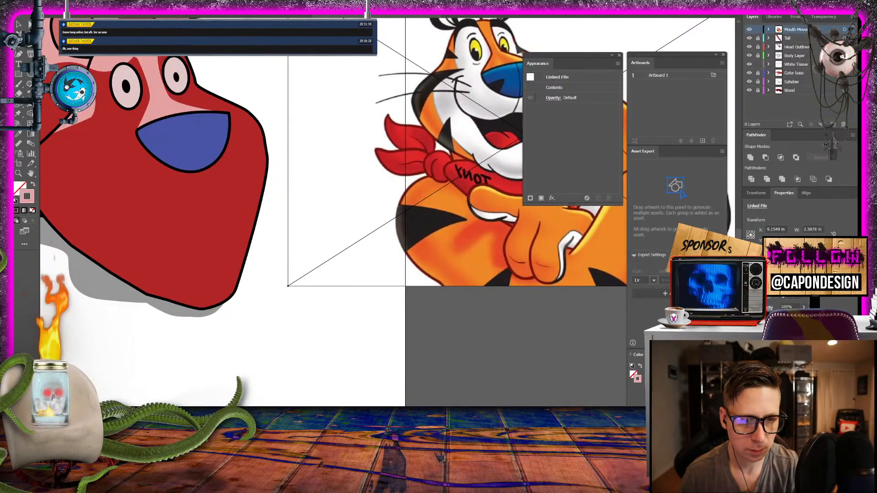
{"action": "double_click", "coordinate": [28, 197]}
{"action": "left_click_drag", "start_coordinate": [359, 267], "coordinate": [319, 283]}
{"action": "left_click", "coordinate": [520, 175]}
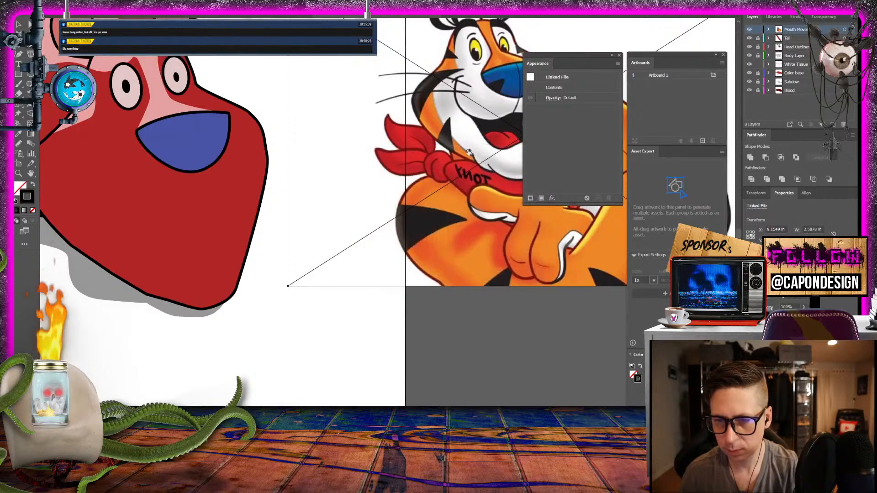
- Trace the tiger's smile with a curved open path running from one cheek along the upper lip to the other cheek
{"action": "left_click_drag", "start_coordinate": [445, 85], "coordinate": [291, 126]}
{"action": "left_click", "coordinate": [302, 122]}
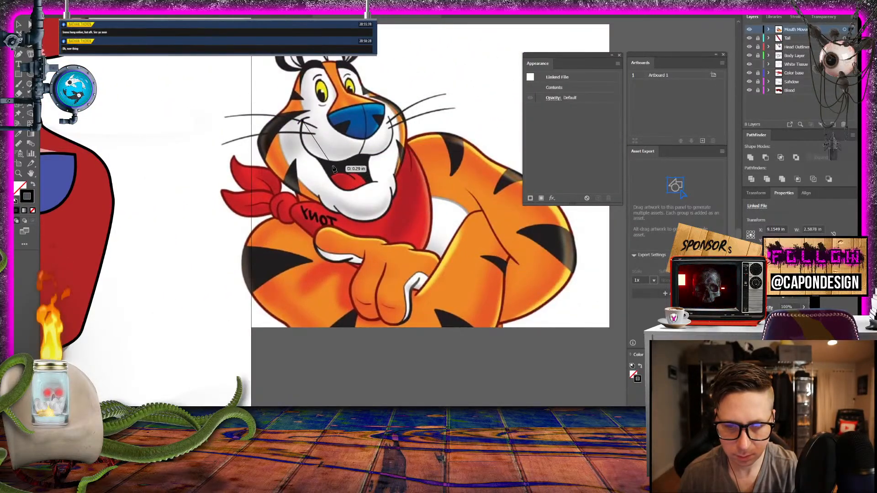
{"action": "left_click_drag", "start_coordinate": [360, 153], "coordinate": [429, 129]}
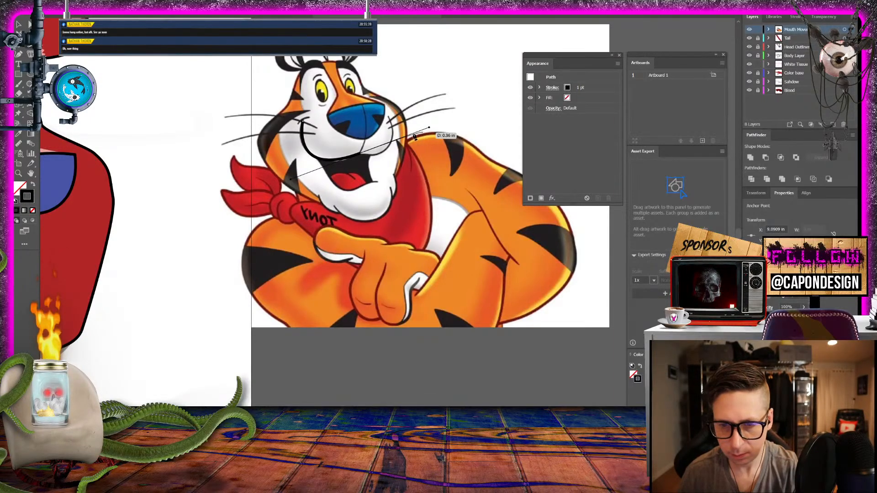
{"action": "left_click", "coordinate": [360, 155]}
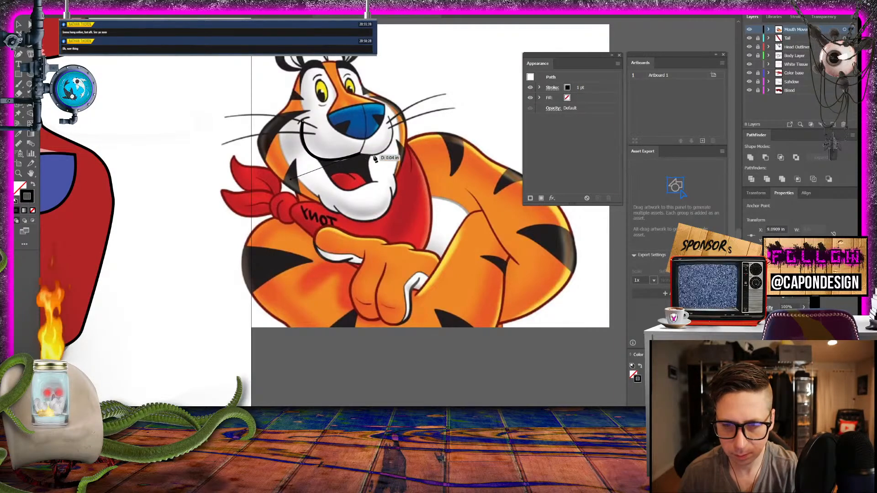
{"action": "left_click_drag", "start_coordinate": [391, 118], "coordinate": [379, 71]}
- Move the traced smile line below the creature's nose, enlarge it to about 0.88 in wide across the muzzle and deselect it
{"action": "left_click", "coordinate": [18, 24]}
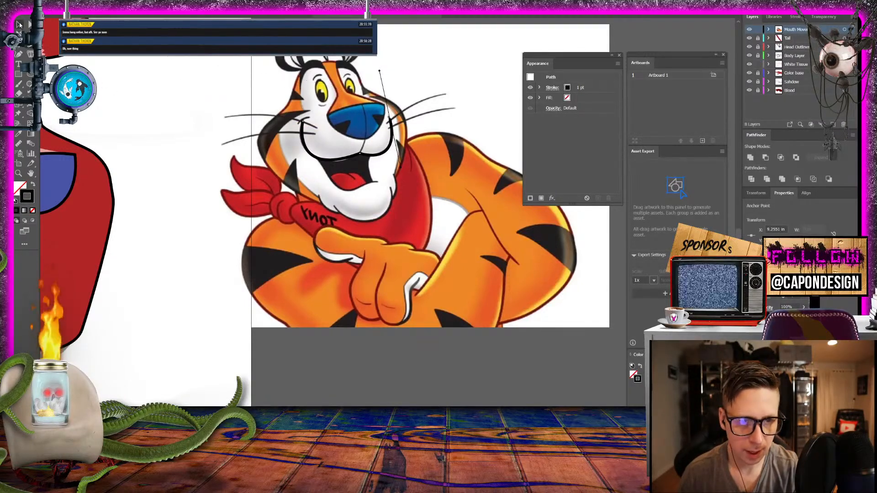
{"action": "left_click_drag", "start_coordinate": [155, 79], "coordinate": [288, 85]}
{"action": "left_click_drag", "start_coordinate": [448, 165], "coordinate": [131, 252]}
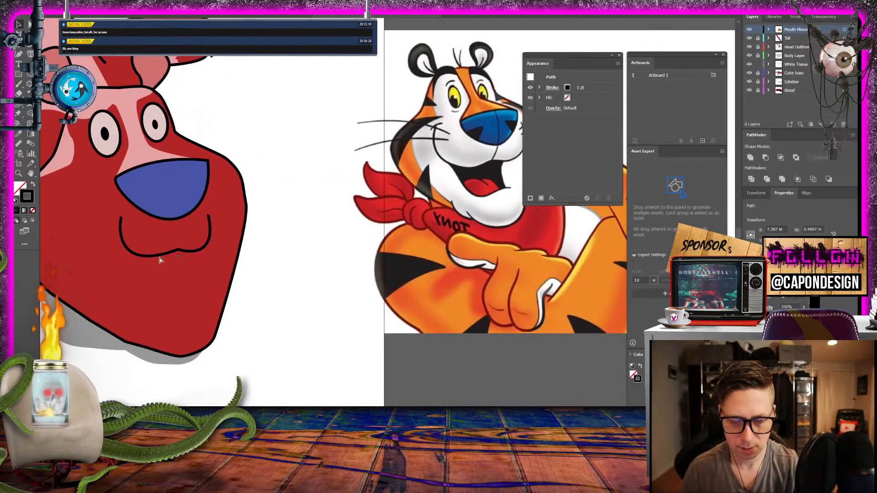
{"action": "key", "text": "ctrl+t"}
{"action": "left_click_drag", "start_coordinate": [210, 258], "coordinate": [238, 259]}
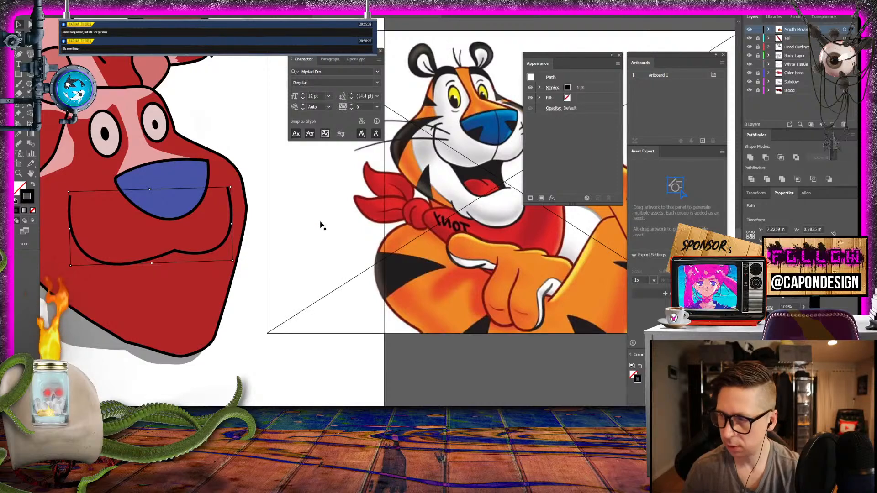
{"action": "left_click_drag", "start_coordinate": [184, 252], "coordinate": [188, 246]}
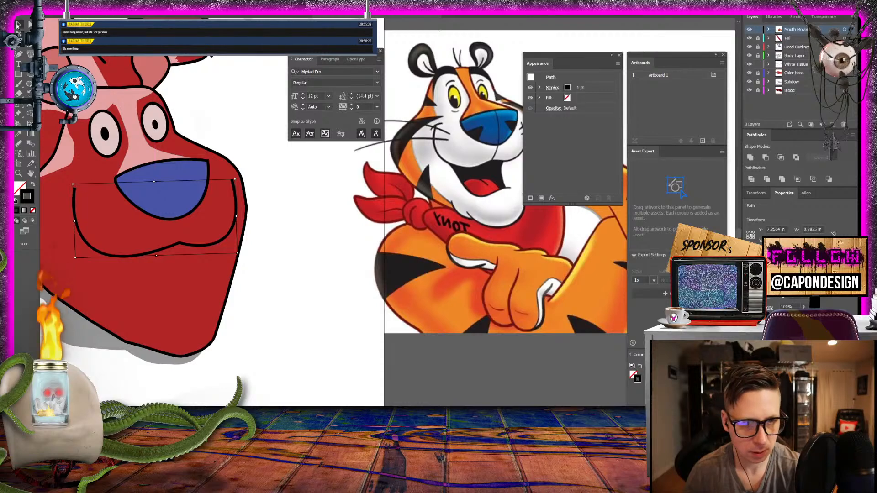
{"action": "left_click", "coordinate": [211, 112]}
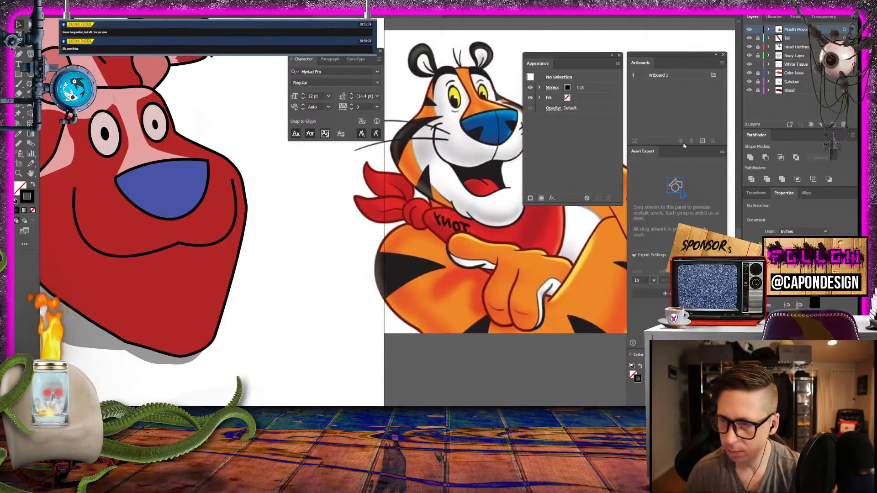
- Unlock the Head Outline layer and draw a closed curved nostril at the nose's lower left edge, filled black without a stroke
{"action": "left_click", "coordinate": [758, 47]}
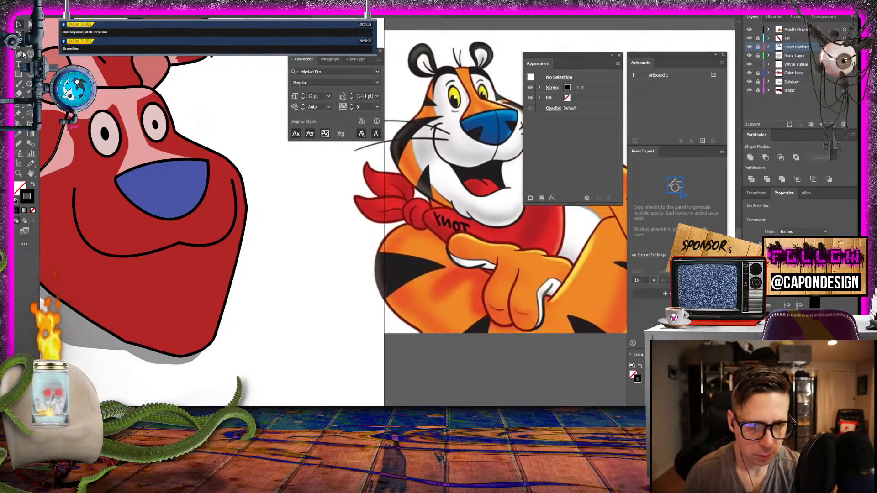
{"action": "key", "text": "p"}
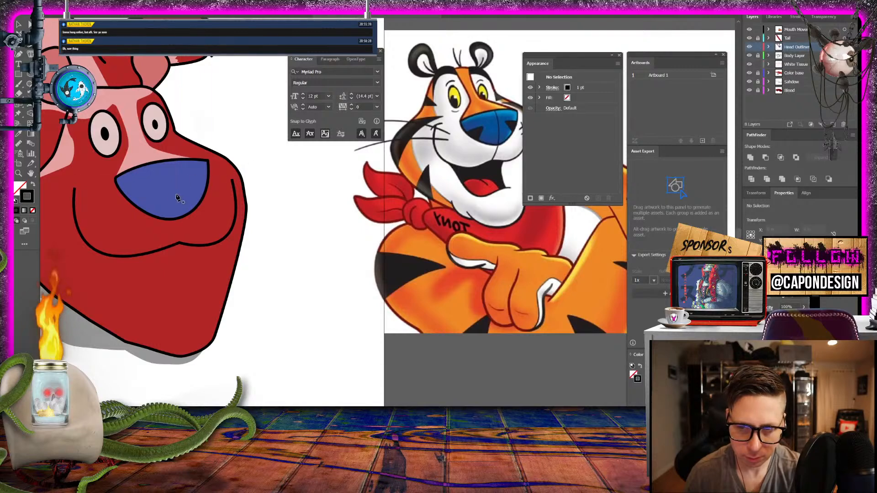
{"action": "left_click", "coordinate": [130, 201]}
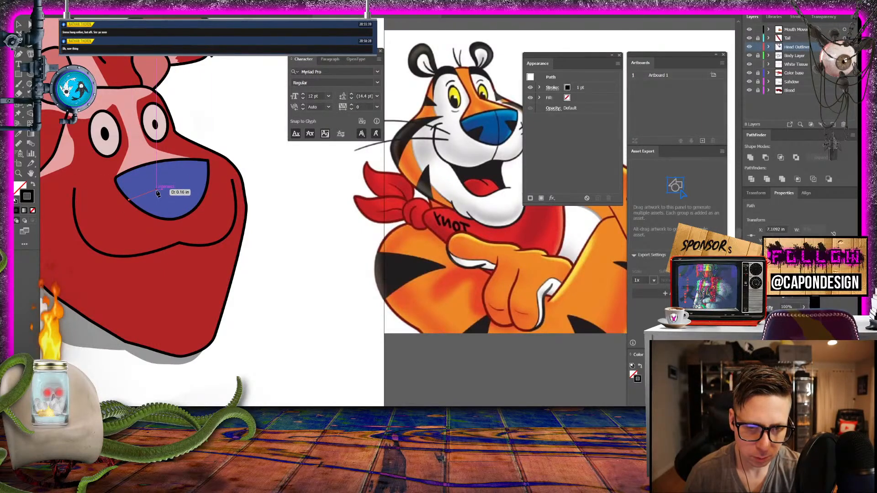
{"action": "left_click_drag", "start_coordinate": [157, 189], "coordinate": [137, 208]}
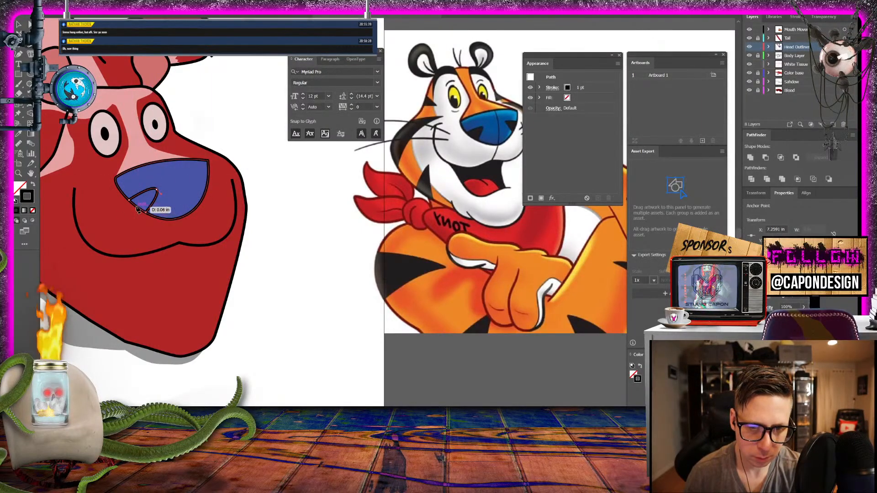
{"action": "left_click", "coordinate": [33, 184]}
{"action": "left_click", "coordinate": [129, 200]}
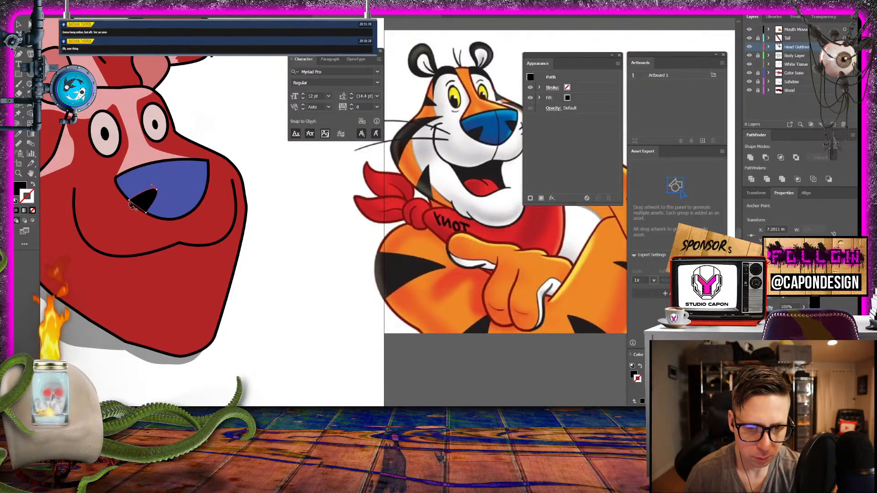
- Draw a second curved nostril at the nose's right edge on the Mouth Mover layer, filled black without a stroke, and deselect it
{"action": "left_click", "coordinate": [274, 132]}
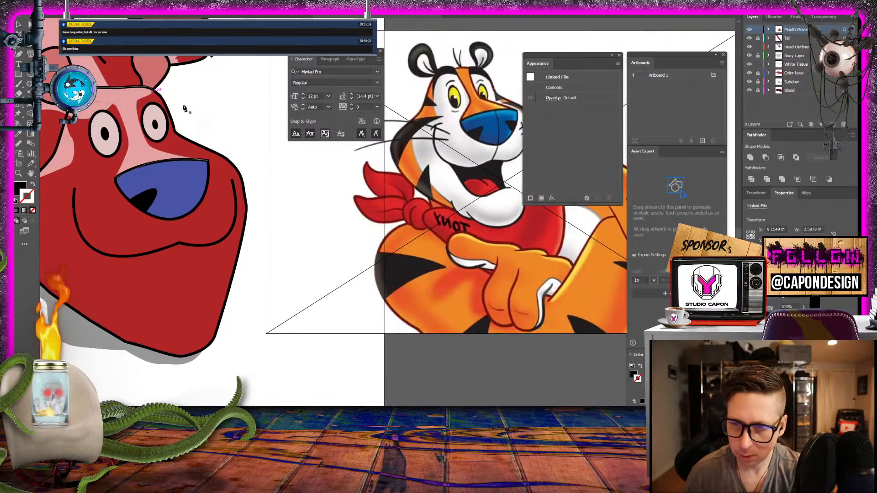
{"action": "left_click", "coordinate": [208, 183]}
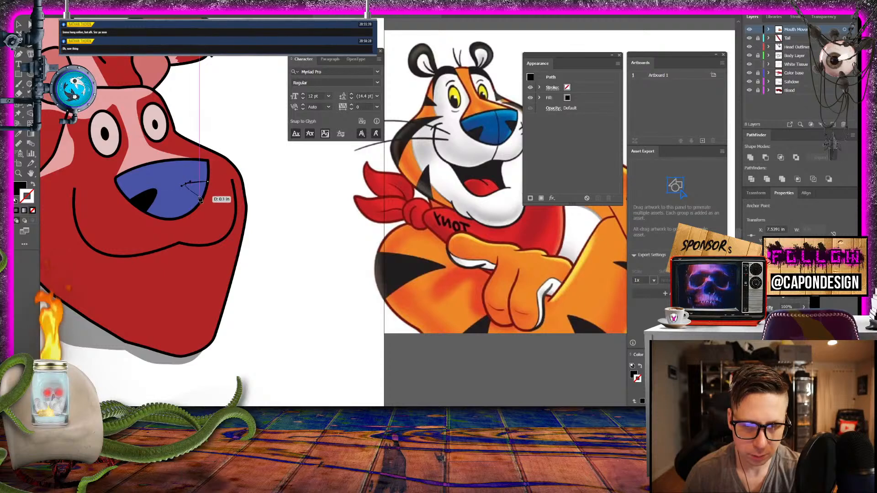
{"action": "left_click_drag", "start_coordinate": [203, 196], "coordinate": [208, 183]}
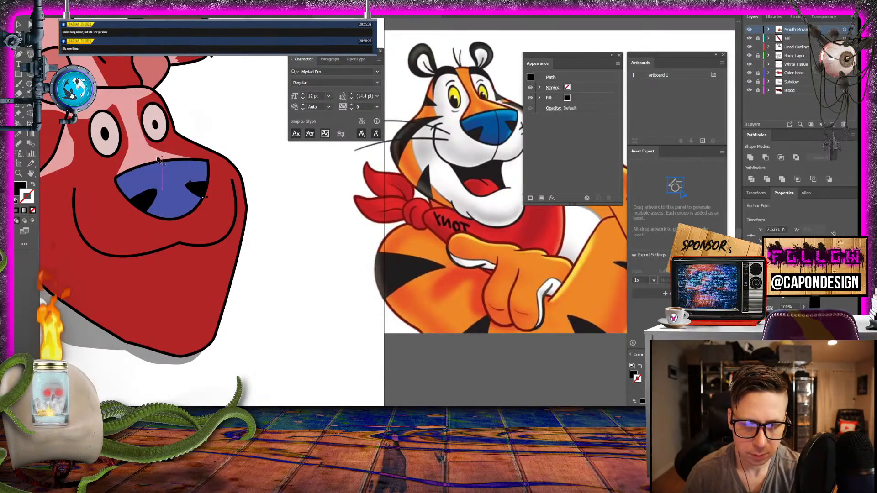
{"action": "left_click", "coordinate": [33, 184]}
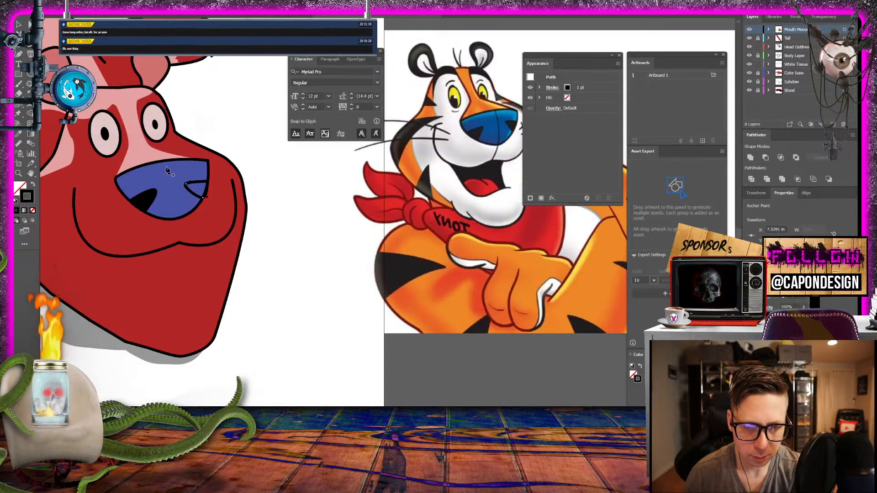
{"action": "key", "text": "shift+x"}
{"action": "left_click", "coordinate": [19, 24]}
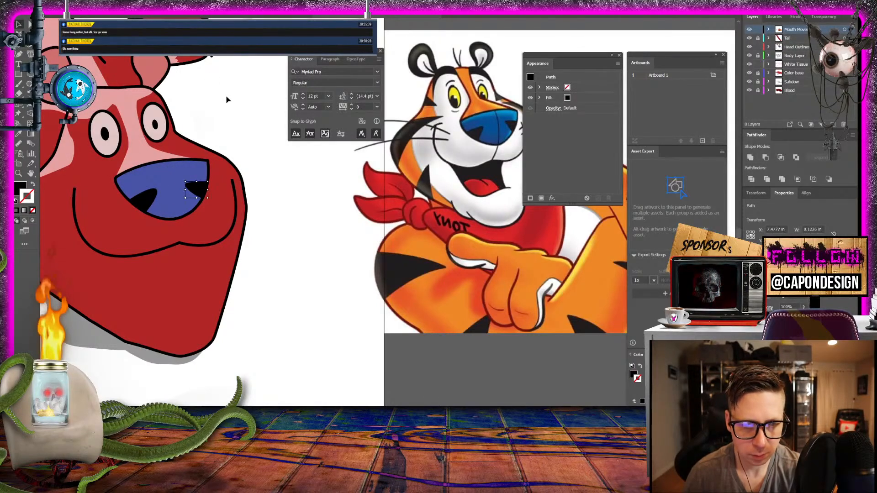
{"action": "left_click", "coordinate": [227, 98]}
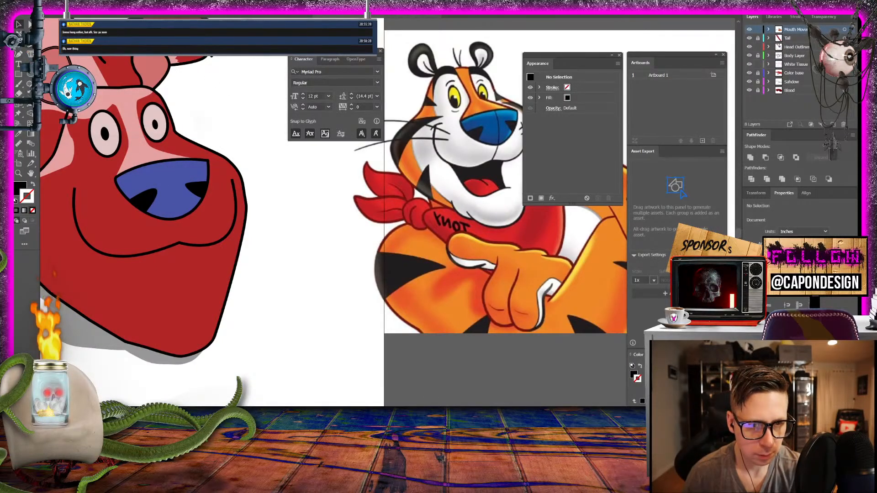
- Draw a curved black centre line without fill from the nose's top edge to its bottom edge and deselect it
{"action": "left_click", "coordinate": [30, 135]}
{"action": "left_click", "coordinate": [33, 185]}
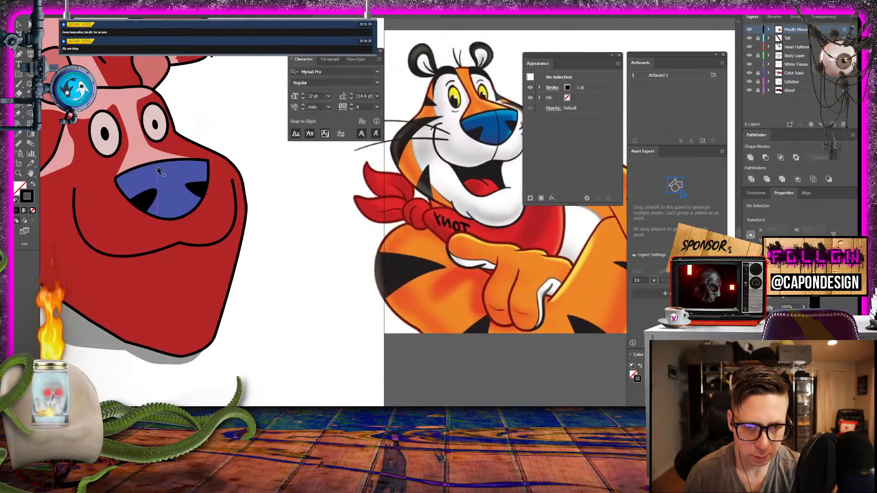
{"action": "left_click", "coordinate": [165, 163]}
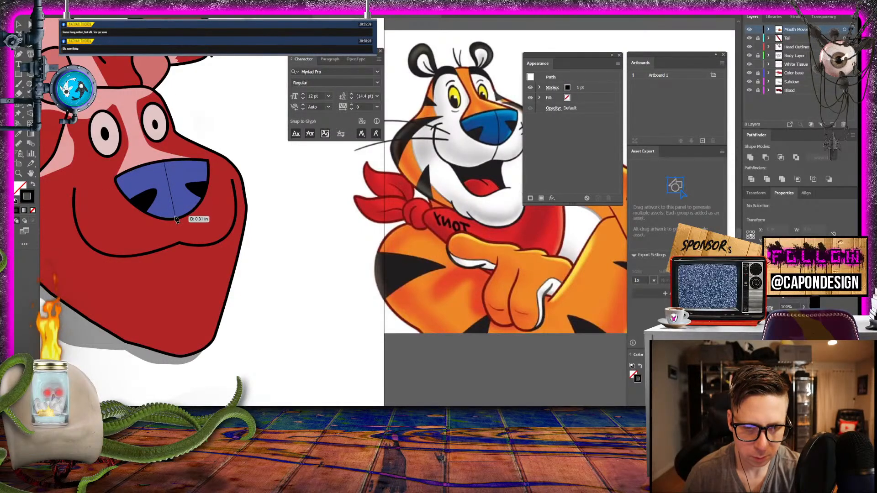
{"action": "left_click_drag", "start_coordinate": [175, 218], "coordinate": [169, 252]}
{"action": "left_click", "coordinate": [17, 25]}
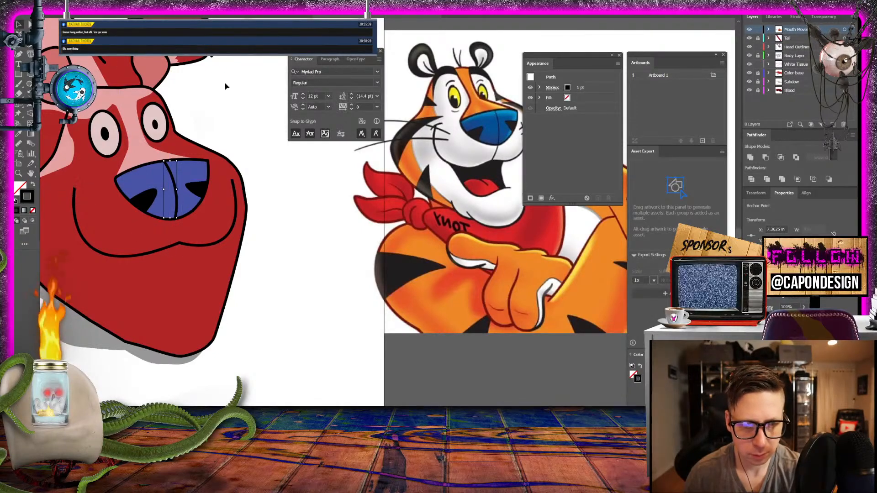
{"action": "left_click", "coordinate": [225, 86]}
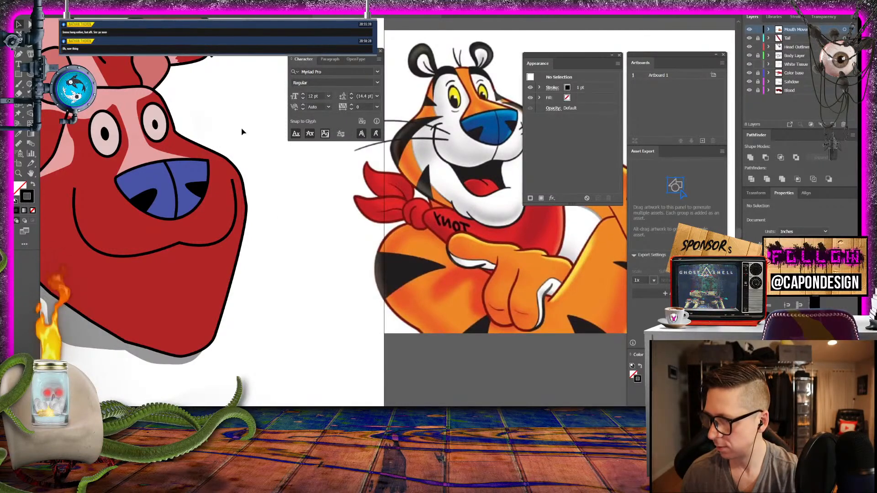
{"action": "scroll", "coordinate": [187, 192], "scroll_direction": "down", "scroll_amount": 1}
{"action": "scroll", "coordinate": [187, 191], "scroll_direction": "down", "scroll_amount": 1}
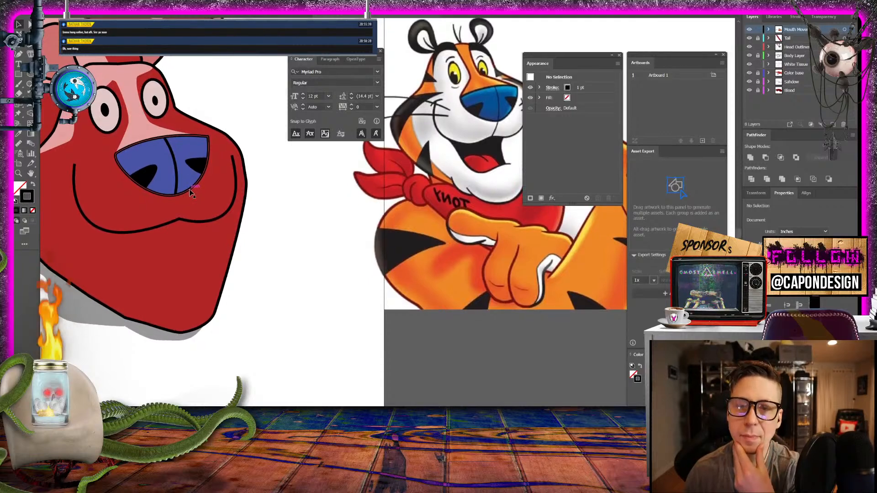
{"action": "scroll", "coordinate": [188, 192], "scroll_direction": "up", "scroll_amount": 4}
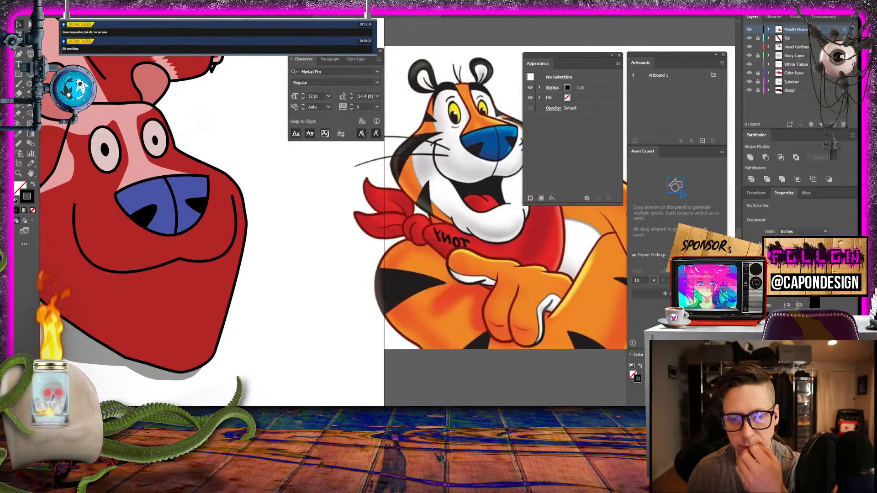
{"action": "left_click_drag", "start_coordinate": [305, 379], "coordinate": [411, 390]}
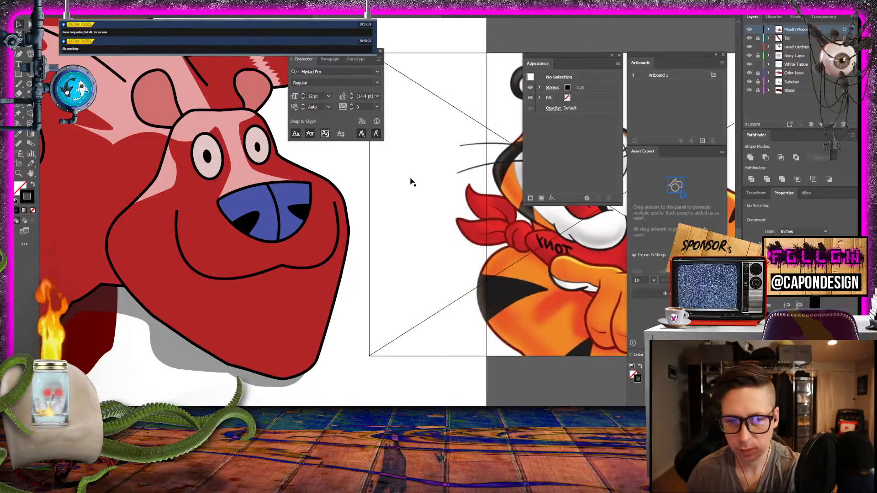
{"action": "left_click_drag", "start_coordinate": [338, 208], "coordinate": [291, 216]}
{"action": "left_click_drag", "start_coordinate": [323, 247], "coordinate": [274, 203]}
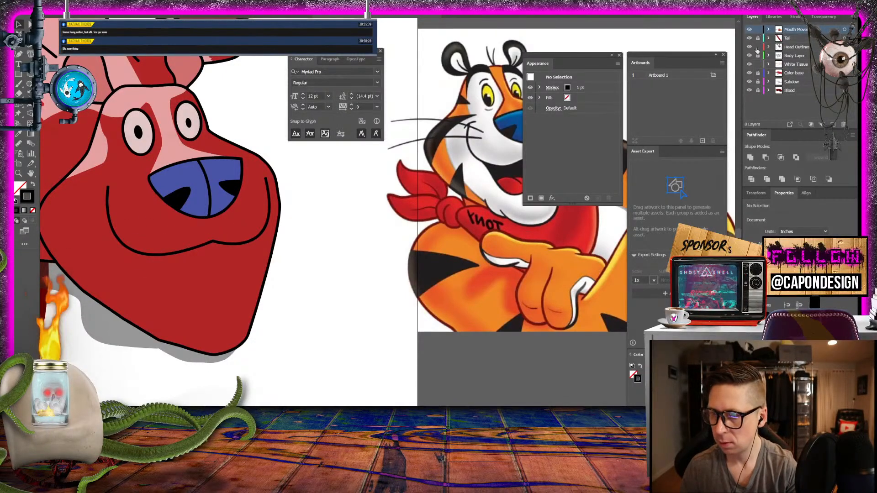
- Delete the wide smile line below the creature's nose
{"action": "left_click_drag", "start_coordinate": [329, 207], "coordinate": [435, 217]}
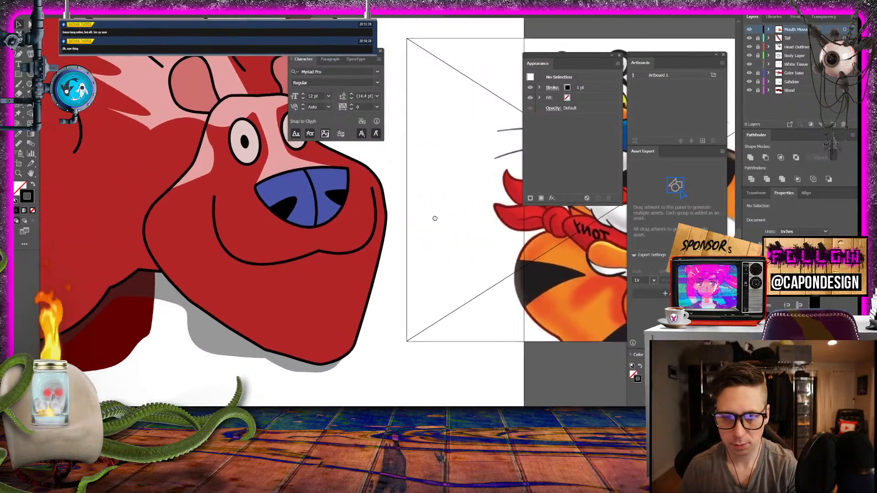
{"action": "left_click", "coordinate": [289, 261]}
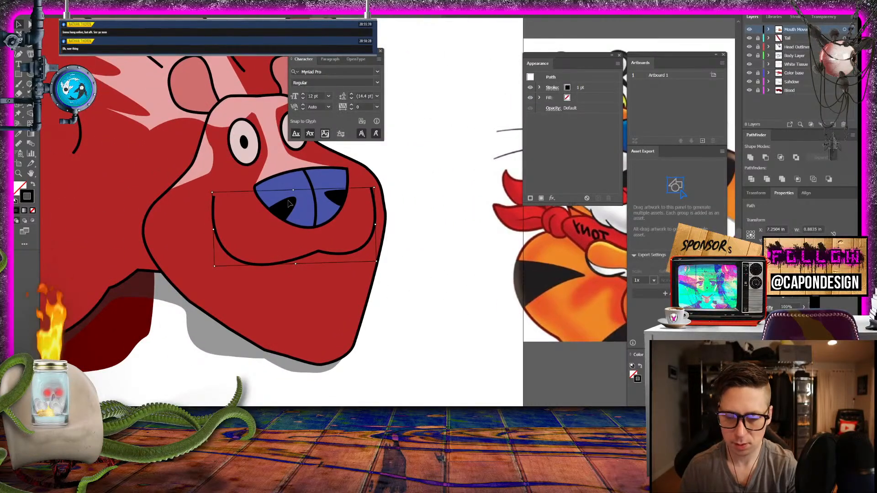
{"action": "key", "text": "Delete"}
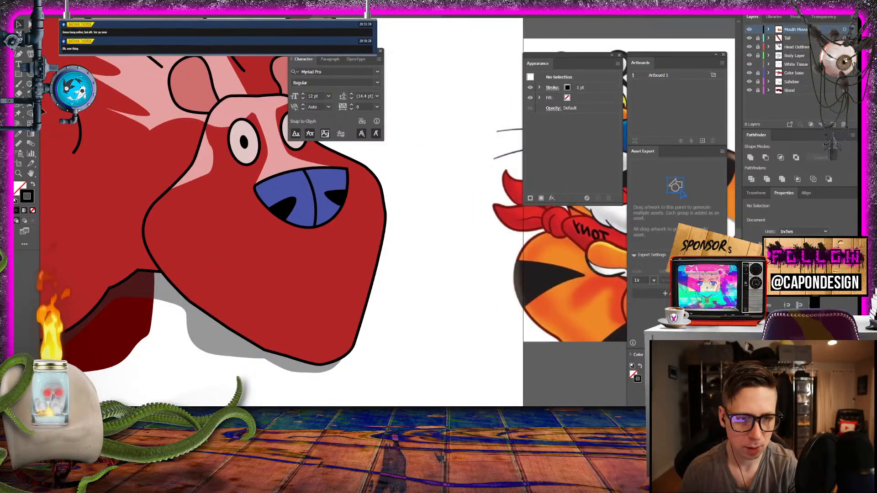
- Draw an open black mouth outline without fill, running from the nose's bottom along the upper lip and back along the lower lip, and deselect it
{"action": "left_click", "coordinate": [19, 54]}
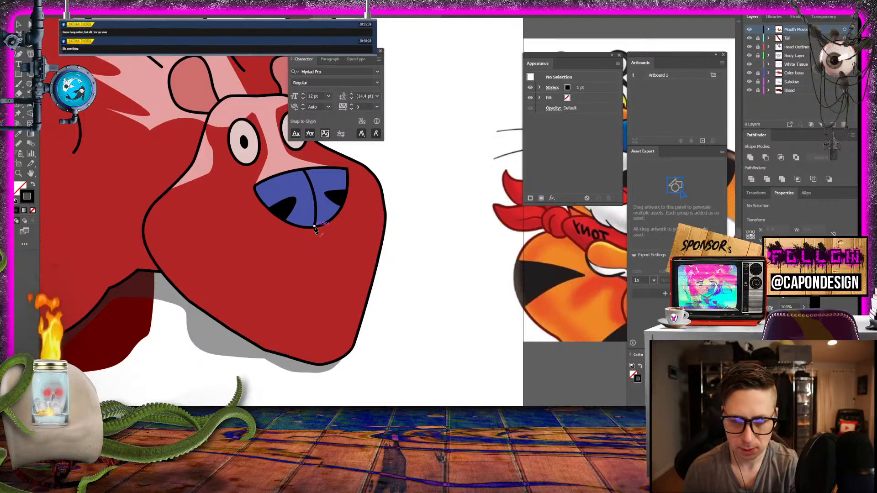
{"action": "left_click", "coordinate": [314, 231]}
{"action": "mouse_move", "coordinate": [313, 260]}
{"action": "left_mouse_down"}
{"action": "mouse_move", "coordinate": [325, 262]}
{"action": "mouse_move", "coordinate": [306, 267]}
{"action": "left_mouse_up"}
{"action": "left_click", "coordinate": [245, 248]}
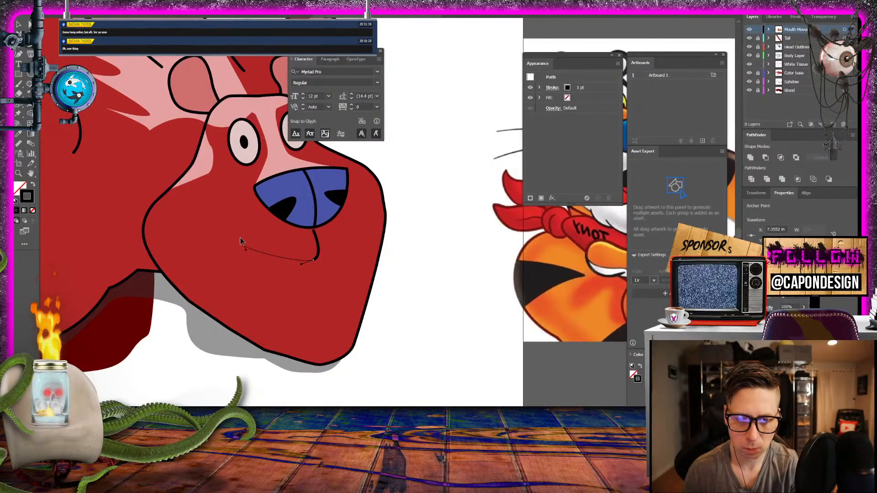
{"action": "left_click_drag", "start_coordinate": [232, 227], "coordinate": [231, 228]}
{"action": "left_click_drag", "start_coordinate": [246, 301], "coordinate": [325, 307]}
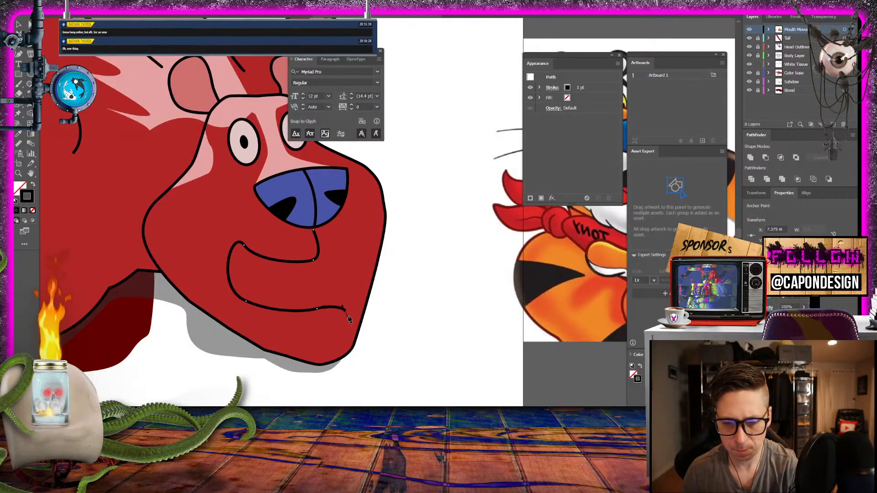
{"action": "left_click", "coordinate": [19, 24]}
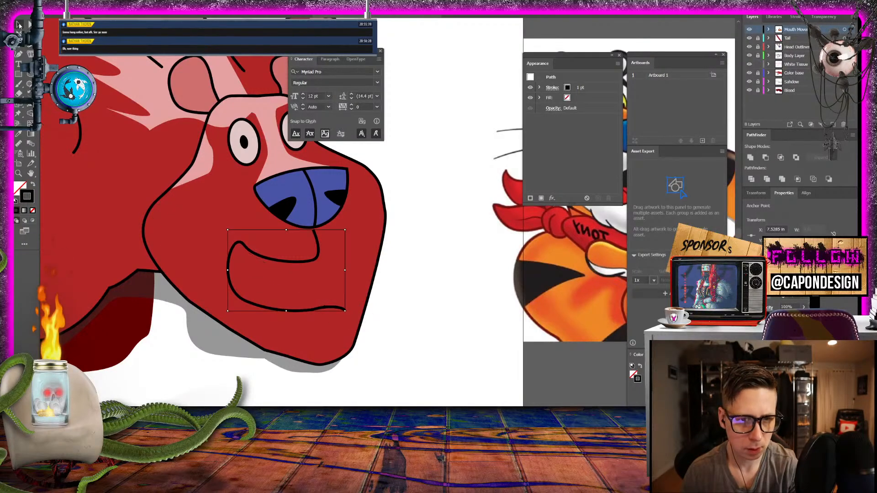
{"action": "left_click", "coordinate": [219, 339]}
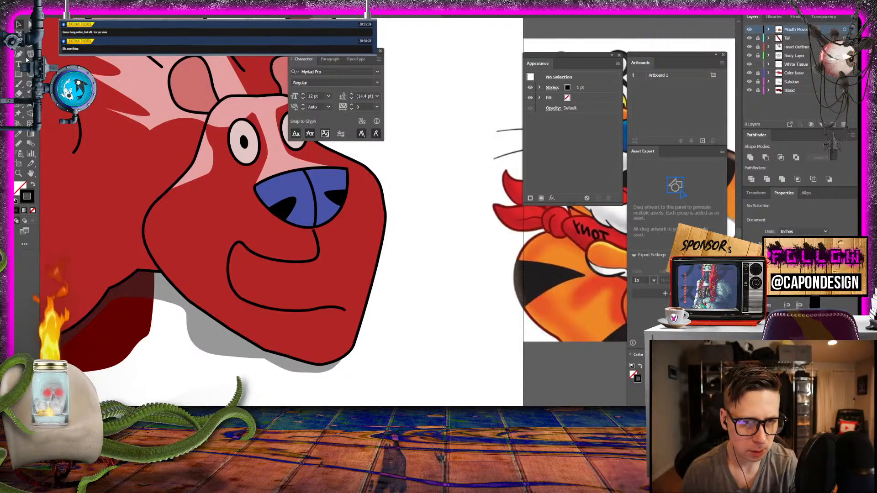
- Start a black-filled mouth interior without a stroke at the upper lip's inner corner, tracing the lower lip towards the mouth corner
{"action": "key", "text": "p"}
{"action": "left_click", "coordinate": [315, 262]}
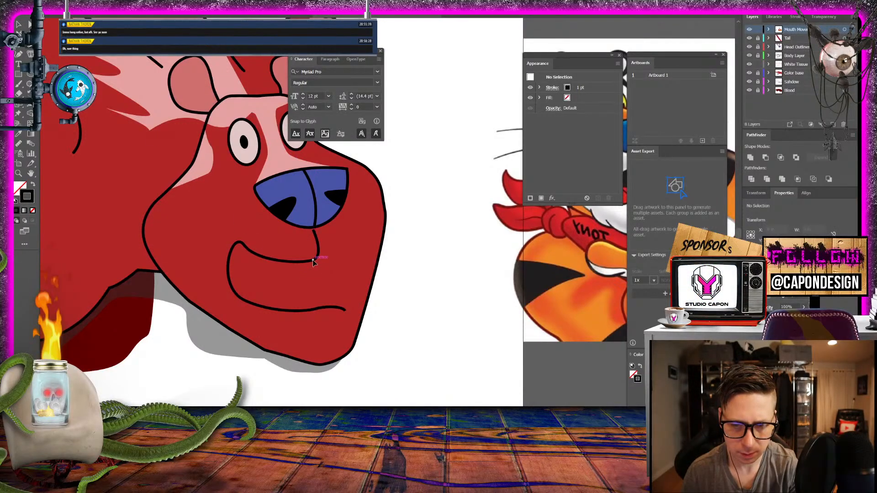
{"action": "left_click", "coordinate": [315, 309]}
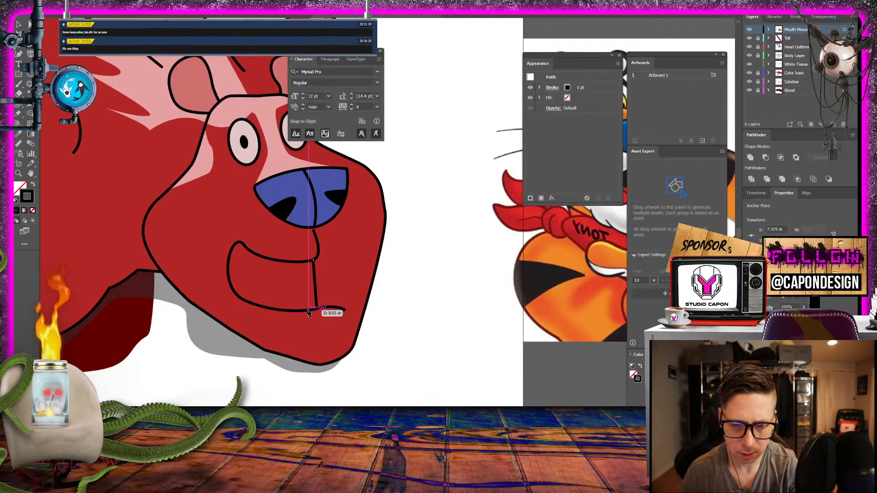
{"action": "left_click", "coordinate": [33, 184]}
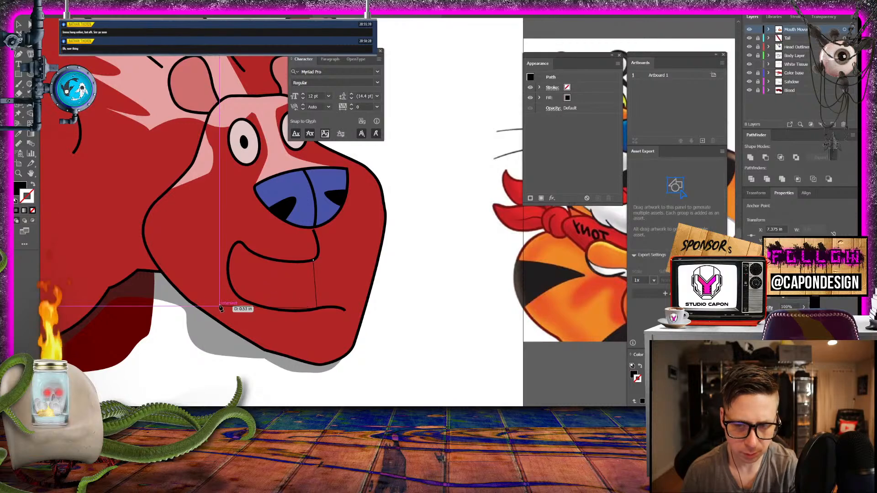
{"action": "scroll", "coordinate": [221, 308], "scroll_direction": "up", "scroll_amount": 5}
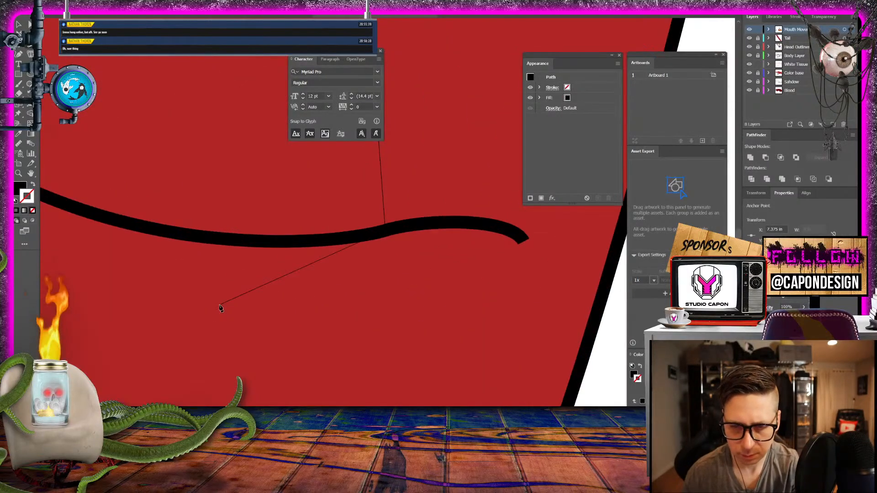
{"action": "left_click", "coordinate": [247, 240]}
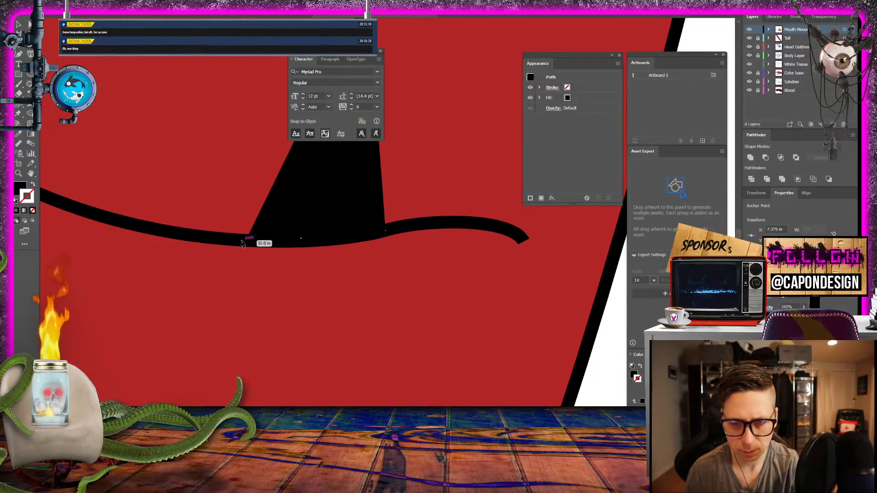
{"action": "left_click", "coordinate": [204, 237]}
{"action": "left_click_drag", "start_coordinate": [205, 236], "coordinate": [475, 349]}
{"action": "left_click", "coordinate": [412, 341]}
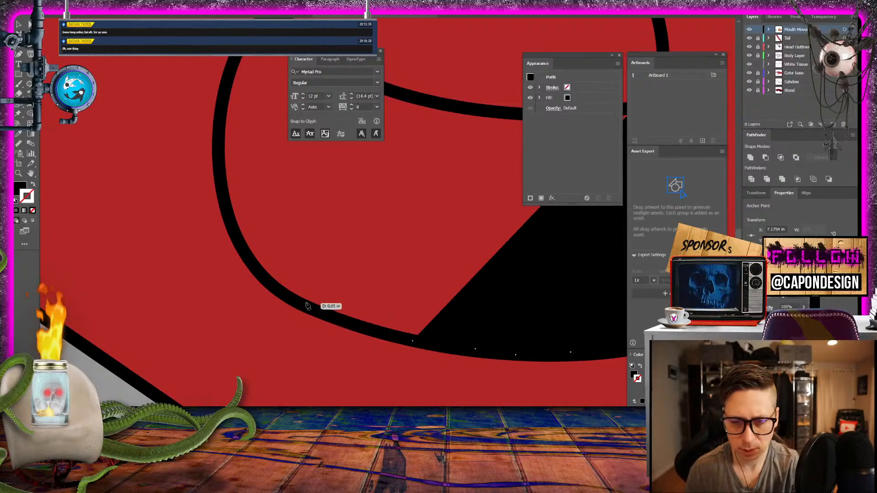
{"action": "left_click", "coordinate": [292, 296]}
{"action": "left_click", "coordinate": [256, 265]}
{"action": "left_click", "coordinate": [232, 226]}
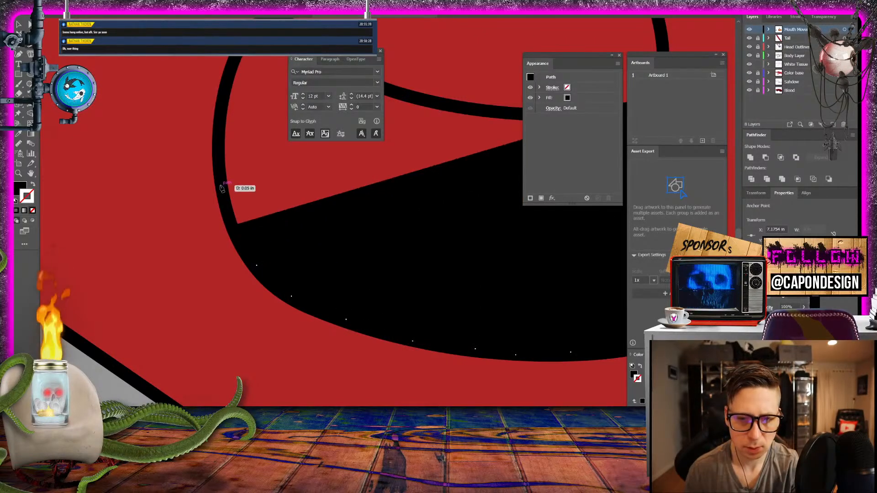
- Finish the black mouth interior around the mouth's outer corner and back along the upper lip, and deselect it
{"action": "left_click", "coordinate": [219, 126]}
{"action": "left_click", "coordinate": [218, 106]}
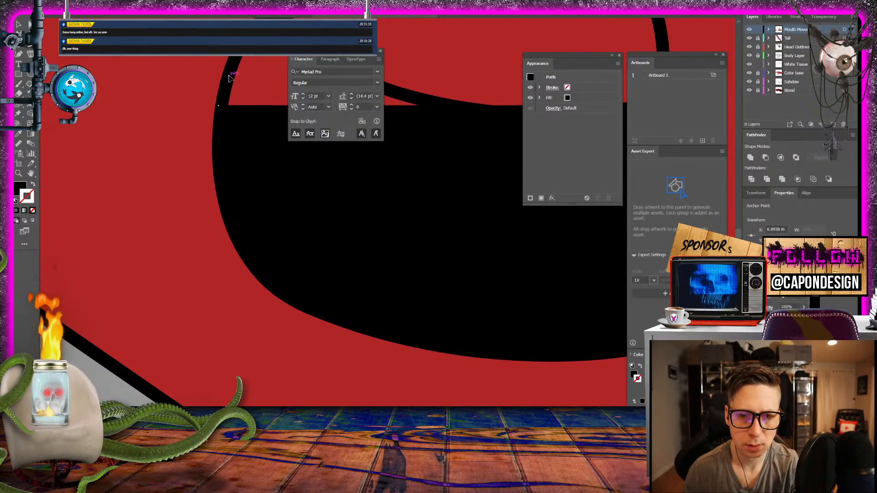
{"action": "left_click", "coordinate": [229, 76]}
{"action": "left_click", "coordinate": [237, 55]}
{"action": "left_click_drag", "start_coordinate": [246, 39], "coordinate": [359, 219]}
{"action": "left_click", "coordinate": [169, 121]}
{"action": "left_click", "coordinate": [17, 26]}
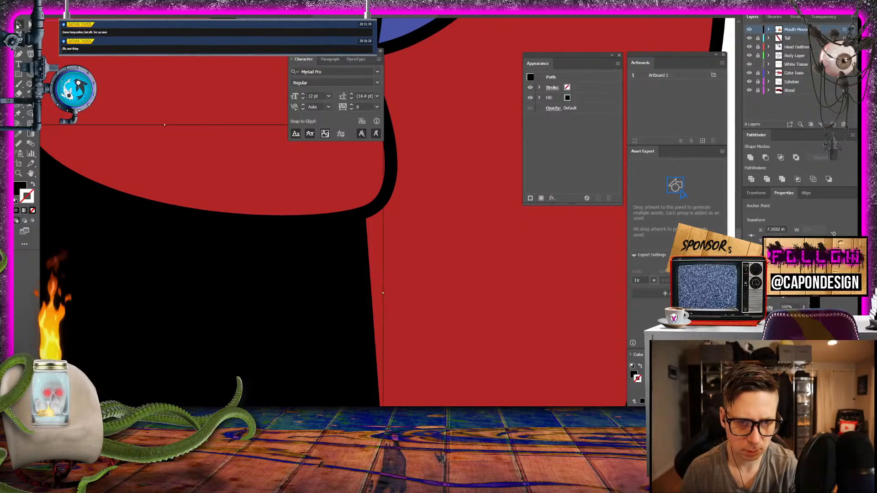
{"action": "key", "text": "ctrl+minus"}
{"action": "key", "text": "ctrl+minus"}
{"action": "key", "text": "ctrl+minus"}
{"action": "key", "text": "ctrl+minus"}
{"action": "key", "text": "ctrl+minus"}
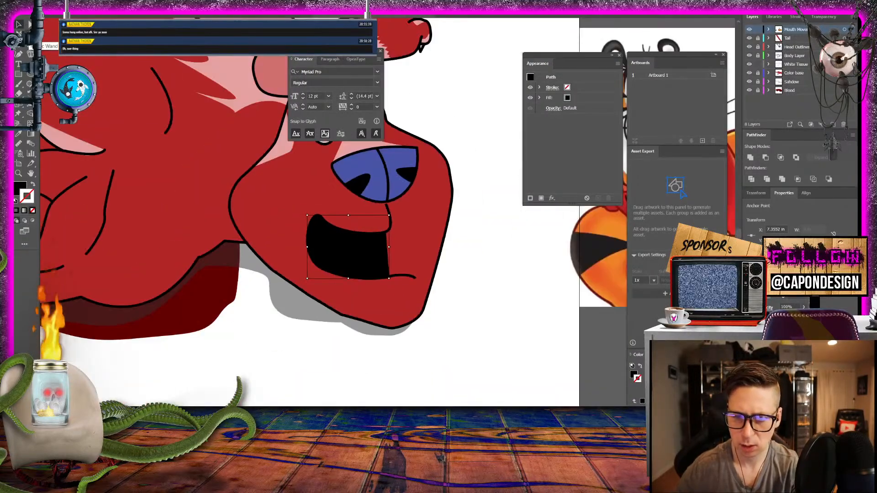
{"action": "left_click", "coordinate": [372, 357]}
- Delete the black mouth interior and the open mouth outline
{"action": "left_click_drag", "start_coordinate": [441, 265], "coordinate": [417, 356]}
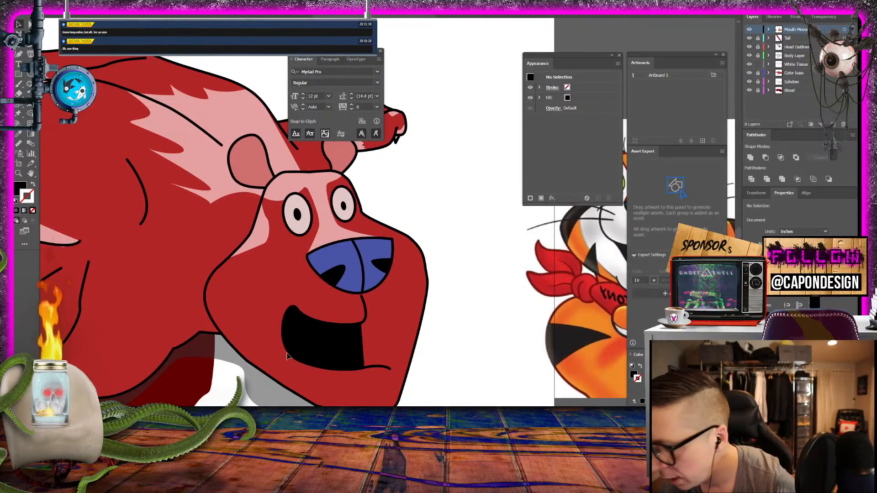
{"action": "left_click", "coordinate": [325, 339]}
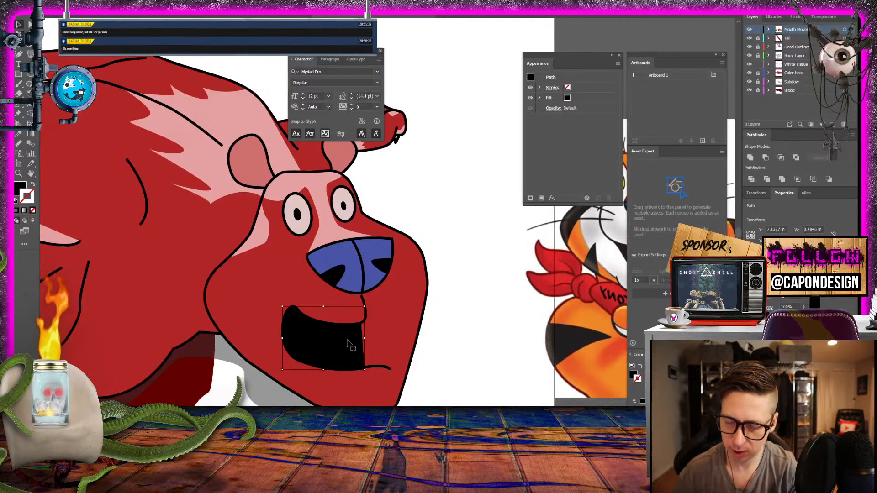
{"action": "key", "text": "Delete"}
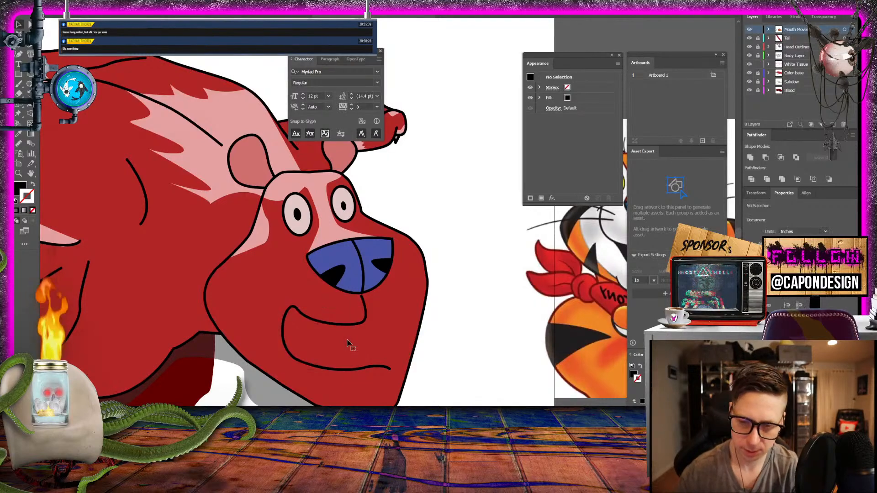
{"action": "left_click", "coordinate": [376, 368]}
{"action": "key", "text": "Delete"}
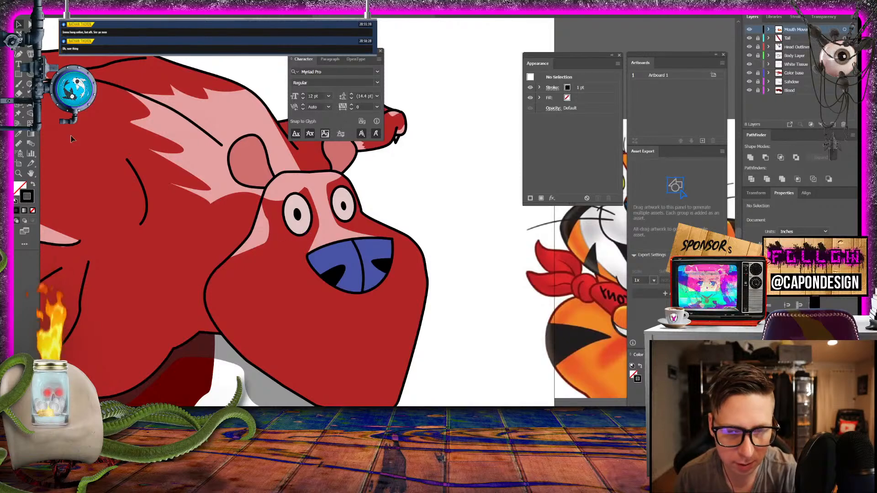
- Unlock the Head Outline layer and select the pale outer ellipse of the creature's larger eye
{"action": "left_click", "coordinate": [18, 174]}
{"action": "left_click", "coordinate": [341, 224]}
{"action": "left_click", "coordinate": [341, 224]}
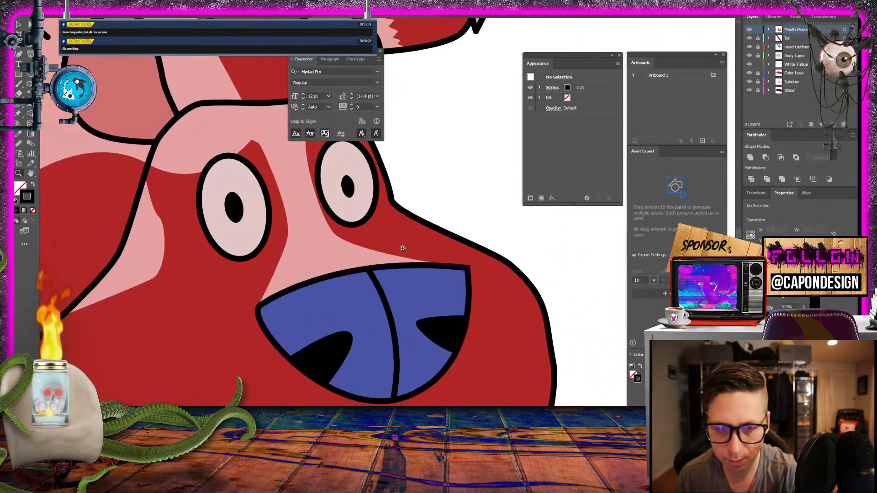
{"action": "left_click", "coordinate": [327, 225]}
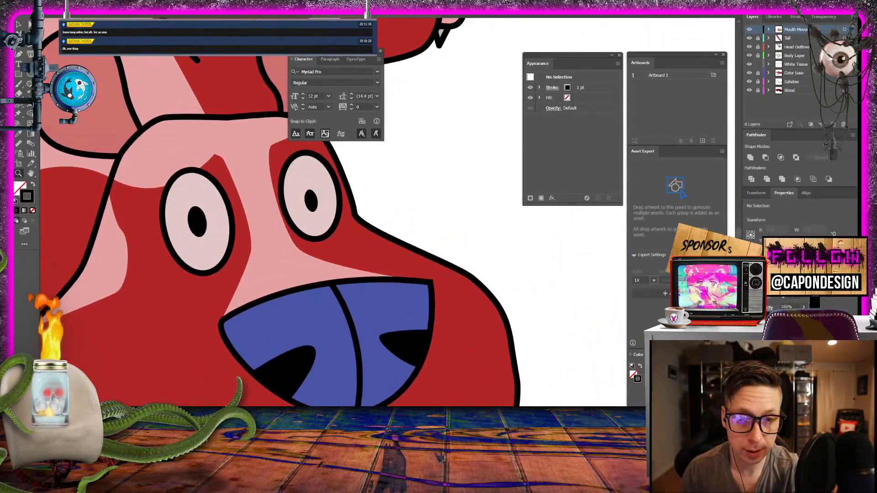
{"action": "left_click", "coordinate": [30, 25]}
{"action": "left_click", "coordinate": [19, 25]}
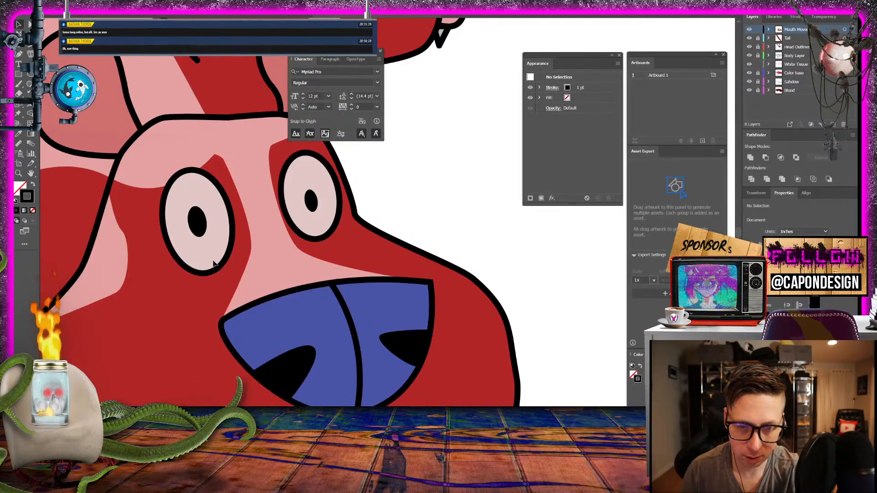
{"action": "left_click", "coordinate": [758, 48]}
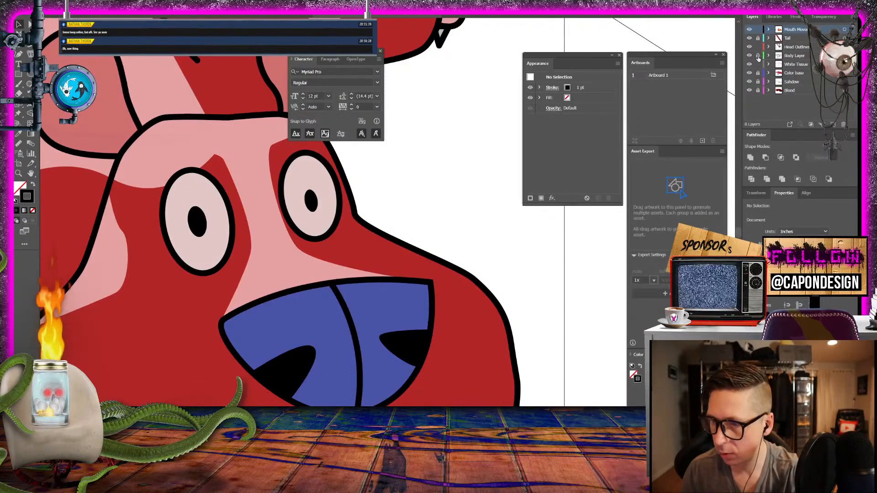
{"action": "left_click", "coordinate": [209, 258]}
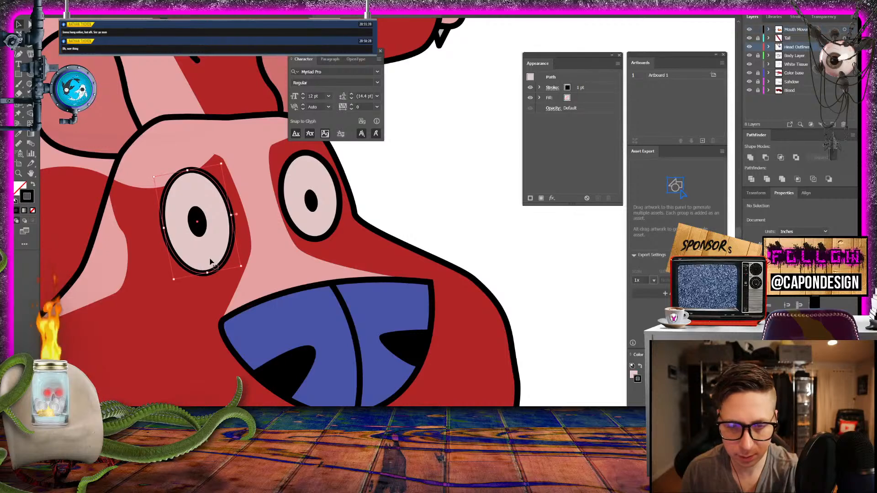
{"action": "key", "text": "a"}
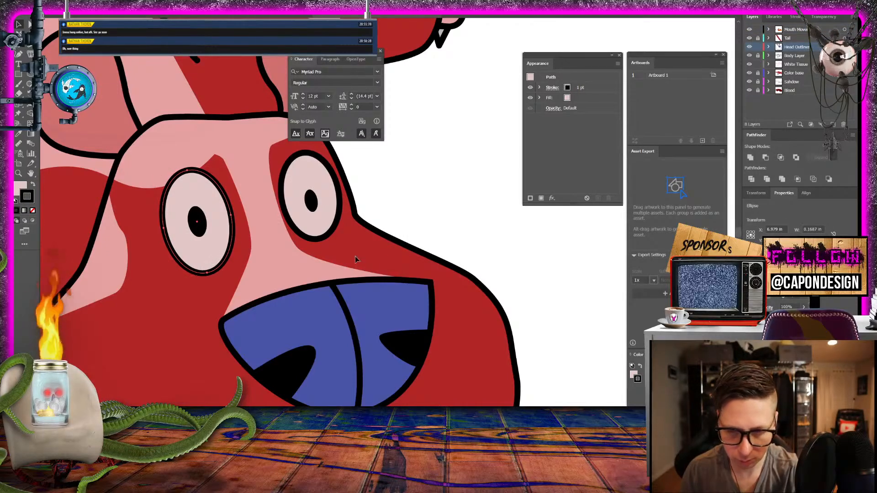
{"action": "key", "text": "v"}
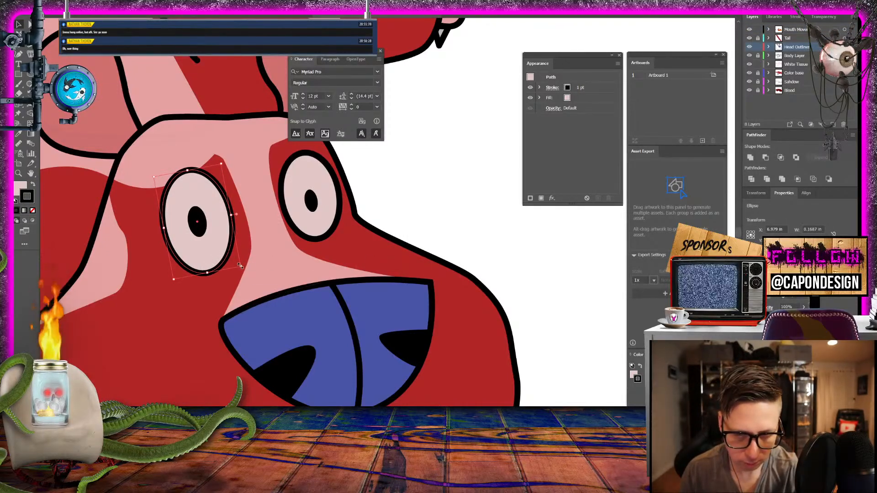
{"action": "left_click_drag", "start_coordinate": [240, 266], "coordinate": [248, 276]}
{"action": "key", "text": "ctrl+z"}
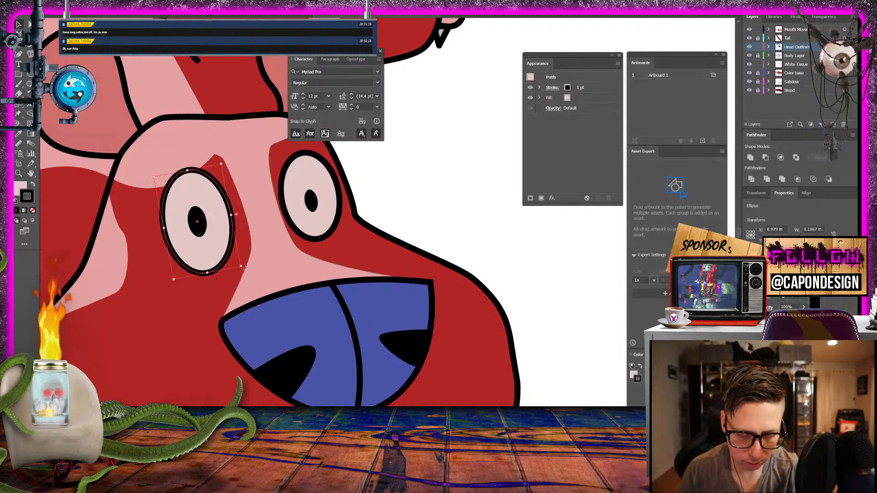
- Duplicate the larger eye's outer ellipse beside the smaller eye, above the nose, and give the copy a black fill without a stroke
{"action": "left_click_drag", "start_coordinate": [199, 239], "coordinate": [389, 250]}
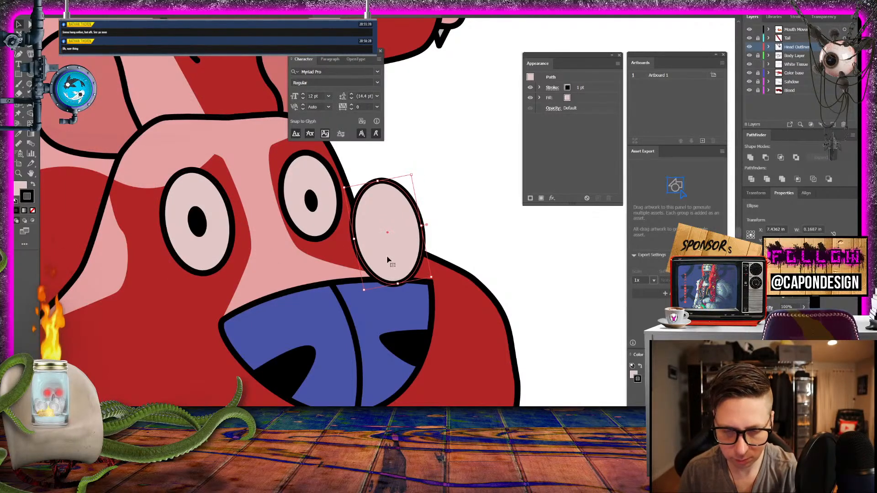
{"action": "left_click", "coordinate": [32, 185]}
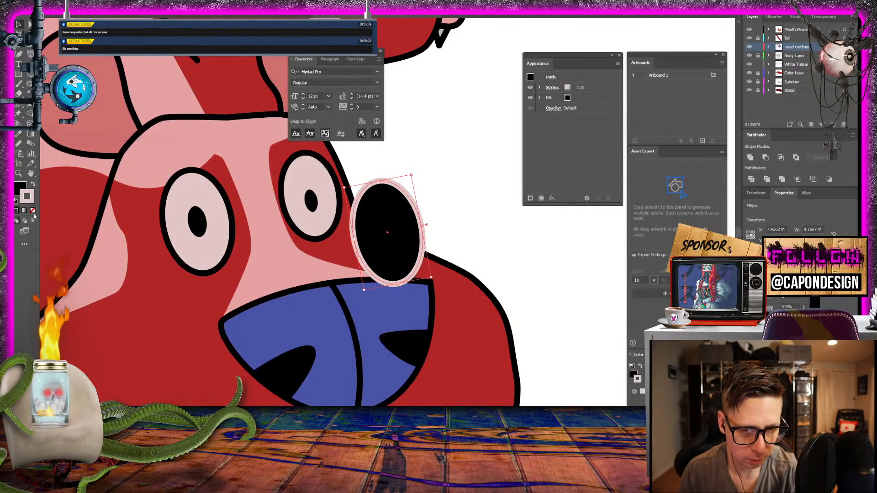
{"action": "left_click", "coordinate": [32, 211]}
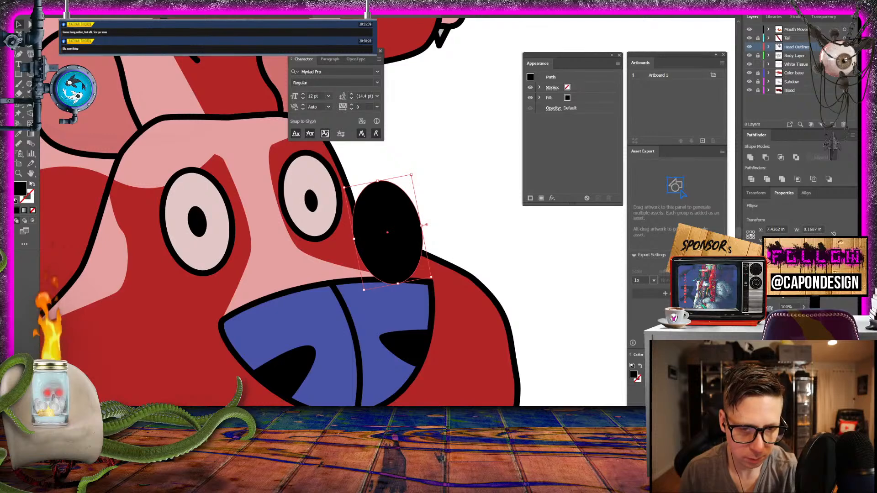
- Fill the copied ellipse with the skin's sampled red and darken it to a deep red
{"action": "left_click", "coordinate": [19, 133]}
{"action": "left_click", "coordinate": [212, 290]}
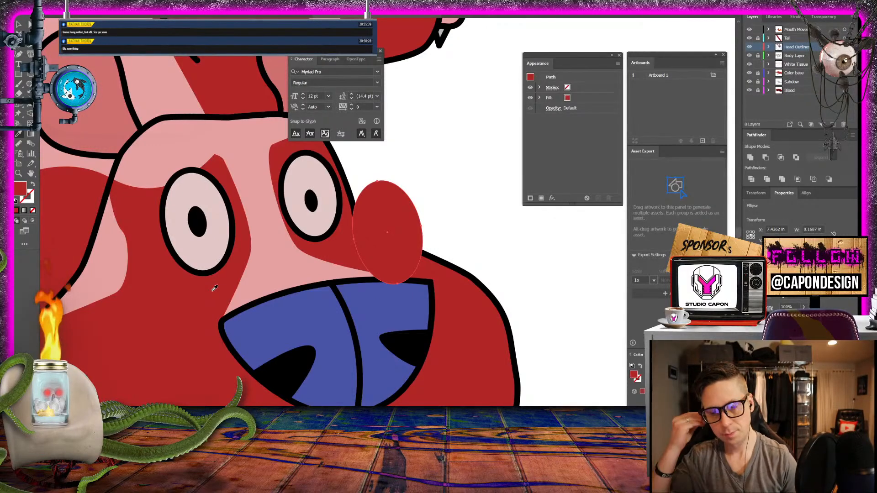
{"action": "double_click", "coordinate": [20, 187]}
{"action": "left_click_drag", "start_coordinate": [411, 222], "coordinate": [422, 227]}
{"action": "left_click", "coordinate": [521, 175]}
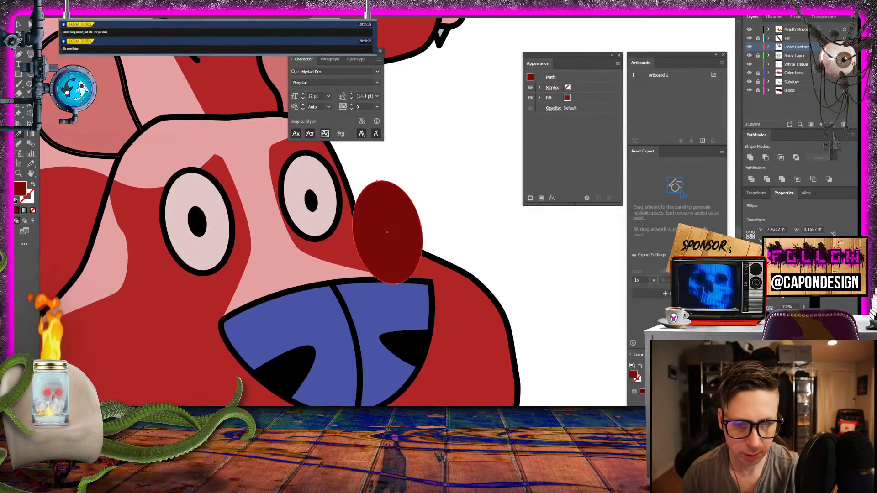
- Move the dark red ellipse onto the larger eye, stack it behind the eye, and widen and offset it slightly as a lower rim
{"action": "left_click", "coordinate": [18, 25]}
{"action": "left_click_drag", "start_coordinate": [411, 251], "coordinate": [231, 254]}
{"action": "left_click", "coordinate": [768, 46]}
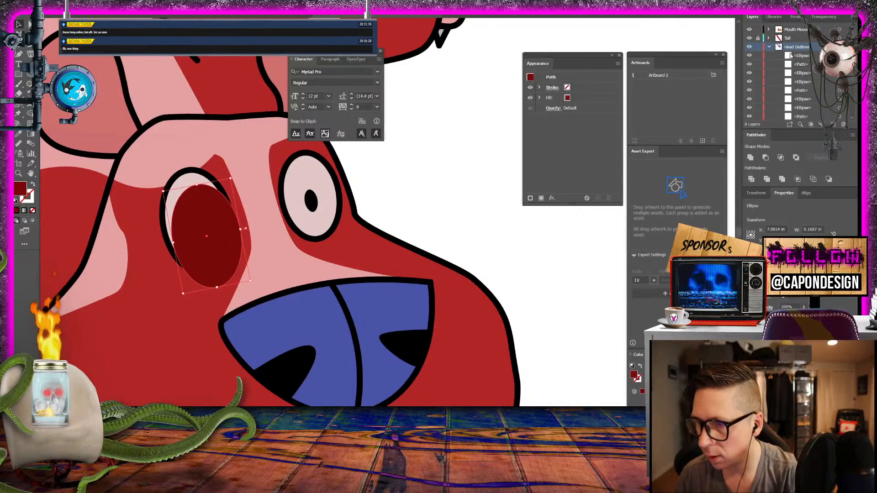
{"action": "scroll", "coordinate": [804, 112], "scroll_direction": "down", "scroll_amount": 1}
{"action": "left_click_drag", "start_coordinate": [805, 113], "coordinate": [804, 103]}
{"action": "left_click_drag", "start_coordinate": [219, 280], "coordinate": [212, 280]}
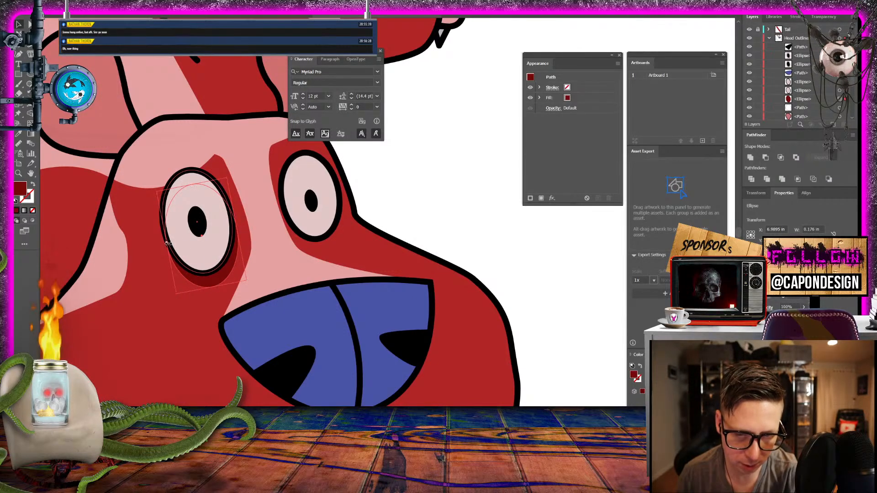
{"action": "mouse_move", "coordinate": [212, 281]}
{"action": "left_mouse_down"}
{"action": "mouse_move", "coordinate": [229, 287]}
{"action": "mouse_move", "coordinate": [213, 278]}
{"action": "mouse_move", "coordinate": [222, 277]}
{"action": "left_mouse_up"}
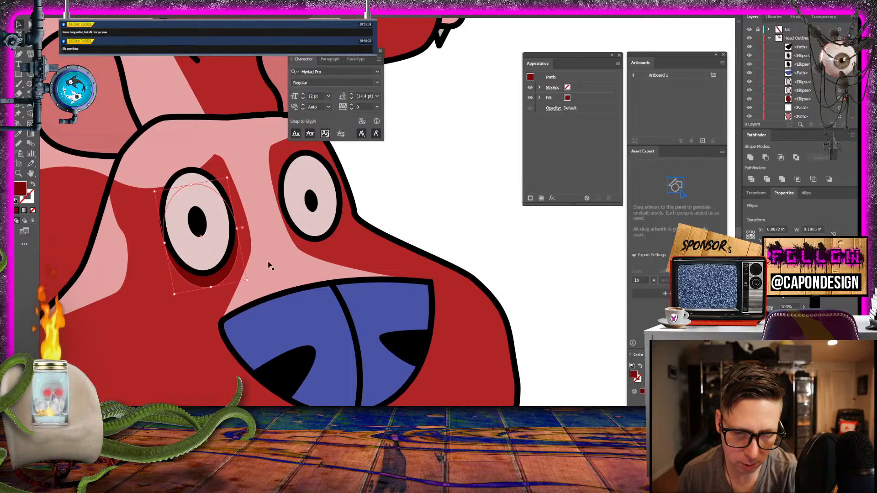
- Duplicate the smaller eye's outer ellipse beside it and give the copy the dark red, strokeless look sampled from the larger eye's rim
{"action": "left_click", "coordinate": [332, 228]}
{"action": "key", "text": "a"}
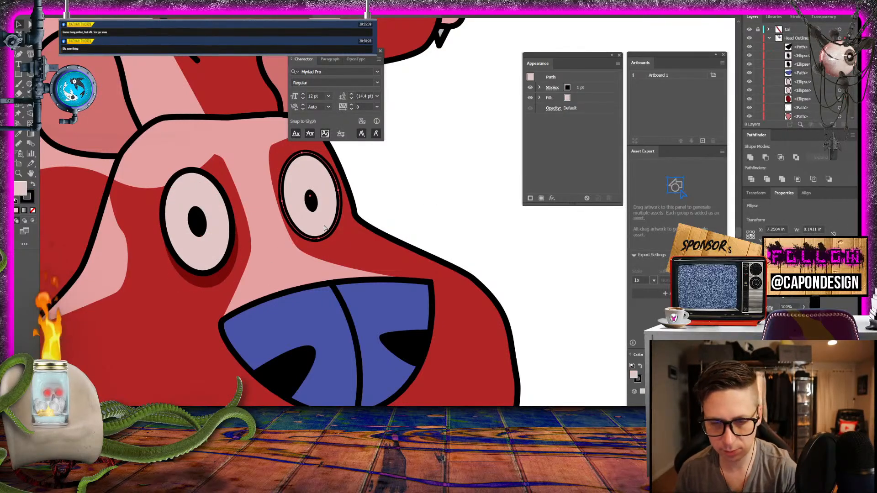
{"action": "left_click_drag", "start_coordinate": [325, 228], "coordinate": [391, 224]}
{"action": "left_click", "coordinate": [20, 134]}
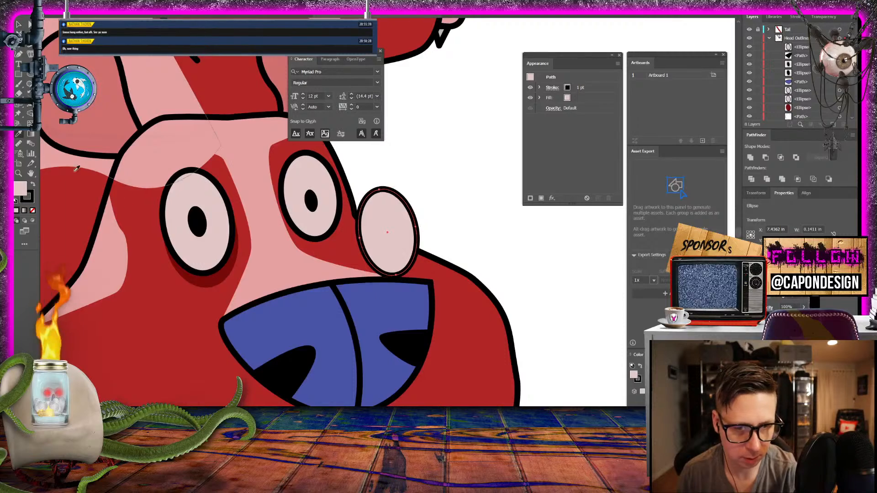
{"action": "left_click", "coordinate": [216, 280]}
{"action": "key", "text": "v"}
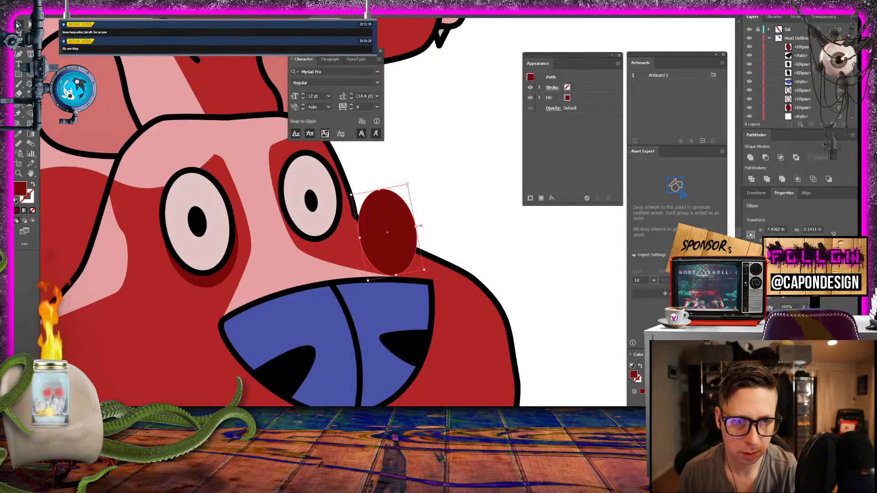
- Move the dark red copy onto the smaller eye, stack it behind the eye, and widen and nudge it into a lower rim
{"action": "left_click_drag", "start_coordinate": [400, 257], "coordinate": [326, 233]}
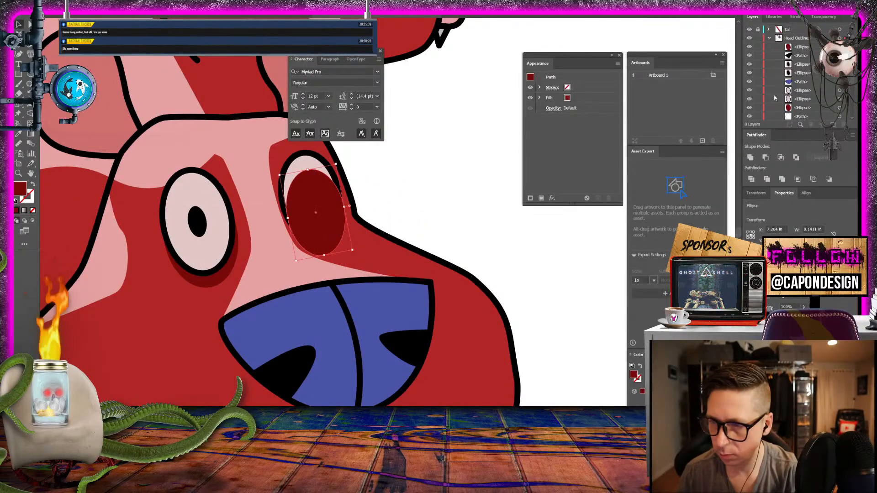
{"action": "left_click_drag", "start_coordinate": [802, 48], "coordinate": [798, 104]}
{"action": "left_click_drag", "start_coordinate": [329, 248], "coordinate": [321, 243]}
{"action": "left_click_drag", "start_coordinate": [346, 200], "coordinate": [350, 199]}
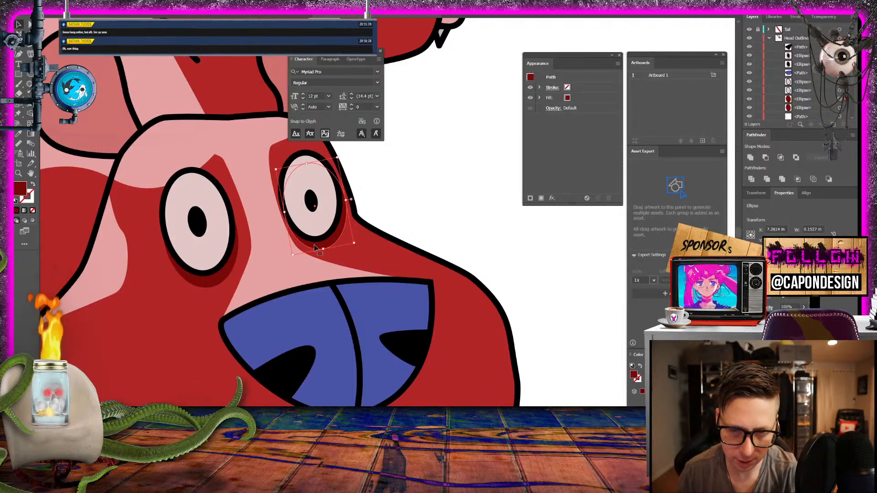
{"action": "left_click_drag", "start_coordinate": [313, 244], "coordinate": [311, 249]}
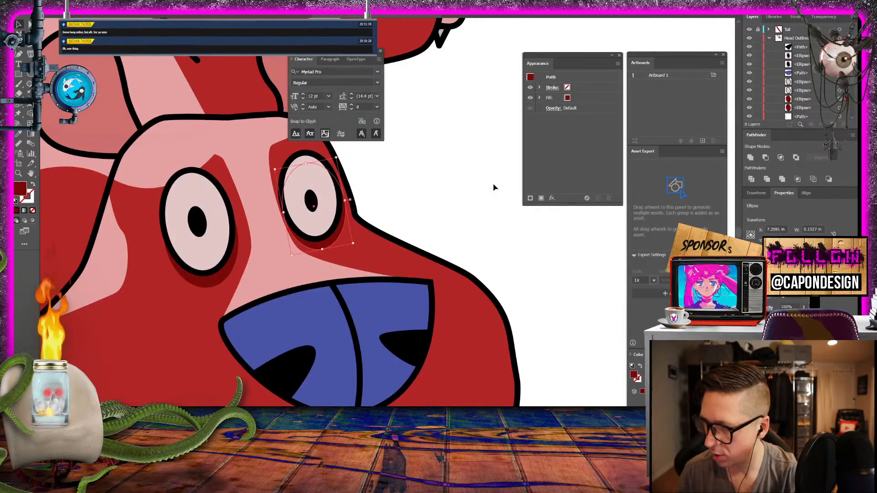
{"action": "left_click", "coordinate": [437, 179]}
- Check both shaded eyes and select the dark red ellipse behind the smaller eye
{"action": "scroll", "coordinate": [437, 178], "scroll_direction": "down", "scroll_amount": 3}
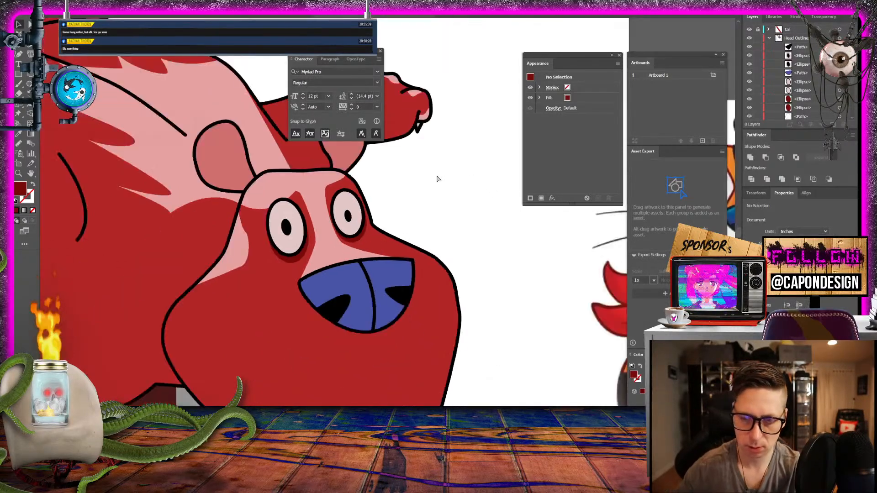
{"action": "scroll", "coordinate": [437, 179], "scroll_direction": "up", "scroll_amount": 2}
{"action": "scroll", "coordinate": [437, 179], "scroll_direction": "up", "scroll_amount": 3}
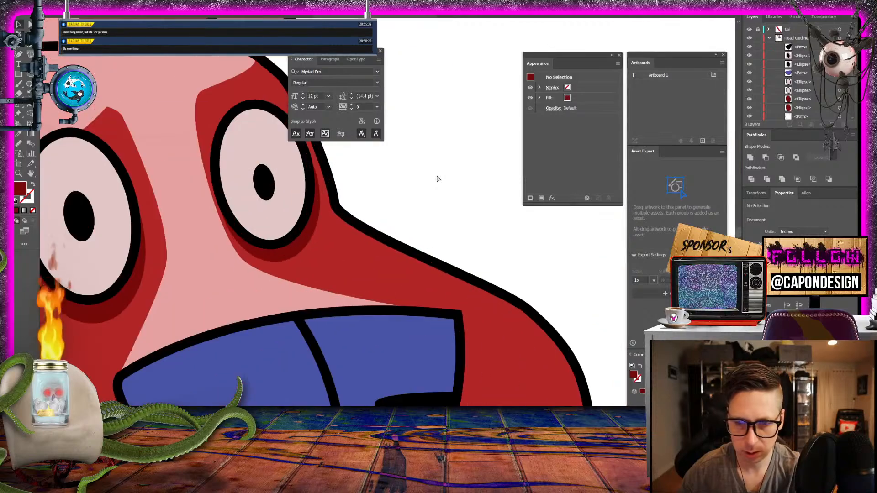
{"action": "scroll", "coordinate": [437, 179], "scroll_direction": "down", "scroll_amount": 2}
{"action": "scroll", "coordinate": [437, 179], "scroll_direction": "up", "scroll_amount": 1}
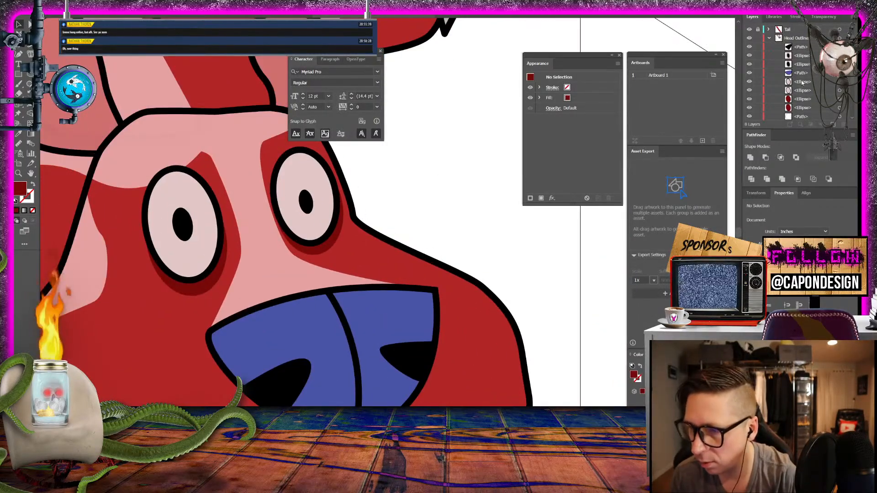
{"action": "left_click", "coordinate": [802, 99]}
{"action": "left_click", "coordinate": [802, 108], "text": "shift"}
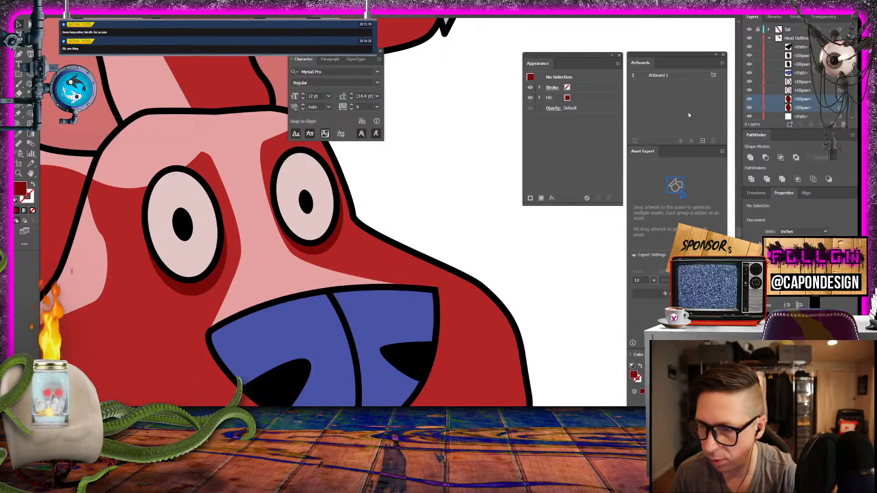
{"action": "left_click", "coordinate": [802, 98]}
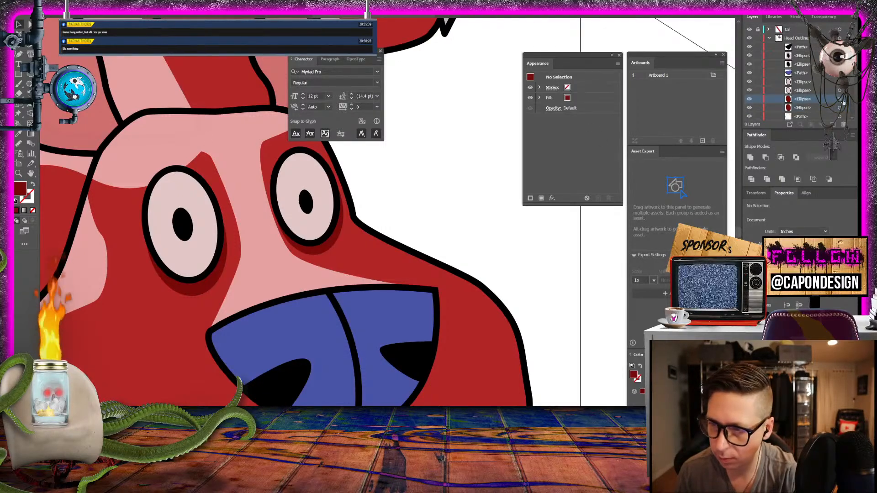
{"action": "left_click", "coordinate": [839, 98]}
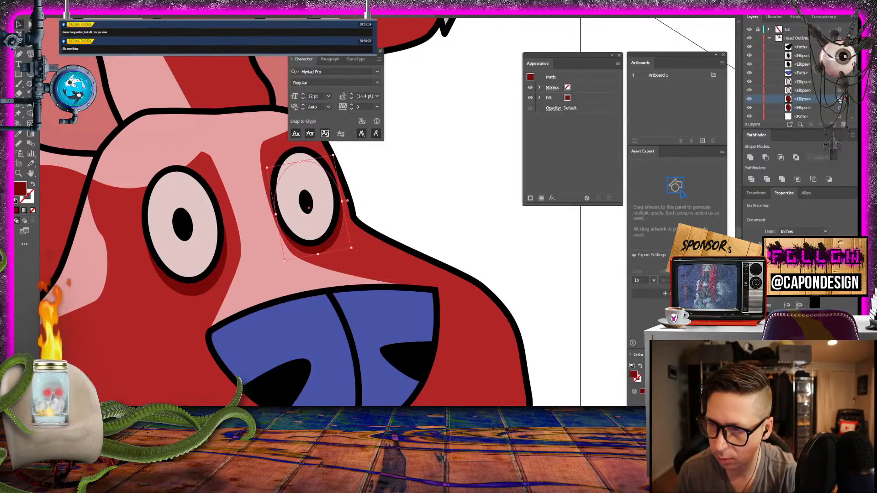
- Set the stroke of the smaller eye's dark red ellipse to white, ffffff
{"action": "double_click", "coordinate": [29, 199]}
{"action": "type", "text": "ffffff"}
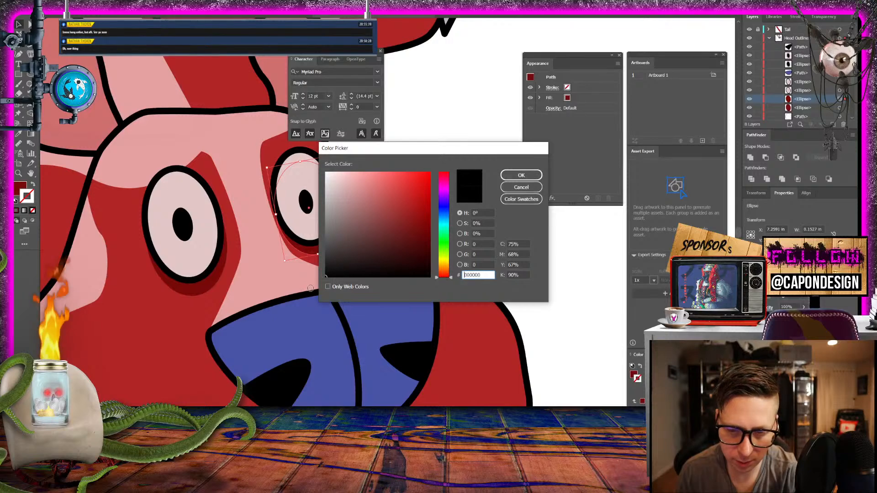
{"action": "left_click", "coordinate": [521, 176]}
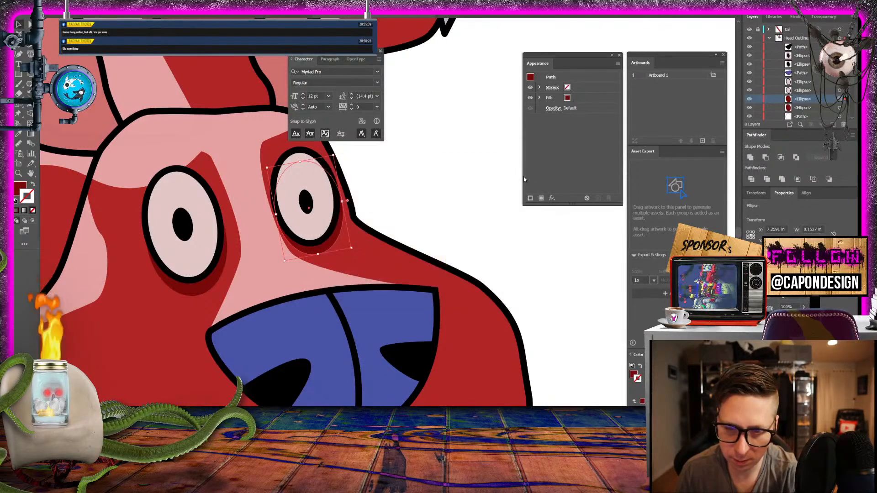
- Set the stroke of the smaller eye's dark red ellipse to black, 000000, and deselect it
{"action": "double_click", "coordinate": [34, 200]}
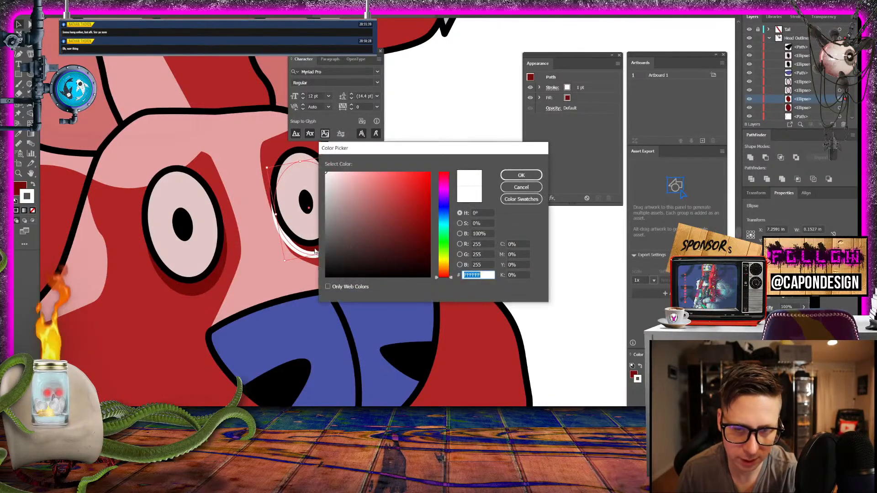
{"action": "type", "text": "000000"}
{"action": "left_click", "coordinate": [521, 175]}
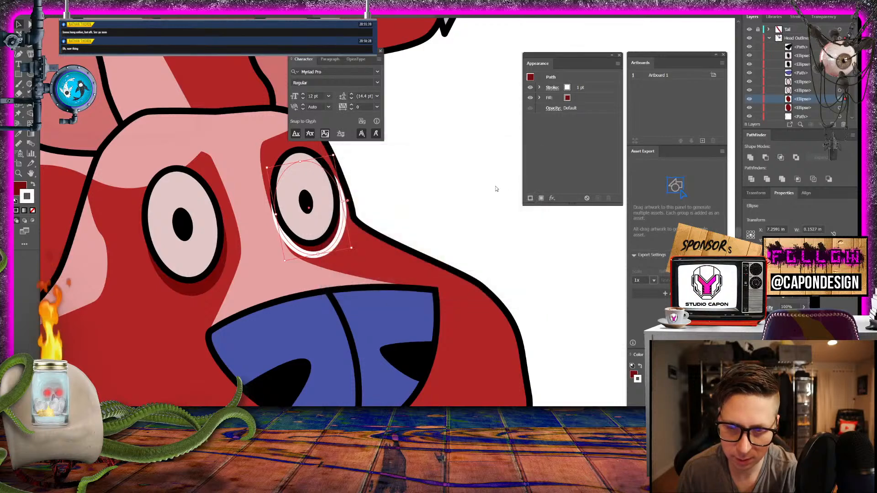
{"action": "left_click", "coordinate": [461, 199]}
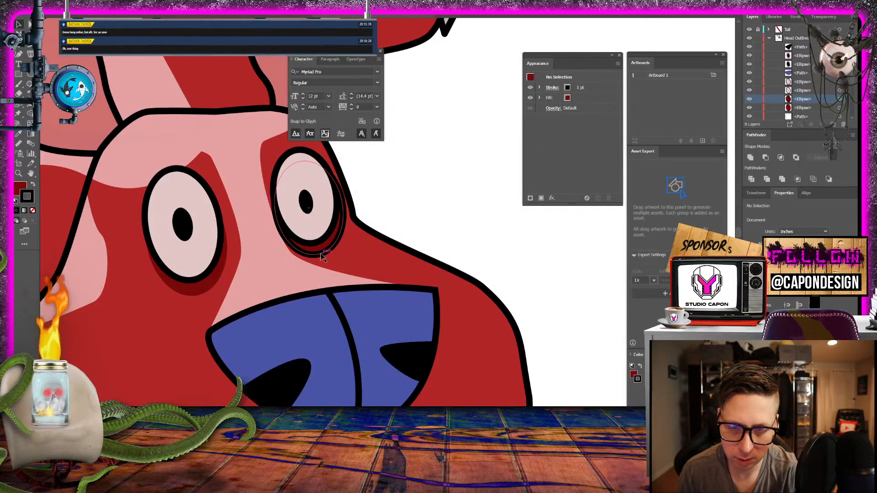
- Select the larger eye's dark red ellipse and copy the black stroke onto it from the smaller eye's ellipse
{"action": "left_click", "coordinate": [839, 109]}
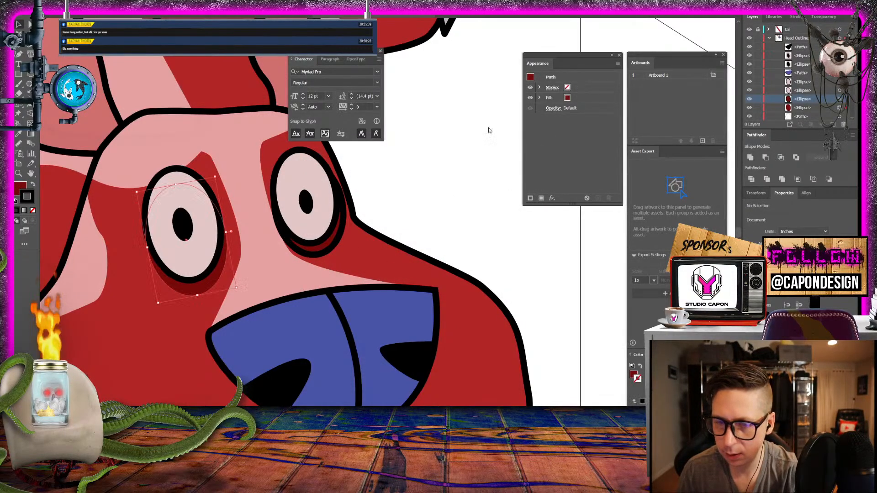
{"action": "left_click", "coordinate": [307, 250]}
{"action": "left_click", "coordinate": [18, 25]}
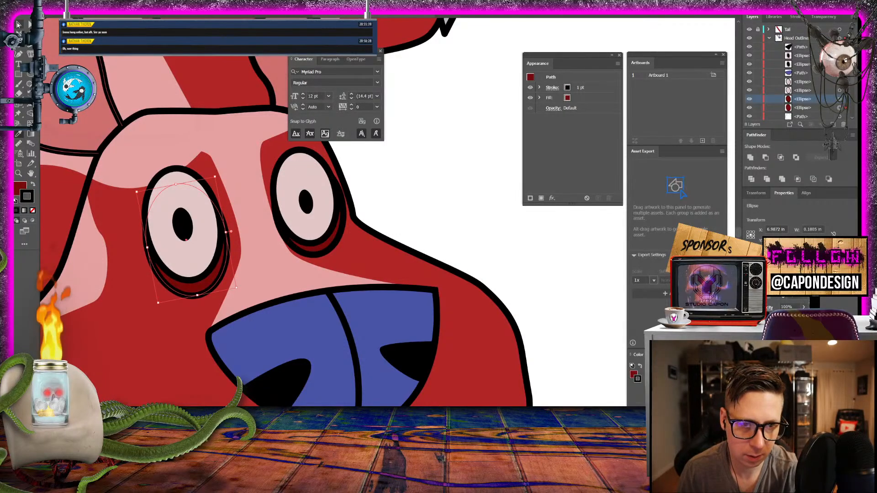
{"action": "left_click", "coordinate": [415, 139]}
- Examine the outlined eye rims against the whole creature and the tiger reference, and inspect the empty area below the nose
{"action": "key", "text": "ctrl+minus"}
{"action": "key", "text": "ctrl+minus"}
{"action": "key", "text": "ctrl+minus"}
{"action": "key", "text": "ctrl+minus"}
{"action": "key", "text": "ctrl+minus"}
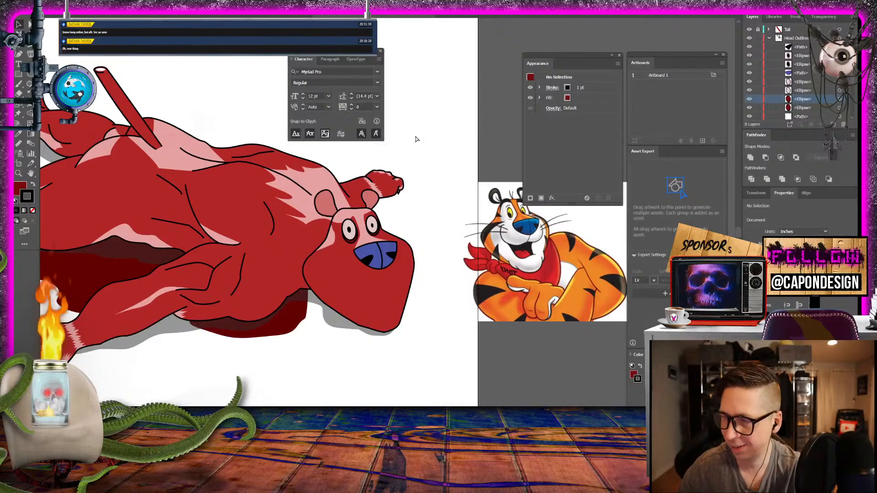
{"action": "key", "text": "ctrl+plus"}
{"action": "key", "text": "ctrl+plus"}
{"action": "key", "text": "ctrl+plus"}
{"action": "key", "text": "ctrl+plus"}
{"action": "key", "text": "ctrl+minus"}
{"action": "key", "text": "ctrl+minus"}
{"action": "key", "text": "ctrl+minus"}
{"action": "key", "text": "ctrl+plus"}
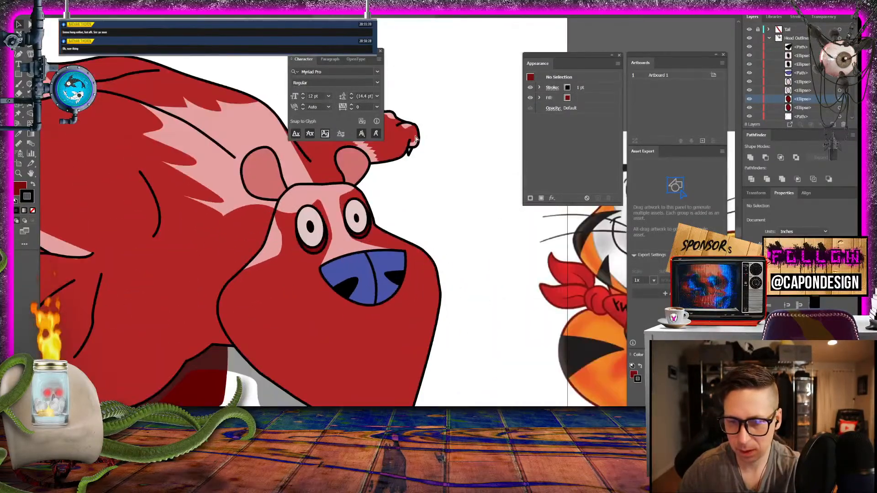
{"action": "key", "text": "ctrl+plus"}
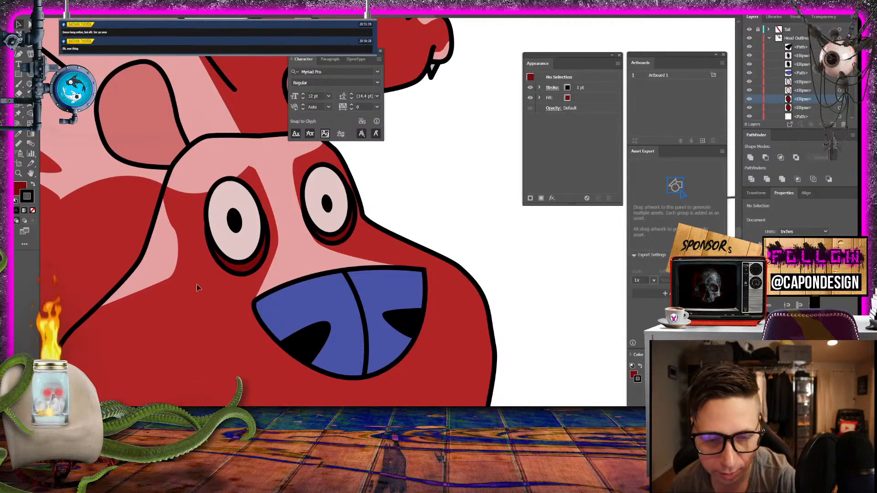
{"action": "left_click_drag", "start_coordinate": [318, 364], "coordinate": [301, 262]}
{"action": "scroll", "coordinate": [301, 262], "scroll_direction": "up", "scroll_amount": 4}
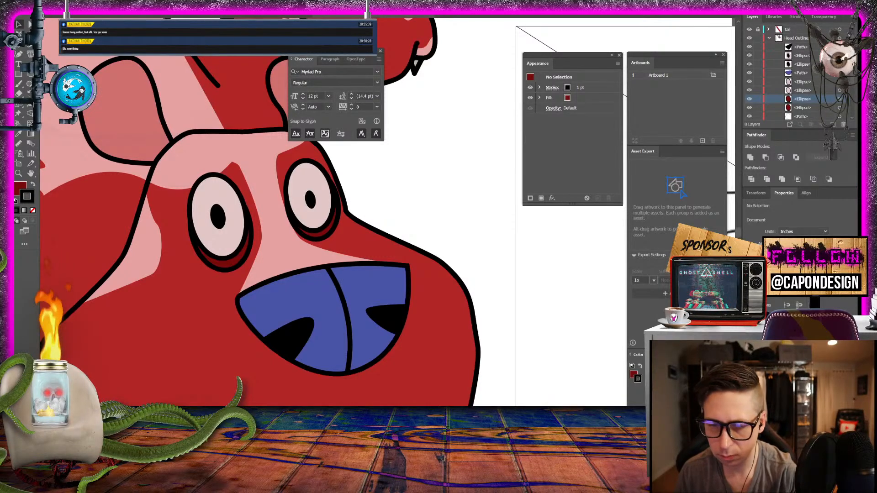
{"action": "scroll", "coordinate": [368, 278], "scroll_direction": "down", "scroll_amount": 3}
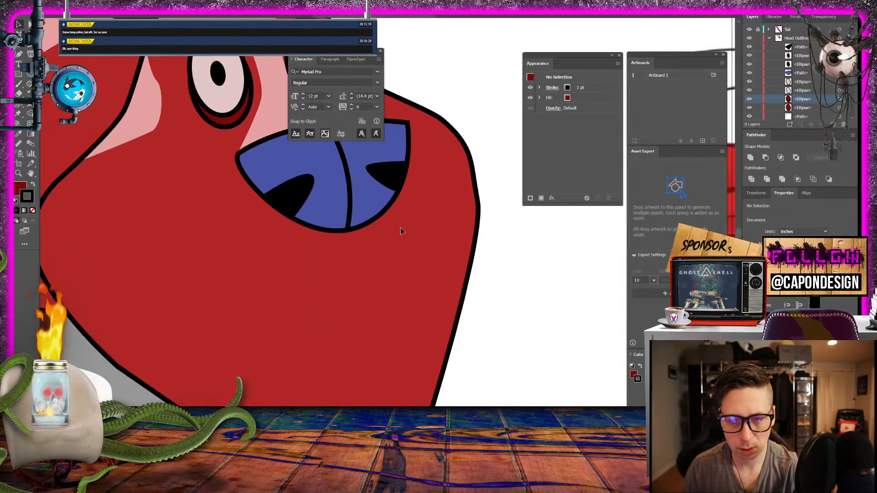
- Collapse the Head Outline layer, select the mouth layer, and toggle its visibility to check which artwork it holds
{"action": "left_click", "coordinate": [795, 37]}
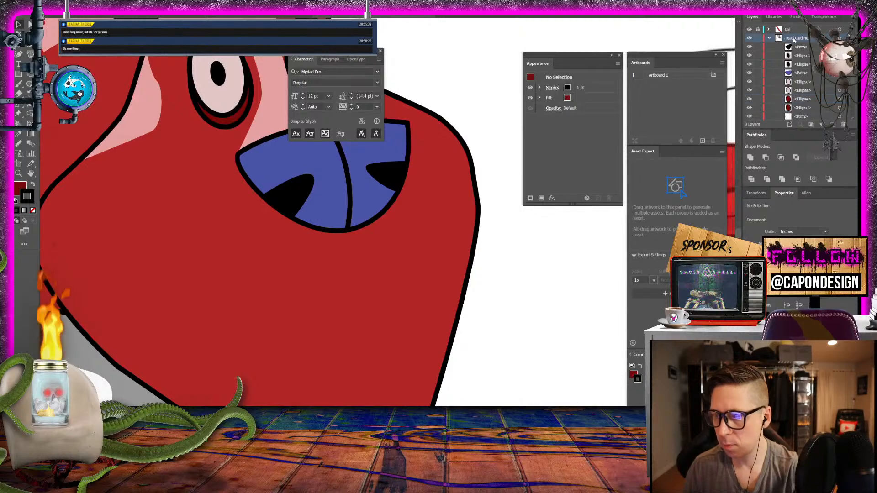
{"action": "left_click", "coordinate": [769, 38]}
{"action": "left_click", "coordinate": [799, 29]}
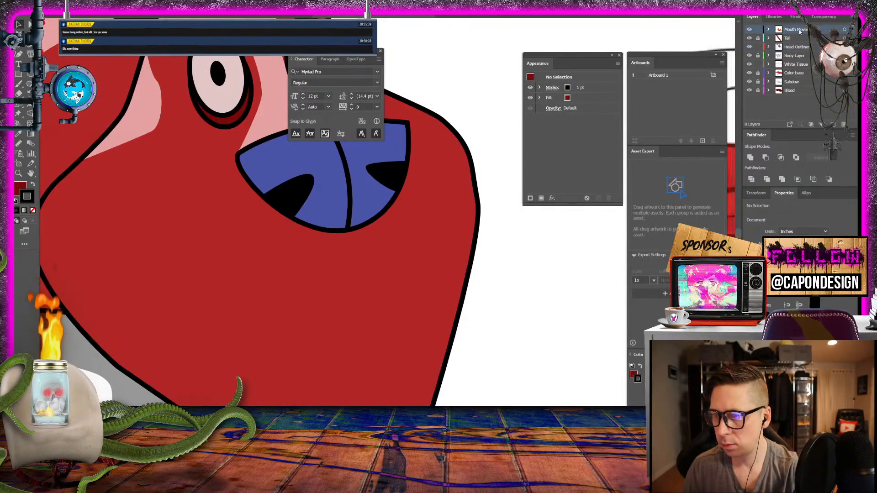
{"action": "left_click", "coordinate": [750, 31]}
{"action": "left_click", "coordinate": [749, 31]}
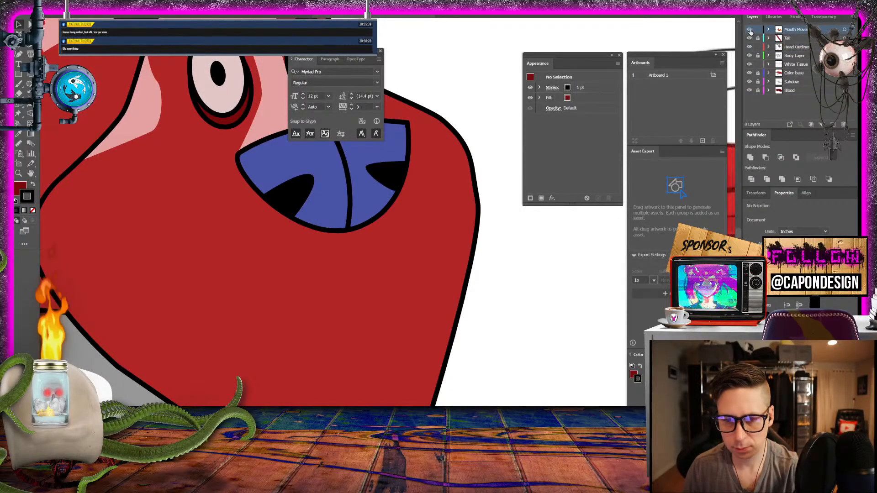
{"action": "left_click", "coordinate": [750, 30]}
{"action": "left_click", "coordinate": [750, 30]}
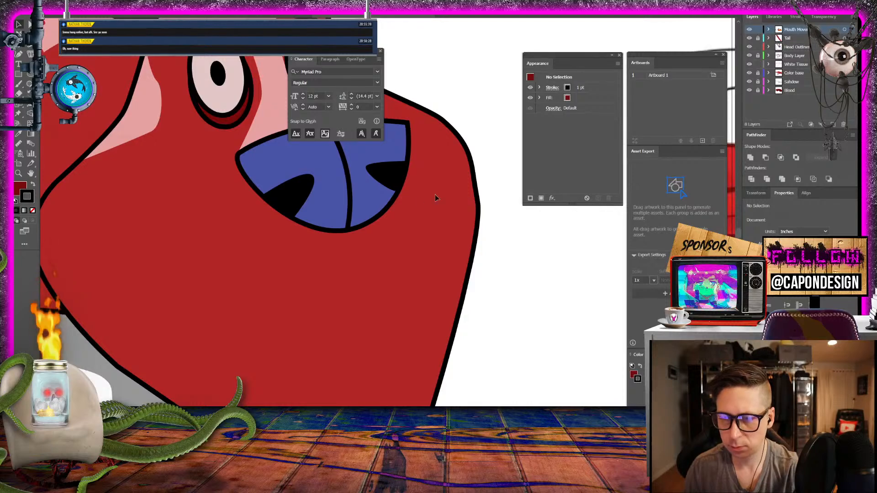
- Move the nostril path and the other nose path from the mouth layer into the Head Outline layer
{"action": "left_click", "coordinate": [388, 176]}
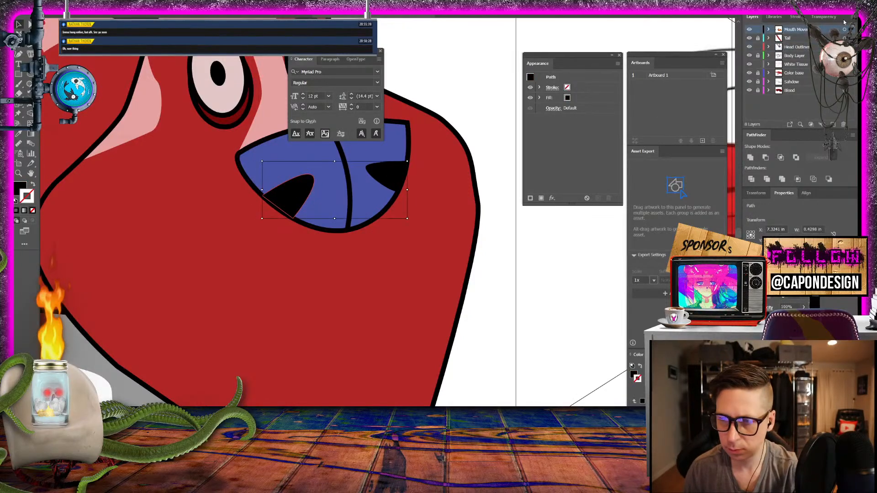
{"action": "left_click", "coordinate": [769, 29]}
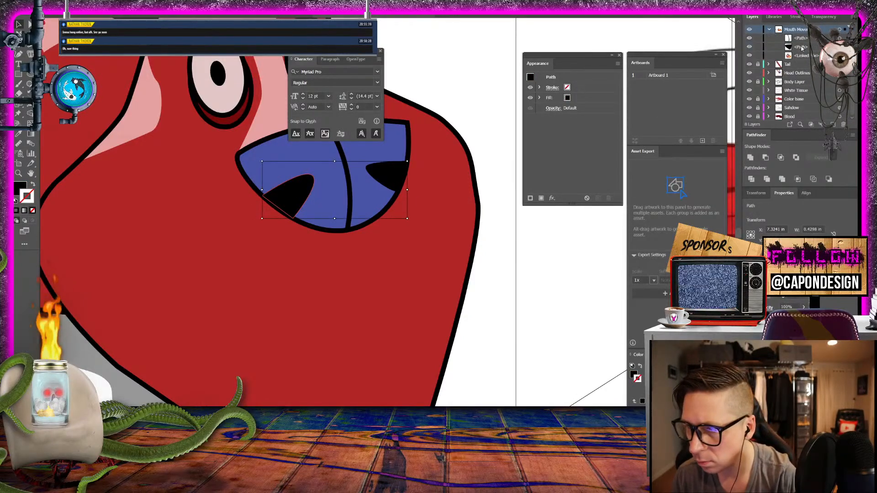
{"action": "left_click", "coordinate": [802, 48]}
{"action": "left_click", "coordinate": [803, 39], "text": "shift"}
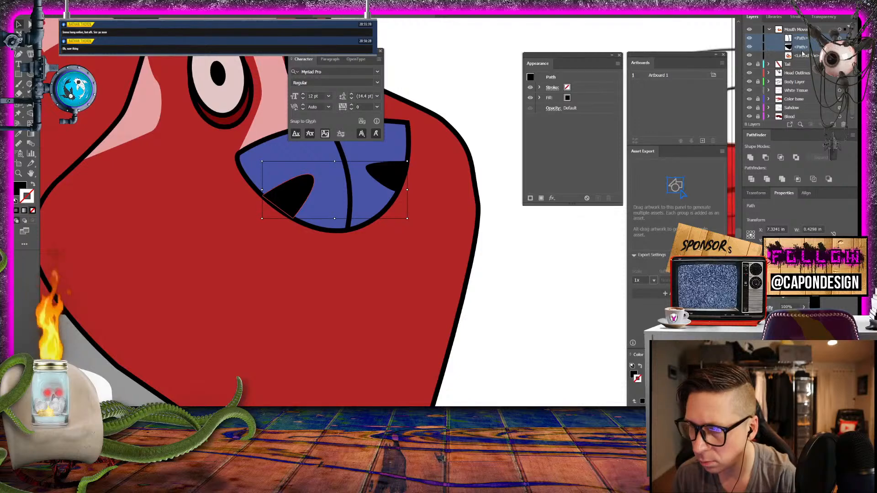
{"action": "left_click_drag", "start_coordinate": [806, 50], "coordinate": [797, 72]}
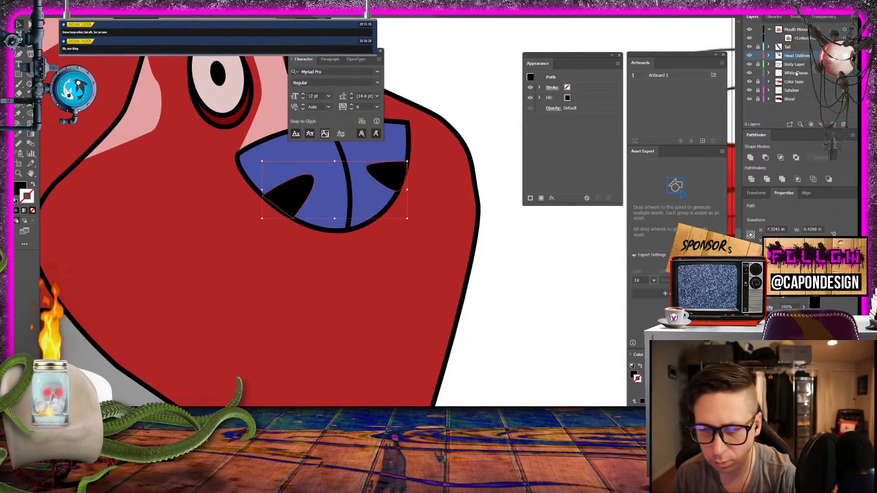
- Examine the creature's whole face and body beside the tiger reference image
{"action": "left_click", "coordinate": [508, 273]}
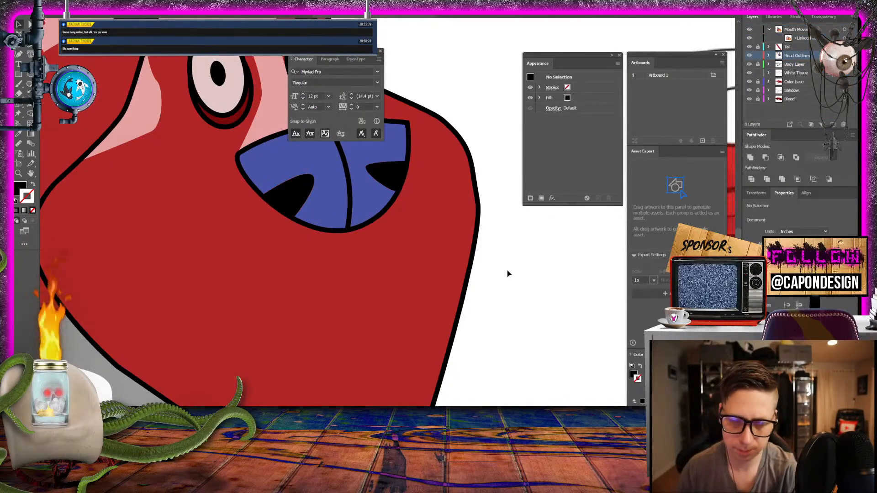
{"action": "key", "text": "ctrl+minus"}
{"action": "key", "text": "ctrl+minus"}
{"action": "key", "text": "ctrl+minus"}
{"action": "key", "text": "ctrl+minus"}
{"action": "key", "text": "ctrl+minus"}
{"action": "key", "text": "ctrl+plus"}
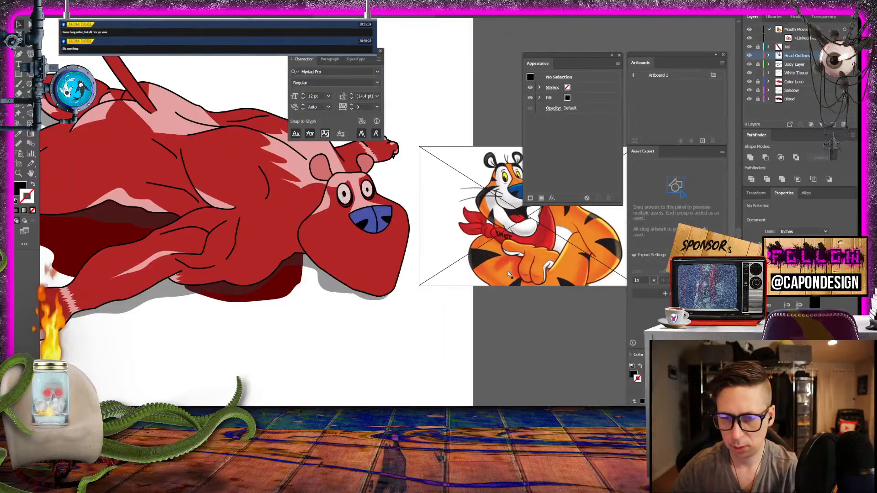
{"action": "left_click", "coordinate": [507, 270]}
{"action": "left_click_drag", "start_coordinate": [417, 345], "coordinate": [315, 358]}
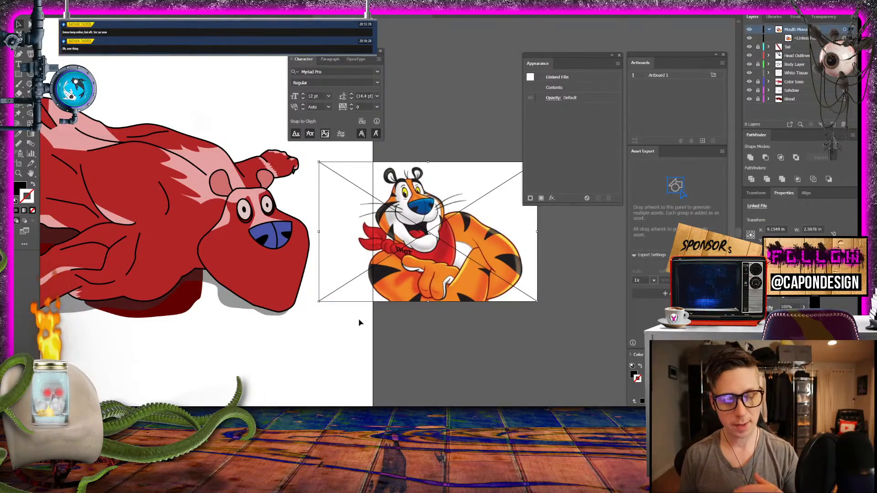
{"action": "left_click", "coordinate": [436, 145]}
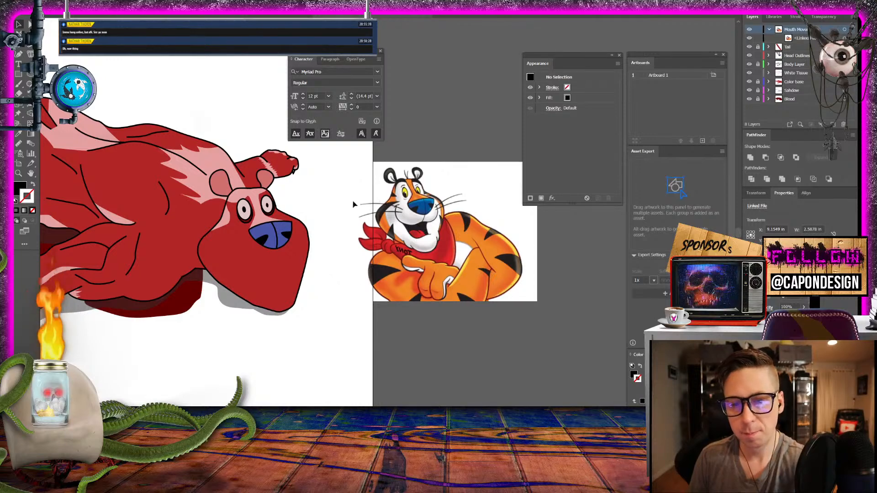
{"action": "left_click_drag", "start_coordinate": [194, 209], "coordinate": [434, 280]}
{"action": "left_click_drag", "start_coordinate": [230, 260], "coordinate": [174, 248]}
{"action": "left_click_drag", "start_coordinate": [360, 290], "coordinate": [207, 280]}
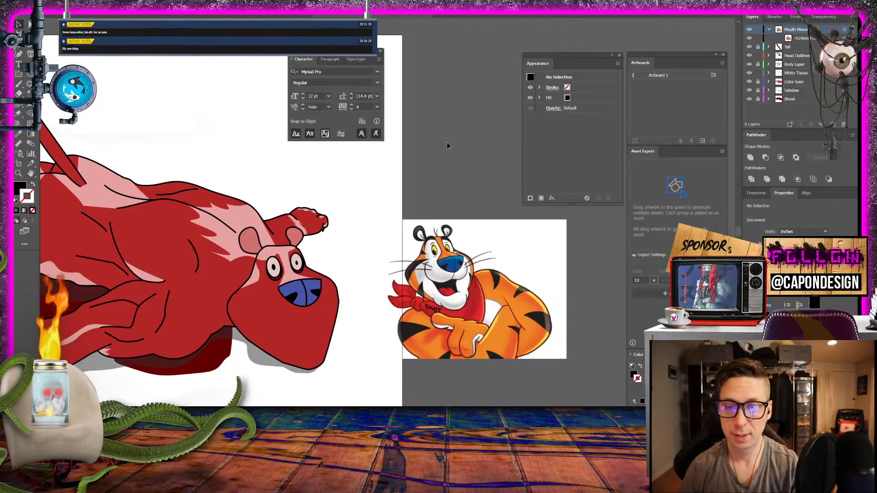
- Move the tiger reference image slightly farther away from the creature
{"action": "left_click_drag", "start_coordinate": [452, 269], "coordinate": [485, 278]}
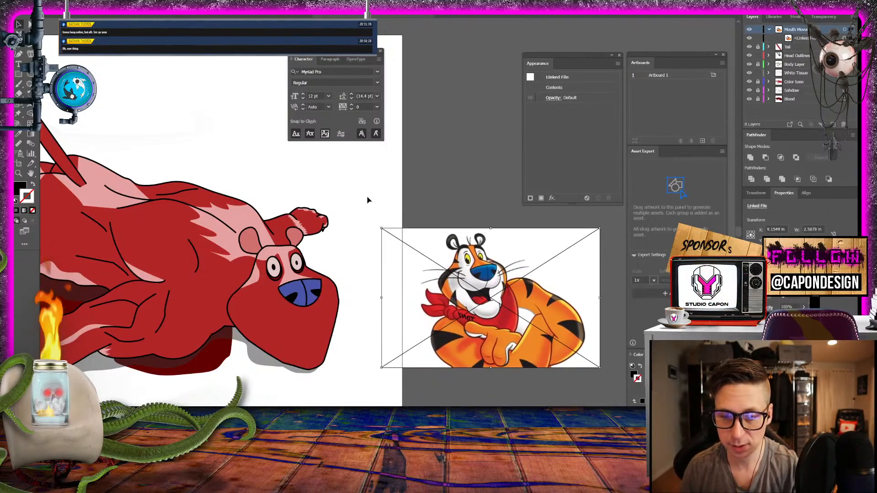
{"action": "left_click", "coordinate": [368, 200]}
- Duplicate the smaller eye's white ellipse inside the Head Outline layer and remove the top copy's fill, keeping its black stroke
{"action": "left_click_drag", "start_coordinate": [244, 228], "coordinate": [456, 241]}
{"action": "left_click_drag", "start_coordinate": [306, 231], "coordinate": [237, 333]}
{"action": "left_click_drag", "start_coordinate": [201, 221], "coordinate": [230, 218]}
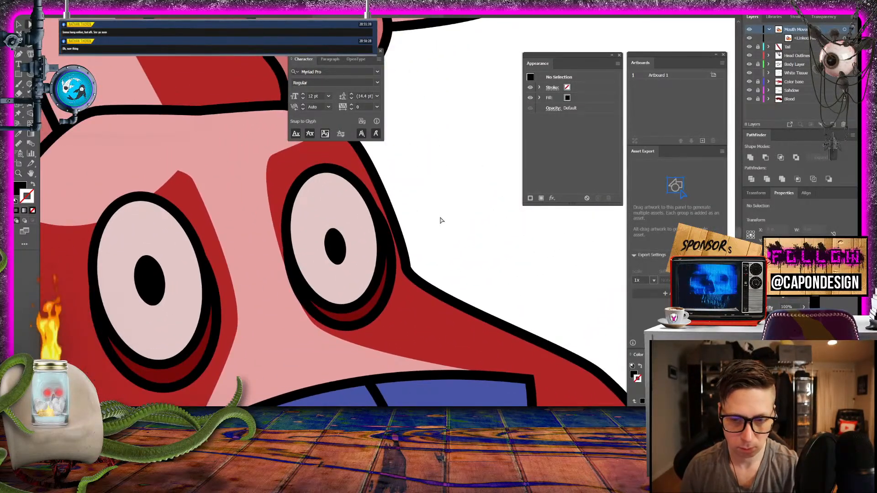
{"action": "left_click", "coordinate": [353, 271]}
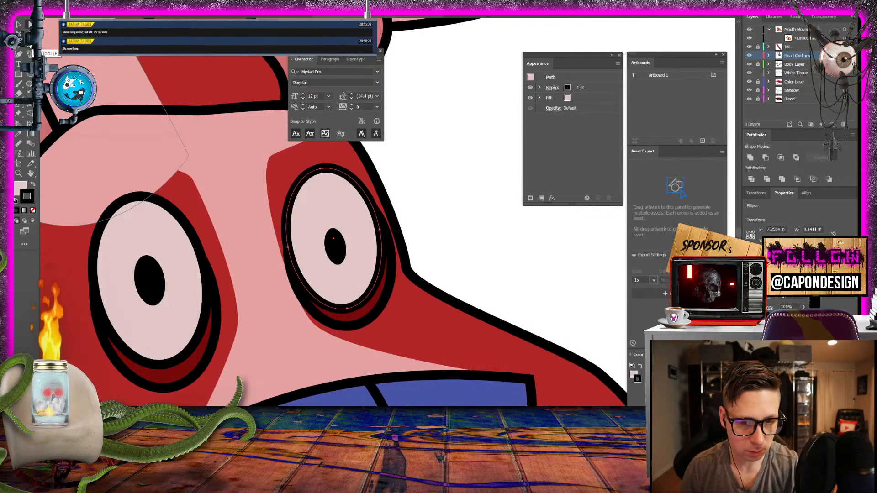
{"action": "left_click", "coordinate": [769, 56]}
{"action": "scroll", "coordinate": [811, 82], "scroll_direction": "down", "scroll_amount": 2}
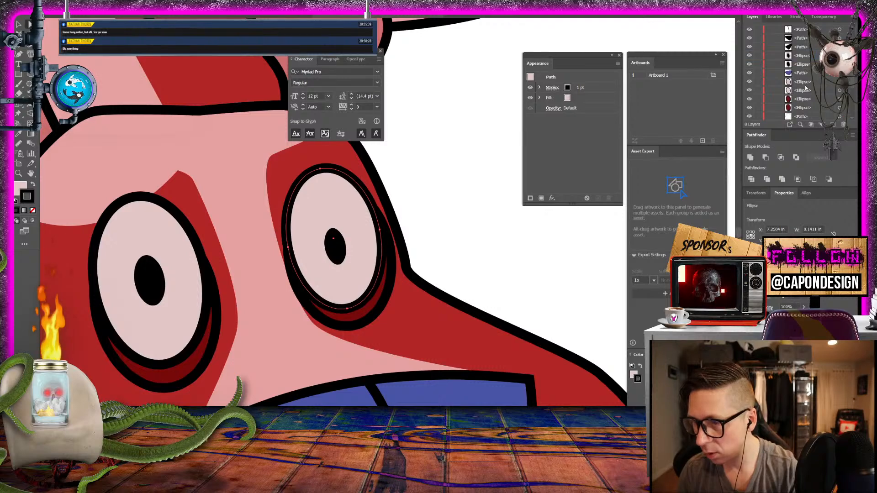
{"action": "left_click", "coordinate": [807, 84]}
{"action": "scroll", "coordinate": [807, 84], "scroll_direction": "down", "scroll_amount": 1}
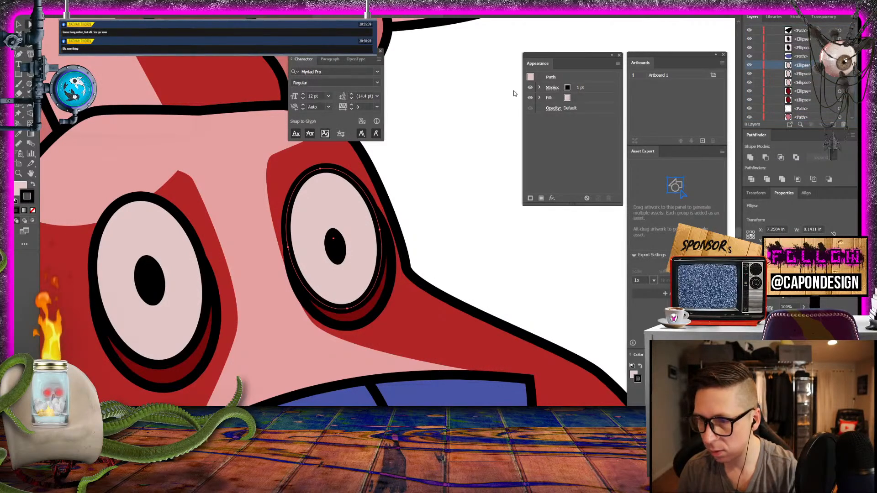
{"action": "left_click", "coordinate": [22, 188]}
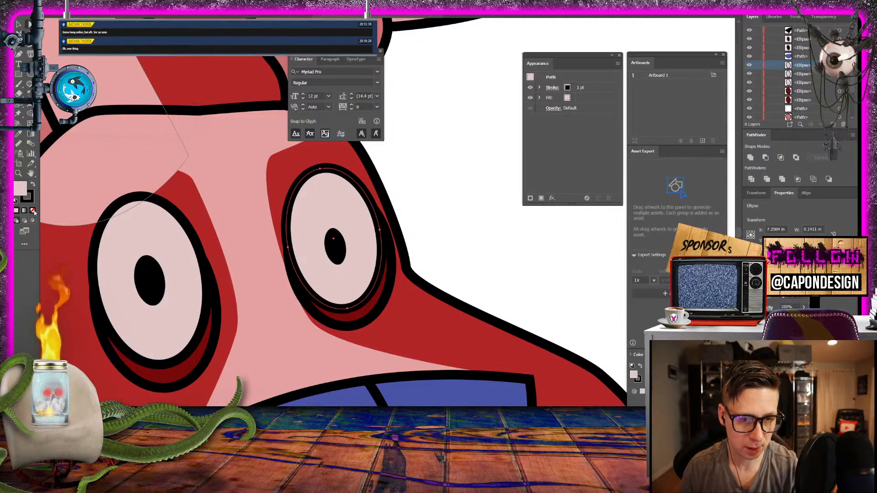
{"action": "left_click", "coordinate": [33, 210]}
{"action": "left_click", "coordinate": [470, 182]}
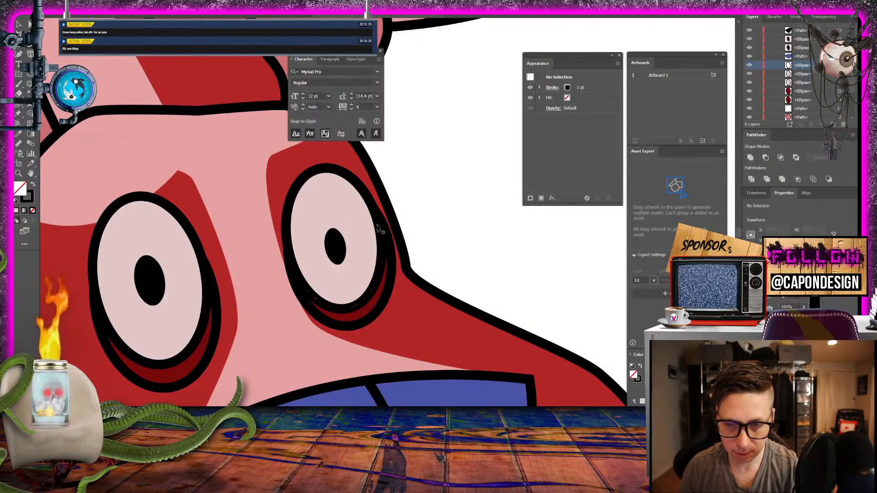
- Set the drawing colours to a dark red 890000 fill with no stroke
{"action": "left_click", "coordinate": [32, 184]}
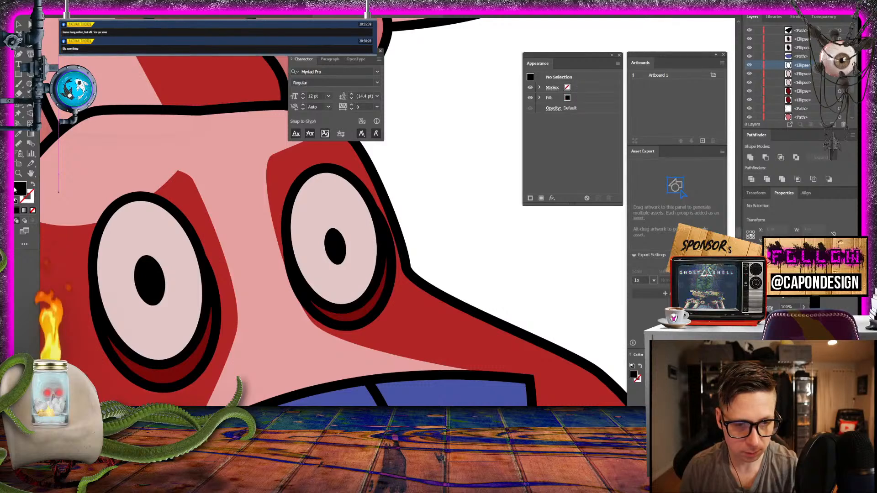
{"action": "double_click", "coordinate": [19, 192]}
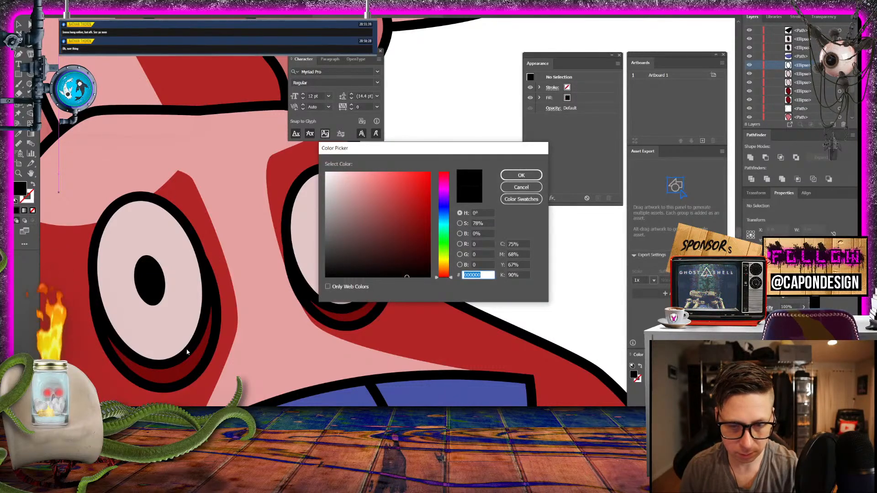
{"action": "left_click", "coordinate": [521, 175]}
- Draw a closed dark red wedge from the smaller eye's pupil to the eye's outer lower edge
{"action": "left_click", "coordinate": [380, 238]}
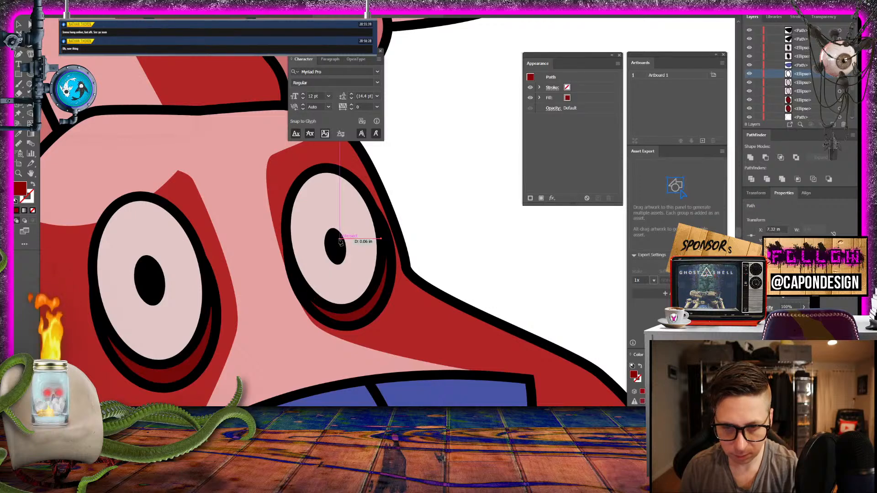
{"action": "left_click", "coordinate": [341, 237]}
{"action": "left_click", "coordinate": [339, 260]}
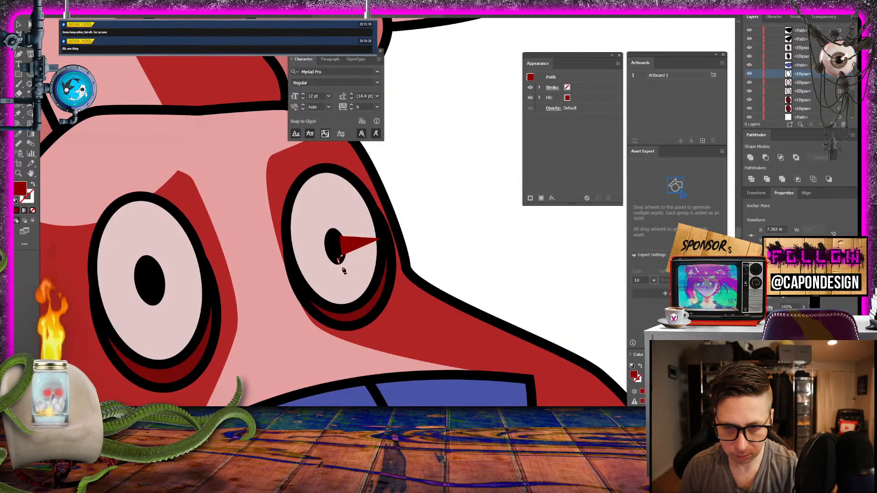
{"action": "left_click", "coordinate": [366, 293]}
{"action": "left_click", "coordinate": [379, 276]}
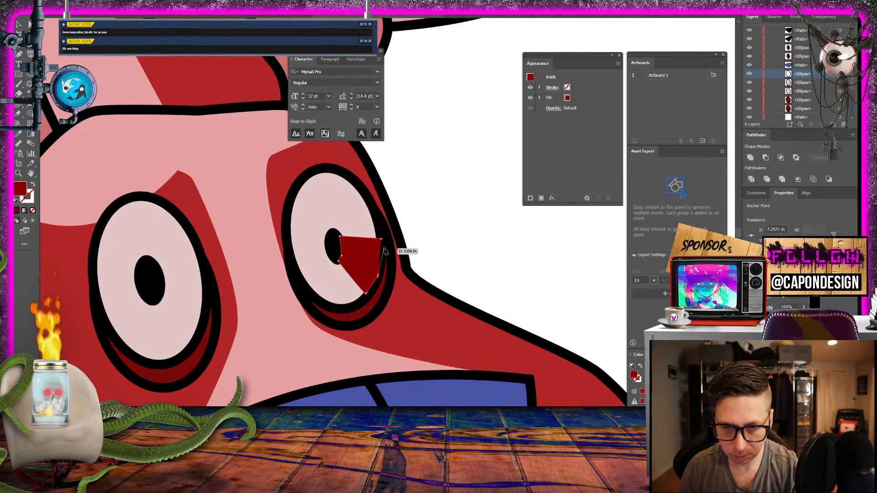
{"action": "left_click", "coordinate": [383, 241]}
{"action": "left_click", "coordinate": [383, 240]}
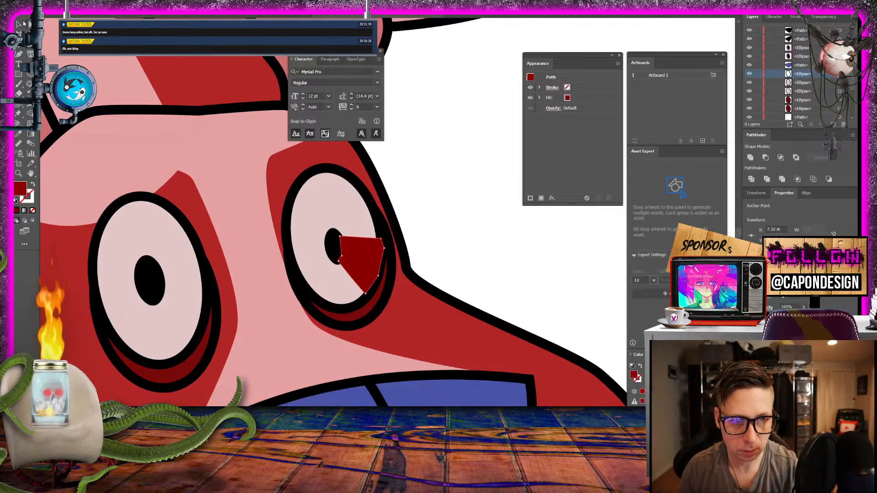
- Reorder the dark red wedge beneath the smaller eye's outline ellipse and above its white ellipse
{"action": "key", "text": "v"}
{"action": "scroll", "coordinate": [799, 73], "scroll_direction": "up", "scroll_amount": 2}
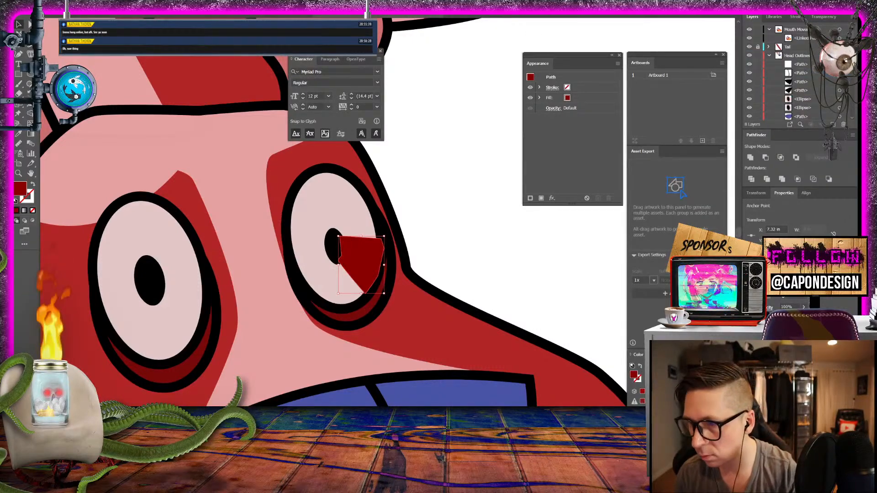
{"action": "left_click", "coordinate": [802, 66]}
{"action": "scroll", "coordinate": [803, 73], "scroll_direction": "down", "scroll_amount": 3}
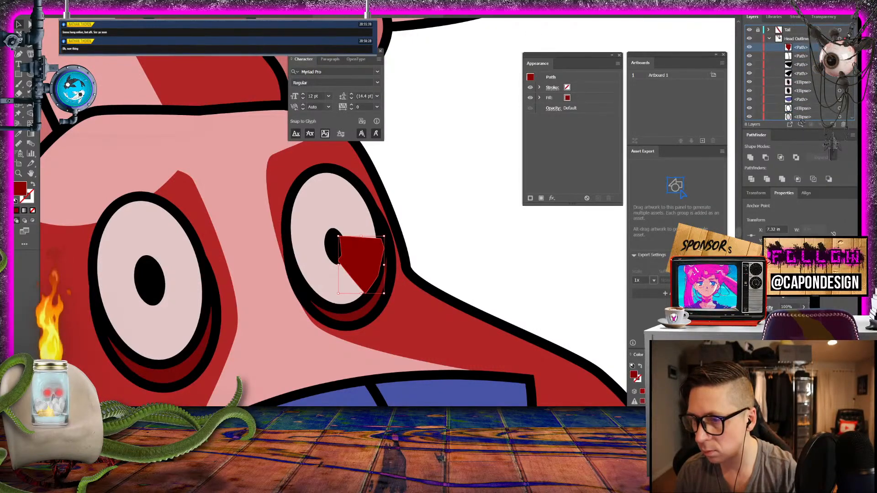
{"action": "left_click_drag", "start_coordinate": [802, 106], "coordinate": [803, 104]}
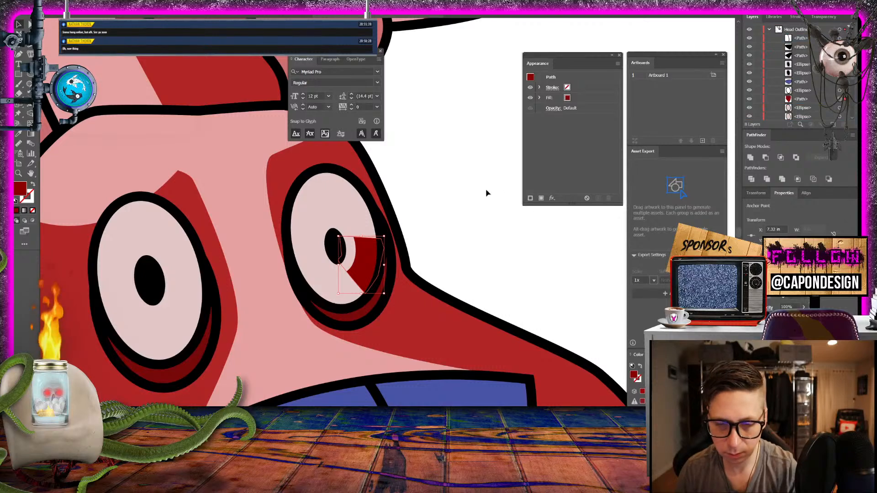
- Remove the pale stroke from the smaller eye's black pupil ellipse
{"action": "left_click", "coordinate": [805, 65]}
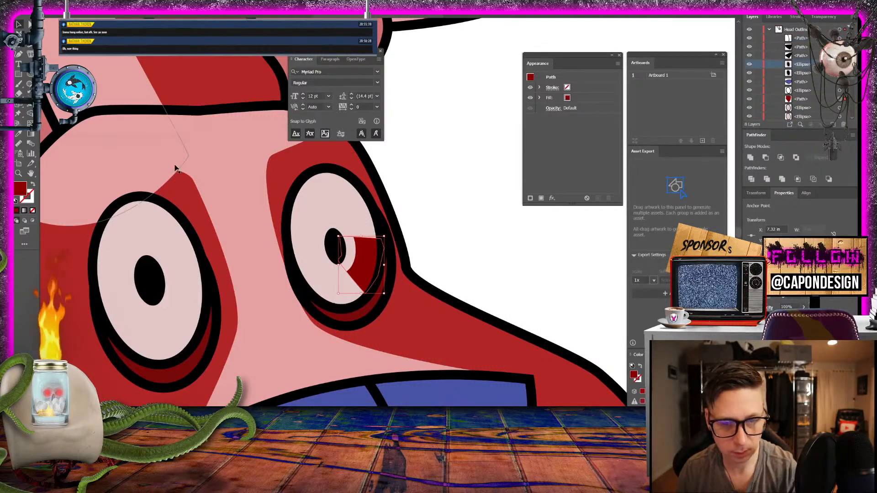
{"action": "left_click", "coordinate": [840, 64]}
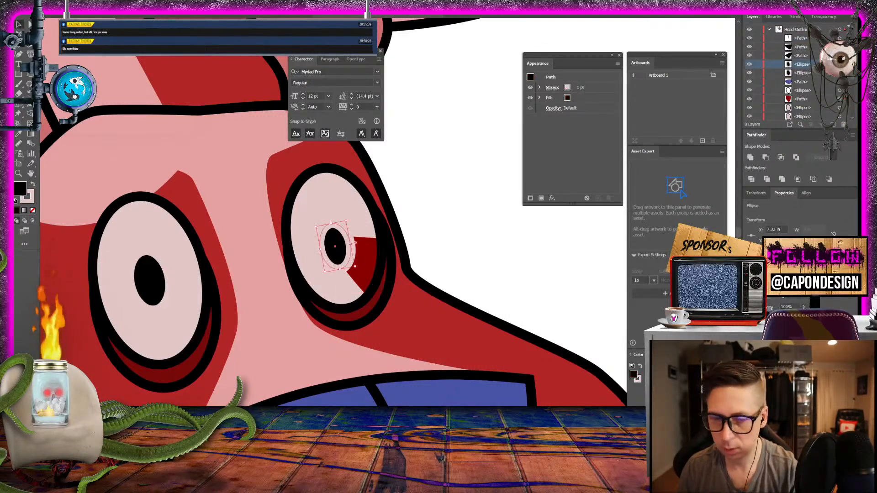
{"action": "left_click", "coordinate": [32, 210]}
{"action": "left_click", "coordinate": [476, 219]}
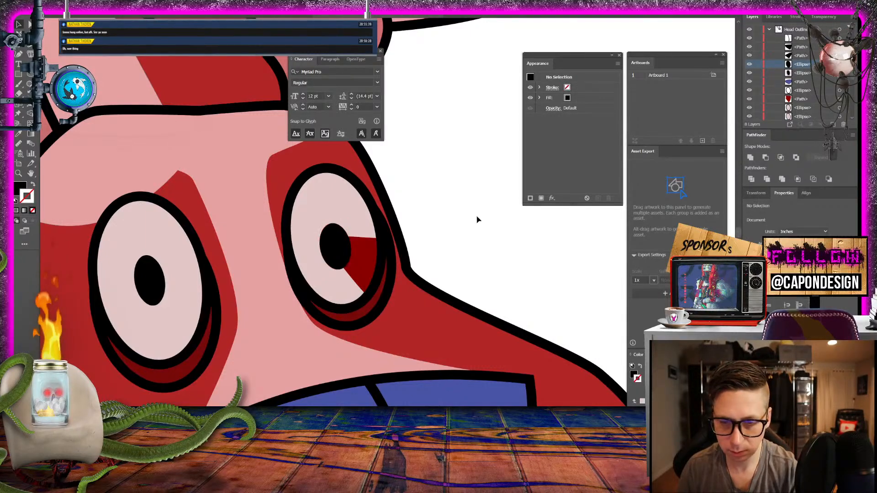
- Try to draw a ragged dark red path along the wedge's lower edge with the Pen tool
{"action": "left_click", "coordinate": [365, 272]}
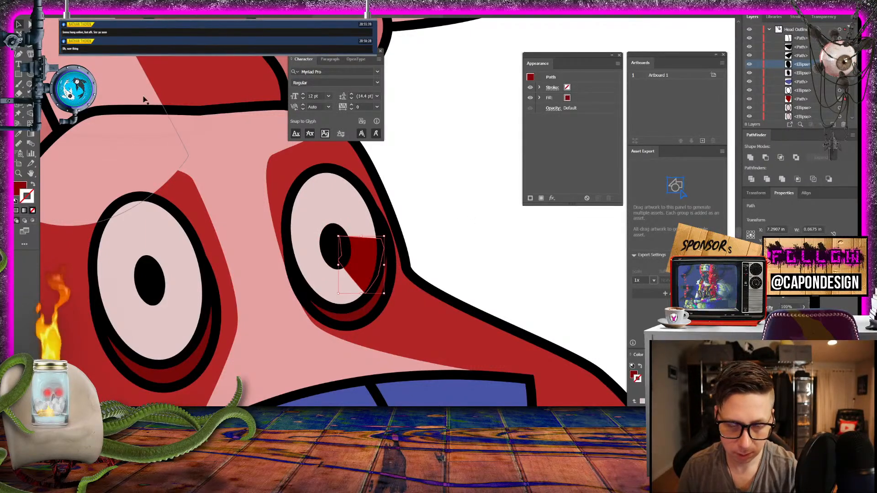
{"action": "key", "text": "p"}
{"action": "left_click", "coordinate": [349, 269]}
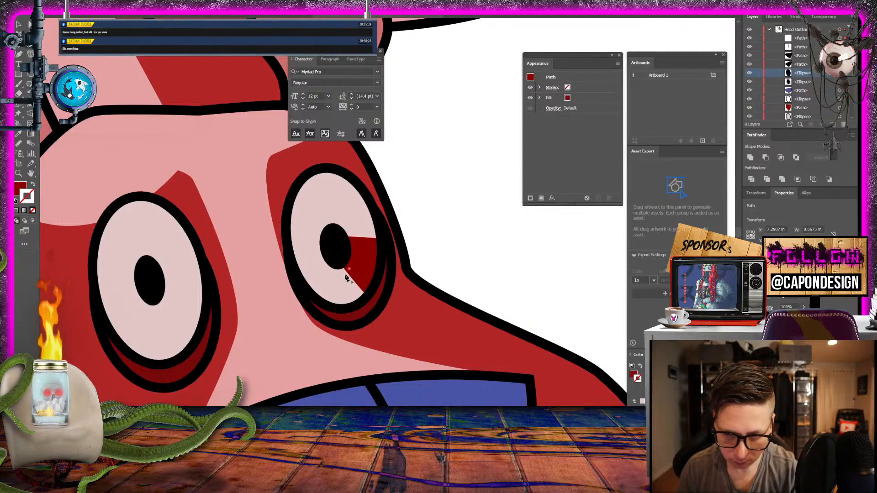
{"action": "left_click", "coordinate": [342, 279]}
{"action": "left_click", "coordinate": [346, 282]}
{"action": "left_click", "coordinate": [351, 277]}
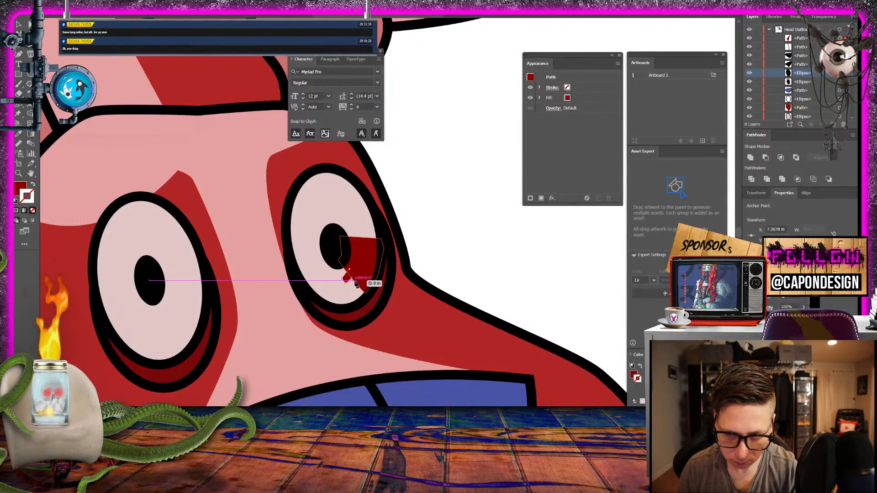
{"action": "left_click", "coordinate": [355, 288]}
{"action": "left_click", "coordinate": [360, 285]}
{"action": "left_click", "coordinate": [361, 273]}
{"action": "left_click", "coordinate": [361, 265]}
{"action": "left_click", "coordinate": [364, 260]}
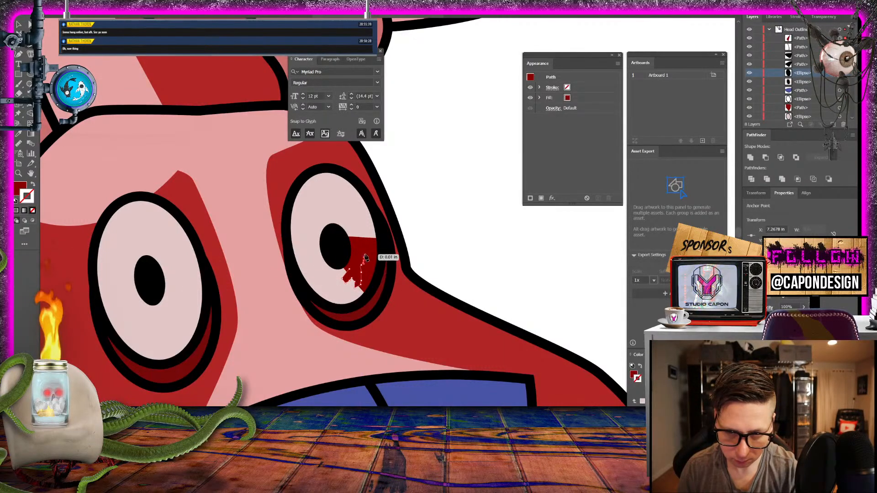
{"action": "left_click", "coordinate": [365, 254]}
{"action": "left_click", "coordinate": [368, 249]}
{"action": "left_click", "coordinate": [367, 249]}
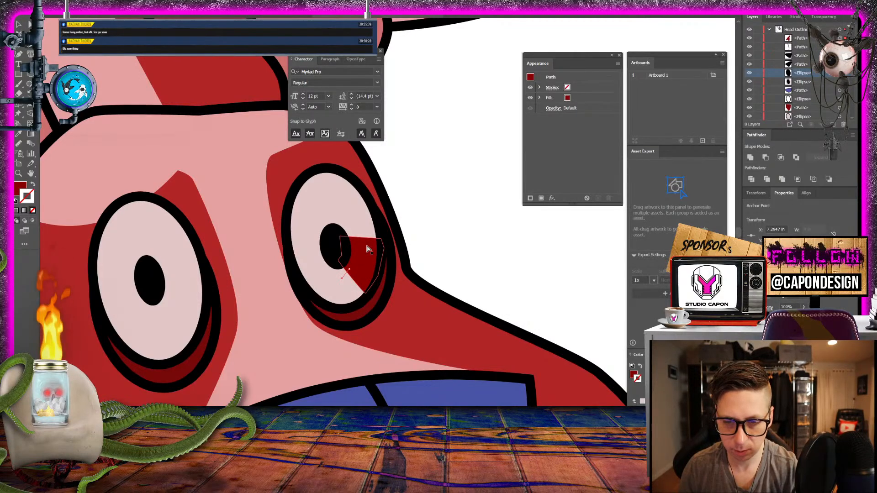
- Undo the ragged path and delete the dark red wedge from the smaller eye
{"action": "key", "text": "ctrl+z"}
{"action": "left_click", "coordinate": [17, 22]}
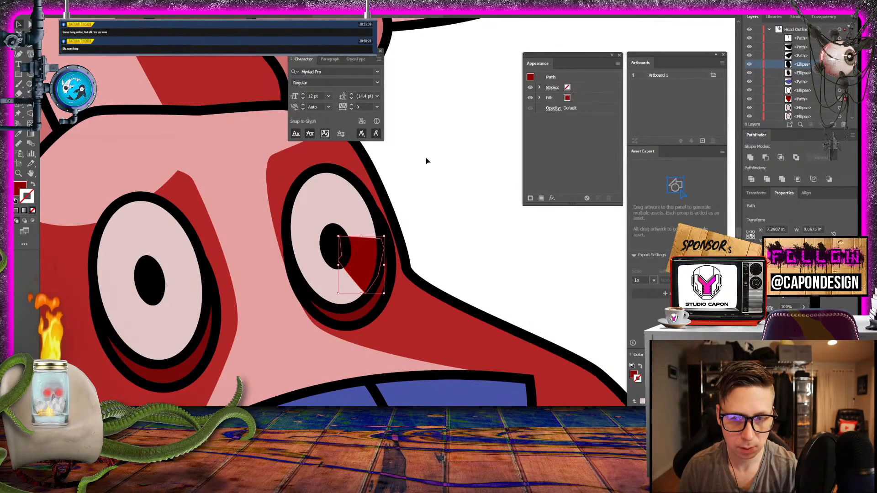
{"action": "key", "text": "Delete"}
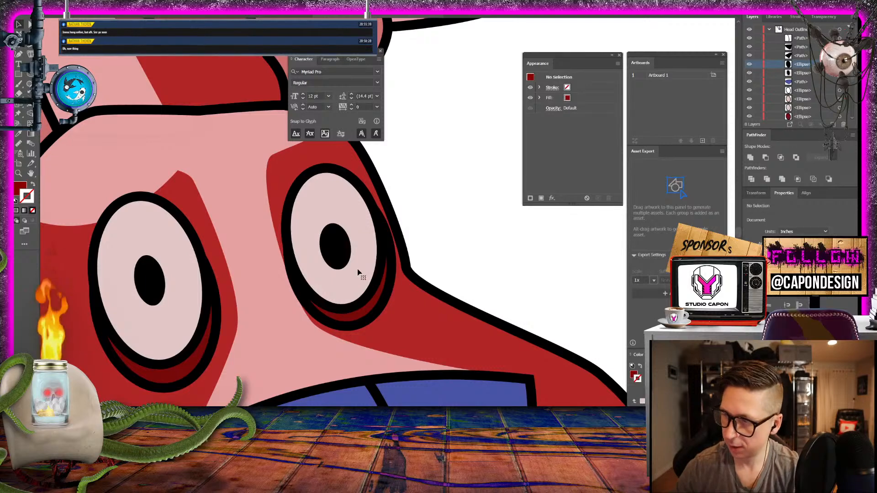
- Draw a closed, ragged dark red shape between the smaller eye's pupil and its outer lower rim with the Pen tool
{"action": "left_click", "coordinate": [18, 54]}
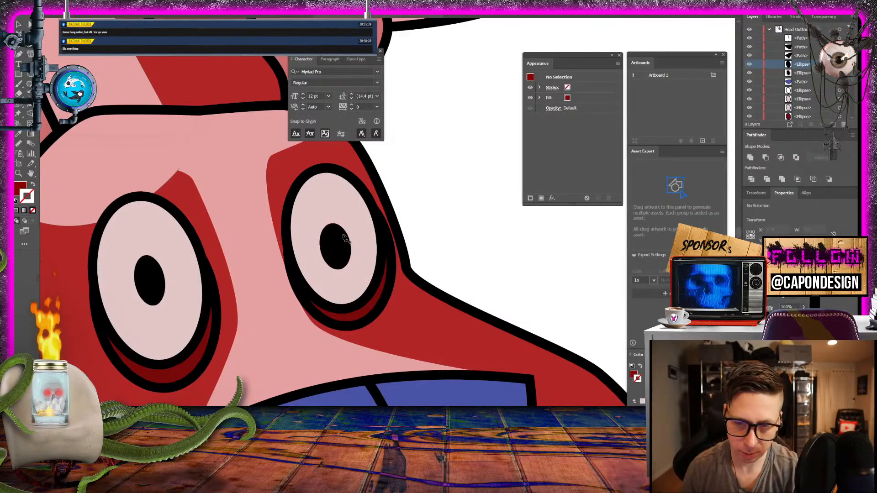
{"action": "left_click_drag", "start_coordinate": [375, 234], "coordinate": [363, 300]}
{"action": "left_click", "coordinate": [345, 238]}
{"action": "left_click", "coordinate": [345, 298]}
{"action": "left_click", "coordinate": [348, 303]}
{"action": "left_click_drag", "start_coordinate": [372, 291], "coordinate": [374, 285]}
{"action": "left_click_drag", "start_coordinate": [379, 272], "coordinate": [382, 259]}
{"action": "left_click_drag", "start_coordinate": [383, 253], "coordinate": [382, 248]}
{"action": "left_click_drag", "start_coordinate": [384, 239], "coordinate": [383, 235]}
{"action": "left_click", "coordinate": [380, 236]}
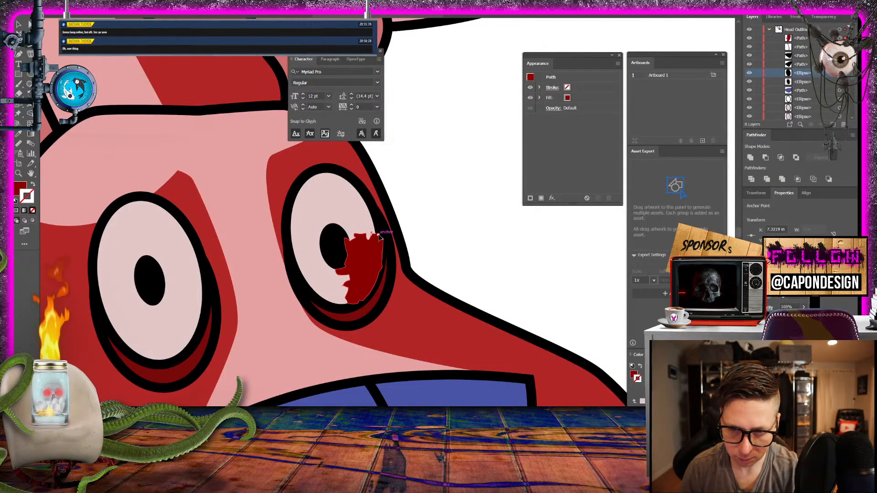
- Reorder the ragged dark red shape beneath the smaller eye's outline ellipse and above its white ellipse
{"action": "left_click", "coordinate": [20, 25]}
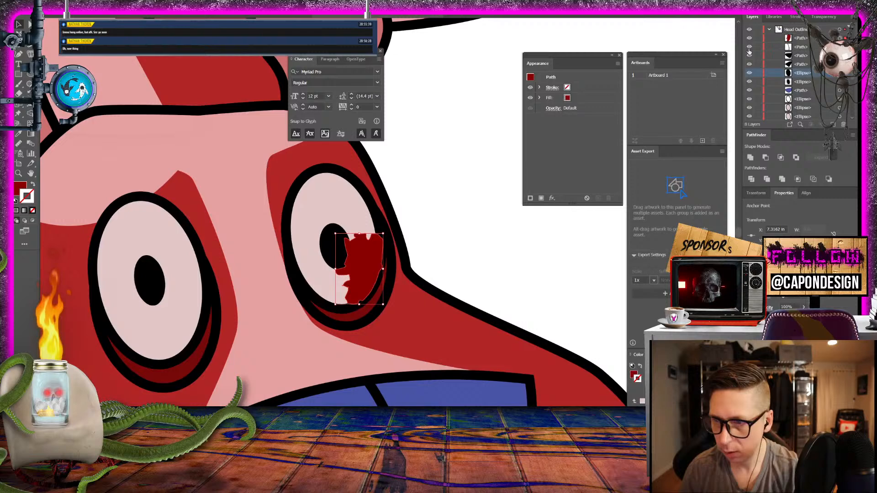
{"action": "left_click", "coordinate": [802, 39]}
{"action": "left_click_drag", "start_coordinate": [801, 38], "coordinate": [803, 103]}
{"action": "left_click", "coordinate": [447, 201]}
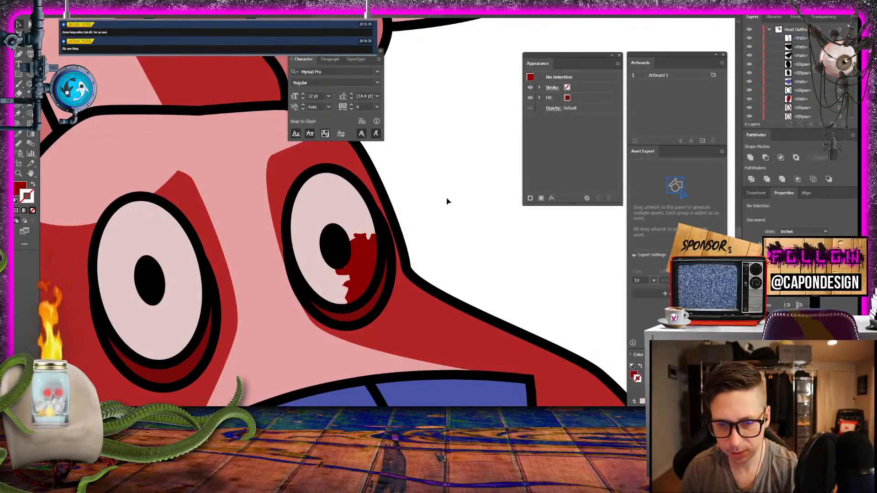
- Examine the ragged dark red eye shape against the whole creature, along with the nose and the bare muzzle beneath it
{"action": "left_click", "coordinate": [362, 261]}
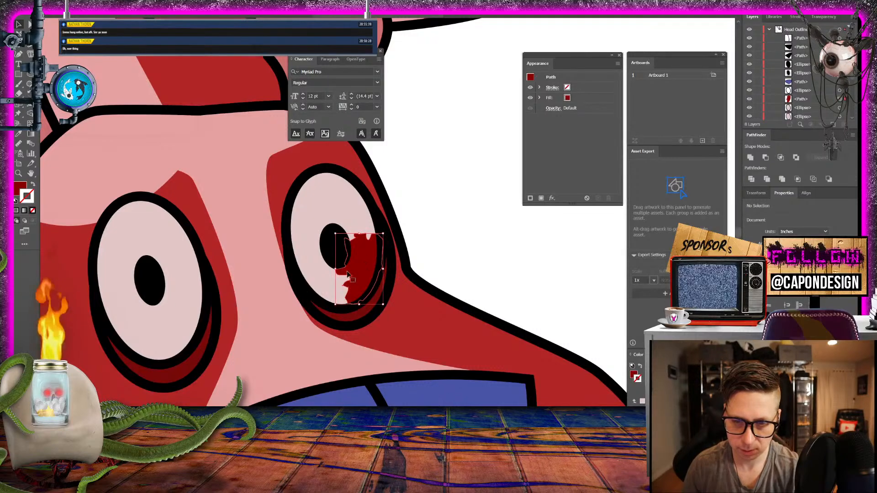
{"action": "left_click", "coordinate": [472, 202]}
{"action": "key", "text": "ctrl+minus"}
{"action": "key", "text": "ctrl+minus"}
{"action": "key", "text": "ctrl+minus"}
{"action": "key", "text": "ctrl+minus"}
{"action": "key", "text": "ctrl+minus"}
{"action": "key", "text": "ctrl+minus"}
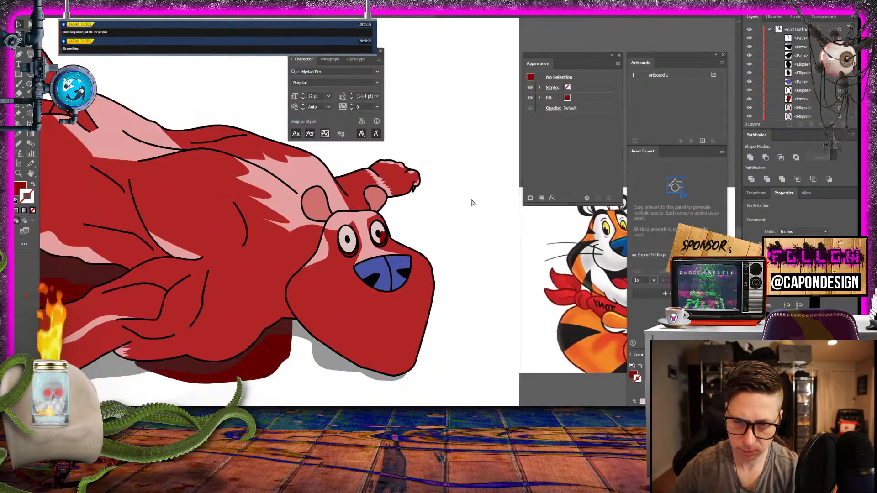
{"action": "key", "text": "ctrl+equal"}
{"action": "key", "text": "ctrl+equal"}
{"action": "key", "text": "ctrl+equal"}
{"action": "key", "text": "ctrl+equal"}
{"action": "key", "text": "ctrl+equal"}
{"action": "key", "text": "ctrl+equal"}
{"action": "key", "text": "ctrl+minus"}
{"action": "key", "text": "ctrl+minus"}
{"action": "key", "text": "ctrl+minus"}
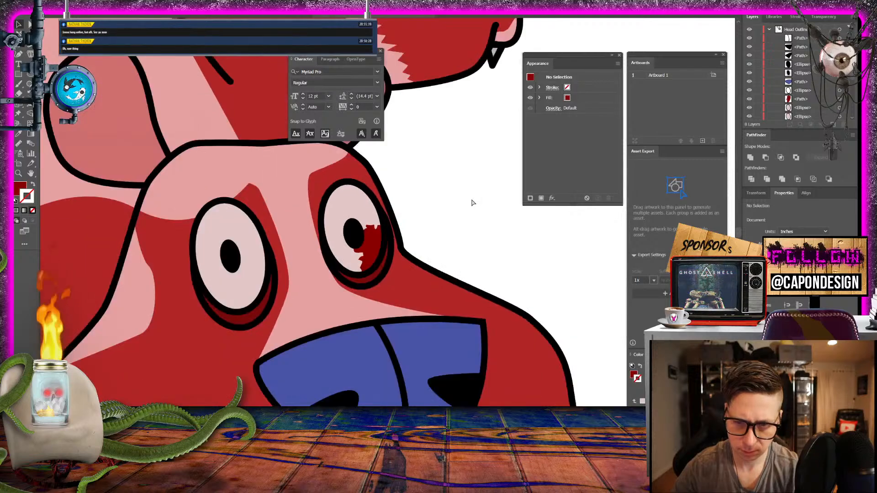
{"action": "key", "text": "ctrl+equal"}
{"action": "key", "text": "ctrl+equal"}
{"action": "key", "text": "ctrl+equal"}
{"action": "key", "text": "ctrl+minus"}
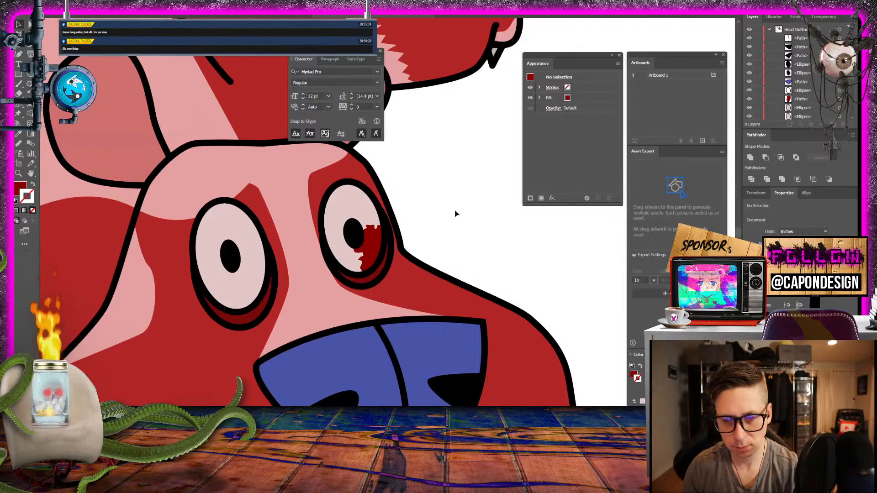
{"action": "left_click_drag", "start_coordinate": [488, 249], "coordinate": [488, 152]}
{"action": "left_click_drag", "start_coordinate": [358, 329], "coordinate": [358, 210]}
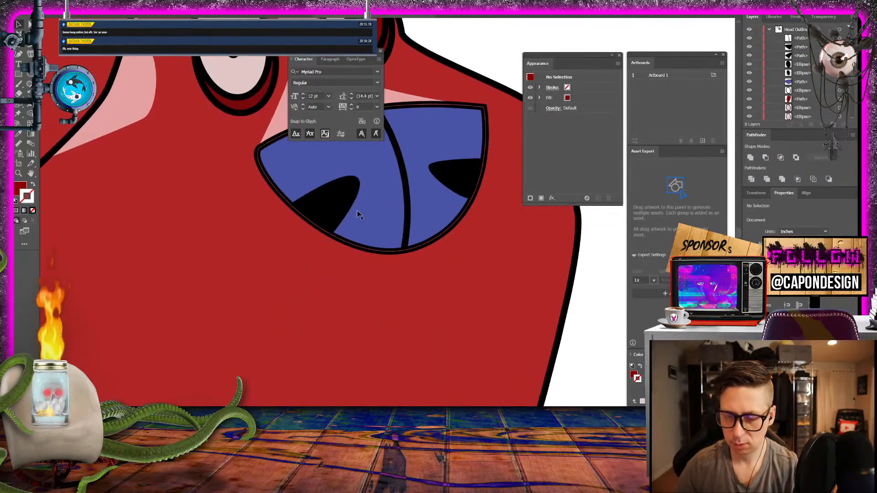
{"action": "key", "text": "ctrl+minus"}
{"action": "key", "text": "ctrl+minus"}
{"action": "key", "text": "ctrl+equal"}
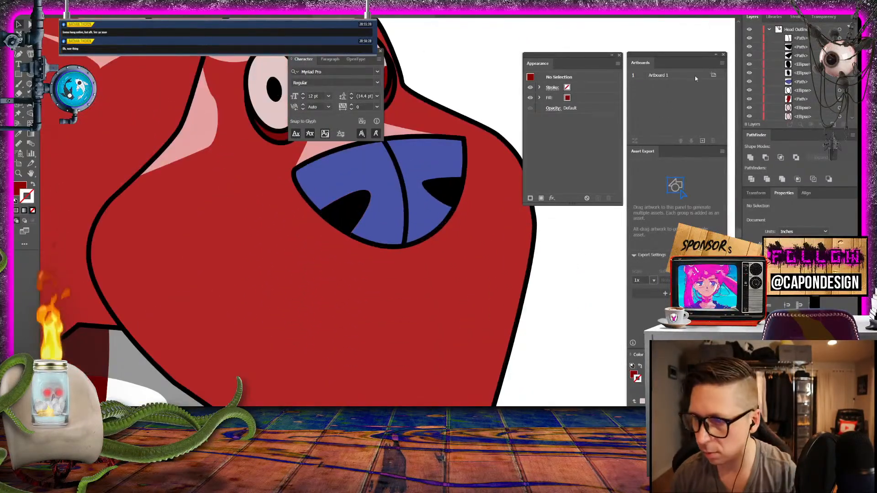
- Collapse the expanded layers and rename the topmost layer as Reference
{"action": "left_click", "coordinate": [770, 29]}
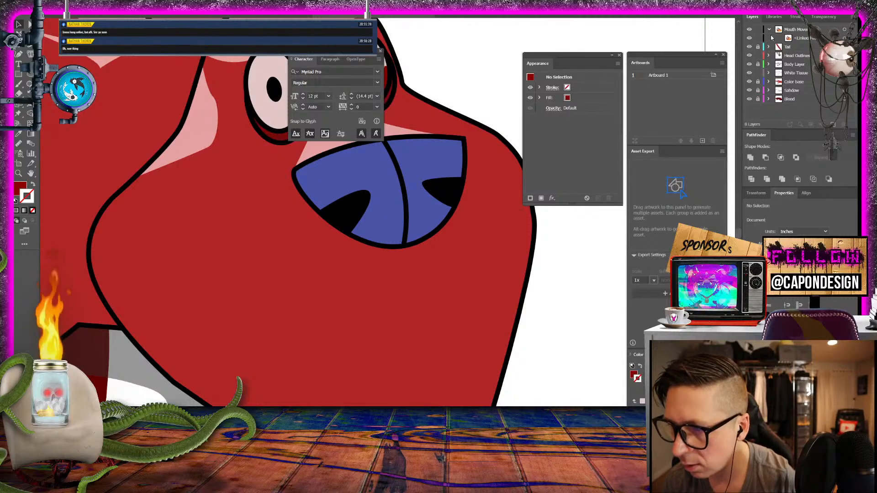
{"action": "left_click", "coordinate": [769, 29]}
{"action": "double_click", "coordinate": [796, 29]}
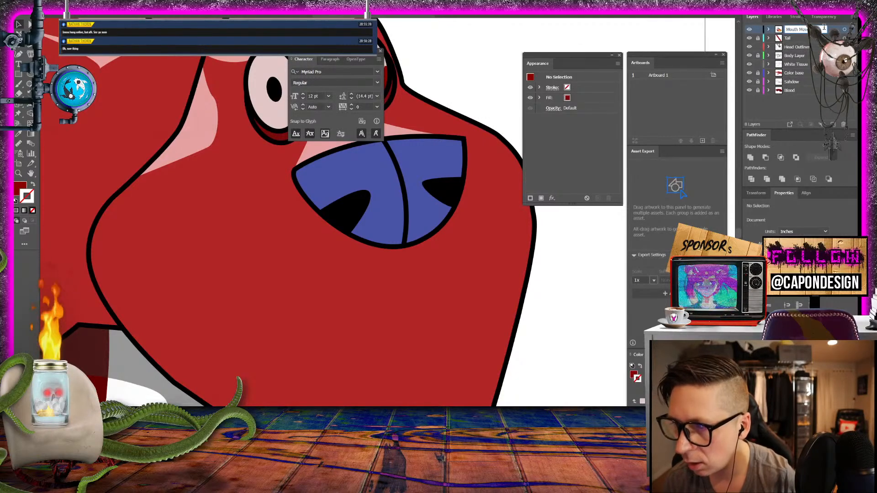
{"action": "type", "text": "Re"}
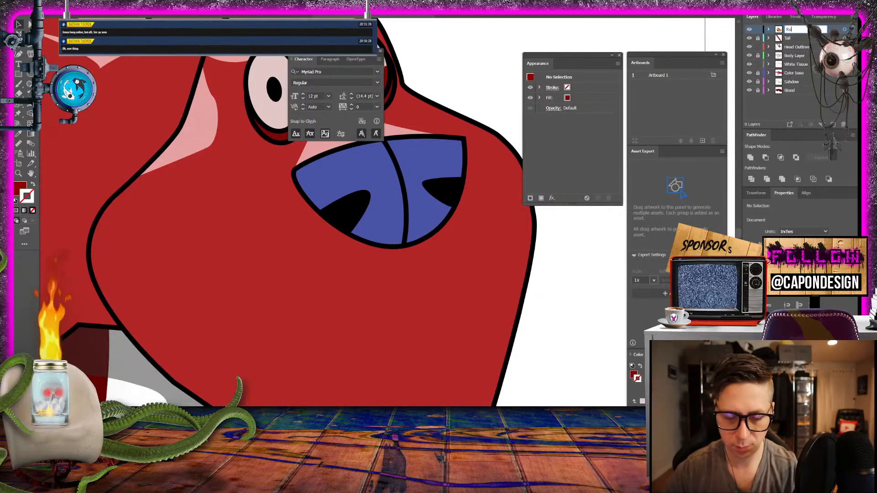
{"action": "type", "text": "ference"}
{"action": "key", "text": "Return"}
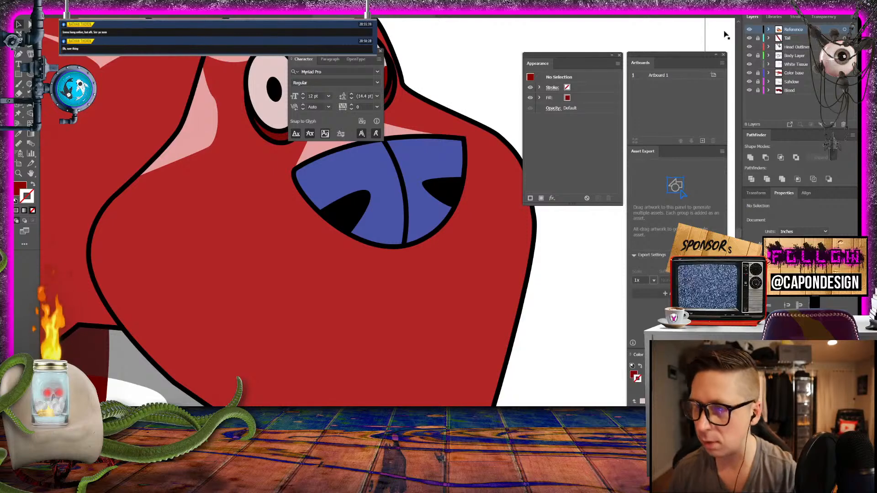
- Lock the Reference, Head Outline and White Tissue layers
{"action": "left_click", "coordinate": [758, 29]}
{"action": "left_click", "coordinate": [757, 47]}
{"action": "left_click", "coordinate": [758, 65]}
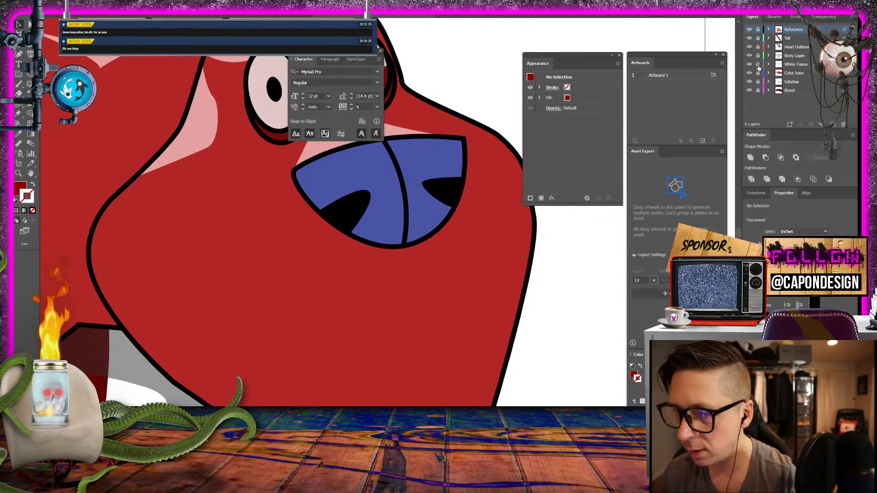
- On a new top layer, draw an open curved mouth path from the nose's lower centre down and back across the muzzle with the Pen tool
{"action": "scroll", "coordinate": [500, 85], "scroll_direction": "down", "scroll_amount": 3}
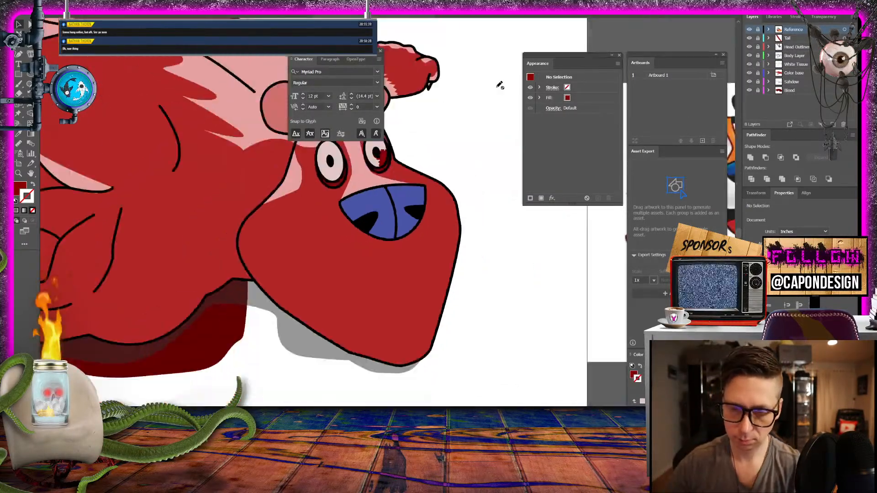
{"action": "scroll", "coordinate": [410, 182], "scroll_direction": "up", "scroll_amount": 2}
{"action": "left_click_drag", "start_coordinate": [410, 182], "coordinate": [334, 232]}
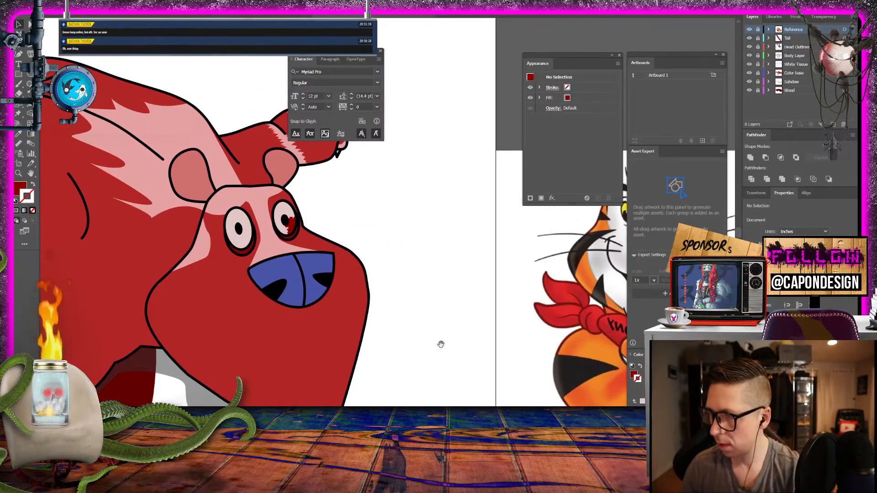
{"action": "left_click_drag", "start_coordinate": [440, 346], "coordinate": [412, 268]}
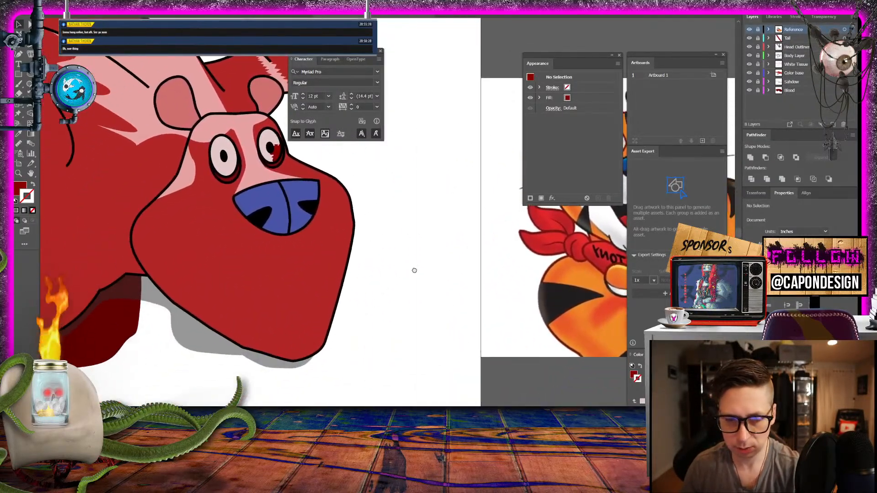
{"action": "left_click", "coordinate": [19, 55]}
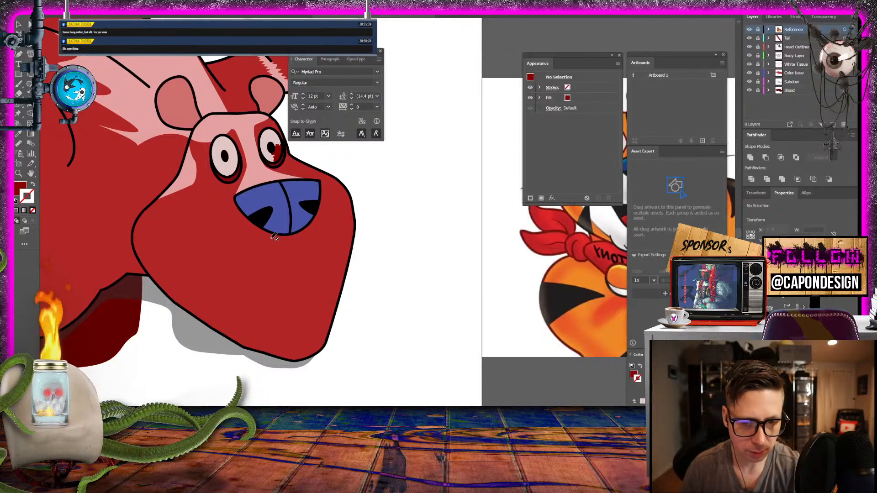
{"action": "left_click", "coordinate": [832, 125]}
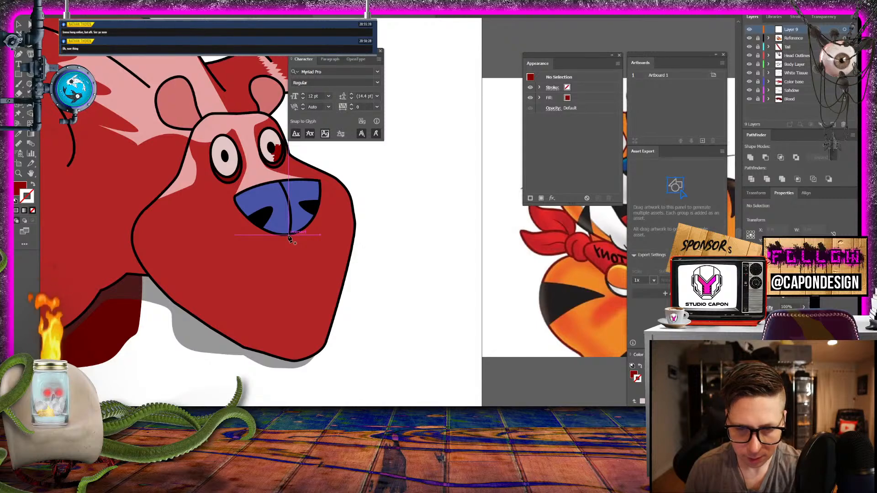
{"action": "left_click_drag", "start_coordinate": [289, 235], "coordinate": [288, 276]}
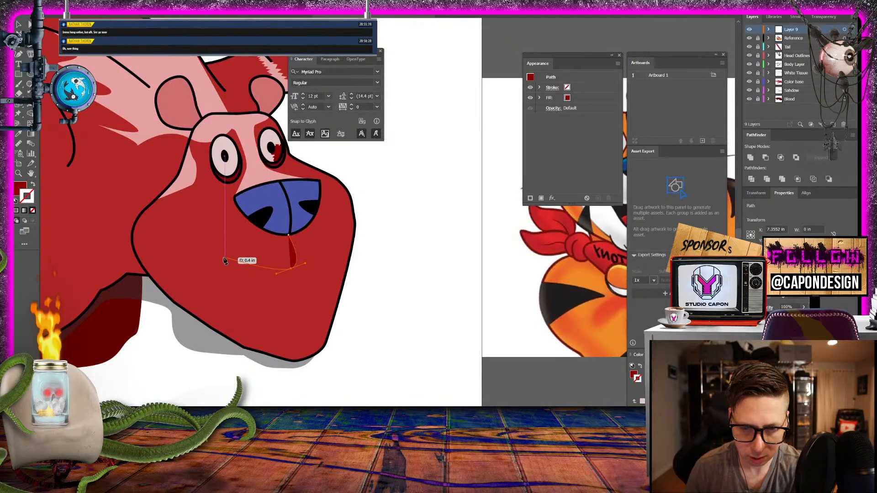
{"action": "left_click_drag", "start_coordinate": [195, 255], "coordinate": [186, 279]}
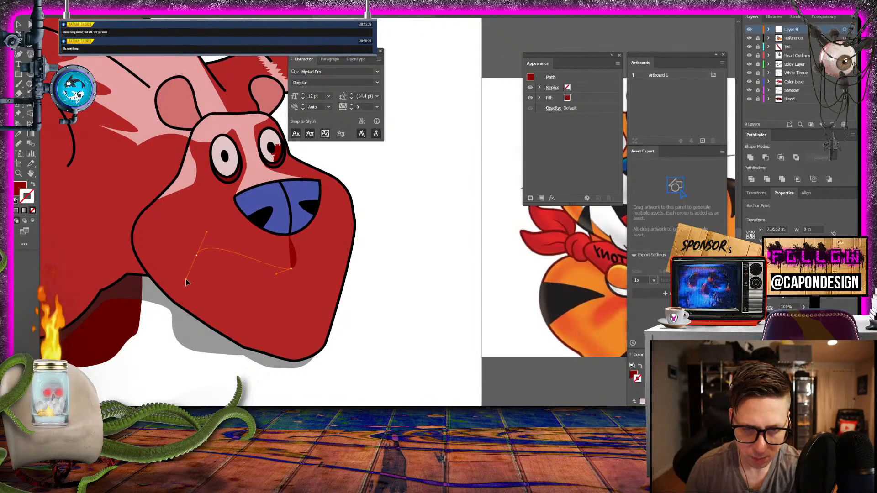
- Swap the mouth path's fill and stroke, set the stroke colour to black, and deselect the path
{"action": "left_click", "coordinate": [32, 184]}
{"action": "double_click", "coordinate": [26, 196]}
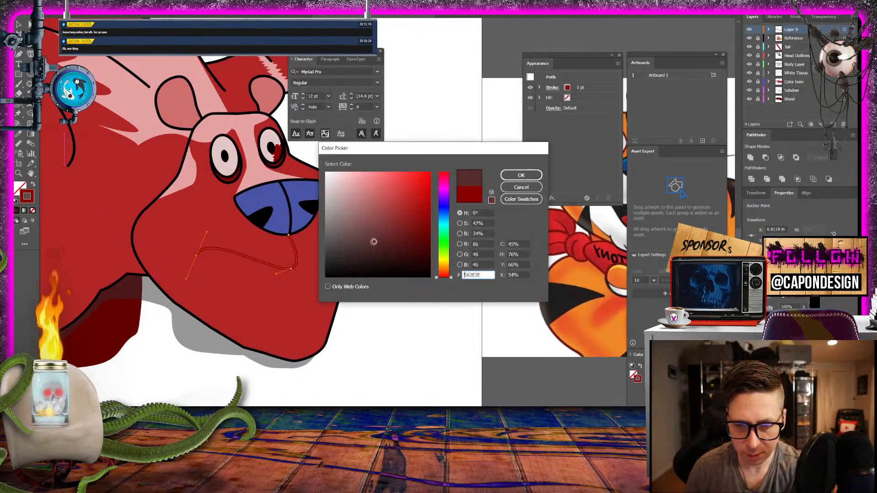
{"action": "left_click_drag", "start_coordinate": [373, 241], "coordinate": [321, 290]}
{"action": "left_click", "coordinate": [521, 175]}
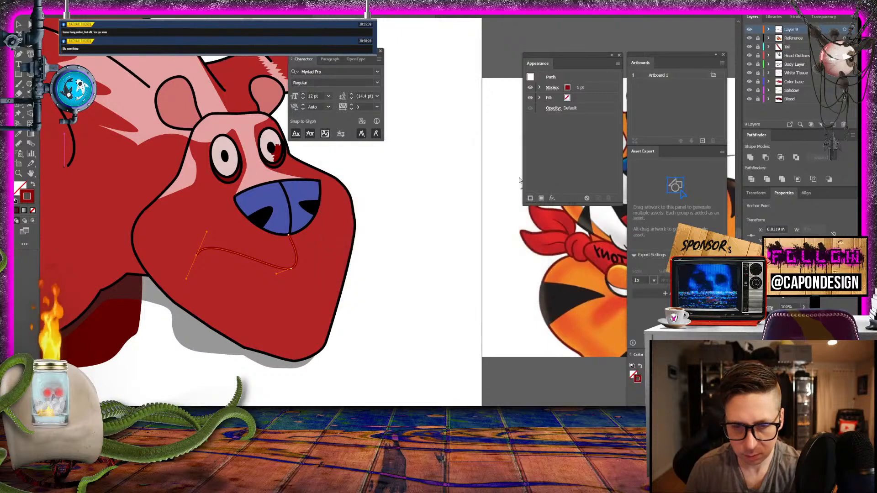
{"action": "key", "text": "v"}
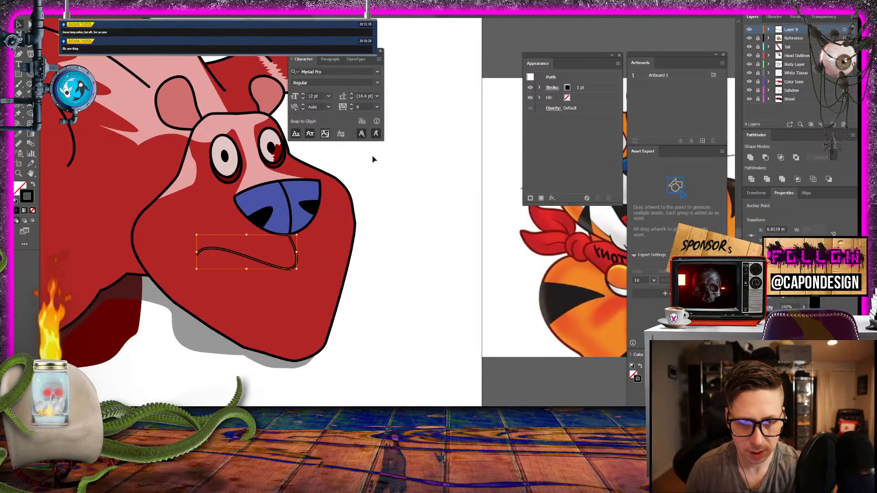
{"action": "left_click", "coordinate": [394, 176]}
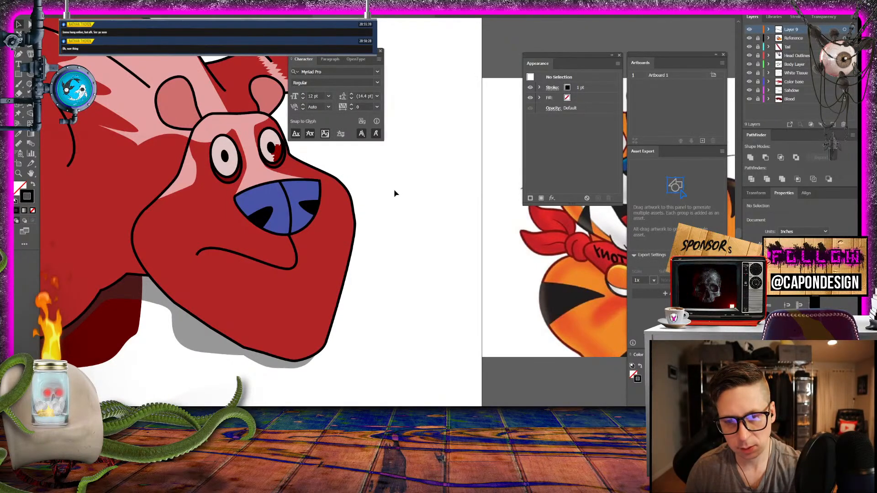
- Compare the new mouth line with the mouth of the tiger reference
{"action": "scroll", "coordinate": [358, 334], "scroll_direction": "up", "scroll_amount": 1}
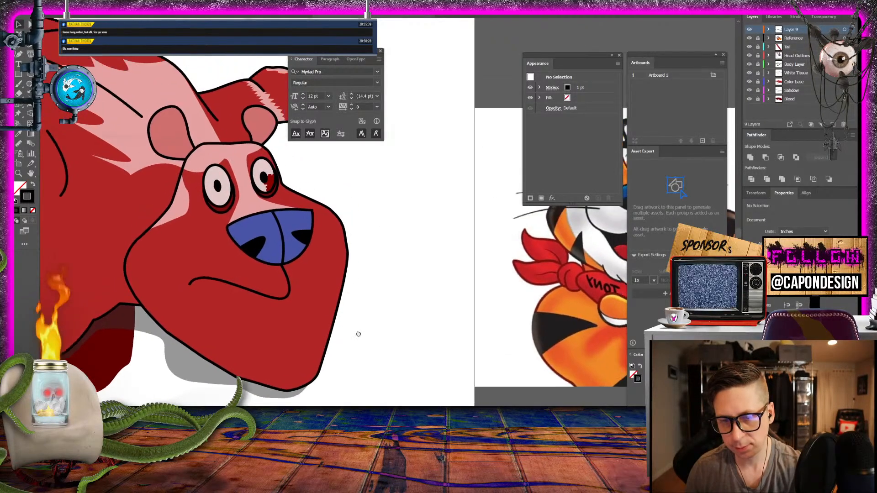
{"action": "left_click_drag", "start_coordinate": [358, 334], "coordinate": [304, 319]}
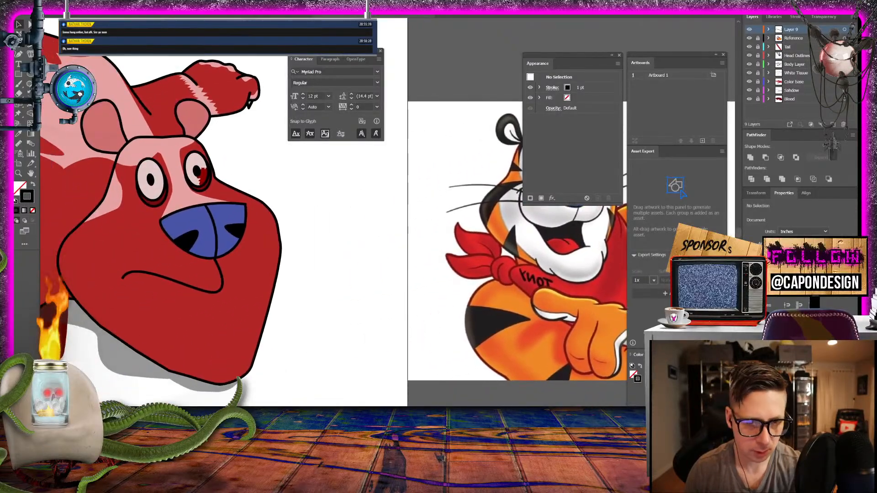
{"action": "left_click_drag", "start_coordinate": [321, 248], "coordinate": [300, 248]}
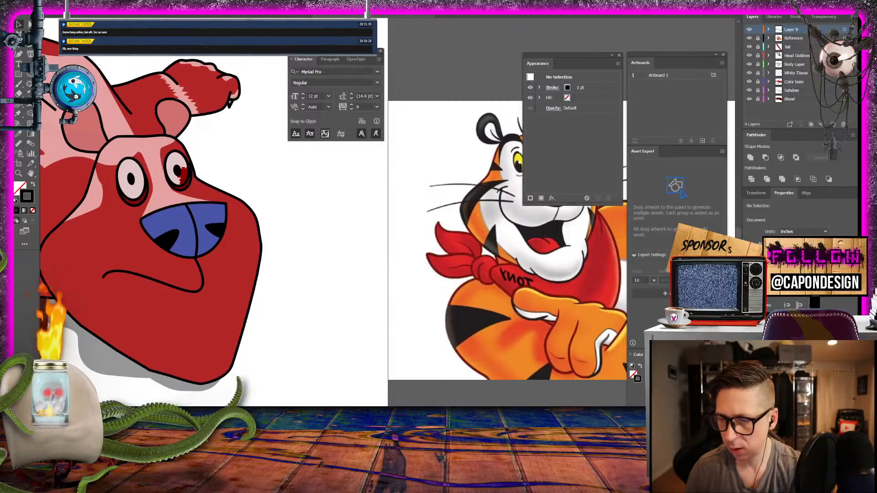
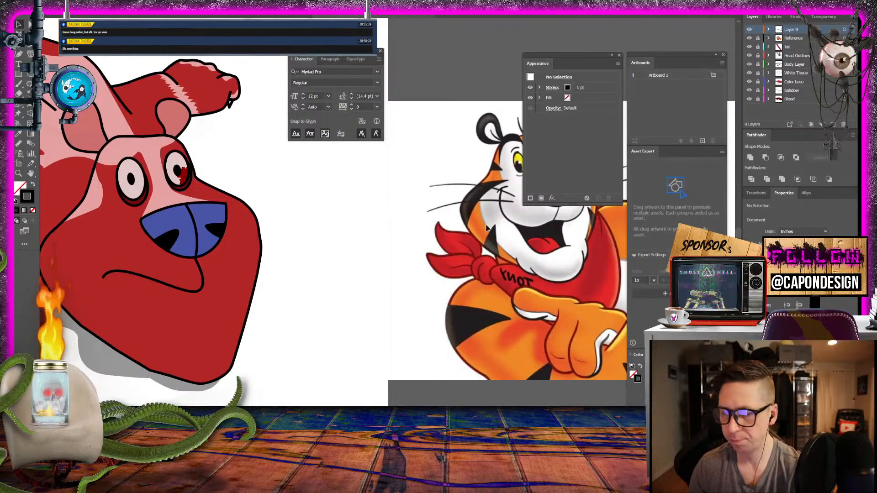
- With the Pen tool, draw a short curve from the mouth line's lowest point up across the muzzle's far side, and deselect it
{"action": "left_click_drag", "start_coordinate": [301, 325], "coordinate": [340, 325]}
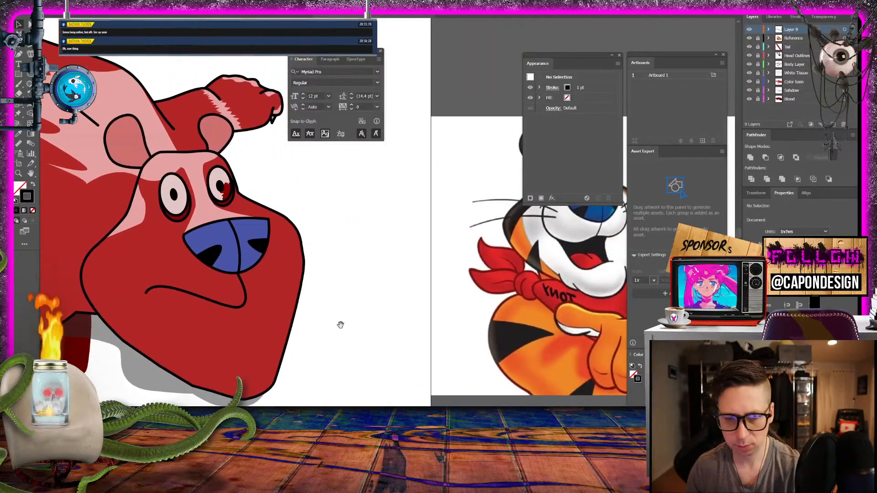
{"action": "left_click", "coordinate": [29, 47]}
{"action": "left_click", "coordinate": [247, 304]}
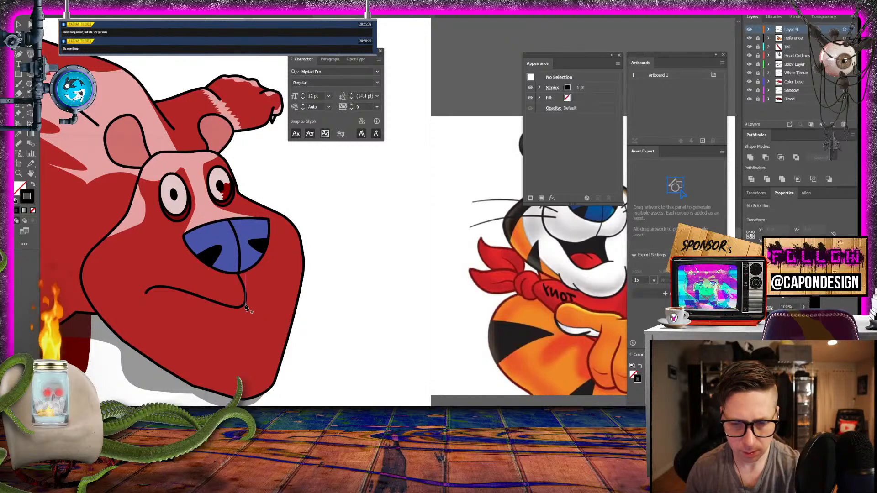
{"action": "left_click_drag", "start_coordinate": [294, 275], "coordinate": [298, 259]}
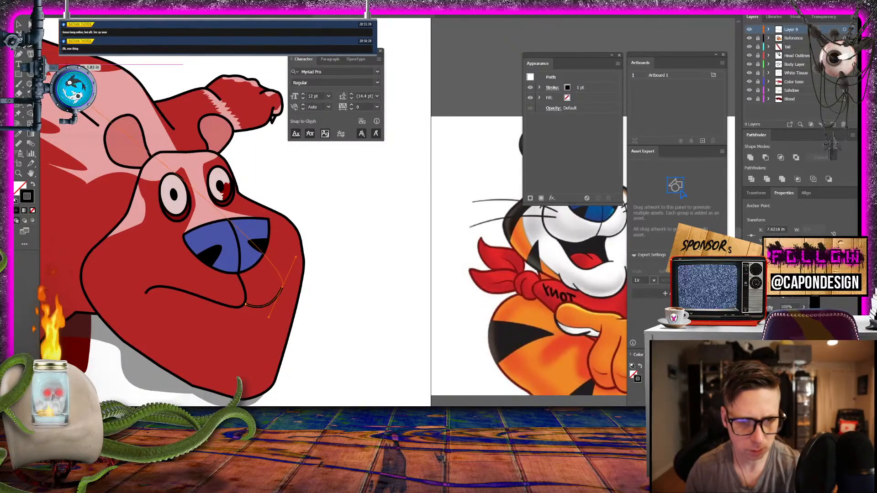
{"action": "left_click", "coordinate": [18, 26]}
{"action": "left_click", "coordinate": [347, 174]}
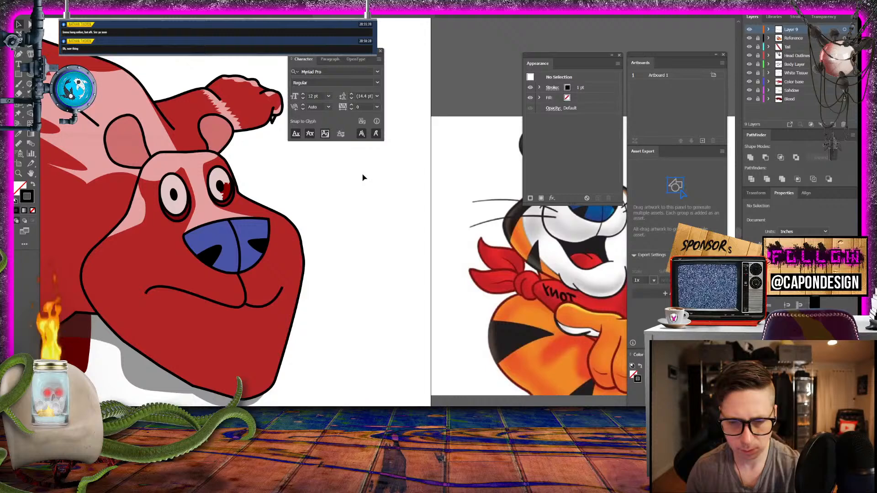
{"action": "left_click", "coordinate": [277, 302]}
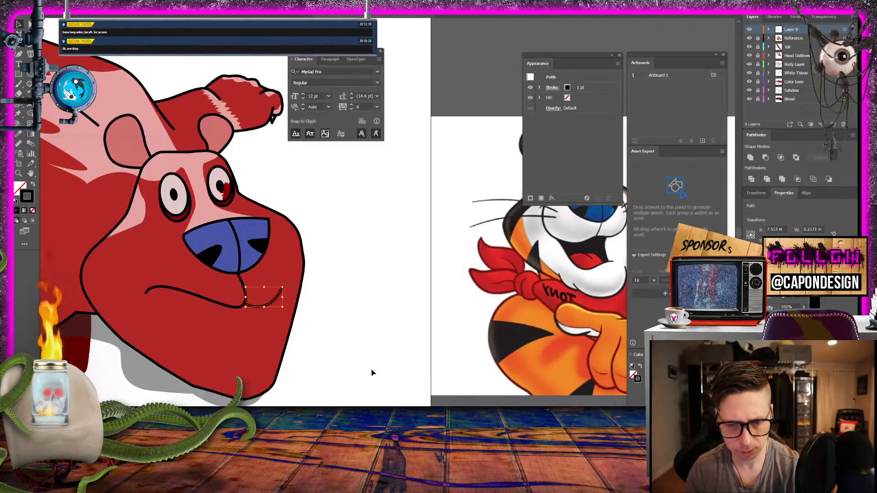
{"action": "left_click", "coordinate": [223, 305]}
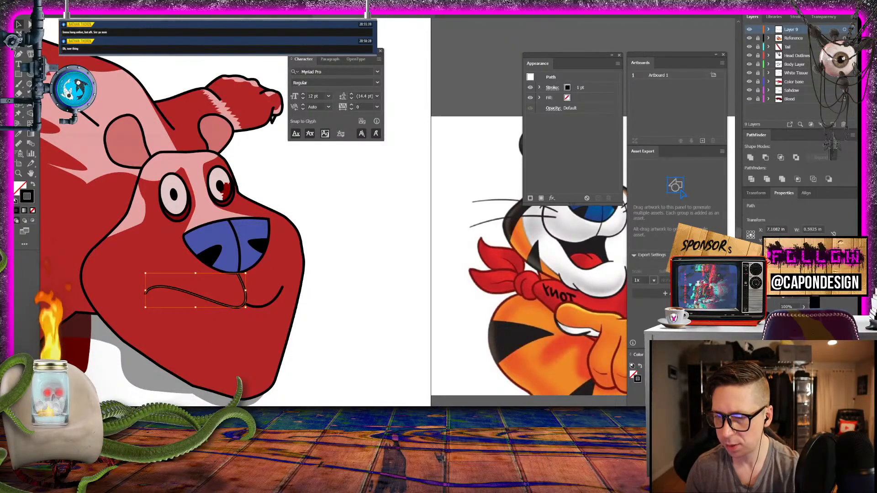
{"action": "left_click", "coordinate": [377, 293]}
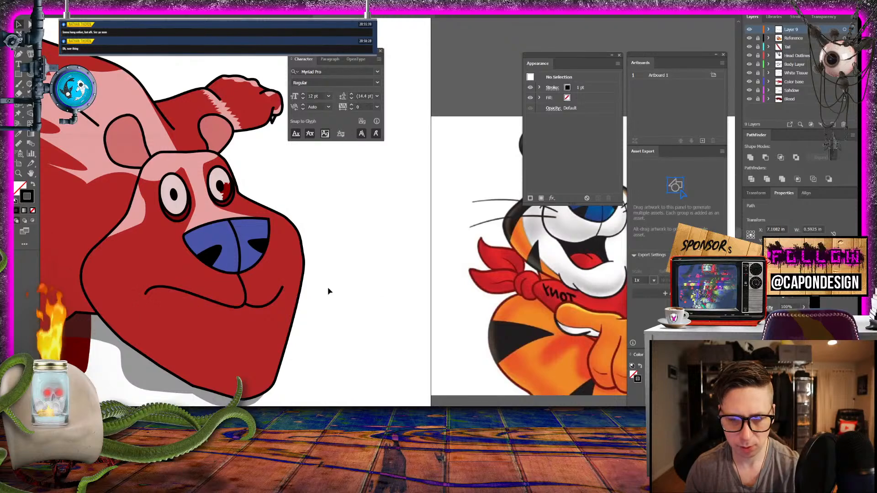
- Rename the mouth layer as "M, B, P"
{"action": "left_click_drag", "start_coordinate": [347, 291], "coordinate": [481, 321]}
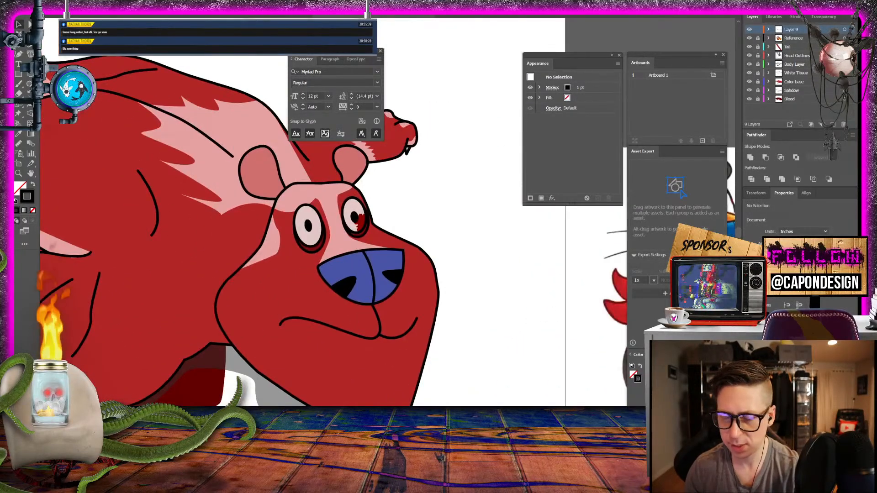
{"action": "double_click", "coordinate": [790, 29]}
{"action": "type", "text": "M, B, F"}
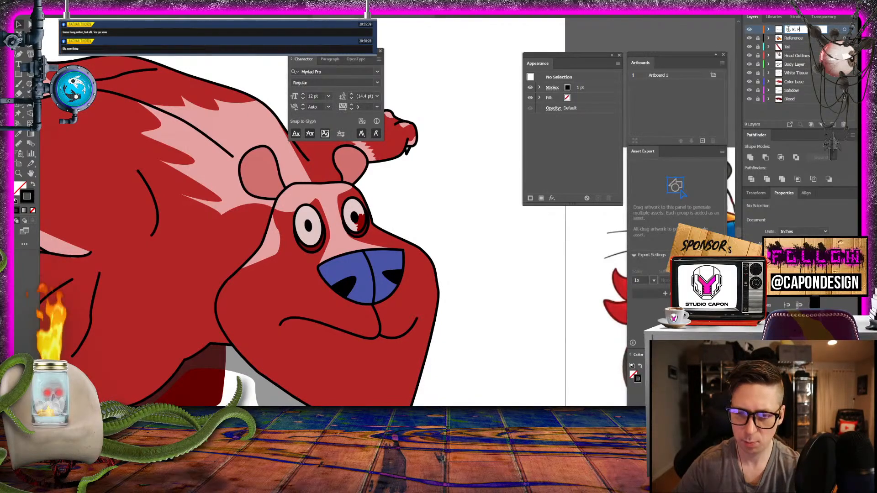
{"action": "key", "text": "Return"}
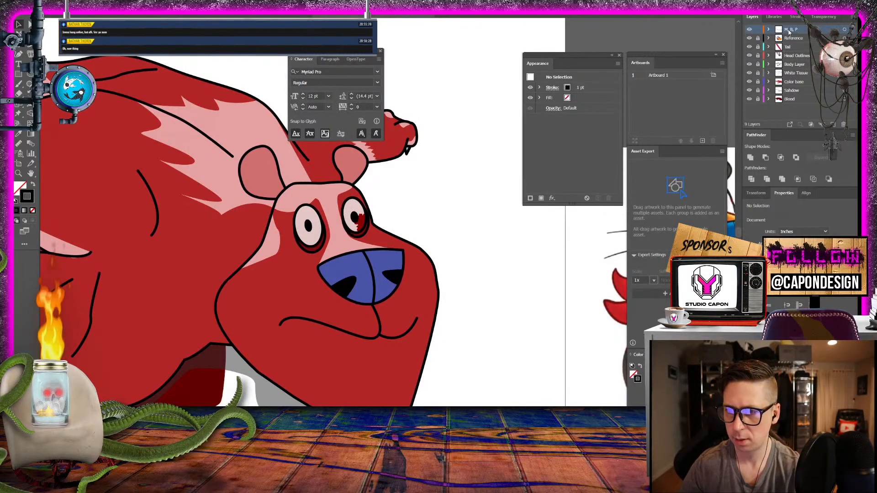
- Add a new layer on top and copy the long mouth path from the "M, B, P" layer into it
{"action": "key", "text": "ctrl+l"}
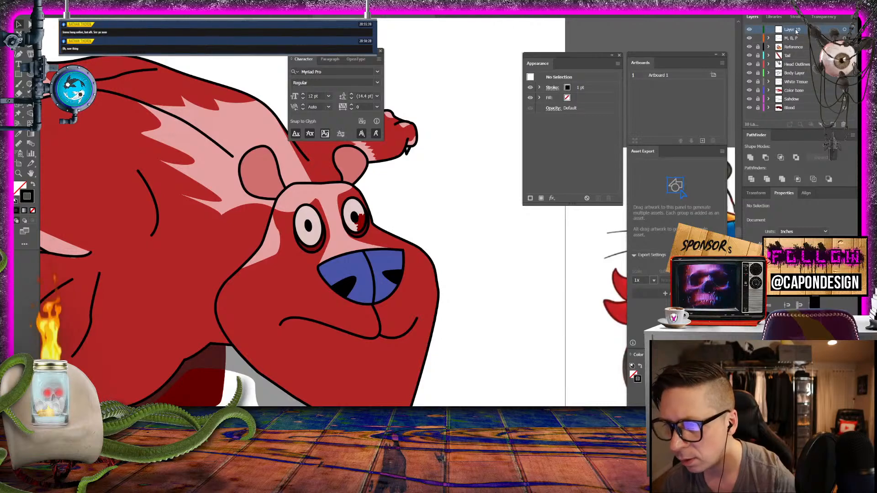
{"action": "double_click", "coordinate": [793, 29]}
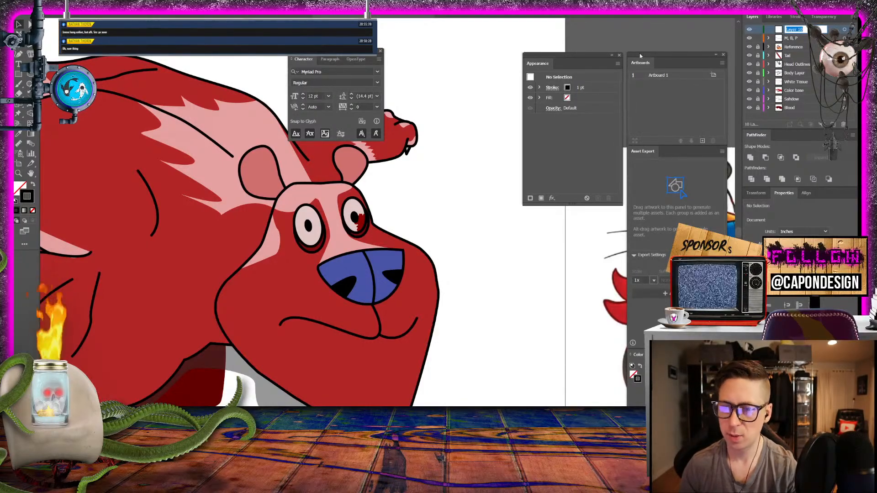
{"action": "left_click", "coordinate": [768, 39]}
{"action": "left_click", "coordinate": [768, 38]}
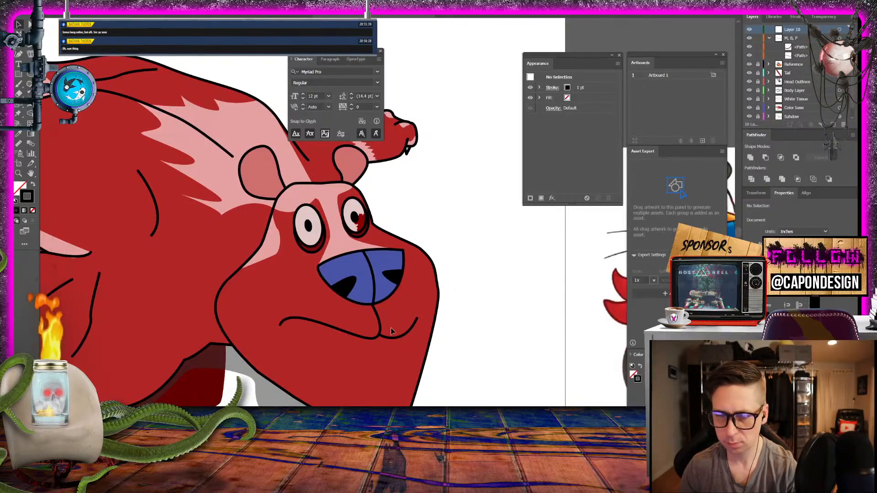
{"action": "left_click", "coordinate": [356, 335]}
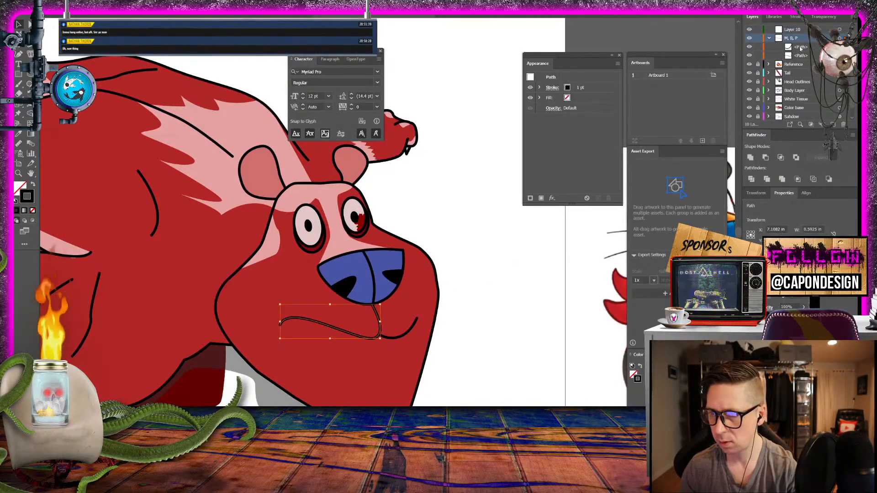
{"action": "scroll", "coordinate": [804, 56], "scroll_direction": "down", "scroll_amount": 1}
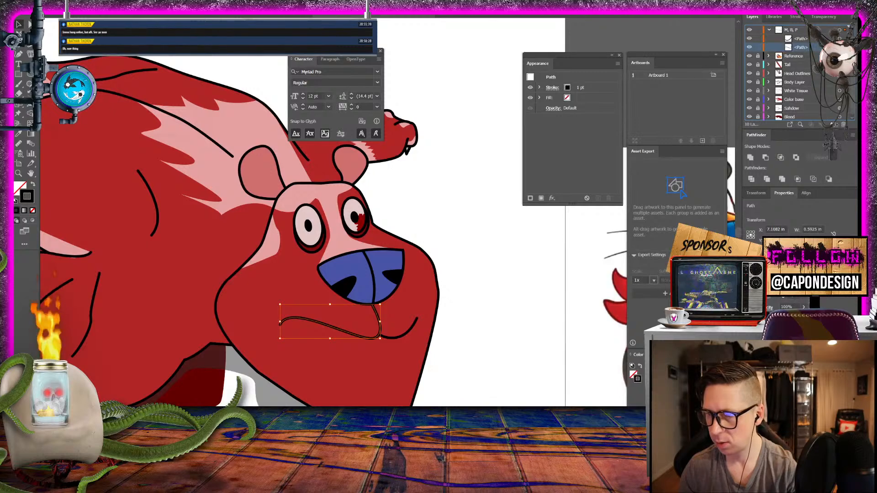
{"action": "left_click_drag", "start_coordinate": [834, 125], "coordinate": [834, 124]}
{"action": "left_click_drag", "start_coordinate": [800, 47], "coordinate": [793, 29]}
- Rename the new top layer as "L, N" and deselect the copied mouth path
{"action": "double_click", "coordinate": [794, 29]}
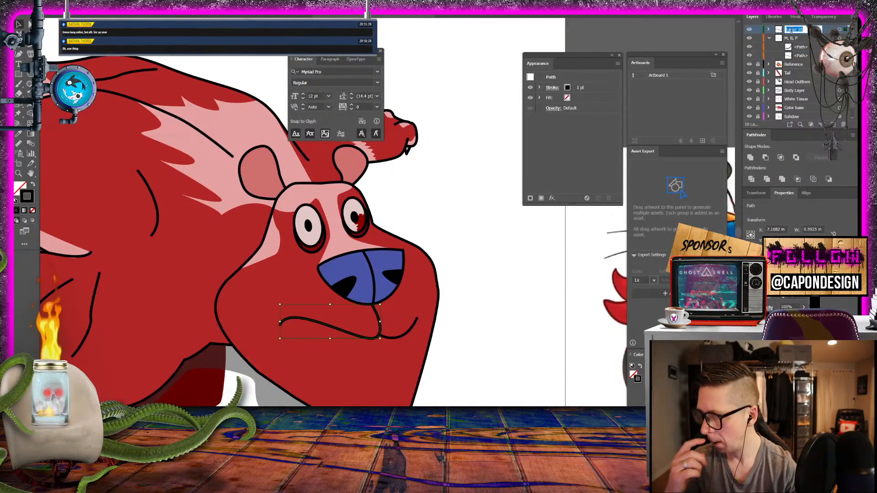
{"action": "key", "text": "BackSpace"}
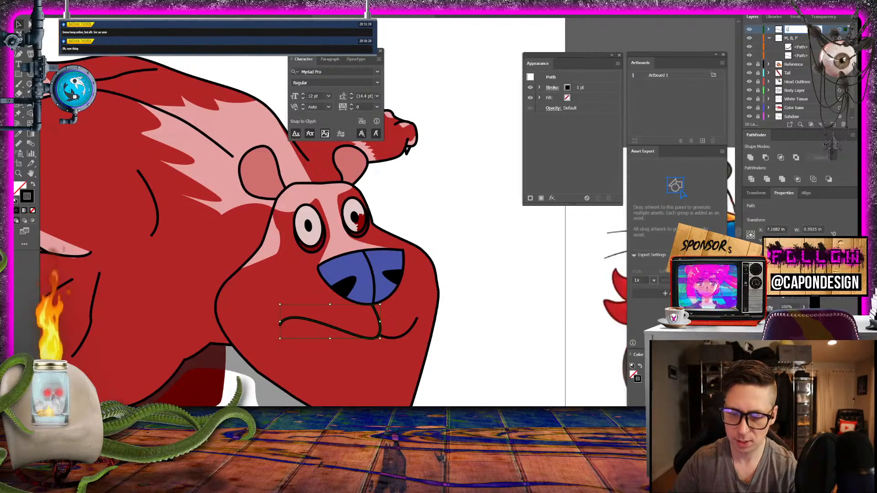
{"action": "key", "text": "Return"}
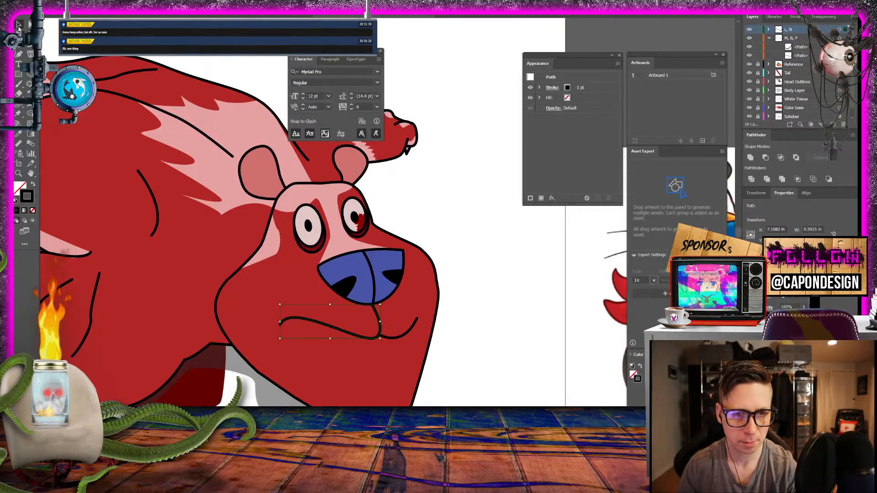
{"action": "left_click", "coordinate": [446, 218]}
- Lock and hide the "M, B, P" layer
{"action": "scroll", "coordinate": [448, 221], "scroll_direction": "down", "scroll_amount": 3}
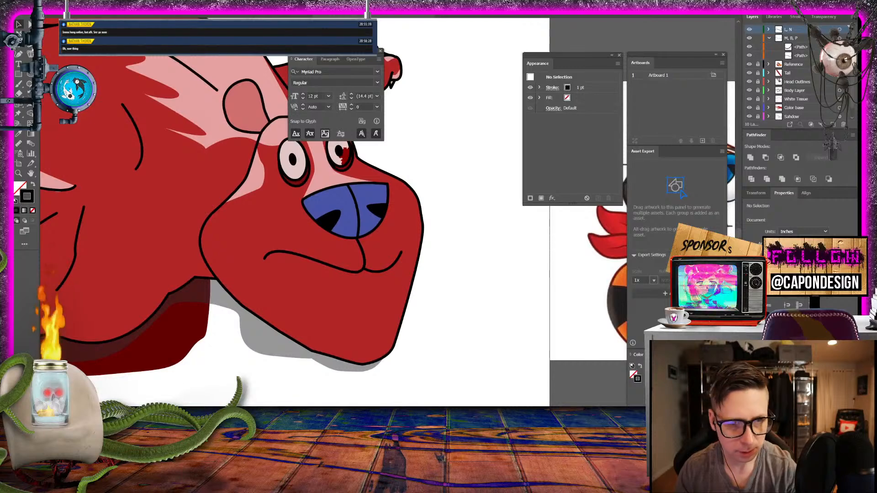
{"action": "key", "text": "p"}
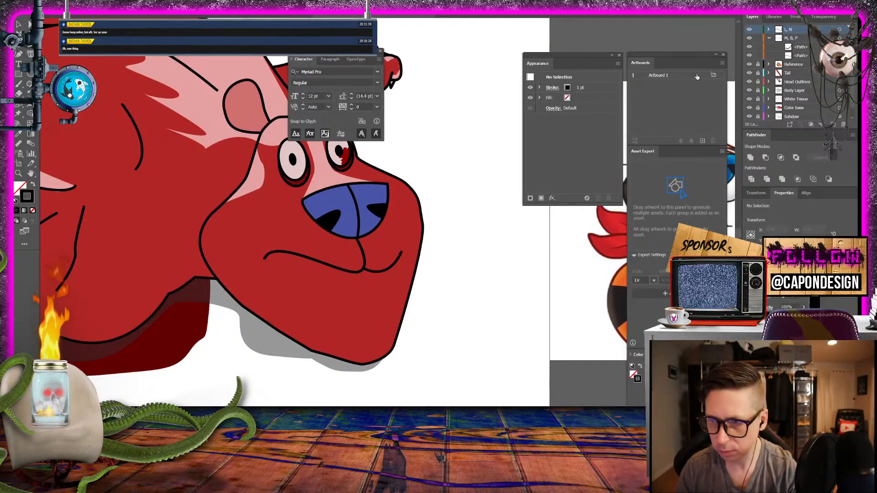
{"action": "left_click", "coordinate": [757, 39]}
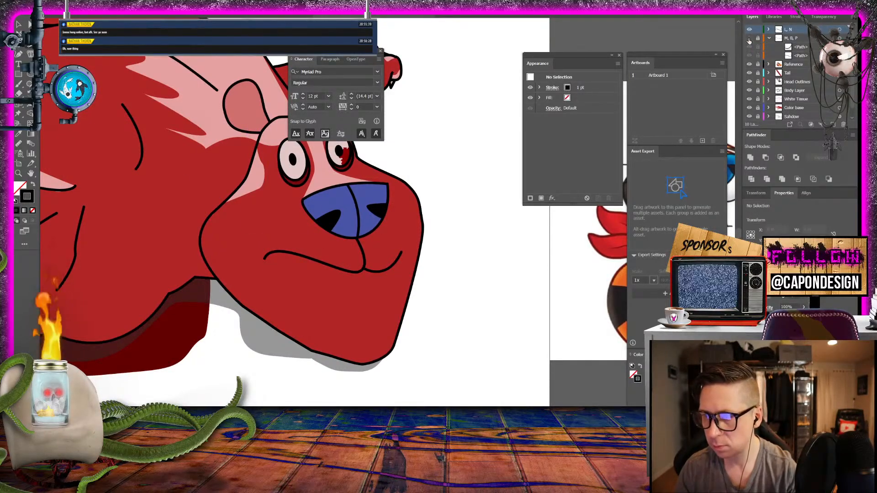
- Extend the copied mouth path with the Pen tool from its back corner, curving down and forward into a lower lip line, and deselect it
{"action": "left_click", "coordinate": [264, 259]}
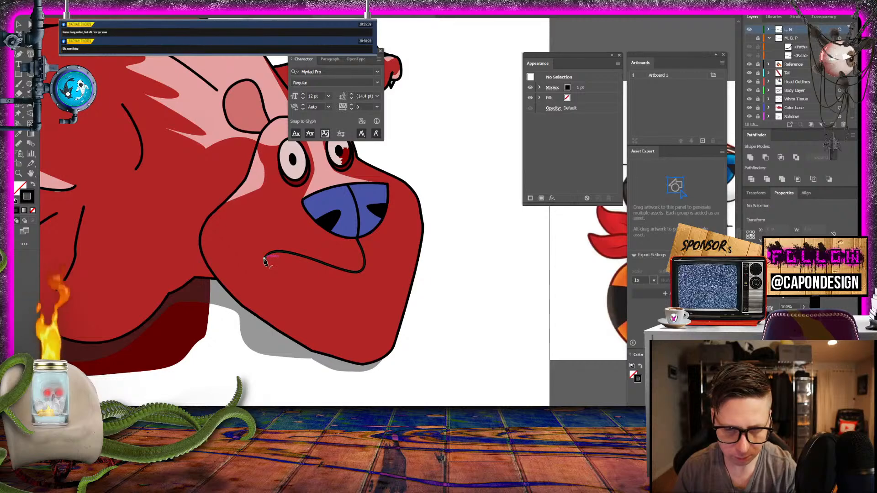
{"action": "left_click_drag", "start_coordinate": [360, 272], "coordinate": [332, 313]}
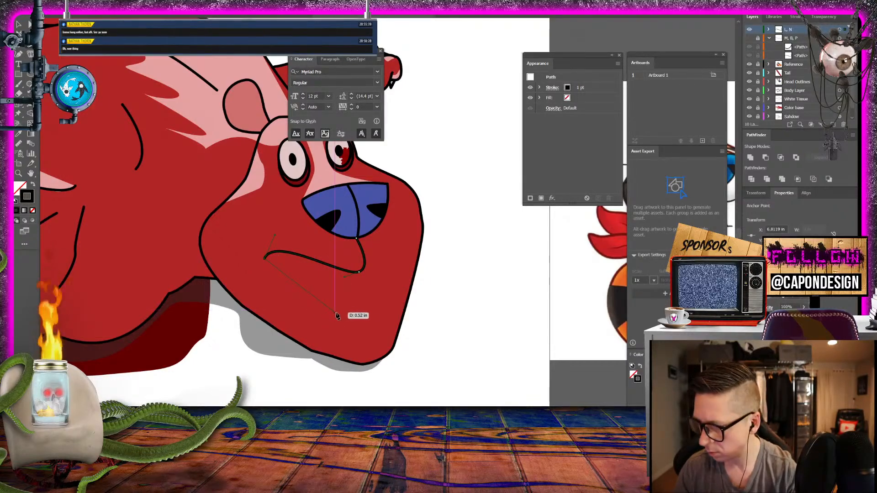
{"action": "left_click_drag", "start_coordinate": [281, 295], "coordinate": [290, 300]}
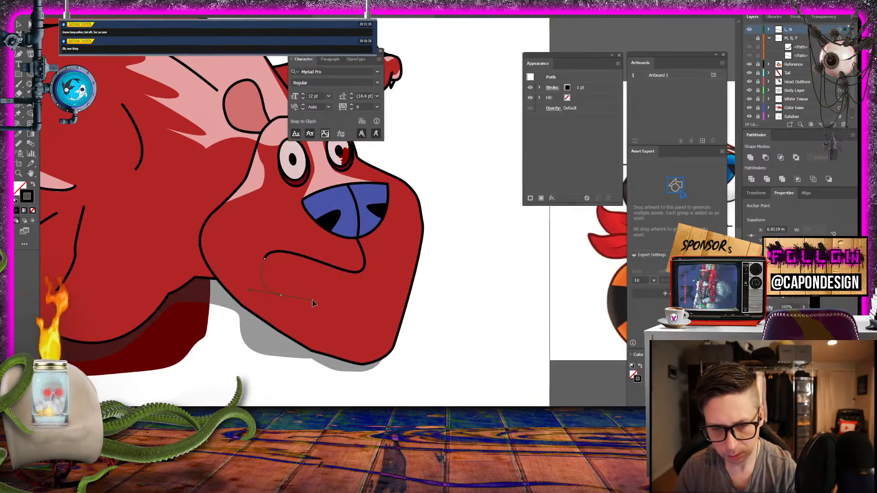
{"action": "left_click_drag", "start_coordinate": [364, 311], "coordinate": [367, 321]}
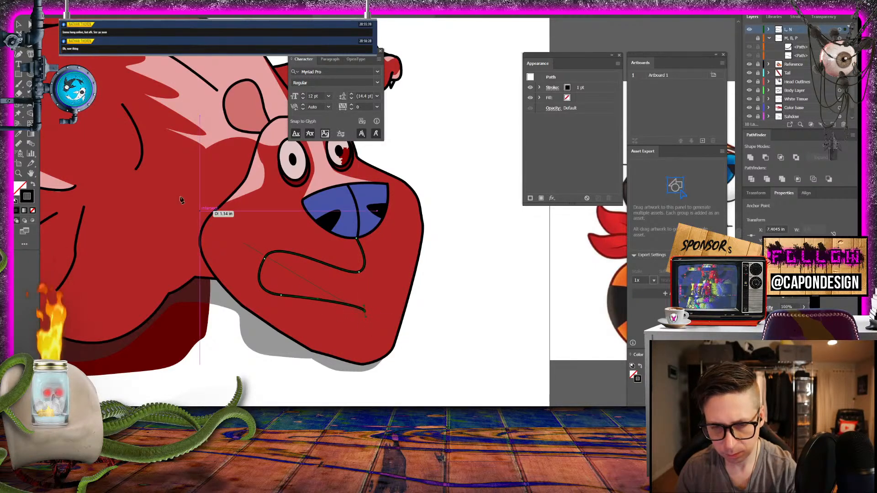
{"action": "left_click", "coordinate": [19, 24]}
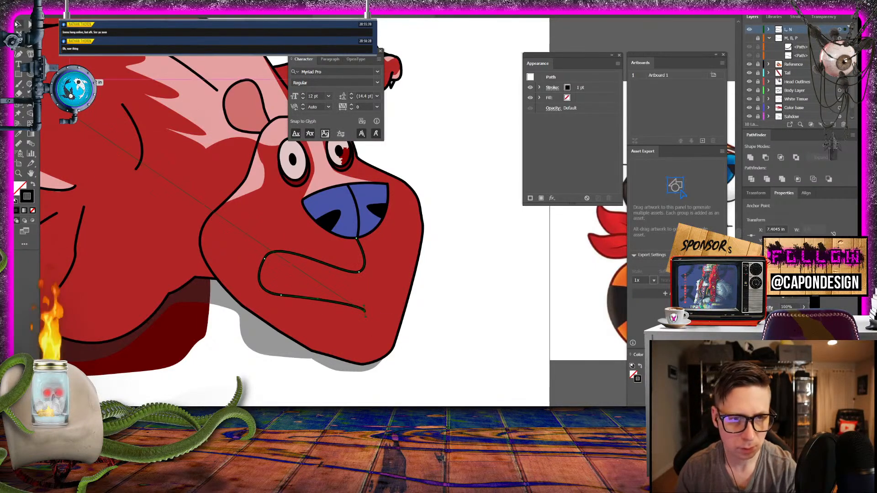
{"action": "left_click", "coordinate": [466, 309]}
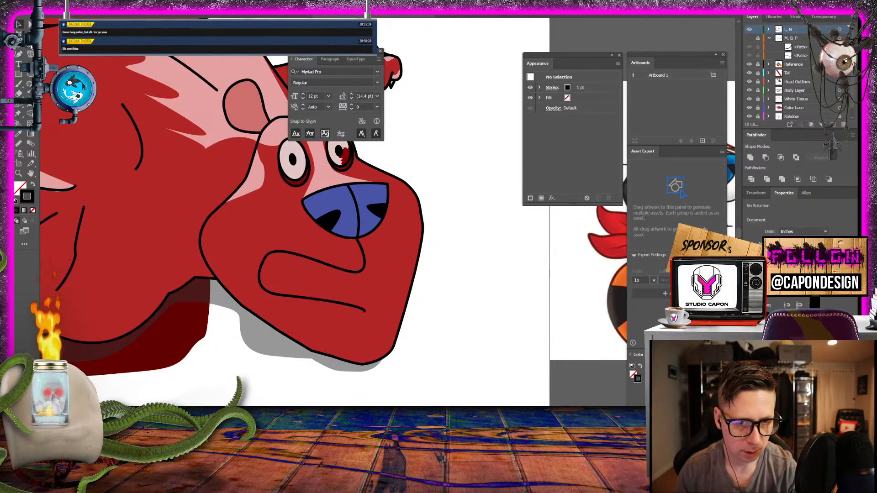
- Start a mouth-interior path from the upper lip's front down and back along the lower lip, swapping its fill and stroke for a black fill
{"action": "left_click", "coordinate": [19, 54]}
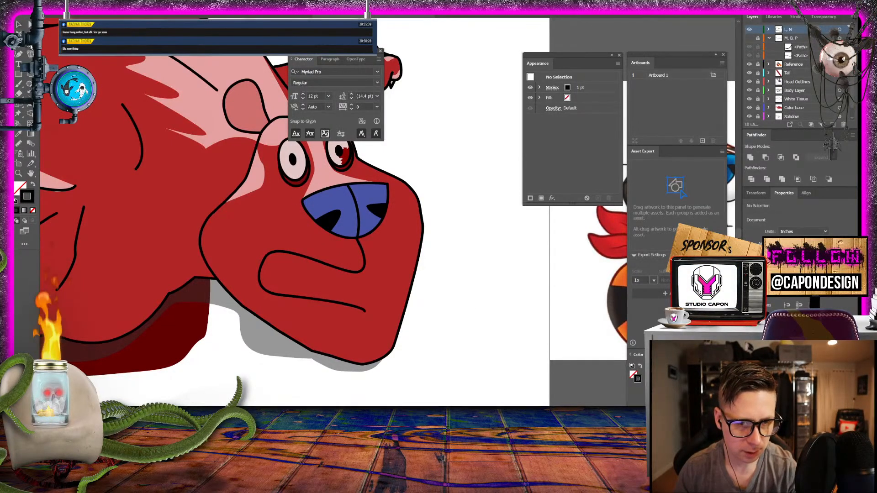
{"action": "left_click", "coordinate": [357, 273]}
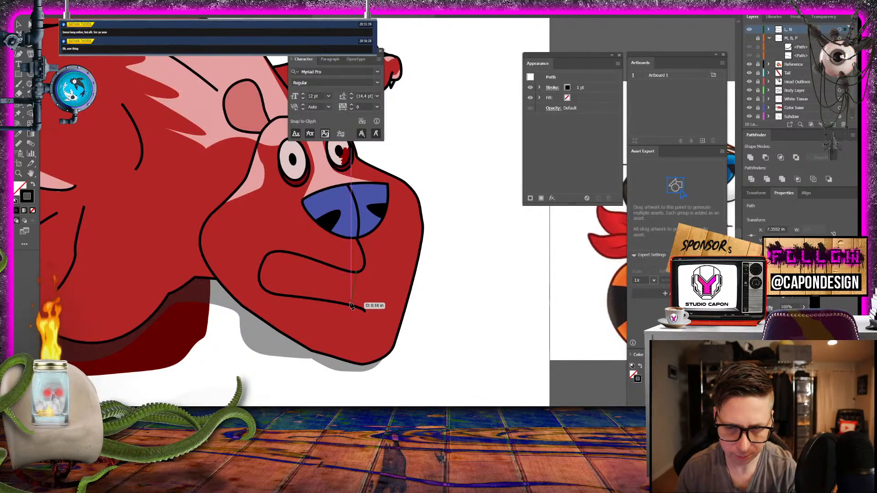
{"action": "left_click", "coordinate": [353, 305]}
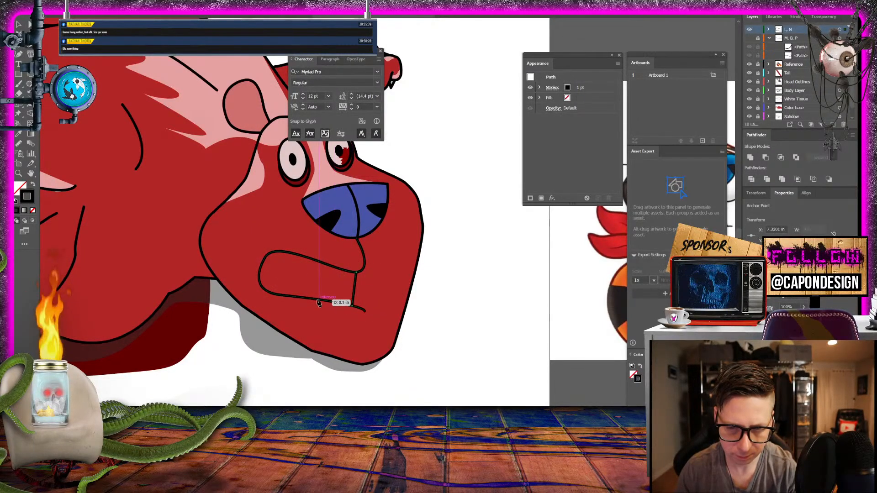
{"action": "left_click", "coordinate": [335, 303]}
{"action": "left_click", "coordinate": [310, 297]}
{"action": "left_click", "coordinate": [33, 183]}
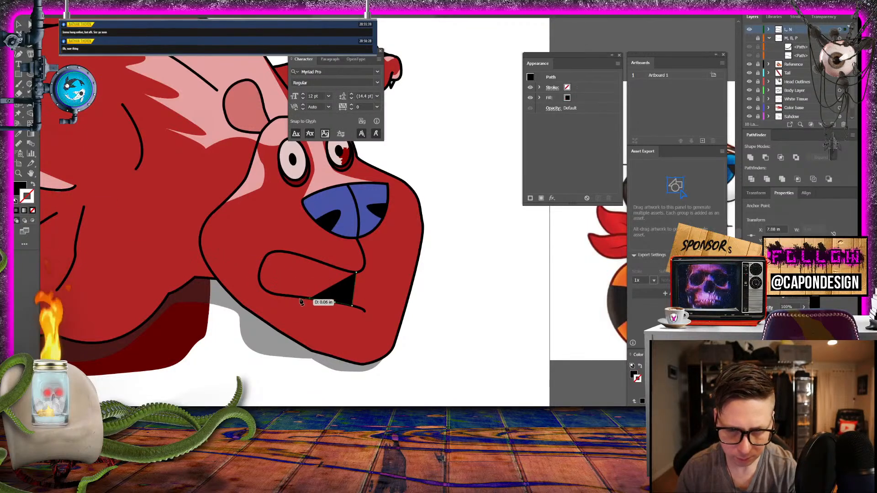
- Finish the black mouth-interior path around the mouth's back corner and forward along the upper lip, closing it at its starting point
{"action": "left_click", "coordinate": [277, 293]}
{"action": "left_click", "coordinate": [264, 289]}
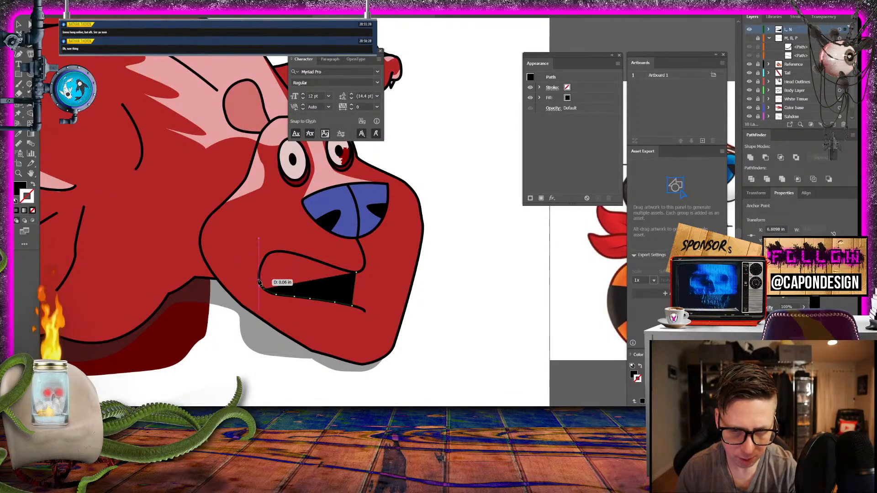
{"action": "left_click", "coordinate": [259, 279]}
{"action": "left_click", "coordinate": [262, 267]}
{"action": "left_click", "coordinate": [268, 257]}
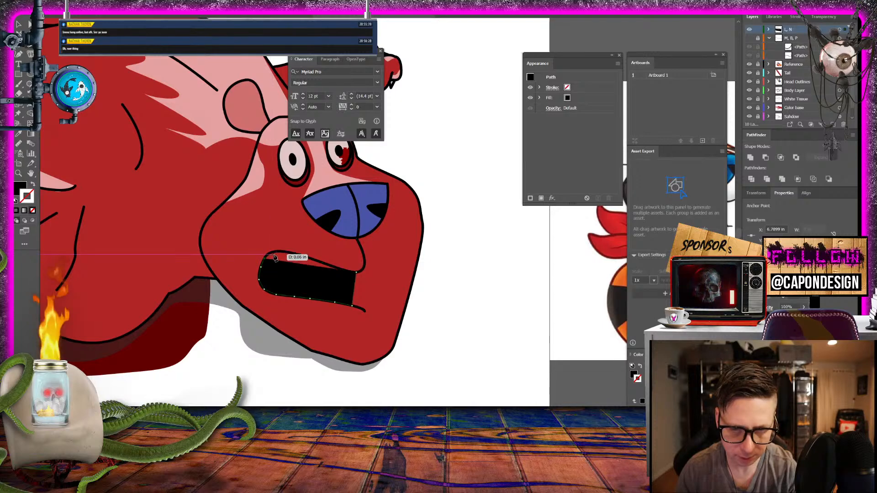
{"action": "left_click", "coordinate": [268, 255]}
{"action": "left_click", "coordinate": [276, 251]}
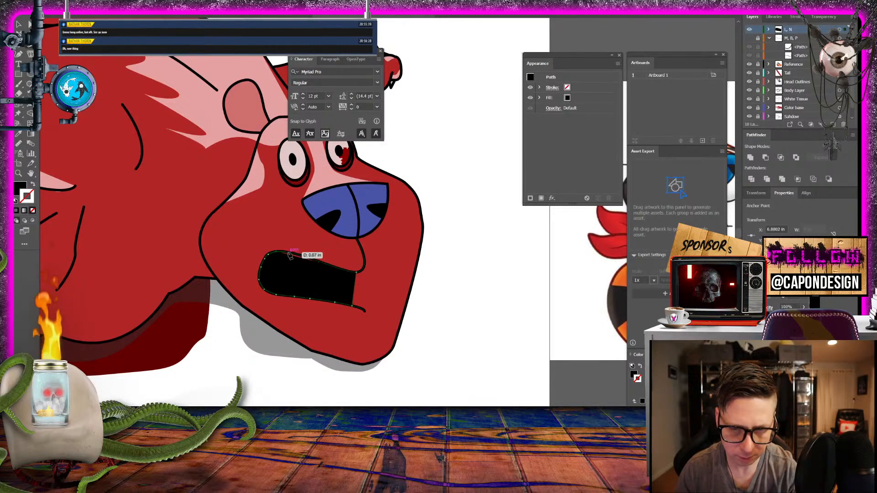
{"action": "left_click", "coordinate": [288, 252]}
{"action": "left_click", "coordinate": [301, 258]}
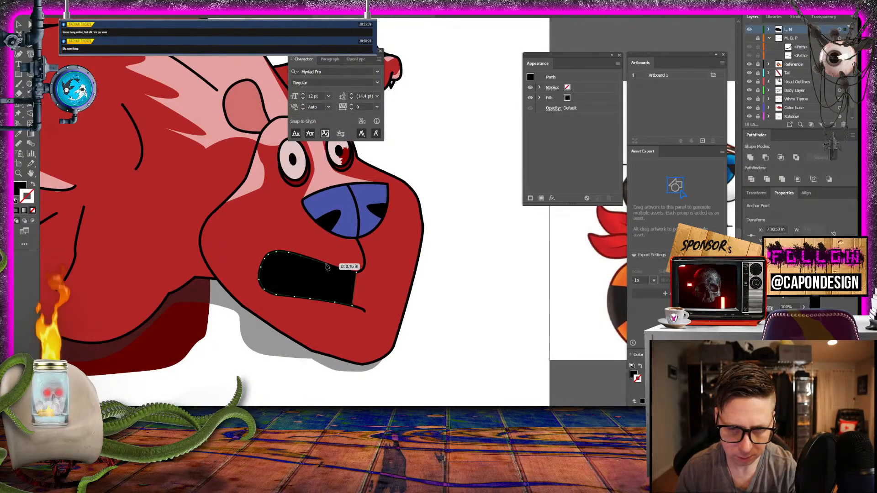
{"action": "left_click", "coordinate": [329, 266]}
{"action": "left_click", "coordinate": [348, 272]}
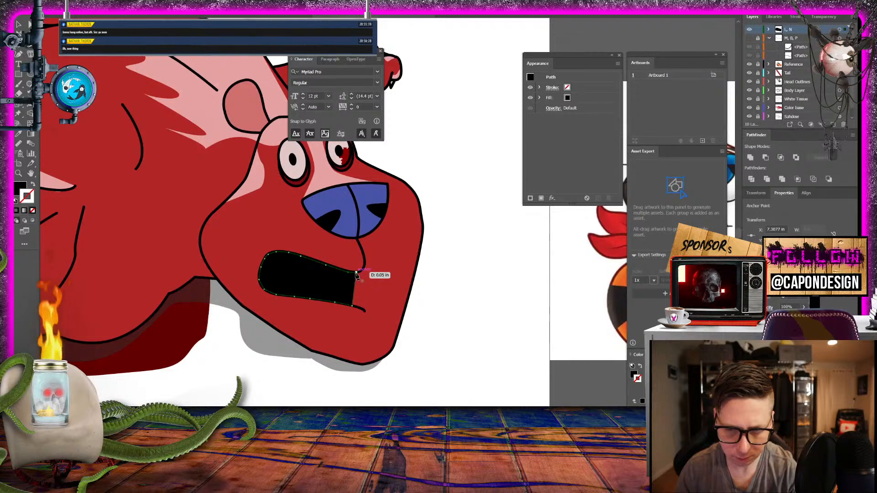
{"action": "left_click", "coordinate": [356, 273]}
- Set the fill to the crimson CE2441 using a temporary anchor point below the head, and delete that point
{"action": "left_click", "coordinate": [252, 398]}
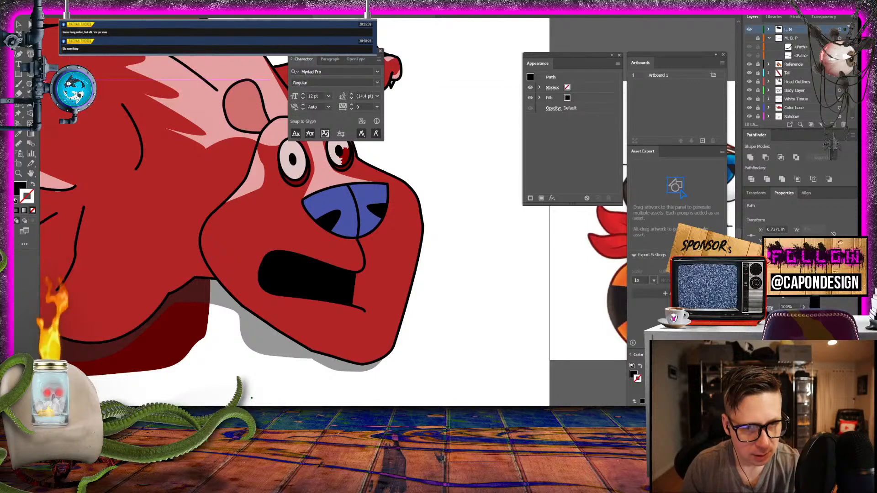
{"action": "double_click", "coordinate": [20, 188]}
{"action": "left_click", "coordinate": [443, 191]}
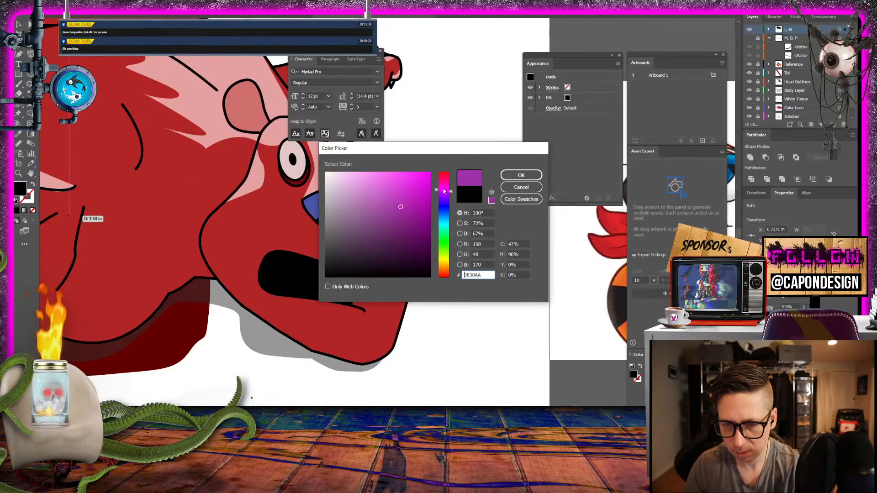
{"action": "mouse_move", "coordinate": [444, 191]}
{"action": "left_mouse_down"}
{"action": "mouse_move", "coordinate": [450, 206]}
{"action": "mouse_move", "coordinate": [450, 177]}
{"action": "left_mouse_up"}
{"action": "left_click_drag", "start_coordinate": [398, 188], "coordinate": [411, 217]}
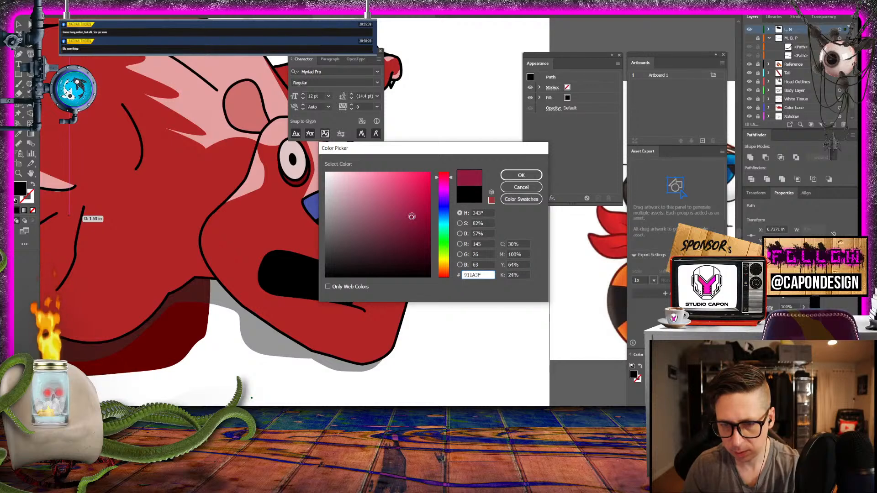
{"action": "left_click", "coordinate": [447, 179]}
{"action": "left_click_drag", "start_coordinate": [447, 179], "coordinate": [447, 173]}
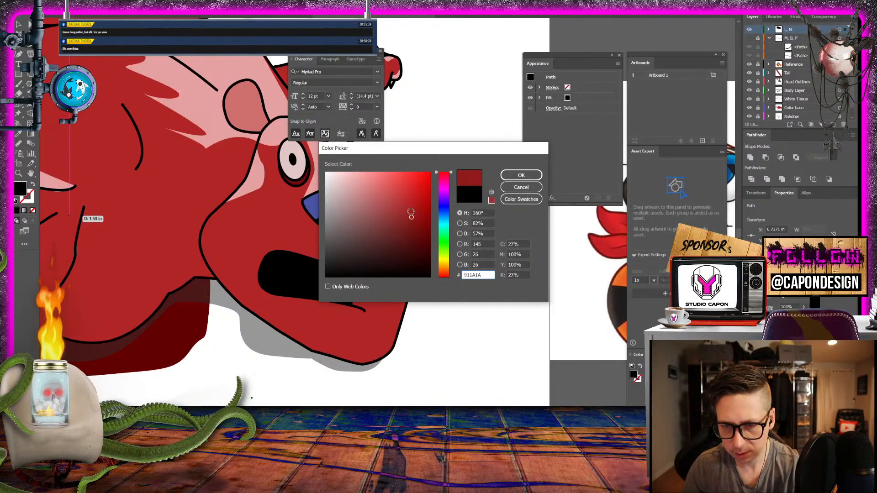
{"action": "left_click_drag", "start_coordinate": [411, 217], "coordinate": [446, 180]}
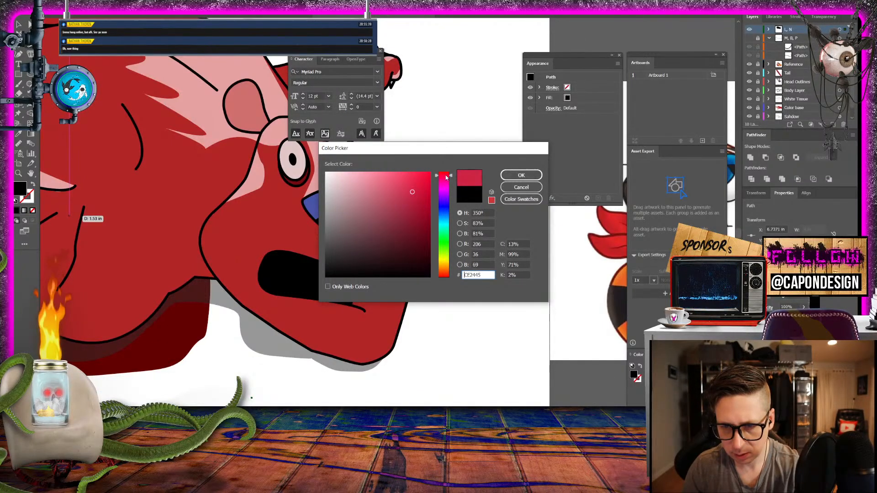
{"action": "left_click", "coordinate": [521, 174]}
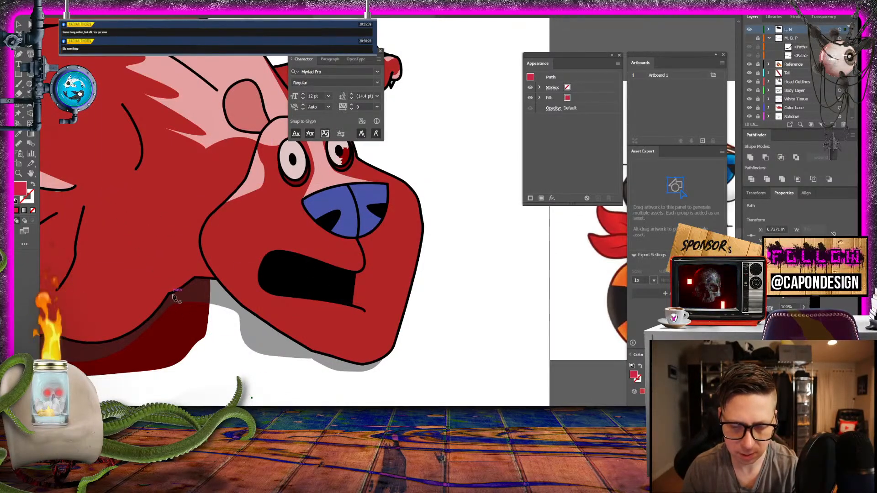
{"action": "key", "text": "Delete"}
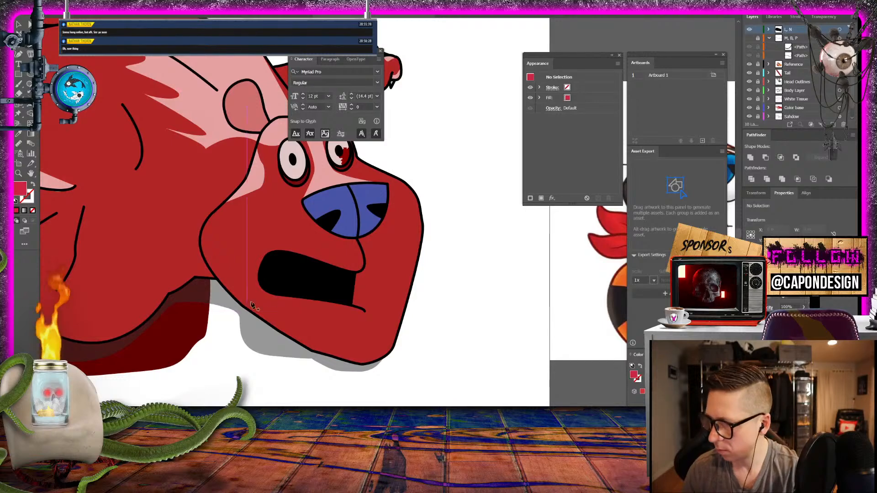
- Draw a crimson leaf-shaped tongue inside the black mouth with the Pen tool and move it slightly toward the mouth's back corner
{"action": "left_click", "coordinate": [270, 283]}
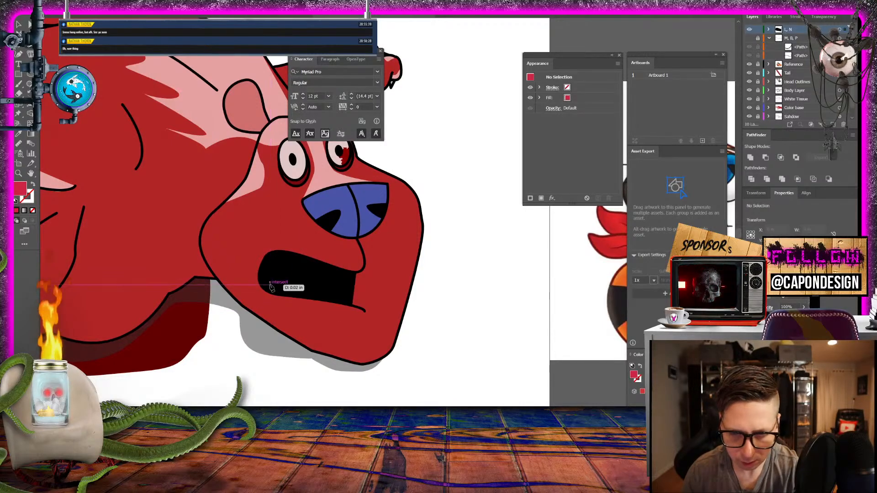
{"action": "left_click_drag", "start_coordinate": [292, 290], "coordinate": [282, 275]}
{"action": "left_click", "coordinate": [334, 270]}
{"action": "left_click", "coordinate": [272, 283]}
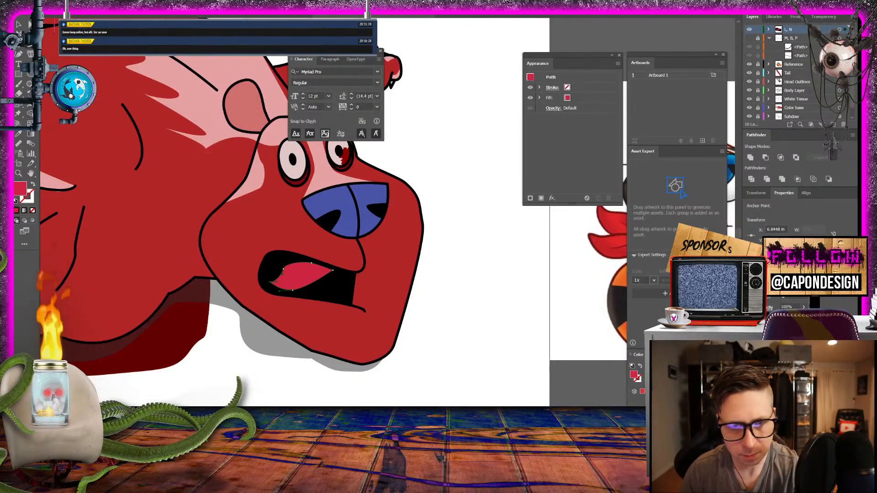
{"action": "left_click", "coordinate": [20, 25]}
{"action": "left_click", "coordinate": [447, 155]}
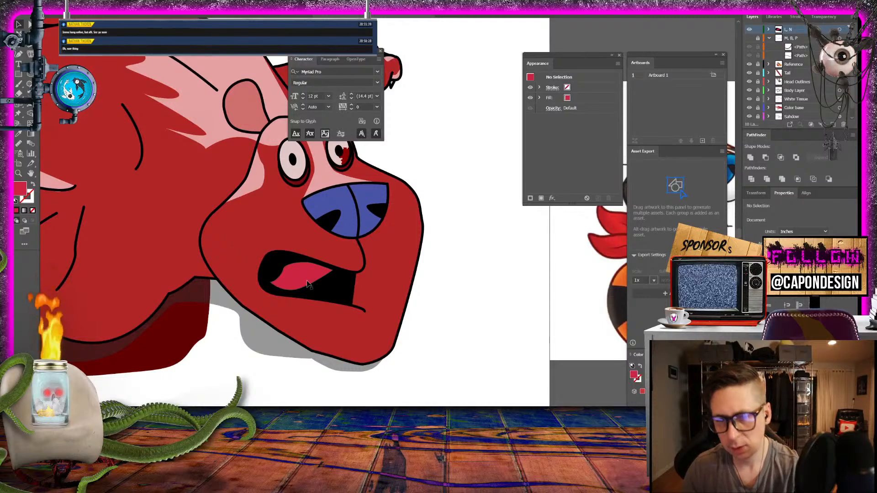
{"action": "left_click_drag", "start_coordinate": [307, 283], "coordinate": [297, 284]}
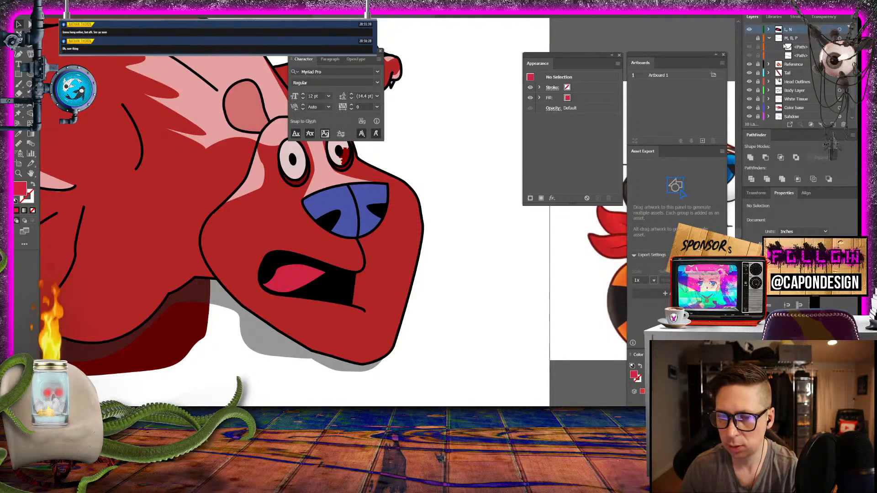
- Show the "M, B, P" layer, duplicate its top path within the layer, and collapse the layer
{"action": "left_click", "coordinate": [804, 48]}
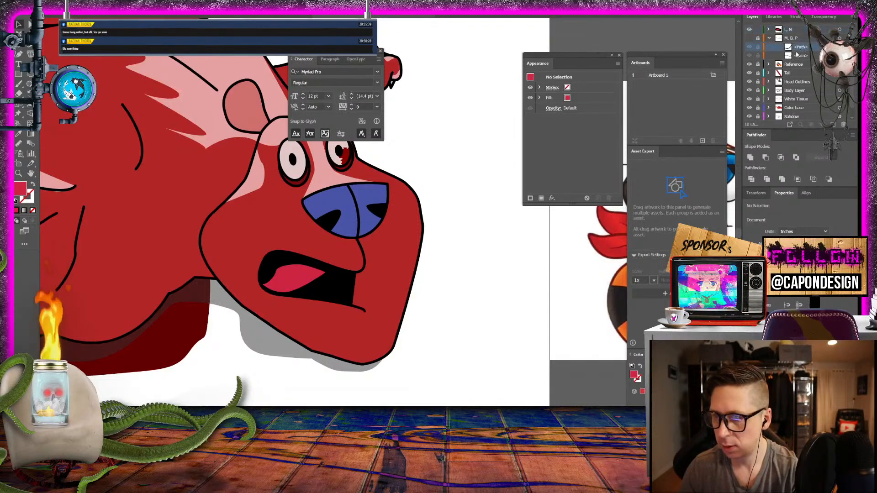
{"action": "left_click", "coordinate": [749, 39]}
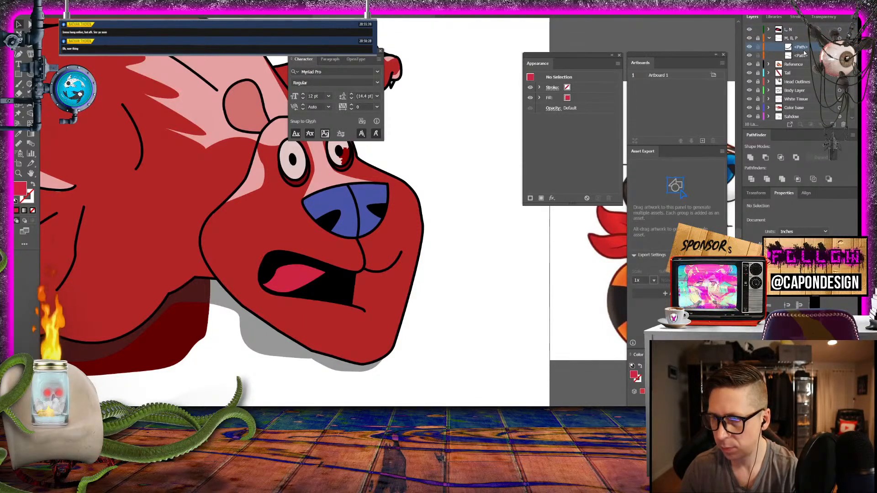
{"action": "left_click_drag", "start_coordinate": [805, 48], "coordinate": [833, 124]}
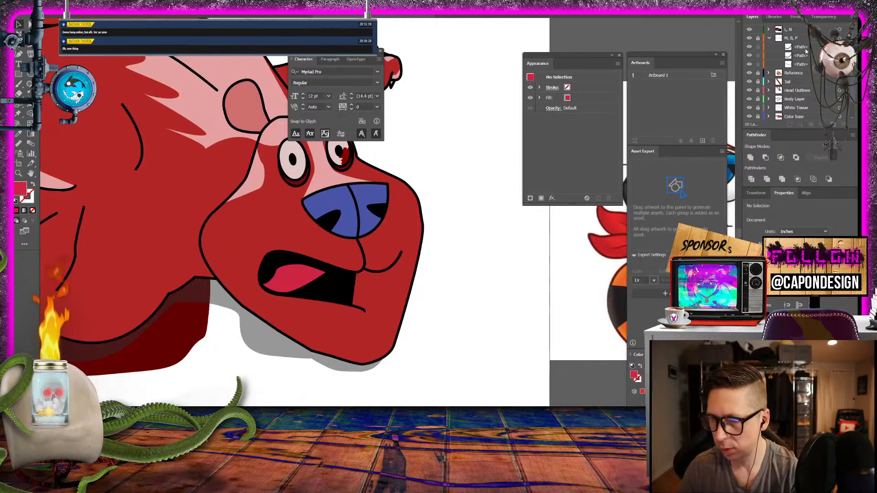
{"action": "left_click_drag", "start_coordinate": [805, 49], "coordinate": [786, 42]}
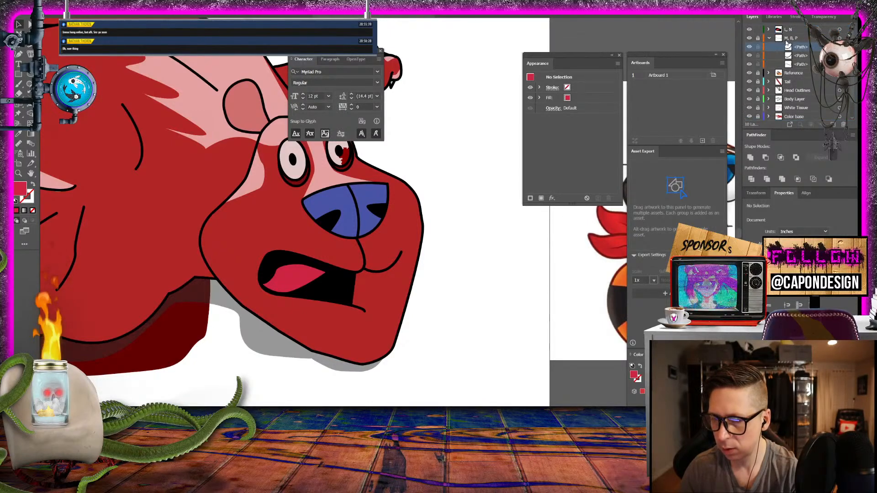
{"action": "left_click", "coordinate": [769, 39]}
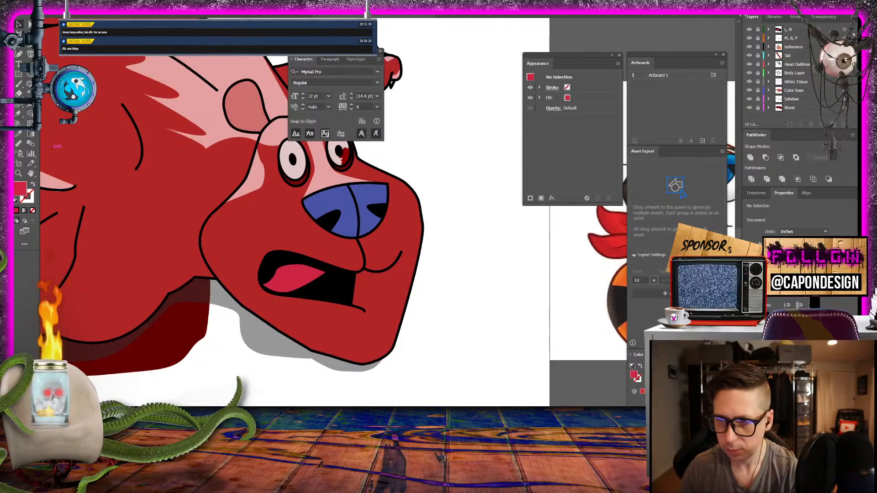
- Compare the two mouth shapes by repeatedly toggling the visibility of the "L, N" layer
{"action": "left_click", "coordinate": [749, 30]}
{"action": "left_click", "coordinate": [749, 30]}
{"action": "left_click", "coordinate": [749, 30]}
{"action": "left_click", "coordinate": [748, 30]}
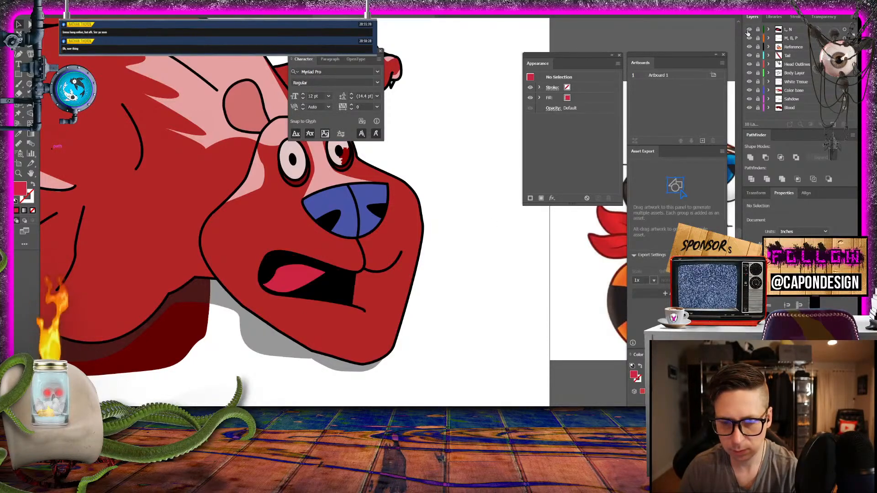
{"action": "left_click", "coordinate": [748, 30]}
{"action": "left_click", "coordinate": [748, 30]}
{"action": "left_click", "coordinate": [748, 30]}
{"action": "left_click", "coordinate": [748, 30]}
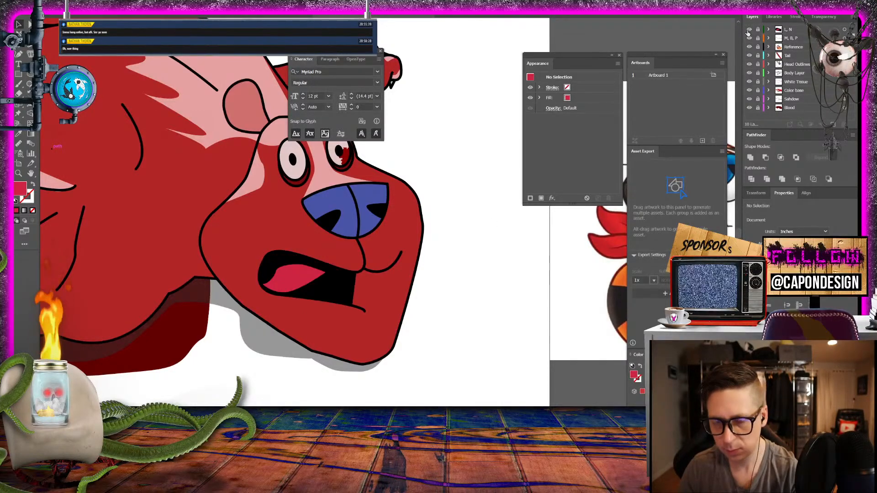
{"action": "left_click", "coordinate": [748, 30]}
{"action": "left_click", "coordinate": [748, 30]}
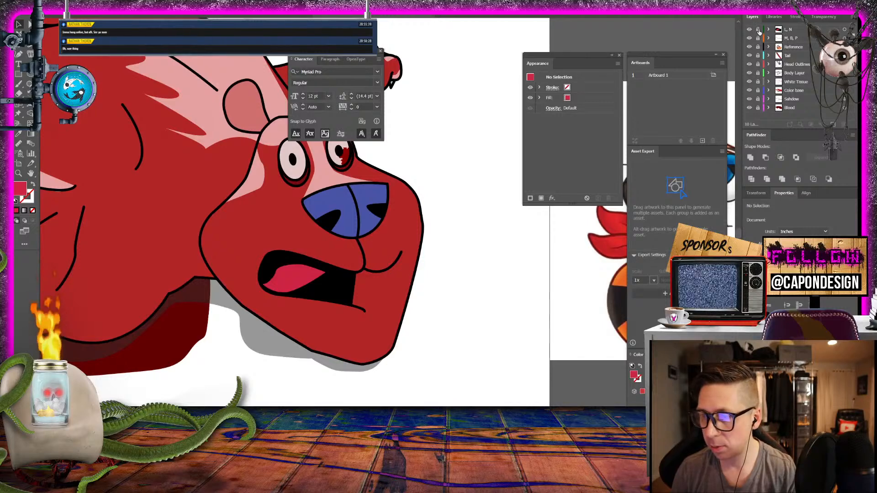
- Duplicate the "L, N" layer and rename the copy "W, R"
{"action": "left_click", "coordinate": [798, 30]}
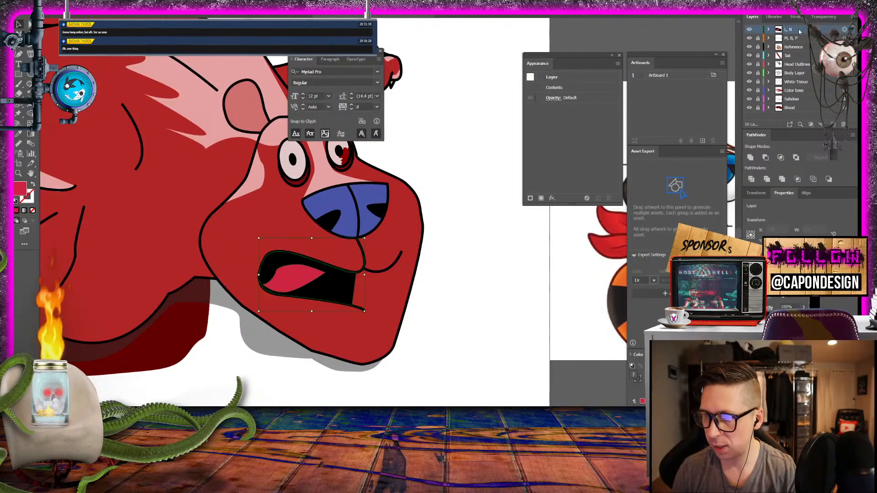
{"action": "left_click_drag", "start_coordinate": [799, 32], "coordinate": [833, 124]}
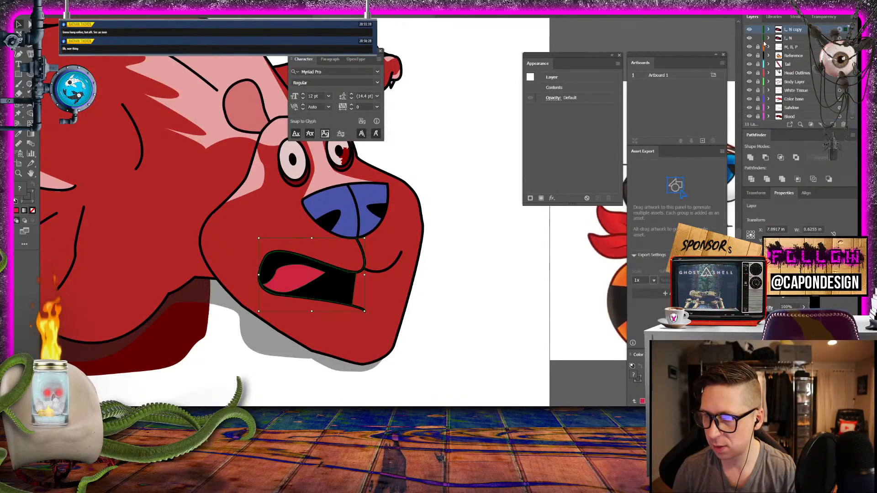
{"action": "double_click", "coordinate": [798, 31]}
{"action": "type", "text": "W, "}
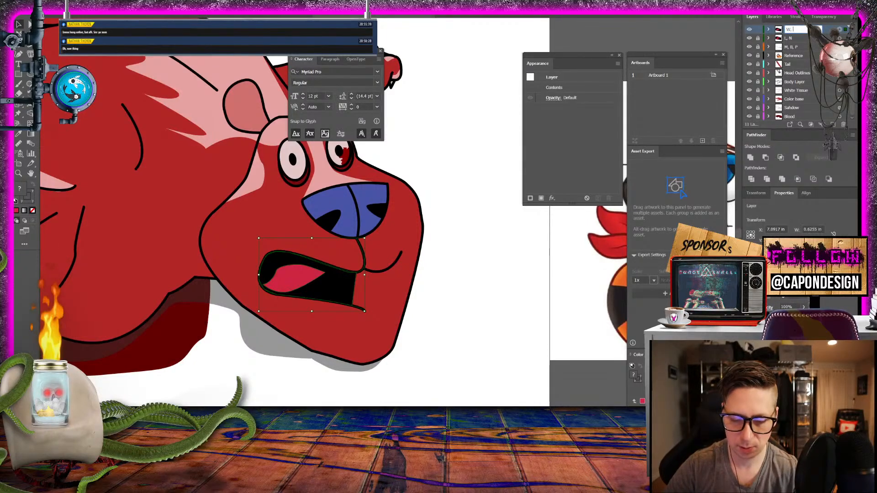
{"action": "type", "text": "R"}
{"action": "key", "text": "Return"}
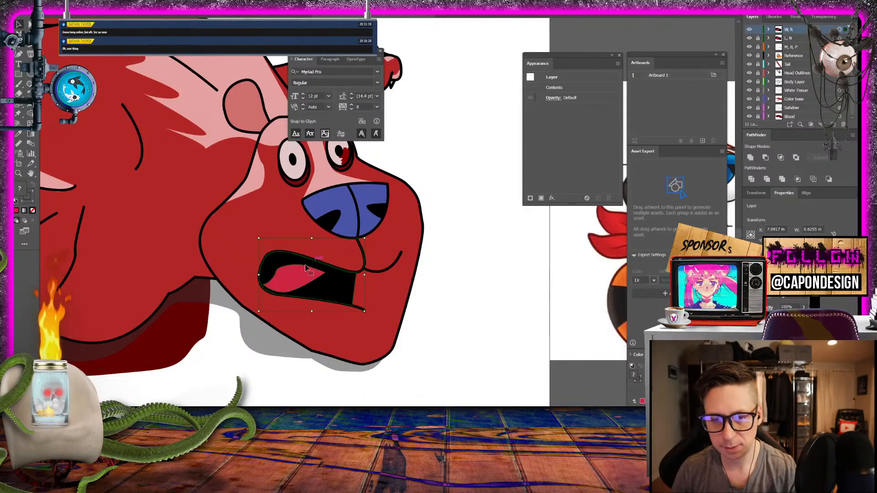
- Delete the copied tongue shape from the "W, R" layer's mouth
{"action": "left_click", "coordinate": [398, 324]}
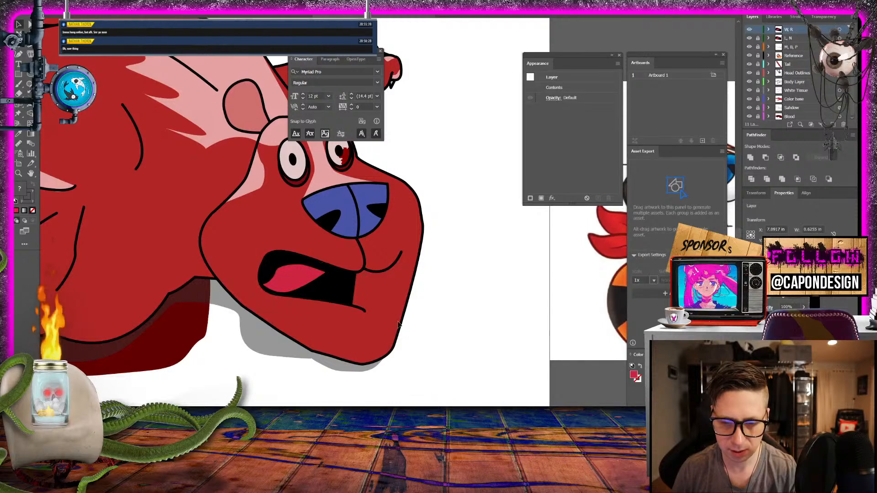
{"action": "left_click", "coordinate": [296, 287]}
{"action": "key", "text": "Delete"}
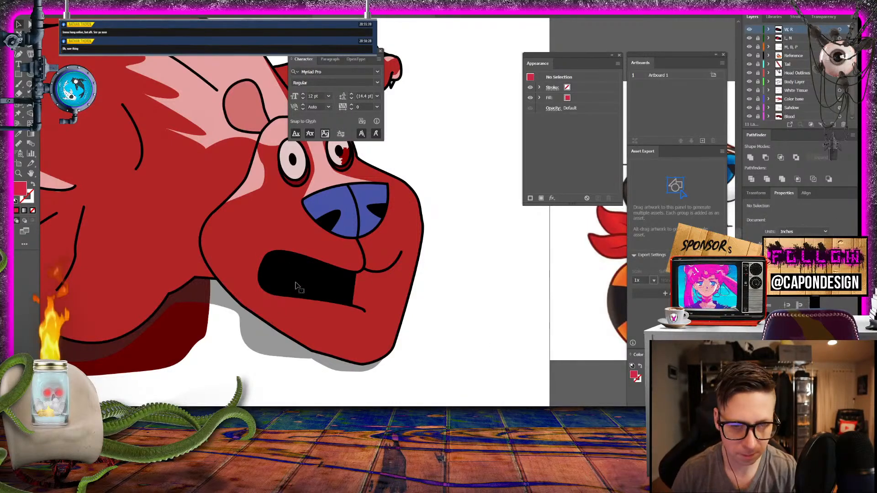
- Draw a closed crimson tongue with a small notch along the bottom of the "W, R" layer's black mouth
{"action": "left_click", "coordinate": [29, 47]}
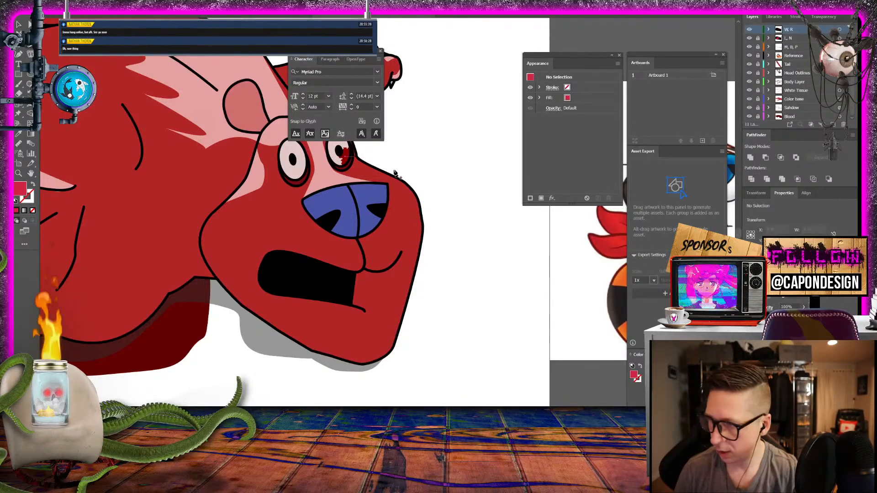
{"action": "left_click", "coordinate": [280, 287]}
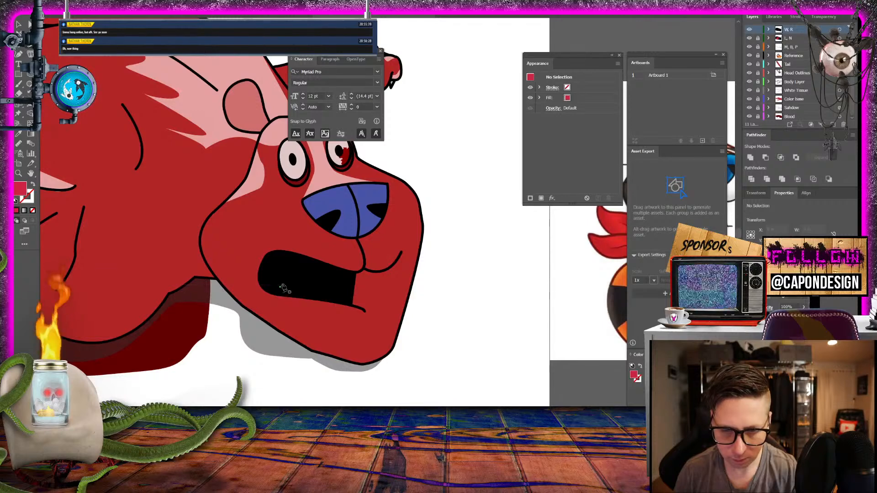
{"action": "left_click_drag", "start_coordinate": [306, 283], "coordinate": [311, 289]}
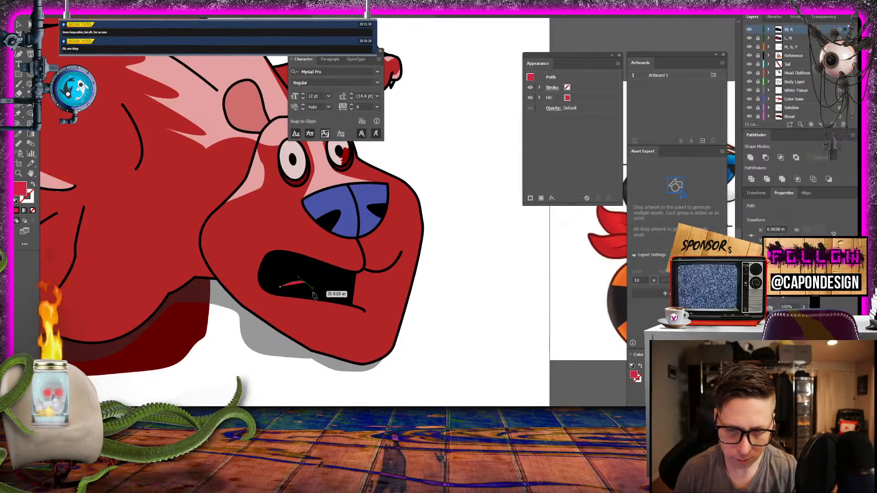
{"action": "left_click", "coordinate": [315, 292]}
{"action": "left_click", "coordinate": [309, 281]}
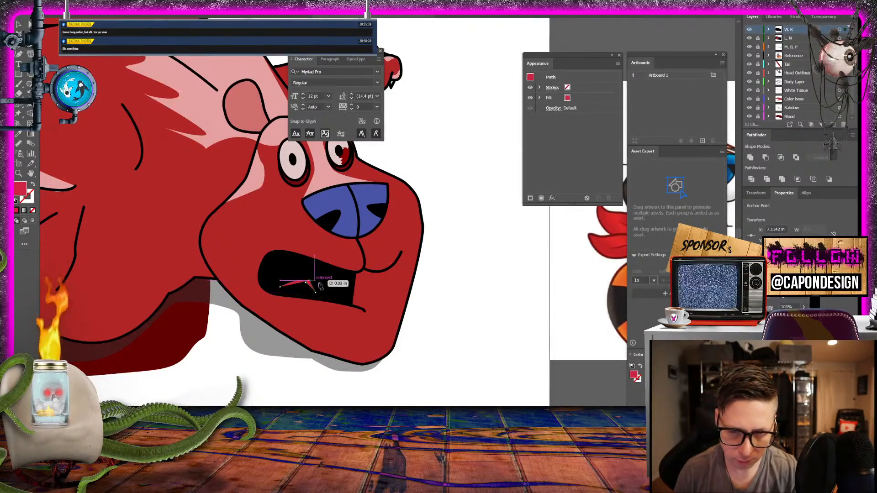
{"action": "left_click_drag", "start_coordinate": [327, 295], "coordinate": [328, 307]}
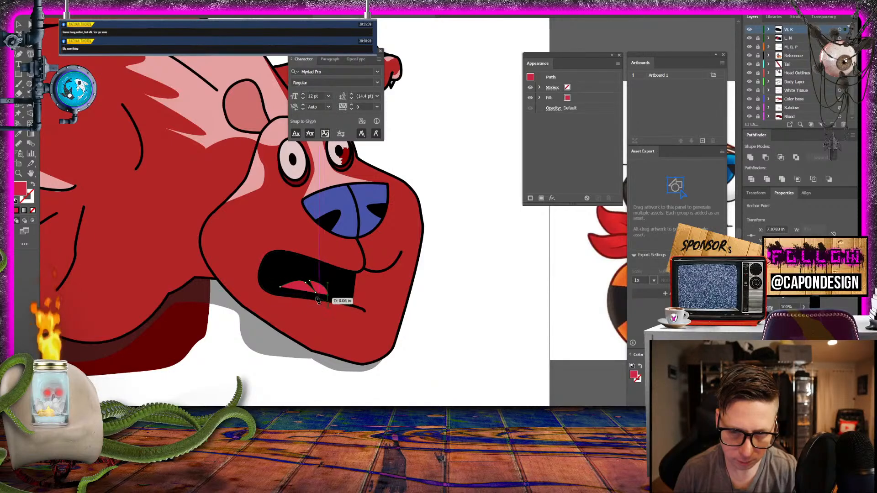
{"action": "left_click", "coordinate": [281, 289]}
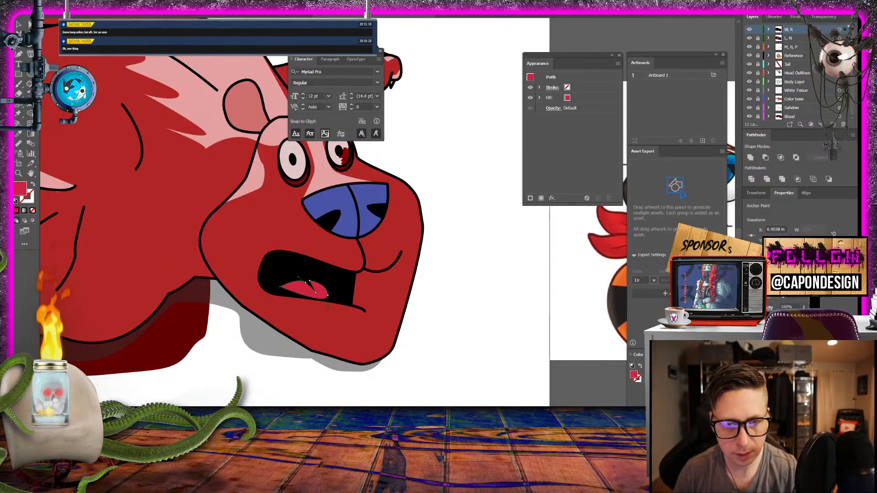
{"action": "left_click", "coordinate": [17, 24]}
{"action": "left_click", "coordinate": [465, 272]}
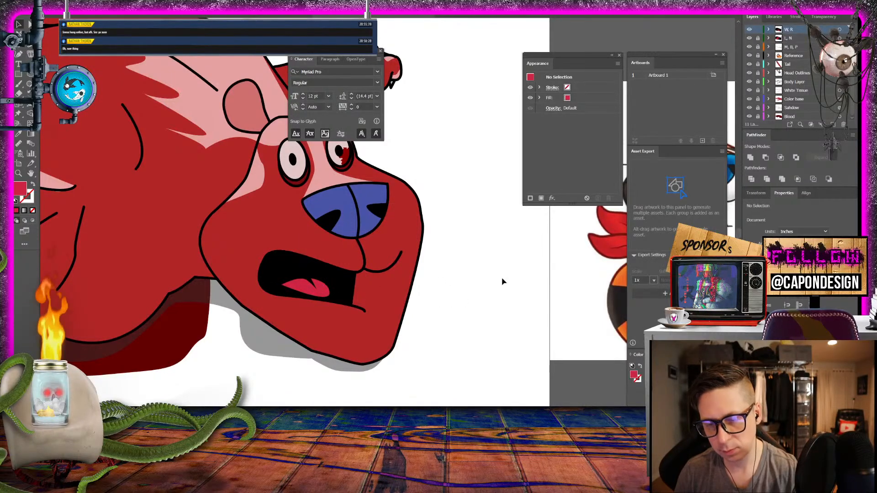
- Compare the new tongue with the "L, N" mouth by toggling the visibility of the "W, R" layer
{"action": "left_click", "coordinate": [750, 31]}
{"action": "left_click", "coordinate": [749, 31]}
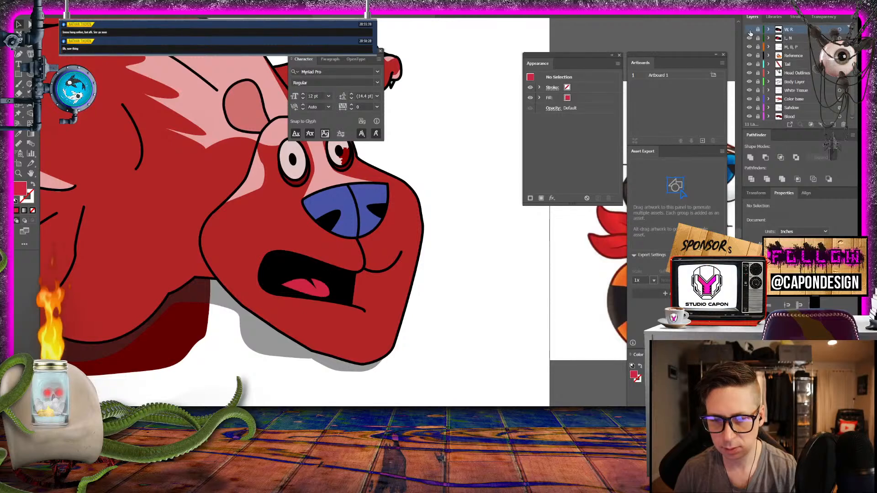
{"action": "left_click", "coordinate": [749, 32]}
{"action": "left_click", "coordinate": [750, 31]}
{"action": "left_click", "coordinate": [750, 31]}
{"action": "left_click", "coordinate": [749, 31]}
{"action": "left_click", "coordinate": [749, 31]}
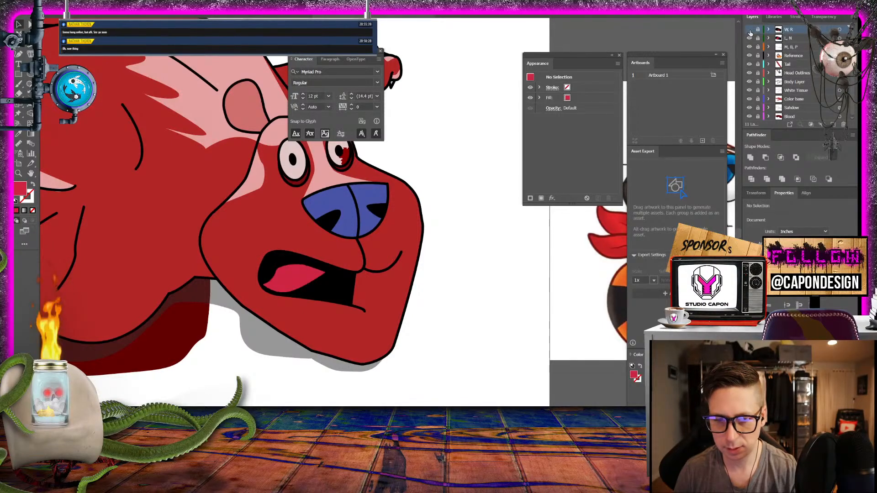
{"action": "left_click", "coordinate": [750, 31]}
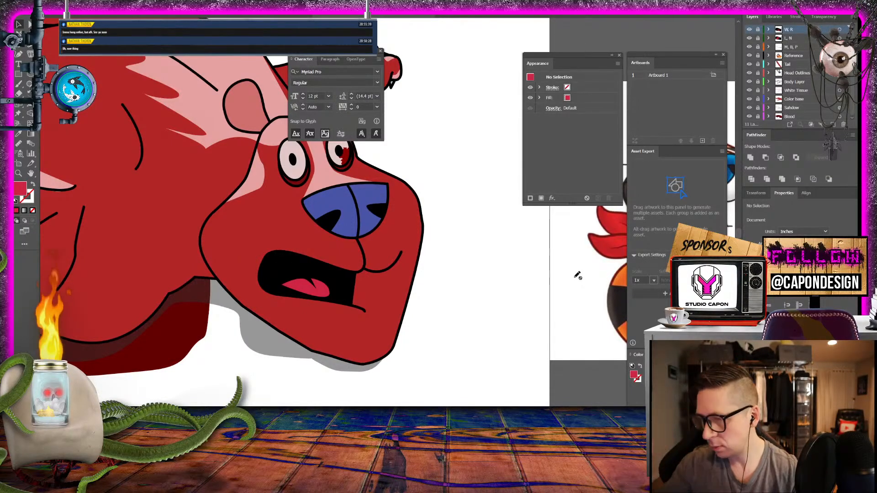
- Hide the "W, R" and "L, N" layers to view the closed "M, B, P" mouth, and show both again
{"action": "left_click", "coordinate": [749, 29]}
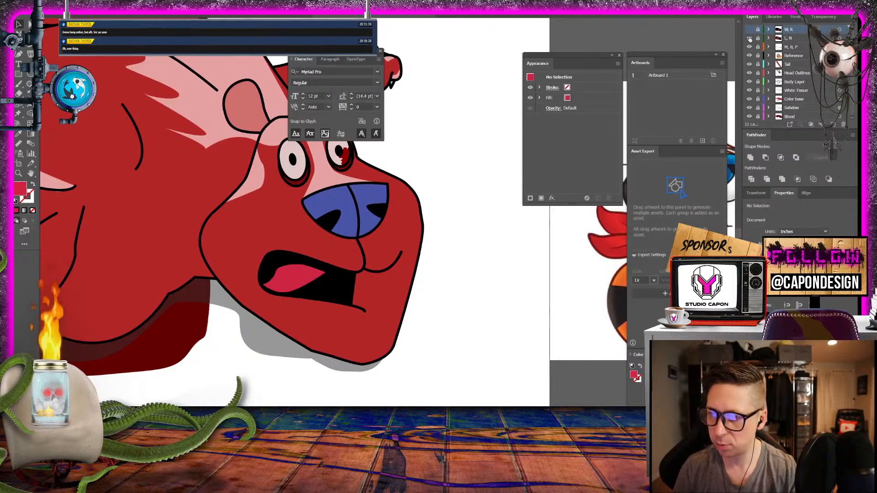
{"action": "left_click", "coordinate": [749, 38]}
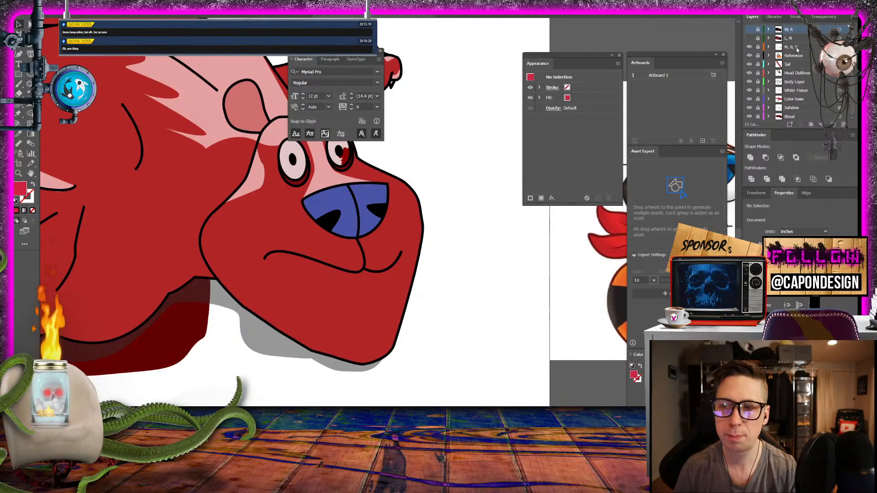
{"action": "left_click", "coordinate": [749, 38]}
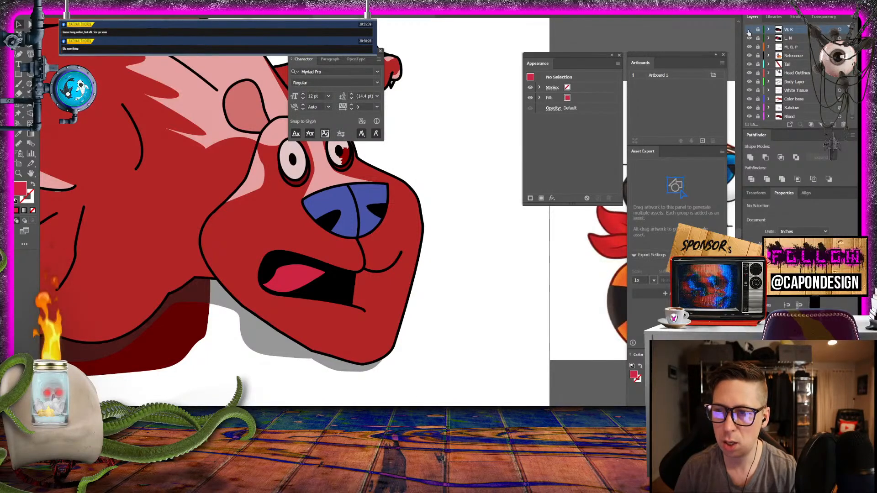
{"action": "left_click", "coordinate": [749, 29]}
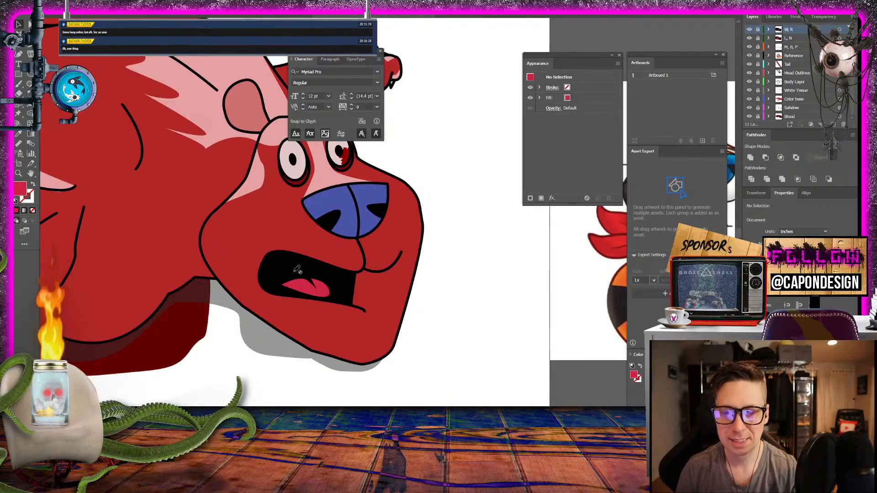
- Recheck the change between the "W, R" and "L, N" tongues by repeatedly hiding and showing the "W, R" layer
{"action": "left_click", "coordinate": [749, 29]}
{"action": "left_click", "coordinate": [749, 29]}
{"action": "left_click", "coordinate": [749, 29]}
{"action": "left_click", "coordinate": [749, 29]}
{"action": "left_click", "coordinate": [749, 29]}
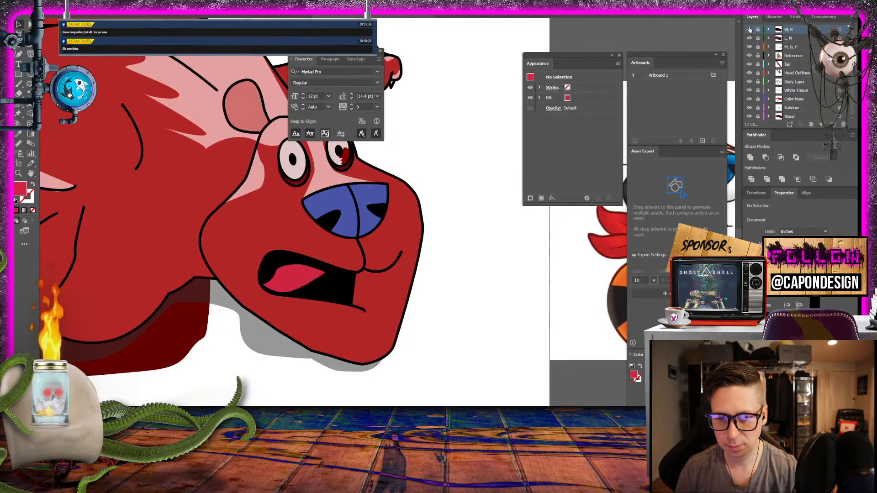
{"action": "left_click", "coordinate": [749, 30]}
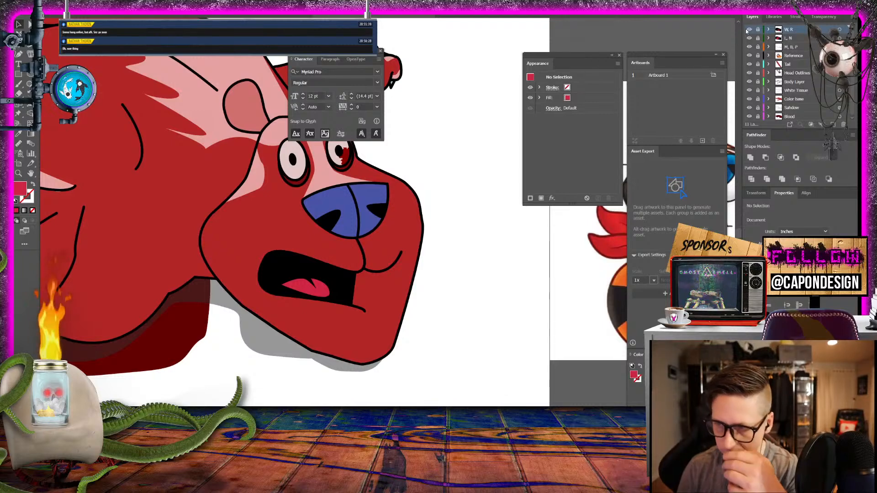
{"action": "left_click", "coordinate": [749, 29]}
{"action": "left_click", "coordinate": [749, 29]}
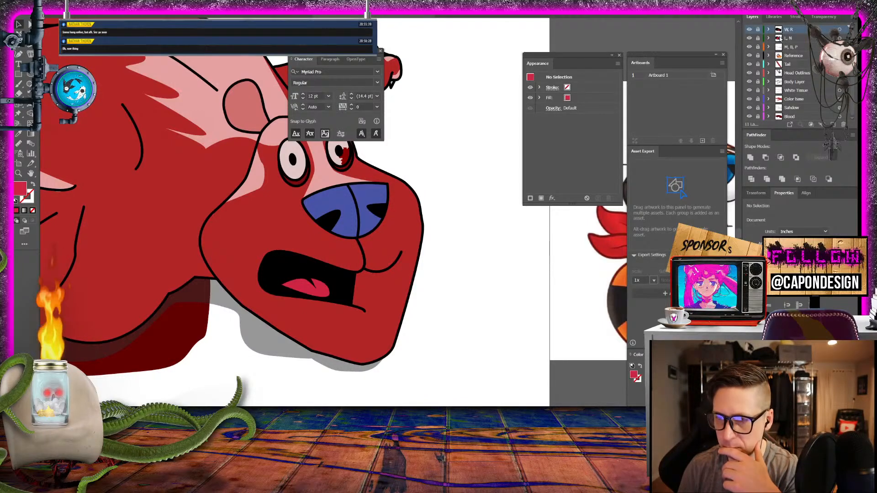
- Hide the "W, R" and "L, N" layers and duplicate the "M, B, P" layer
{"action": "left_click", "coordinate": [749, 30]}
{"action": "left_click", "coordinate": [793, 49]}
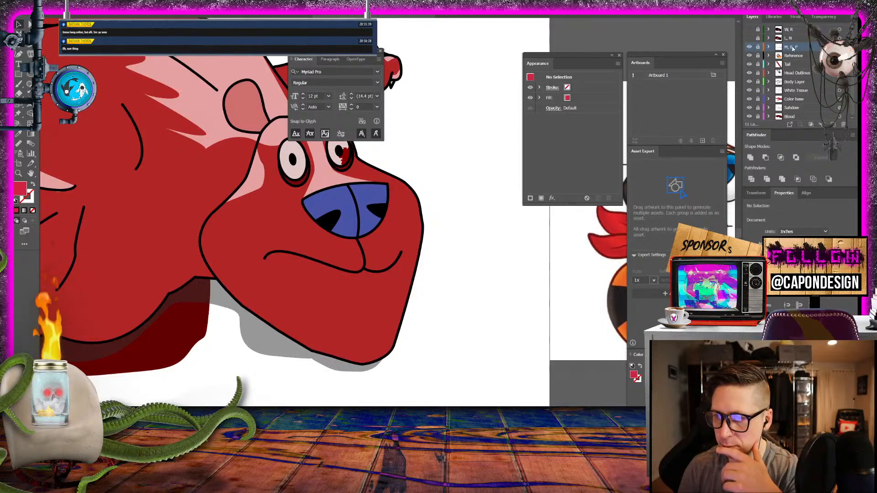
{"action": "left_click_drag", "start_coordinate": [793, 49], "coordinate": [832, 124]}
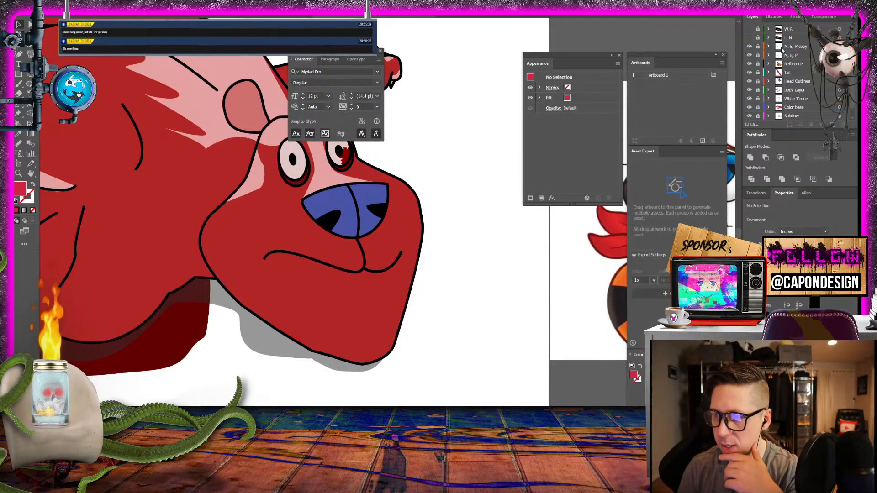
- Hide the original "M, B, P" layer and rename its visible copy "T, S"
{"action": "left_click", "coordinate": [749, 47]}
{"action": "left_click", "coordinate": [749, 47]}
{"action": "left_click", "coordinate": [749, 47]}
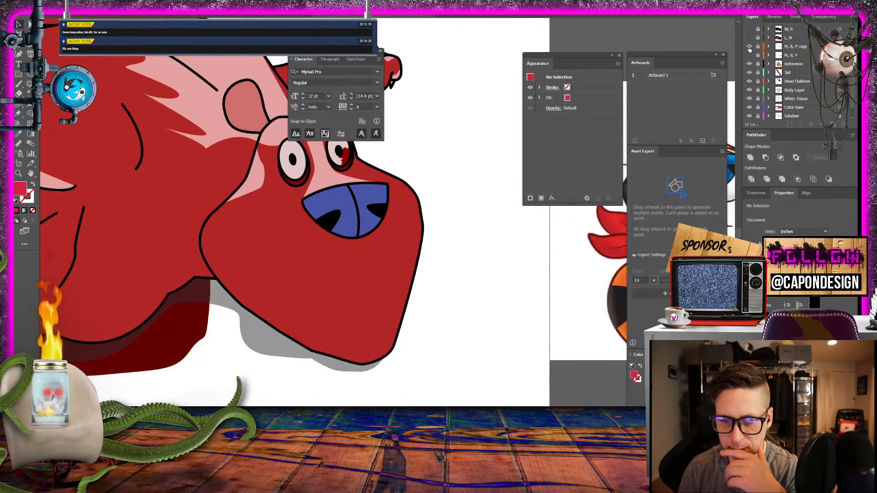
{"action": "left_click", "coordinate": [749, 47]}
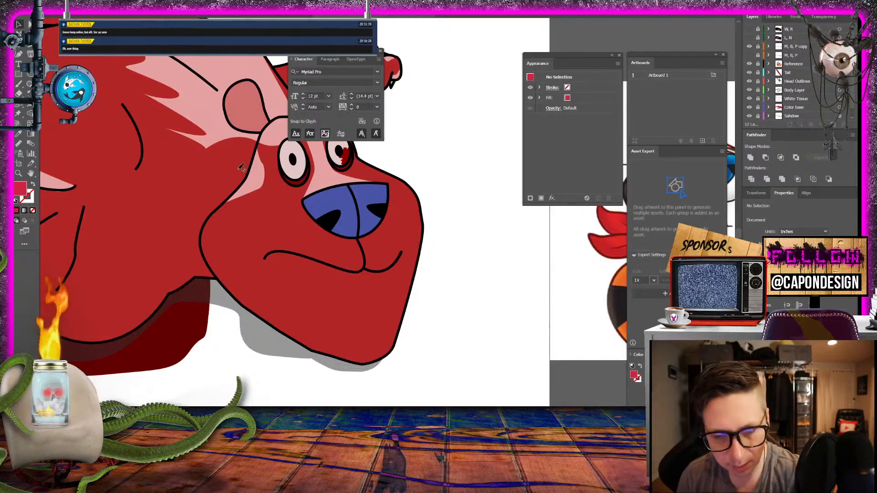
{"action": "double_click", "coordinate": [798, 47]}
{"action": "key", "text": "BackSpace"}
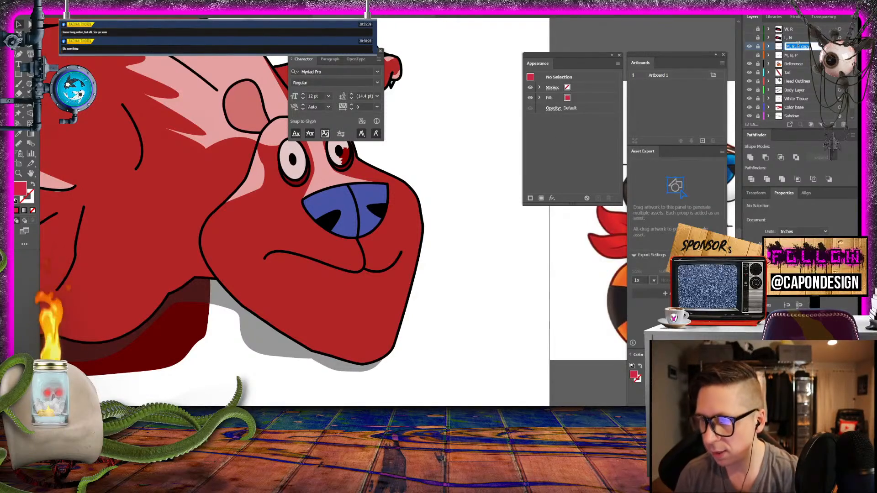
{"action": "type", "text": "T, S"}
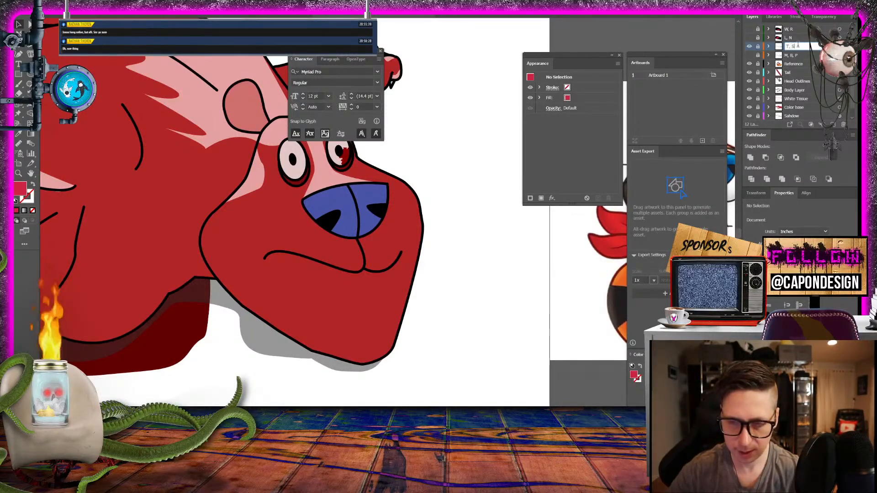
{"action": "key", "text": "Return"}
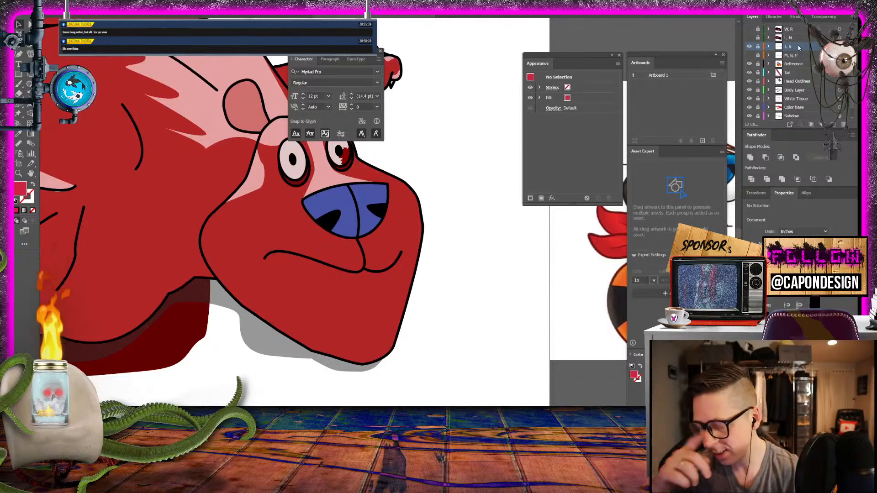
- Expand the "T, S" layer and identify its lowest path by toggling that path's visibility
{"action": "left_click", "coordinate": [18, 173]}
{"action": "left_click_drag", "start_coordinate": [307, 274], "coordinate": [358, 287]}
{"action": "left_click_drag", "start_coordinate": [336, 280], "coordinate": [259, 234]}
{"action": "left_click", "coordinate": [30, 46]}
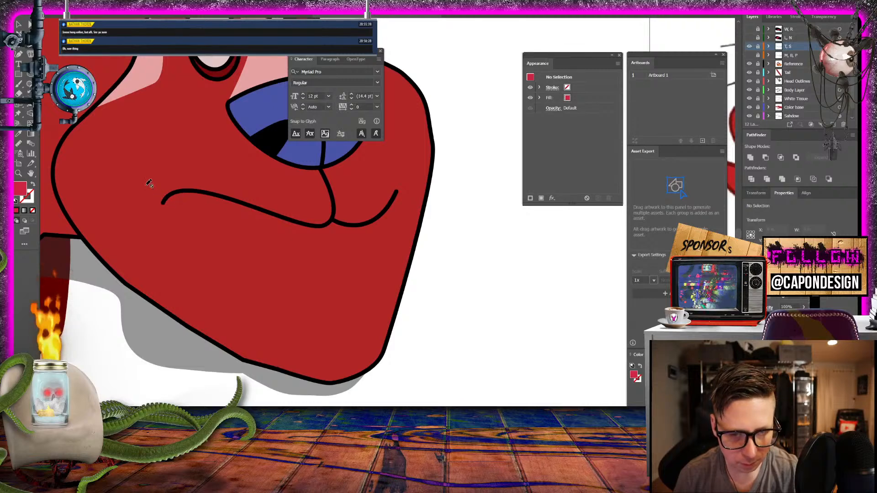
{"action": "left_click", "coordinate": [768, 46]}
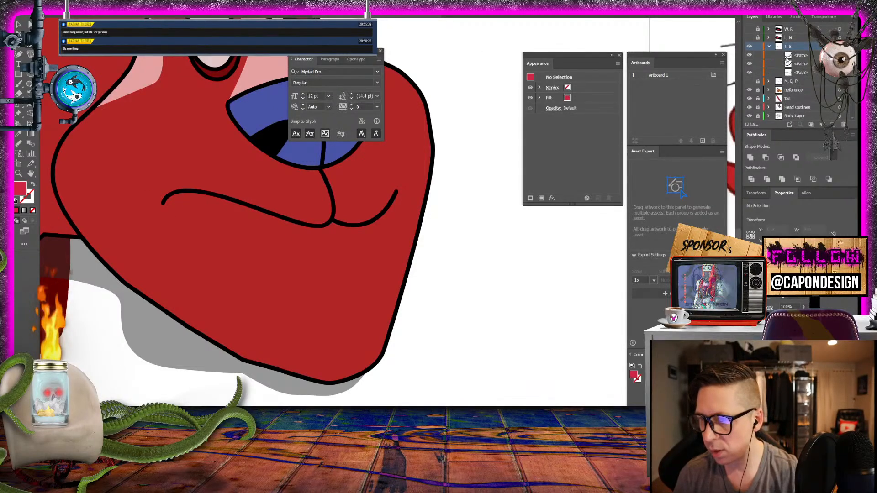
{"action": "left_click", "coordinate": [749, 73]}
{"action": "left_click", "coordinate": [750, 73]}
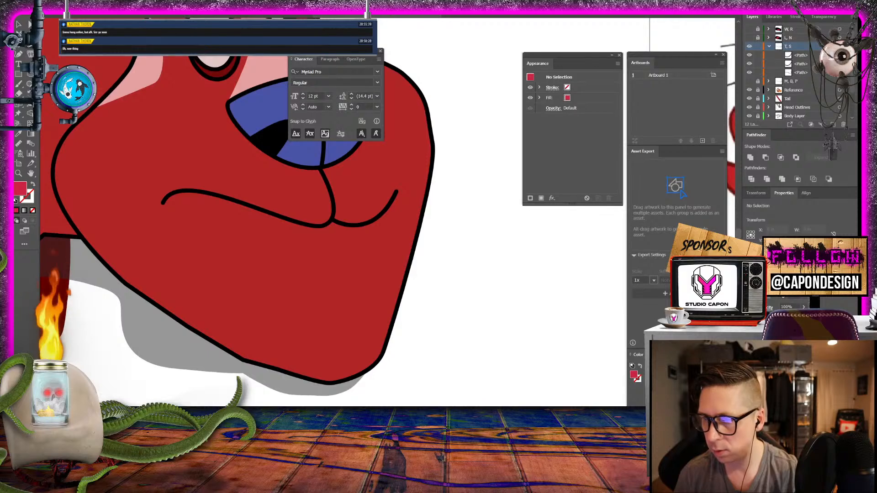
- Extend the closed mouth line from its left corner into a curved lower lip ending in a small hook below the nose
{"action": "left_click", "coordinate": [228, 198]}
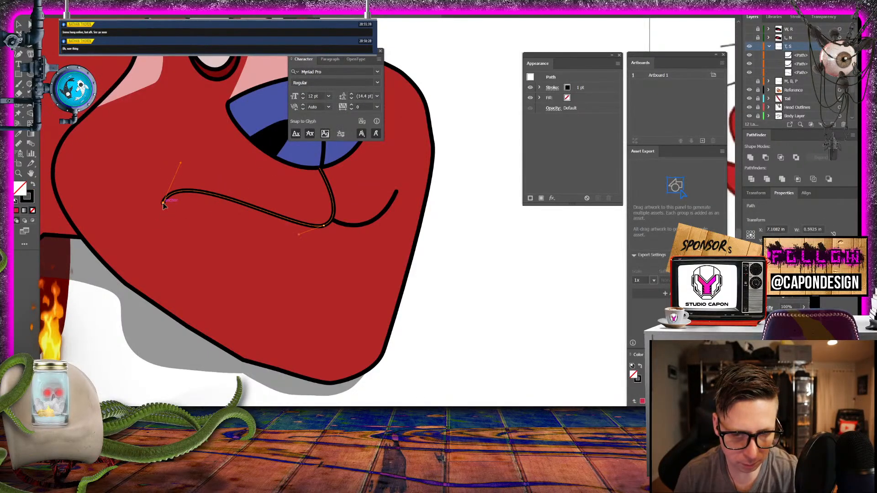
{"action": "left_click", "coordinate": [163, 203], "text": "ctrl"}
{"action": "left_click", "coordinate": [322, 243], "text": "ctrl"}
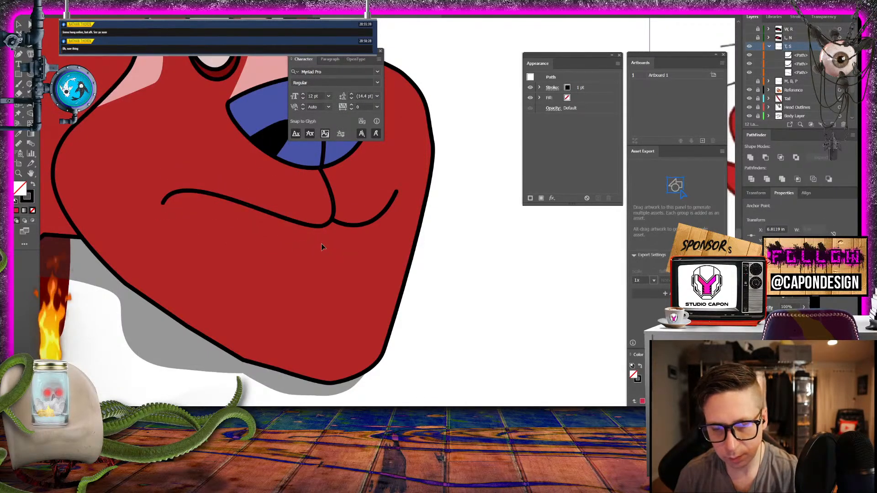
{"action": "mouse_move", "coordinate": [321, 244]}
{"action": "left_mouse_down"}
{"action": "mouse_move", "coordinate": [486, 245]}
{"action": "mouse_move", "coordinate": [509, 233]}
{"action": "mouse_move", "coordinate": [503, 229]}
{"action": "left_mouse_up"}
{"action": "left_click", "coordinate": [322, 245]}
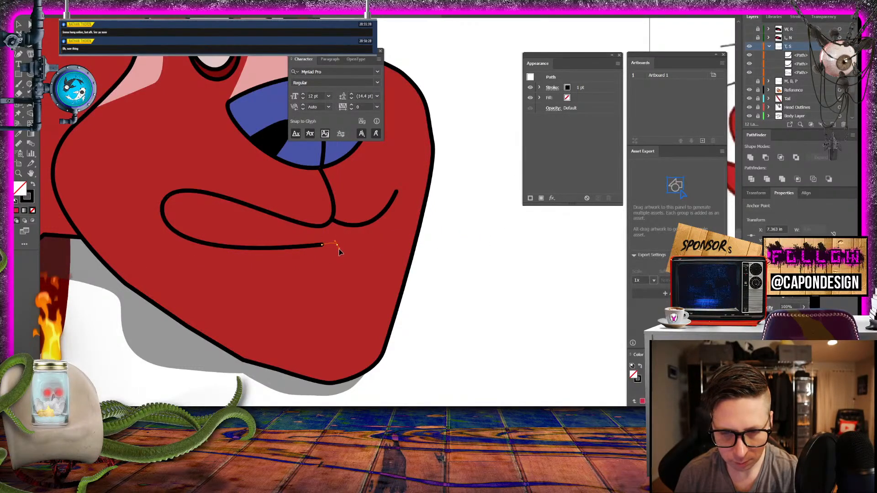
{"action": "left_click_drag", "start_coordinate": [340, 253], "coordinate": [342, 254]}
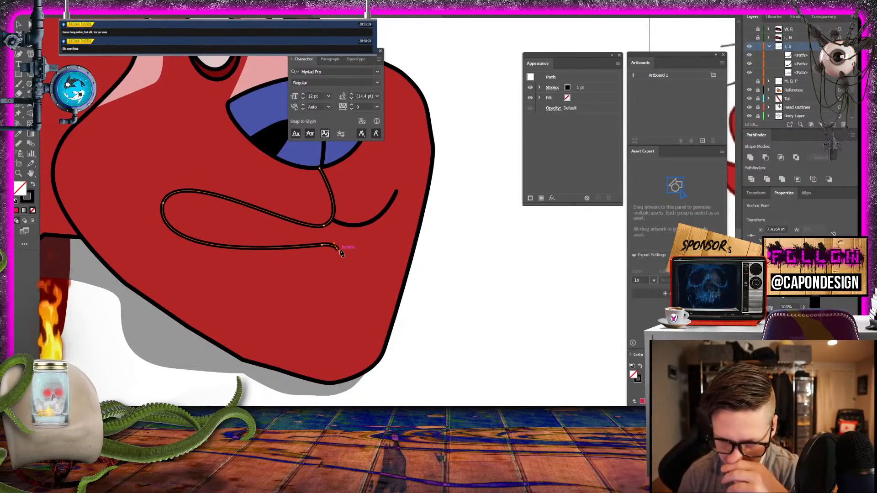
{"action": "key", "text": "v"}
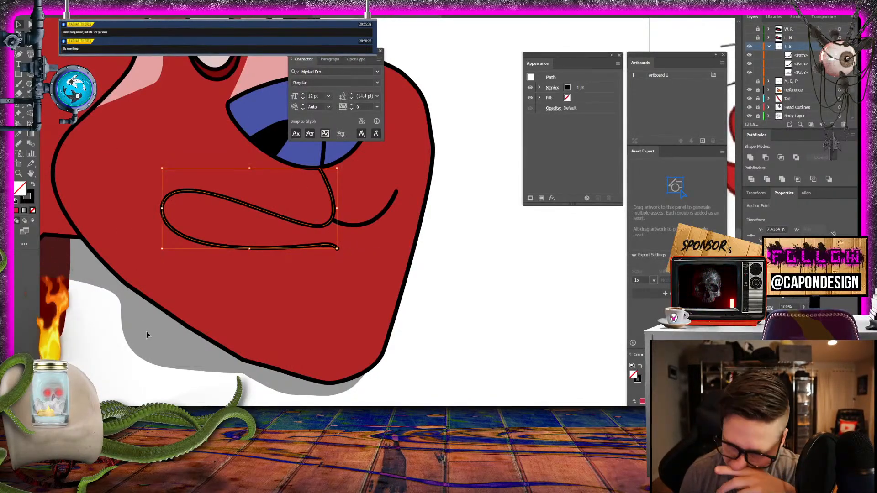
{"action": "left_click", "coordinate": [221, 398]}
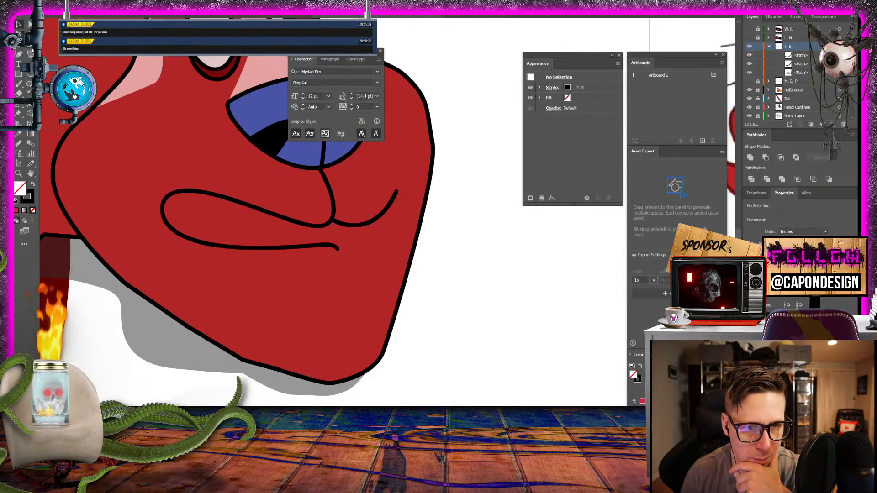
- Draw a short curved black stroke just beneath the right part of the lower lip on the "T, S" layer
{"action": "left_click", "coordinate": [19, 54]}
{"action": "left_click", "coordinate": [323, 264]}
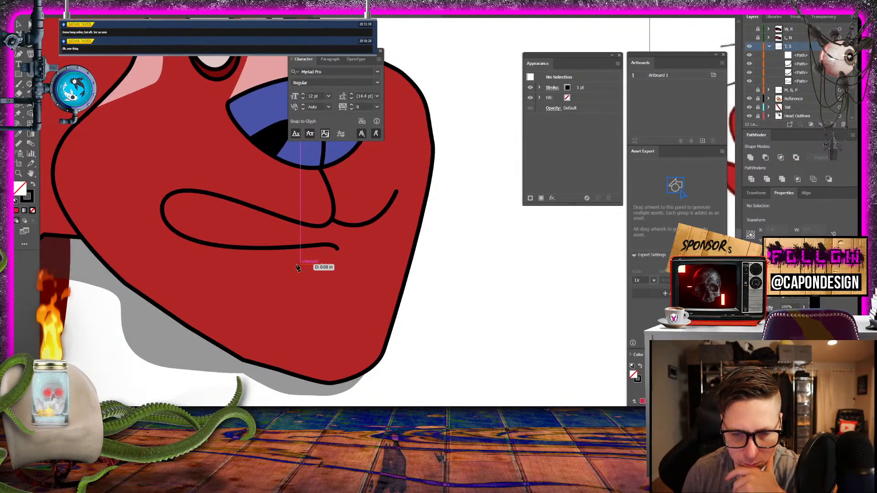
{"action": "left_click_drag", "start_coordinate": [289, 265], "coordinate": [274, 276]}
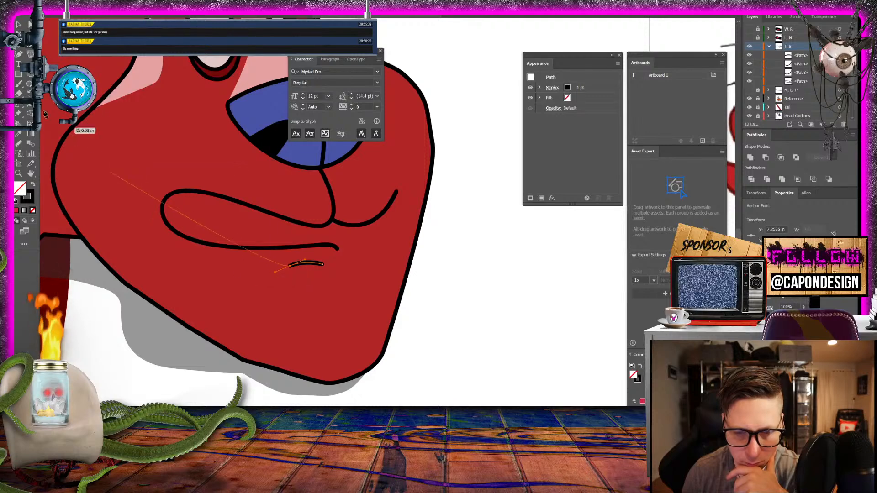
- Start a black-filled, unstroked shape inside the "T, S" mouth, tracing the lower lip from below the nose around to the left corner
{"action": "key", "text": "v"}
{"action": "left_click", "coordinate": [195, 372]}
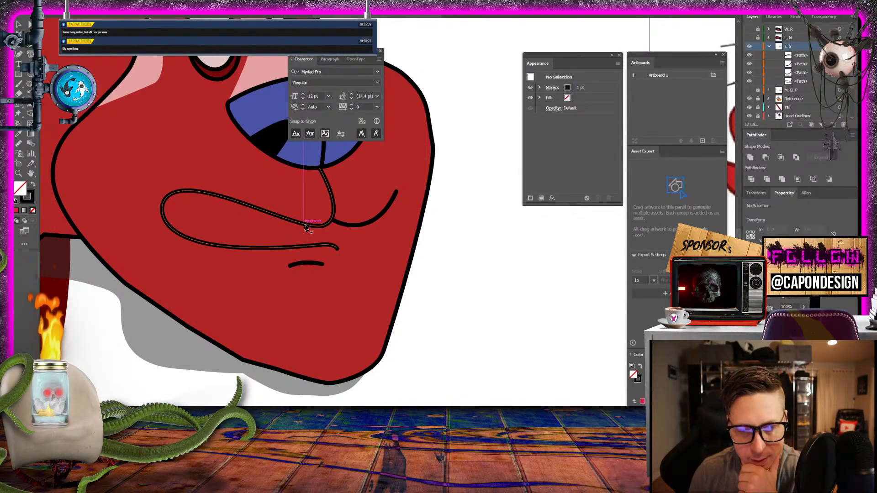
{"action": "left_click_drag", "start_coordinate": [303, 224], "coordinate": [276, 247]}
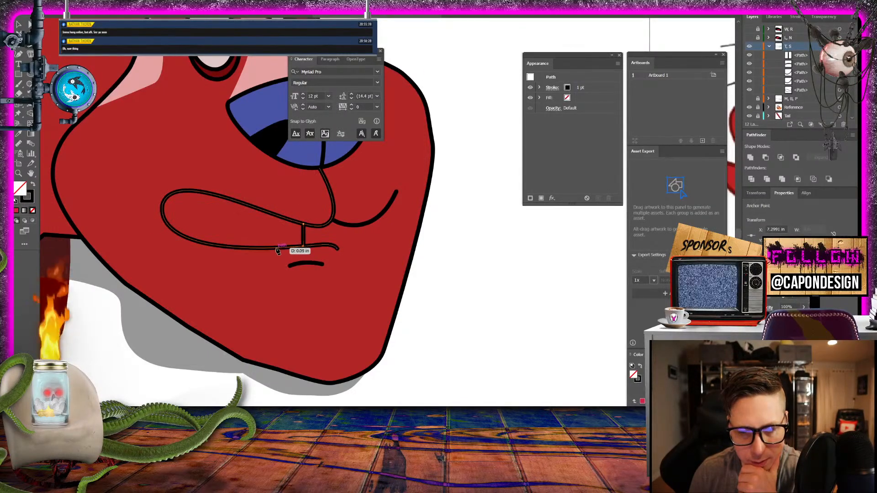
{"action": "left_click", "coordinate": [33, 184]}
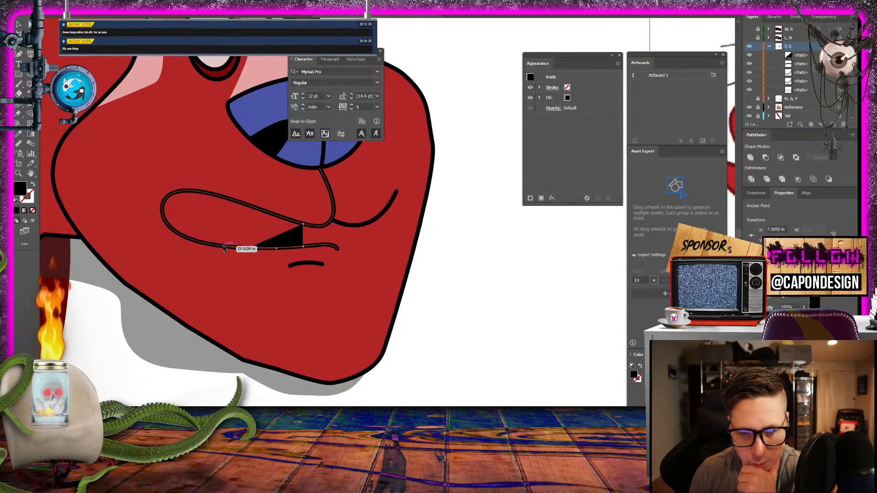
{"action": "left_click_drag", "start_coordinate": [219, 245], "coordinate": [194, 241]}
{"action": "left_click", "coordinate": [196, 240]}
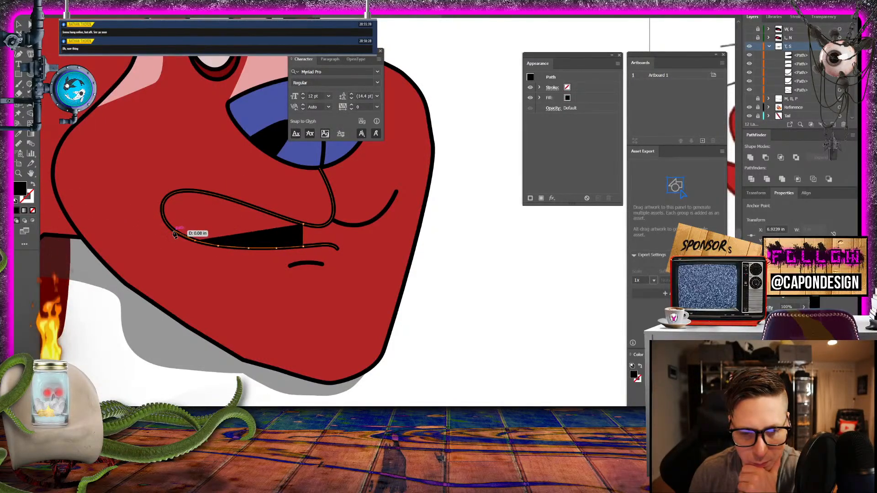
{"action": "left_click", "coordinate": [174, 231]}
{"action": "left_click", "coordinate": [162, 213]}
{"action": "left_click", "coordinate": [165, 200]}
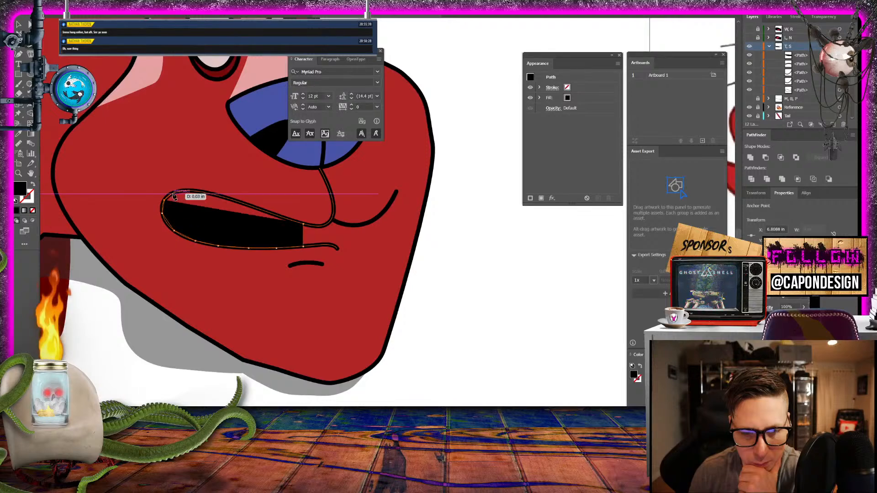
- Trace the upper lip back to the shape's starting point to close the black mouth fill, and deselect it
{"action": "left_click", "coordinate": [175, 192]}
{"action": "left_click", "coordinate": [187, 188]}
{"action": "left_click", "coordinate": [202, 192]}
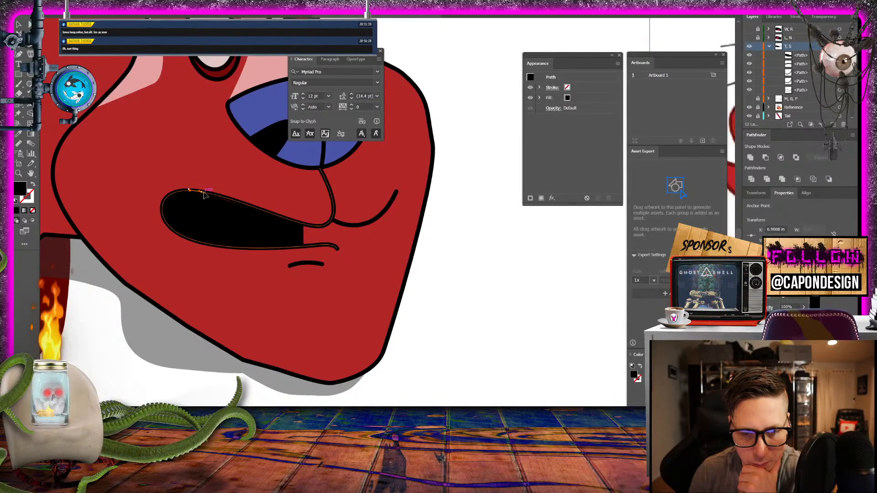
{"action": "left_click", "coordinate": [227, 198]}
{"action": "left_click", "coordinate": [253, 208]}
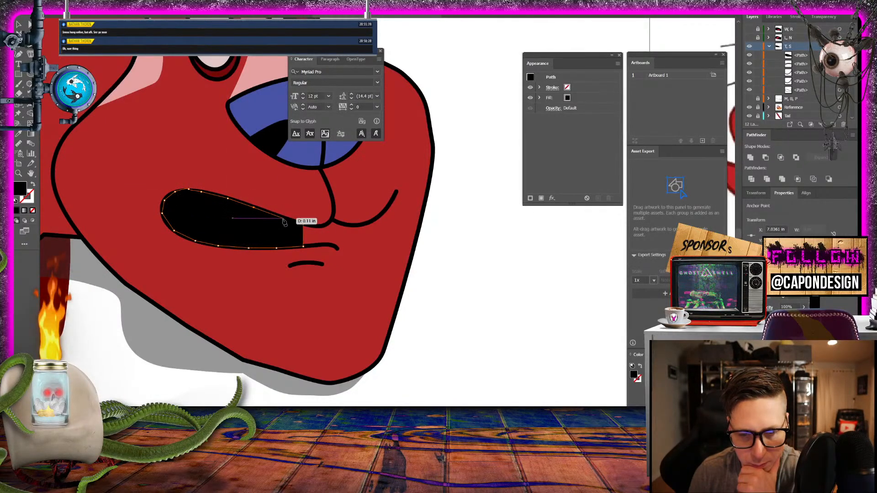
{"action": "left_click", "coordinate": [289, 220]}
{"action": "left_click", "coordinate": [303, 224]}
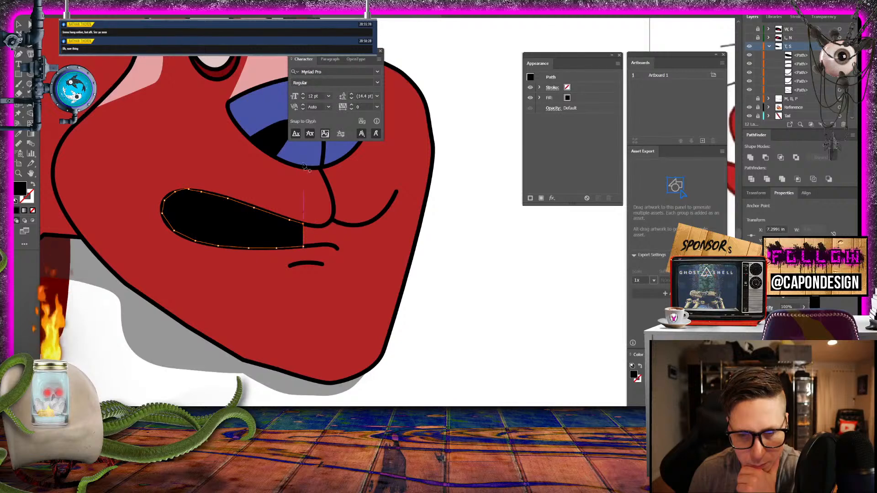
{"action": "key", "text": "v"}
{"action": "left_click", "coordinate": [447, 209]}
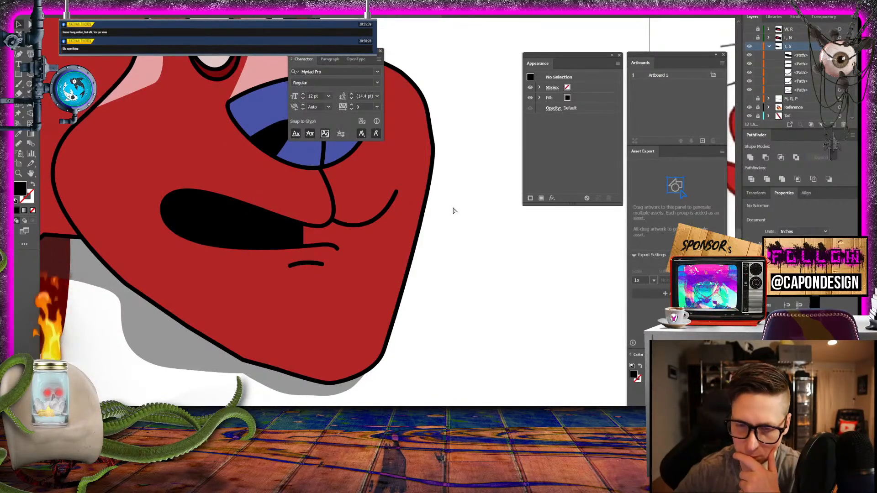
- Move the two right-end corner points of the black mouth fill further right along the upper and lower lip lines
{"action": "key", "text": "ctrl+minus"}
{"action": "key", "text": "ctrl+minus"}
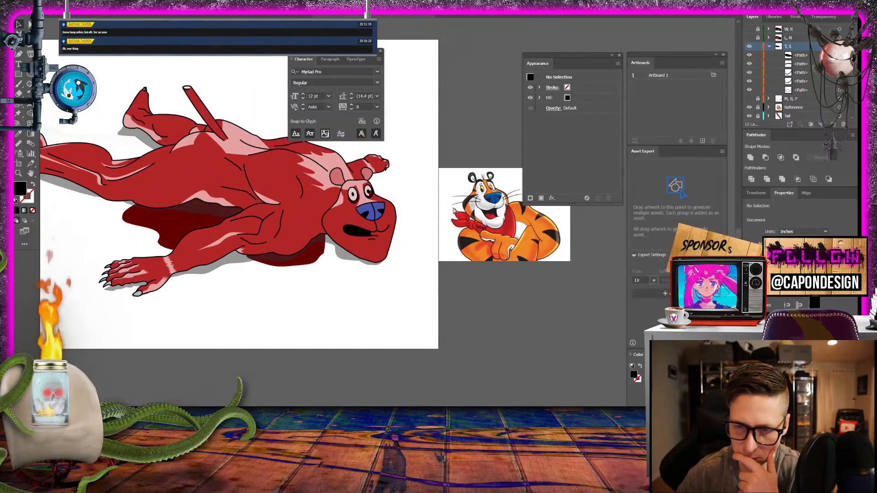
{"action": "key", "text": "ctrl+plus"}
{"action": "key", "text": "ctrl+plus"}
{"action": "key", "text": "ctrl+plus"}
{"action": "key", "text": "ctrl+plus"}
{"action": "key", "text": "ctrl+plus"}
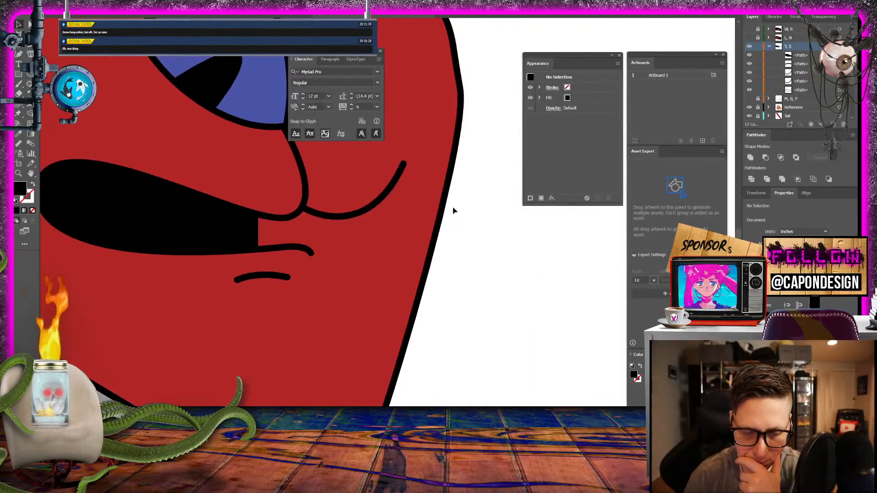
{"action": "left_click", "coordinate": [241, 226]}
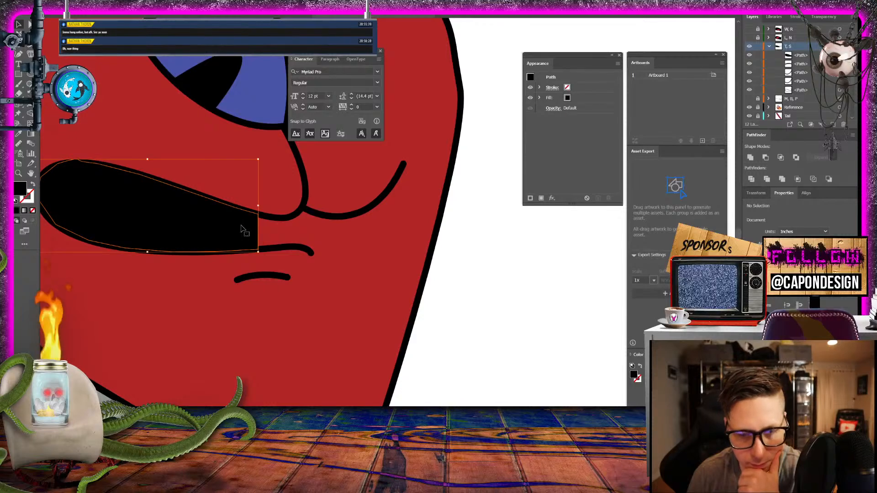
{"action": "left_click", "coordinate": [27, 24]}
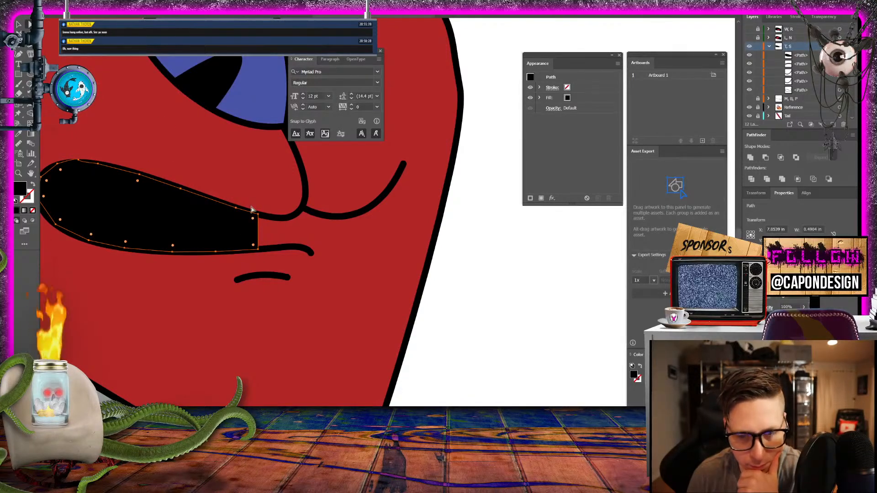
{"action": "left_click_drag", "start_coordinate": [259, 217], "coordinate": [278, 220]}
{"action": "left_click_drag", "start_coordinate": [258, 251], "coordinate": [286, 247]}
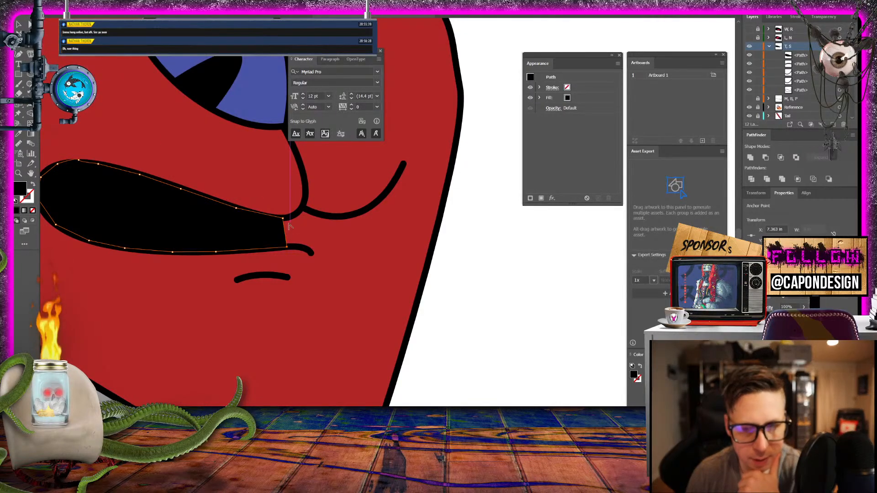
- Bend the right end of the black mouth fill into an inward curve between the lips, and deselect it
{"action": "mouse_move", "coordinate": [287, 247]}
{"action": "left_mouse_down"}
{"action": "mouse_move", "coordinate": [306, 261]}
{"action": "mouse_move", "coordinate": [263, 252]}
{"action": "left_mouse_up"}
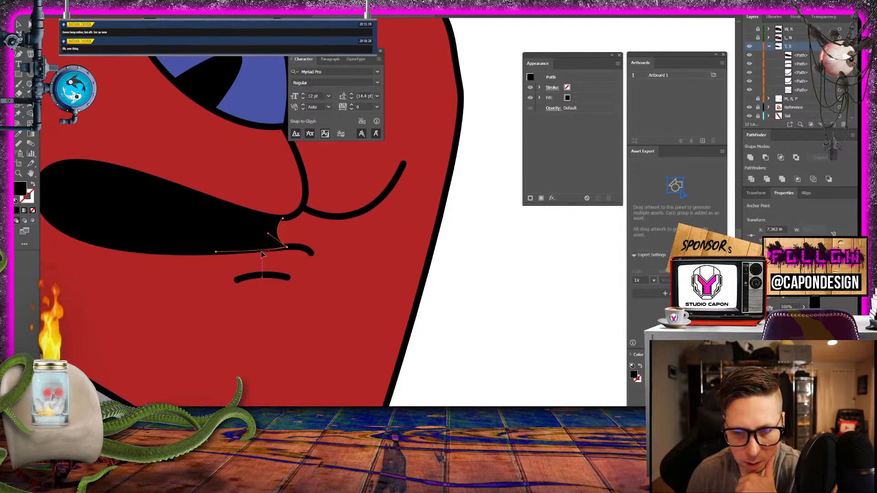
{"action": "left_click", "coordinate": [271, 234]}
{"action": "left_click", "coordinate": [19, 25]}
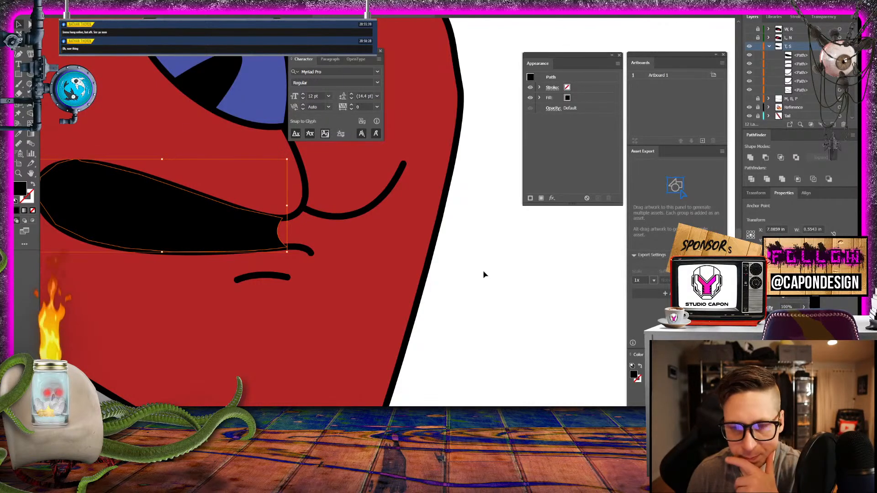
{"action": "left_click", "coordinate": [484, 272]}
{"action": "key", "text": "ctrl+minus"}
{"action": "key", "text": "ctrl+minus"}
{"action": "key", "text": "ctrl+minus"}
{"action": "key", "text": "ctrl+minus"}
{"action": "key", "text": "ctrl+minus"}
{"action": "key", "text": "ctrl+minus"}
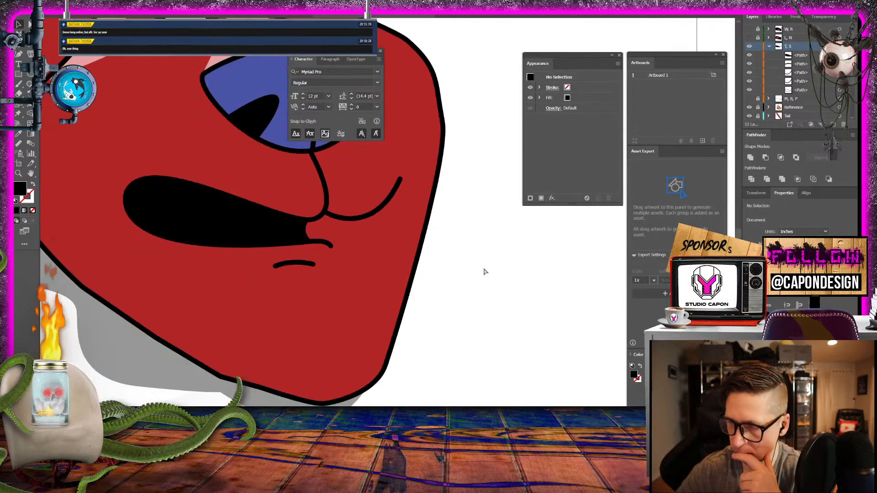
{"action": "key", "text": "ctrl+plus"}
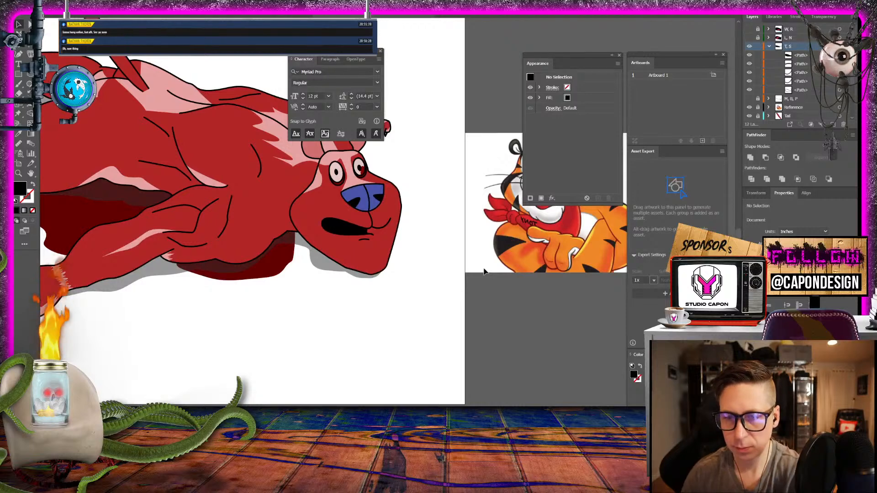
- Tuck the lower edge of the pink chest highlight on the "White Tissue" layer under the black outline, and save the document
{"action": "scroll", "coordinate": [426, 221], "scroll_direction": "up", "scroll_amount": 3}
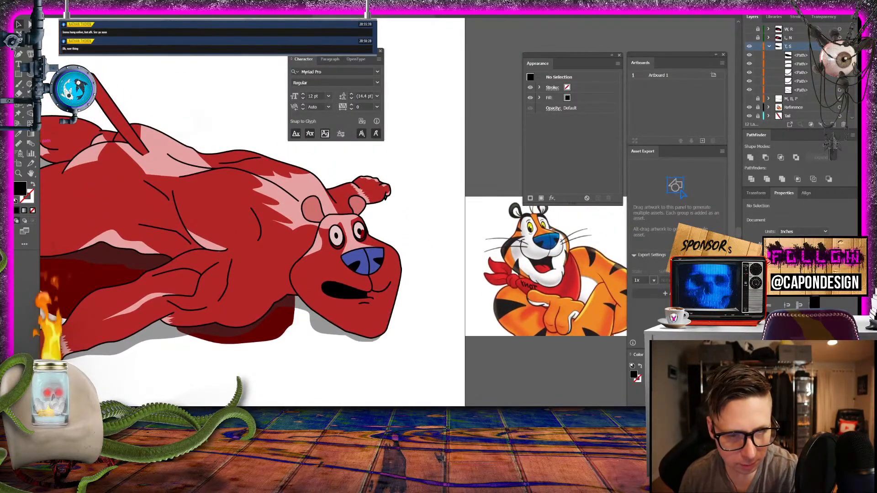
{"action": "key", "text": "z"}
{"action": "left_click_drag", "start_coordinate": [214, 254], "coordinate": [427, 283]}
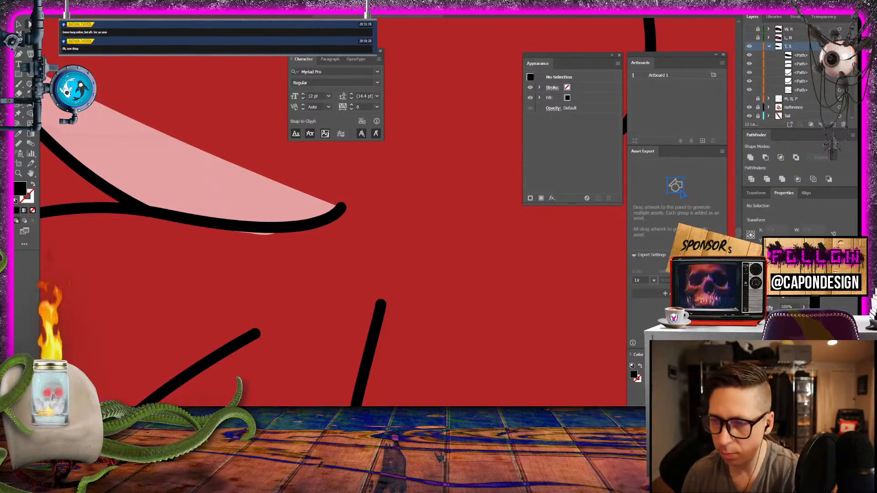
{"action": "scroll", "coordinate": [790, 108], "scroll_direction": "down", "scroll_amount": 3}
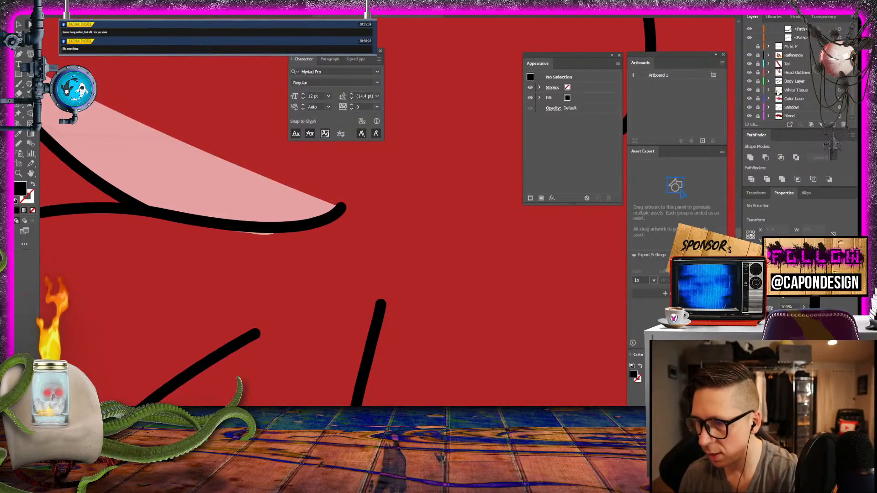
{"action": "left_click", "coordinate": [247, 237]}
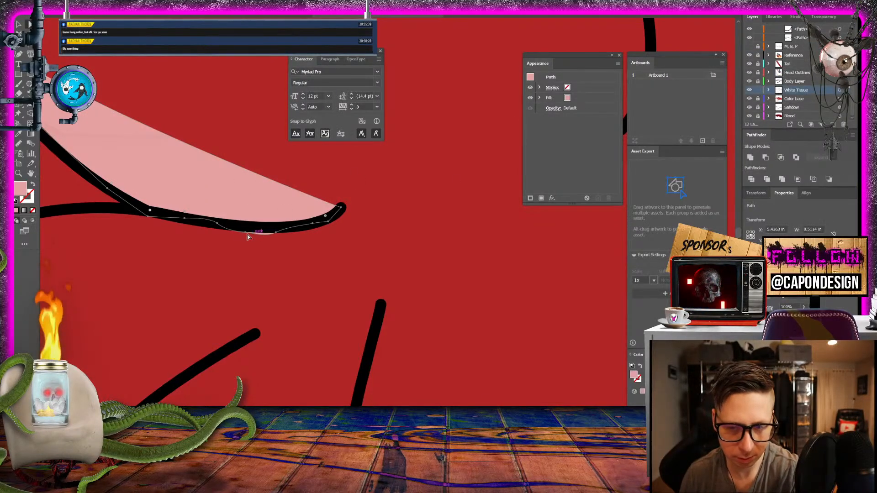
{"action": "left_click", "coordinate": [246, 234]}
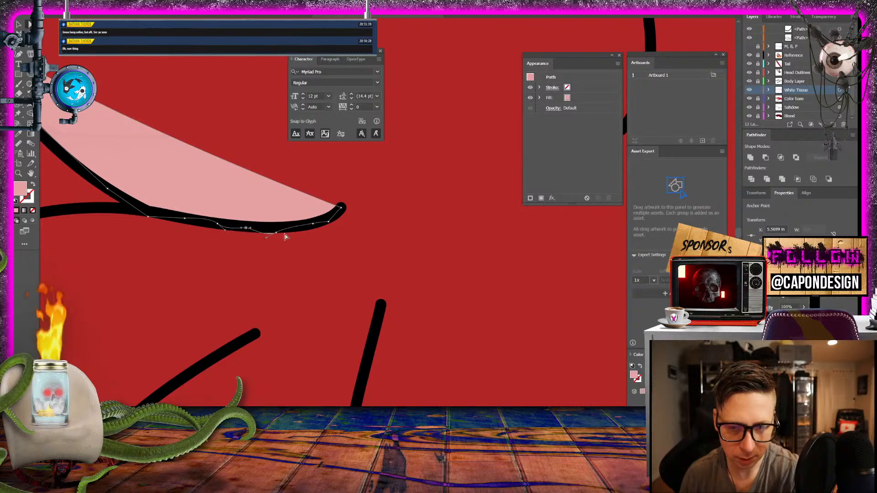
{"action": "left_click_drag", "start_coordinate": [276, 233], "coordinate": [277, 229]}
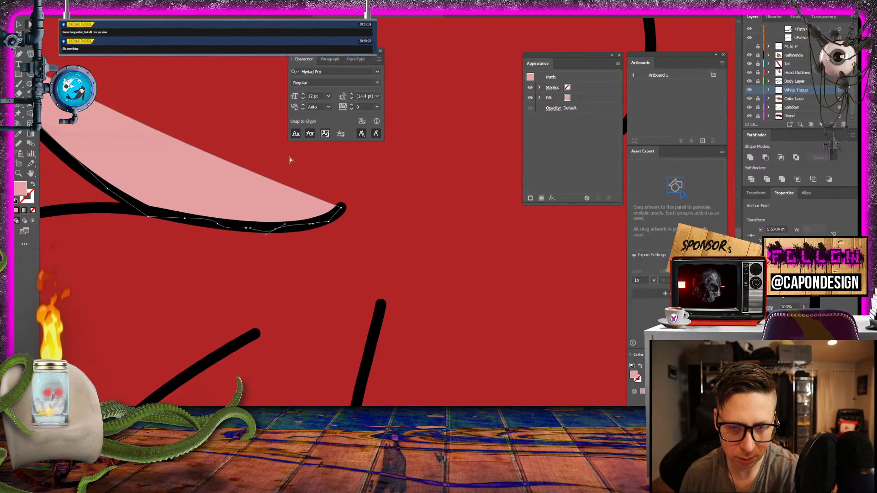
{"action": "left_click", "coordinate": [288, 155]}
{"action": "key", "text": "ctrl+minus"}
{"action": "key", "text": "ctrl+minus"}
{"action": "key", "text": "ctrl+minus"}
{"action": "key", "text": "ctrl+minus"}
{"action": "key", "text": "ctrl+minus"}
{"action": "key", "text": "ctrl+minus"}
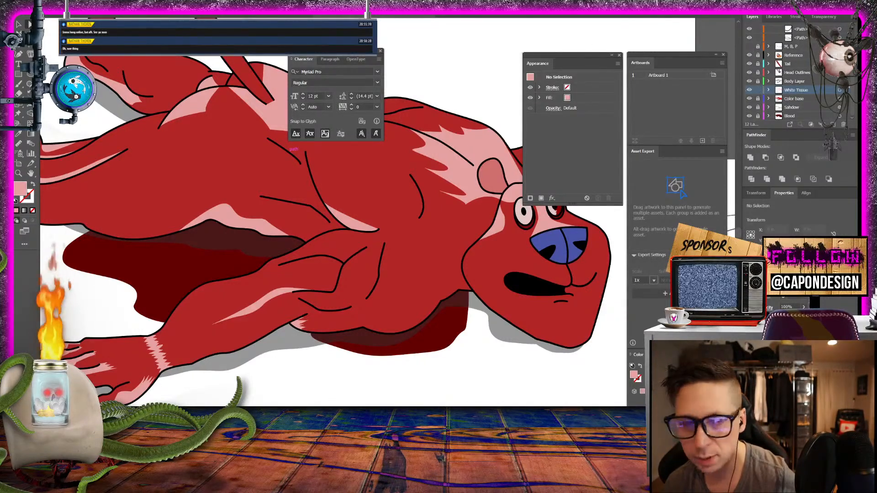
{"action": "key", "text": "ctrl+s"}
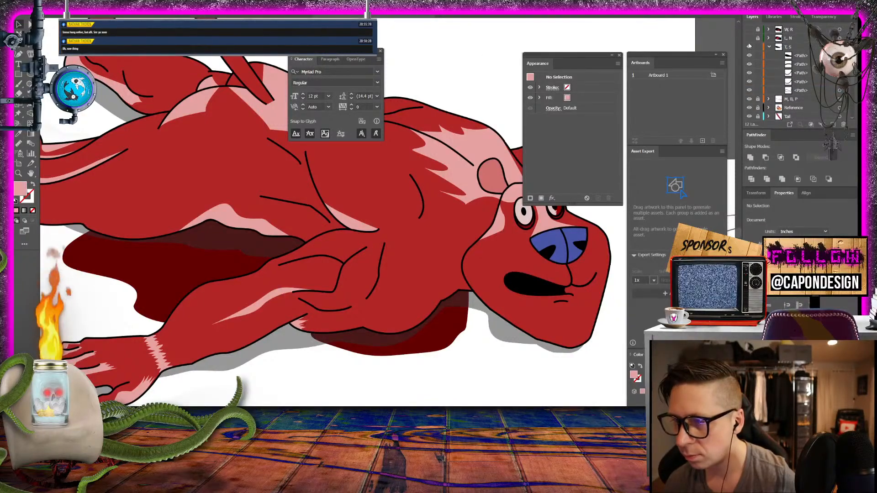
- Collapse the "T, S" layer and compare the mouth shapes by toggling the visibility of "L, N" and "W, R"
{"action": "left_click", "coordinate": [770, 48]}
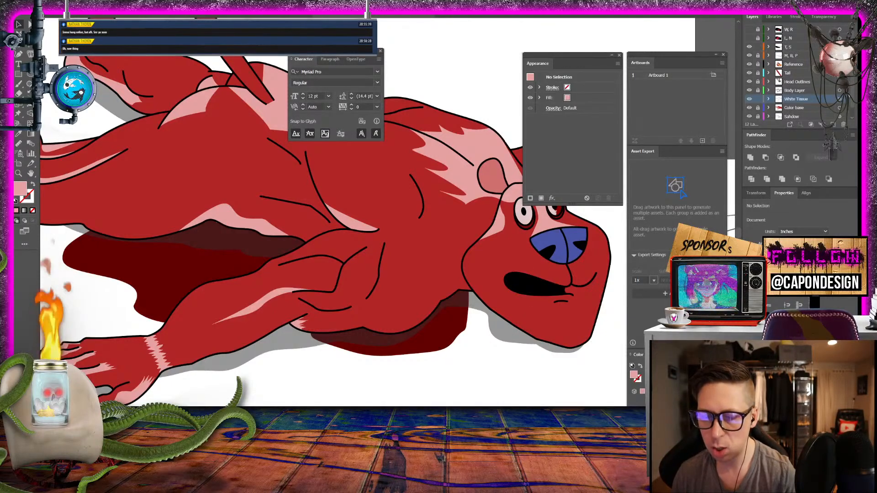
{"action": "scroll", "coordinate": [334, 212], "scroll_direction": "right", "scroll_amount": 5}
{"action": "scroll", "coordinate": [333, 212], "scroll_direction": "left", "scroll_amount": 2}
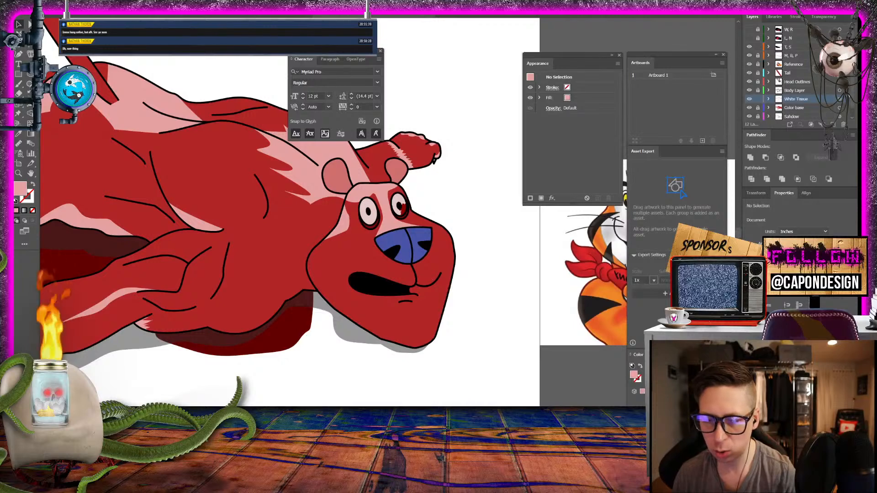
{"action": "scroll", "coordinate": [333, 212], "scroll_direction": "right", "scroll_amount": 3}
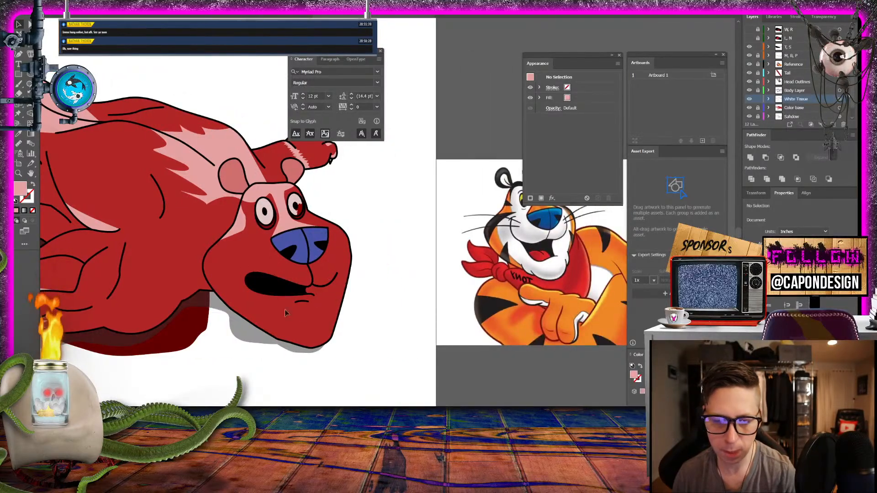
{"action": "left_click", "coordinate": [750, 40]}
{"action": "left_click", "coordinate": [749, 39]}
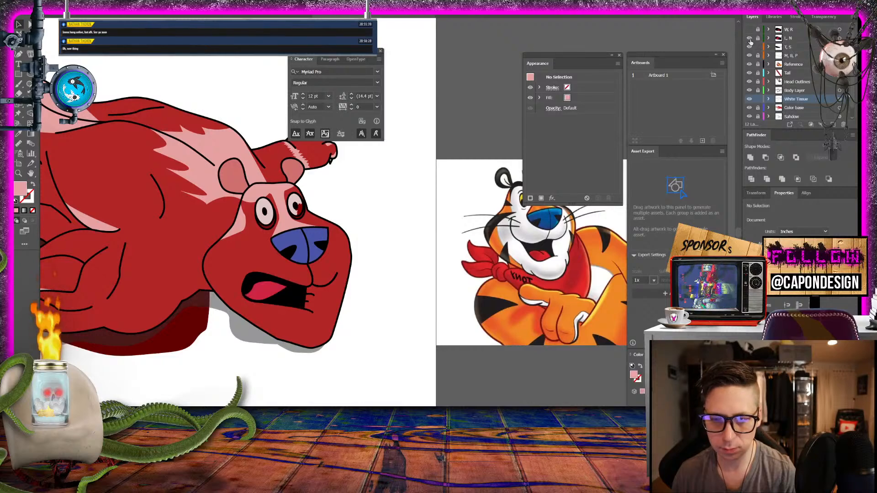
{"action": "left_click", "coordinate": [750, 40]}
{"action": "left_click", "coordinate": [749, 37]}
{"action": "left_click", "coordinate": [749, 37]}
{"action": "left_click", "coordinate": [749, 37]}
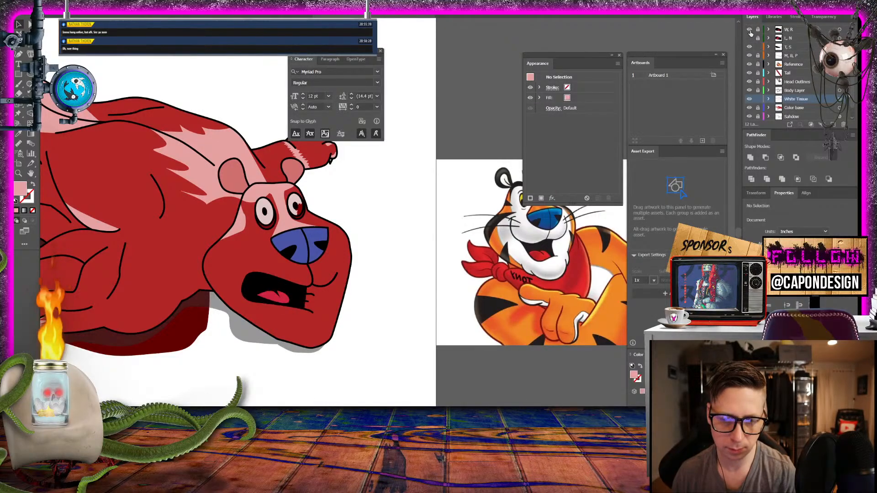
{"action": "left_click", "coordinate": [749, 36]}
{"action": "left_click", "coordinate": [749, 39]}
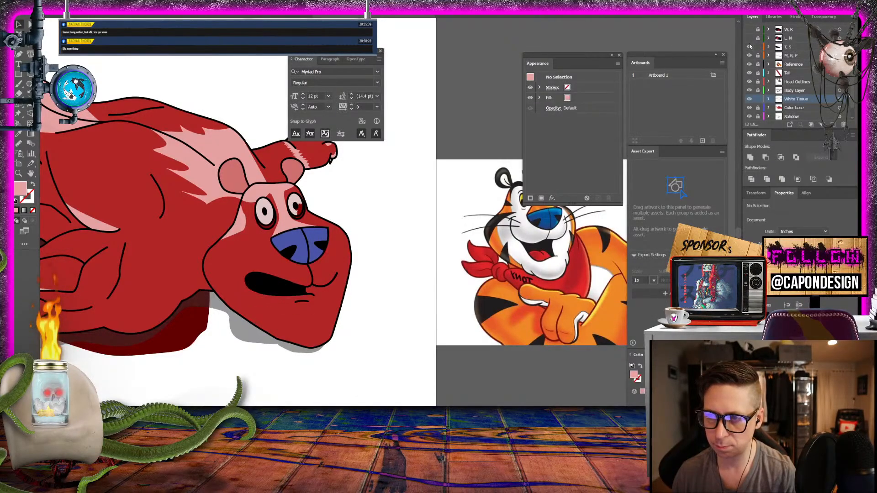
- Hide the "T, S" layer and duplicate the "M, B, P" layer as the base for another mouth shape
{"action": "left_click", "coordinate": [750, 47]}
{"action": "left_click", "coordinate": [749, 49]}
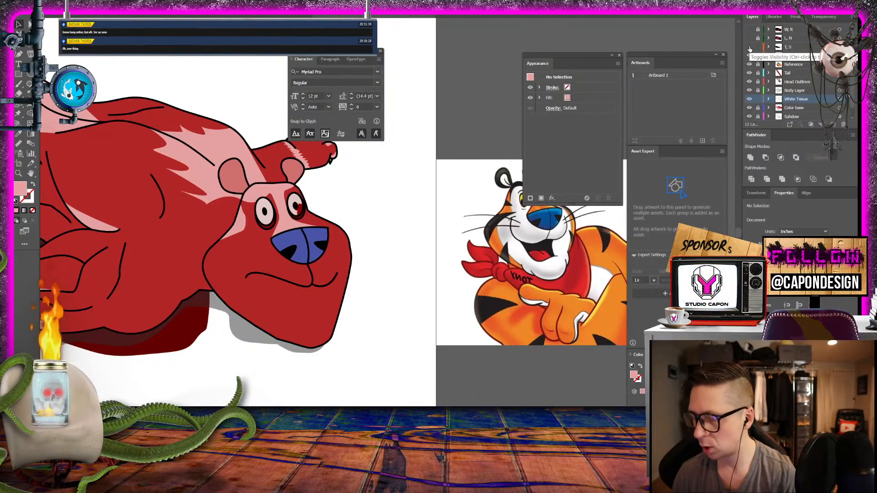
{"action": "left_click", "coordinate": [749, 48]}
{"action": "left_click", "coordinate": [750, 49]}
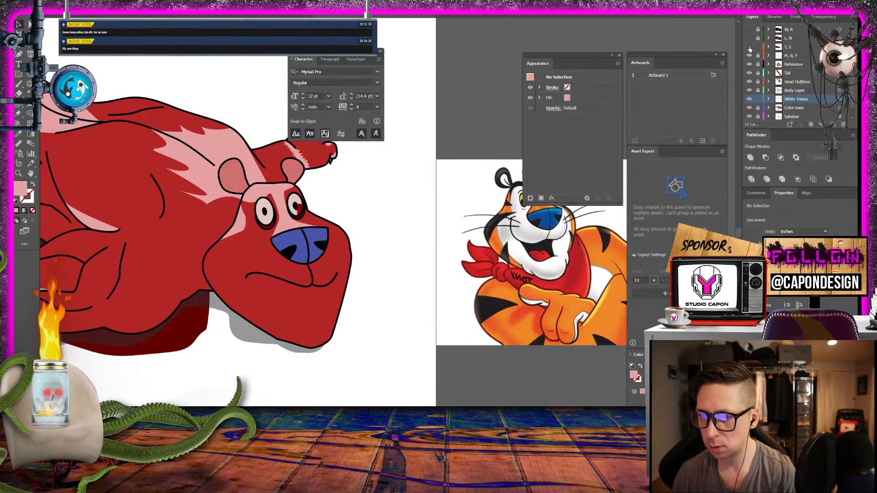
{"action": "left_click", "coordinate": [794, 56]}
{"action": "left_click_drag", "start_coordinate": [789, 58], "coordinate": [832, 124]}
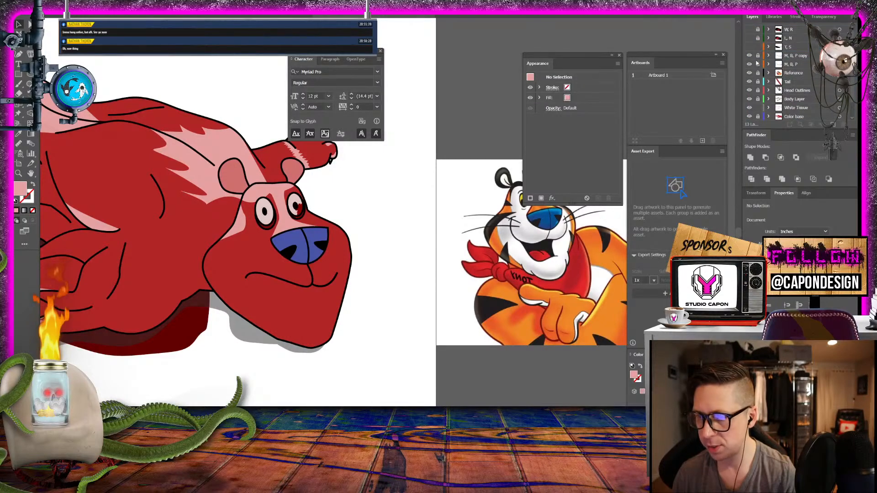
- Hide the original "M, B, P" layer and rename its copy "O"
{"action": "left_click", "coordinate": [749, 39]}
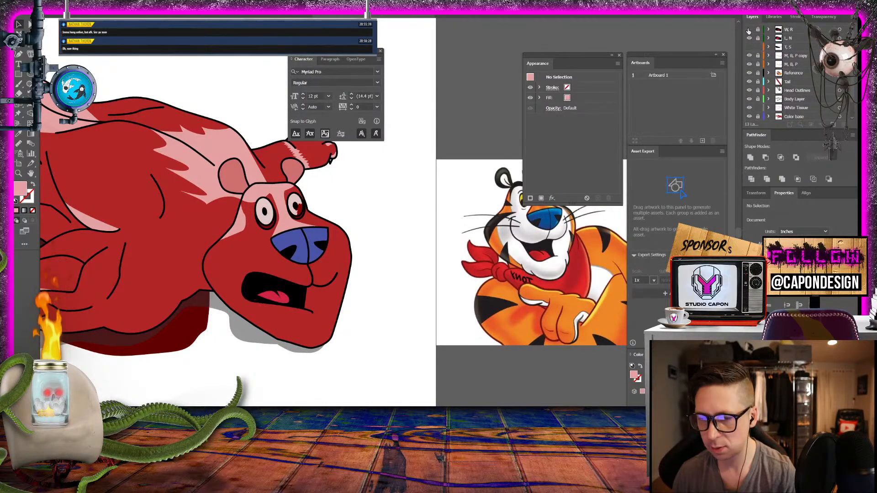
{"action": "left_click", "coordinate": [749, 38]}
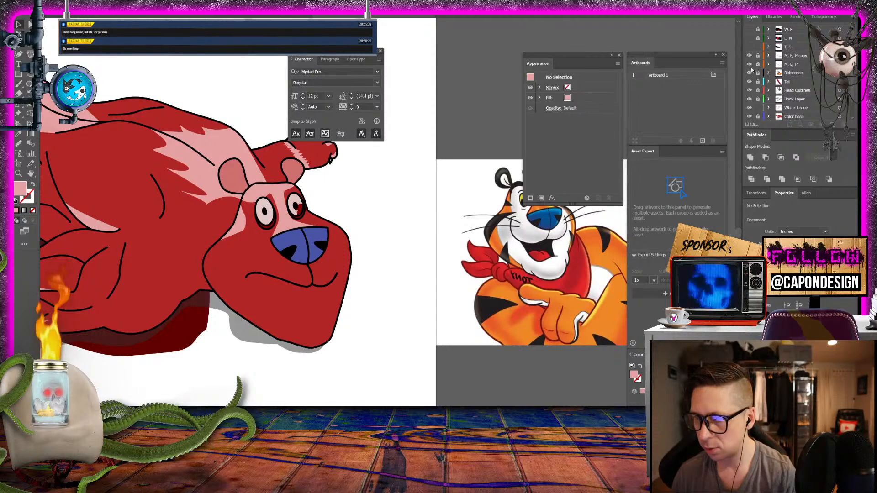
{"action": "left_click", "coordinate": [749, 64]}
{"action": "double_click", "coordinate": [803, 56]}
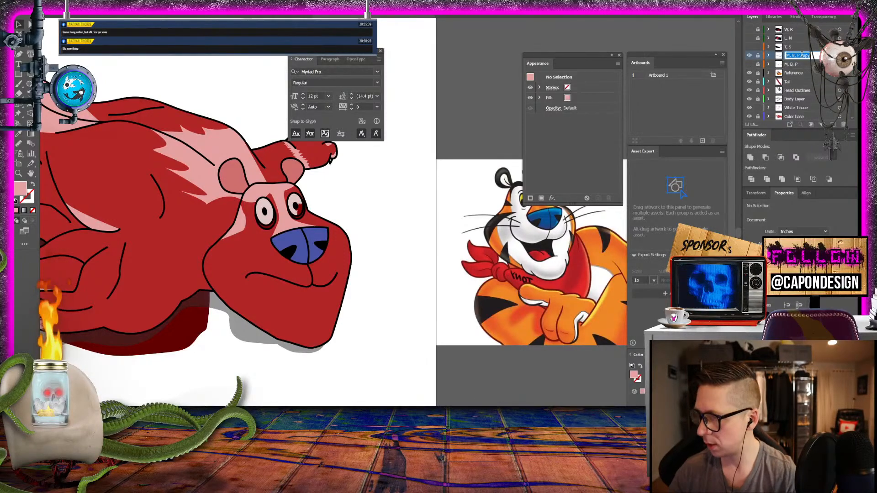
{"action": "type", "text": "O"}
{"action": "key", "text": "Return"}
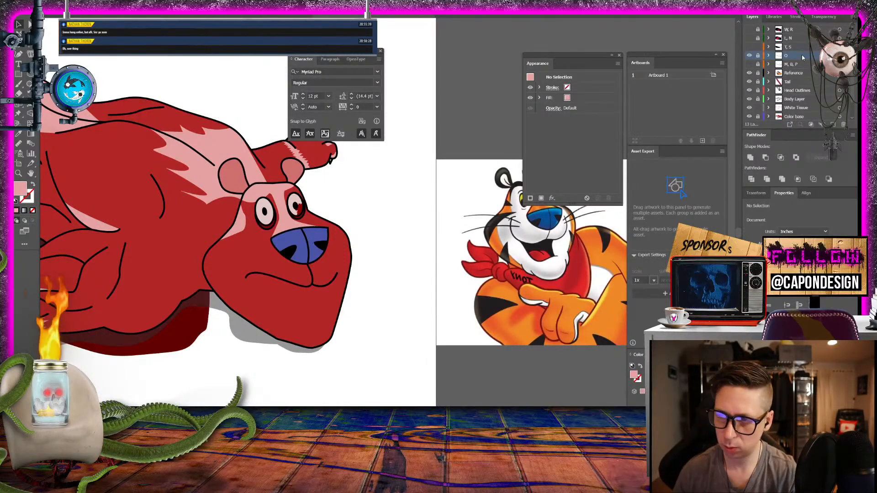
{"action": "left_click", "coordinate": [749, 56]}
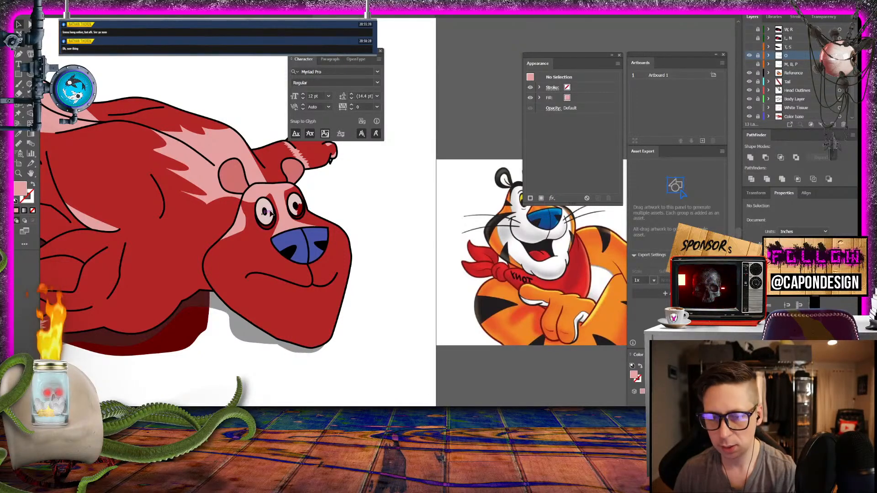
- Unlock the "O" layer, pull the mouth line's outer end inward toward the nose line, and make that end curl straight down
{"action": "left_click", "coordinate": [18, 173]}
{"action": "left_click", "coordinate": [271, 284]}
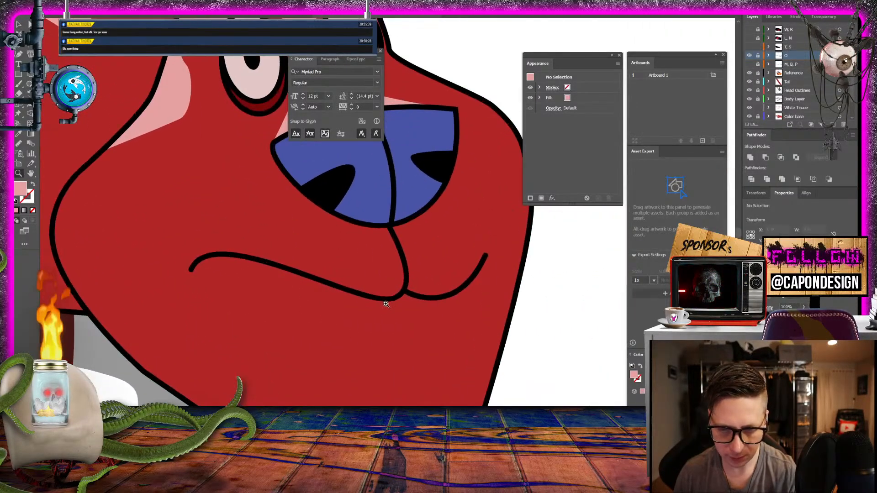
{"action": "left_click", "coordinate": [292, 255]}
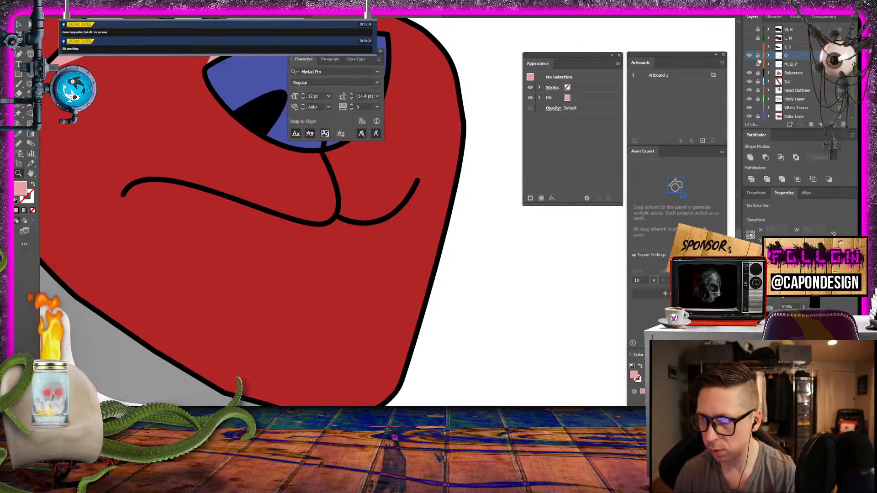
{"action": "key", "text": "v"}
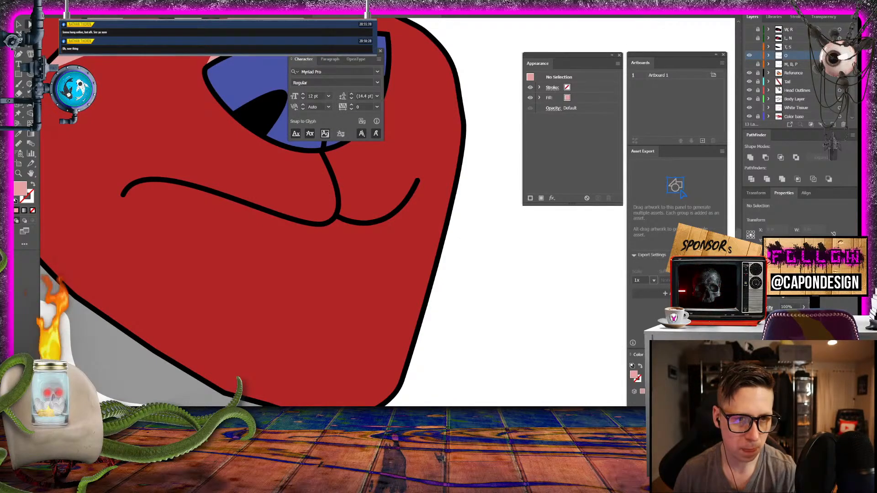
{"action": "left_click", "coordinate": [122, 196]}
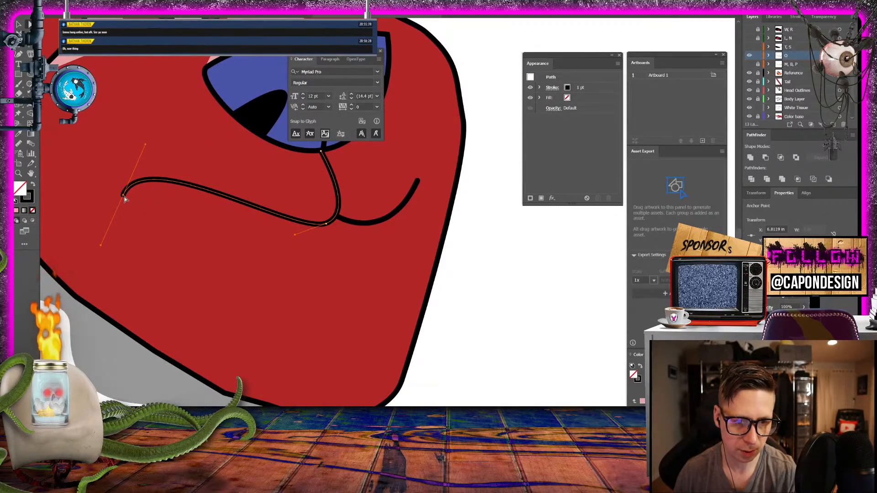
{"action": "left_click_drag", "start_coordinate": [123, 196], "coordinate": [241, 232]}
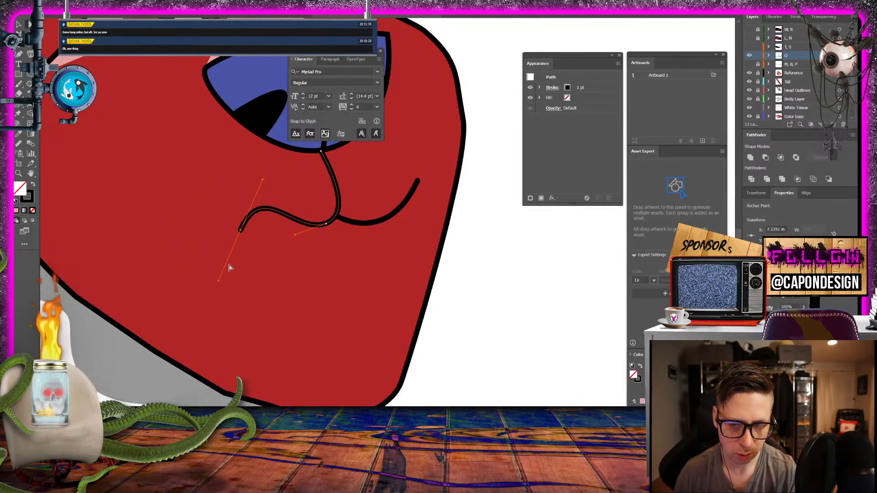
{"action": "left_click_drag", "start_coordinate": [262, 180], "coordinate": [238, 181]}
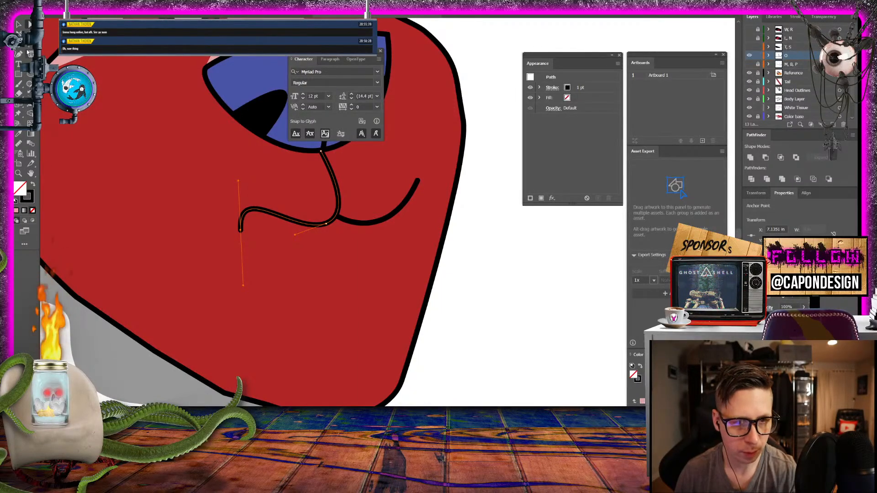
- Extend the mouth line from its shortened end with a rounded curve that forms the lower lip of a small open mouth
{"action": "left_click", "coordinate": [242, 231]}
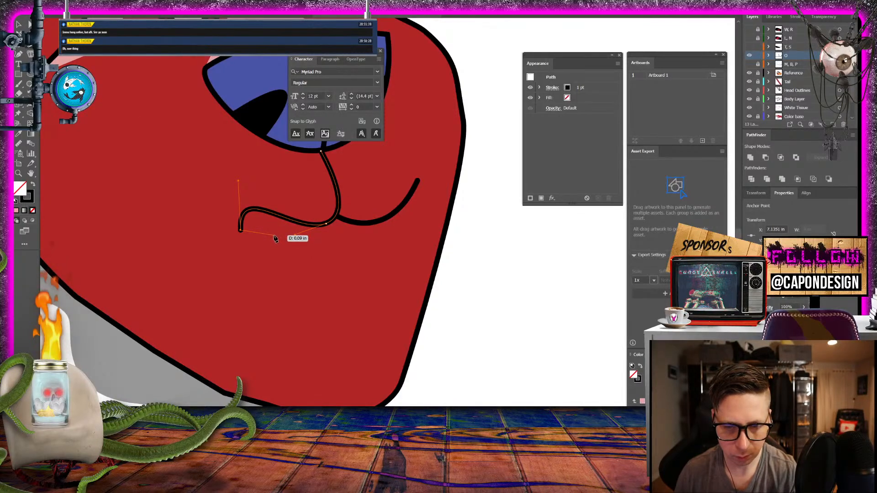
{"action": "left_click_drag", "start_coordinate": [274, 235], "coordinate": [294, 229]}
{"action": "key", "text": "ctrl+z"}
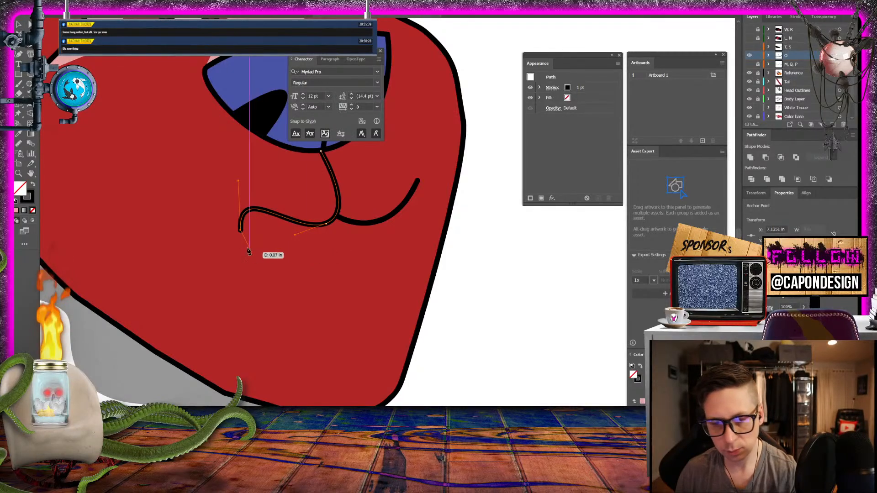
{"action": "left_click_drag", "start_coordinate": [318, 267], "coordinate": [406, 234]}
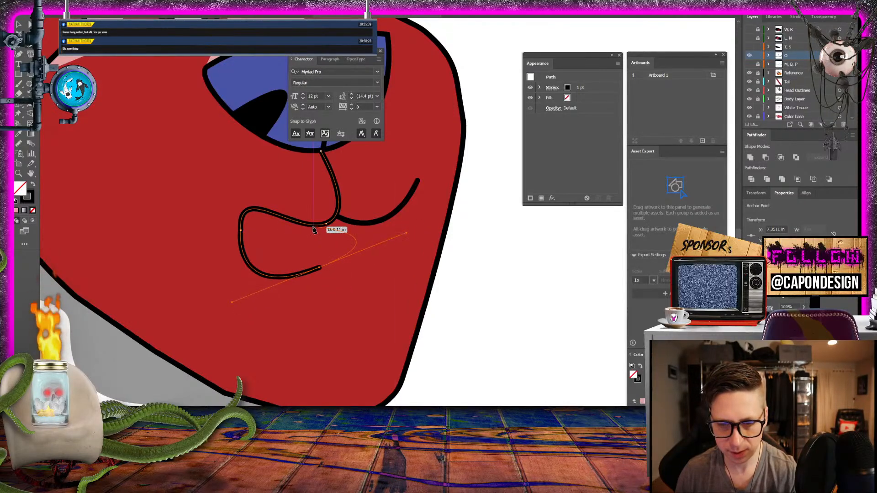
{"action": "left_click", "coordinate": [319, 268]}
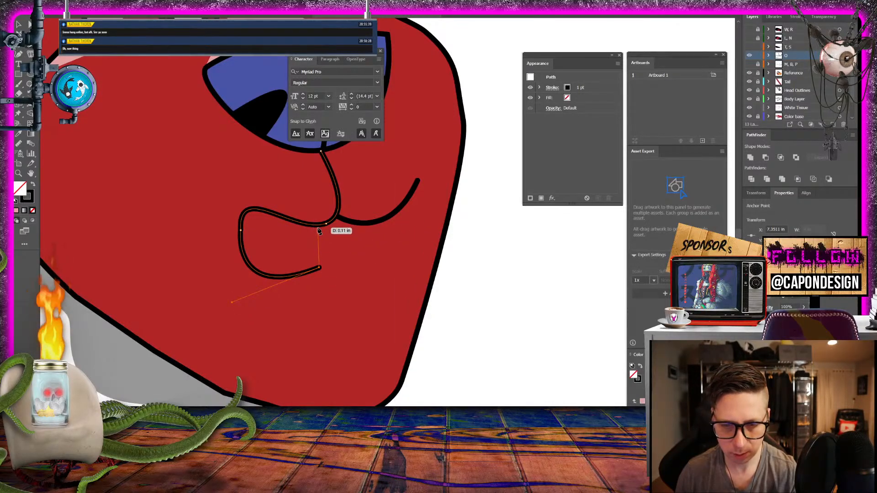
{"action": "left_click_drag", "start_coordinate": [316, 227], "coordinate": [308, 224]}
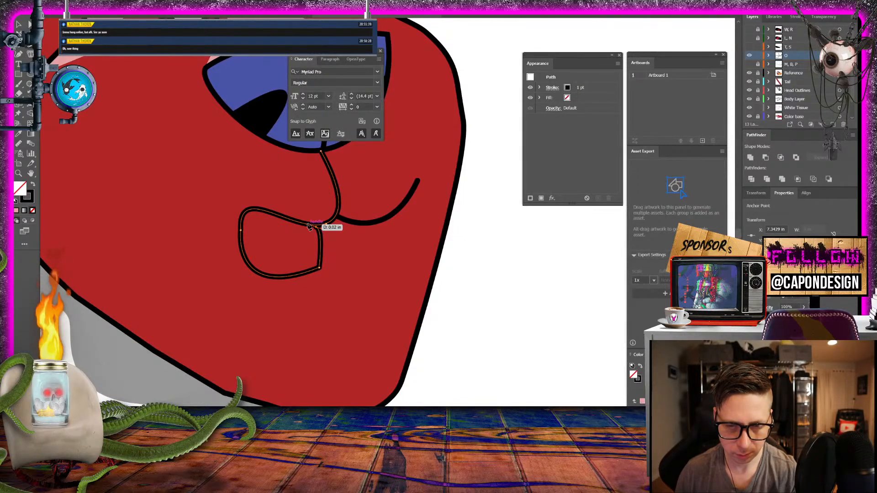
{"action": "key", "text": "ctrl+z"}
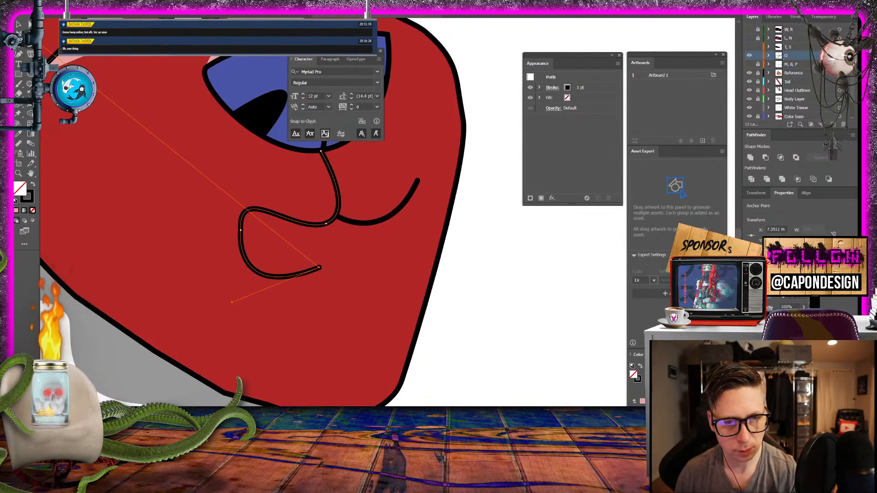
- Deselect the mouth line, draw a short curved crease just below the lower lip, and deselect it
{"action": "left_click", "coordinate": [19, 25]}
{"action": "left_click", "coordinate": [125, 201]}
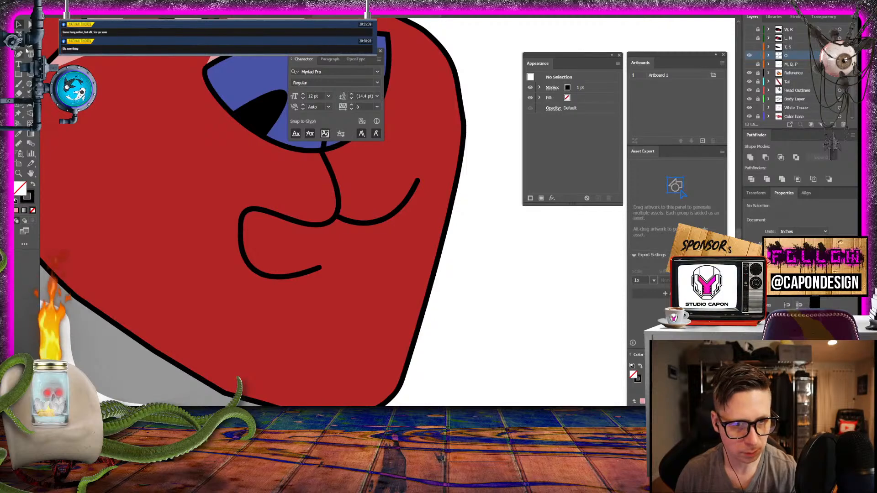
{"action": "key", "text": "p"}
{"action": "left_click_drag", "start_coordinate": [303, 292], "coordinate": [219, 265]}
{"action": "left_click", "coordinate": [18, 24]}
{"action": "left_click", "coordinate": [191, 317]}
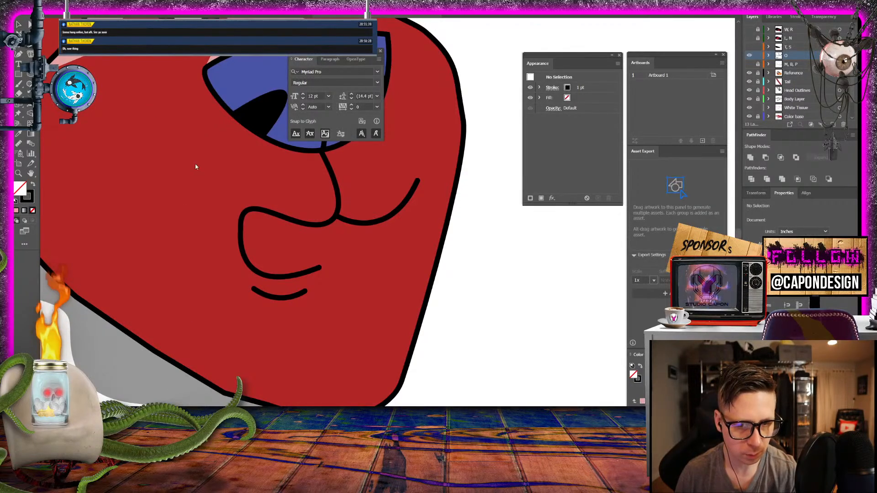
- Draw an inward-curving edge from the upper lip to the open end of the lower lip, with a black fill and no stroke
{"action": "left_click", "coordinate": [316, 228]}
{"action": "left_click", "coordinate": [316, 225]}
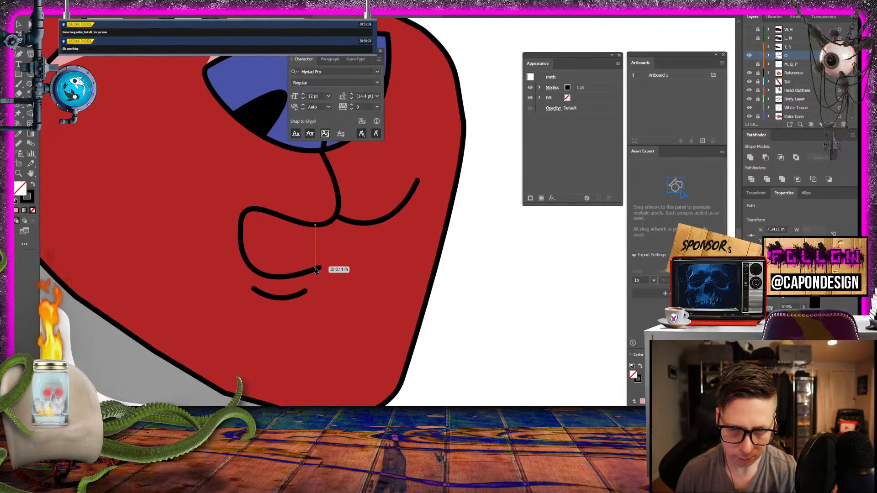
{"action": "left_click_drag", "start_coordinate": [316, 268], "coordinate": [325, 280]}
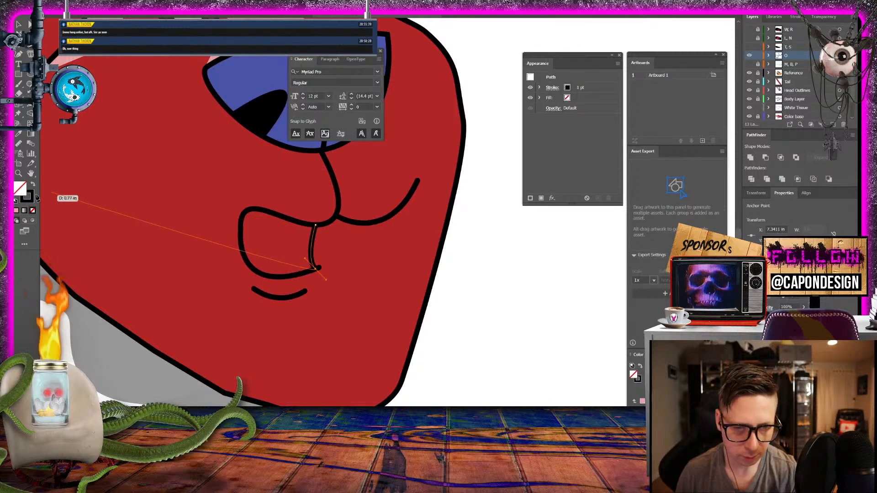
{"action": "key", "text": "shift+x"}
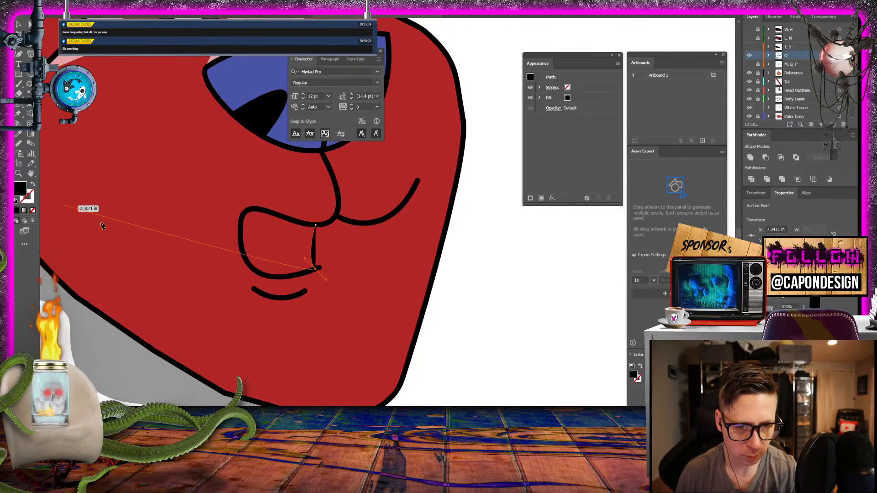
- Trace the black shape along the lower lip, around the mouth corner and back along the upper lip, close it, and deselect it
{"action": "left_click", "coordinate": [316, 268]}
{"action": "left_click", "coordinate": [305, 273]}
{"action": "left_click", "coordinate": [281, 279]}
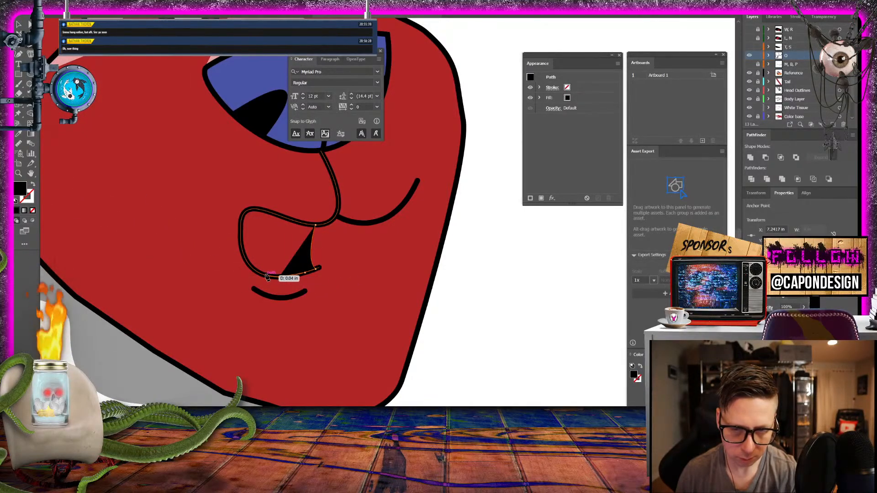
{"action": "left_click", "coordinate": [264, 276]}
{"action": "left_click", "coordinate": [253, 269]}
{"action": "left_click", "coordinate": [245, 257]}
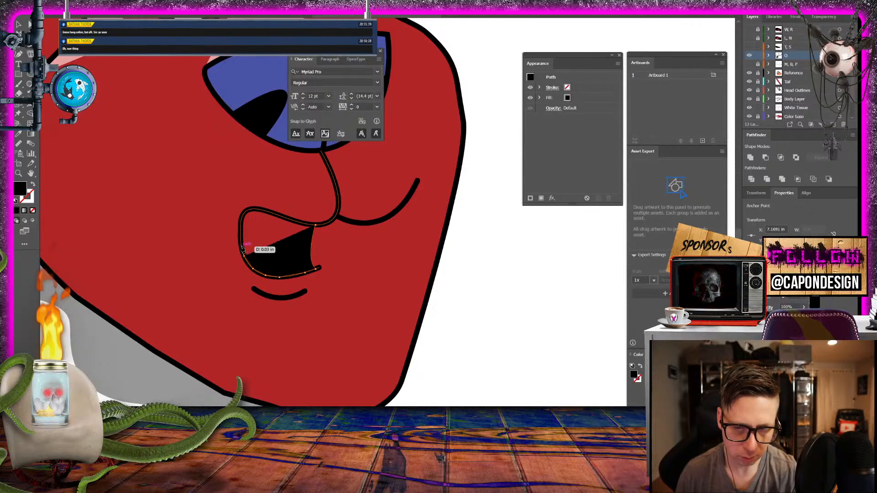
{"action": "left_click", "coordinate": [241, 246]}
{"action": "left_click", "coordinate": [240, 234]}
{"action": "left_click", "coordinate": [241, 223]}
{"action": "left_click", "coordinate": [246, 212]}
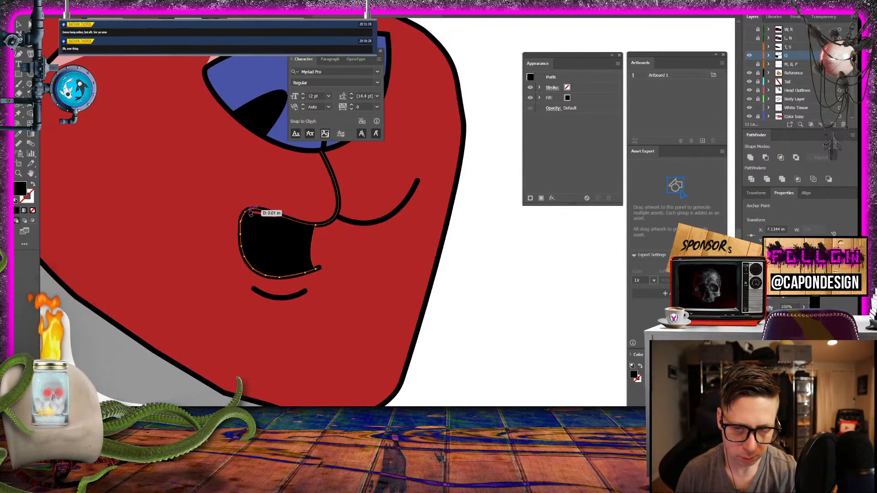
{"action": "left_click", "coordinate": [255, 208]}
{"action": "left_click", "coordinate": [300, 222]}
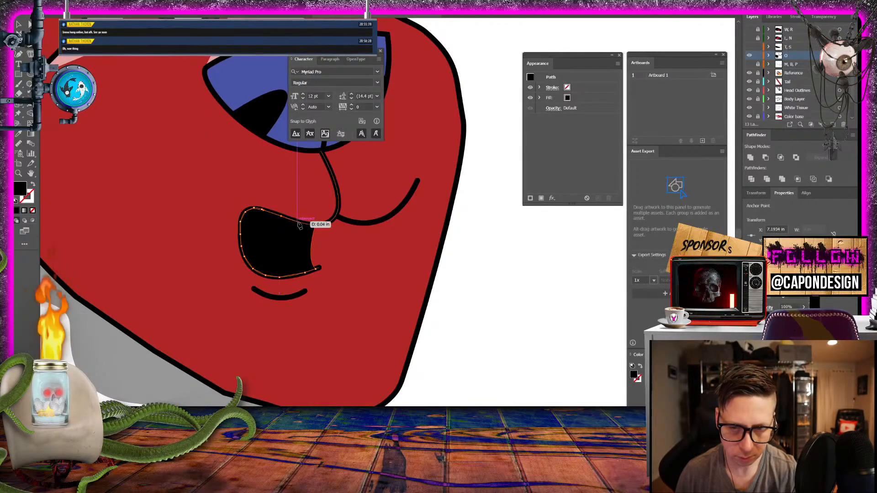
{"action": "left_click", "coordinate": [309, 226]}
{"action": "left_click", "coordinate": [315, 224]}
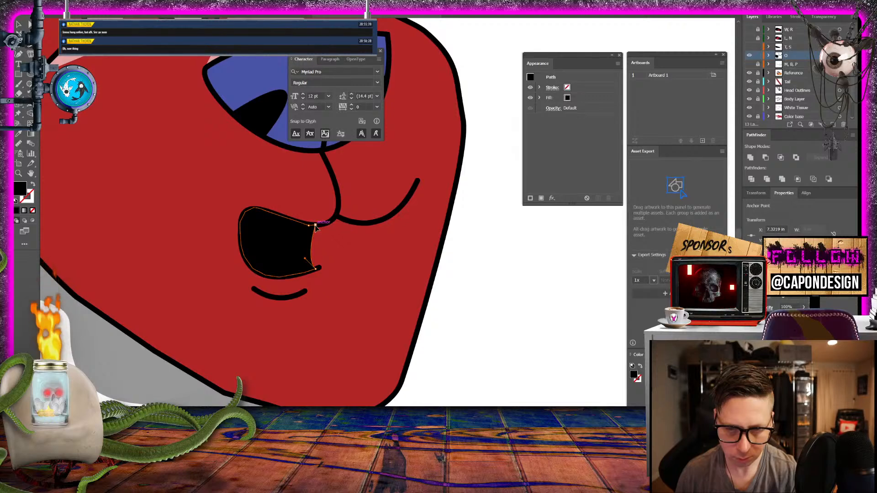
{"action": "left_click", "coordinate": [536, 283], "text": "ctrl"}
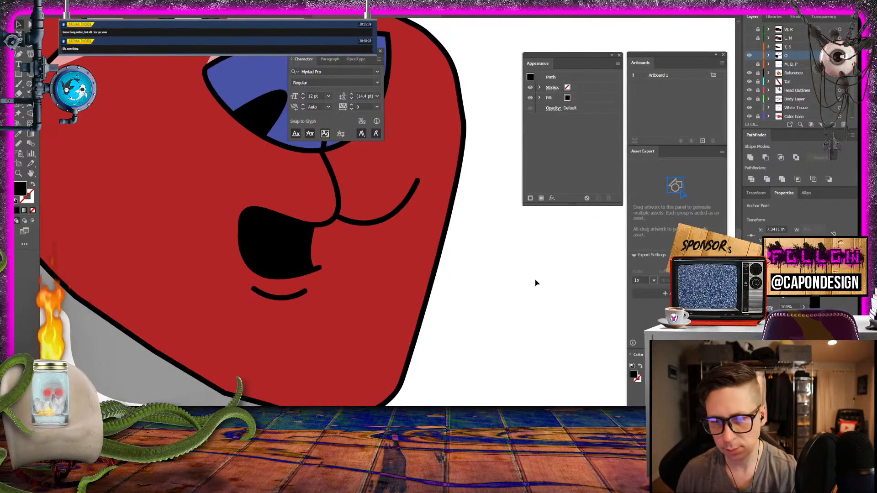
{"action": "scroll", "coordinate": [536, 283], "scroll_direction": "down", "scroll_amount": 3}
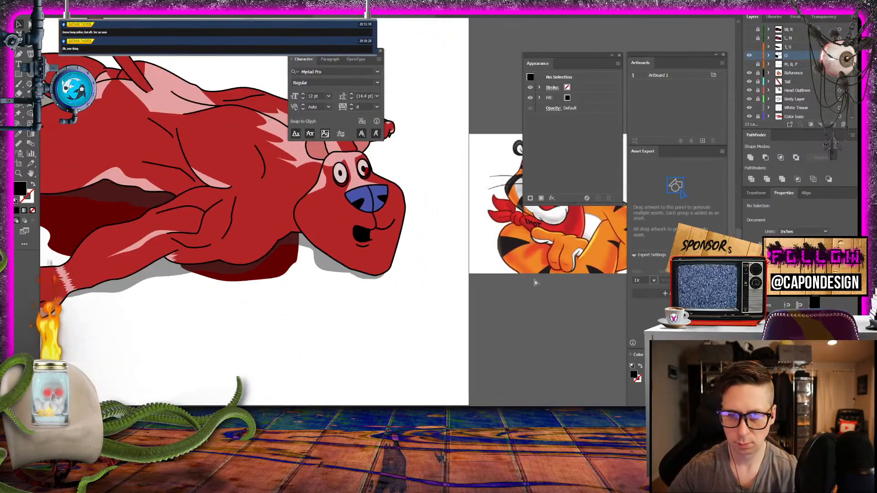
{"action": "scroll", "coordinate": [440, 297], "scroll_direction": "up", "scroll_amount": 3}
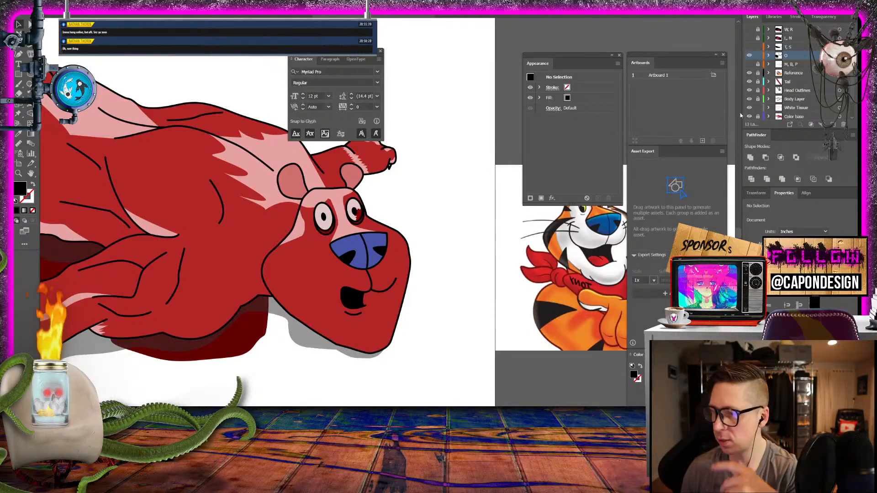
- Rename the "O" layer as "O, U, Q"
{"action": "double_click", "coordinate": [789, 57]}
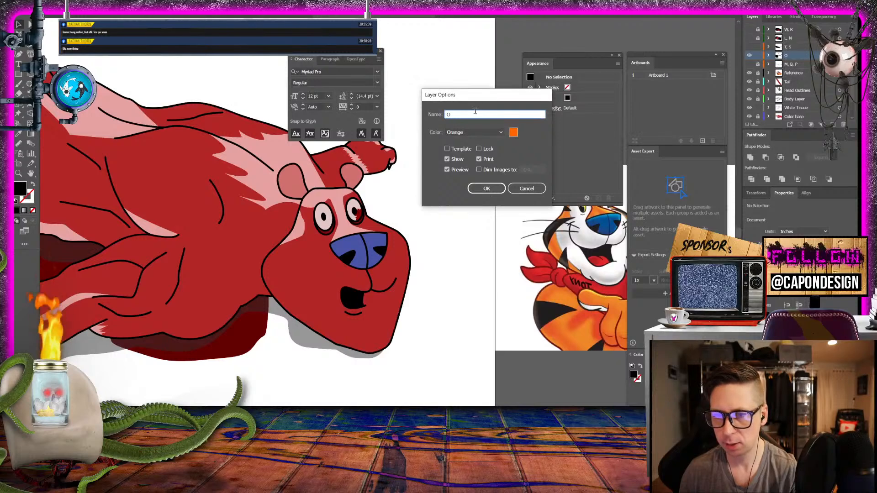
{"action": "type", "text": ","}
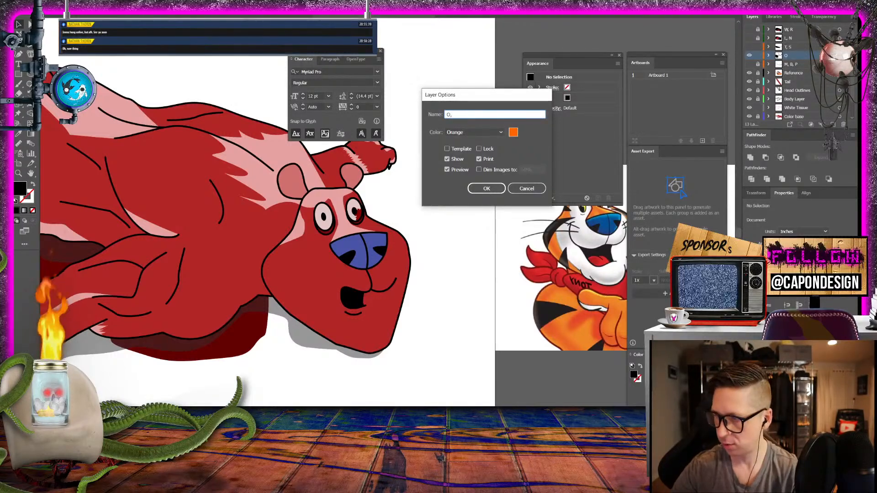
{"action": "type", "text": " U, "}
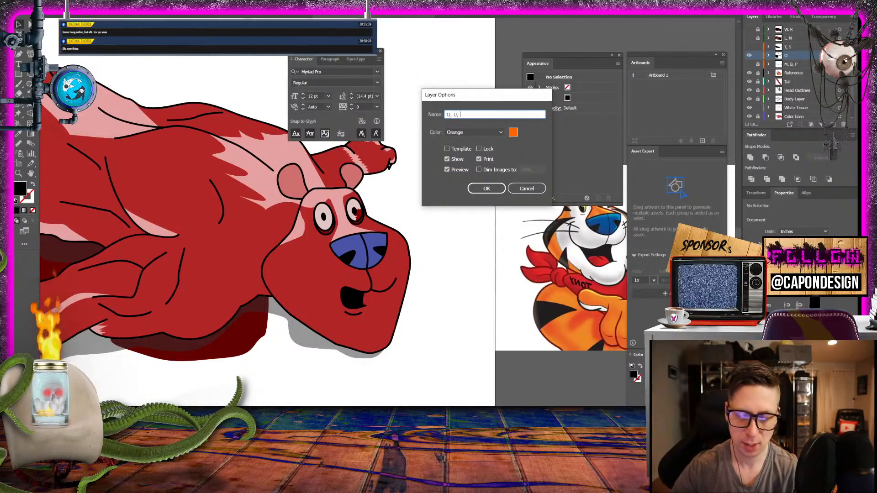
{"action": "type", "text": "Q"}
{"action": "key", "text": "Return"}
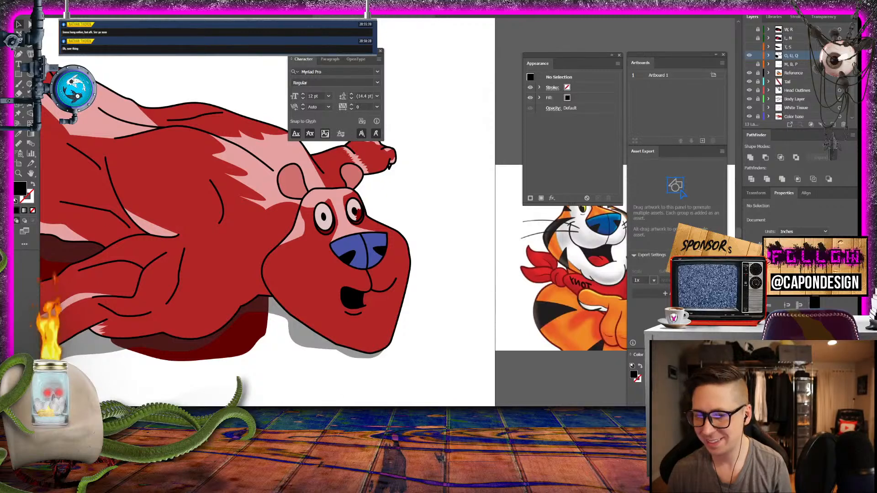
- Compare the "W, R" and "O, U, Q" mouth shapes by toggling their layers' visibility, leaving both layers hidden
{"action": "left_click", "coordinate": [749, 29]}
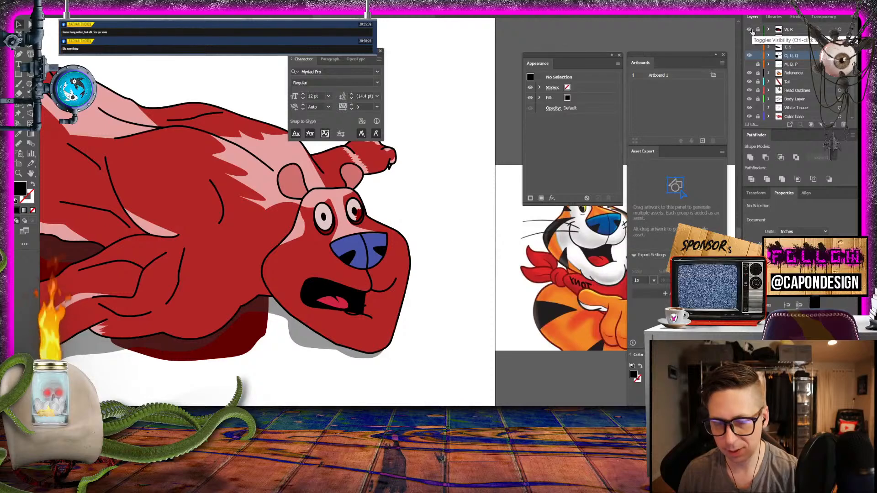
{"action": "left_click", "coordinate": [751, 29]}
{"action": "left_click", "coordinate": [751, 30]}
{"action": "left_click", "coordinate": [750, 30]}
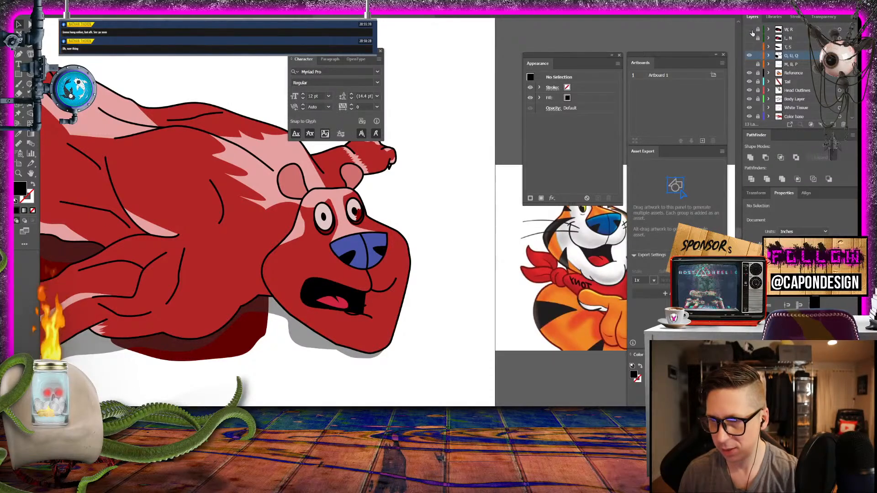
{"action": "left_click", "coordinate": [750, 55]}
{"action": "left_click", "coordinate": [750, 55]}
{"action": "left_click", "coordinate": [749, 56]}
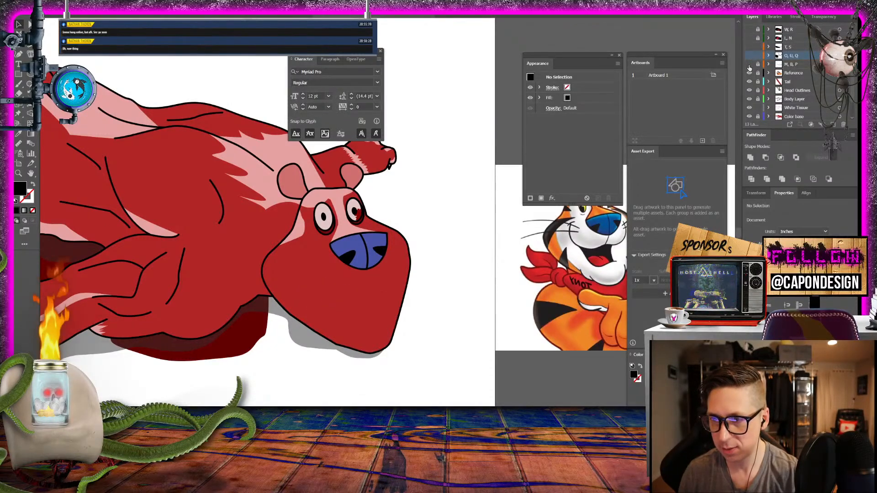
{"action": "left_click", "coordinate": [749, 55]}
{"action": "left_click", "coordinate": [749, 56]}
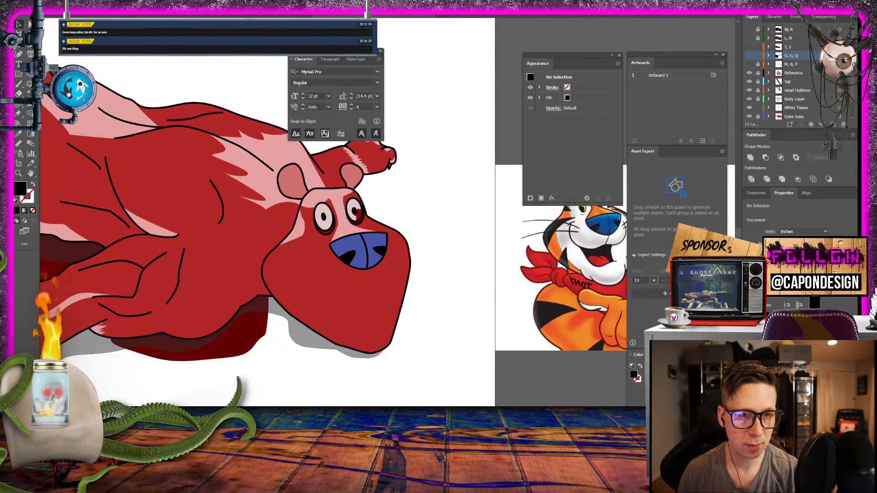
- Delete the "Reference" layer, and make all five mouth-shape layers visible and locked
{"action": "left_click", "coordinate": [50, 1]}
{"action": "left_click", "coordinate": [62, 66]}
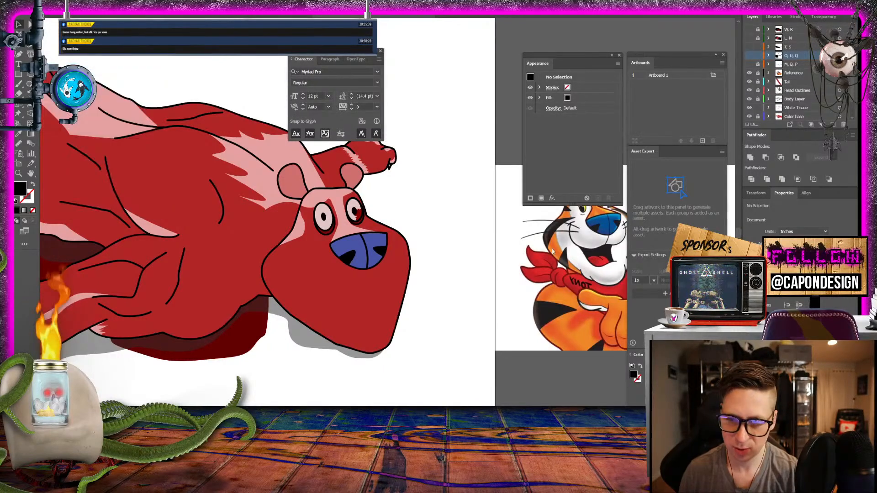
{"action": "left_click", "coordinate": [798, 74]}
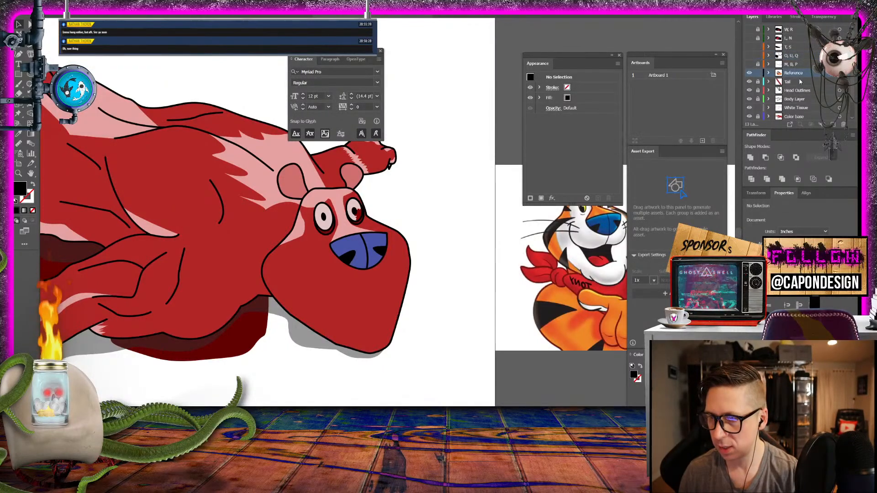
{"action": "left_click", "coordinate": [844, 124]}
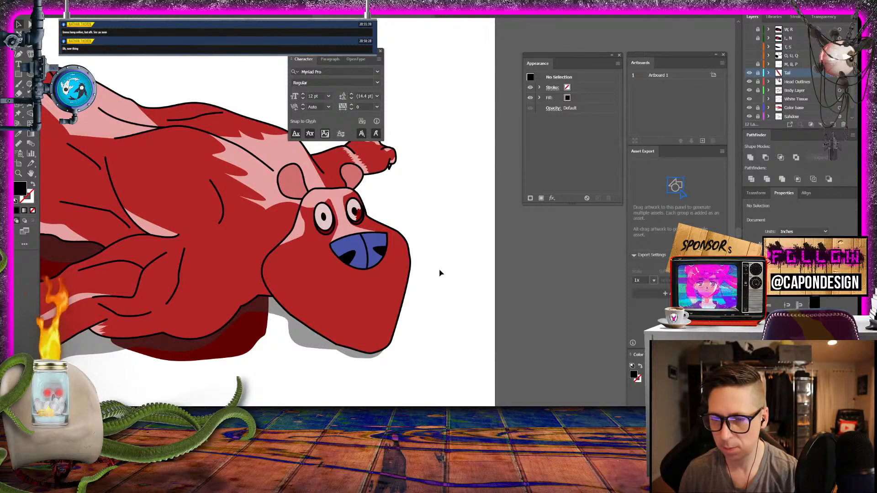
{"action": "left_click_drag", "start_coordinate": [749, 64], "coordinate": [749, 29]}
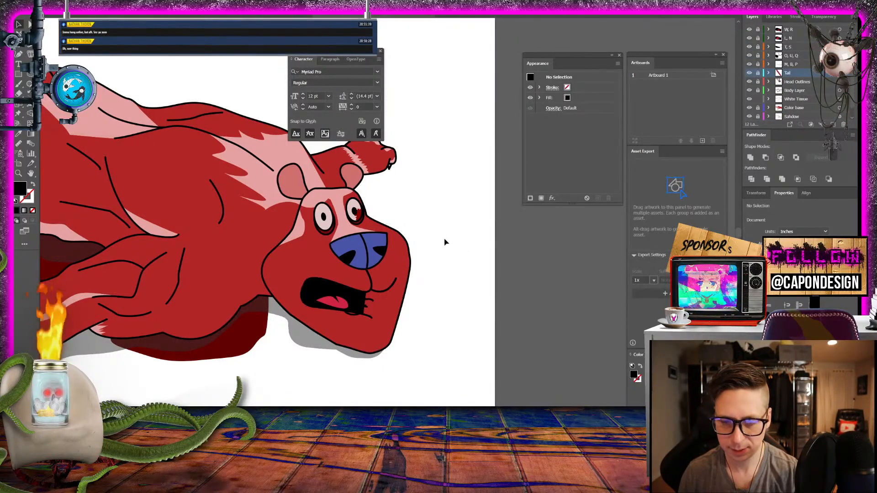
- Inspect the whole creature on the artboard and check its mouth with the "W, R" layer hidden and shown
{"action": "scroll", "coordinate": [303, 296], "scroll_direction": "up", "scroll_amount": 5}
{"action": "scroll", "coordinate": [303, 296], "scroll_direction": "down", "scroll_amount": 2}
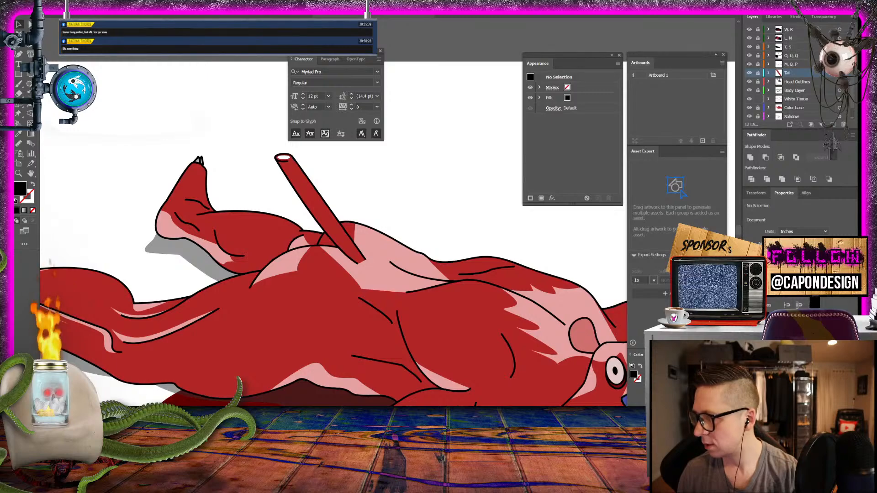
{"action": "scroll", "coordinate": [456, 197], "scroll_direction": "down", "scroll_amount": 5}
{"action": "scroll", "coordinate": [457, 198], "scroll_direction": "right", "scroll_amount": 5}
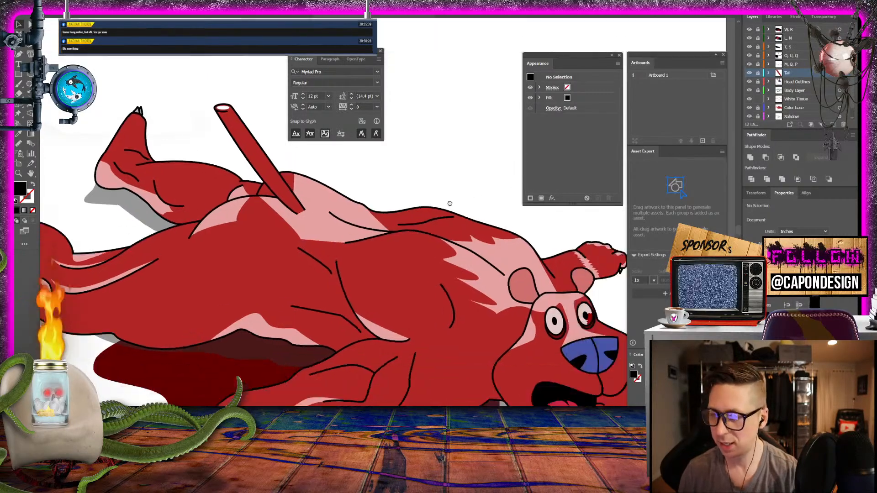
{"action": "scroll", "coordinate": [437, 171], "scroll_direction": "down", "scroll_amount": 5}
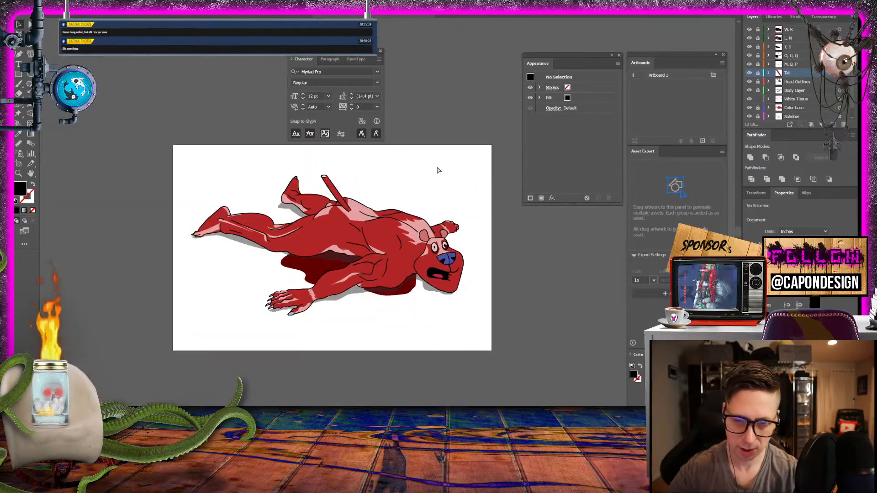
{"action": "scroll", "coordinate": [437, 171], "scroll_direction": "up", "scroll_amount": 5}
{"action": "scroll", "coordinate": [437, 170], "scroll_direction": "down", "scroll_amount": 3}
{"action": "scroll", "coordinate": [437, 171], "scroll_direction": "up", "scroll_amount": 1}
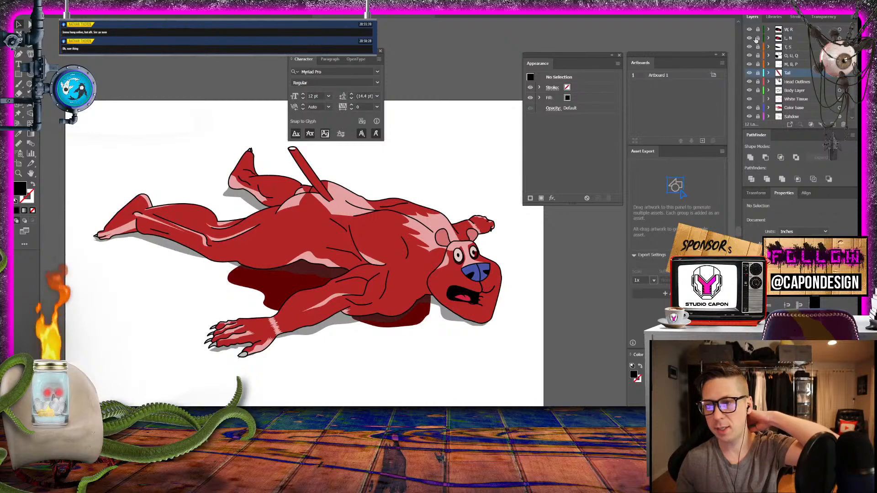
{"action": "left_click", "coordinate": [749, 30]}
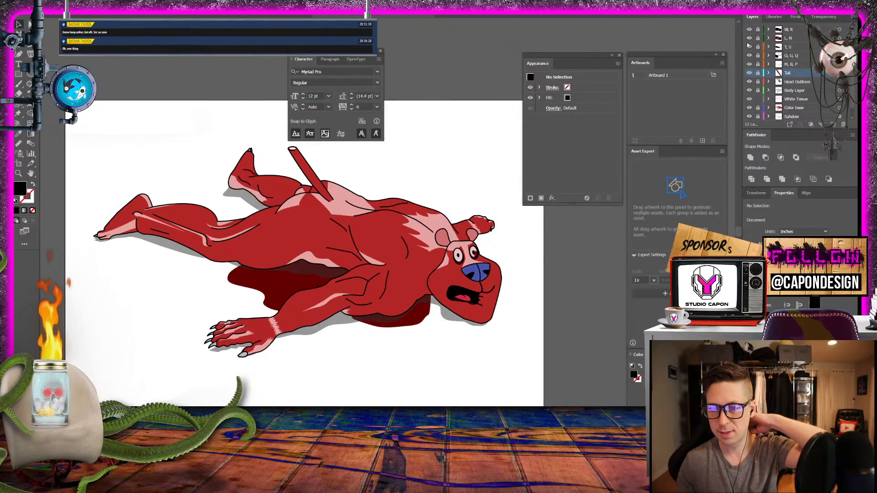
{"action": "left_click", "coordinate": [749, 30]}
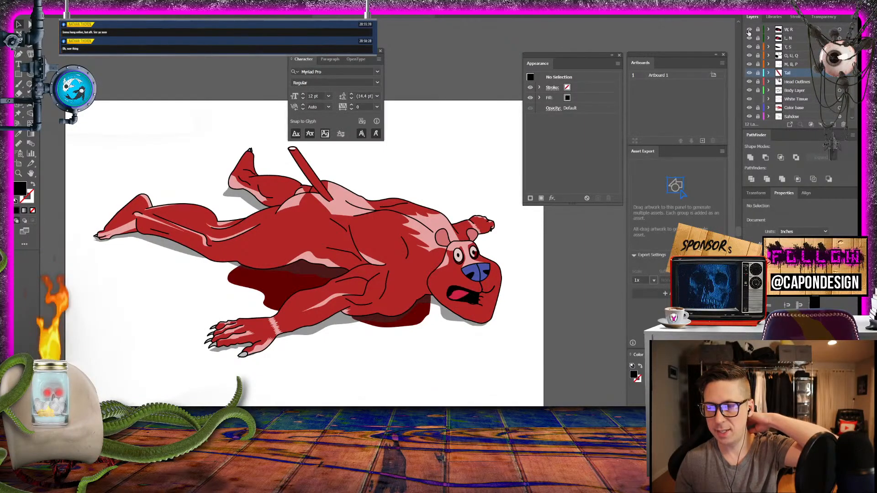
{"action": "left_click", "coordinate": [749, 30]}
- Switch to Photoshop, close the "Untitled-1" reference composite without saving, and deselect the layer in the basement document
{"action": "left_click", "coordinate": [327, 422]}
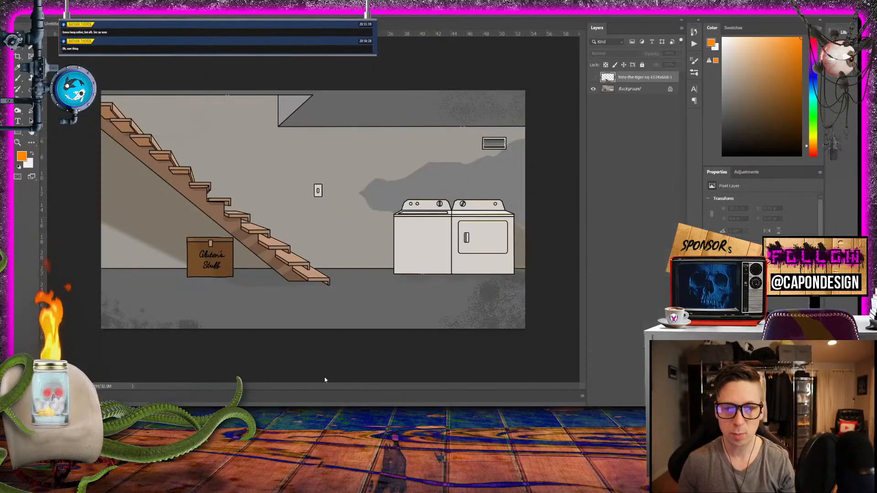
{"action": "left_click", "coordinate": [100, 24]}
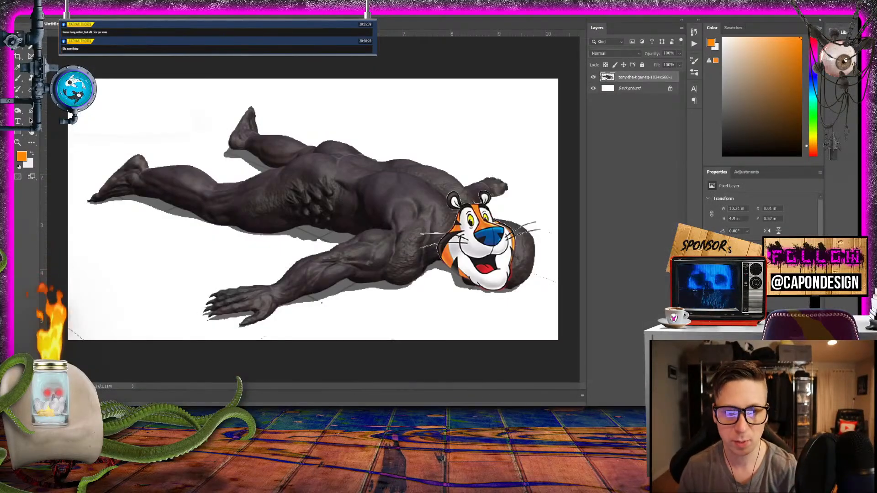
{"action": "key", "text": "ctrl+w"}
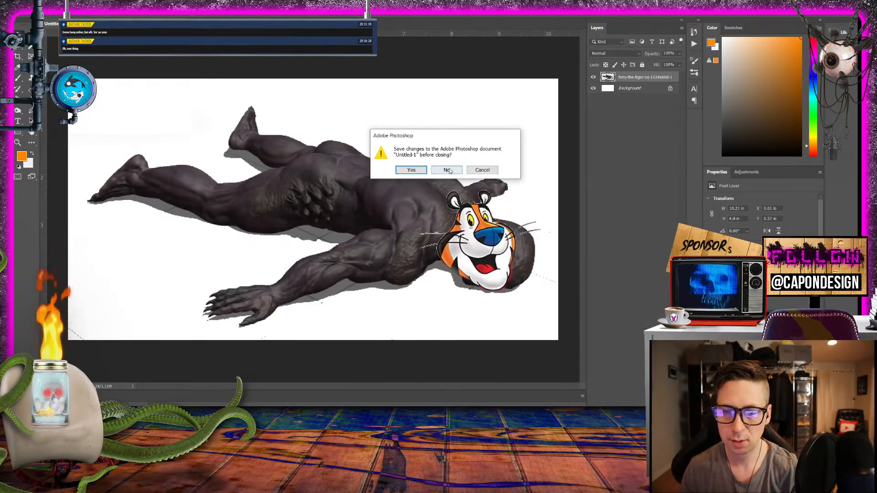
{"action": "left_click", "coordinate": [450, 168]}
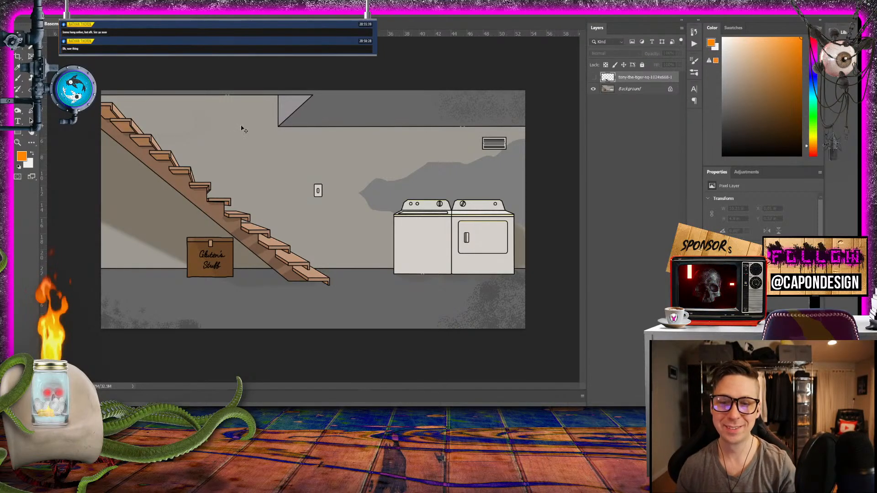
{"action": "left_click", "coordinate": [600, 183]}
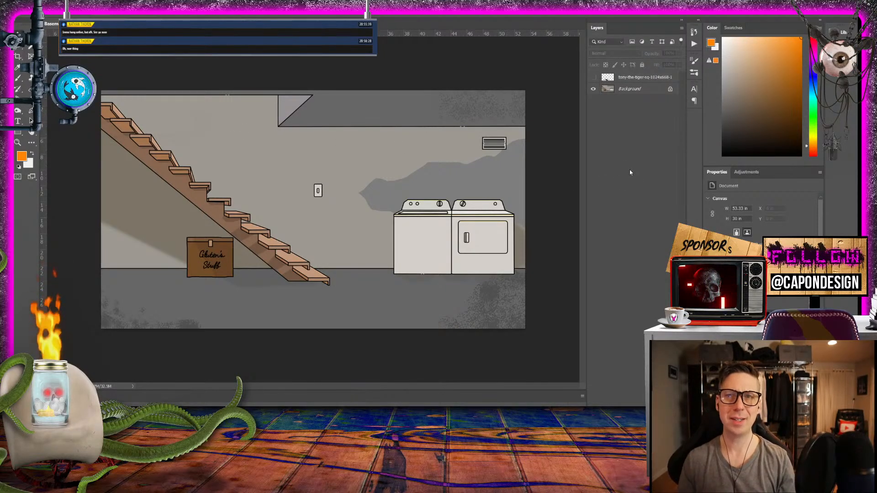